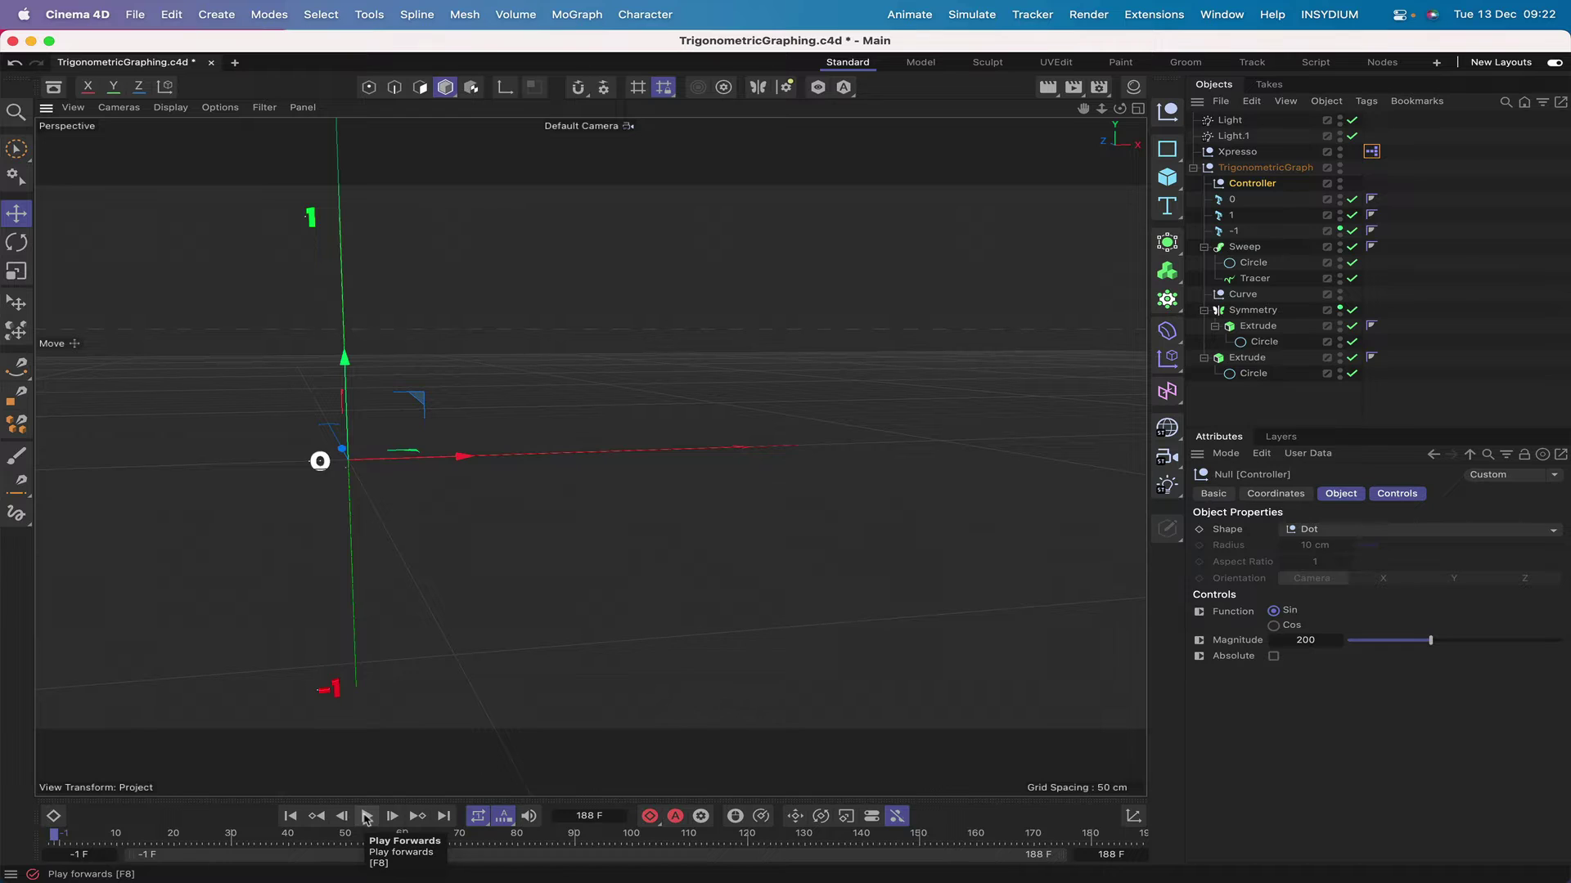
# Play the Sin graph animation, and replay it from the start with the Controller's Function set to Cos
pyautogui.click(366, 817)
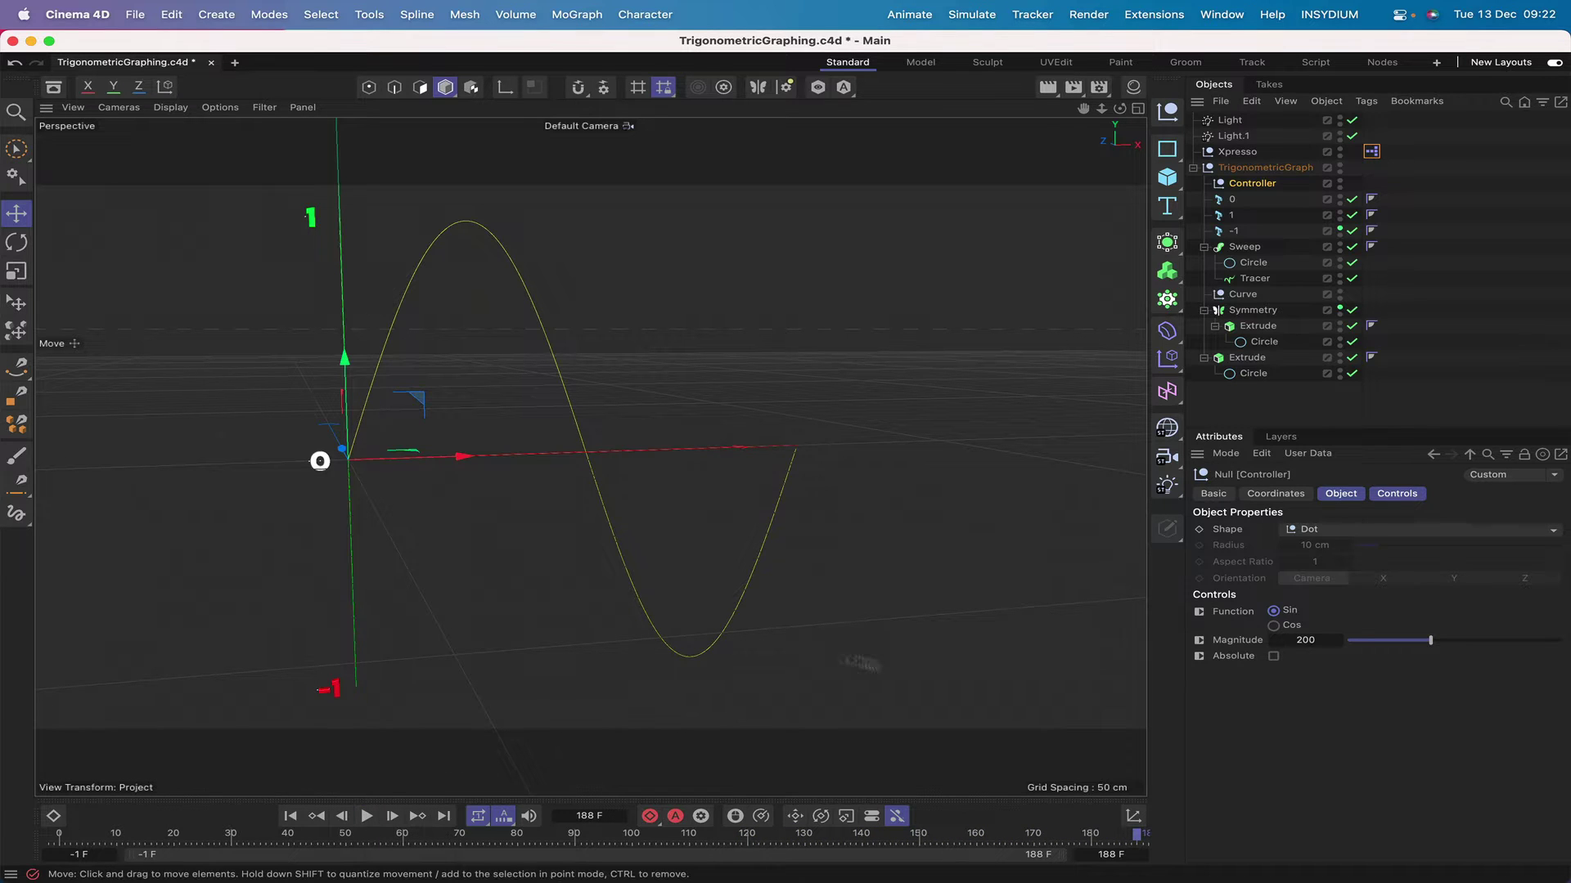
pyautogui.click(1274, 626)
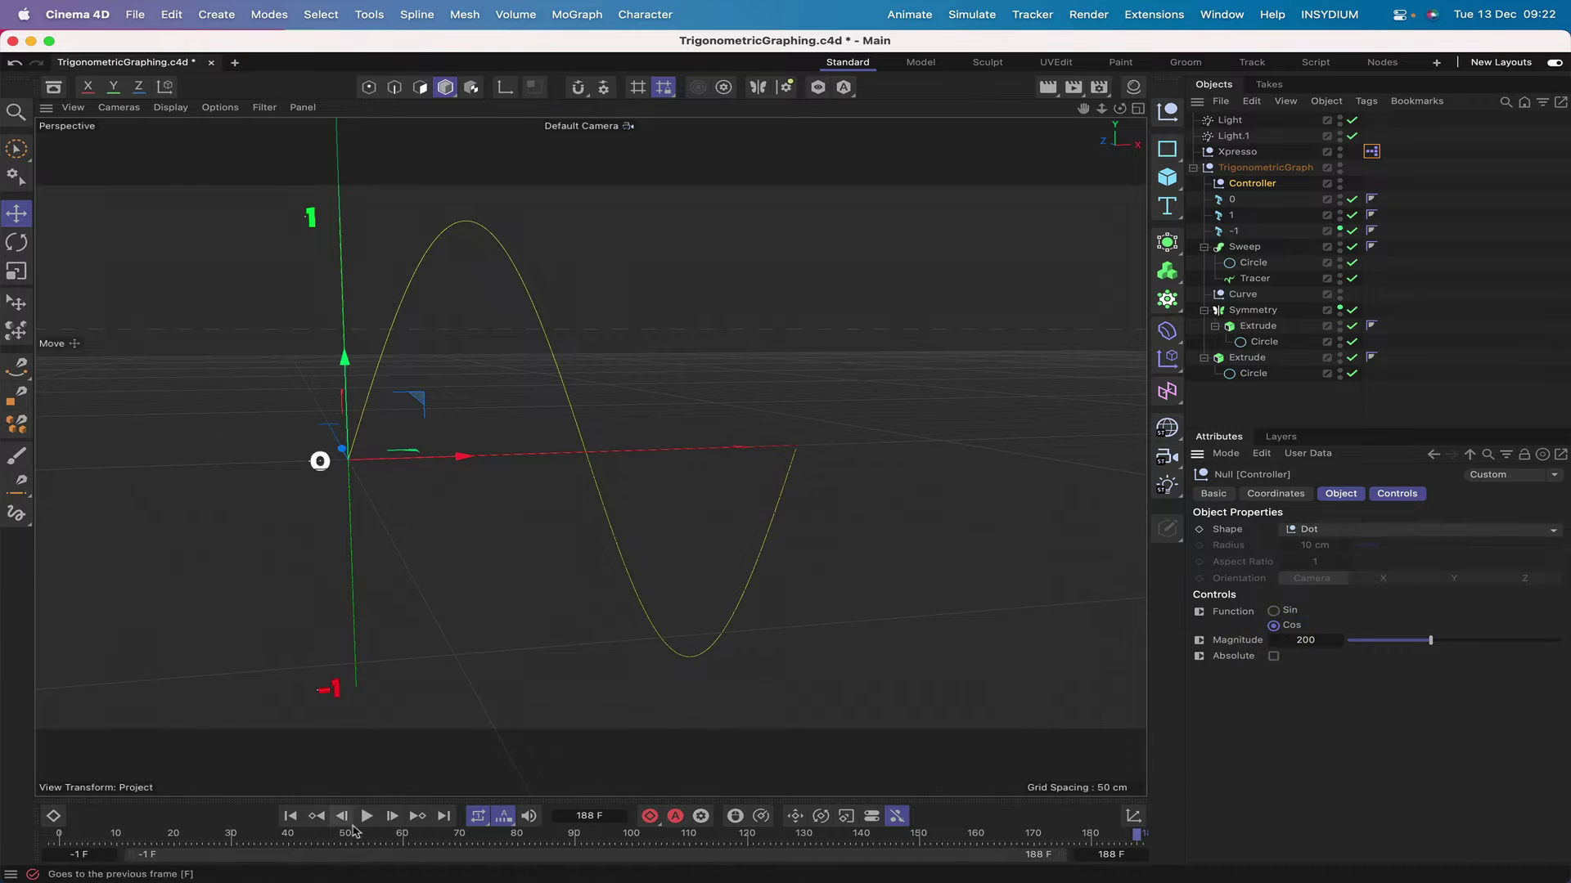
pyautogui.click(289, 817)
pyautogui.click(368, 817)
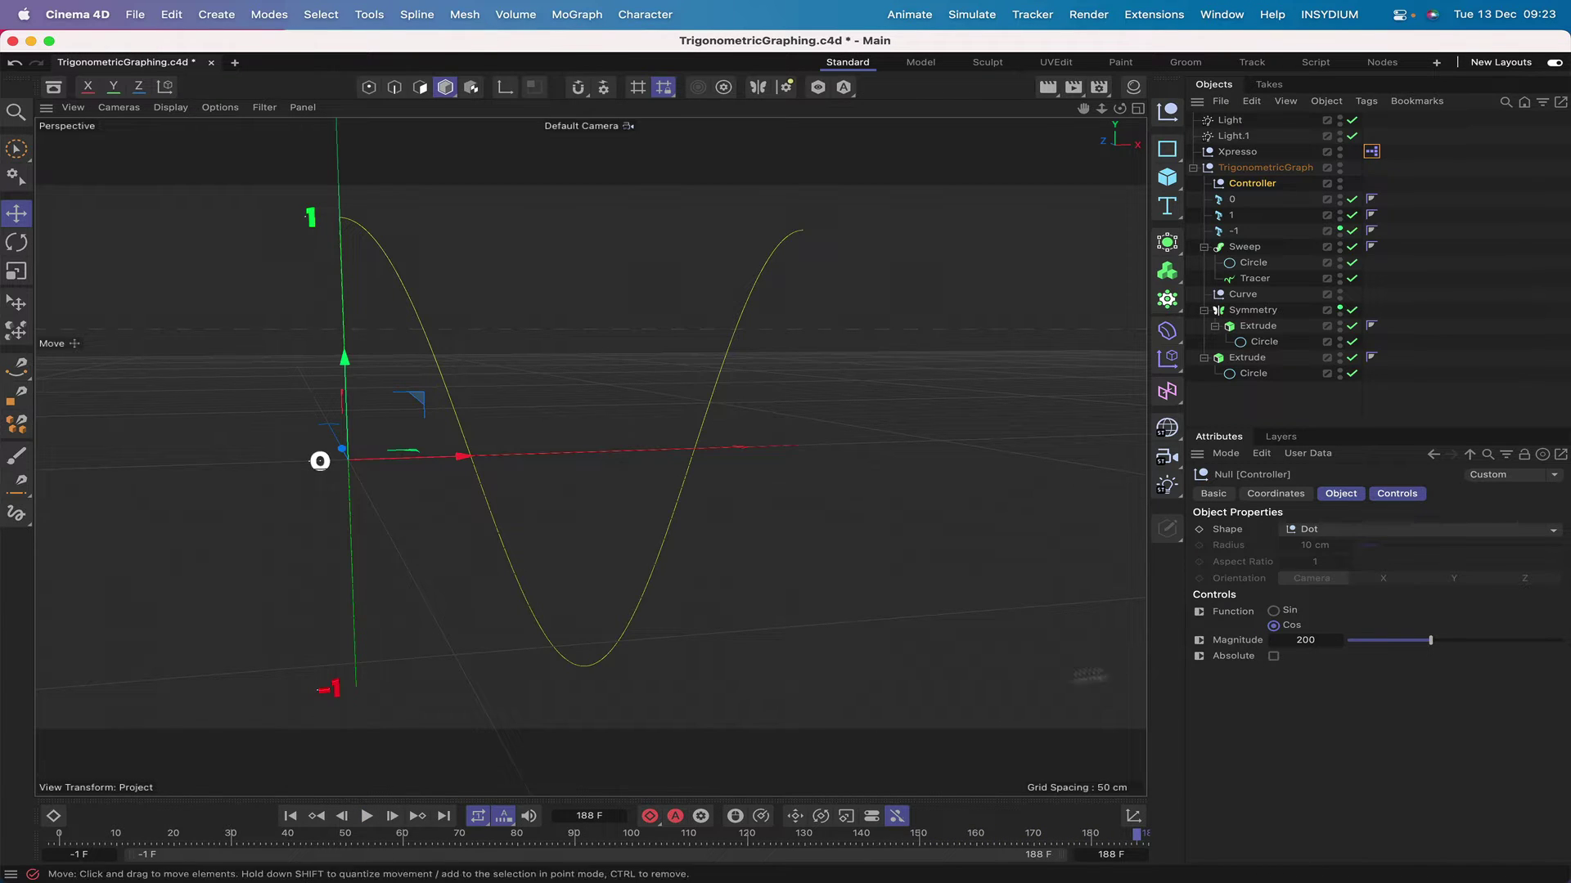
pyautogui.click(290, 817)
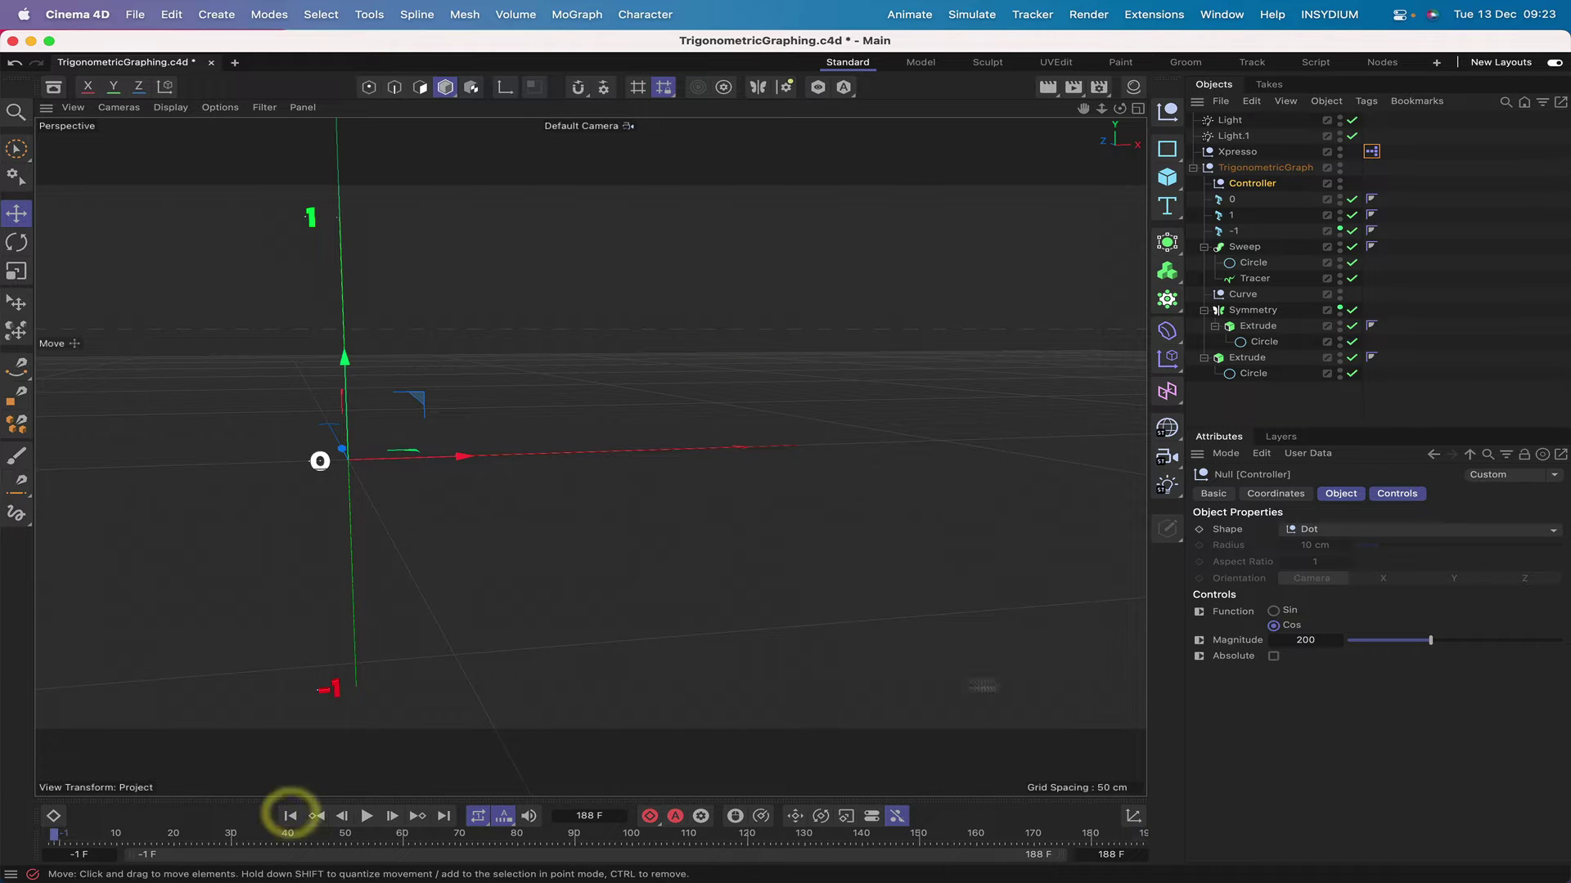
# Set the Controller's Magnitude to 92 and enable its Absolute option
pyautogui.moveTo(1430, 641); pyautogui.dragTo(1385, 654)
pyautogui.click(1384, 651)
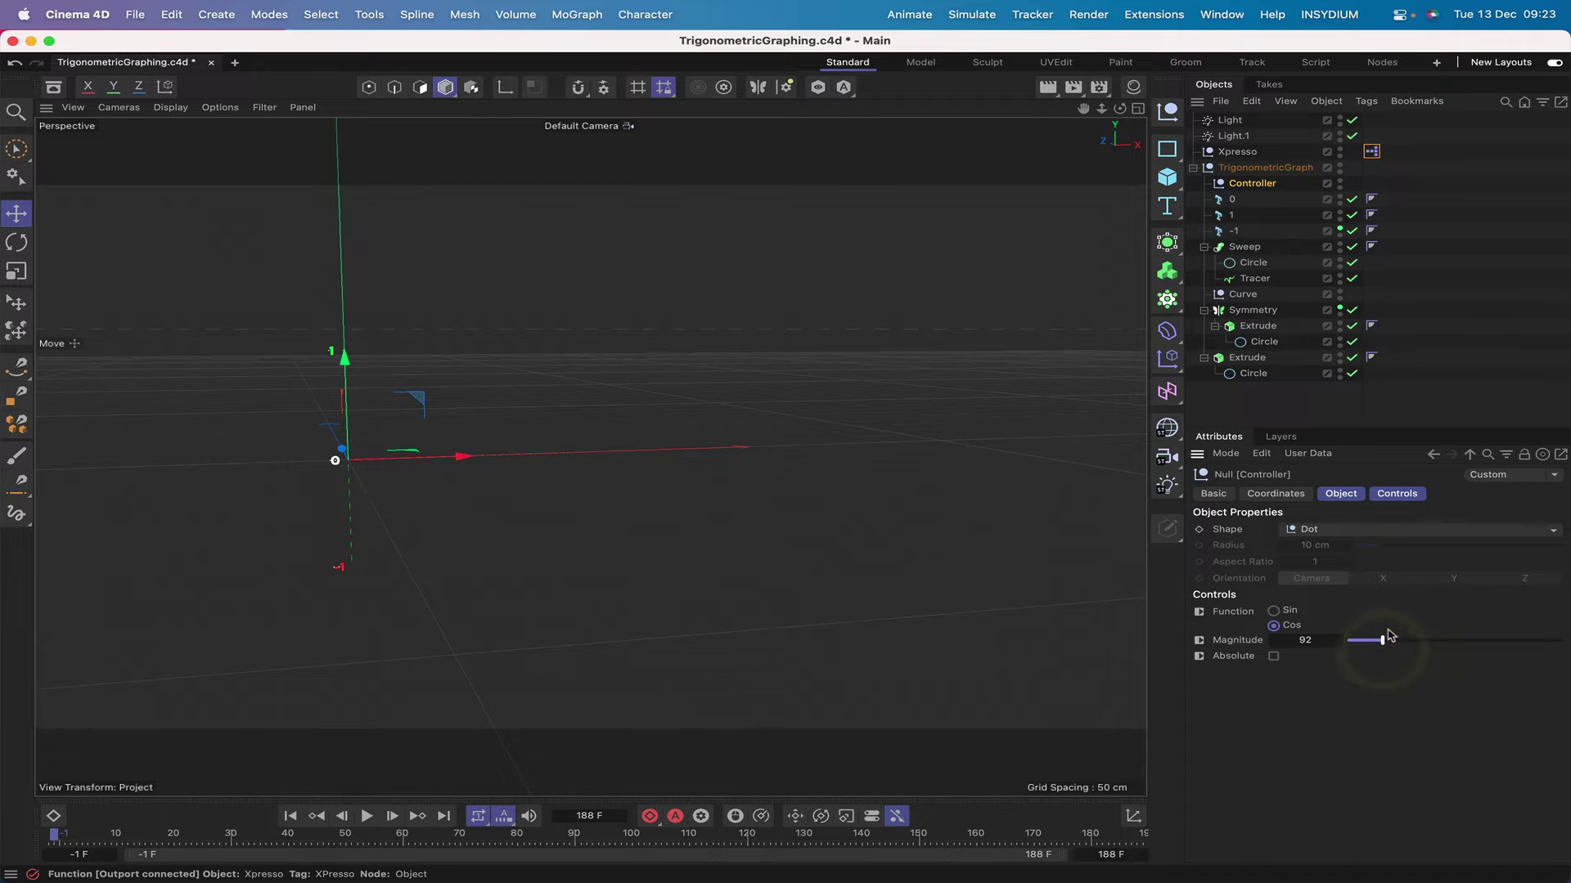
pyautogui.click(1274, 657)
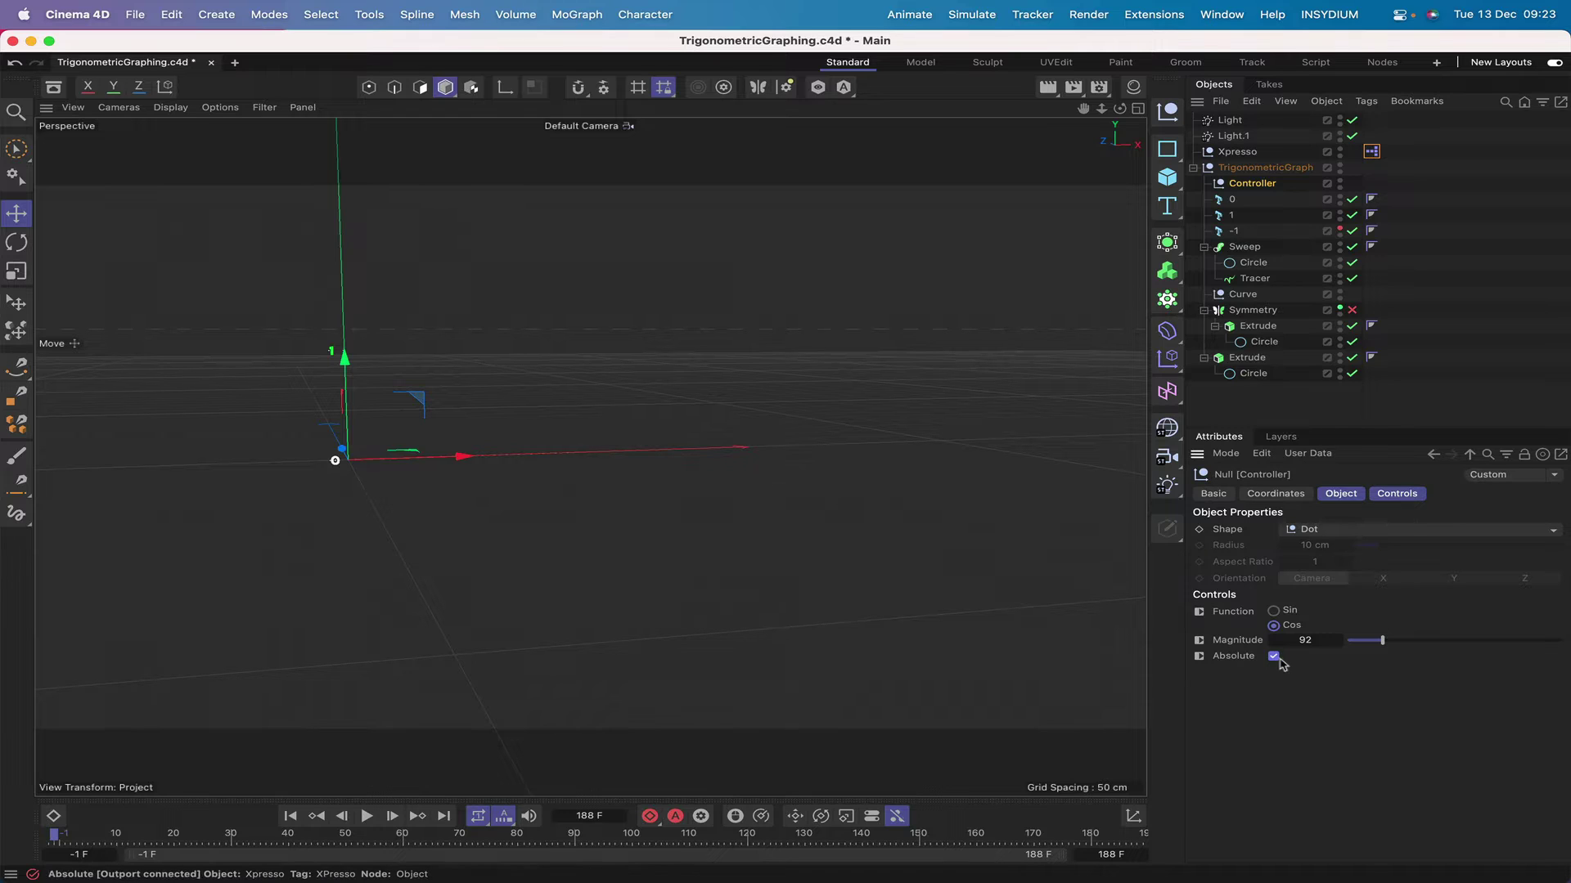
pyautogui.click(1275, 656)
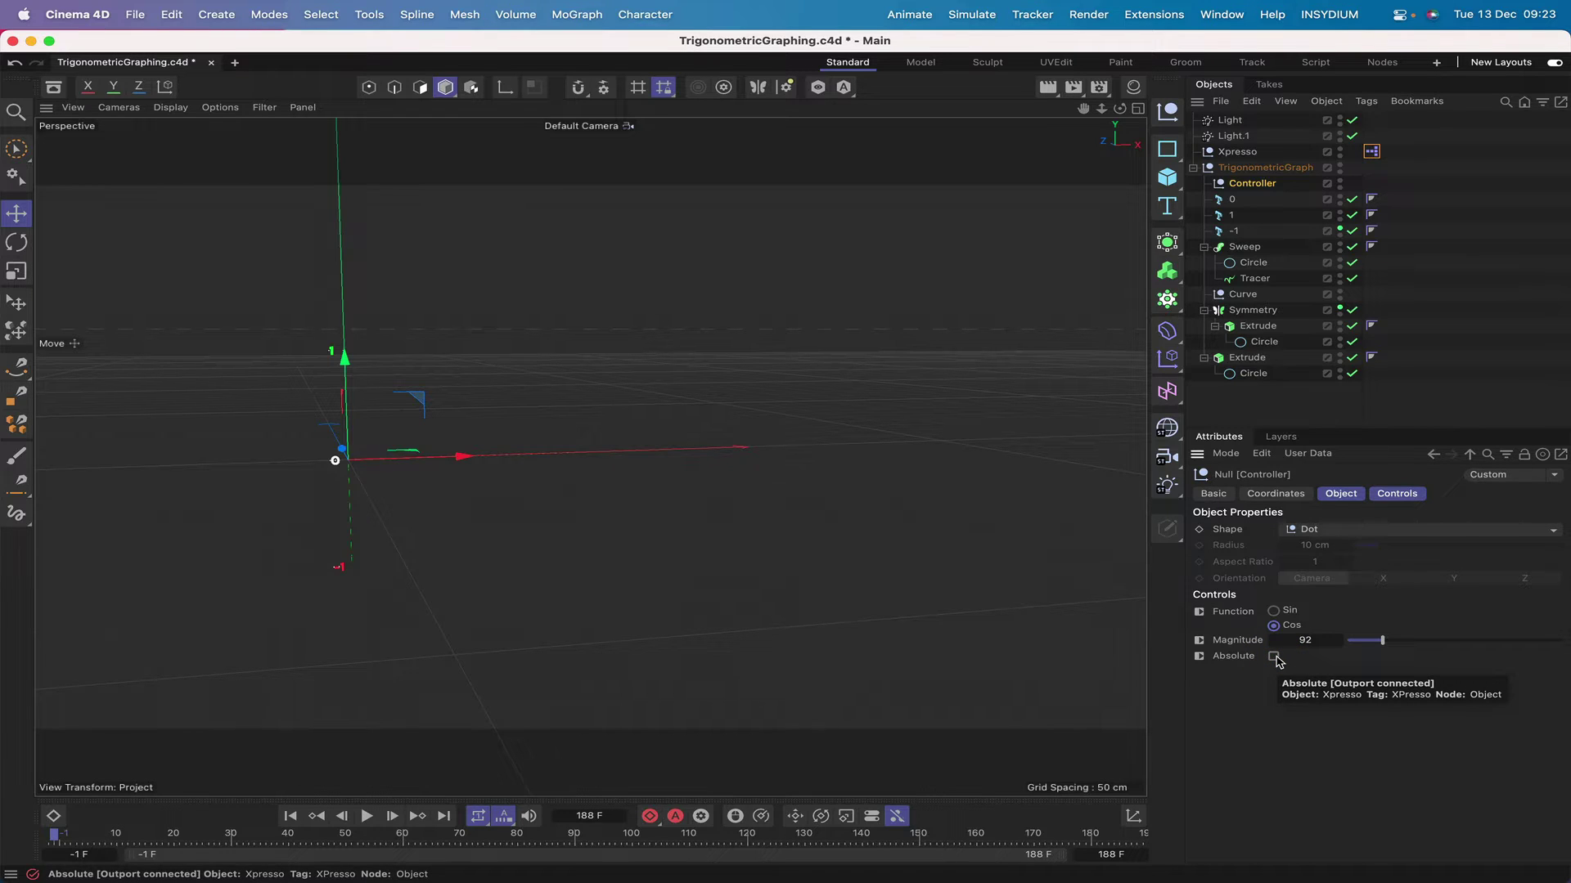
pyautogui.click(1274, 657)
# Play the absolute graph with the Sin function, and replay it from the start as Cos with Magnitude 165
pyautogui.click(1274, 610)
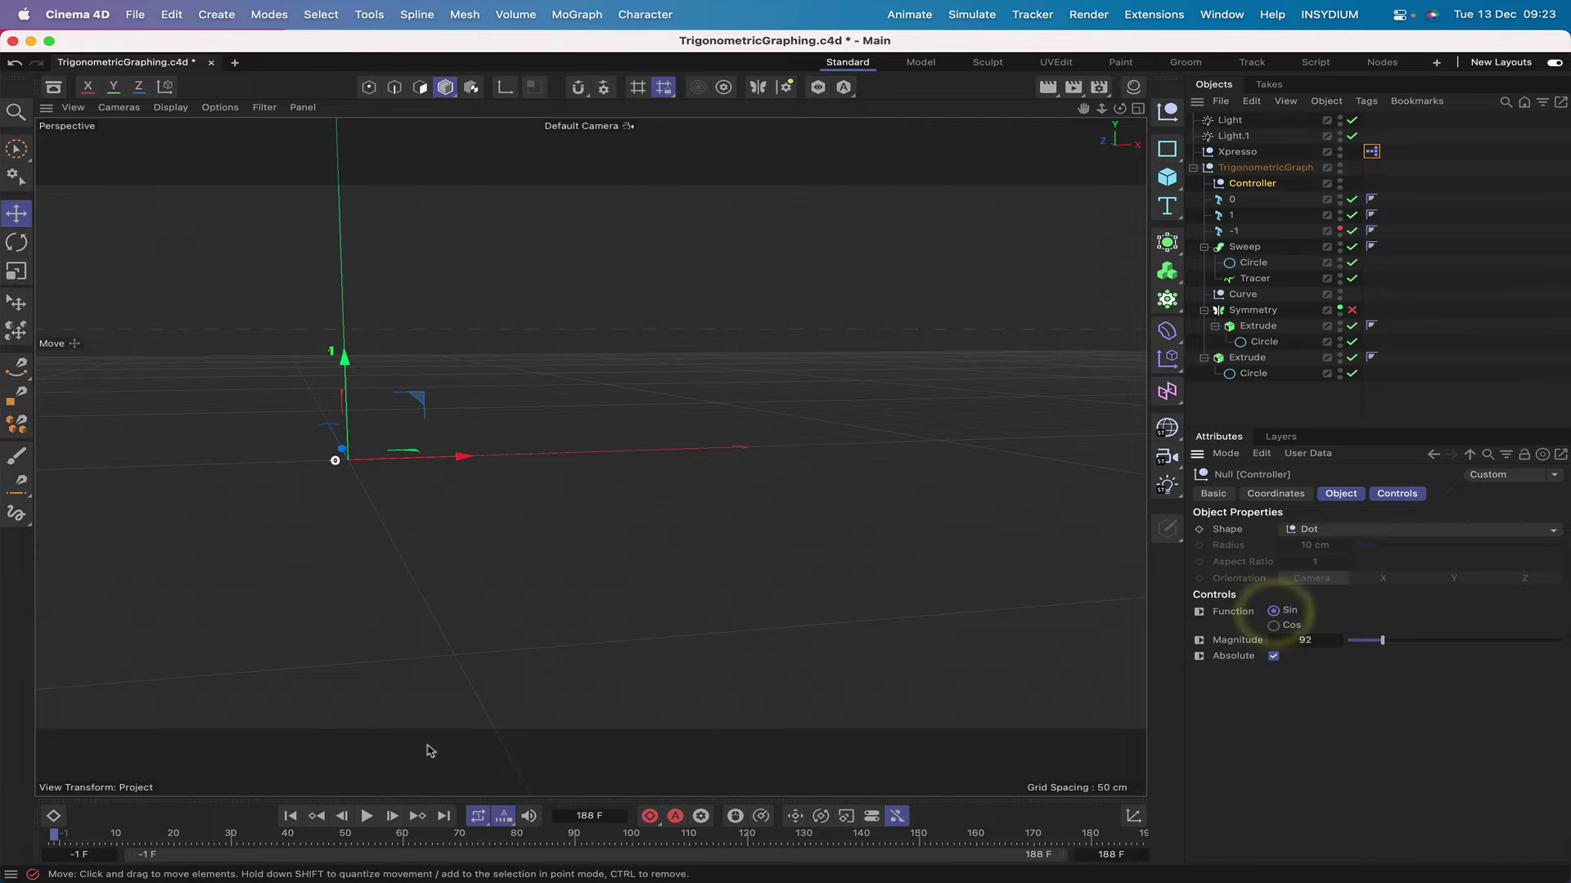
pyautogui.click(367, 817)
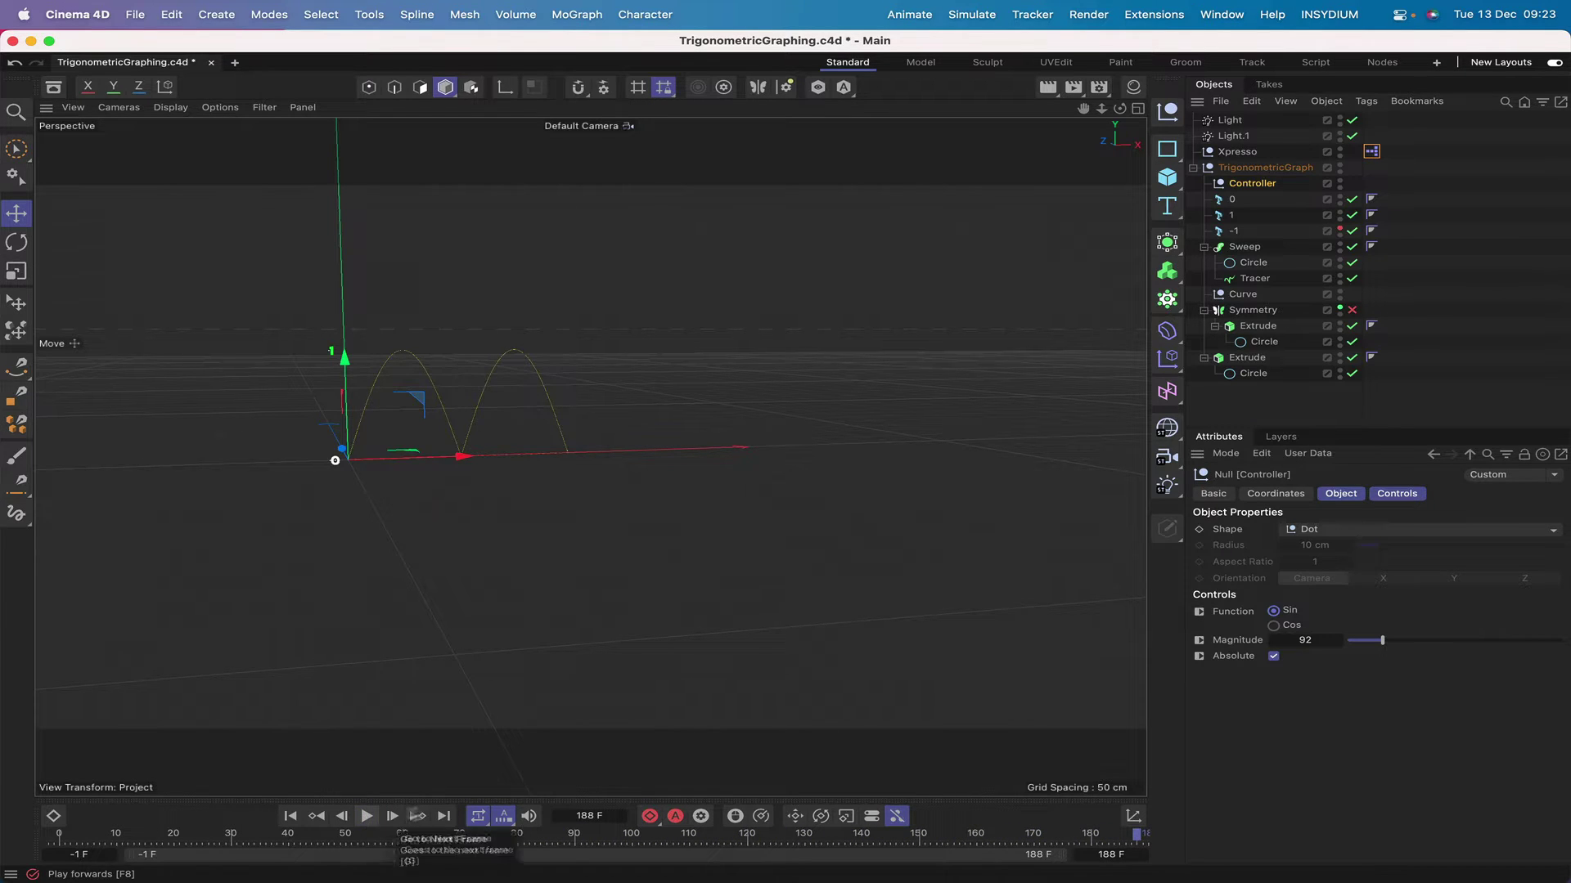
pyautogui.click(1272, 626)
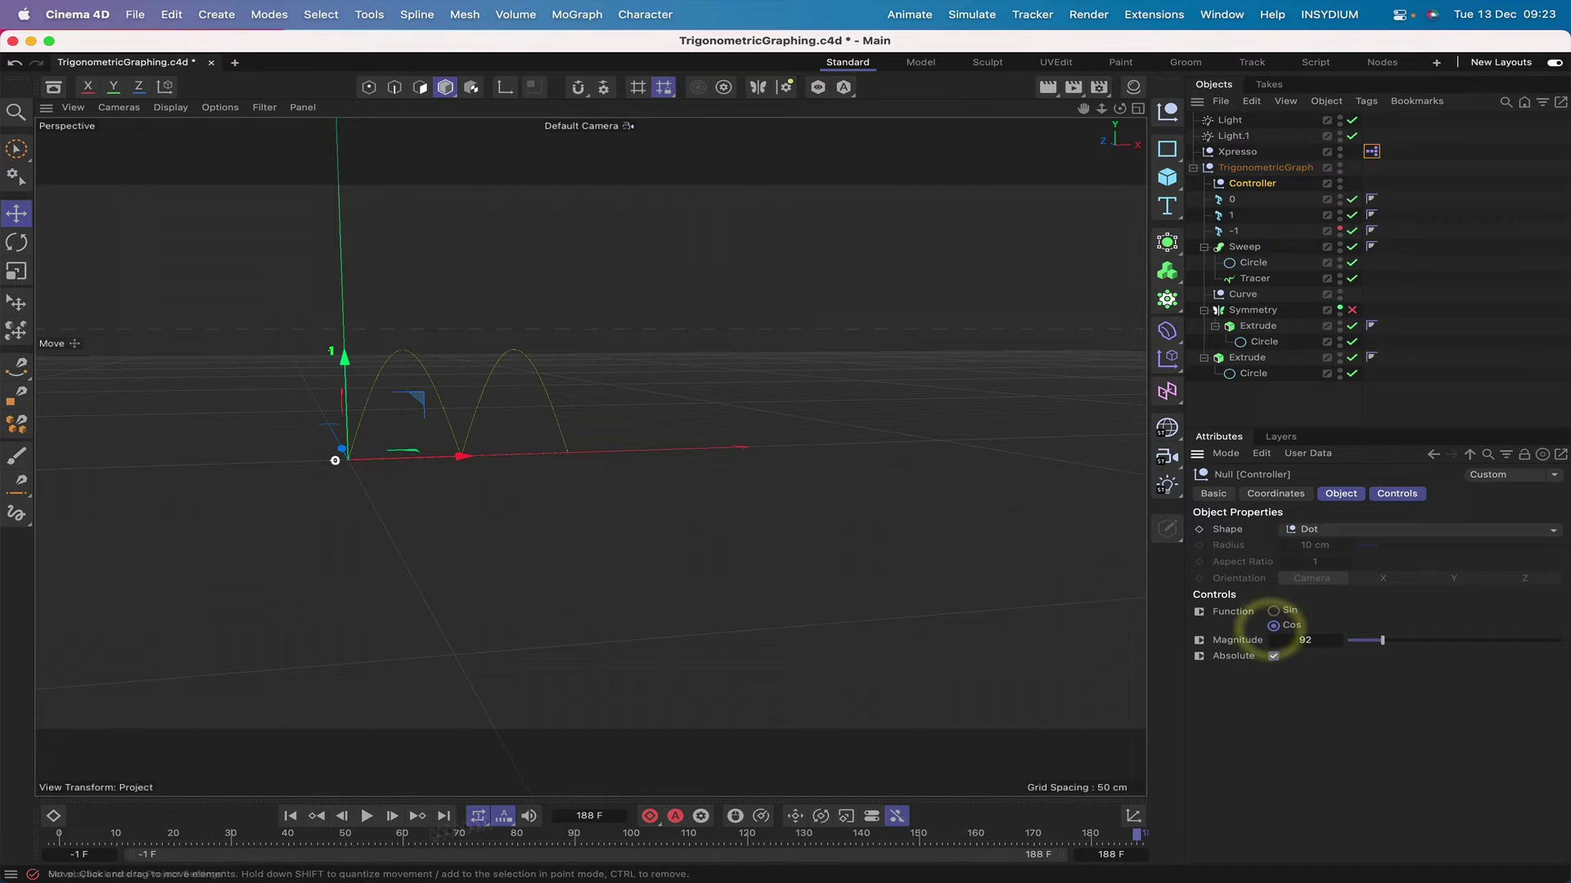
pyautogui.click(288, 816)
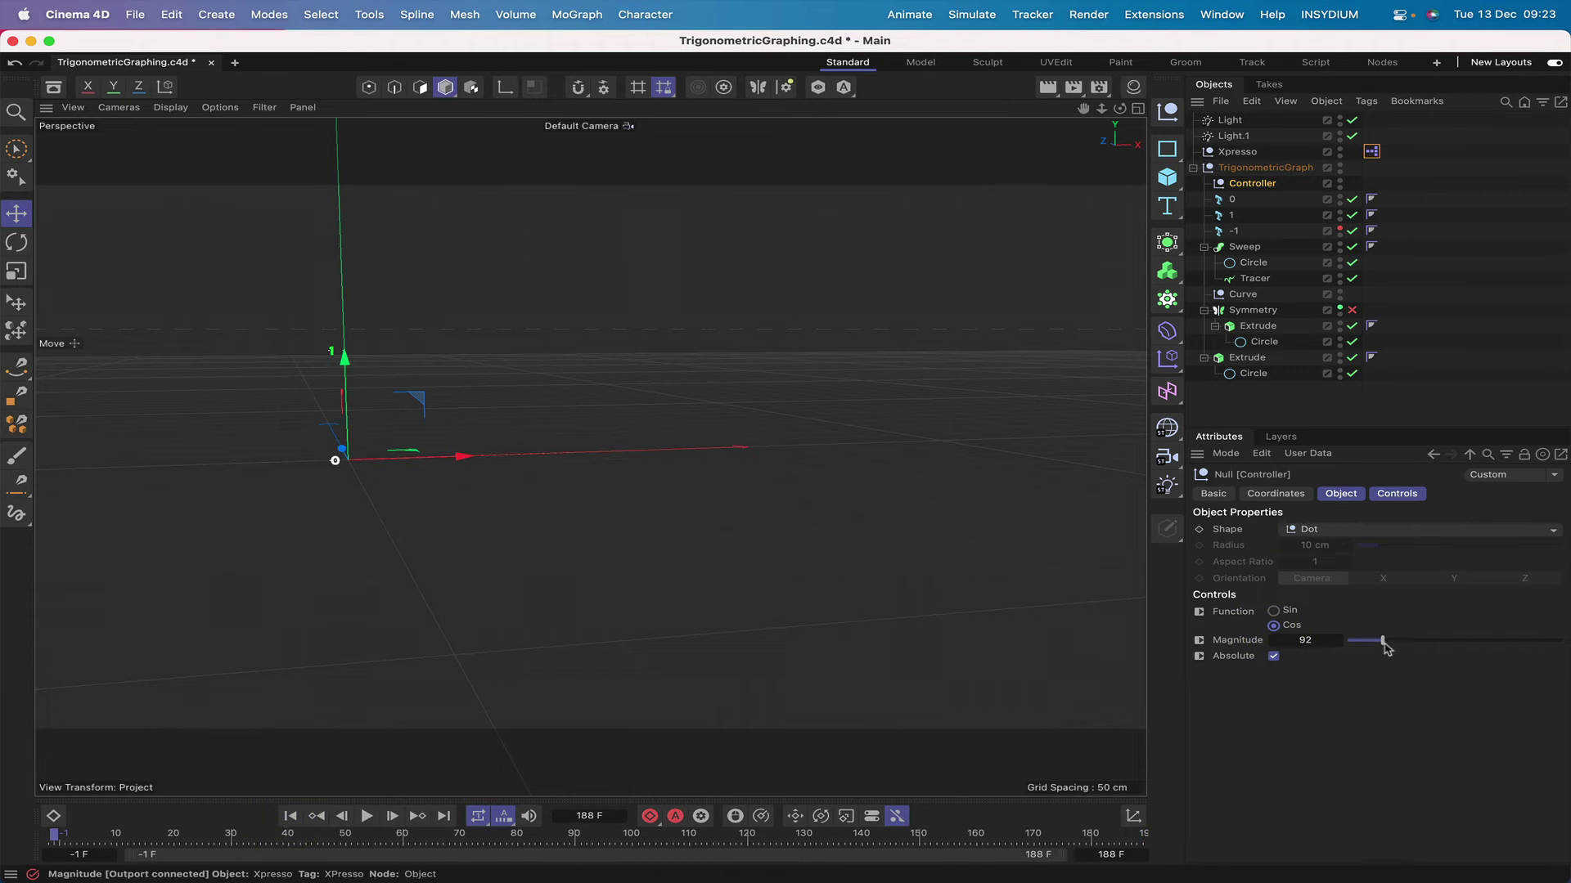
pyautogui.moveTo(1382, 641); pyautogui.dragTo(1414, 642)
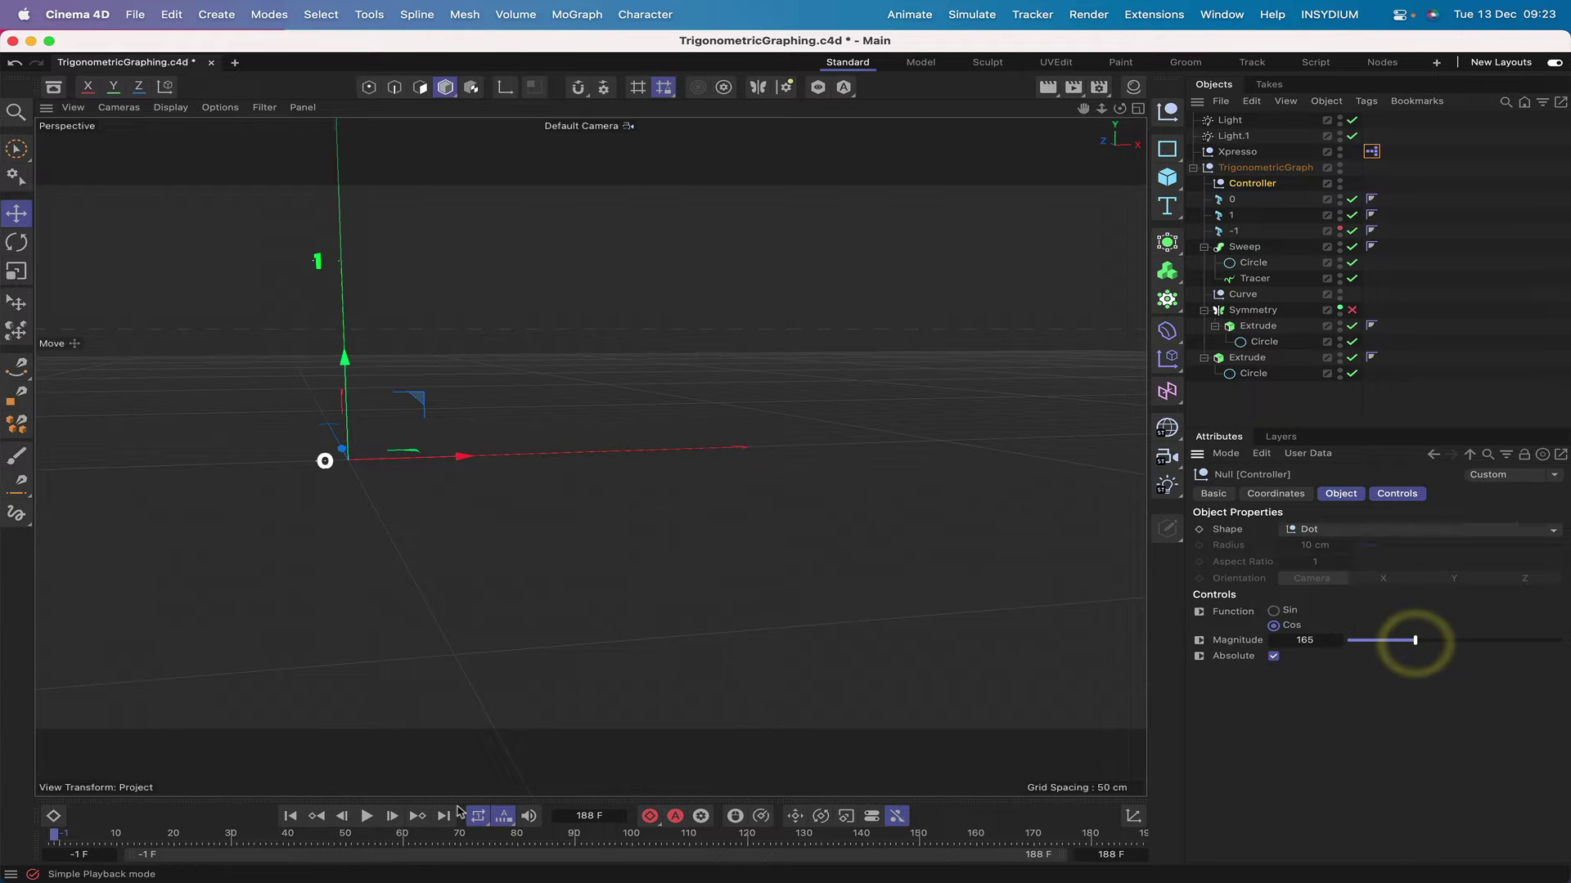
pyautogui.click(367, 817)
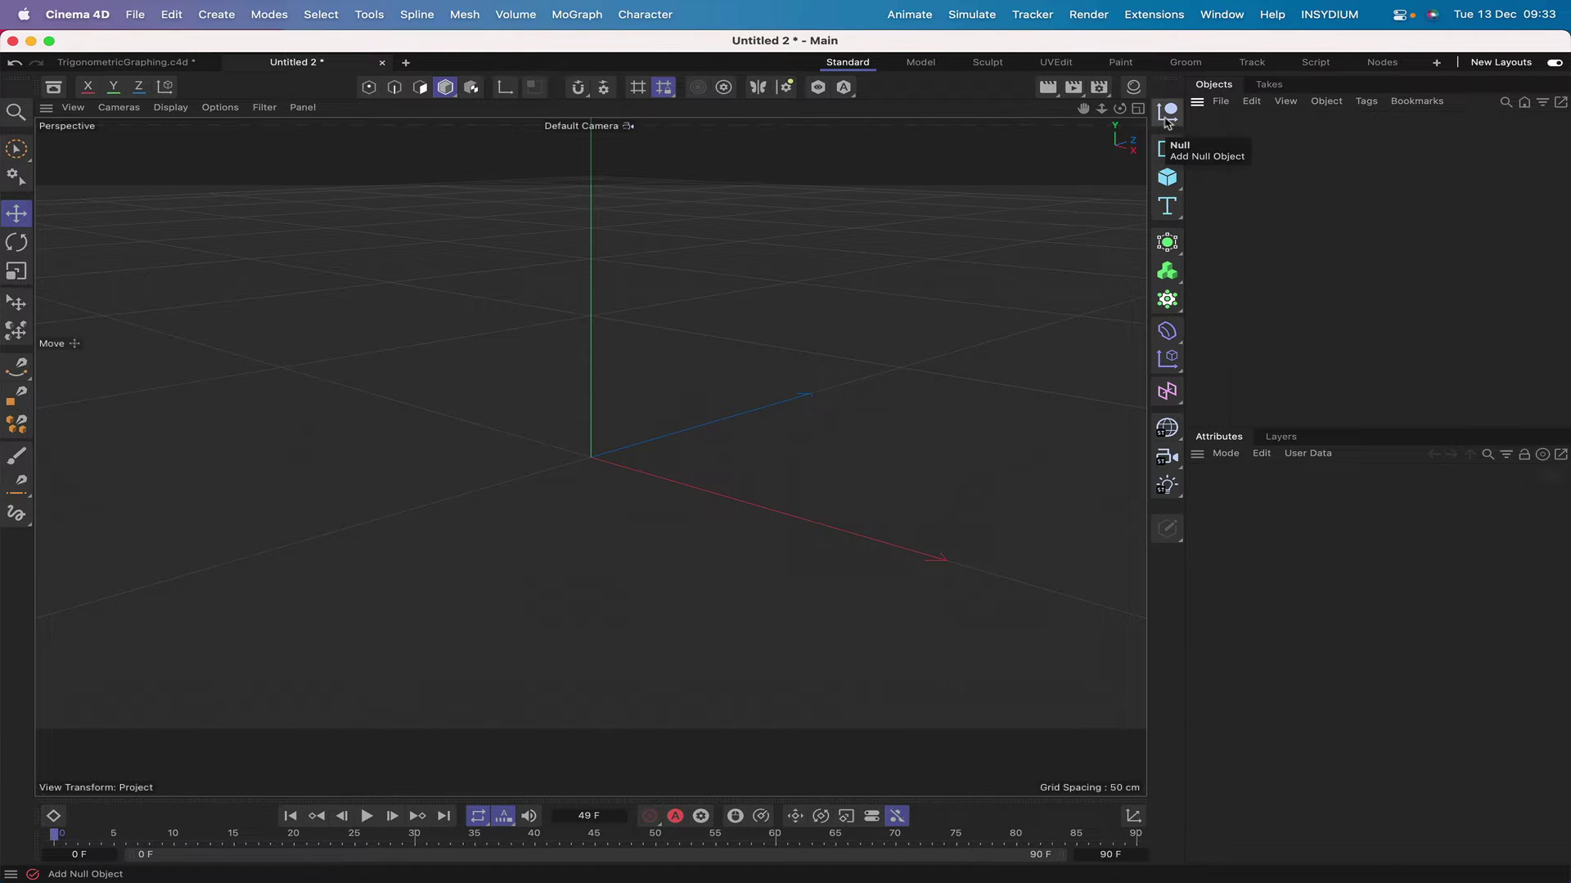
# Add a null object to the new project and name it Controller
pyautogui.click(1167, 113)
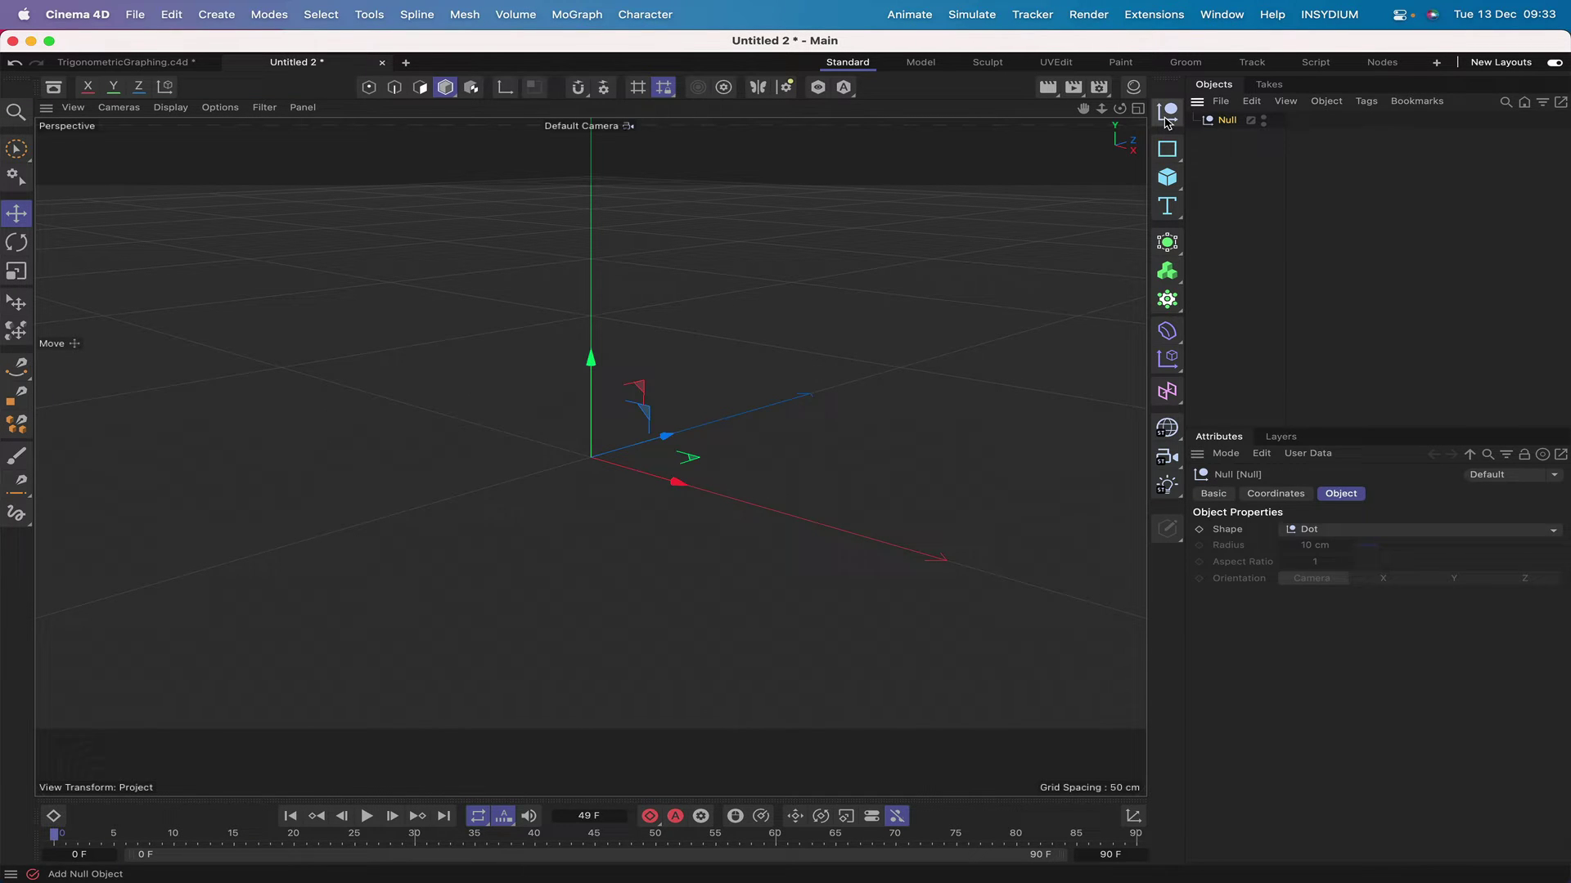
pyautogui.doubleClick(1231, 120)
pyautogui.write('Co')
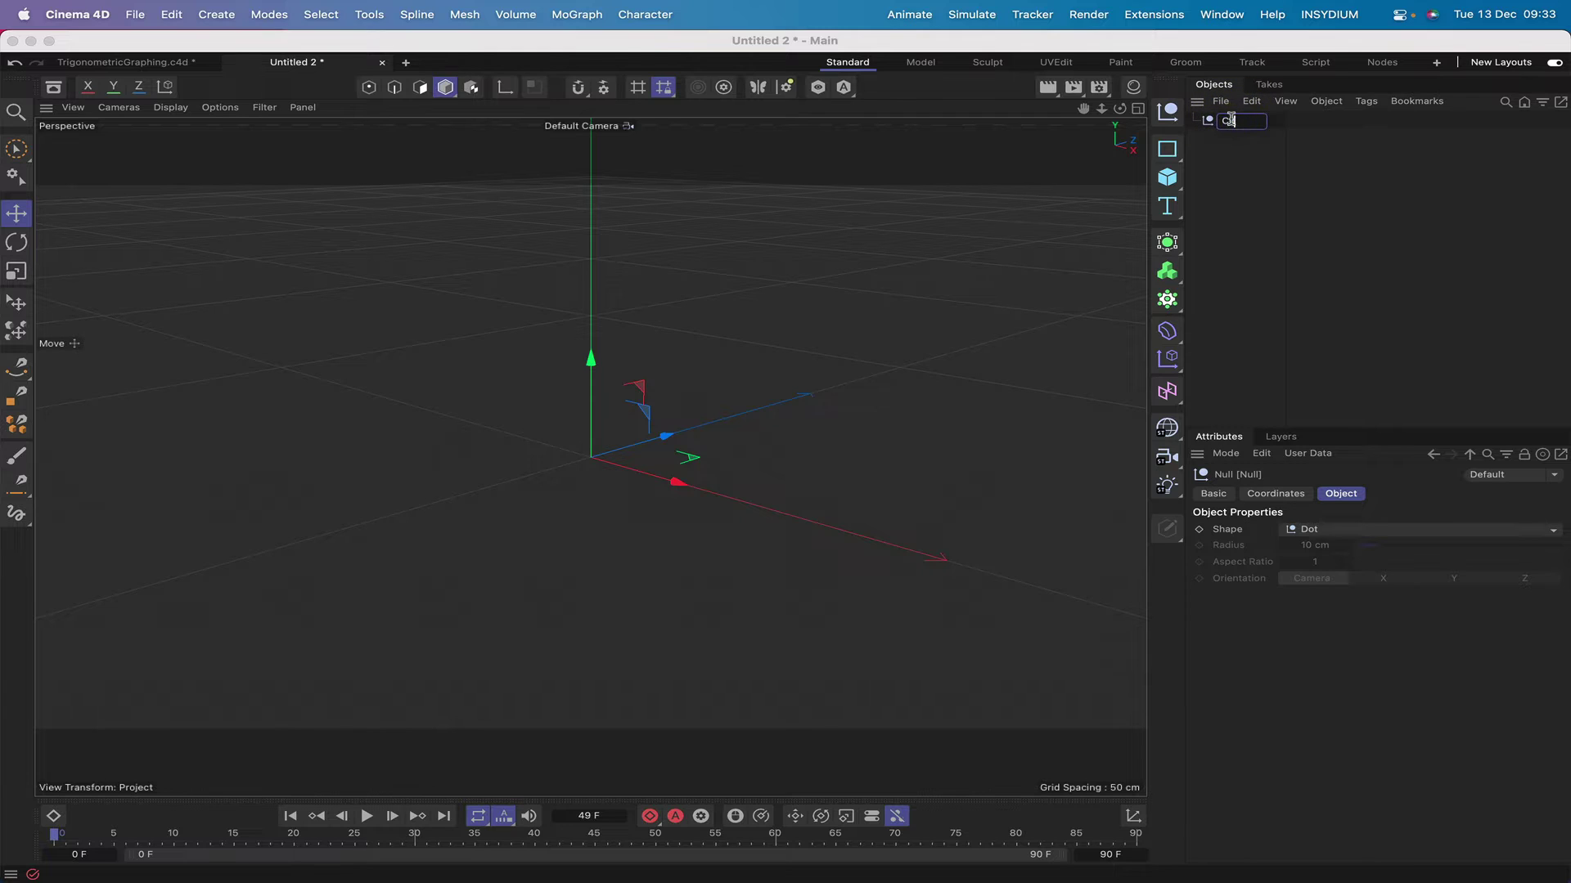
pyautogui.write('ntroller')
pyautogui.press('Return')
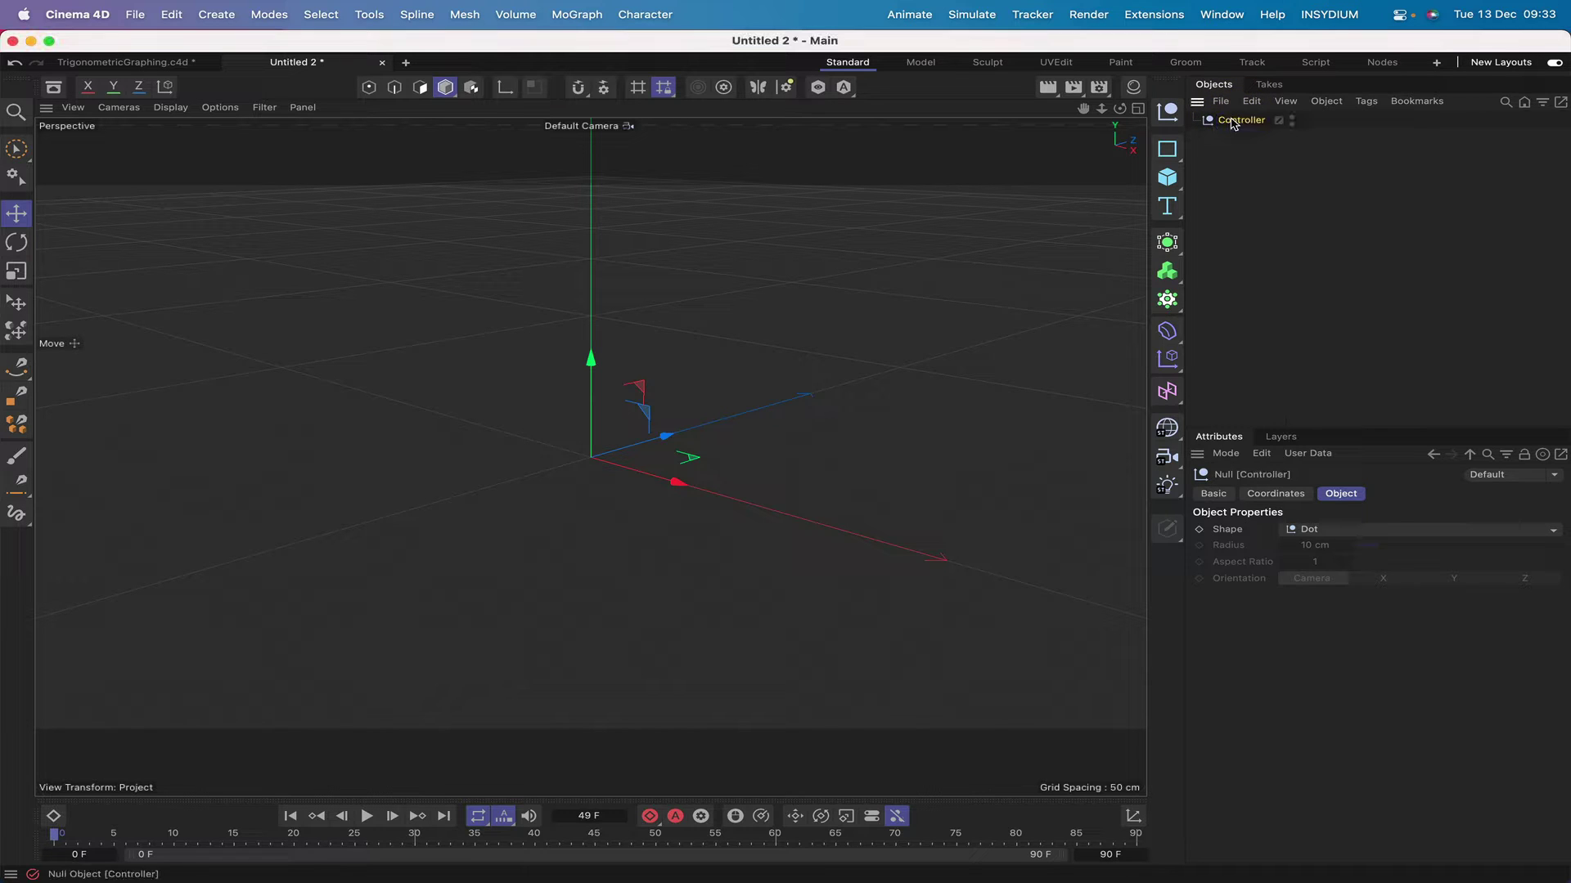
# Add user data to the Controller null with a top-level group named Controls, and place the Data entry inside it
pyautogui.click(1309, 454)
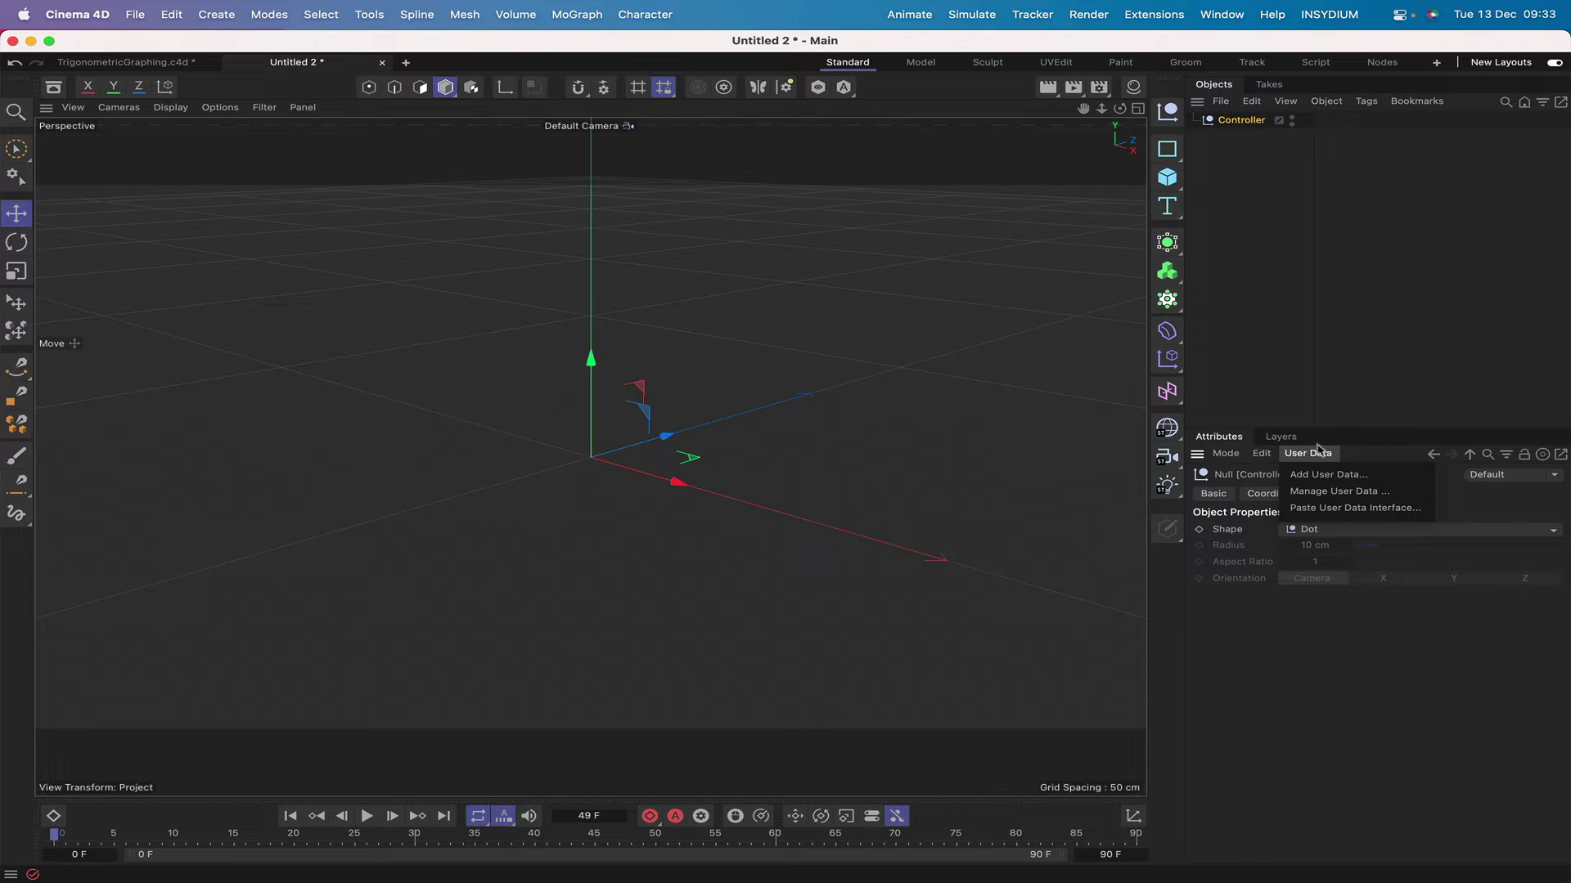
pyautogui.click(1328, 474)
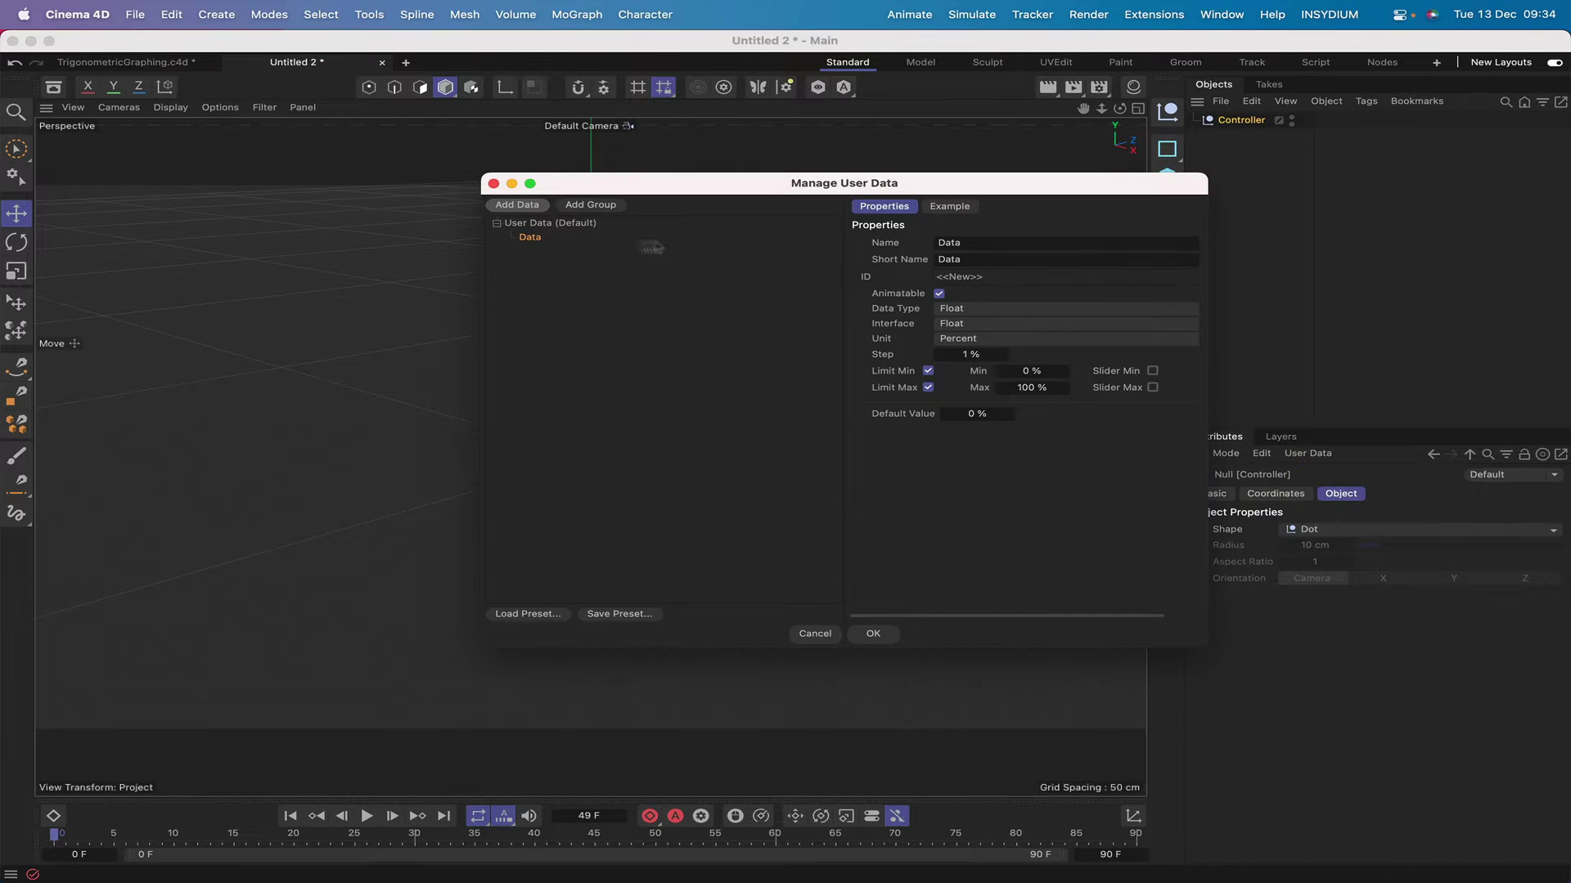
pyautogui.click(593, 207)
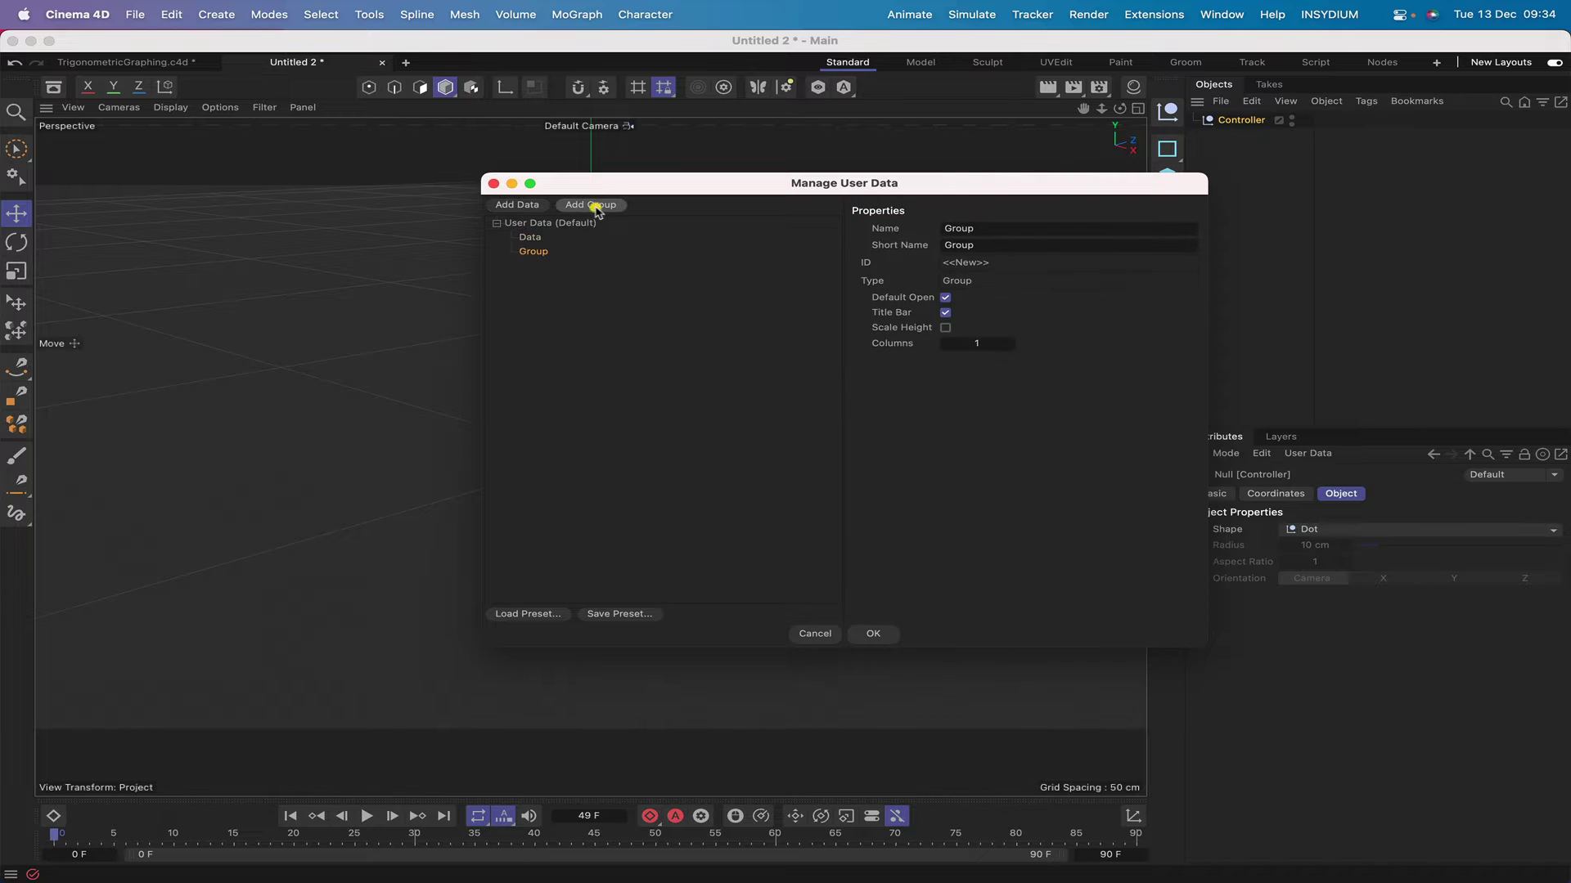
pyautogui.moveTo(532, 254); pyautogui.dragTo(489, 288)
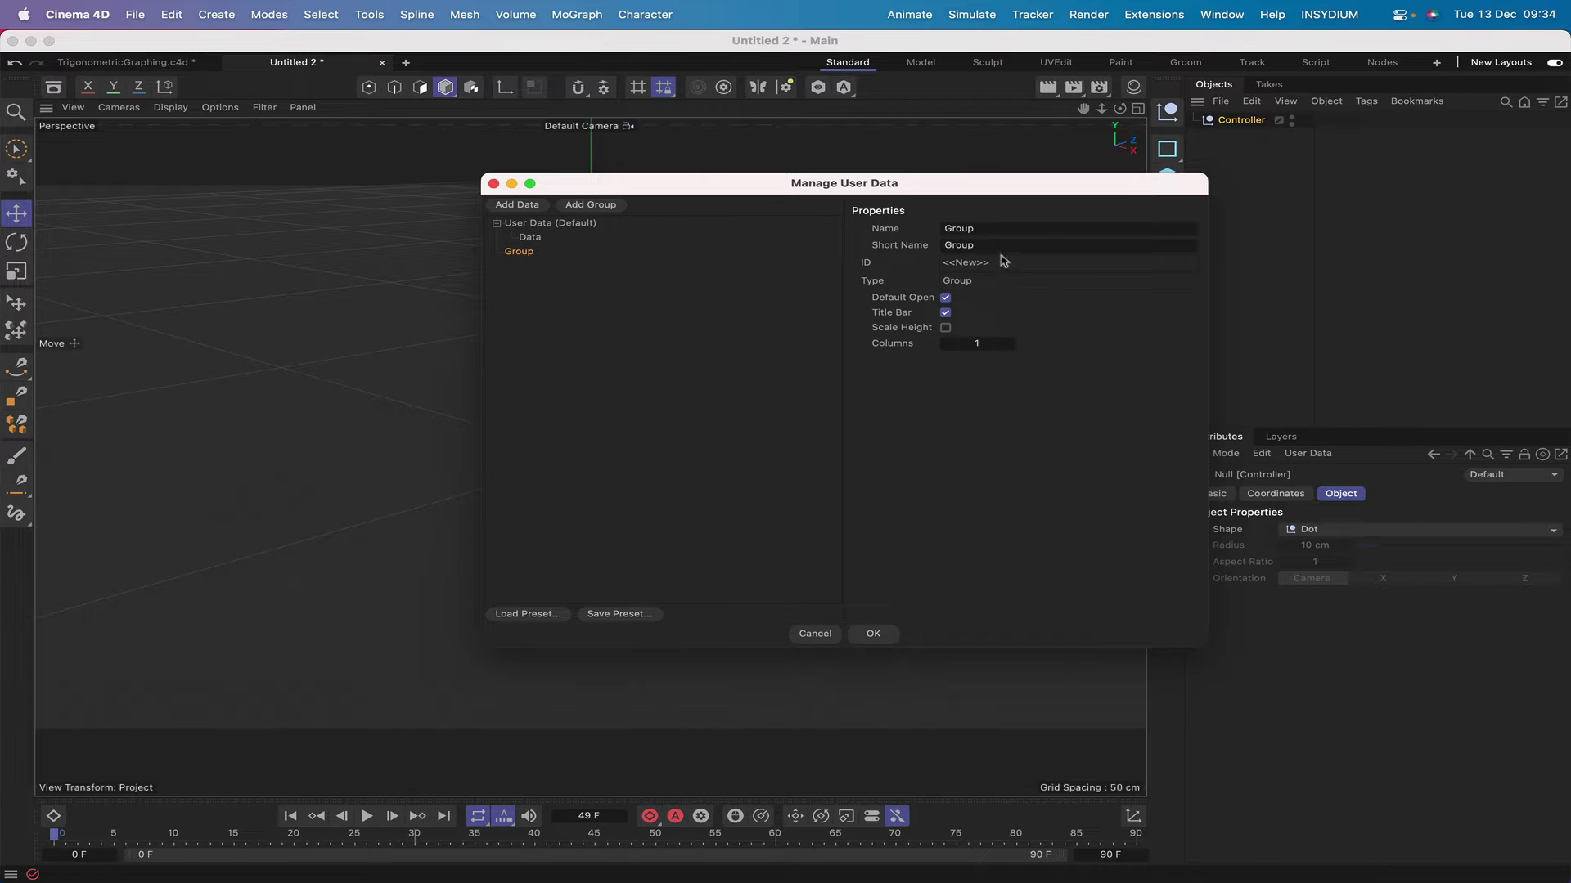
pyautogui.doubleClick(1018, 236)
pyautogui.write('Controls')
pyautogui.press('Return')
pyautogui.moveTo(531, 239); pyautogui.dragTo(536, 255)
# Rename the Data entry Function, and give it the Integer data type with a Radio Buttons interface
pyautogui.click(529, 251)
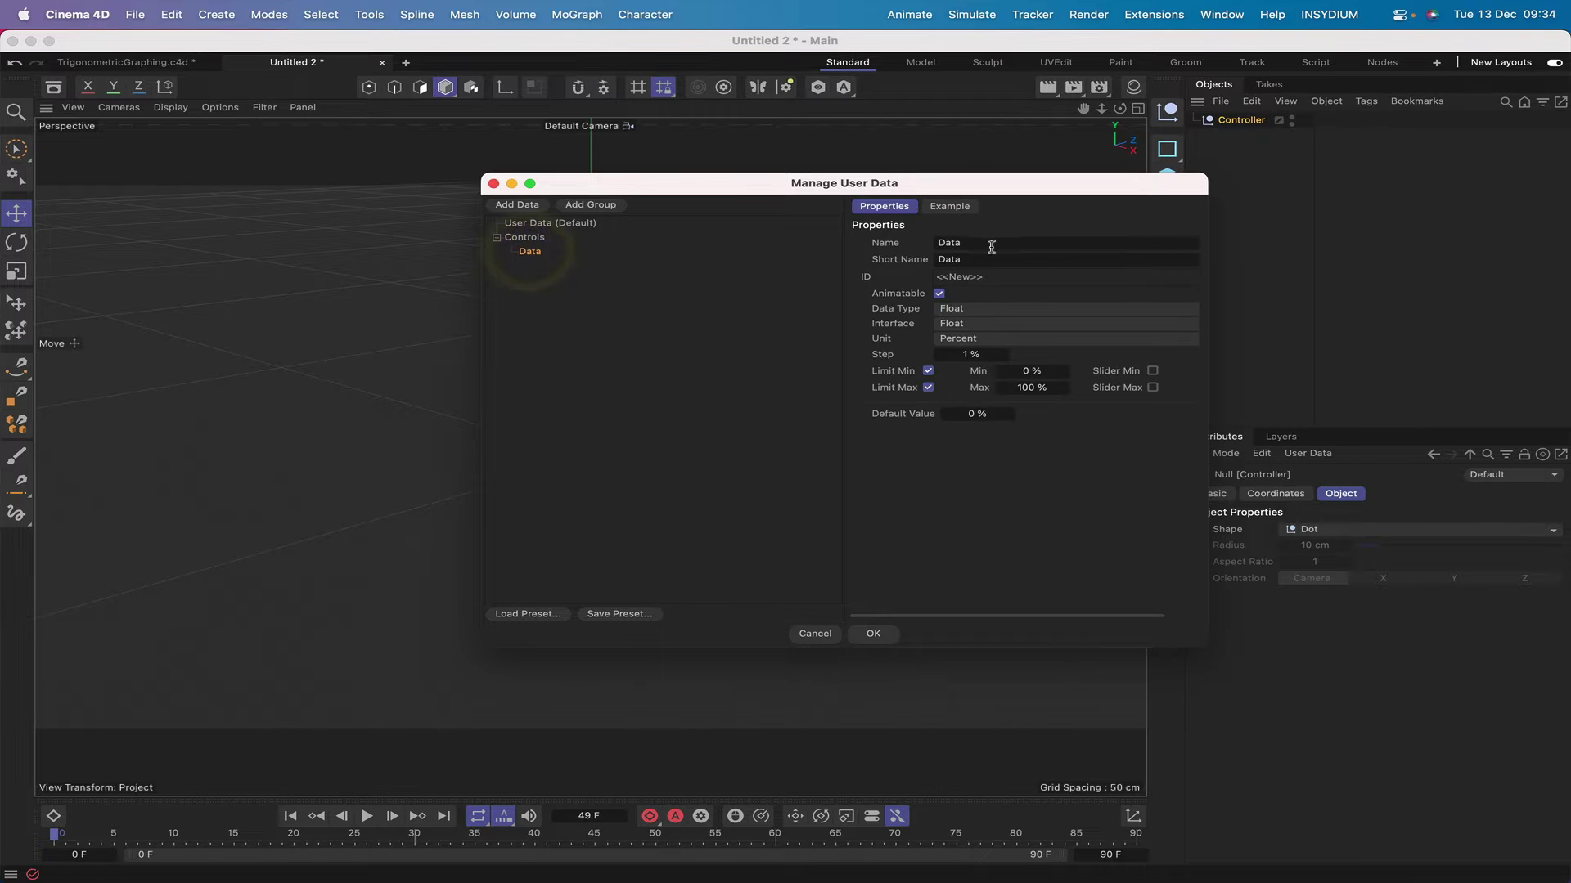
pyautogui.moveTo(992, 246); pyautogui.dragTo(896, 243)
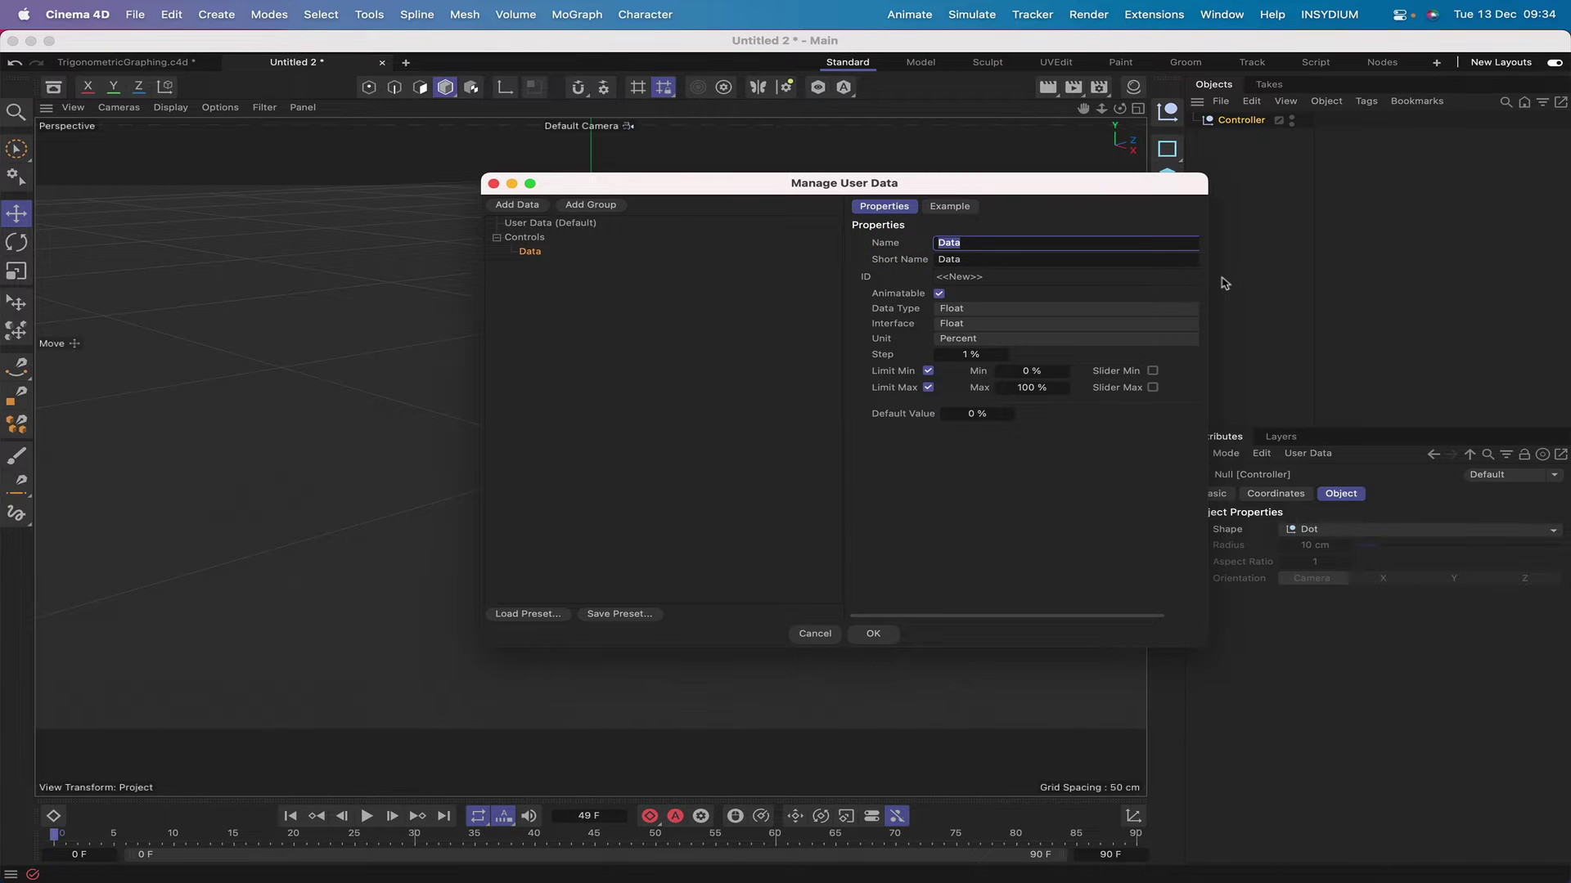
pyautogui.write('Function')
pyautogui.click(958, 310)
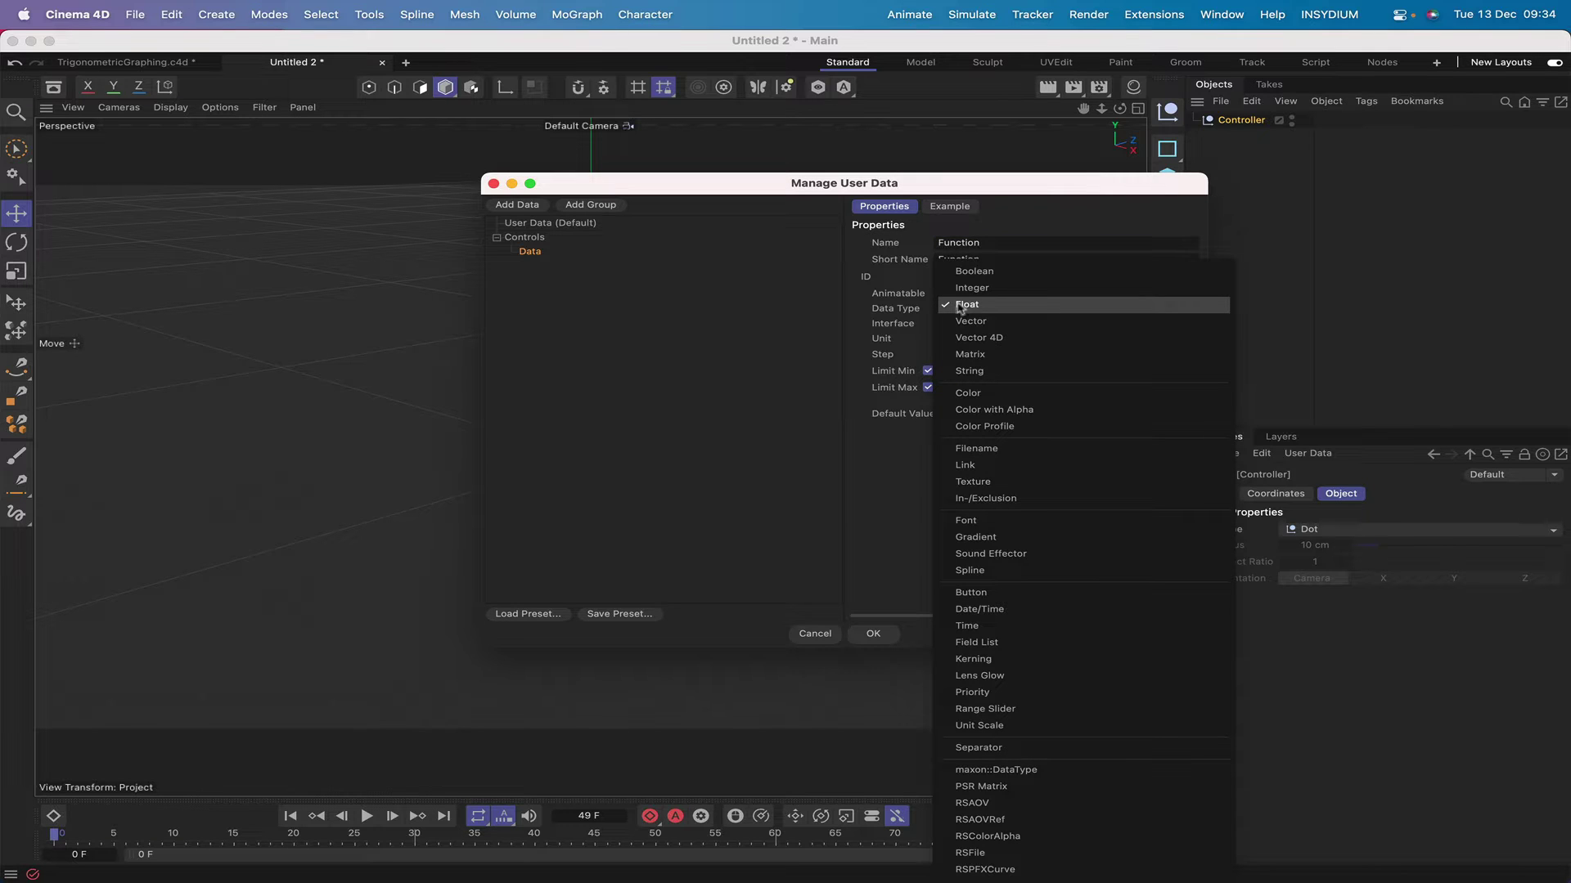
pyautogui.click(972, 288)
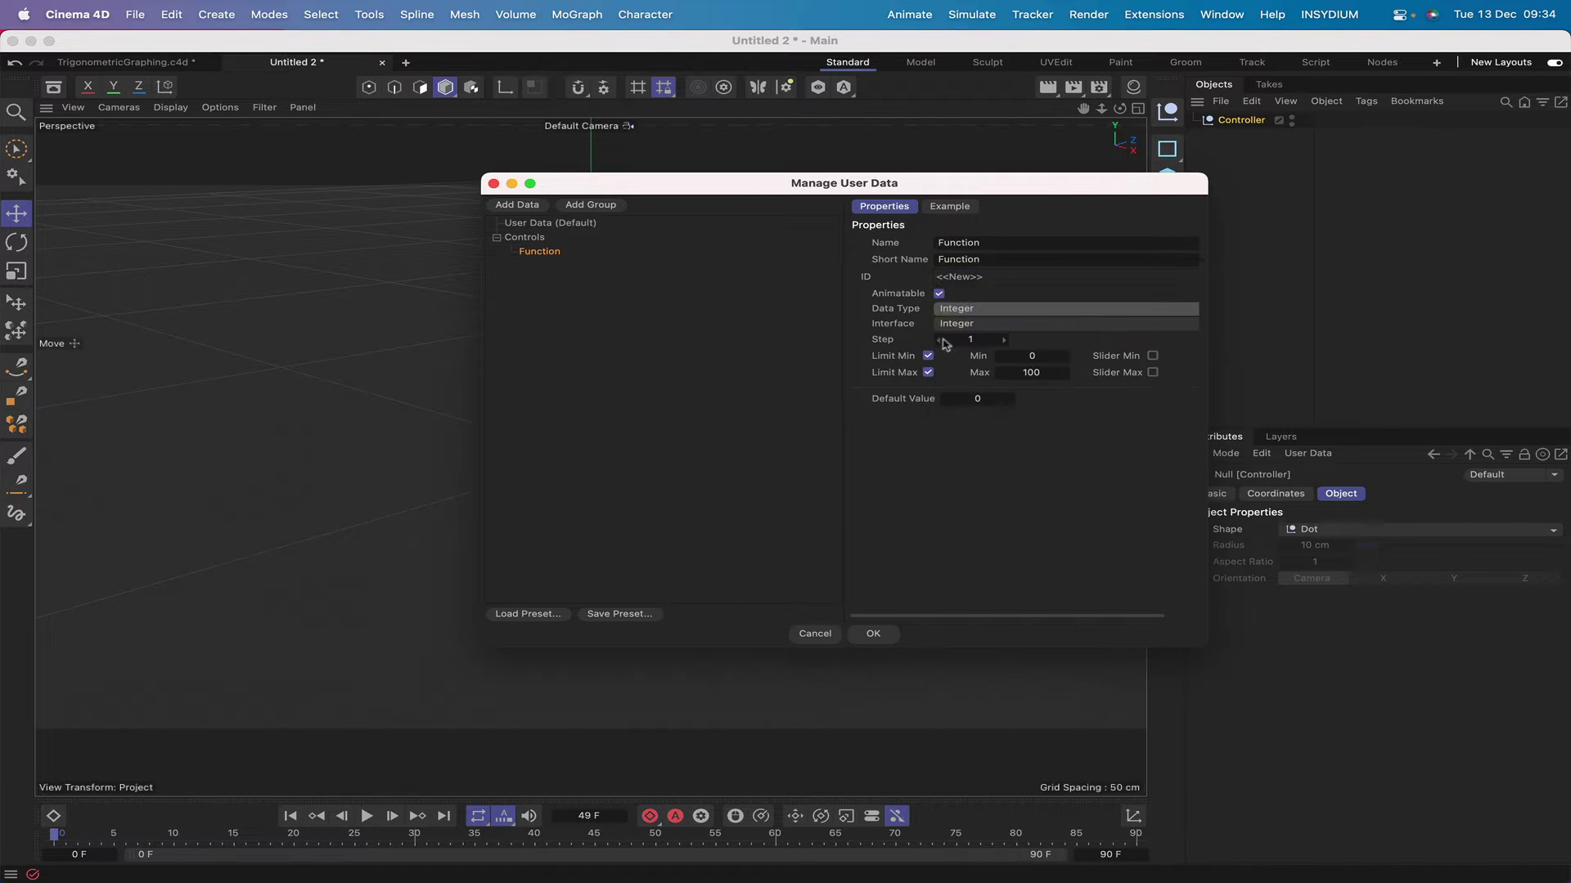
pyautogui.click(952, 327)
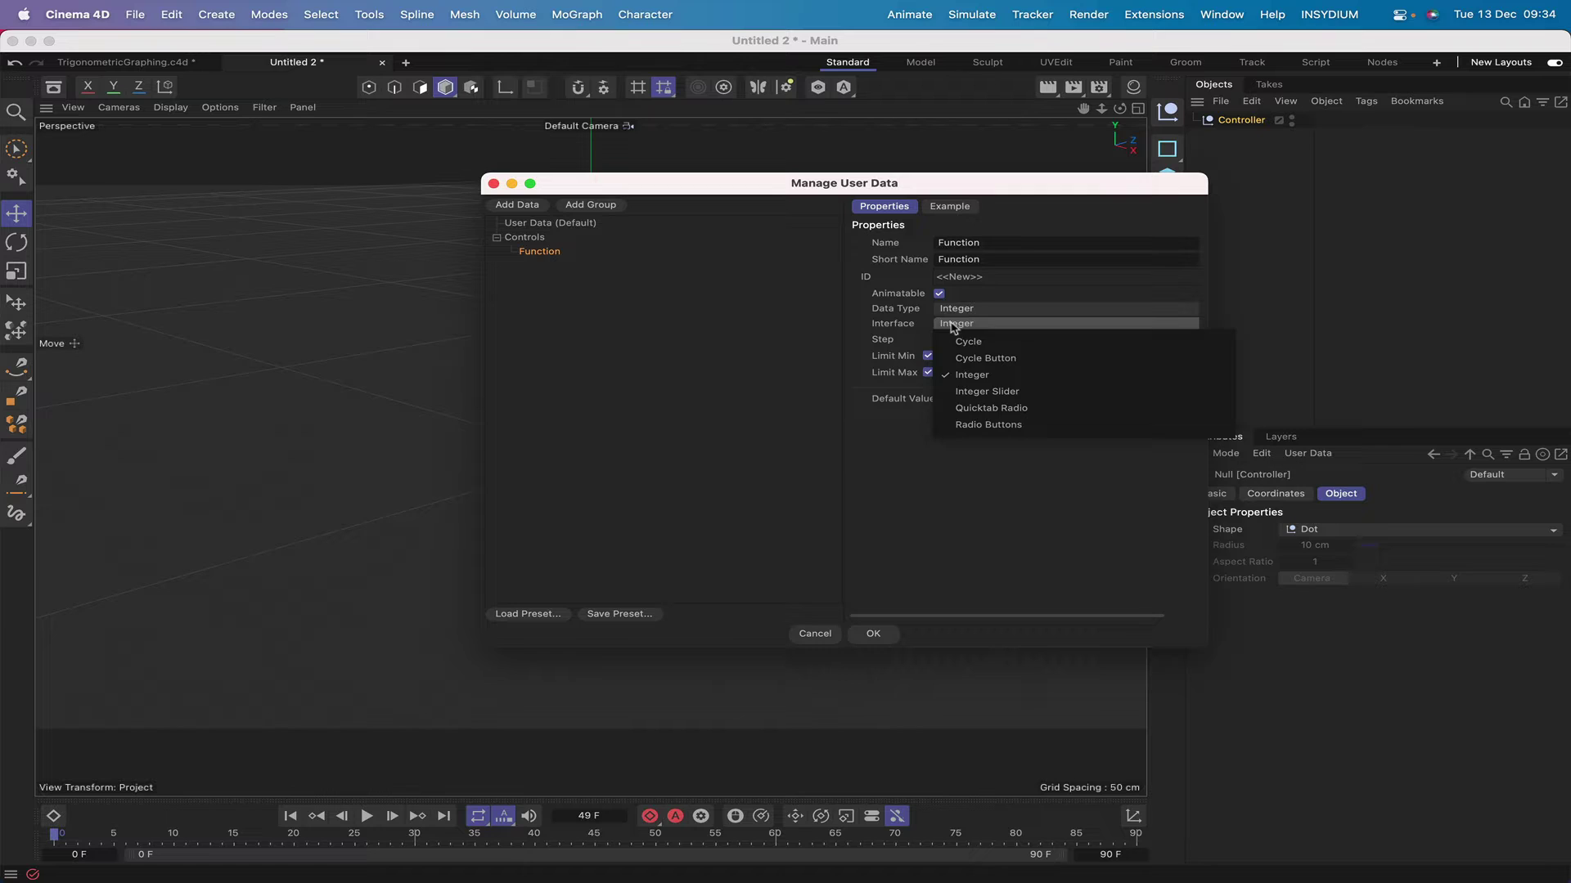
pyautogui.click(957, 411)
# Define the Function cycle options as 0;Sin and 1;Cos, and preview the resulting example
pyautogui.click(953, 366)
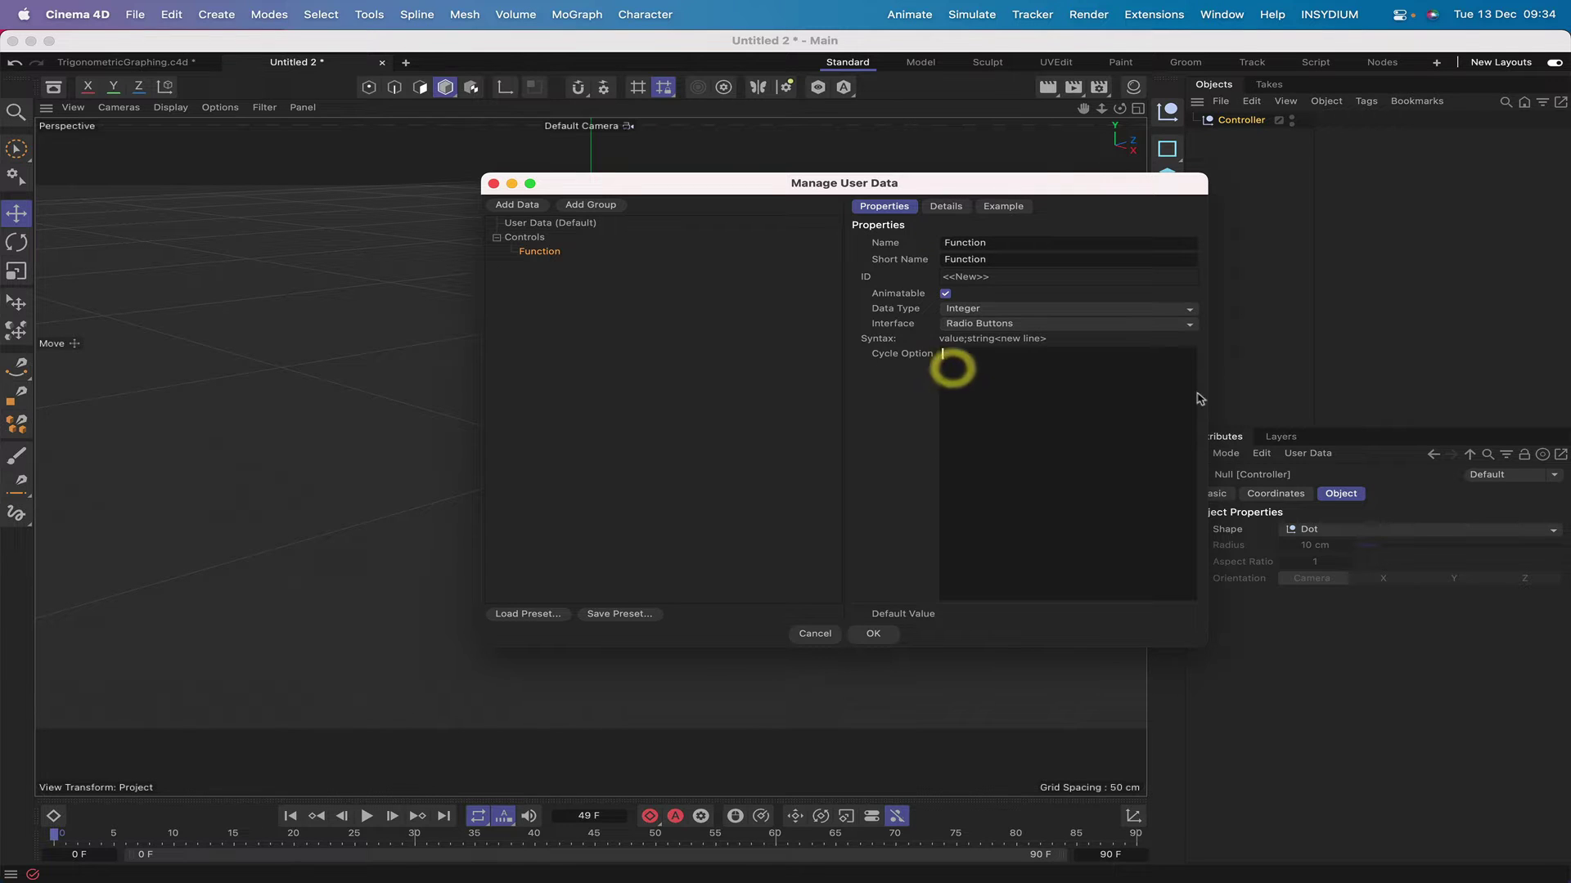
pyautogui.write('0;Sin')
pyautogui.click(991, 208)
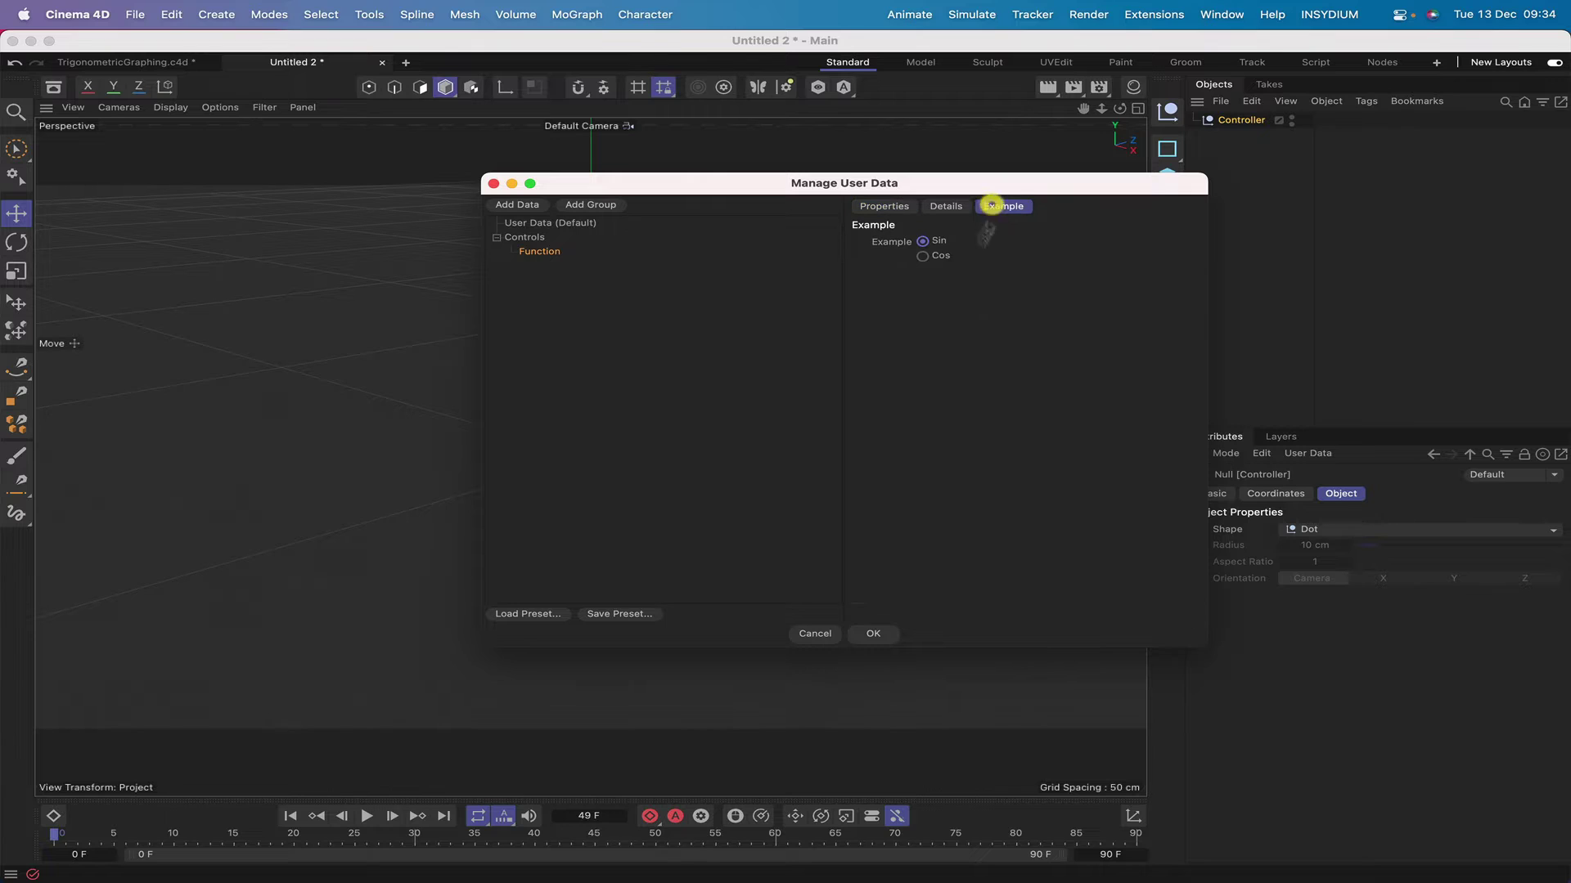
pyautogui.click(907, 211)
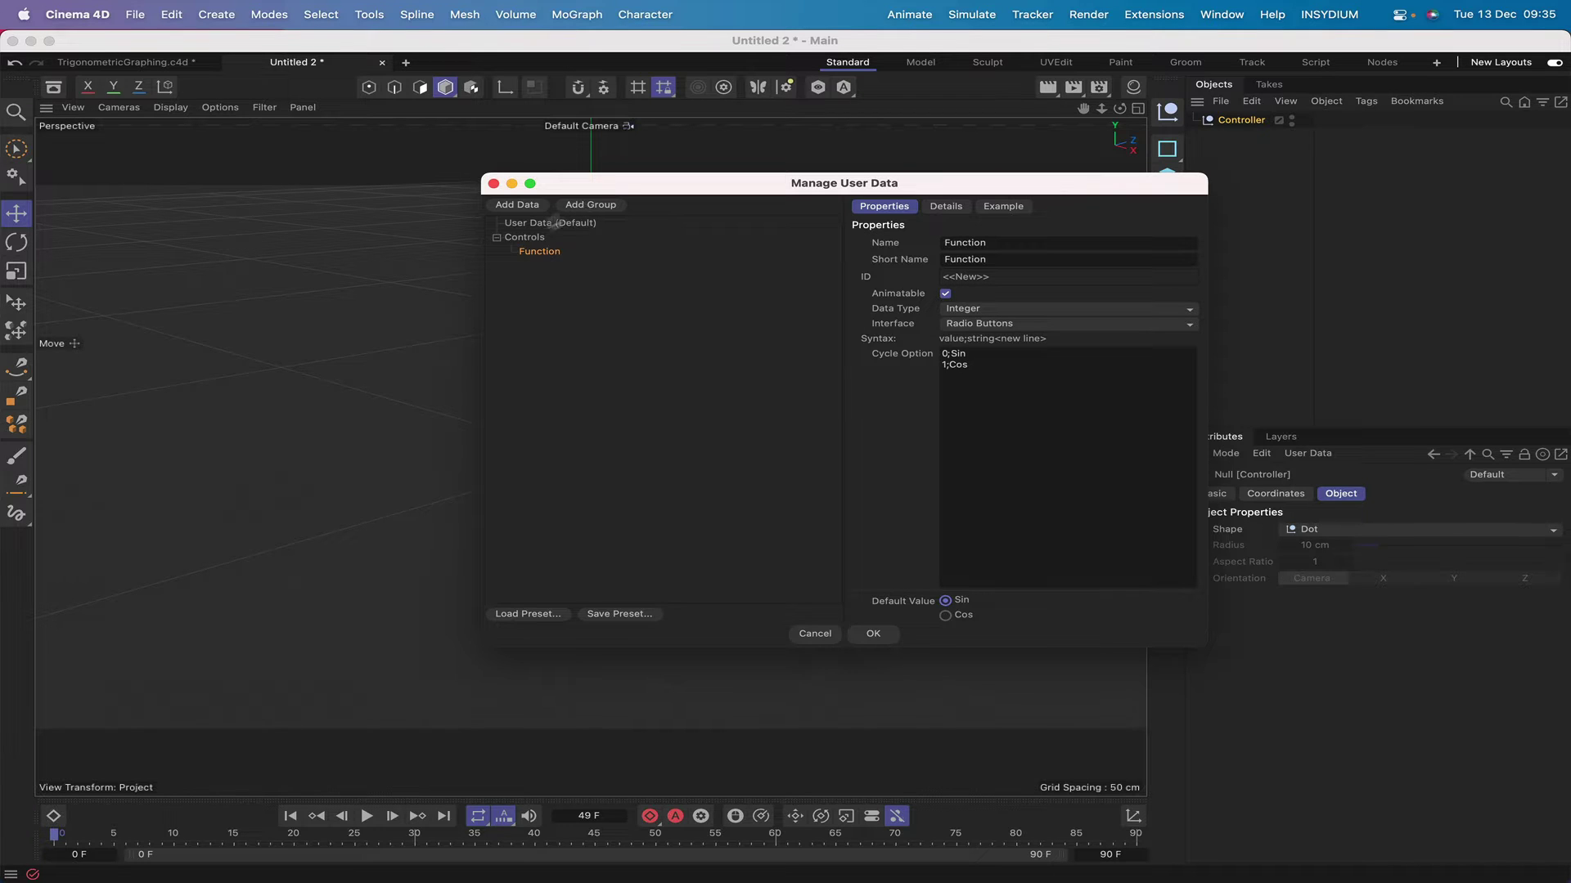
# Add a data entry named Magnitude to the Controls group, with a Float Slider interface and Real unit
pyautogui.click(532, 206)
pyautogui.moveTo(997, 242); pyautogui.dragTo(908, 243)
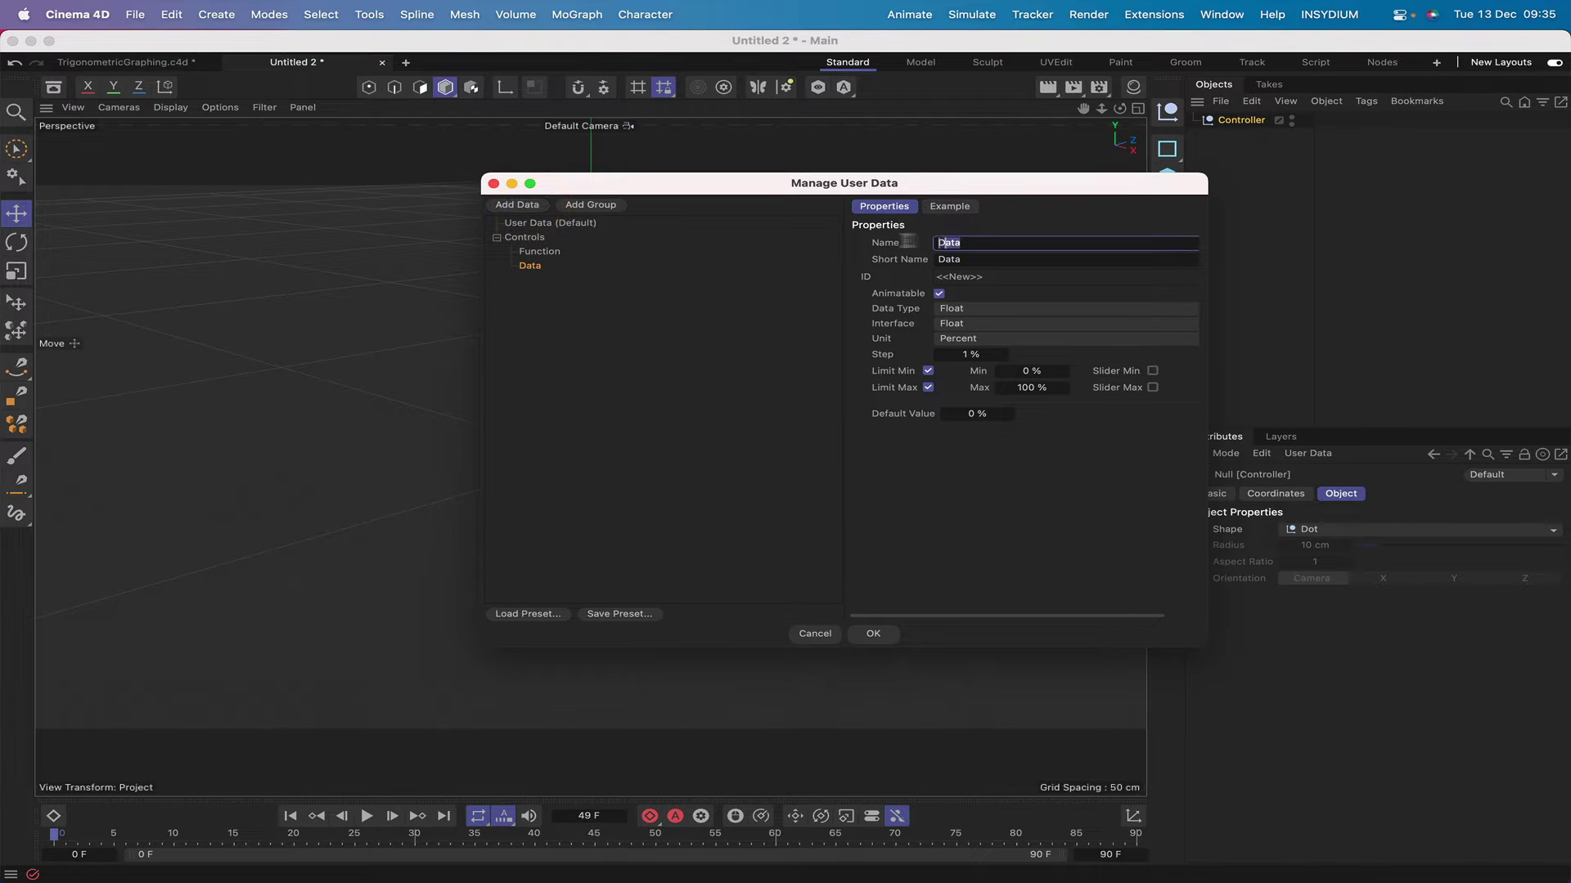
pyautogui.write('Magnitude')
pyautogui.click(947, 329)
pyautogui.click(966, 353)
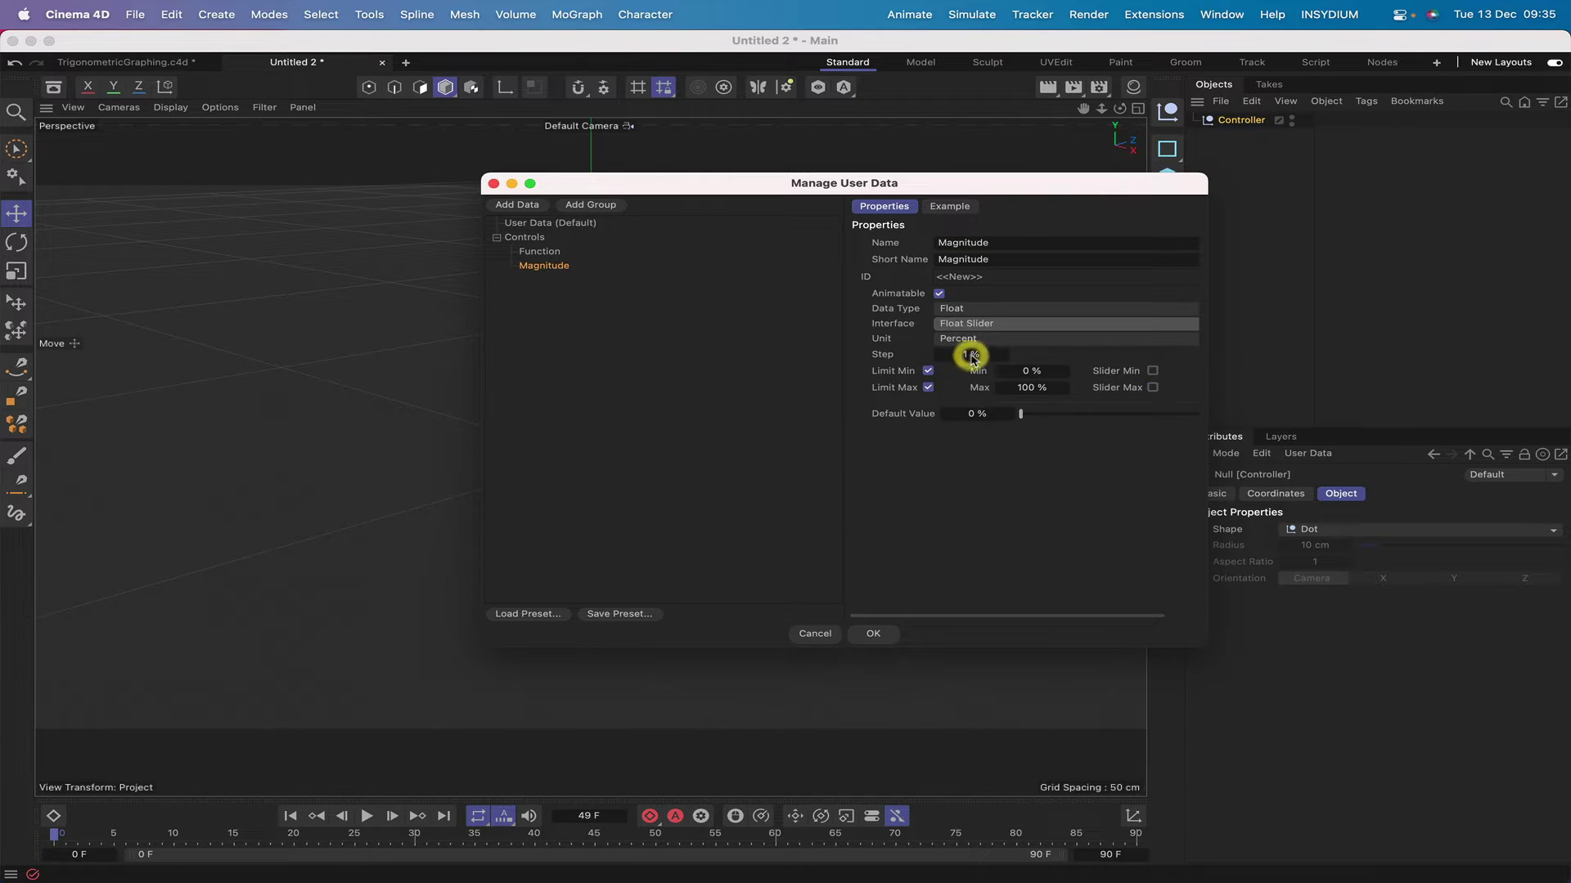
pyautogui.click(962, 339)
pyautogui.click(963, 354)
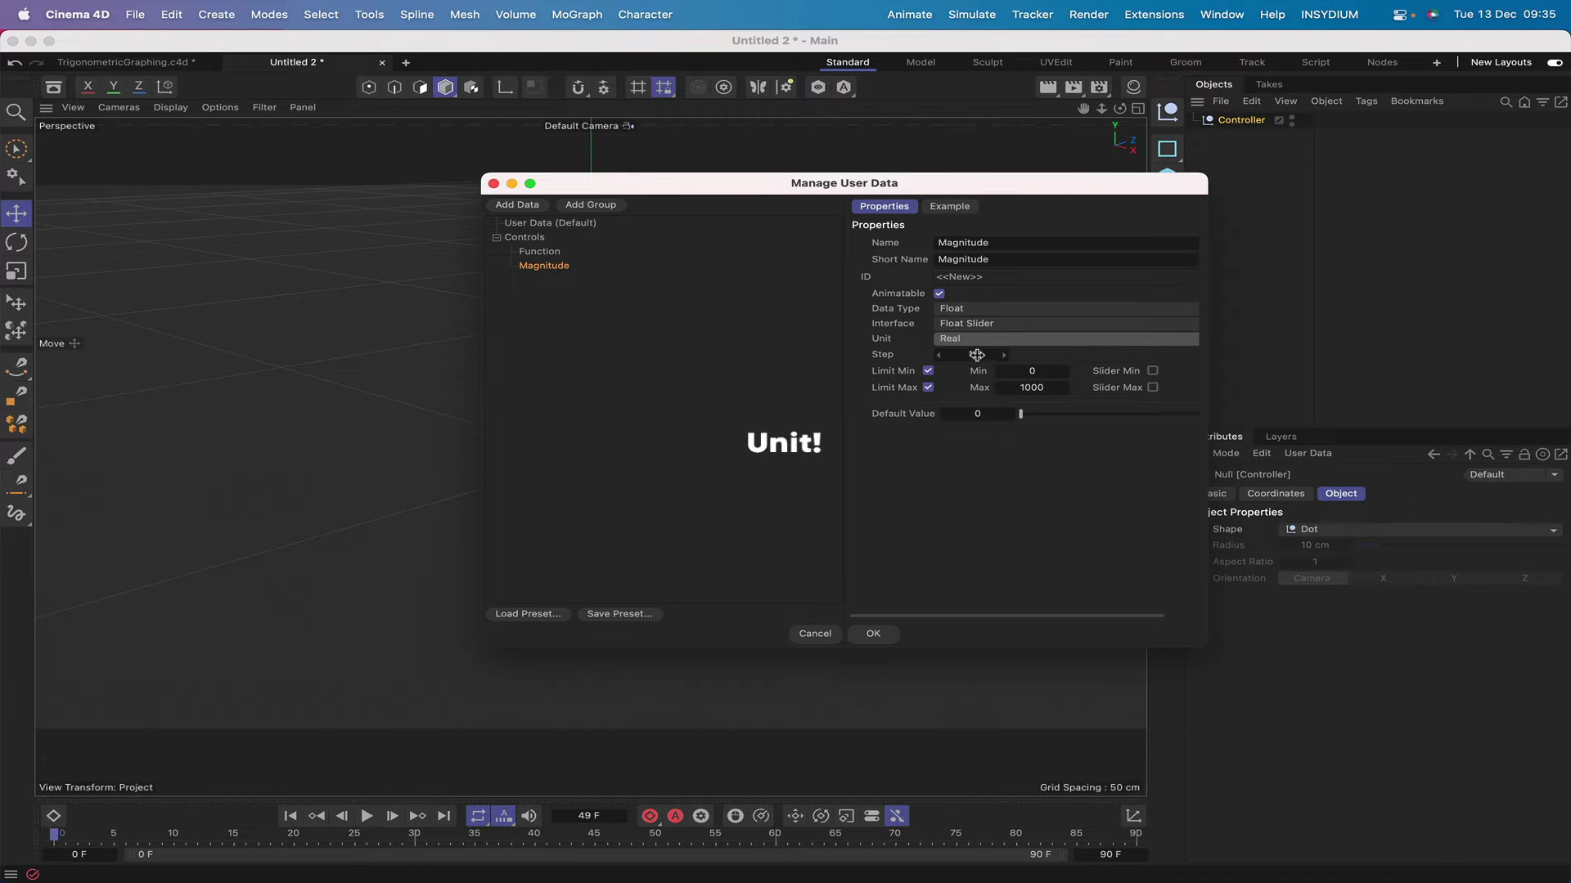
# Give Magnitude a step of 1, a minimum of 10 and a maximum of 500, with Slider Min and Slider Max enabled
pyautogui.click(975, 354)
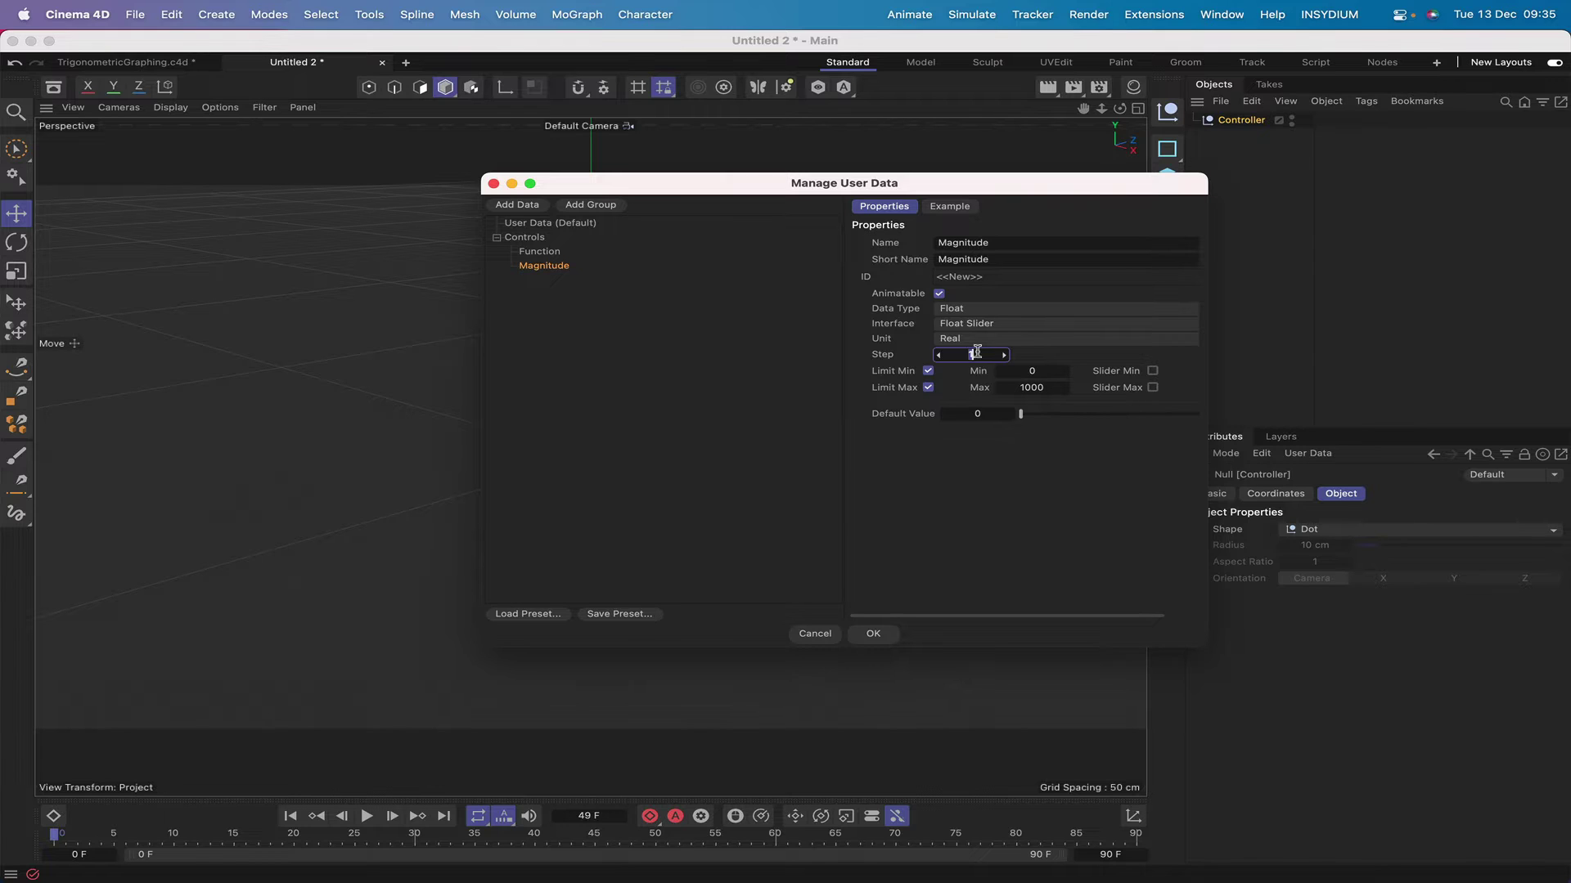
pyautogui.click(1037, 372)
pyautogui.write('10')
pyautogui.click(1028, 387)
pyautogui.write('500')
pyautogui.click(1152, 388)
pyautogui.click(1153, 371)
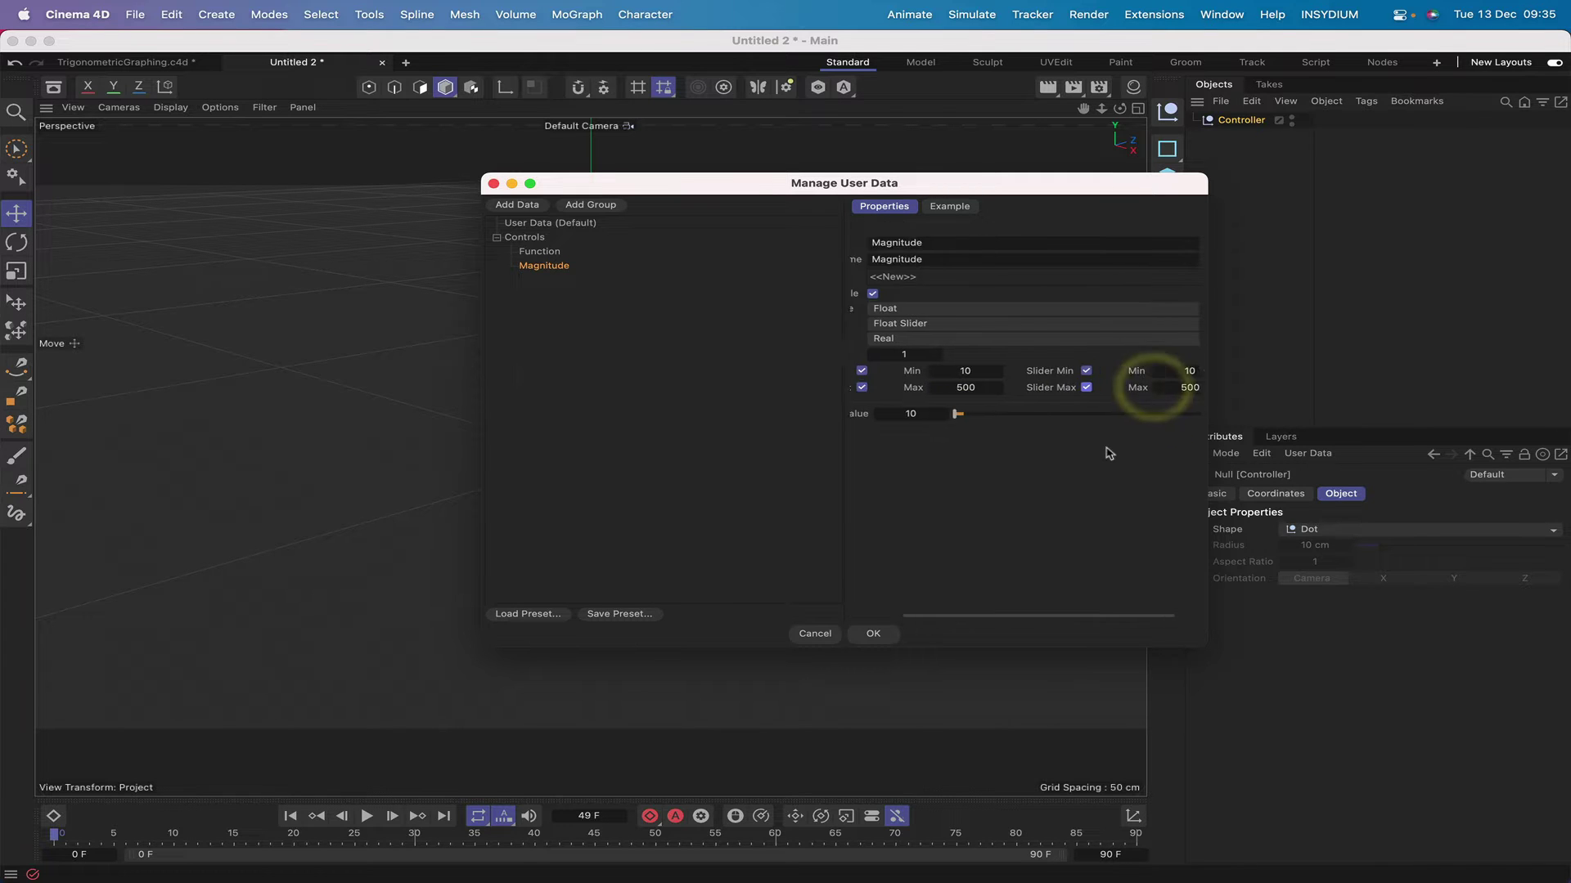
pyautogui.hscroll(-5, 1084, 378)
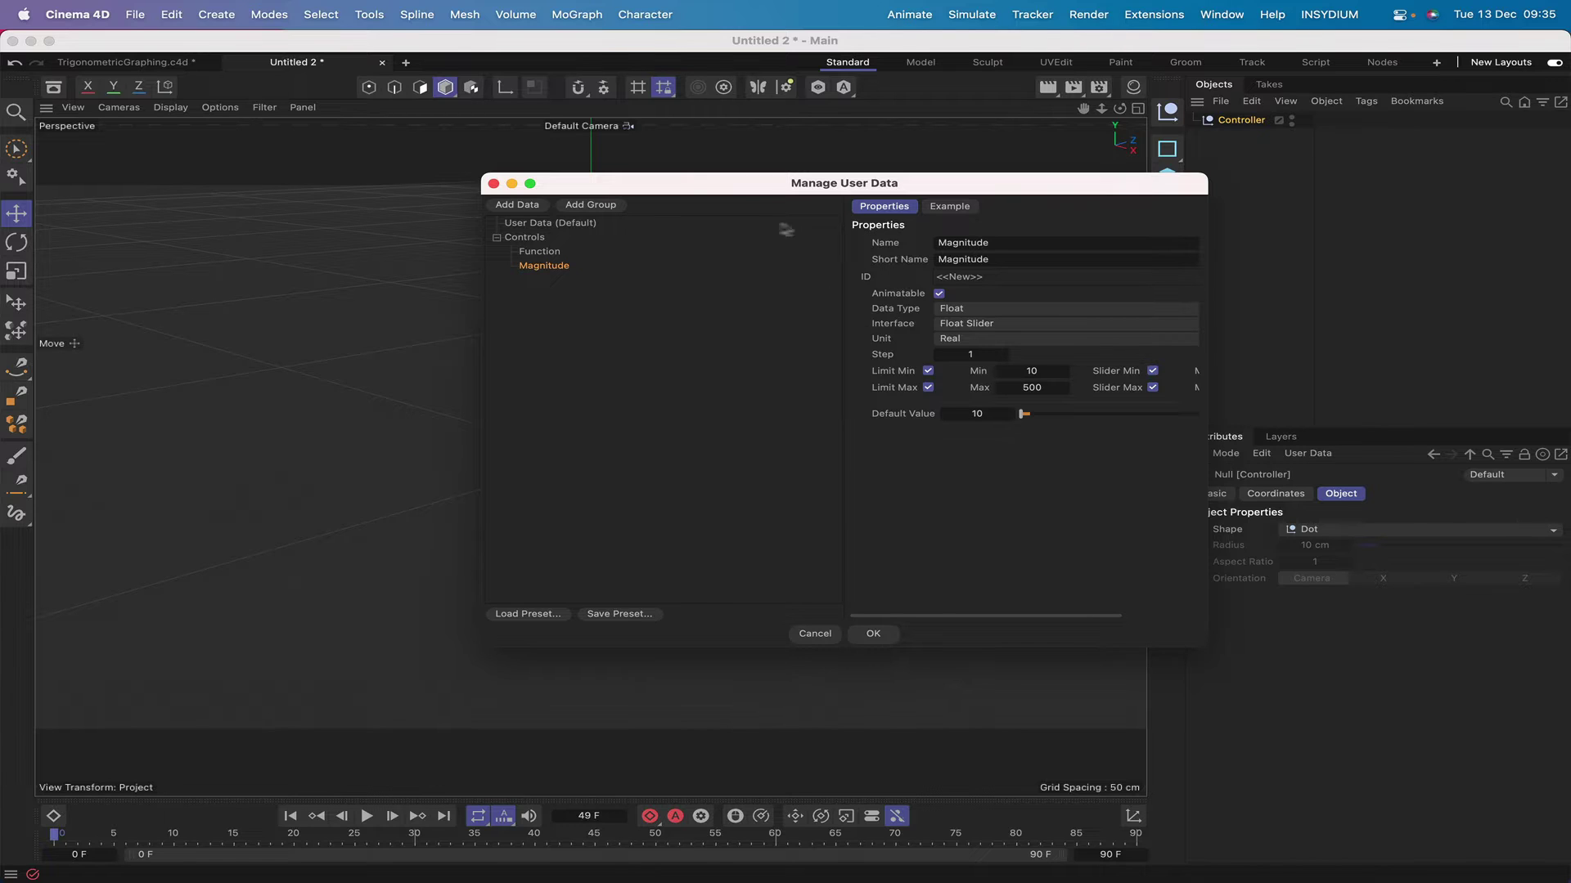
# Add a Boolean data entry named Absolute to the Controls group, then try the Controller's Magnitude and Function settings
pyautogui.click(539, 207)
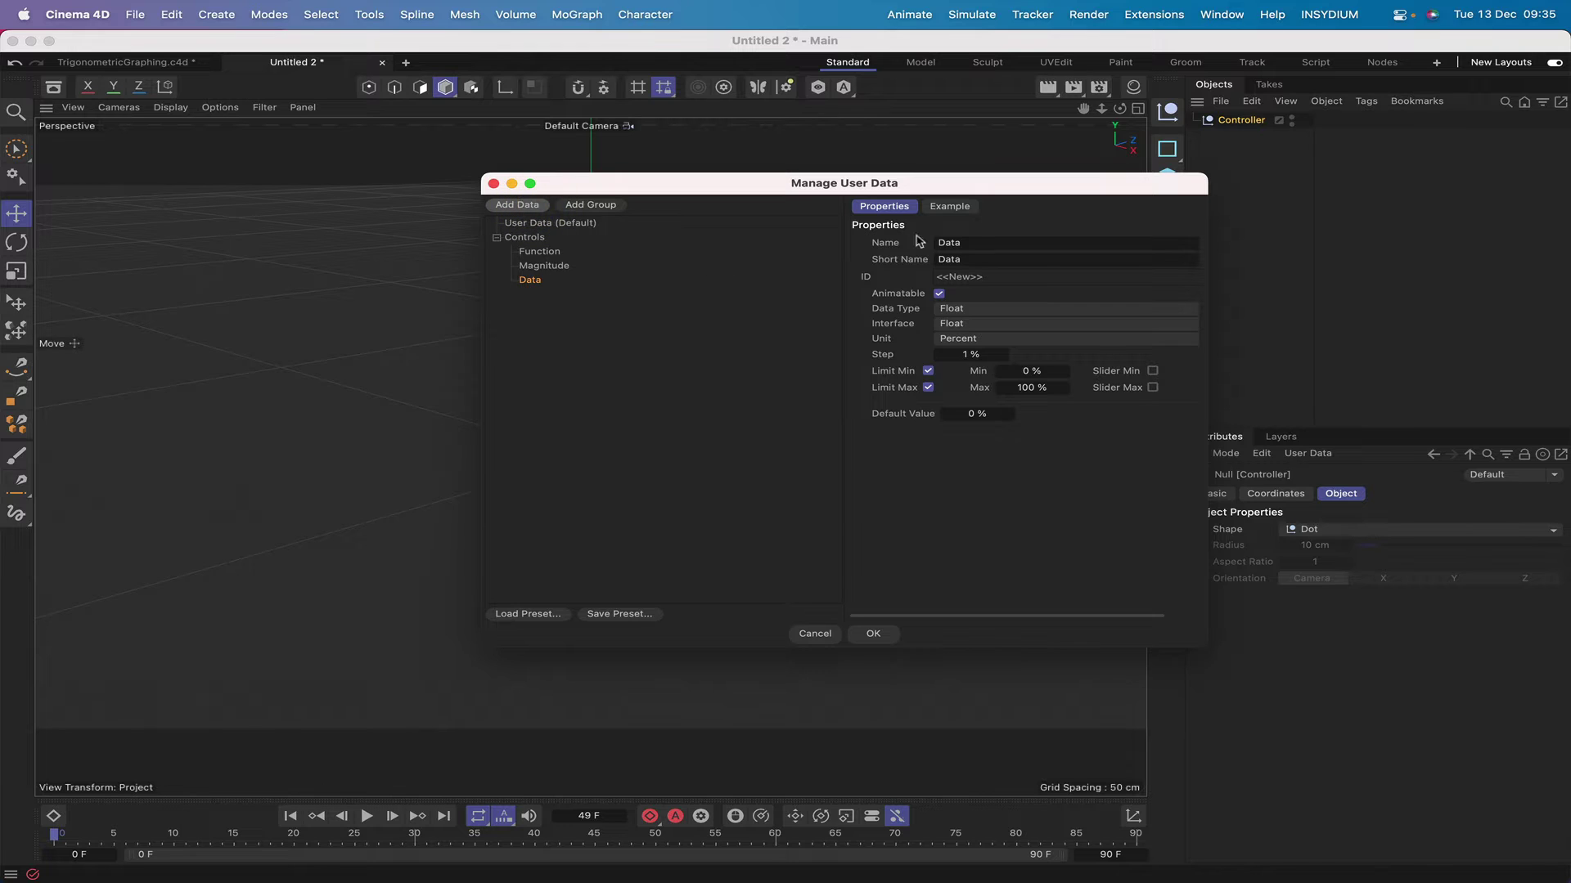
pyautogui.click(962, 309)
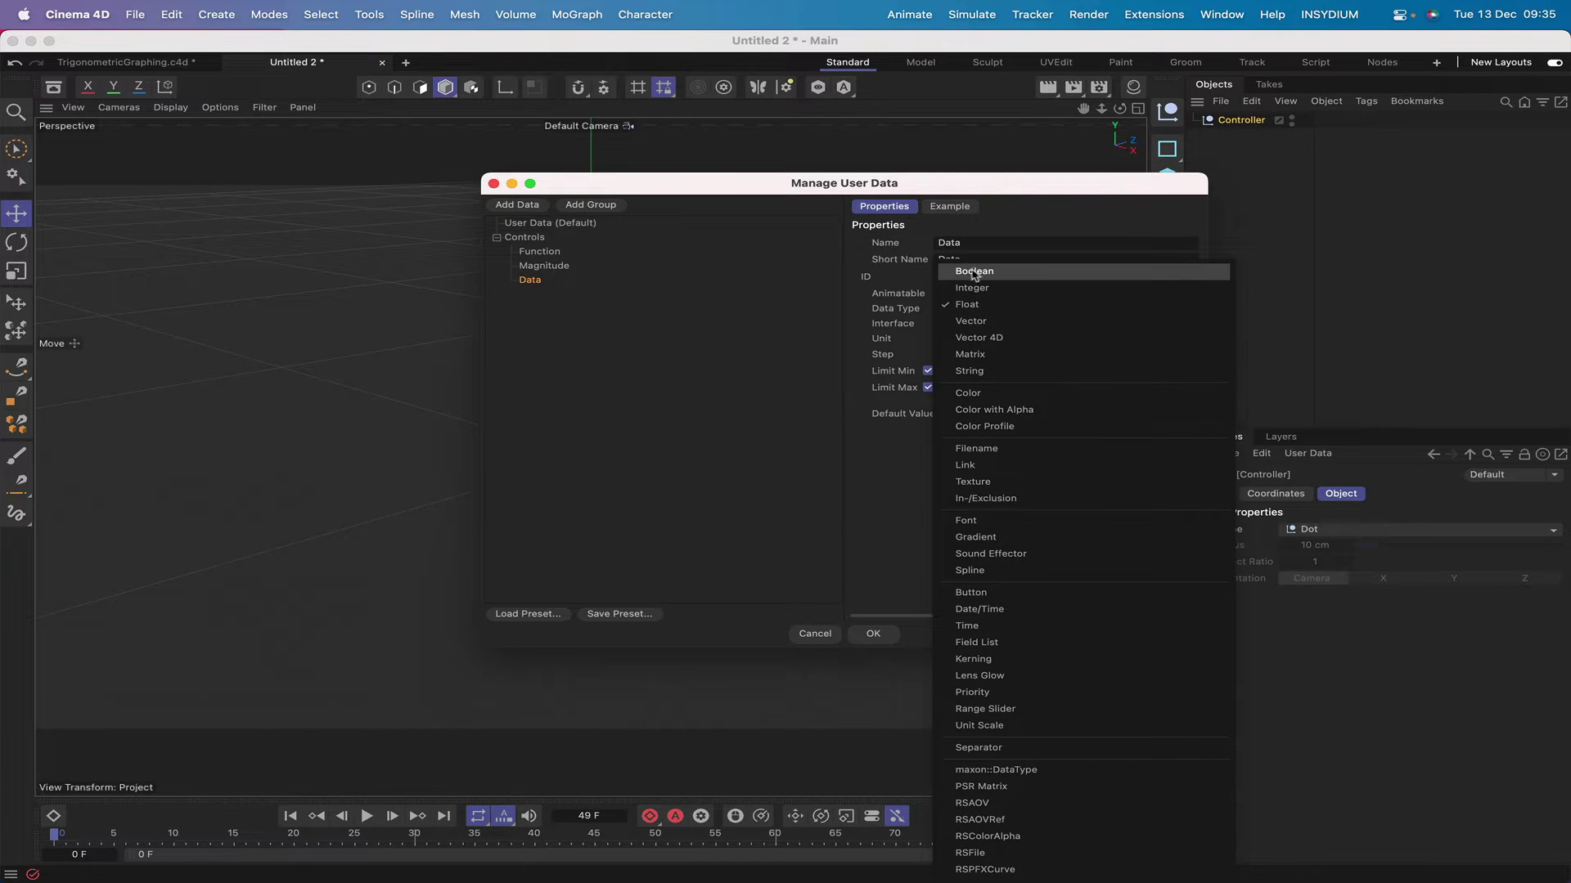
pyautogui.click(975, 273)
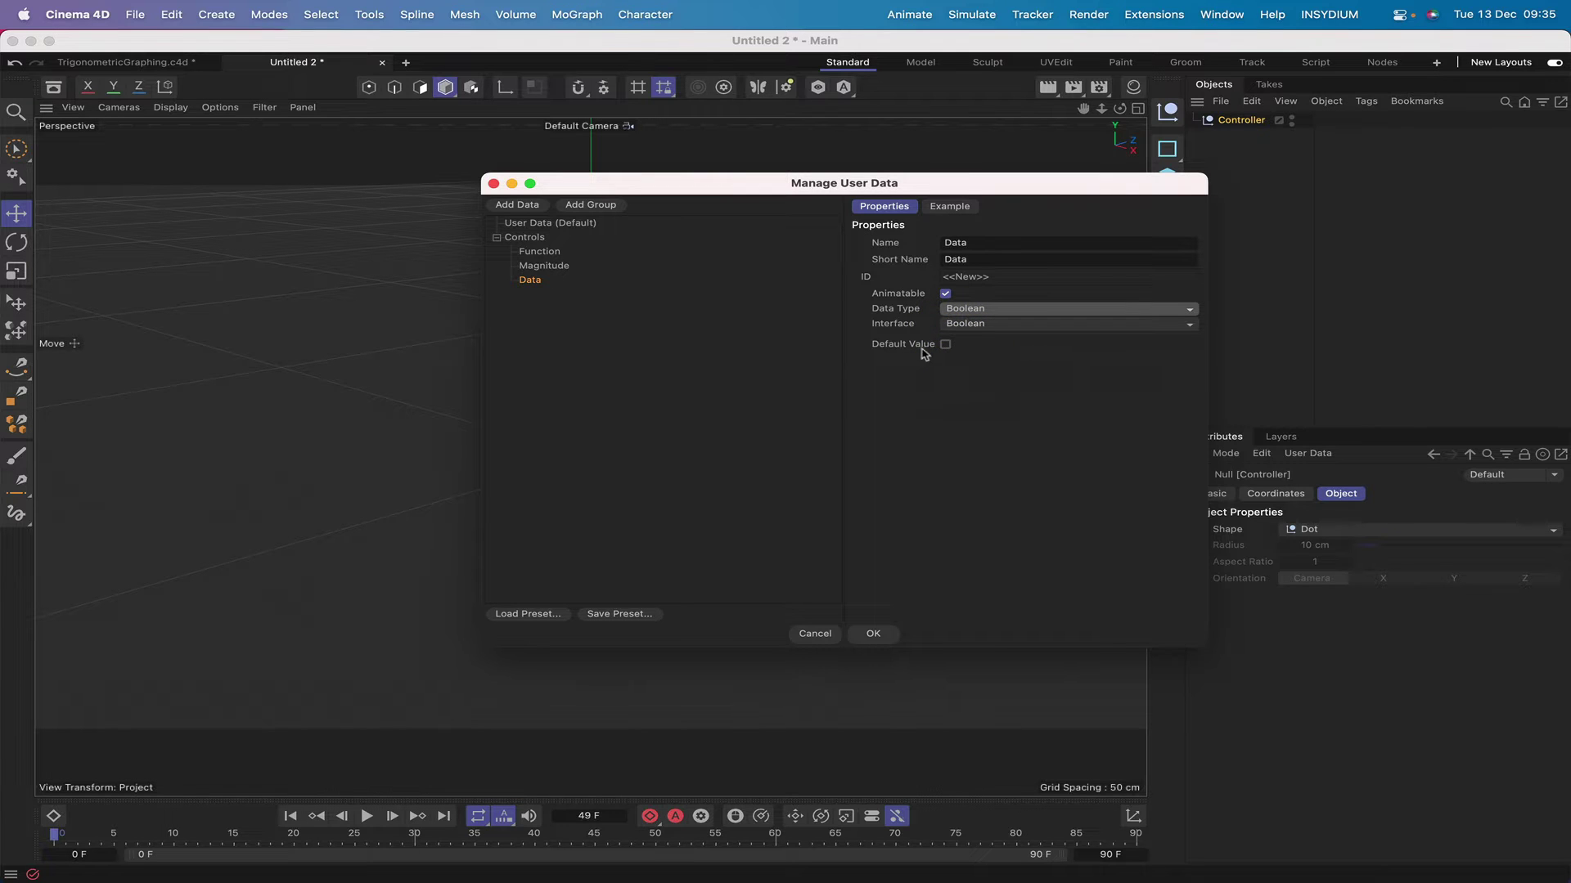
pyautogui.click(974, 242)
pyautogui.write('Absolute')
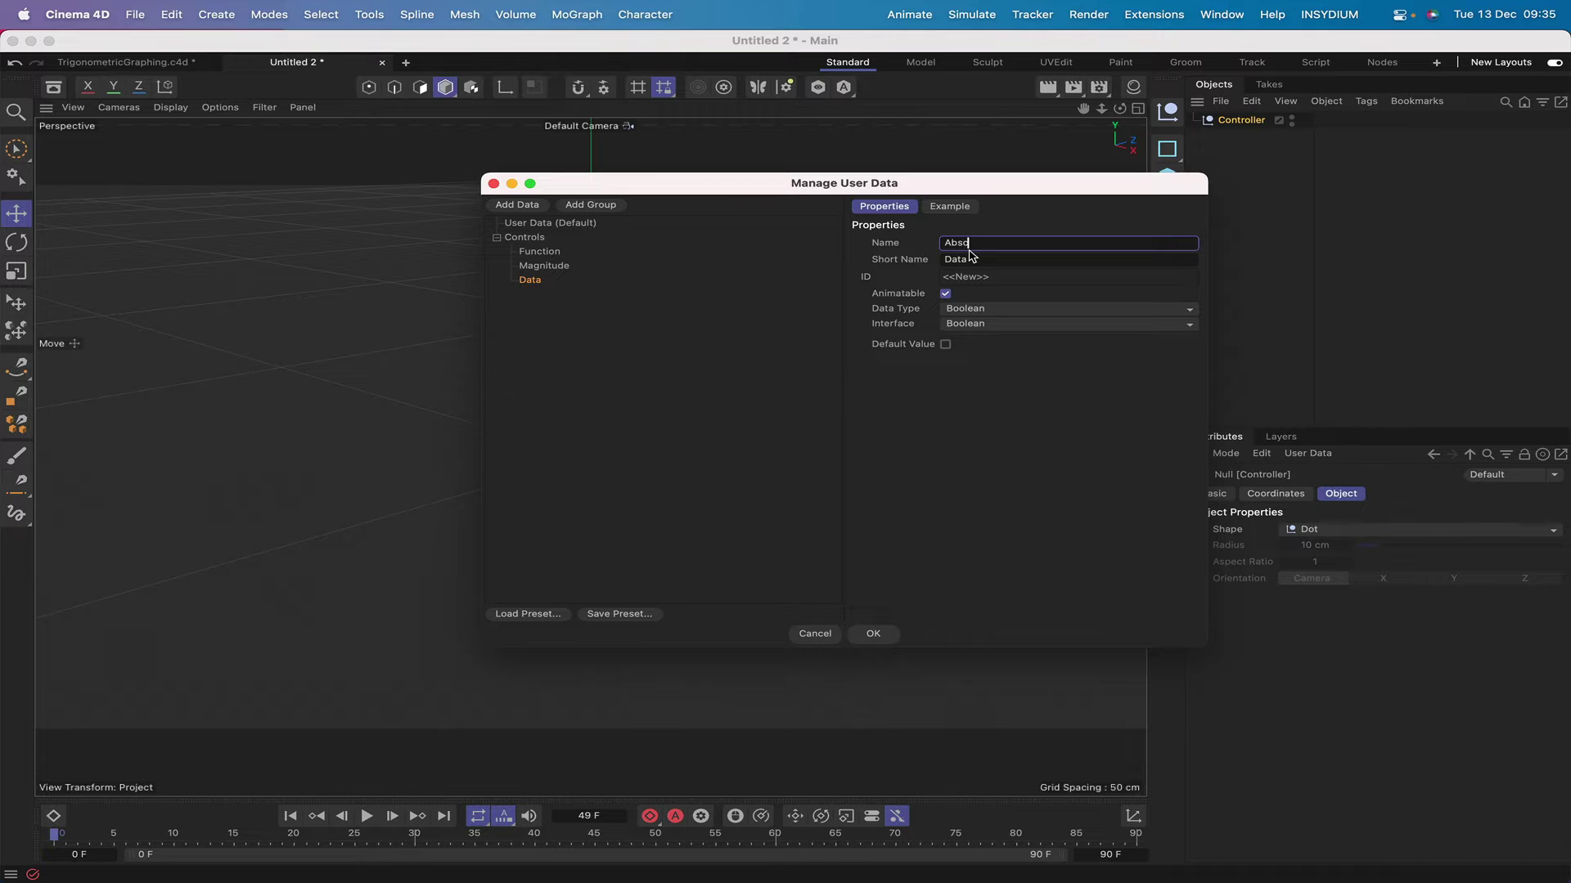
pyautogui.click(873, 635)
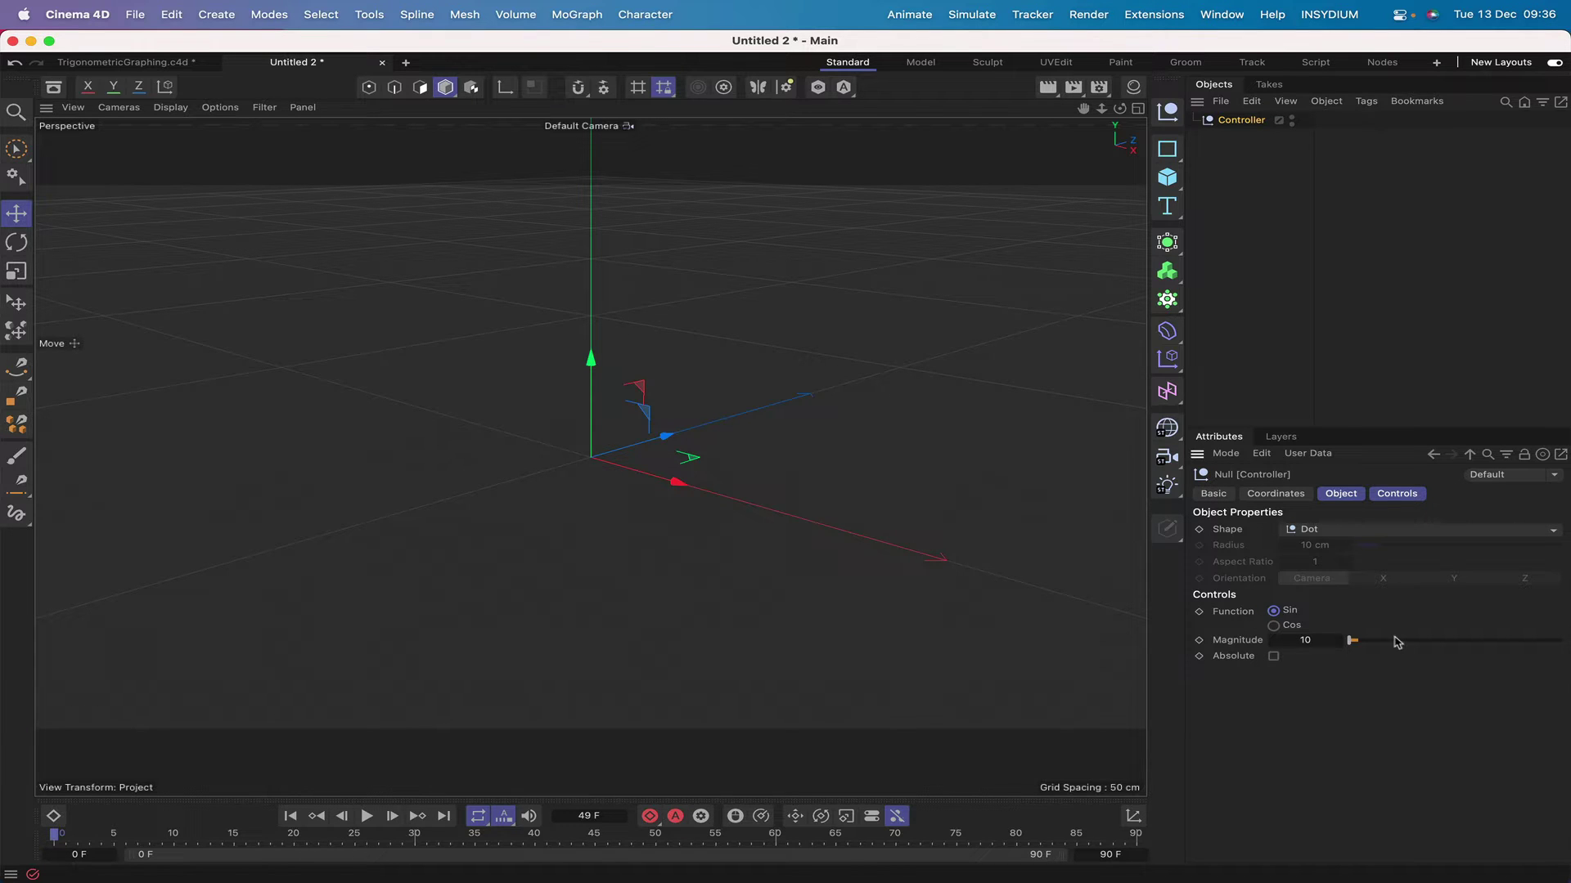
pyautogui.moveTo(1351, 643)
pyautogui.mouseDown()
pyautogui.moveTo(1568, 655)
pyautogui.moveTo(1326, 654)
pyautogui.mouseUp()
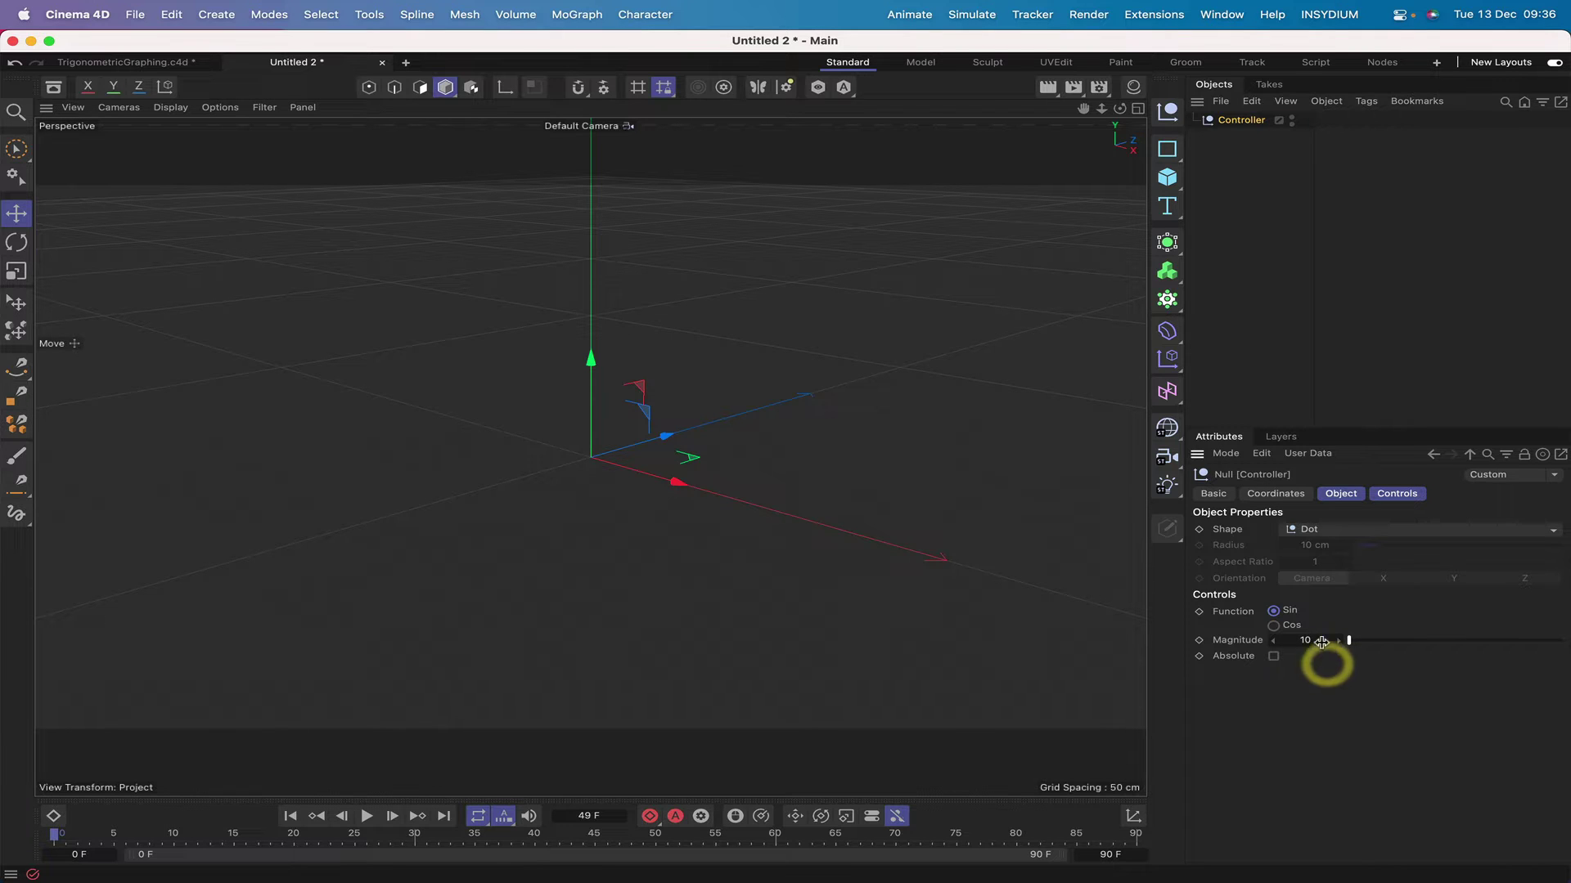
pyautogui.click(1273, 612)
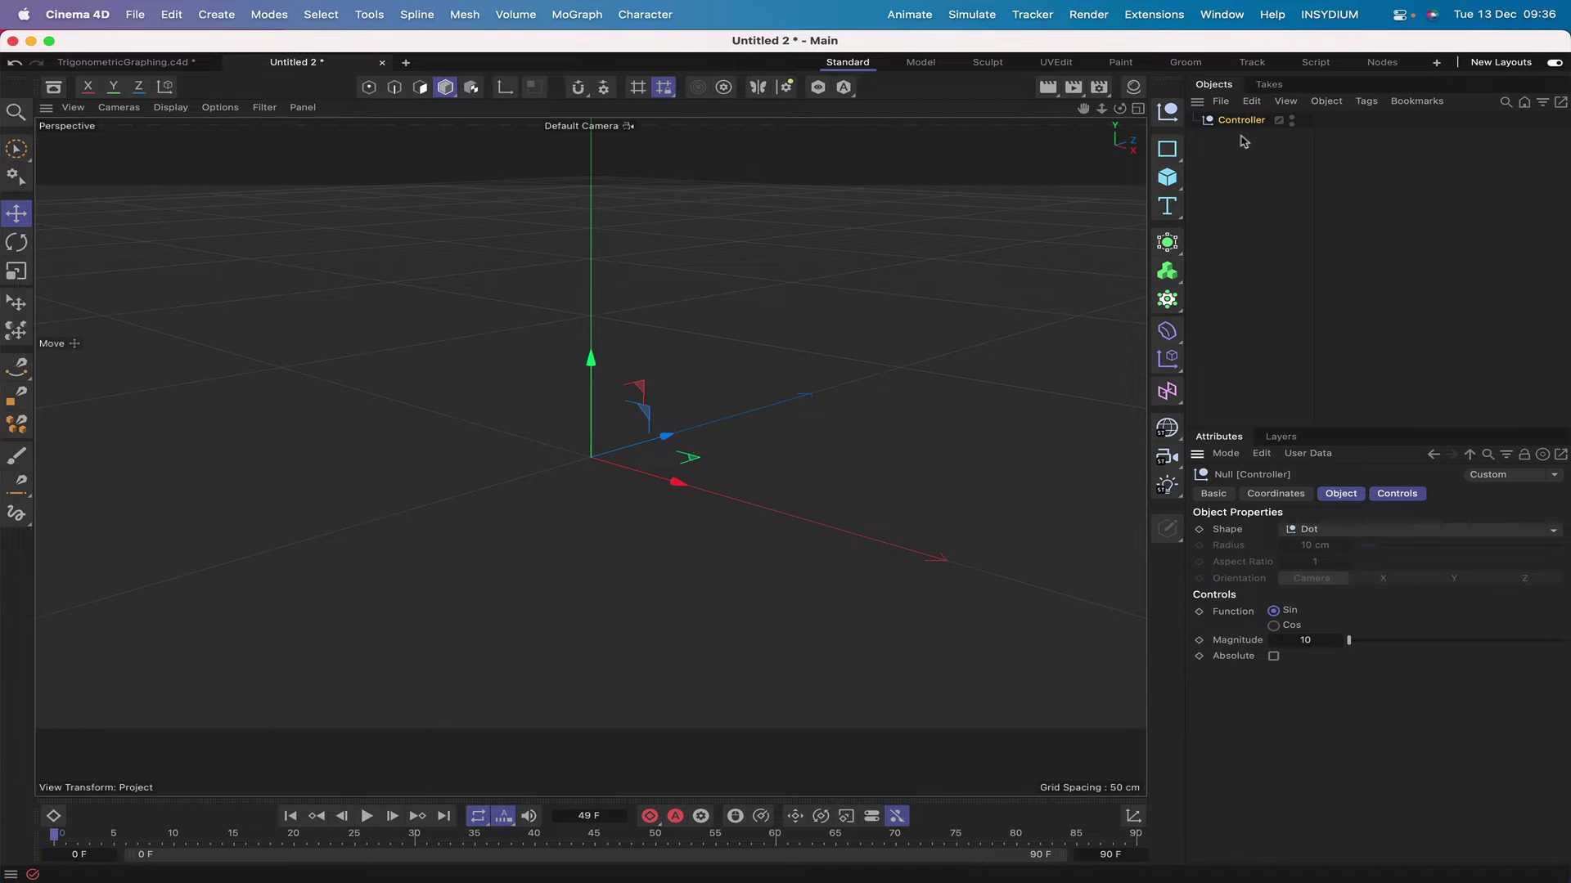
# Add a second null below the Controller in the object hierarchy and rename it Curve
pyautogui.click(1168, 111)
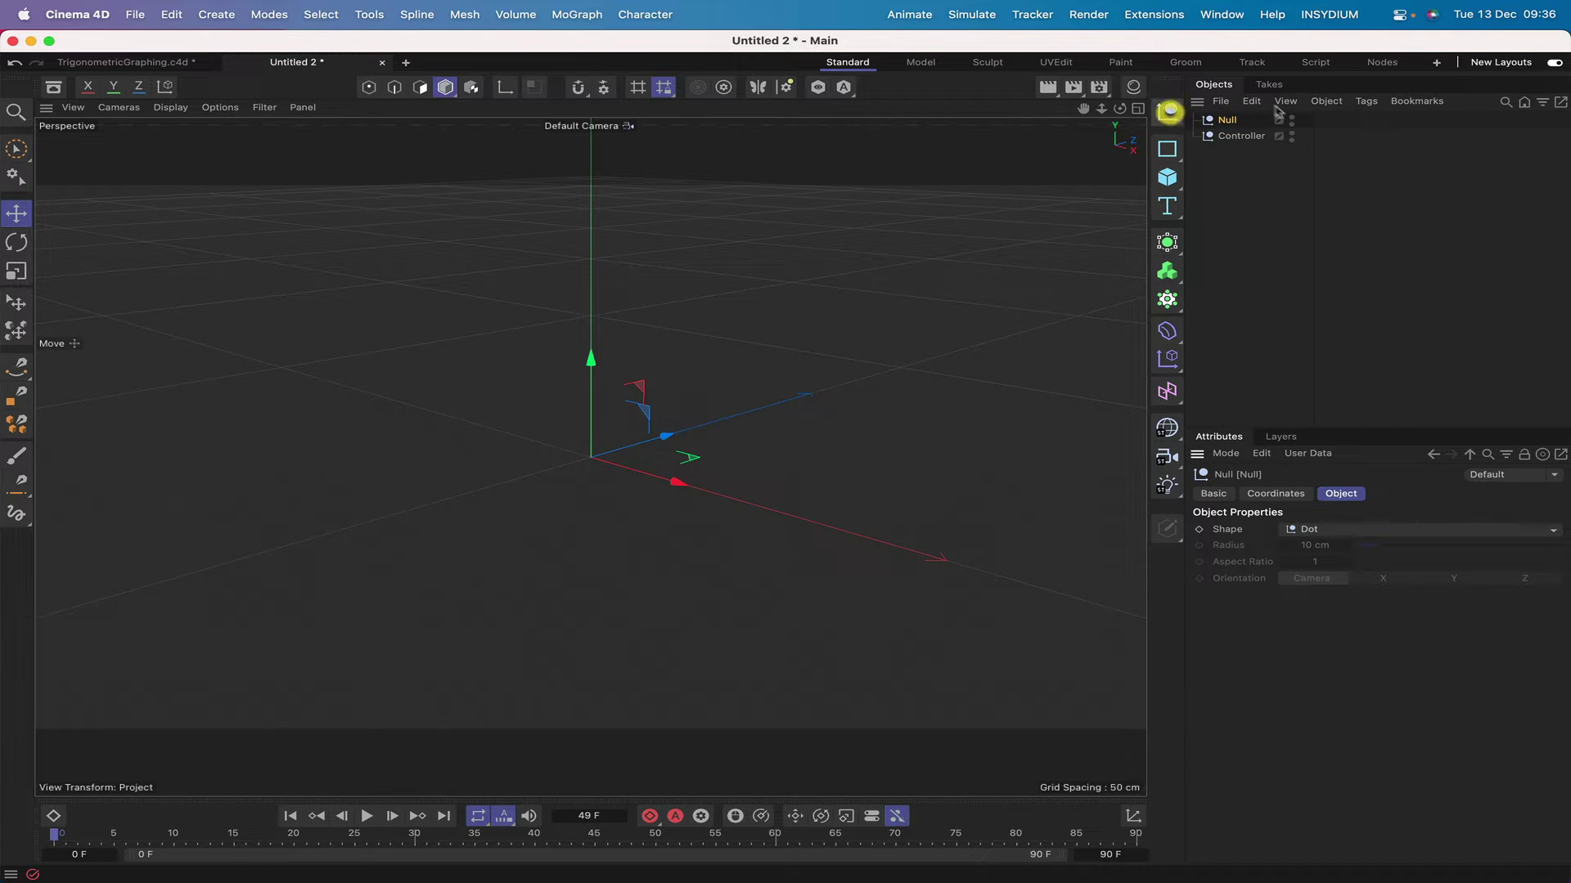
pyautogui.moveTo(1242, 117); pyautogui.dragTo(1233, 139)
pyautogui.doubleClick(1231, 136)
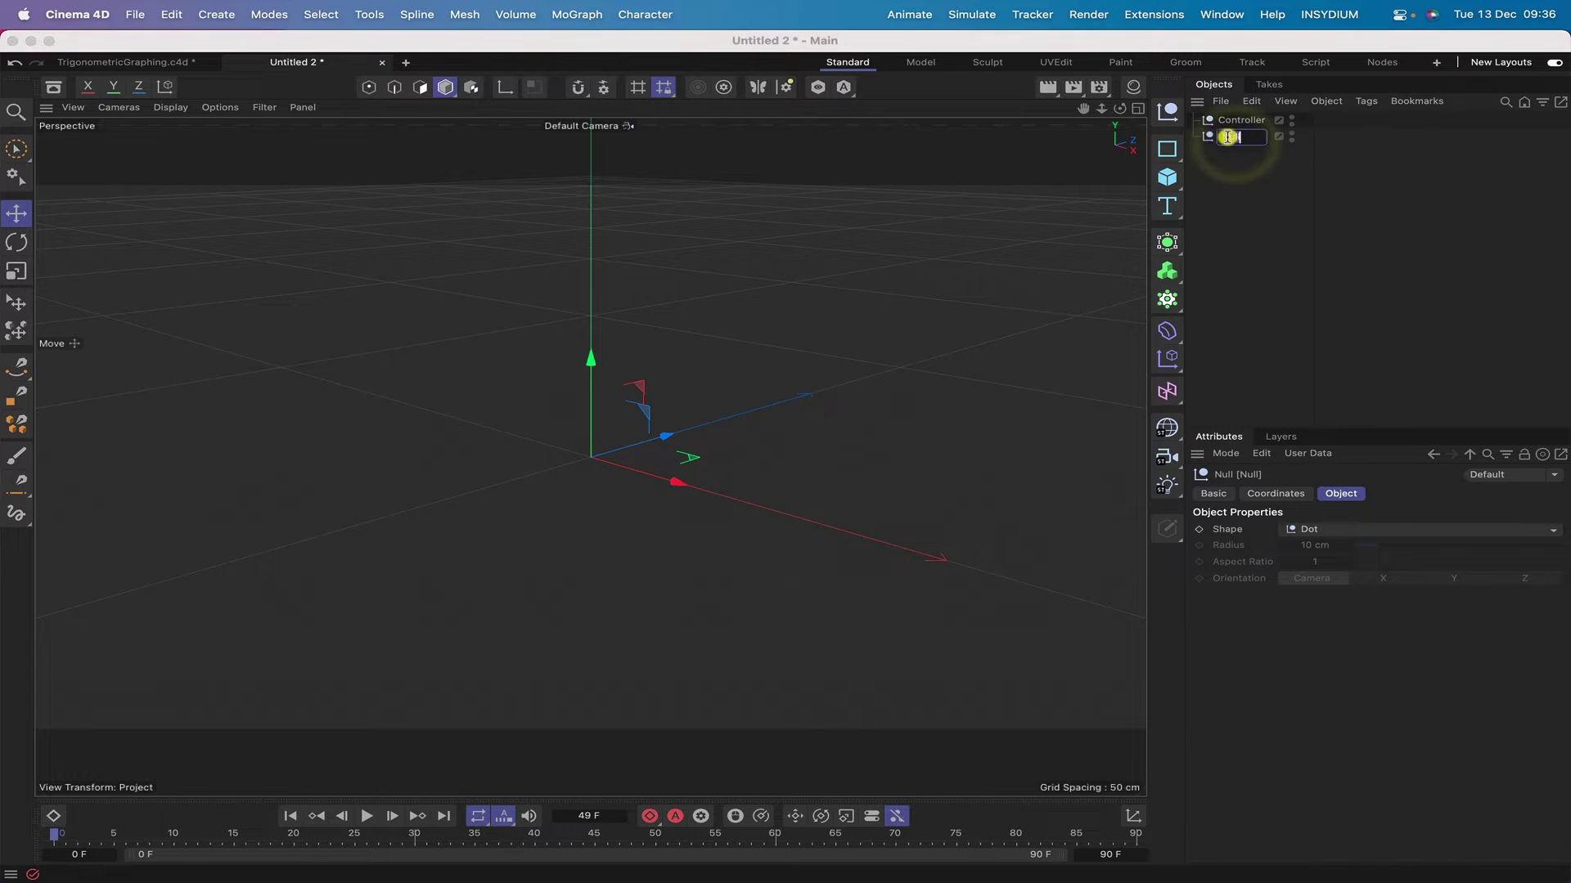
pyautogui.write('c')
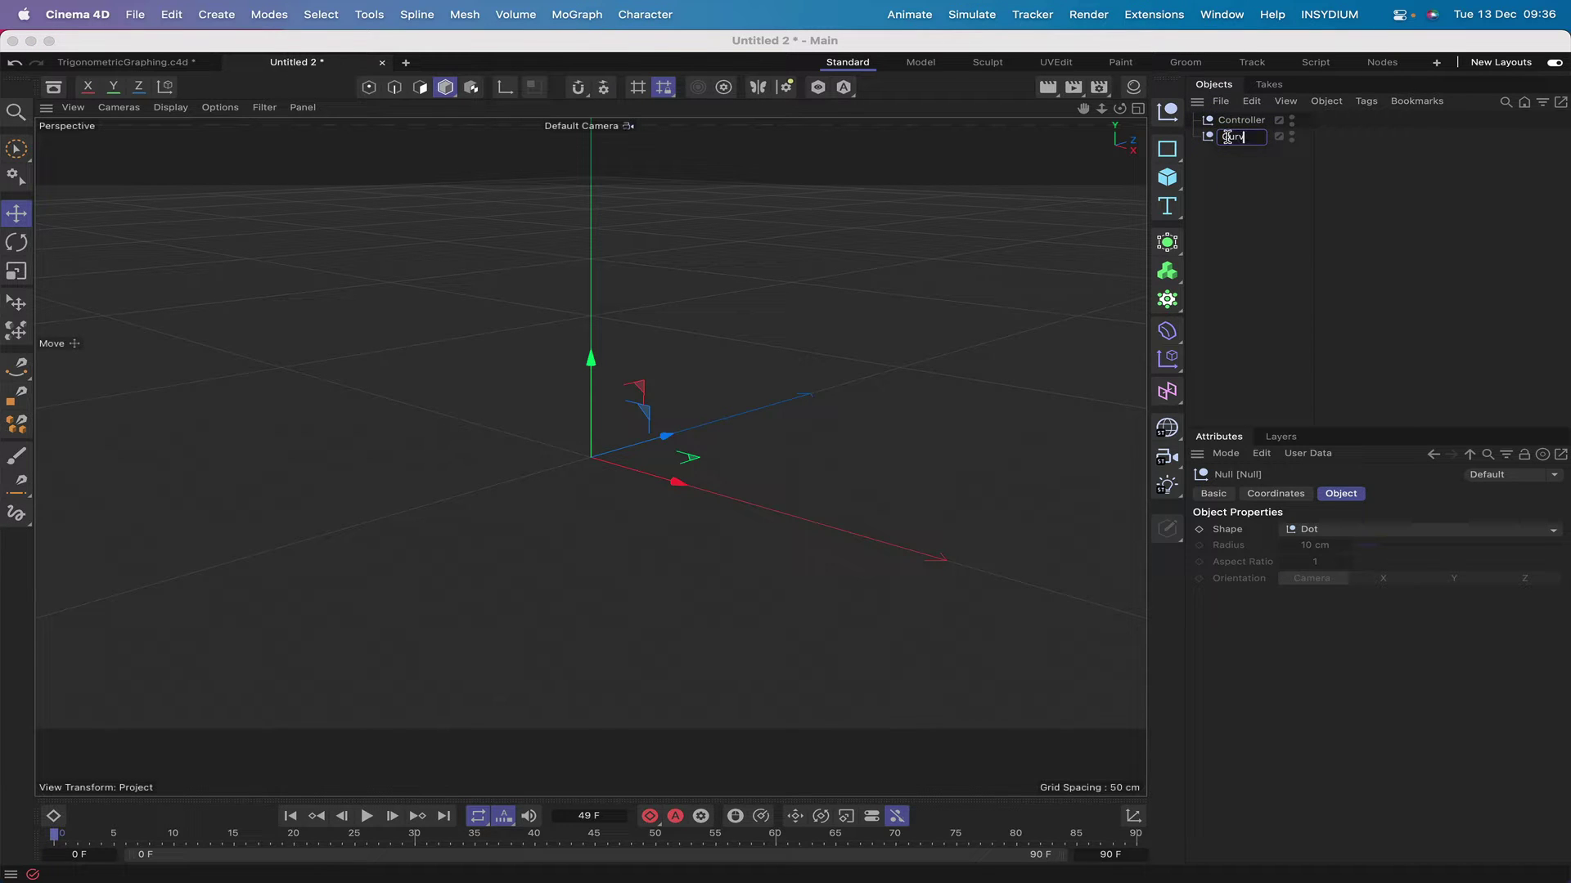
pyautogui.press('Return')
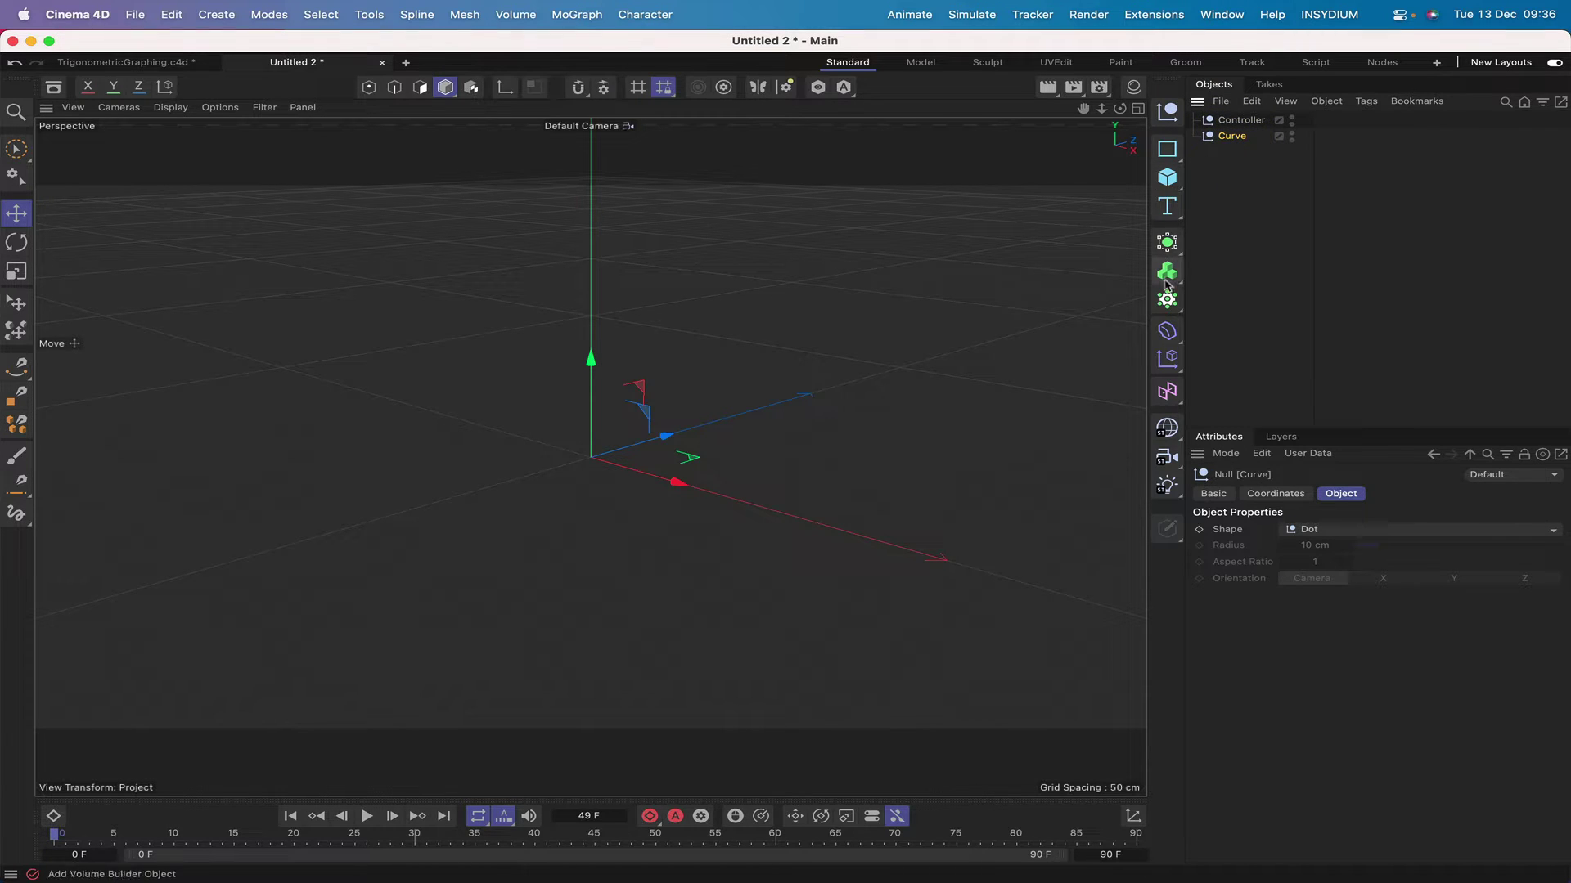
# Add a Tracer linked to the Curve null, with Cubic spline type and Adaptive intermediate points
pyautogui.moveTo(1170, 294); pyautogui.dragTo(1216, 435)
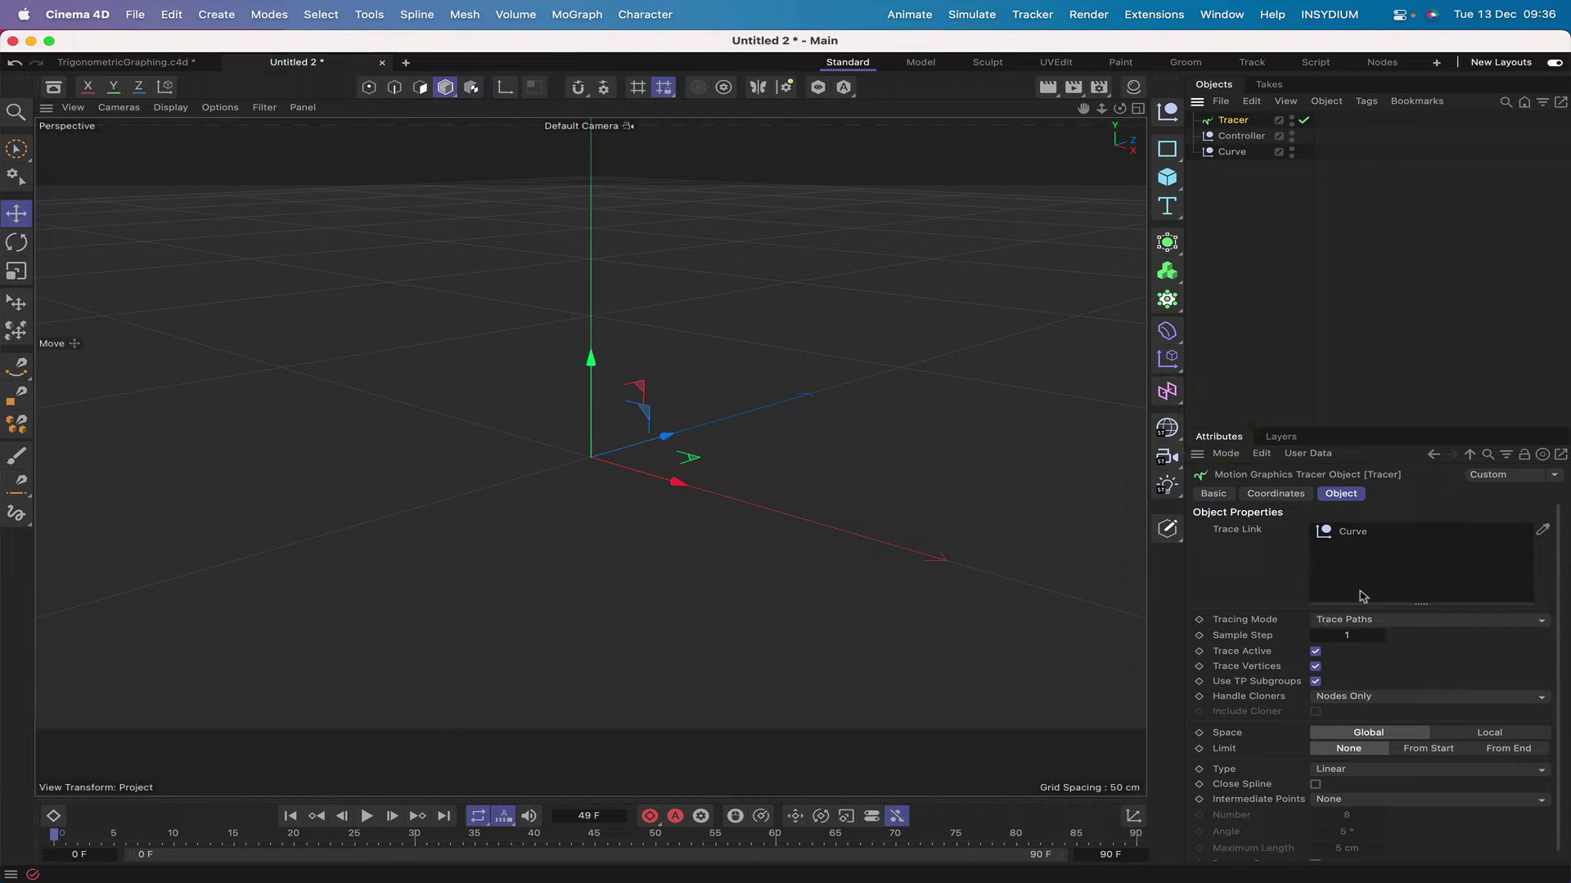
pyautogui.scroll(-1, 1413, 711)
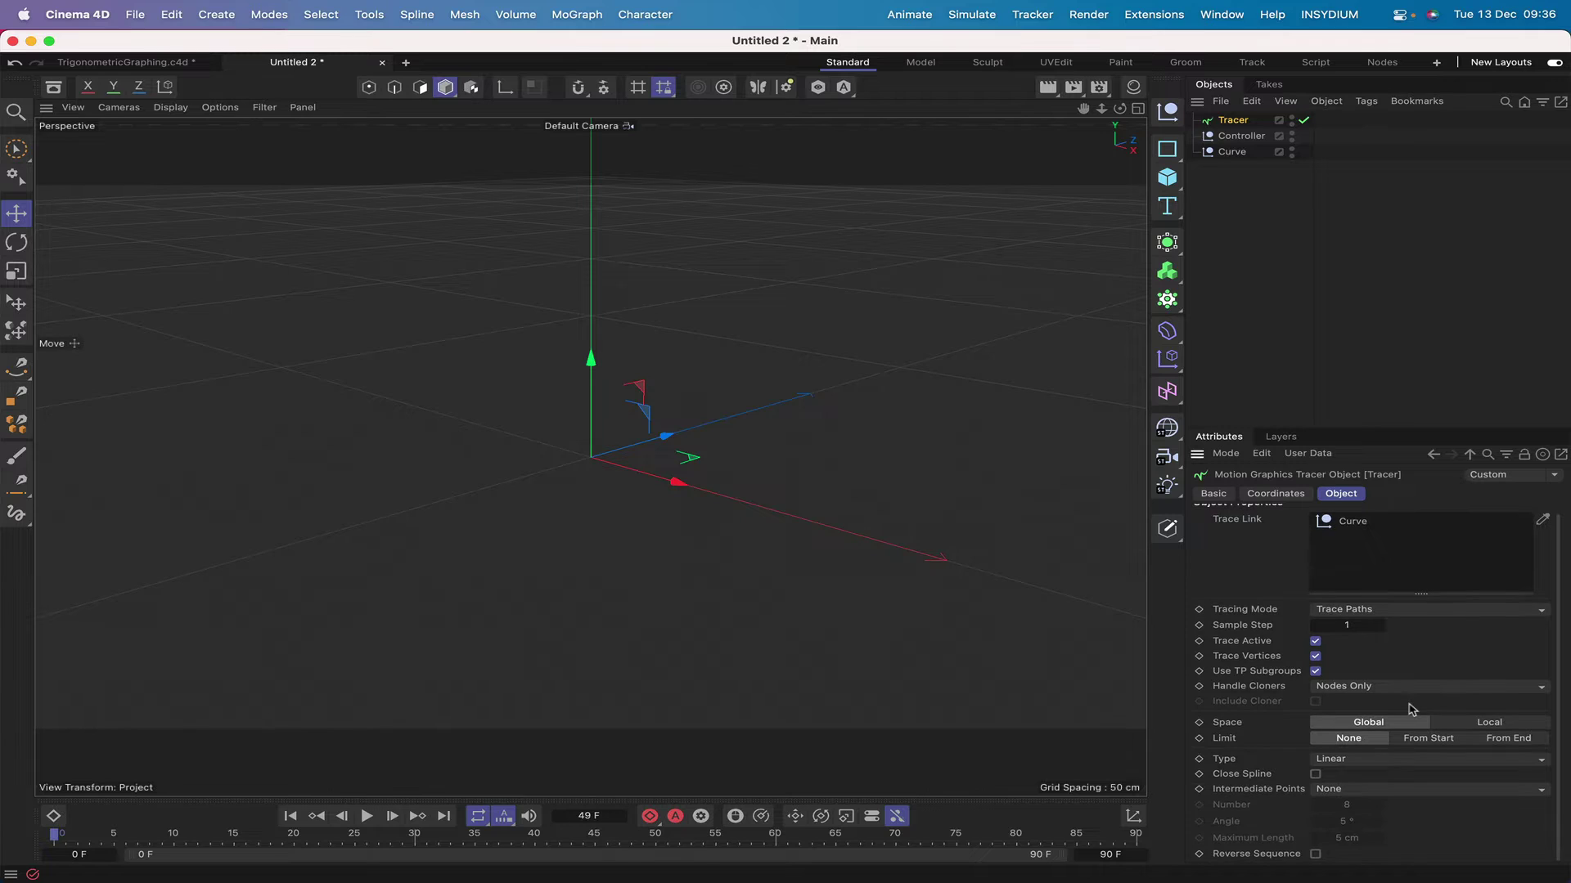
pyautogui.click(1331, 759)
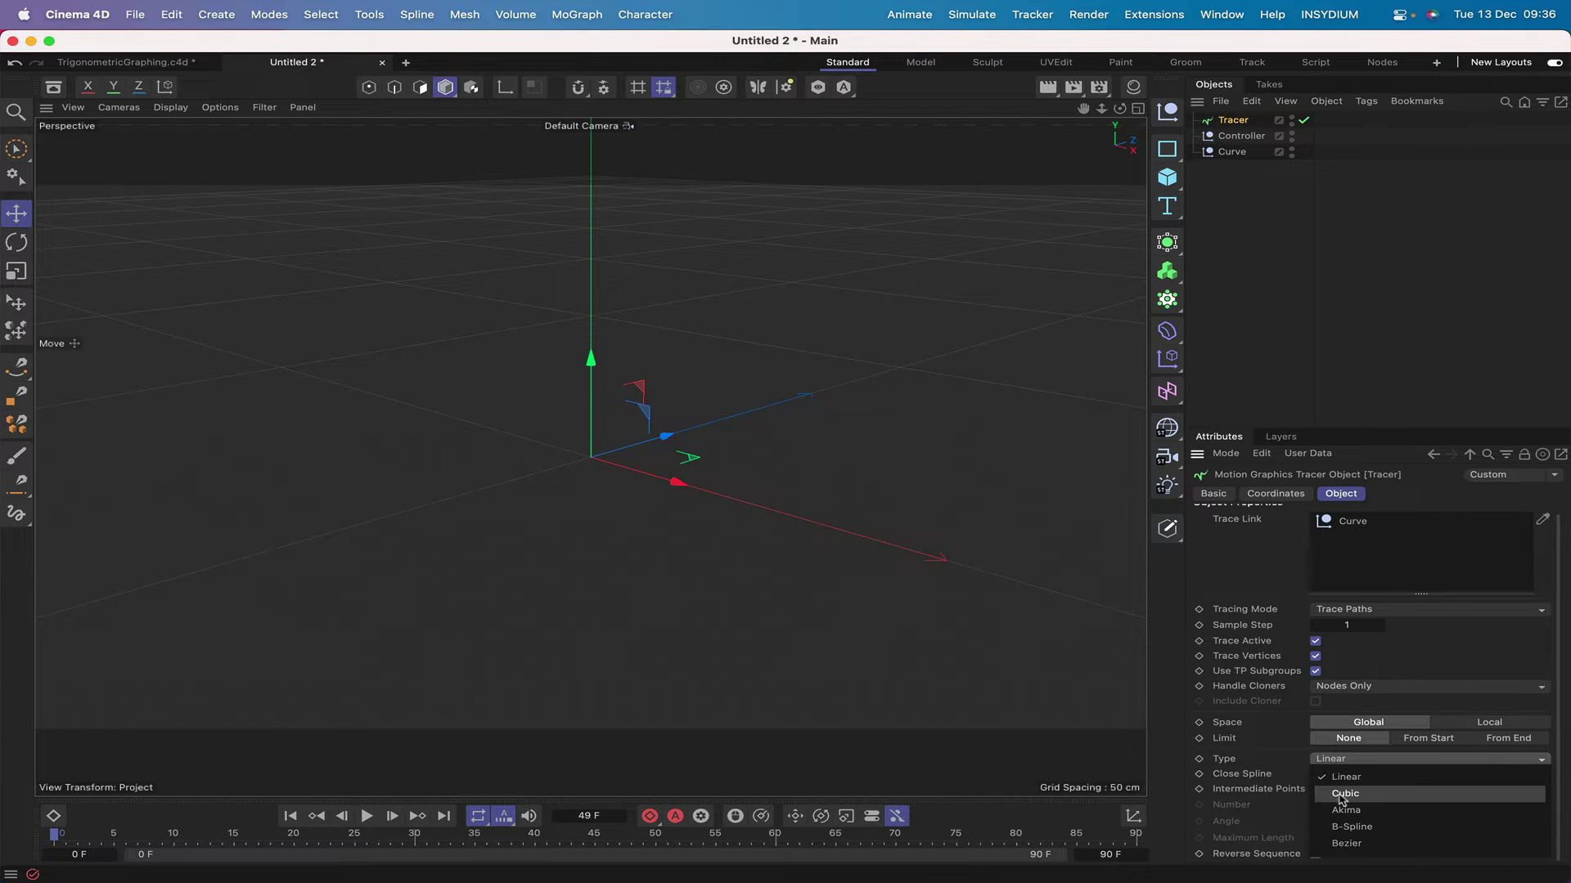
pyautogui.click(1342, 795)
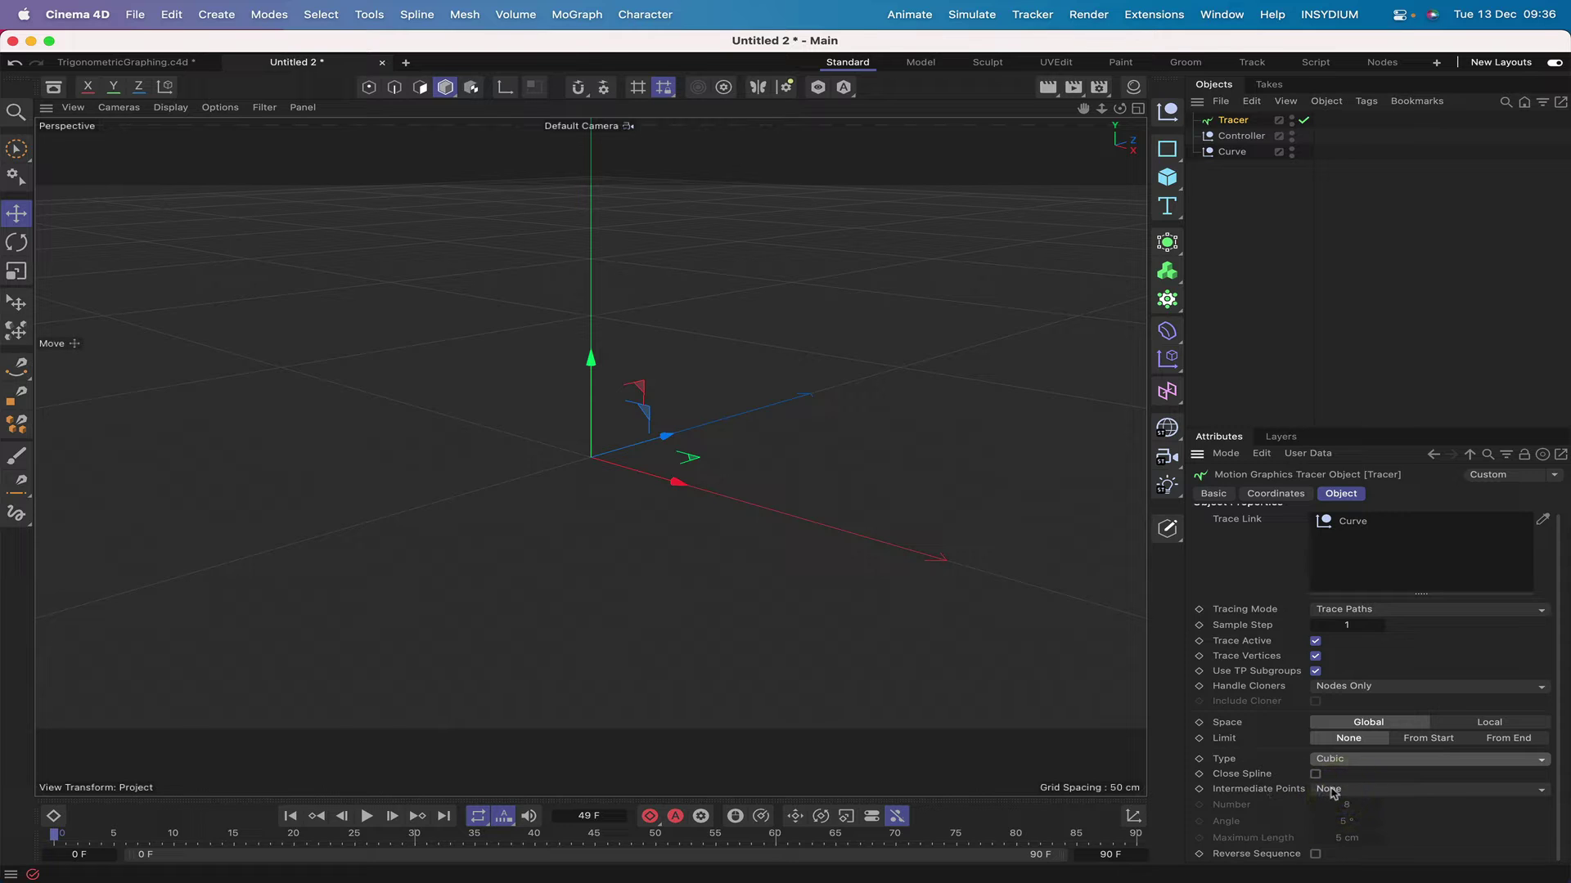
pyautogui.click(1332, 790)
pyautogui.click(1345, 757)
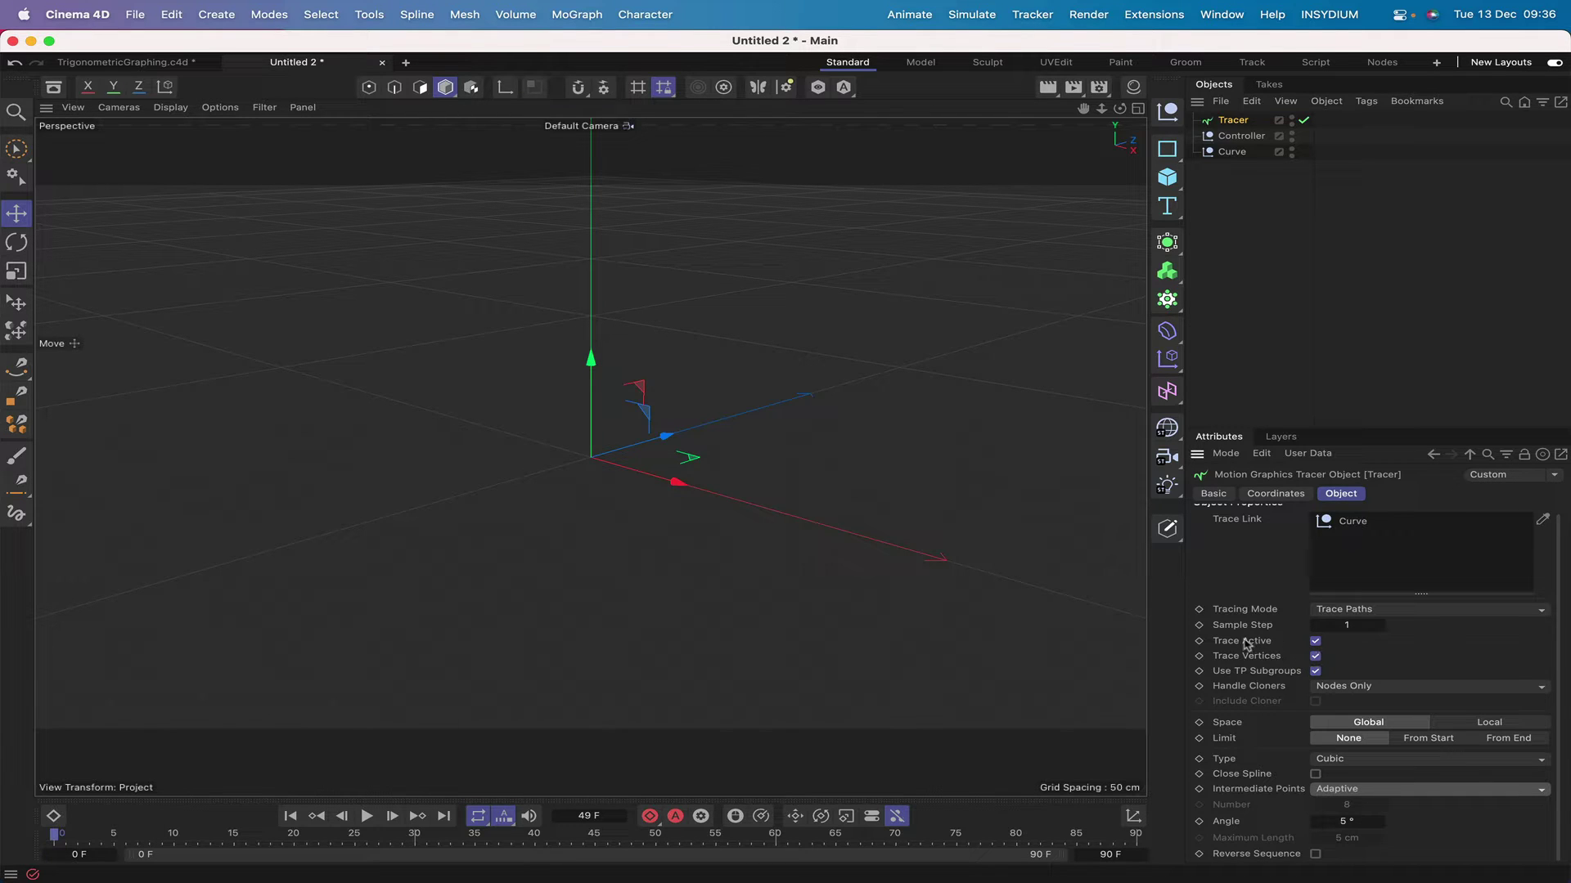
pyautogui.scroll(1, 1261, 555)
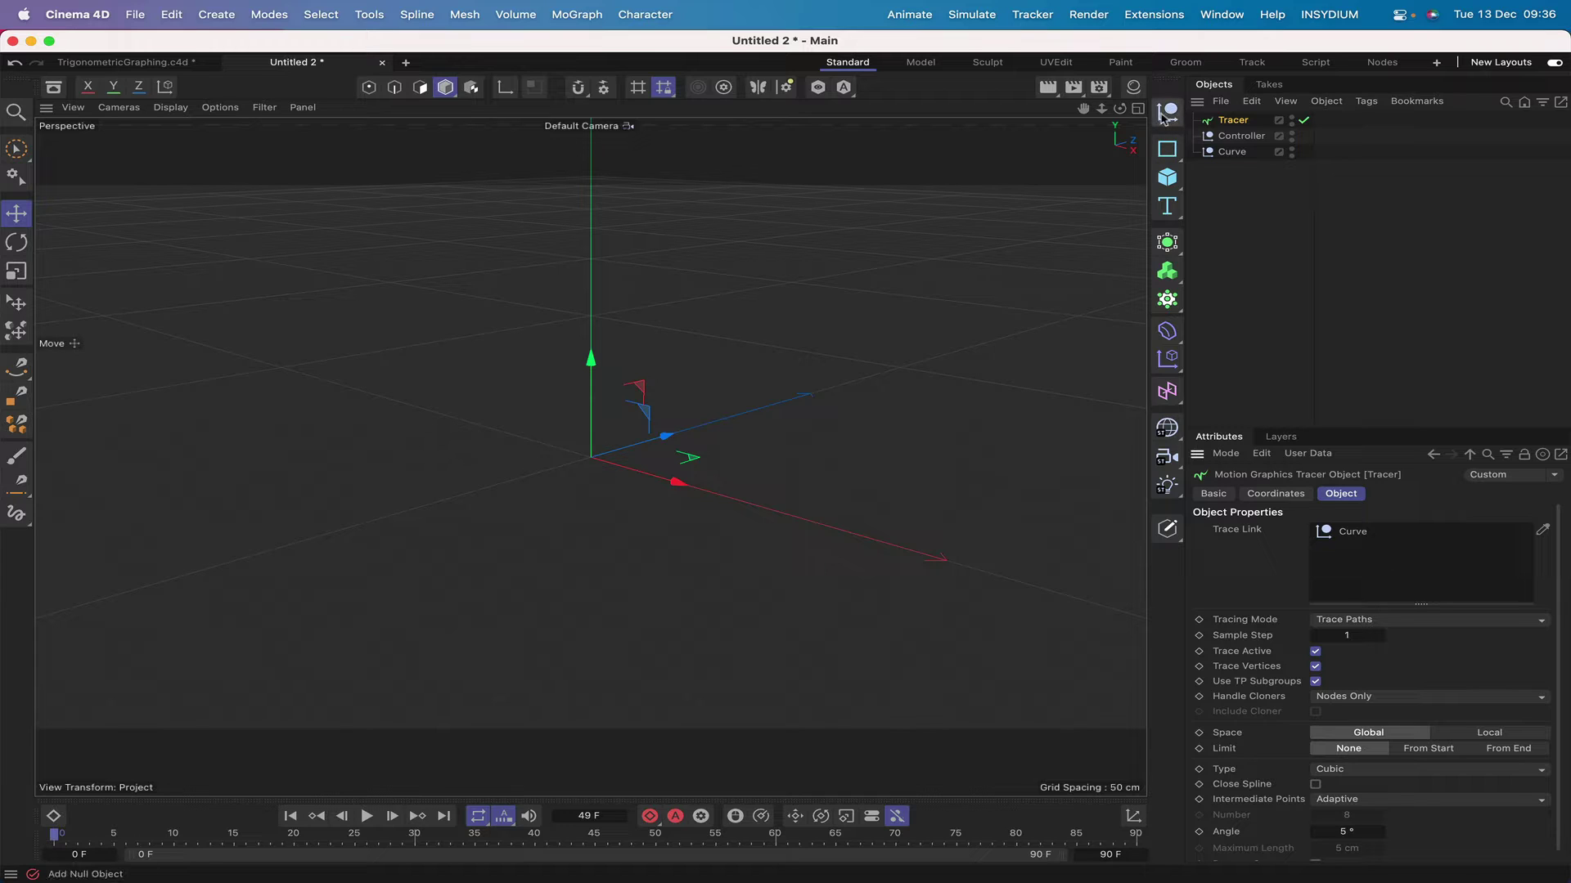
# Create a null named Xpresso and attach an XPresso tag to it
pyautogui.click(1164, 114)
pyautogui.doubleClick(1226, 120)
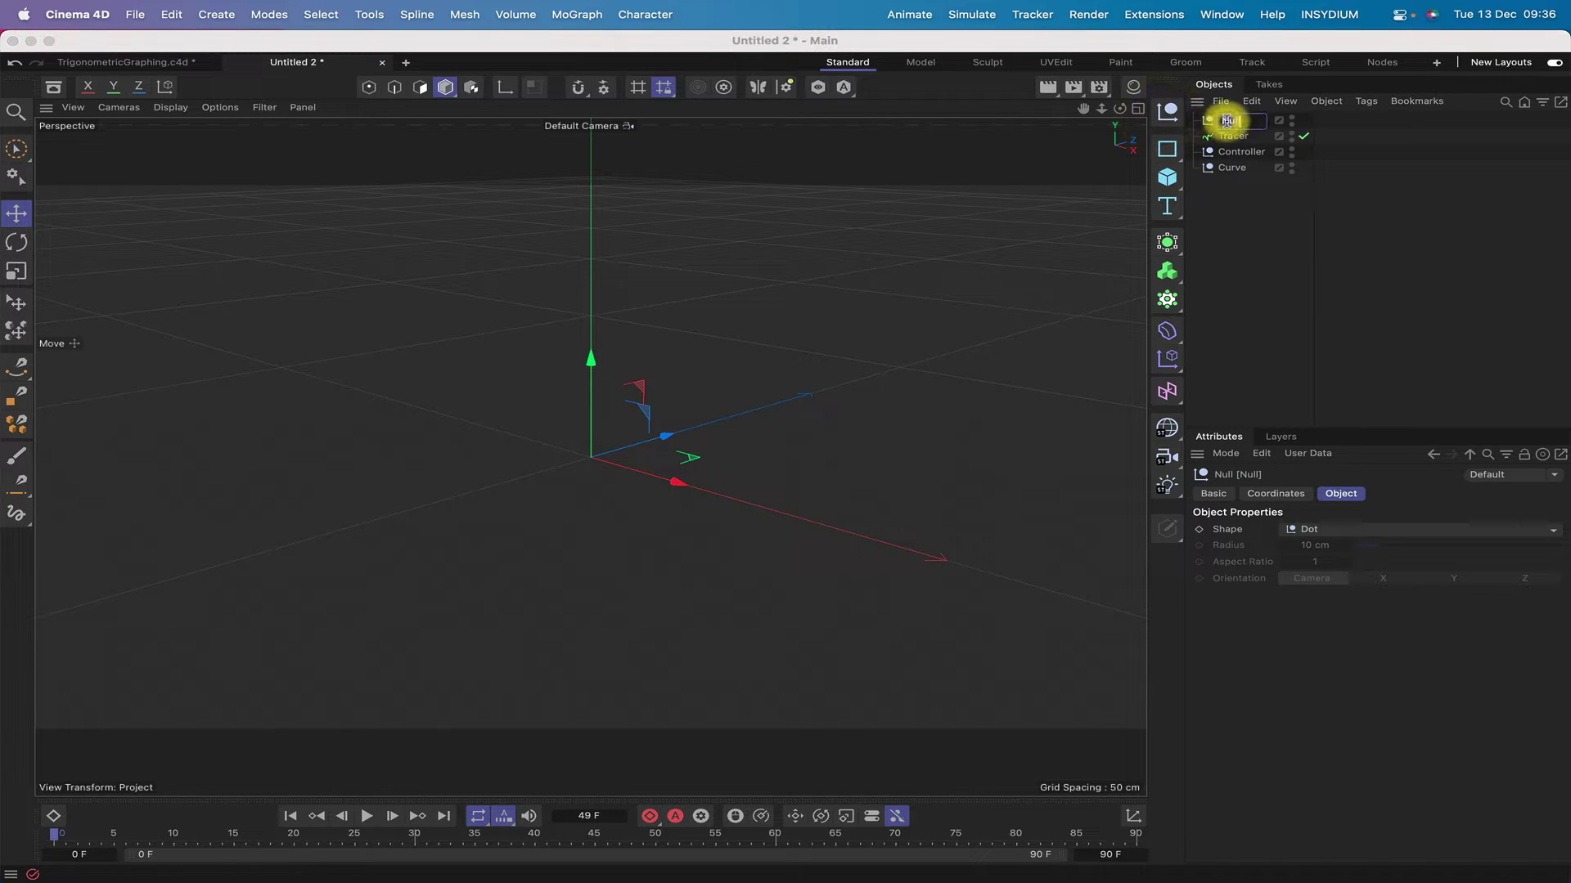
pyautogui.write('Sp')
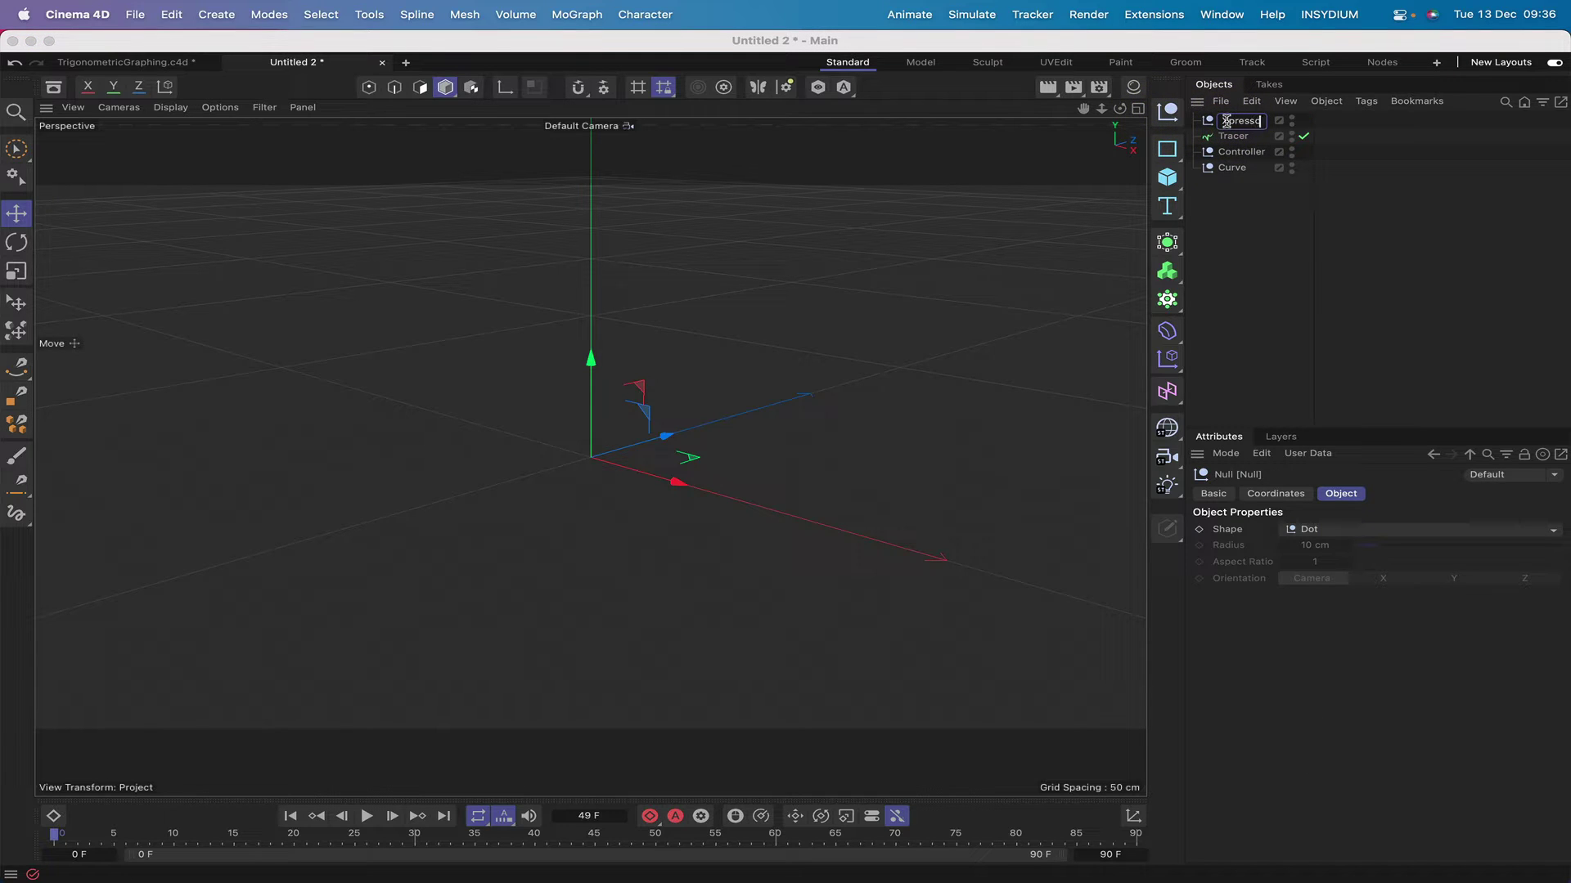
pyautogui.press('Return')
pyautogui.click(1366, 100)
pyautogui.moveTo(1422, 287)
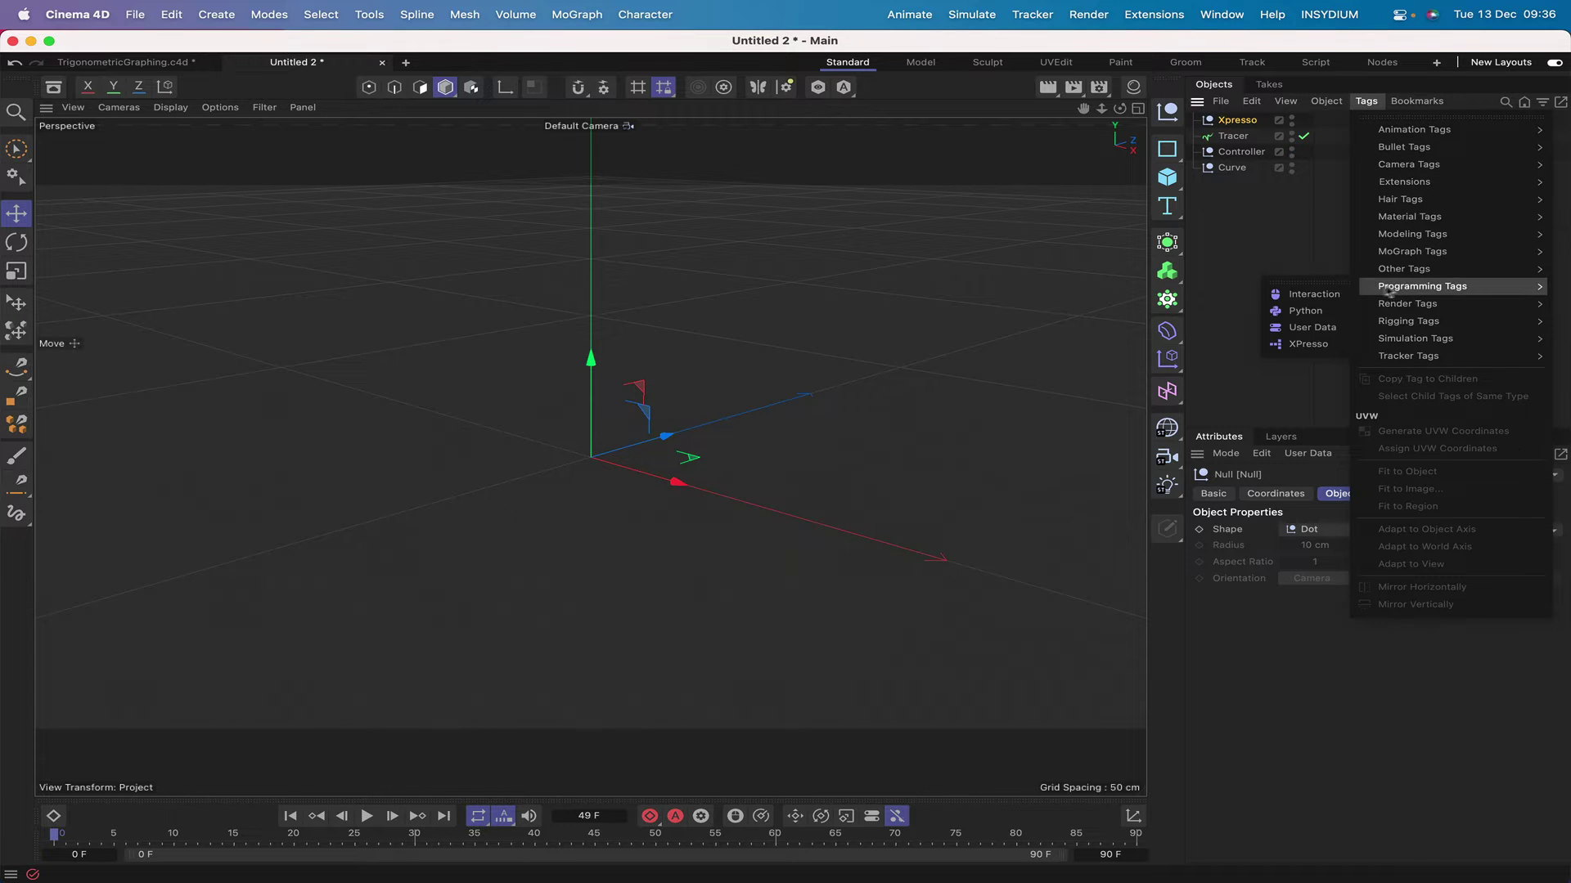
pyautogui.click(1306, 344)
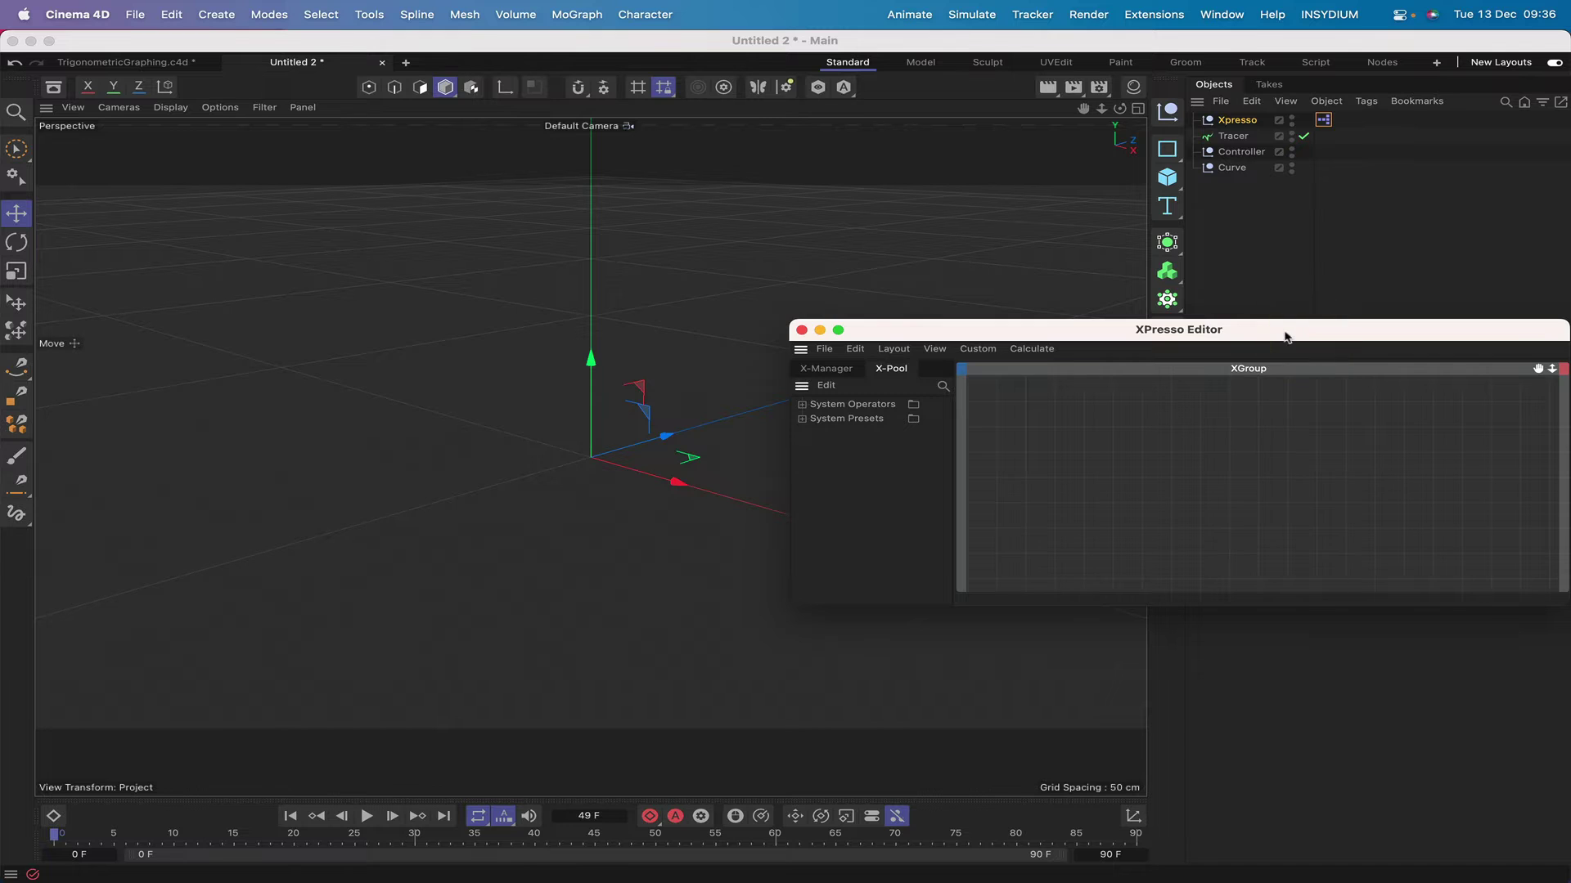
# Move the XPresso Editor clear of the object list and place the Controller in its graph as a node
pyautogui.moveTo(1283, 336); pyautogui.dragTo(549, 49)
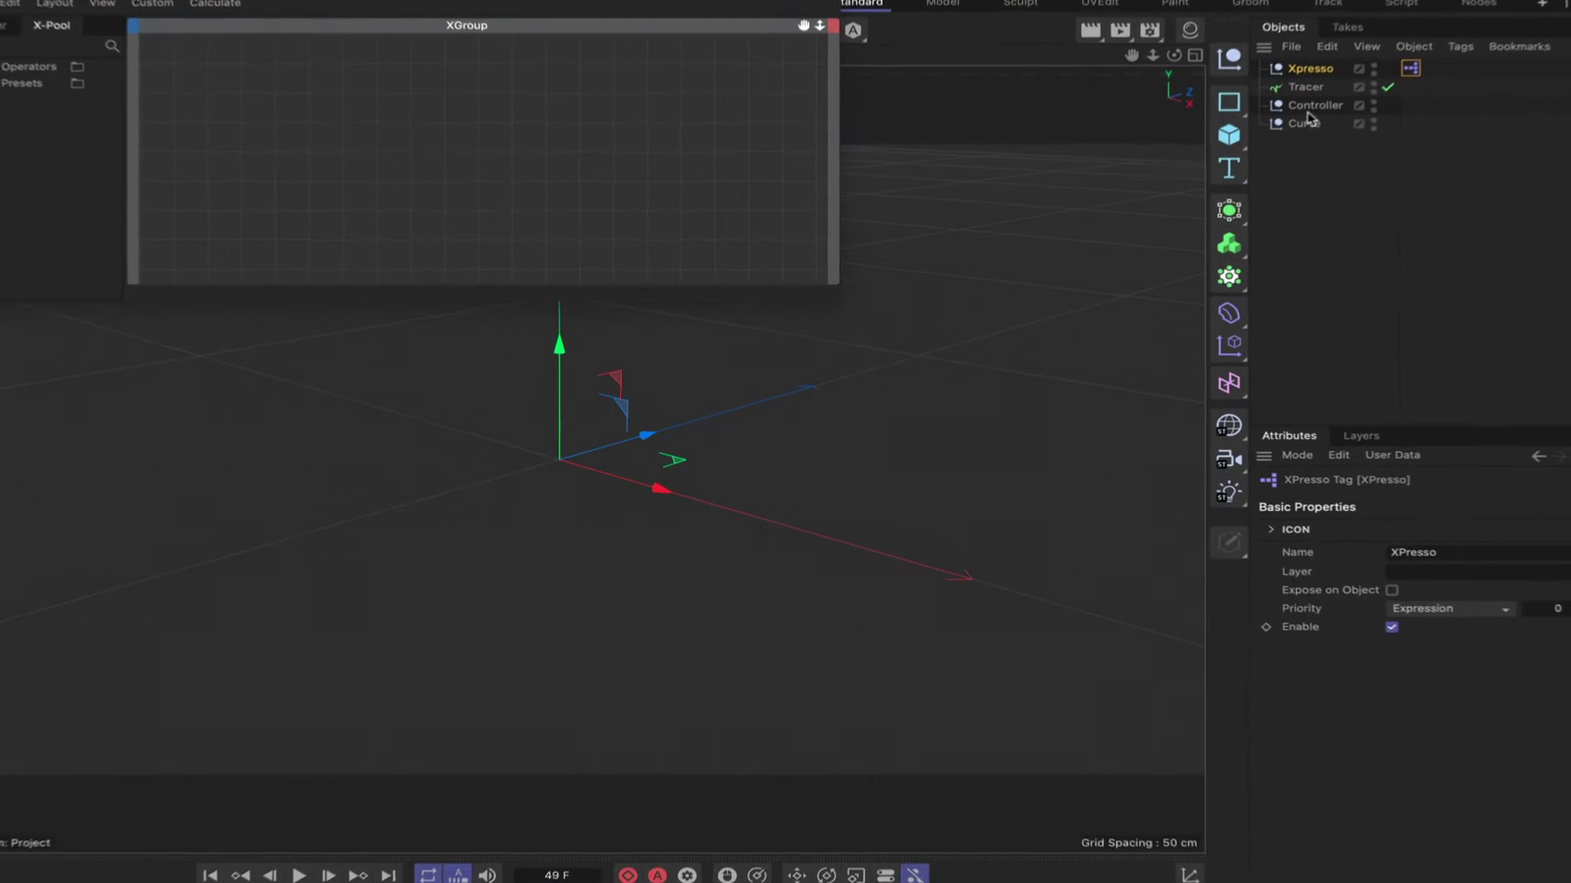
pyautogui.moveTo(1345, 88); pyautogui.dragTo(634, 115)
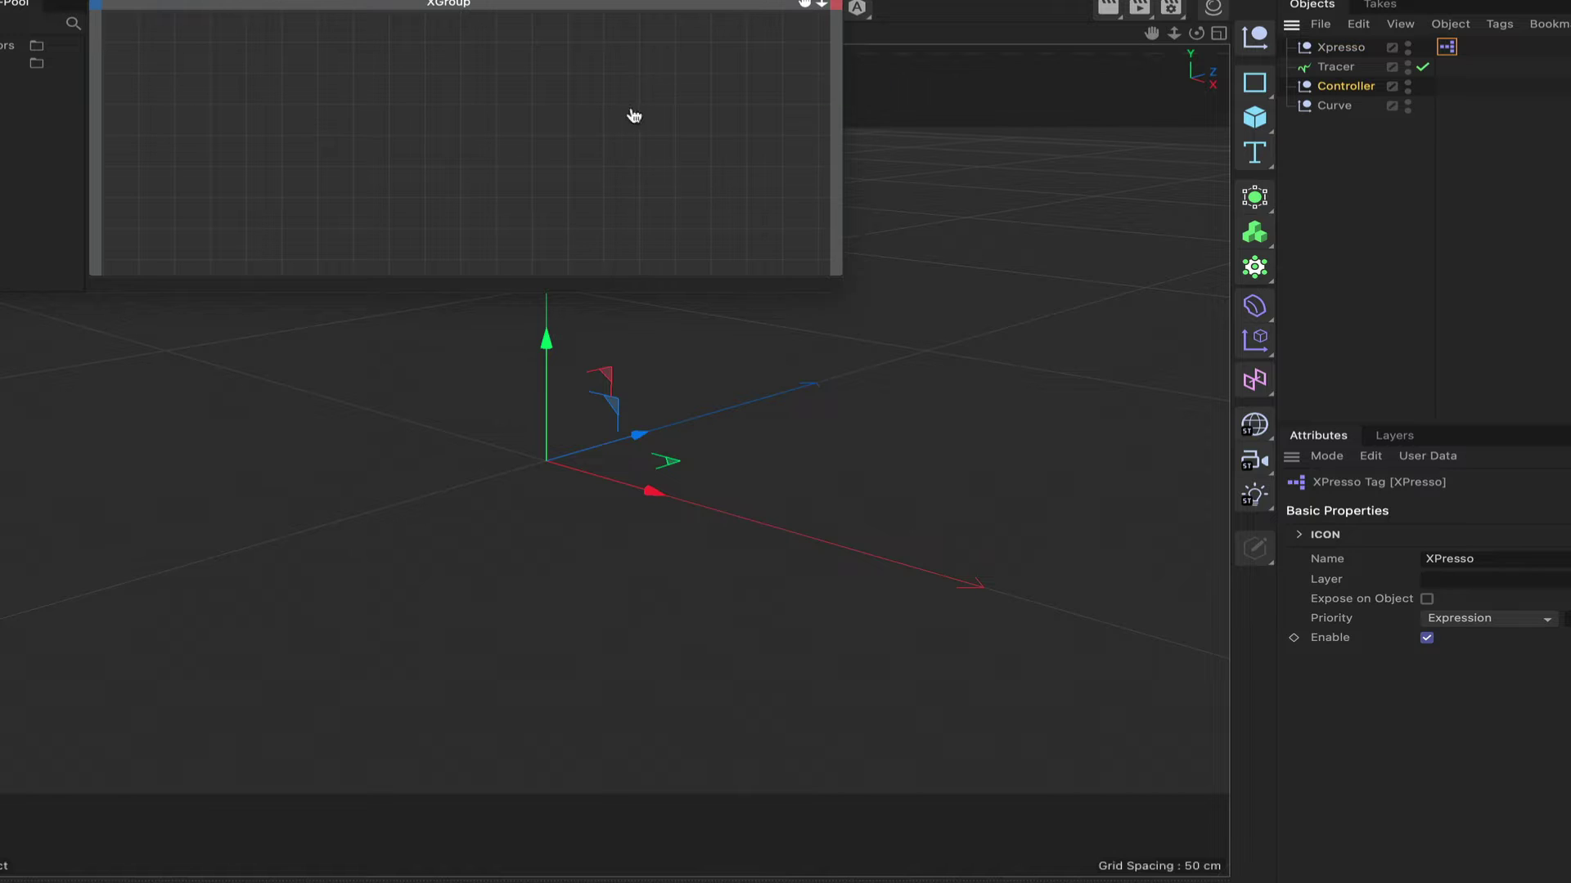
pyautogui.moveTo(222, 125); pyautogui.dragTo(198, 110)
# Give the Controller node Absolute, Magnitude and Function output ports, and expand and reposition it so all ports show
pyautogui.click(219, 93)
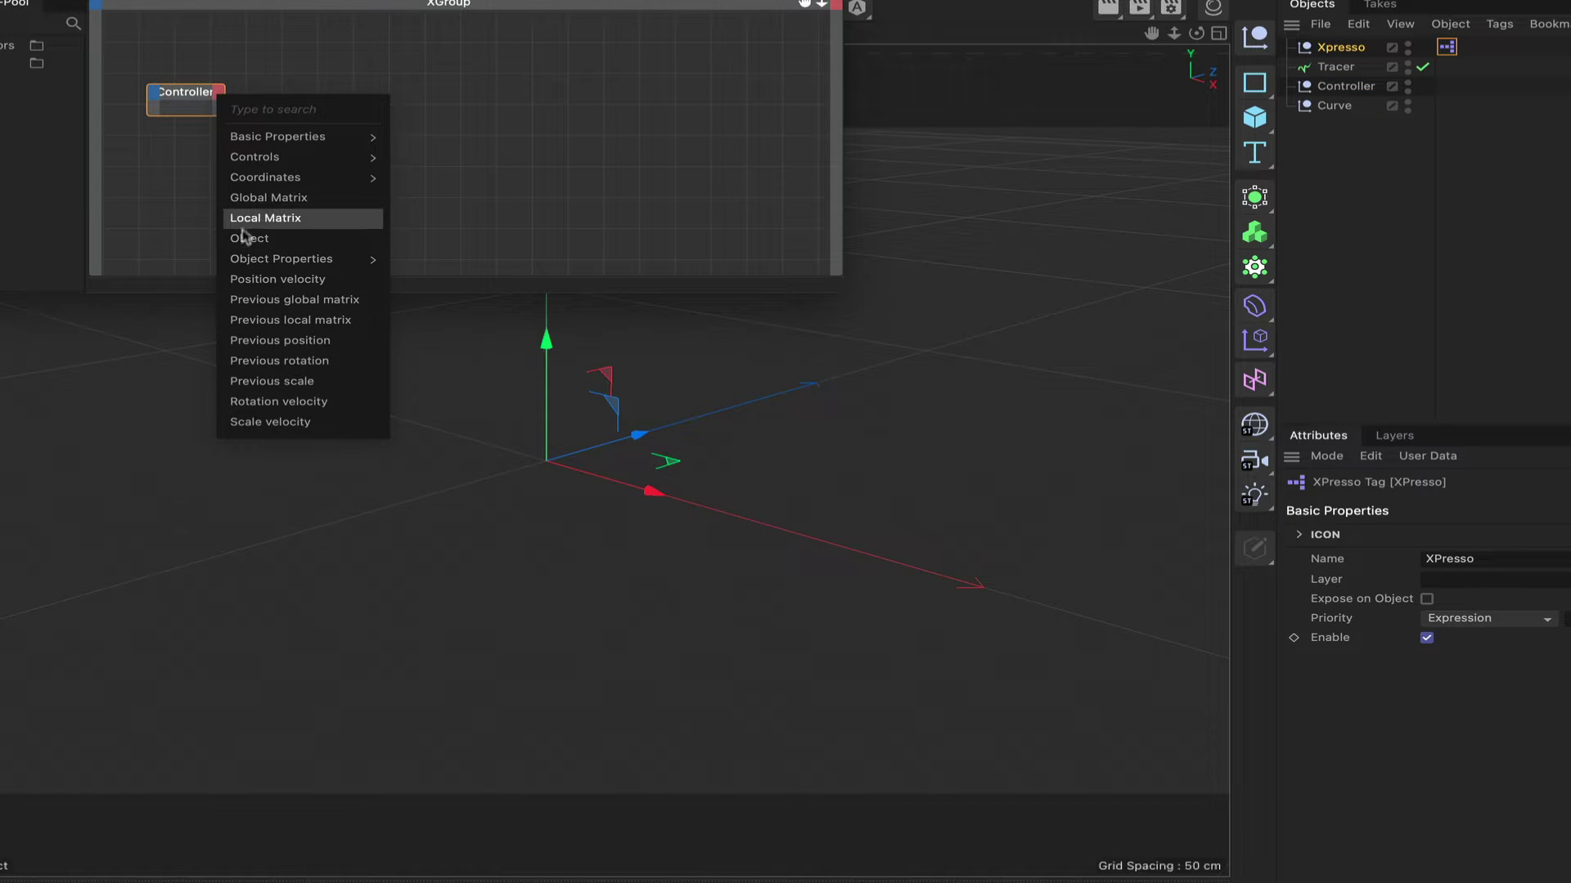
pyautogui.moveTo(254, 157)
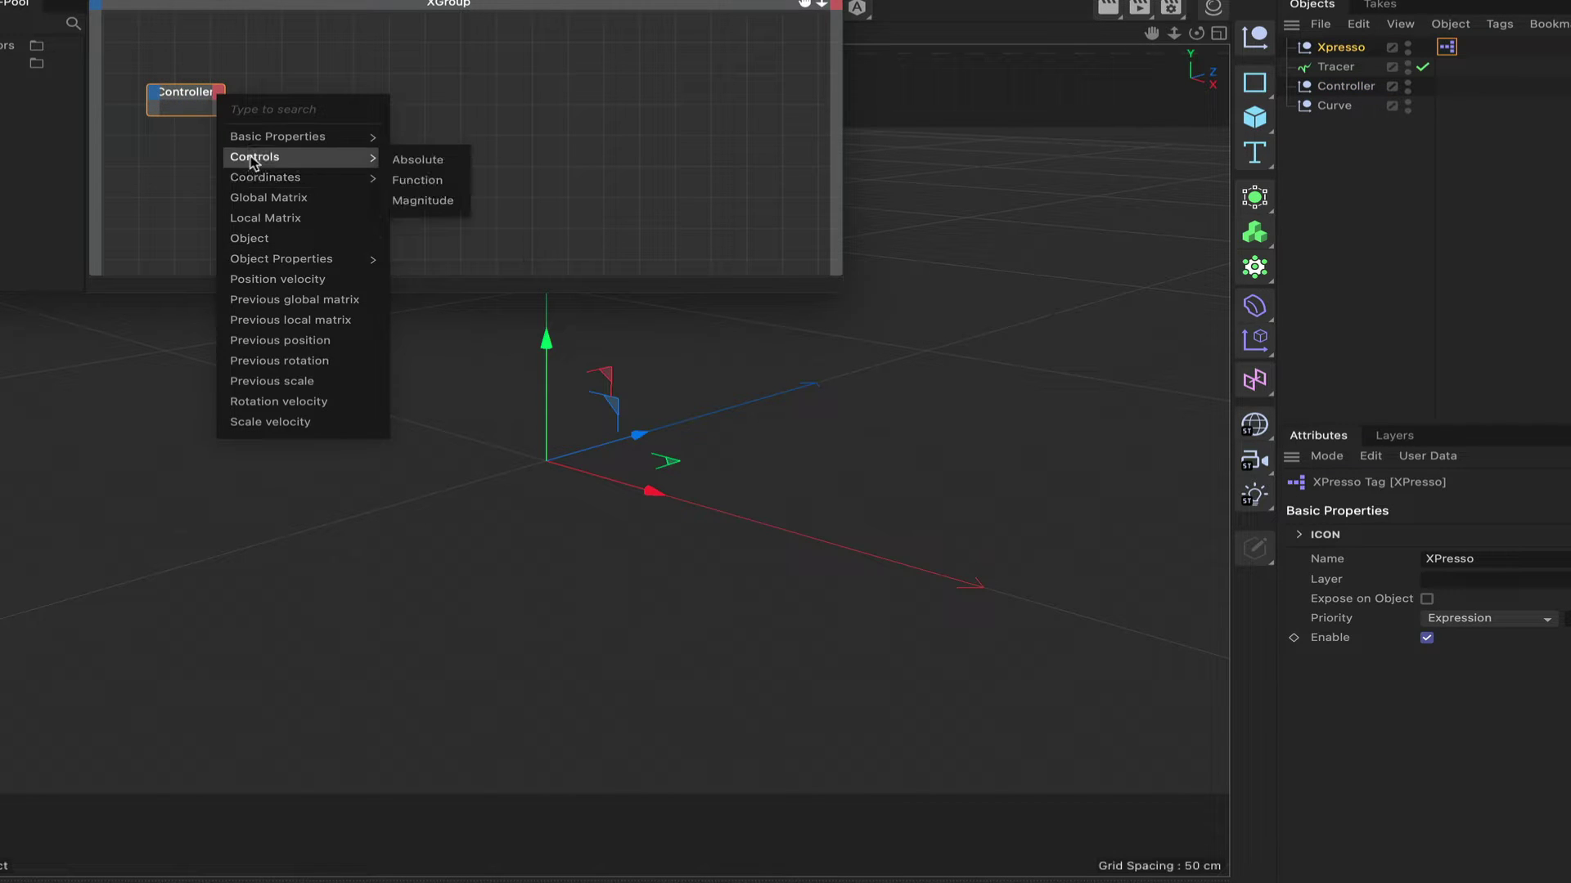
pyautogui.click(433, 160)
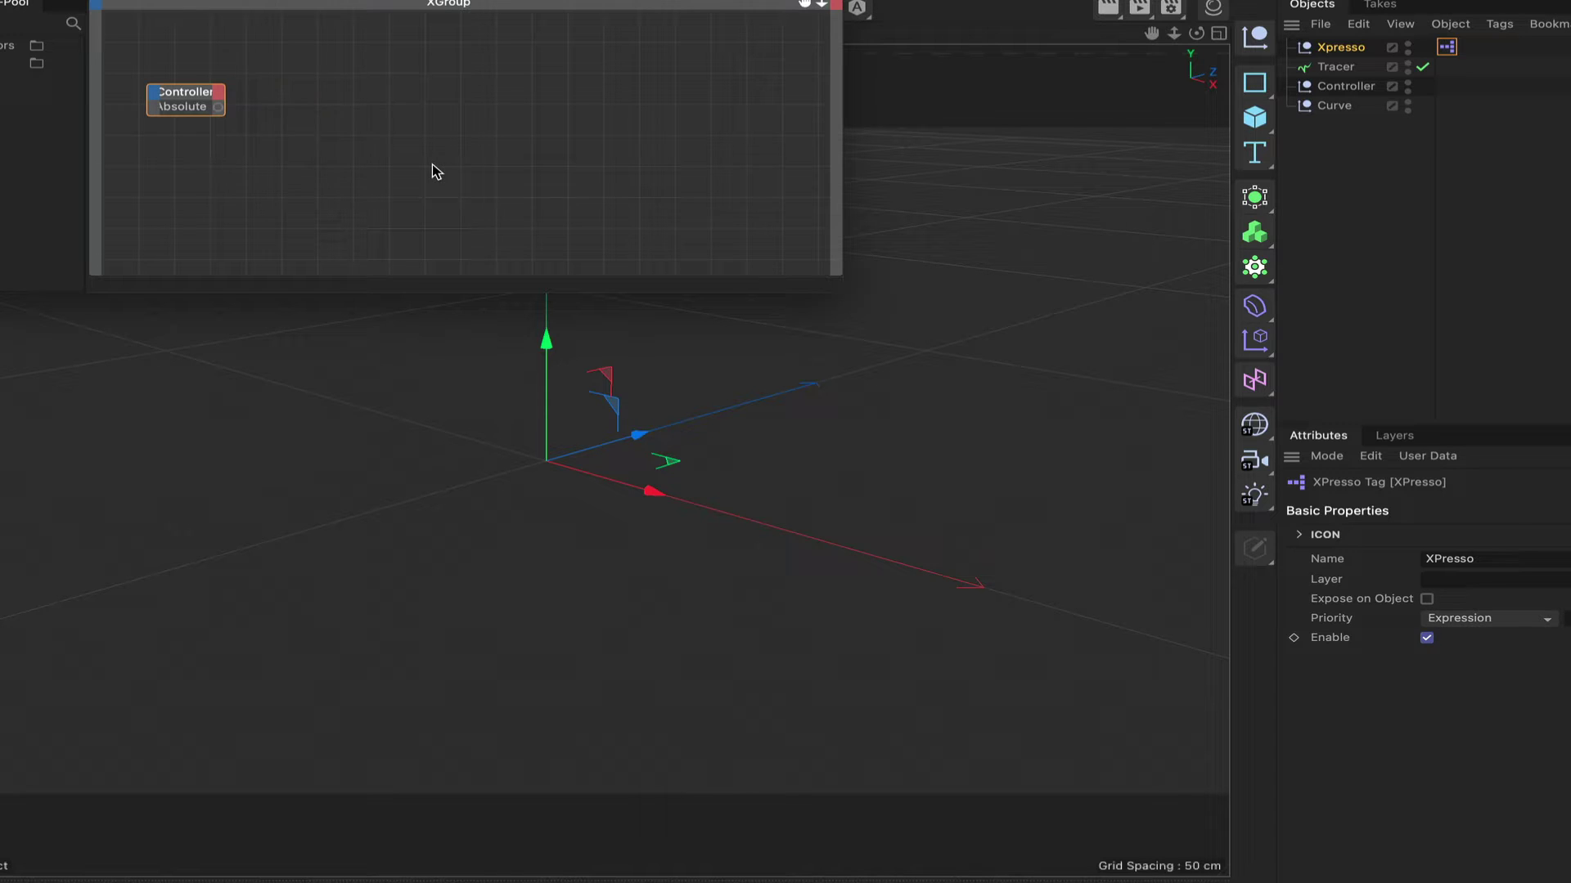
pyautogui.click(219, 92)
pyautogui.moveTo(270, 140)
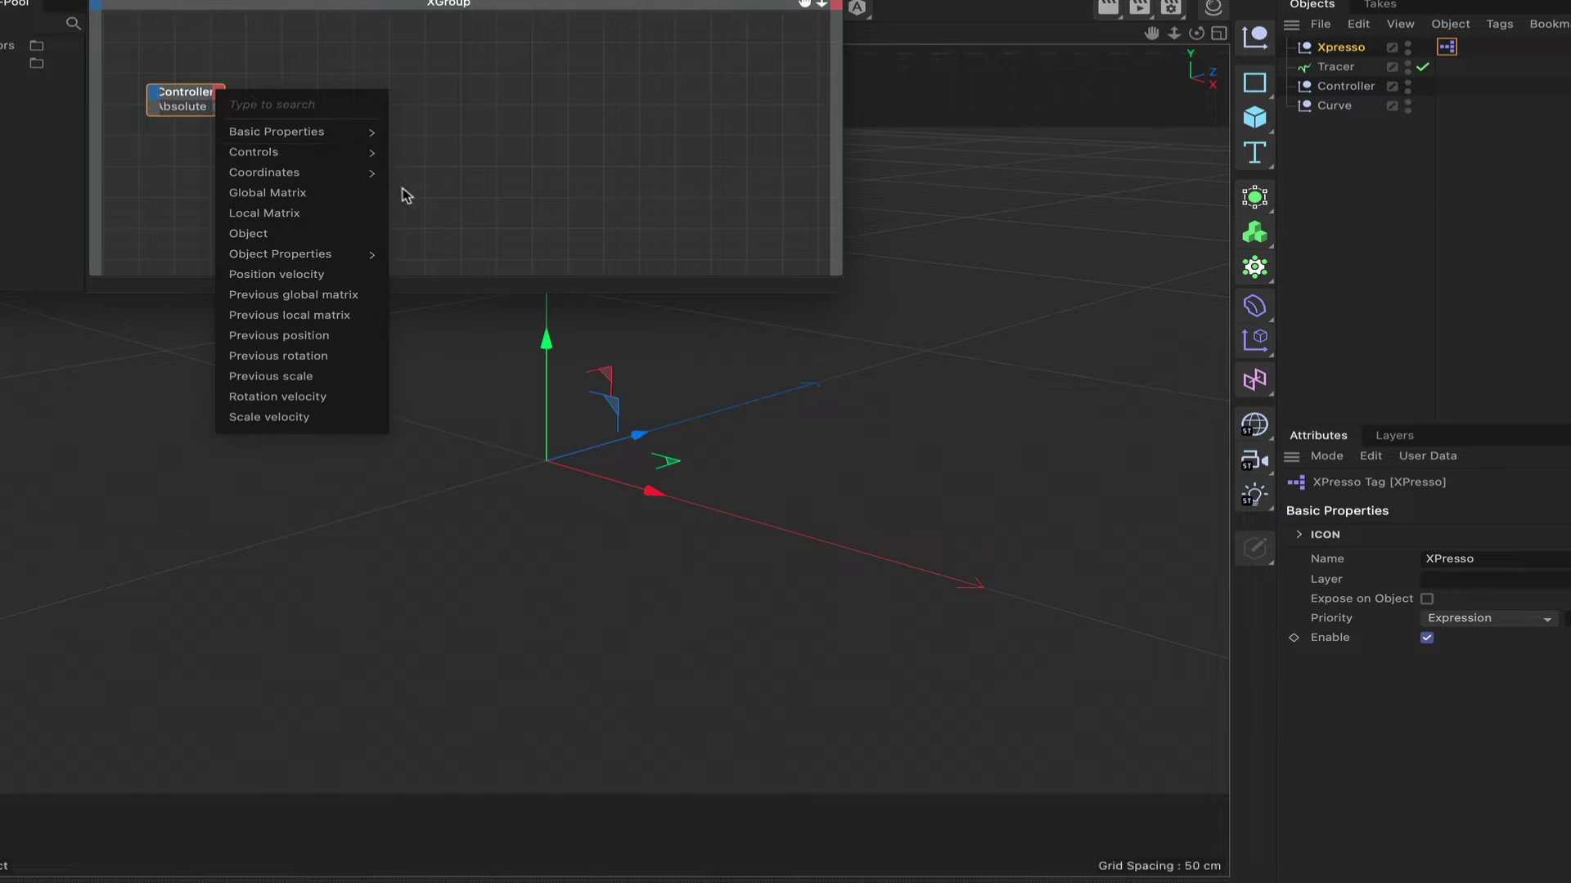
pyautogui.moveTo(376, 152)
pyautogui.click(415, 195)
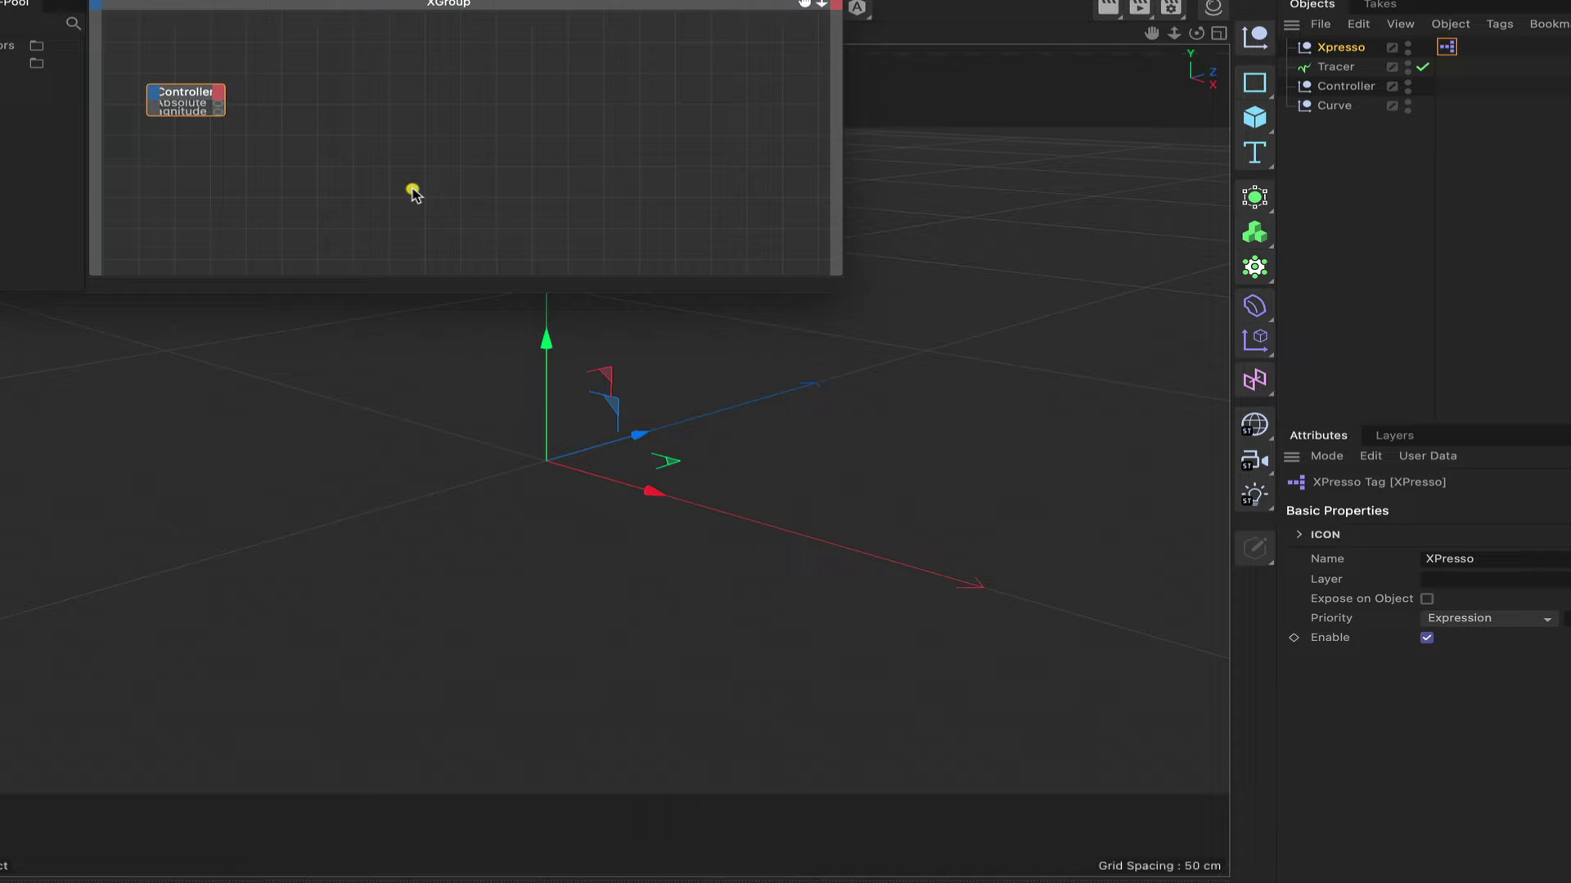
pyautogui.click(219, 92)
pyautogui.moveTo(299, 161)
pyautogui.click(426, 178)
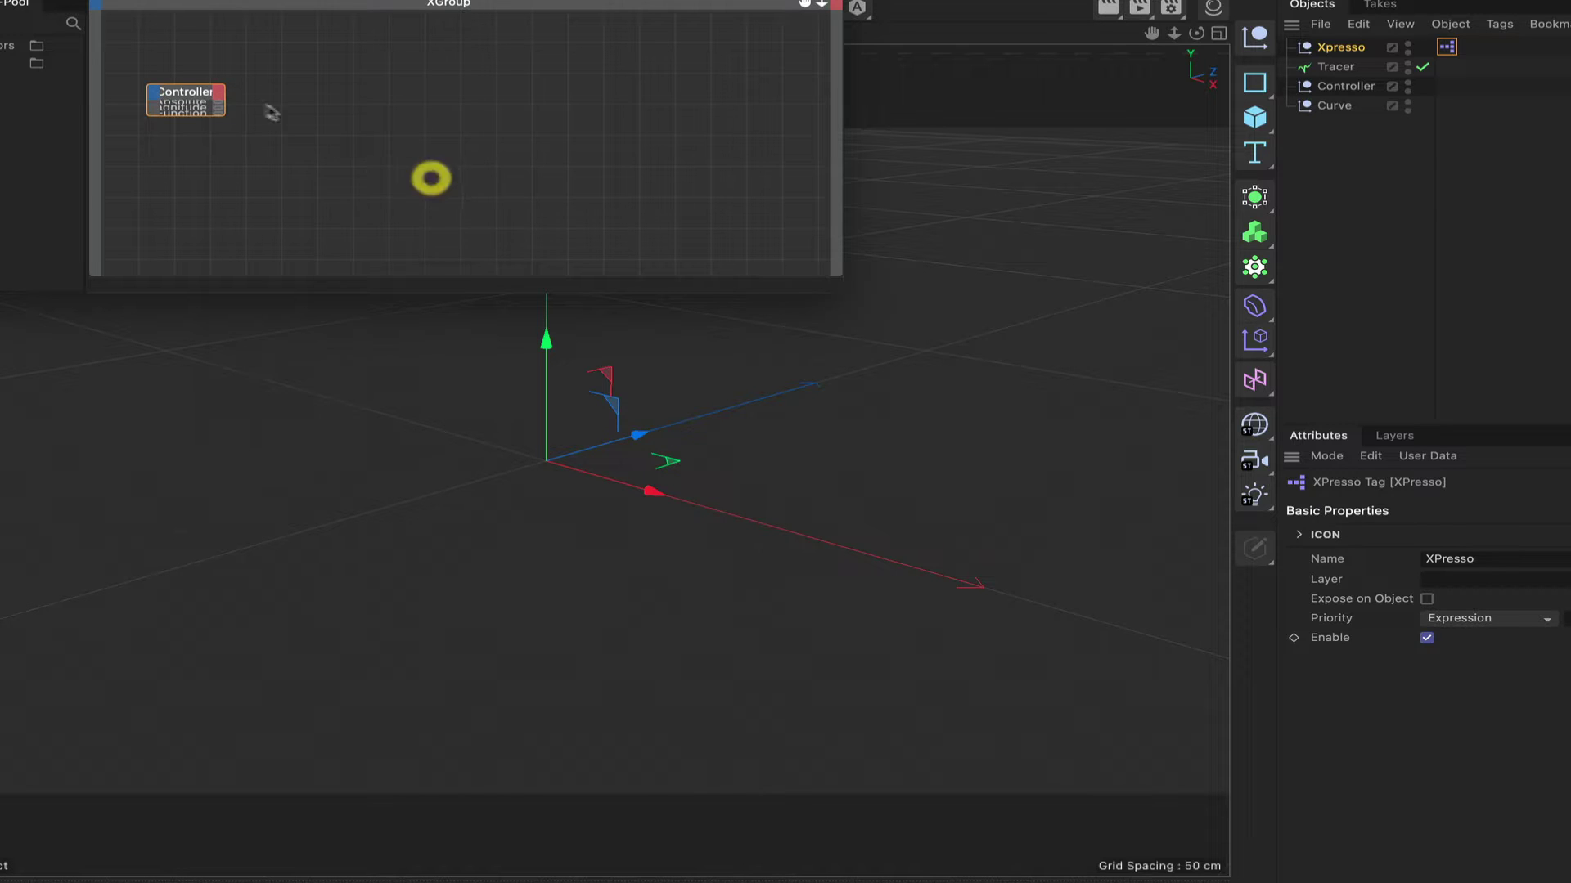
pyautogui.doubleClick(204, 87)
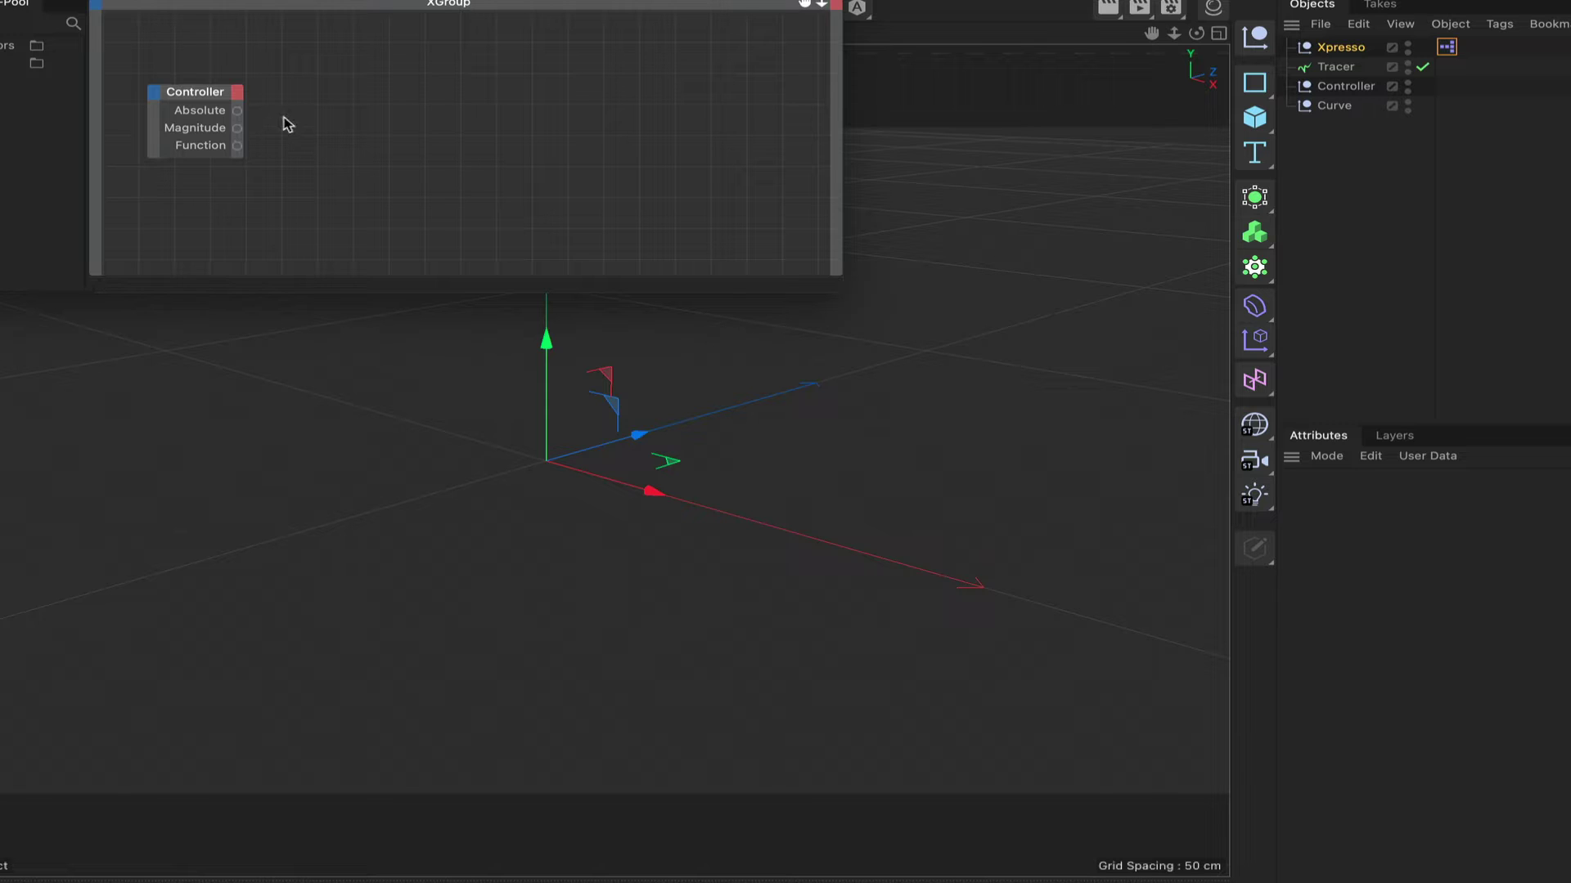
pyautogui.moveTo(214, 92); pyautogui.dragTo(211, 155)
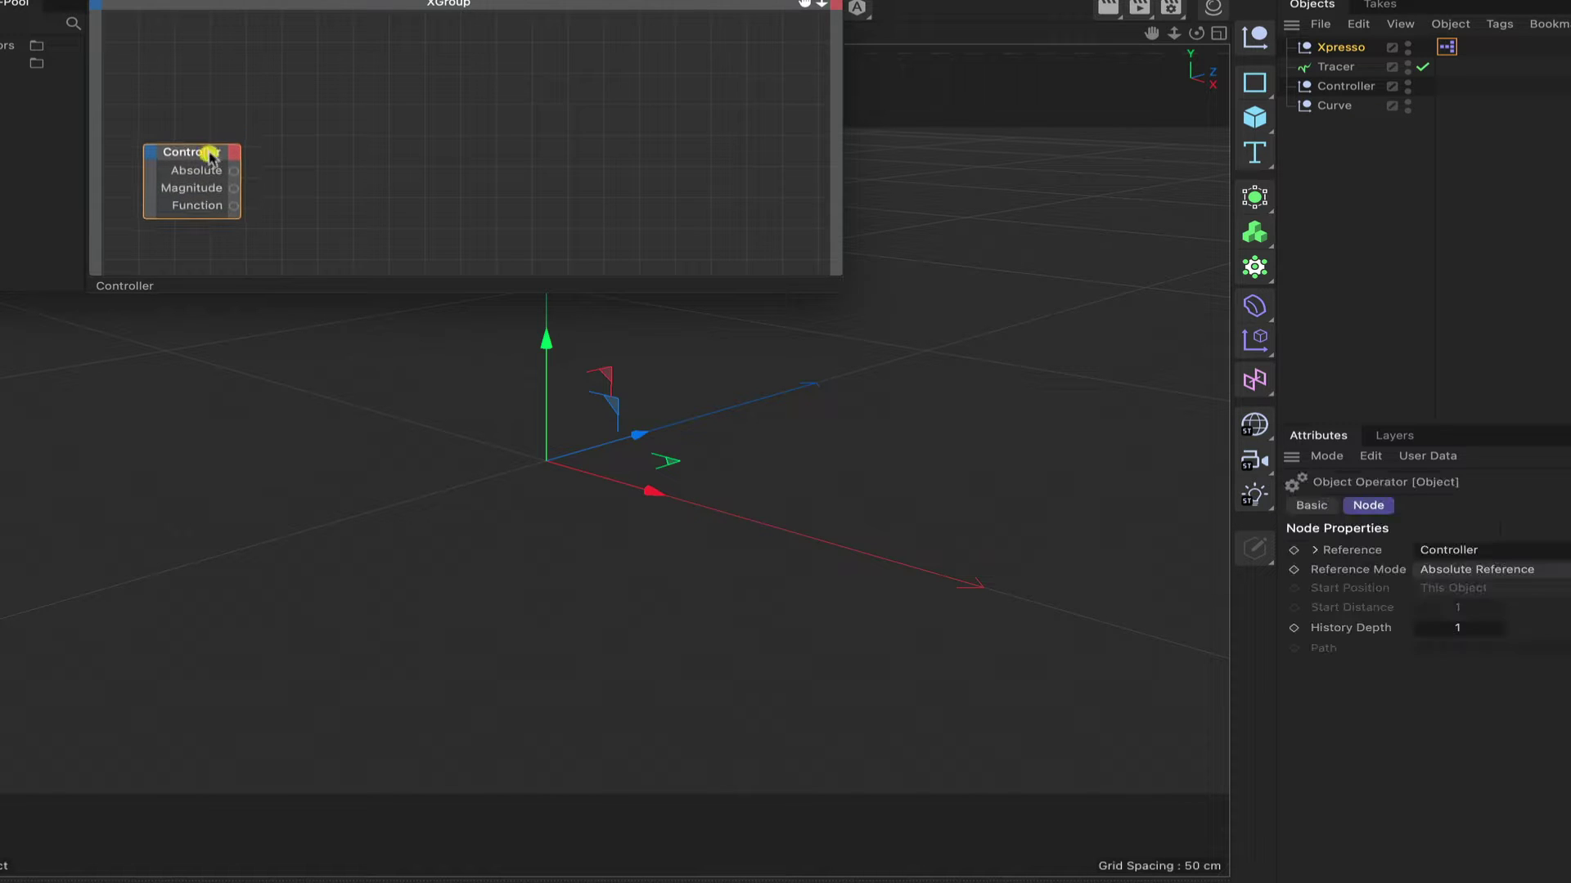
# Add a Time node to the XPresso graph and place it above the Controller node
pyautogui.rightClick(244, 96)
pyautogui.moveTo(298, 133)
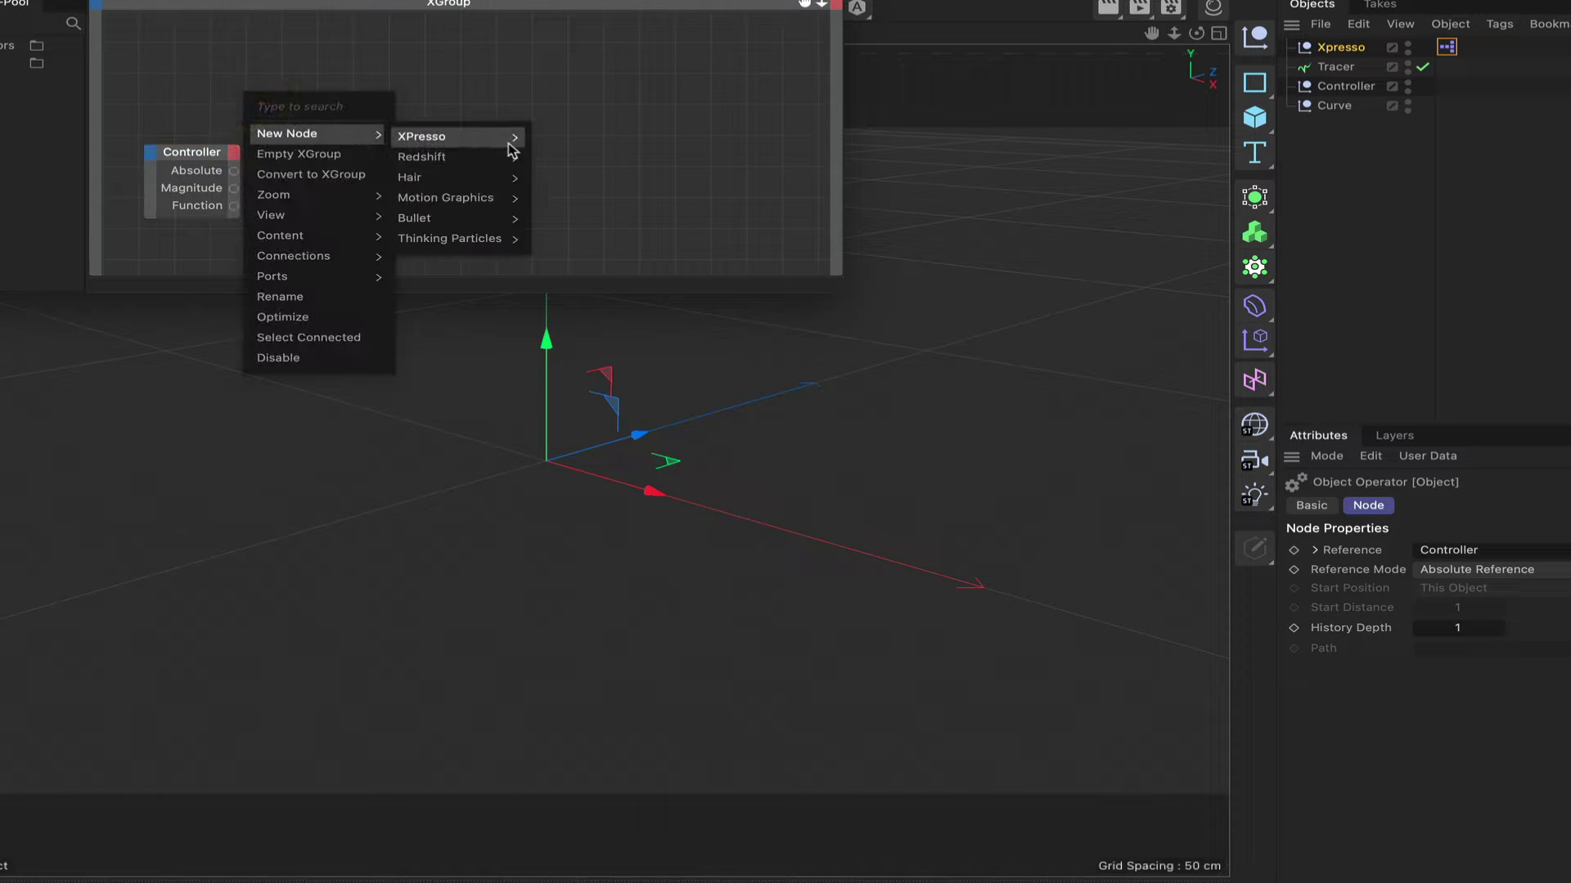
pyautogui.moveTo(511, 140)
pyautogui.moveTo(578, 143)
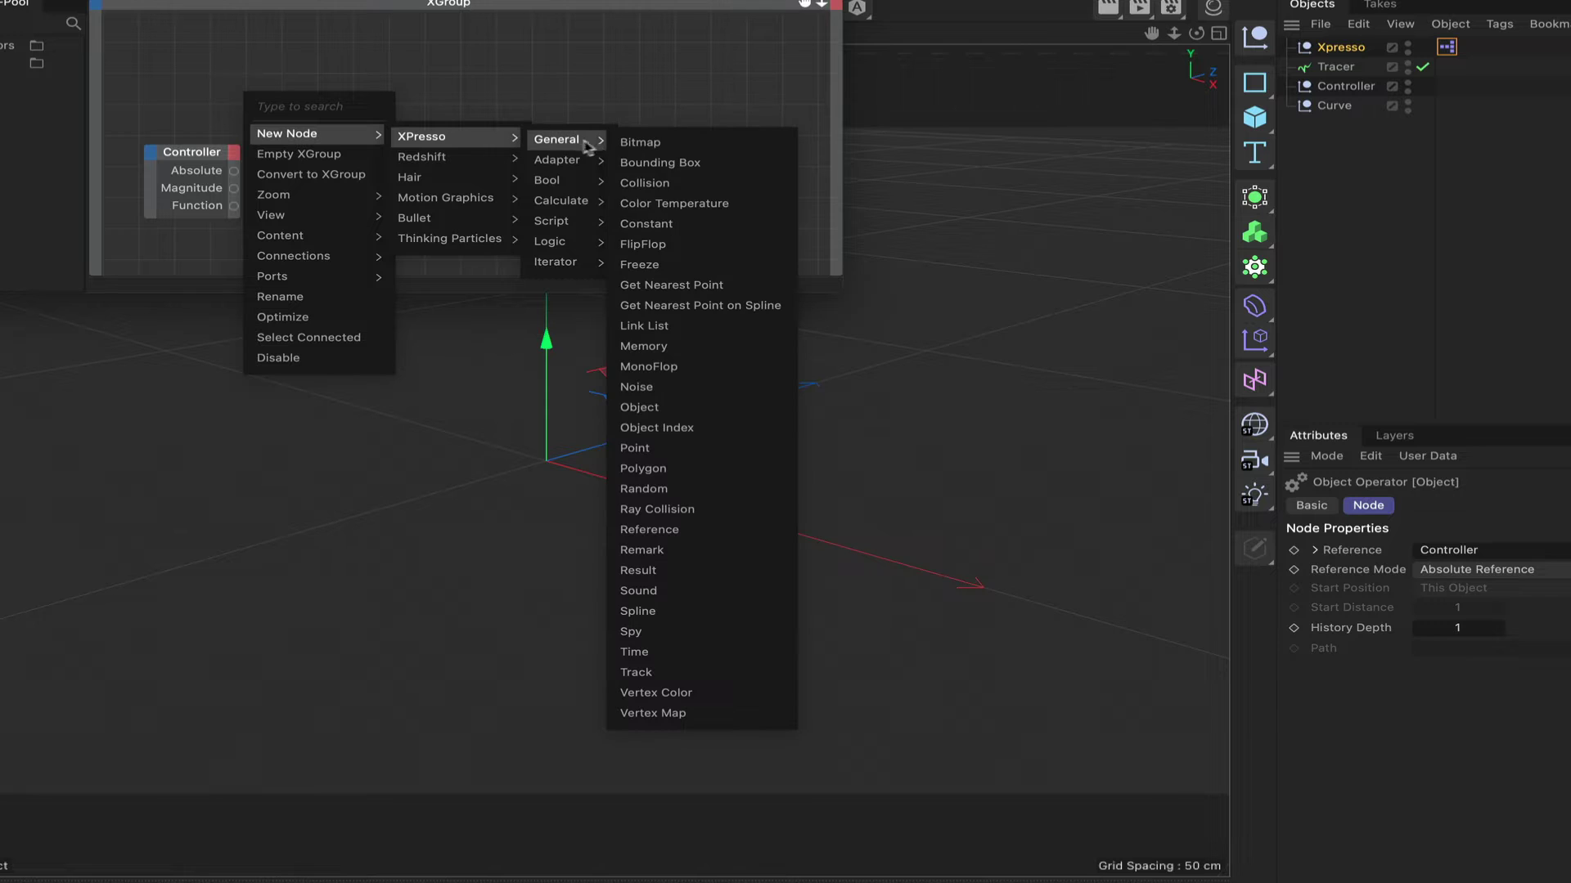
pyautogui.click(634, 652)
pyautogui.moveTo(268, 82); pyautogui.dragTo(307, 46)
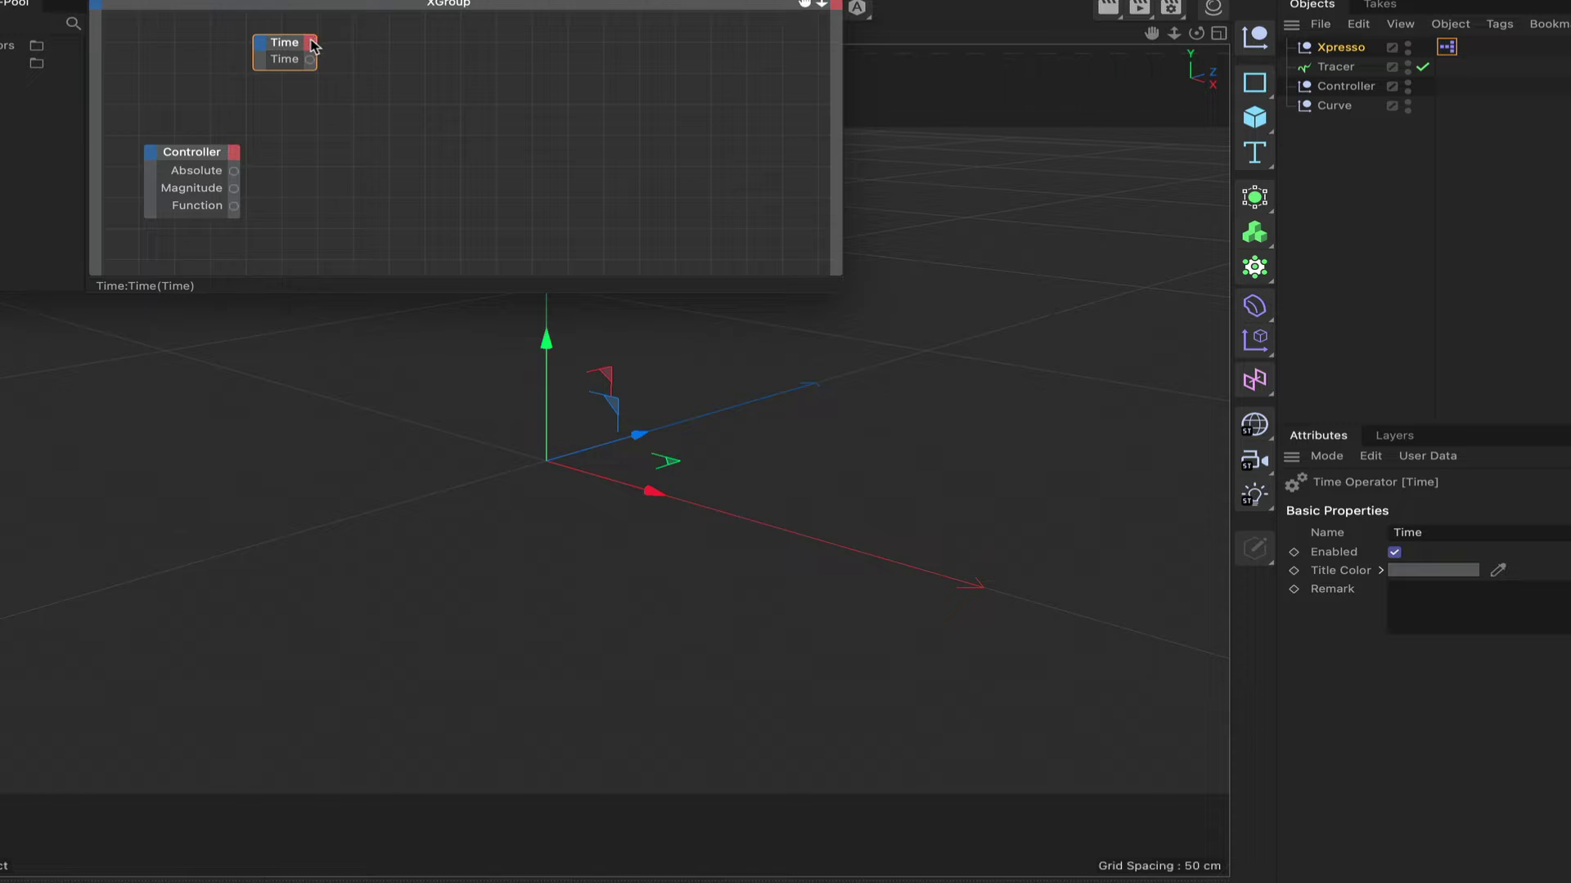
# Give the Time node a Frame output port, expand it to show its ports, and align it above the Controller node
pyautogui.click(312, 45)
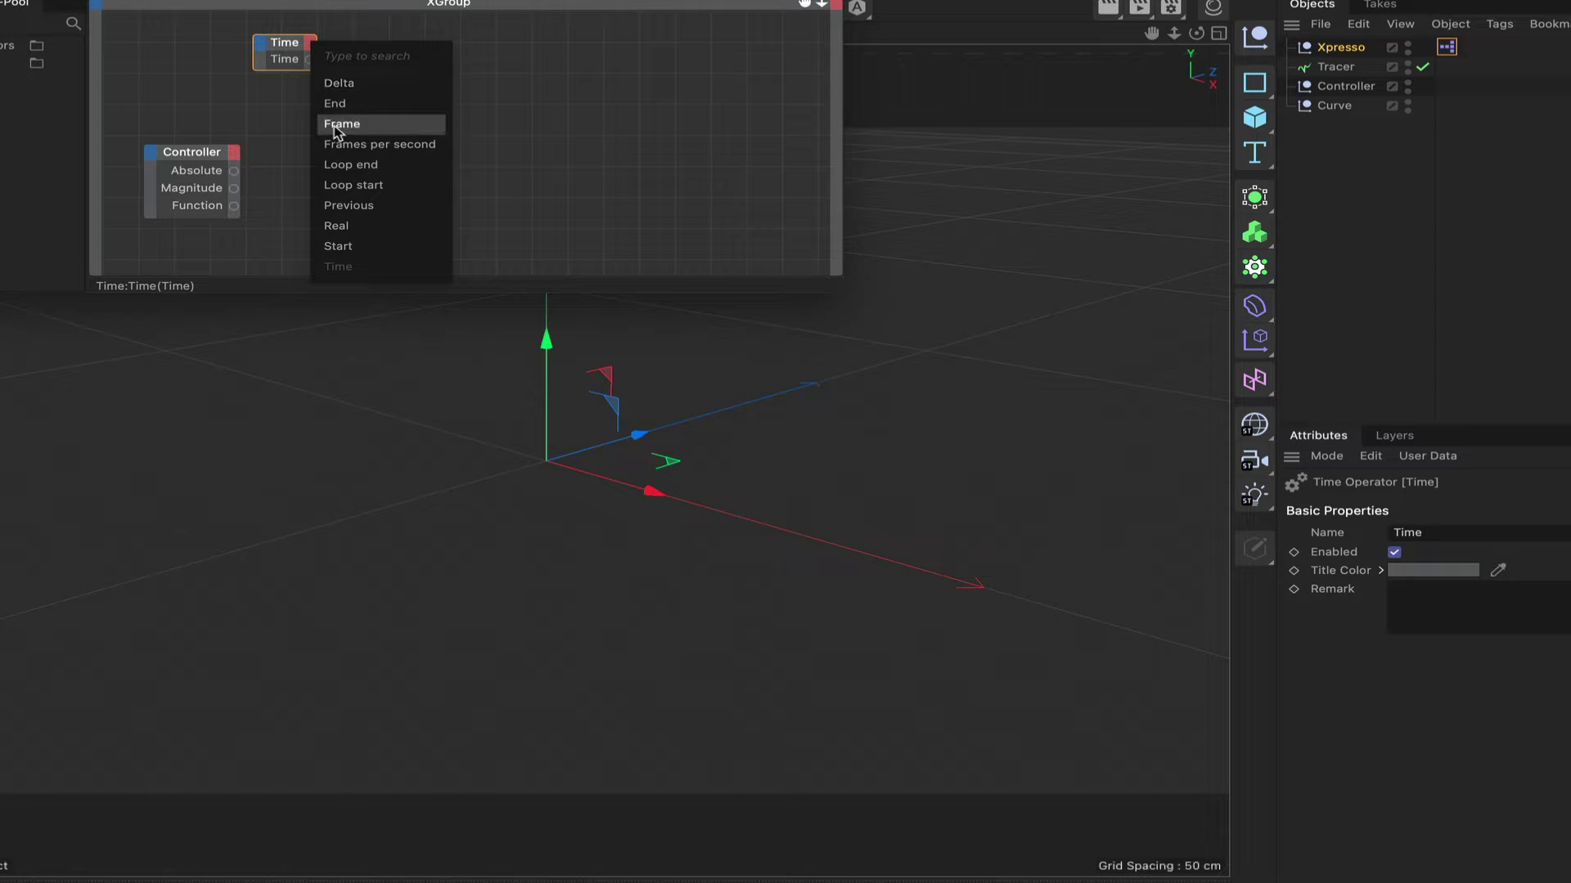
pyautogui.click(336, 127)
pyautogui.doubleClick(293, 46)
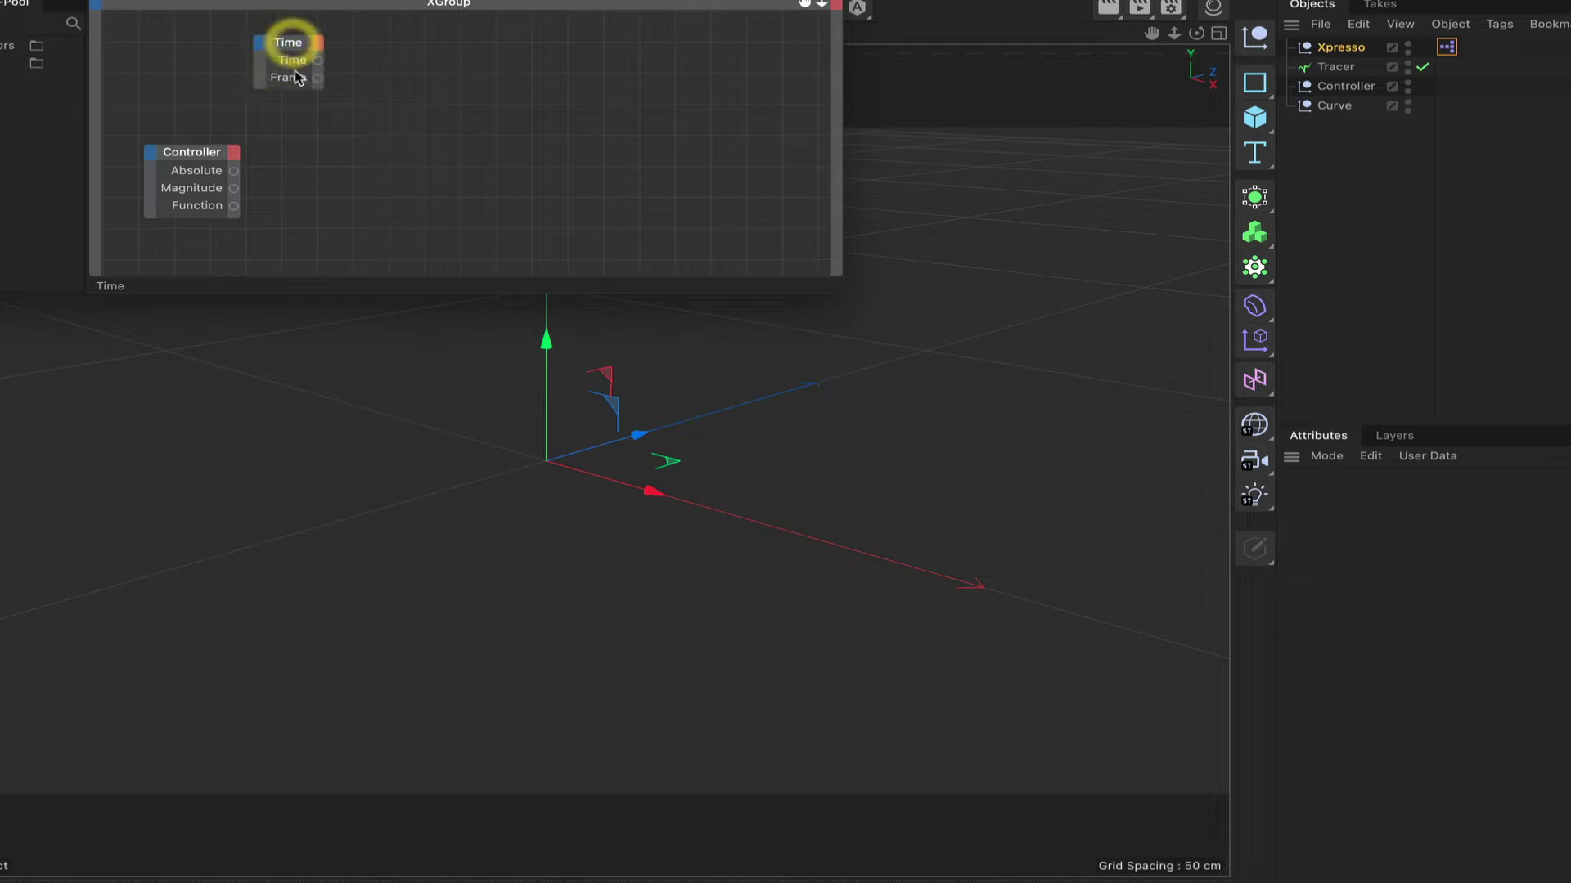
pyautogui.moveTo(296, 75); pyautogui.dragTo(226, 51)
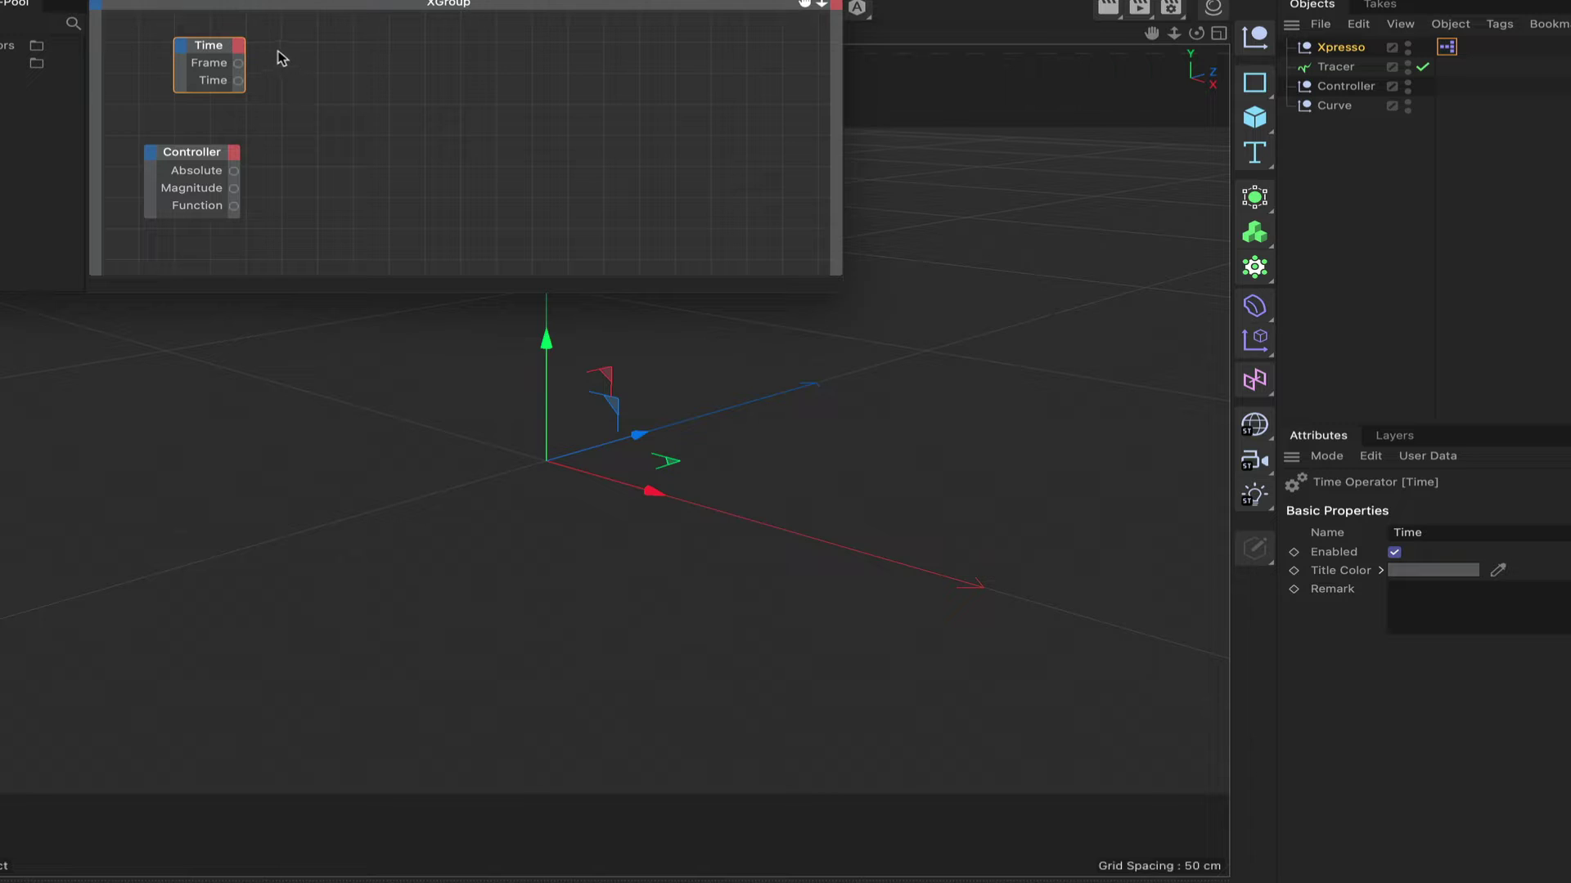
# Set the project's start frame to -1 and place the playhead on that frame
pyautogui.click(1334, 67)
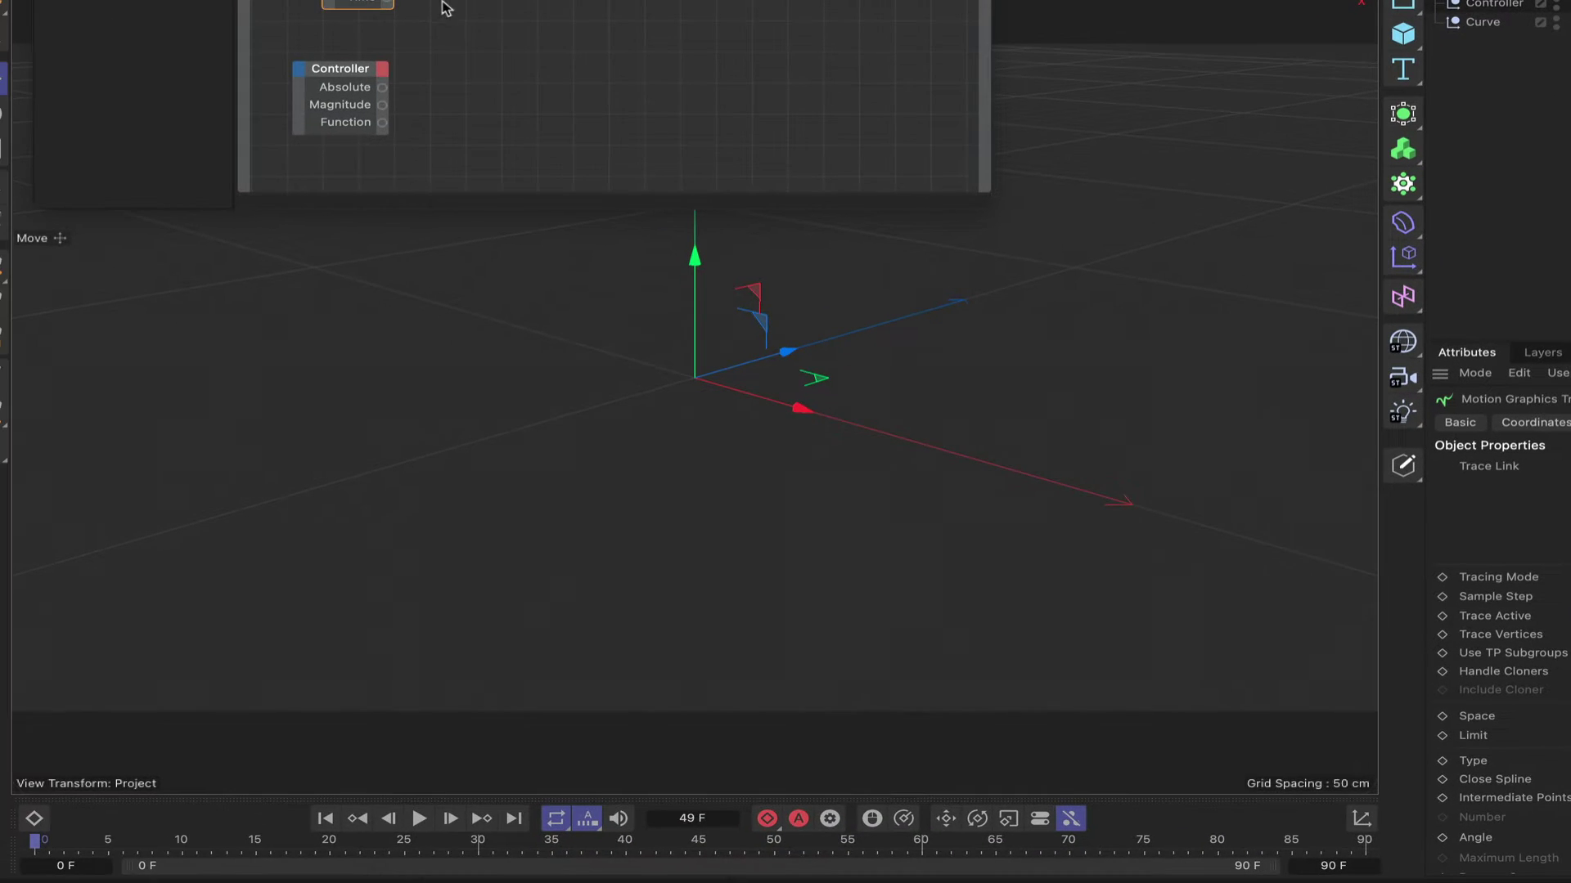
pyautogui.click(58, 863)
pyautogui.press('Return')
pyautogui.click(33, 851)
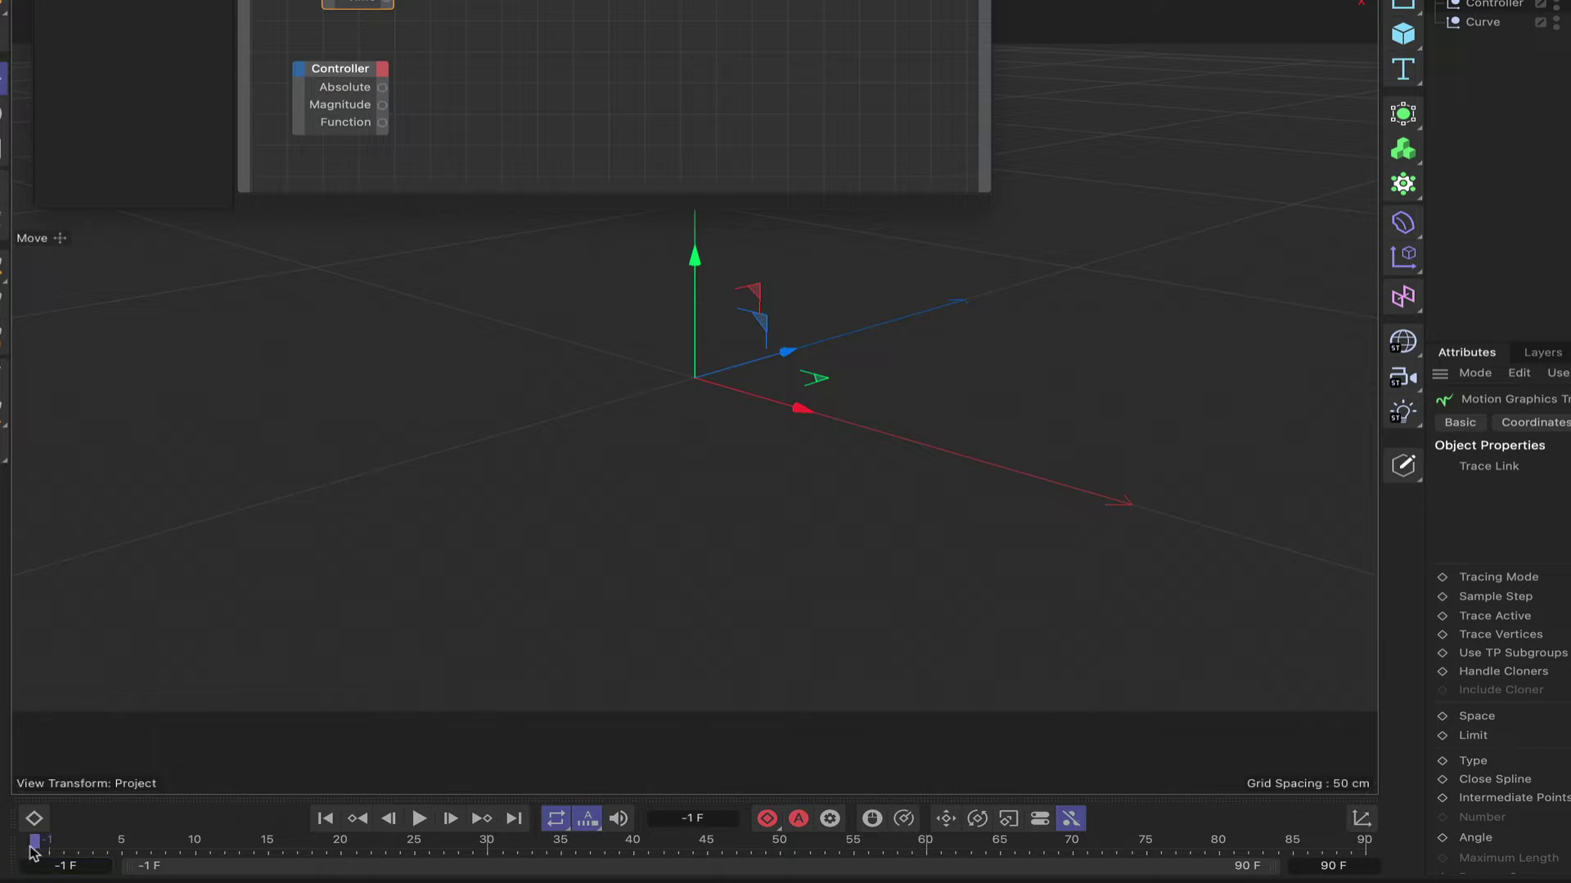
pyautogui.click(33, 851)
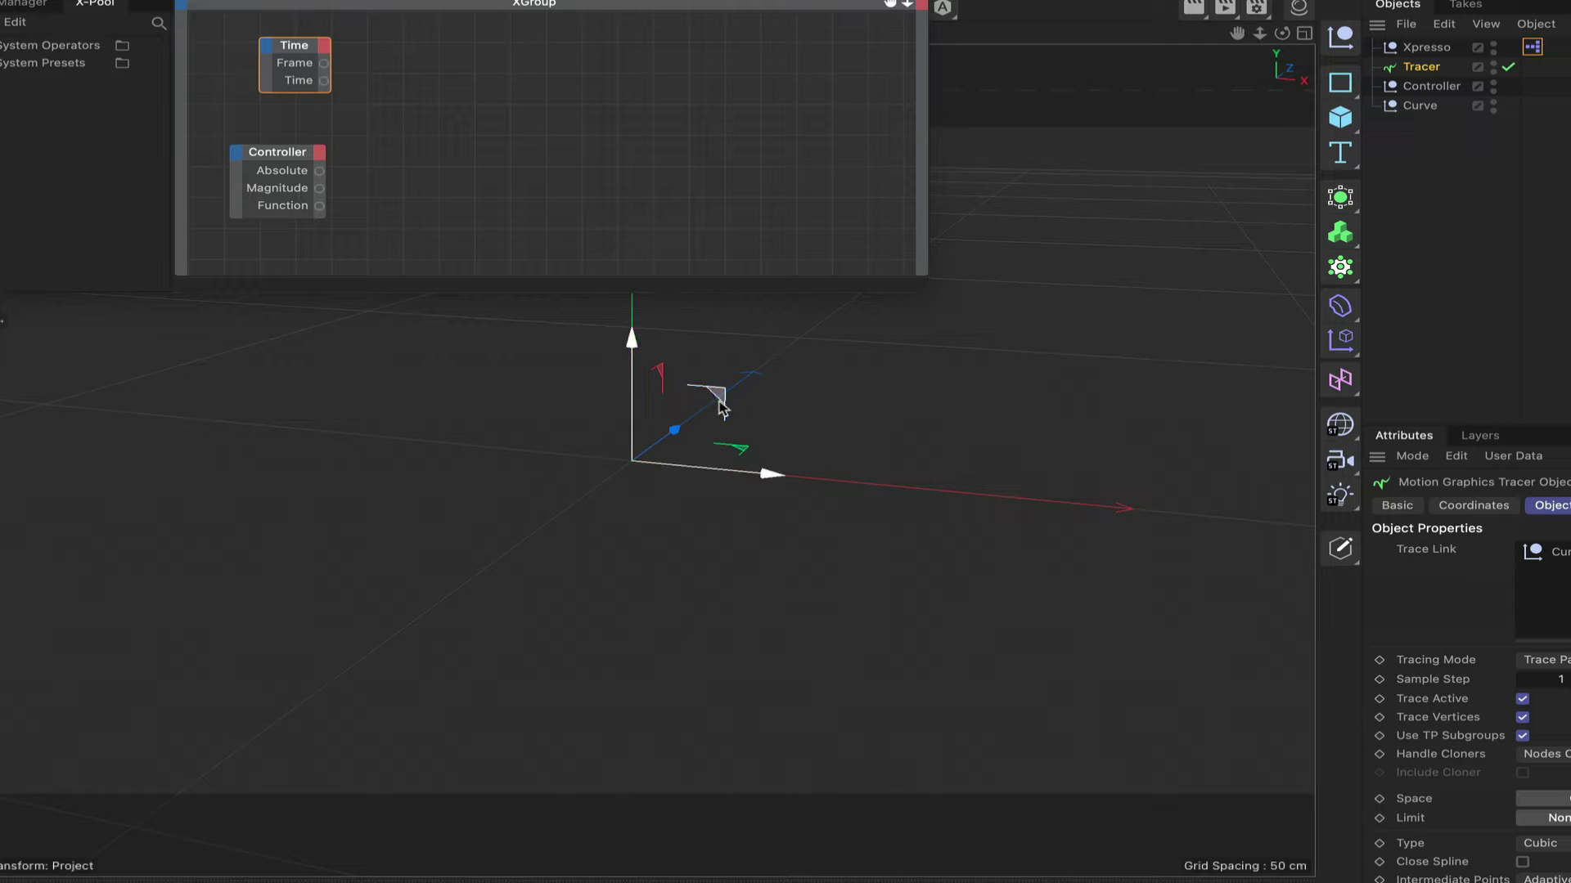
# Add a Compare logic node to the graph and place it beside the Time node
pyautogui.rightClick(405, 99)
pyautogui.moveTo(458, 136)
pyautogui.moveTo(613, 140)
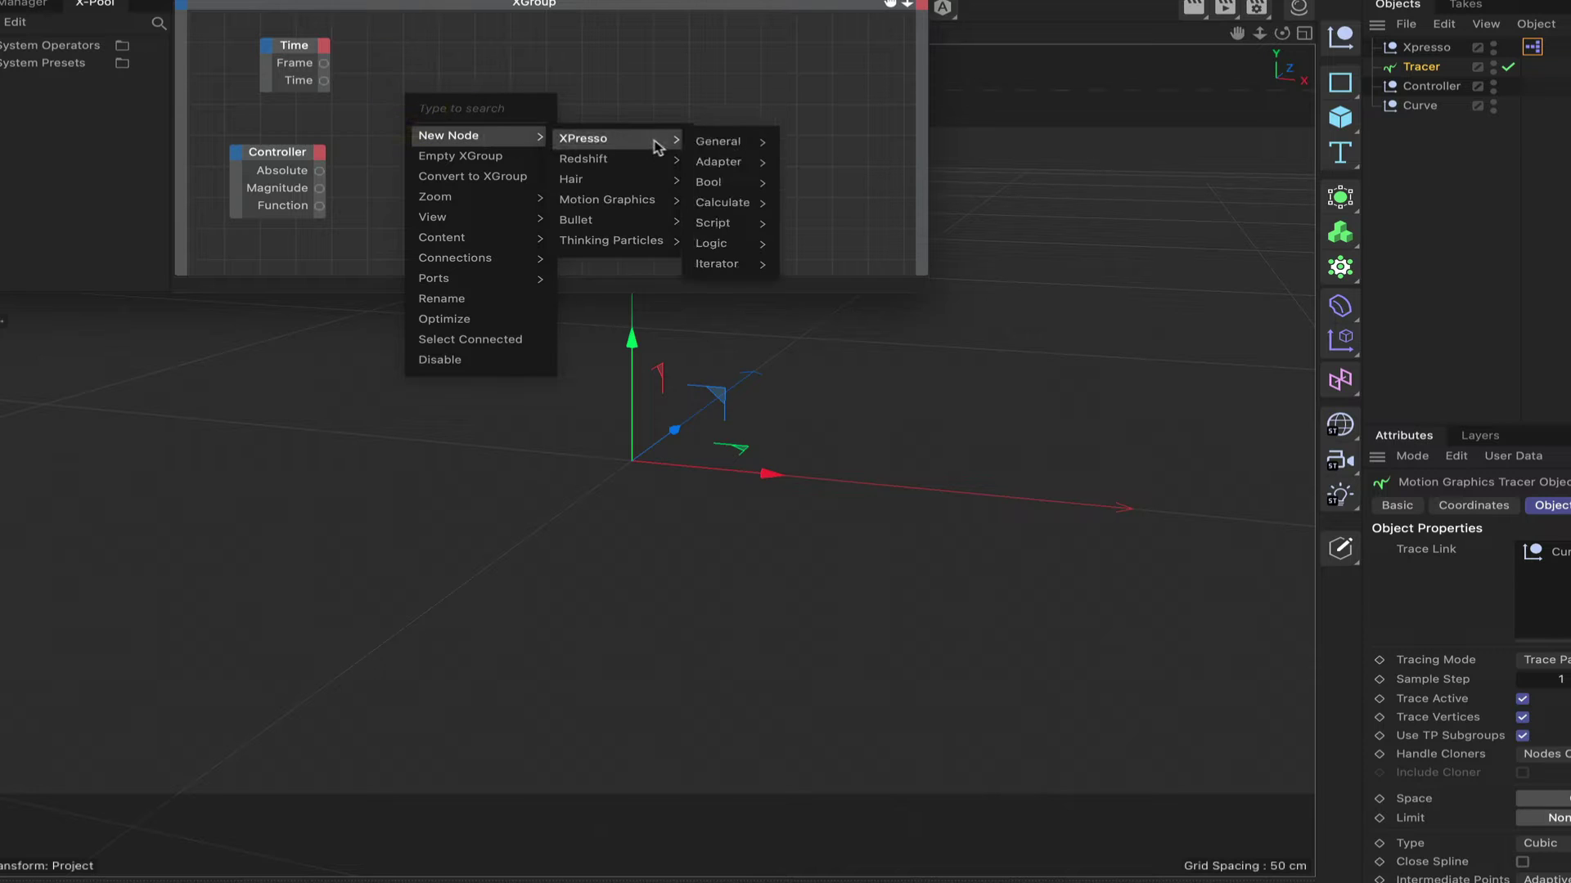
pyautogui.moveTo(730, 146)
pyautogui.moveTo(737, 243)
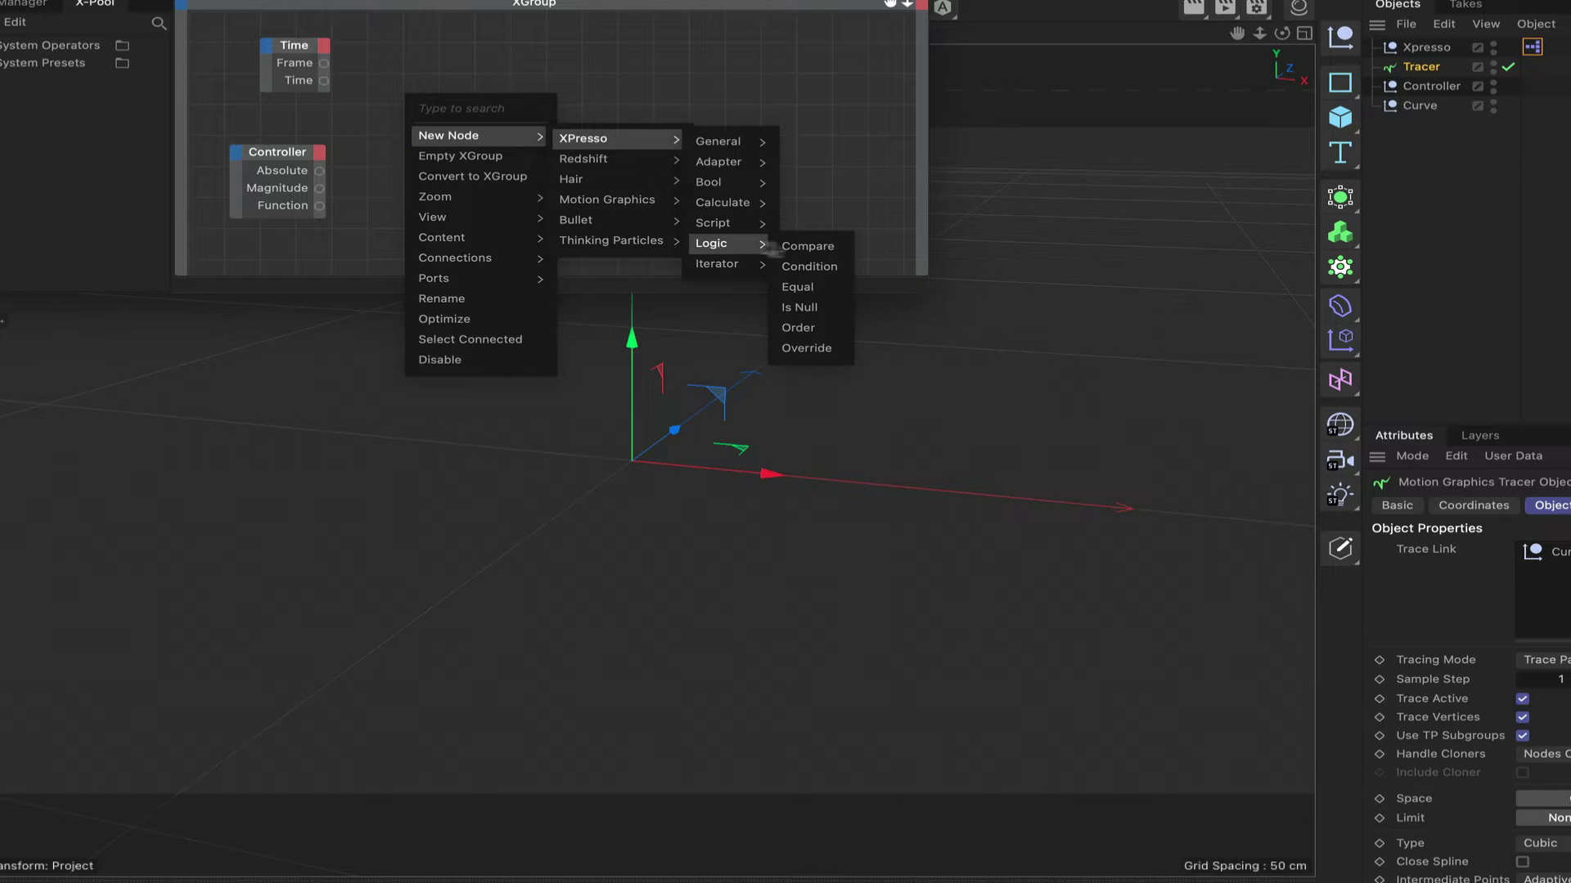
pyautogui.click(814, 248)
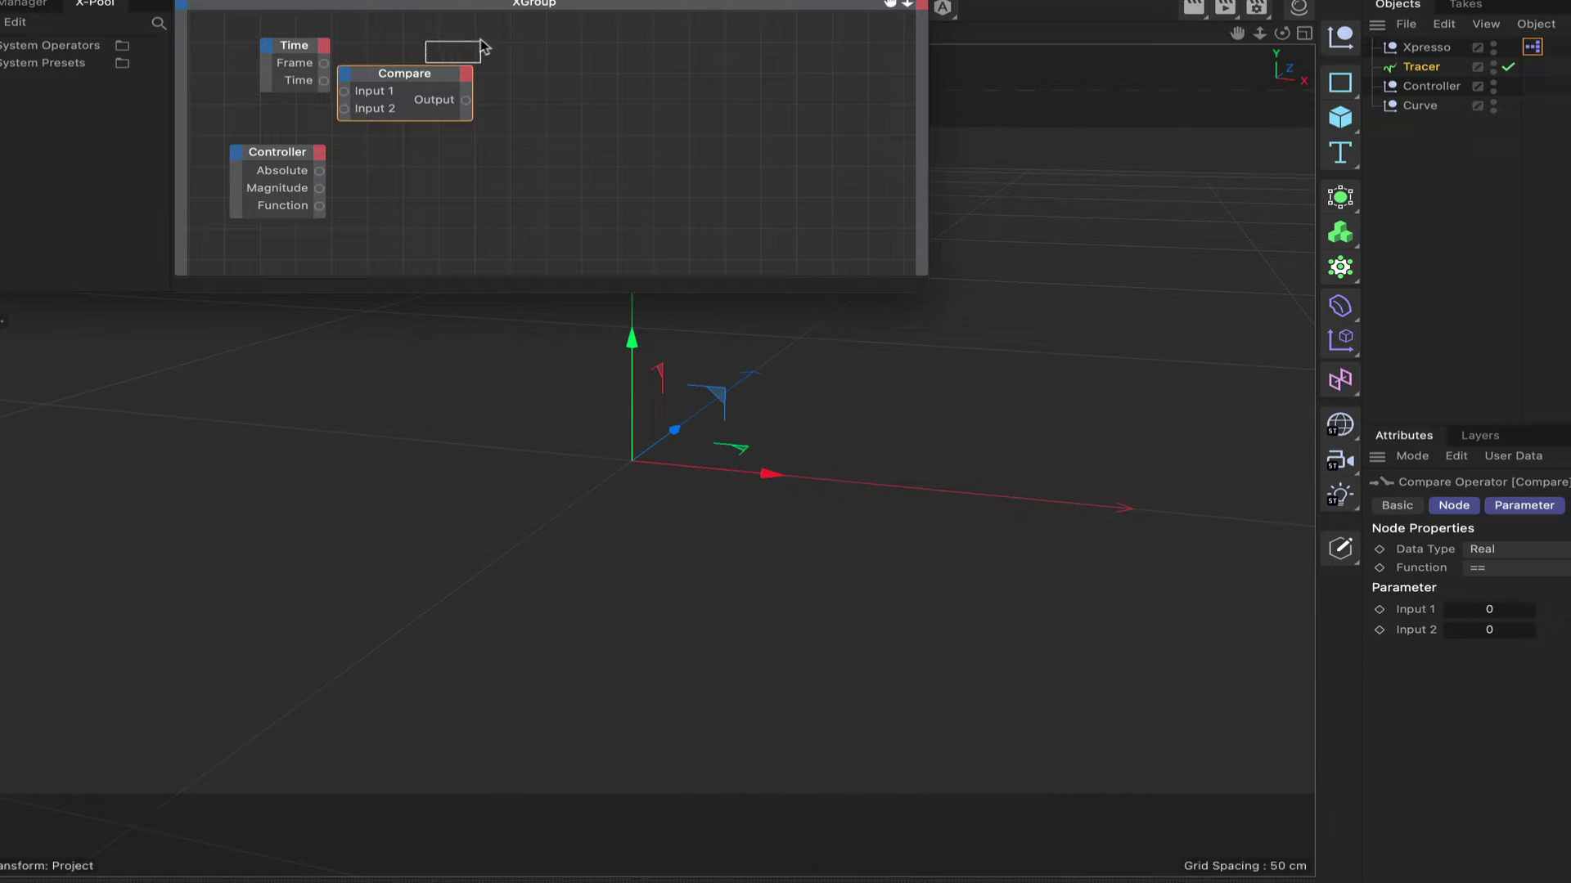
pyautogui.click(431, 65)
pyautogui.moveTo(425, 74); pyautogui.dragTo(490, 57)
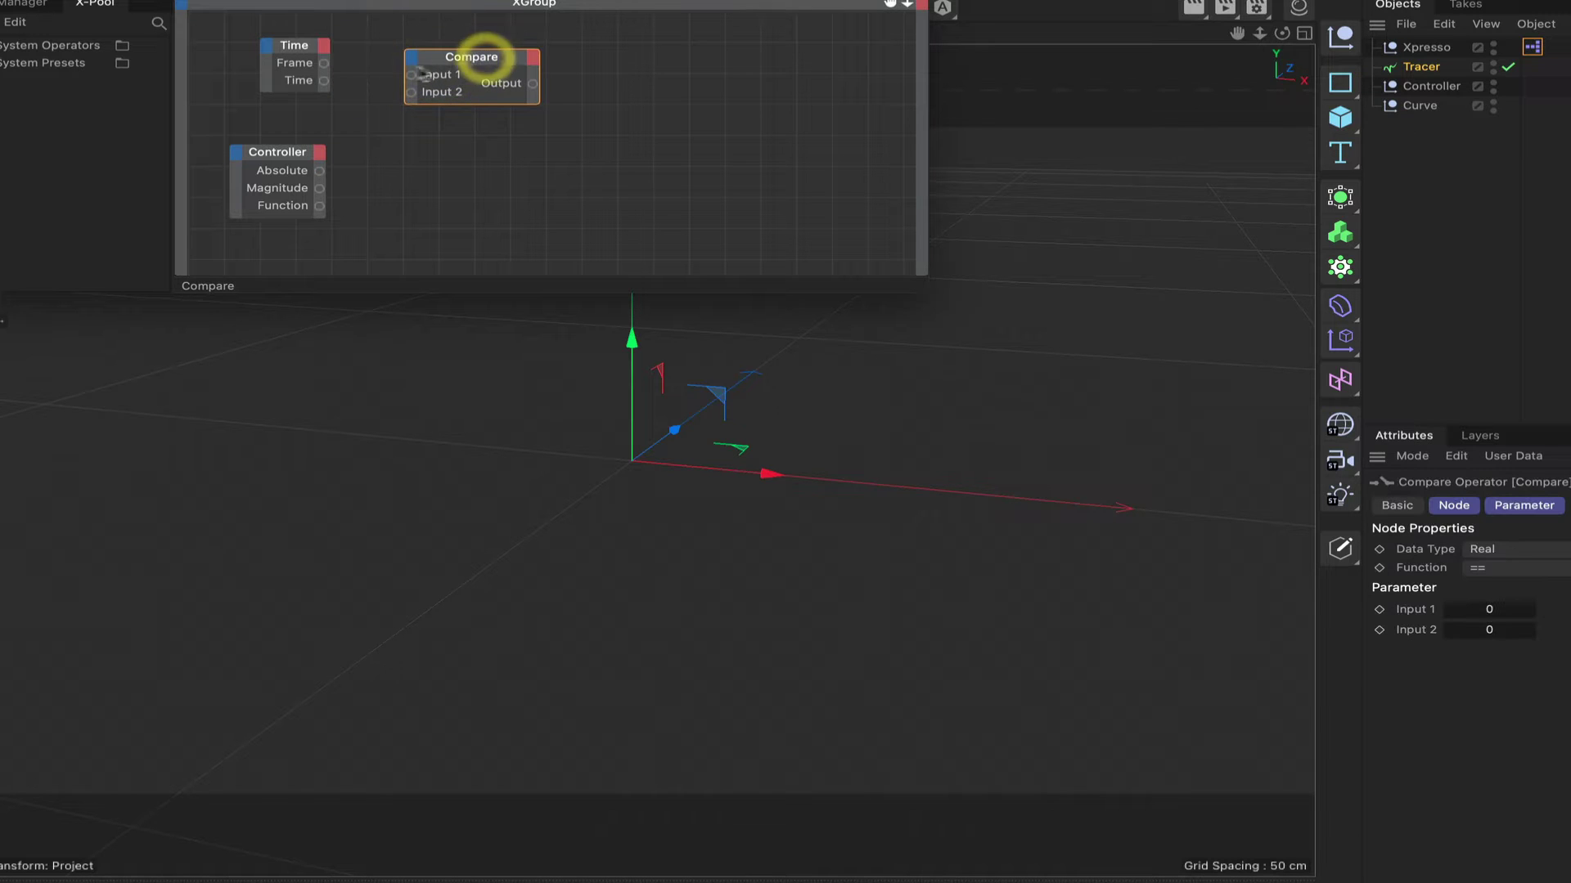
# Connect the Time node's Frame output to Compare's Input 1 and set Compare's Input 2 to -1
pyautogui.moveTo(324, 63); pyautogui.dragTo(494, 52)
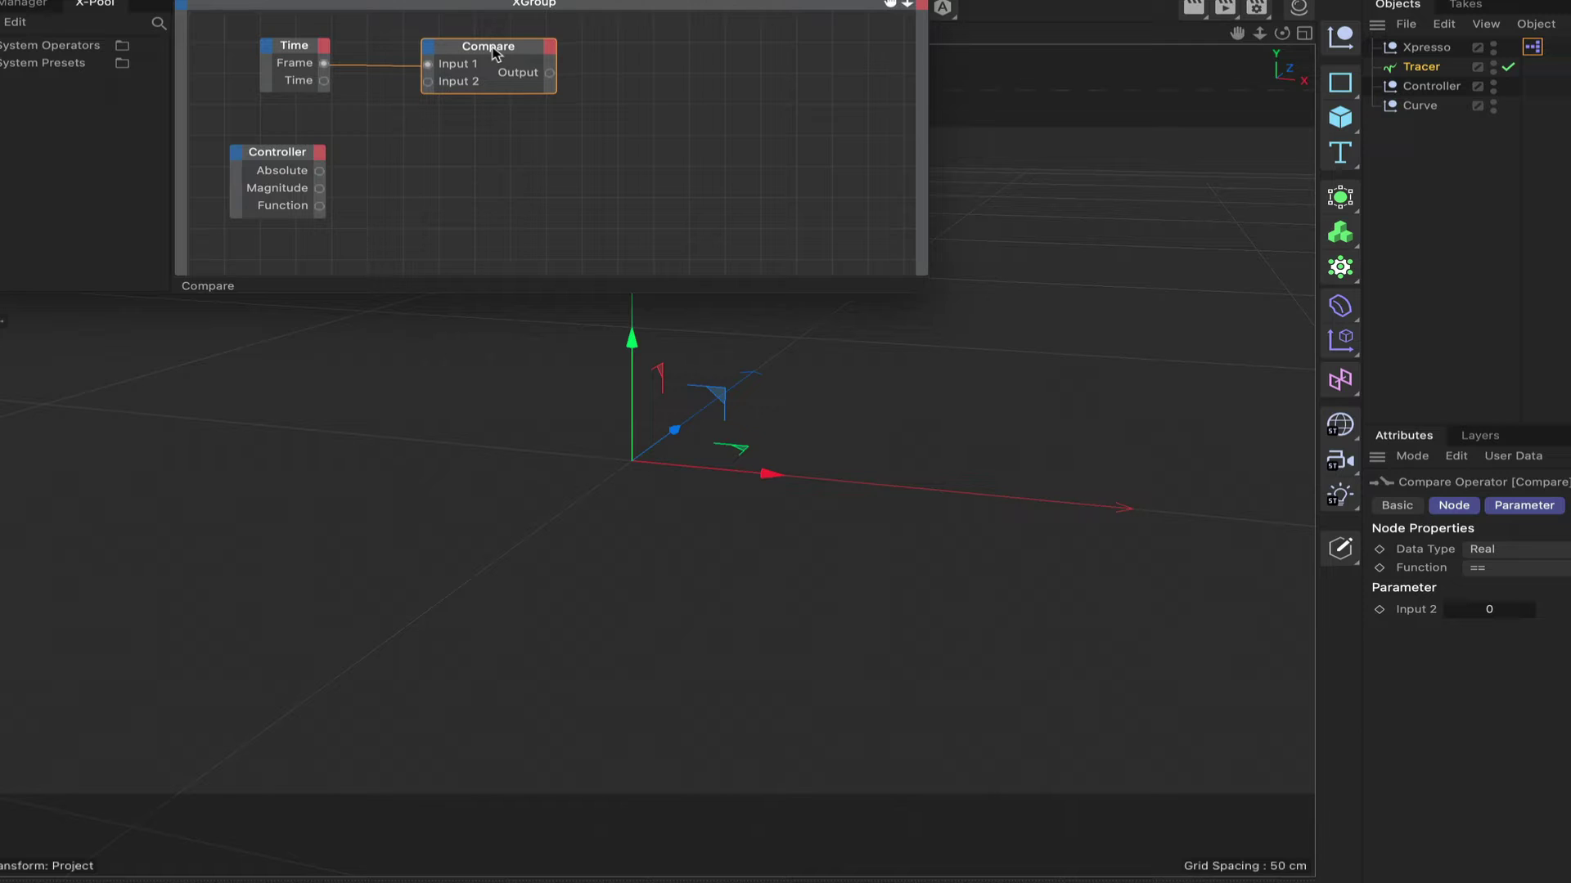
pyautogui.click(493, 53)
pyautogui.click(1497, 607)
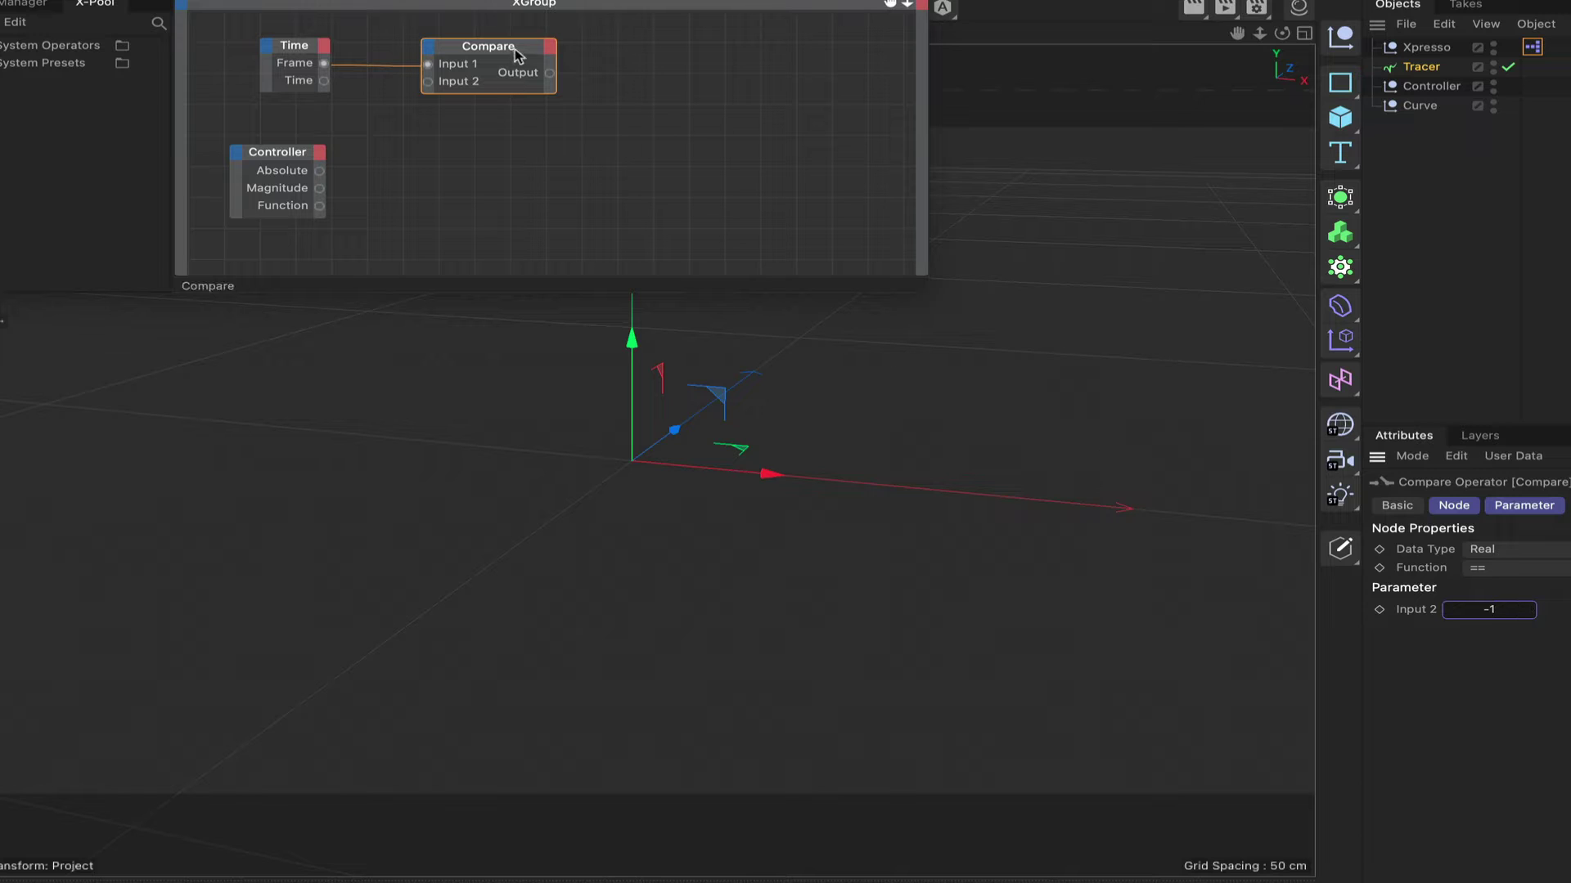
pyautogui.moveTo(516, 56); pyautogui.dragTo(495, 55)
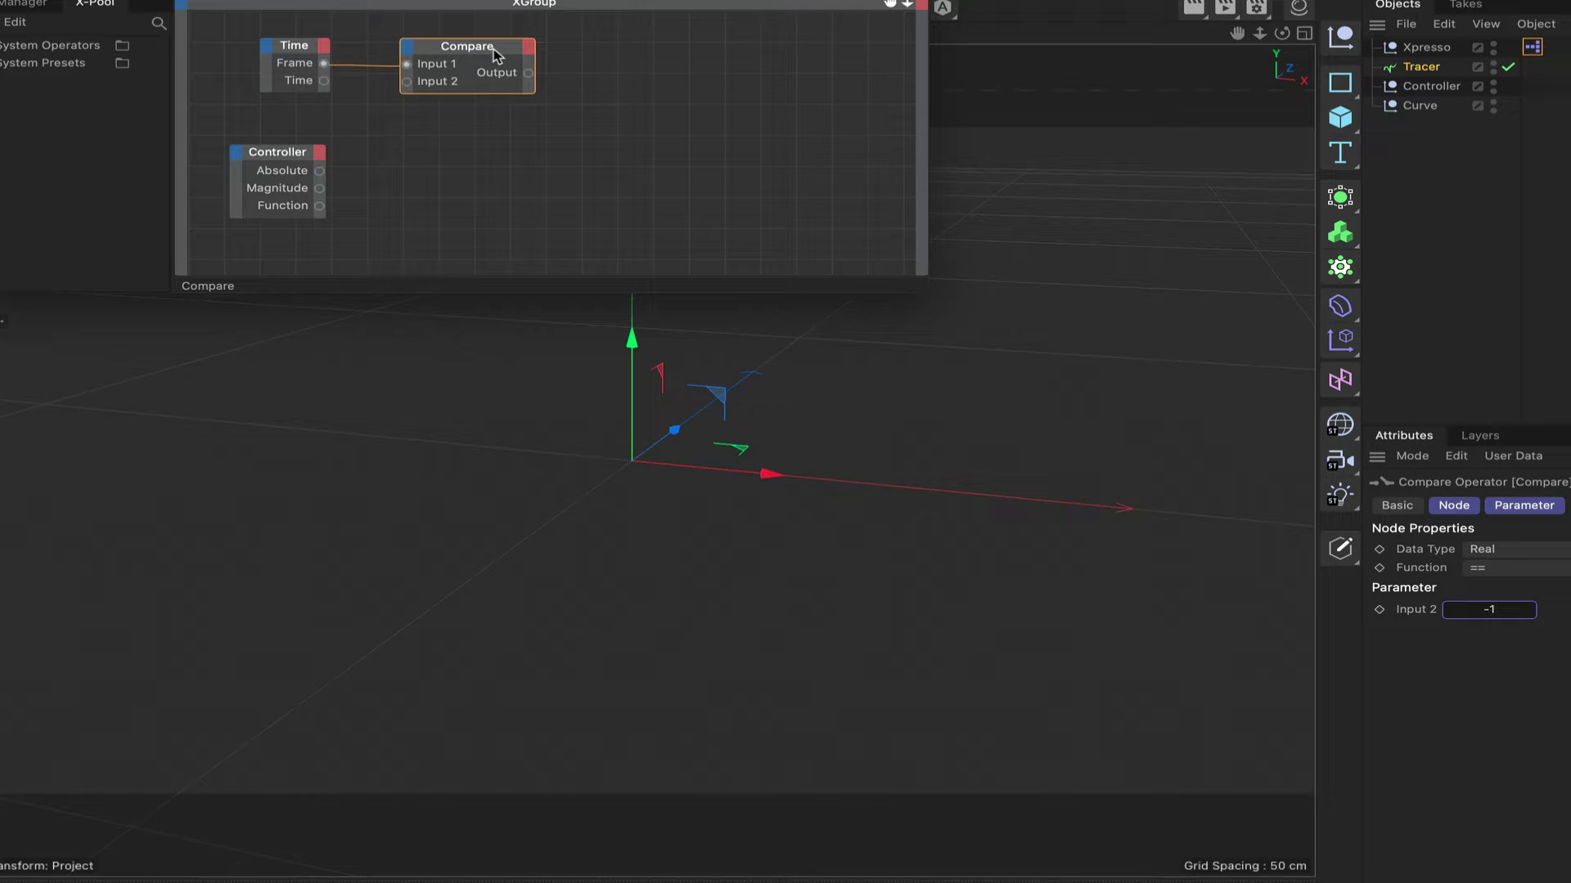
pyautogui.click(493, 54)
# Add a NOT node after the Compare node and feed Compare's Output into its Input
pyautogui.rightClick(592, 92)
pyautogui.moveTo(664, 129)
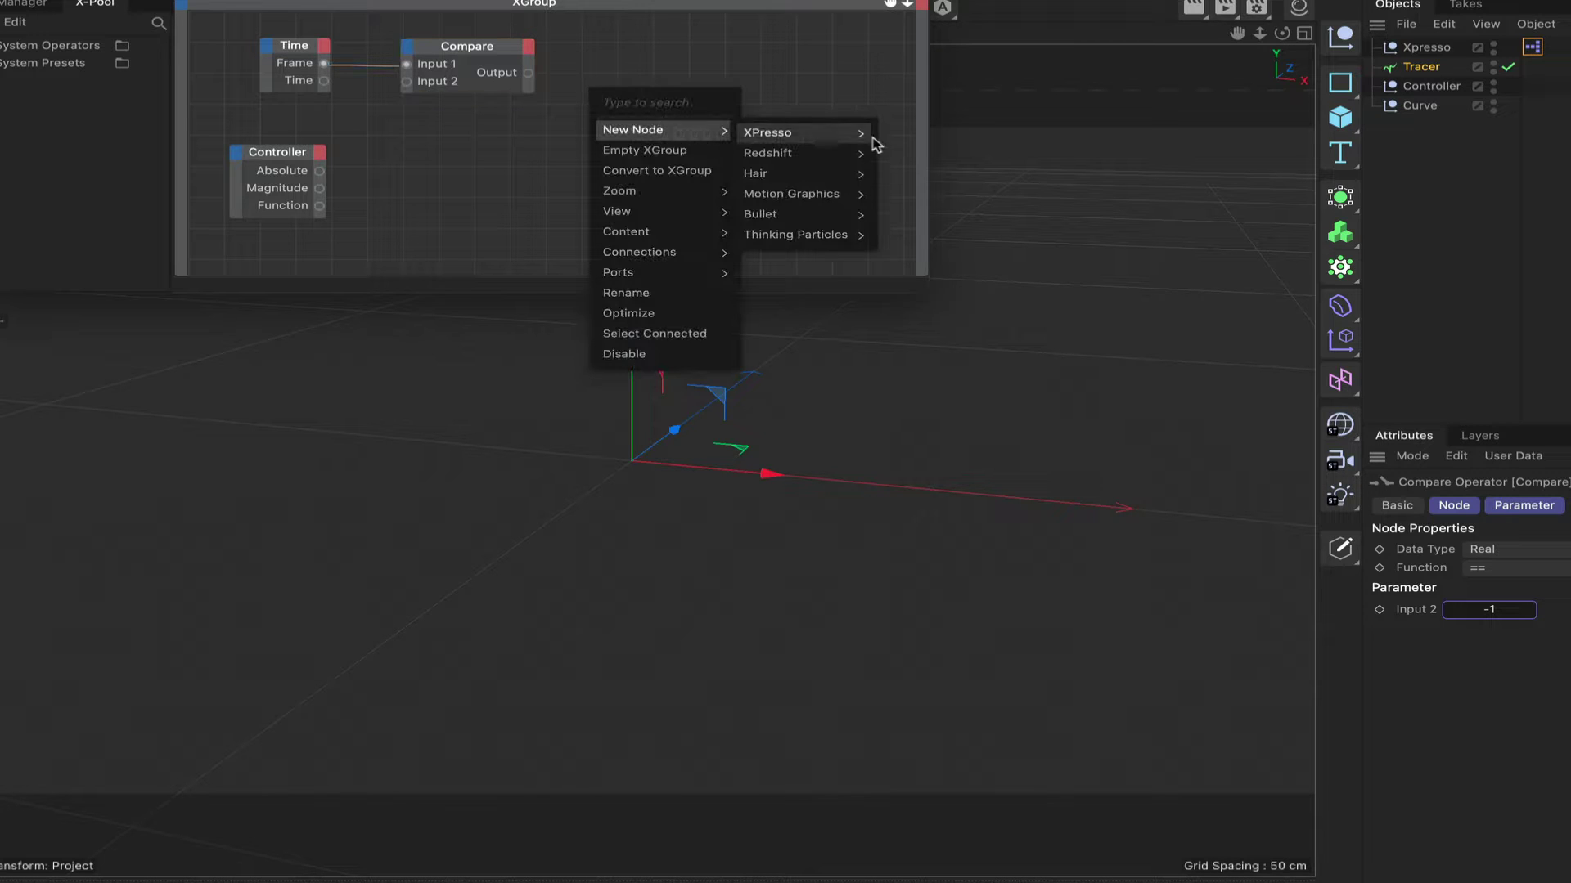
pyautogui.moveTo(853, 139)
pyautogui.moveTo(897, 175)
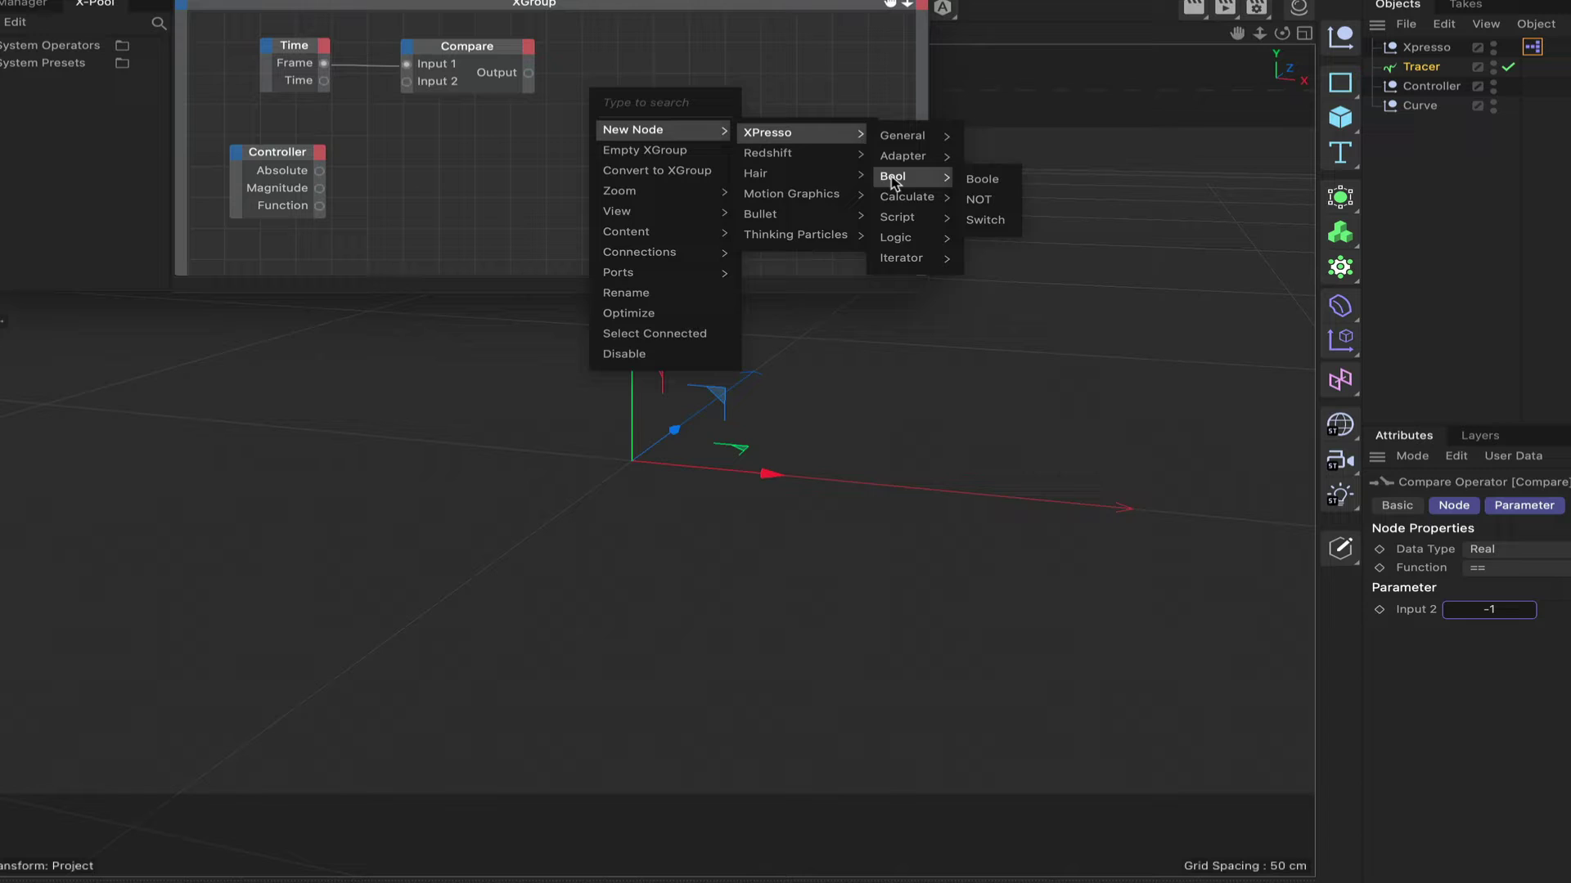
pyautogui.click(984, 197)
pyautogui.moveTo(588, 76); pyautogui.dragTo(631, 61)
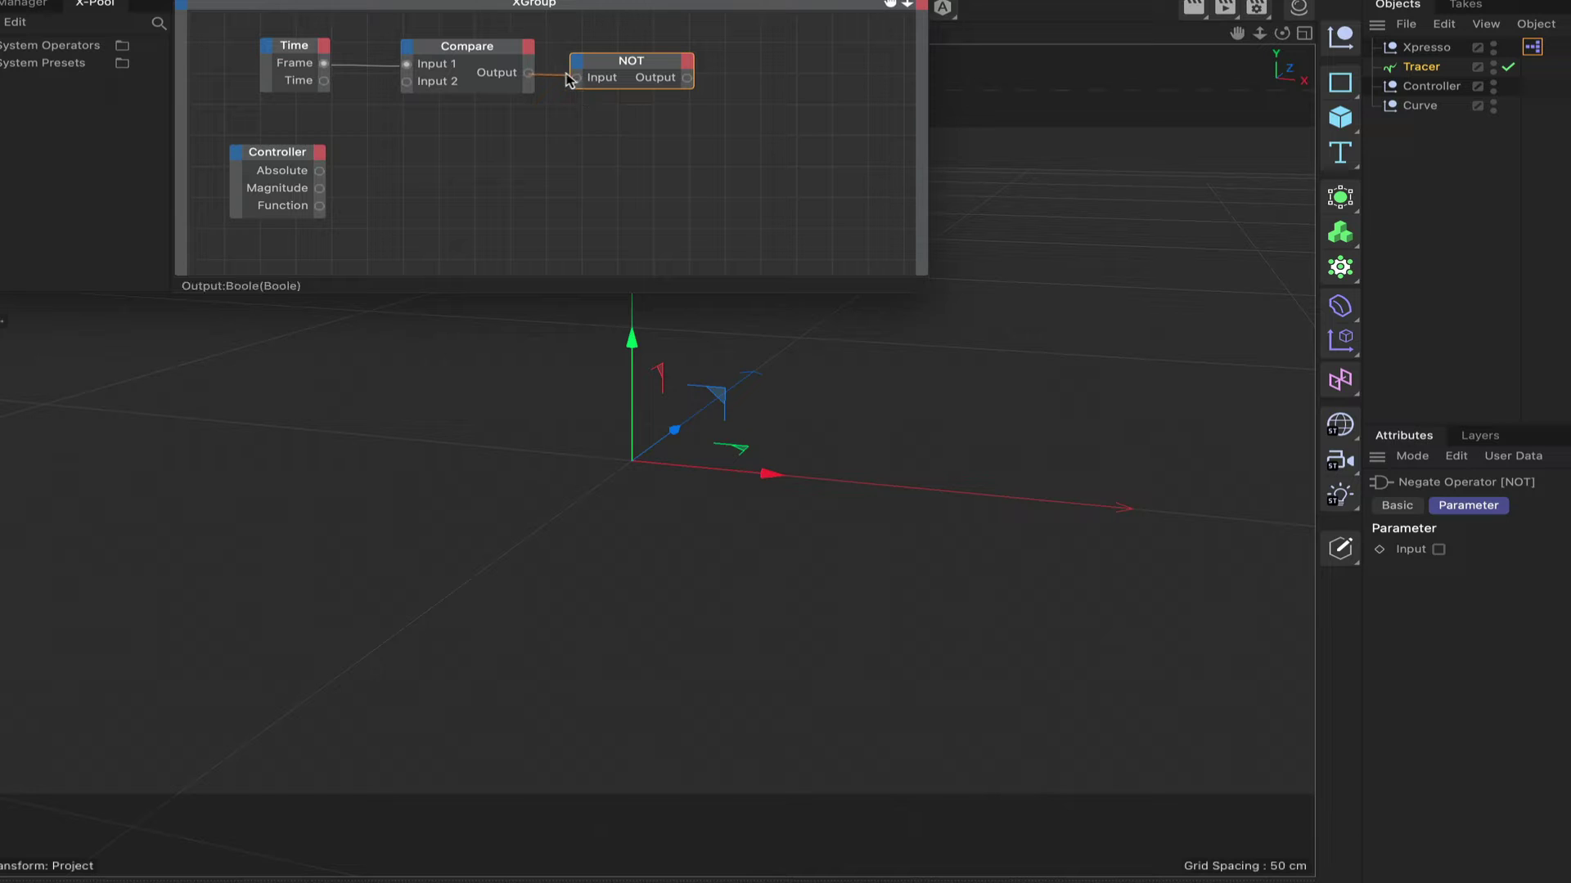
pyautogui.moveTo(571, 79); pyautogui.dragTo(644, 65)
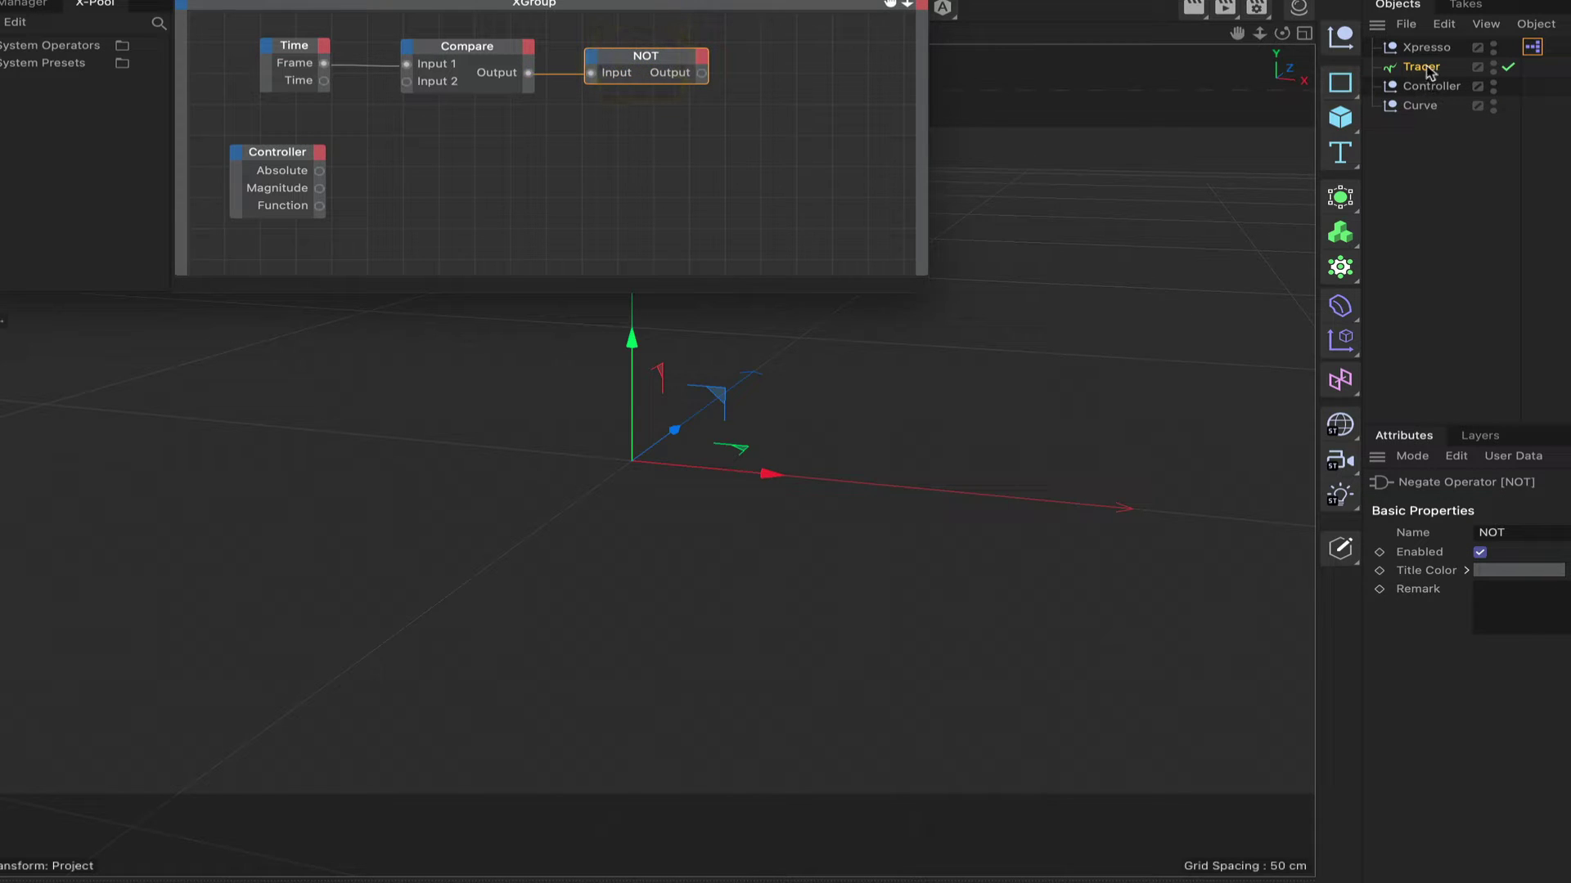
# Place the Tracer in the graph with a Trace Active input port and connect the NOT node's Output to it
pyautogui.moveTo(803, 76); pyautogui.dragTo(800, 65)
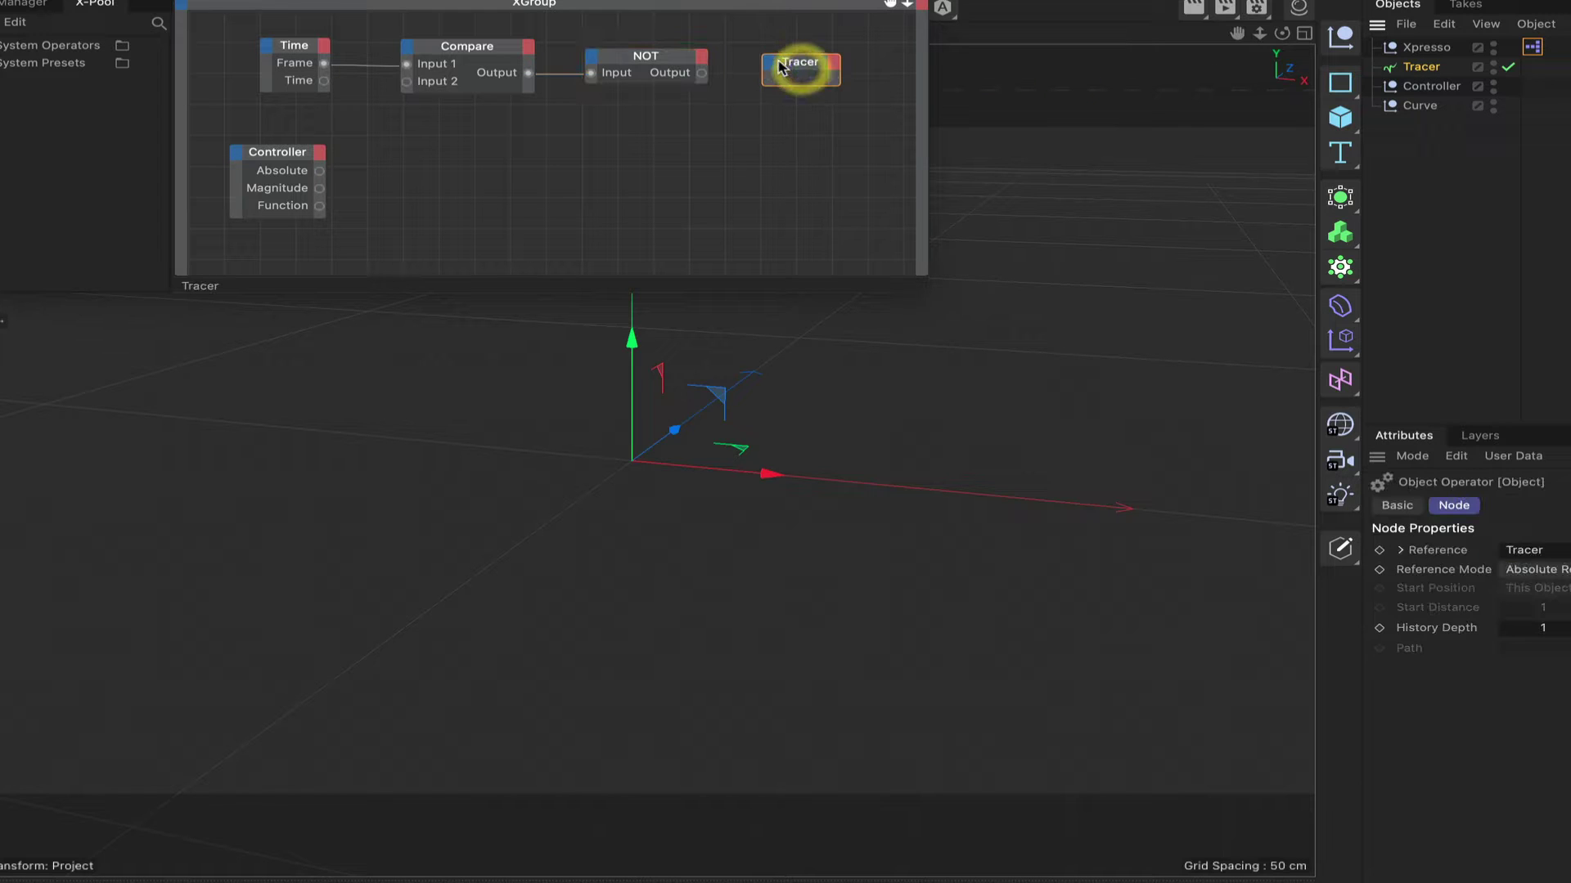
pyautogui.click(767, 60)
pyautogui.moveTo(784, 123)
pyautogui.moveTo(806, 233)
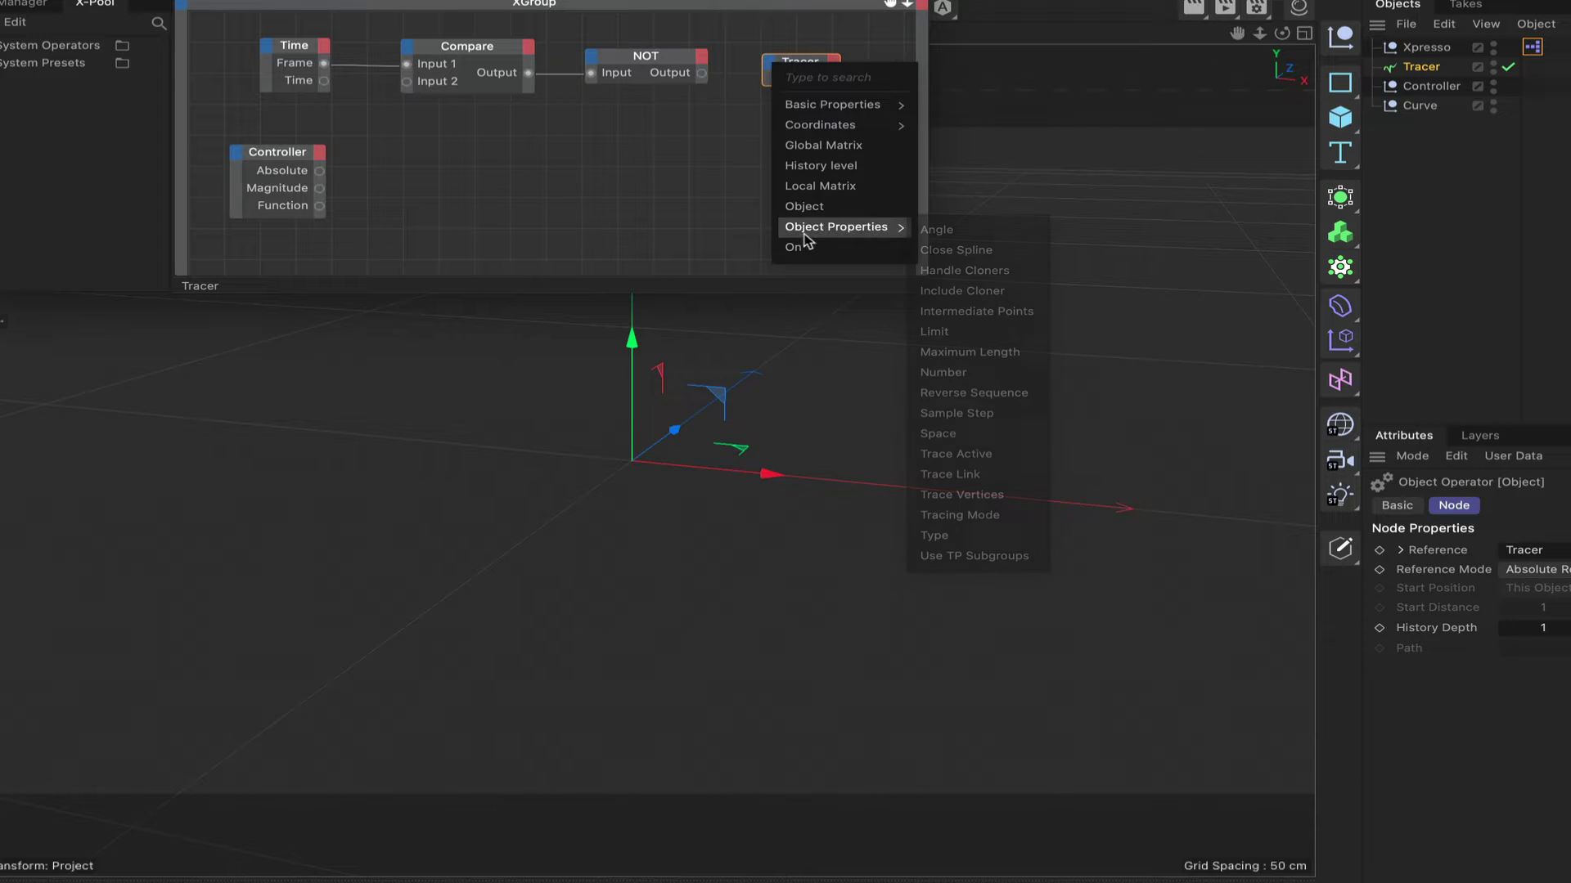
pyautogui.click(974, 455)
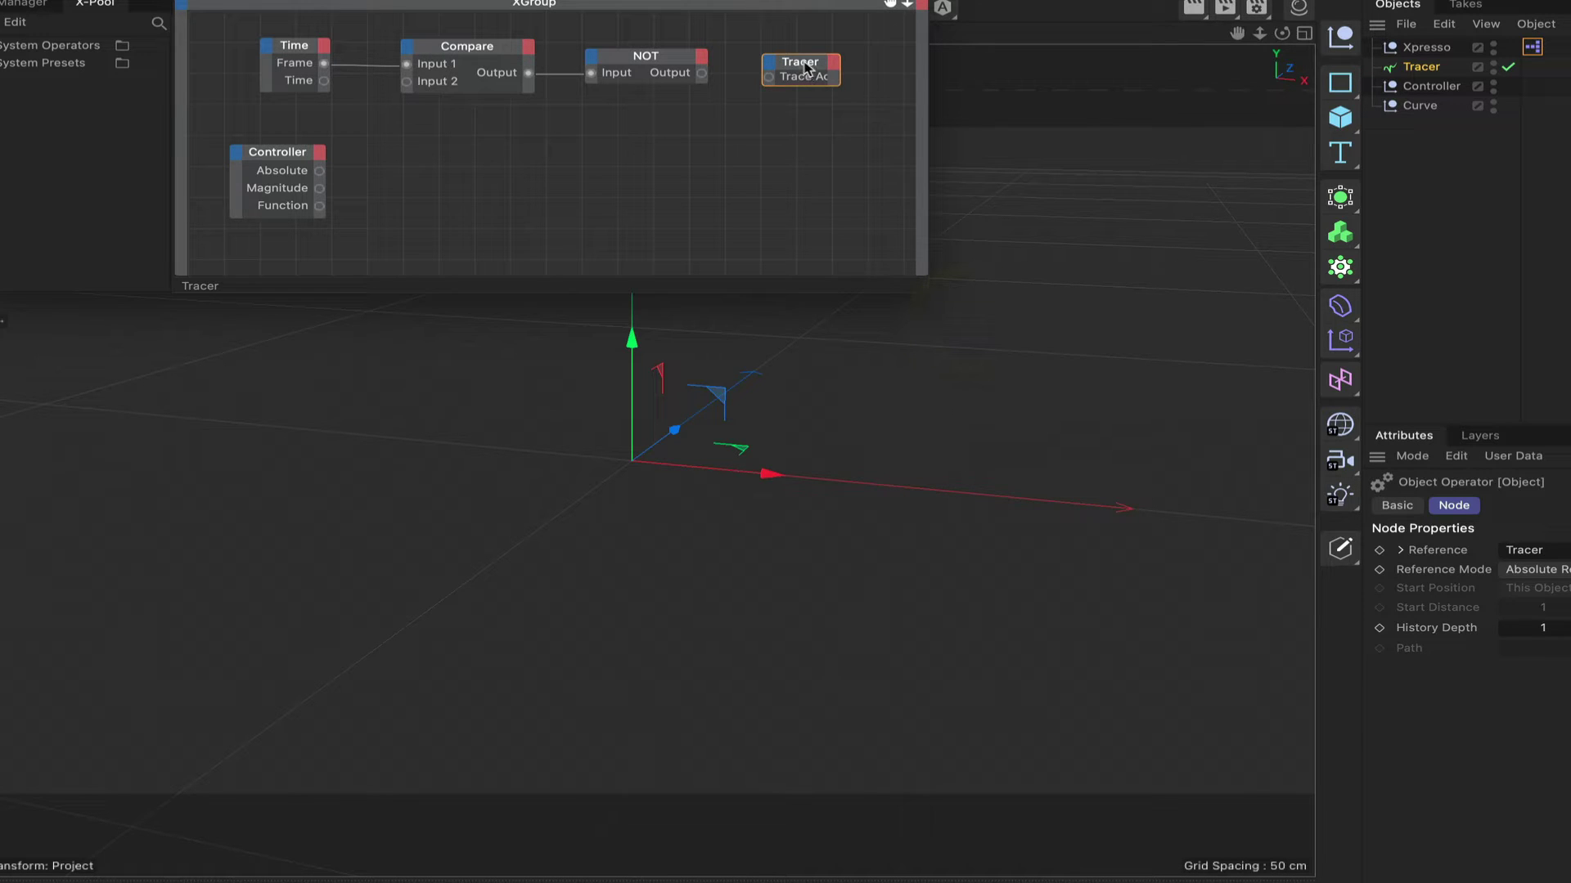
pyautogui.click(804, 65)
pyautogui.moveTo(701, 72)
pyautogui.mouseDown()
pyautogui.moveTo(742, 87)
pyautogui.moveTo(824, 60)
pyautogui.mouseUp()
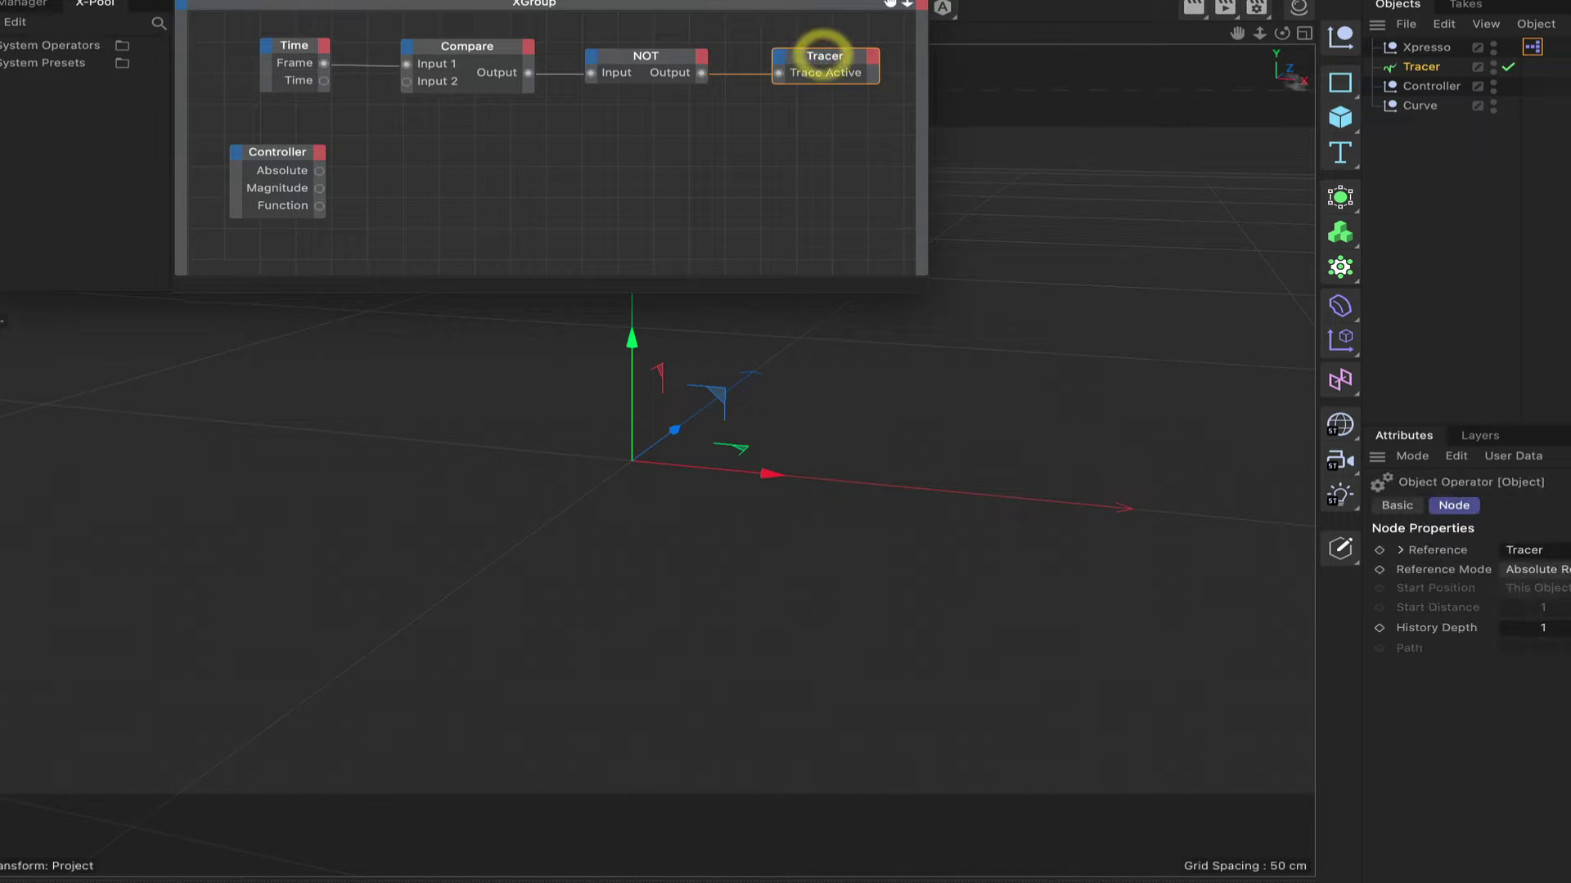
# Check the Tracer's Trace Active state by stepping from frame -1 to frame 0, and return to the start frame
pyautogui.click(1423, 69)
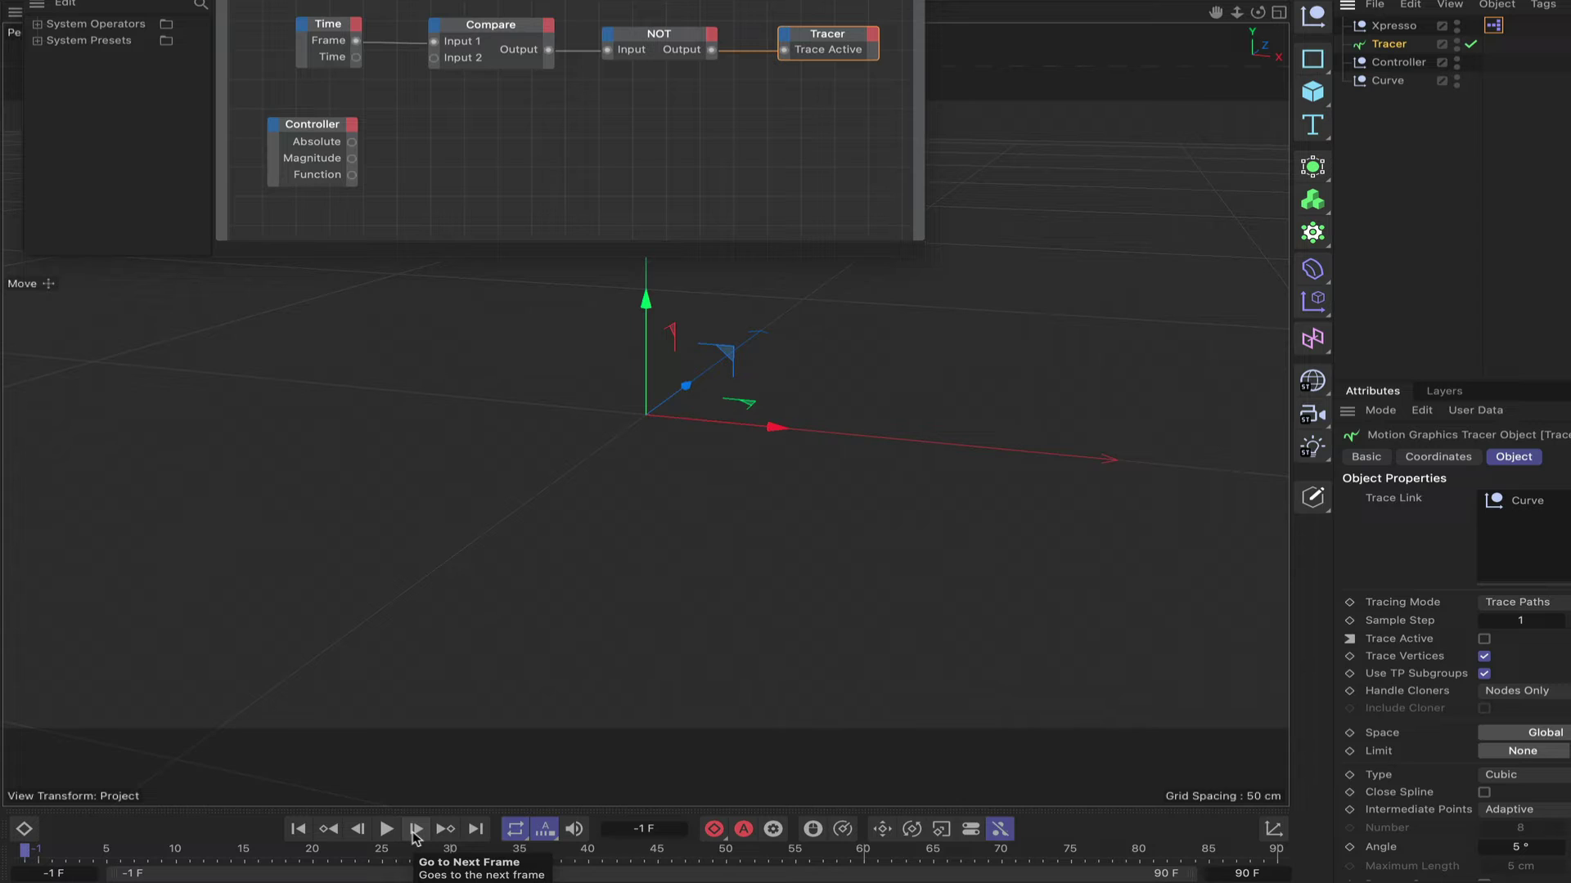
pyautogui.click(414, 830)
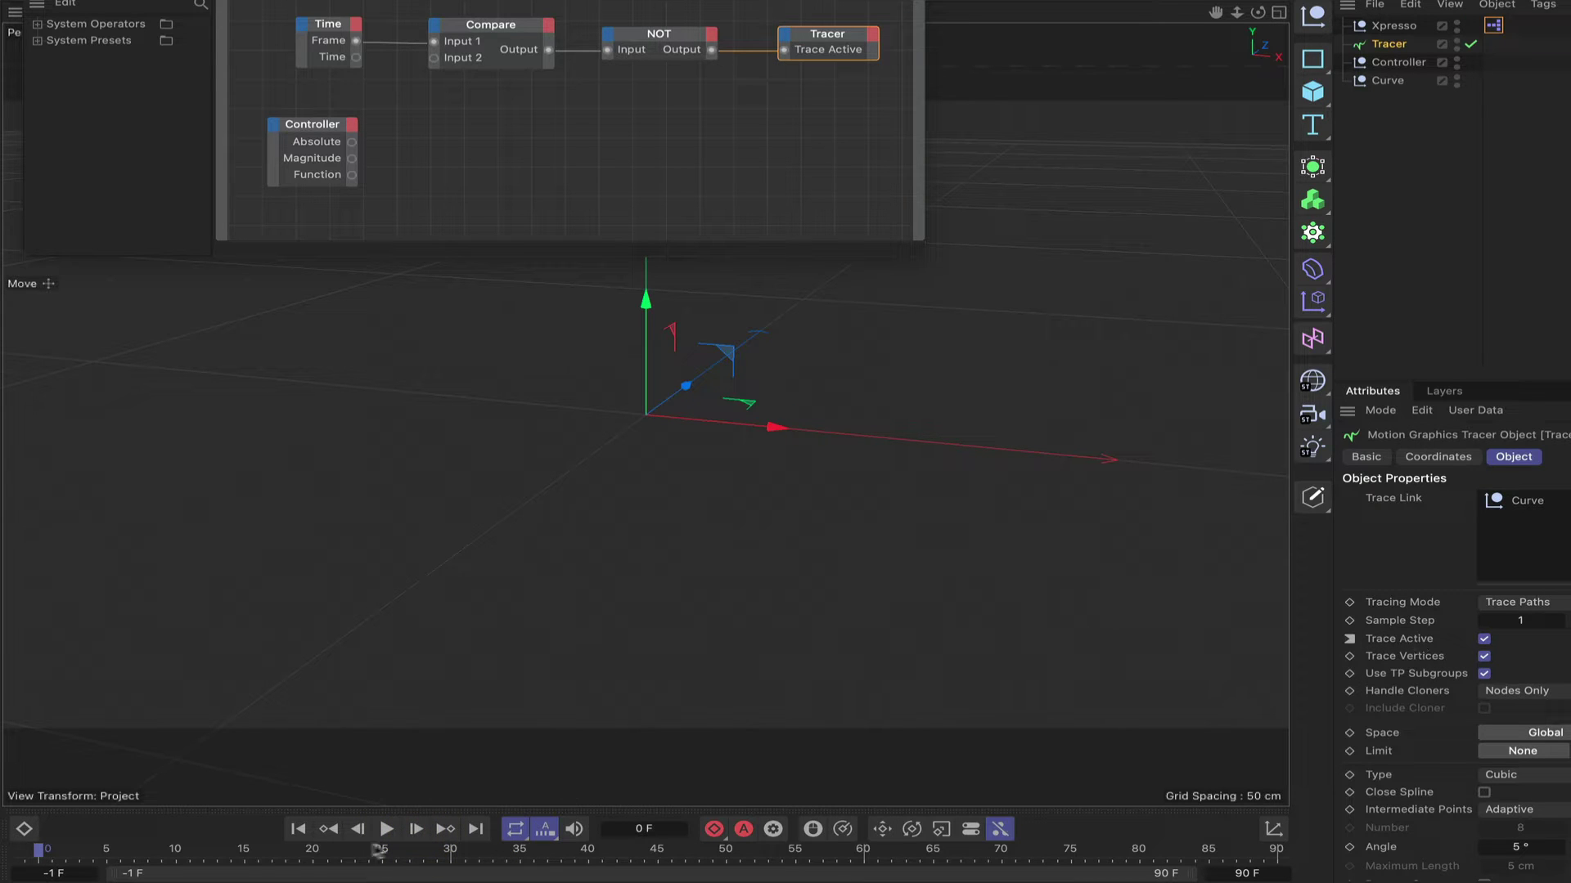
pyautogui.click(297, 829)
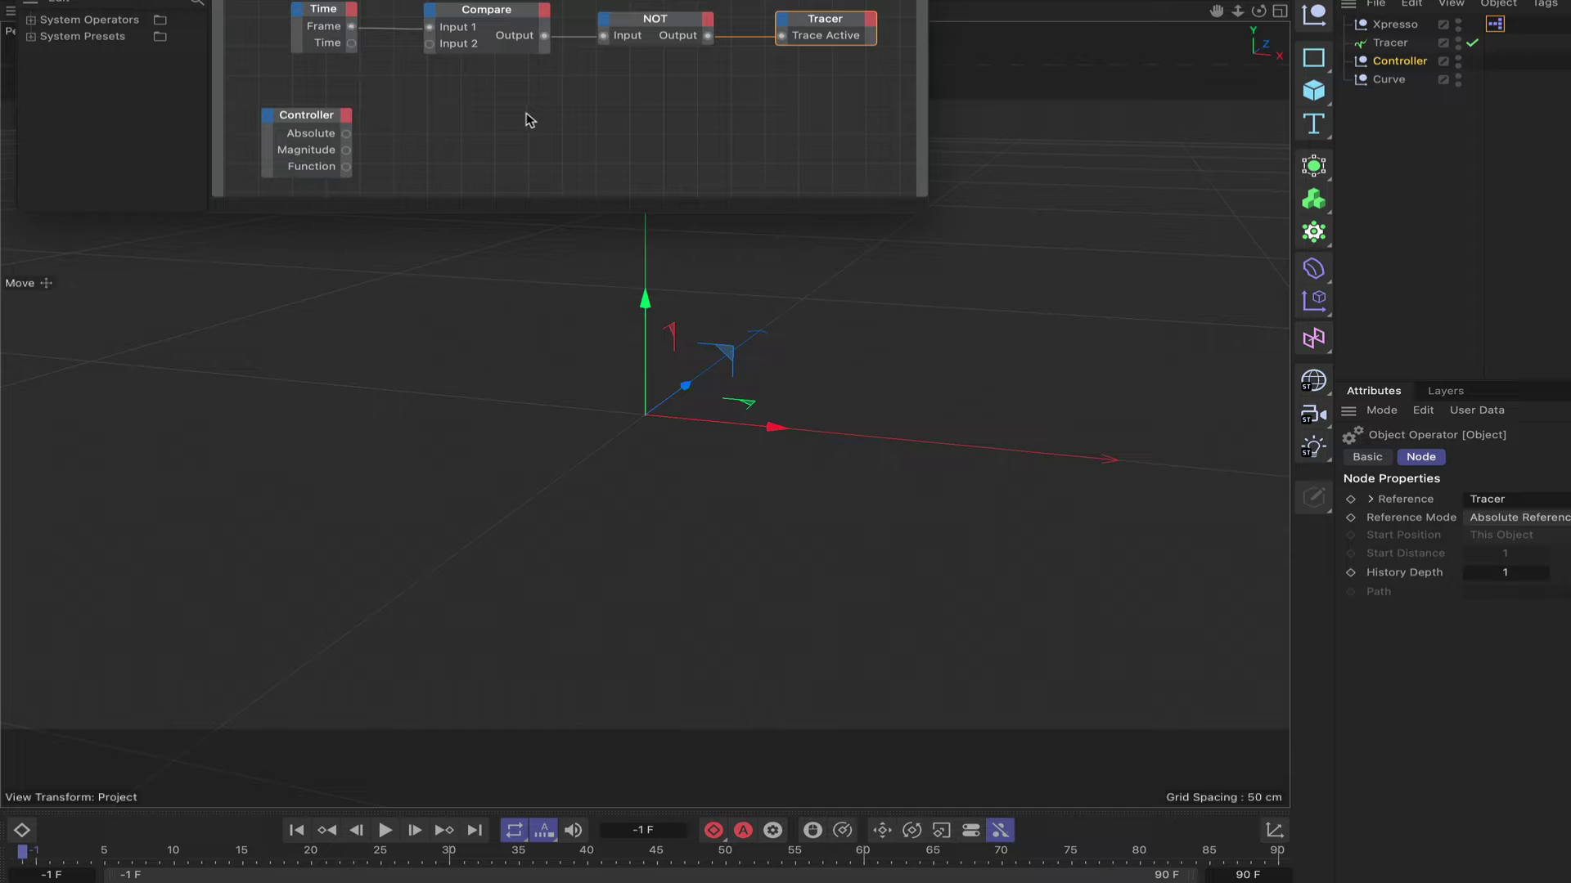
# Add a Formula calculation node to the graph next to the Controller node
pyautogui.rightClick(468, 107)
pyautogui.moveTo(536, 147)
pyautogui.moveTo(671, 151)
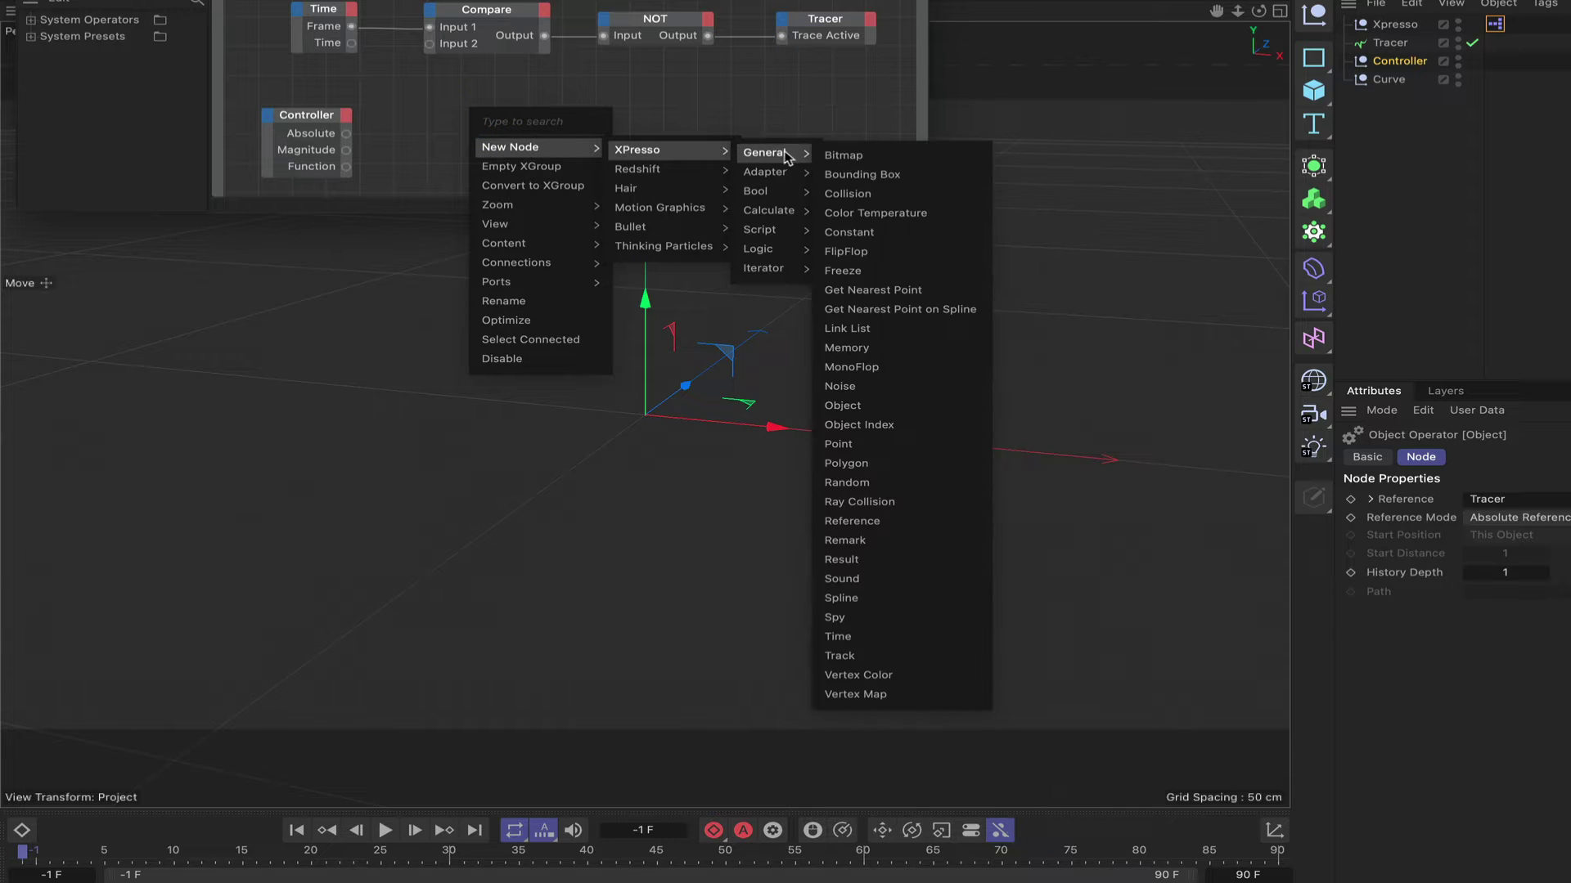
pyautogui.moveTo(782, 216)
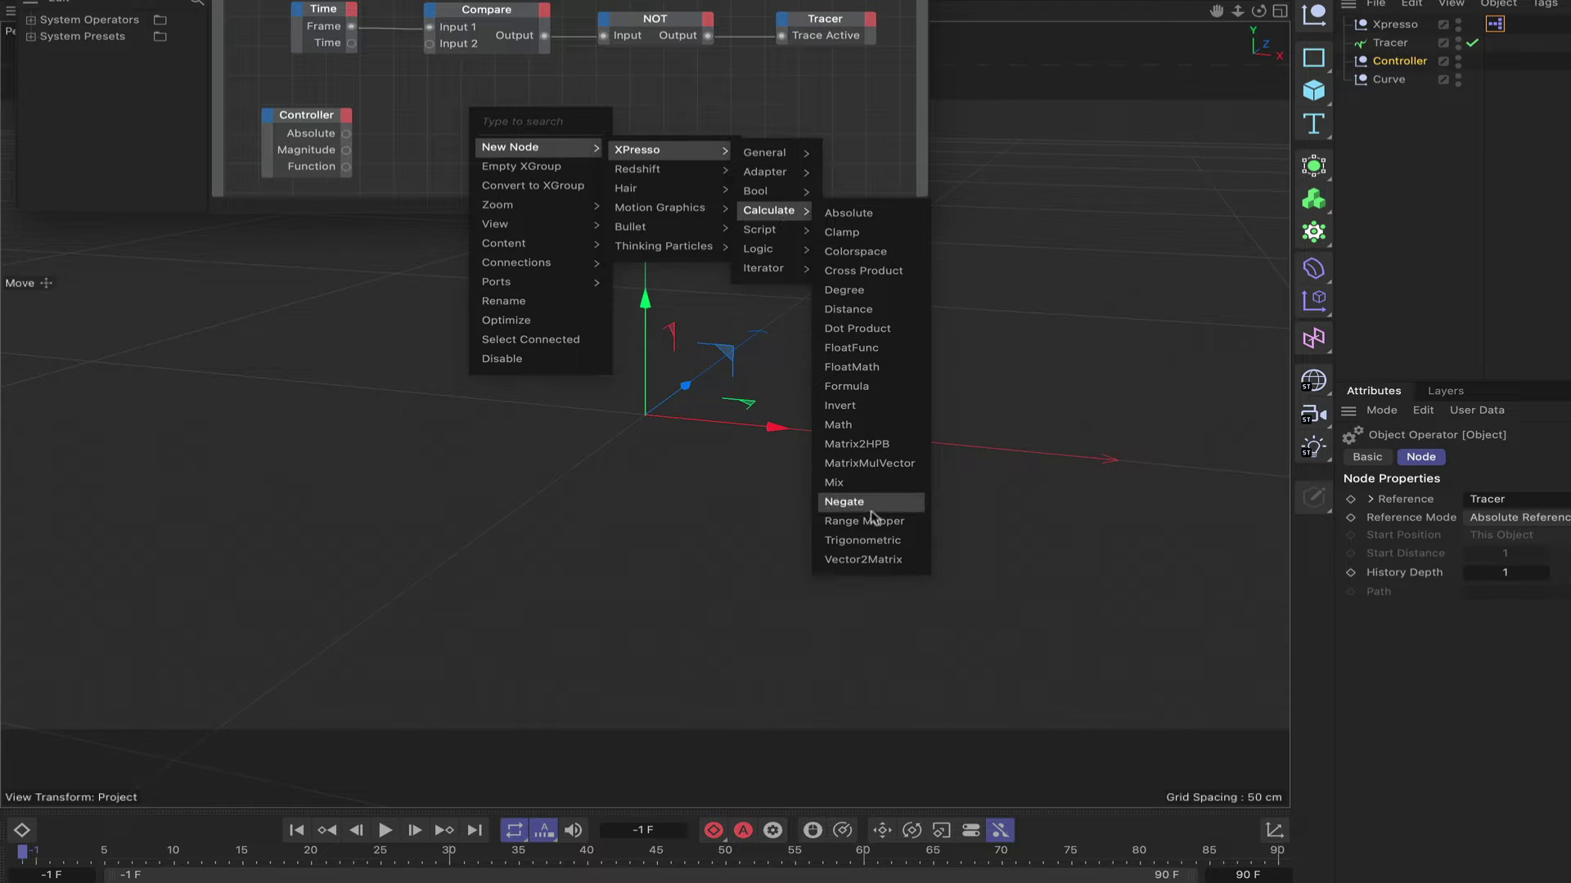
pyautogui.moveTo(805, 255)
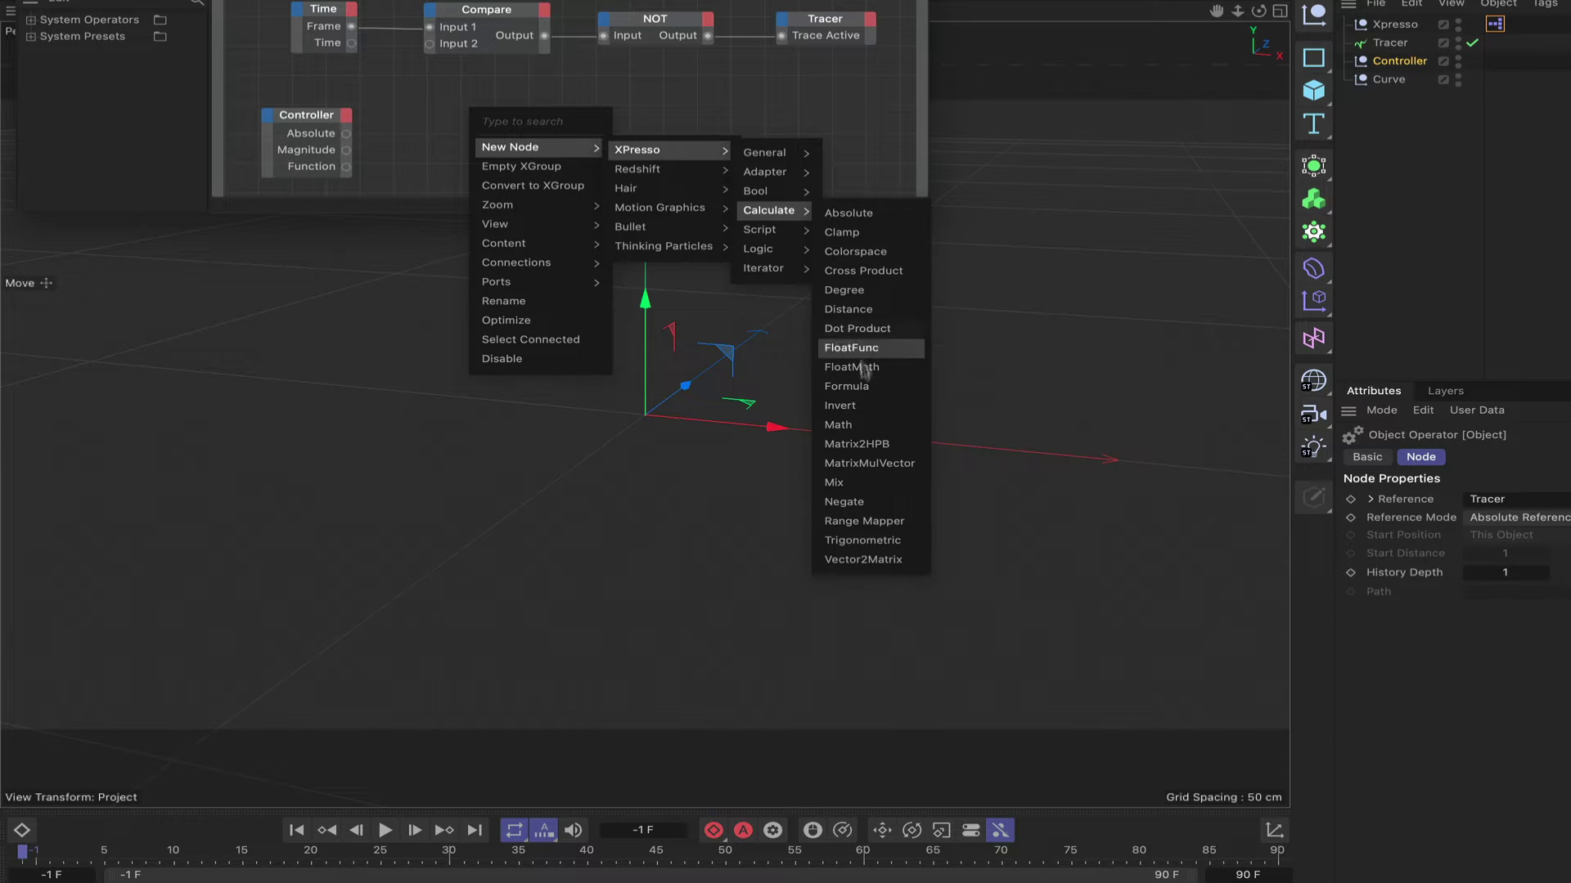
pyautogui.click(861, 391)
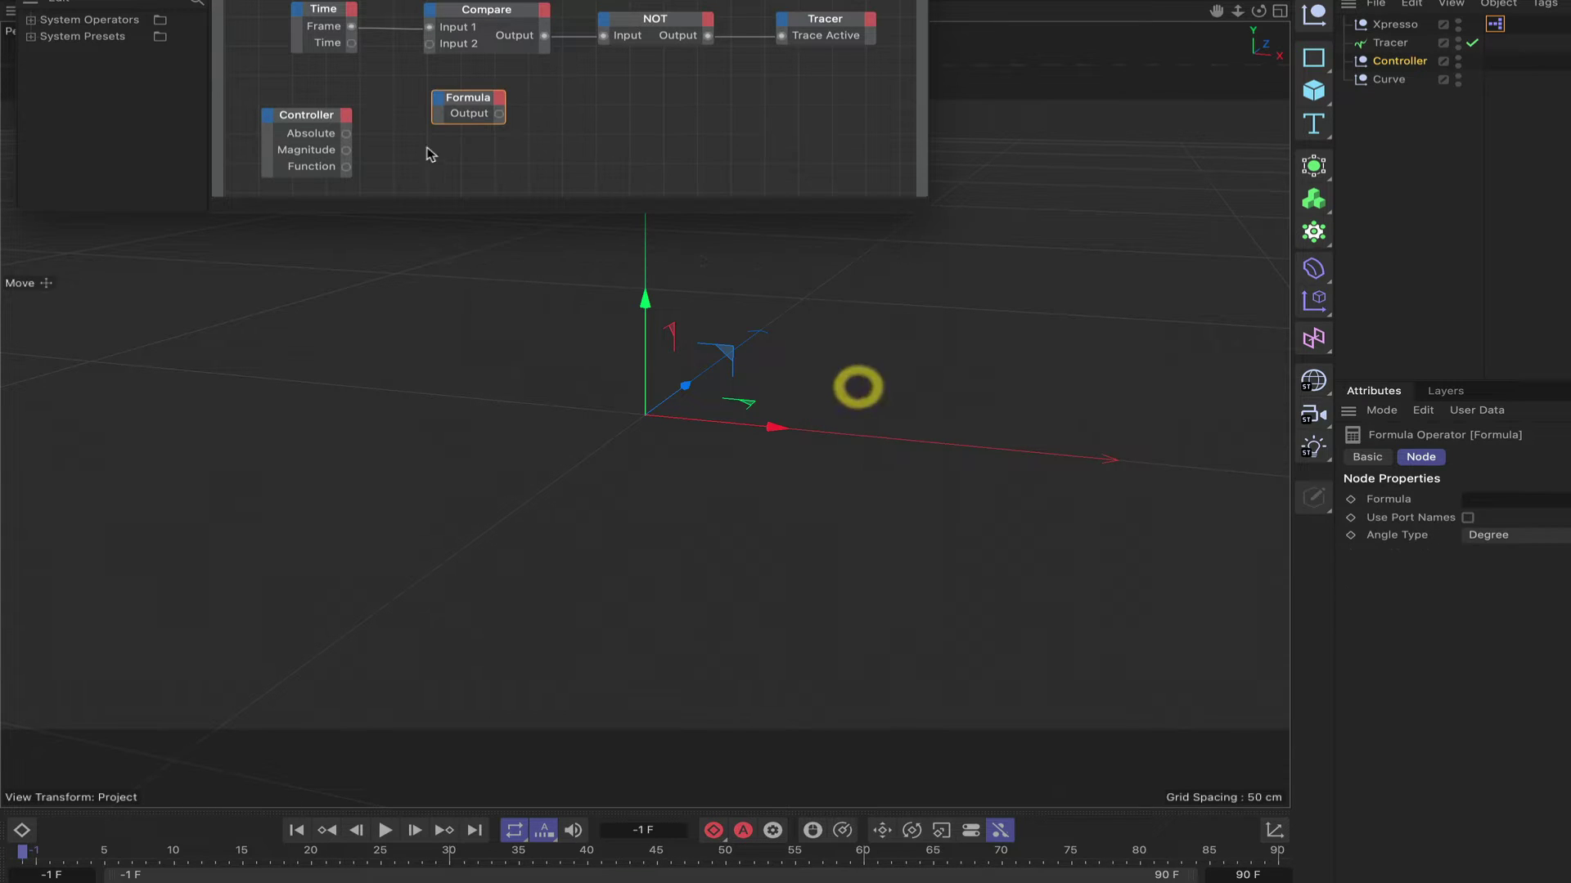
# Add a Value1 input port to the Formula node and connect the Controller's Magnitude output to it
pyautogui.click(468, 113)
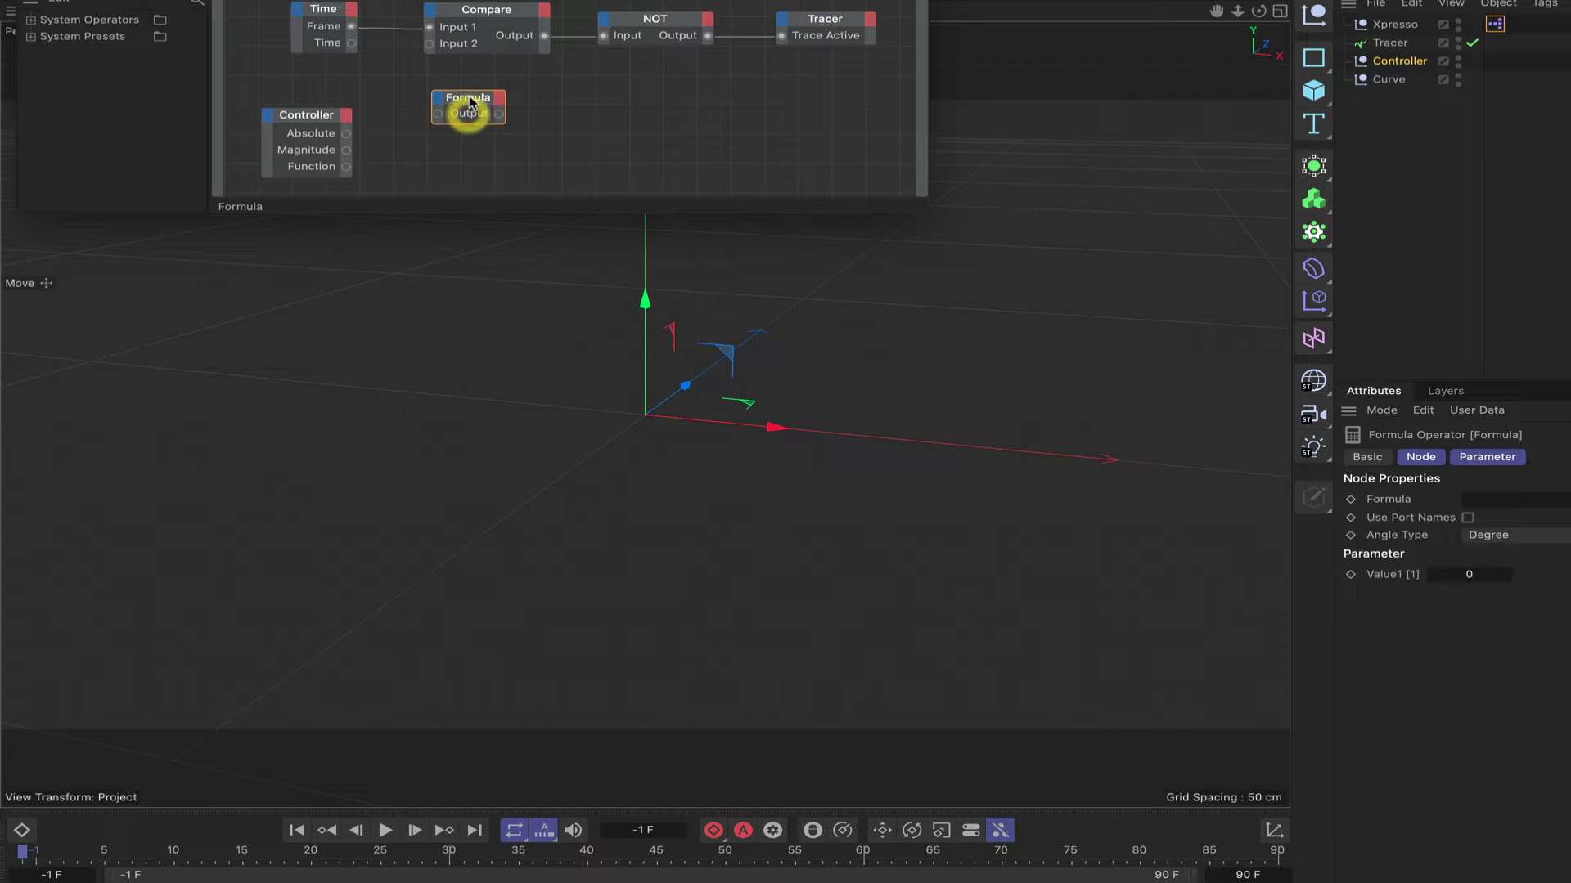
pyautogui.doubleClick(469, 97)
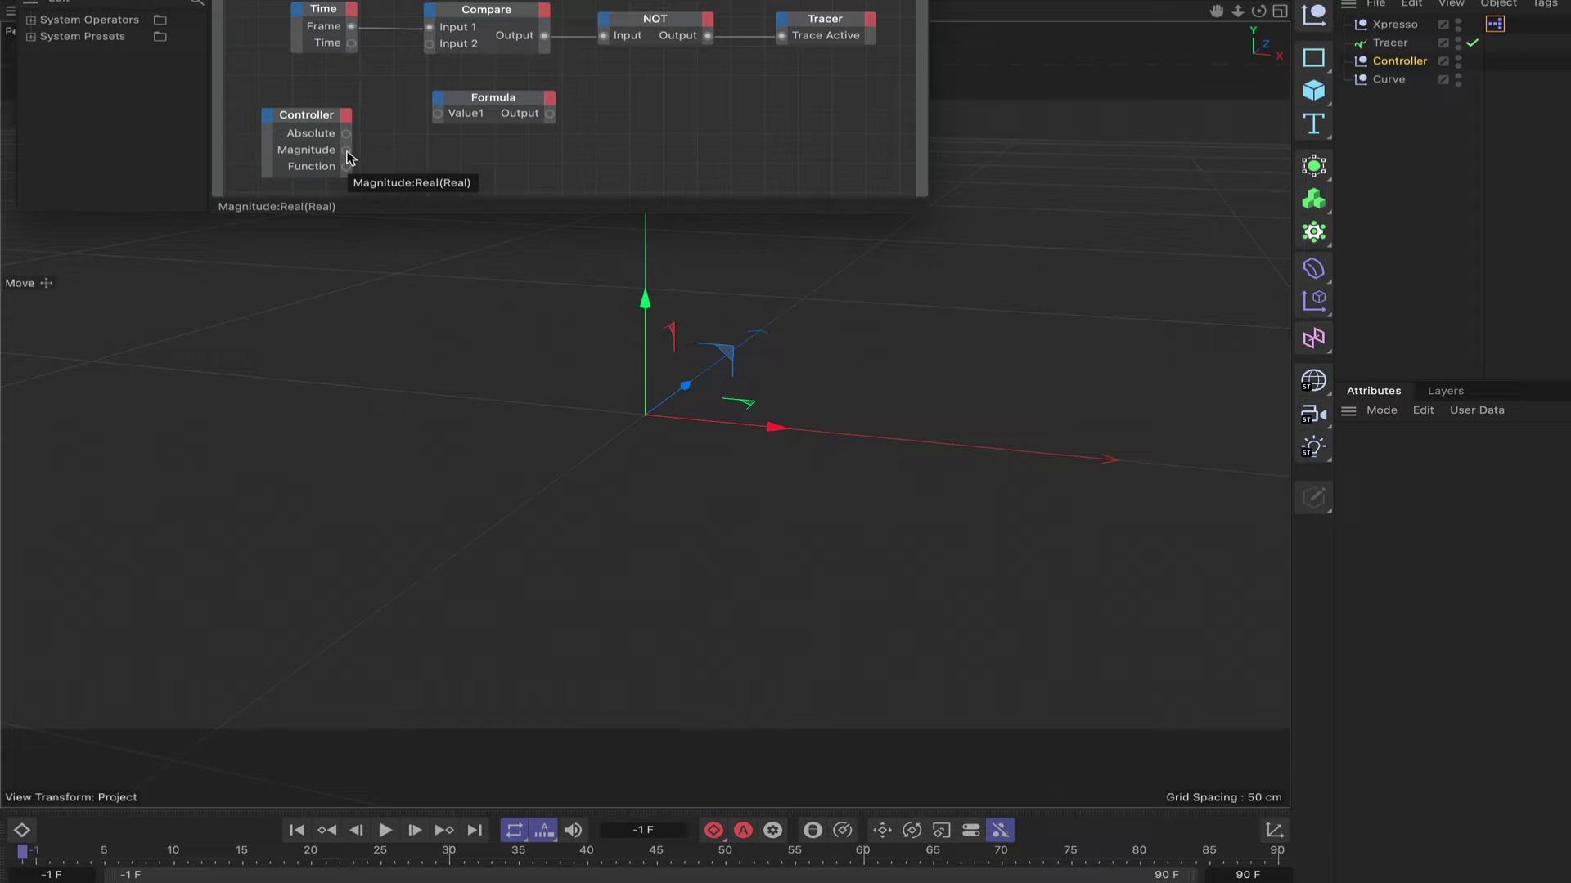
pyautogui.moveTo(347, 156); pyautogui.dragTo(472, 96)
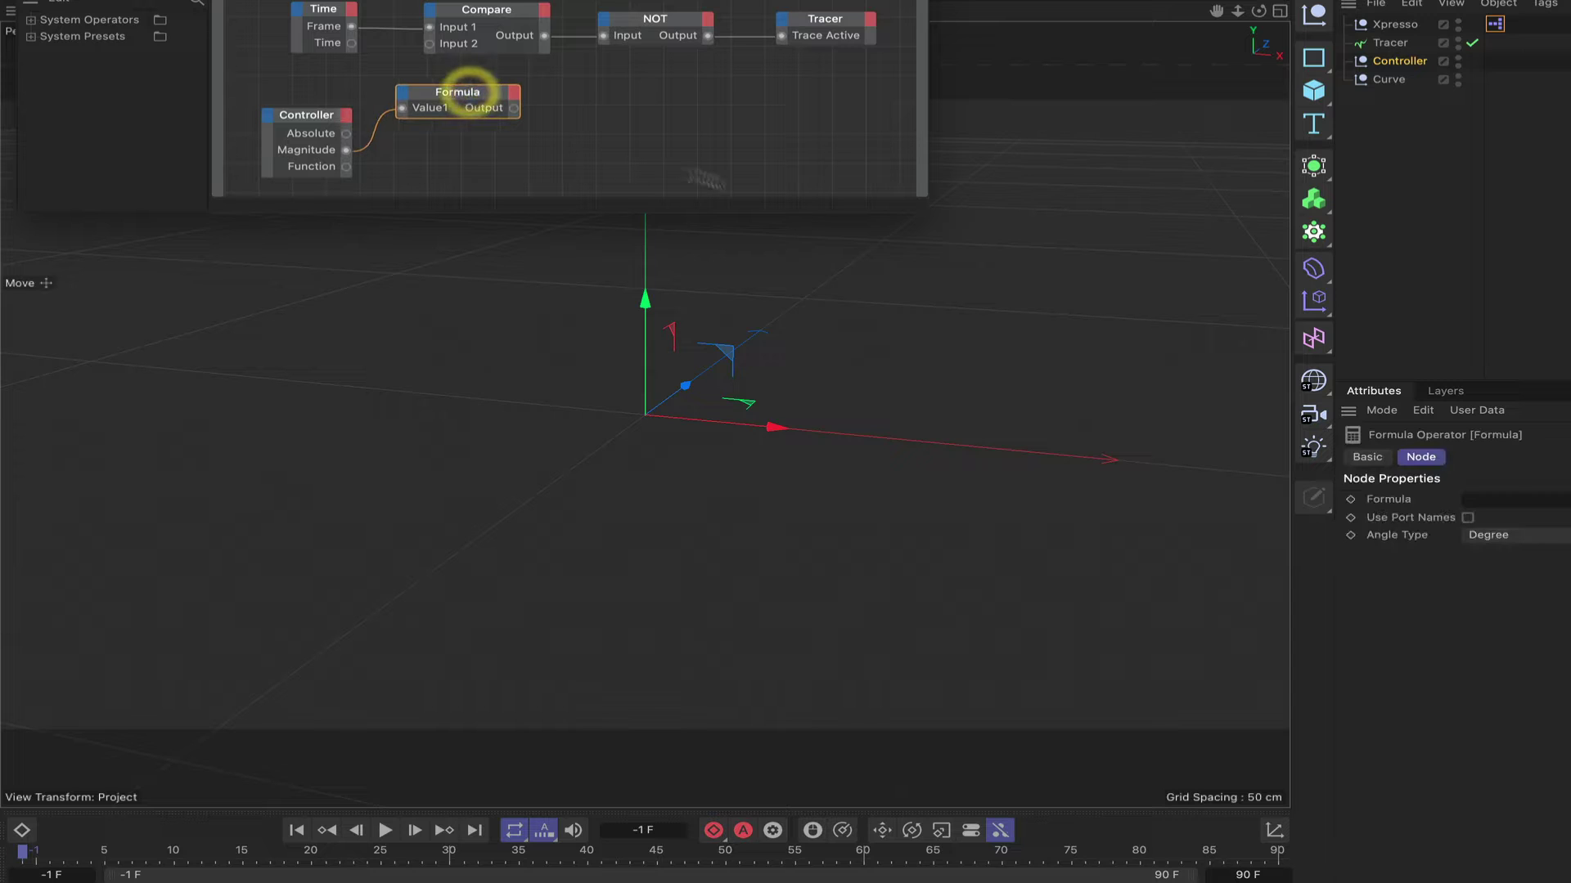
# Turn on Use Port Names for the Formula node and set its formula to Value1/100*28.93
pyautogui.click(1475, 500)
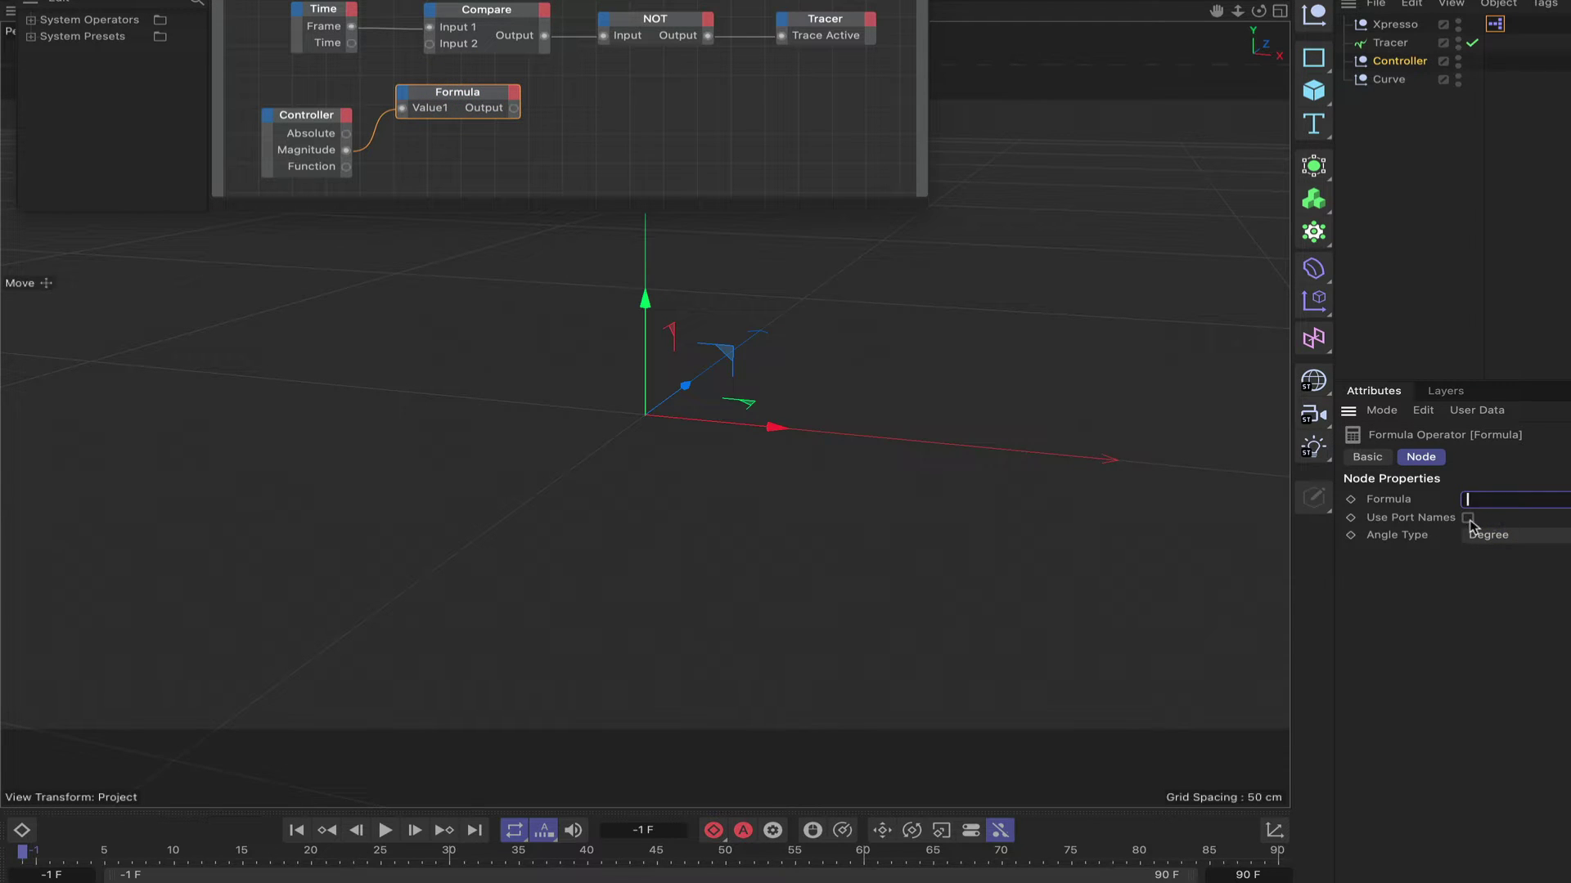
pyautogui.click(1468, 518)
pyautogui.click(1480, 499)
pyautogui.press('Return')
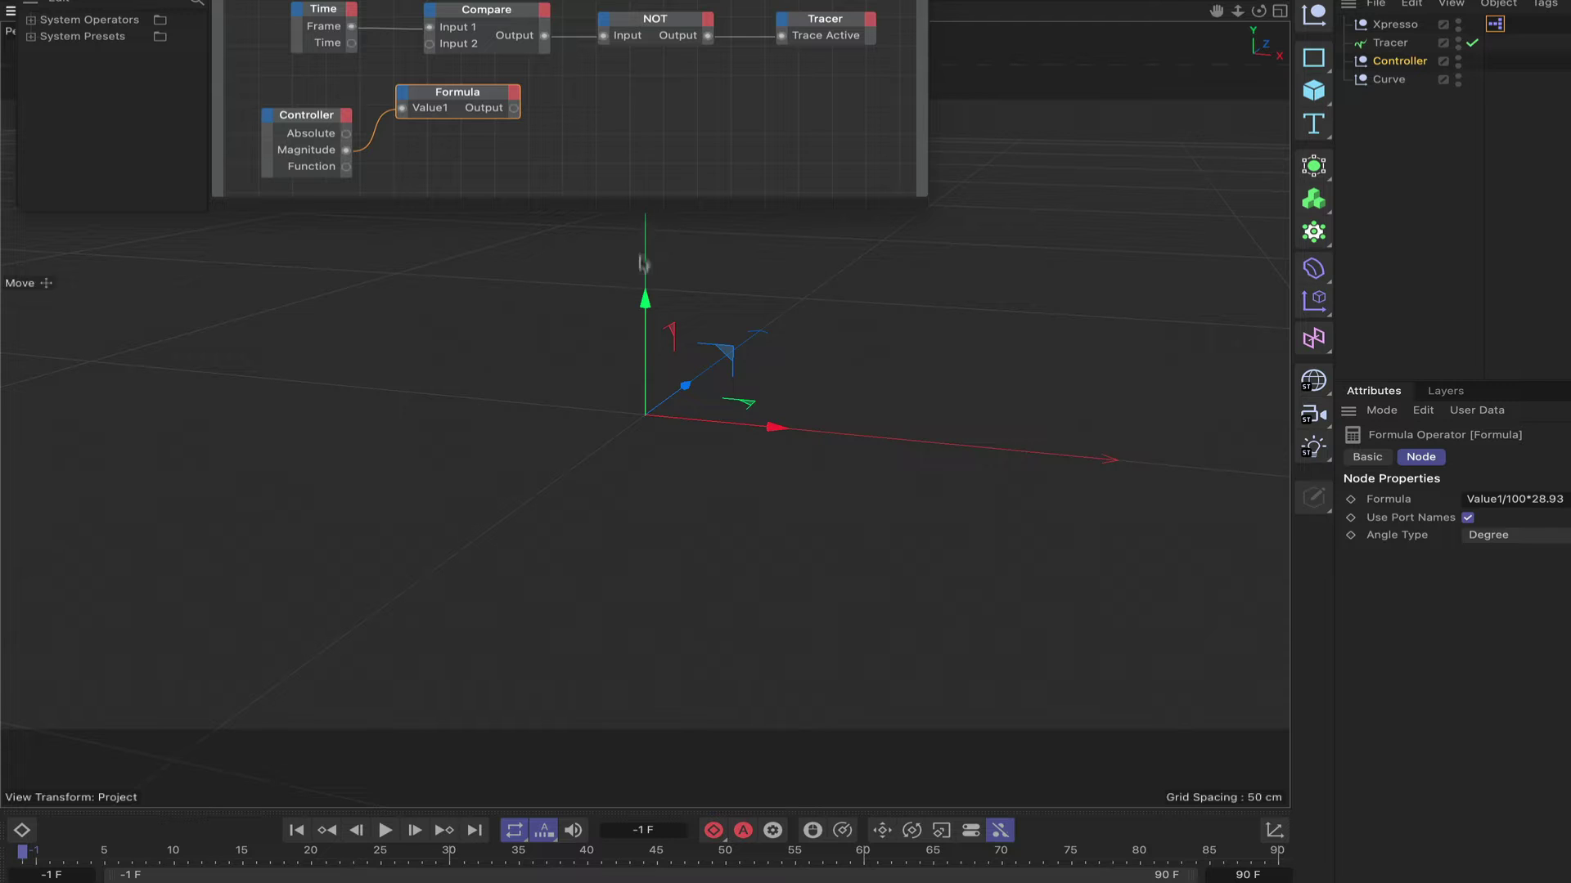
# Add an Absolute calculation node to the graph and place it below and beyond the Formula node
pyautogui.scroll(-1, 647, 270)
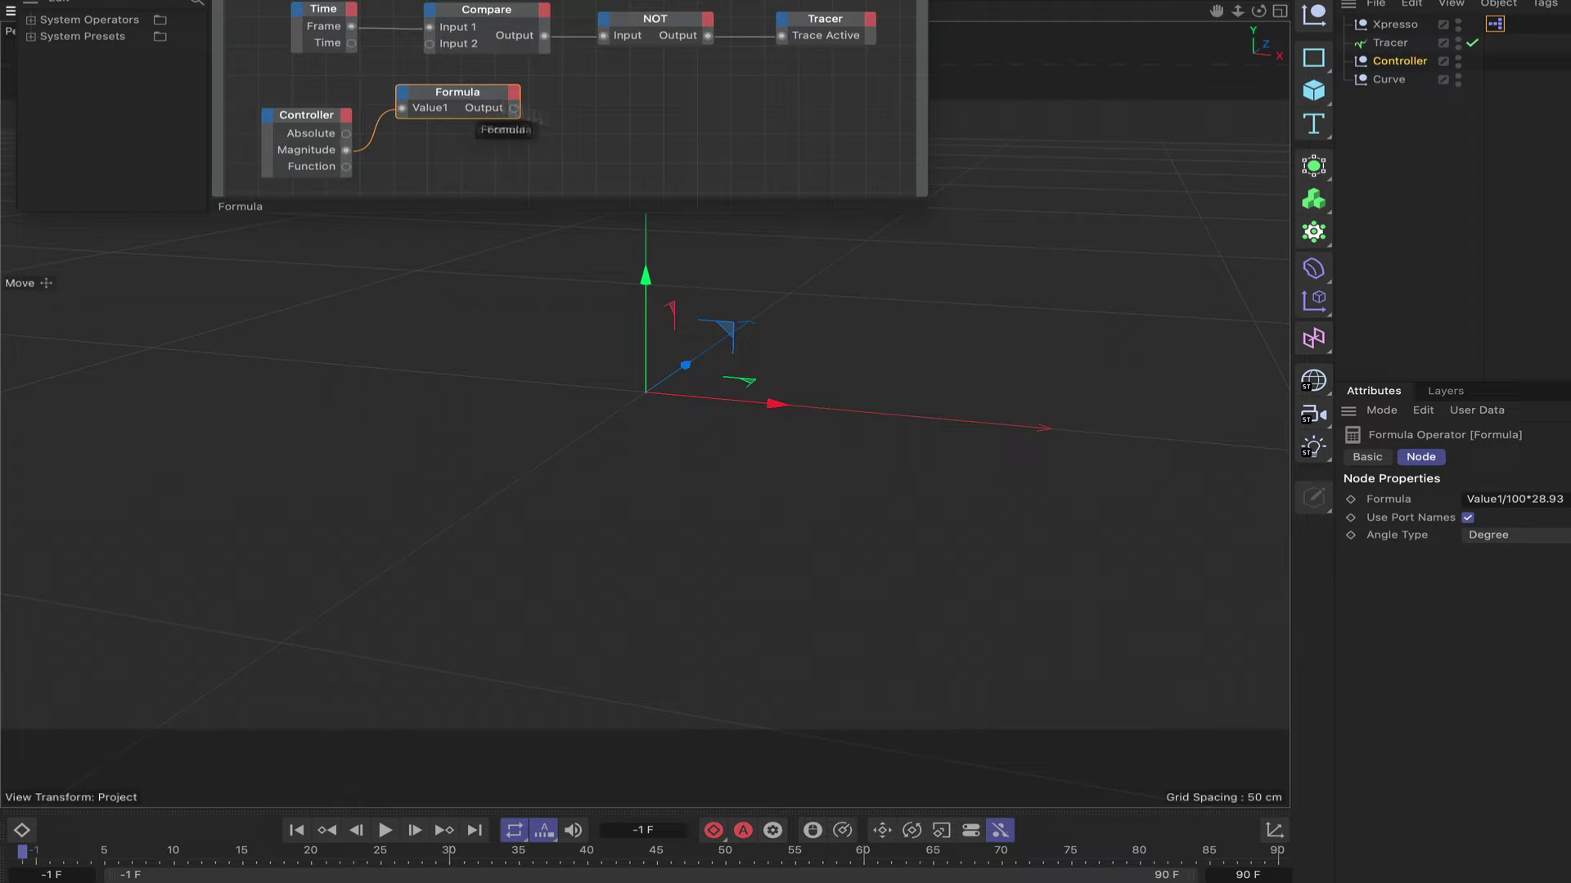
pyautogui.rightClick(617, 134)
pyautogui.moveTo(659, 168)
pyautogui.moveTo(824, 182)
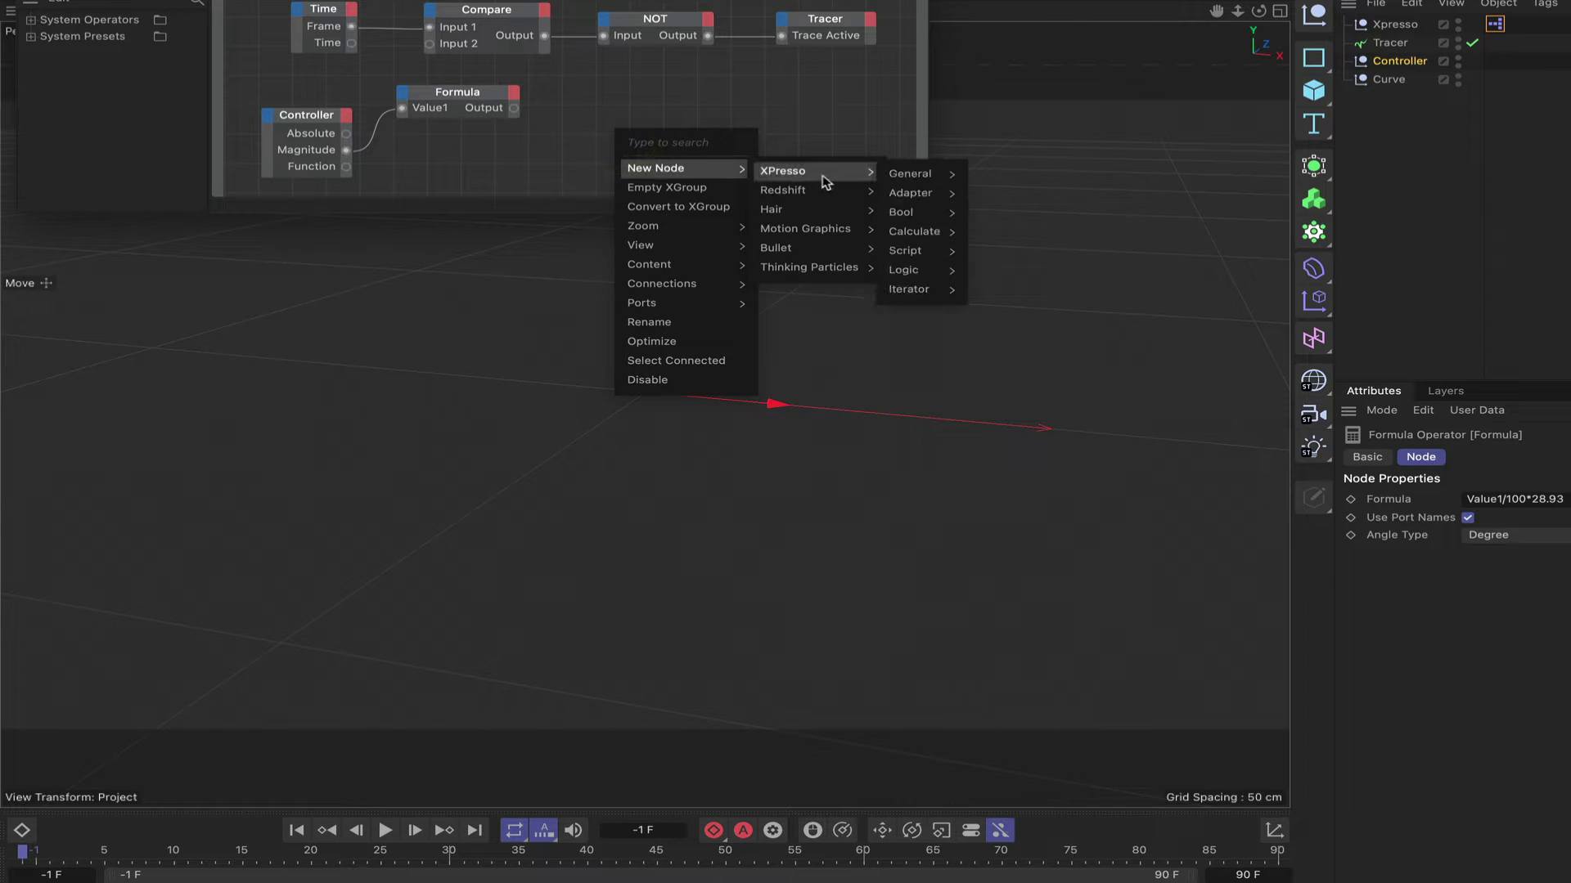
pyautogui.moveTo(916, 231)
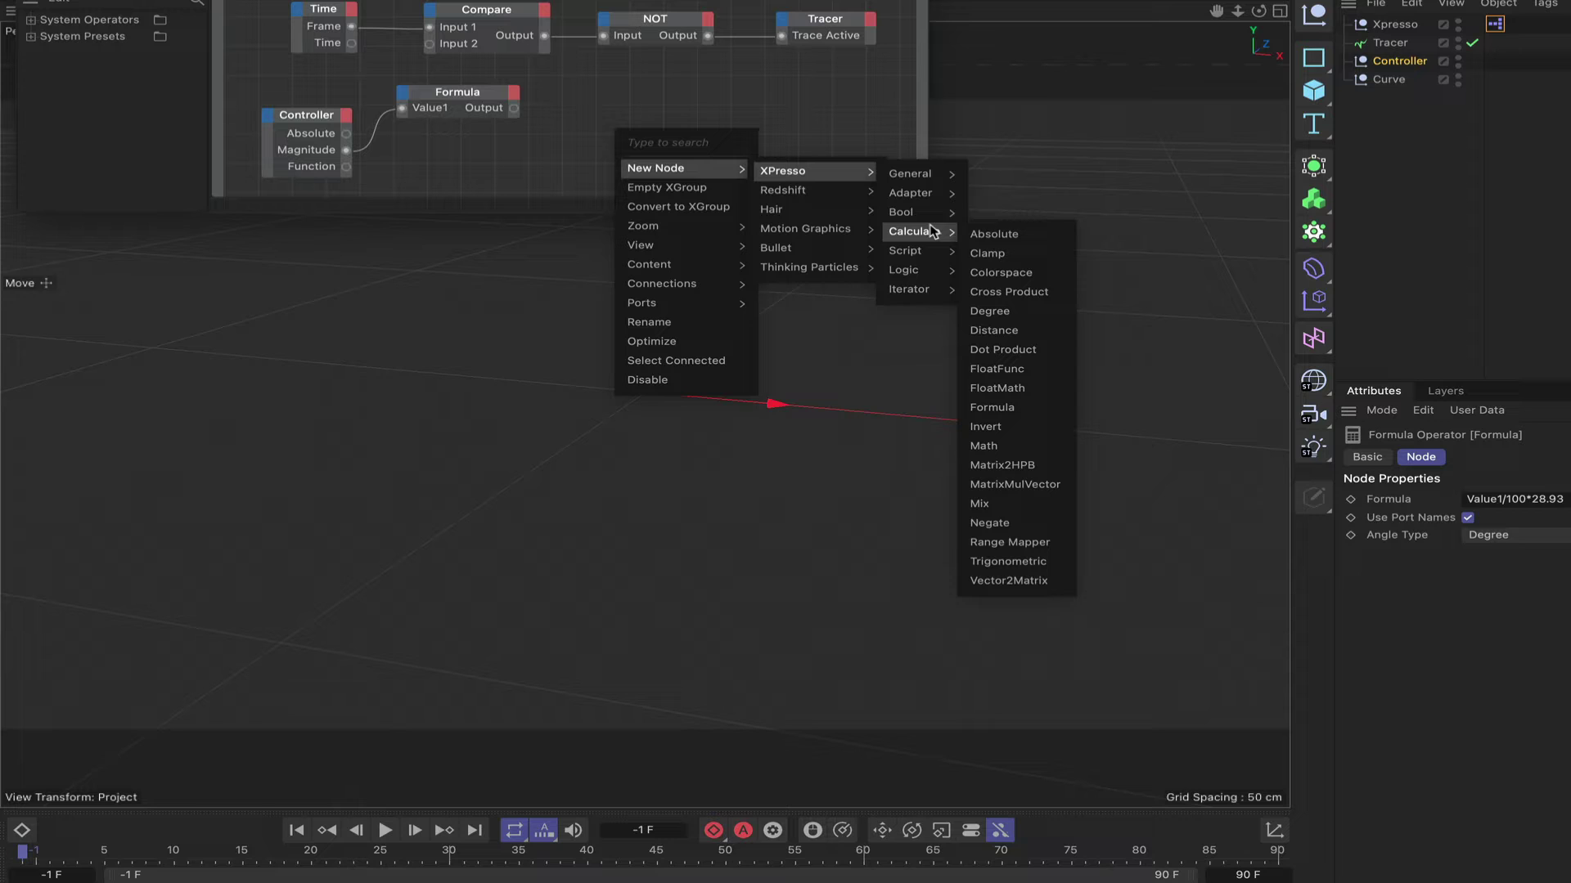
pyautogui.click(996, 234)
pyautogui.moveTo(616, 127); pyautogui.dragTo(588, 157)
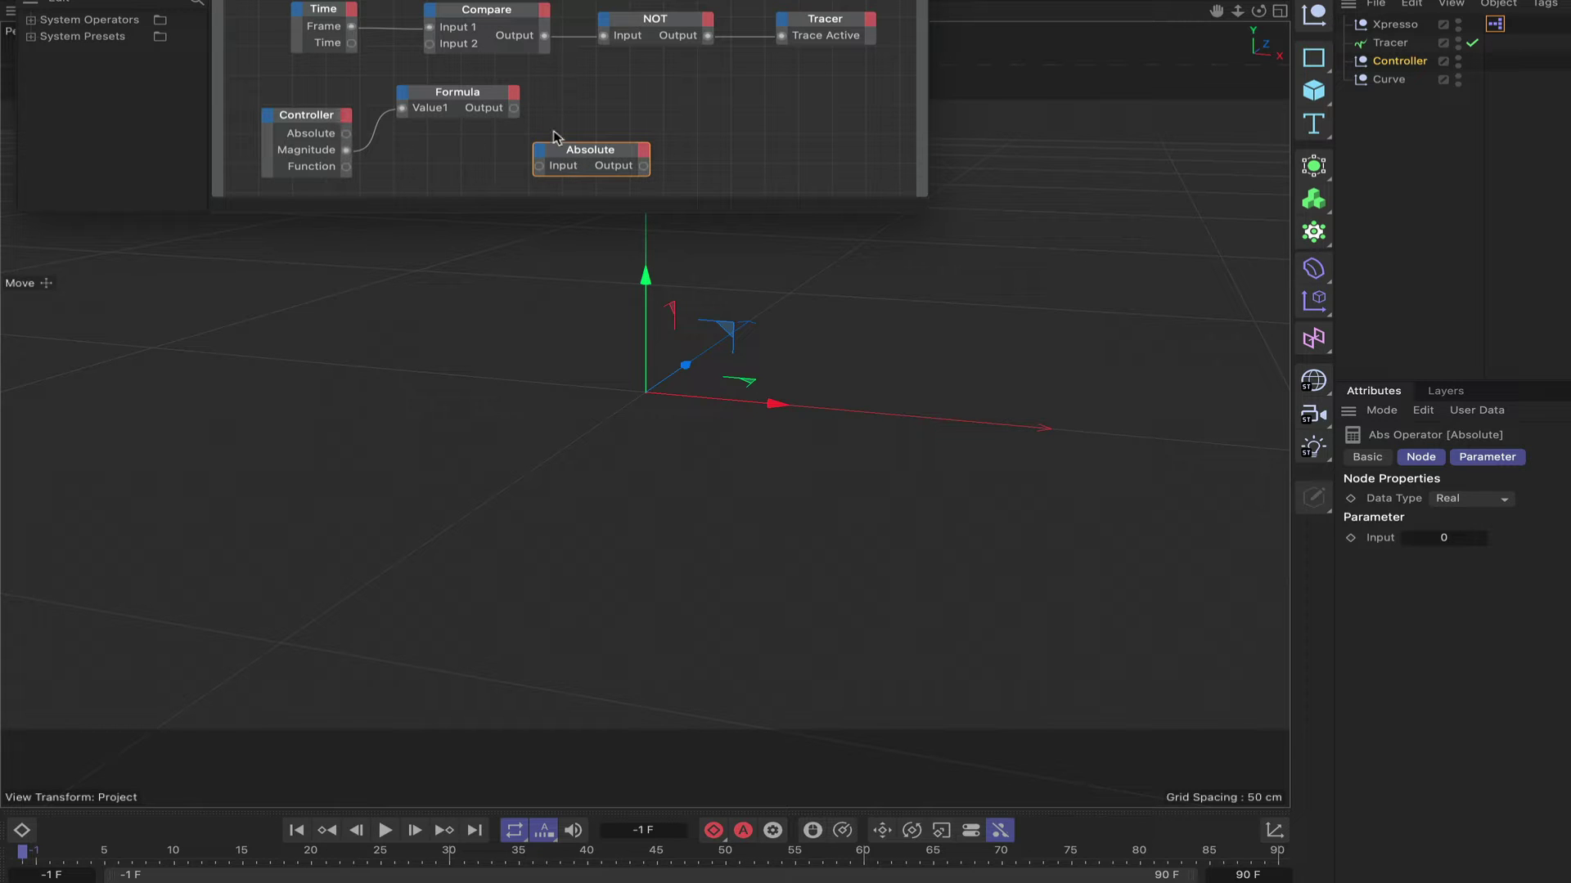
# Add a Condition logic node beyond the Absolute node and connect the Controller's Absolute output to its Switch input
pyautogui.rightClick(653, 107)
pyautogui.moveTo(720, 142)
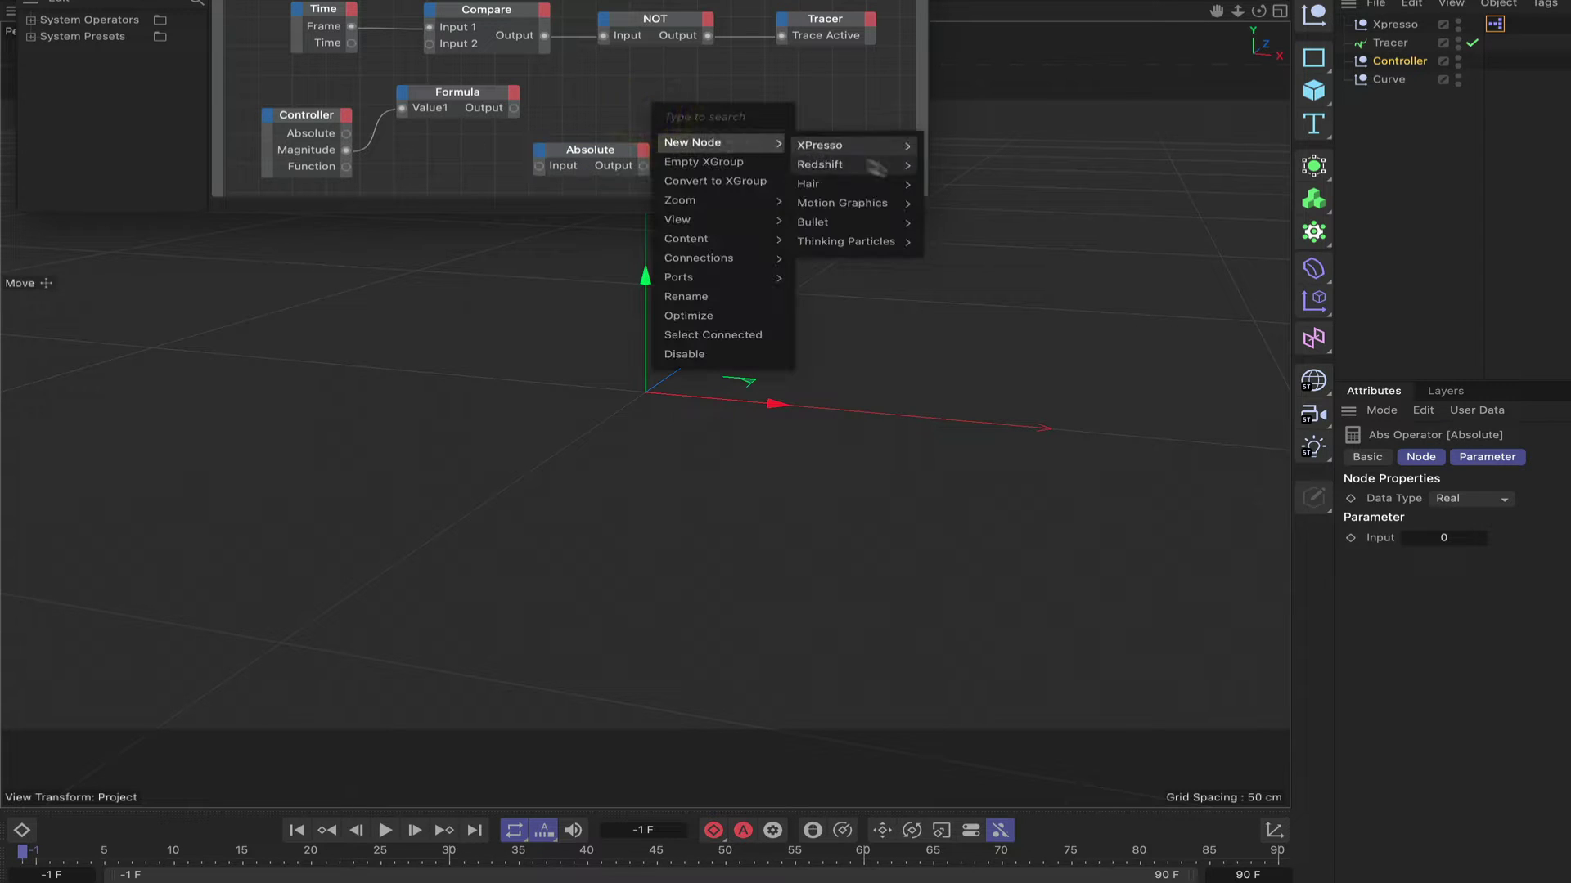
pyautogui.moveTo(900, 147)
pyautogui.moveTo(941, 244)
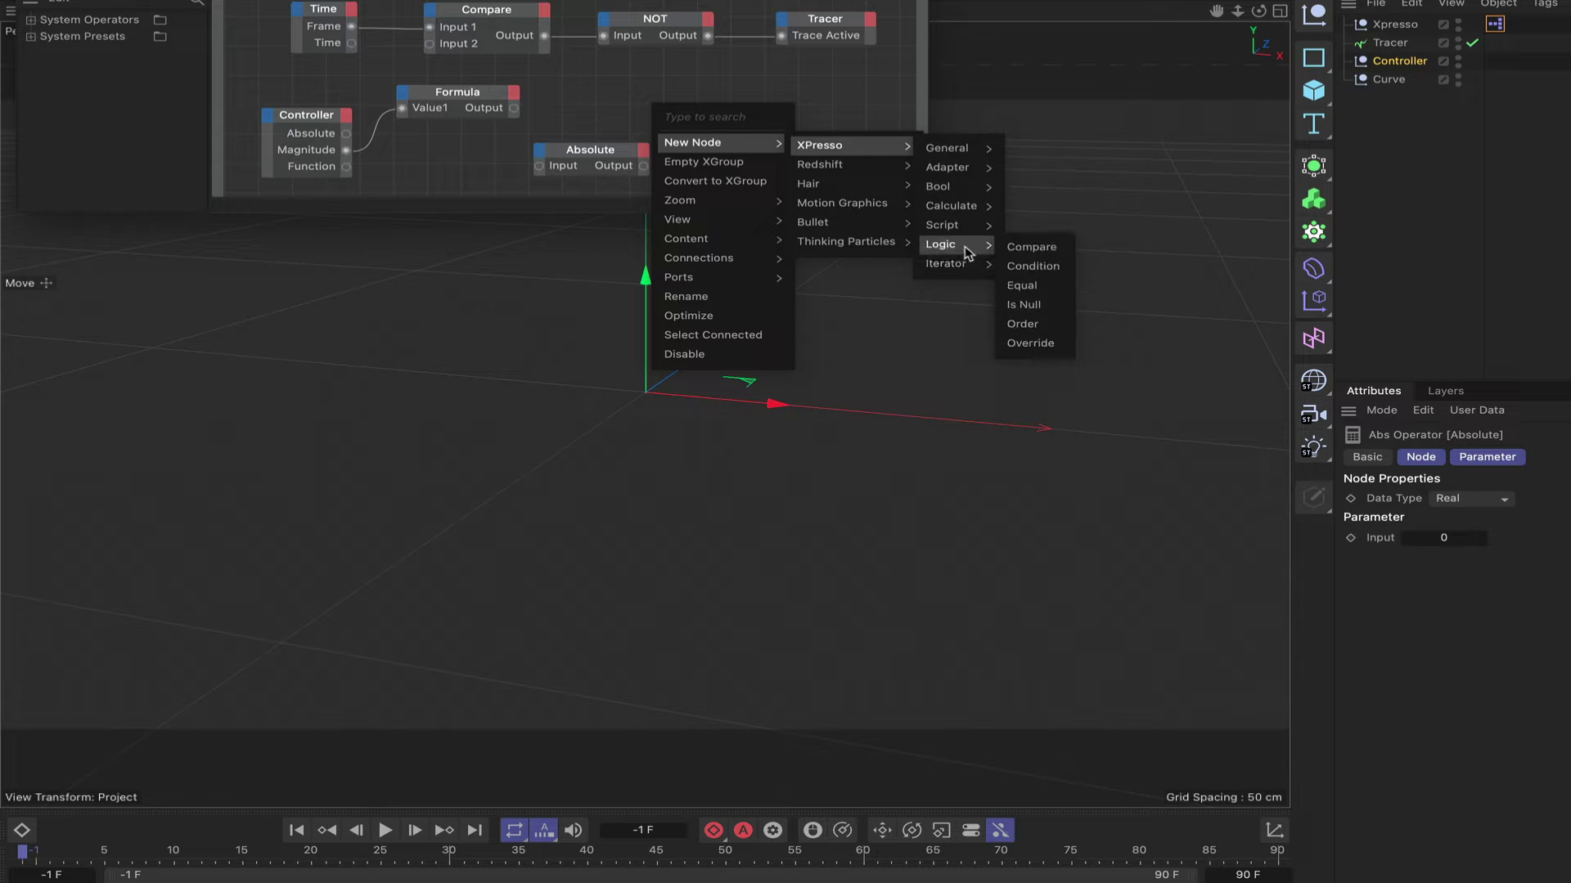
pyautogui.click(1032, 266)
pyautogui.moveTo(717, 84); pyautogui.dragTo(829, 120)
pyautogui.moveTo(346, 133); pyautogui.dragTo(736, 131)
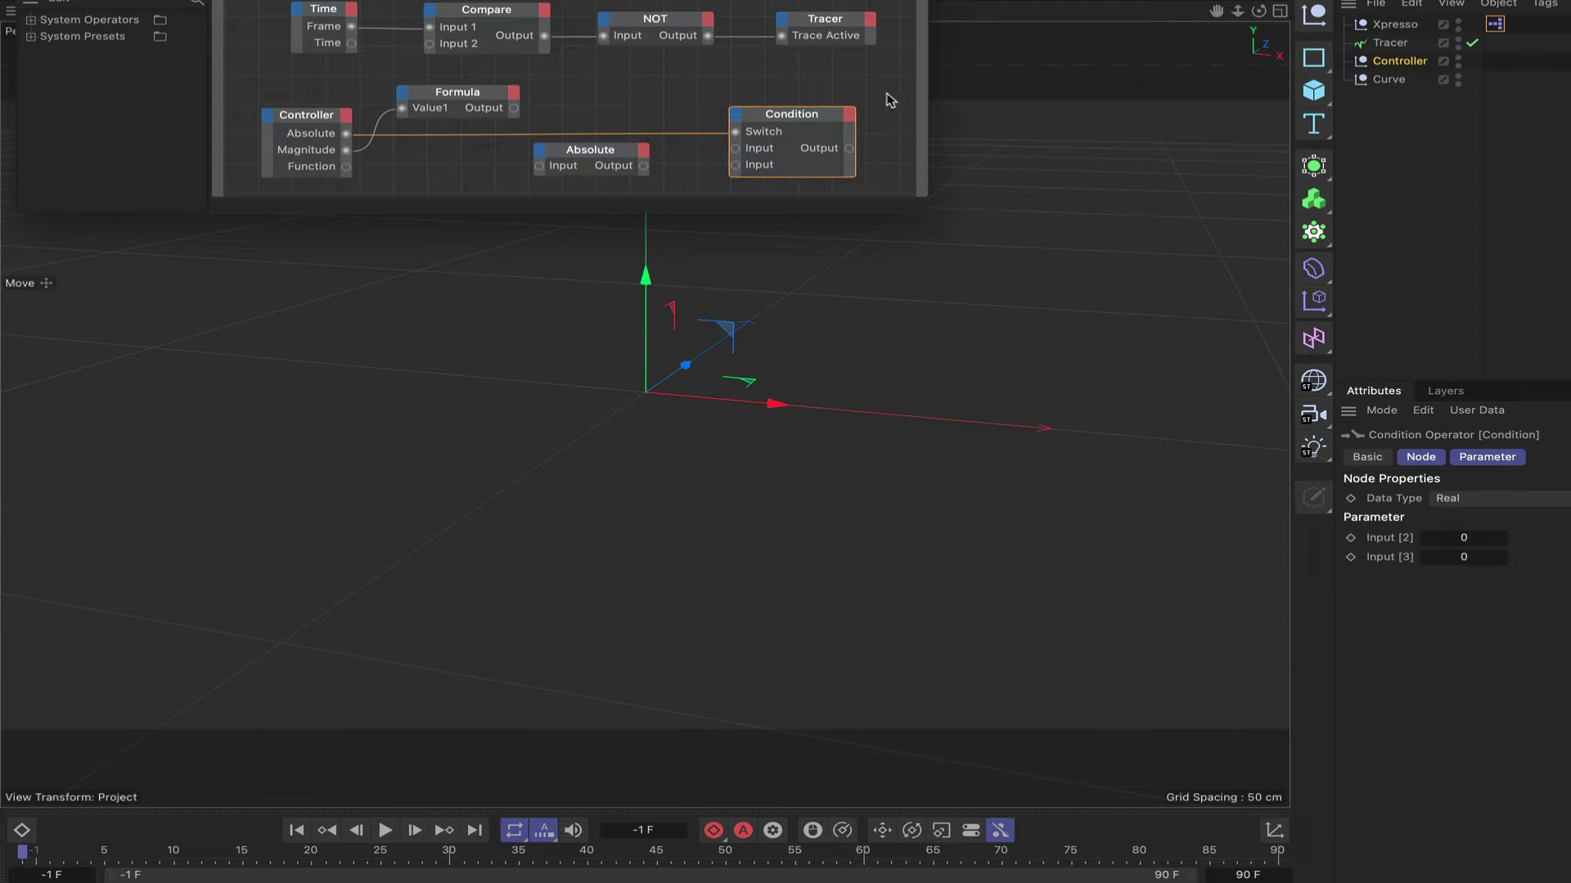
# Make room in the graph, add a Trigonometric node below Formula, and connect the Time node's Time output to its Value
pyautogui.moveTo(925, 211); pyautogui.dragTo(1166, 344)
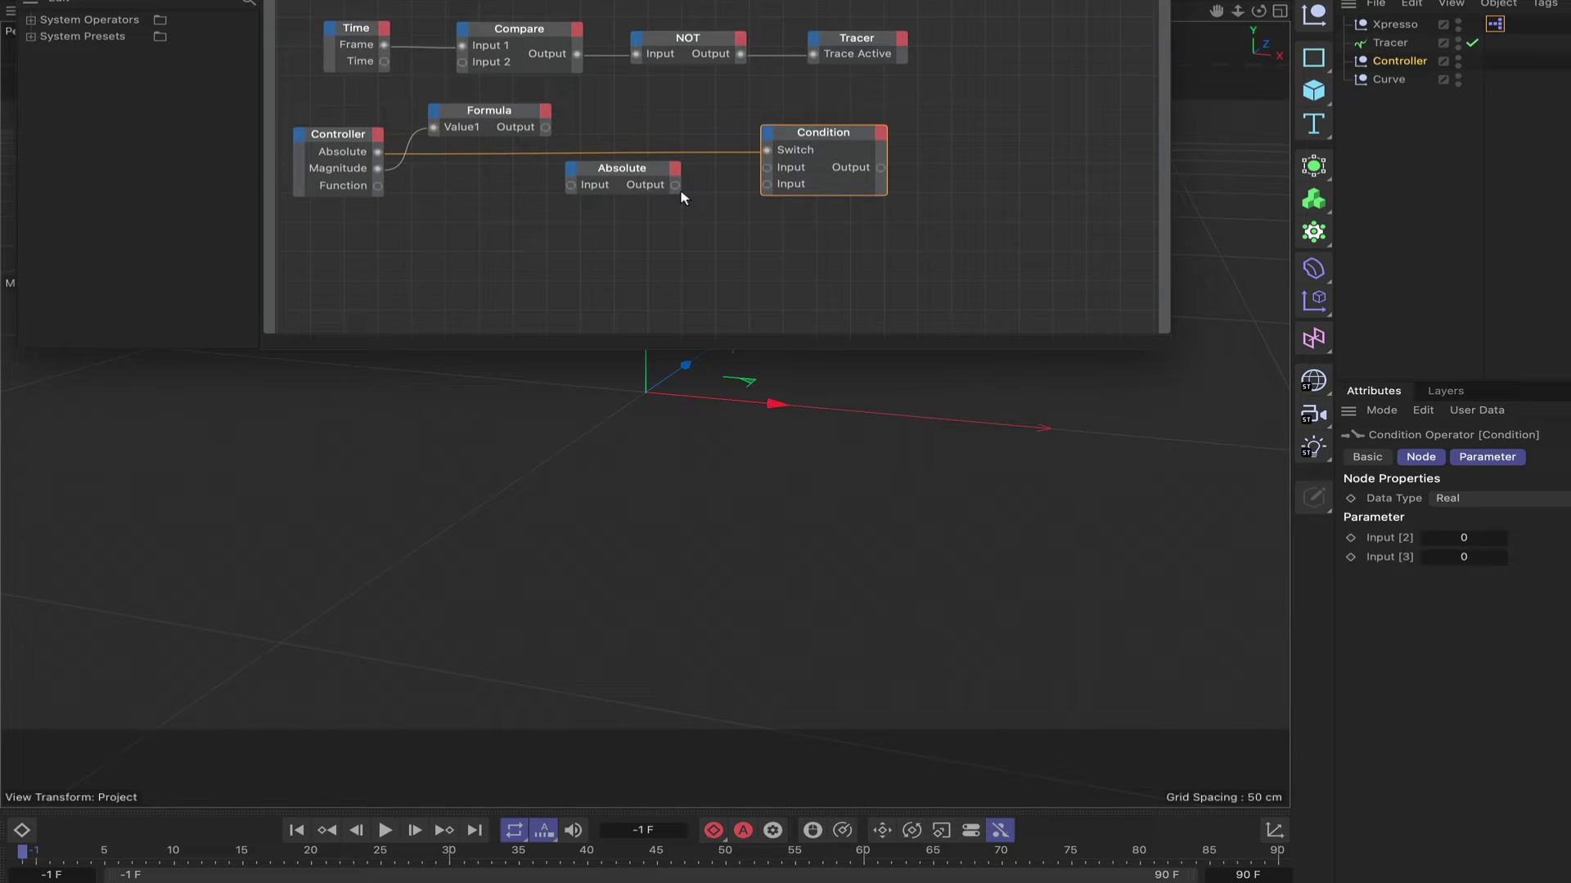
pyautogui.moveTo(623, 168); pyautogui.dragTo(653, 196)
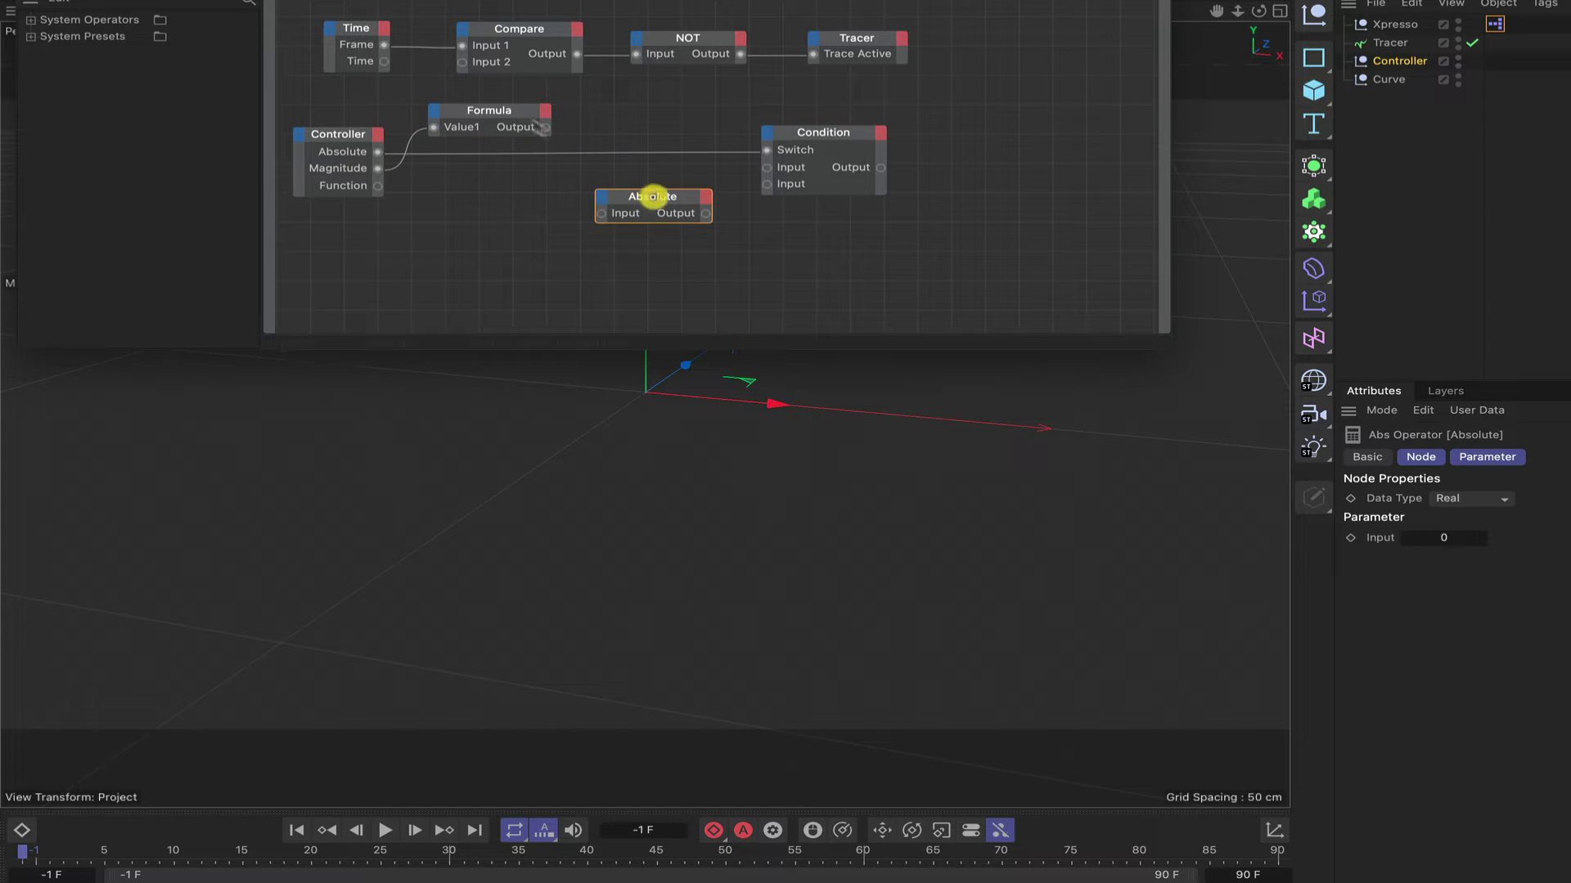
pyautogui.rightClick(464, 184)
pyautogui.moveTo(507, 219)
pyautogui.moveTo(691, 222)
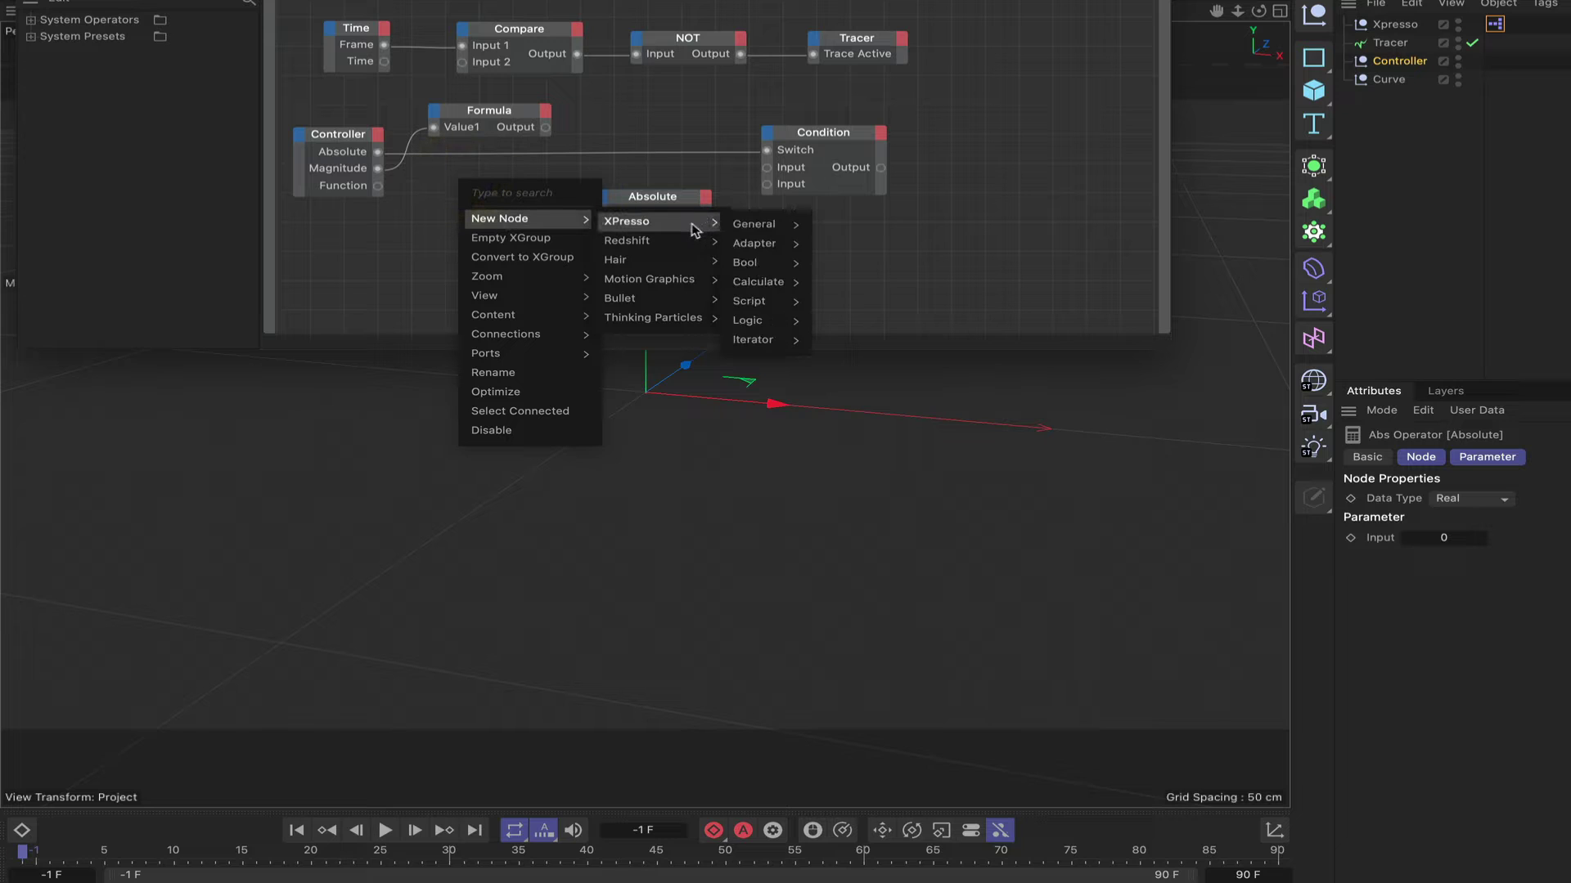
pyautogui.moveTo(784, 232)
pyautogui.moveTo(759, 281)
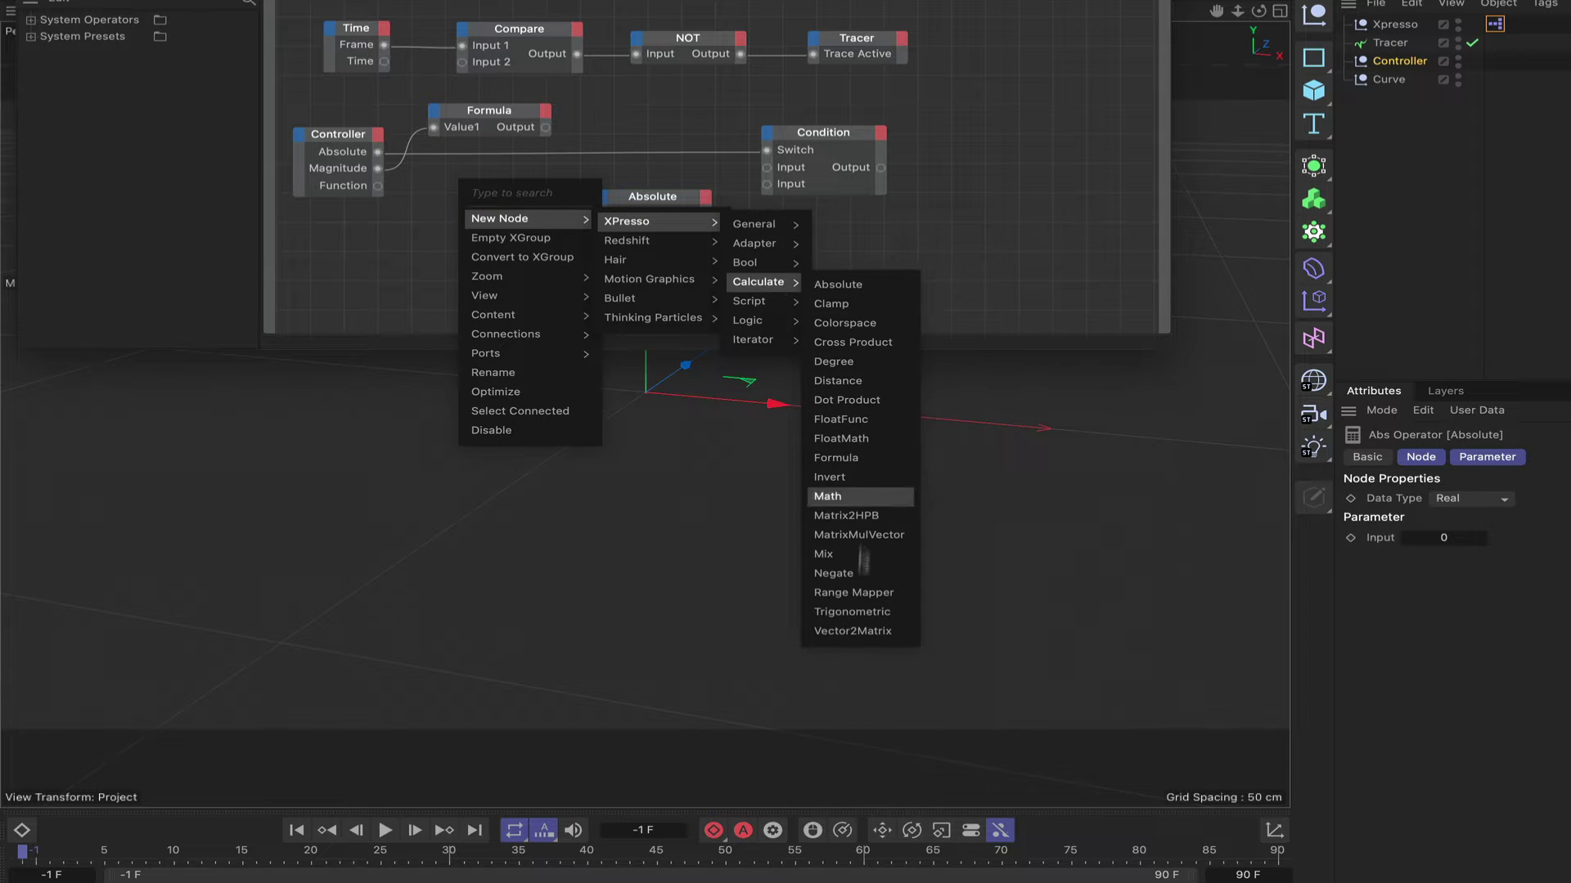
pyautogui.click(853, 612)
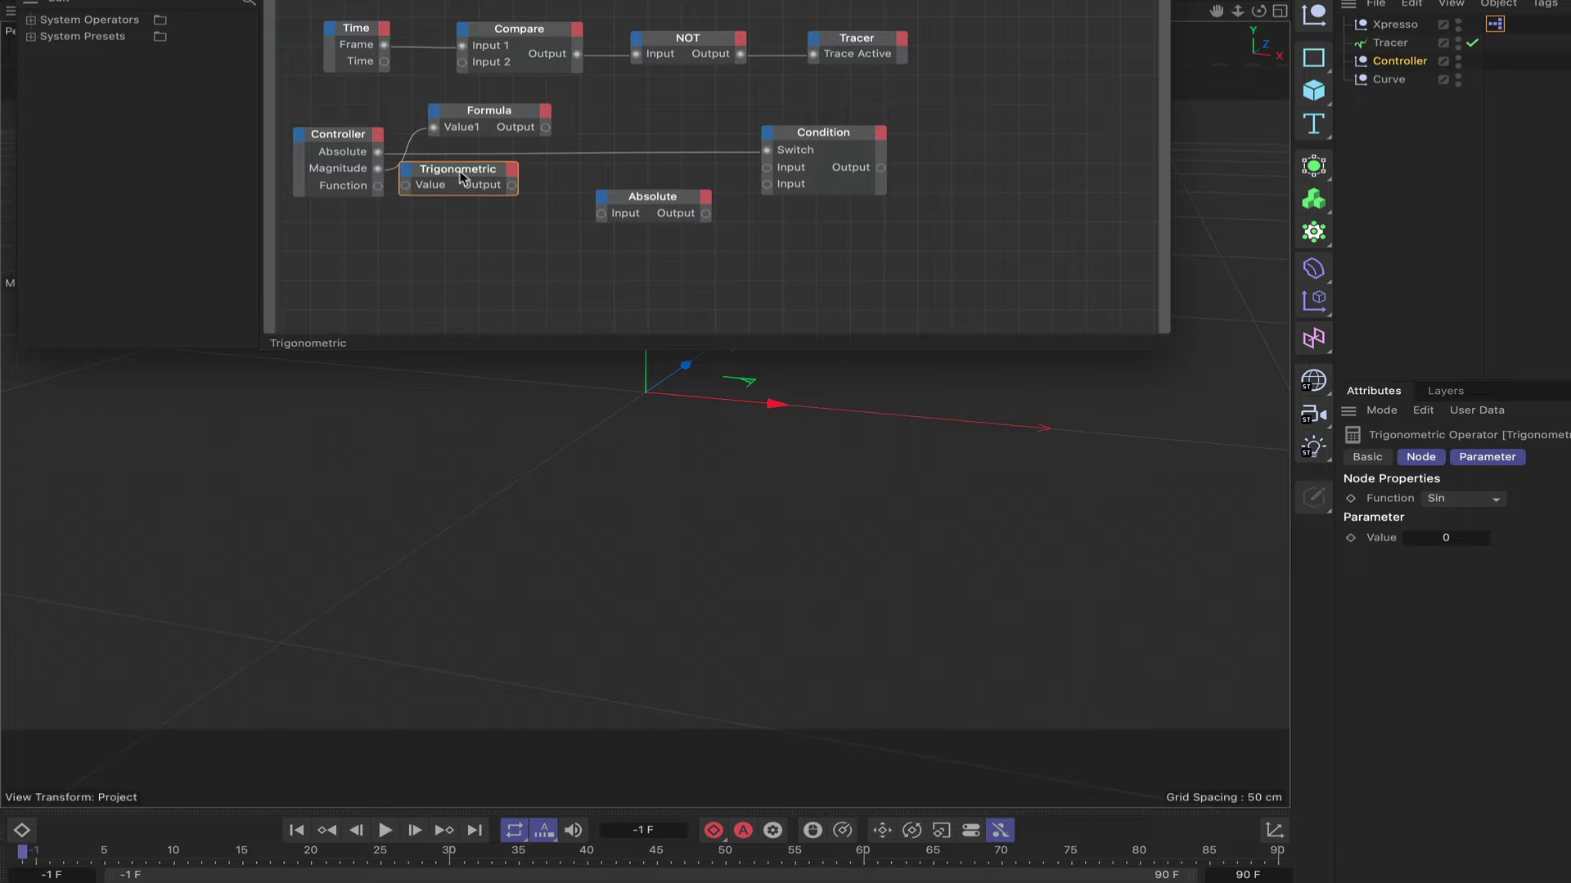
pyautogui.moveTo(462, 177); pyautogui.dragTo(494, 186)
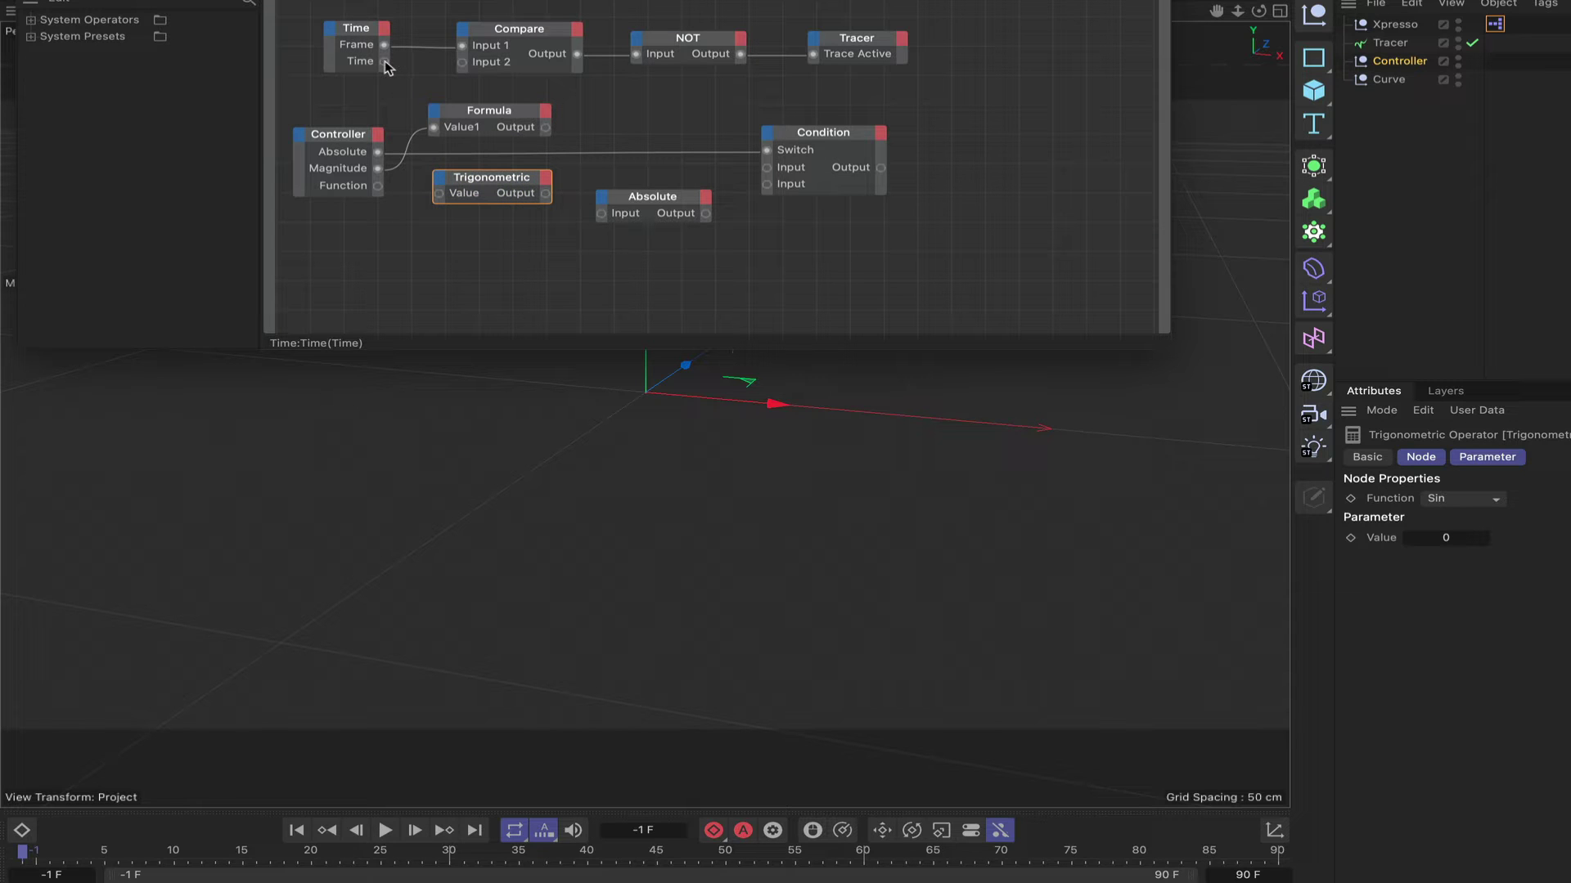
pyautogui.moveTo(385, 63); pyautogui.dragTo(439, 199)
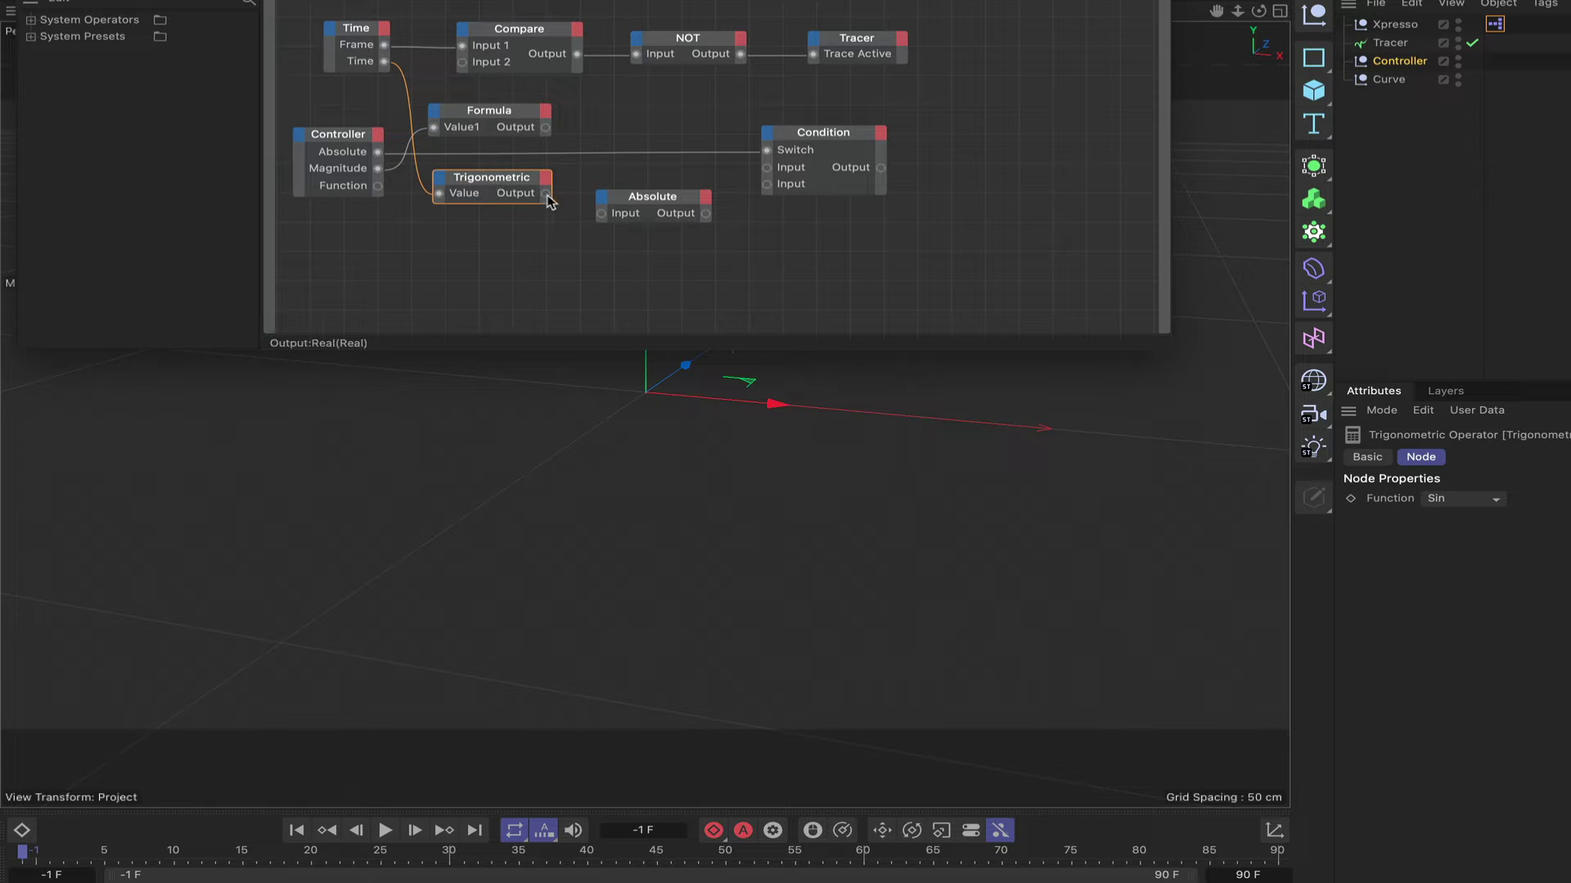
# Connect Trigonometric's Output to the Absolute node and Condition's first Input, and Absolute's Output to Condition's second Input
pyautogui.moveTo(582, 212); pyautogui.dragTo(663, 247)
pyautogui.click(661, 246)
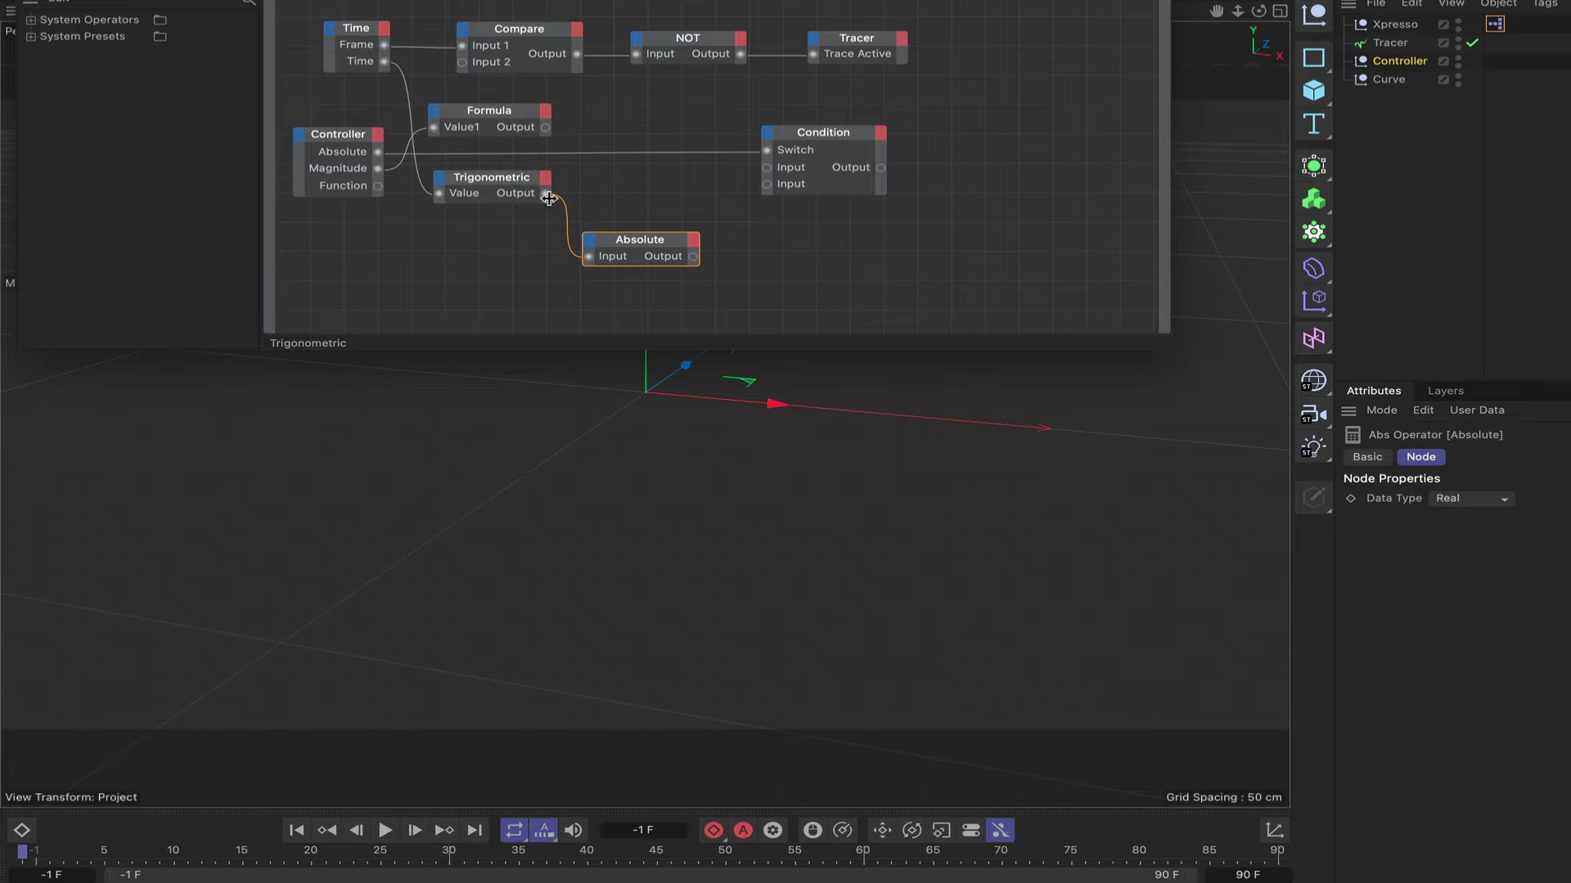
pyautogui.moveTo(546, 195); pyautogui.dragTo(771, 168)
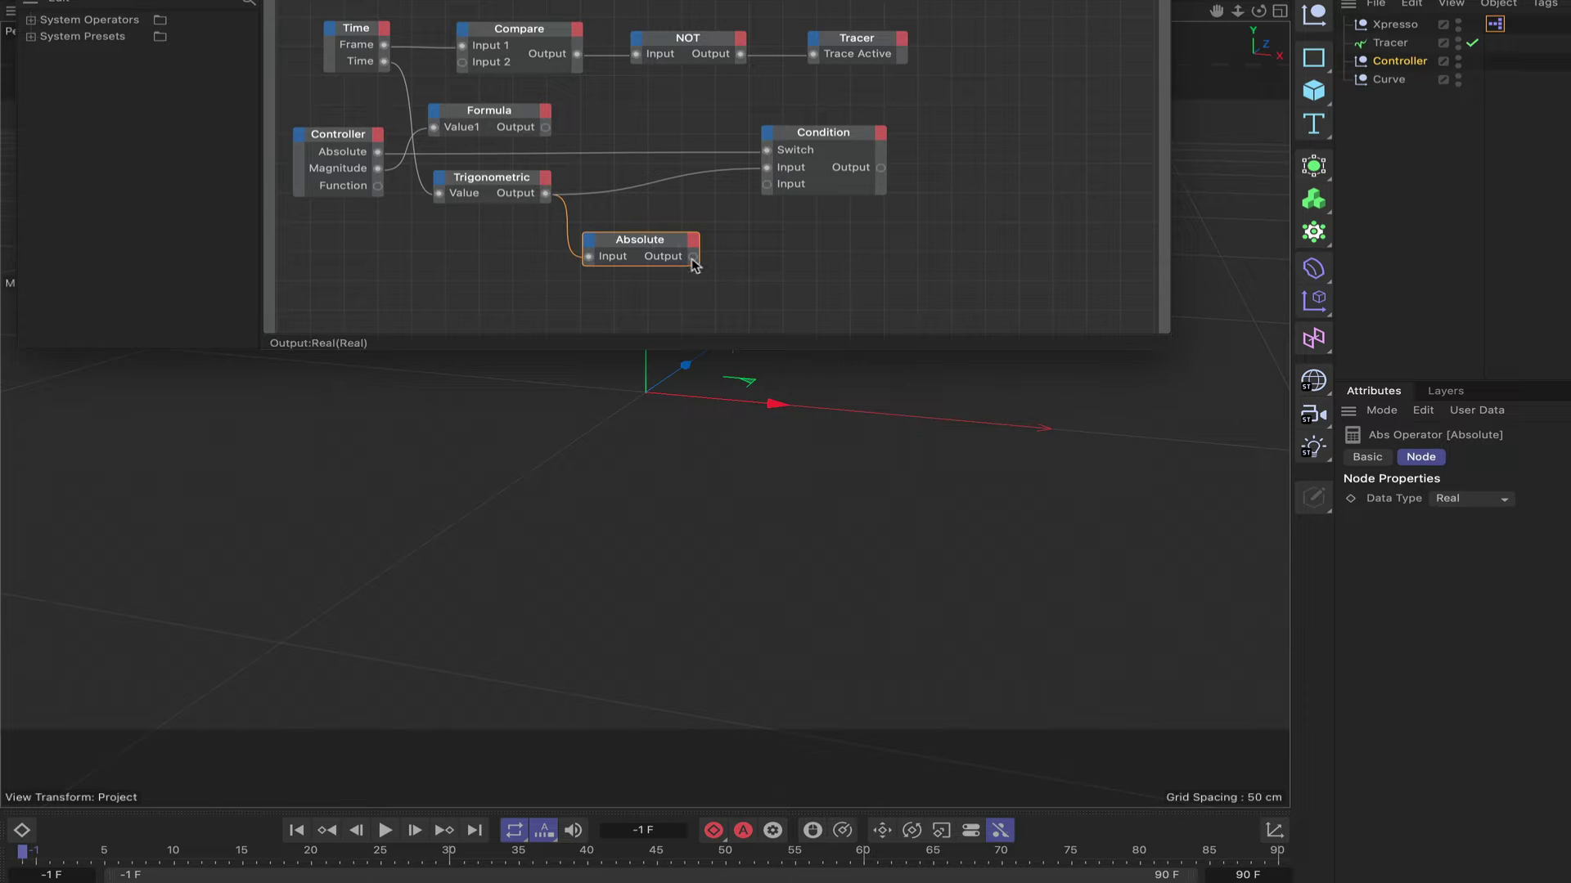
pyautogui.moveTo(692, 258); pyautogui.dragTo(765, 185)
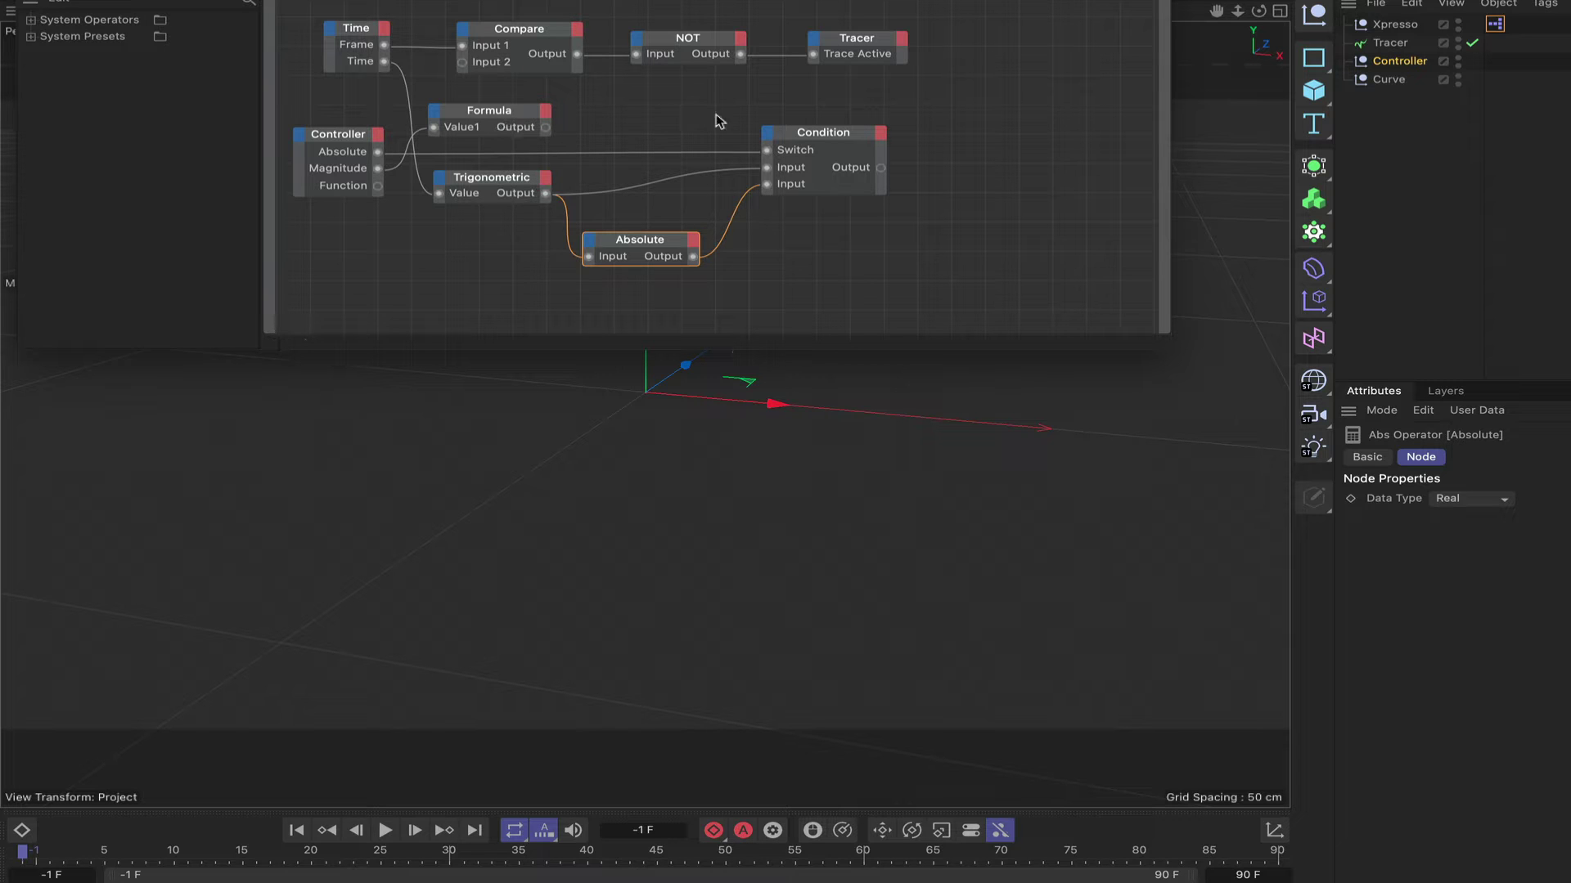
# Add a Math node set to Multiply beyond the Condition node and place a duplicate of it below
pyautogui.rightClick(908, 103)
pyautogui.moveTo(953, 140)
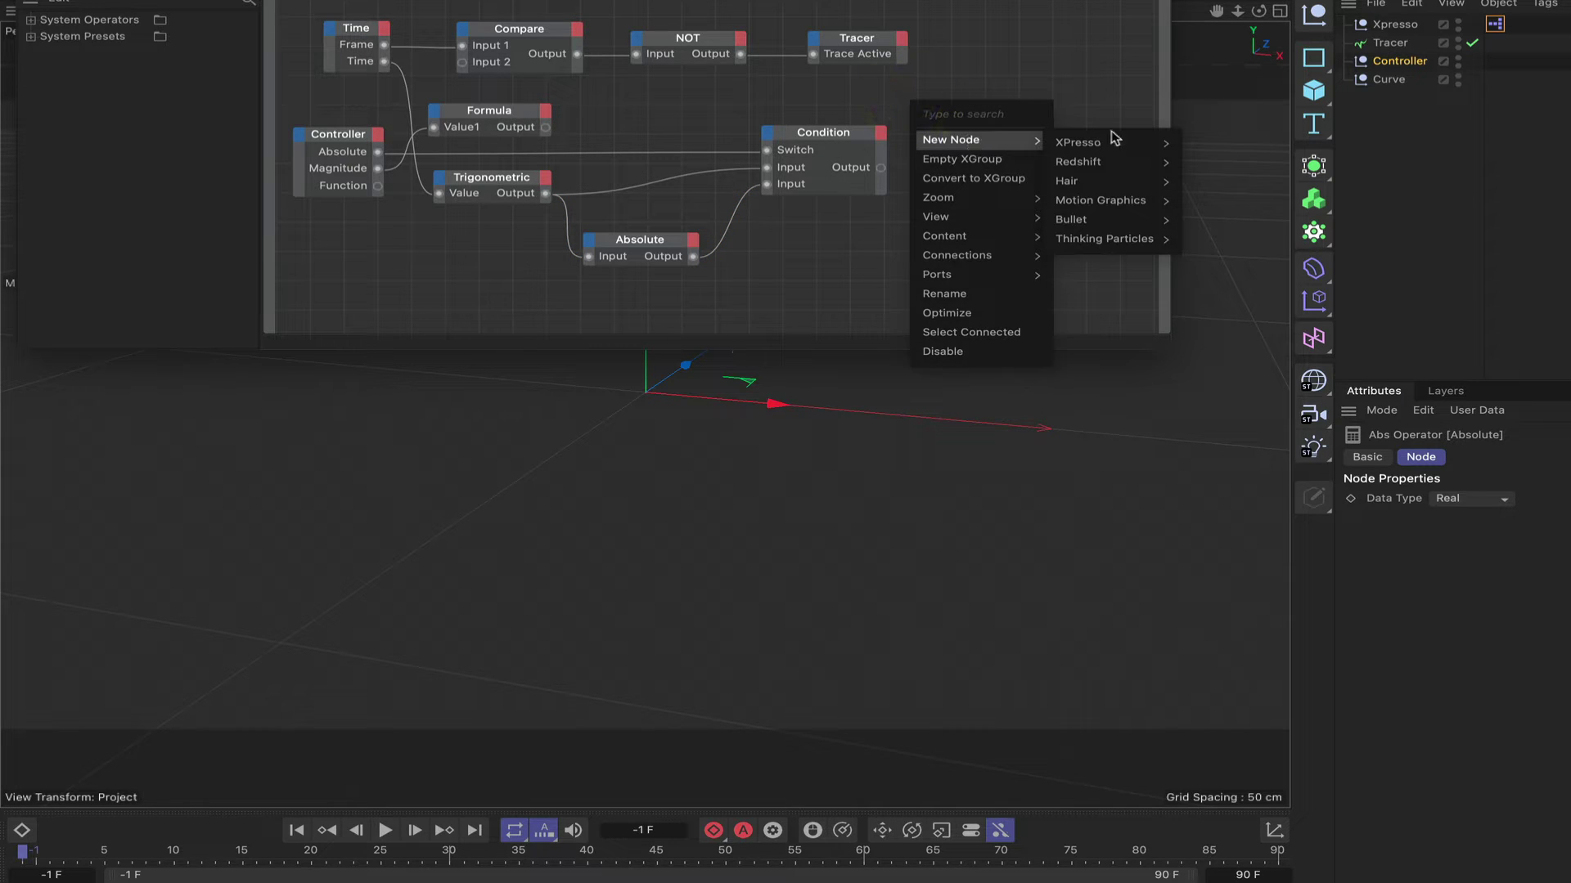
pyautogui.moveTo(1120, 143)
pyautogui.moveTo(1209, 153)
pyautogui.moveTo(1212, 204)
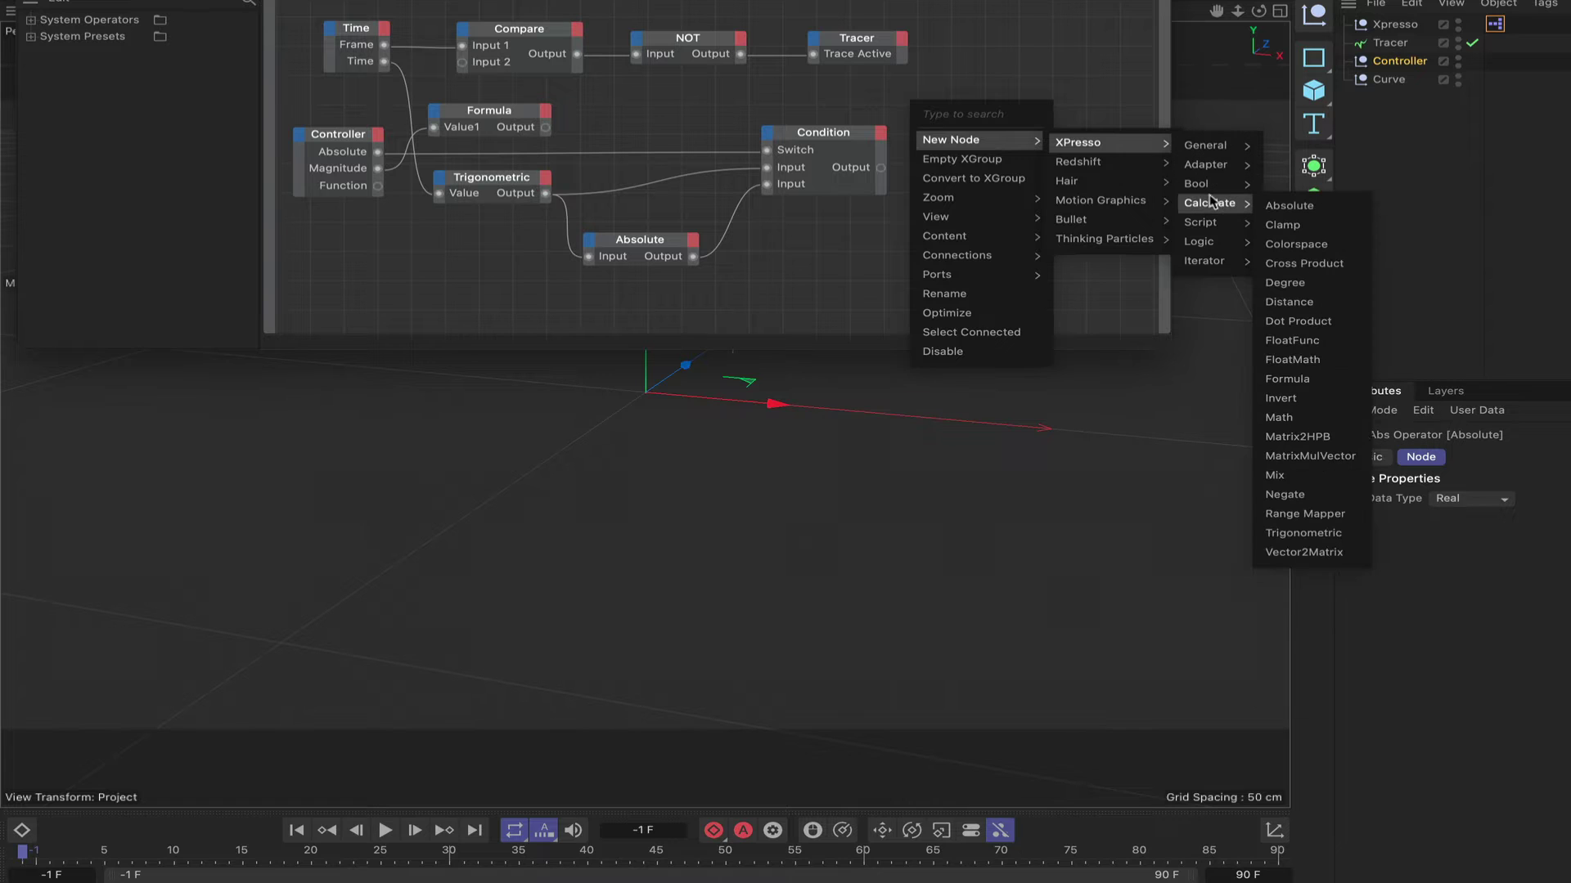
pyautogui.click(1292, 418)
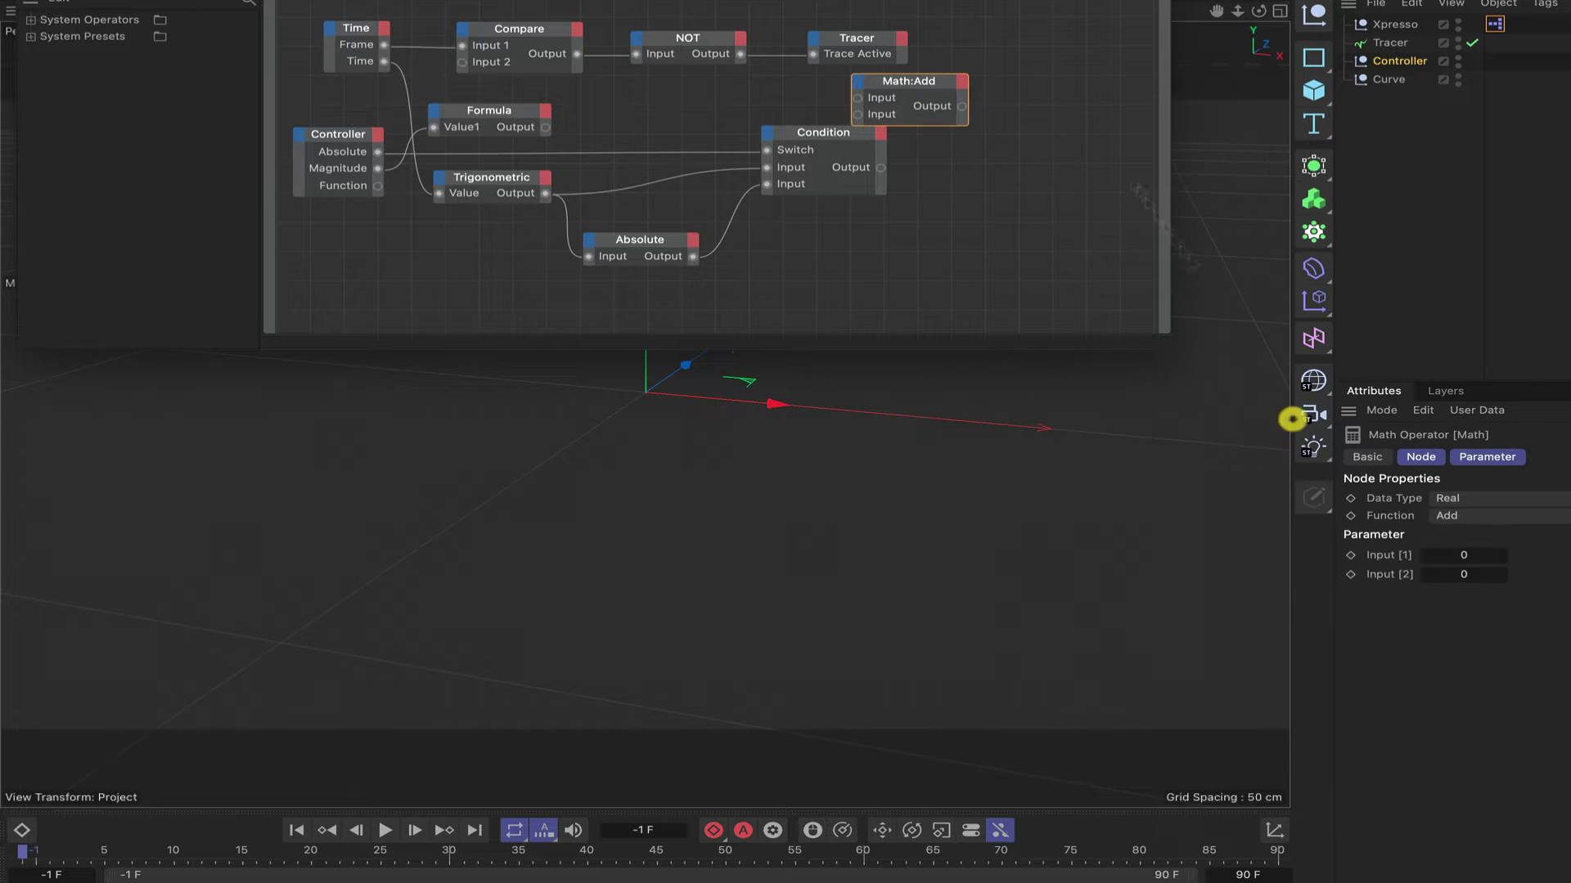
pyautogui.moveTo(941, 90); pyautogui.dragTo(1047, 96)
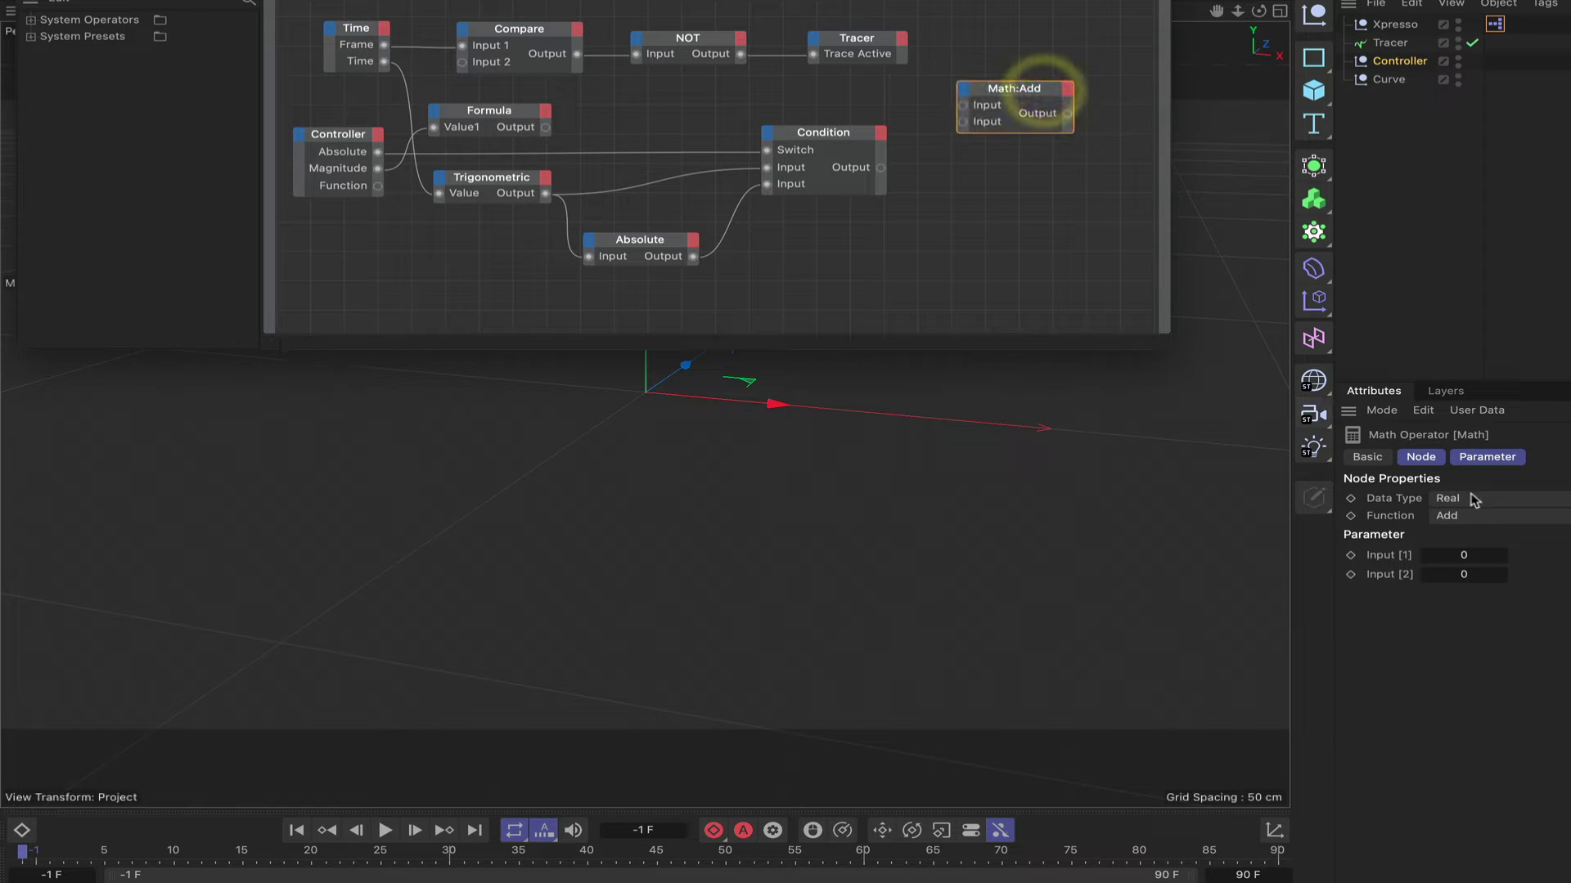
pyautogui.click(1482, 516)
pyautogui.click(1475, 576)
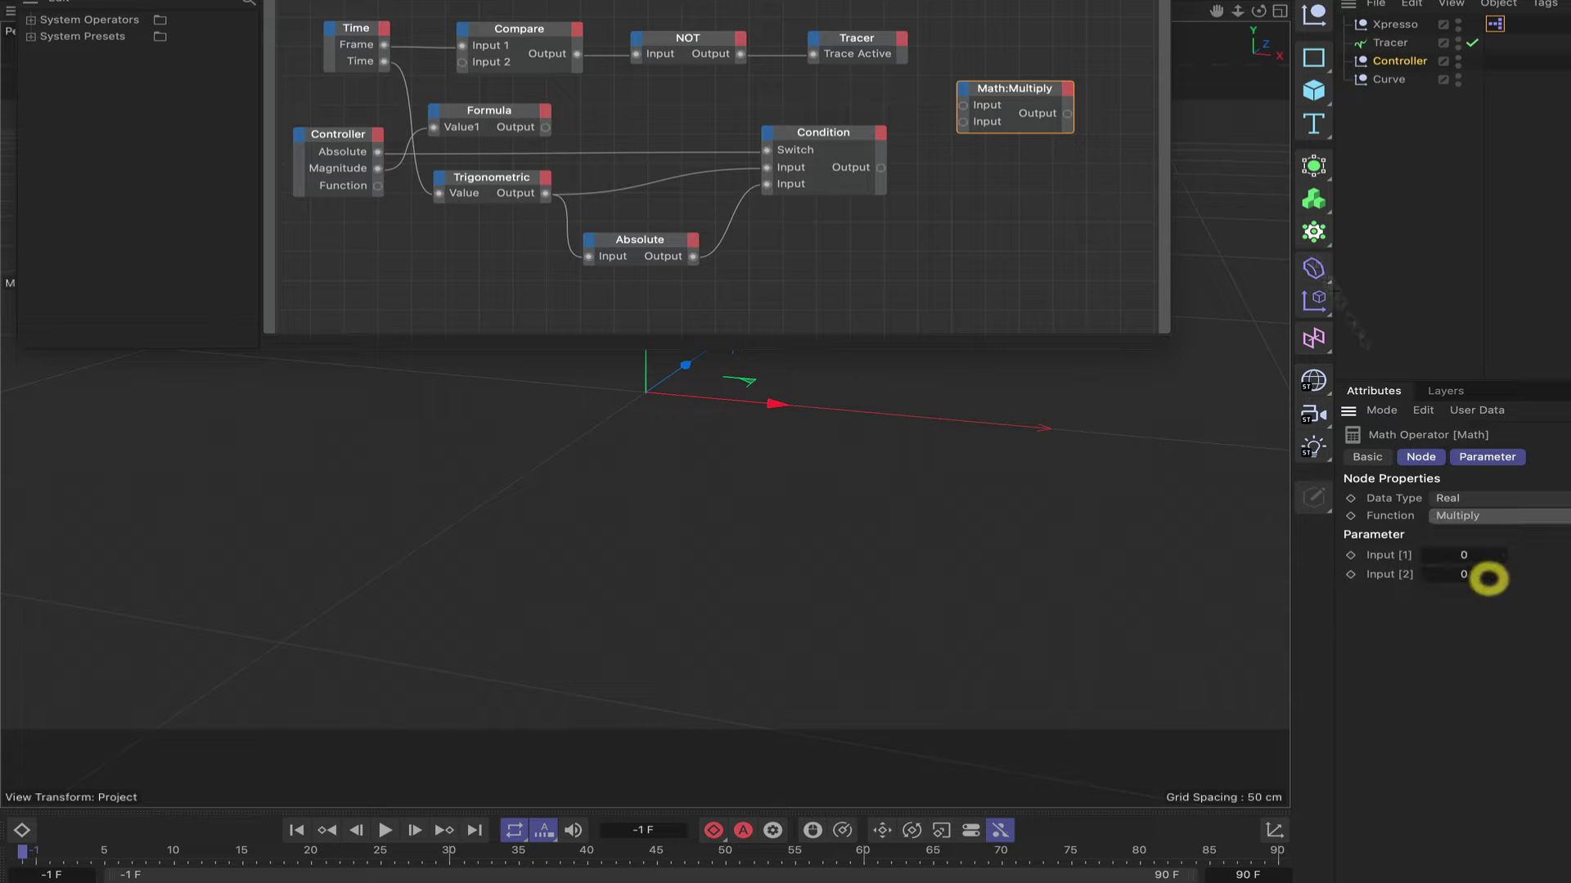
pyautogui.moveTo(1033, 98); pyautogui.dragTo(1022, 198)
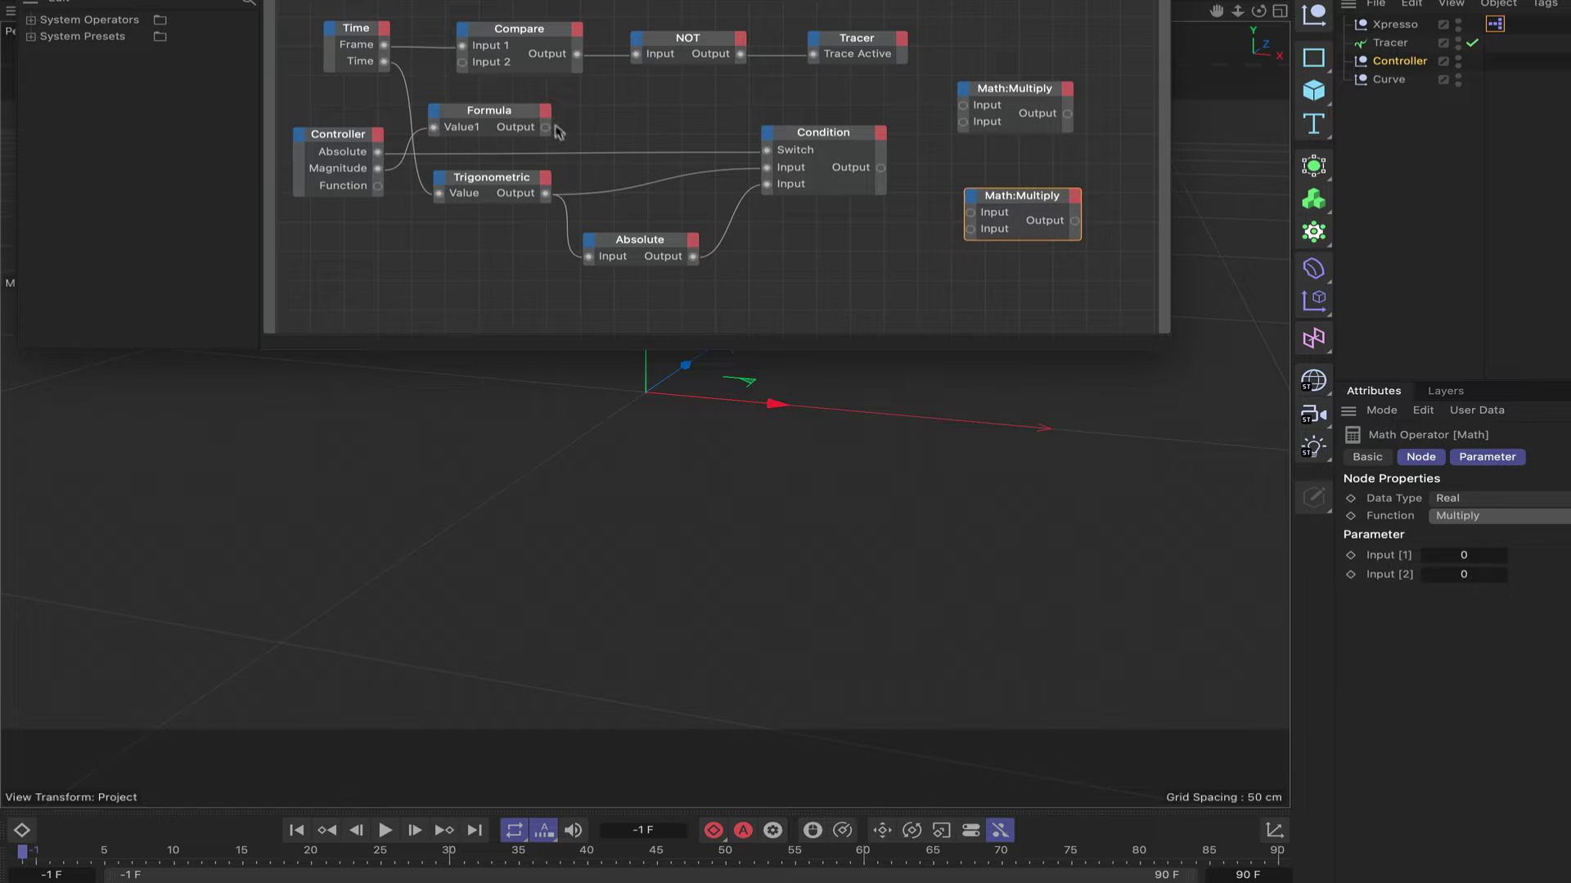
# Connect the Time node's Time output and Formula's Output to the upper Multiply node's first and second inputs
pyautogui.moveTo(546, 129); pyautogui.dragTo(961, 122)
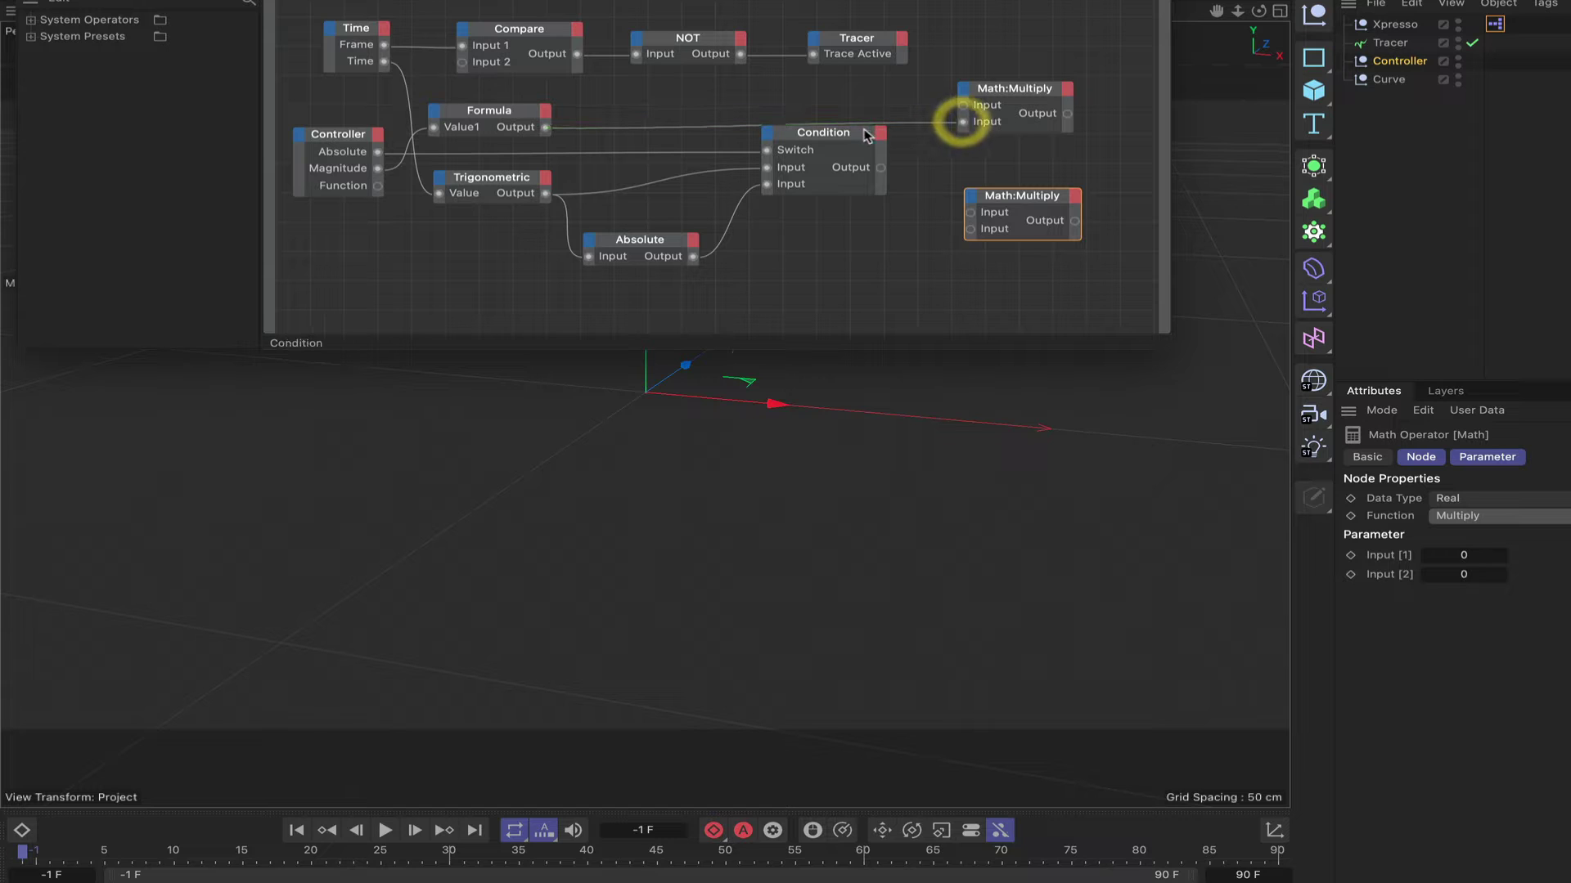
pyautogui.moveTo(856, 132); pyautogui.dragTo(857, 141)
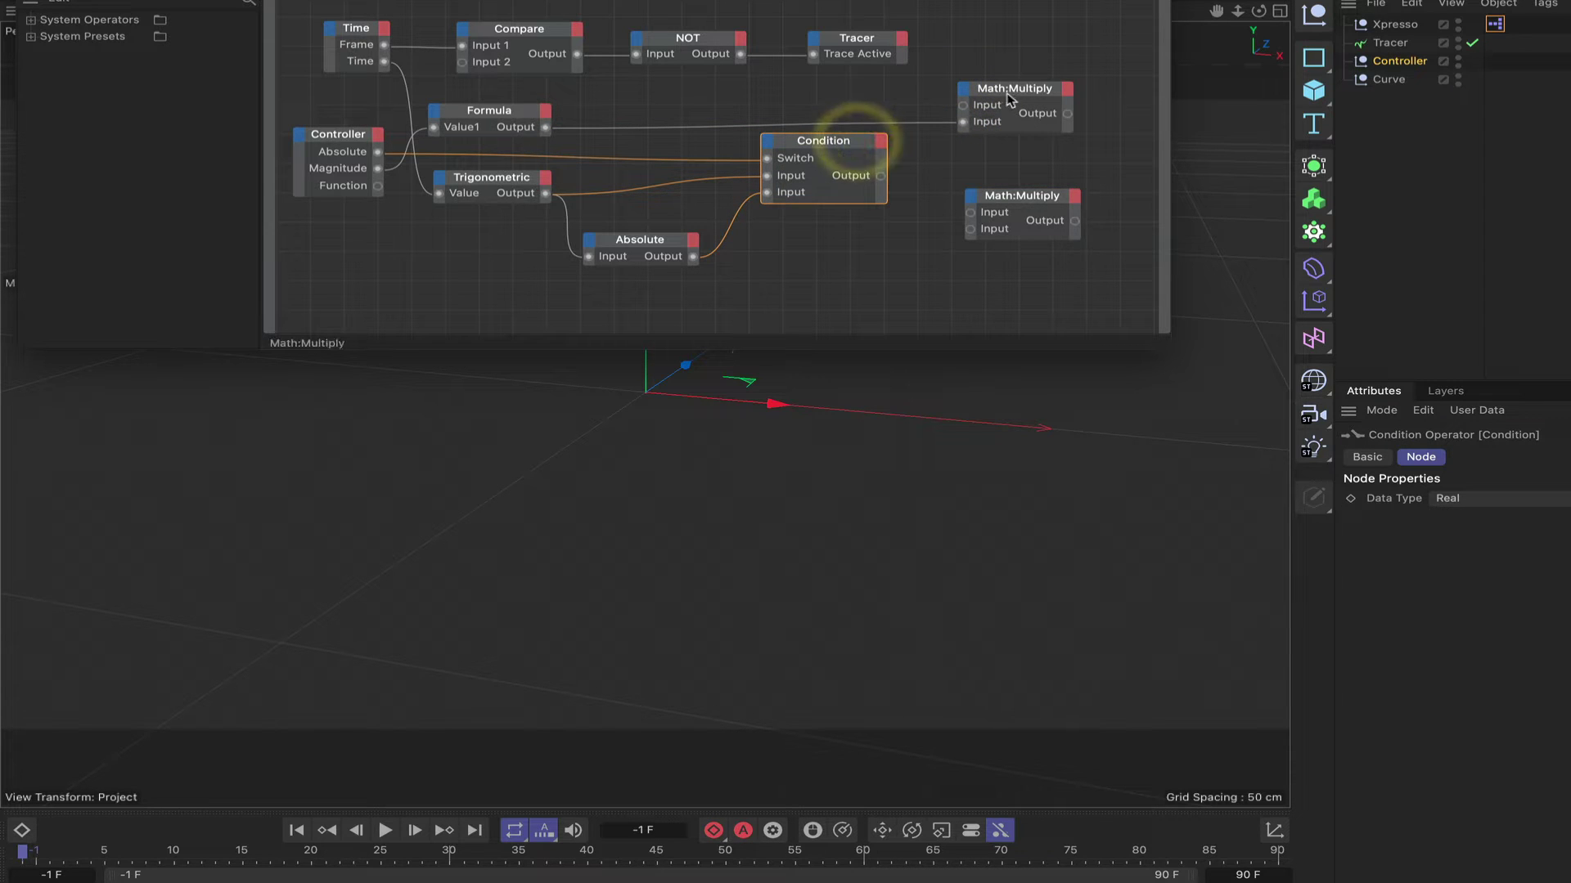
pyautogui.moveTo(1012, 92); pyautogui.dragTo(1011, 99)
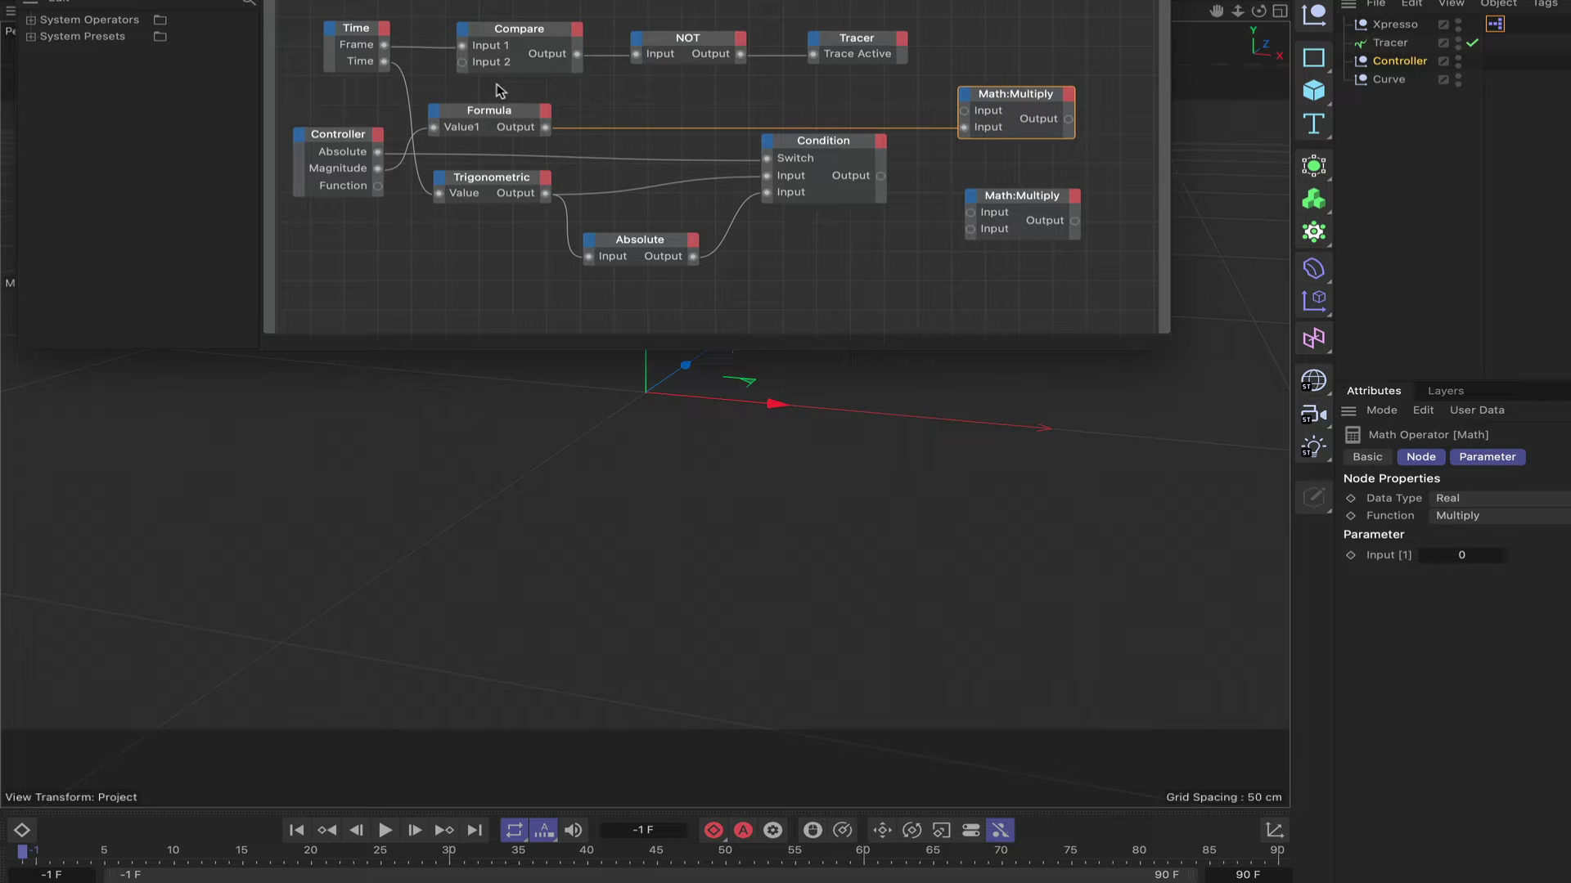
pyautogui.moveTo(384, 63); pyautogui.dragTo(963, 111)
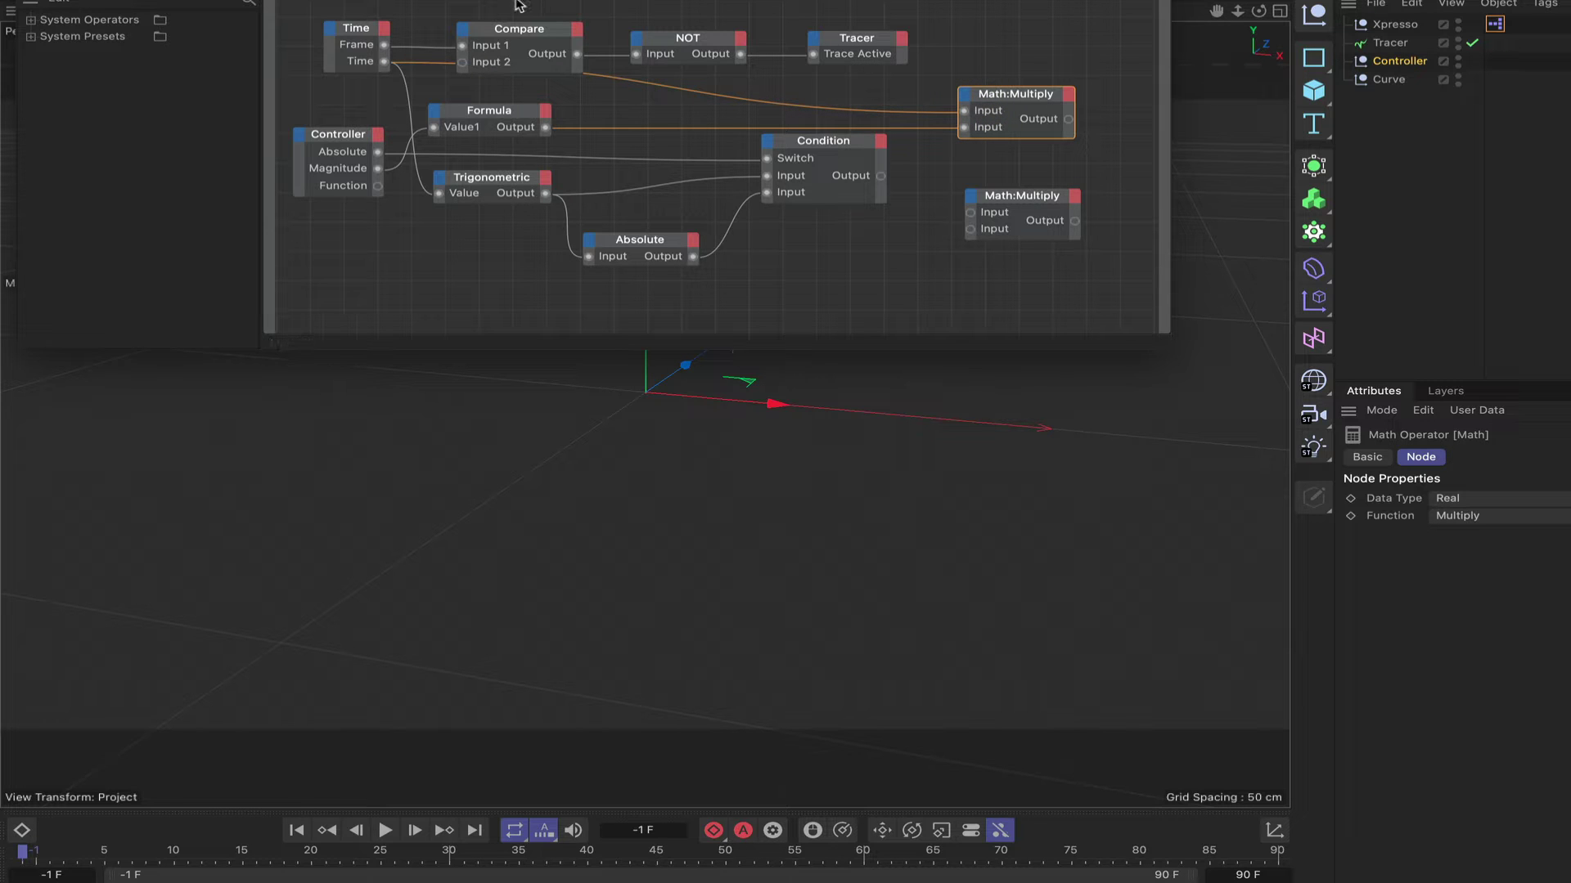
# Move the Compare, NOT and Tracer nodes up clear of the Time connection, and select the lower Multiply node
pyautogui.moveTo(516, 4); pyautogui.dragTo(843, 74)
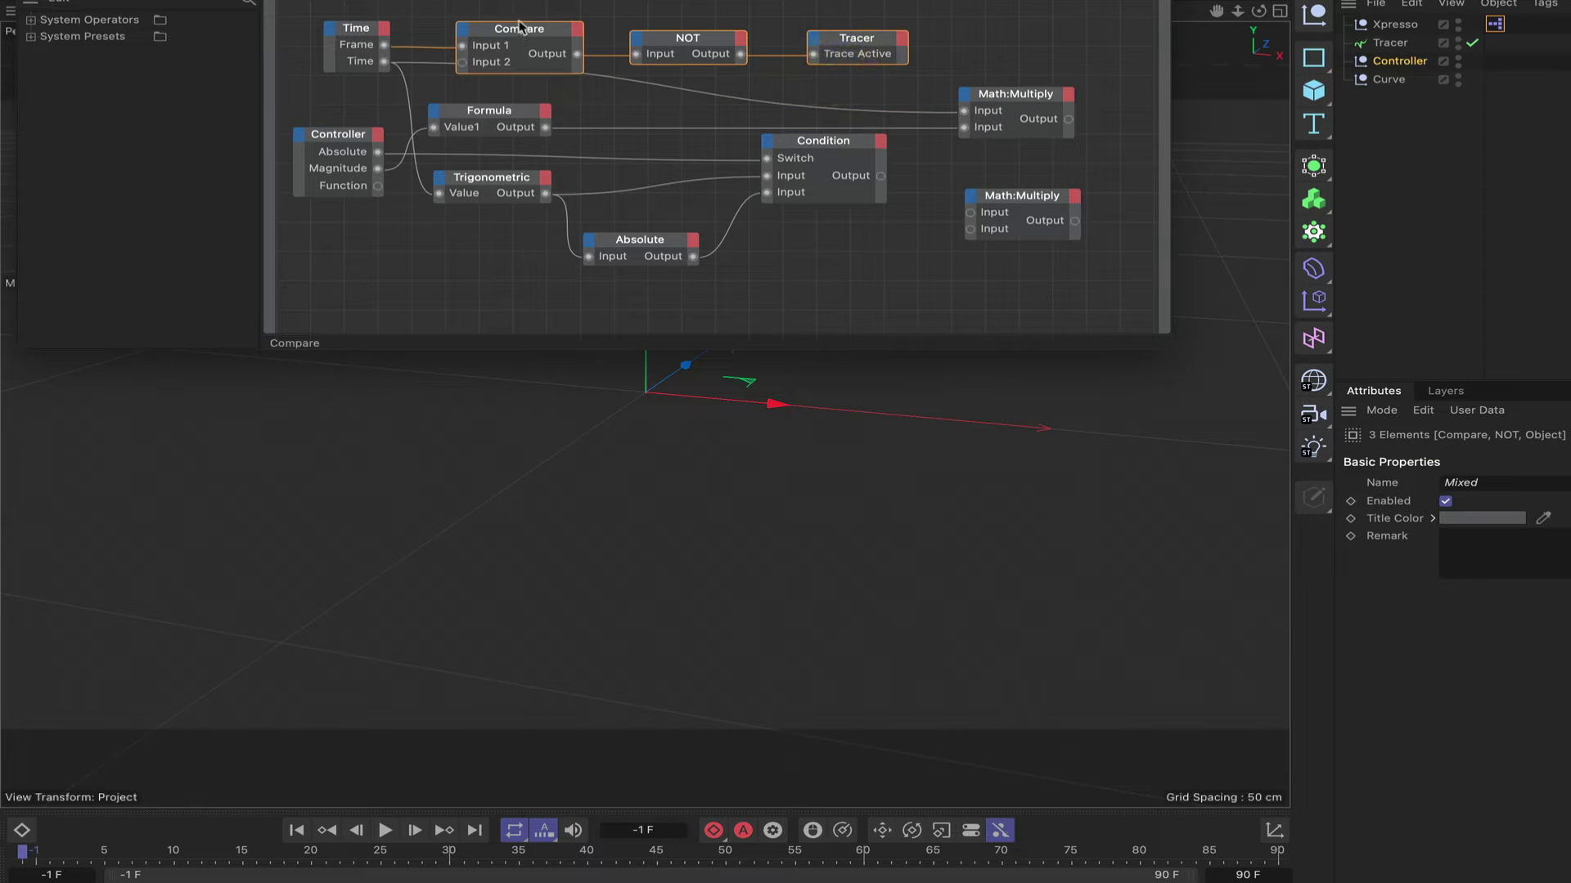
pyautogui.moveTo(520, 33); pyautogui.dragTo(519, 10)
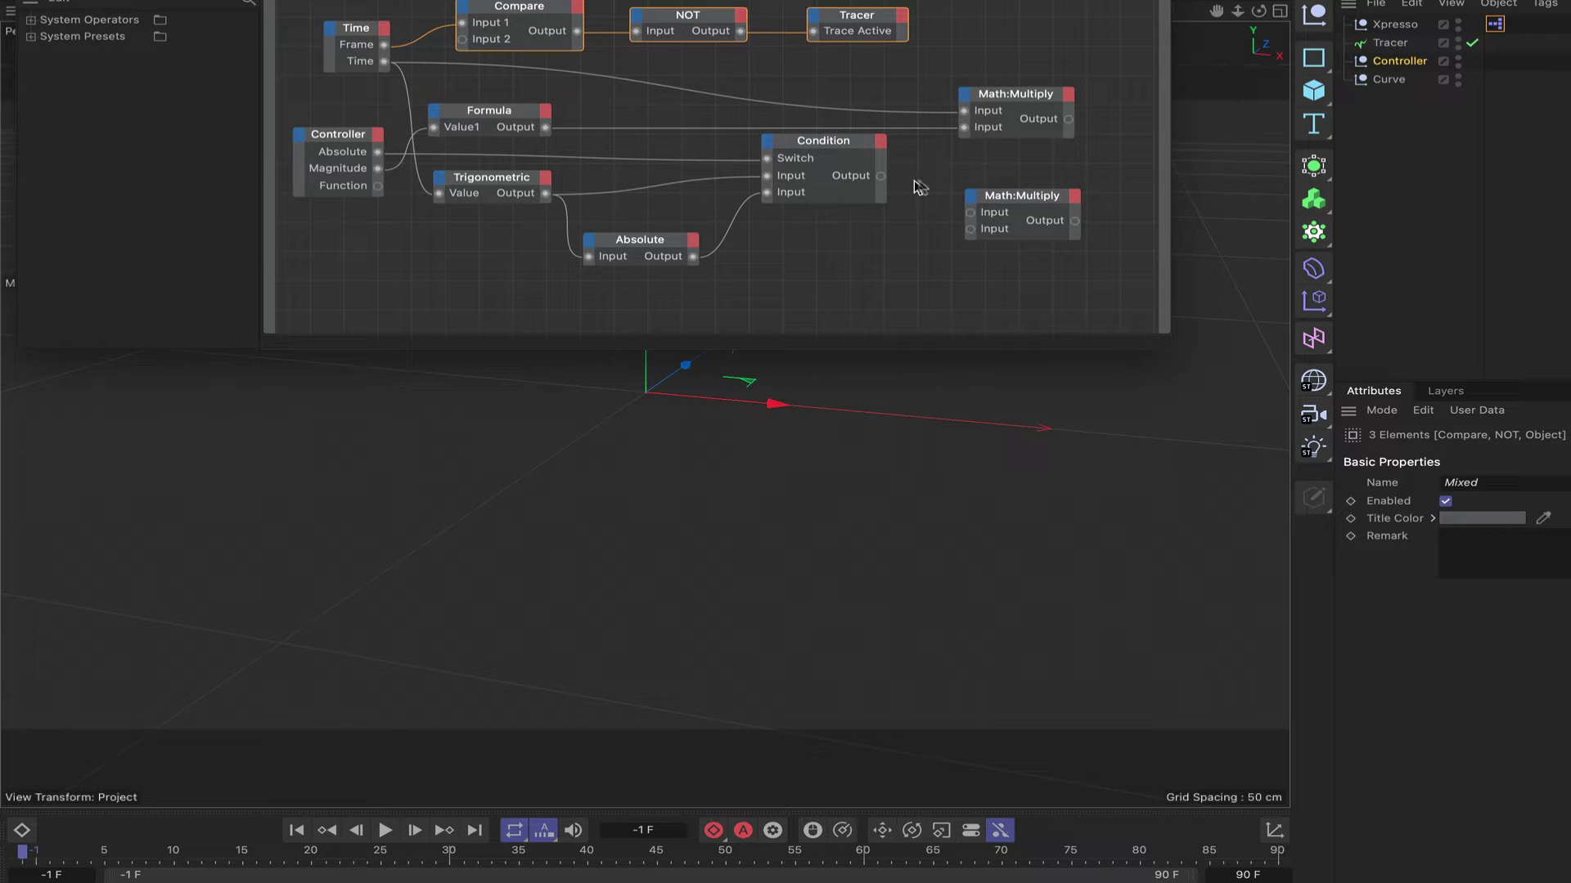
pyautogui.click(1012, 200)
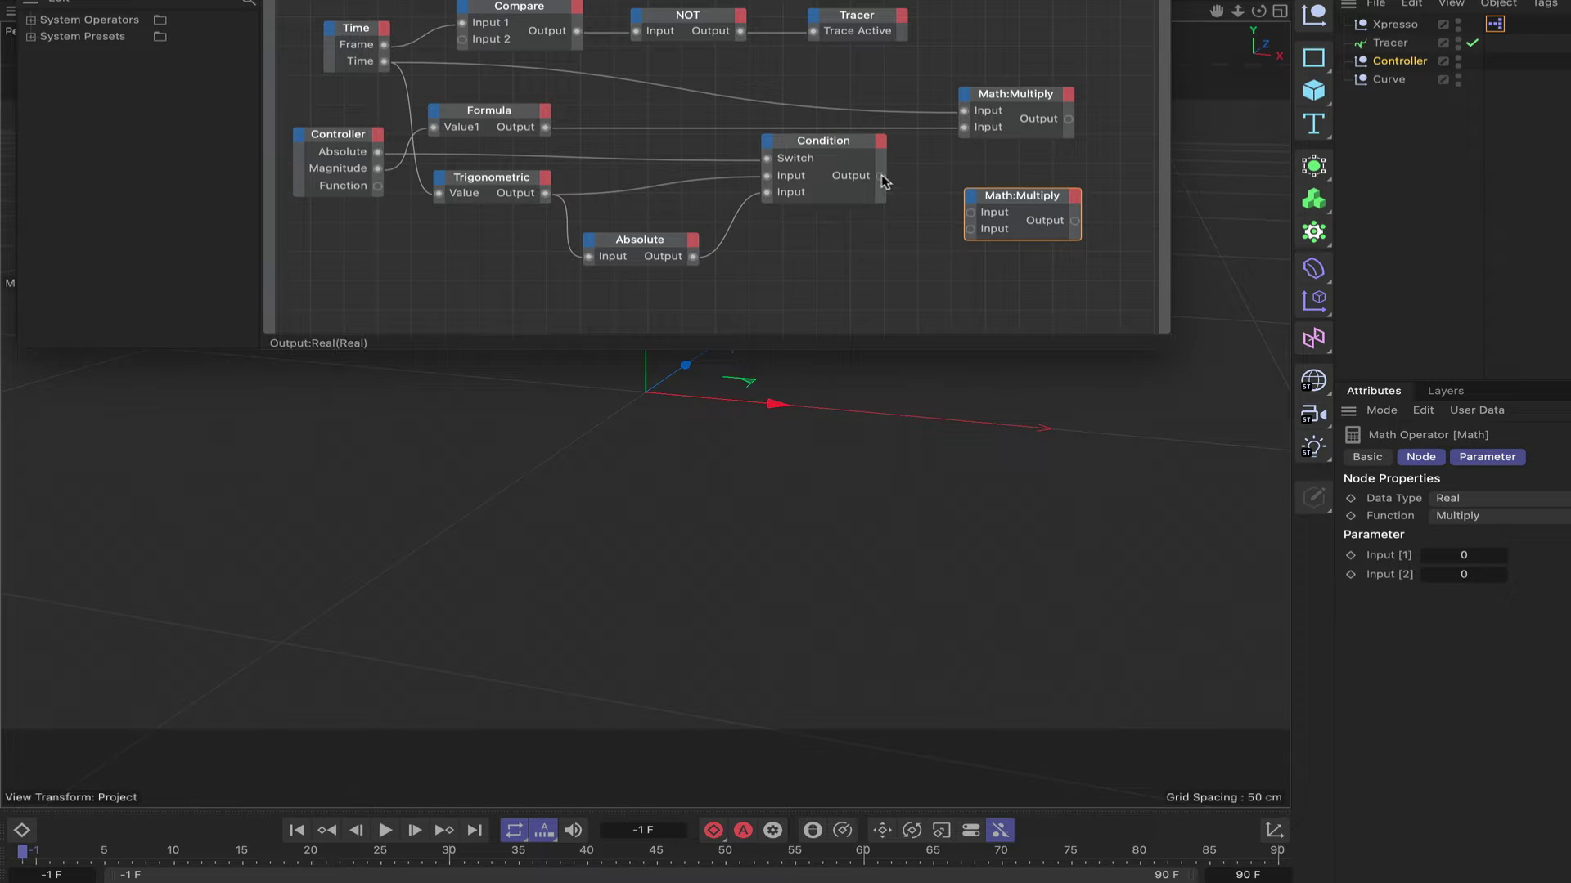
# Connect Condition's Output and Controller's Magnitude to the lower Multiply node's first and second inputs, and shift the Trigonometric node slightly down
pyautogui.moveTo(970, 217); pyautogui.dragTo(969, 216)
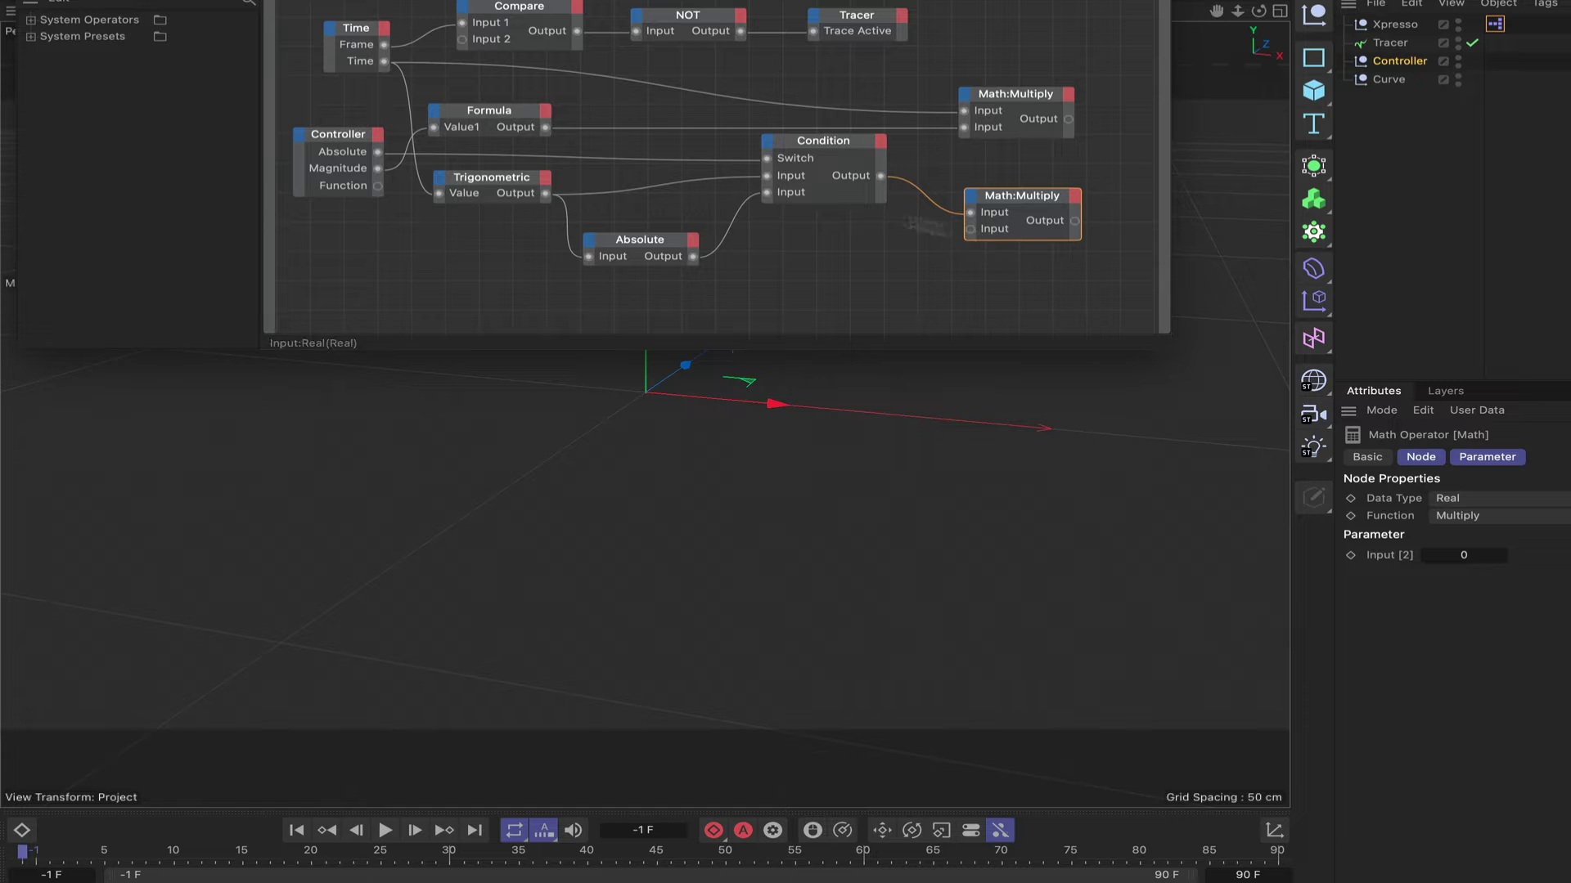
pyautogui.moveTo(379, 170); pyautogui.dragTo(970, 230)
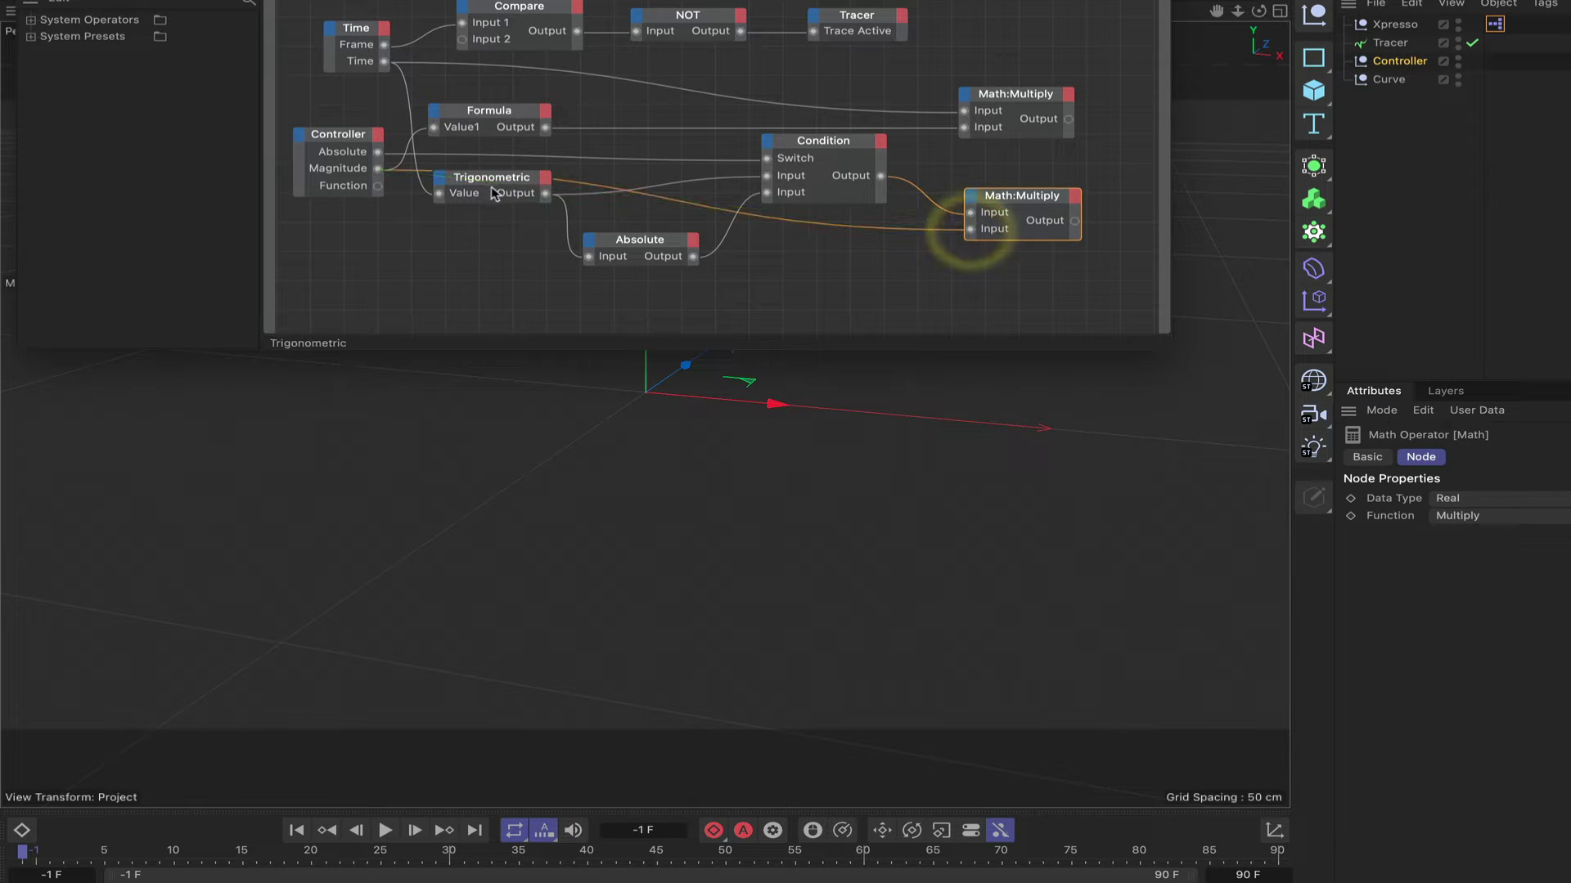
pyautogui.moveTo(493, 184); pyautogui.dragTo(490, 204)
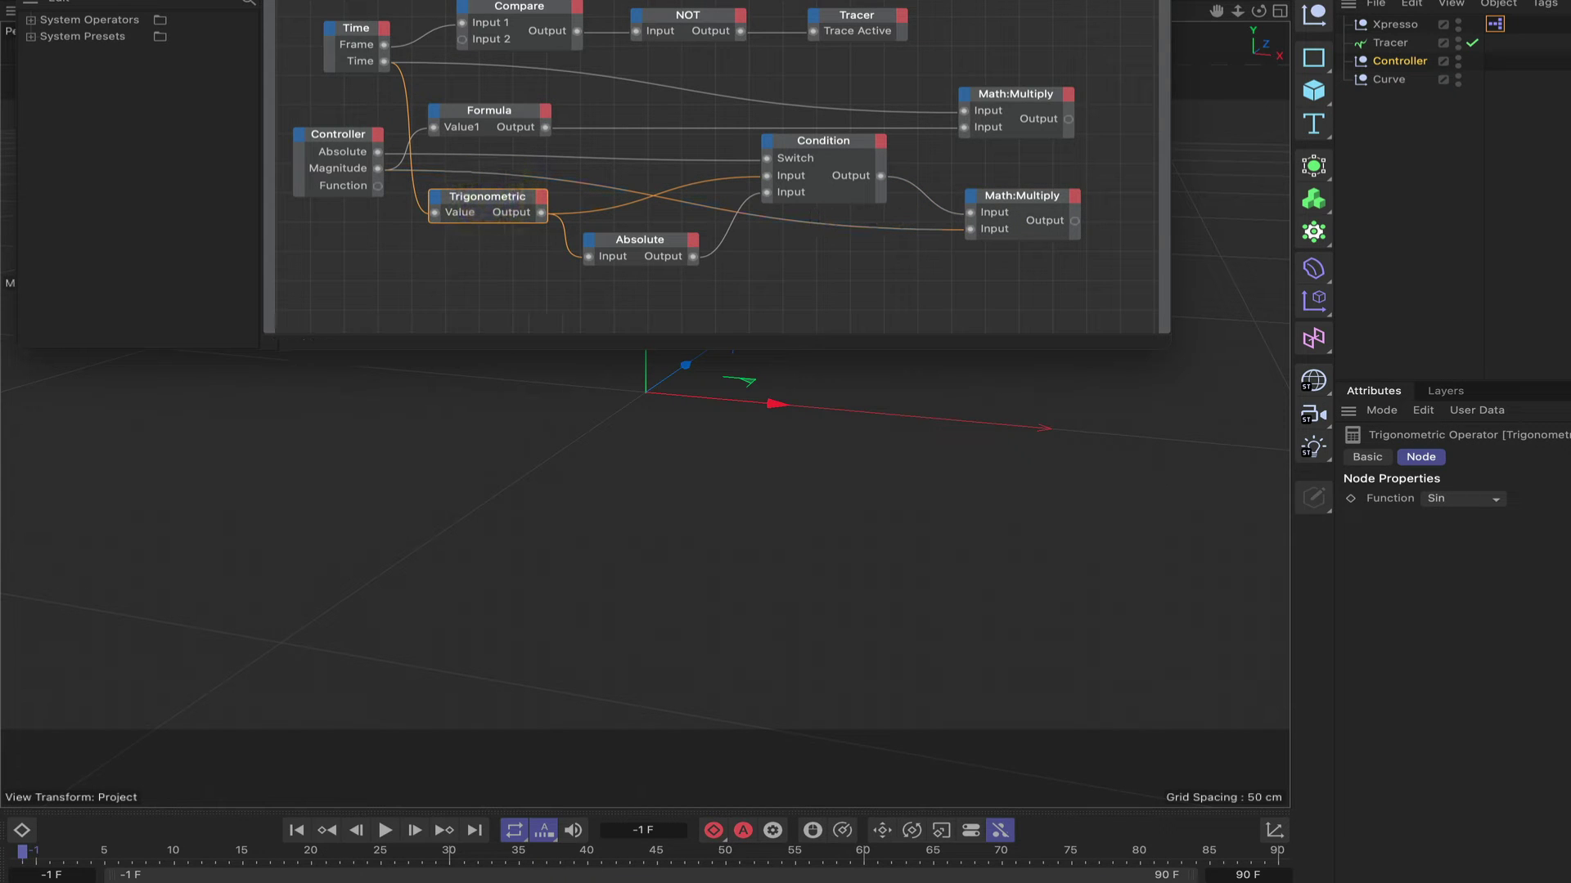
# Add the Curve null as a node beyond the Multiply nodes and give it Global Position . X and Global Position . Y input ports
pyautogui.keyDown('alt'); pyautogui.moveTo(932, 168); pyautogui.dragTo(753, 165, button='middle'); pyautogui.keyUp('alt')
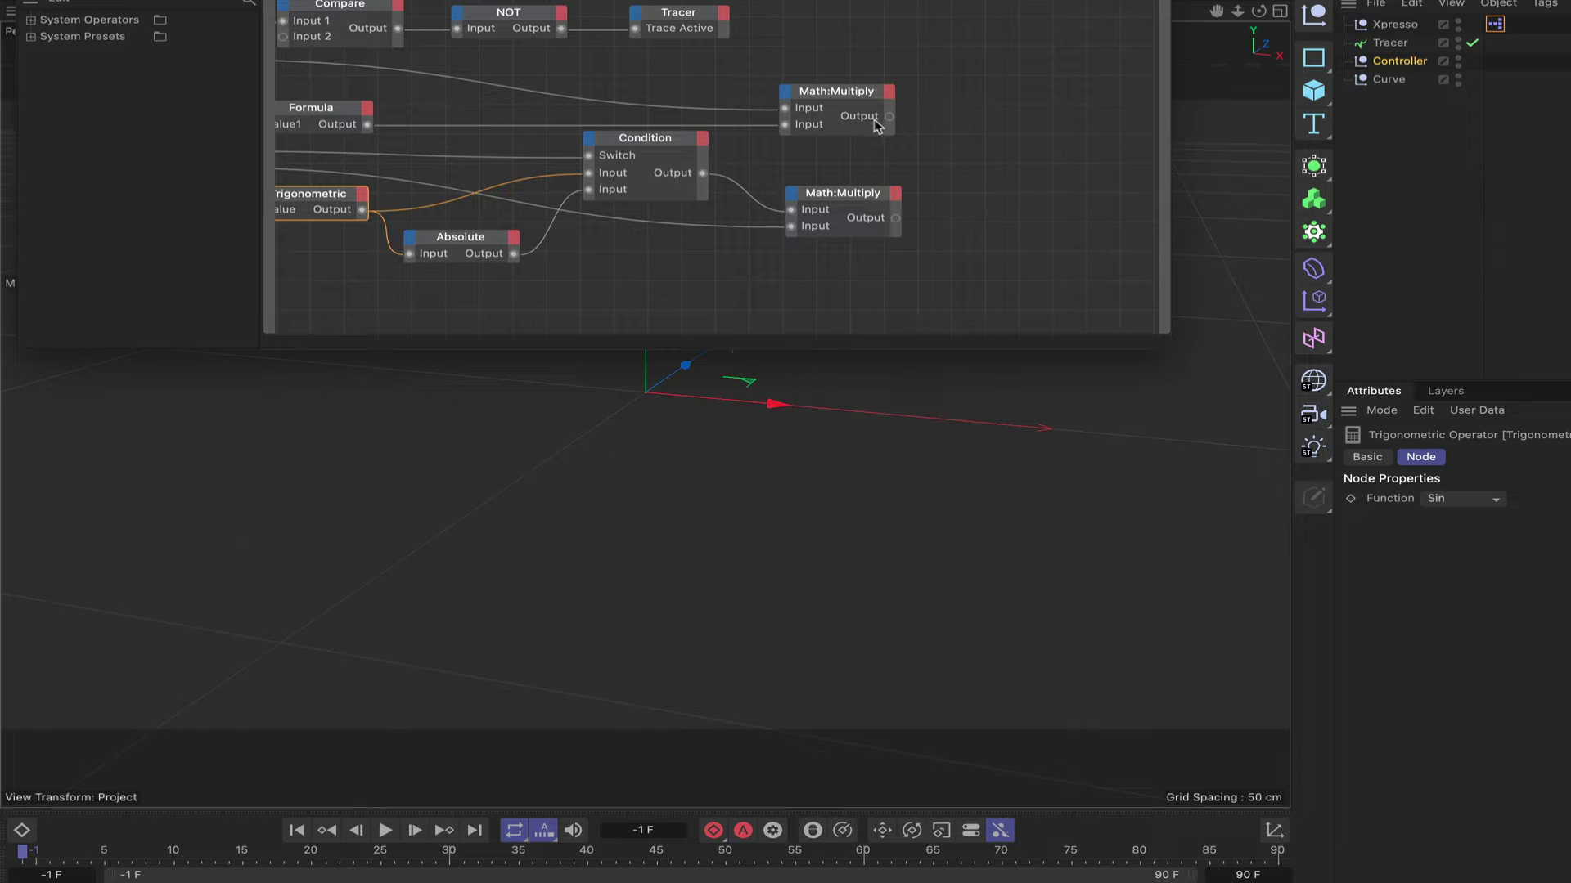
pyautogui.click(1388, 80)
pyautogui.moveTo(1049, 162); pyautogui.dragTo(1047, 160)
pyautogui.click(1000, 149)
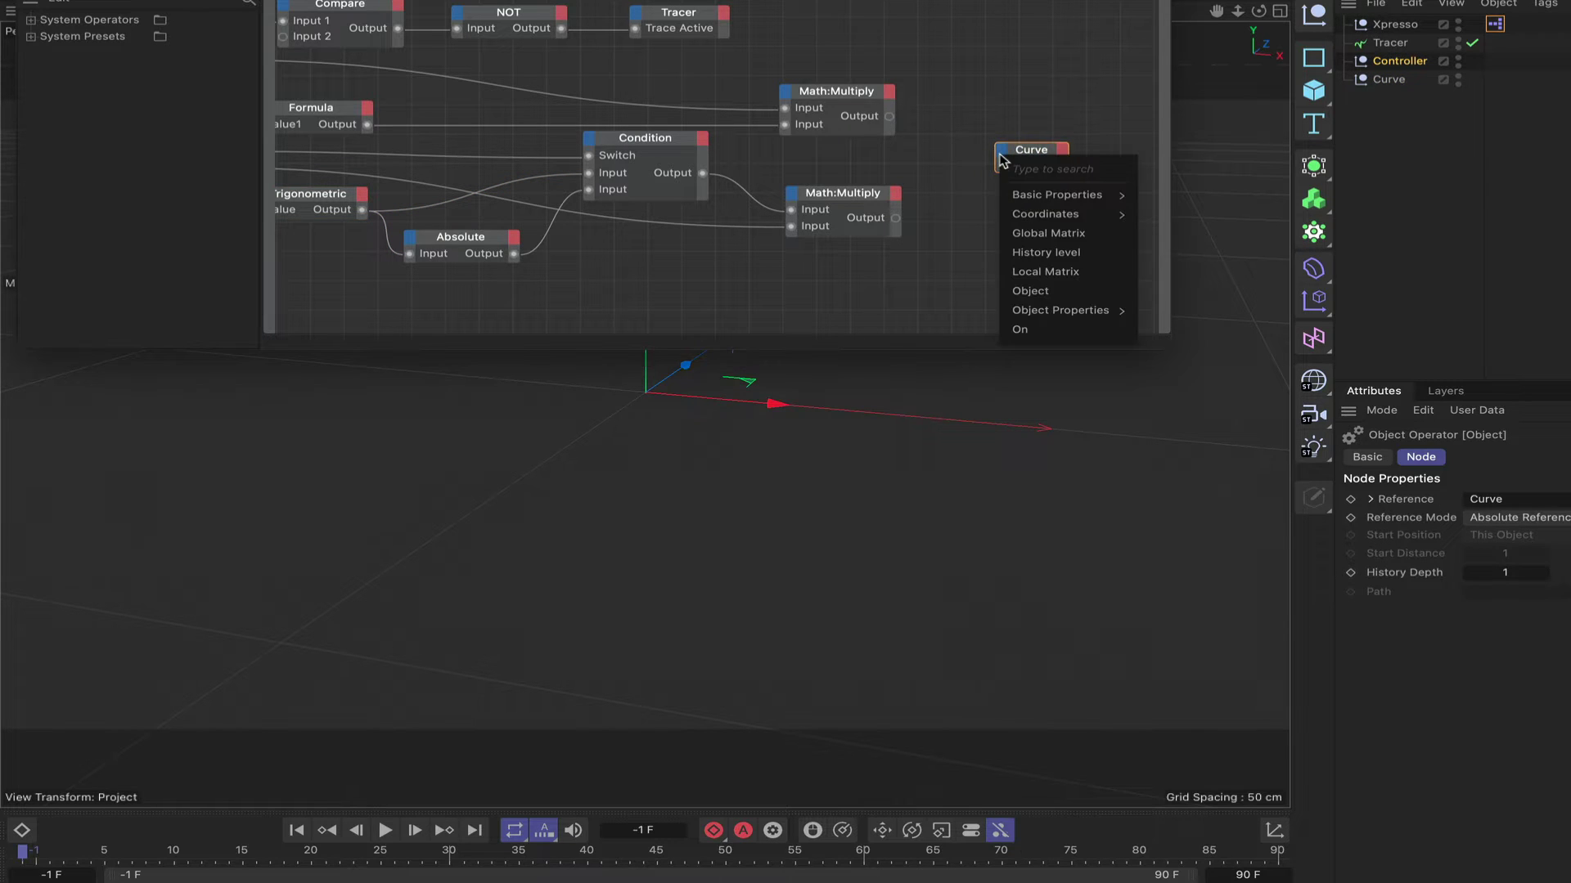
pyautogui.moveTo(1014, 215)
pyautogui.moveTo(1181, 236)
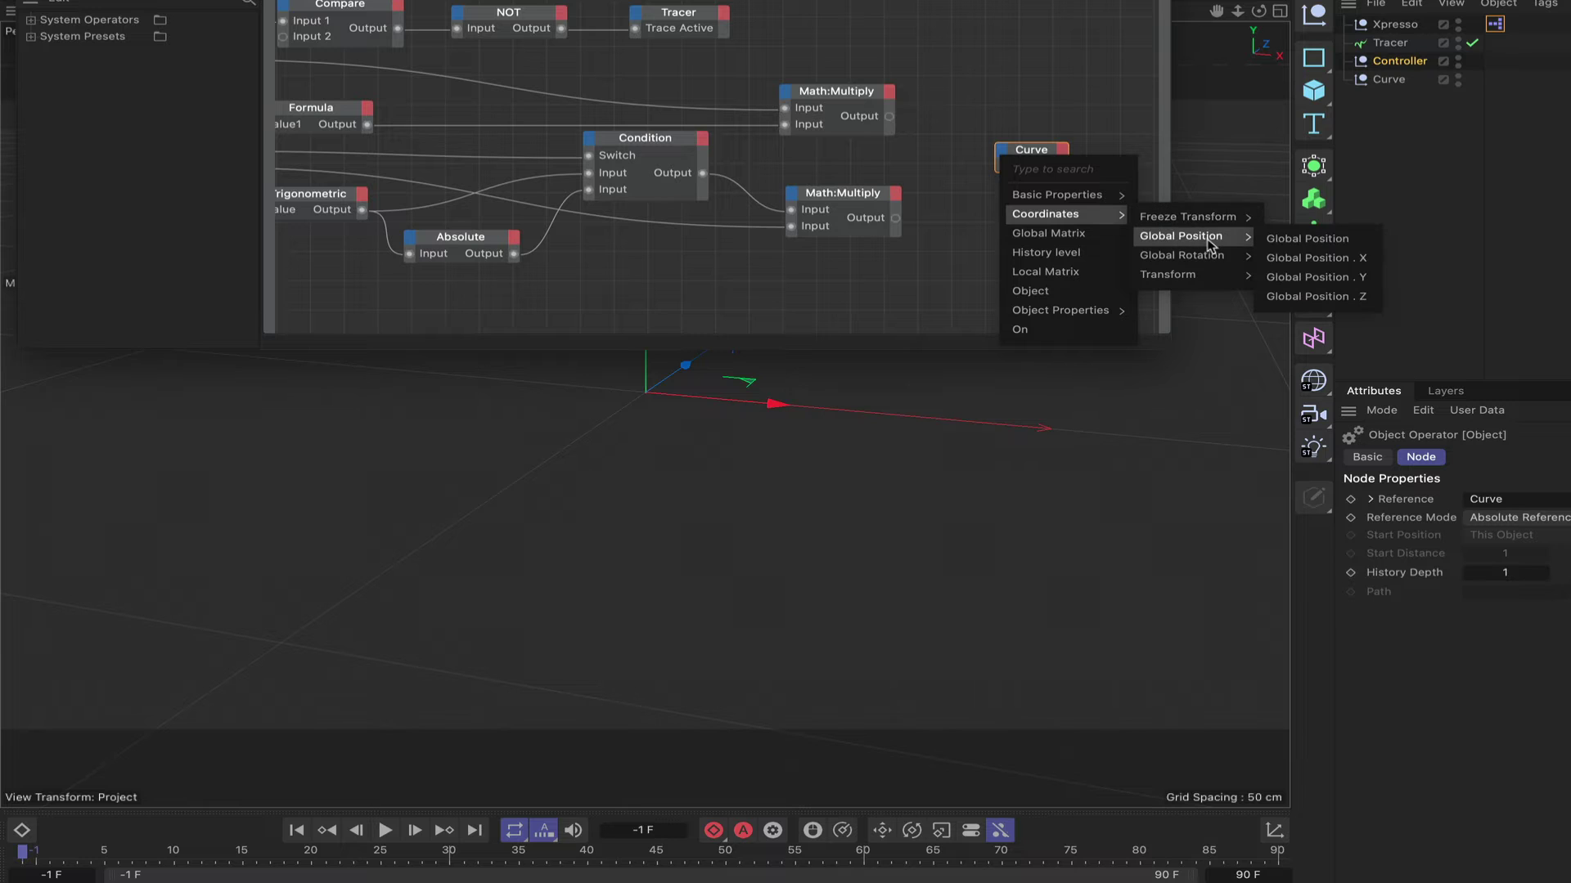
pyautogui.click(1313, 266)
pyautogui.click(1001, 151)
pyautogui.moveTo(1027, 209)
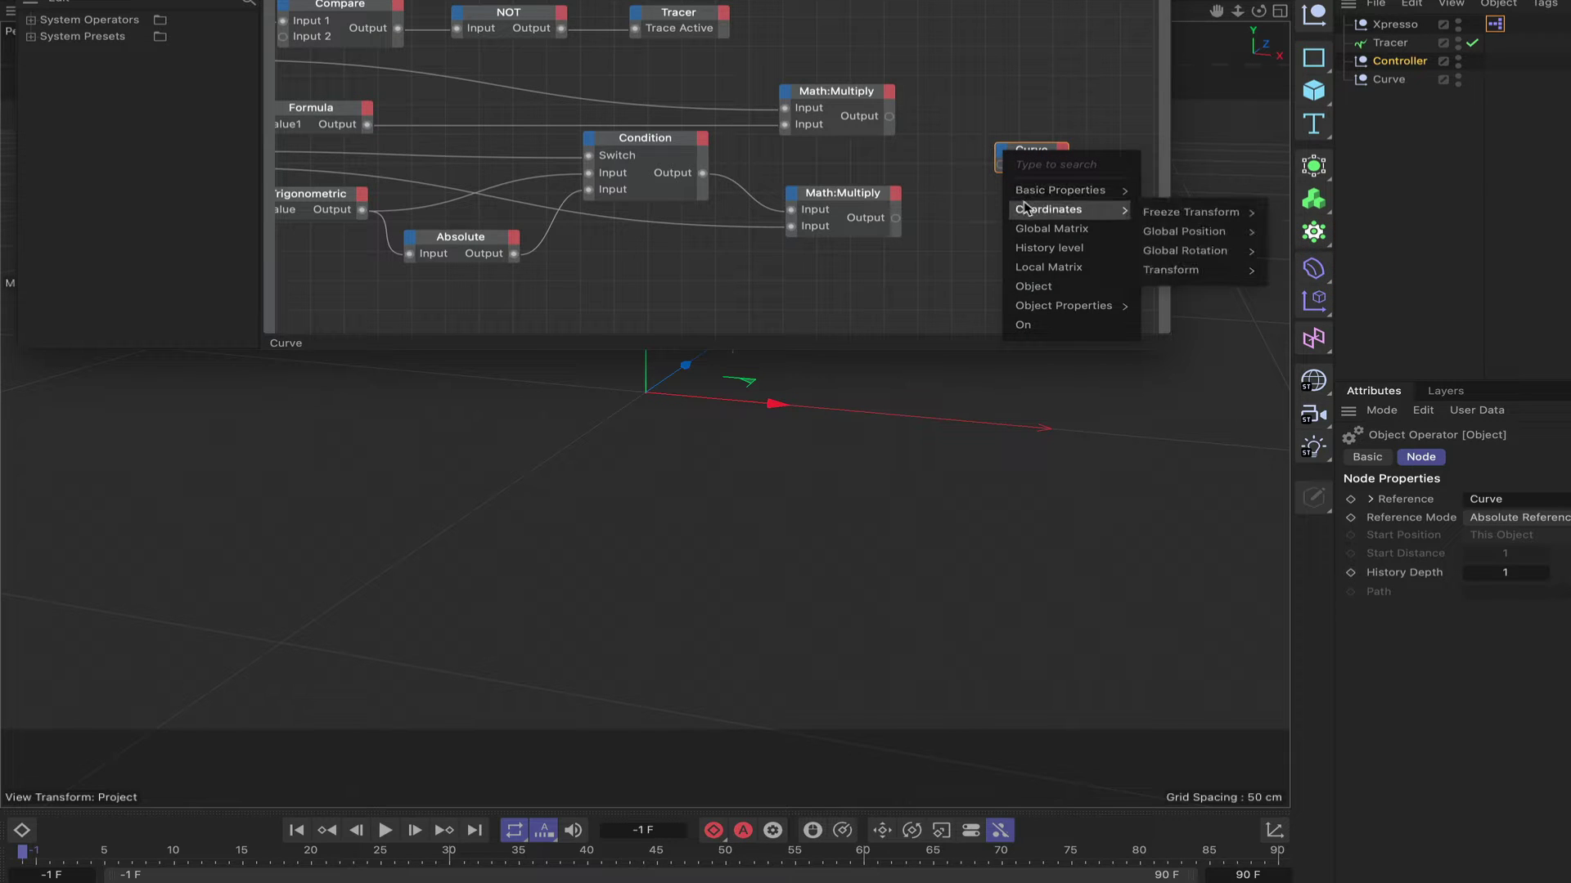
pyautogui.moveTo(1199, 221)
pyautogui.click(1317, 272)
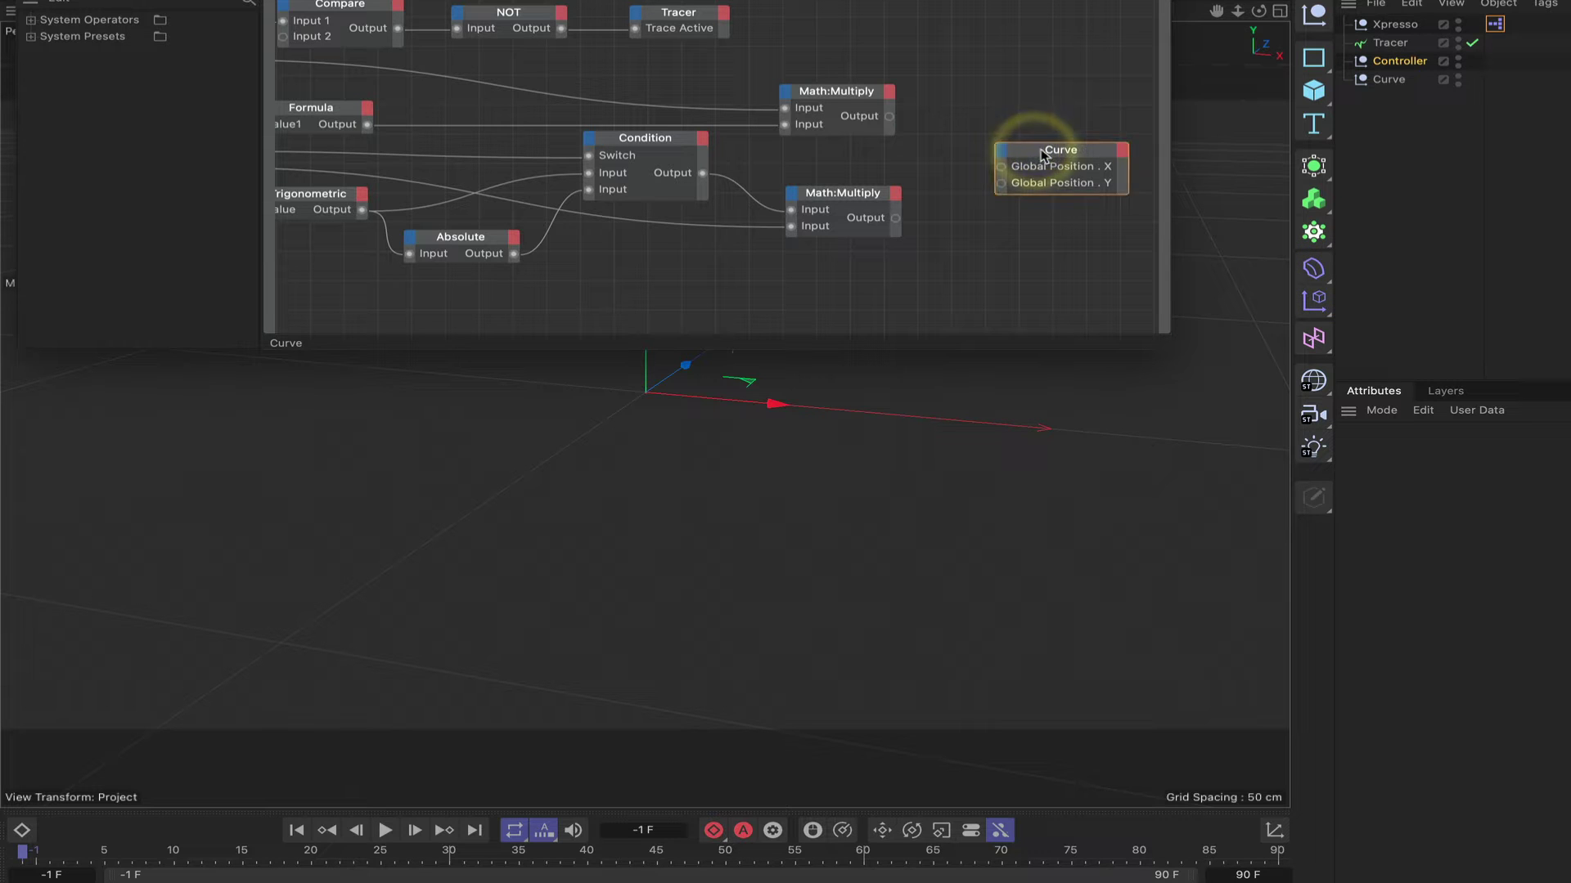
# Connect the upper Multiply's Output to Curve's Global Position . X and the lower Multiply's Output to Global Position . Y
pyautogui.moveTo(1041, 147); pyautogui.dragTo(990, 161)
pyautogui.click(894, 216)
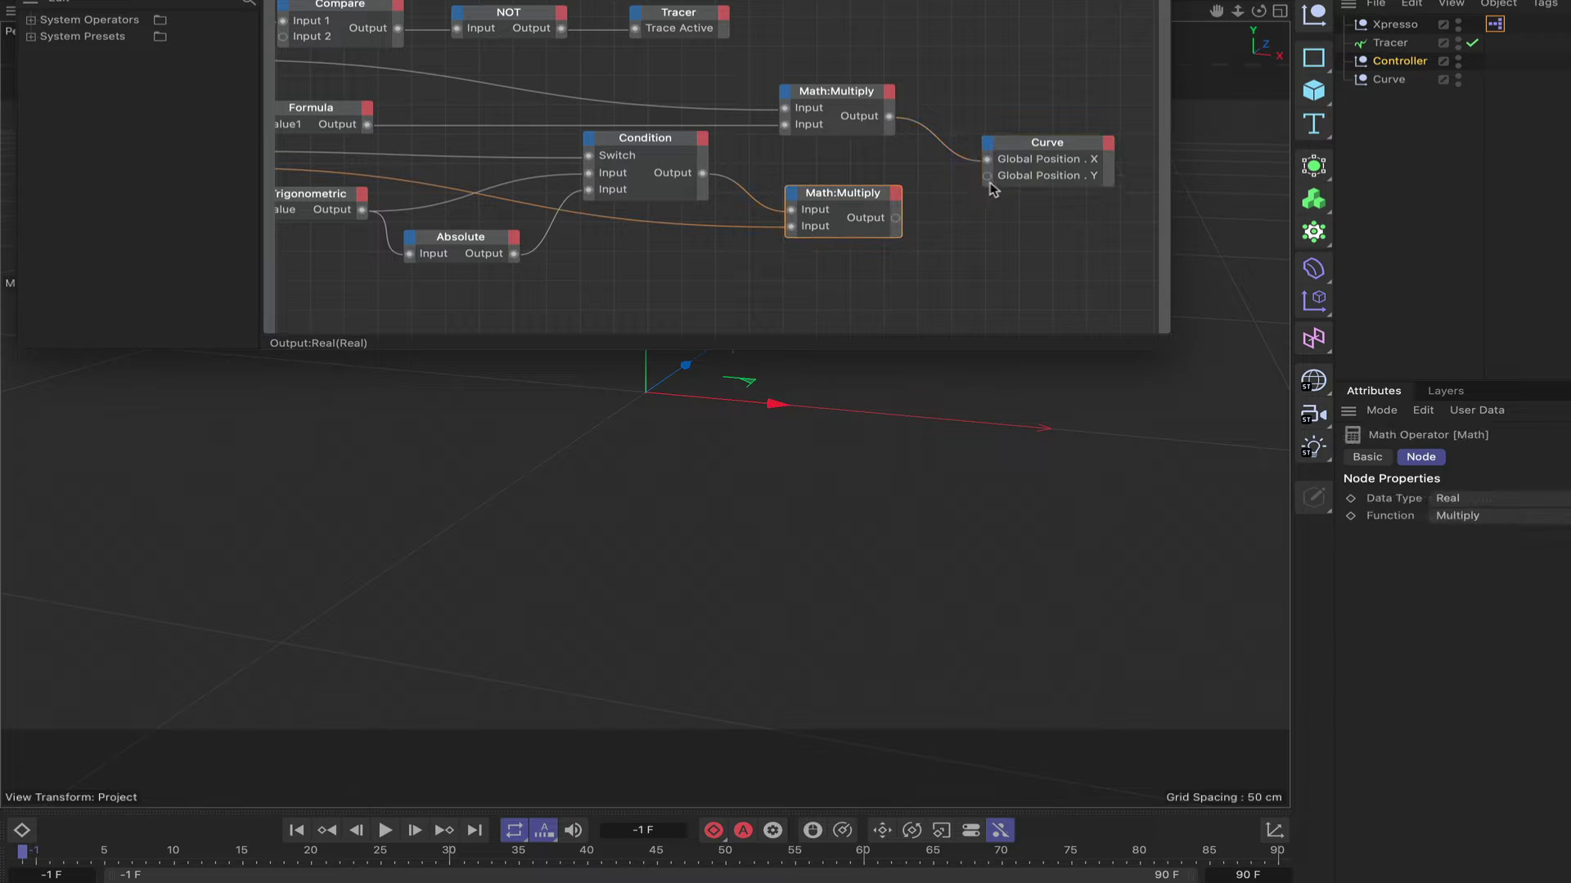
pyautogui.click(987, 176)
pyautogui.moveTo(894, 218); pyautogui.dragTo(987, 175)
# Enlarge the XPresso Editor to fit the whole node graph, and move the window aside to uncover the viewport
pyautogui.moveTo(1165, 350); pyautogui.dragTo(1400, 374)
pyautogui.moveTo(1362, 2); pyautogui.dragTo(1474, 13)
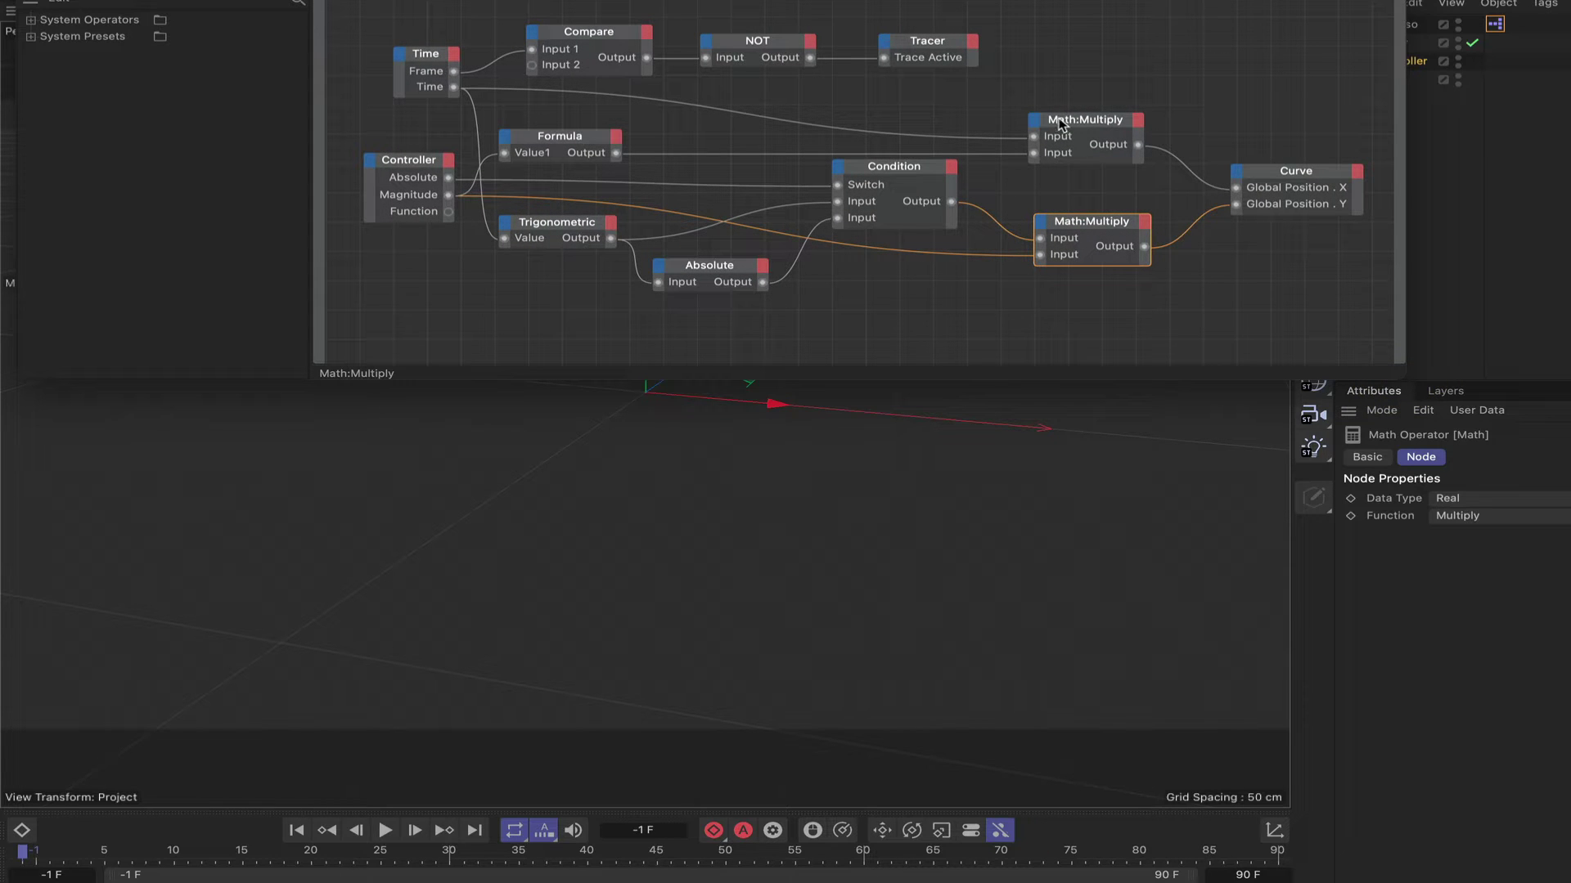
pyautogui.moveTo(1129, 0); pyautogui.dragTo(283, 0)
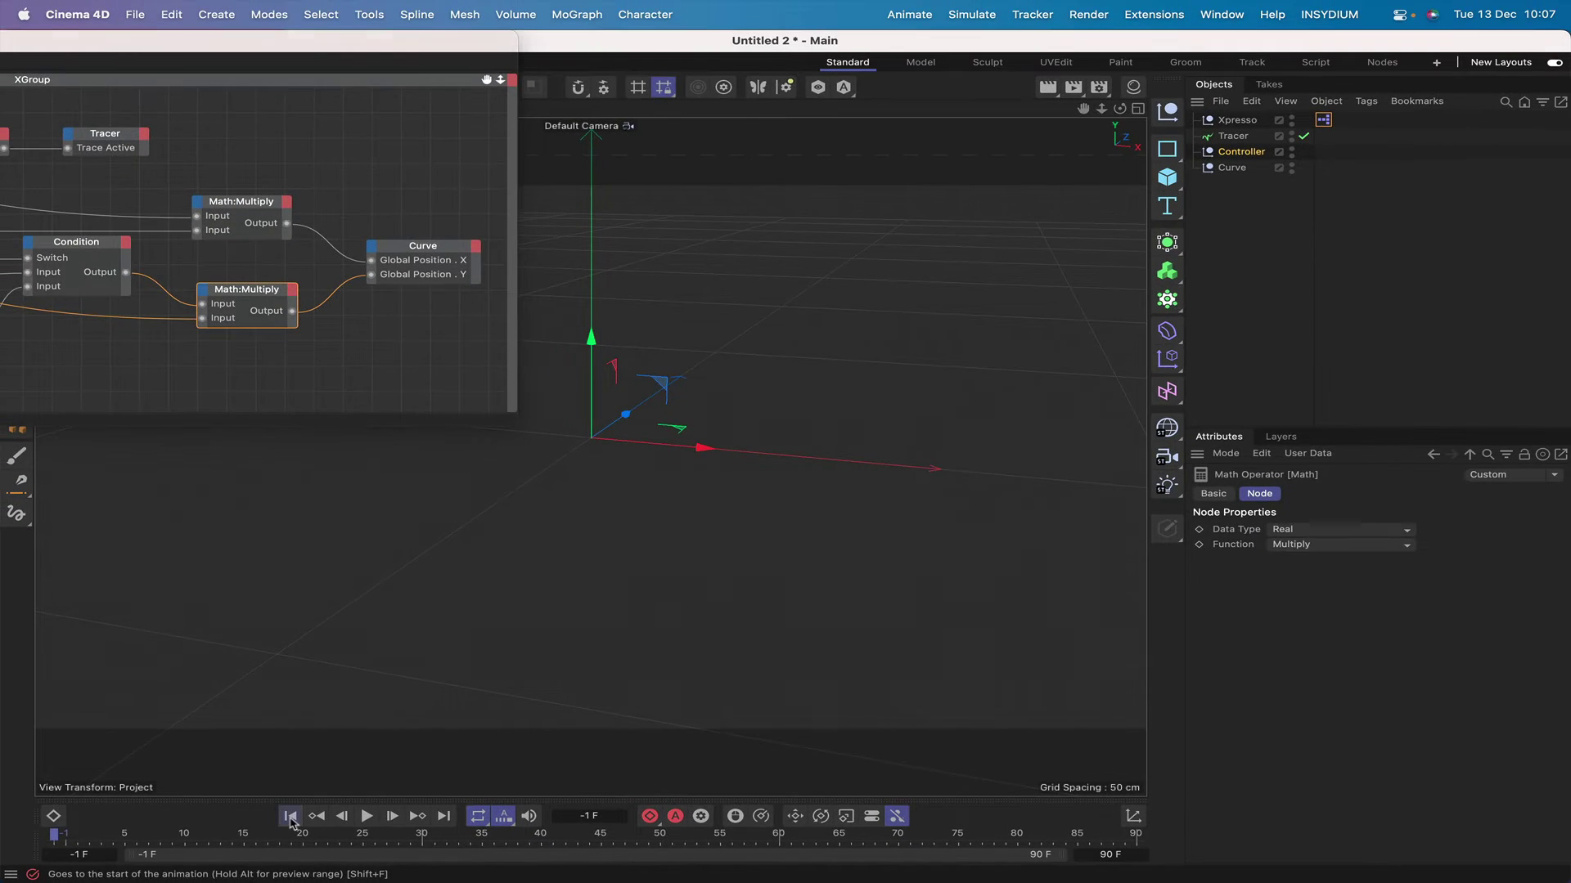
# Play the animation from the first frame and look closely at the curve traced from the origin
pyautogui.click(294, 824)
pyautogui.click(367, 818)
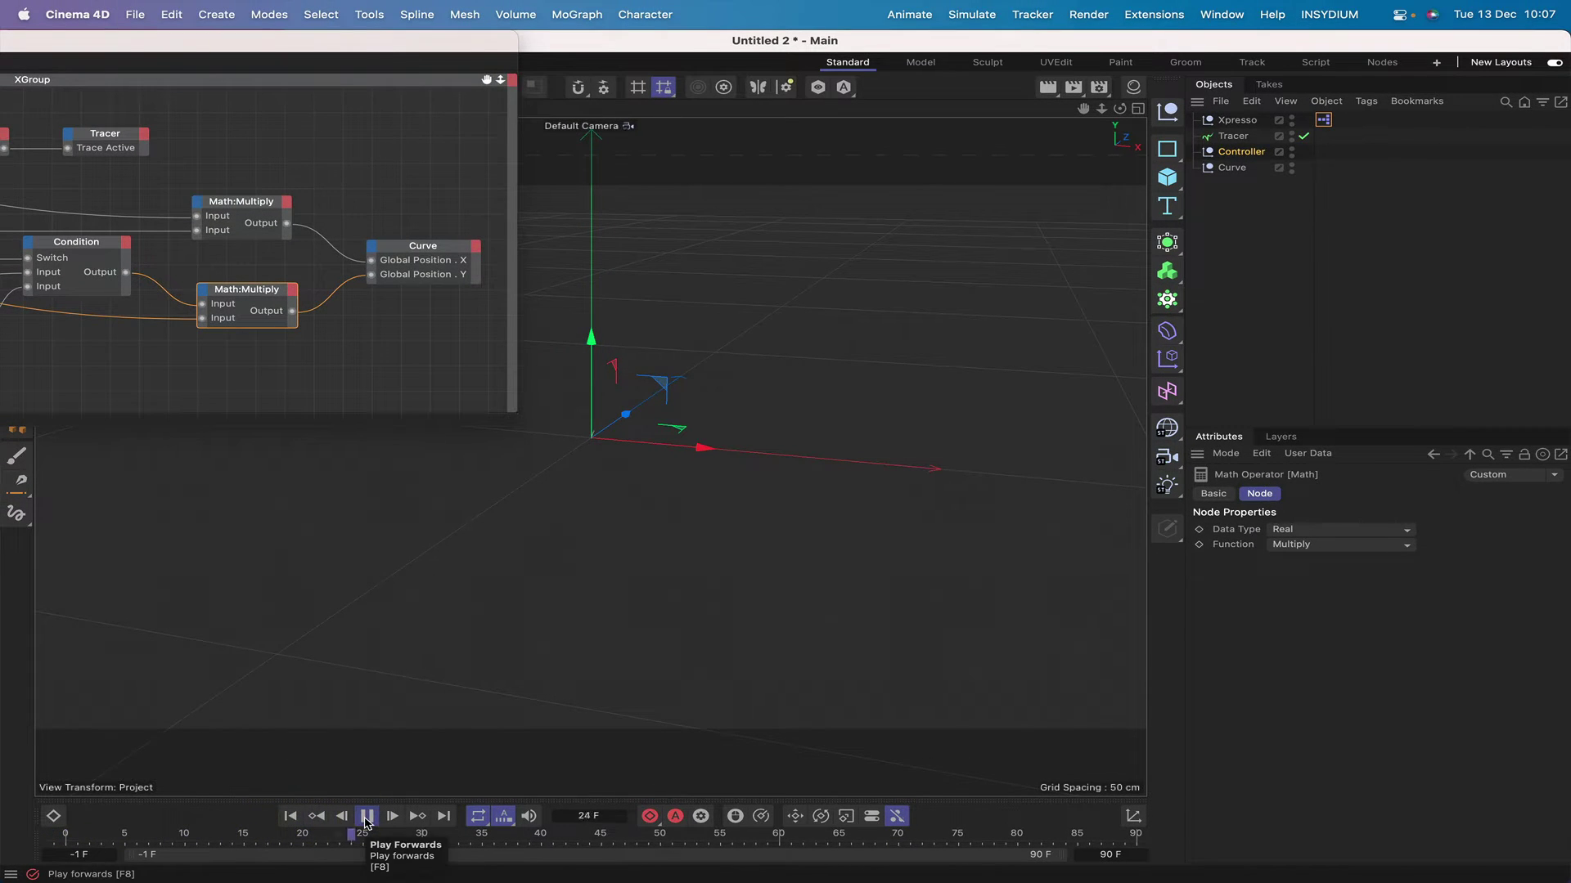
pyautogui.click(366, 816)
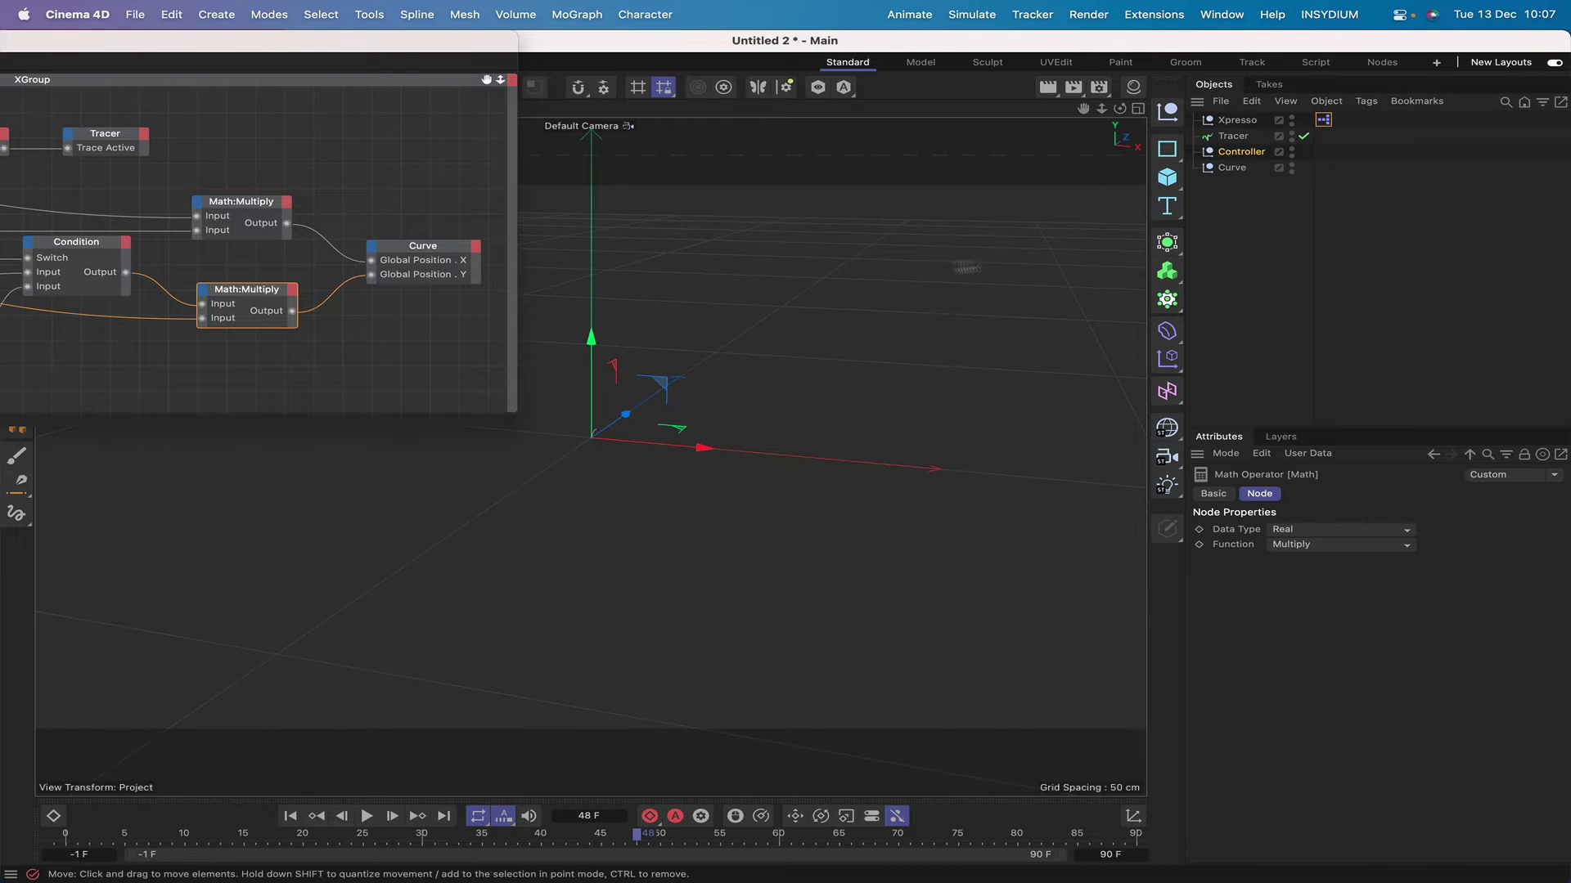
pyautogui.moveTo(1083, 108); pyautogui.dragTo(1214, 108, button='right')
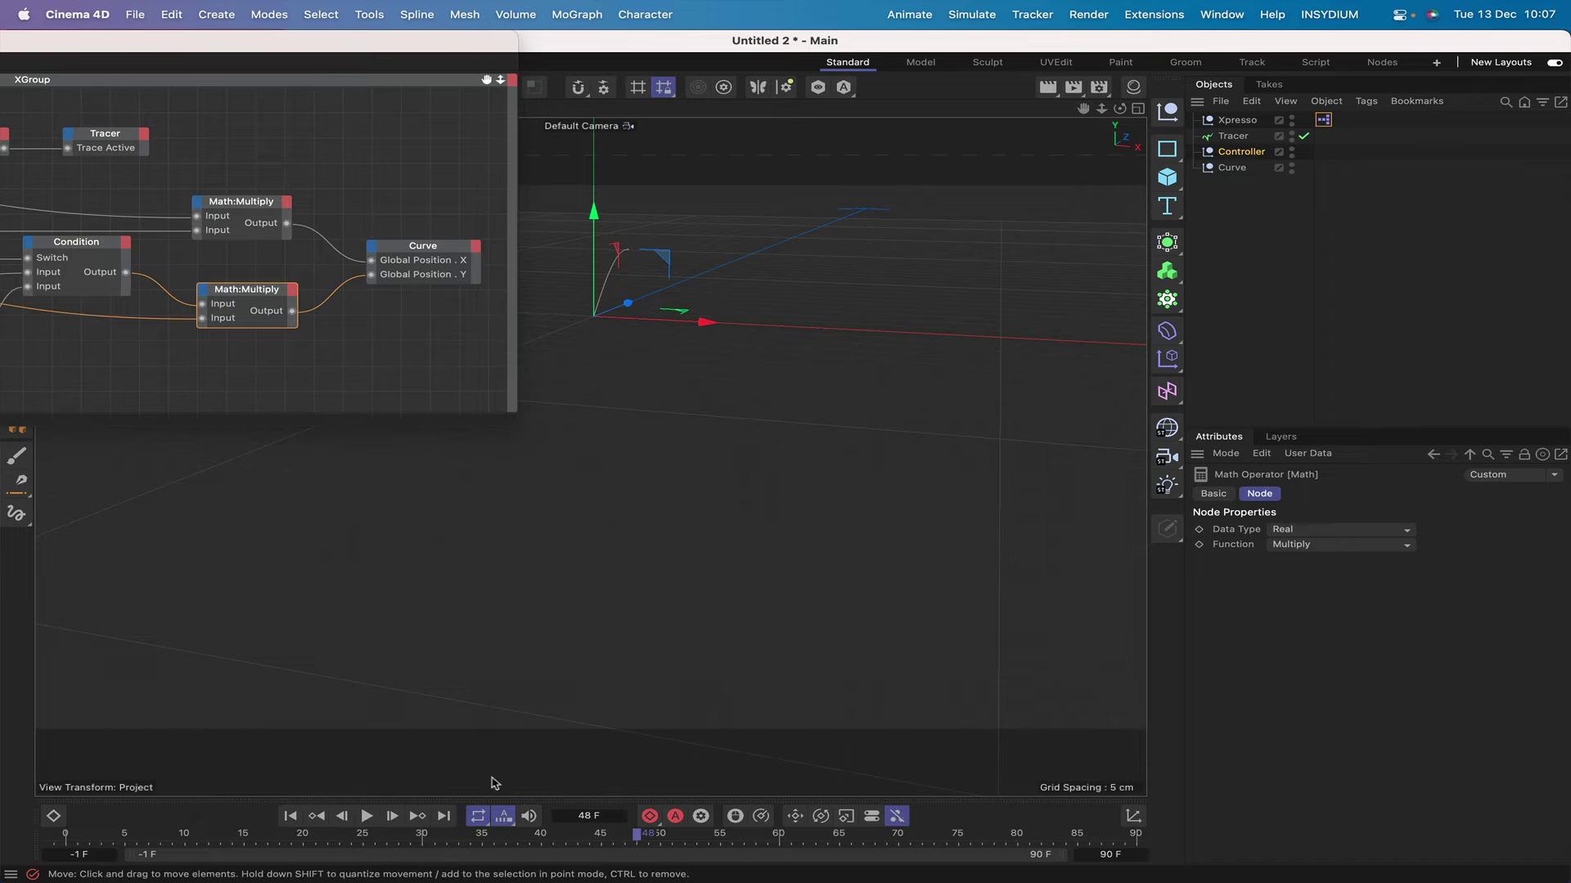
pyautogui.click(368, 817)
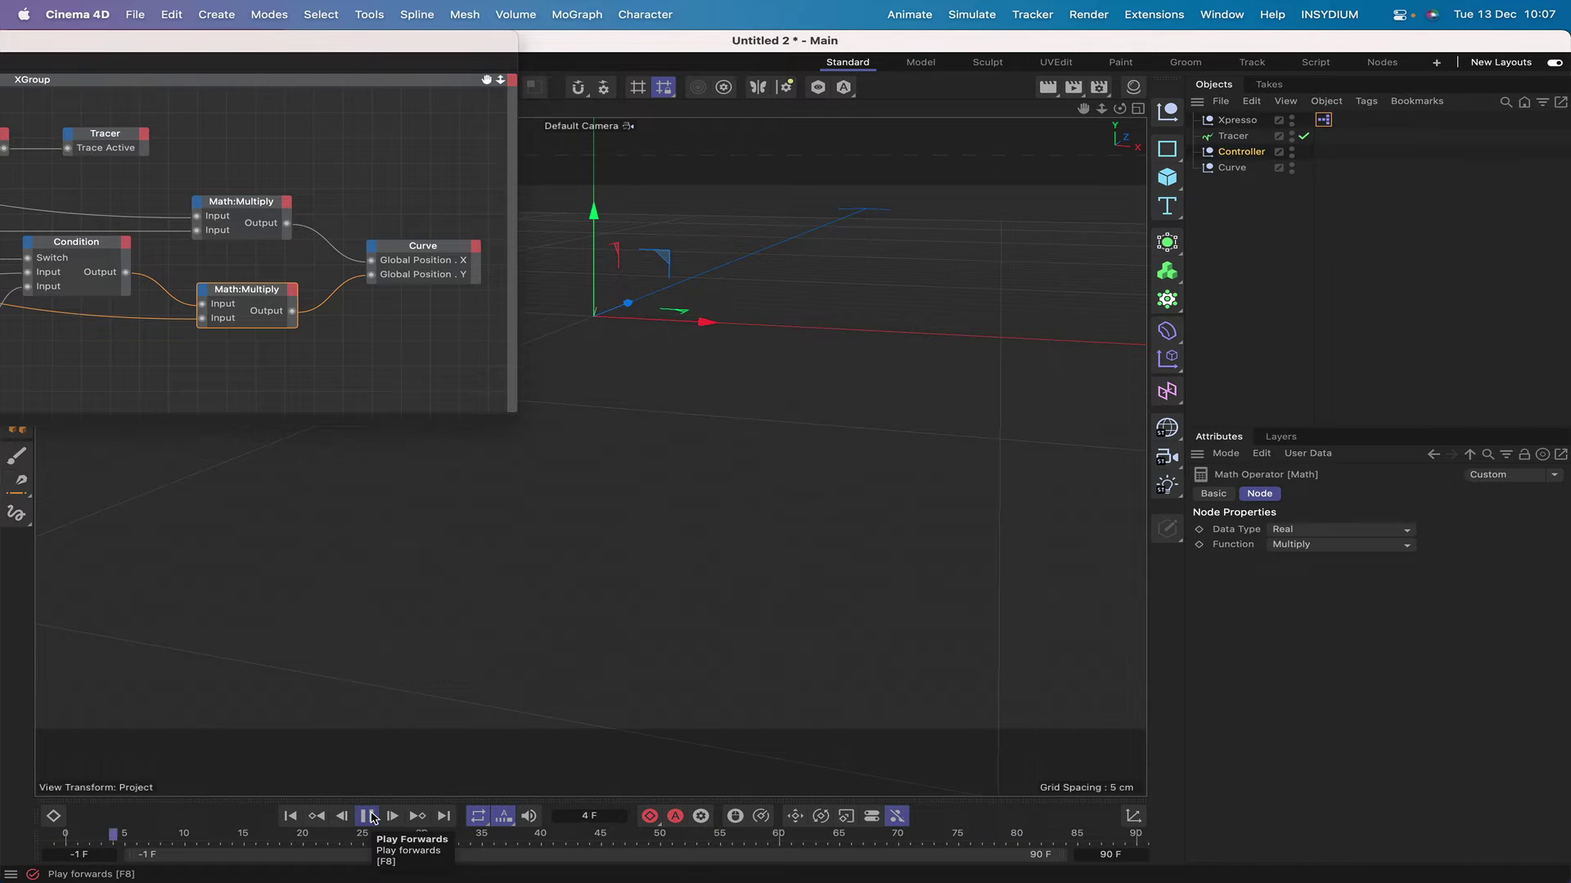
pyautogui.click(370, 816)
# Set the project's end frame to 188 and change the play mode's repeat option to Simple
pyautogui.doubleClick(1120, 855)
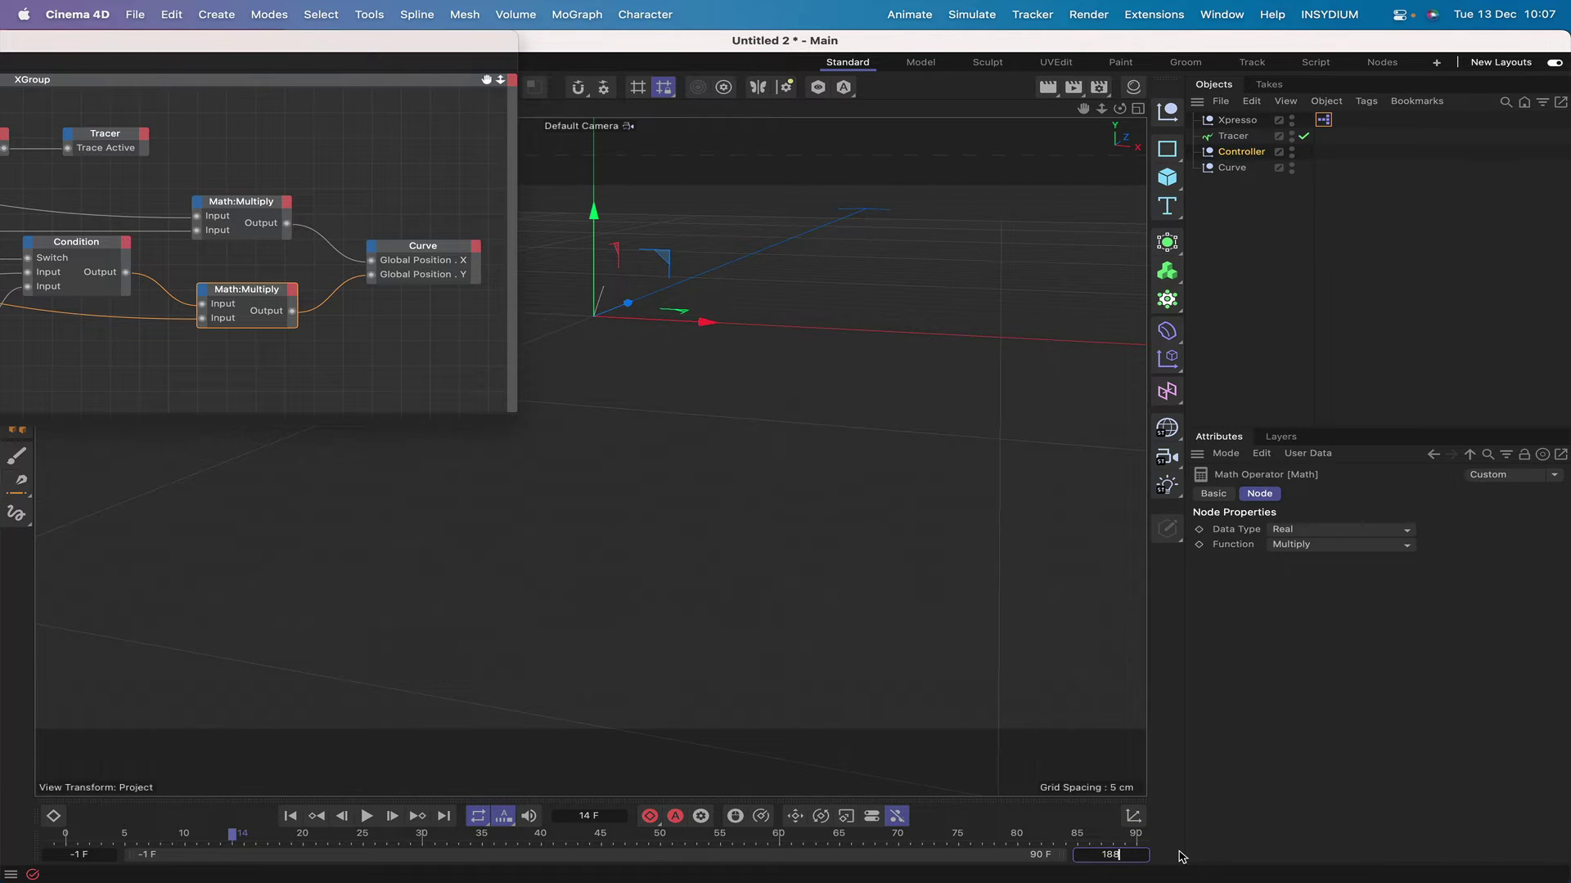
pyautogui.press('Return')
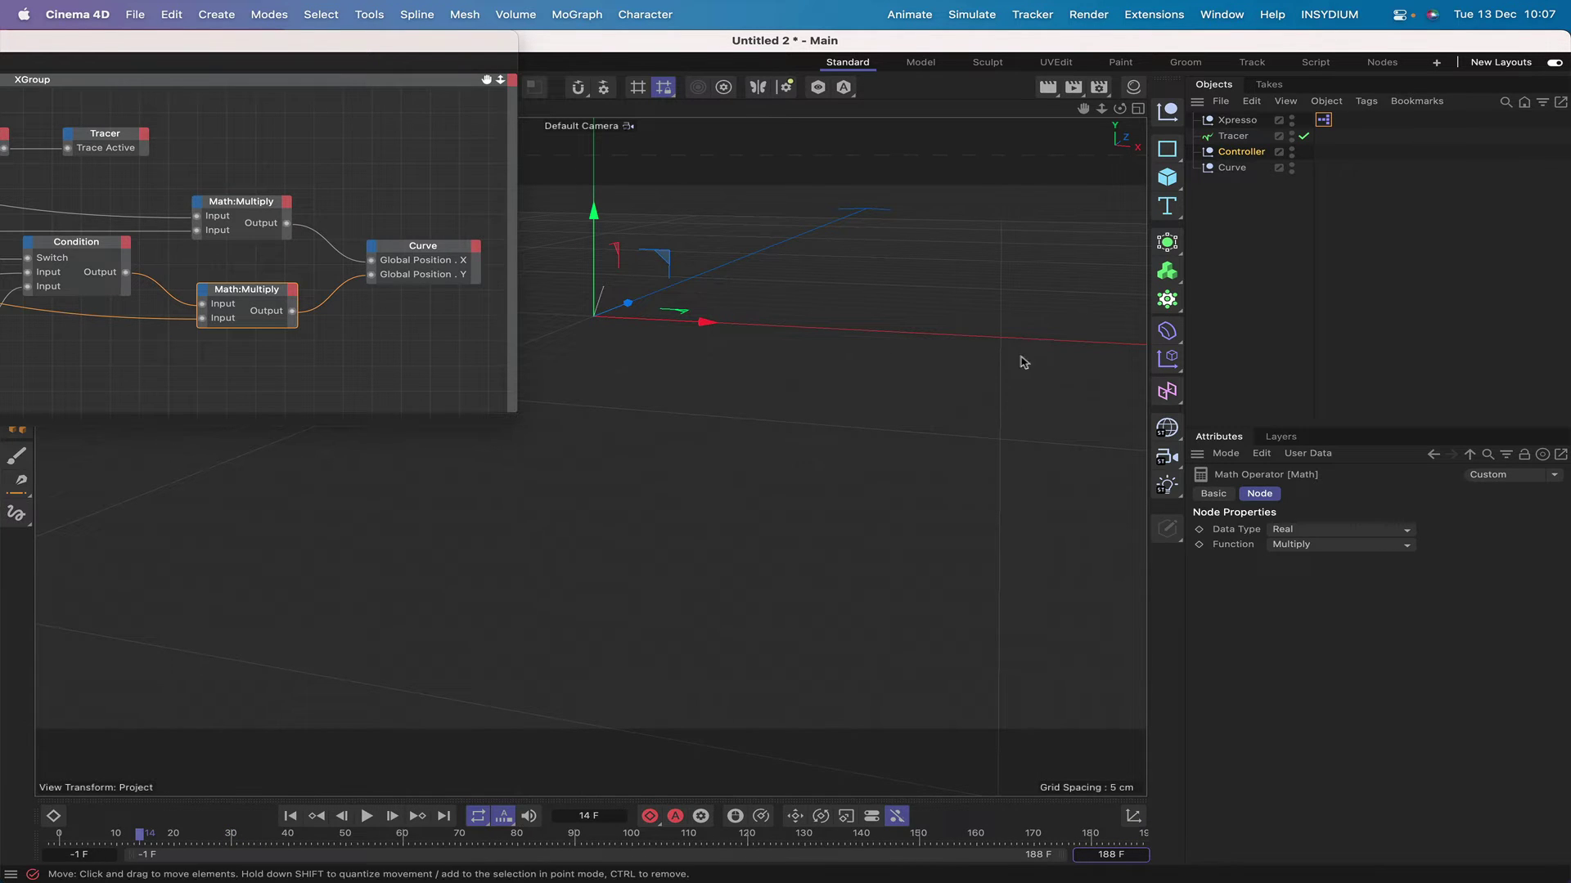
pyautogui.click(925, 17)
pyautogui.moveTo(935, 63)
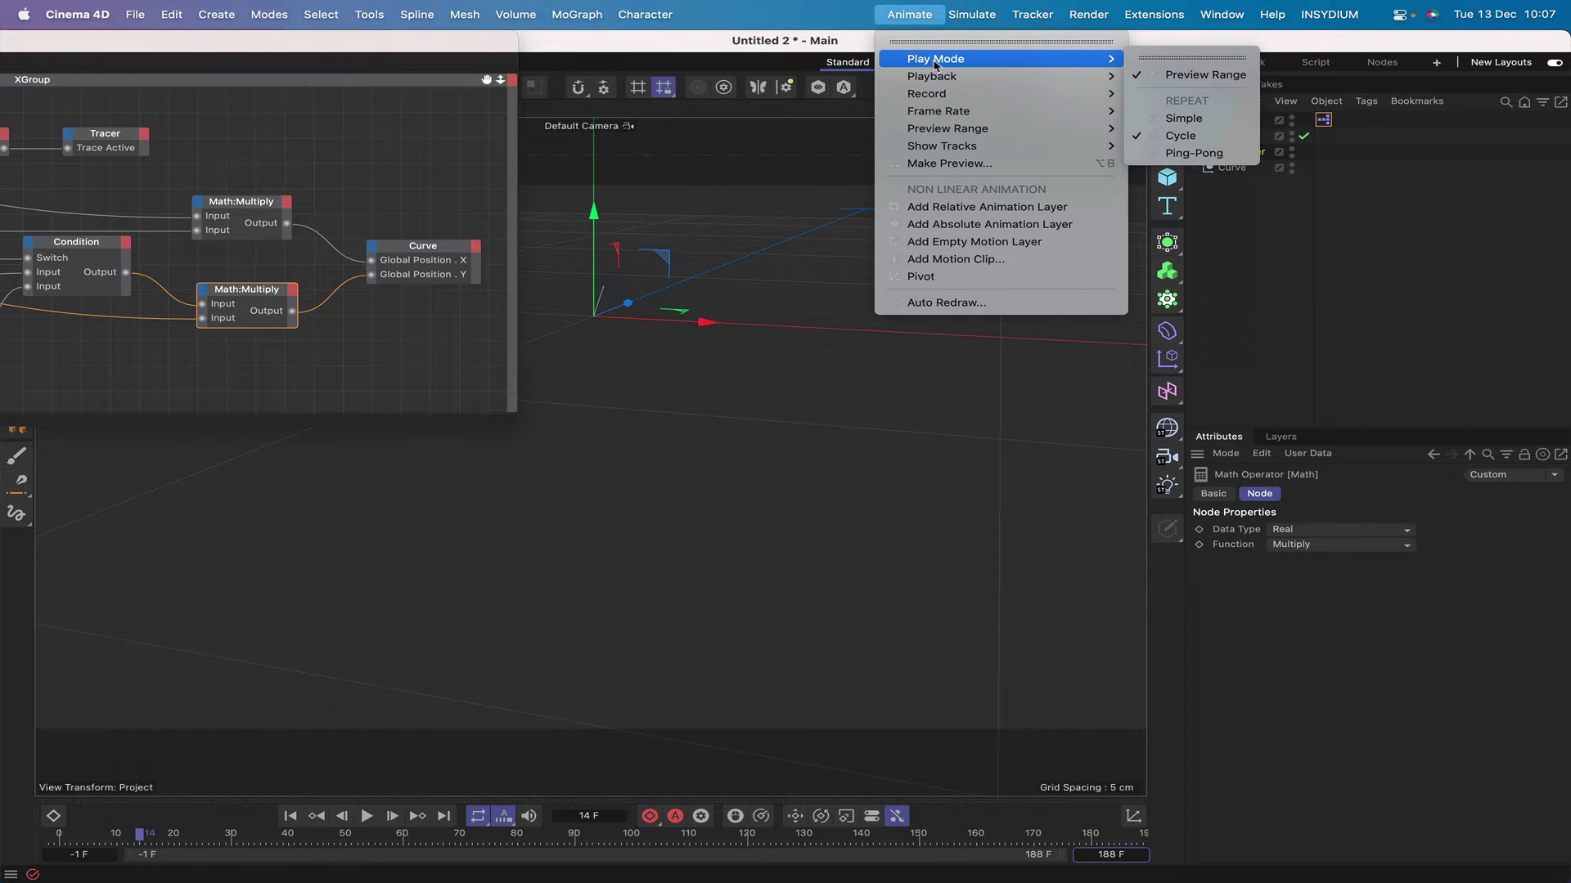
pyautogui.click(1183, 118)
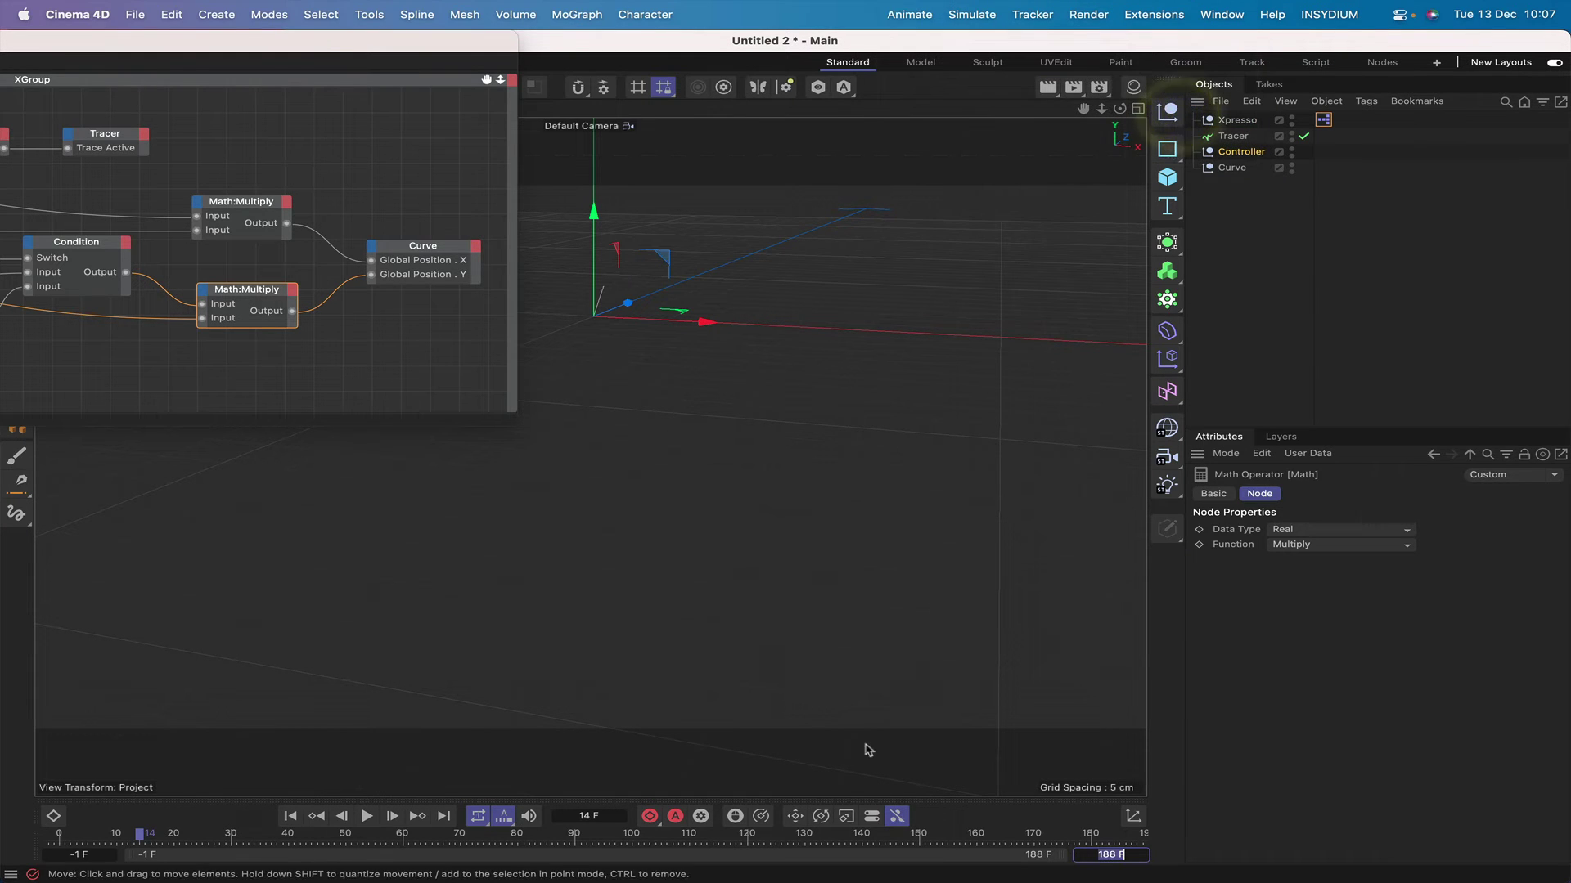
# Play the animation once through from the first frame to check the traced wave, and return to the start
pyautogui.click(290, 816)
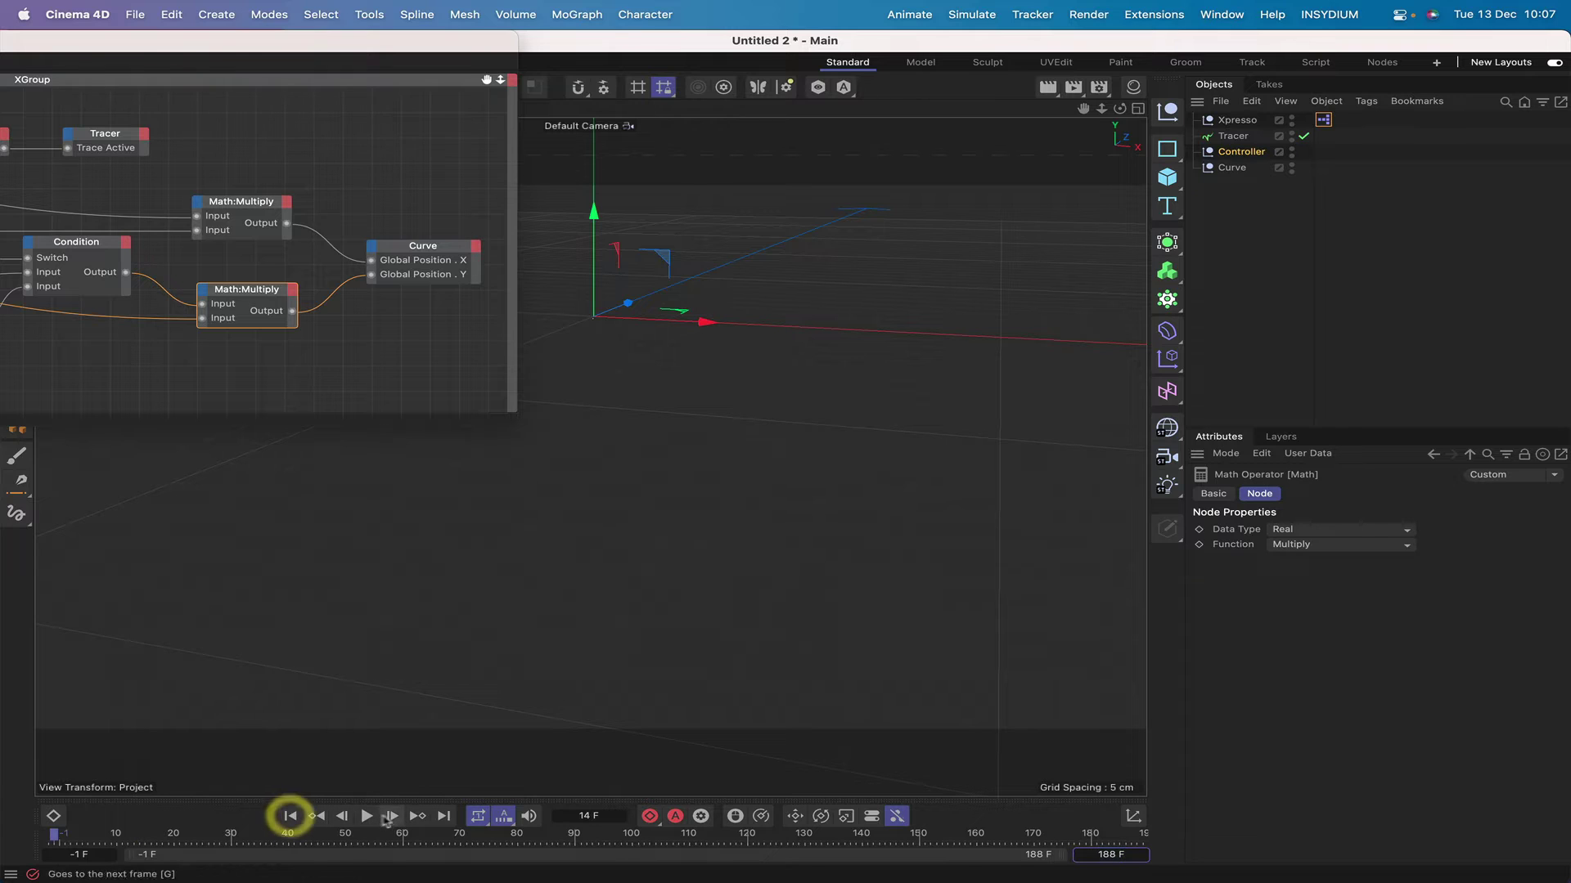
pyautogui.click(366, 816)
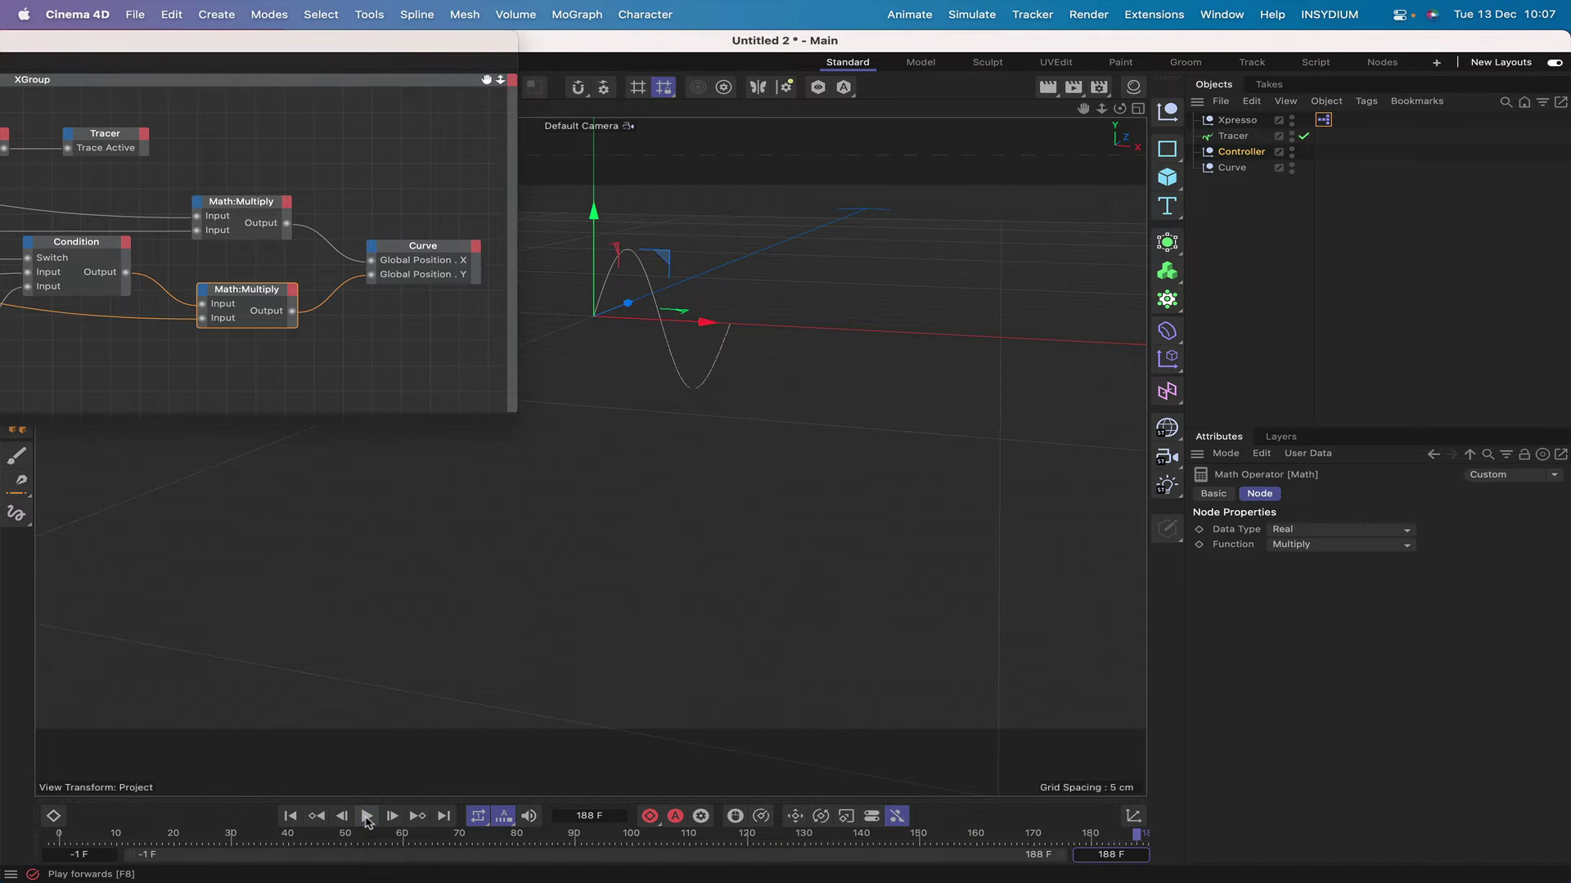
pyautogui.click(290, 816)
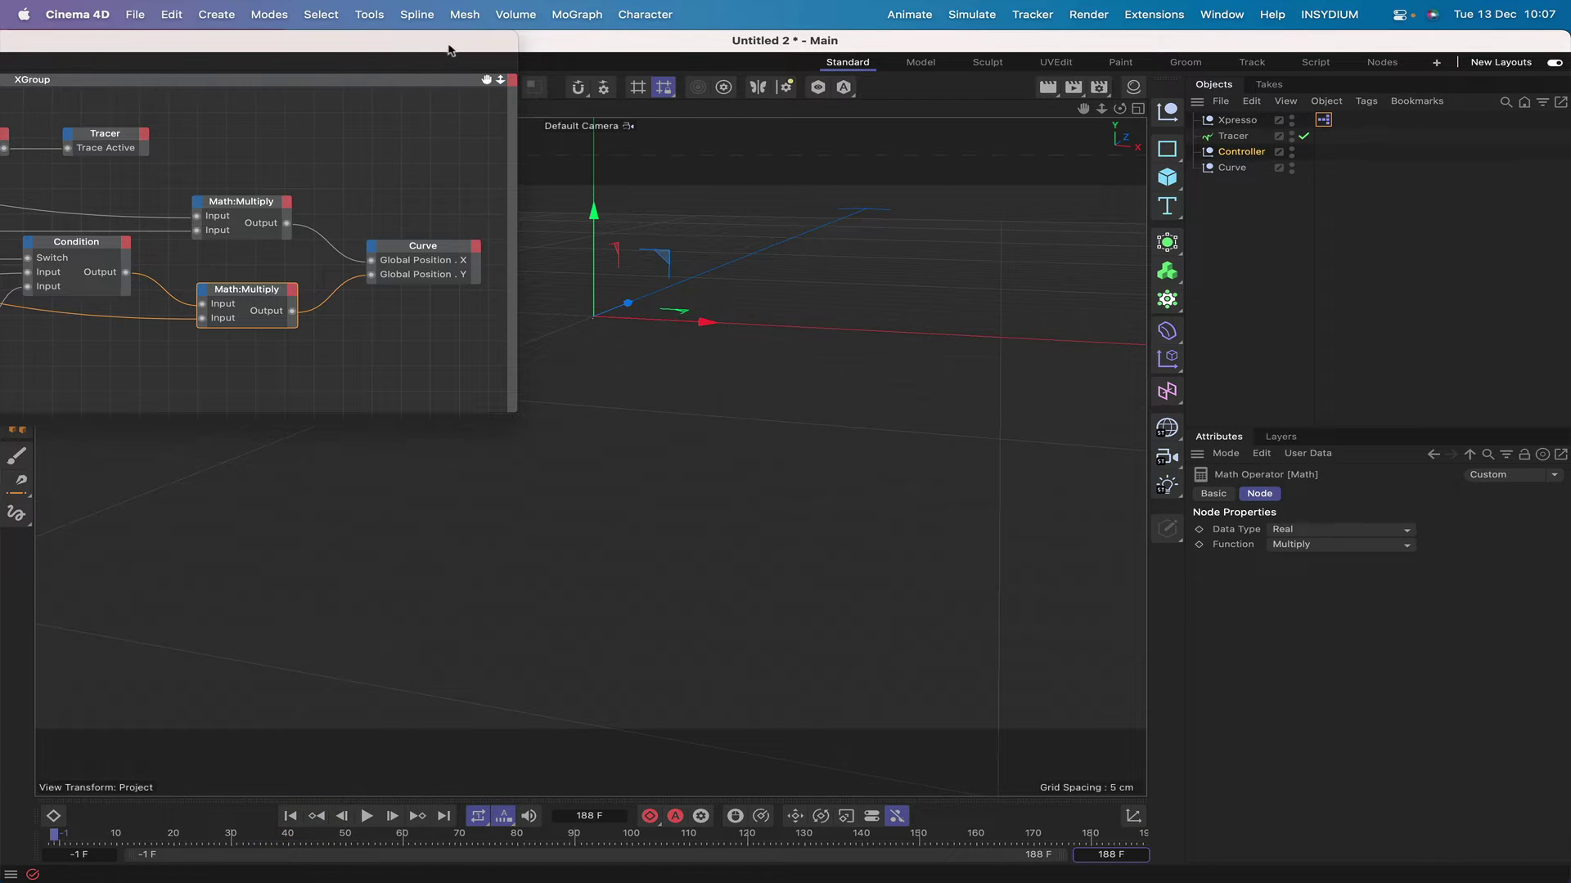
# Select the Controller null and set its Magnitude to 237
pyautogui.moveTo(452, 48)
pyautogui.mouseDown()
pyautogui.moveTo(873, 39)
pyautogui.moveTo(411, 34)
pyautogui.mouseUp()
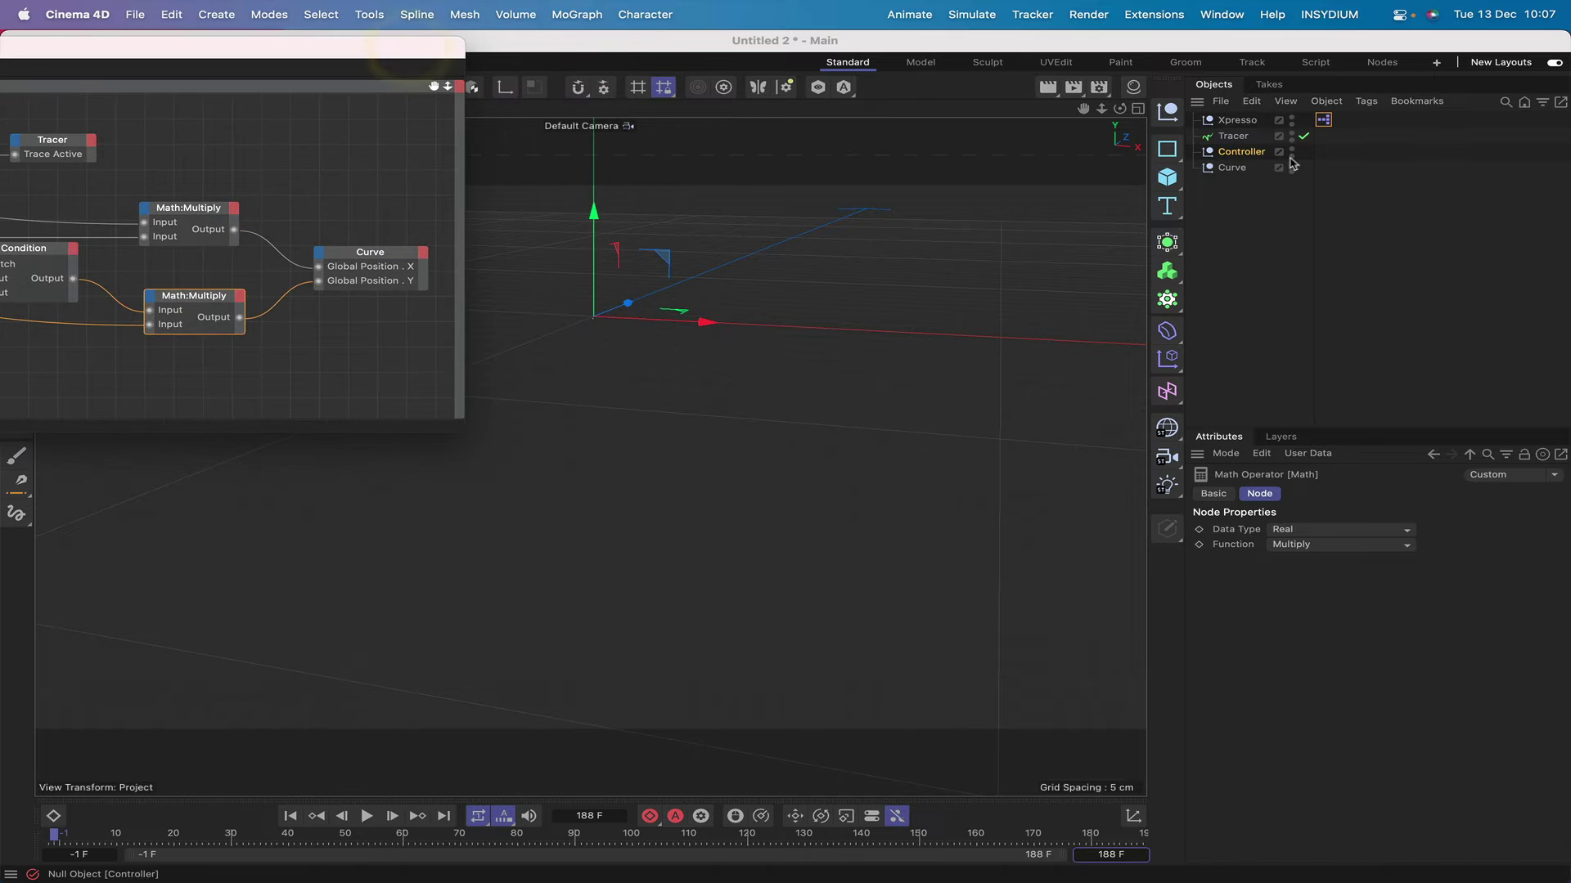
pyautogui.click(1256, 154)
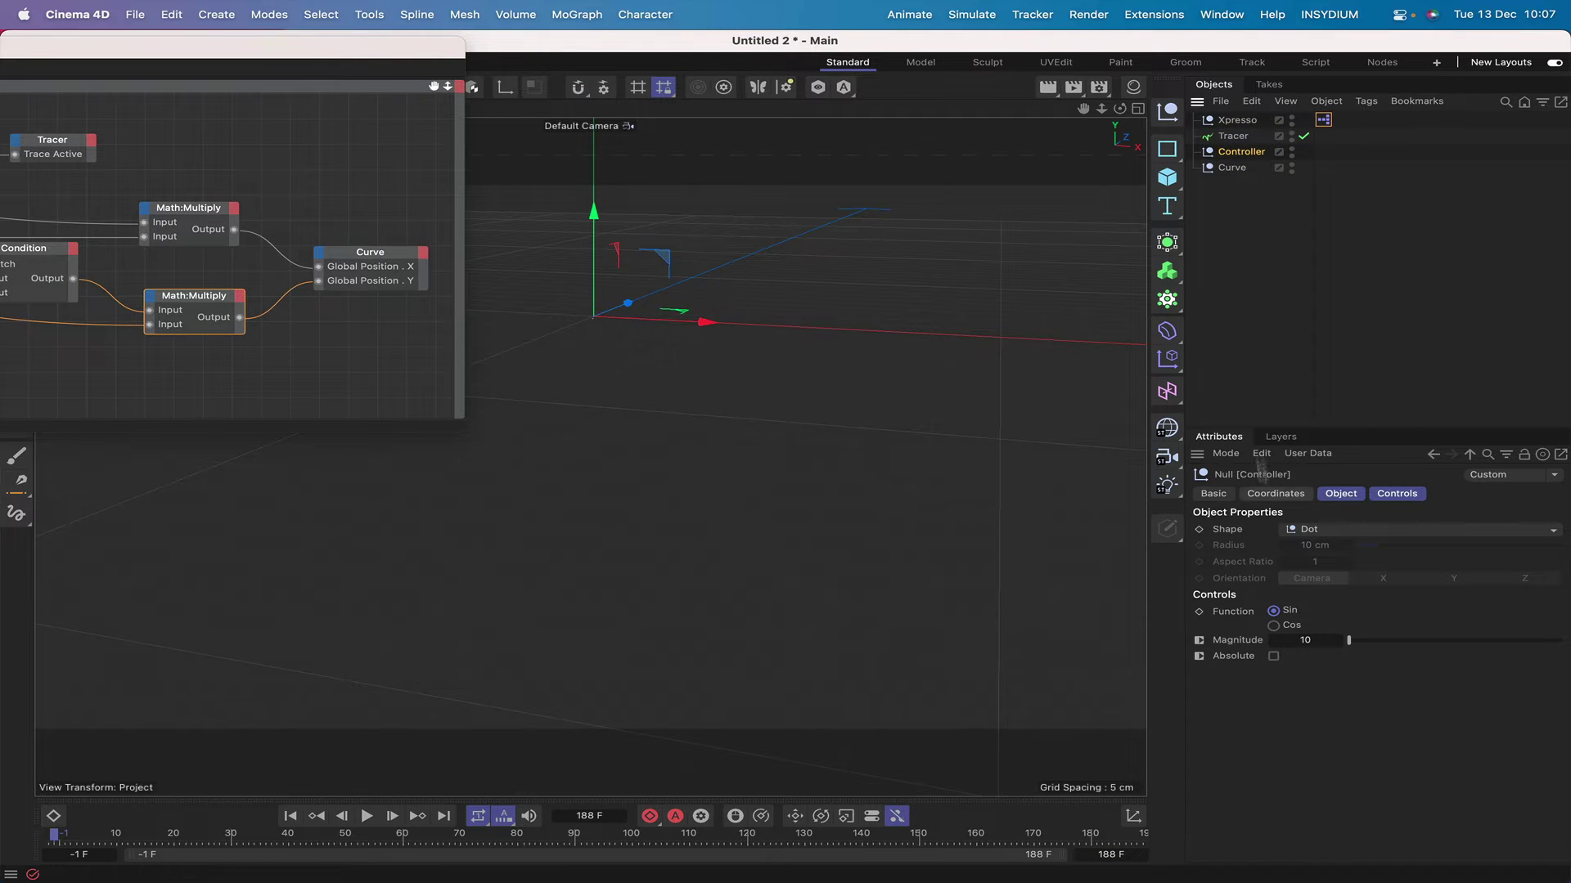
pyautogui.moveTo(1082, 113); pyautogui.dragTo(989, 212)
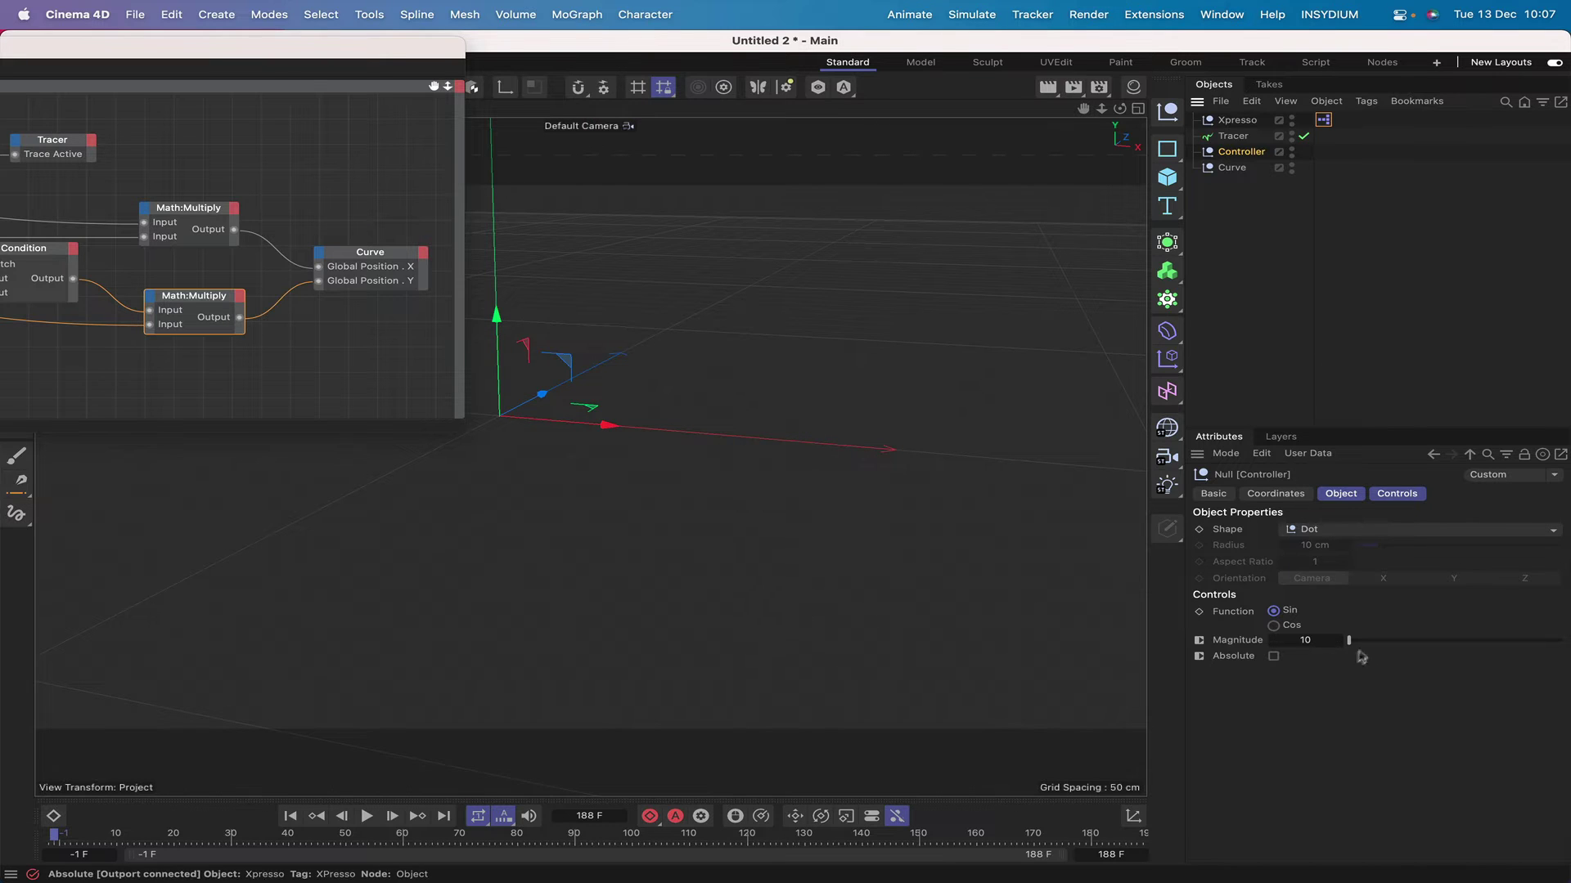
pyautogui.moveTo(1348, 641); pyautogui.dragTo(1425, 642)
pyautogui.click(1447, 644)
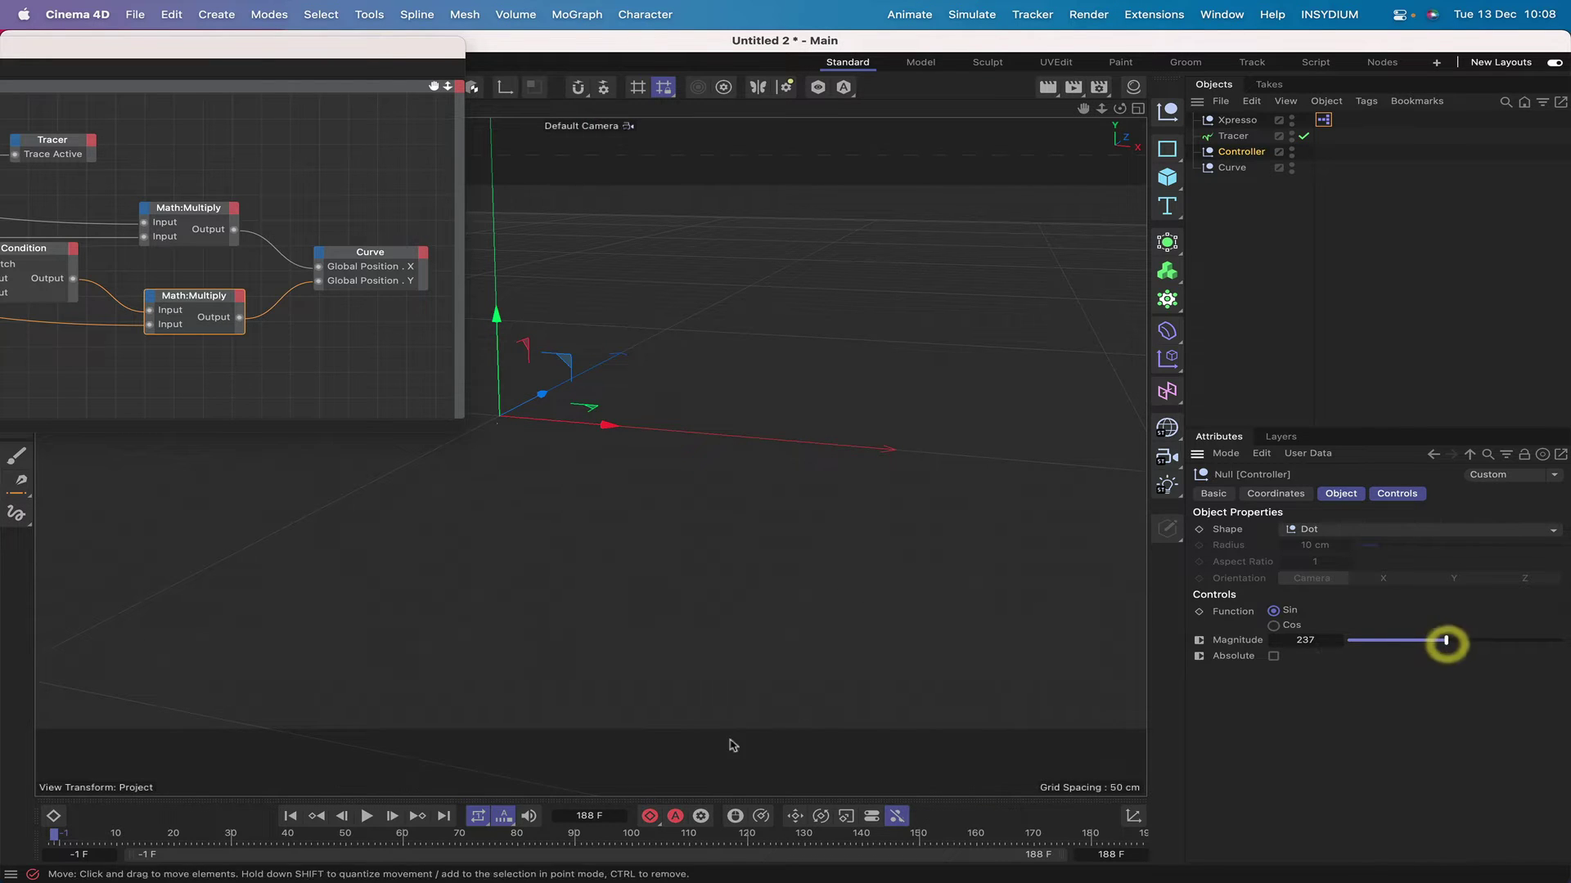
# Play the animation with the new Magnitude and inspect the whole traced wave beside the XPresso Editor
pyautogui.click(365, 817)
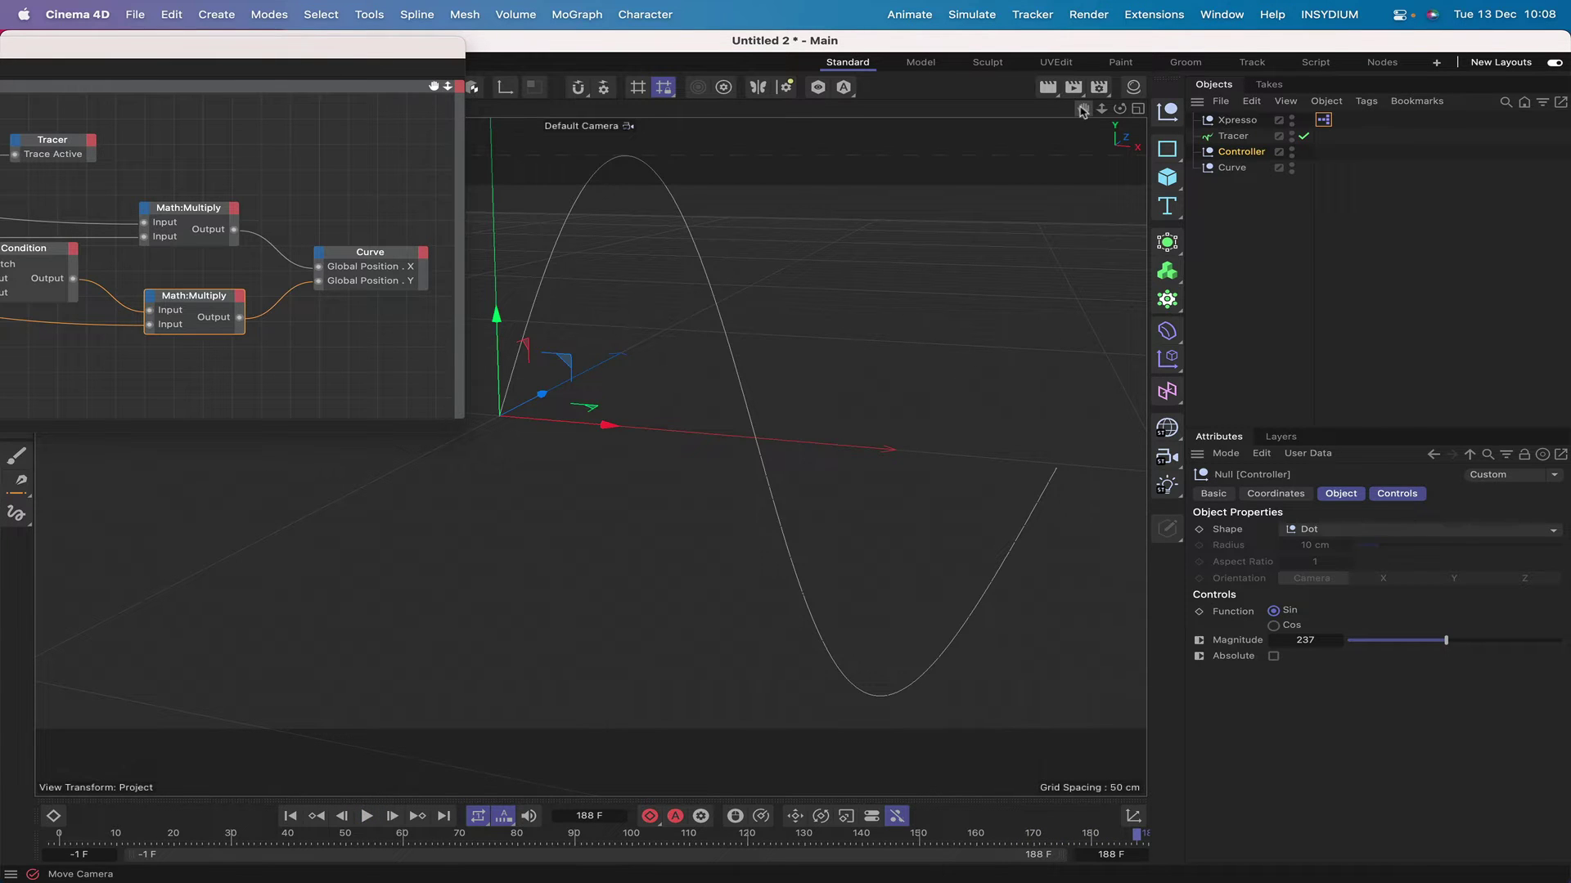
pyautogui.moveTo(1084, 108); pyautogui.dragTo(785, 456, button='right')
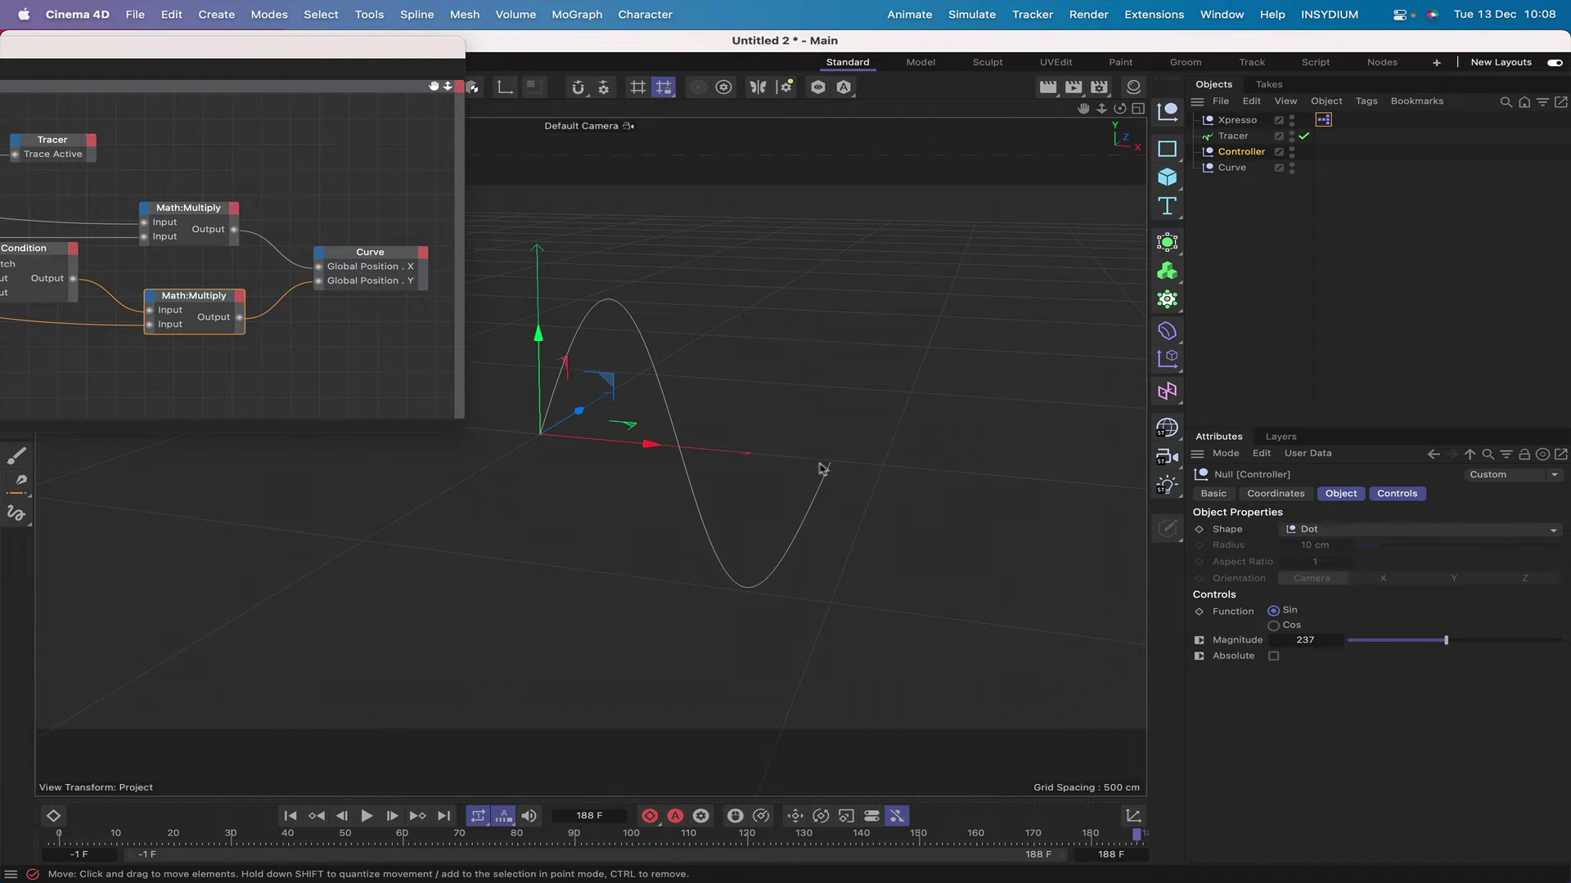
pyautogui.moveTo(366, 53); pyautogui.dragTo(710, 53)
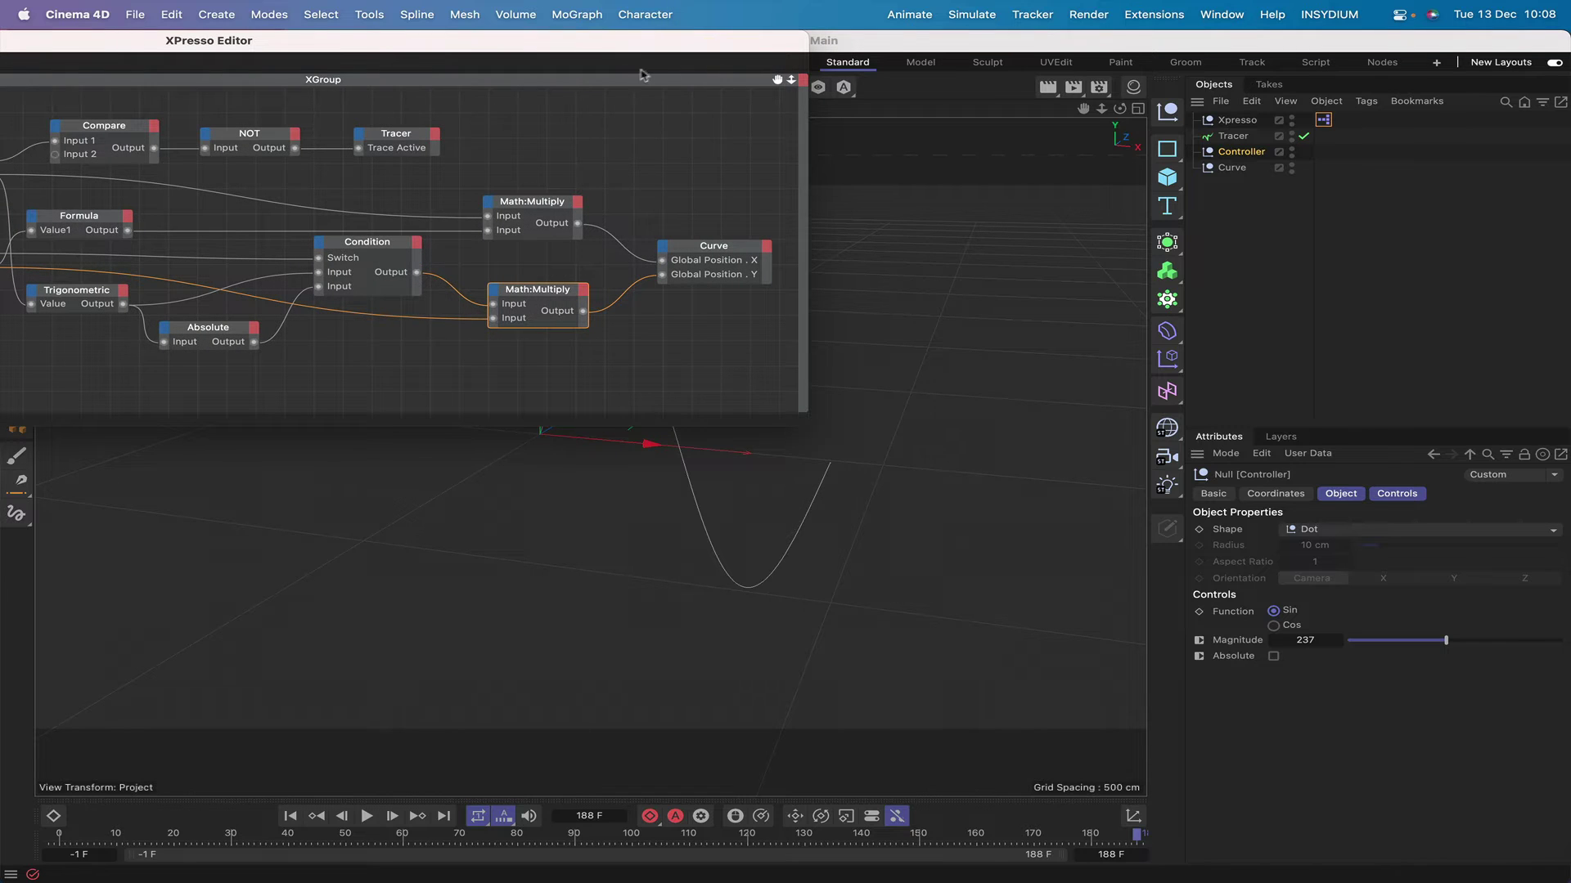
pyautogui.moveTo(685, 49); pyautogui.dragTo(458, 49)
pyautogui.click(831, 439)
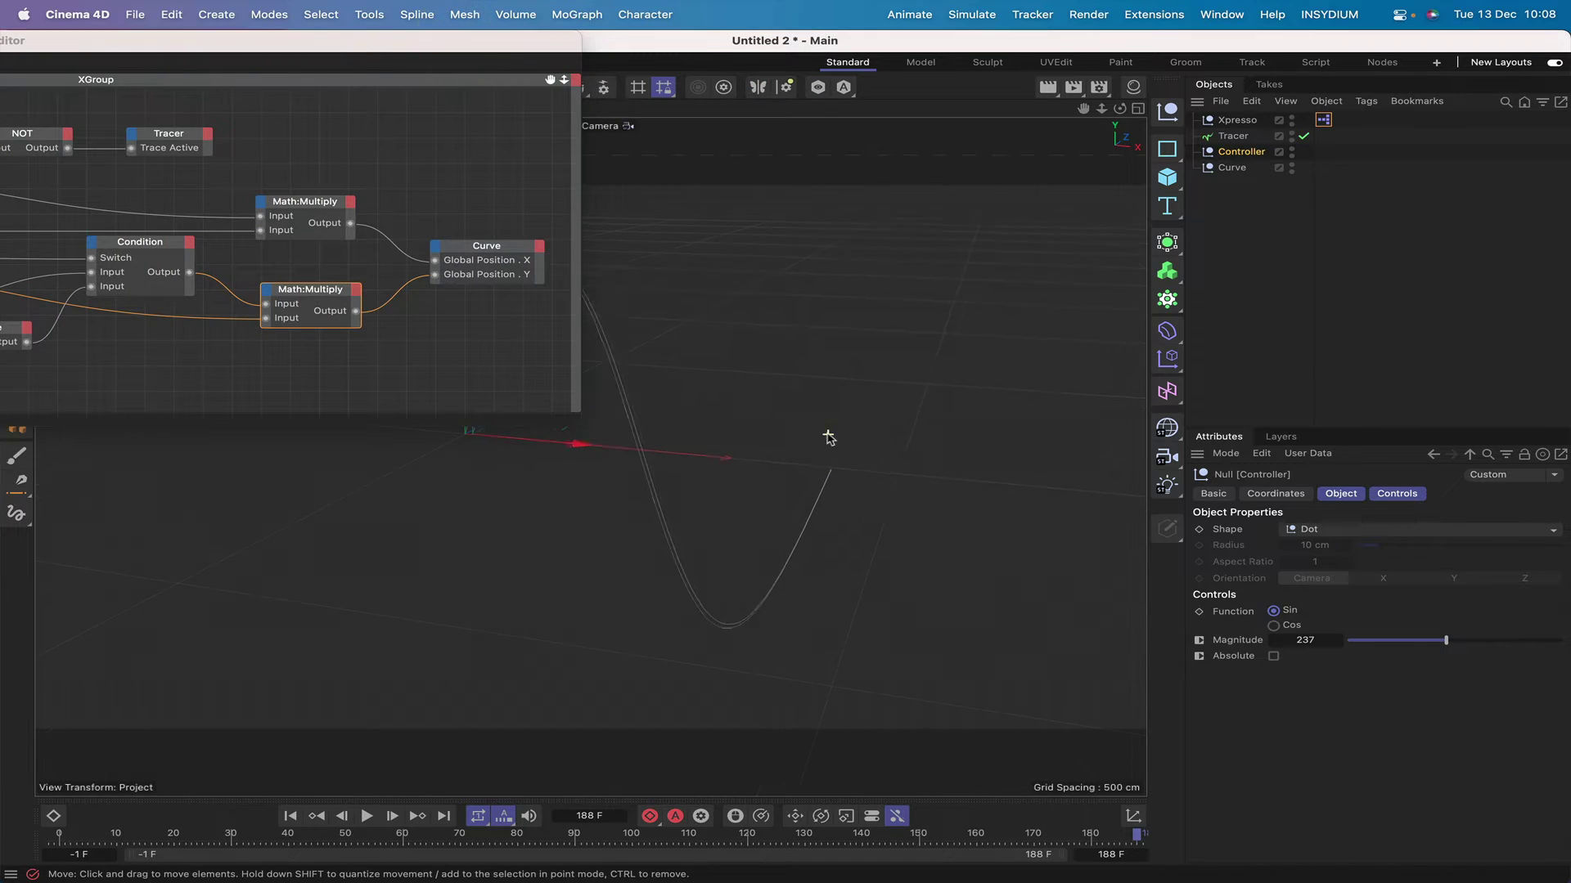
pyautogui.moveTo(1083, 109); pyautogui.dragTo(1011, 109, button='right')
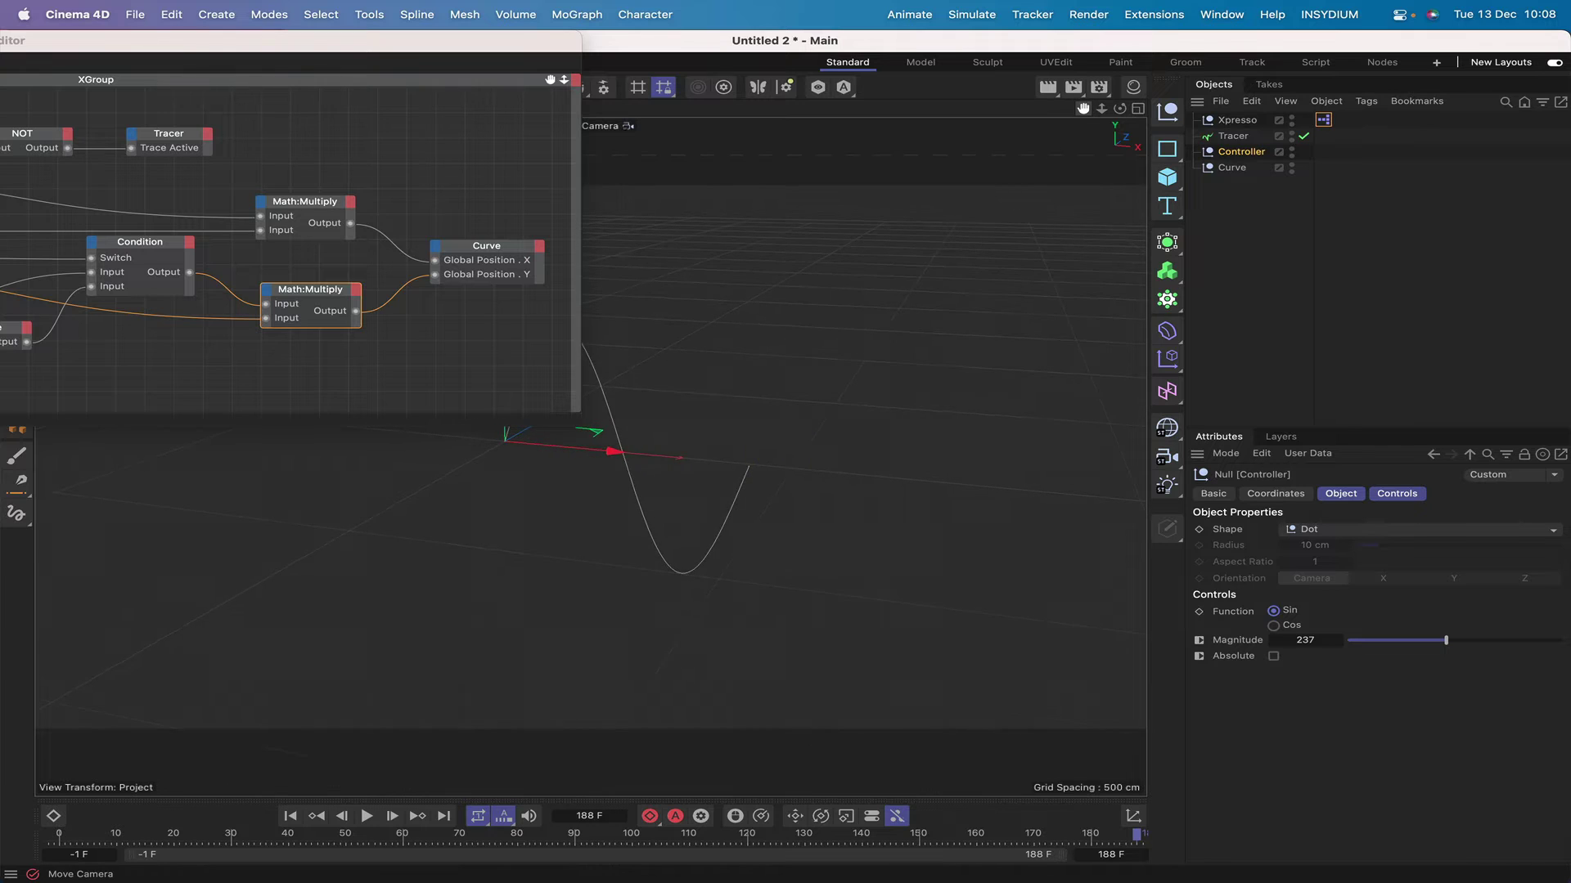
pyautogui.moveTo(1083, 109); pyautogui.dragTo(1214, 90)
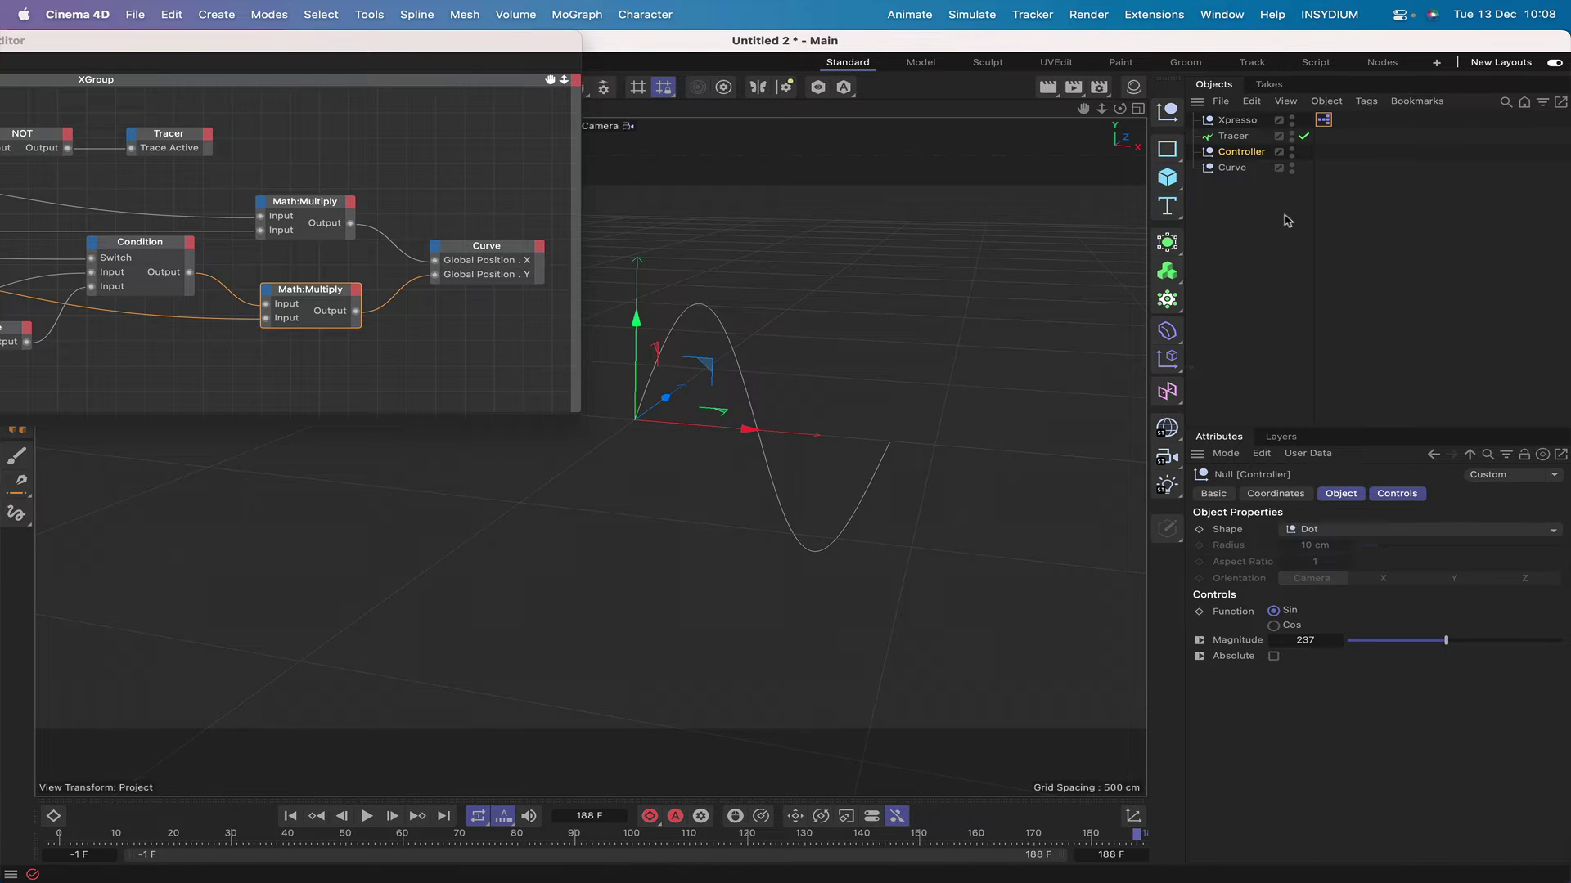
# Select the Tracer and review its object properties, from the Trace Link down to the spline options
pyautogui.click(1235, 136)
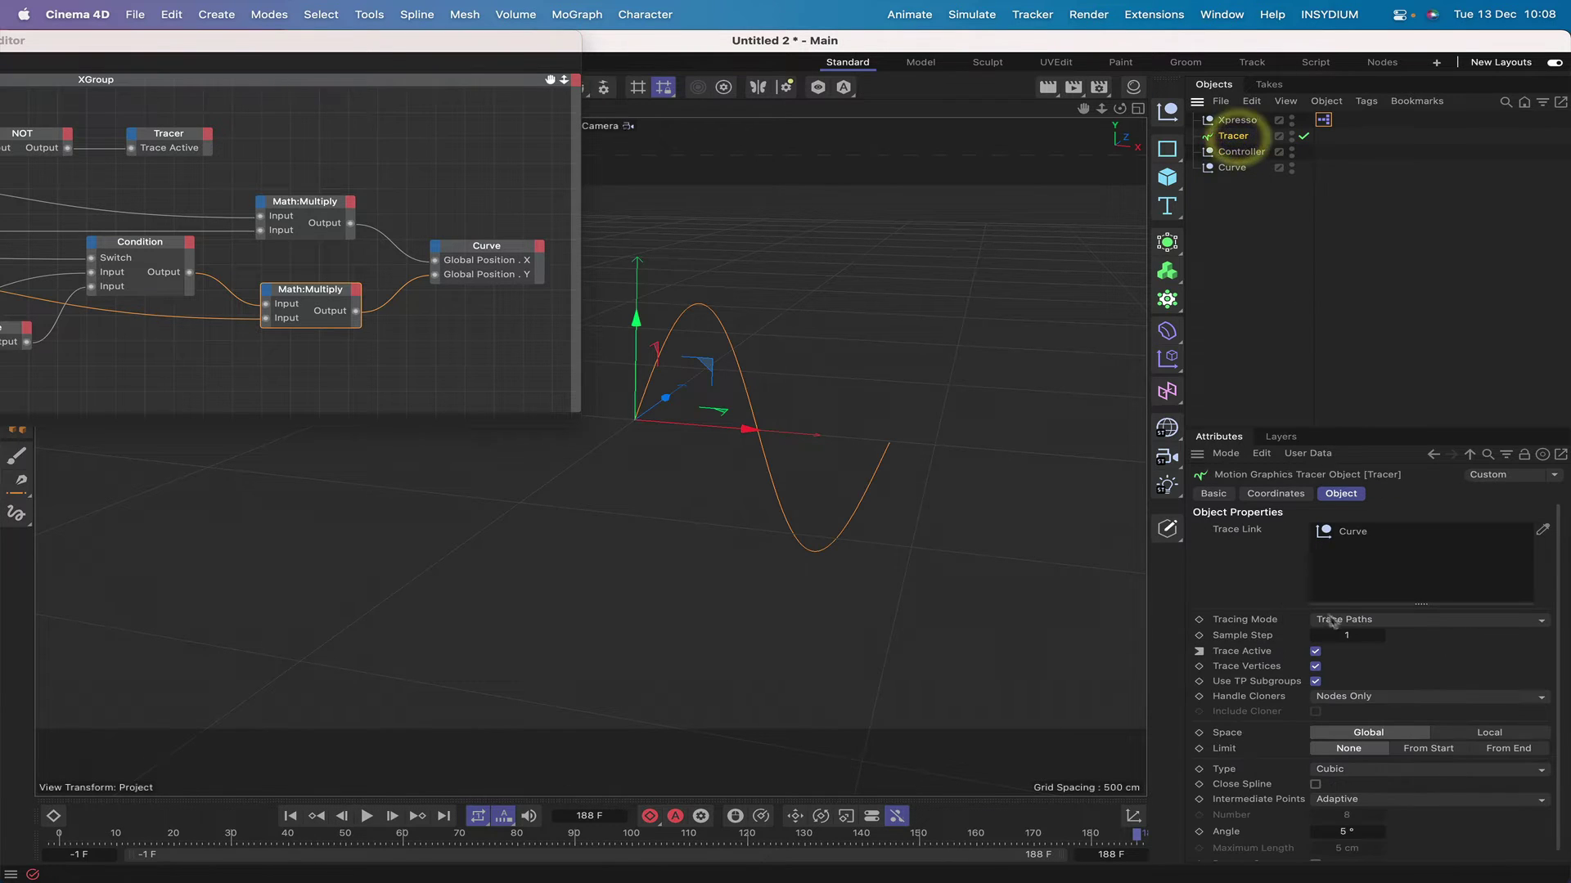
pyautogui.scroll(-1, 1268, 718)
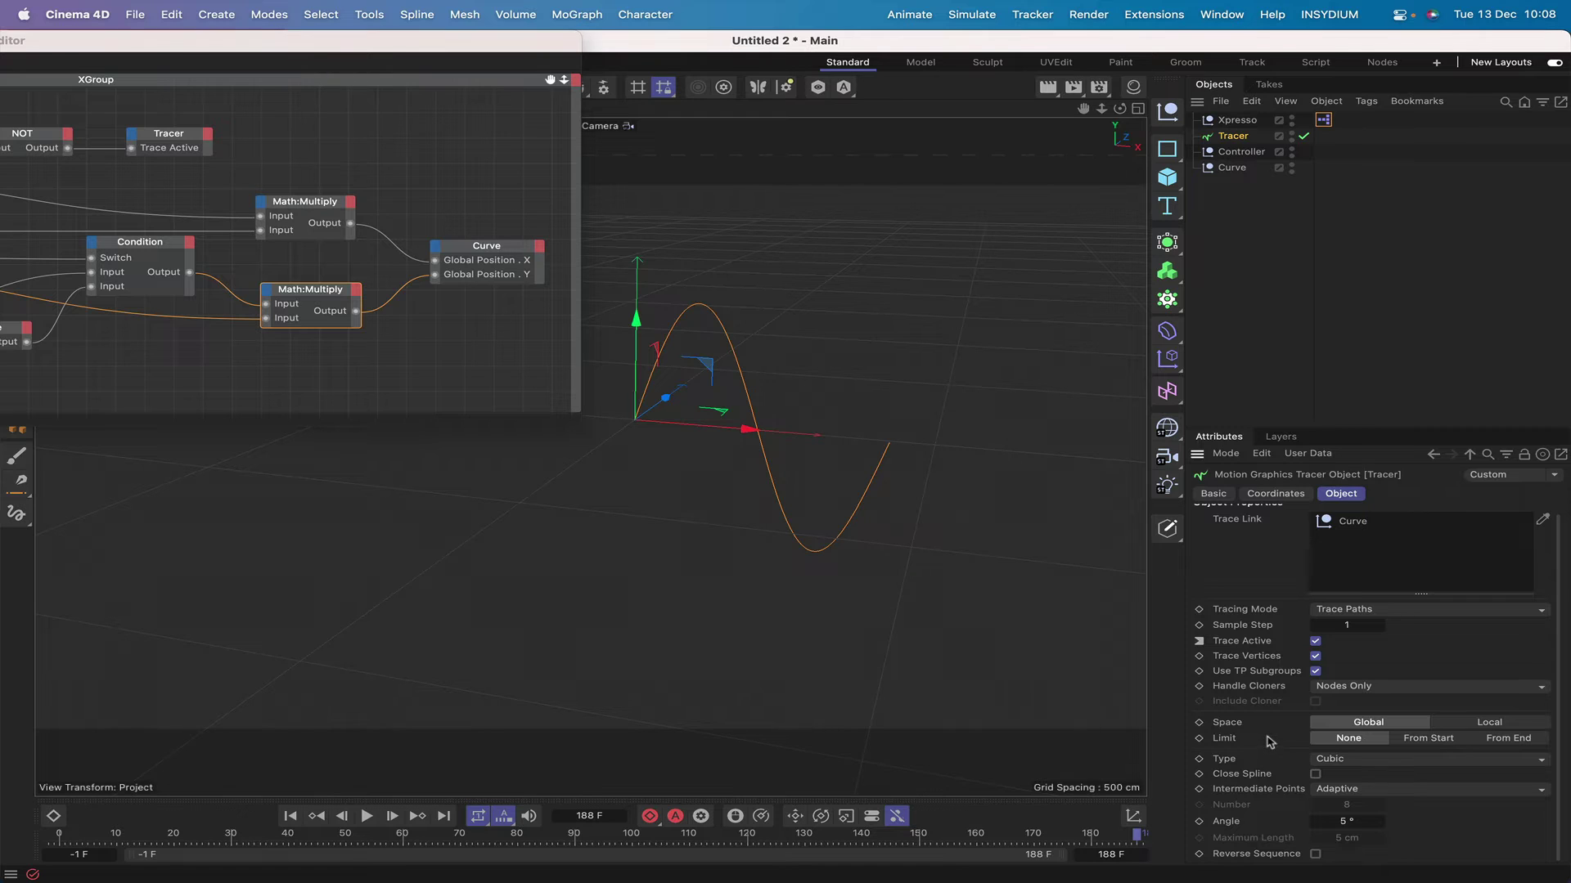
pyautogui.scroll(1, 1283, 540)
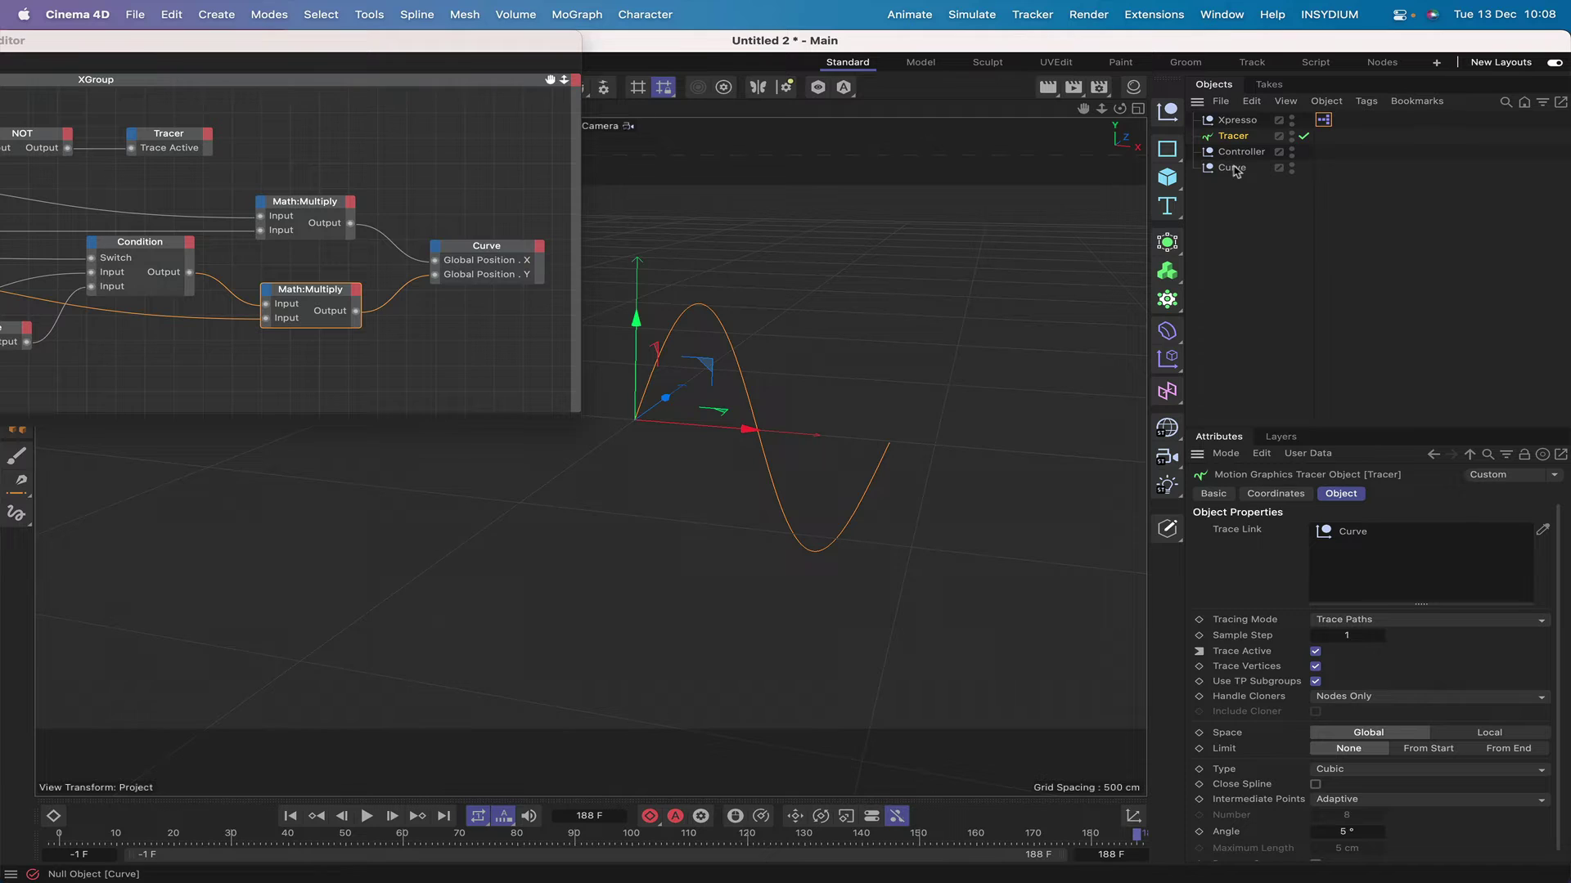
# Move the Curve null above the Tracer in the object hierarchy and return the animation to the first frame
pyautogui.moveTo(1234, 169); pyautogui.dragTo(1234, 130)
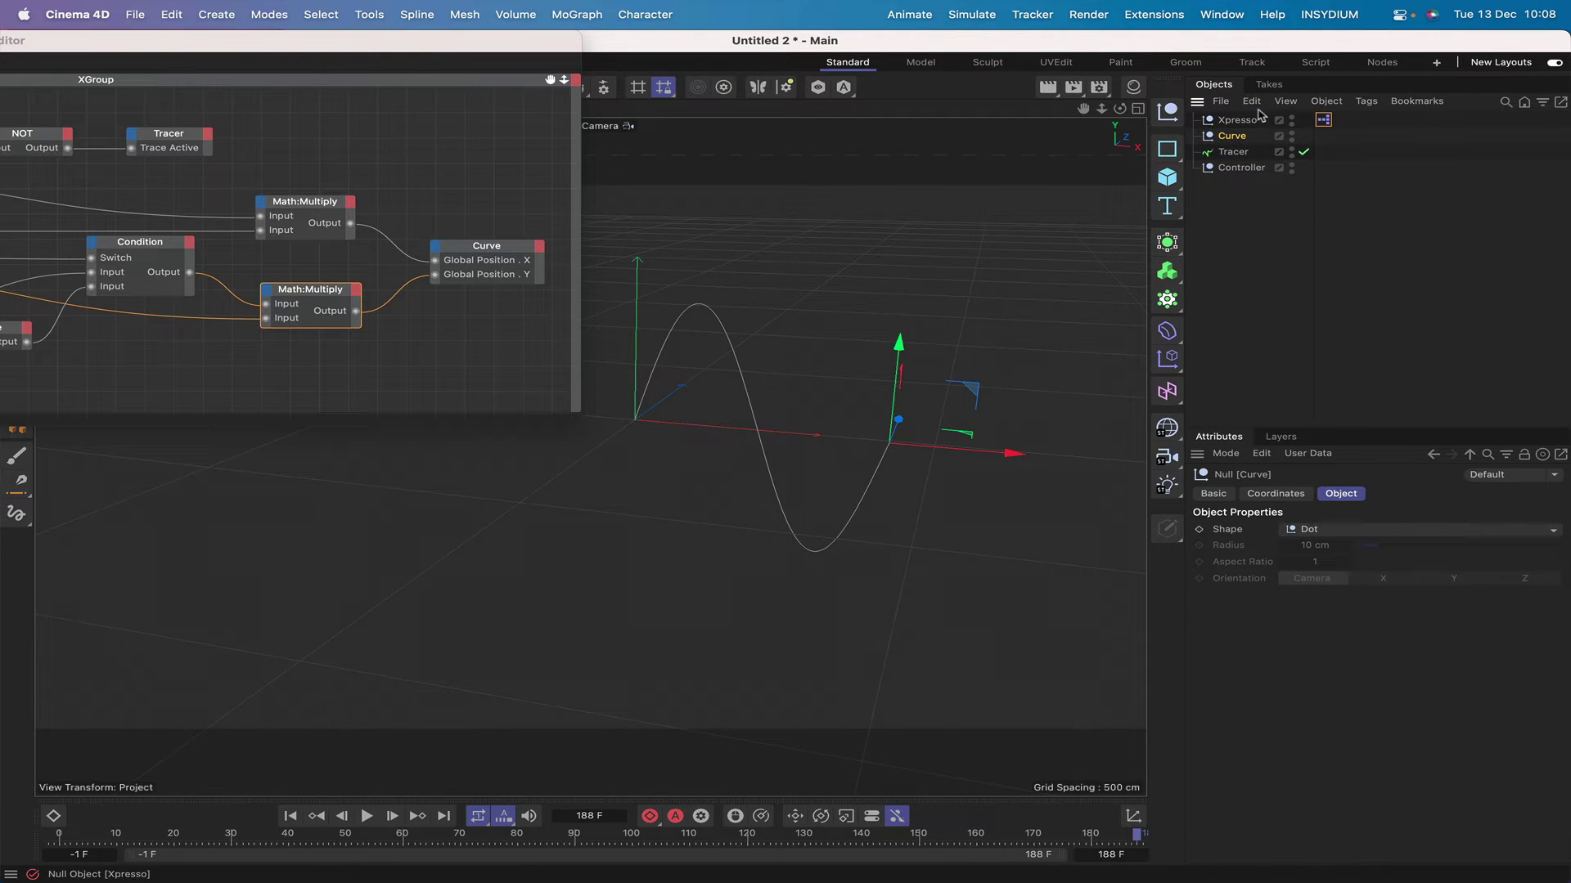
pyautogui.click(532, 46)
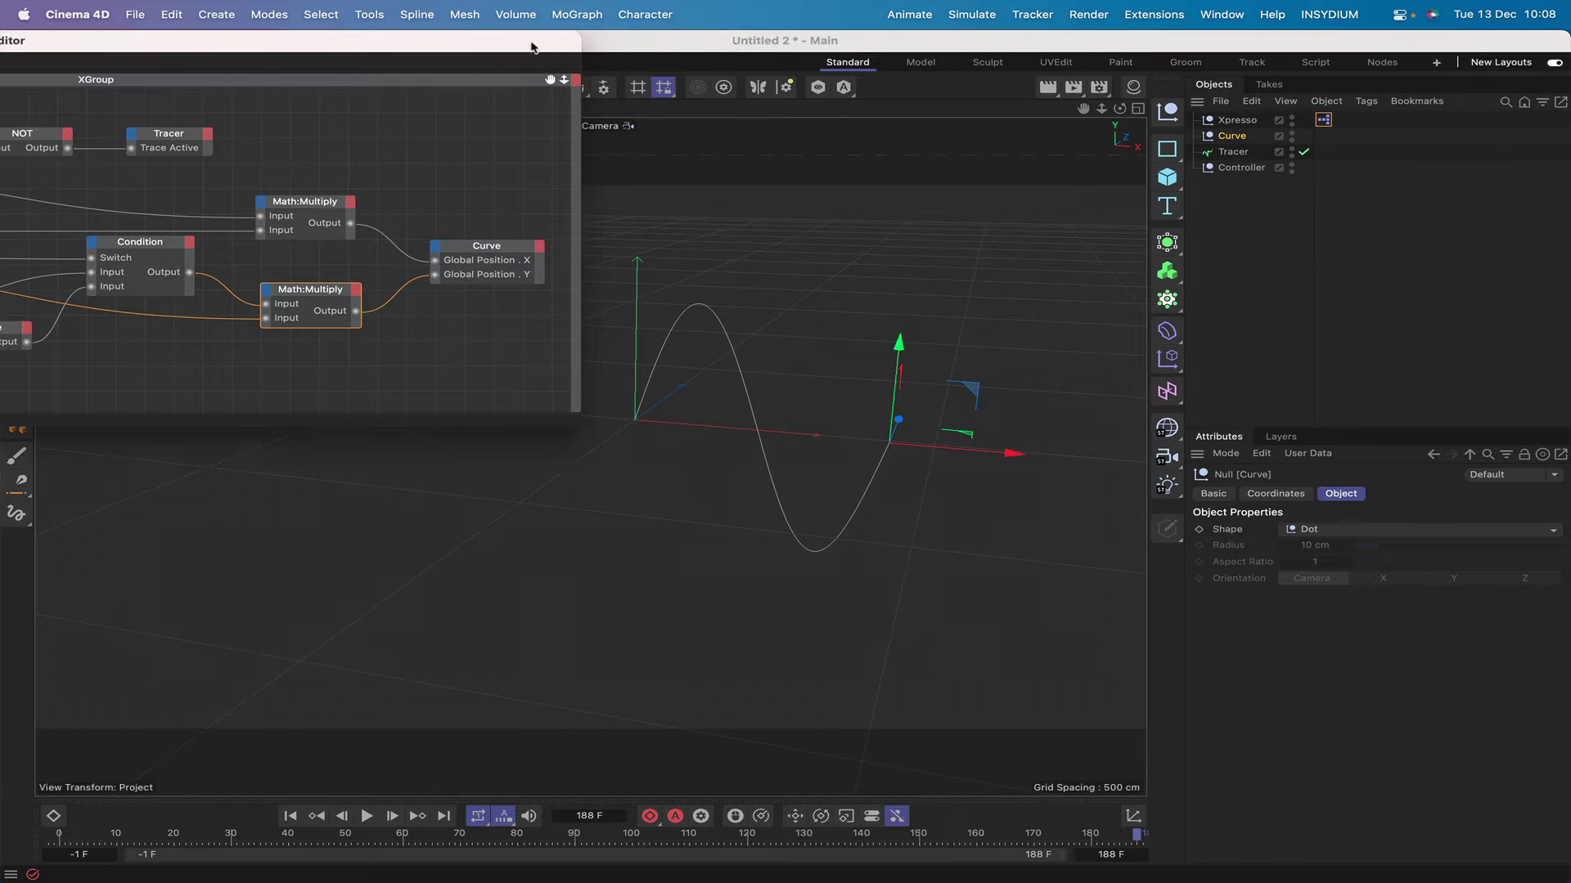
pyautogui.moveTo(531, 47); pyautogui.dragTo(782, 46)
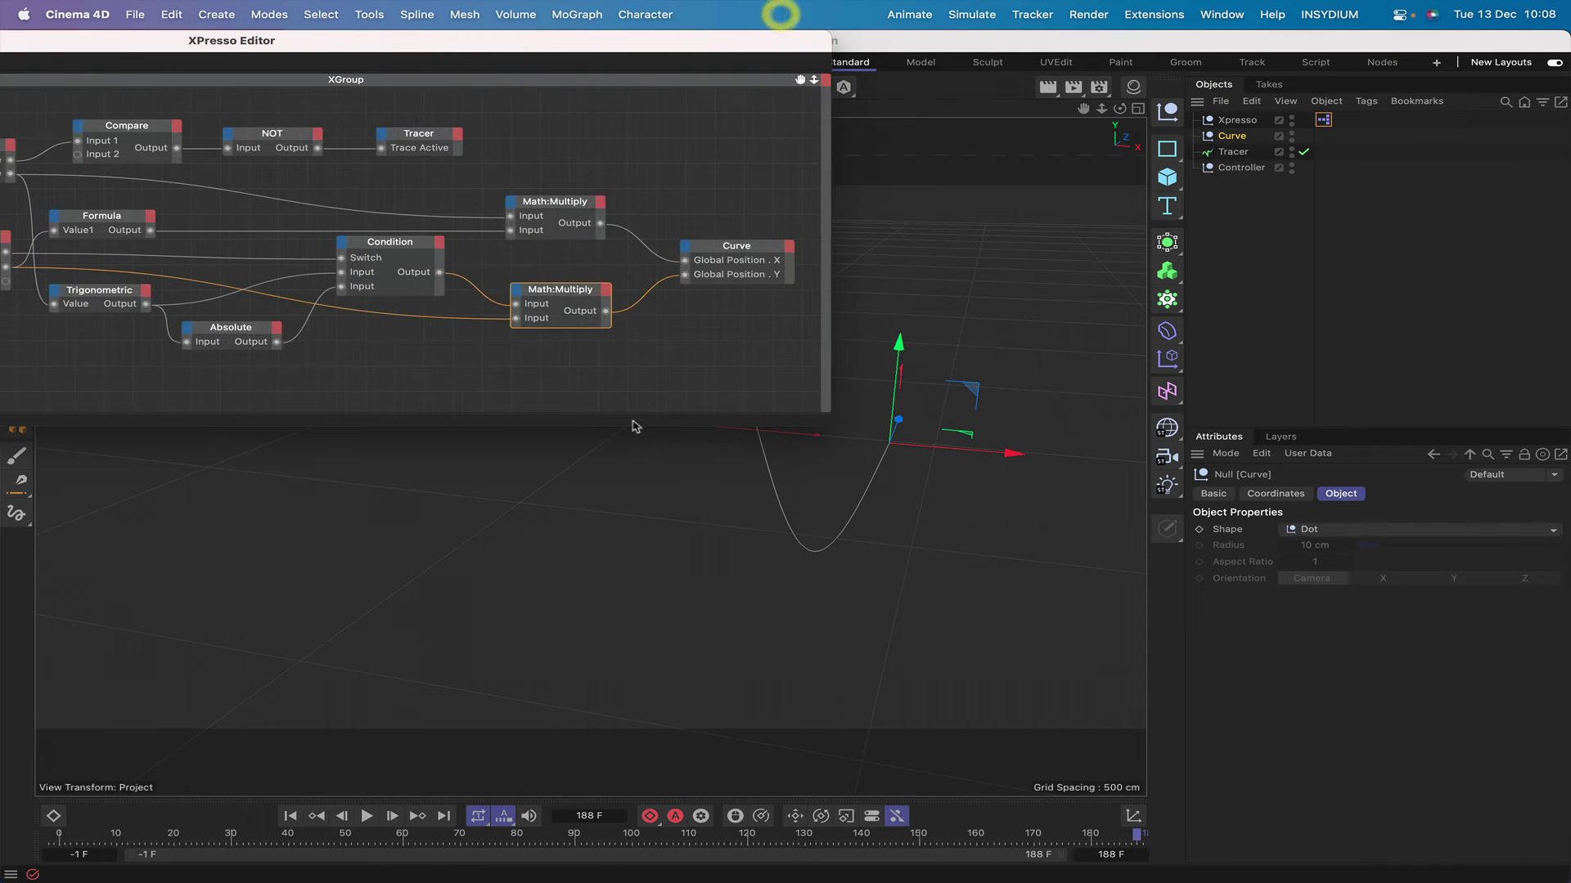
pyautogui.click(291, 816)
pyautogui.moveTo(648, 41); pyautogui.dragTo(870, 42)
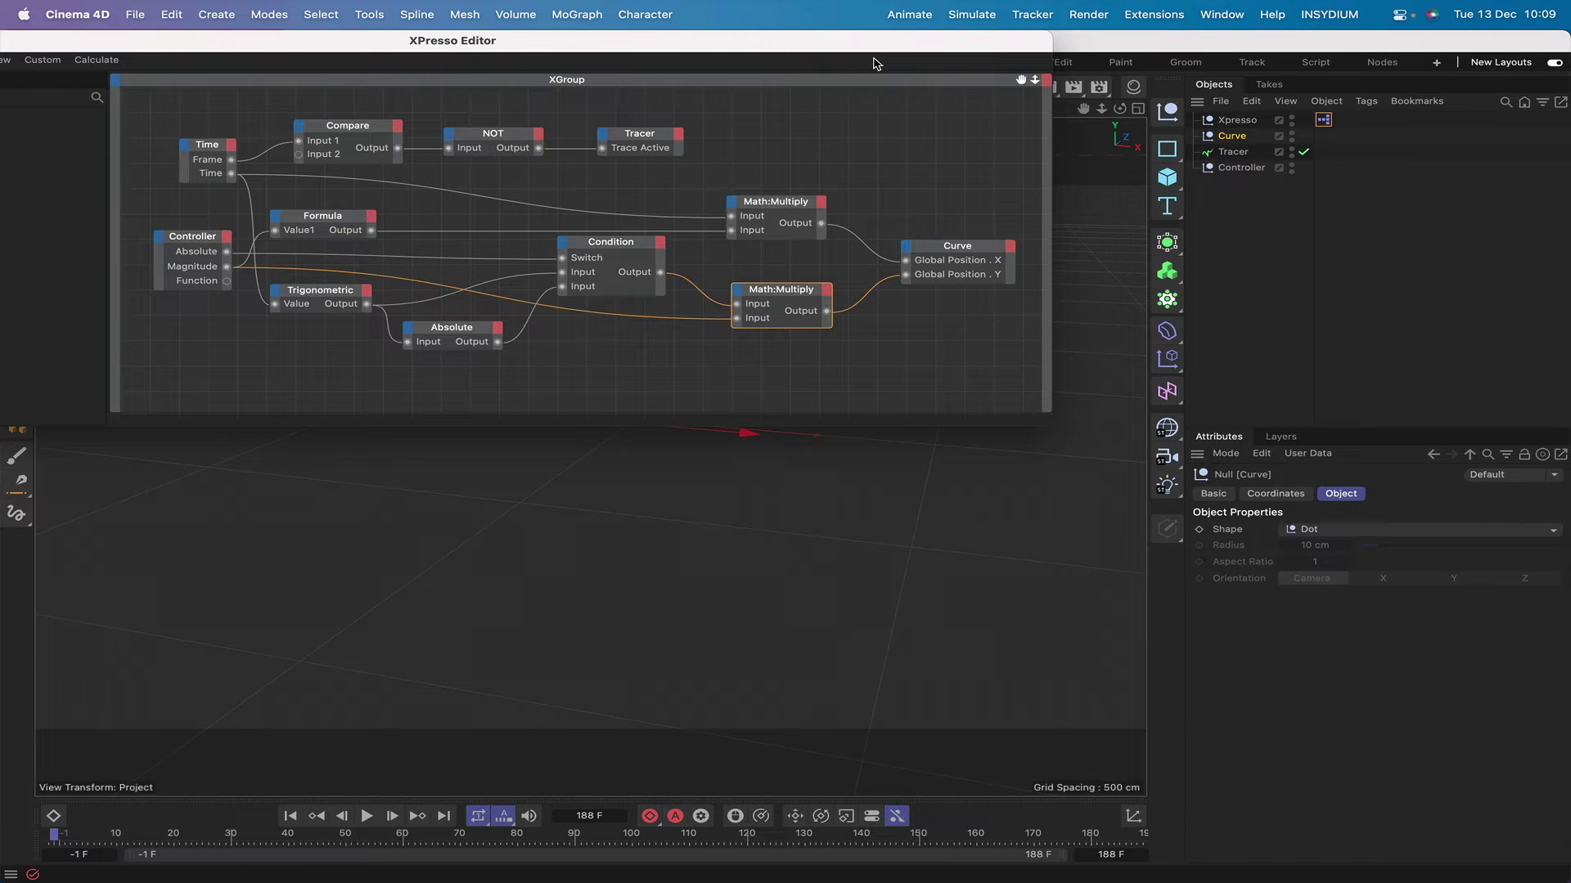
pyautogui.moveTo(961, 51); pyautogui.dragTo(393, 165)
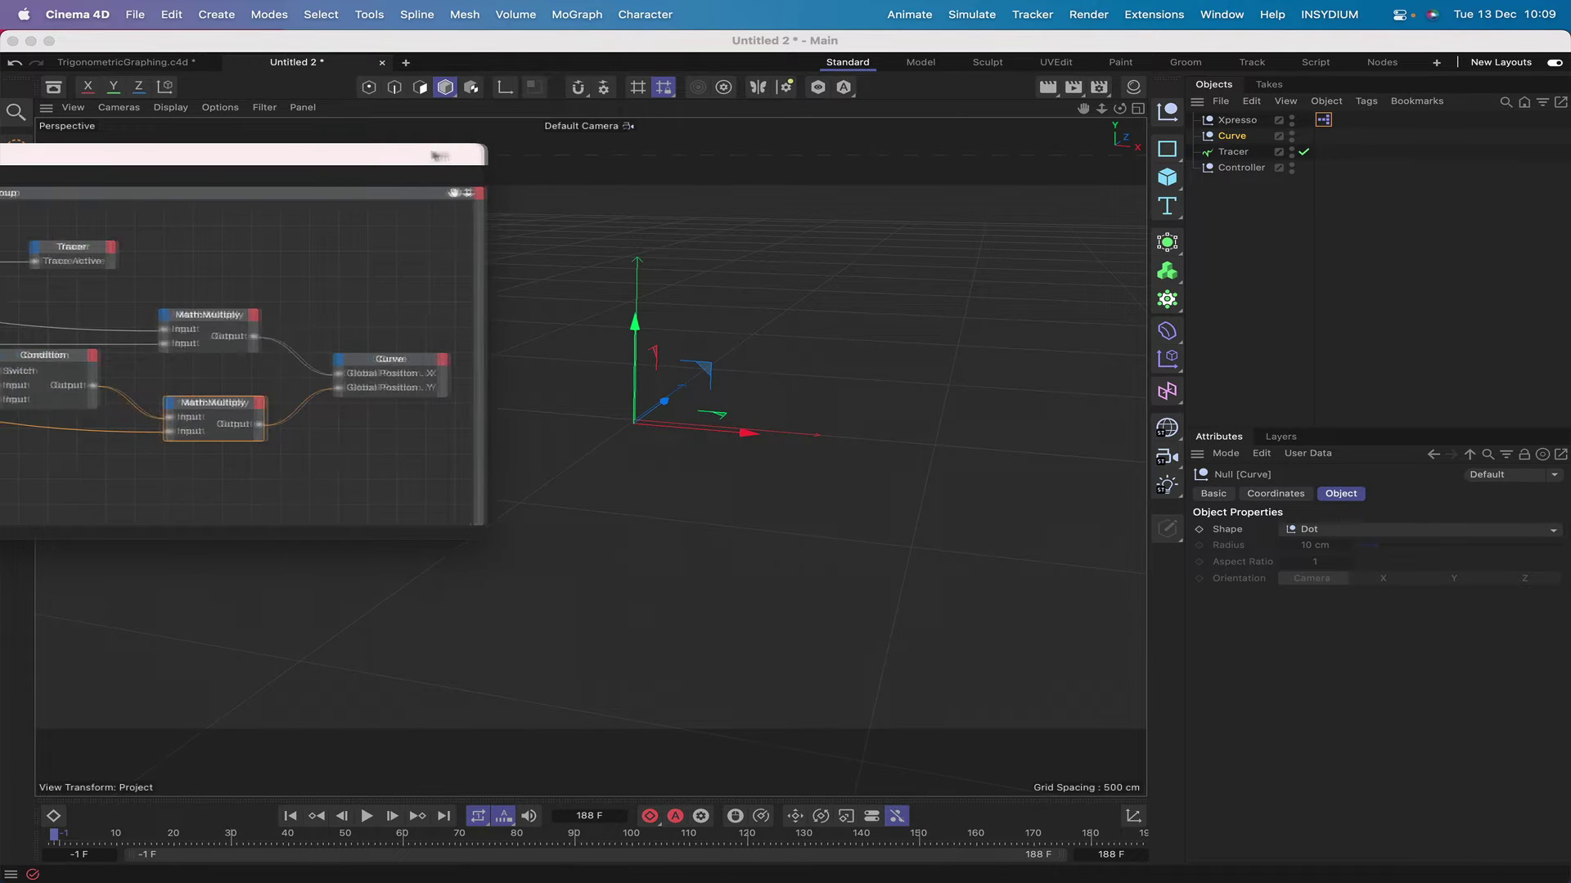
pyautogui.moveTo(420, 153); pyautogui.dragTo(838, 27)
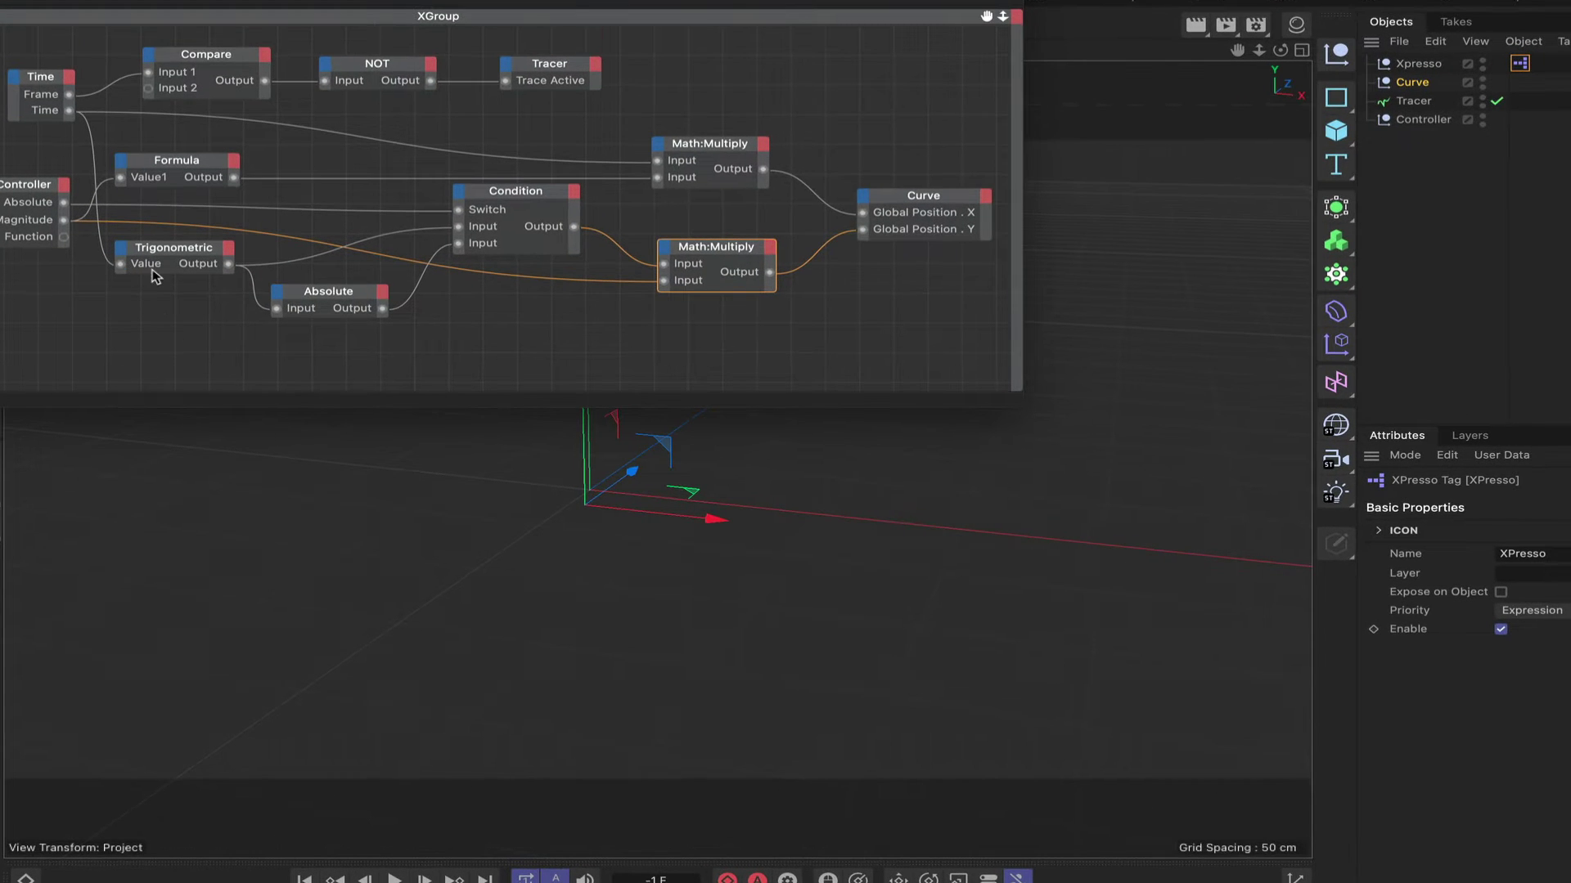
# Reference the Trigonometric operator in the XGroup as a separate object node and give that node a Function input port
pyautogui.click(170, 254)
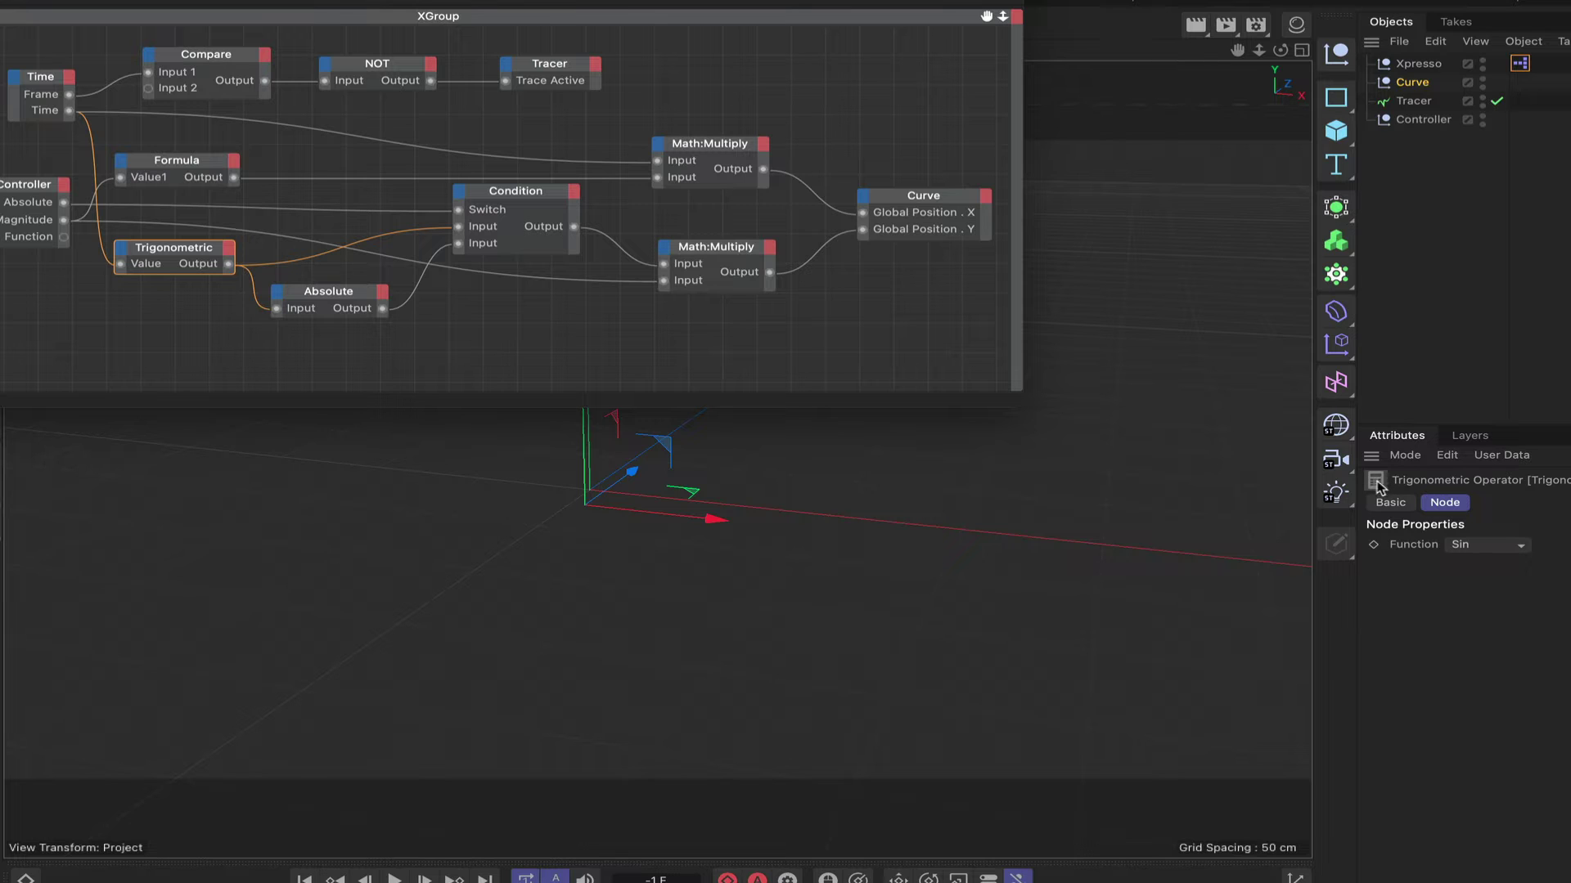
pyautogui.moveTo(1379, 487); pyautogui.dragTo(144, 335)
pyautogui.click(144, 335)
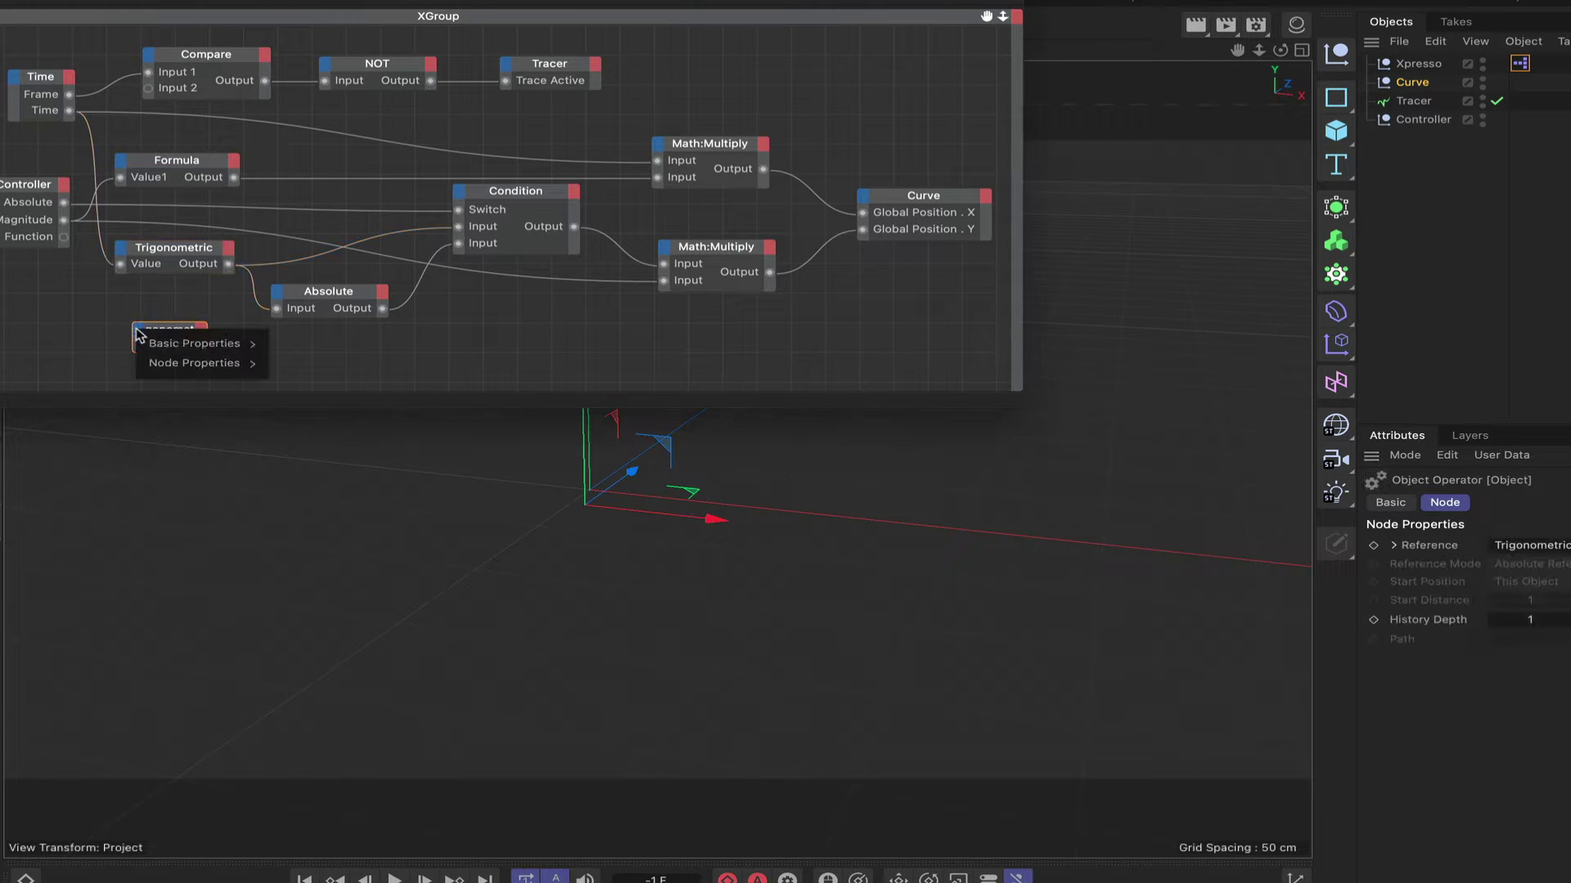
pyautogui.moveTo(155, 363)
pyautogui.click(311, 369)
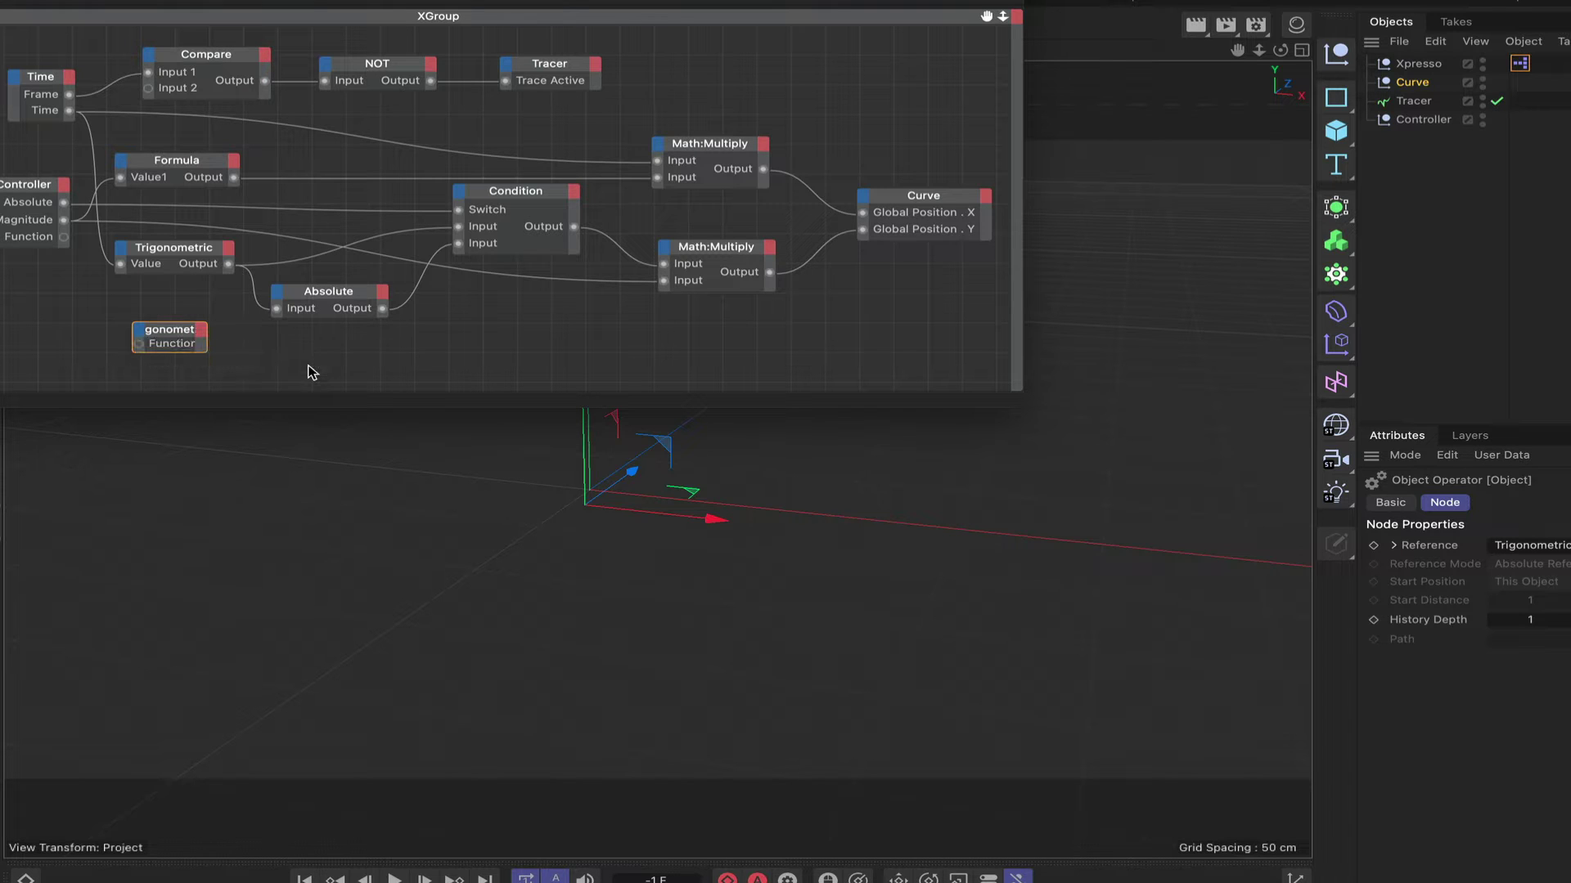
pyautogui.click(321, 381)
pyautogui.click(180, 336)
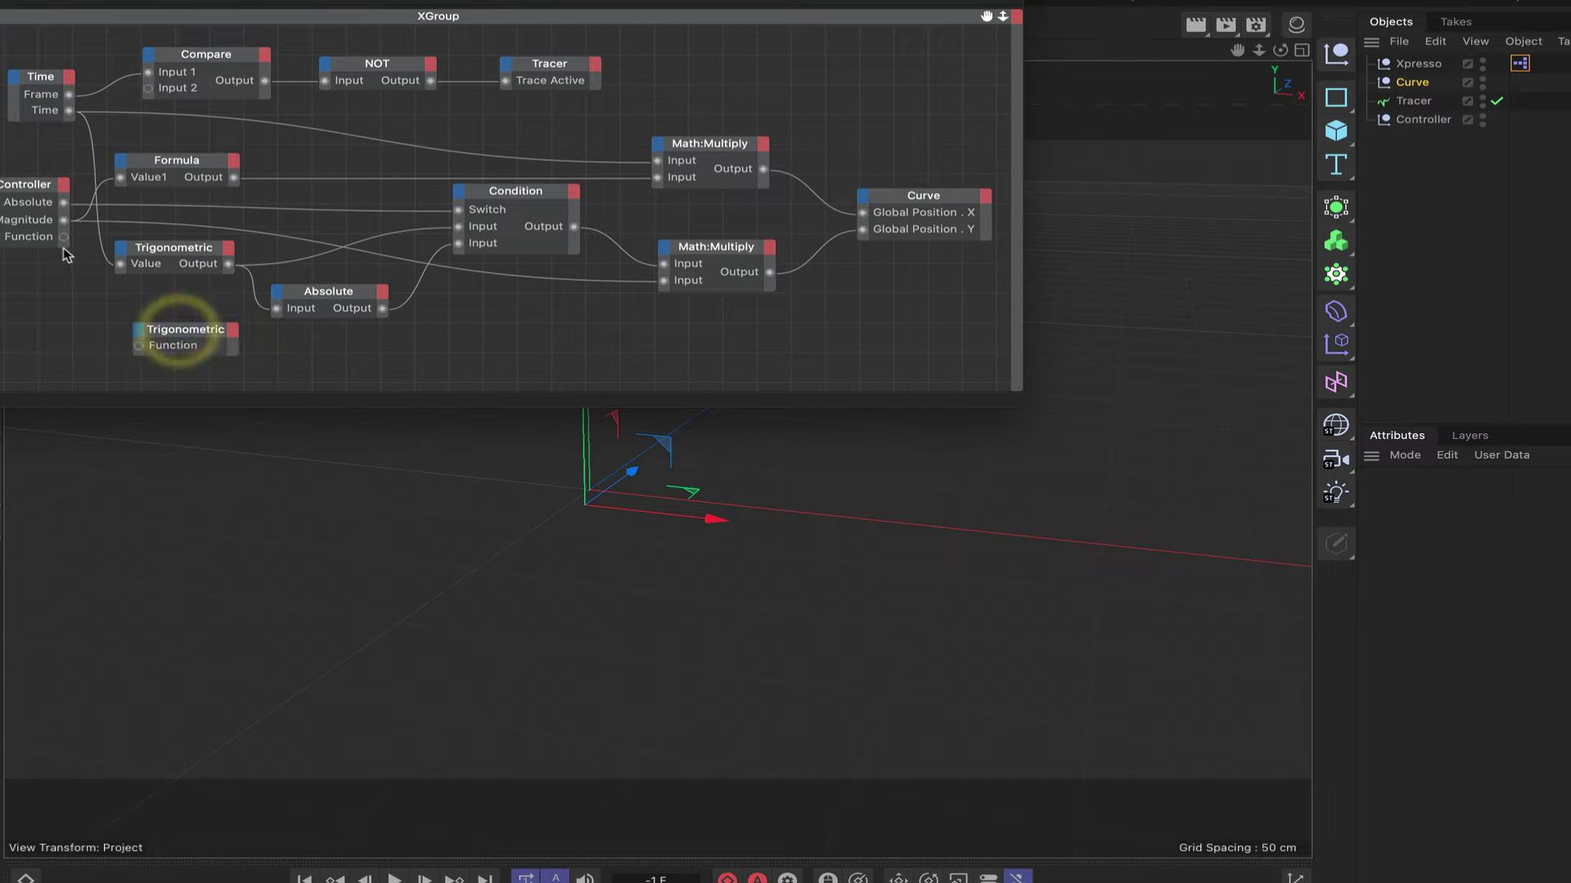
# Connect the Controller's Function output to the new Trigonometric node's Function input, and set the Controller's Function to Sin
pyautogui.moveTo(64, 237); pyautogui.dragTo(140, 346)
pyautogui.click(172, 338)
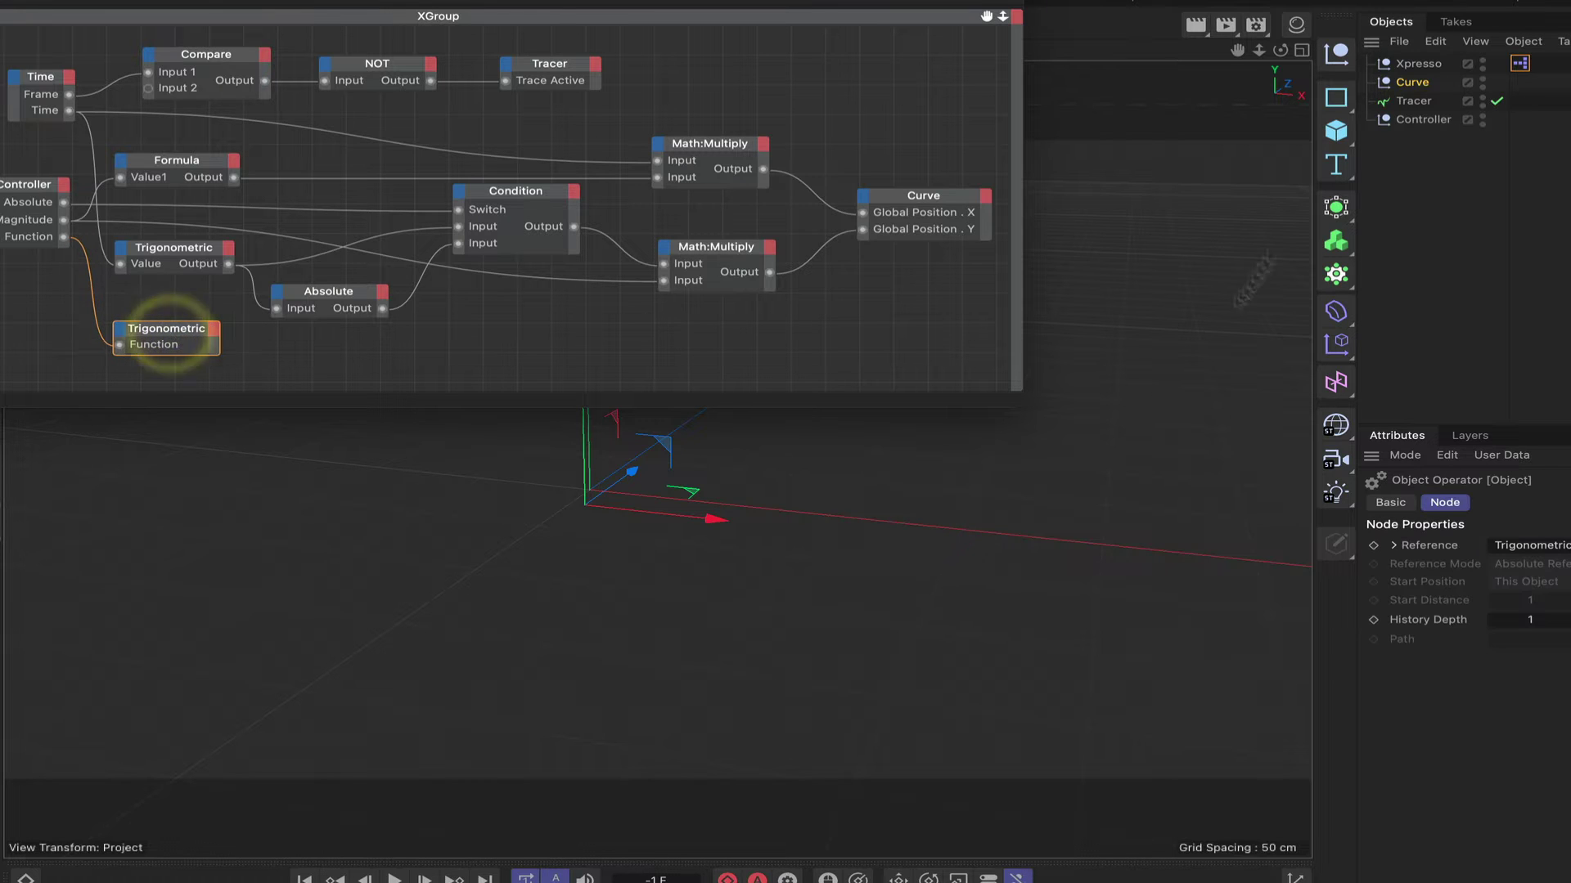
pyautogui.click(1421, 121)
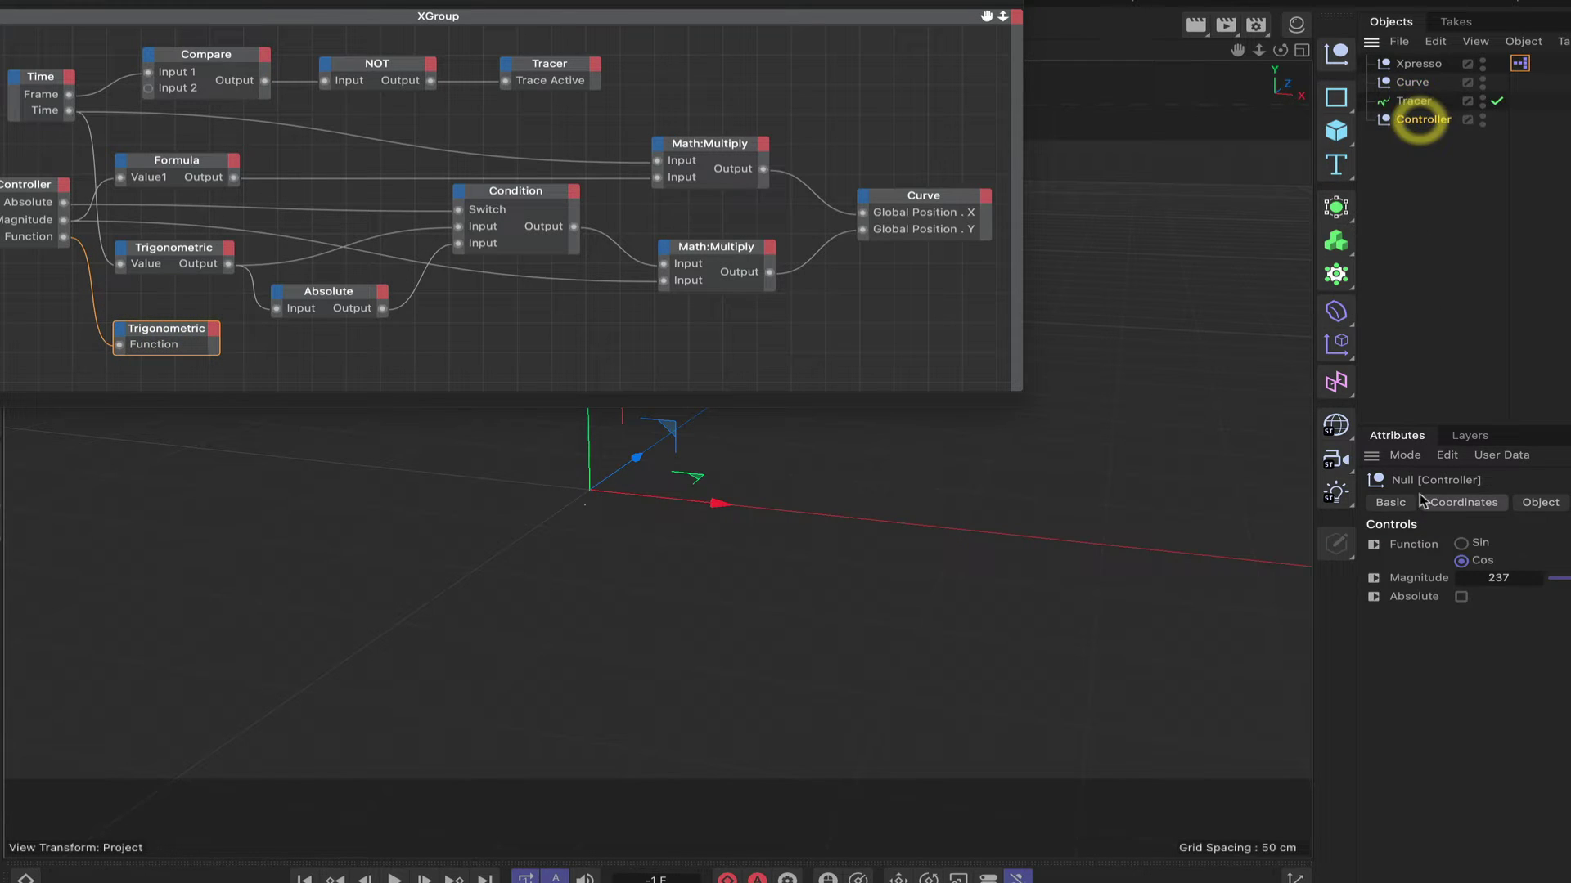
pyautogui.click(1461, 544)
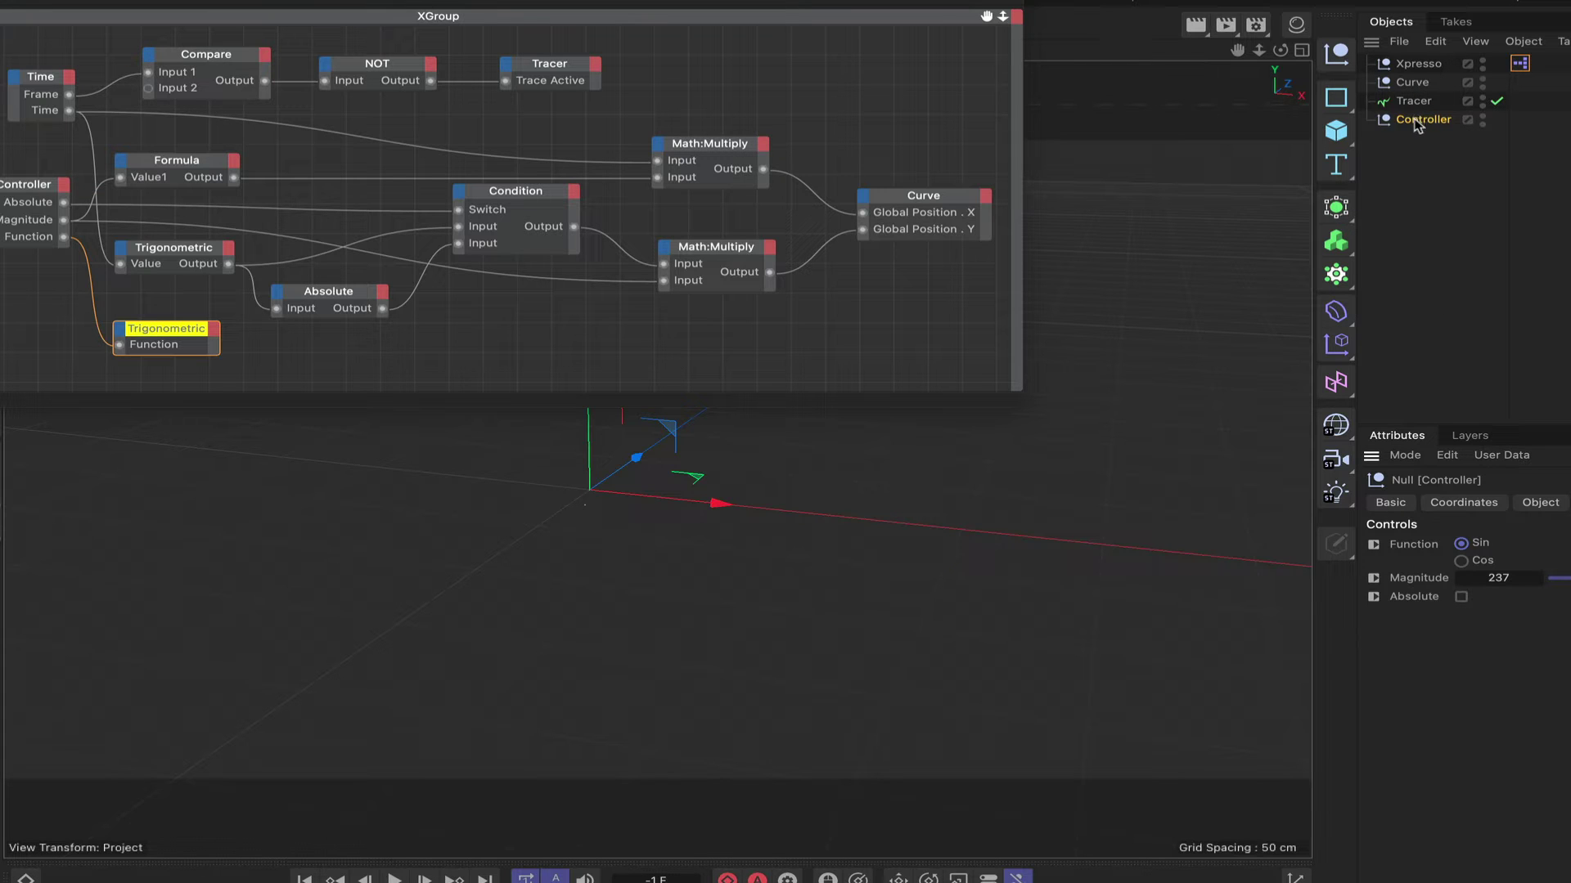
# Renumber the cycle options of the Controller's Function user data, giving Sin the value 1 and adjusting the Cos entry to follow it
pyautogui.click(1501, 455)
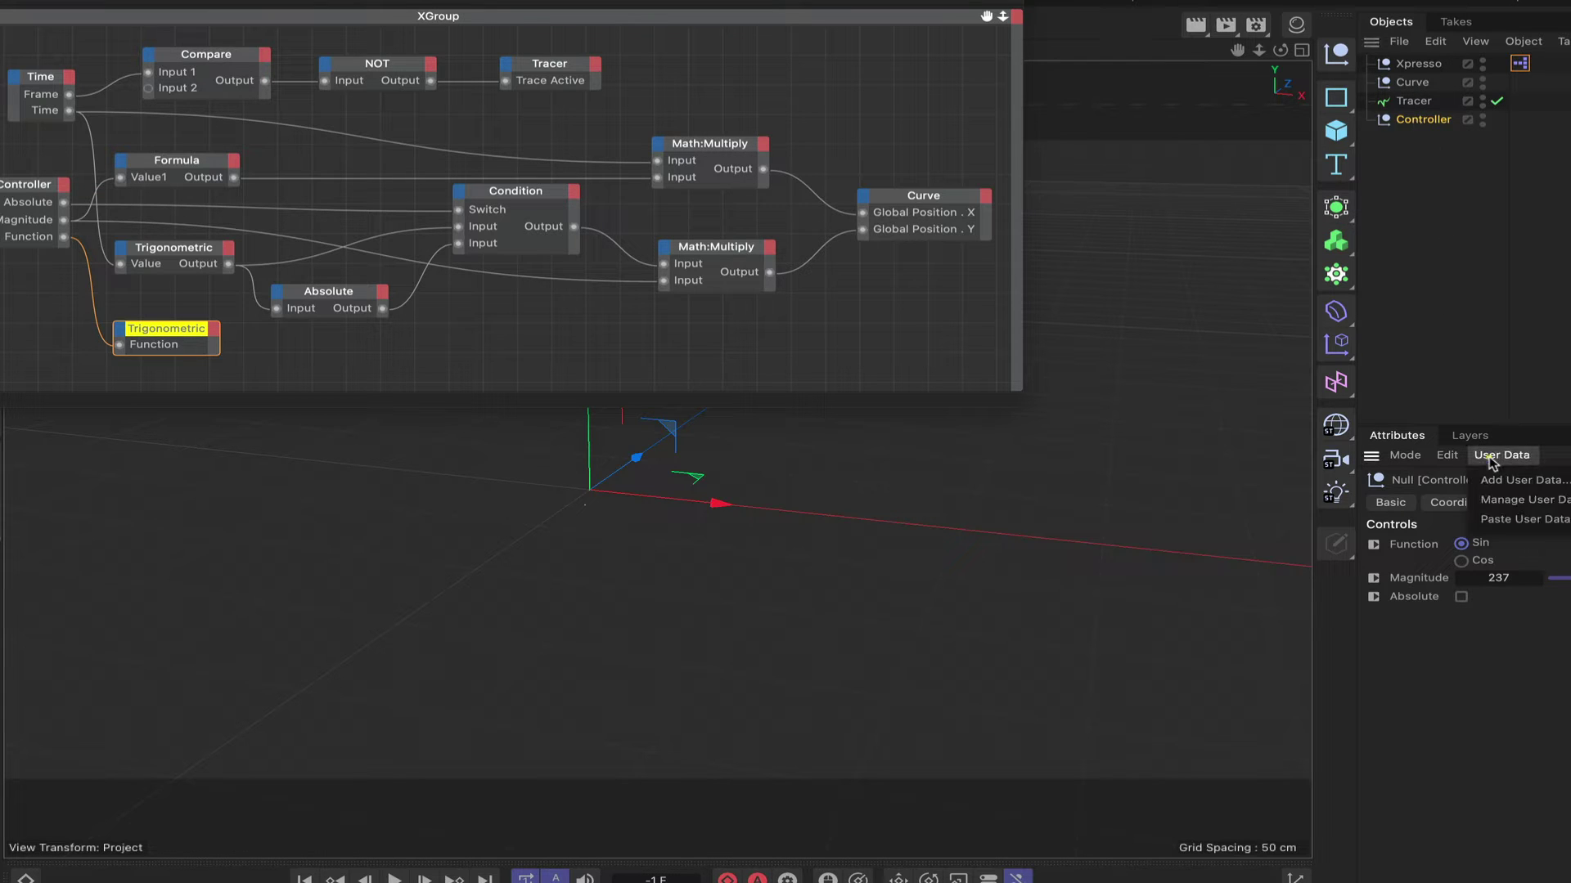
pyautogui.click(1488, 498)
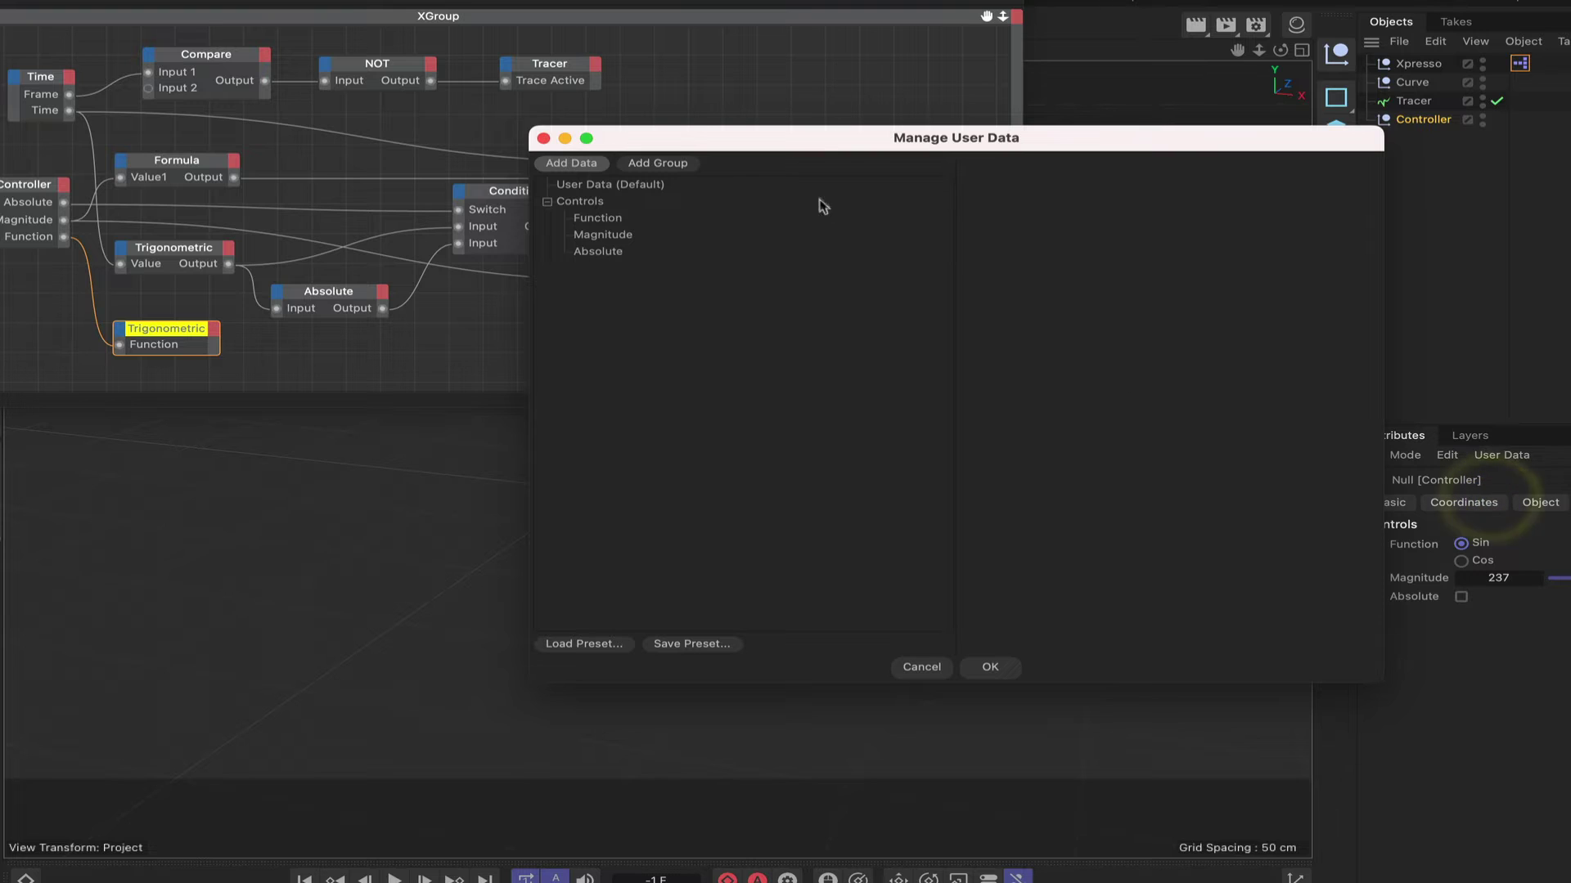
pyautogui.moveTo(813, 139); pyautogui.dragTo(779, 72)
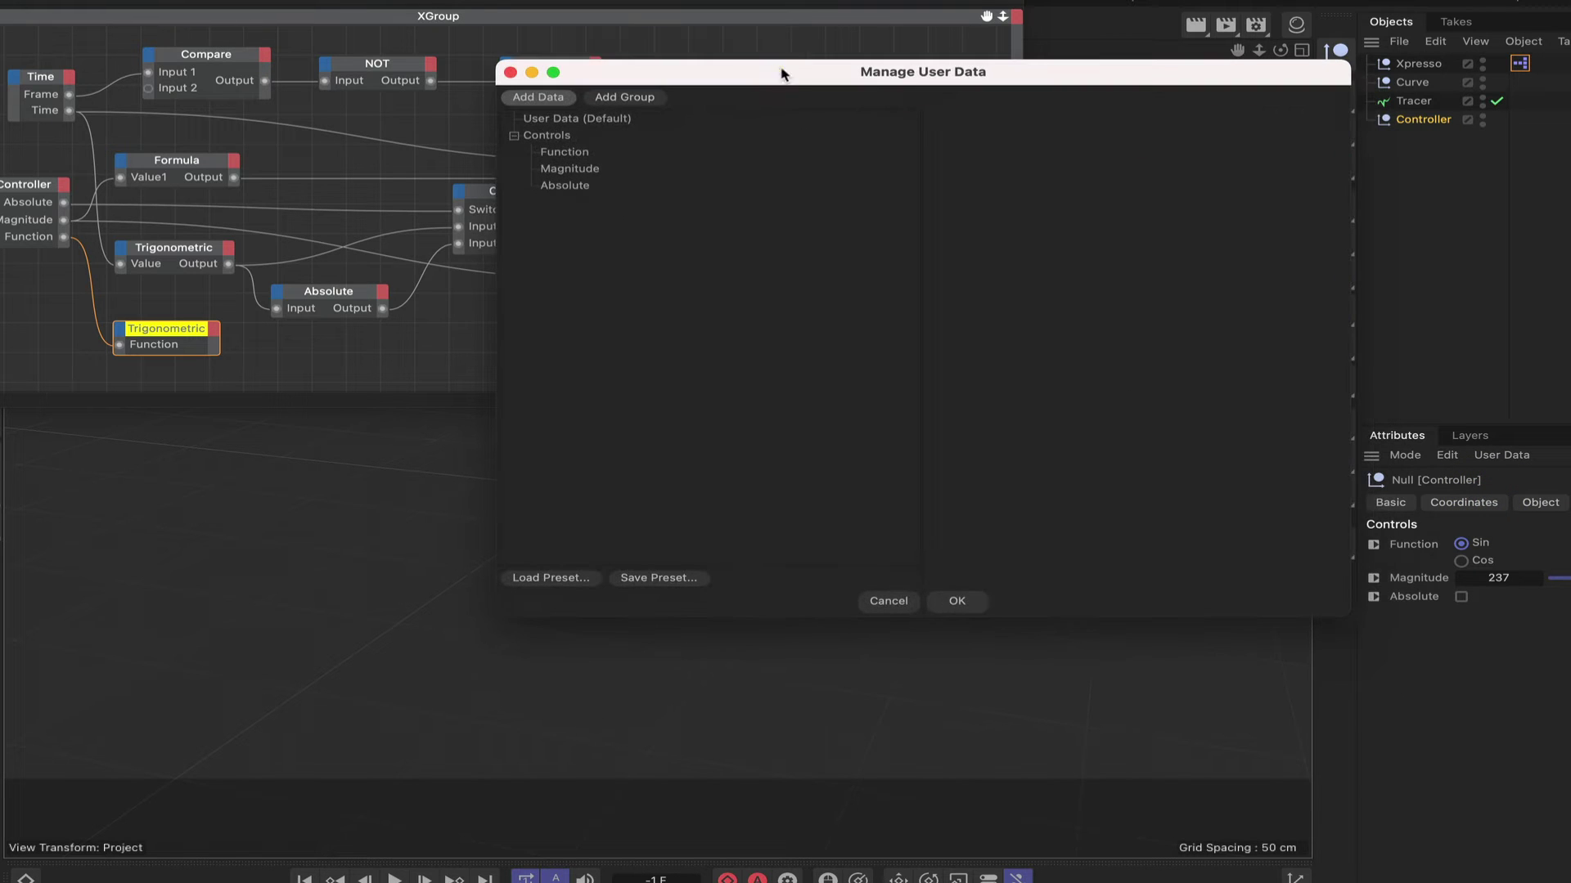
pyautogui.click(566, 153)
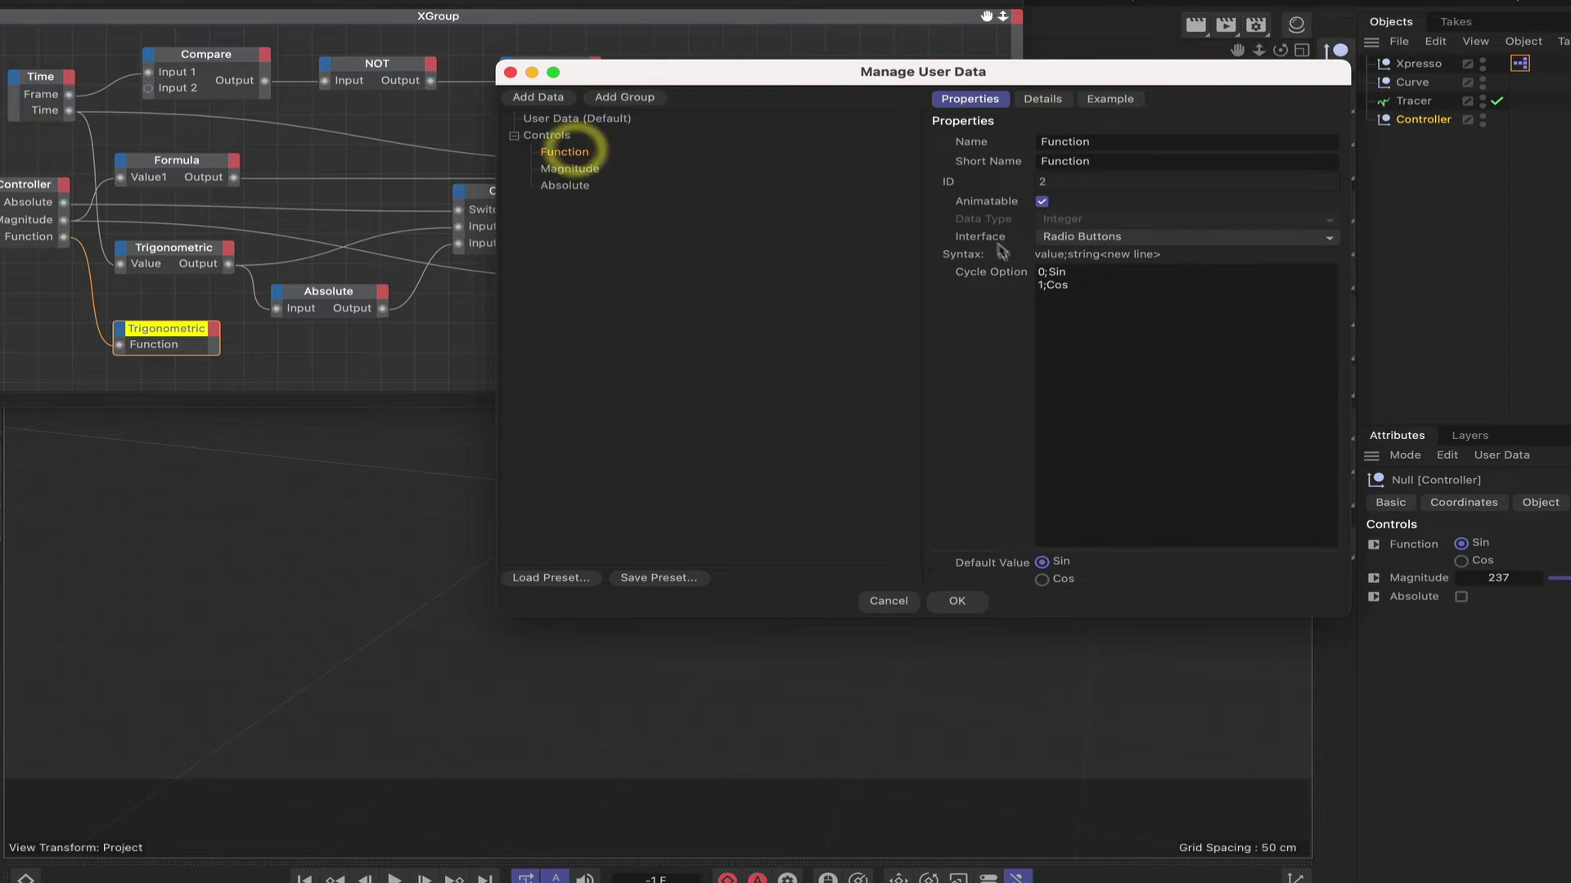
pyautogui.click(1047, 273)
pyautogui.press('BackSpace')
pyautogui.press('BackSpace')
pyautogui.write('1;')
pyautogui.click(1046, 285)
pyautogui.click(958, 603)
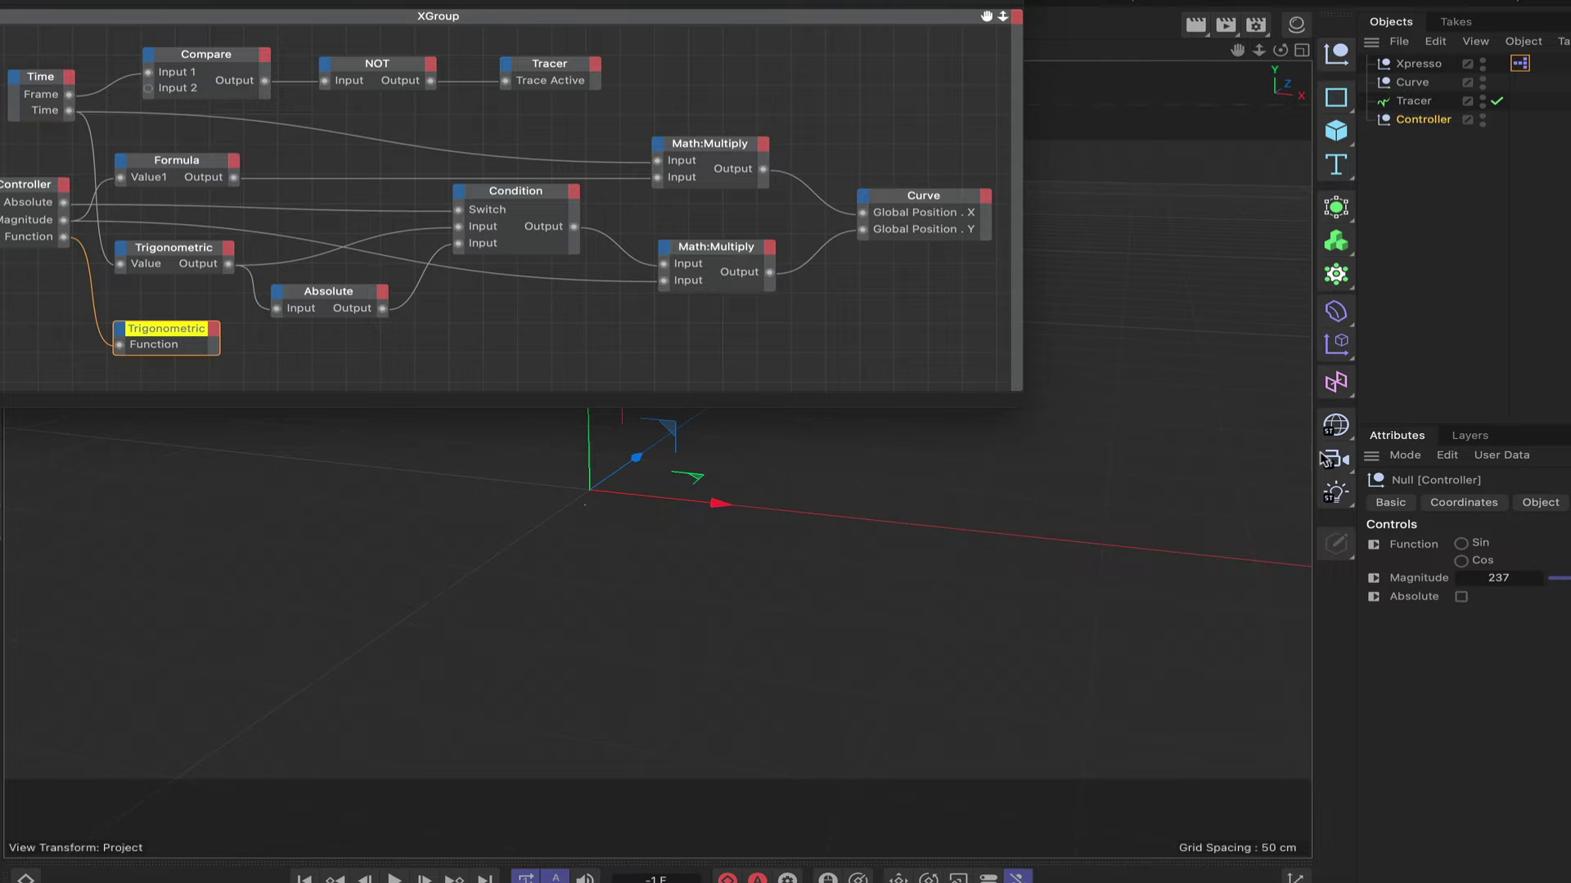
# Test the Controller's Function options by choosing Sin, switching to Cos and going back to Sin
pyautogui.click(1461, 544)
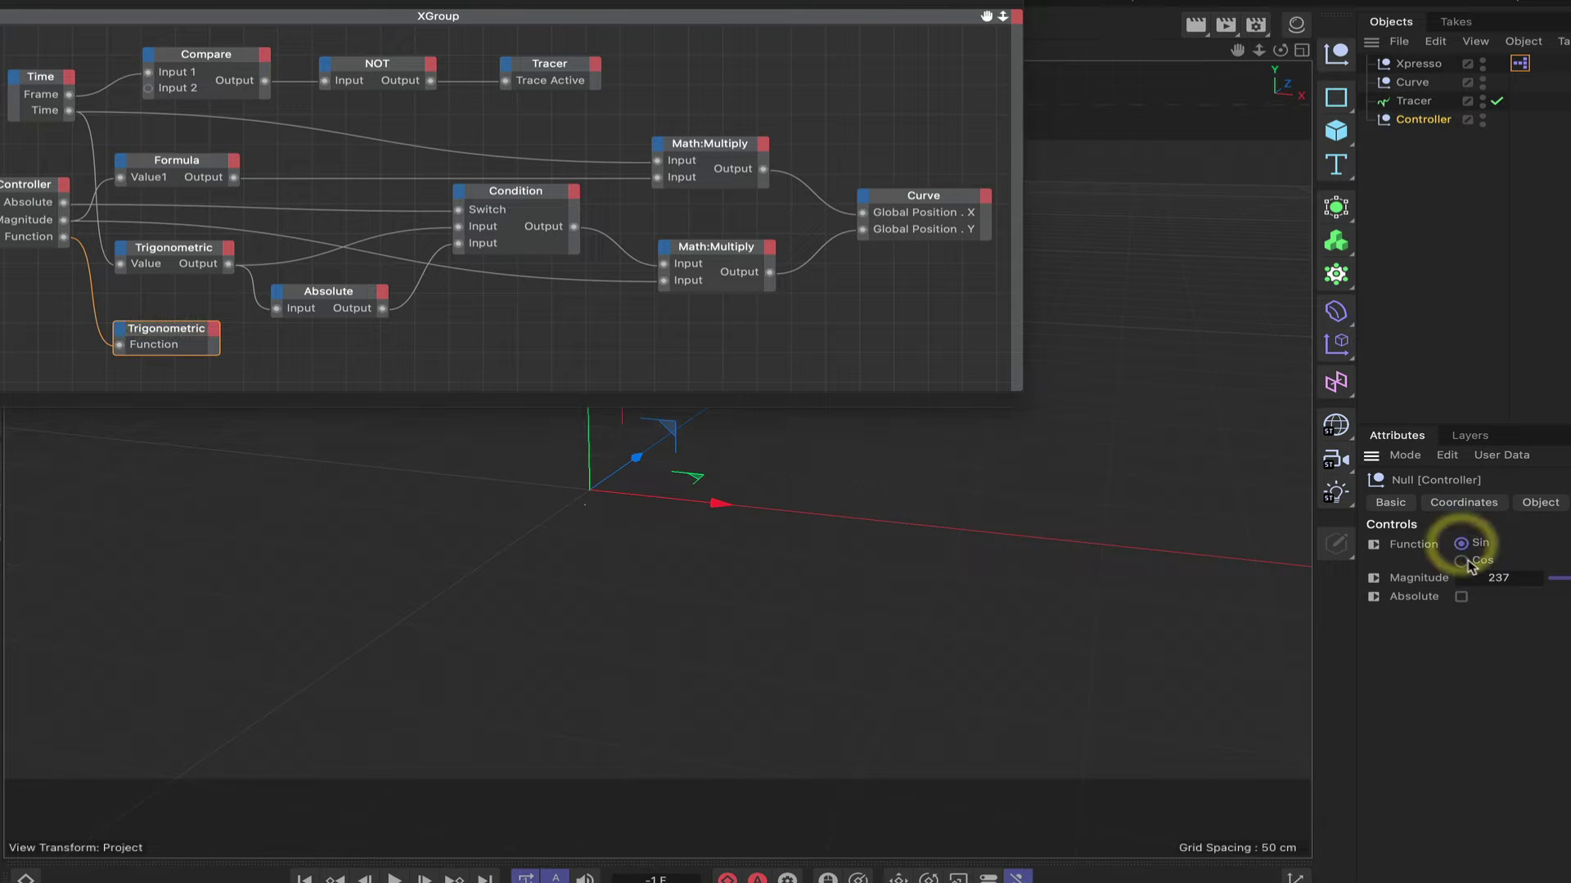
pyautogui.click(1463, 561)
pyautogui.click(1462, 543)
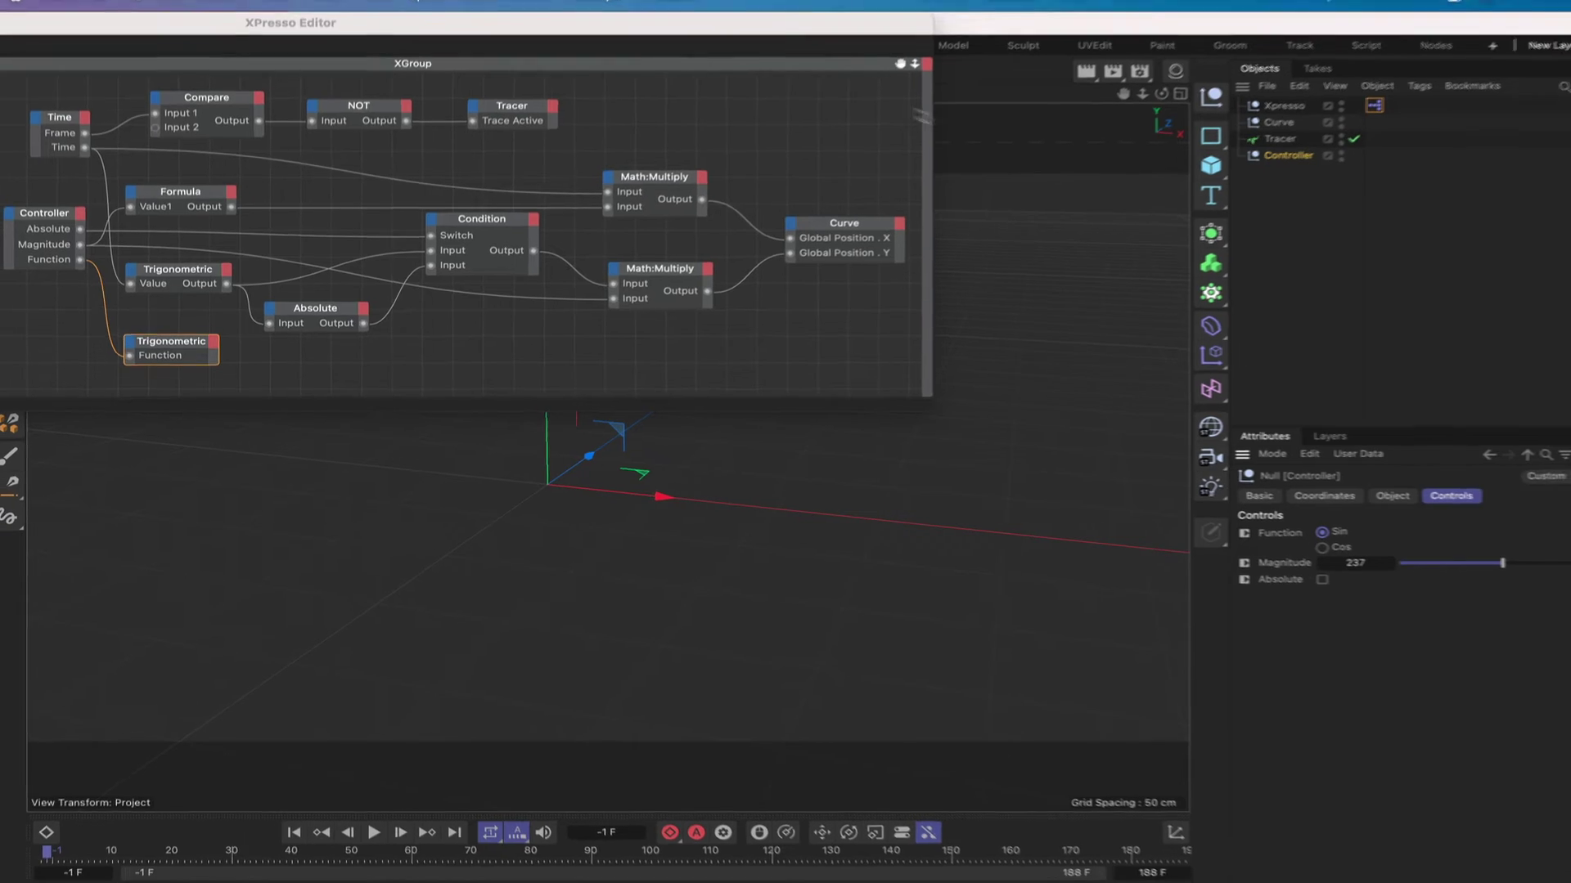
# Set the Controller's Function to Cos, play the animation to inspect the whole traced cosine wave, and return to the first frame
pyautogui.moveTo(885, 23); pyautogui.dragTo(563, 2)
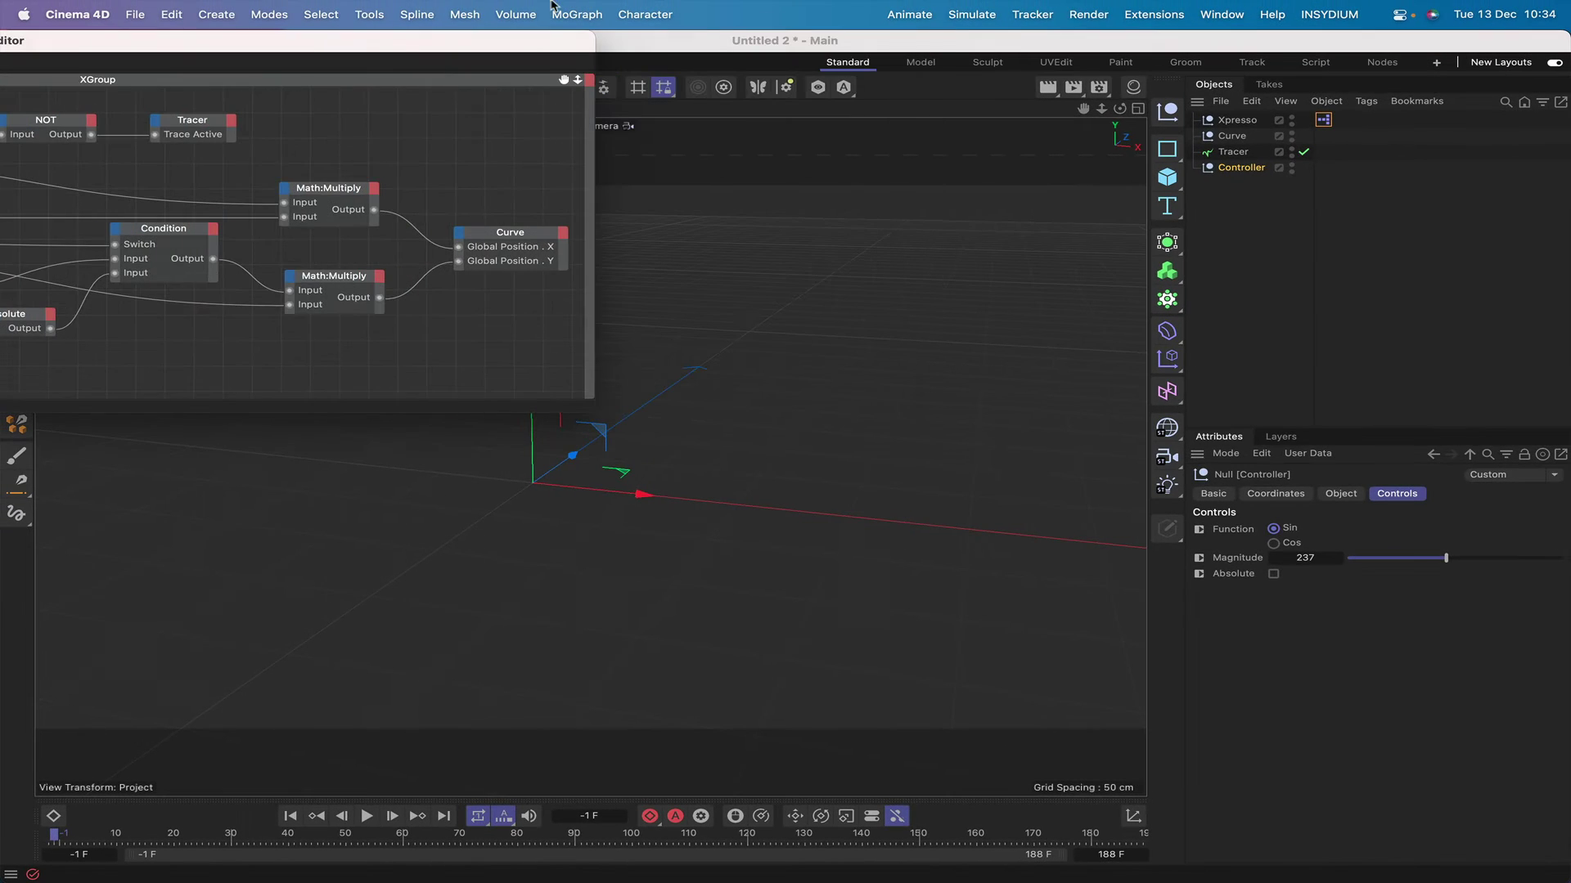
pyautogui.click(1272, 544)
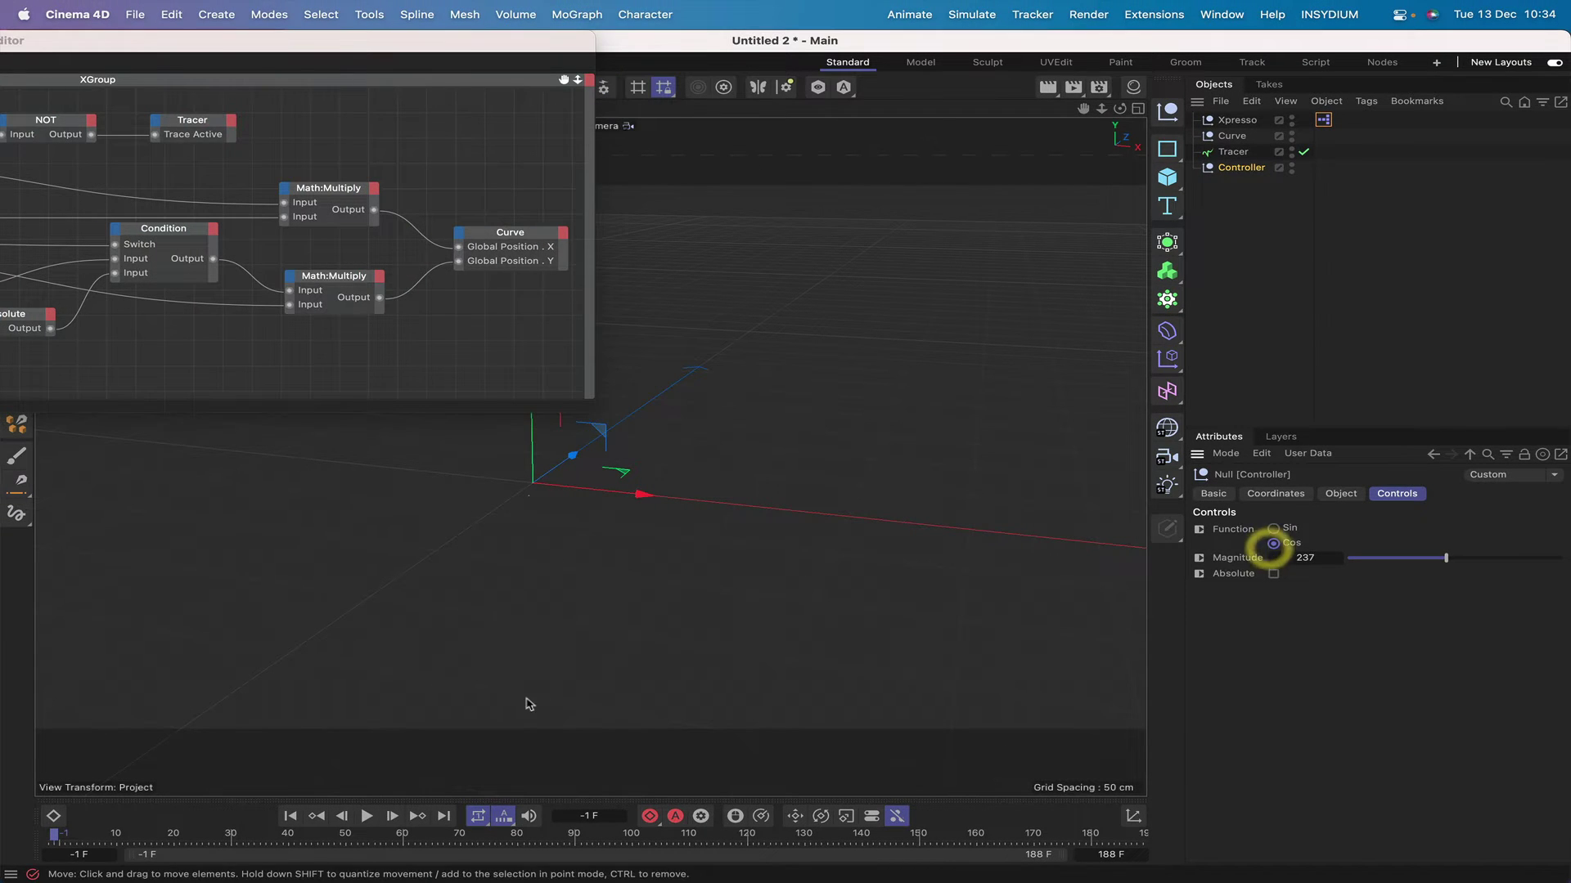
pyautogui.click(364, 817)
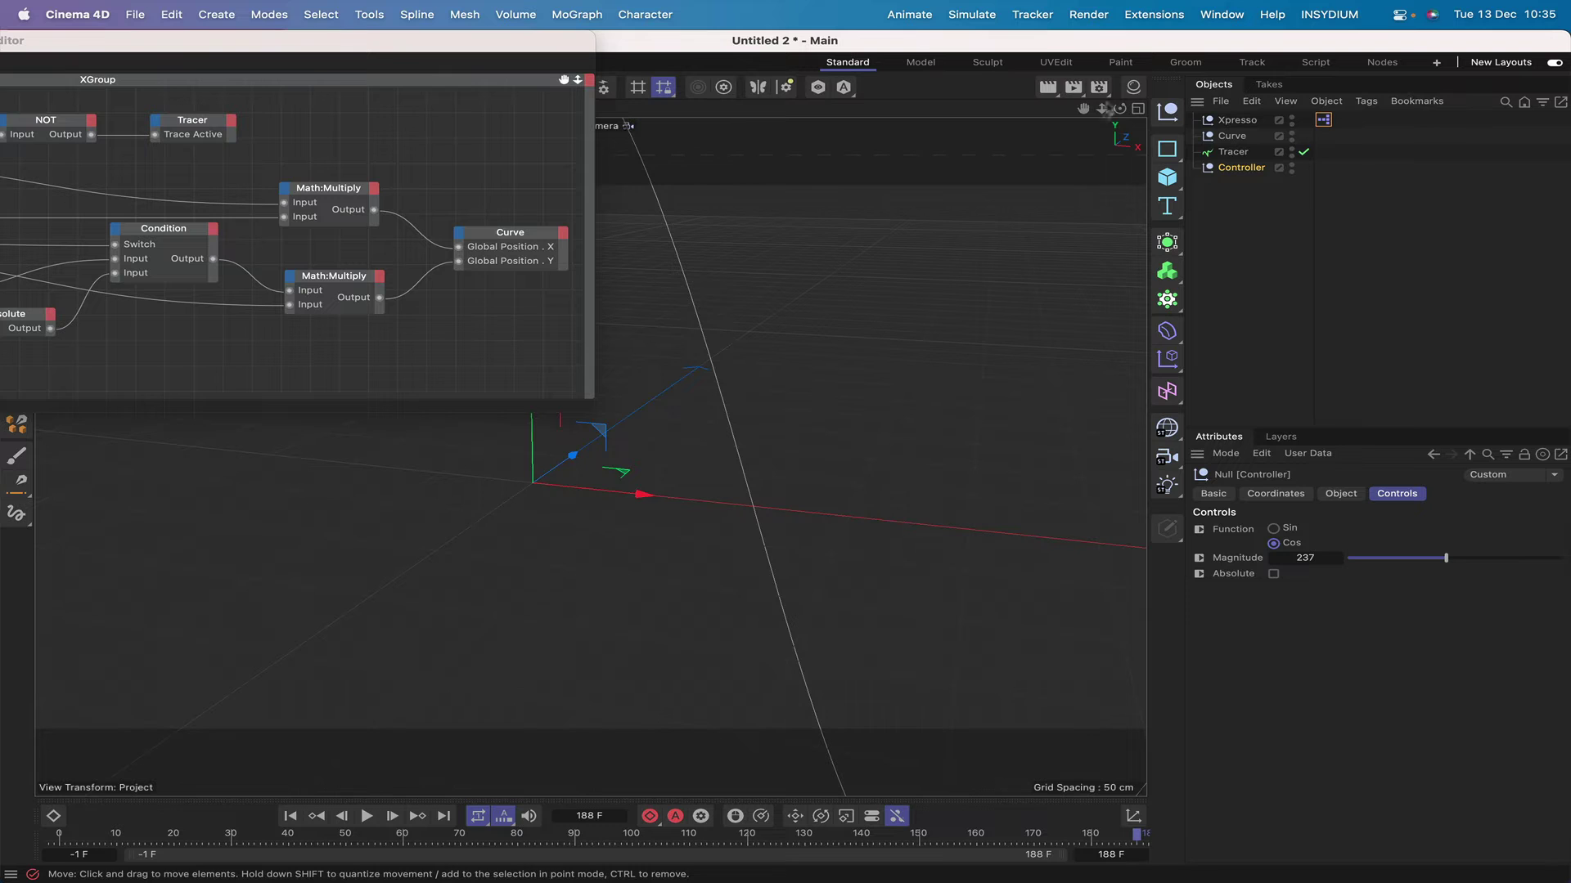
pyautogui.moveTo(1083, 109); pyautogui.dragTo(992, 109, button='right')
pyautogui.moveTo(1083, 109); pyautogui.dragTo(1168, 97)
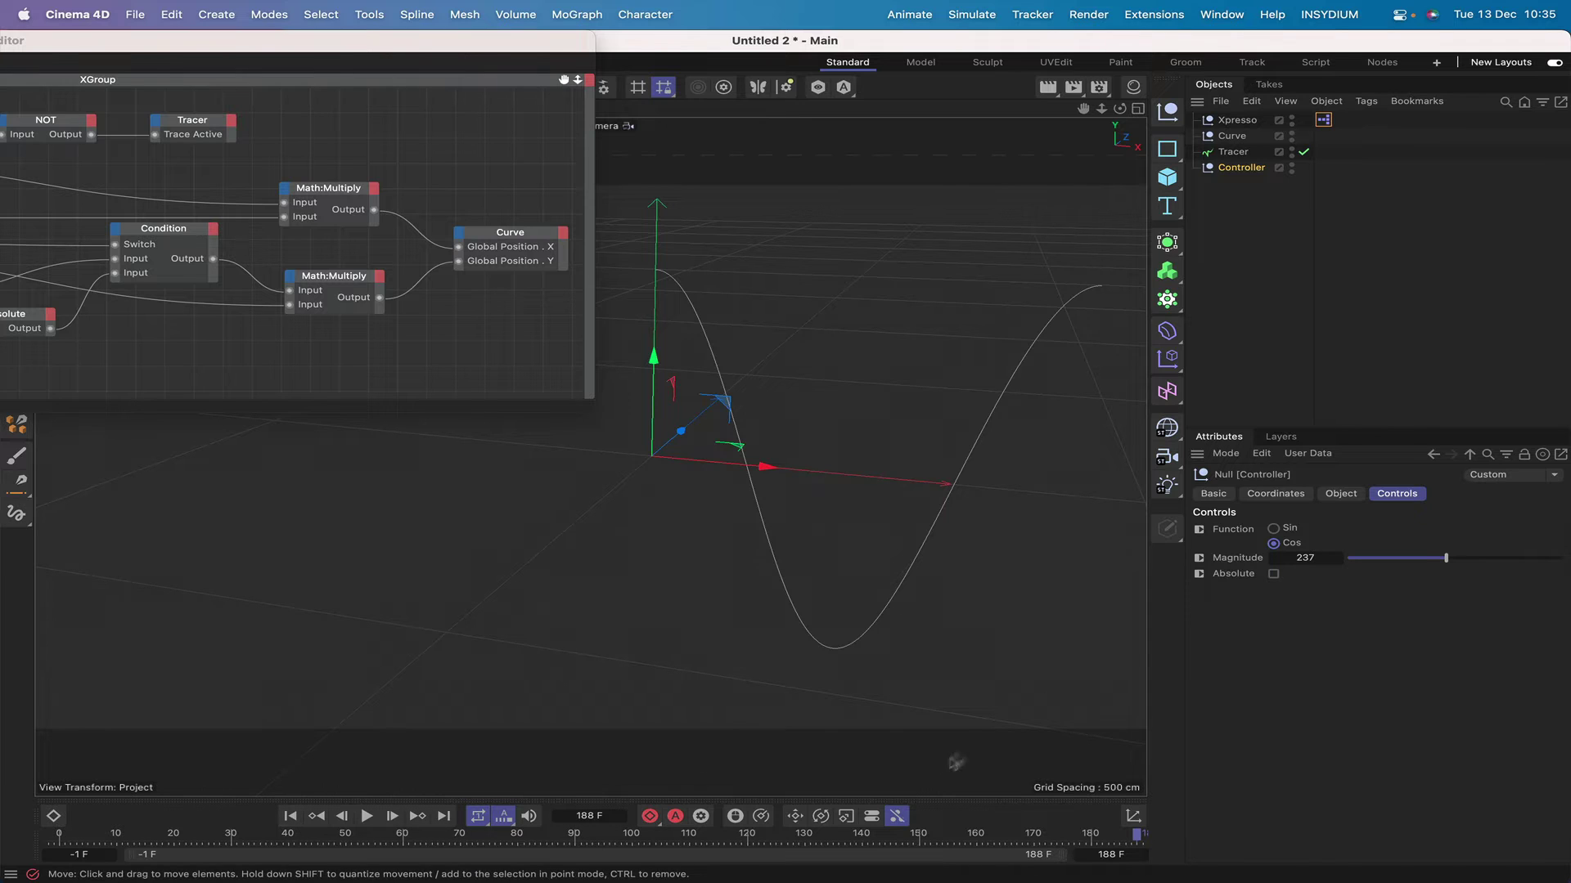
pyautogui.click(289, 815)
# Enable Absolute on the Controller, play the animation to check the traced curve, and return to the first frame
pyautogui.click(1273, 575)
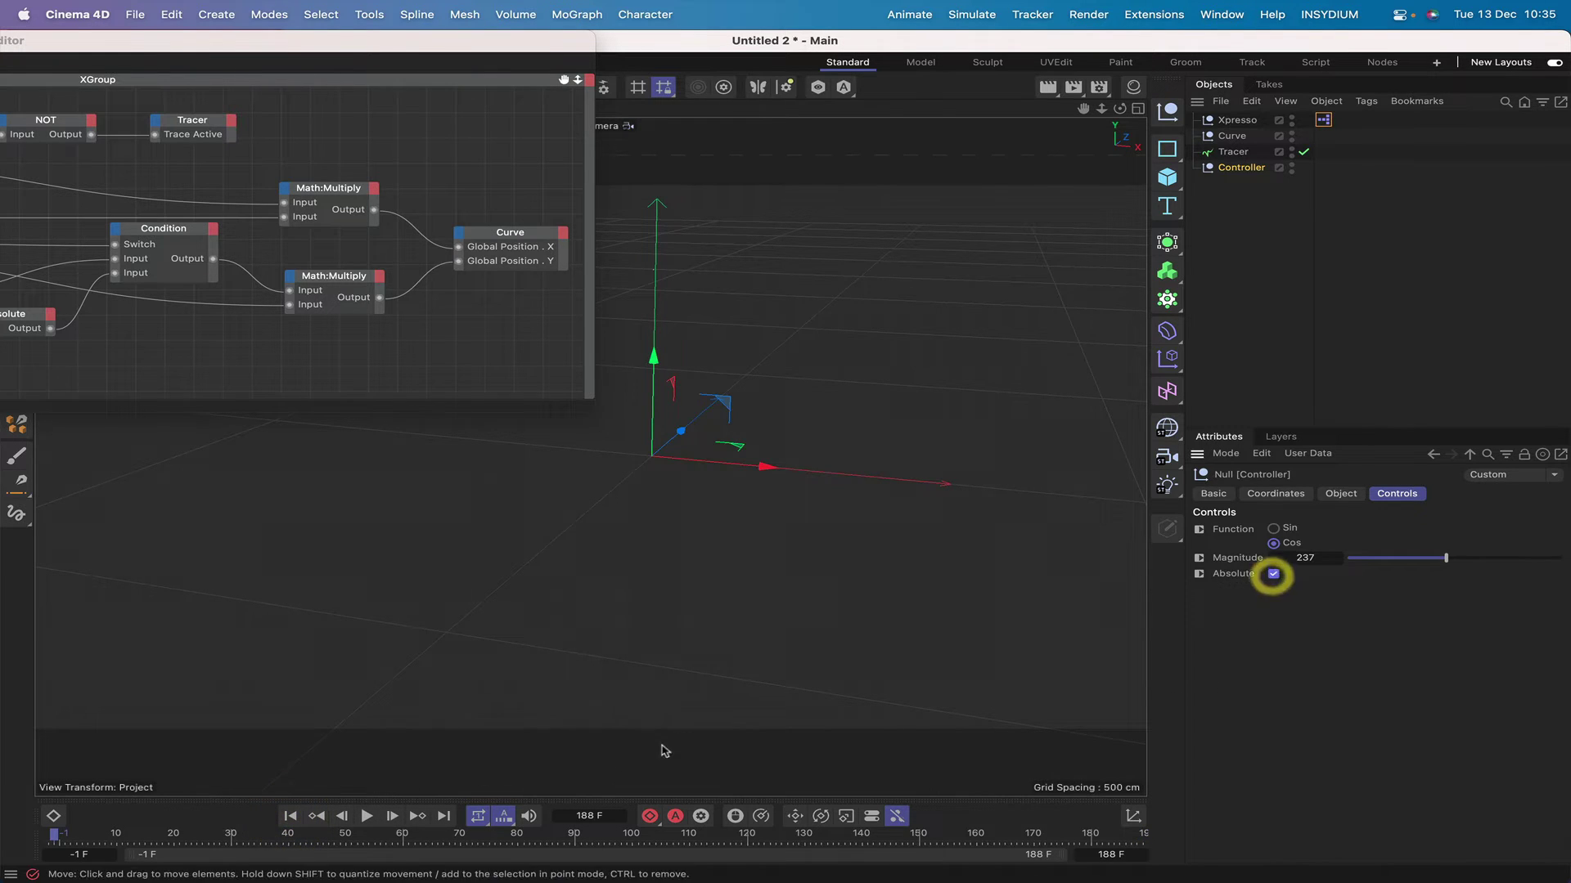
pyautogui.click(368, 816)
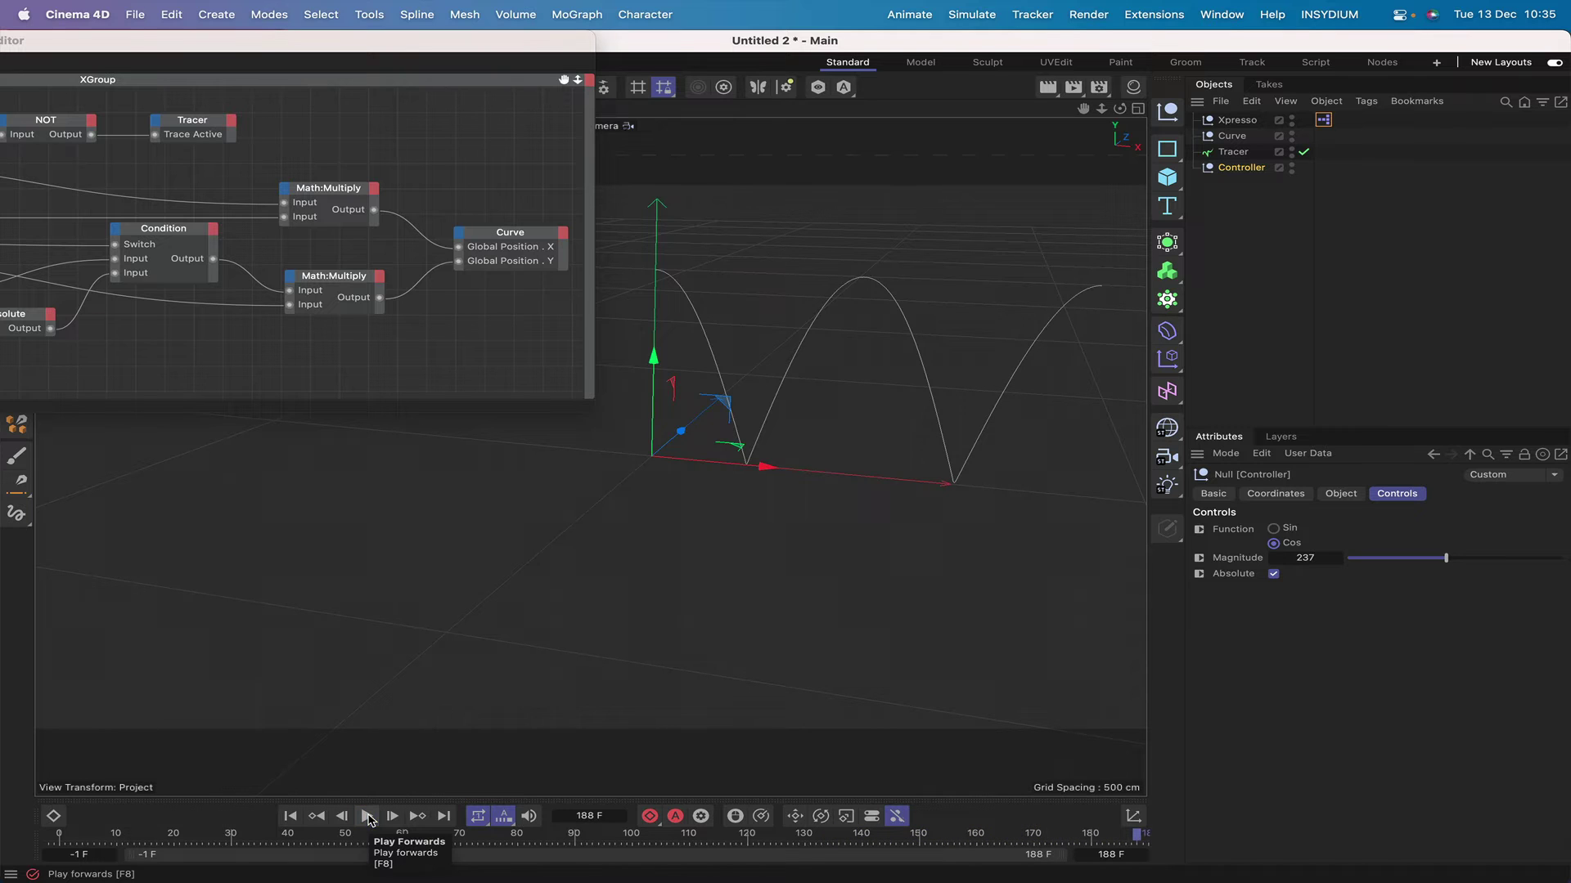
pyautogui.click(290, 815)
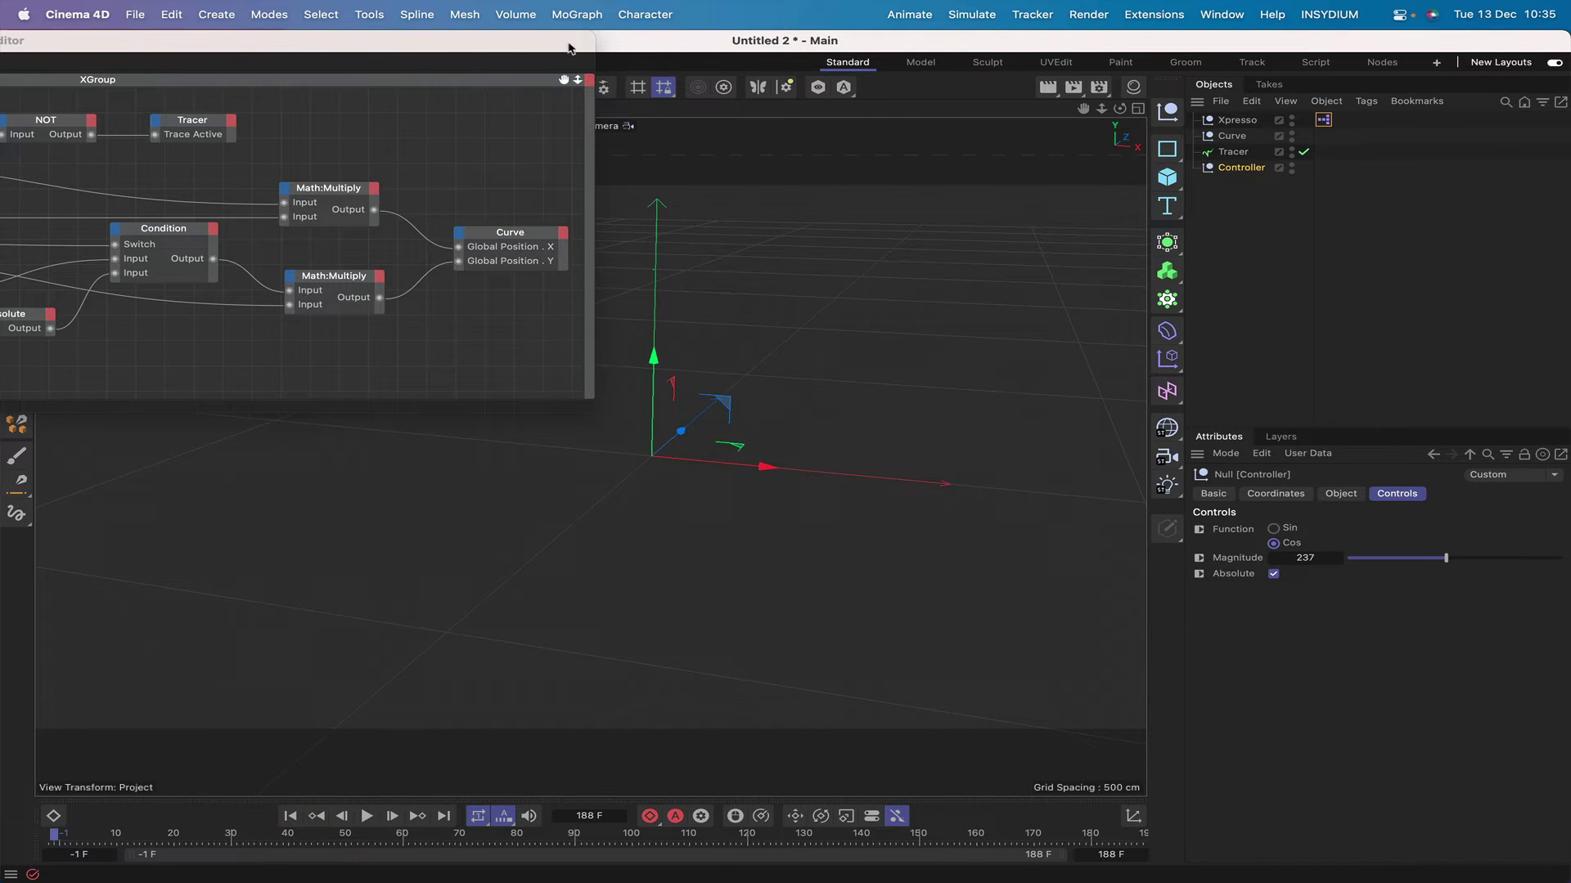
# Examine the functions offered by the original Trigonometric node, leaving its current choice in place
pyautogui.moveTo(569, 47); pyautogui.dragTo(991, 47)
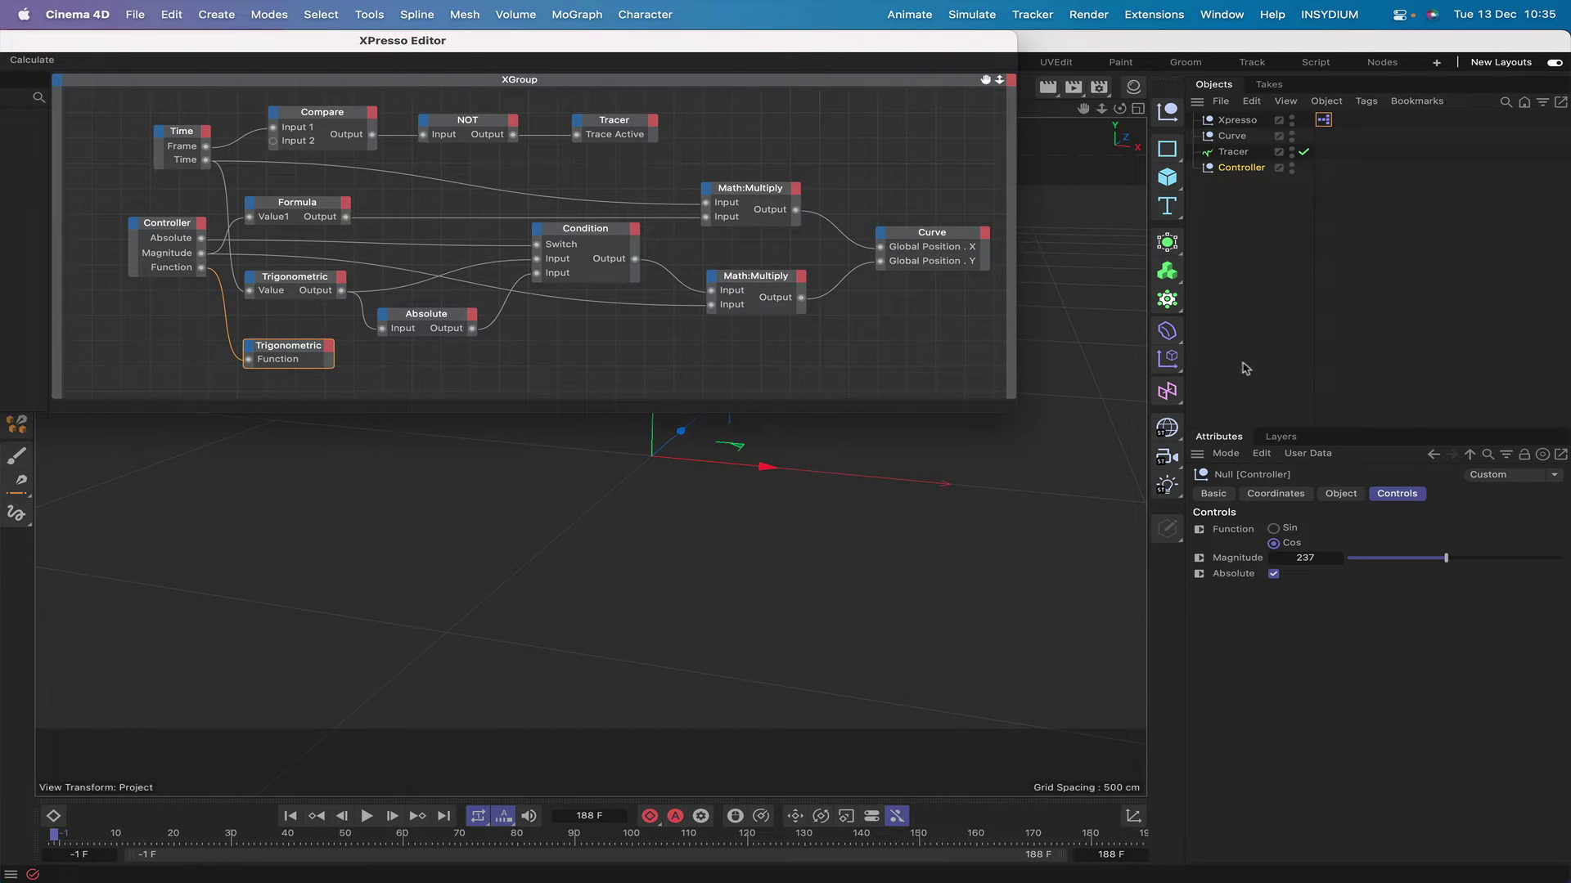
pyautogui.click(318, 287)
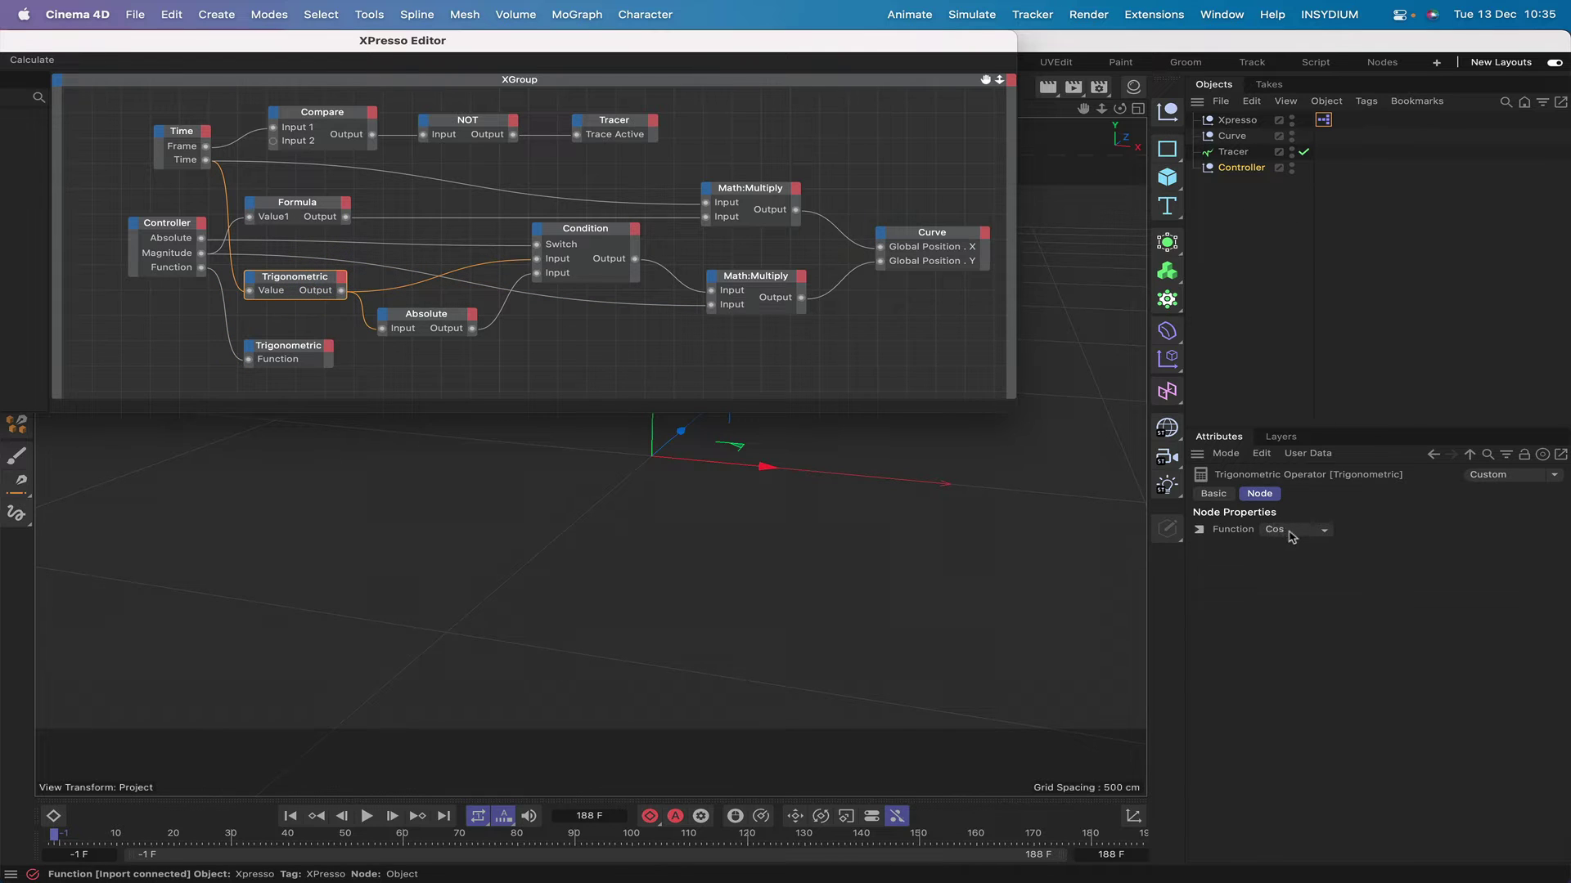
pyautogui.click(1291, 532)
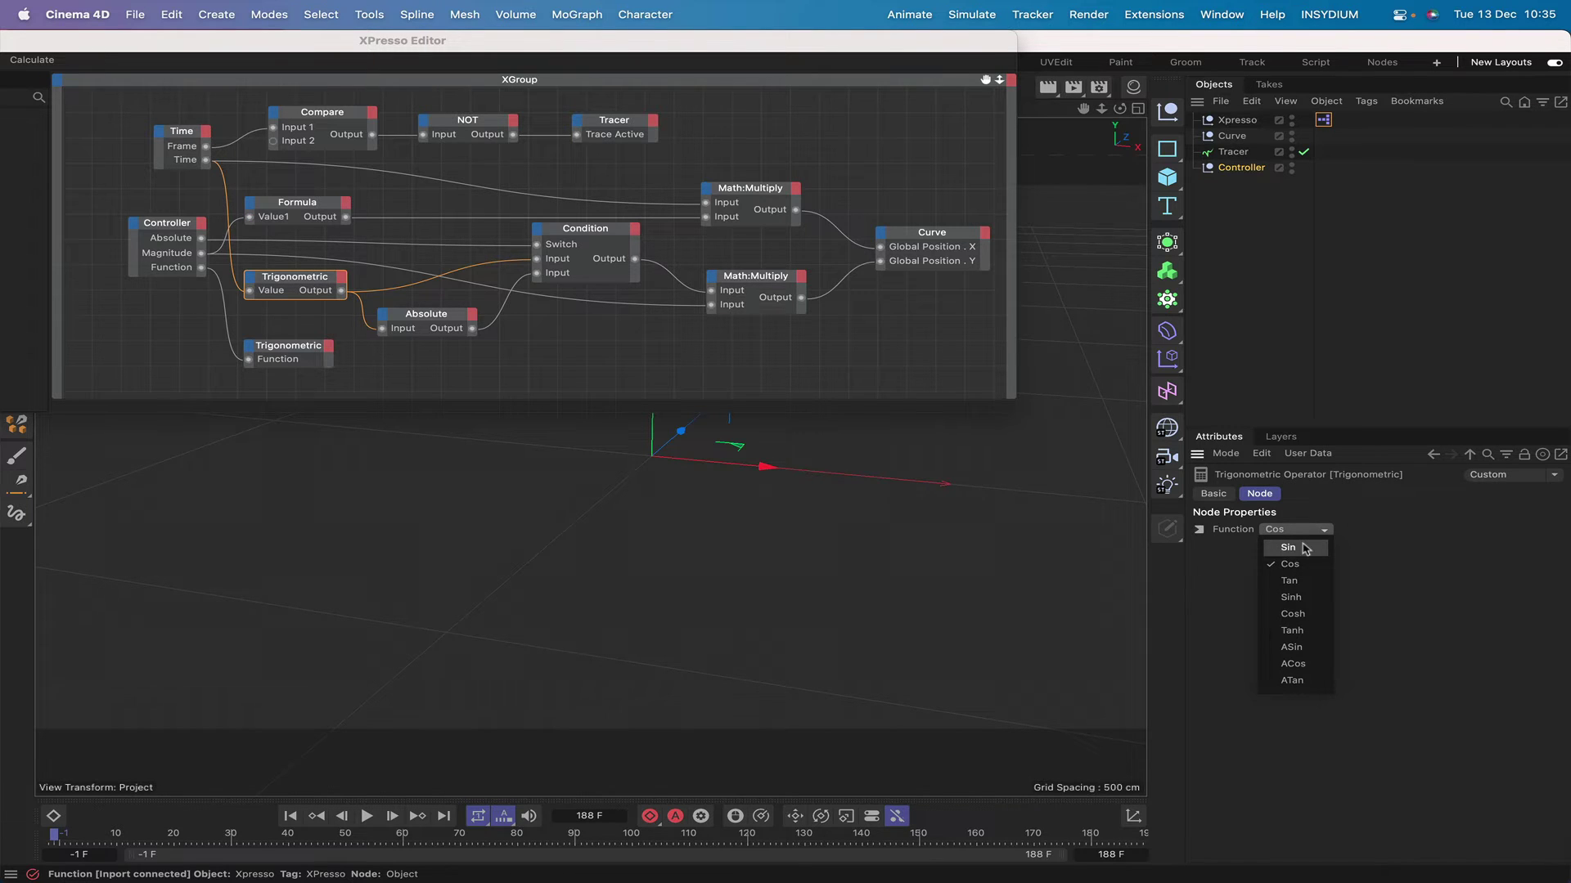
pyautogui.click(1227, 562)
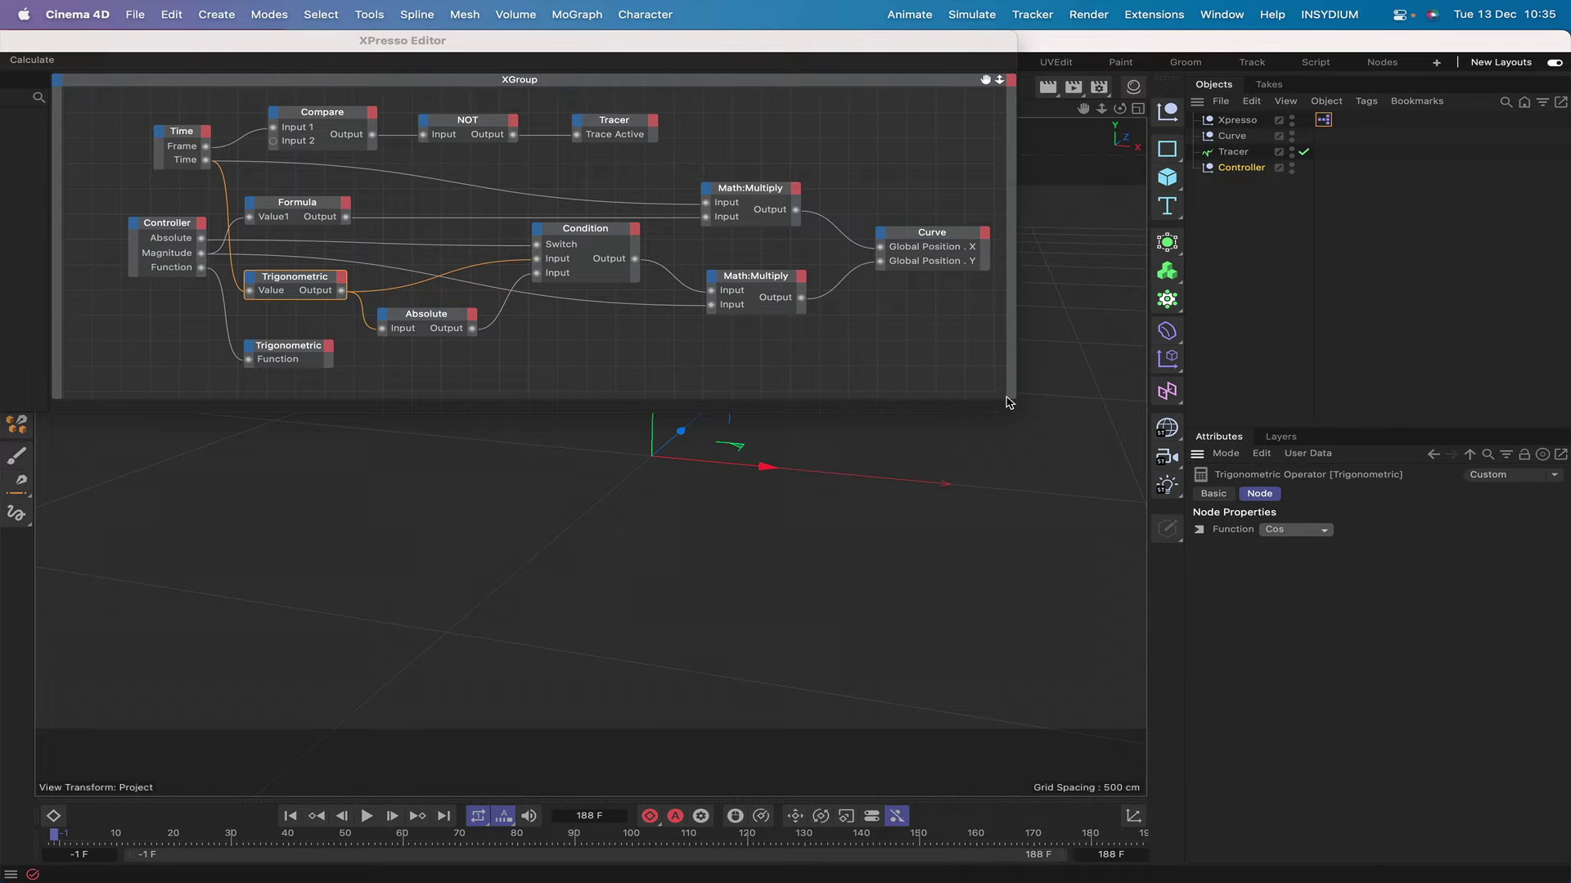
# Move the XPresso Editor out of the way, add a Text object below the Controller, and duplicate it twice for three Text objects
pyautogui.moveTo(342, 37); pyautogui.dragTo(516, 27)
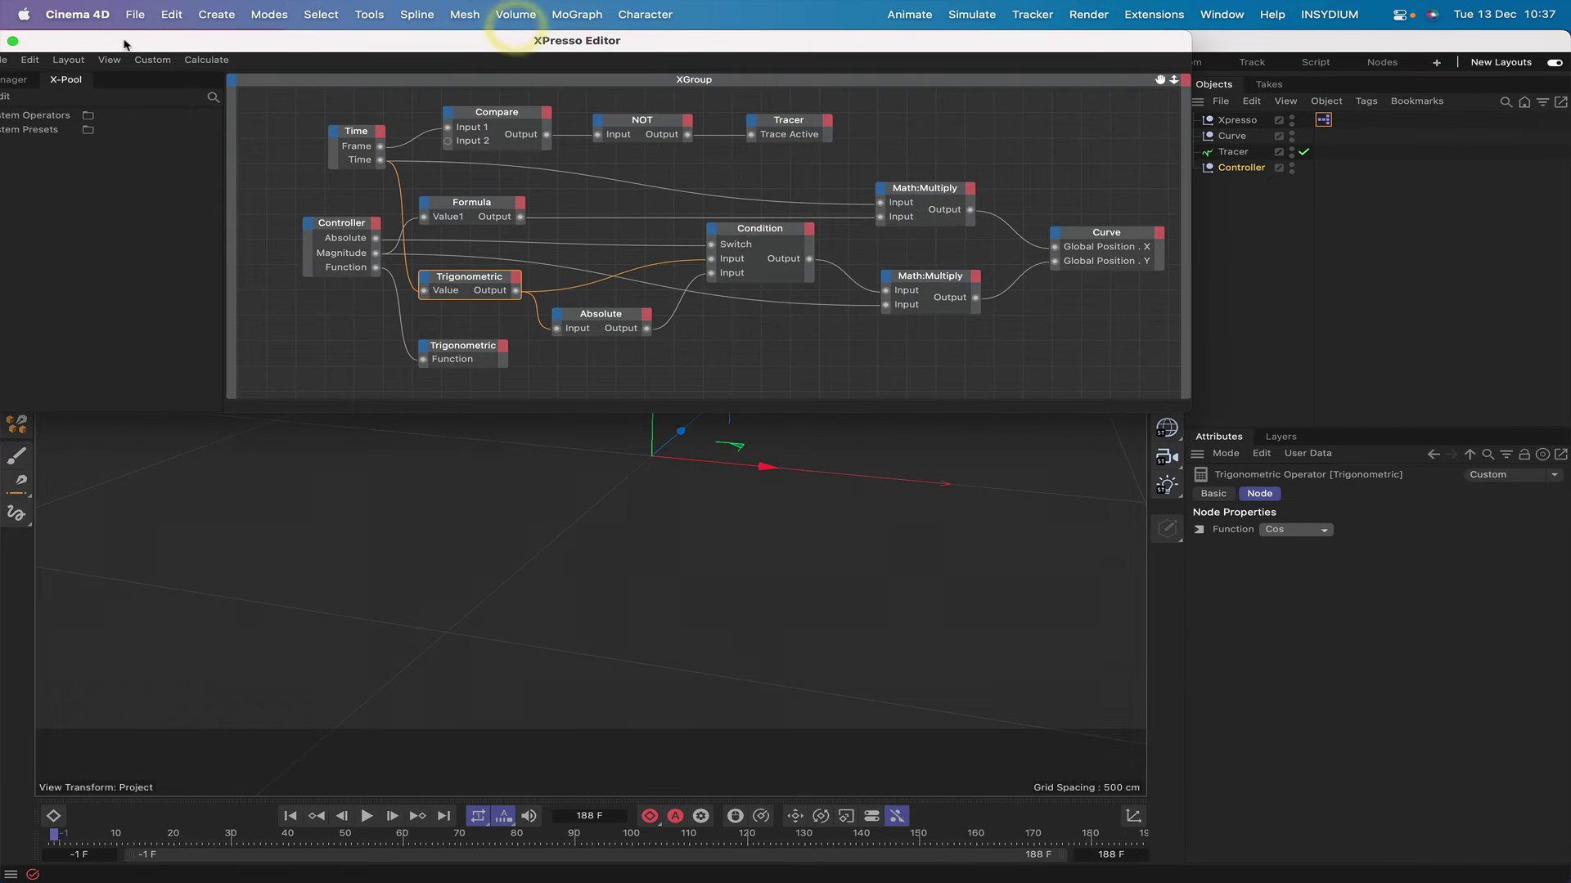
pyautogui.moveTo(129, 40); pyautogui.dragTo(246, 27)
pyautogui.click(93, 40)
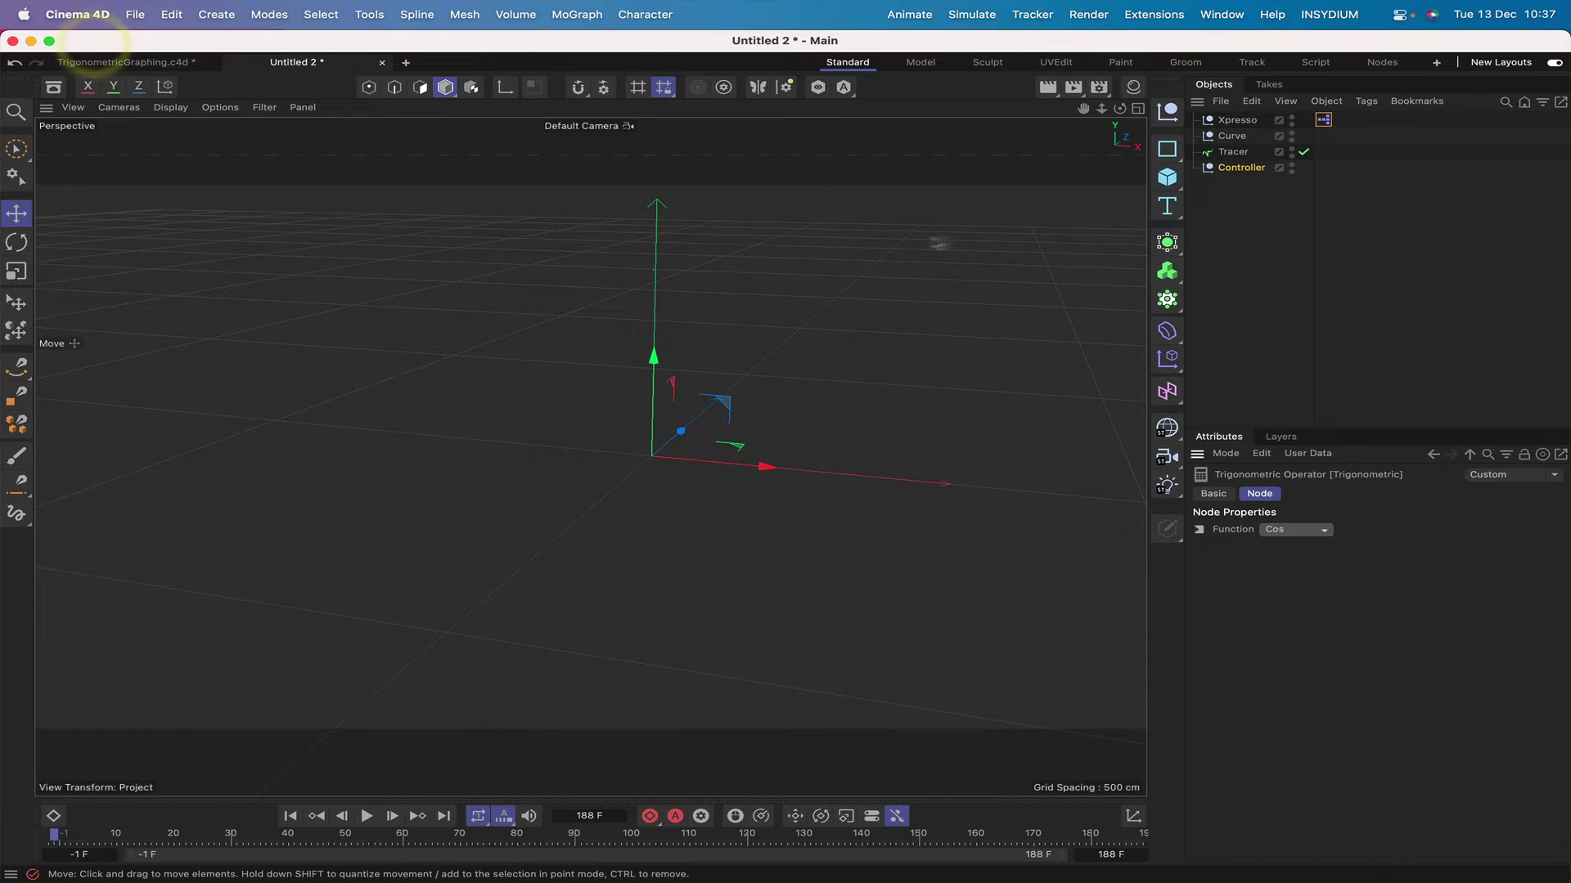
pyautogui.moveTo(1167, 214); pyautogui.dragTo(1223, 238)
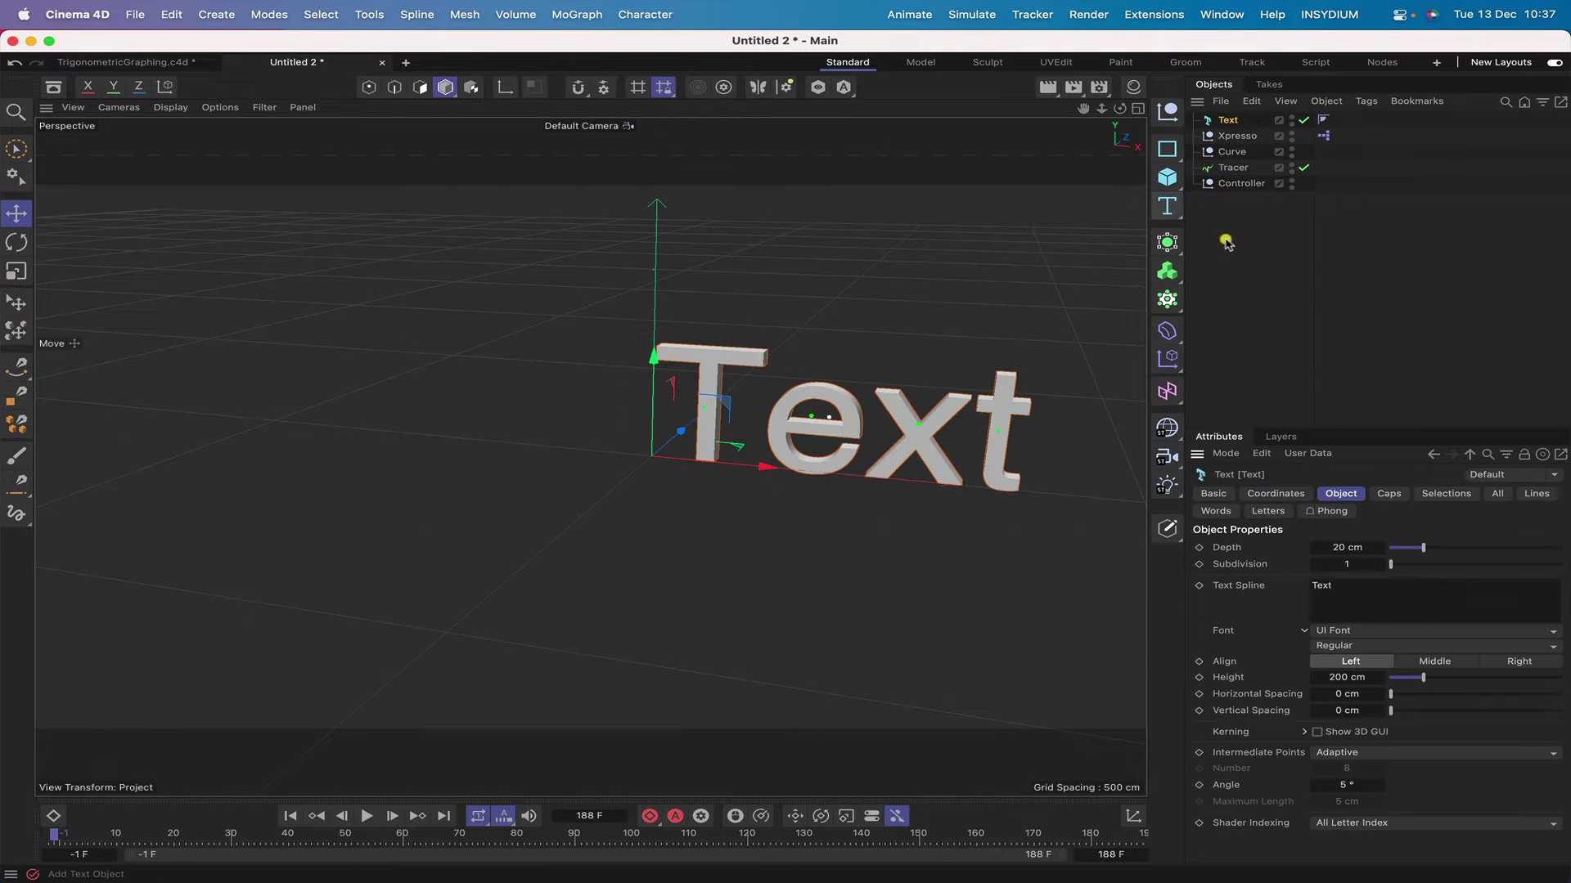
pyautogui.moveTo(1232, 127); pyautogui.dragTo(1225, 215)
pyautogui.click(1230, 185)
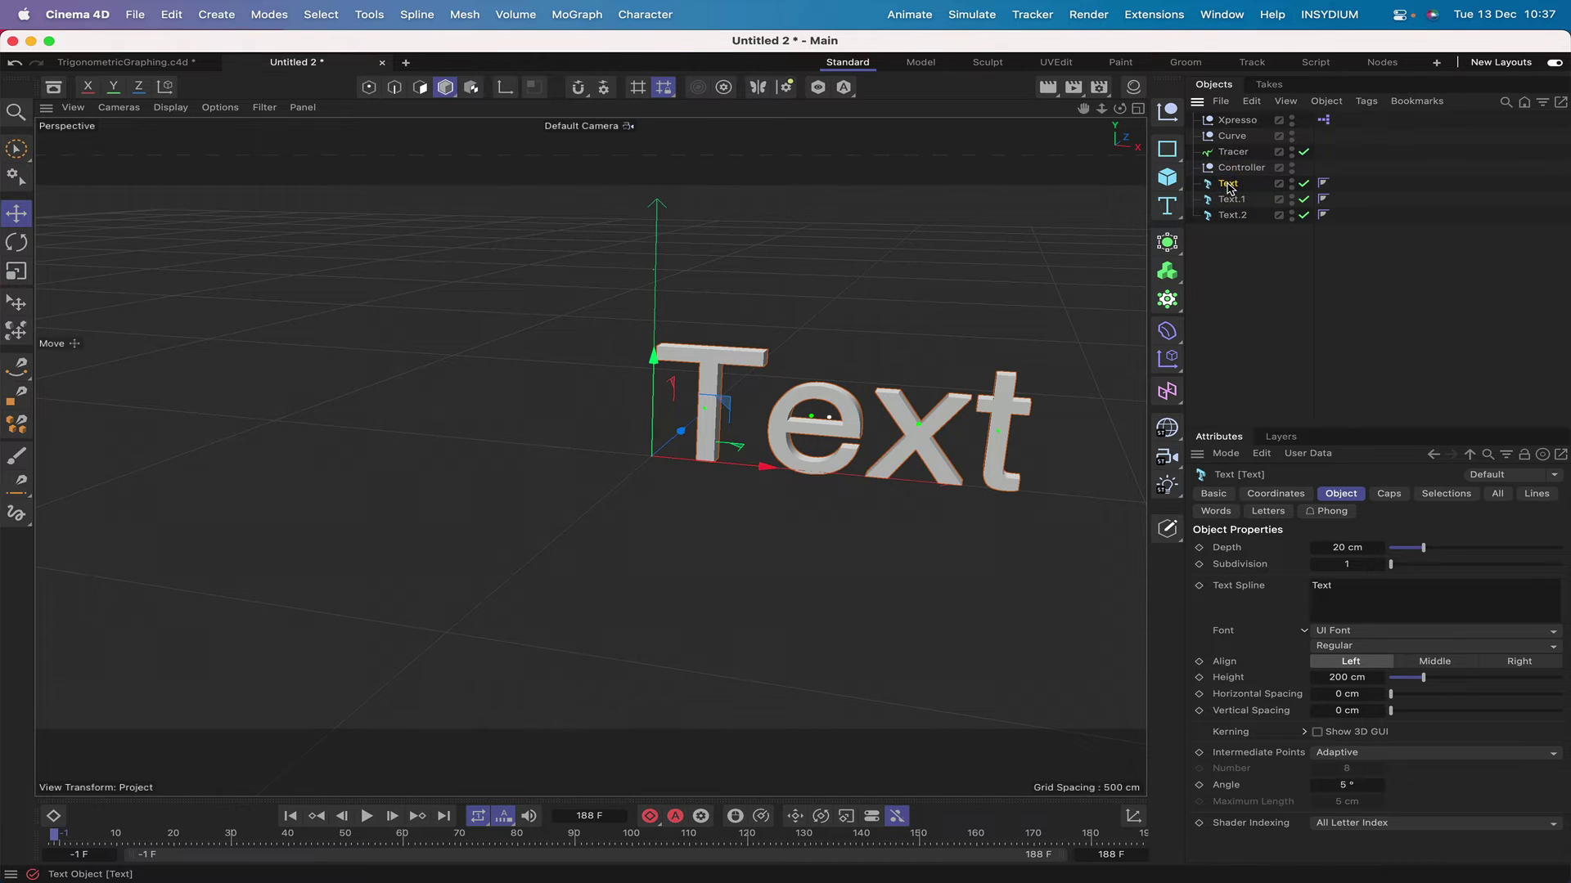
# Rename the three Text objects as 1, 0 and -1, from first to last
pyautogui.doubleClick(1227, 184)
pyautogui.write('1')
pyautogui.click(1233, 198)
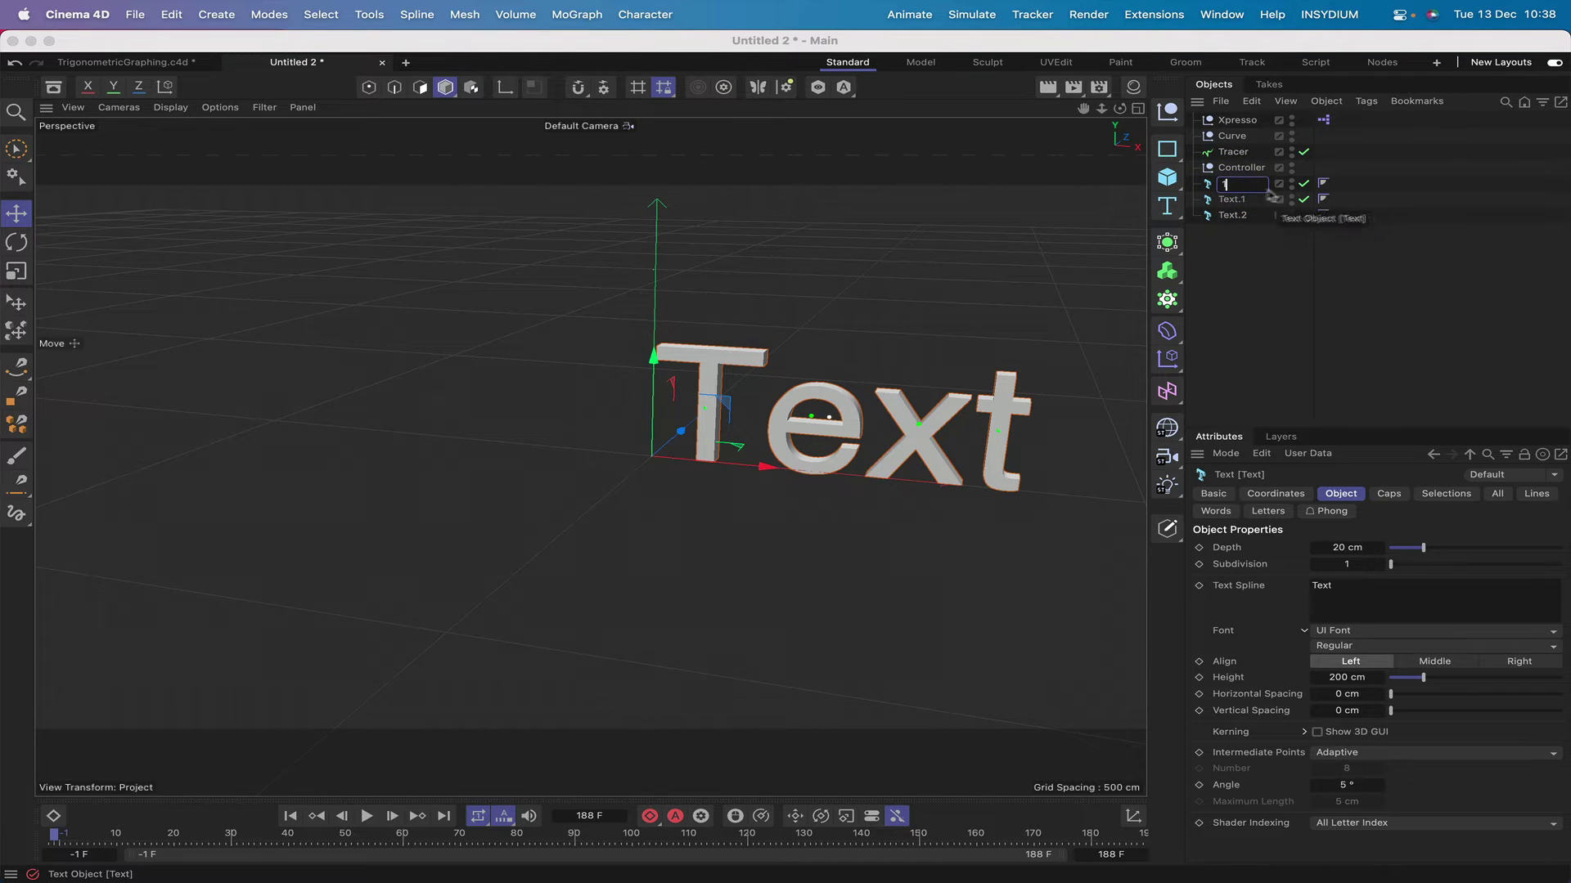
pyautogui.doubleClick(1235, 199)
pyautogui.write('0')
pyautogui.click(1233, 215)
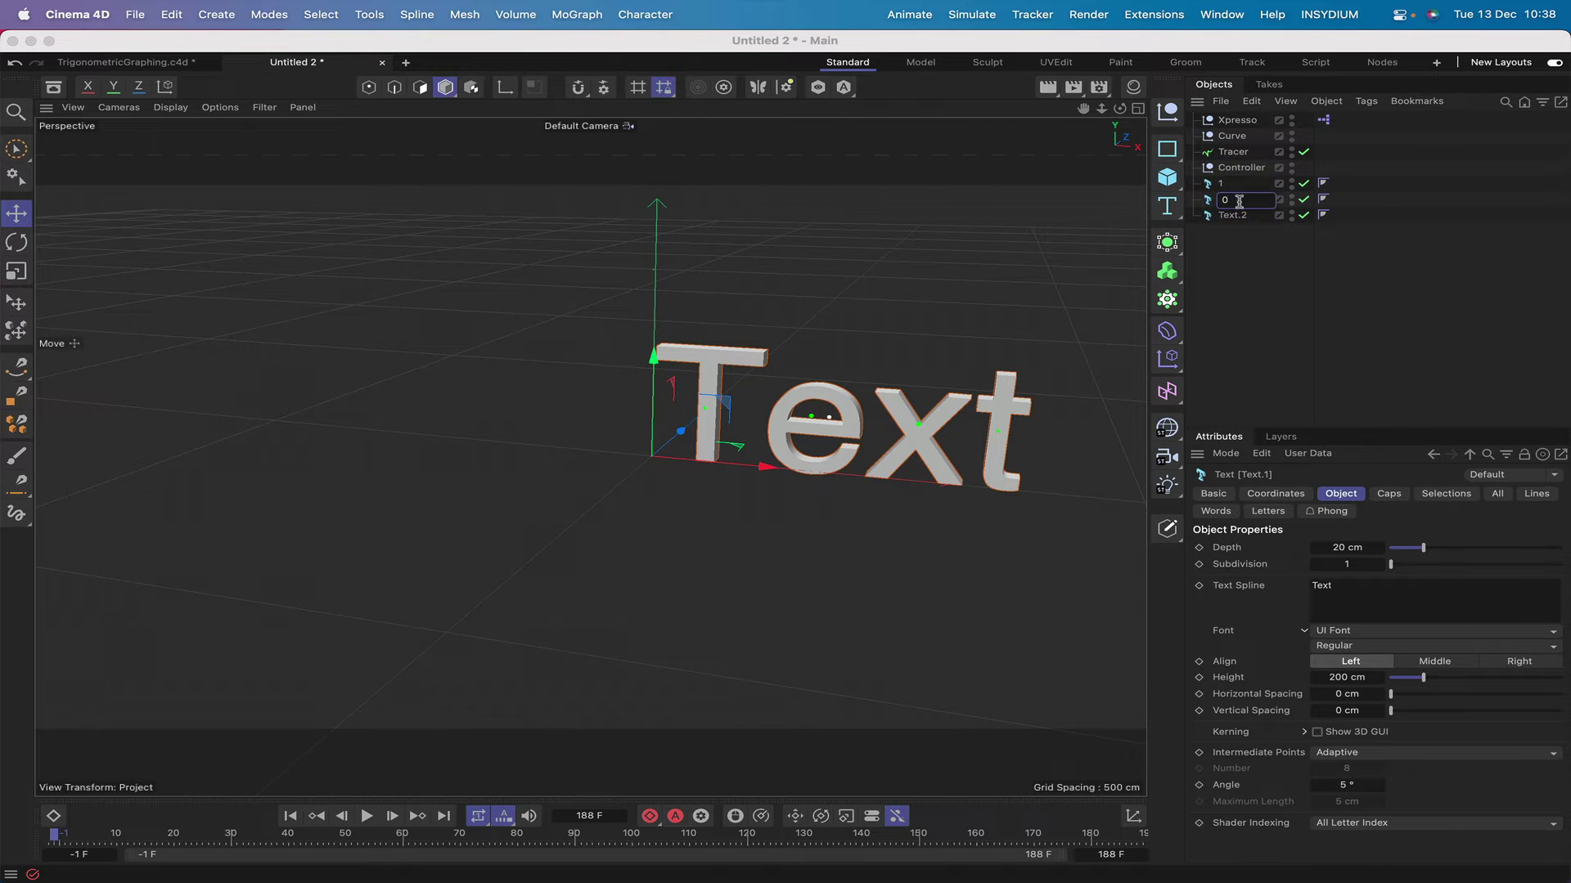
pyautogui.doubleClick(1237, 214)
pyautogui.write('-1')
pyautogui.press('Return')
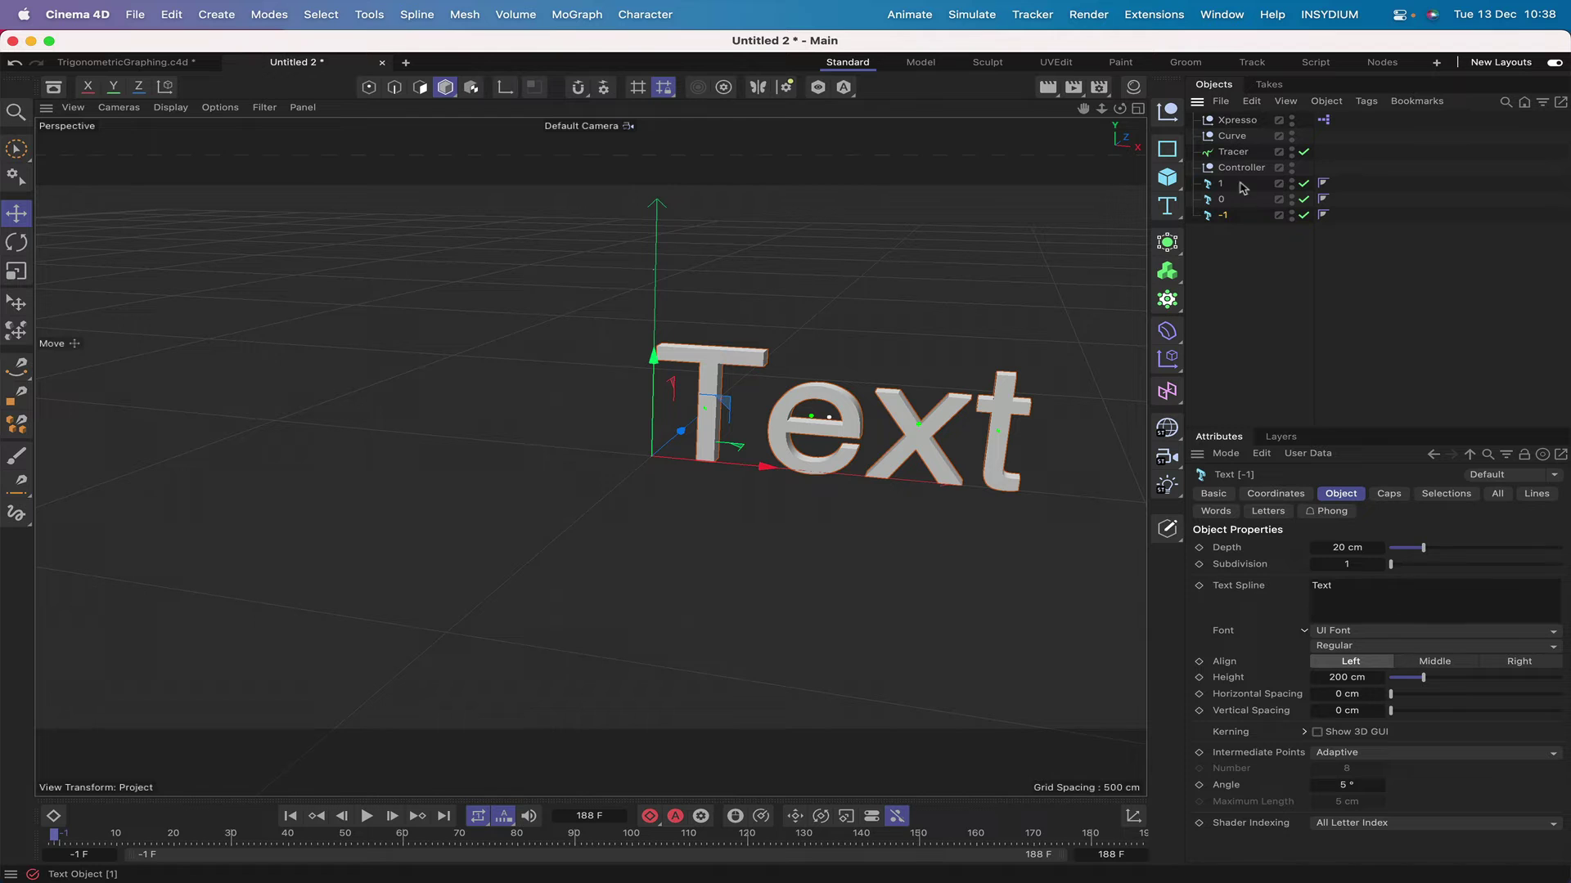
# Set the font of all three text objects together to LEMON MILK Pro
pyautogui.moveTo(1210, 215); pyautogui.dragTo(1209, 211)
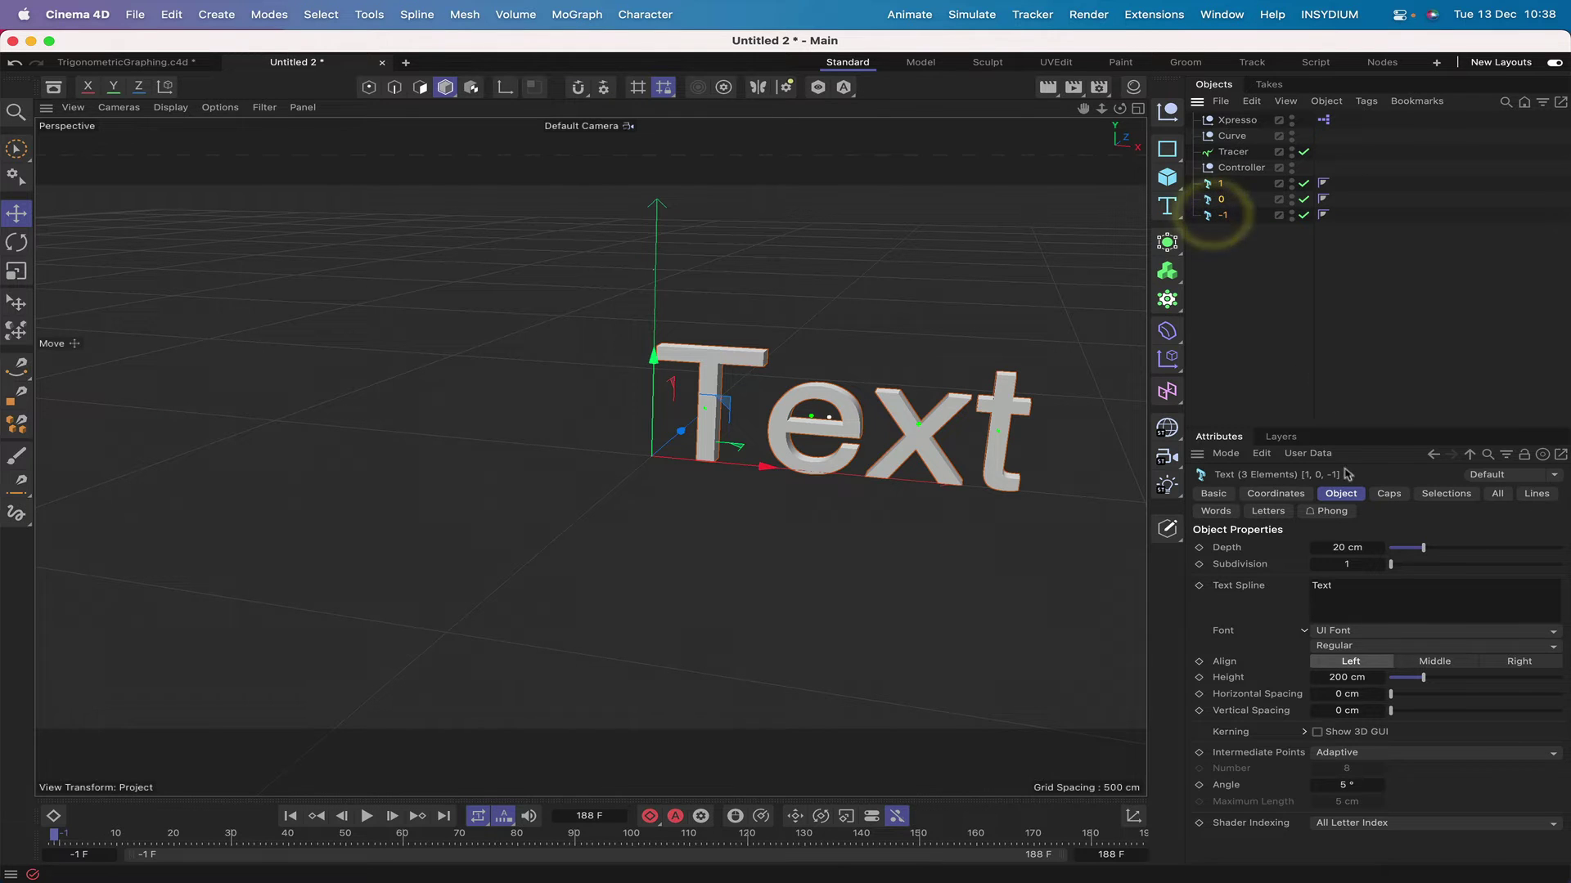
pyautogui.click(1370, 636)
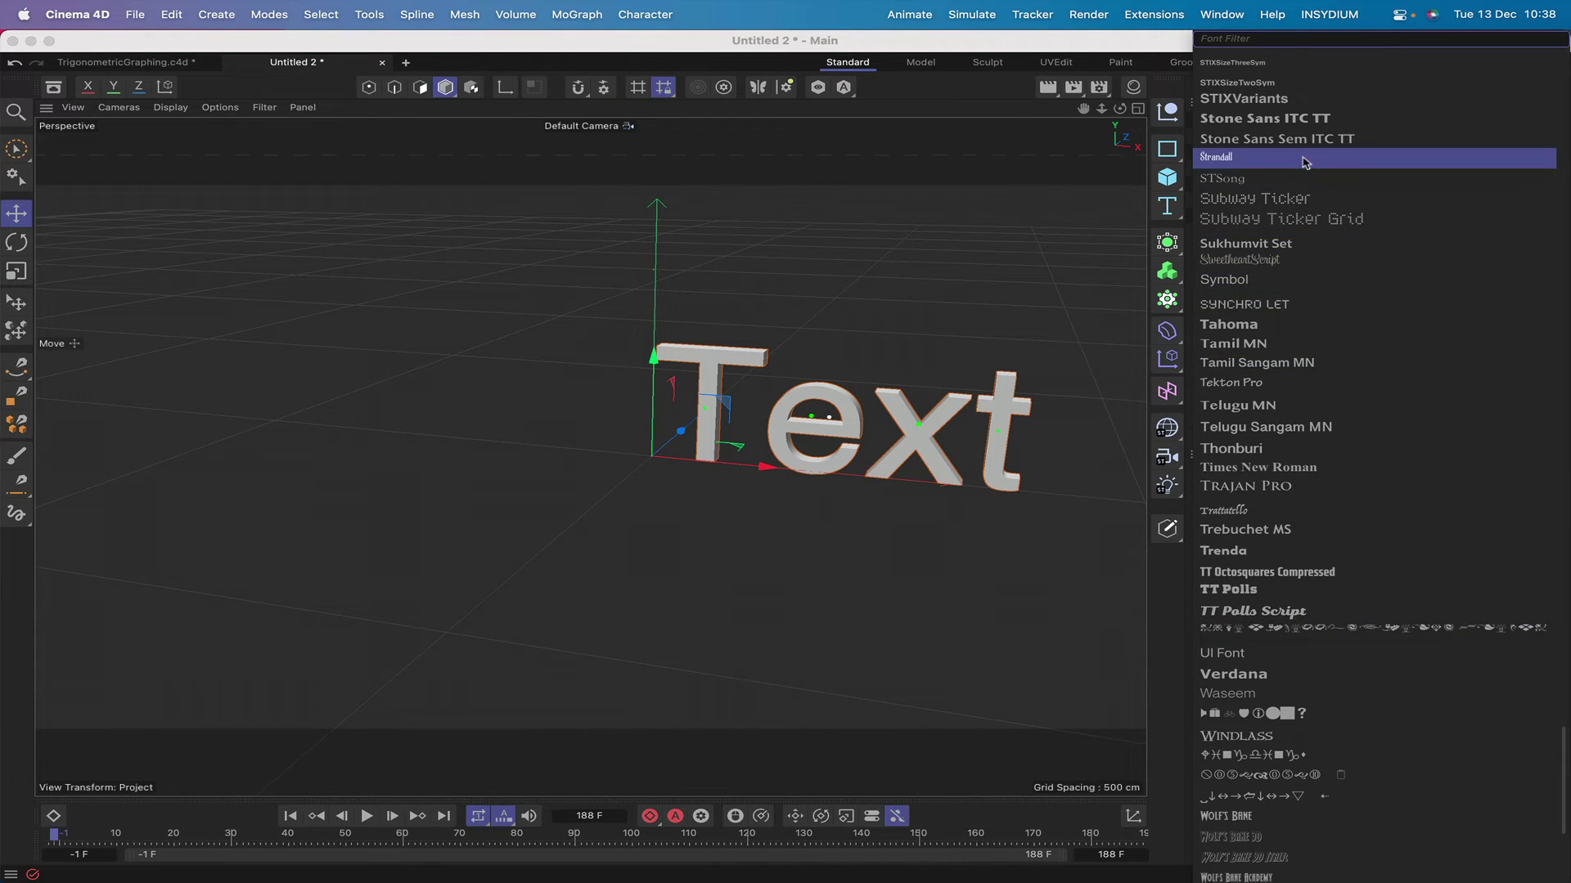
pyautogui.scroll(10, 1292, 143)
pyautogui.scroll(10, 1290, 127)
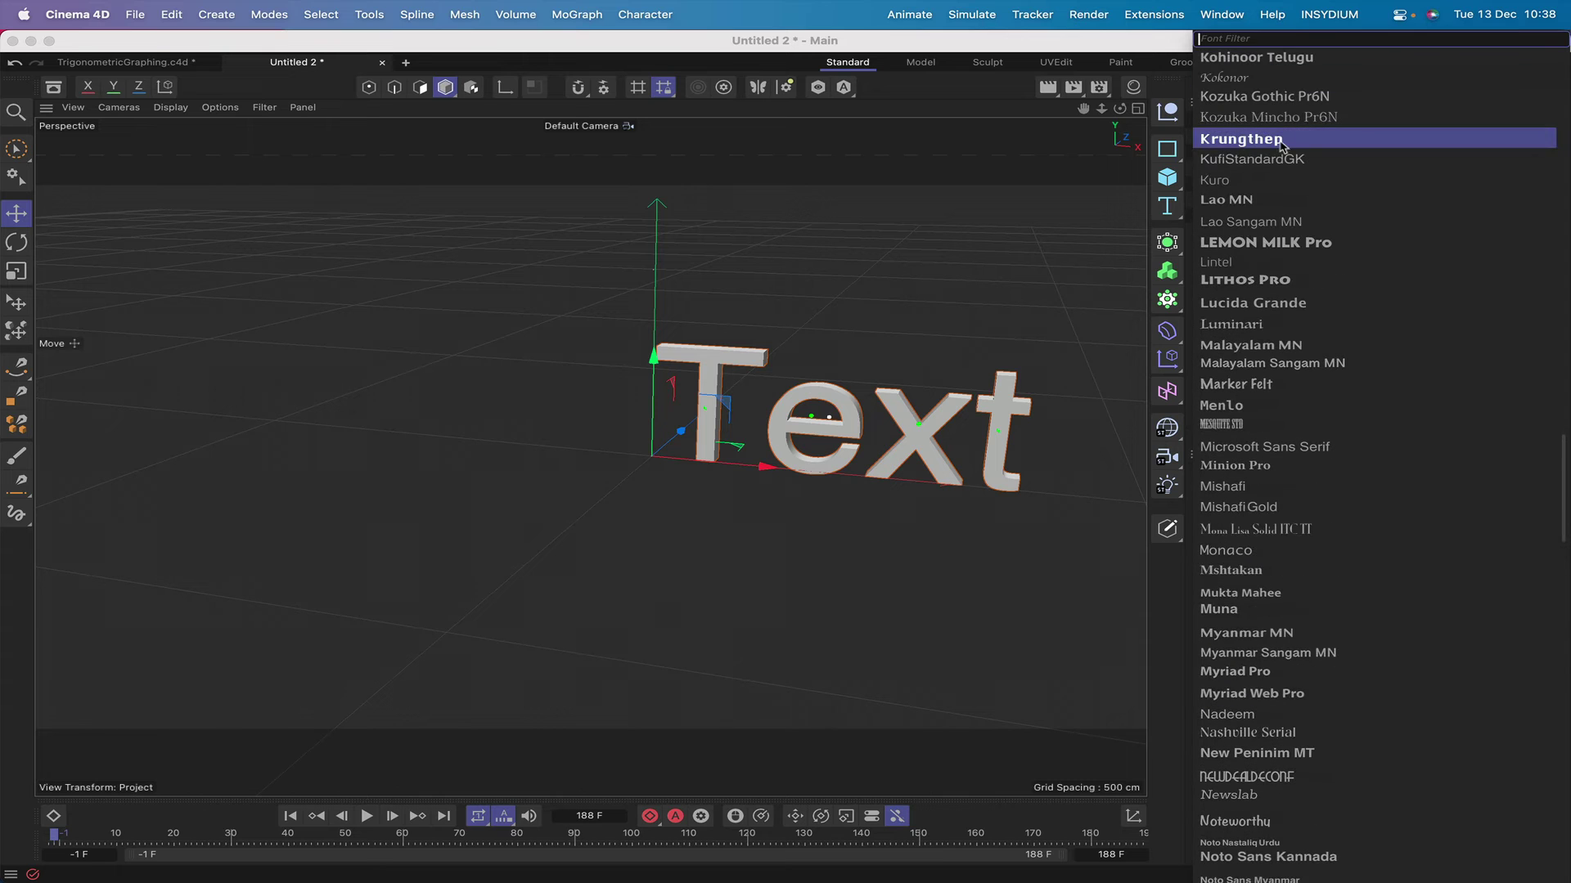
pyautogui.click(1253, 242)
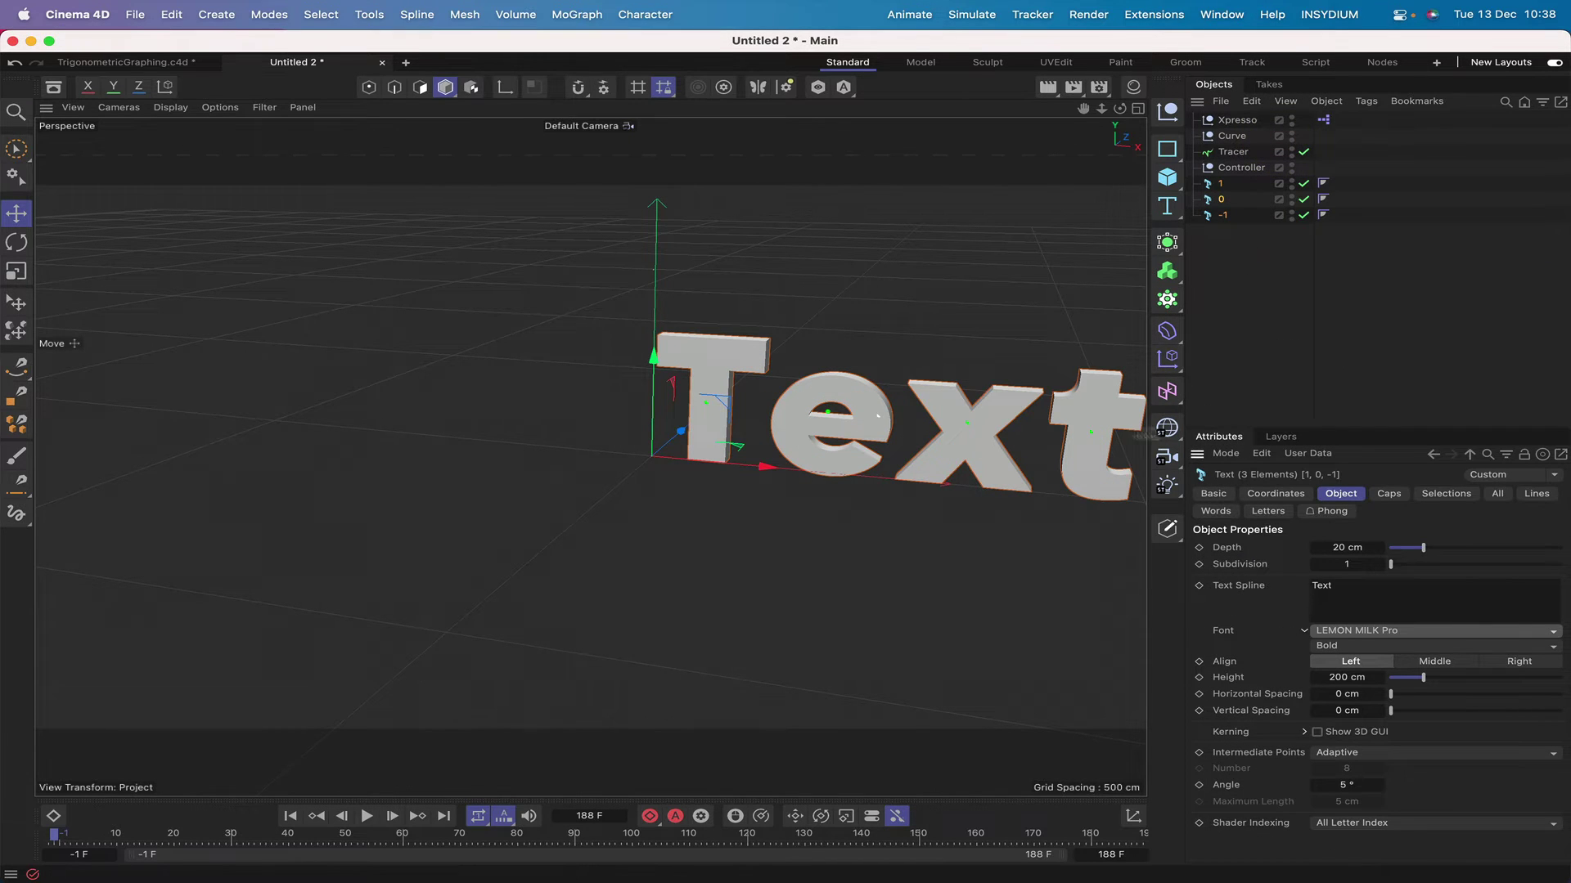
# Change the text of each text object to match its name: 1, 0 and -1
pyautogui.moveTo(1341, 601)
pyautogui.mouseDown()
pyautogui.moveTo(1287, 589)
pyautogui.moveTo(1346, 583)
pyautogui.moveTo(1317, 588)
pyautogui.mouseUp()
pyautogui.click(1206, 184)
pyautogui.write('1')
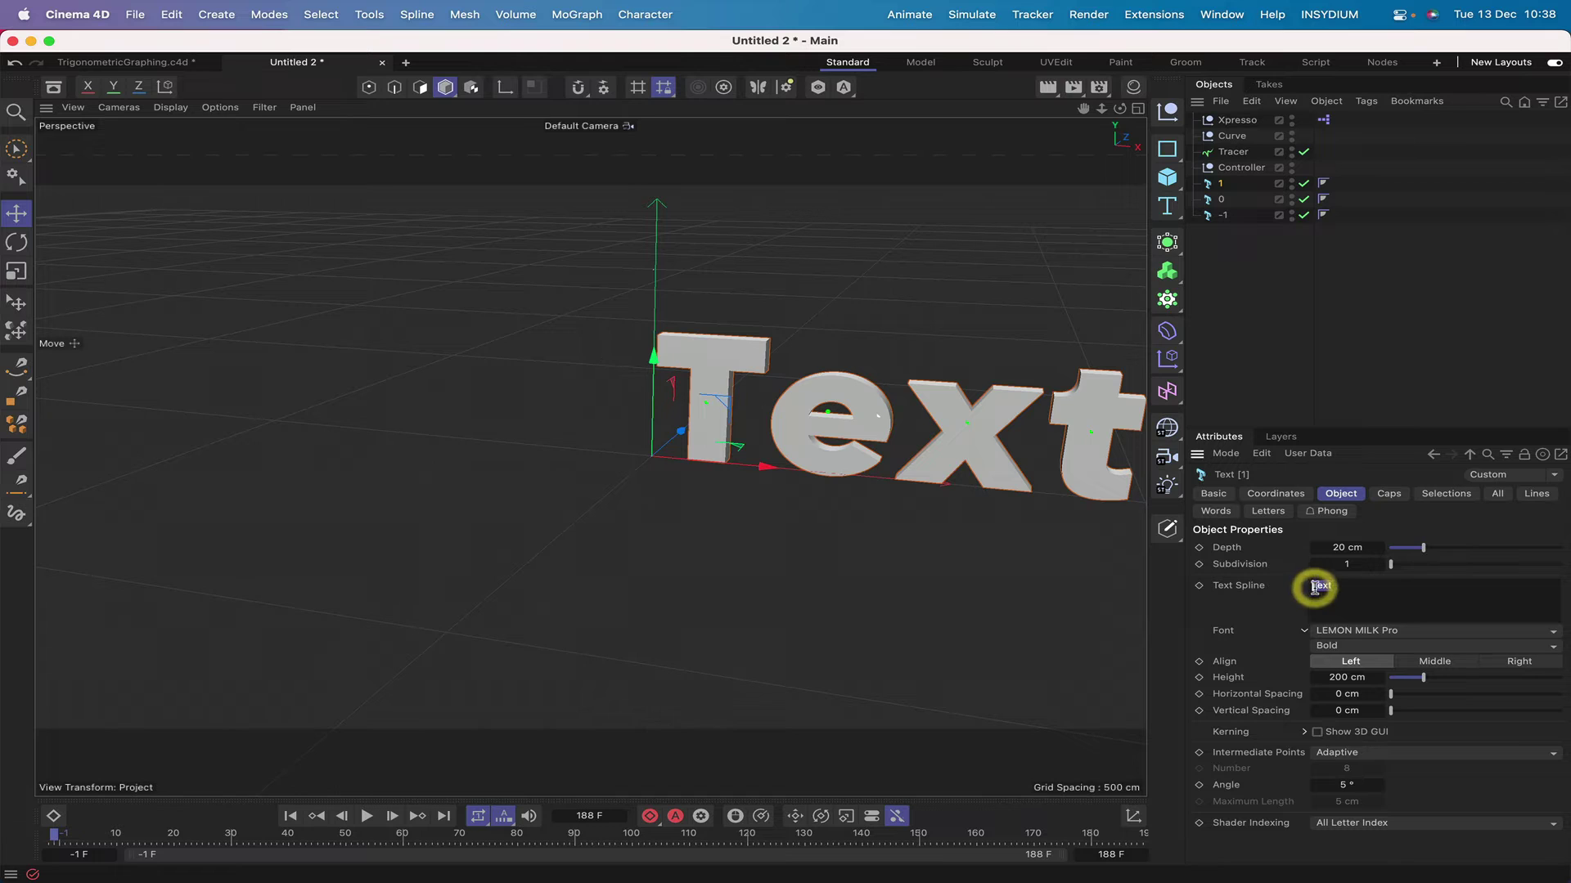
pyautogui.press('Return')
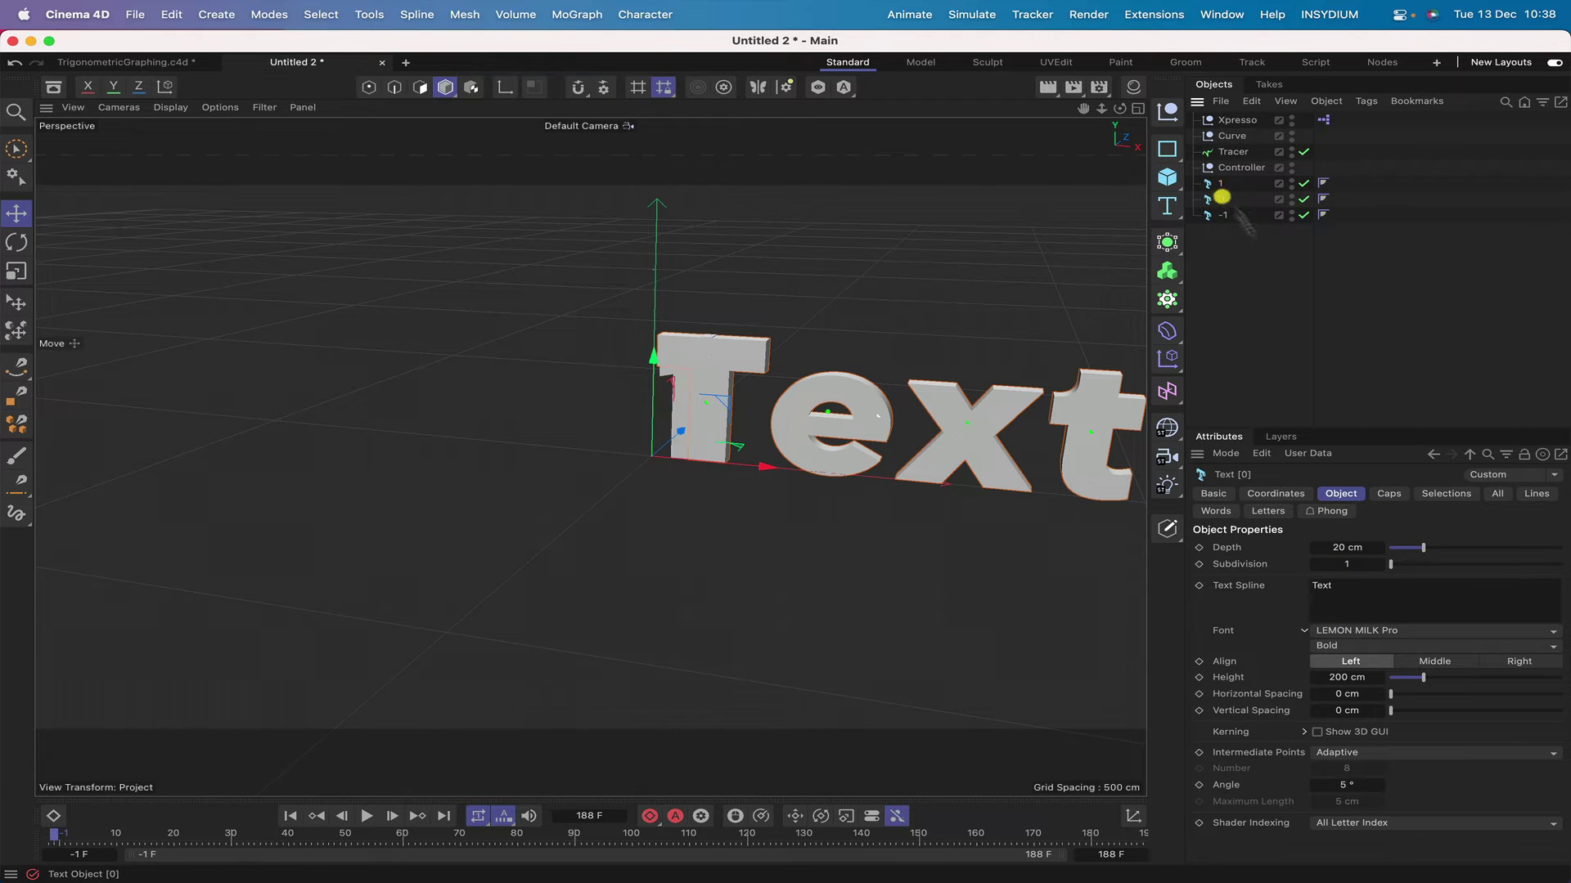
pyautogui.click(1221, 199)
pyautogui.moveTo(1333, 585); pyautogui.dragTo(1281, 584)
pyautogui.write('0')
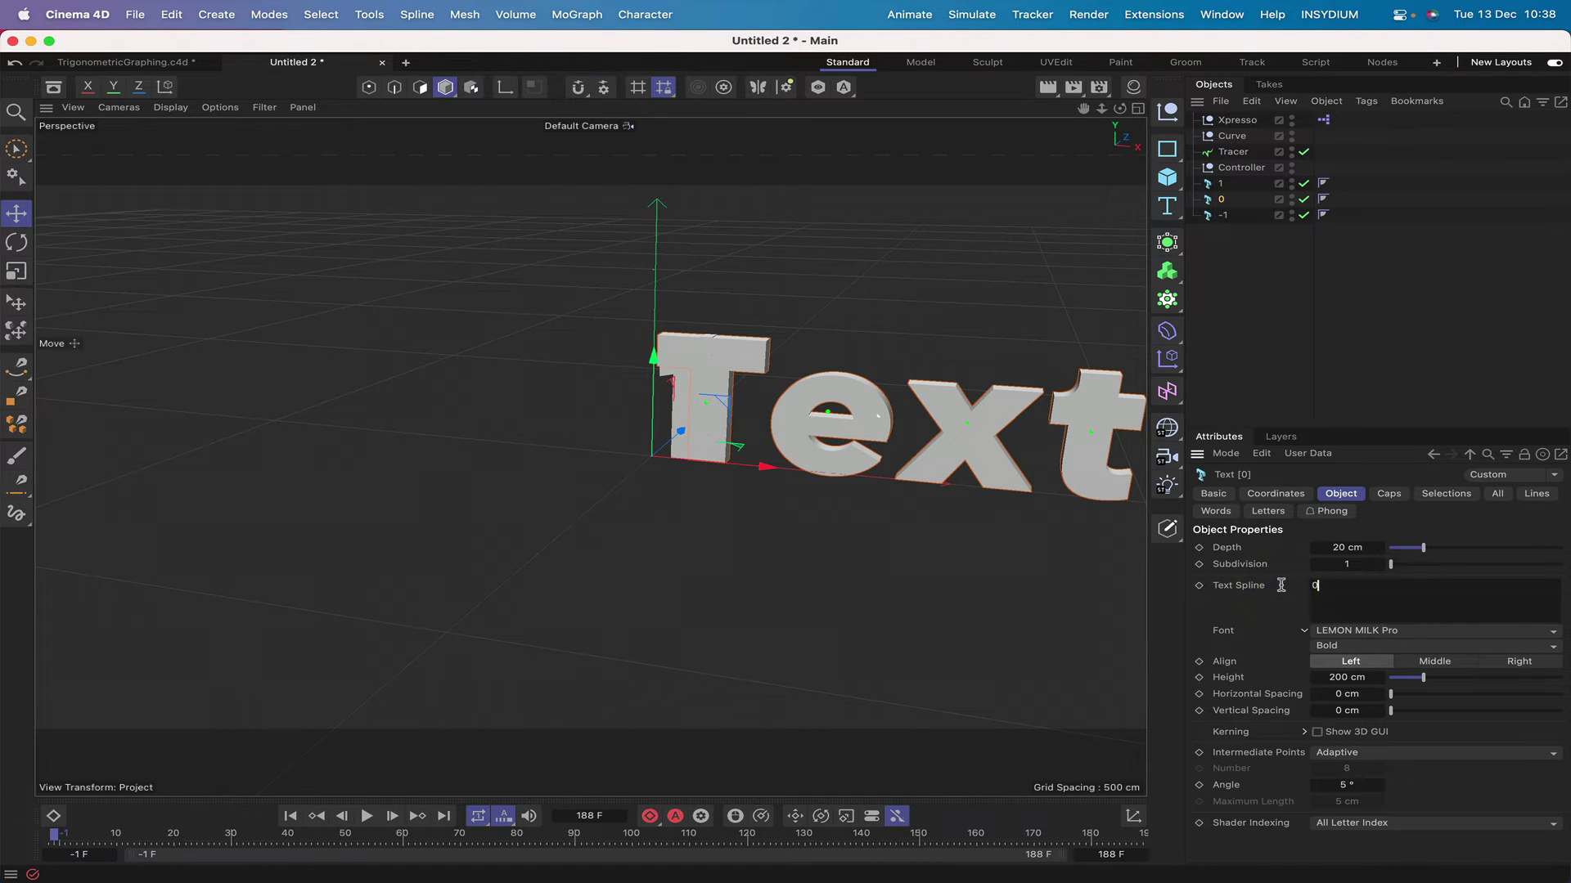
pyautogui.click(1224, 215)
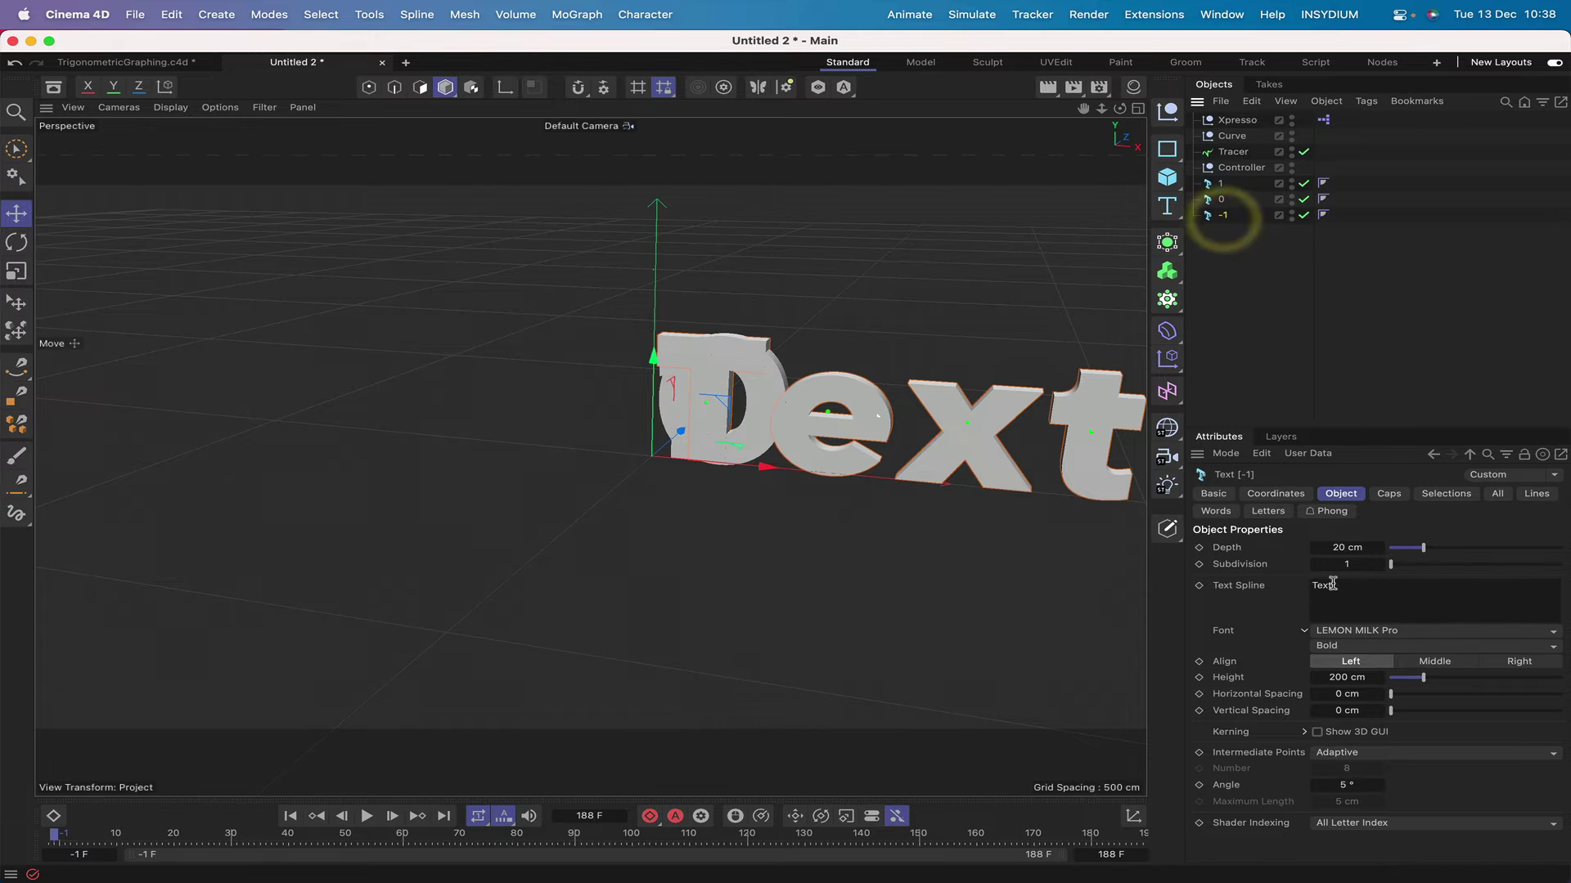
pyautogui.moveTo(1333, 585); pyautogui.dragTo(1261, 572)
pyautogui.write('-1')
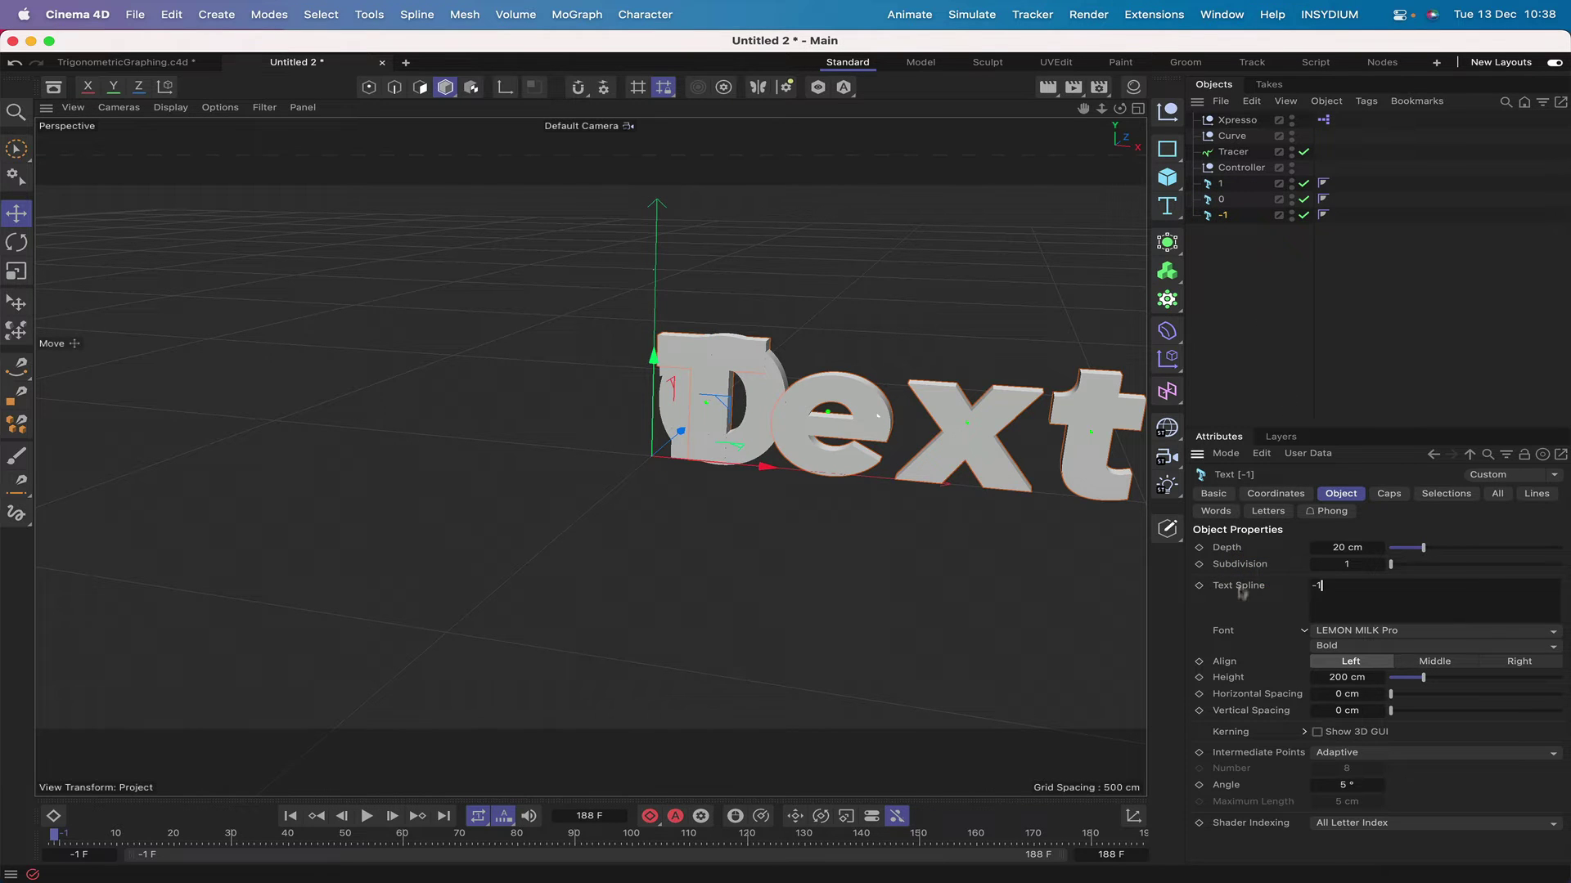
pyautogui.click(1259, 613)
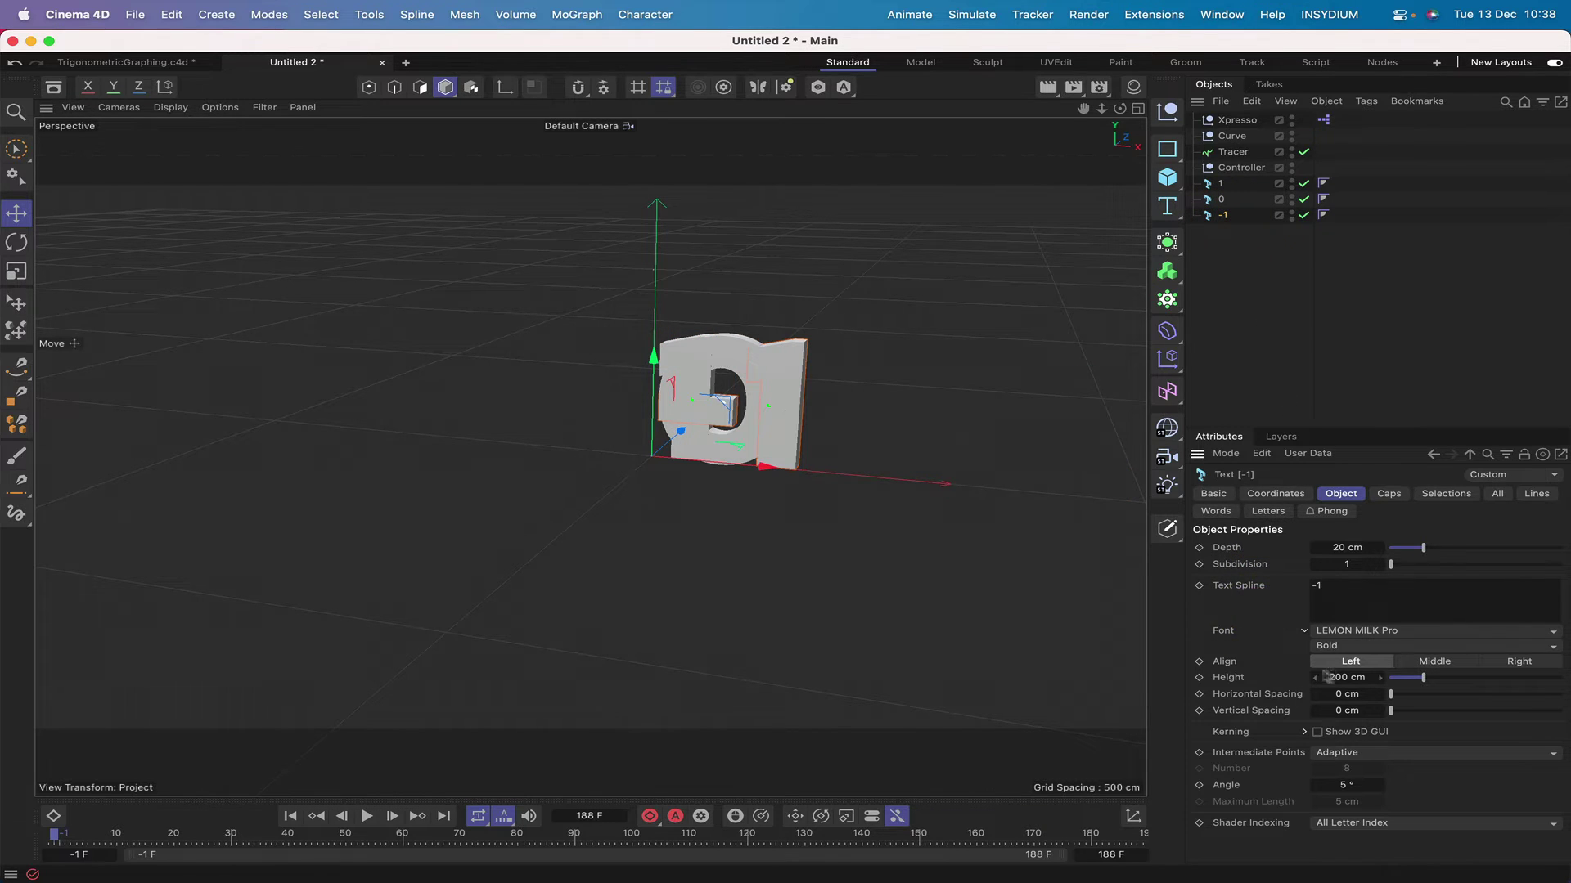
# Set the -1 text object's height to 20 cm and check its caps settings without changing them
pyautogui.click(1345, 678)
pyautogui.write('20')
pyautogui.press('Return')
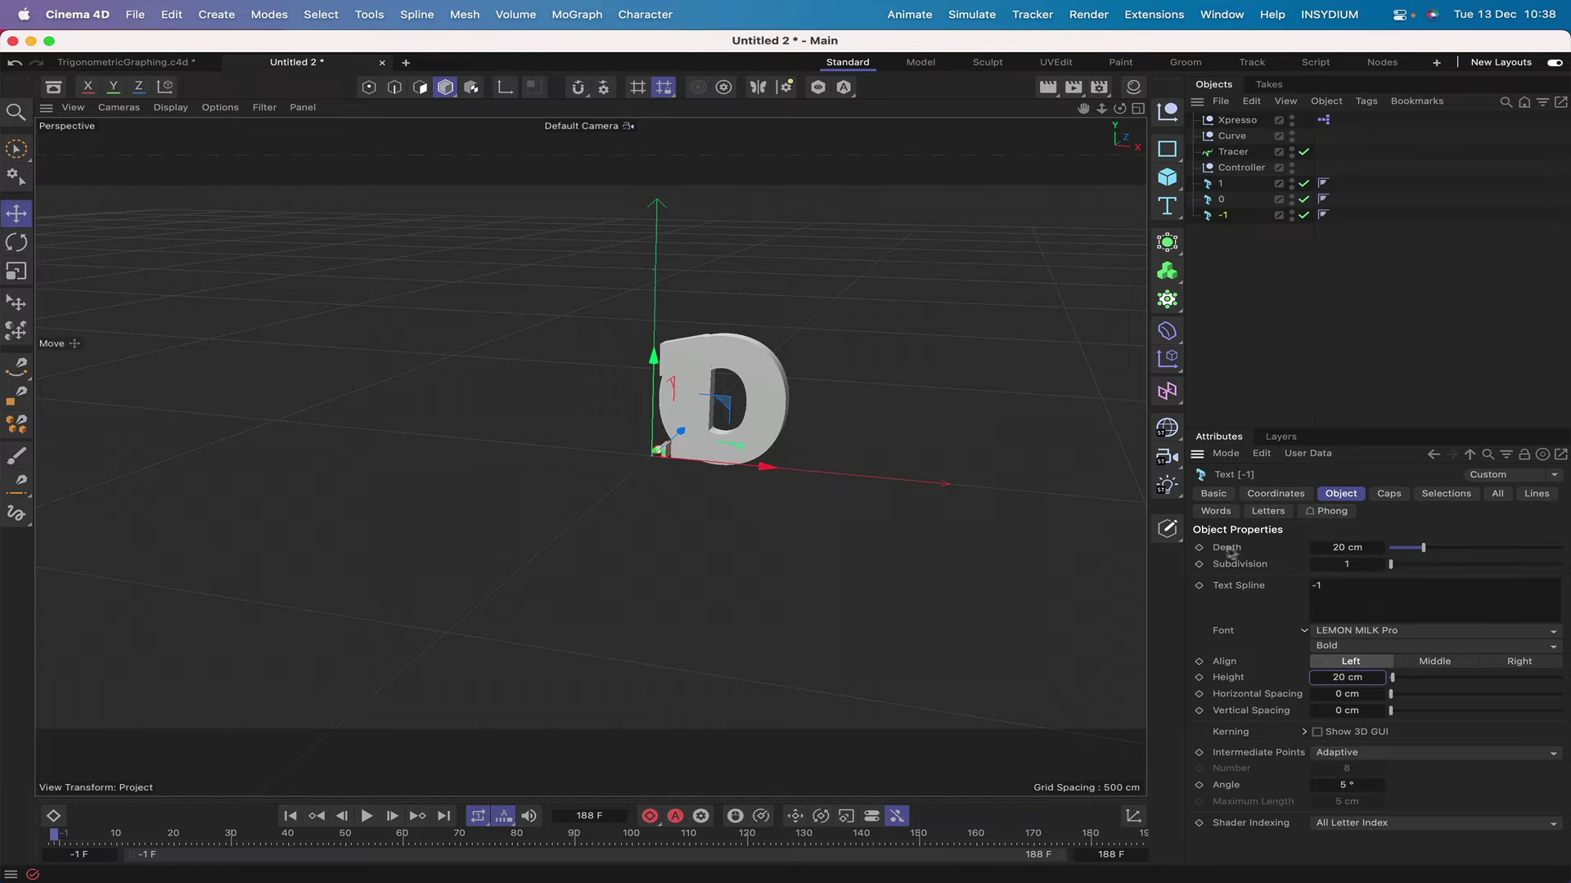
pyautogui.click(1388, 494)
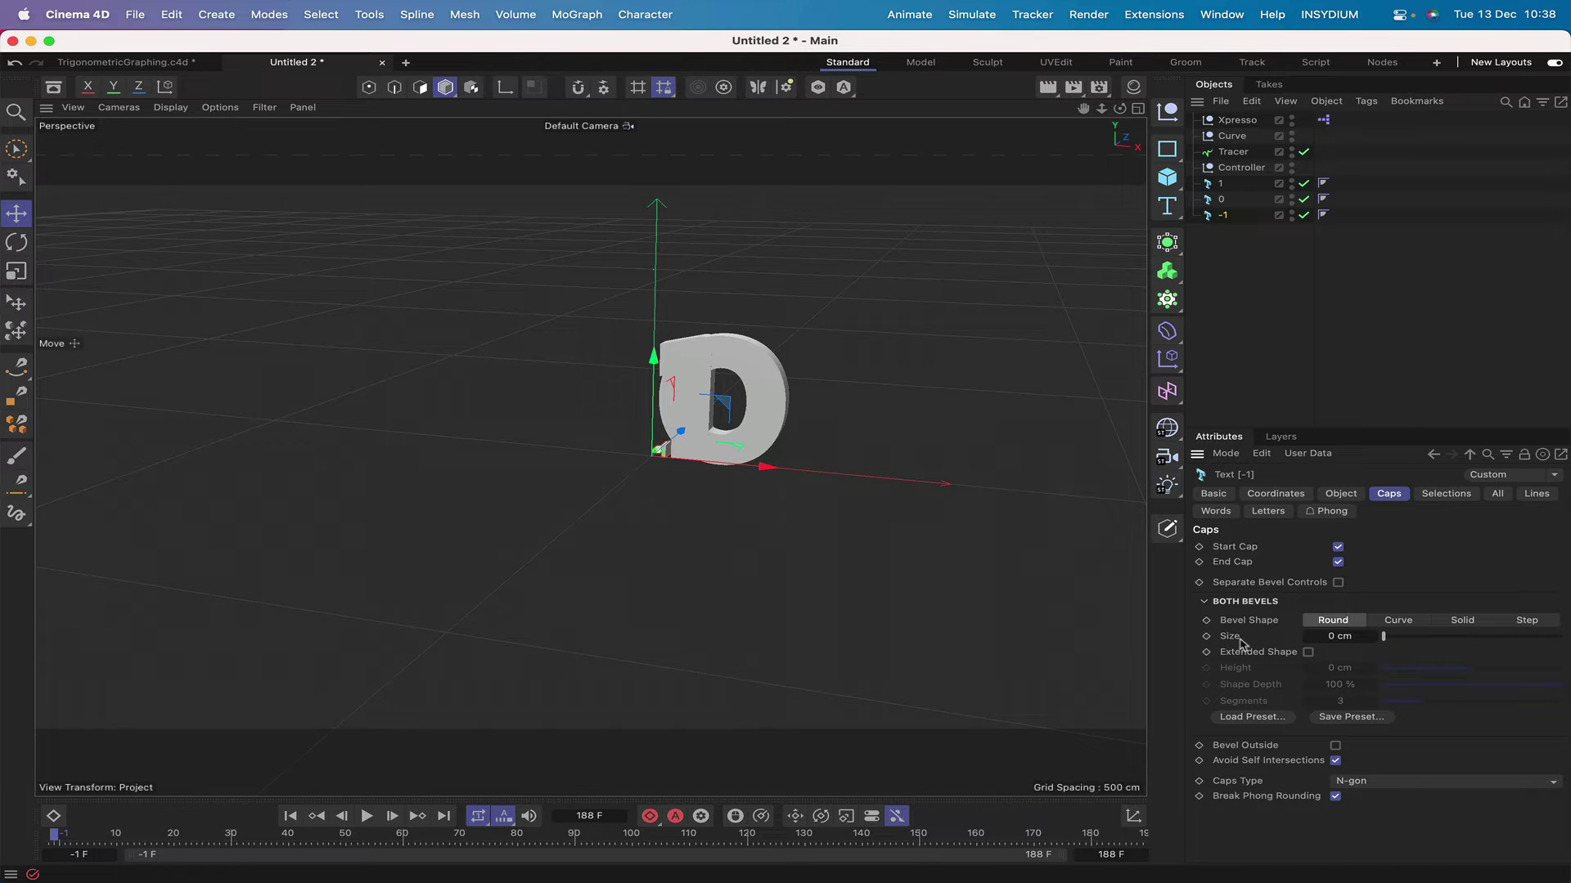
pyautogui.click(1338, 494)
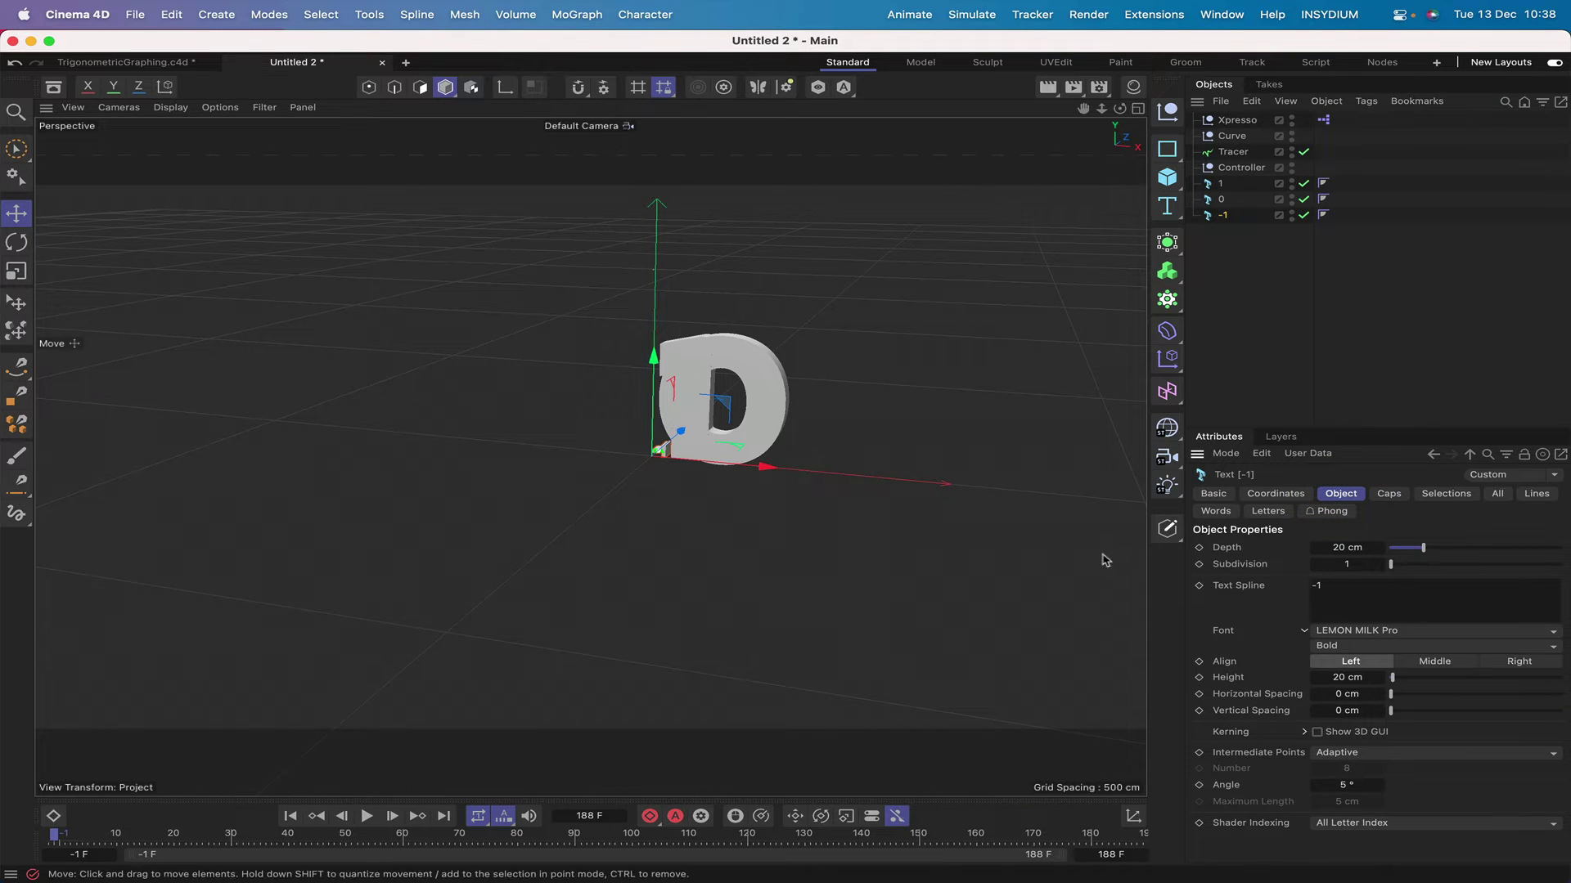
pyautogui.moveTo(1120, 108)
pyautogui.mouseDown()
pyautogui.moveTo(1035, 147)
pyautogui.moveTo(1104, 135)
pyautogui.moveTo(1117, 115)
pyautogui.mouseUp()
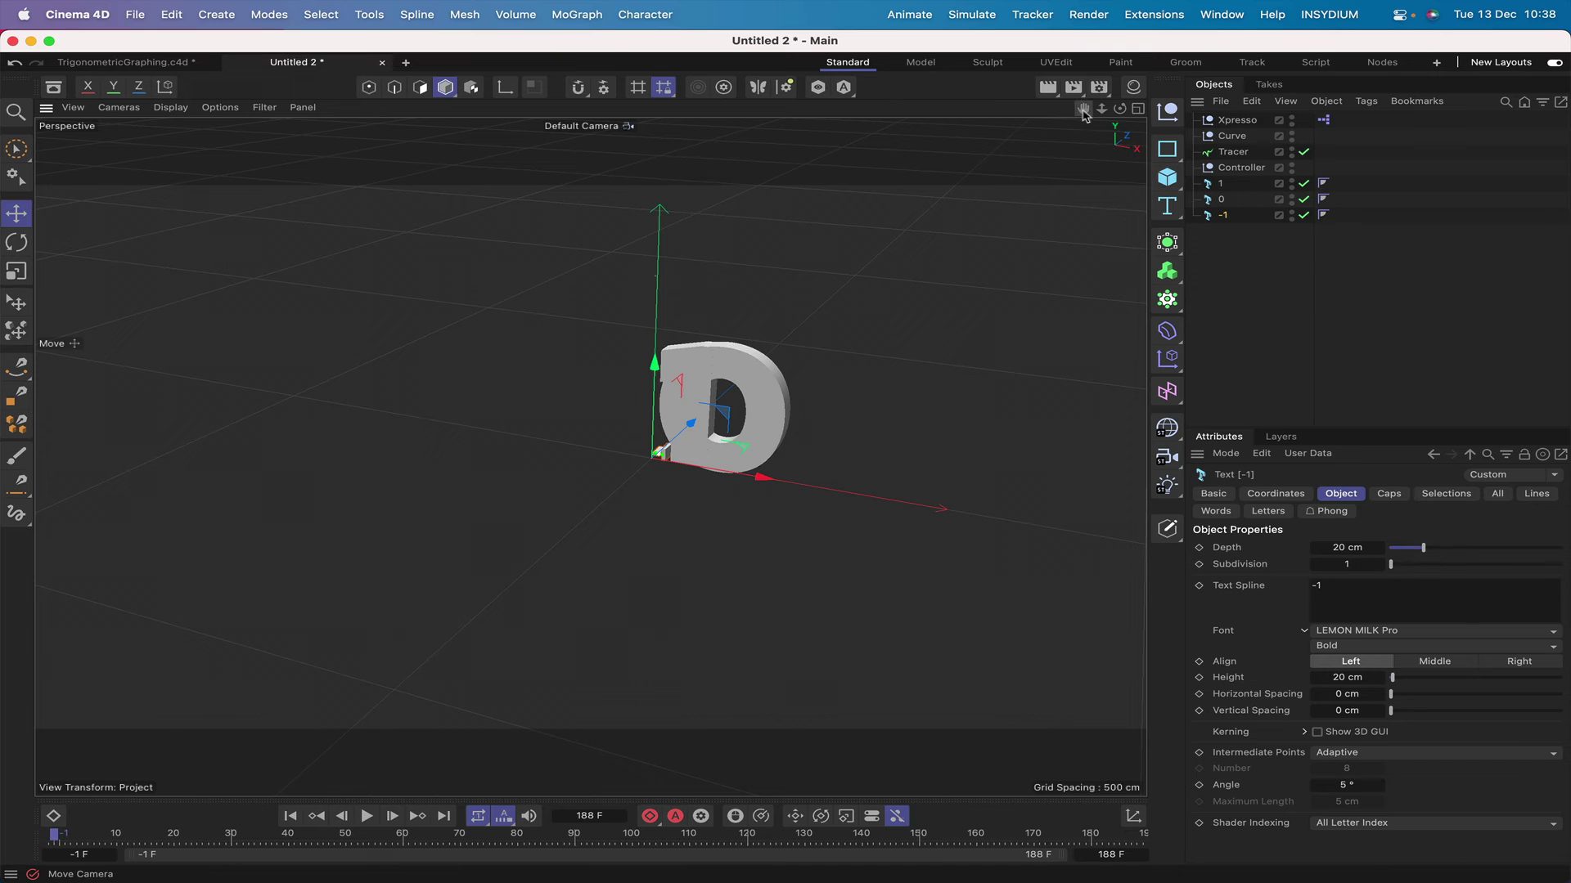
pyautogui.moveTo(1083, 111); pyautogui.dragTo(1043, 137)
pyautogui.moveTo(1083, 108); pyautogui.dragTo(1051, 110, button='right')
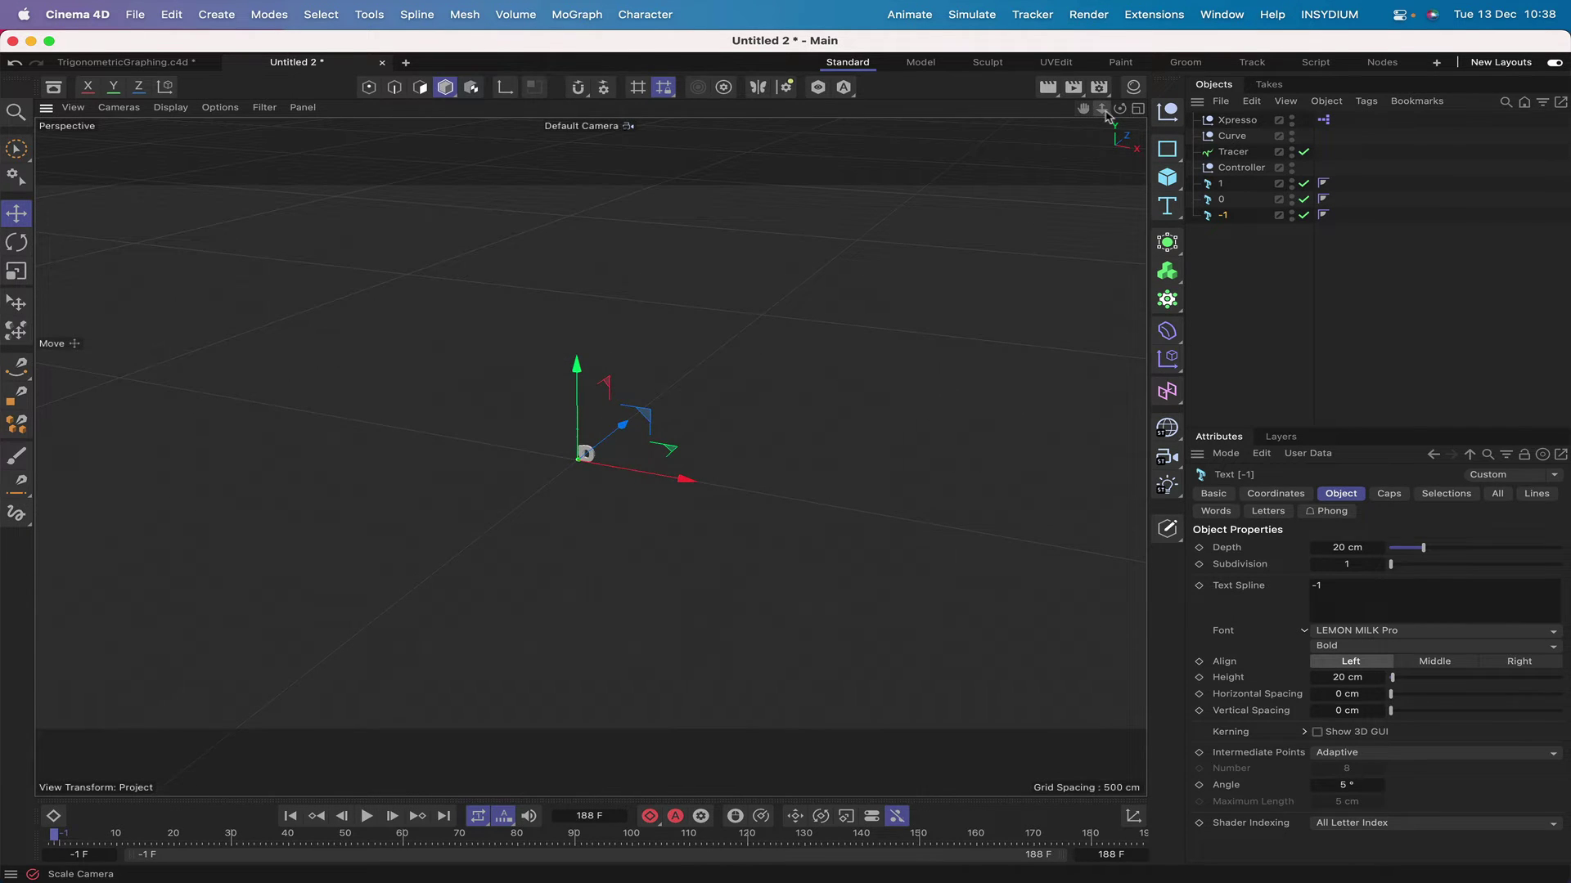
pyautogui.moveTo(1120, 108); pyautogui.dragTo(1127, 102)
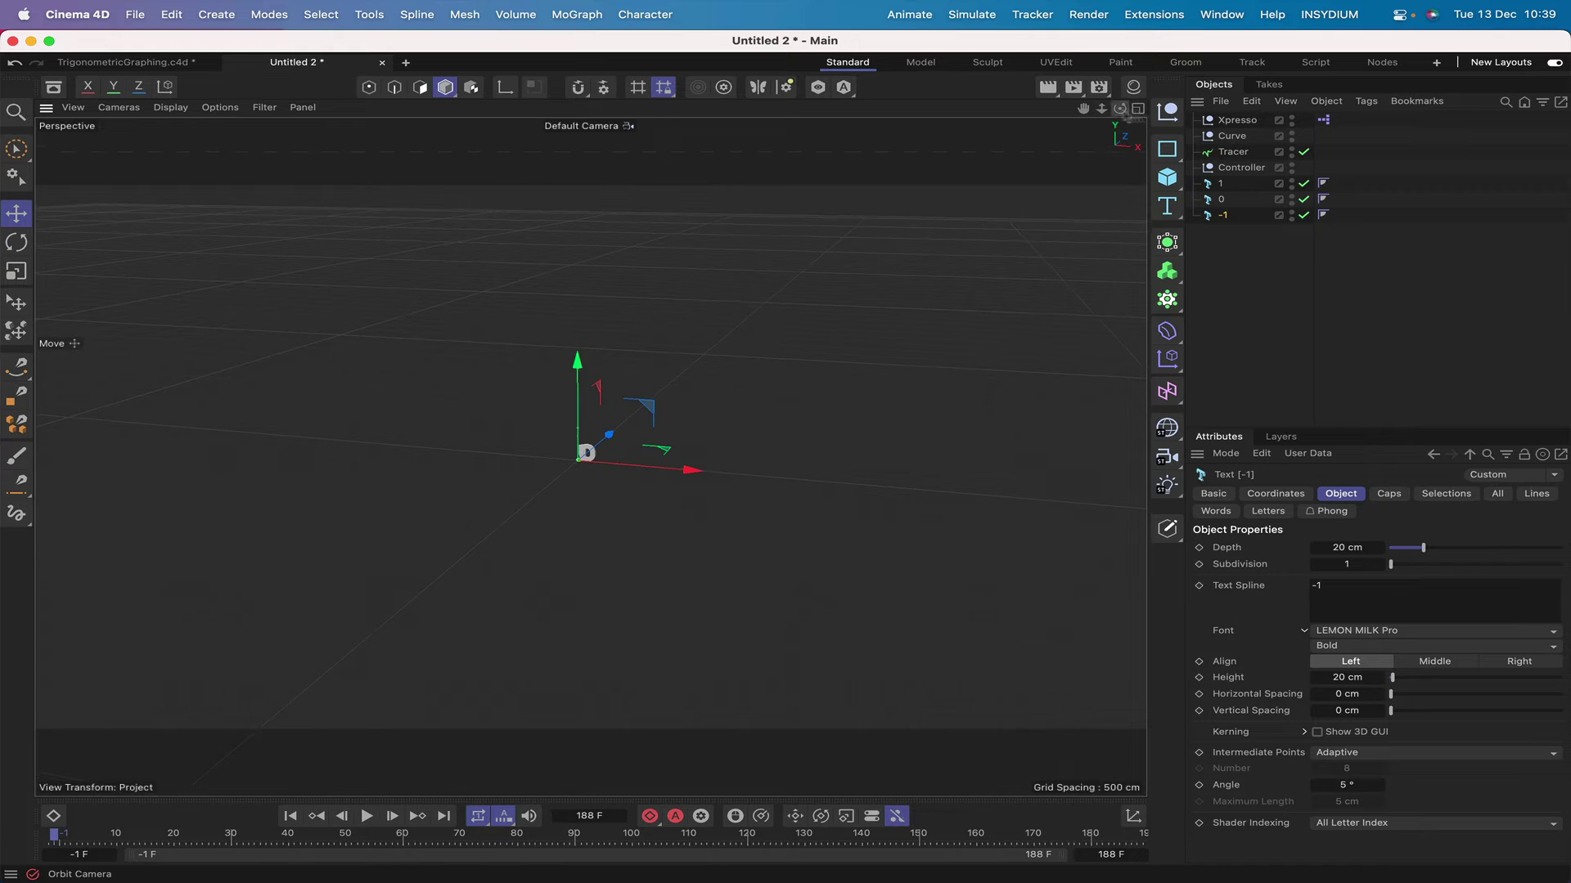
# Reopen the Xpresso null's node graph, enlarge its window and place it clear of the object list
pyautogui.doubleClick(1324, 120)
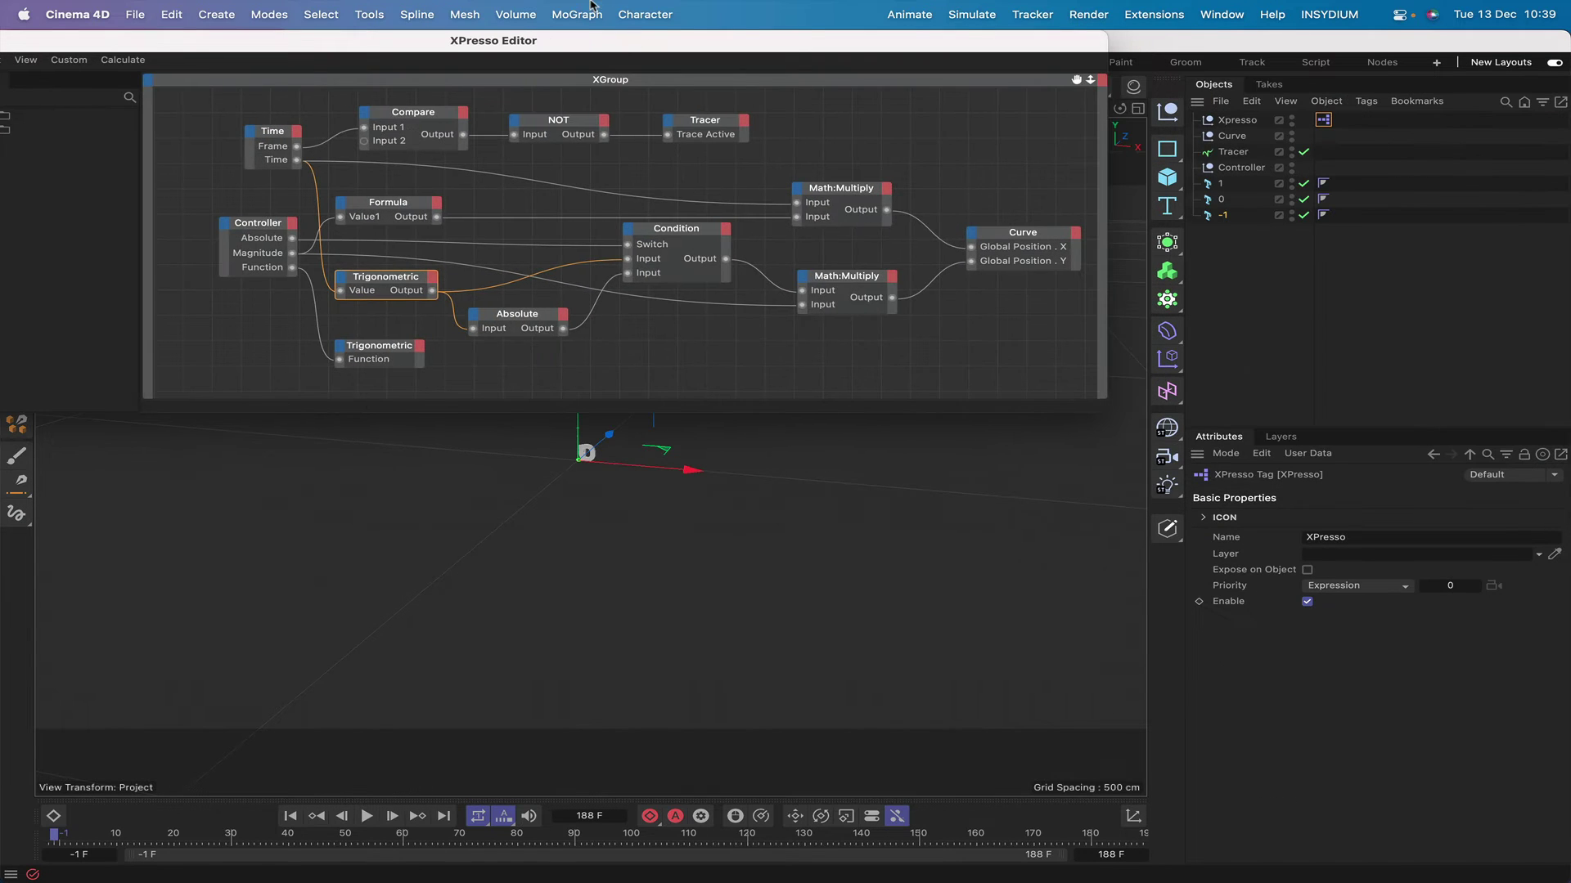
pyautogui.moveTo(1101, 414); pyautogui.dragTo(1181, 798)
pyautogui.moveTo(1151, 81); pyautogui.dragTo(1090, 63)
pyautogui.moveTo(1243, 2); pyautogui.dragTo(1248, 1)
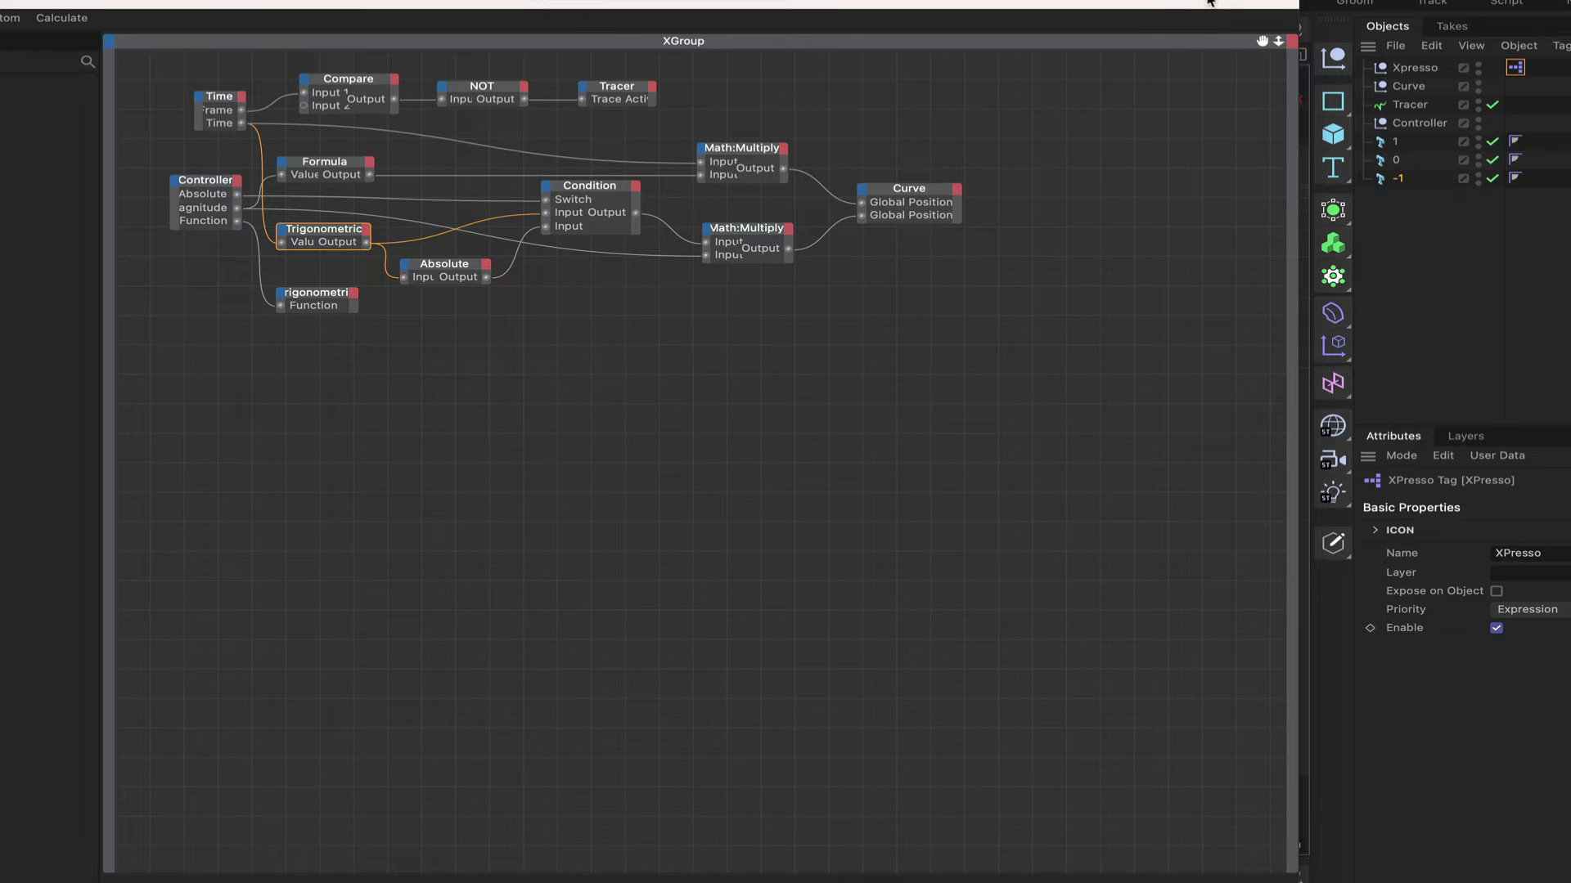
pyautogui.moveTo(1209, 2); pyautogui.dragTo(1081, 0)
# Add the text objects 1, 0 and -1 as nodes in the XGroup and space them out in a column beyond the Curve node
pyautogui.click(1398, 181)
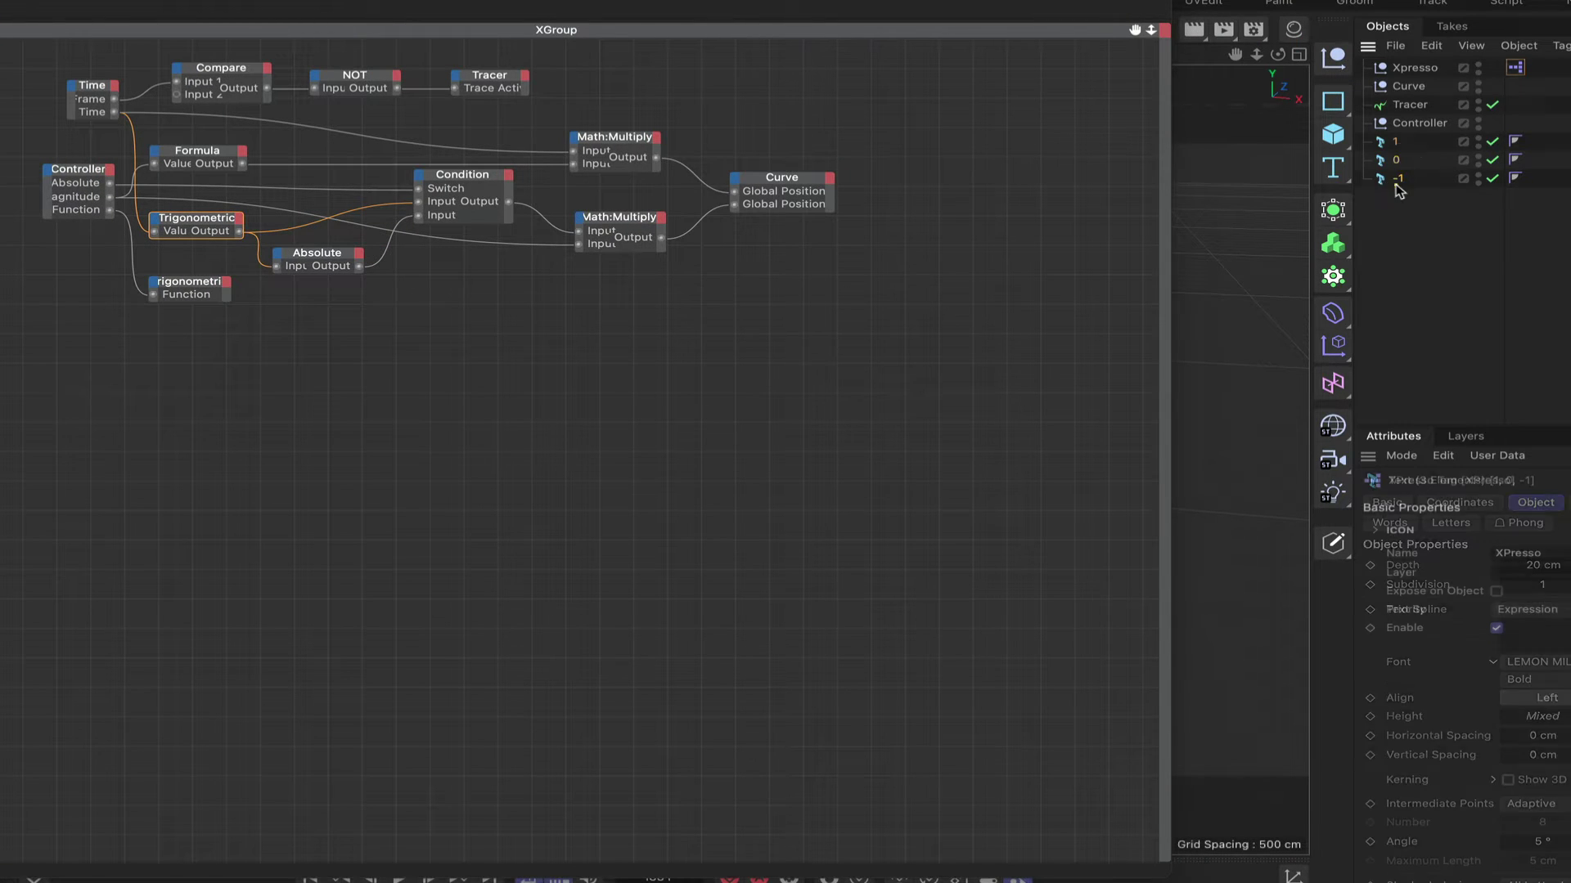
pyautogui.moveTo(1397, 187); pyautogui.dragTo(972, 383)
pyautogui.click(975, 304)
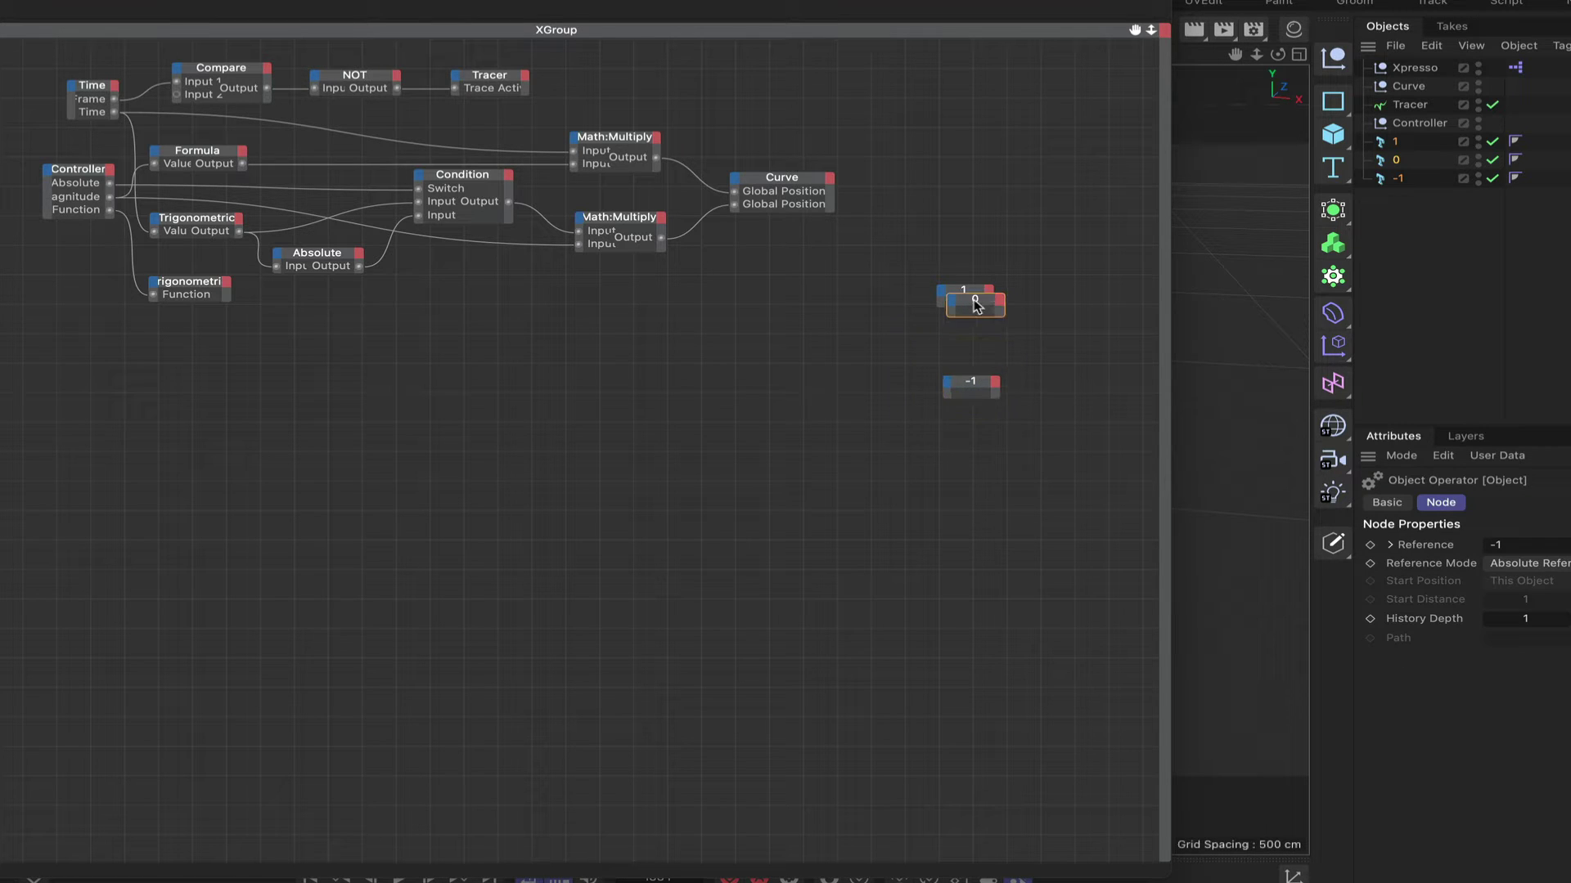
pyautogui.moveTo(976, 306); pyautogui.dragTo(974, 554)
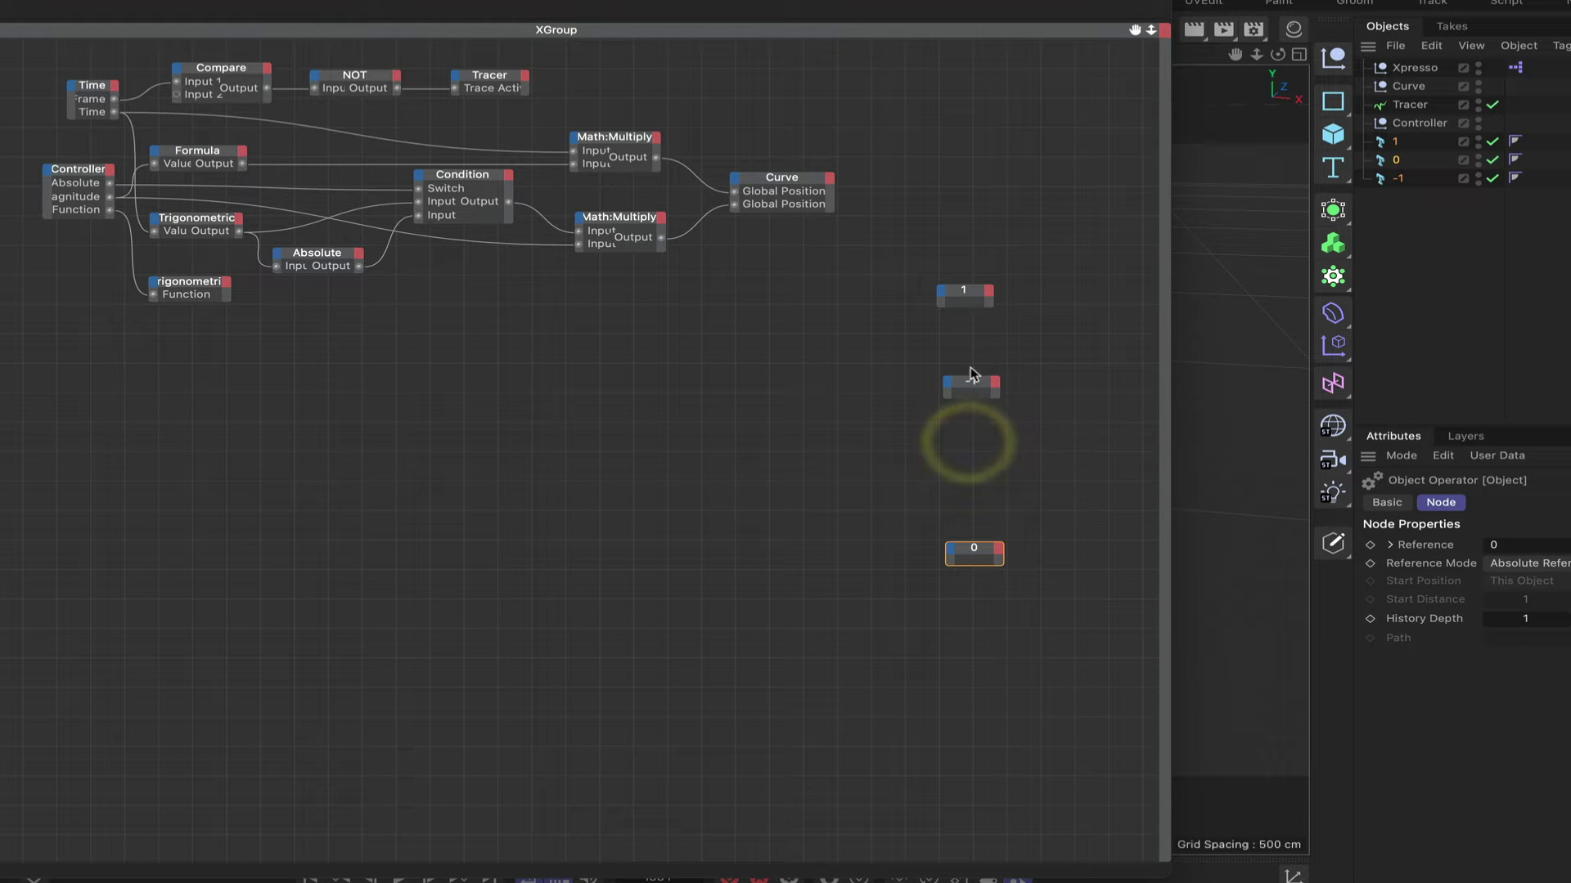
pyautogui.moveTo(971, 383); pyautogui.dragTo(965, 421)
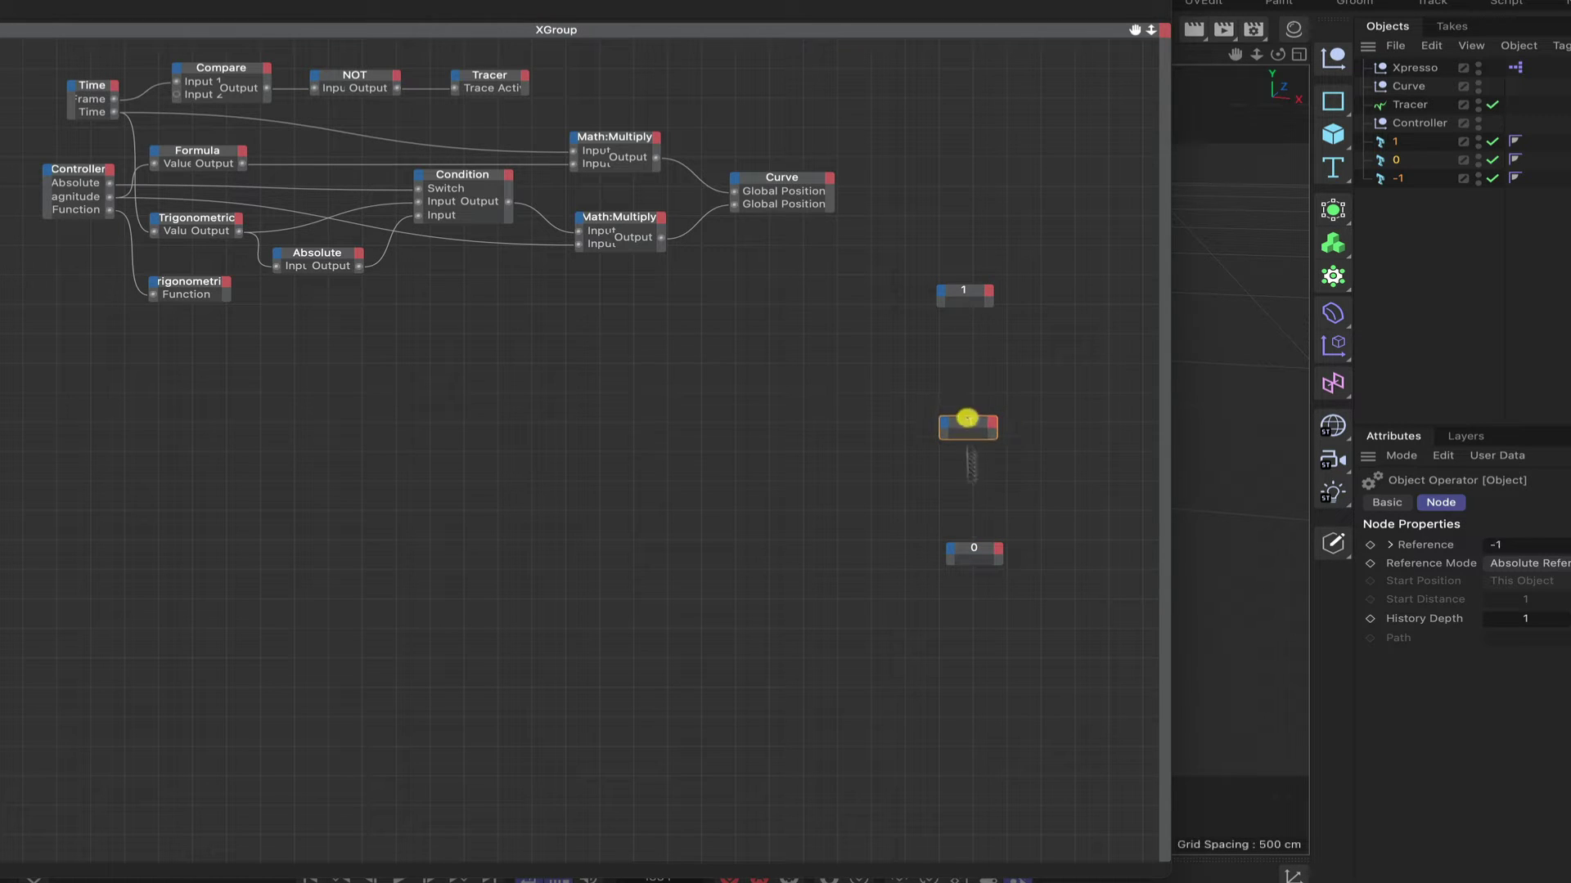
pyautogui.scroll(-3, 957, 523)
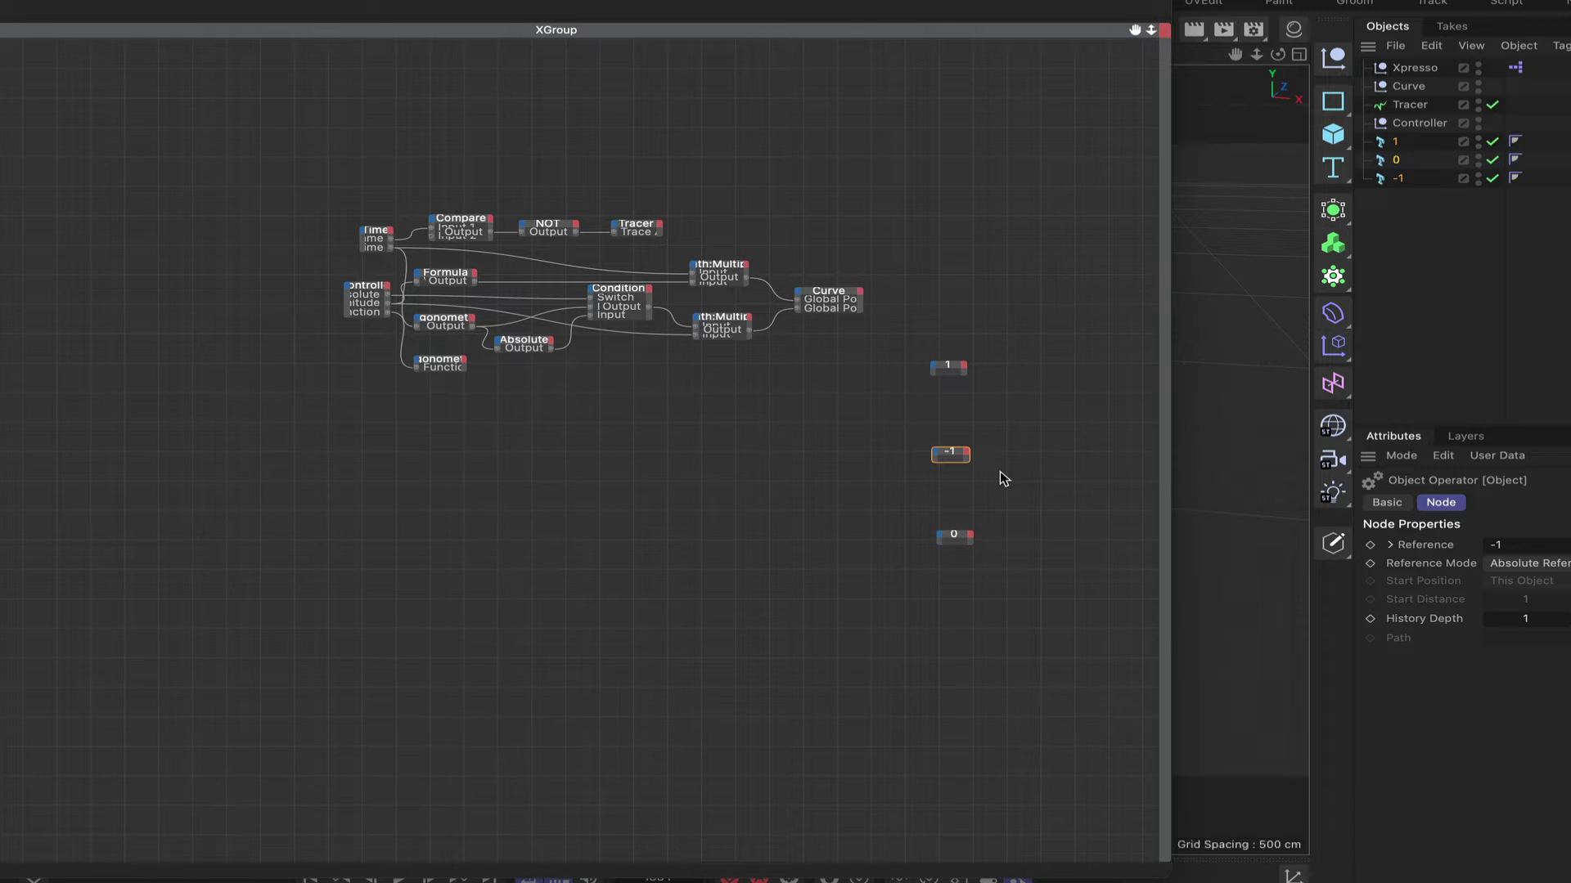
pyautogui.press('h')
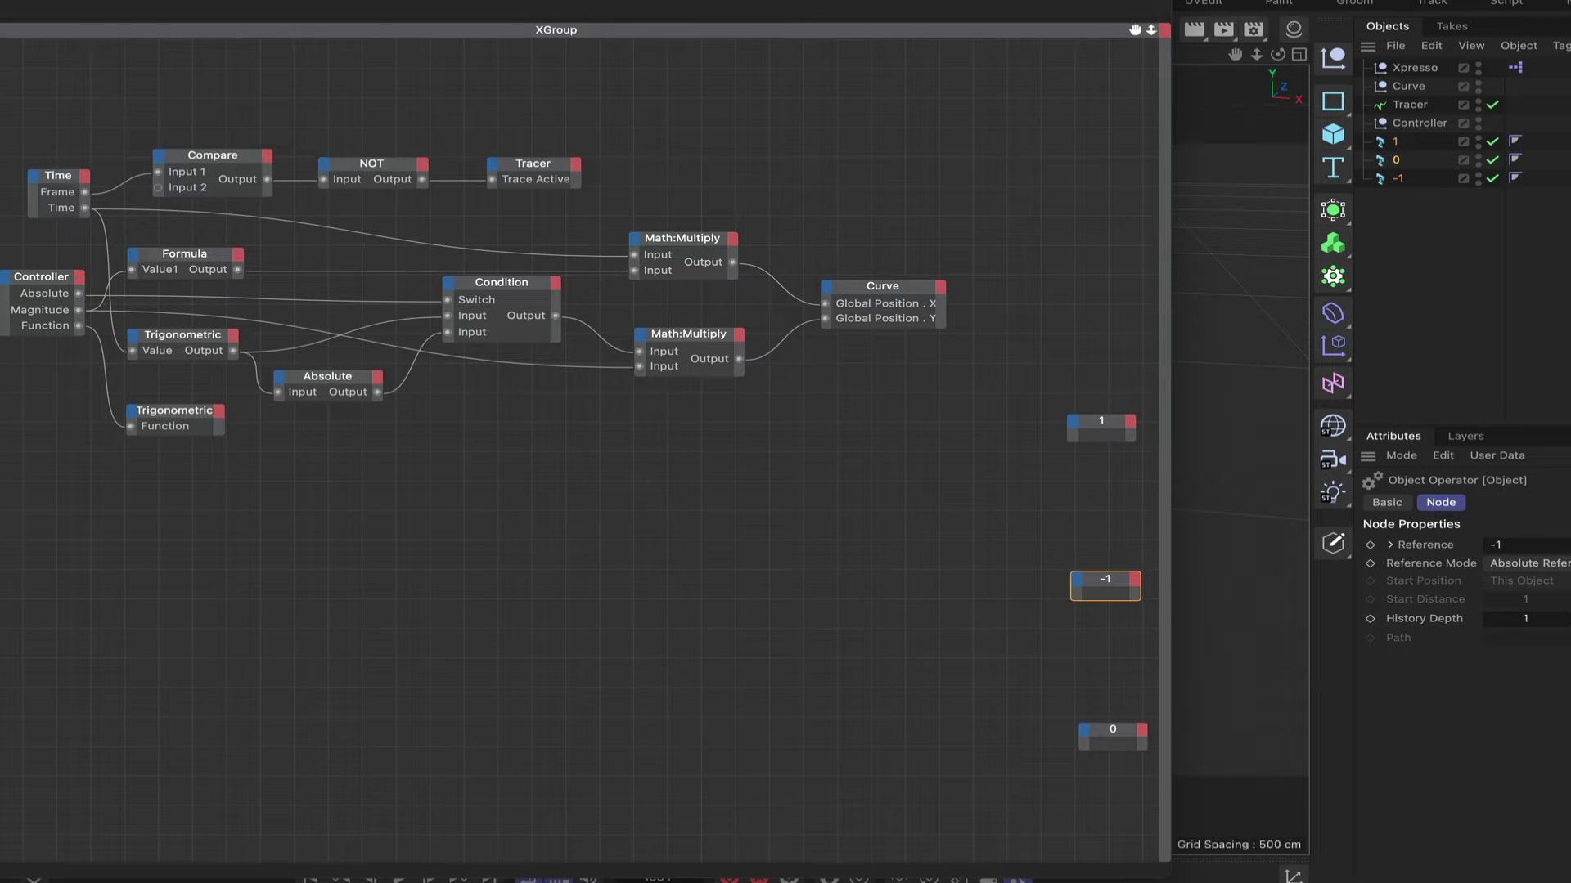
pyautogui.moveTo(1133, 724); pyautogui.dragTo(1122, 725)
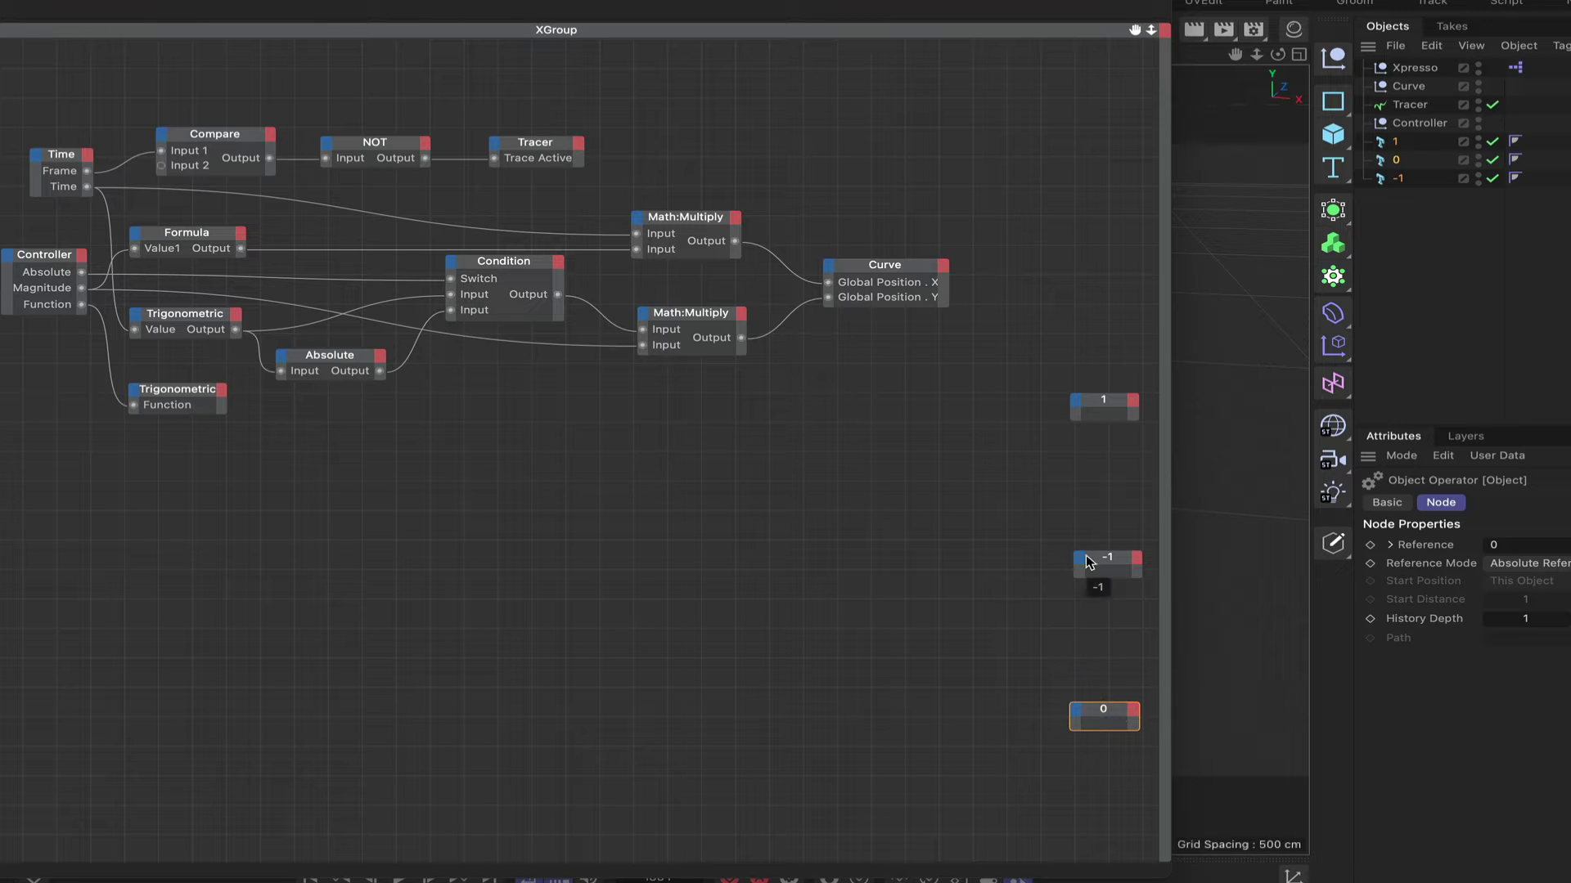
# Add a Position input and a Position . Y input to the text object node 1
pyautogui.click(1077, 402)
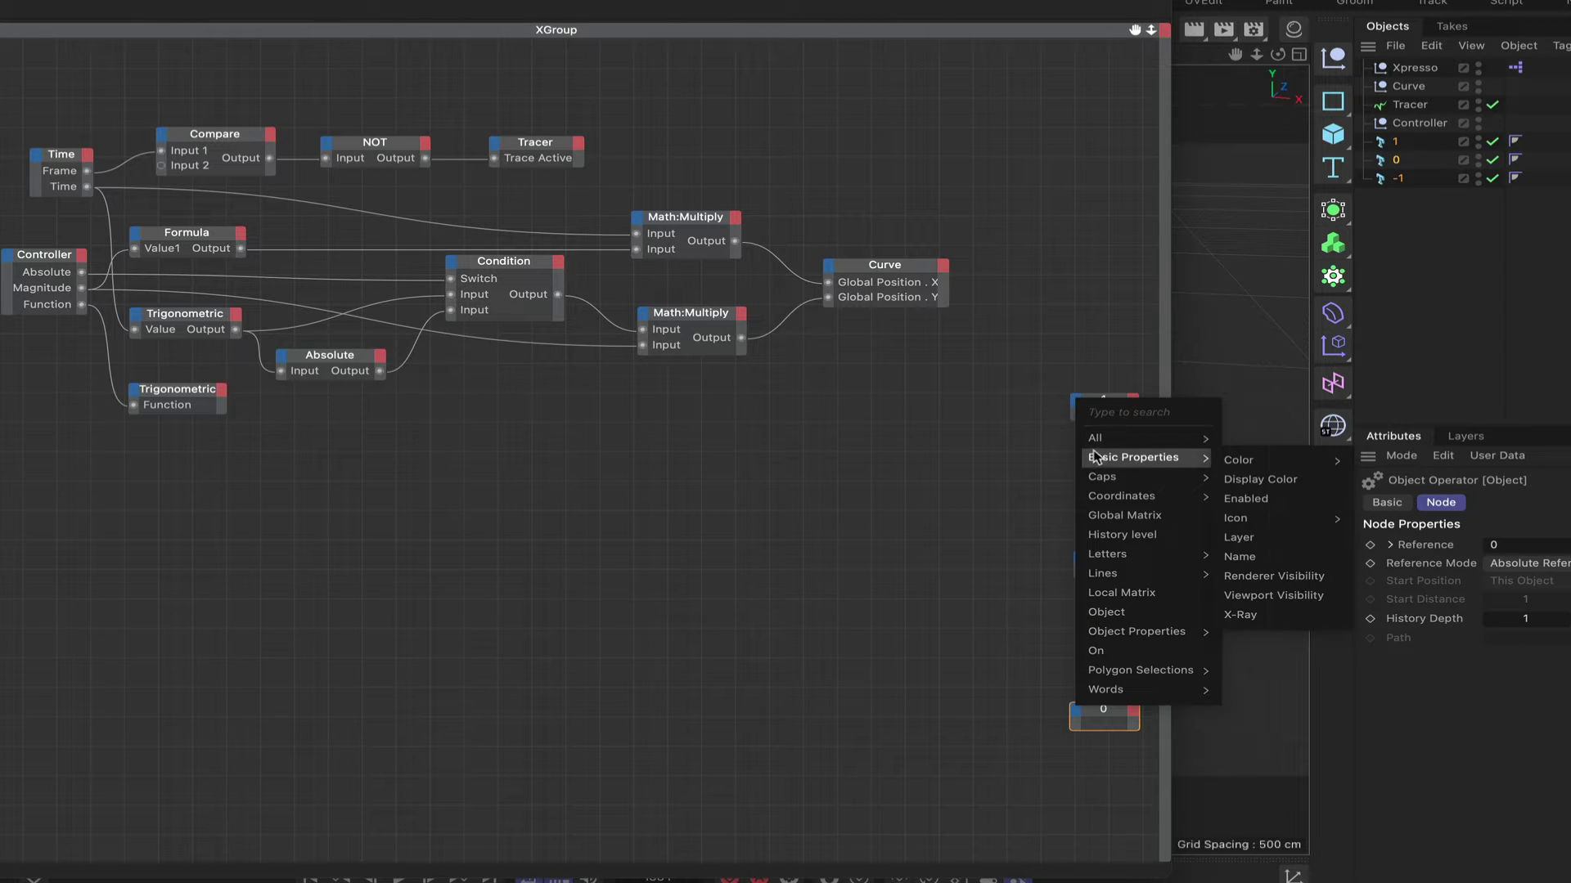
pyautogui.moveTo(1096, 497)
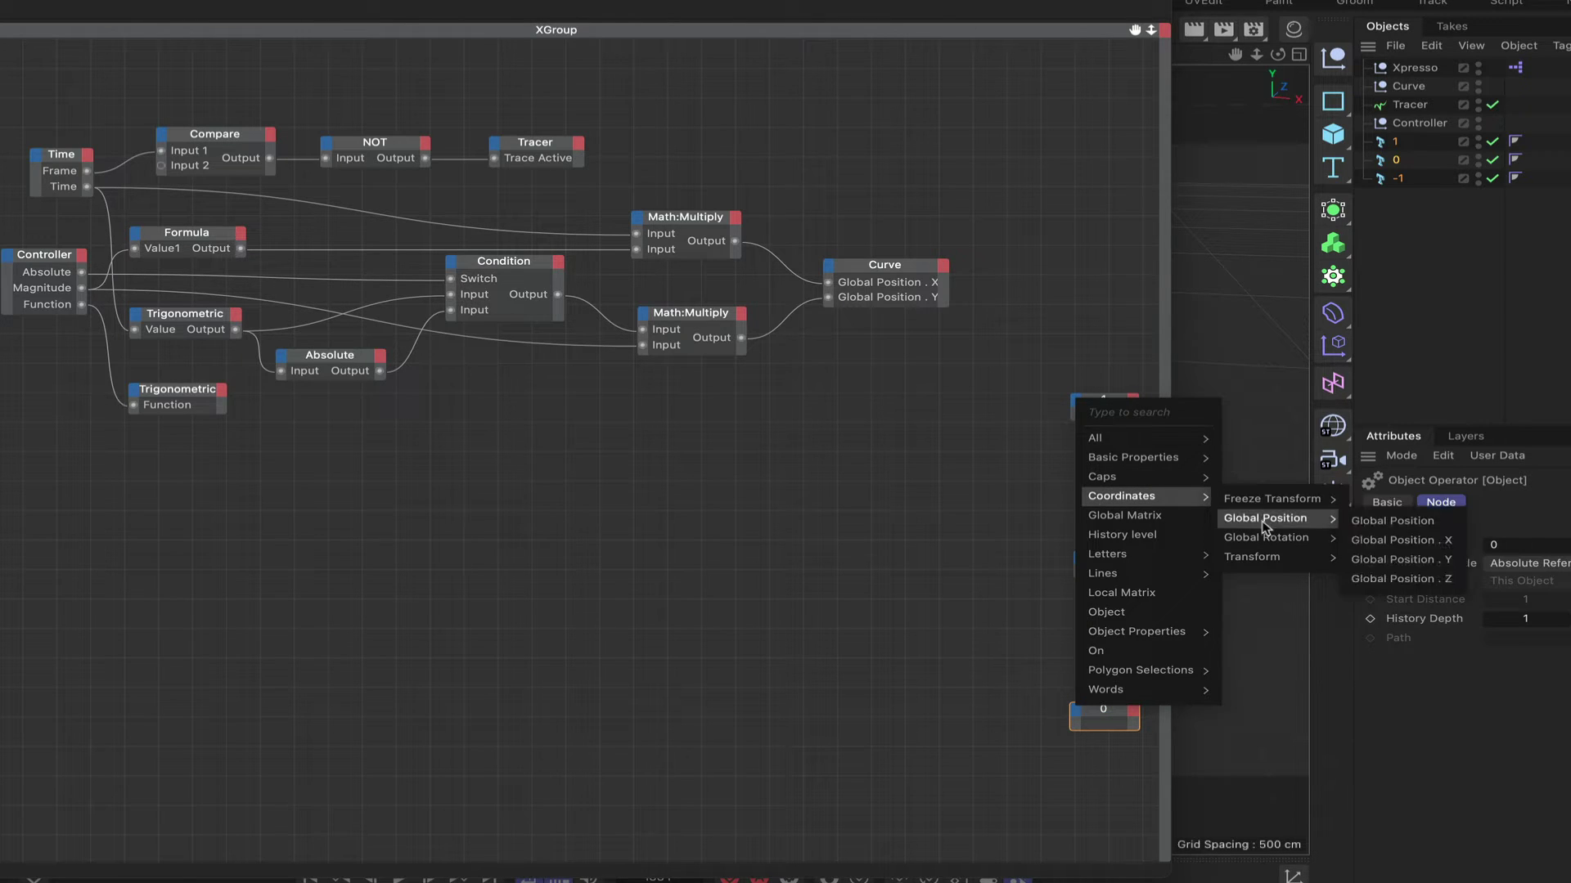
pyautogui.moveTo(1309, 563)
pyautogui.moveTo(1439, 561)
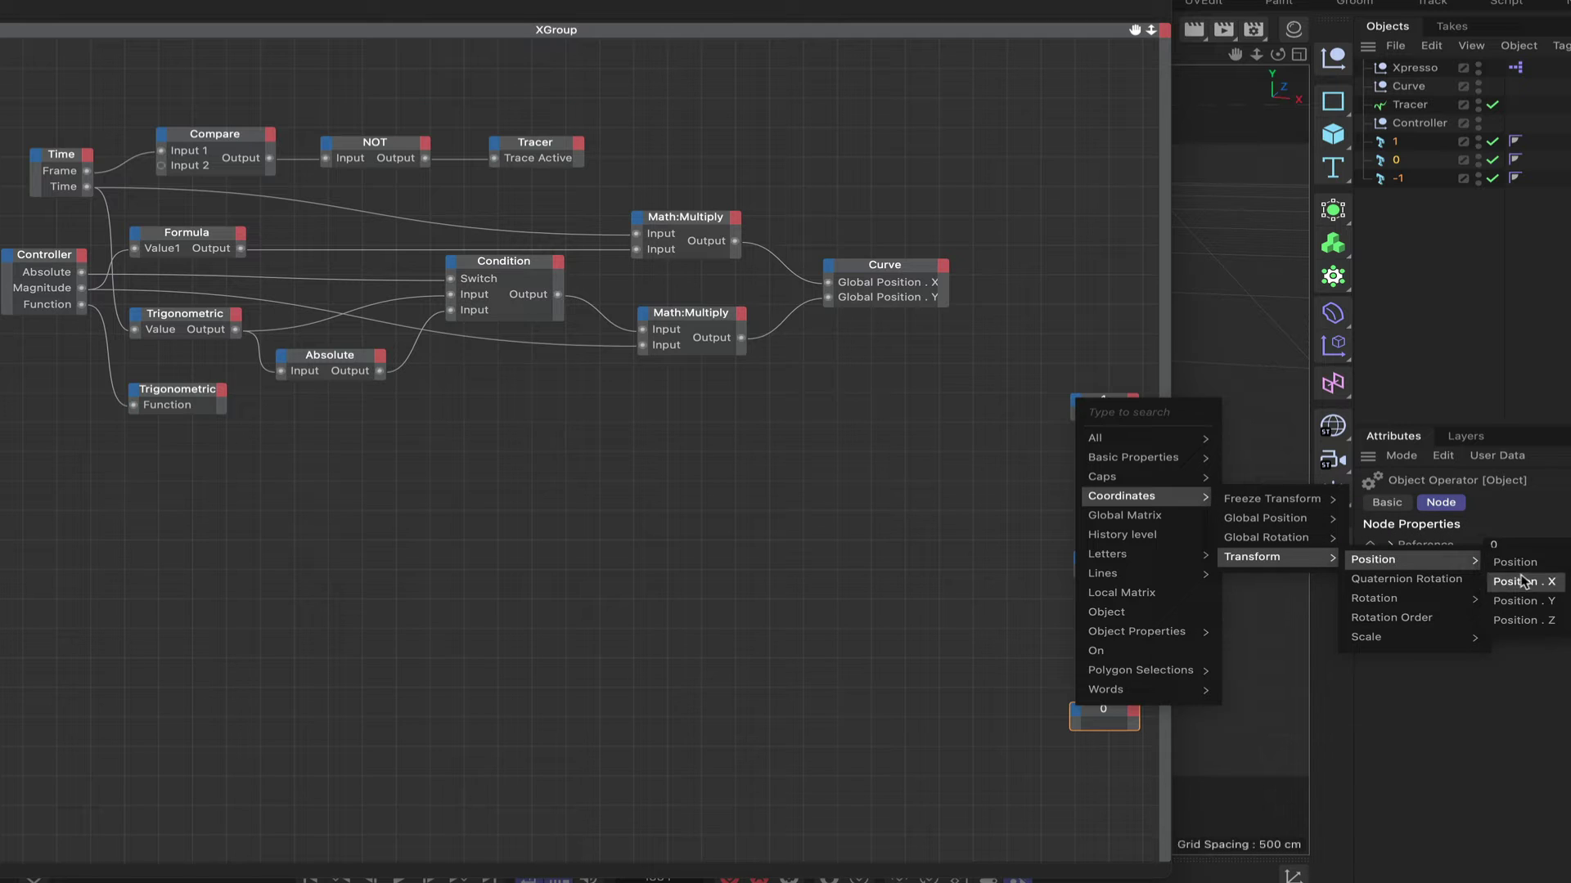
pyautogui.click(1505, 564)
pyautogui.click(1078, 402)
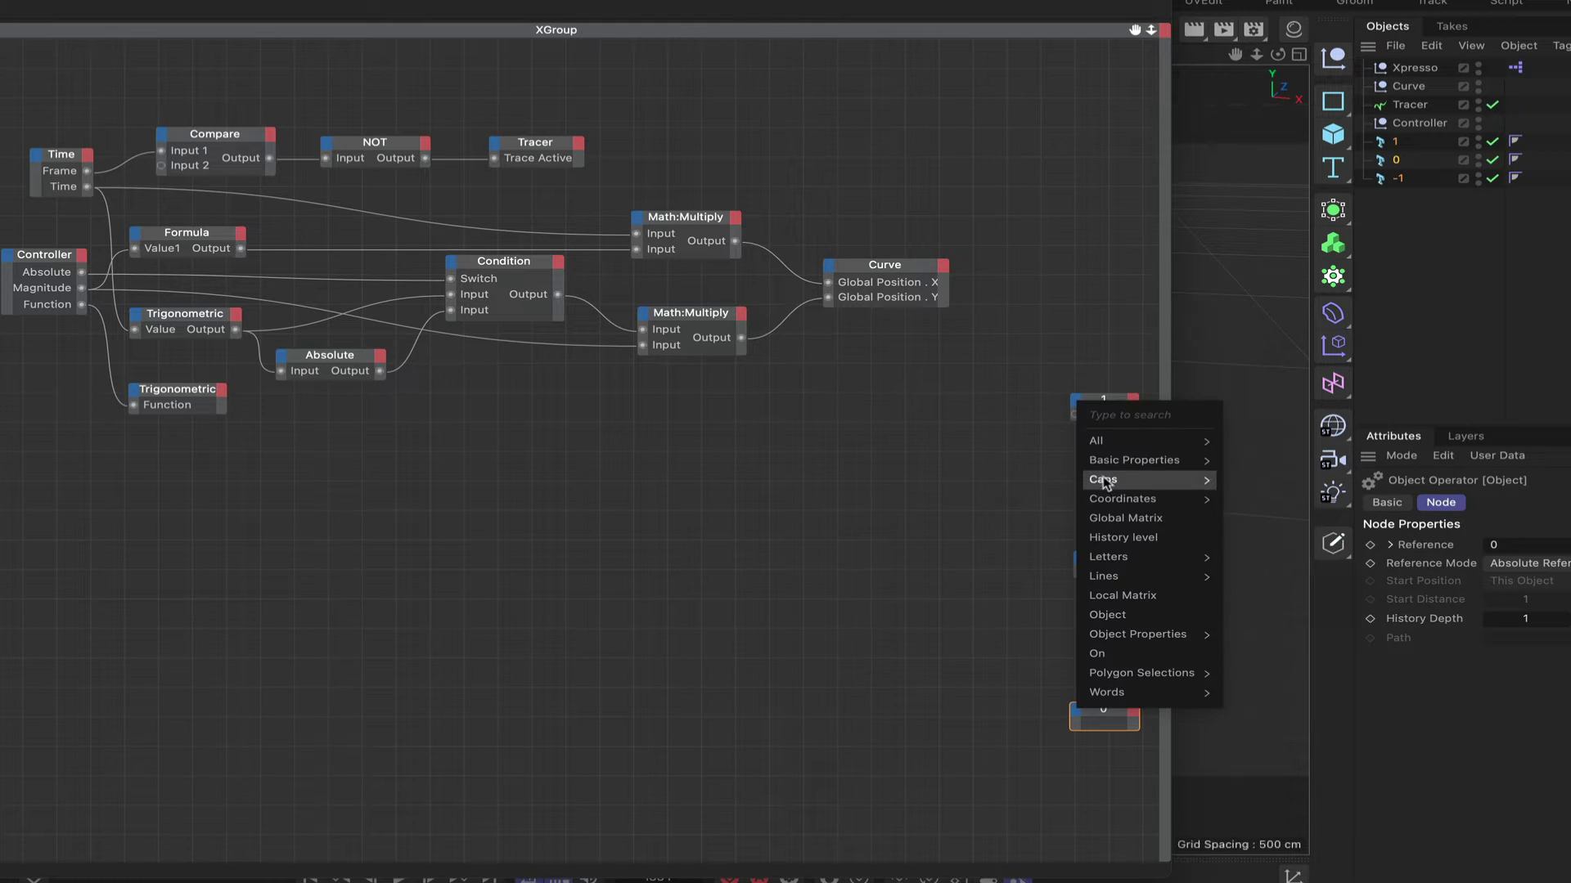
pyautogui.moveTo(1145, 499)
pyautogui.moveTo(1272, 560)
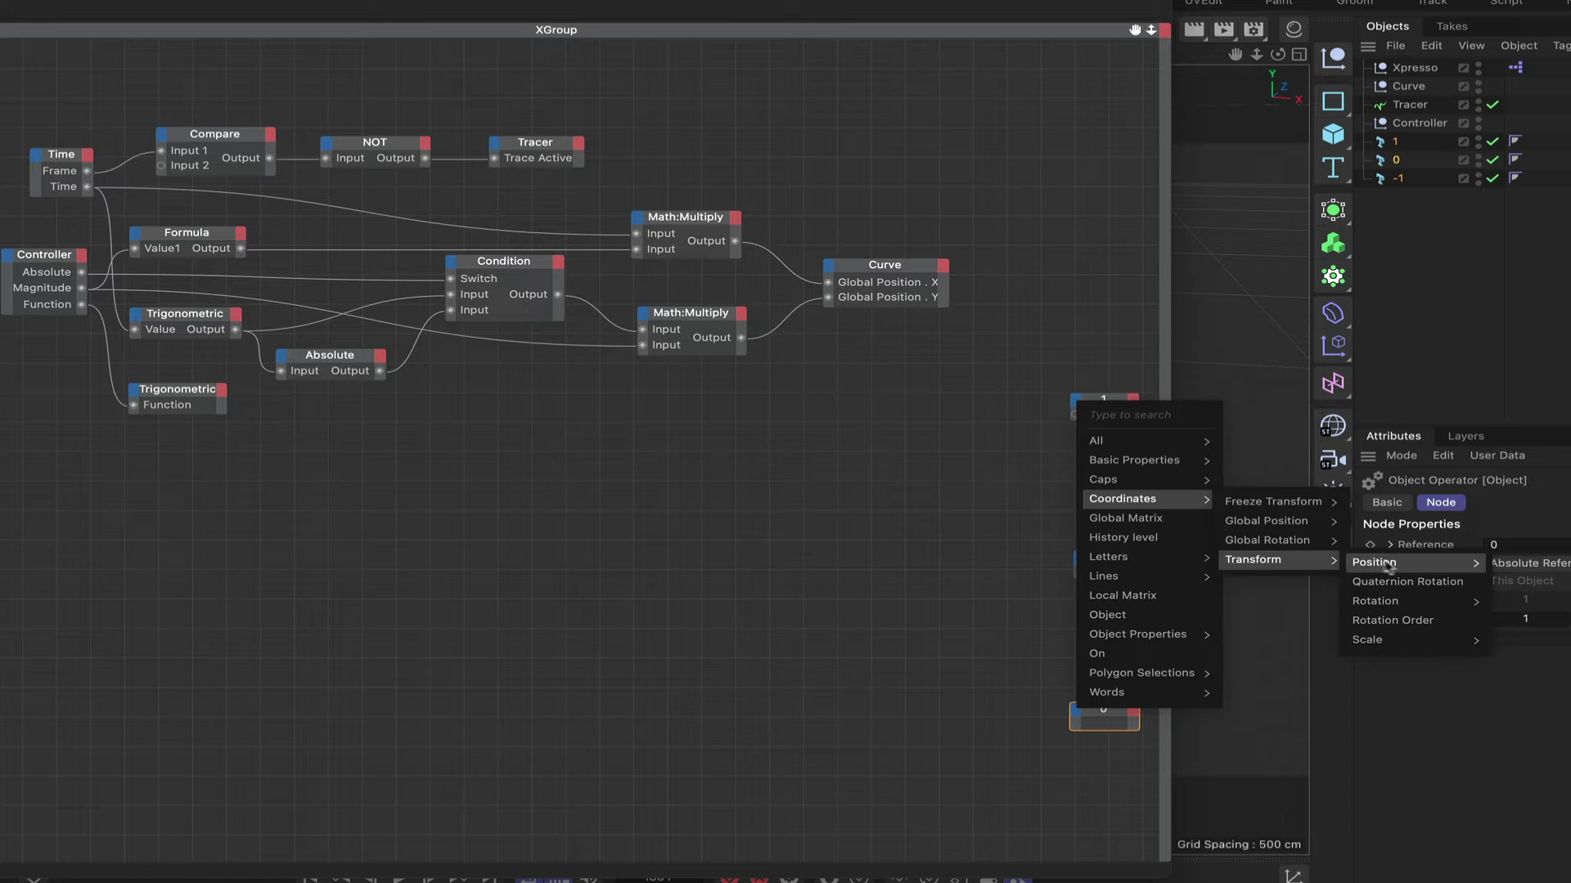
pyautogui.moveTo(1433, 566)
pyautogui.click(1510, 604)
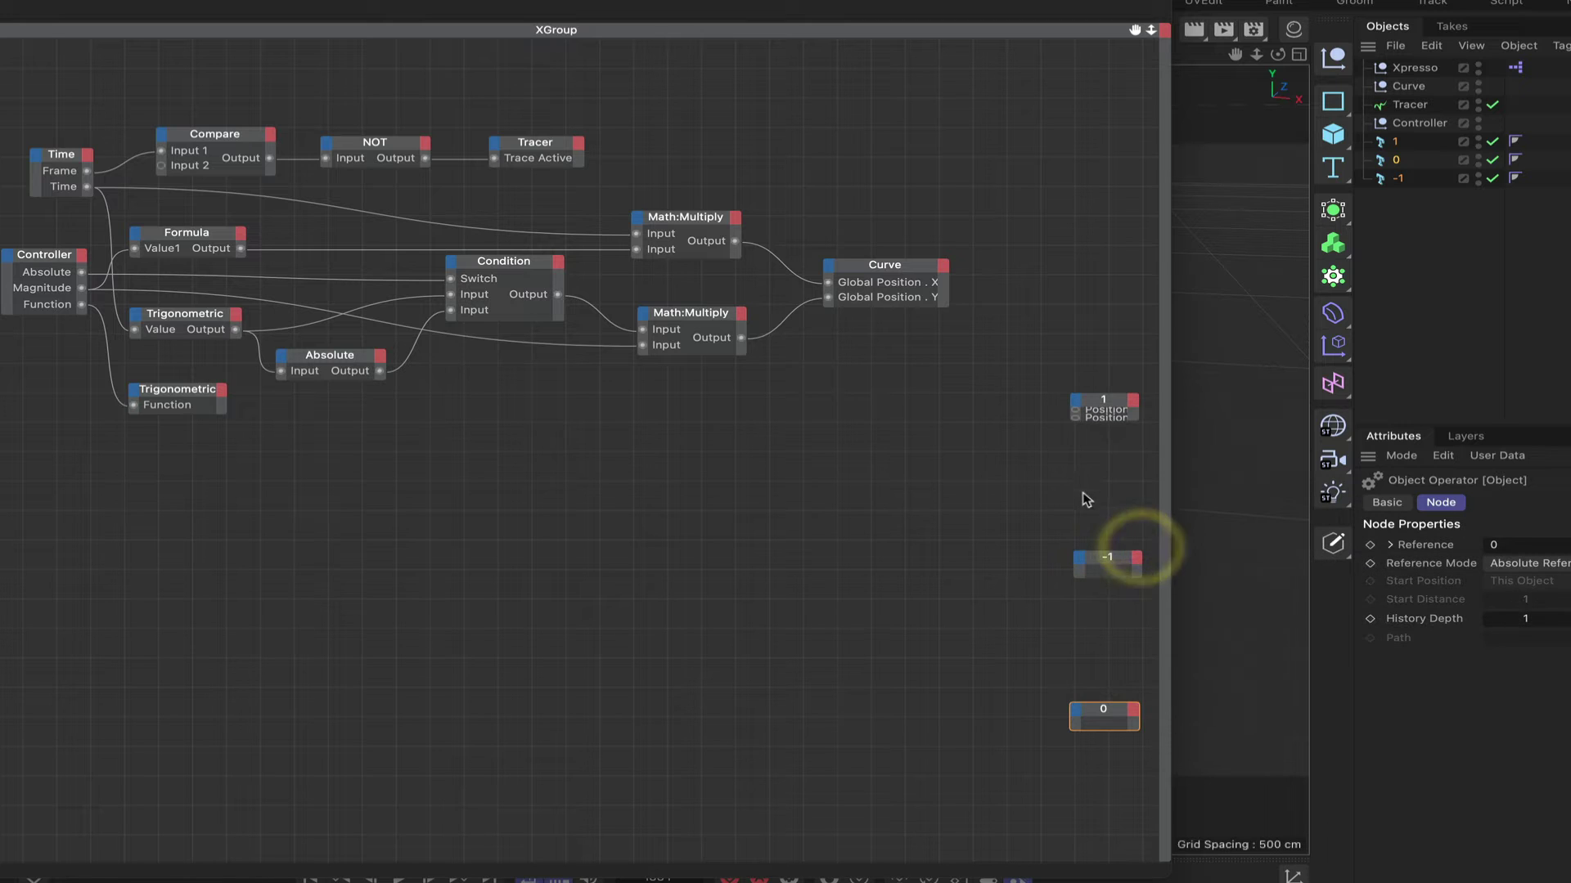
# Add Position . X and Position . Y inputs to the -1 text object's node
pyautogui.click(1080, 564)
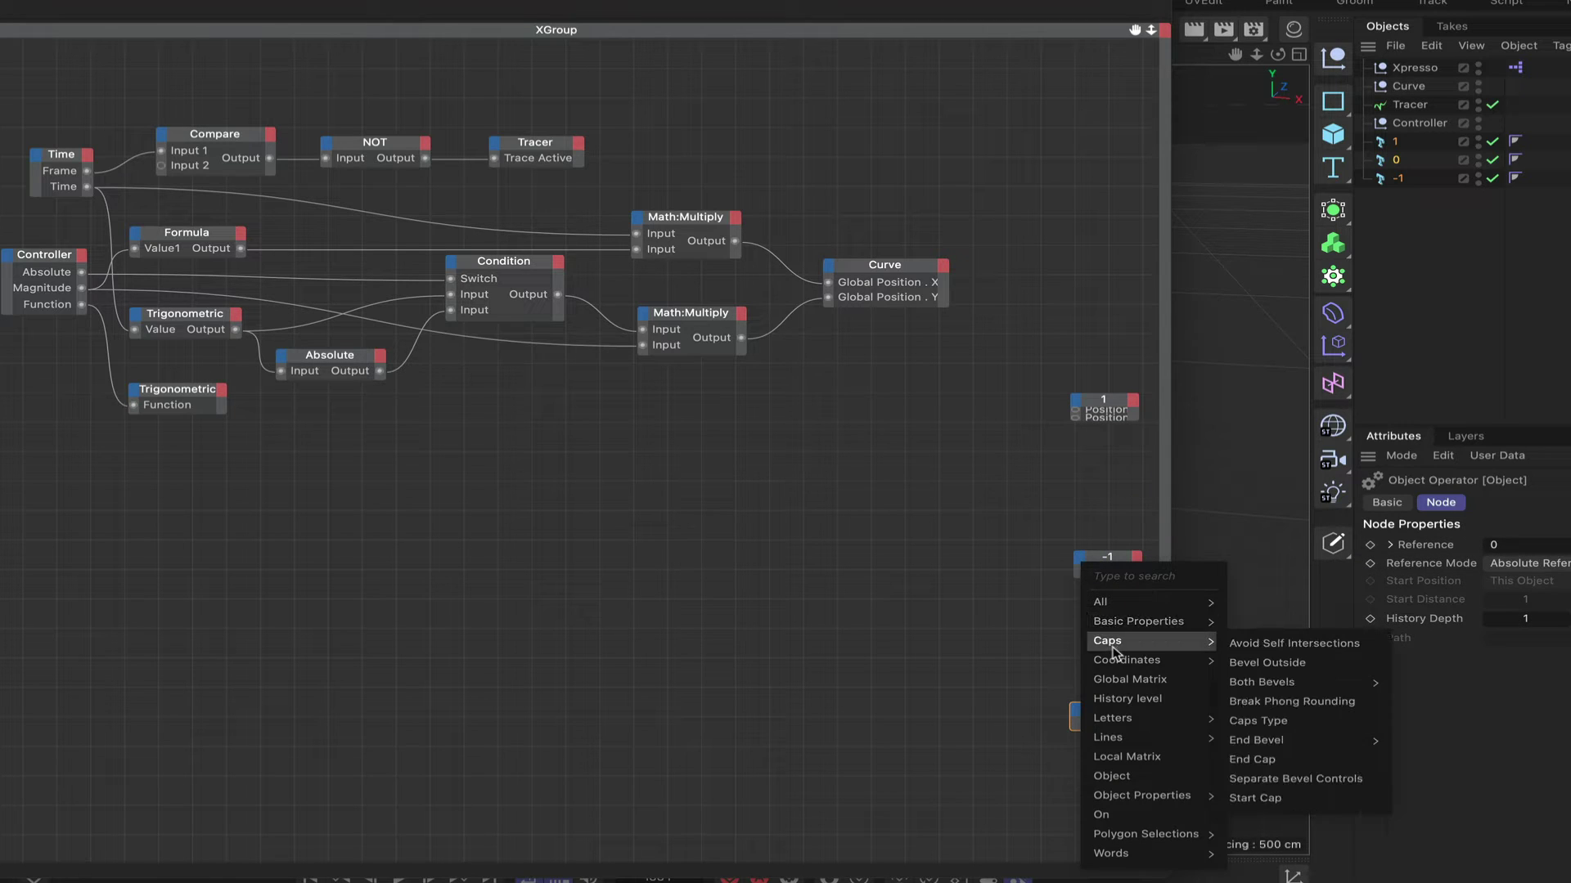
pyautogui.moveTo(1145, 660)
pyautogui.moveTo(1260, 721)
pyautogui.moveTo(1409, 725)
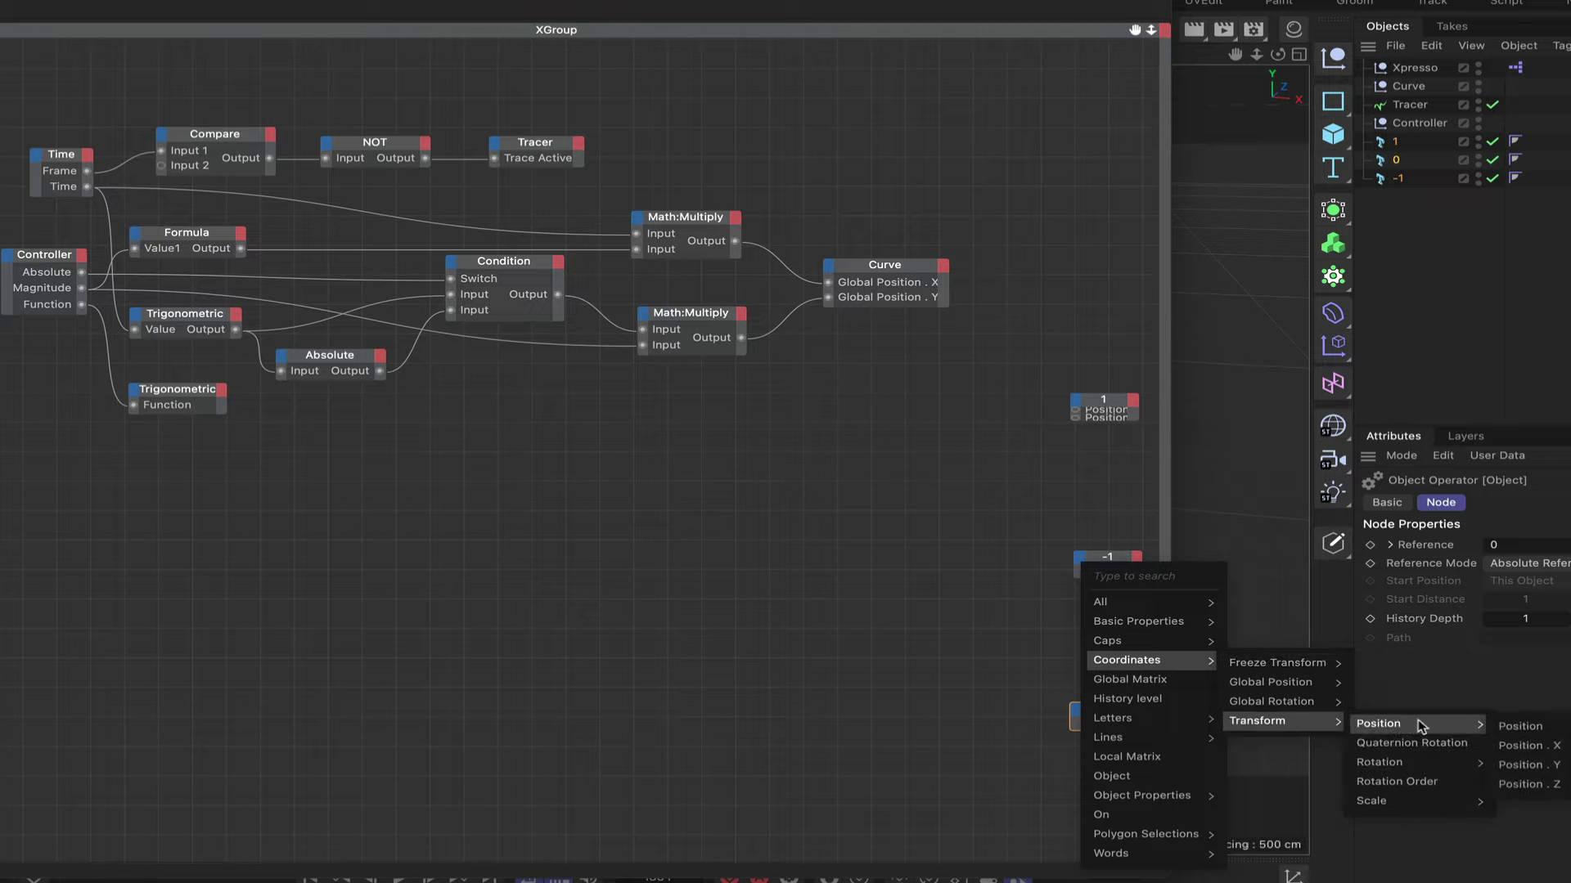
pyautogui.click(1546, 746)
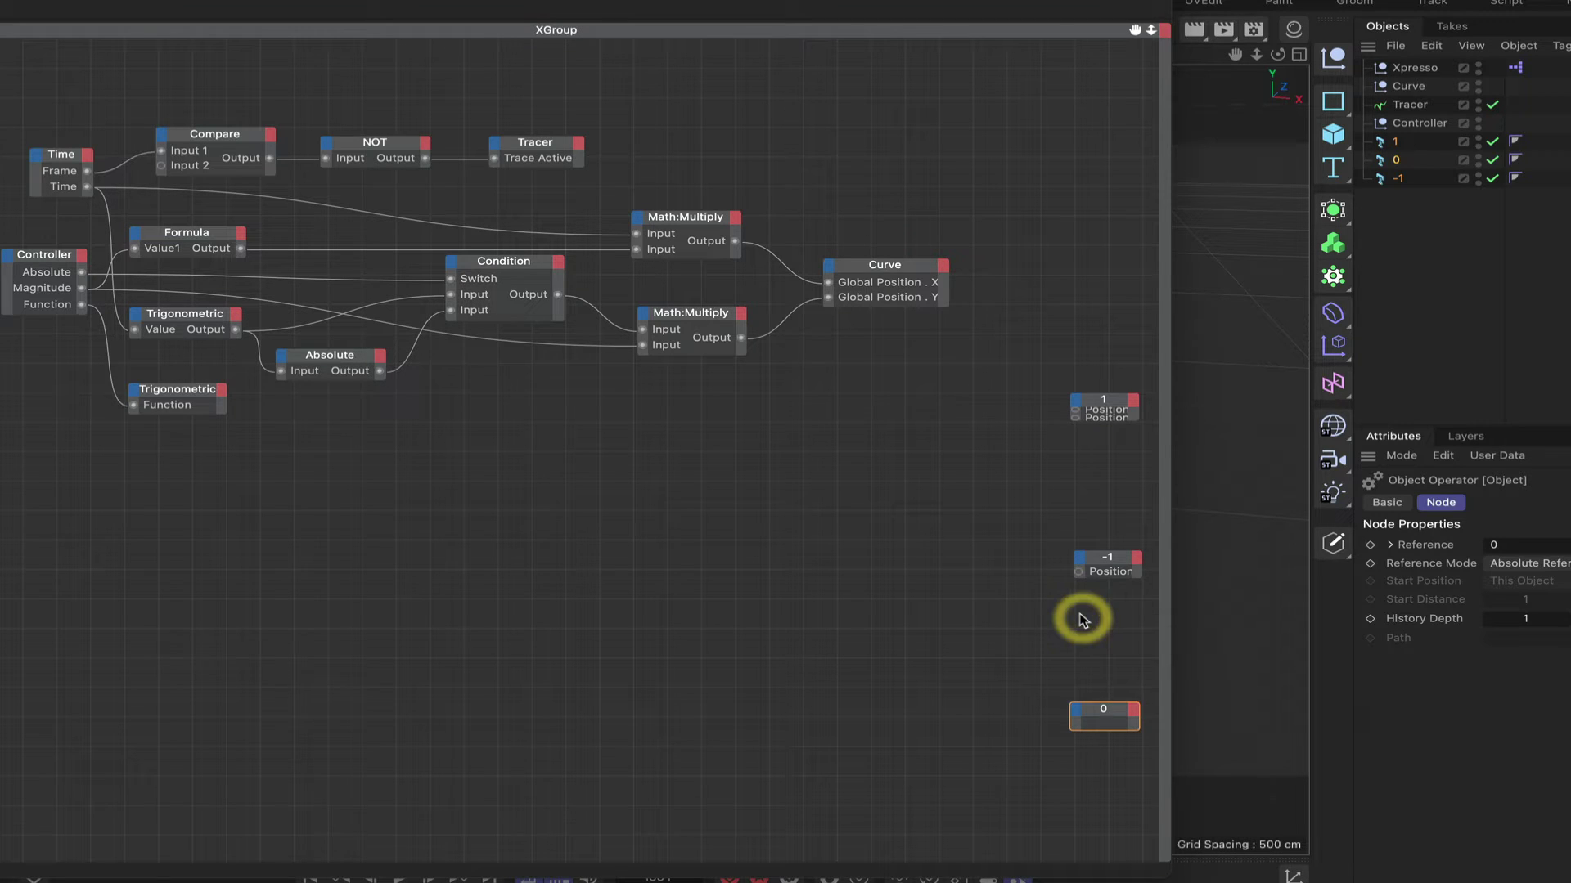
pyautogui.click(1079, 563)
pyautogui.moveTo(1118, 660)
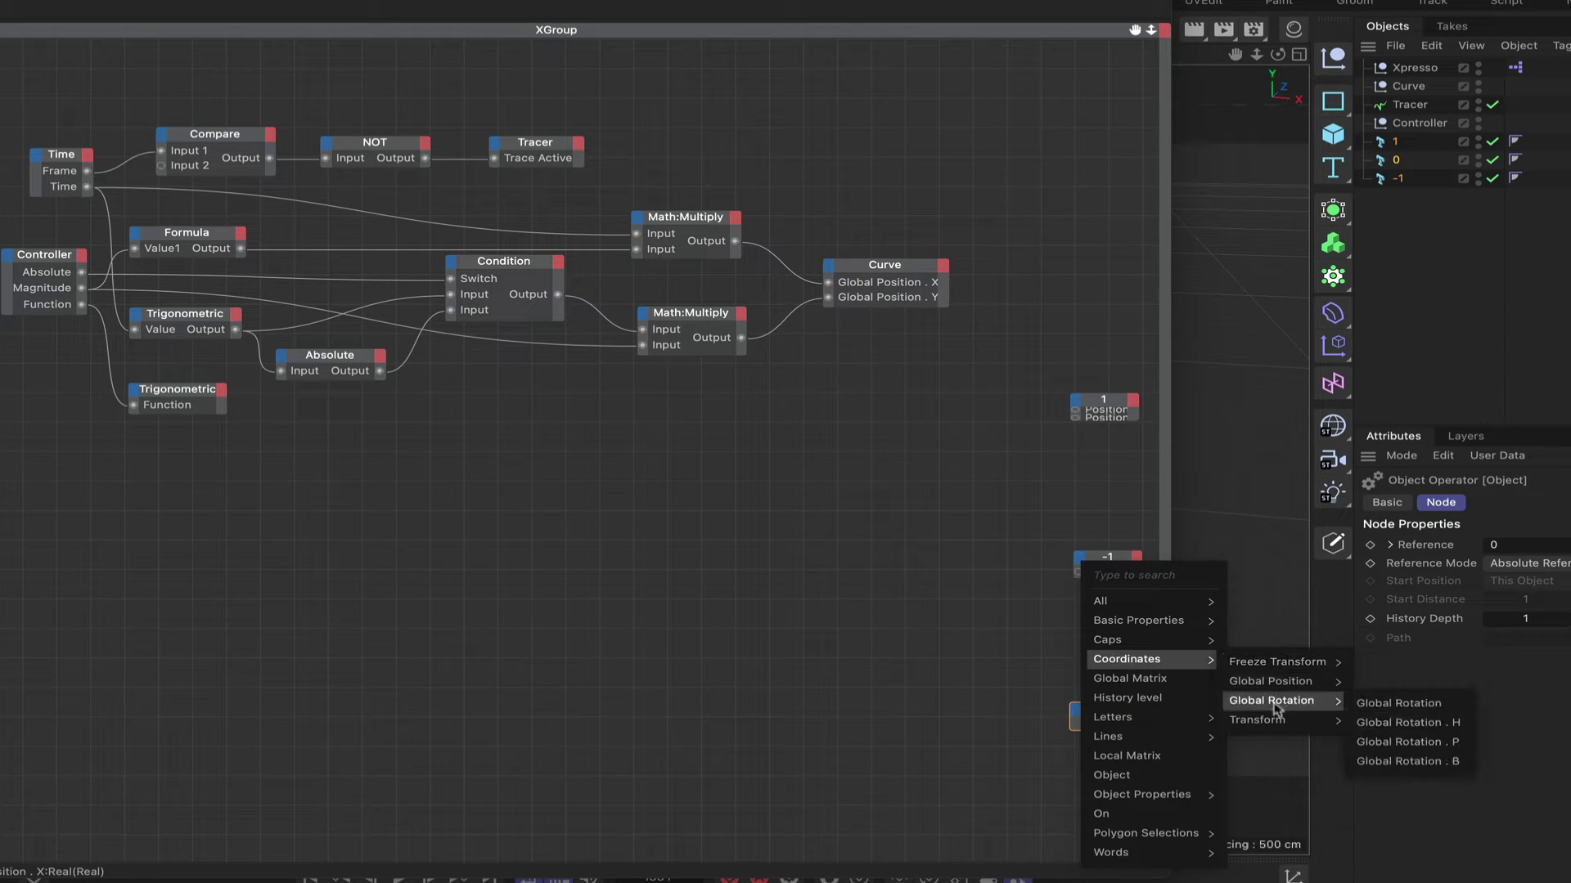
pyautogui.moveTo(1276, 720)
pyautogui.moveTo(1390, 723)
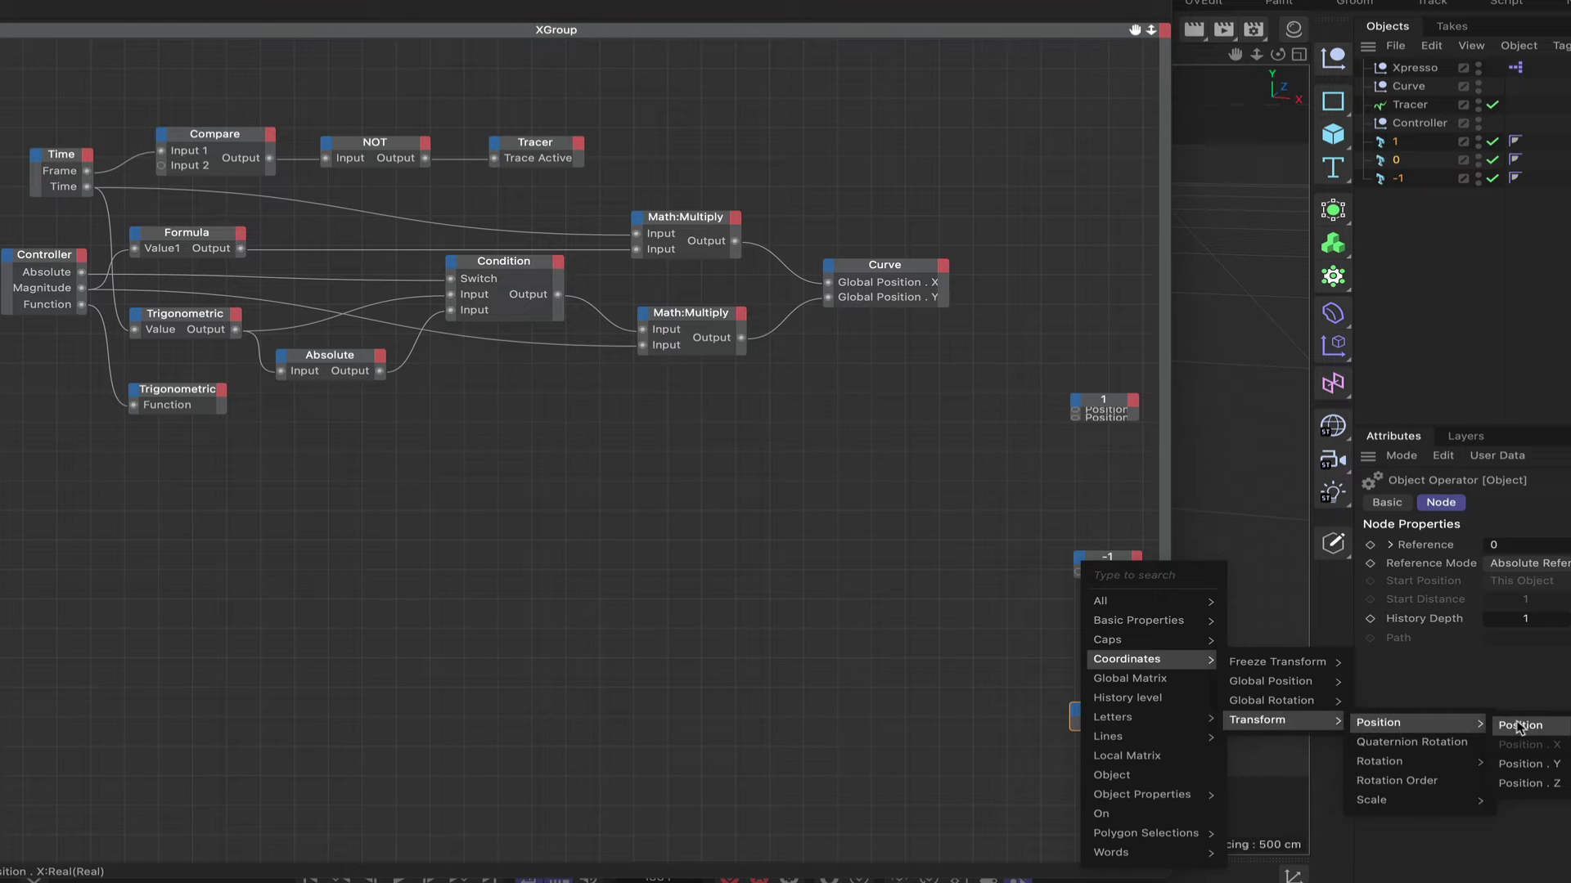
pyautogui.click(1523, 767)
# Add a Position . X input to the 0 text object's node
pyautogui.click(1139, 715)
pyautogui.click(1075, 713)
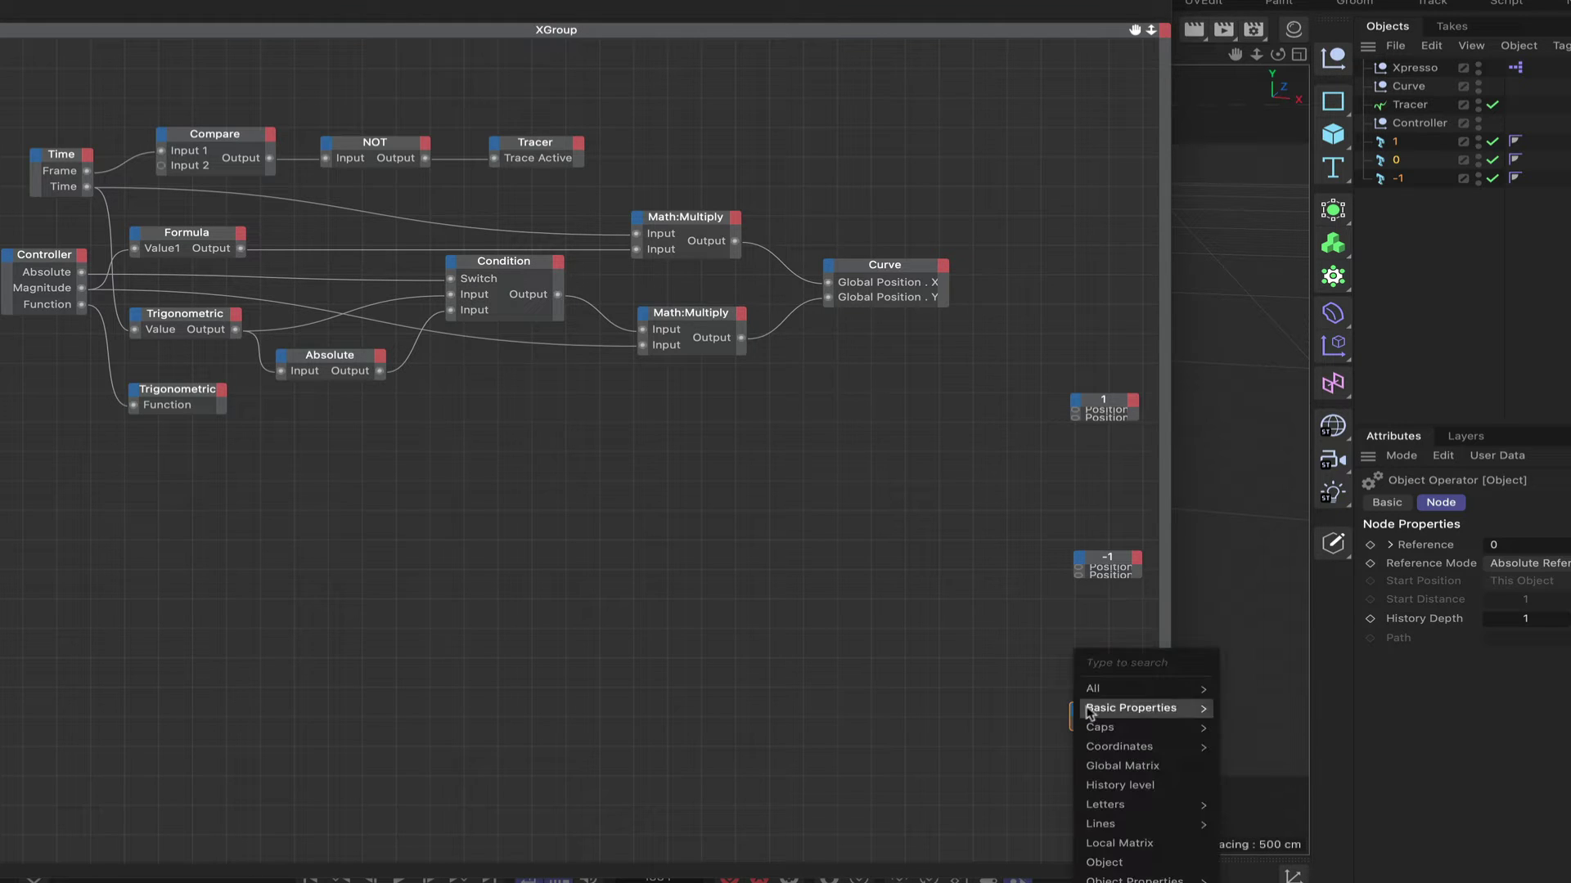
pyautogui.moveTo(1119, 747)
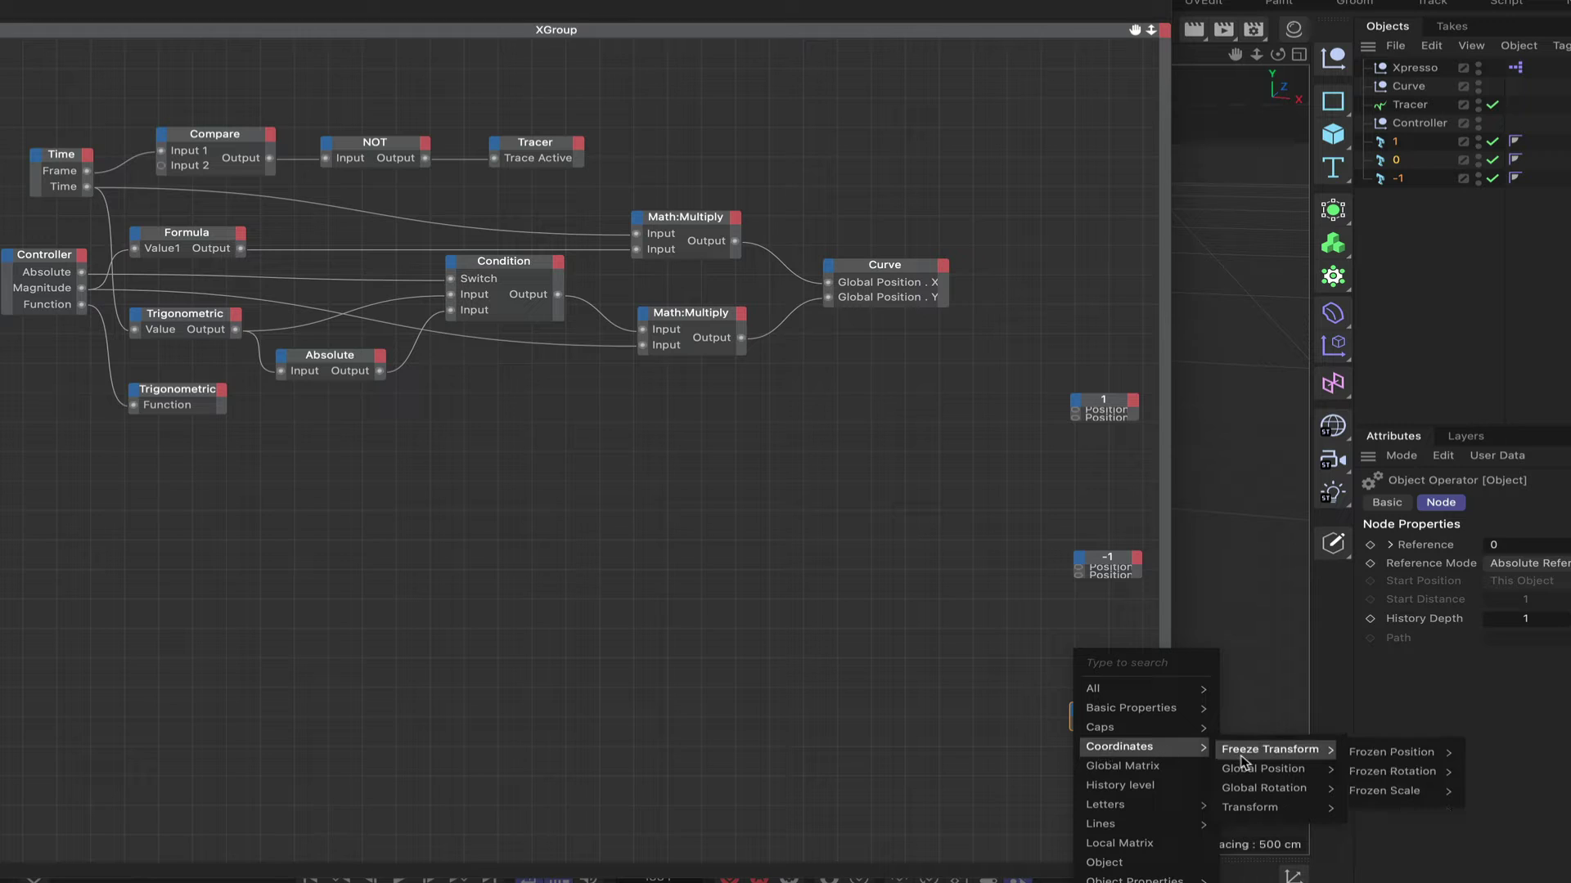
pyautogui.moveTo(1249, 810)
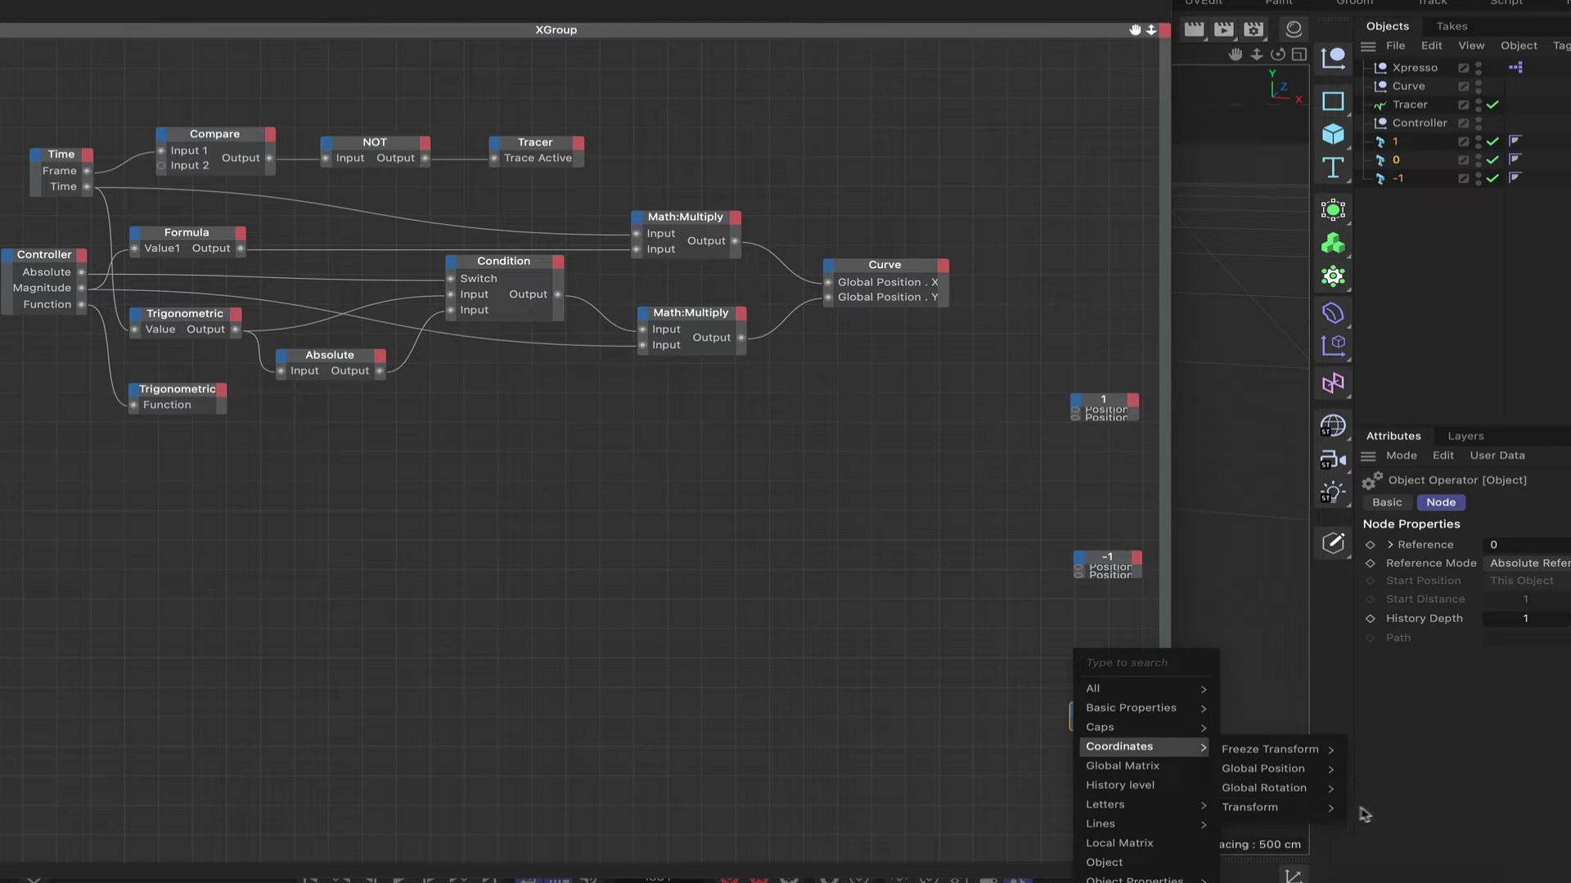
pyautogui.moveTo(1398, 810)
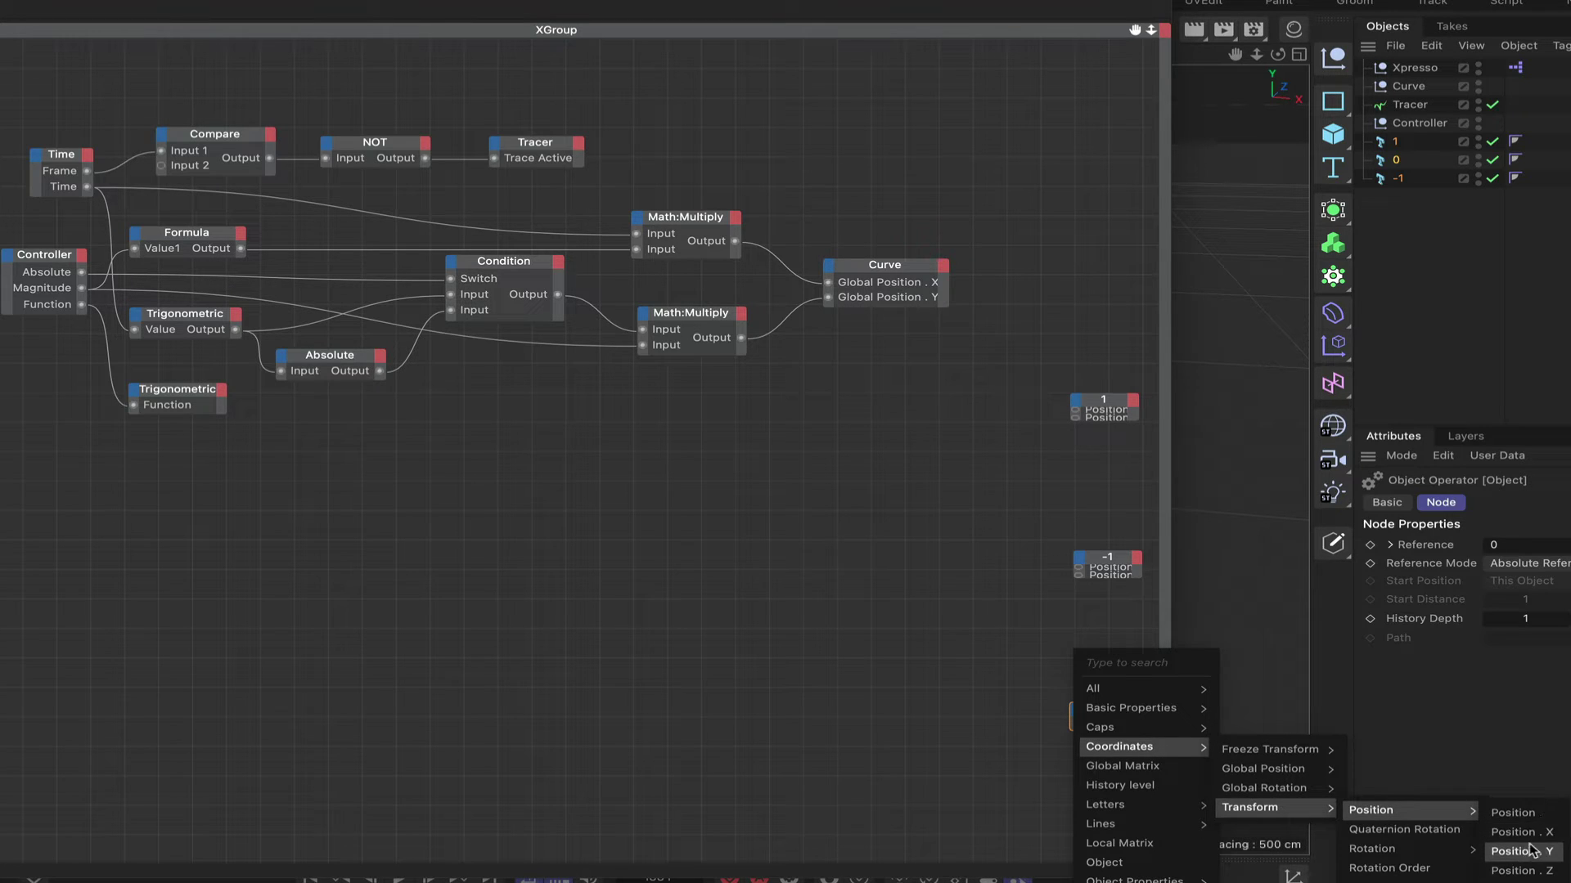
pyautogui.click(1350, 810)
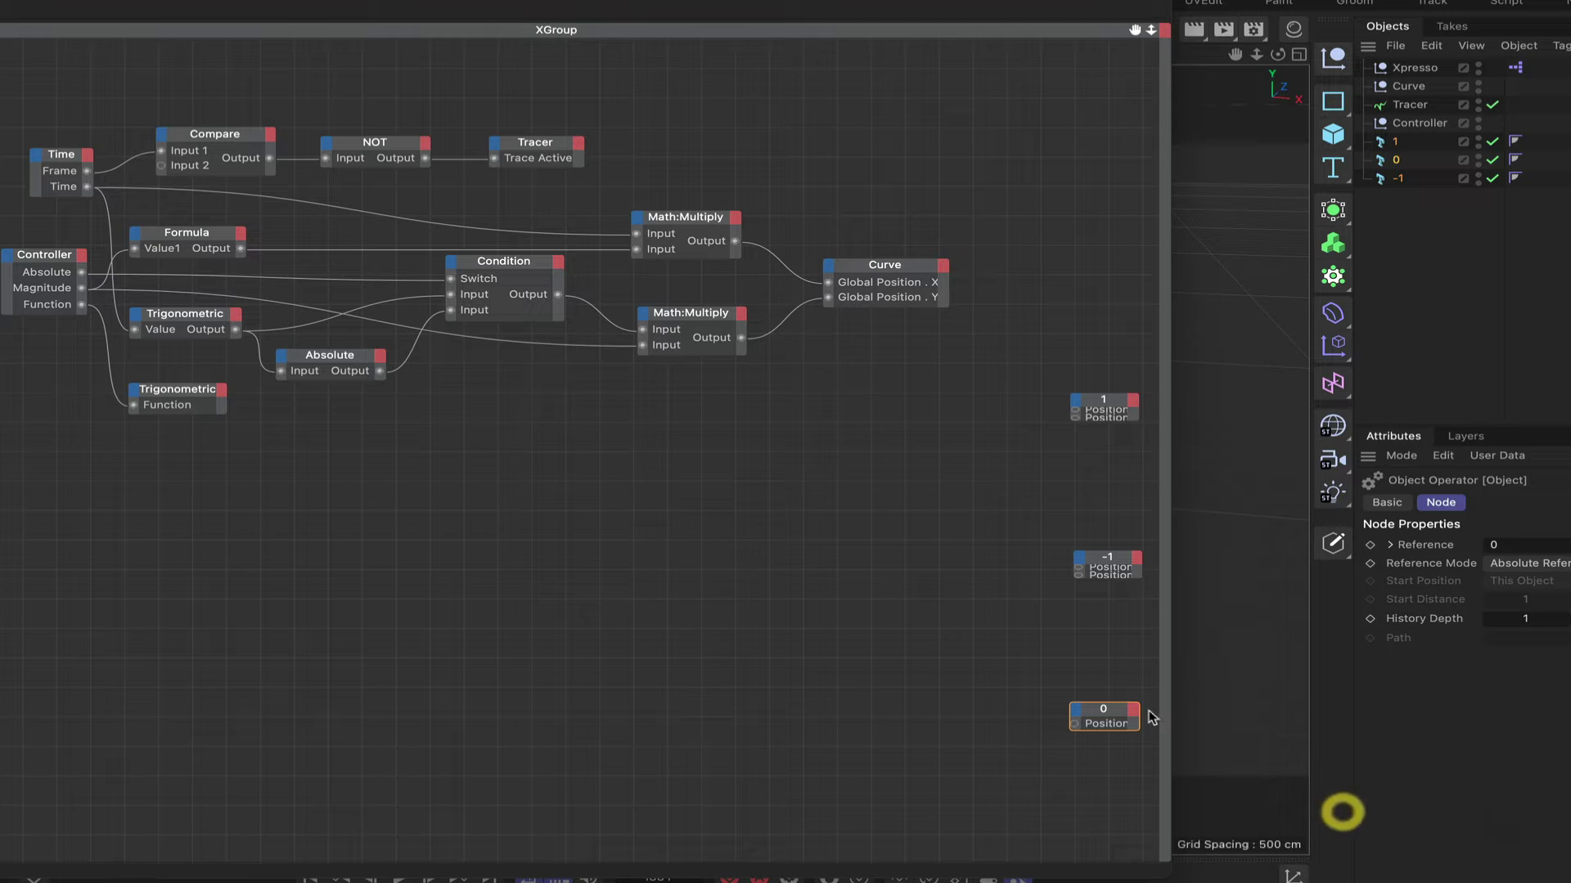
# Expand the 1, -1 and 0 nodes to fit their full port names
pyautogui.click(1099, 401)
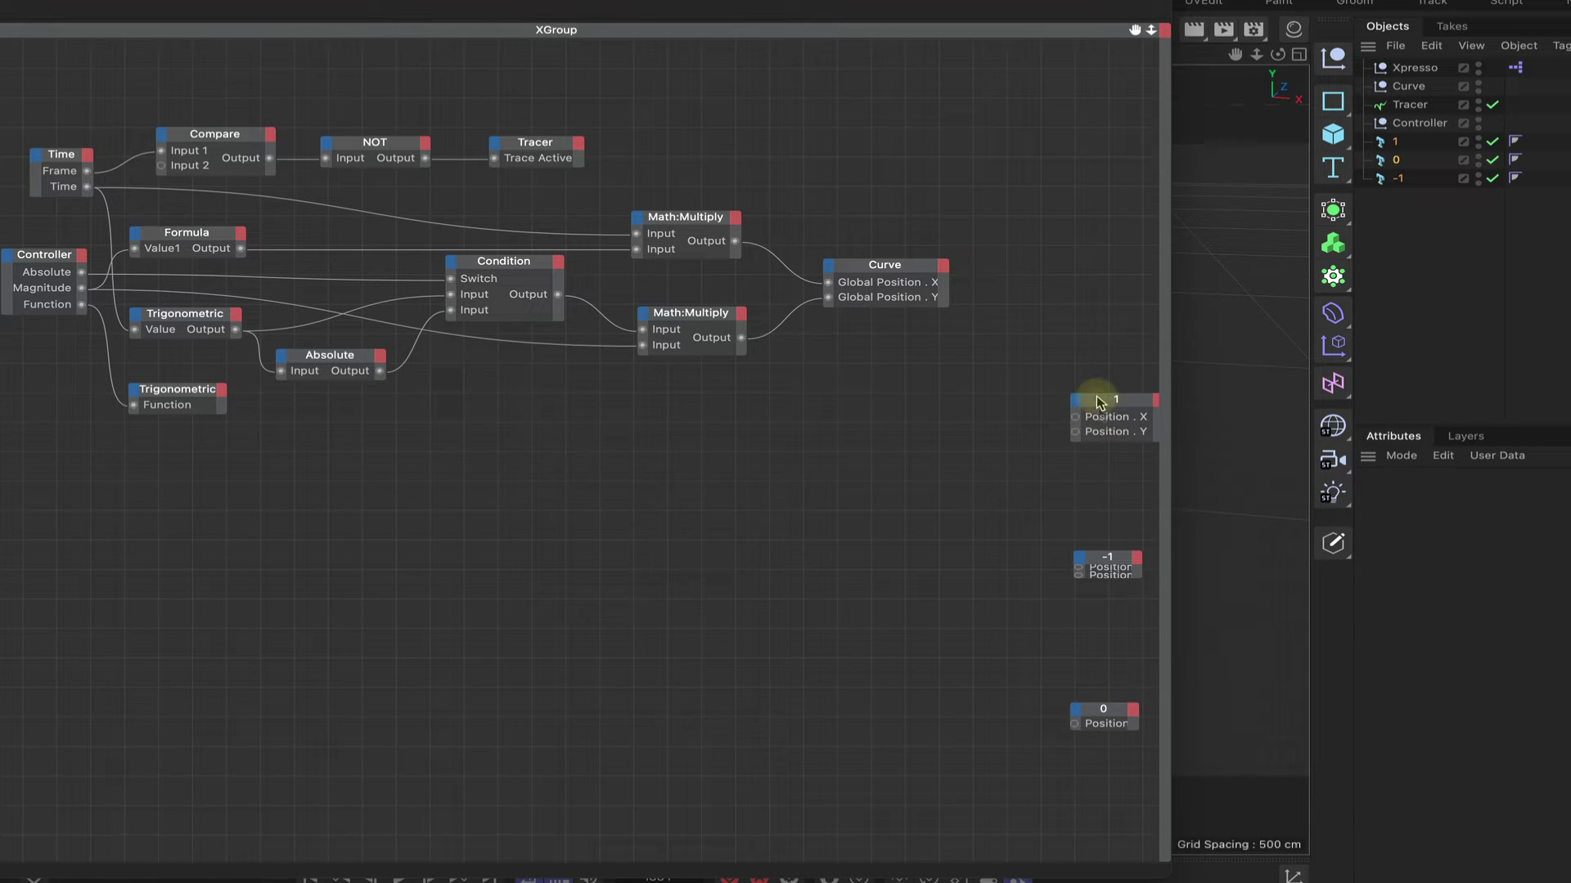
pyautogui.click(1106, 557)
pyautogui.click(1106, 710)
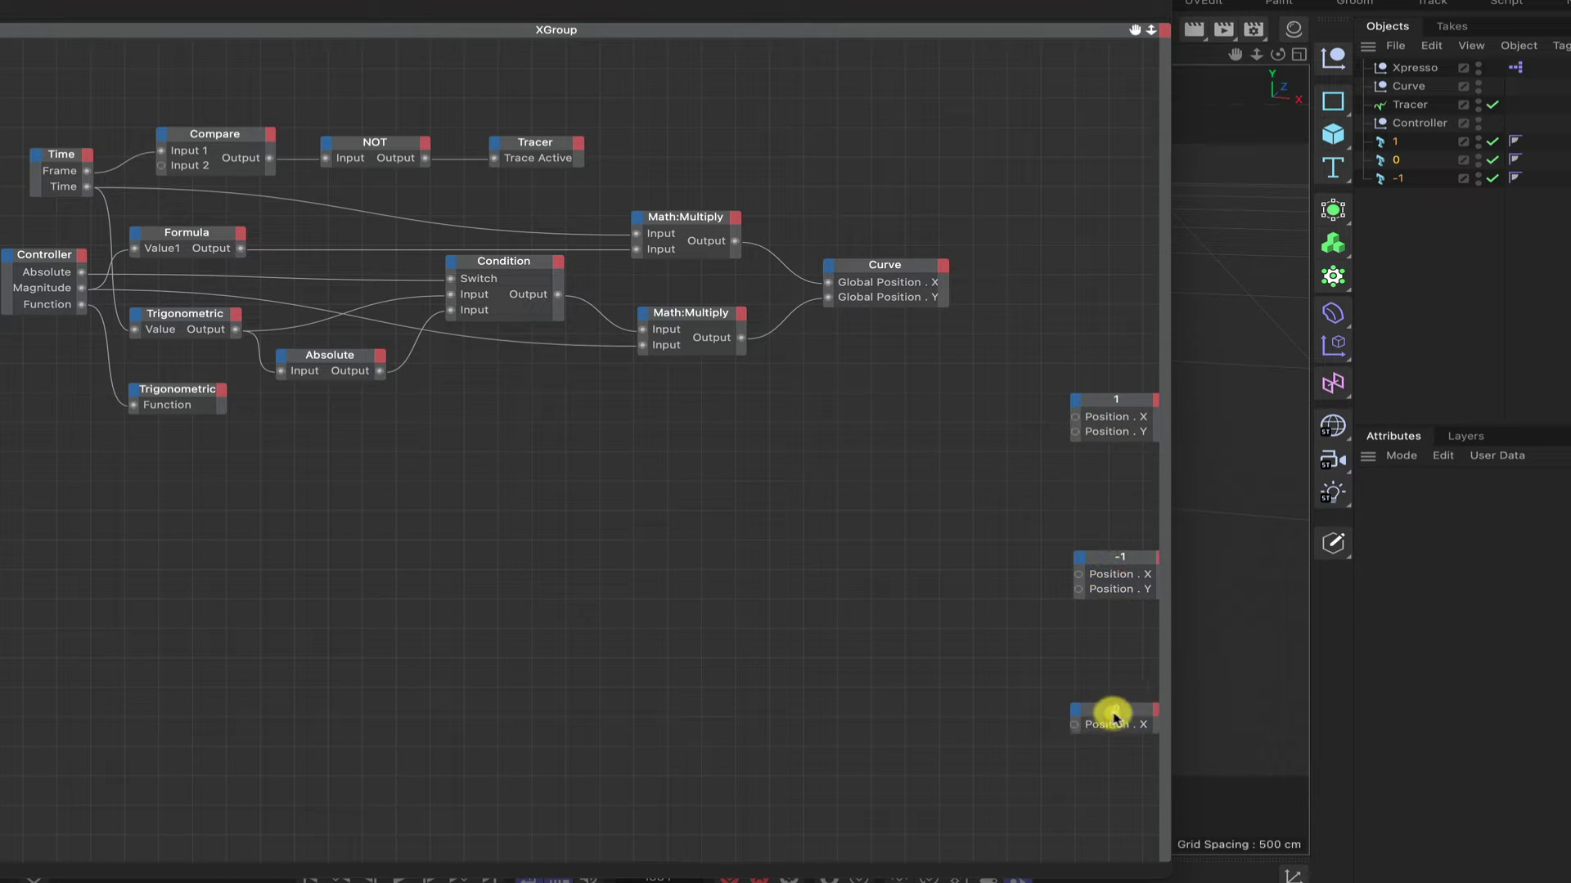
# Connect the Controller's Magnitude output to node 1's Position . Y input and test the link by setting Magnitude to about 219
pyautogui.moveTo(1137, 31); pyautogui.dragTo(1235, 0)
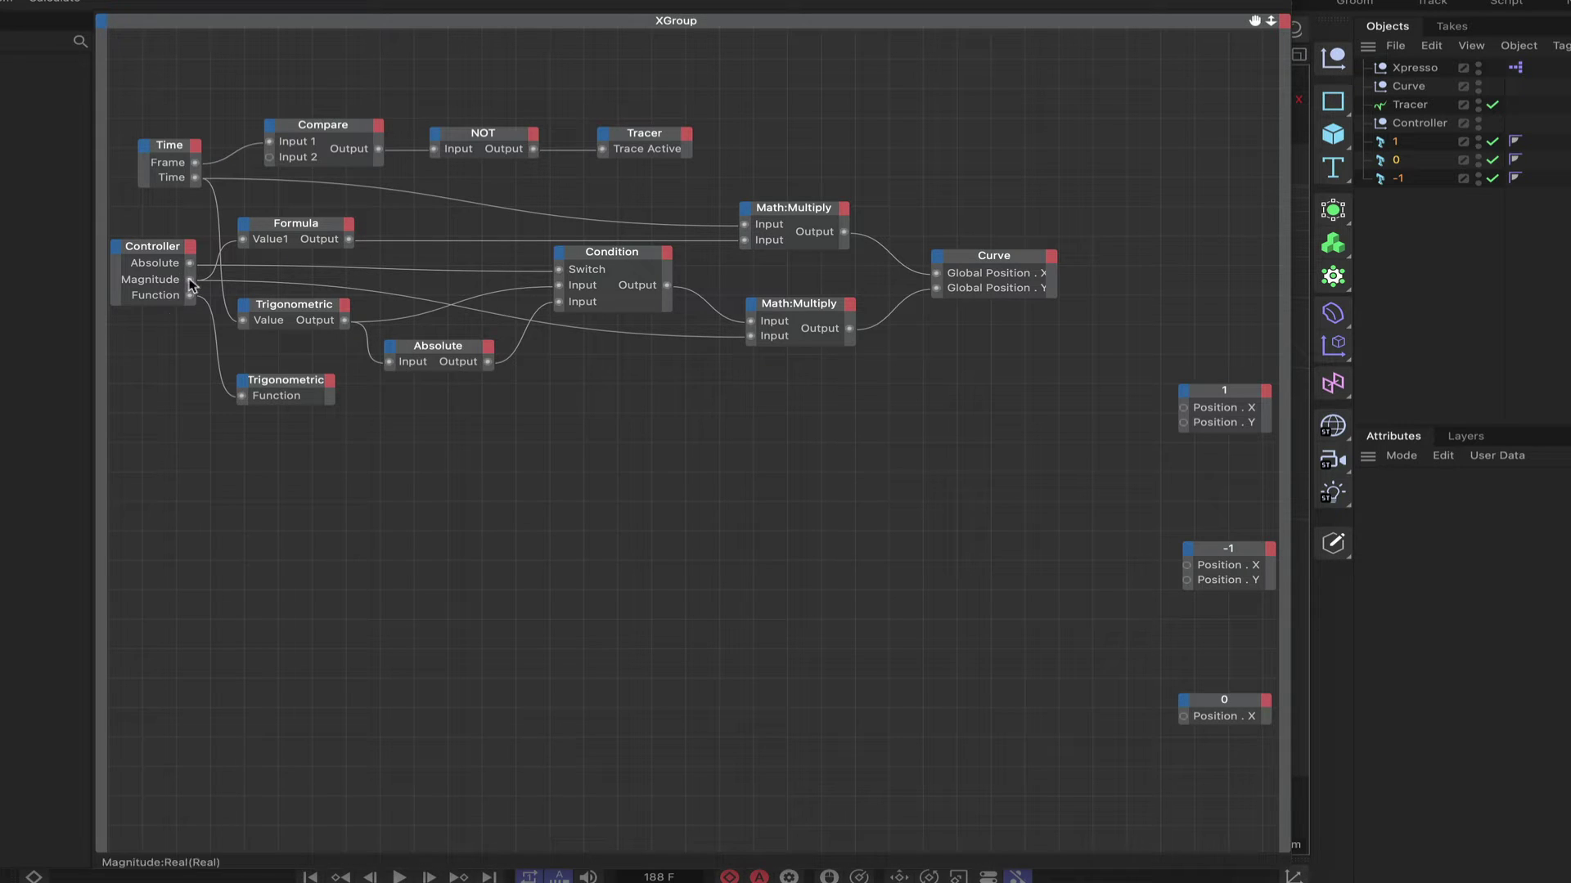
pyautogui.moveTo(189, 280); pyautogui.dragTo(1182, 422)
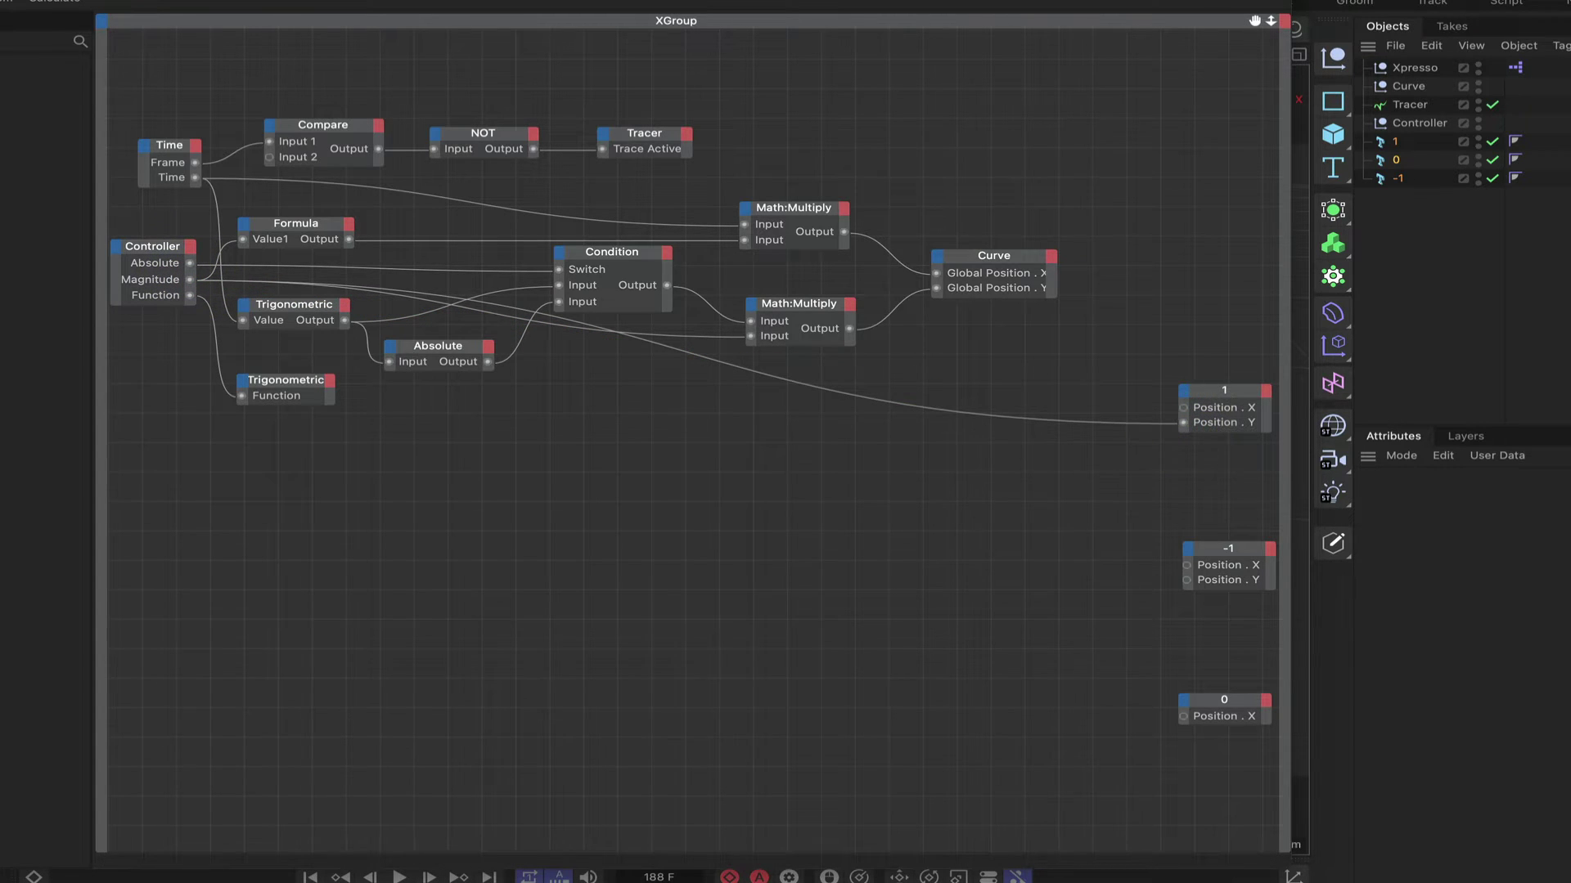
pyautogui.moveTo(1217, 0); pyautogui.dragTo(755, 586)
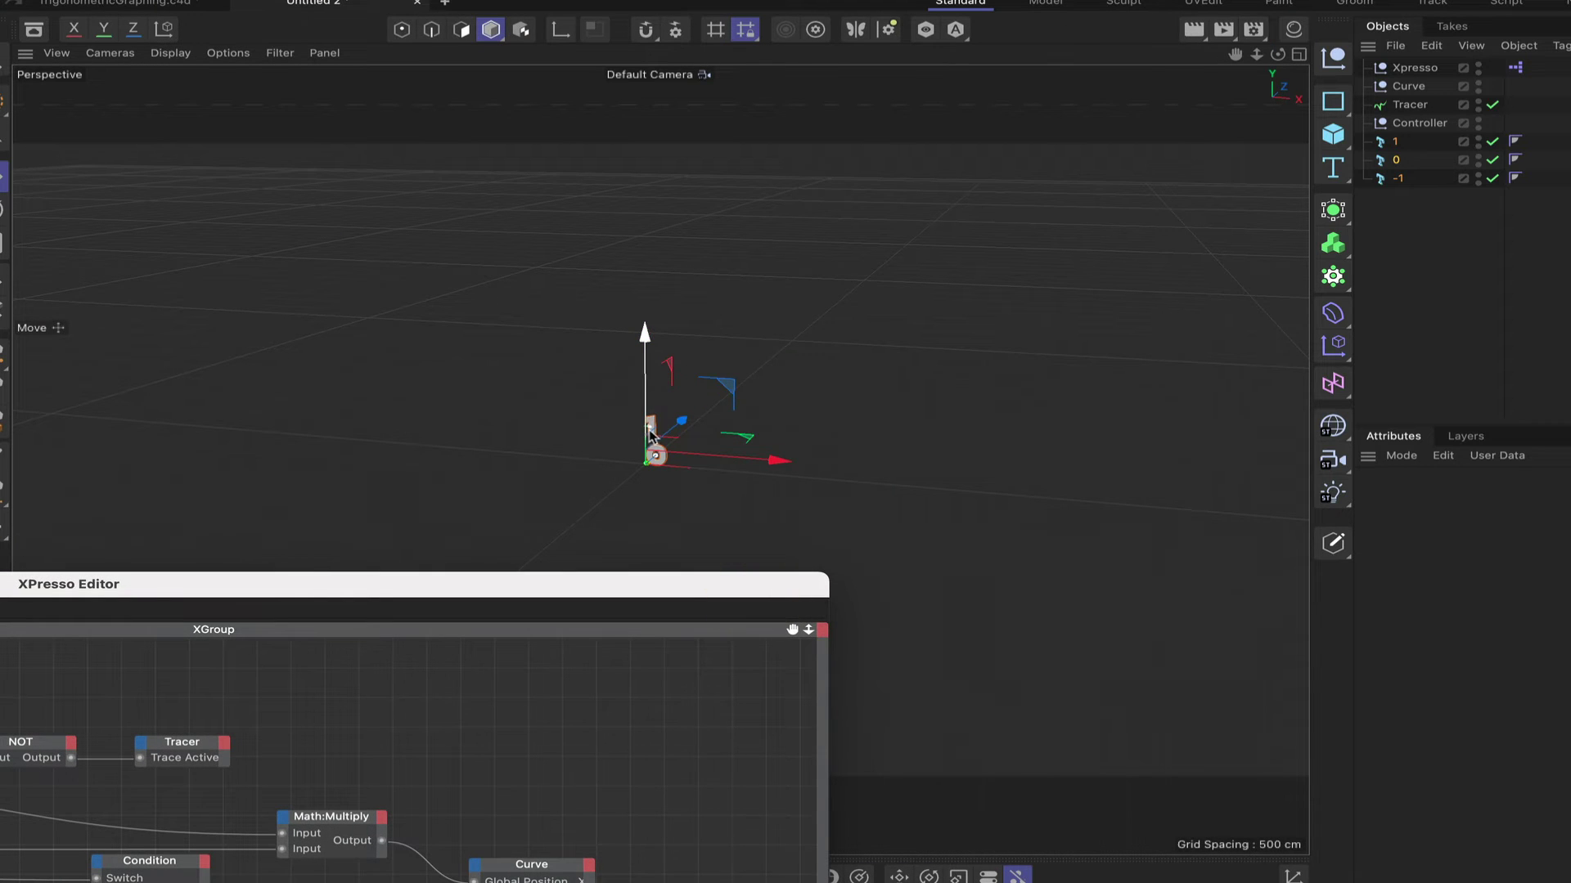
pyautogui.click(1431, 122)
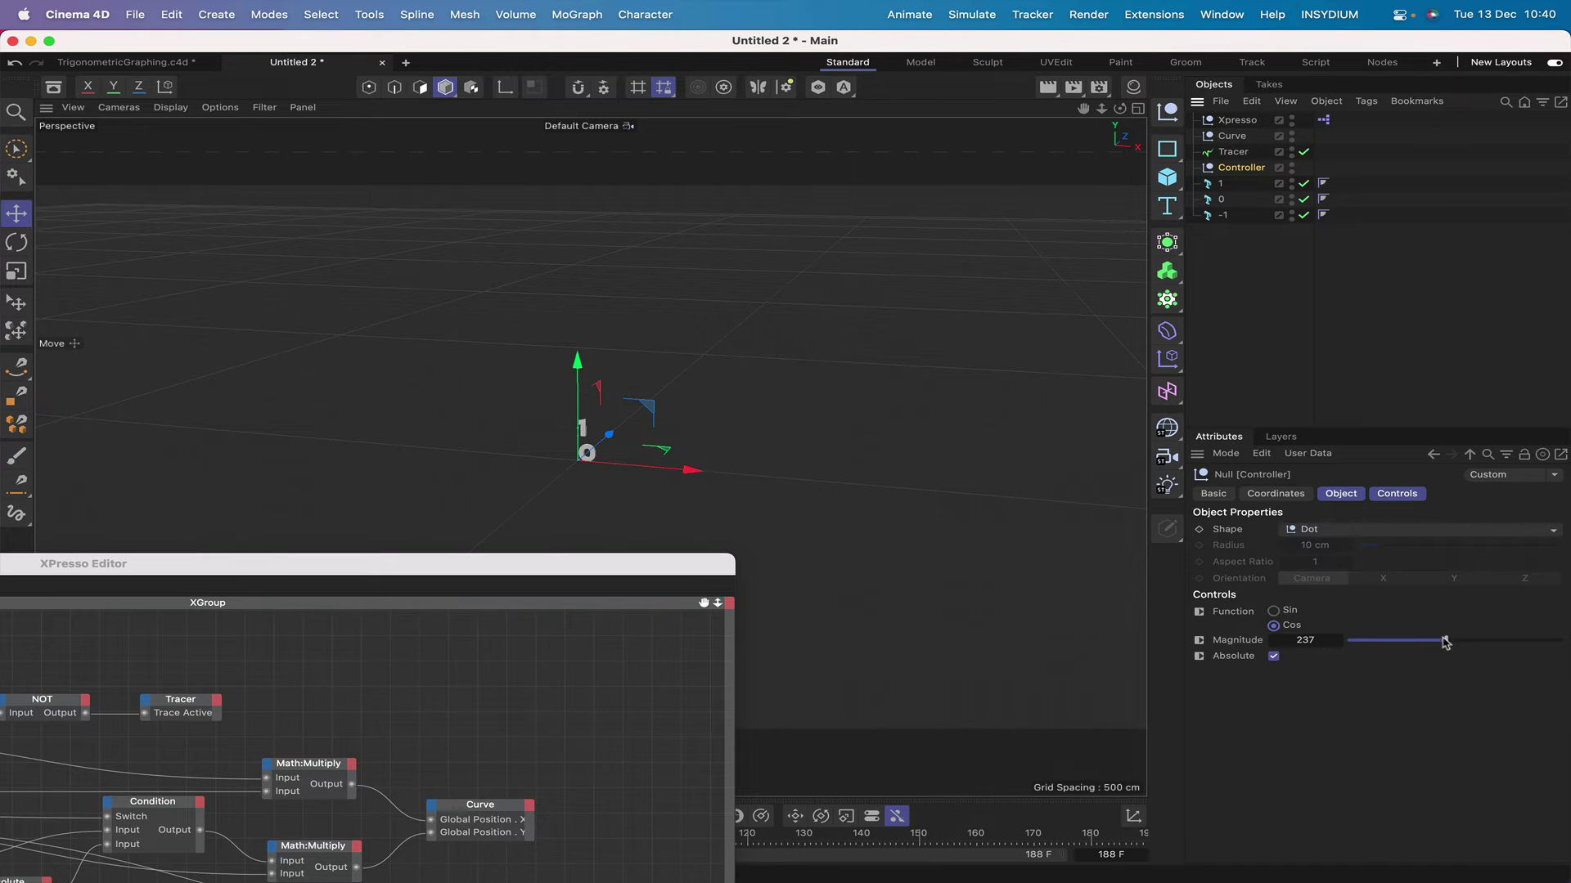
pyautogui.moveTo(1444, 642)
pyautogui.mouseDown()
pyautogui.moveTo(1333, 641)
pyautogui.moveTo(1568, 621)
pyautogui.moveTo(1235, 642)
pyautogui.moveTo(1568, 613)
pyautogui.moveTo(1429, 625)
pyautogui.mouseUp()
# Add a Negate calculation node to the XGroup and place it below the two Trigonometric nodes
pyautogui.moveTo(507, 571); pyautogui.dragTo(873, 76)
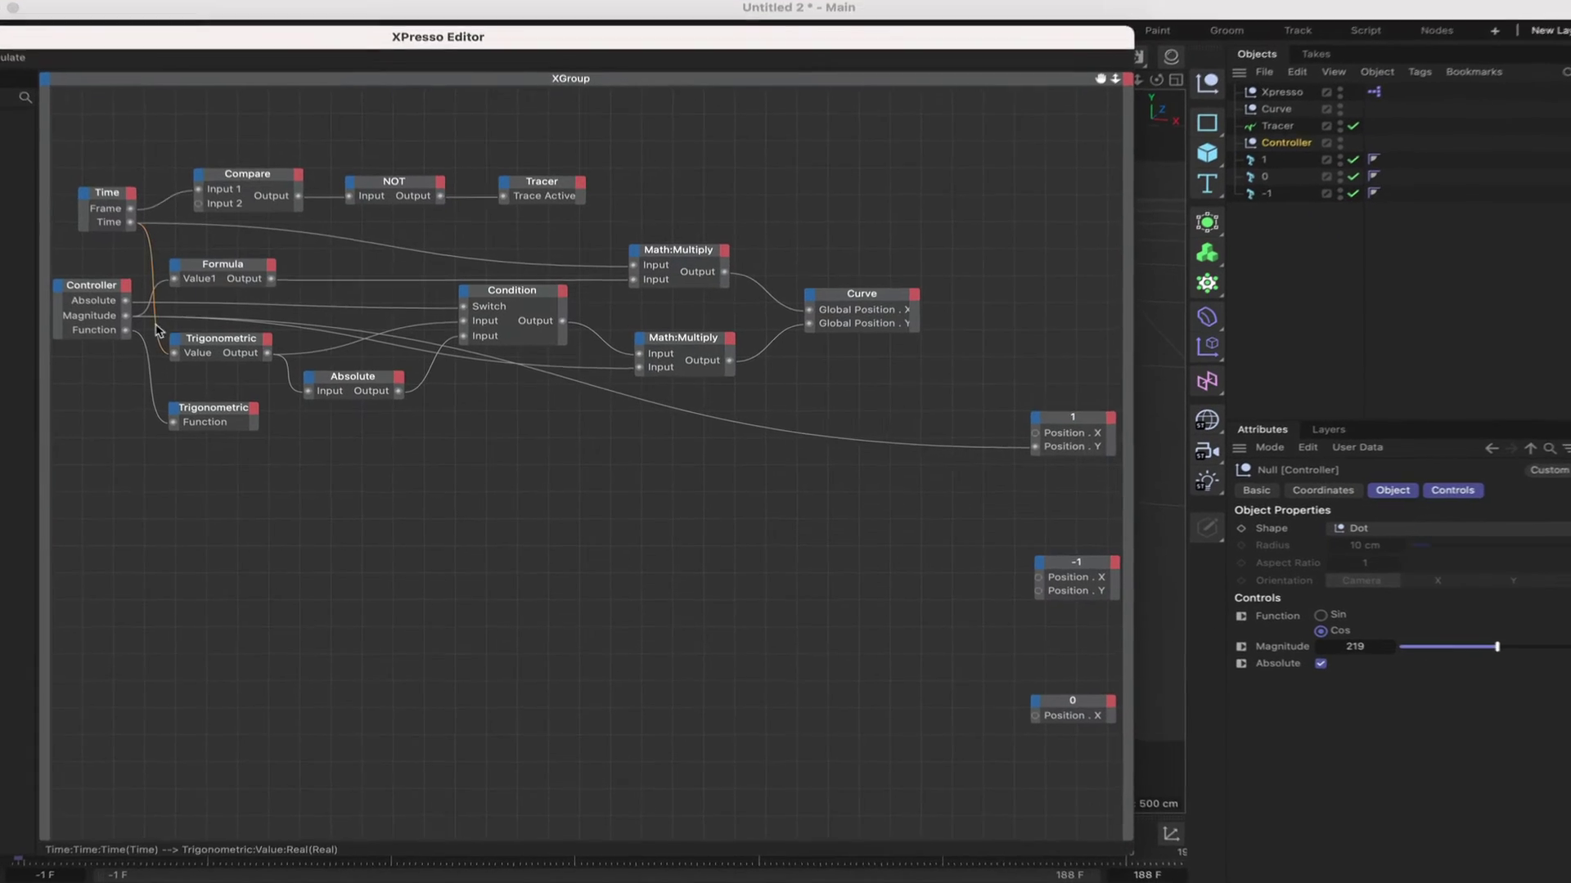
pyautogui.rightClick(589, 596)
pyautogui.moveTo(647, 628)
pyautogui.moveTo(785, 631)
pyautogui.moveTo(903, 637)
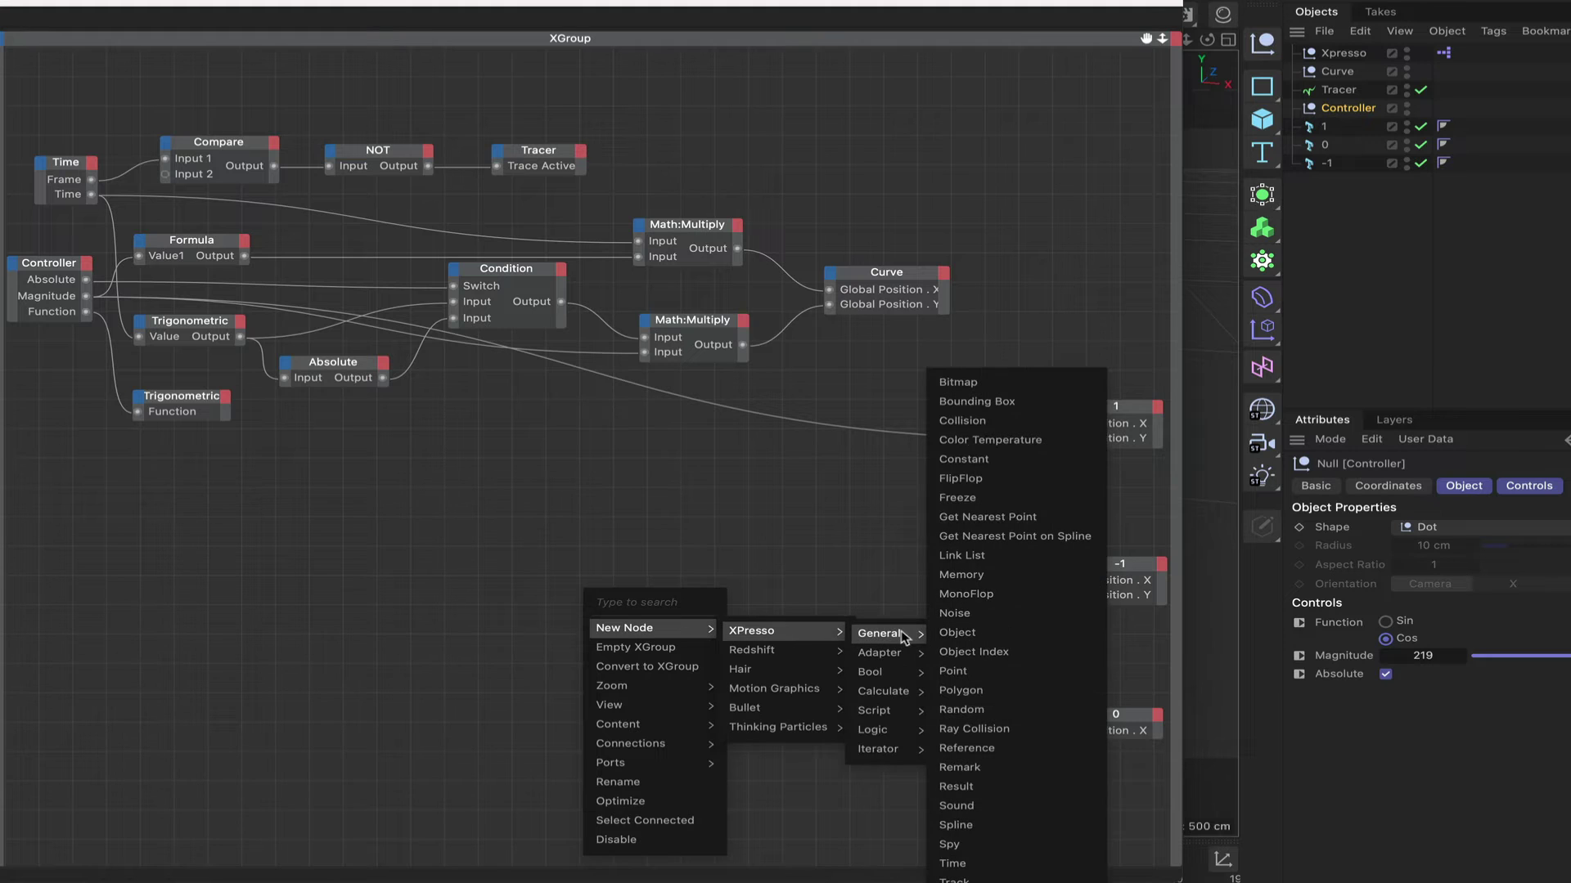
pyautogui.moveTo(903, 700)
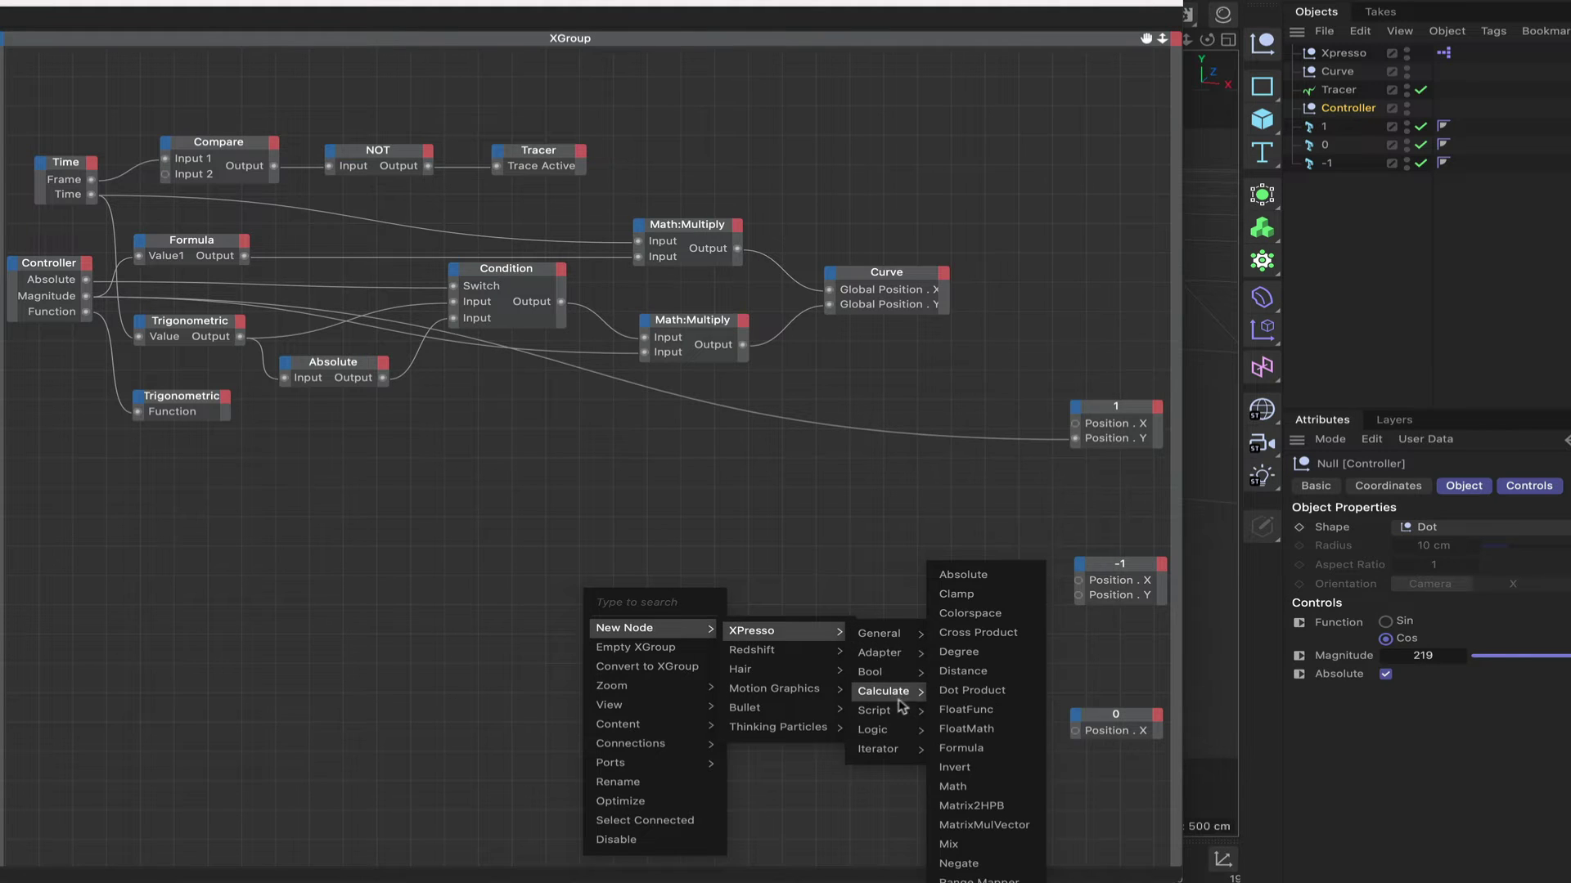
pyautogui.click(981, 870)
pyautogui.moveTo(604, 586); pyautogui.dragTo(207, 516)
# Route the Controller's Magnitude through the Negate node into the -1 node's Position . Y and shift the Negate node slightly lower
pyautogui.moveTo(86, 295); pyautogui.dragTo(136, 526)
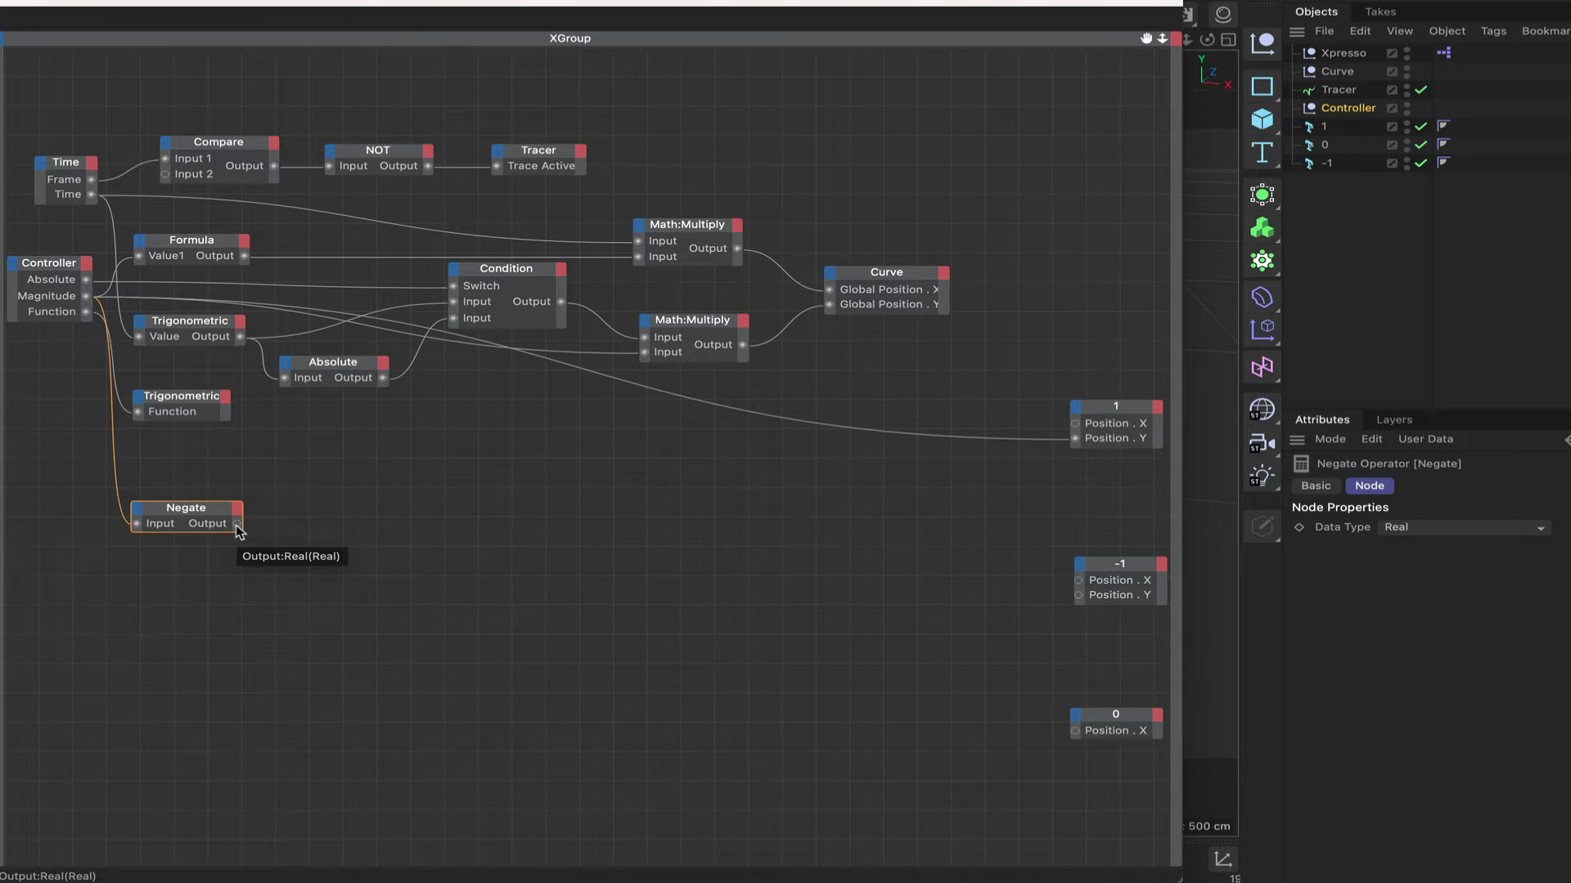
pyautogui.moveTo(237, 524); pyautogui.dragTo(1077, 596)
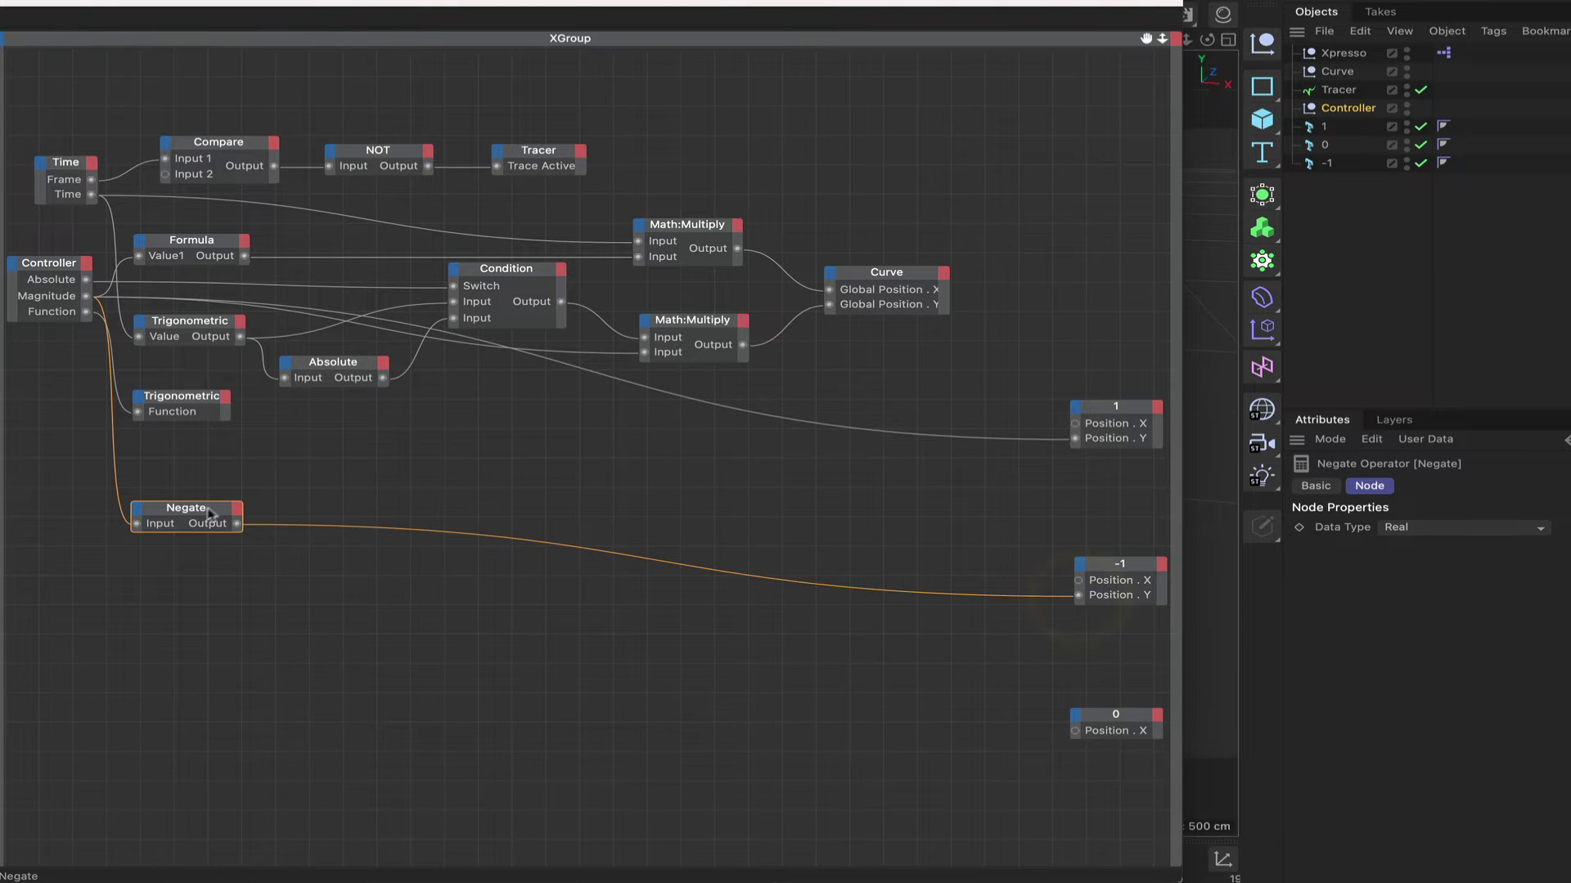
pyautogui.moveTo(203, 516); pyautogui.dragTo(209, 586)
# Uncover the viewport and test the label positions by changing the Controller's Magnitude to about 215
pyautogui.moveTo(978, 3); pyautogui.dragTo(103, 0)
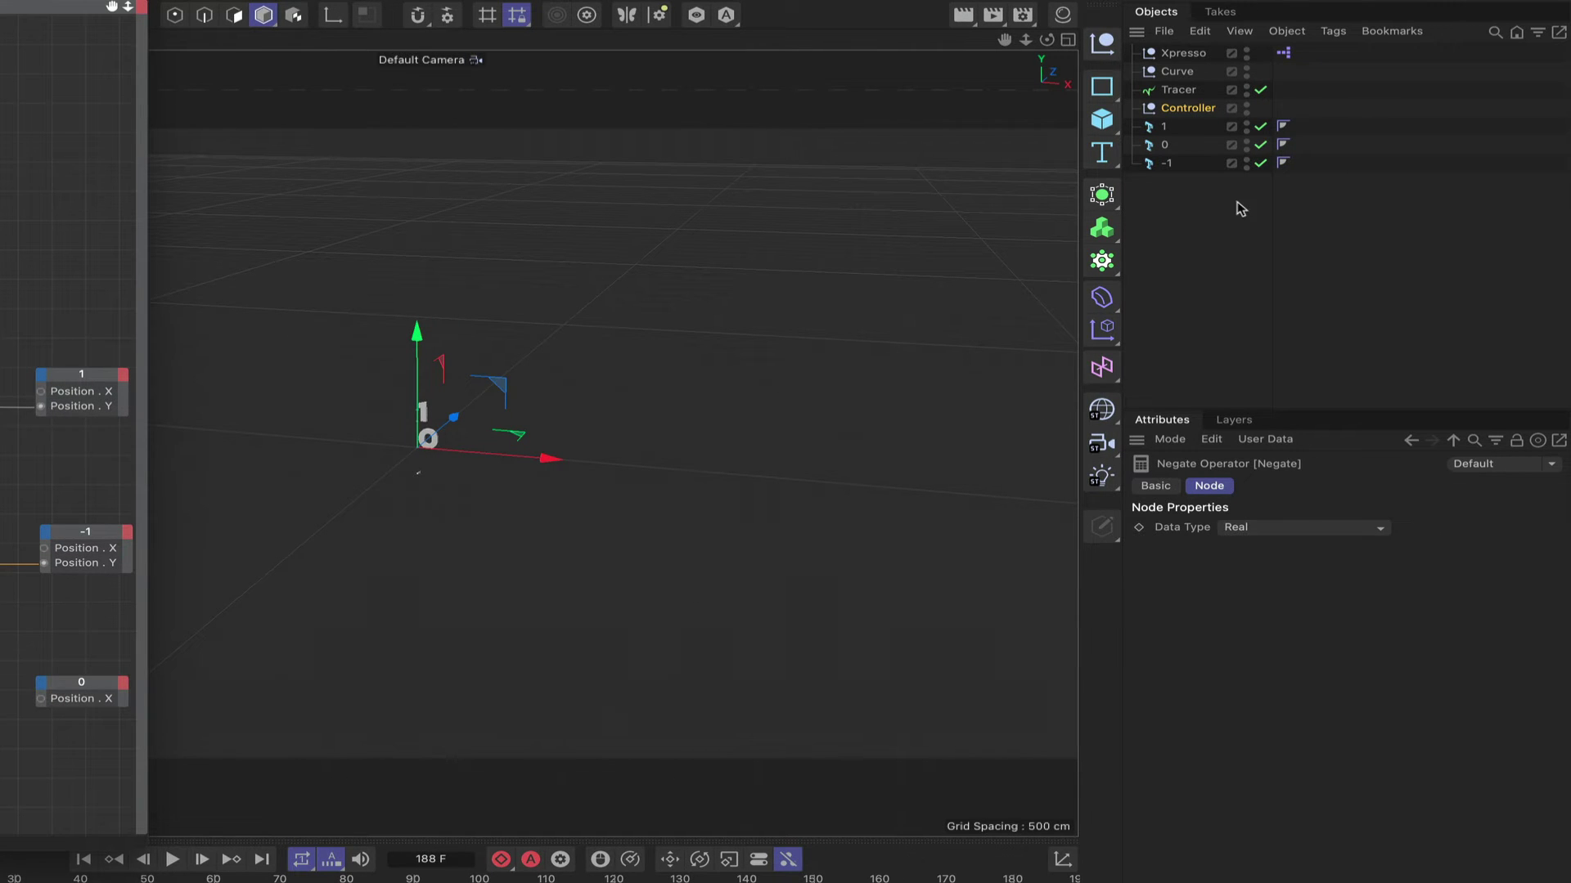
pyautogui.click(1176, 111)
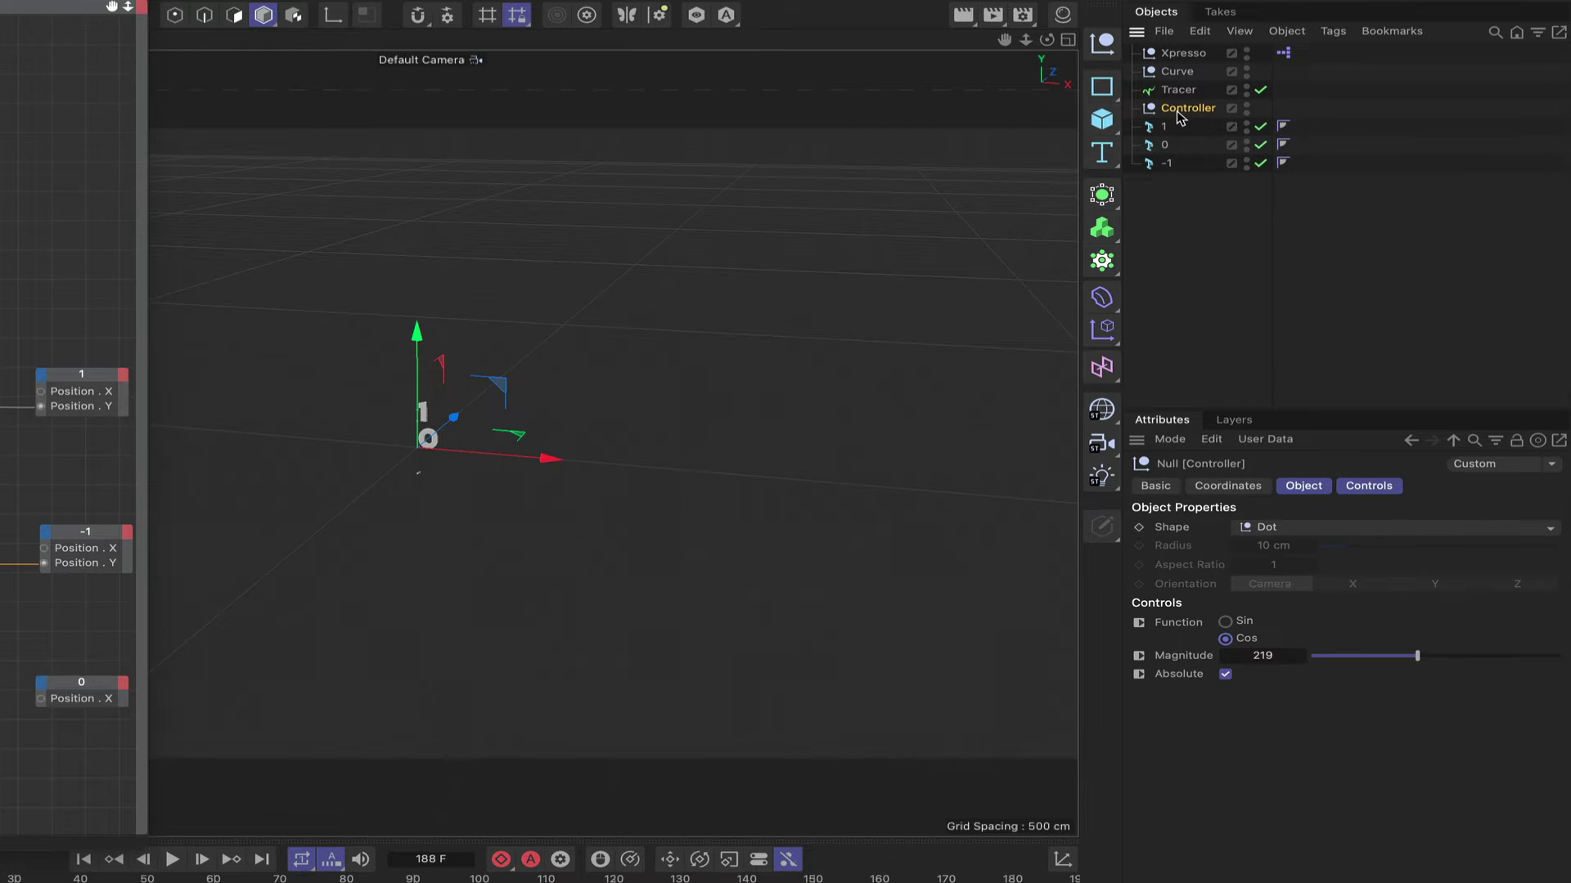
pyautogui.moveTo(1416, 665)
pyautogui.mouseDown()
pyautogui.moveTo(1364, 656)
pyautogui.moveTo(1466, 654)
pyautogui.moveTo(1348, 654)
pyautogui.moveTo(1416, 654)
pyautogui.mouseUp()
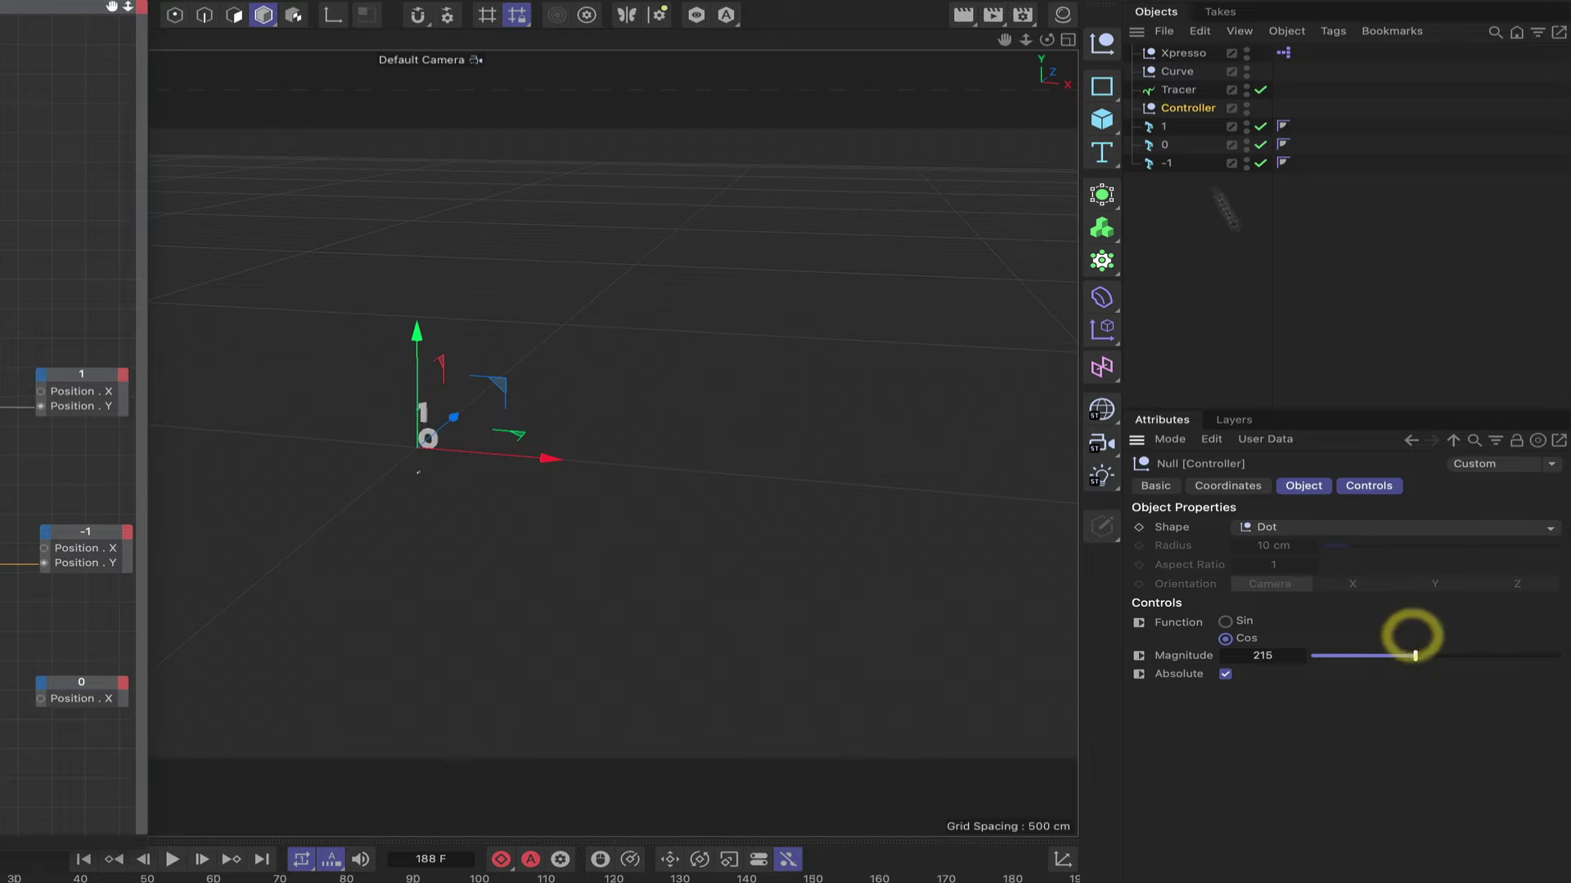
# Compare the -1 text object's settings with those of the 1 text and set its height to 200 cm
pyautogui.click(1165, 163)
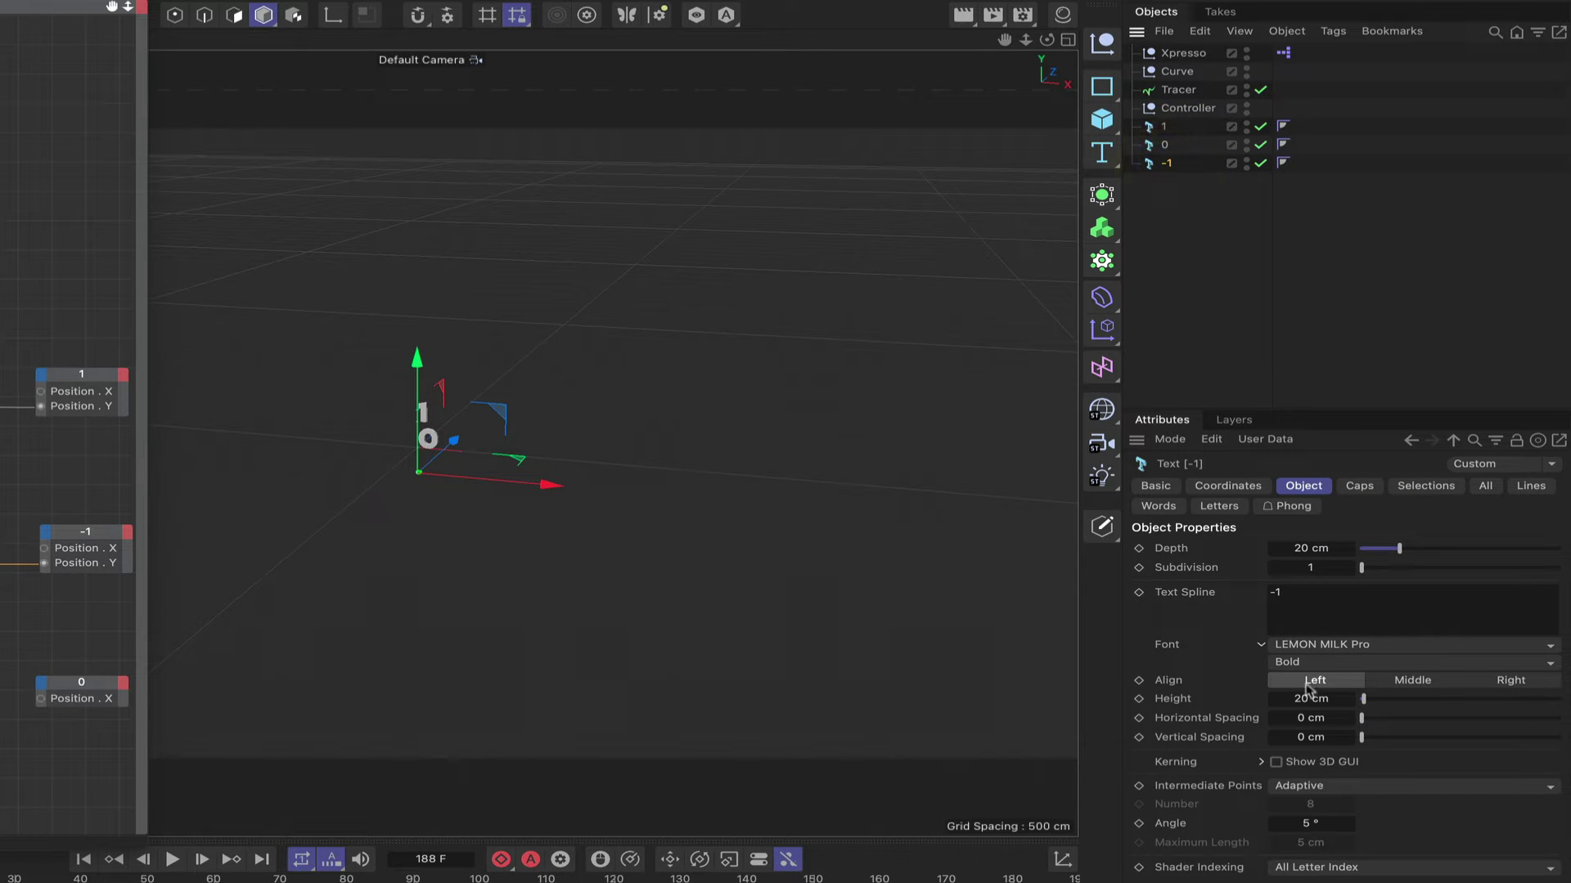
pyautogui.click(1168, 129)
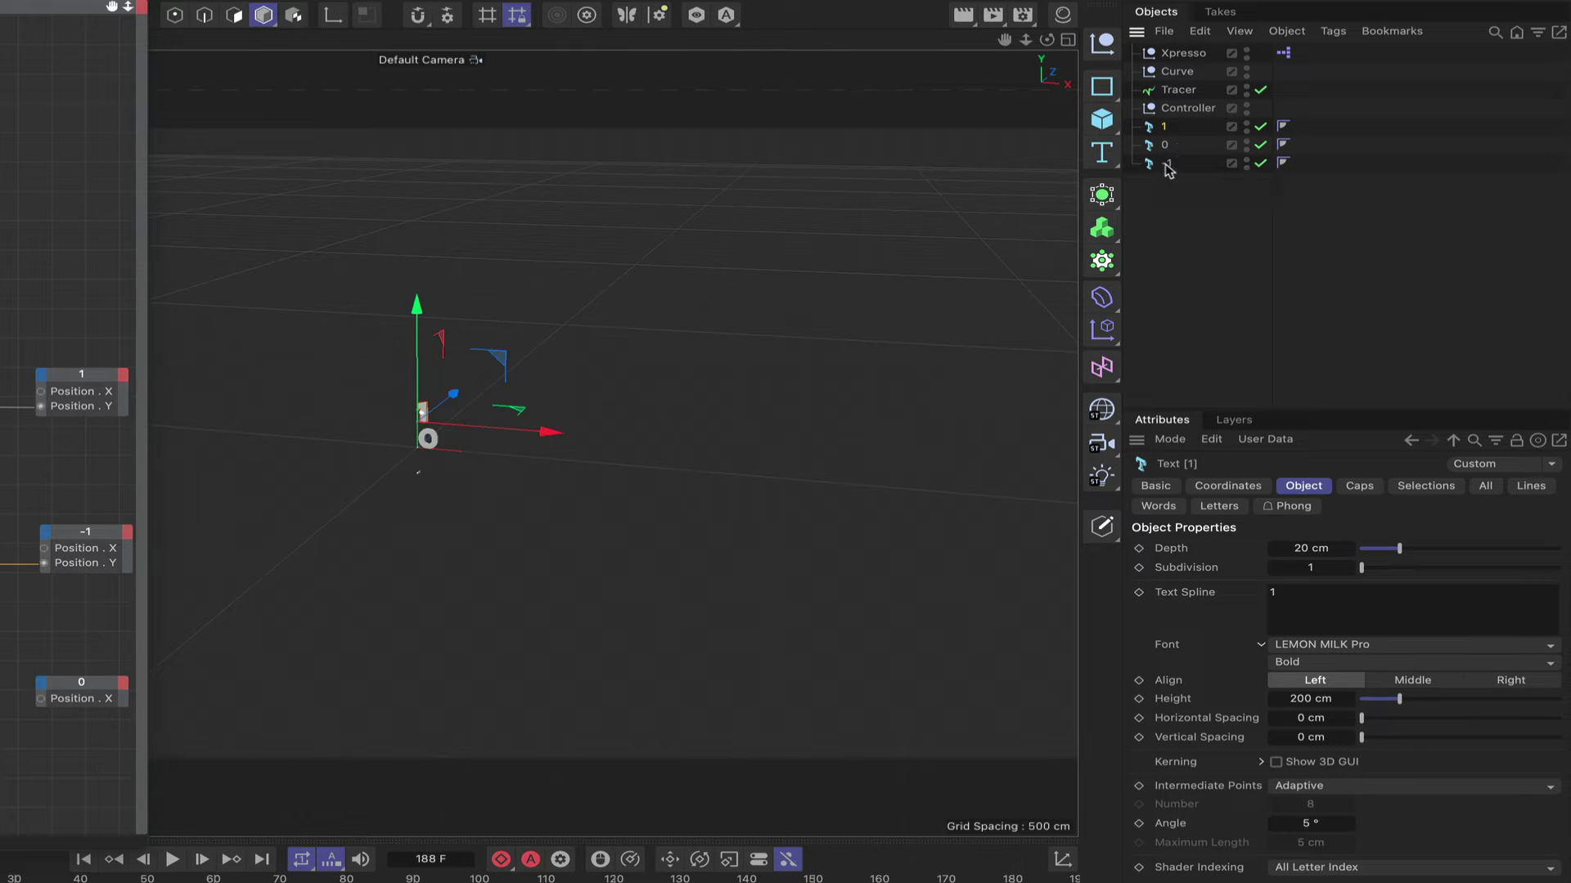
pyautogui.click(1167, 163)
pyautogui.doubleClick(1308, 699)
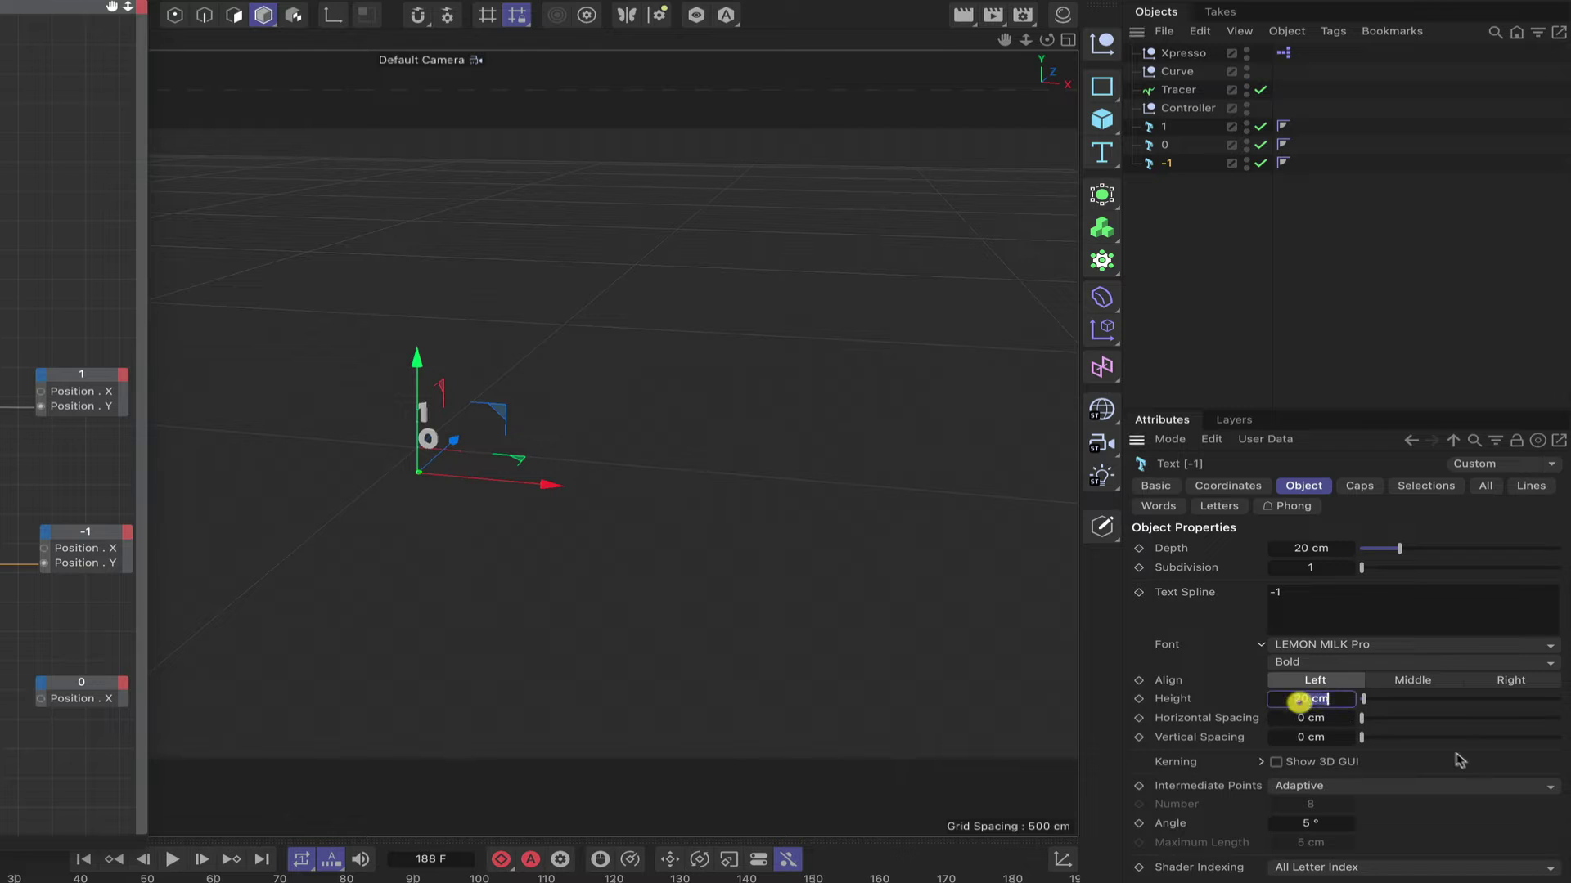
pyautogui.write('200')
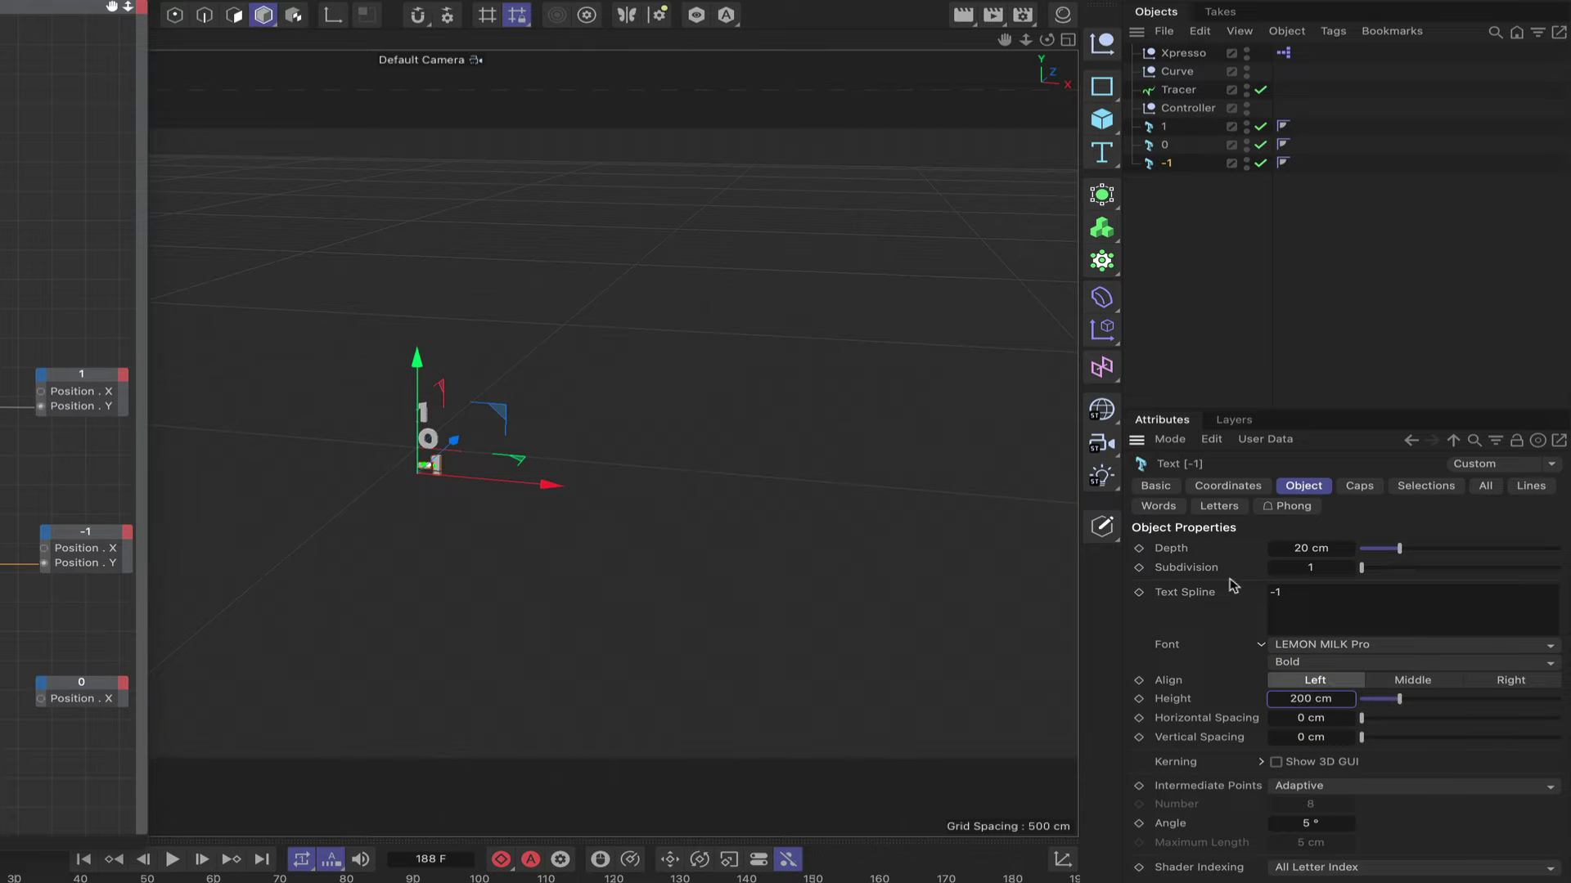
# Raise the Controller's Magnitude to about 327 to test the spacing of the 1 and -1 labels
pyautogui.click(1183, 112)
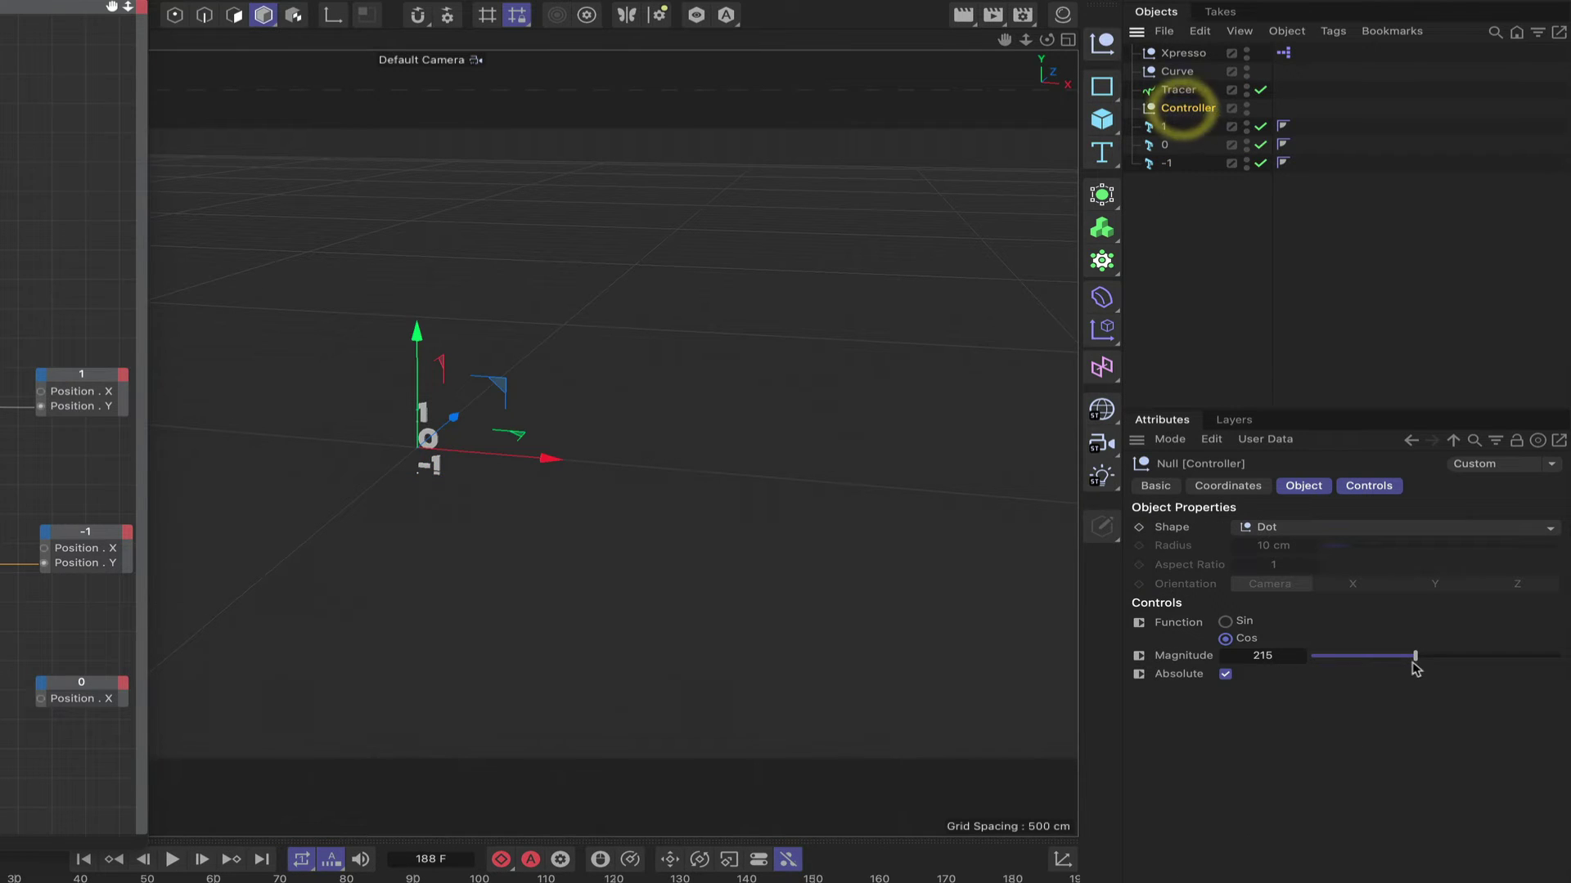
pyautogui.moveTo(1416, 658); pyautogui.dragTo(1475, 604)
pyautogui.click(1526, 596)
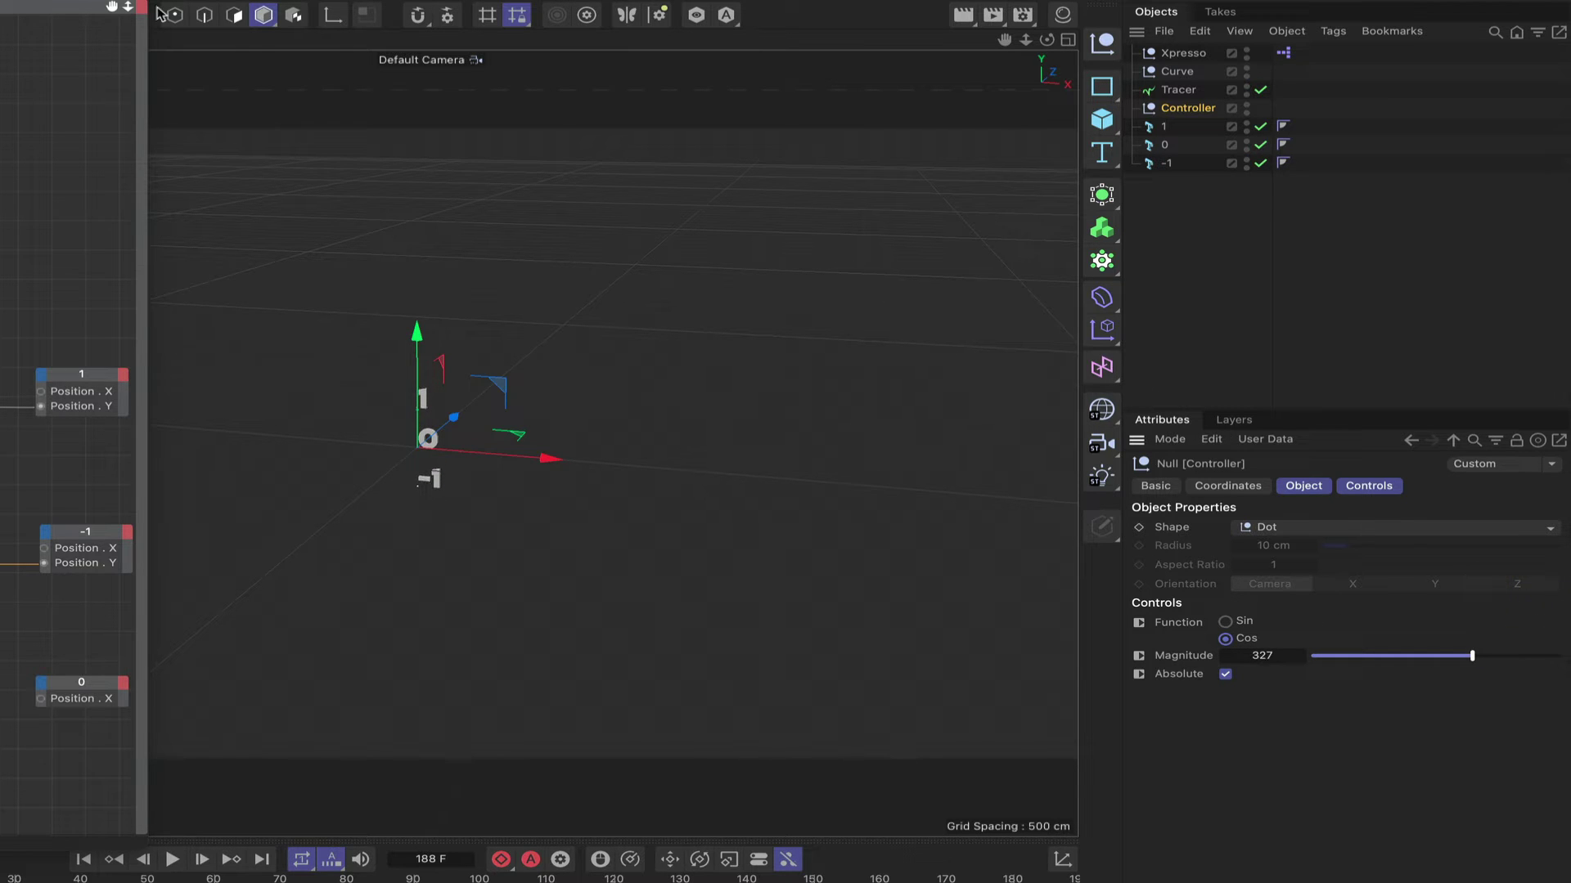
# Make two copies of the lower Math:Multiply node in the free area beside Negate and change one copy's function to Divide
pyautogui.moveTo(65, 5); pyautogui.dragTo(867, 6)
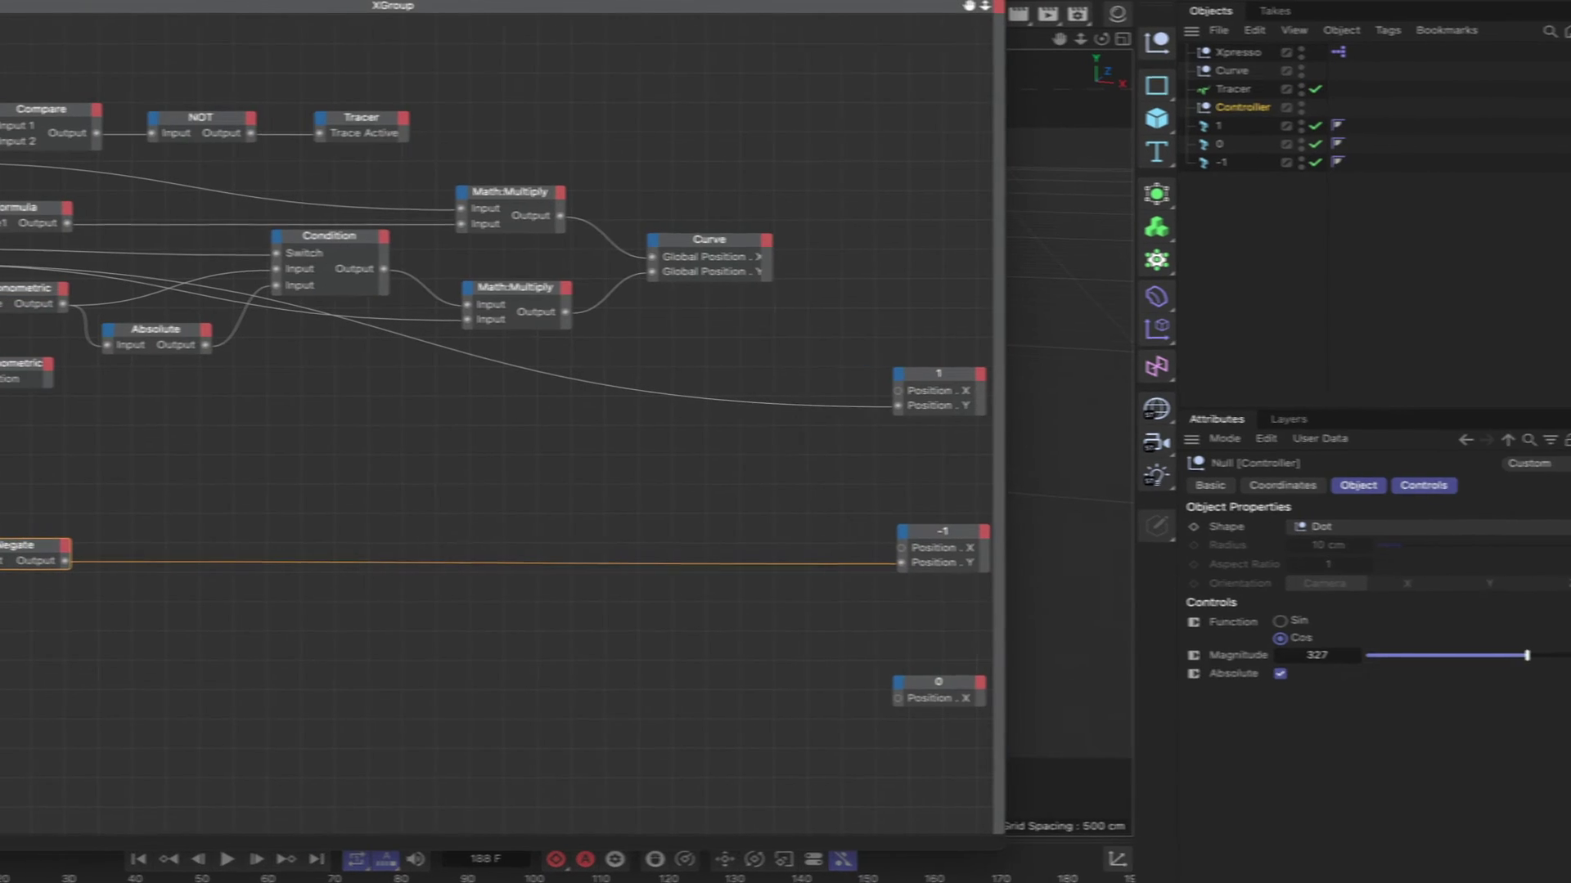
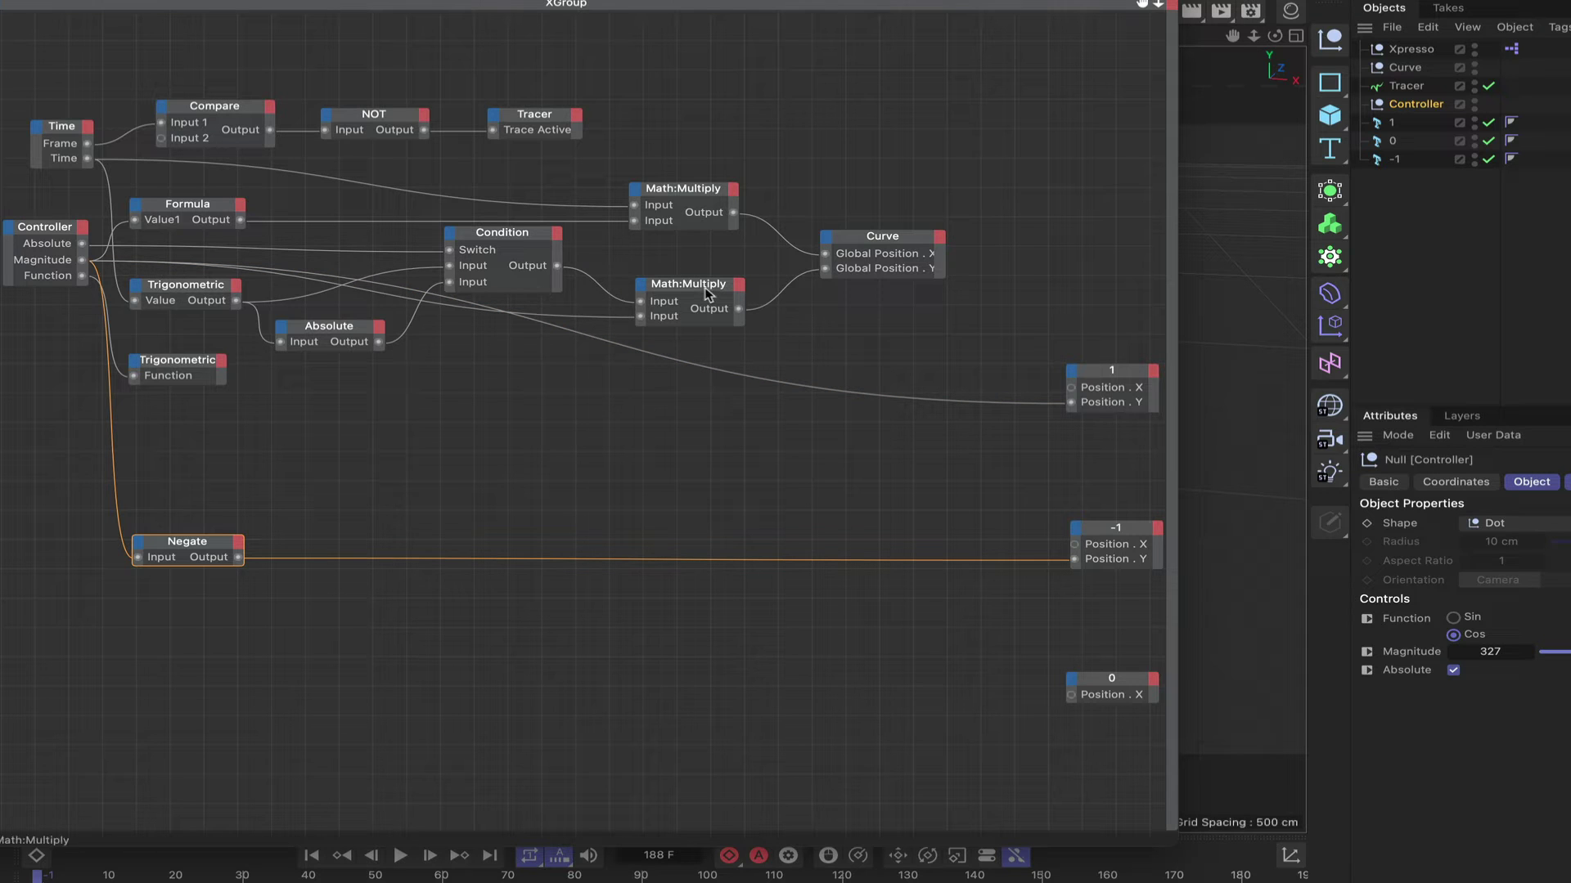
pyautogui.keyDown('ctrl'); pyautogui.moveTo(708, 294); pyautogui.dragTo(457, 603); pyautogui.keyUp('ctrl')
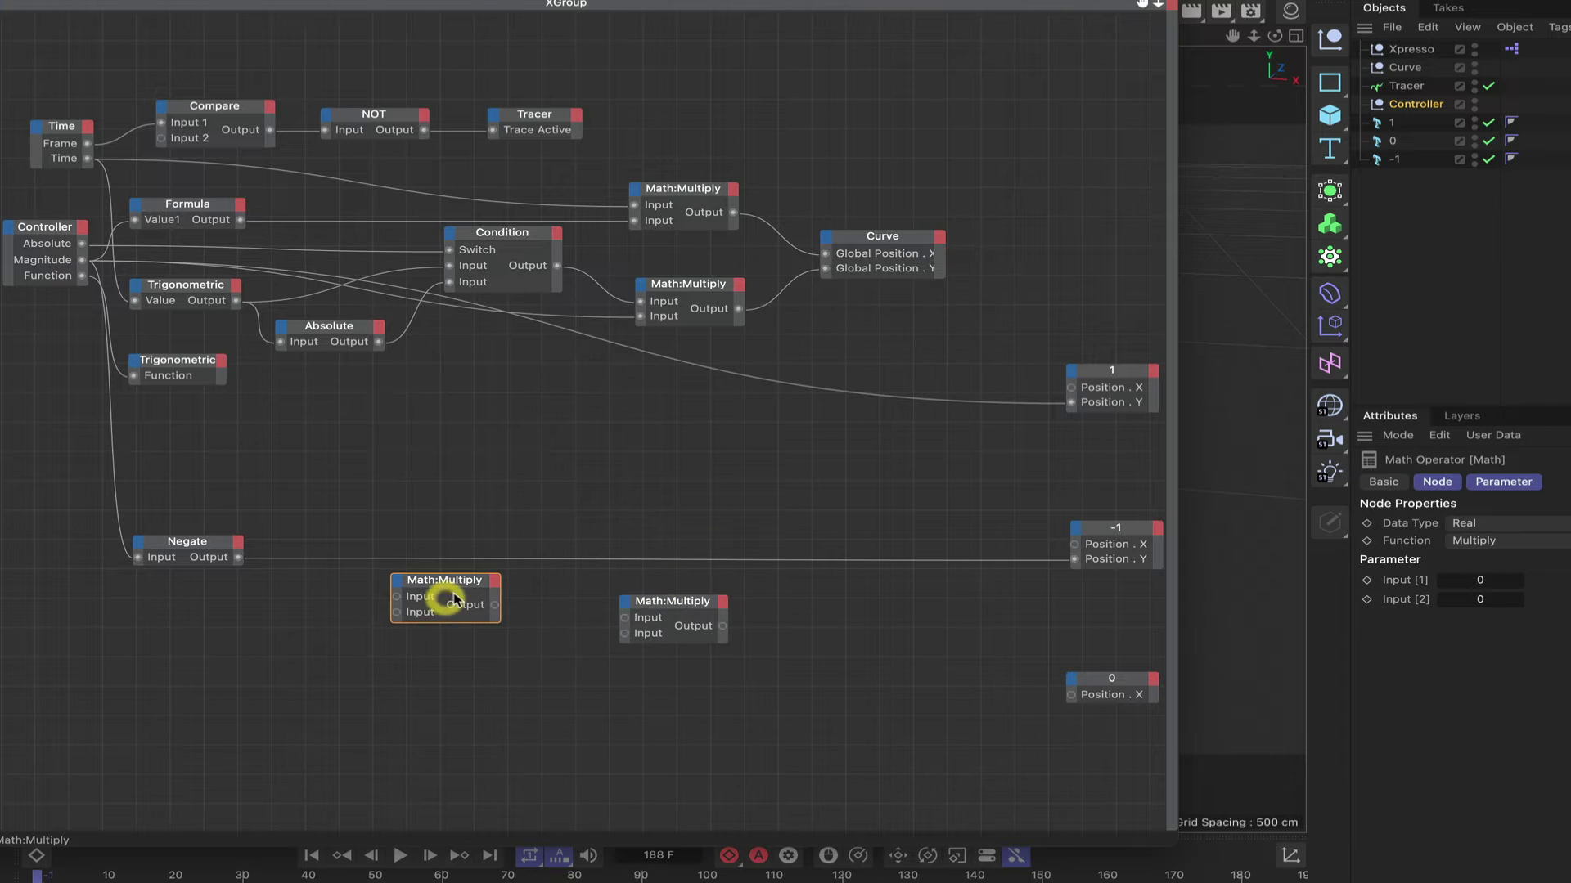
pyautogui.click(1504, 543)
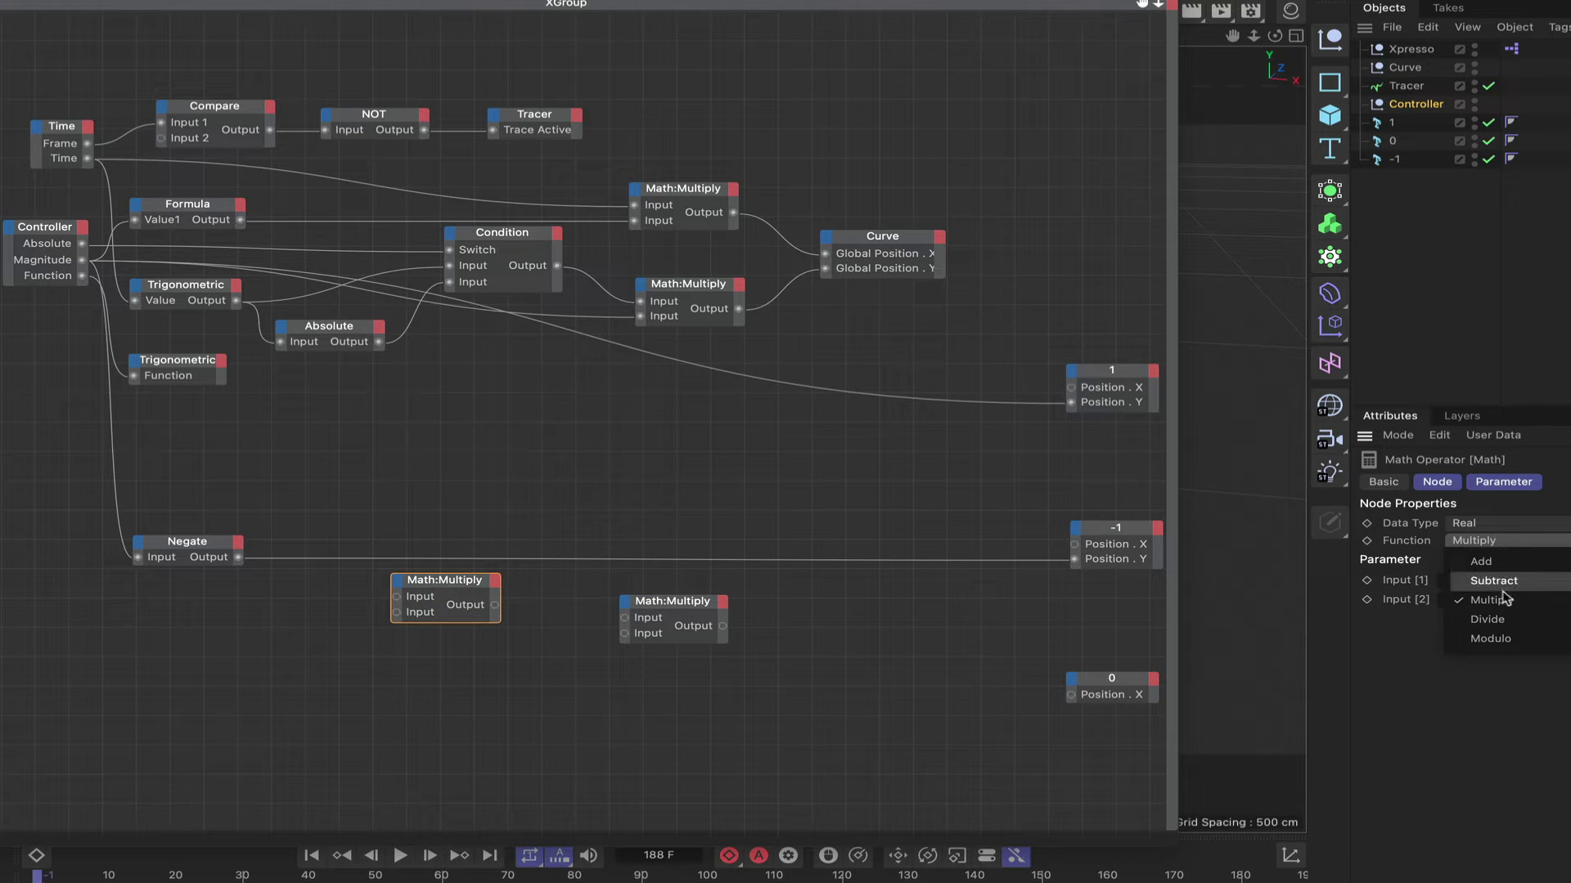
pyautogui.click(1502, 621)
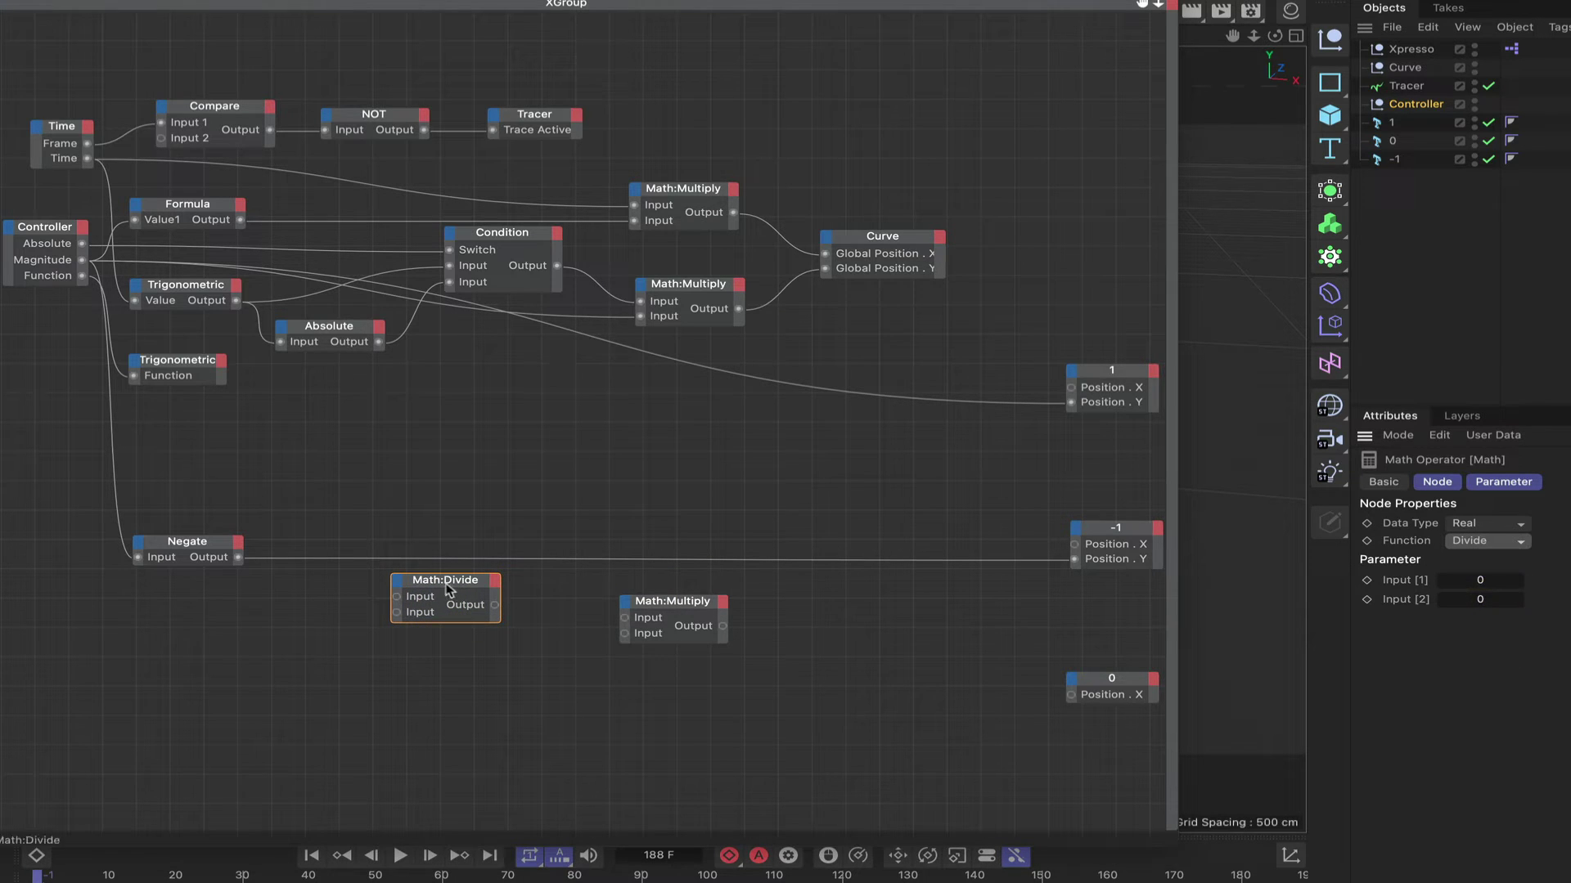
# Place the Math:Divide node above Negate and arrange two unconnected Math:Multiply nodes to its lower right, duplicating the existing spare one
pyautogui.moveTo(448, 589); pyautogui.dragTo(332, 450)
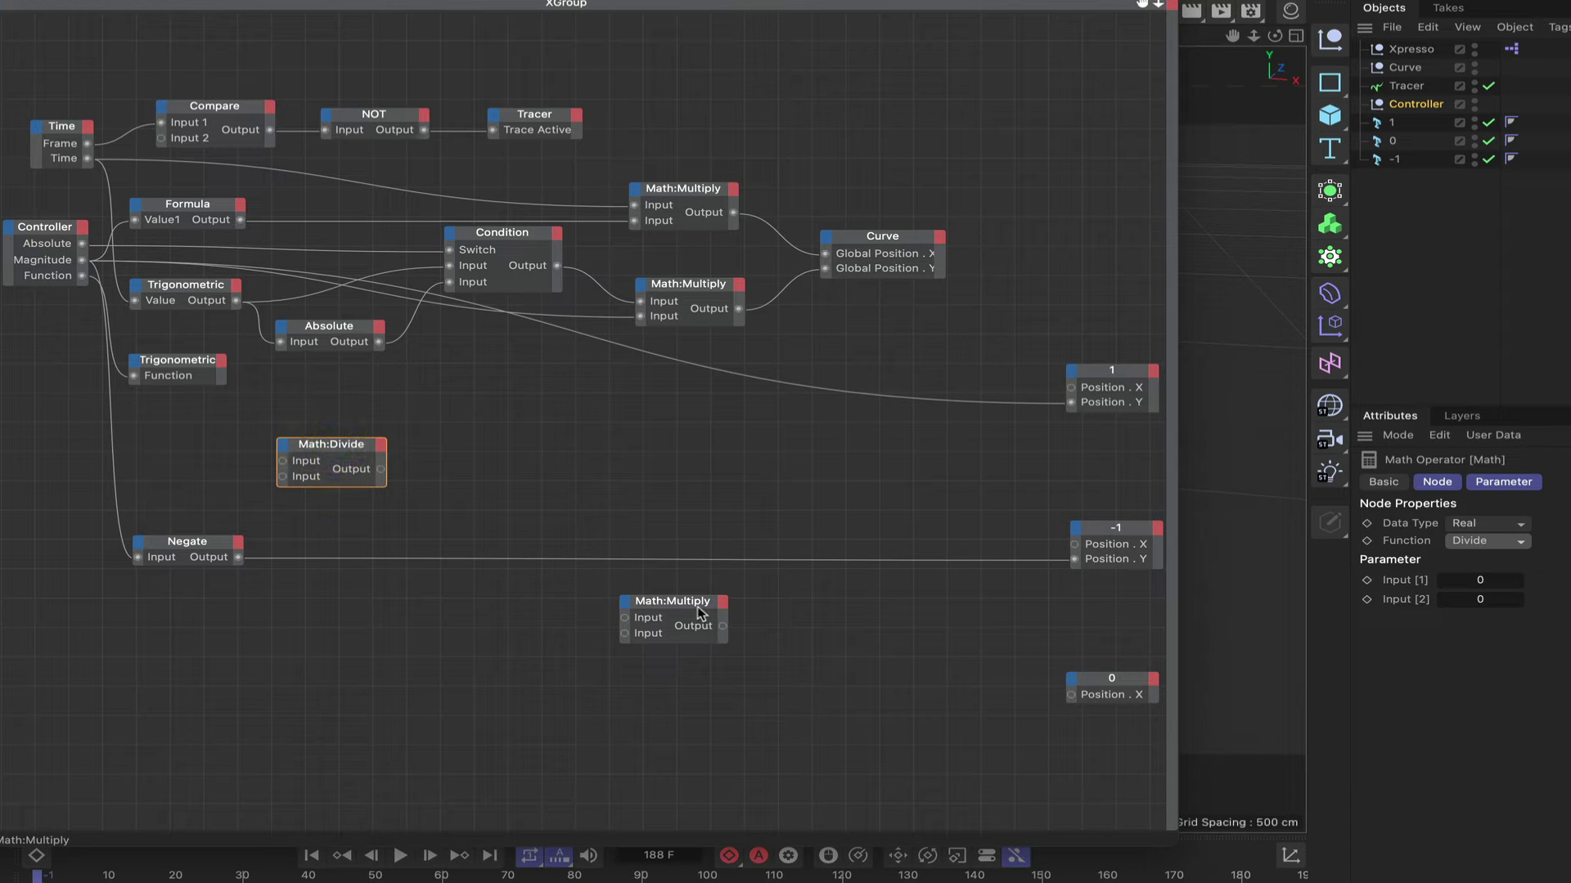
pyautogui.moveTo(697, 606); pyautogui.dragTo(493, 602)
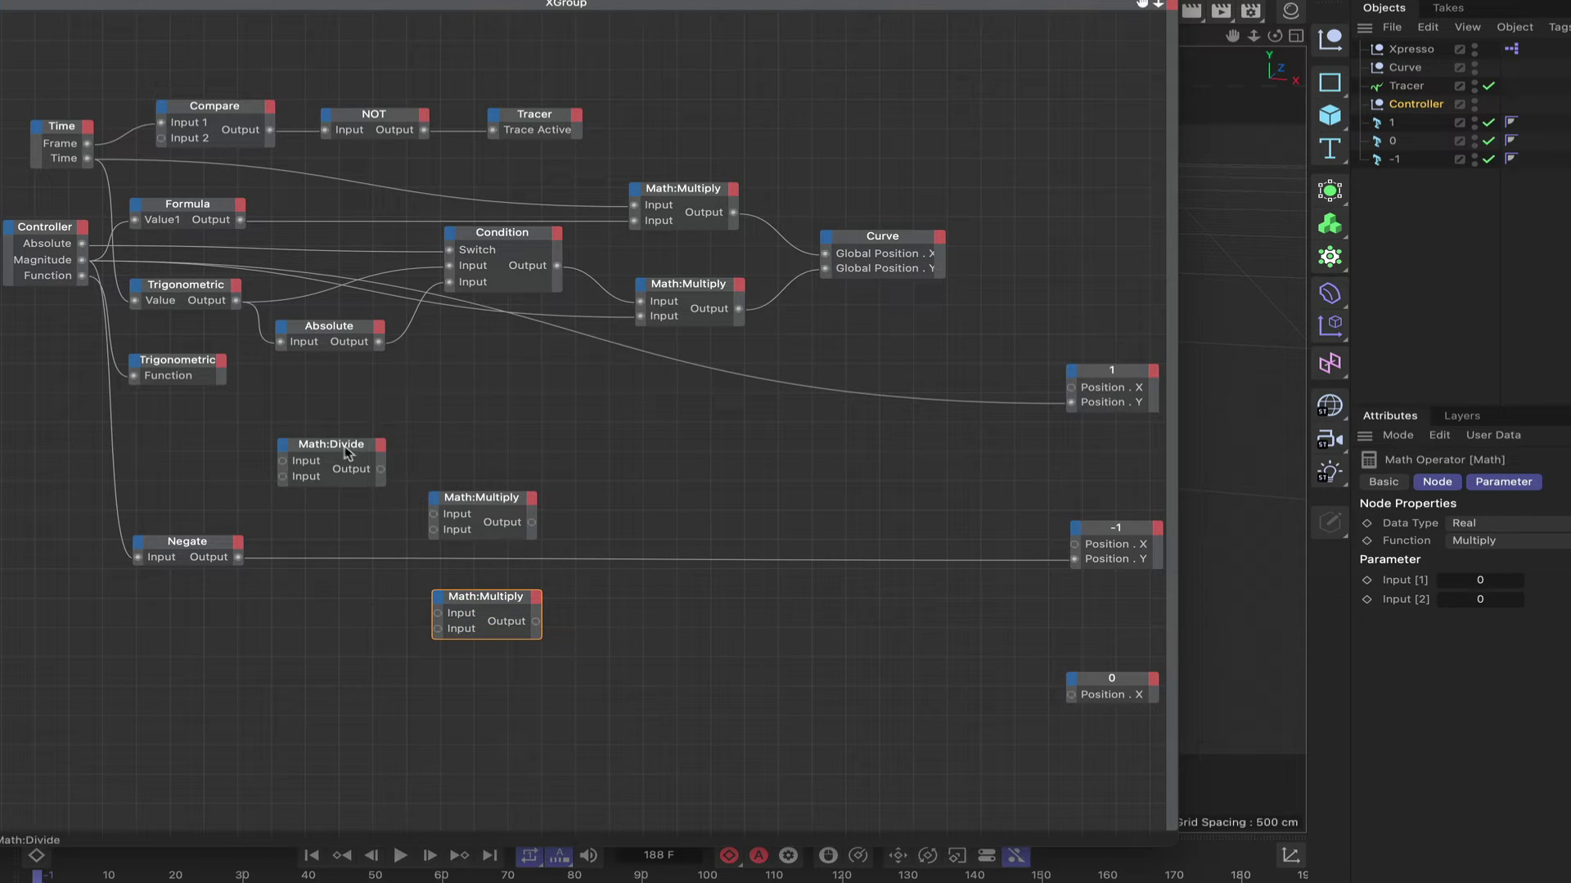
pyautogui.moveTo(345, 451); pyautogui.dragTo(345, 437)
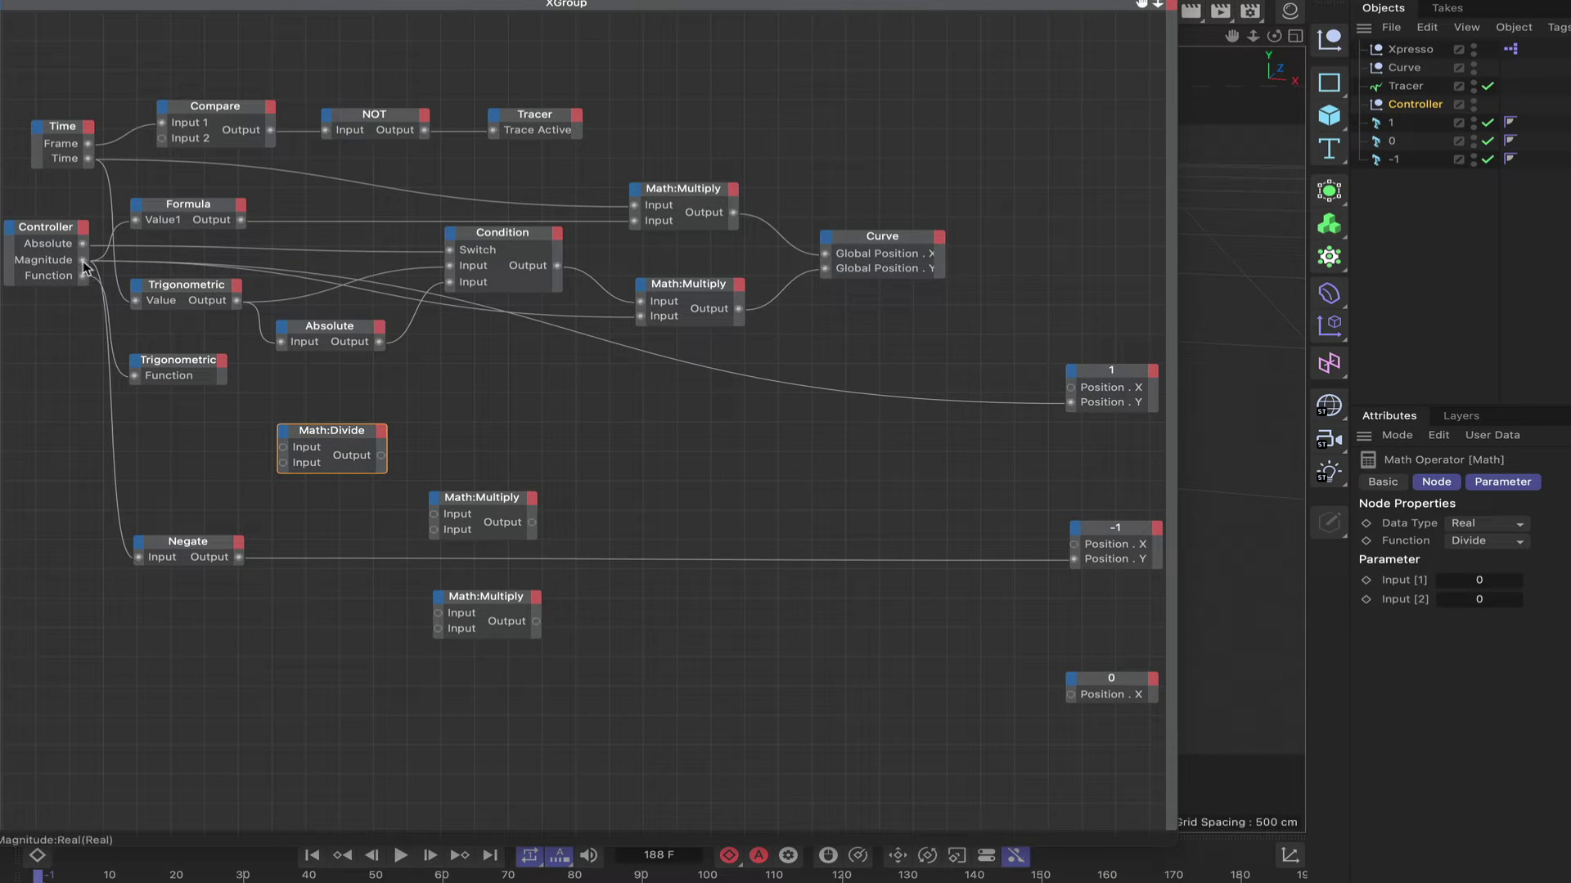
# Connect the Controller's Magnitude output to the first input of Math:Divide and set its Input [2] to 50
pyautogui.moveTo(84, 260); pyautogui.dragTo(283, 447)
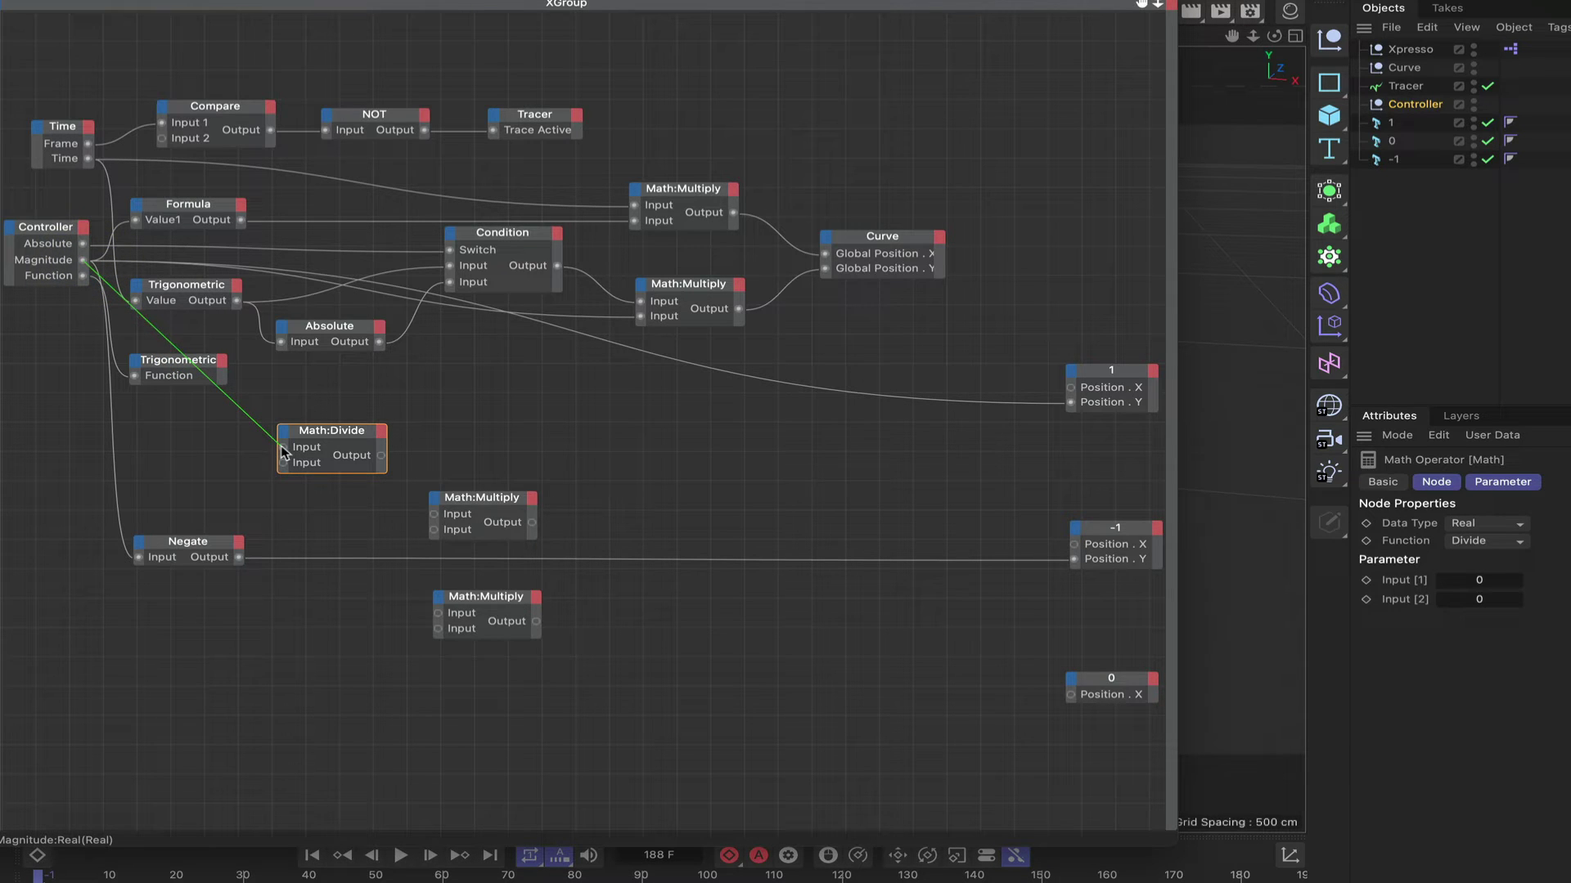
pyautogui.moveTo(281, 445); pyautogui.dragTo(282, 445)
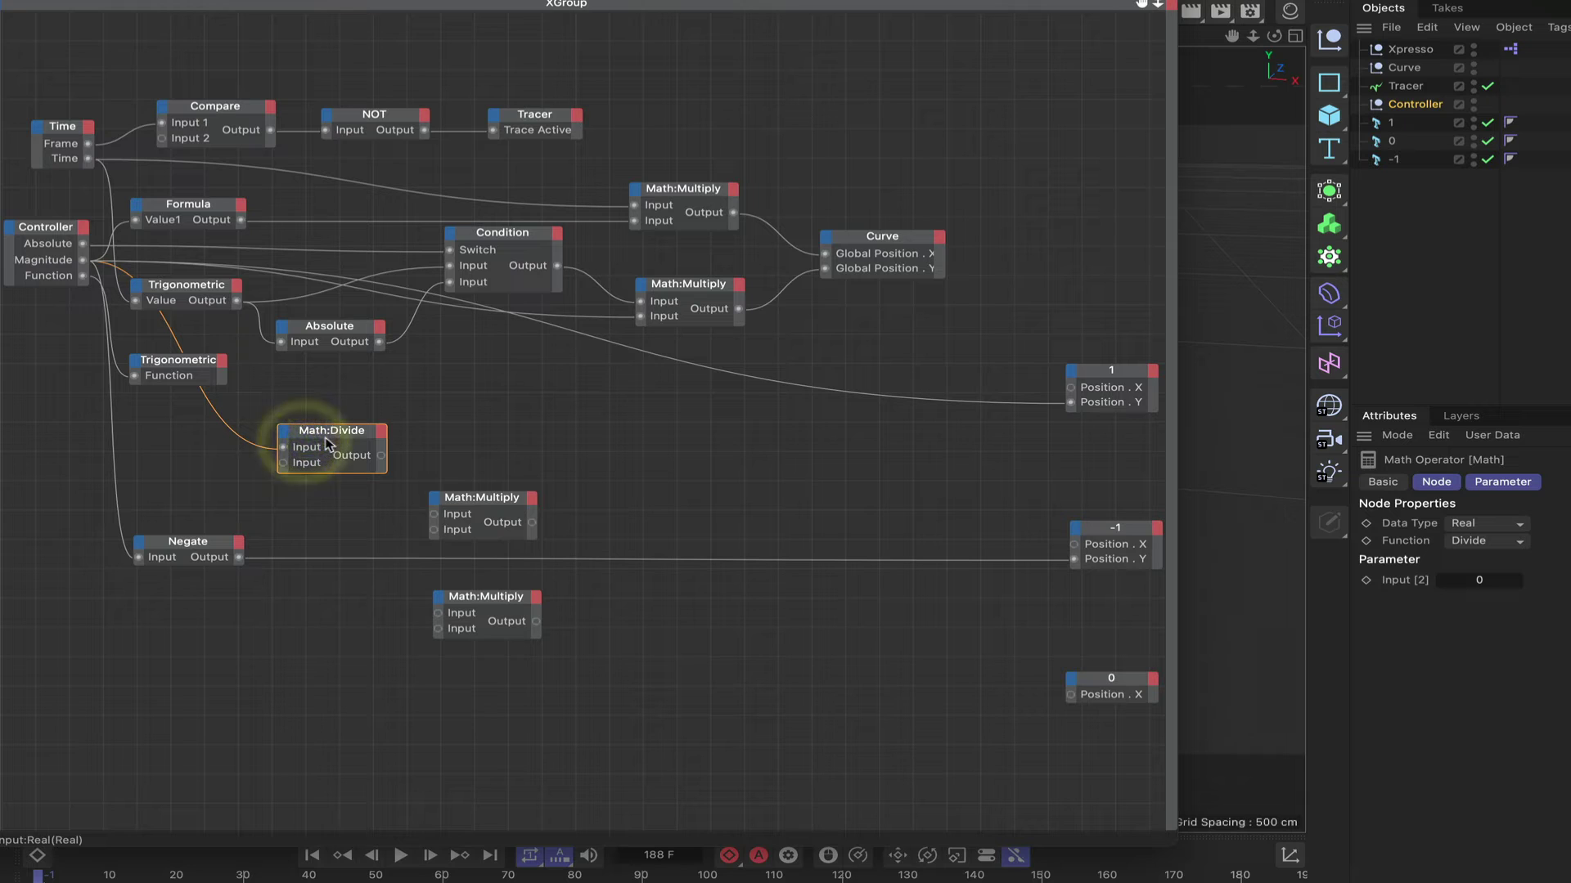
pyautogui.doubleClick(1478, 582)
pyautogui.write('50')
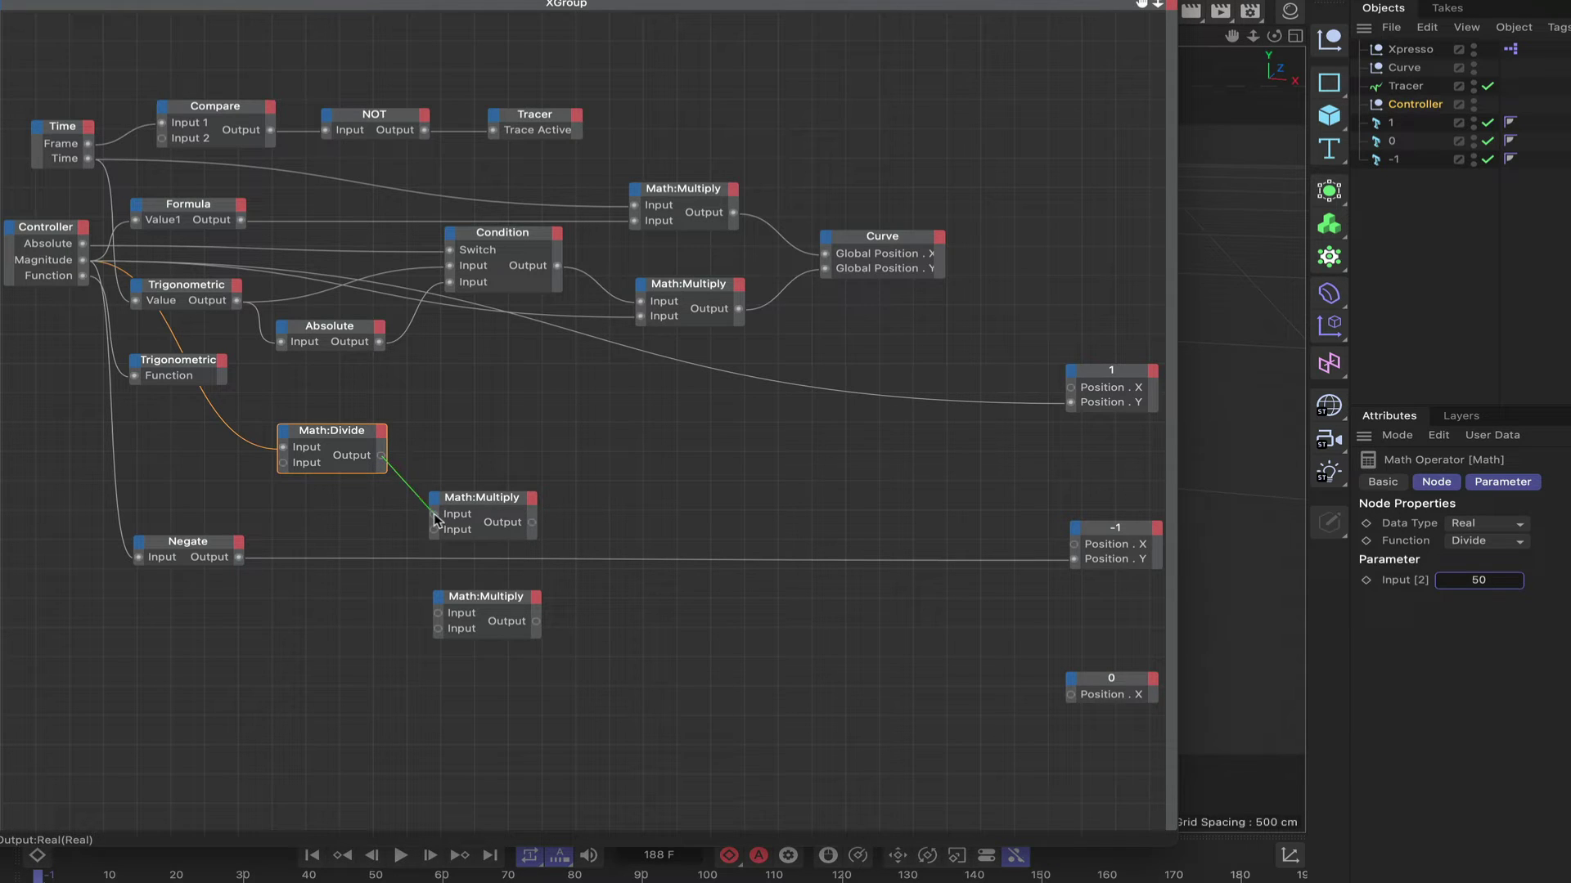
# Connect the Math:Divide output to the first input of the upper spare Math:Multiply node and set that node's Input [2] to 5
pyautogui.moveTo(436, 520); pyautogui.dragTo(435, 514)
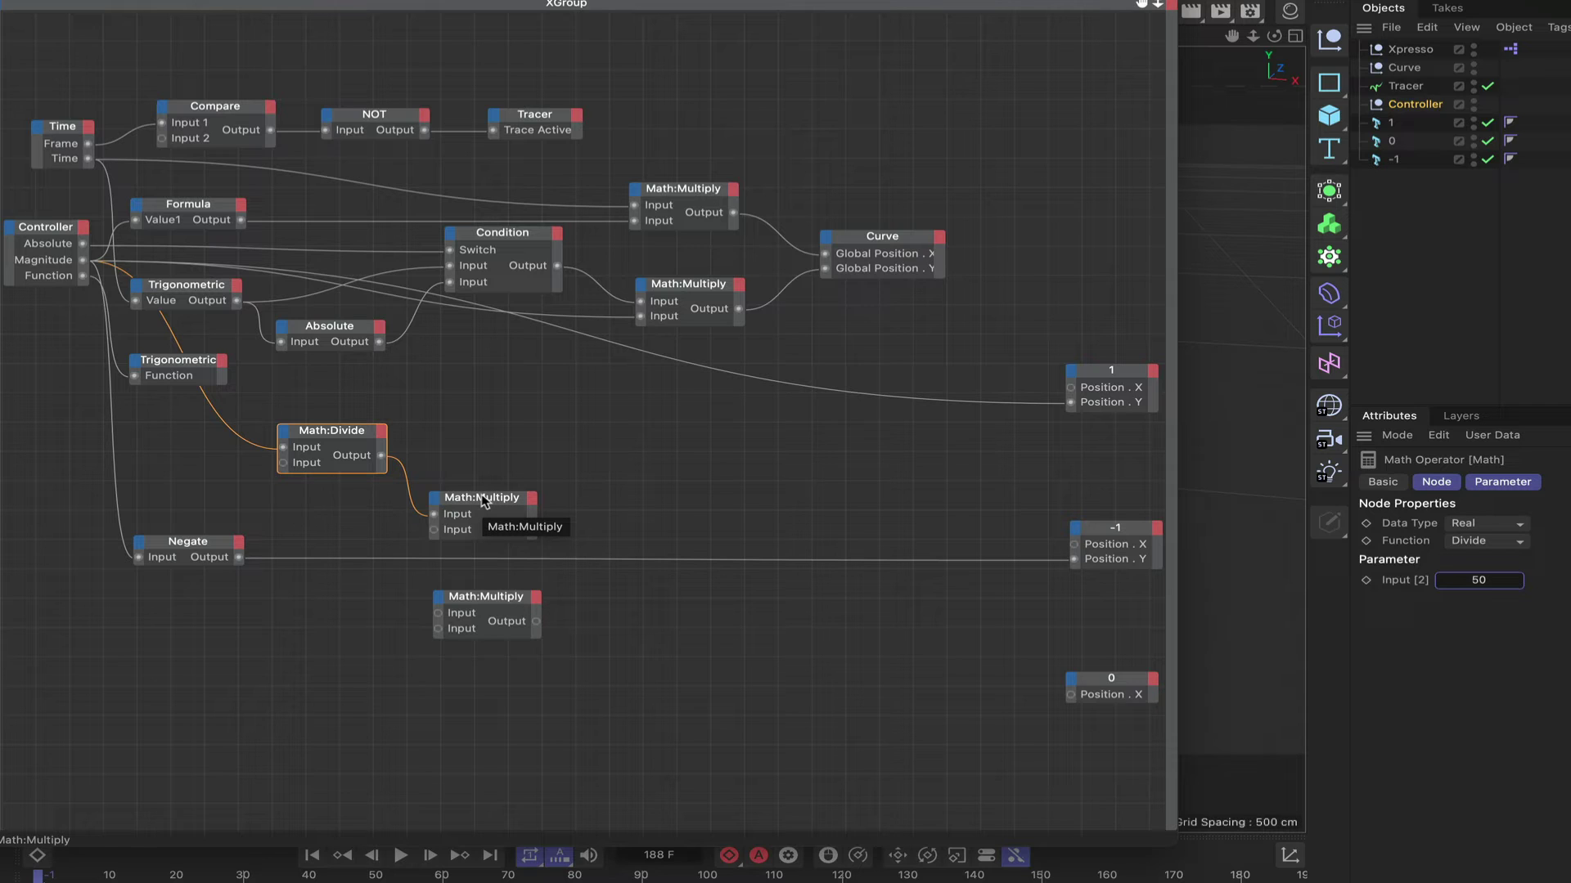
pyautogui.click(484, 501)
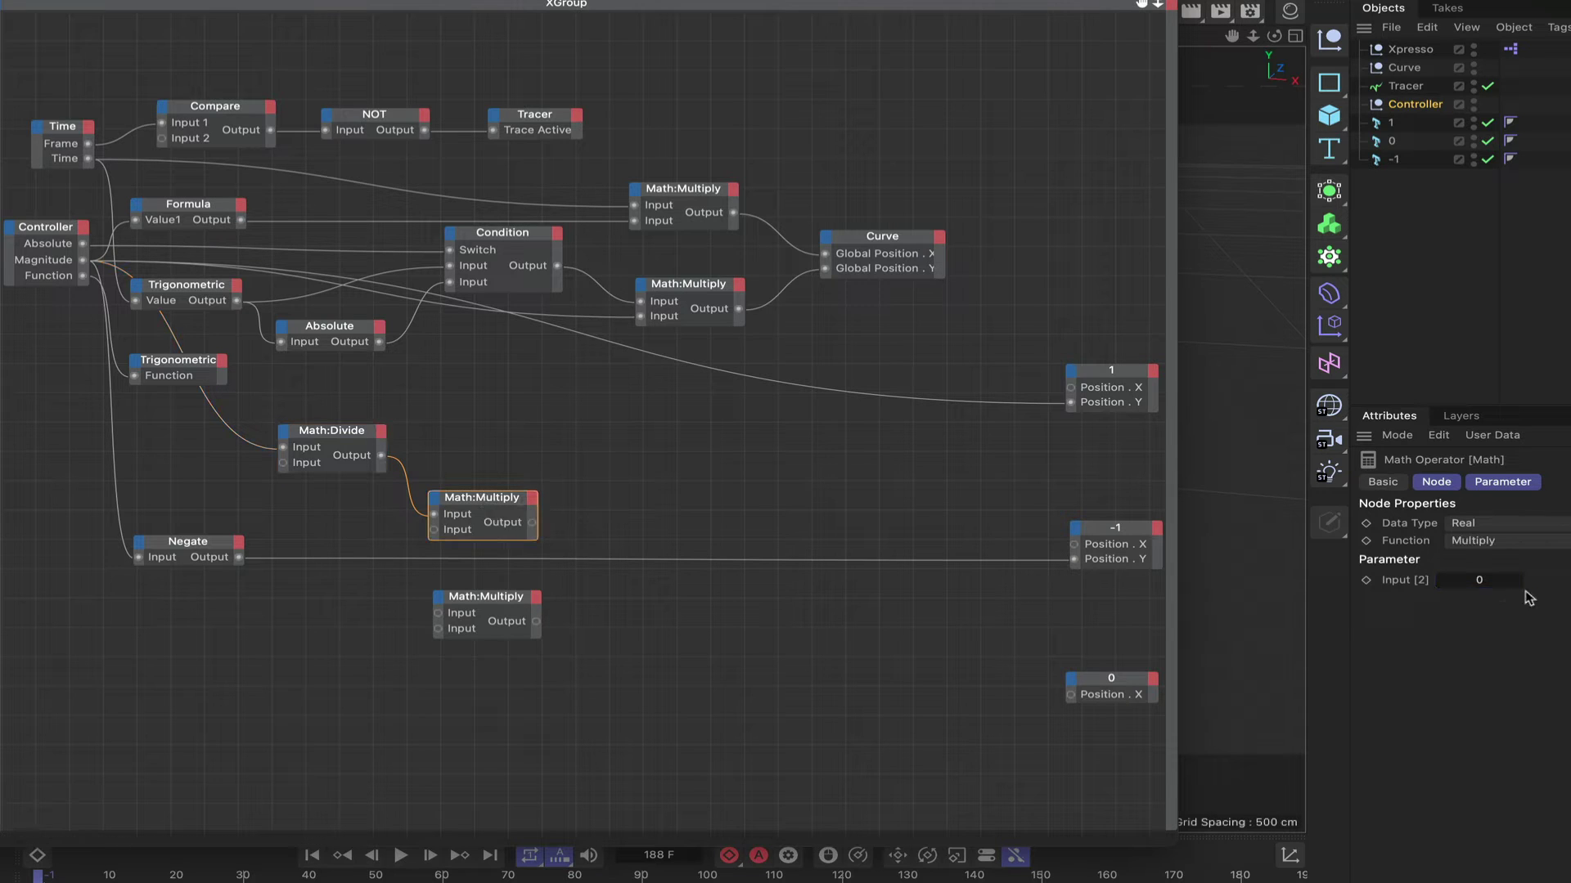
pyautogui.click(1489, 580)
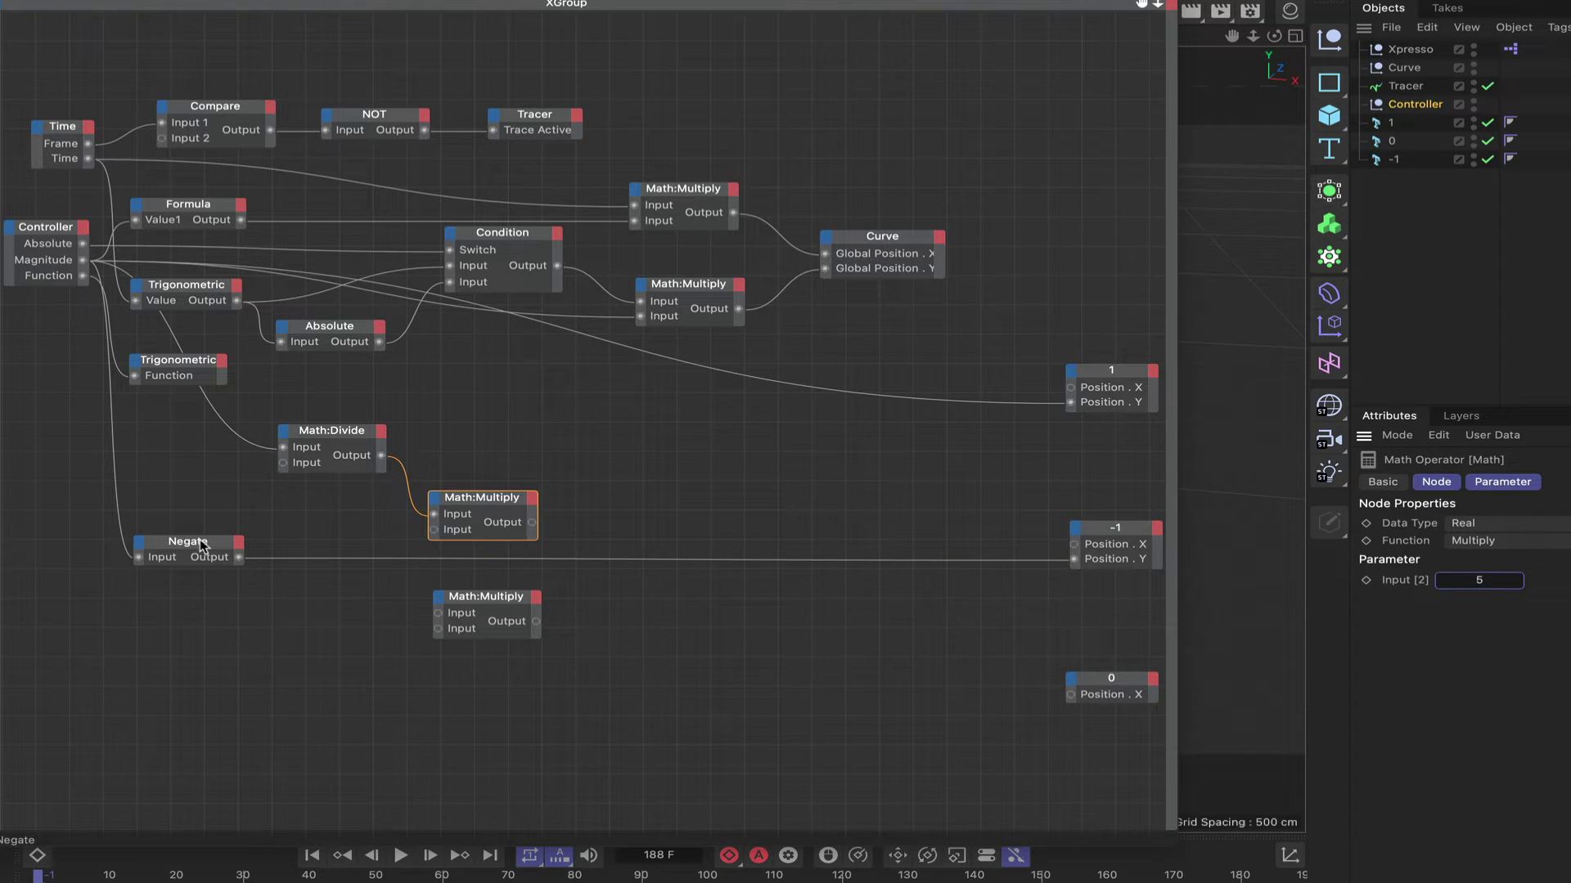
# Route the upper spare Math:Multiply output through a copy of the Negate node into Position . X of the 1, -1 and 0 nodes
pyautogui.keyDown('ctrl'); pyautogui.moveTo(202, 546); pyautogui.dragTo(757, 645); pyautogui.keyUp('ctrl')
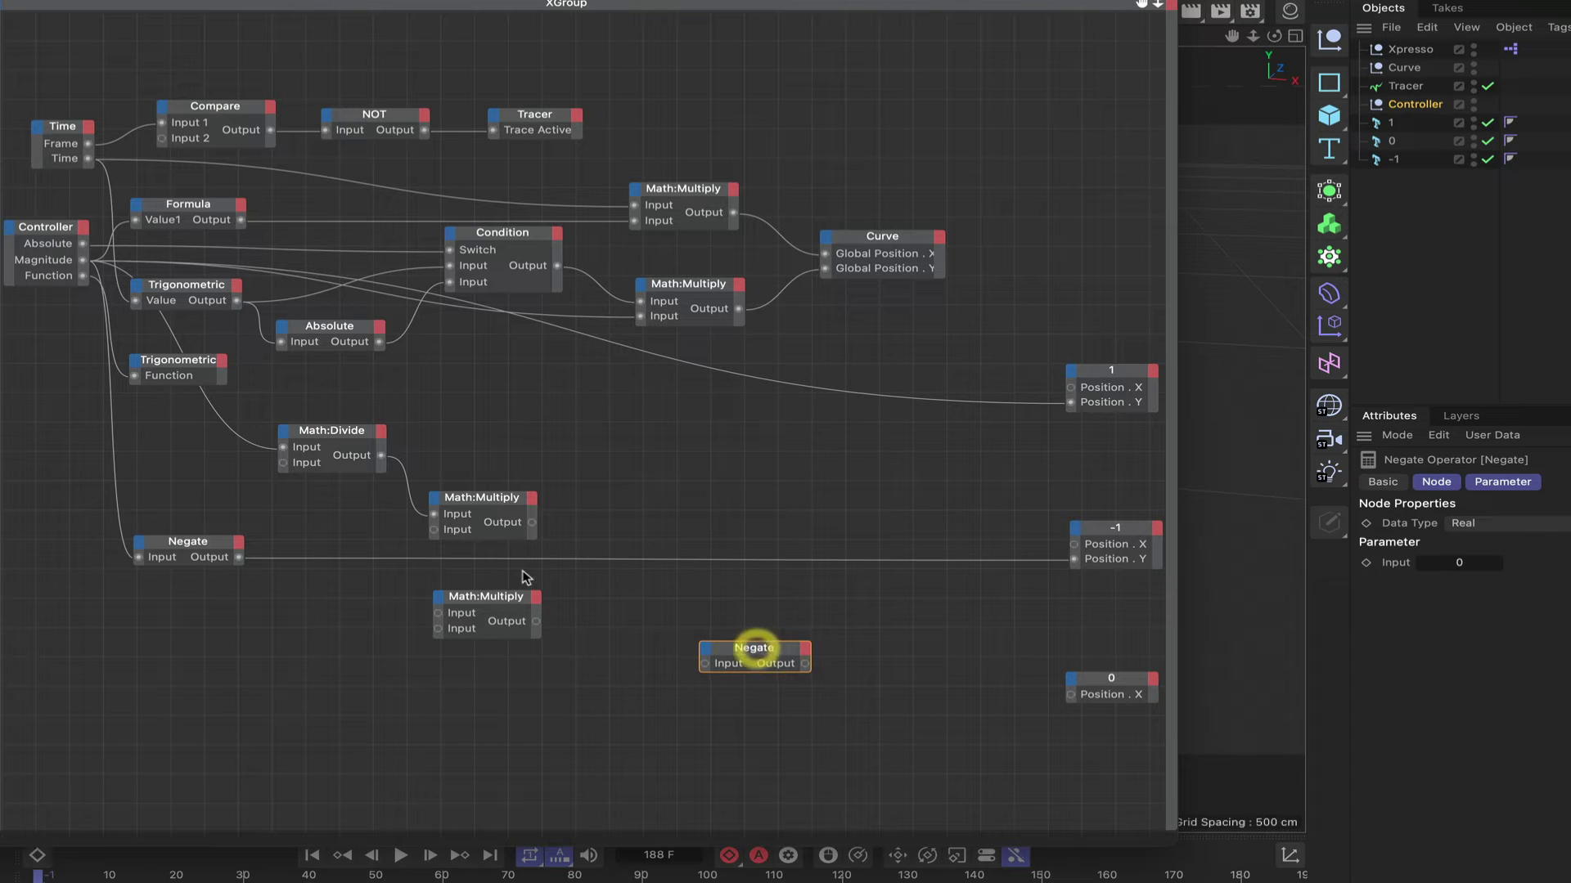
pyautogui.moveTo(533, 526); pyautogui.dragTo(748, 682)
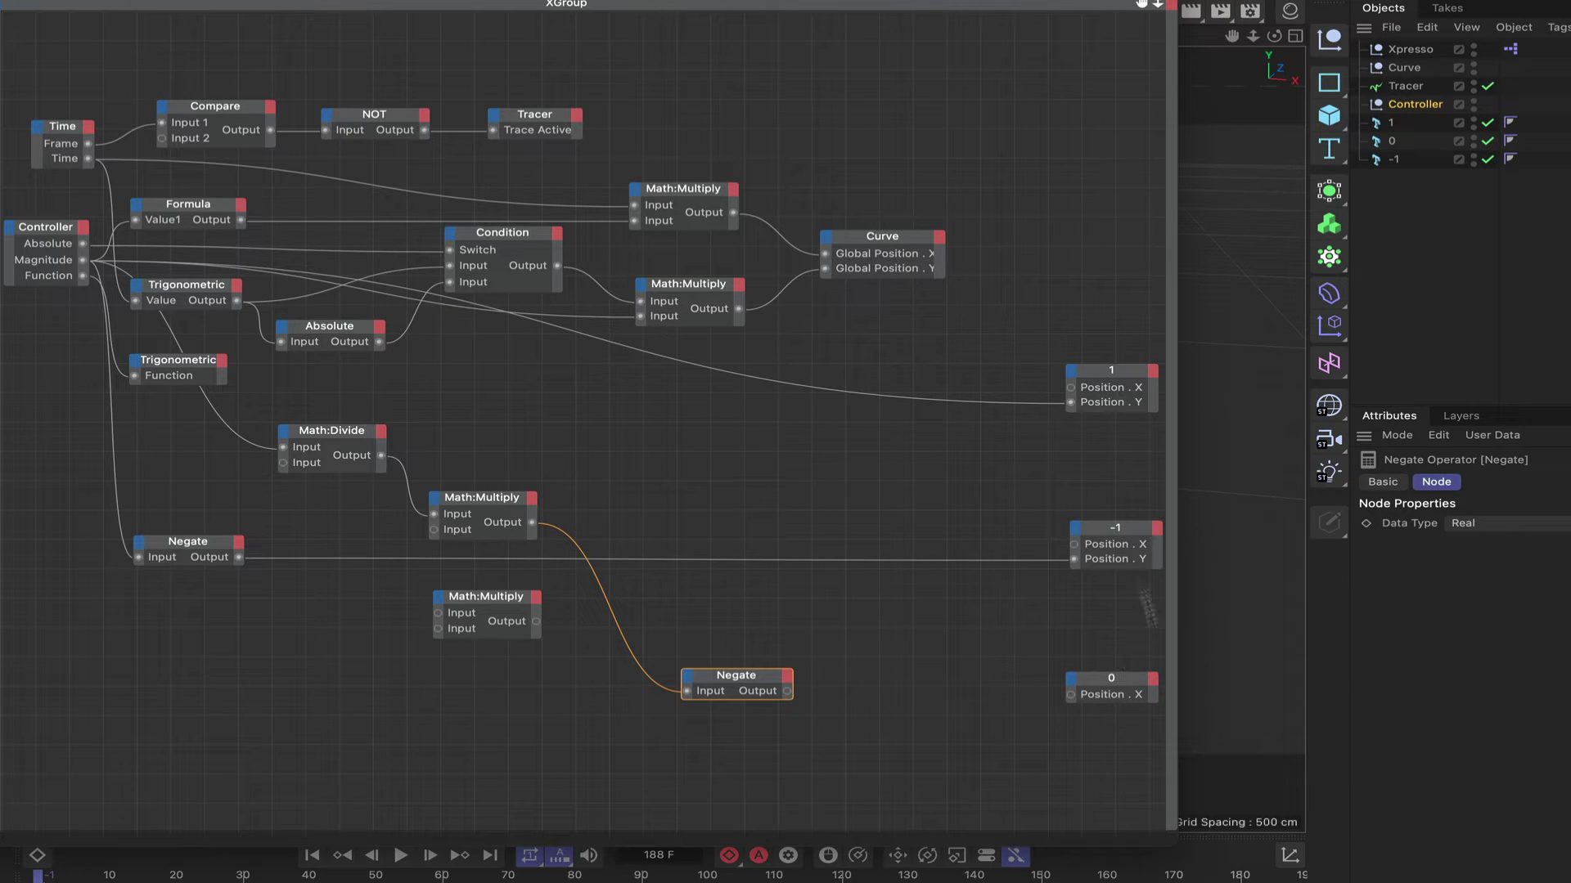
pyautogui.moveTo(787, 697); pyautogui.dragTo(1070, 387)
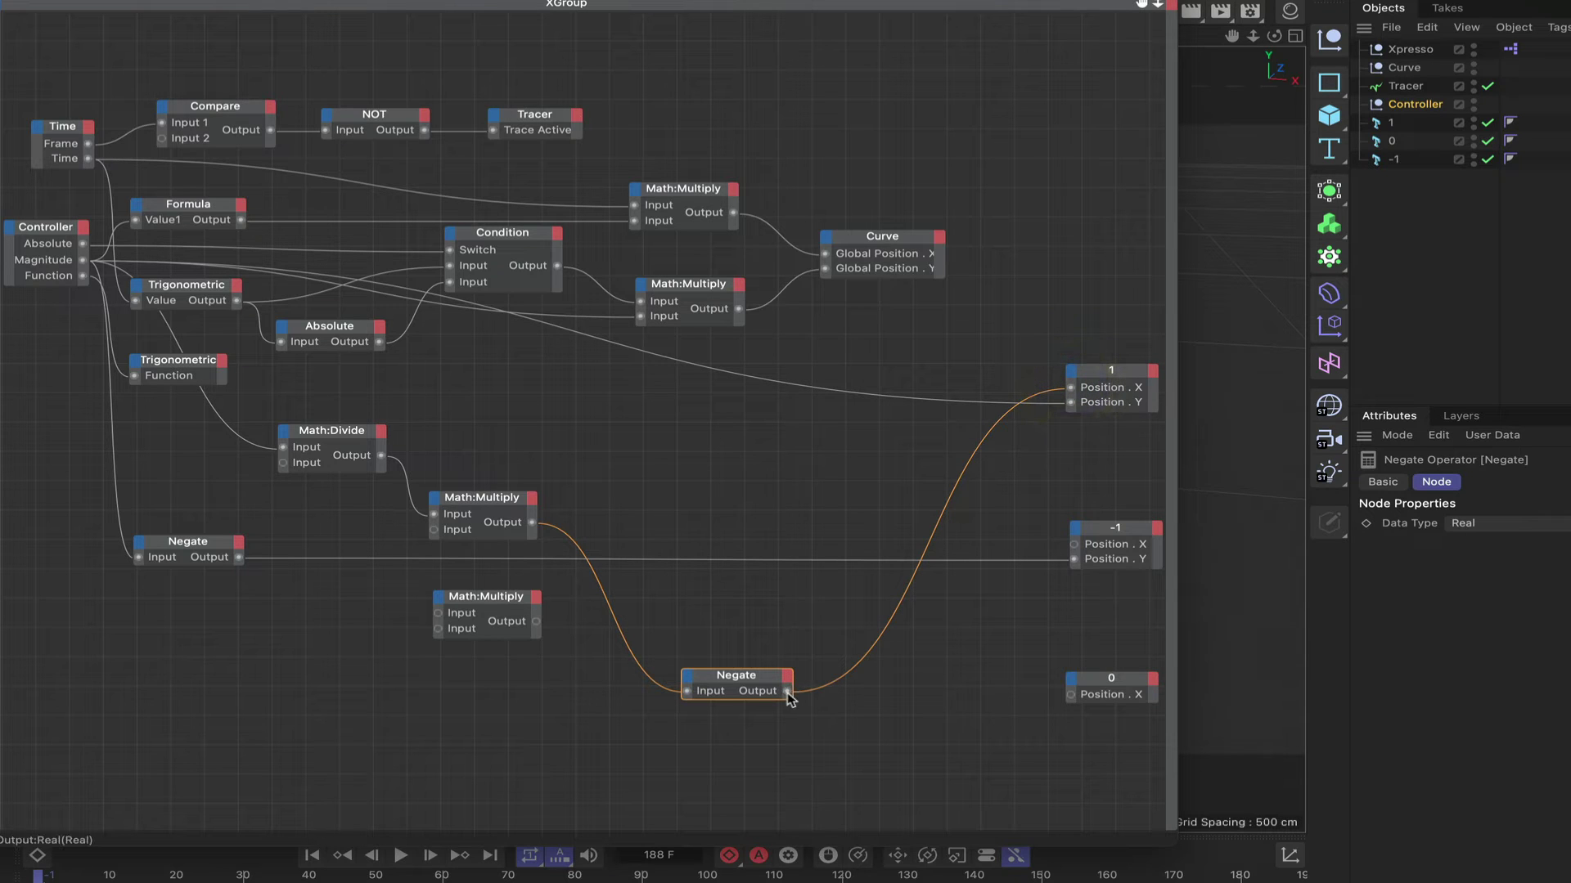
pyautogui.moveTo(788, 691); pyautogui.dragTo(1072, 546)
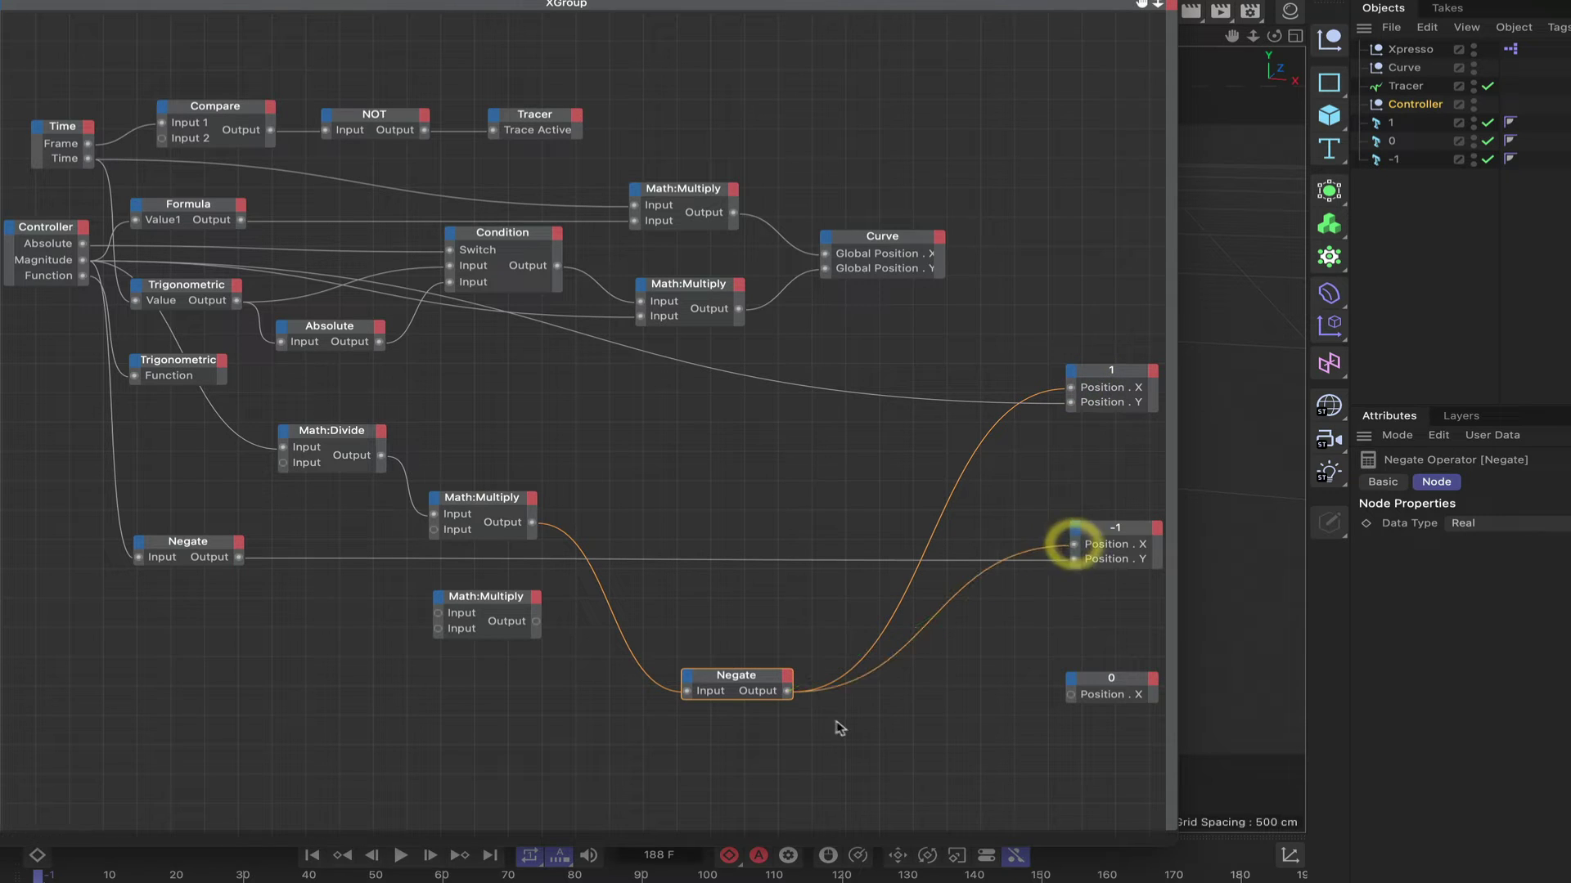
pyautogui.moveTo(788, 692); pyautogui.dragTo(1070, 694)
# Uncover the viewport and raise the Controller's Magnitude to 500 to test how the text labels shift horizontally
pyautogui.moveTo(1080, 0); pyautogui.dragTo(615, 635)
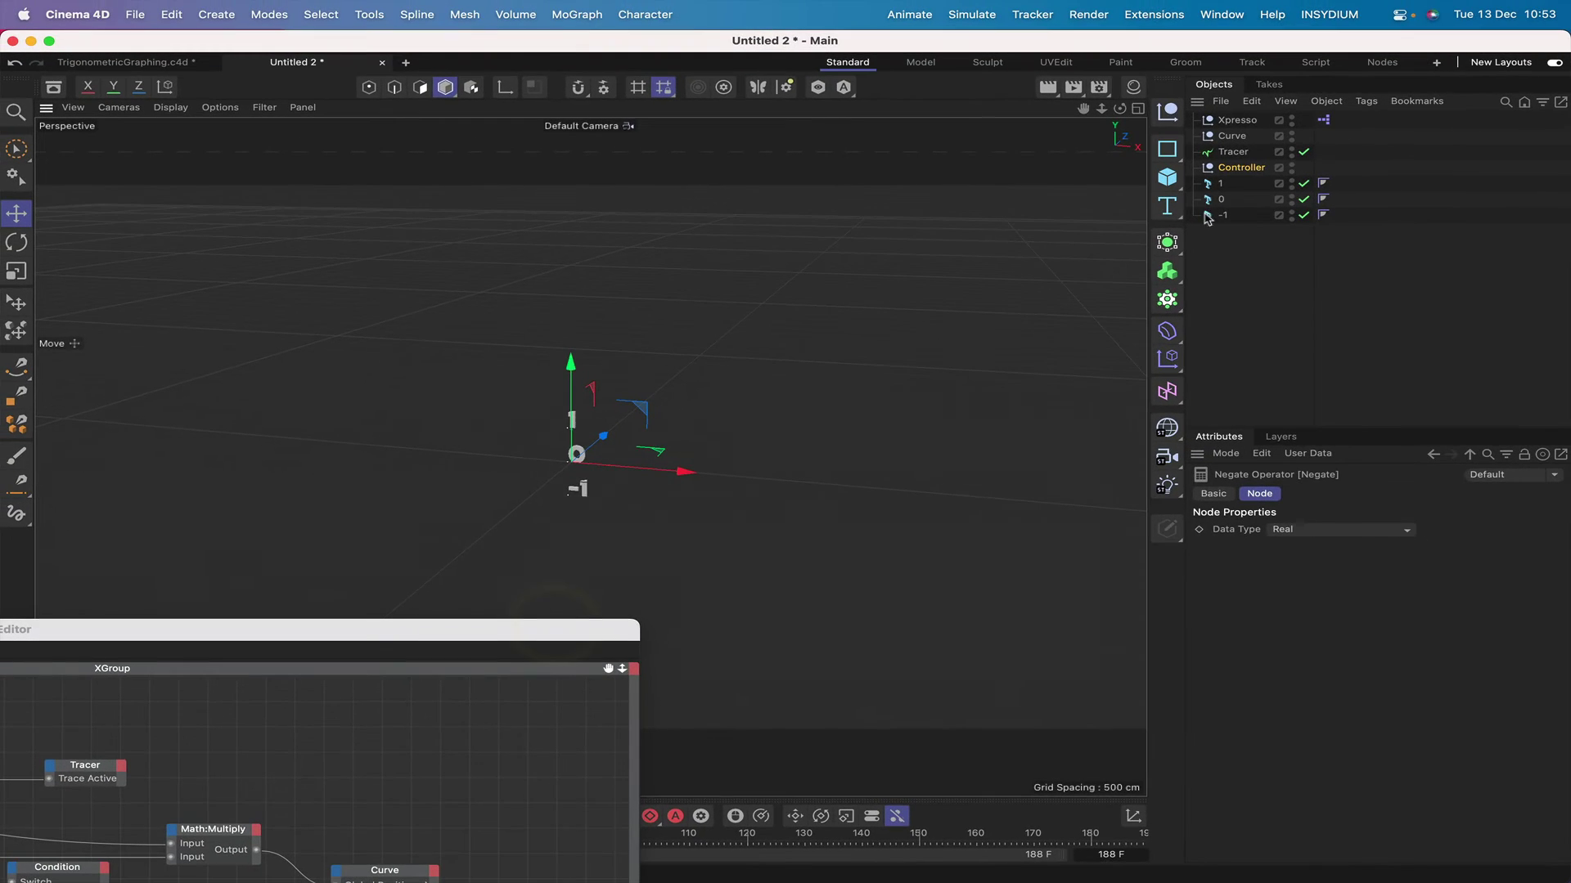
pyautogui.click(1249, 169)
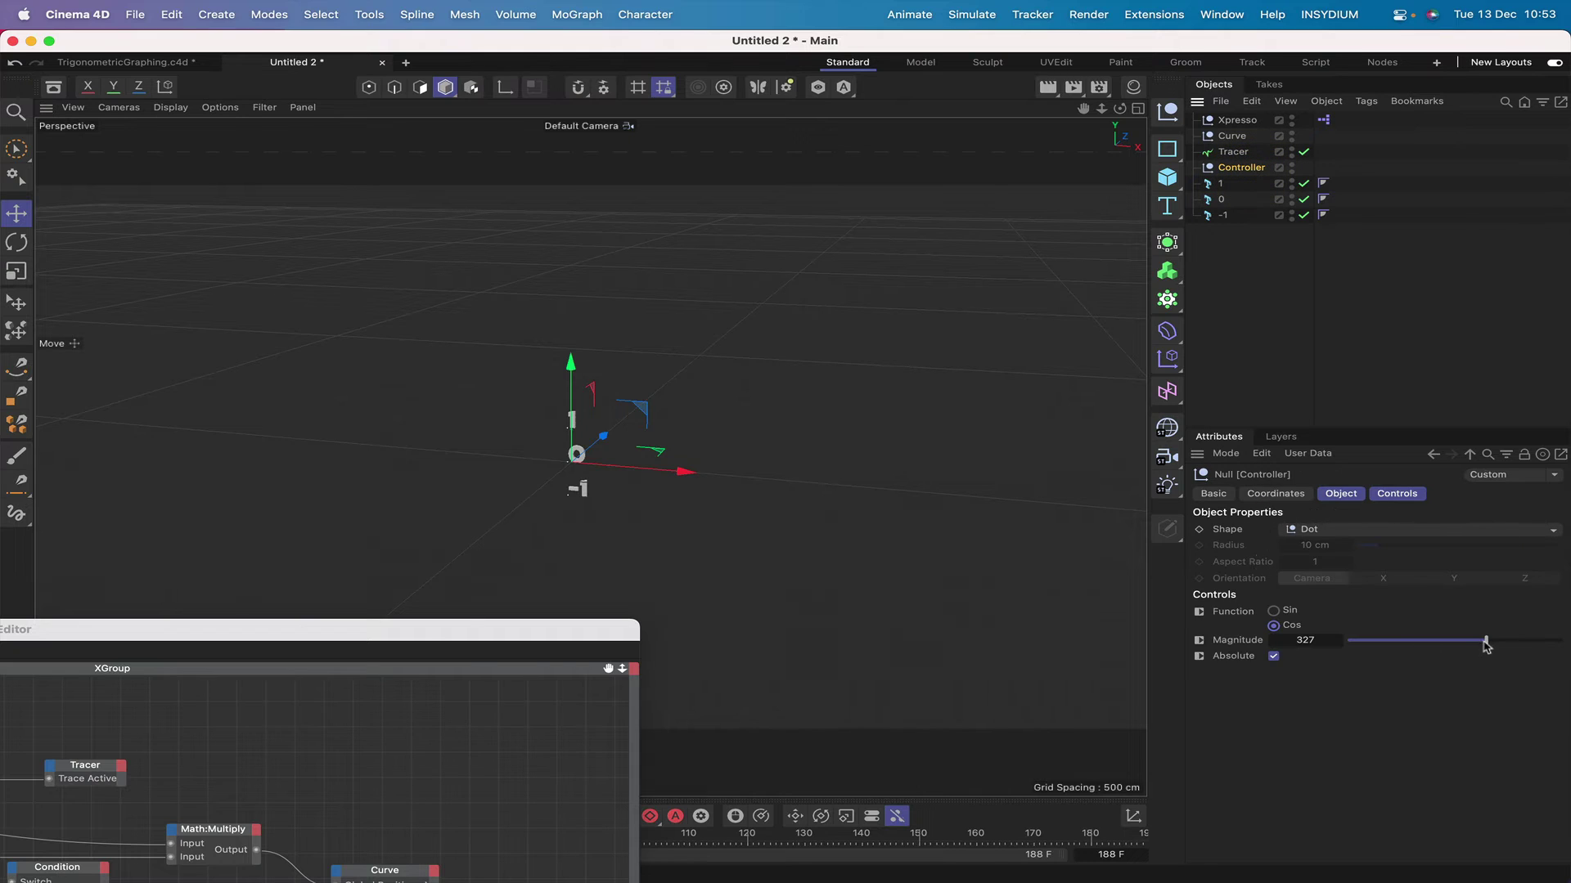
pyautogui.moveTo(1486, 646); pyautogui.dragTo(1562, 603)
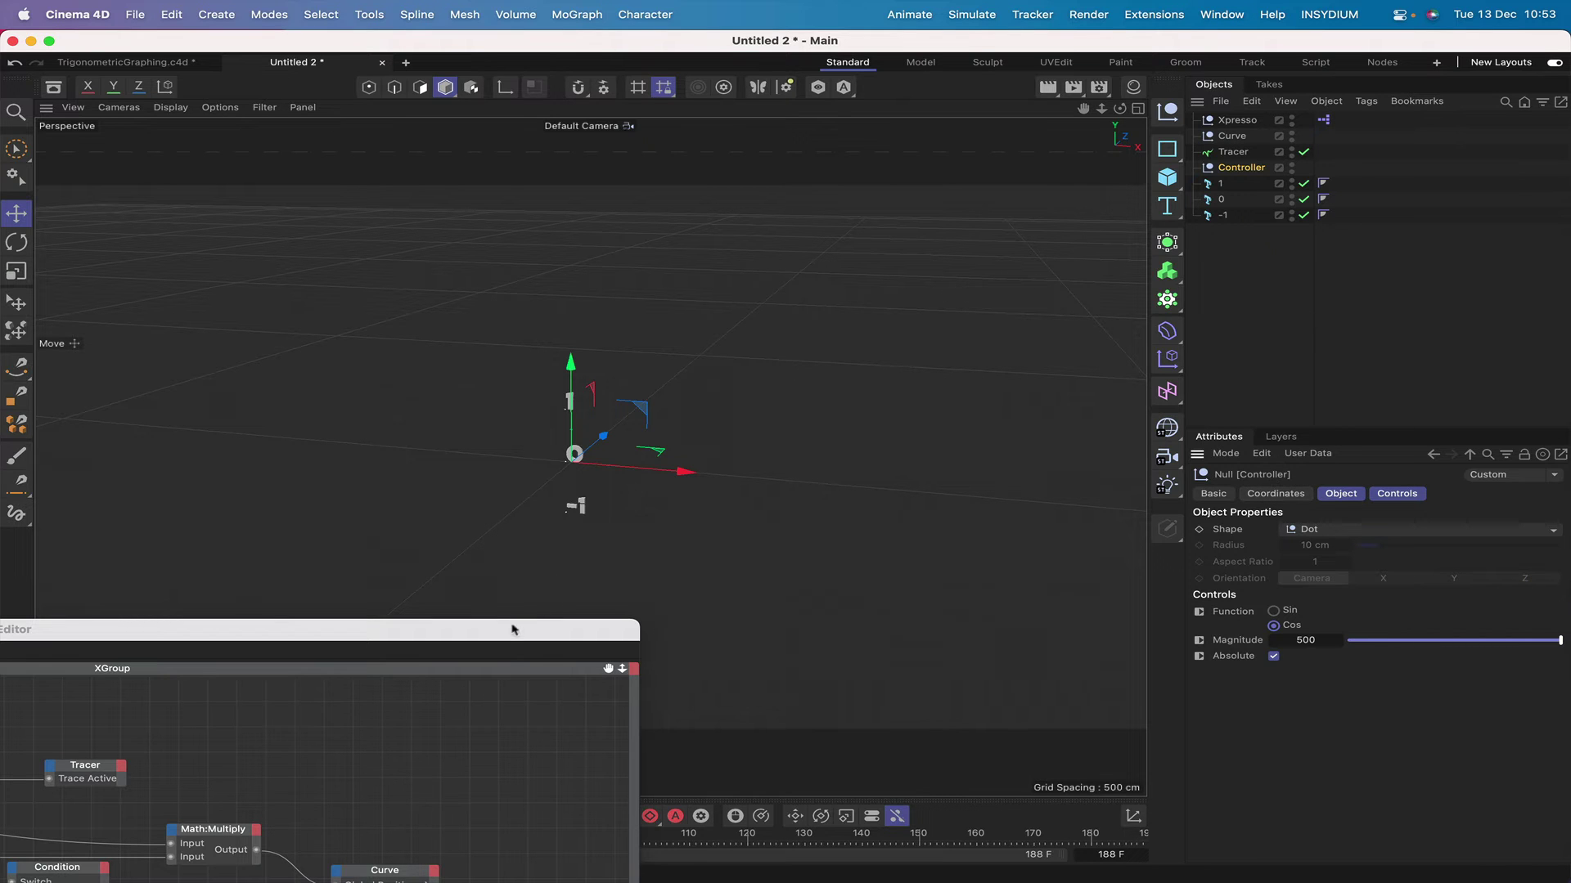
pyautogui.moveTo(513, 629); pyautogui.dragTo(552, 634)
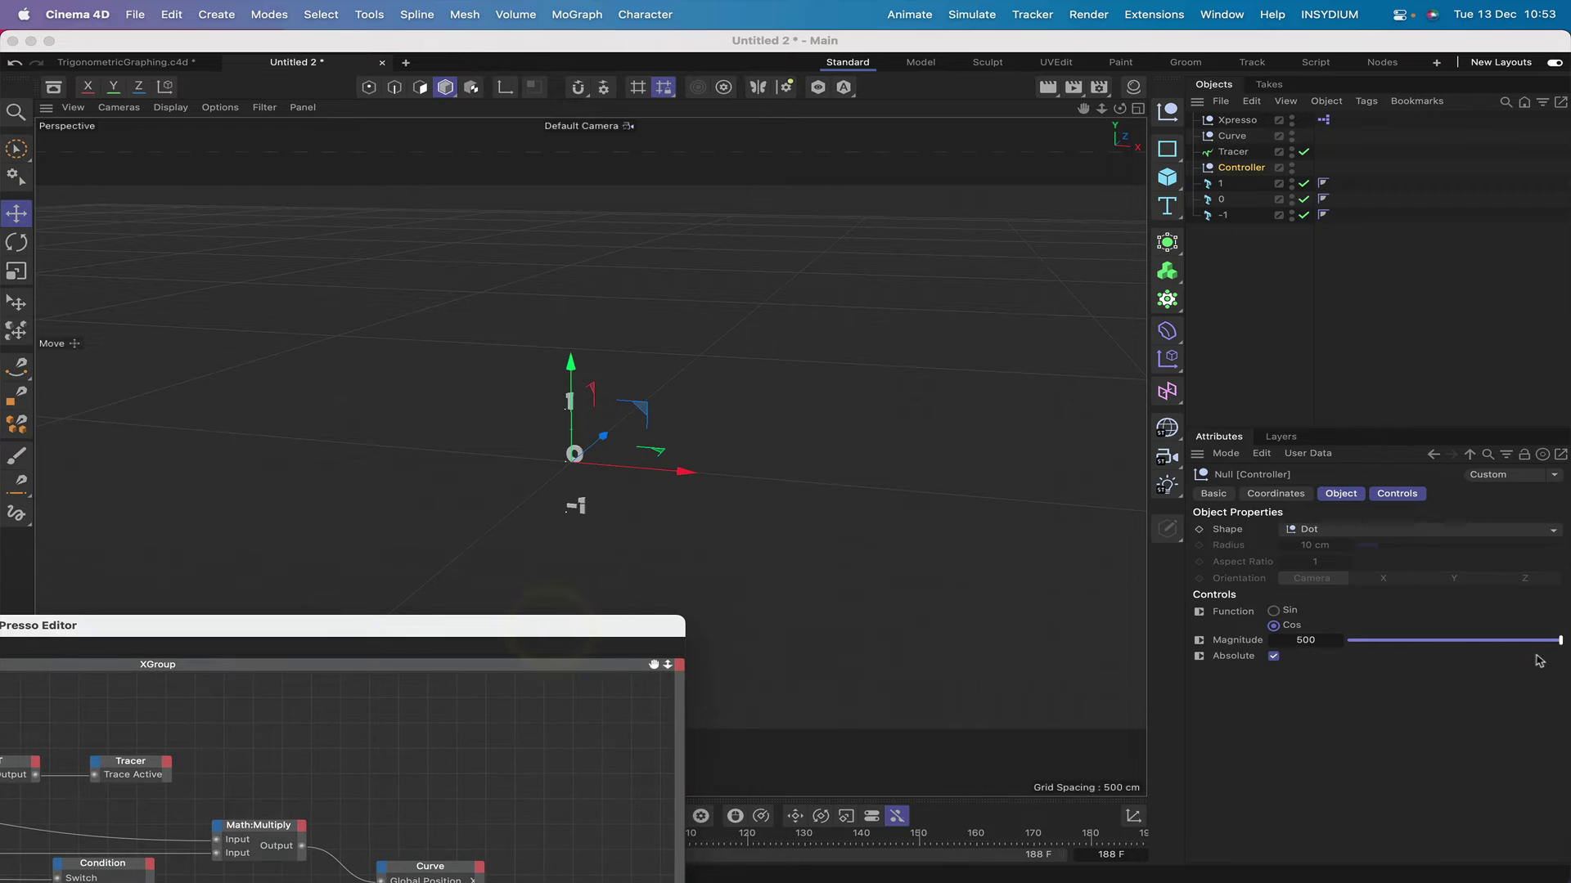
pyautogui.moveTo(1561, 641)
pyautogui.mouseDown()
pyautogui.moveTo(1369, 676)
pyautogui.moveTo(1562, 639)
pyautogui.moveTo(1358, 644)
pyautogui.moveTo(1567, 625)
pyautogui.mouseUp()
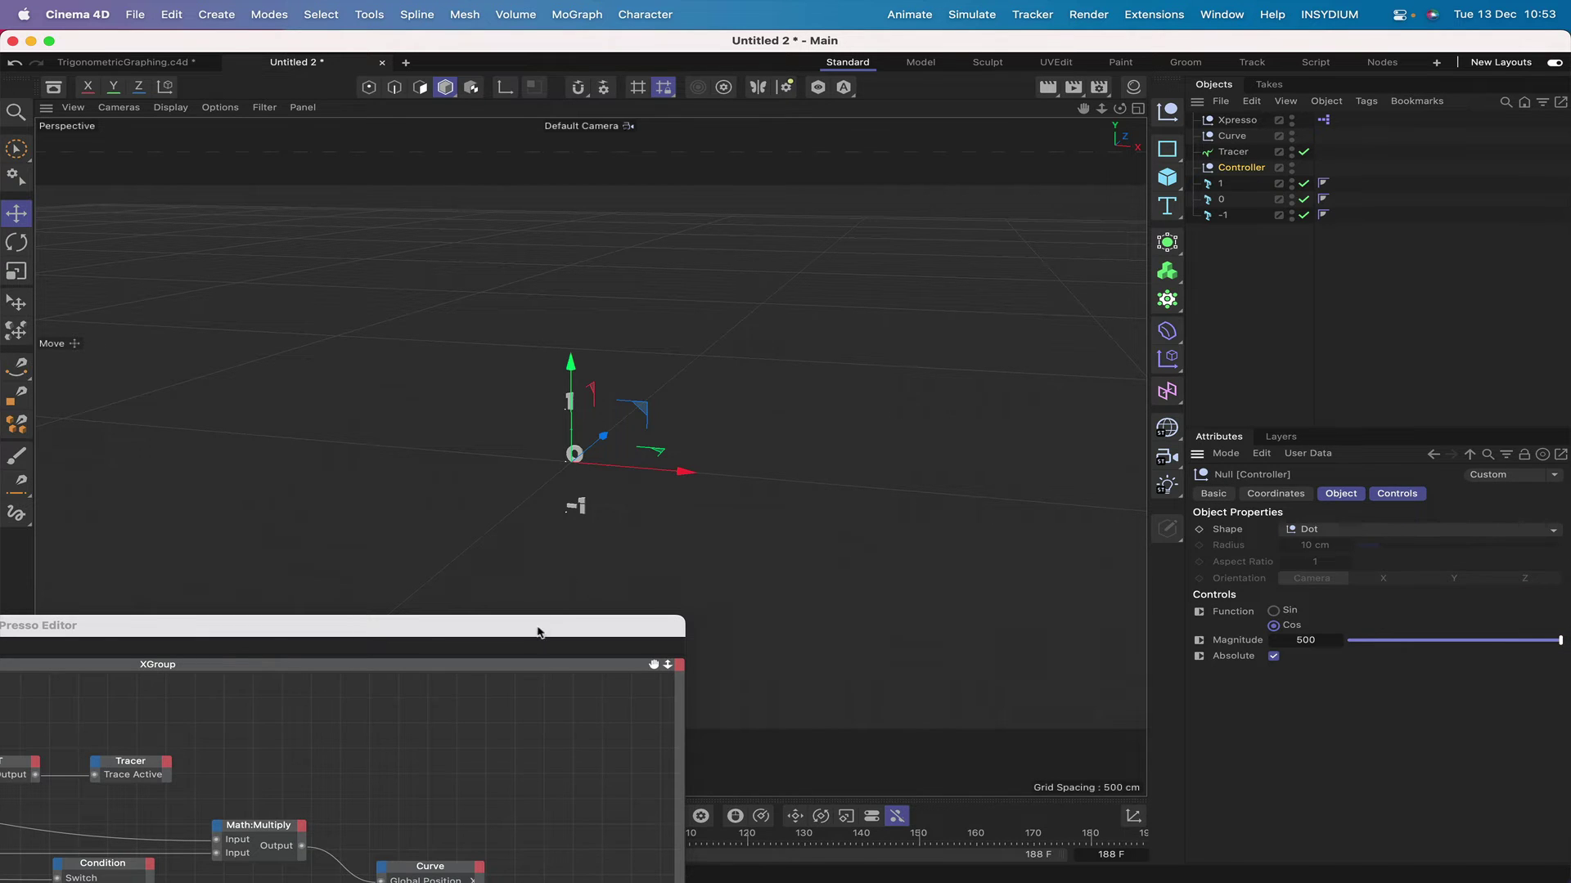
pyautogui.moveTo(537, 632); pyautogui.dragTo(654, 584)
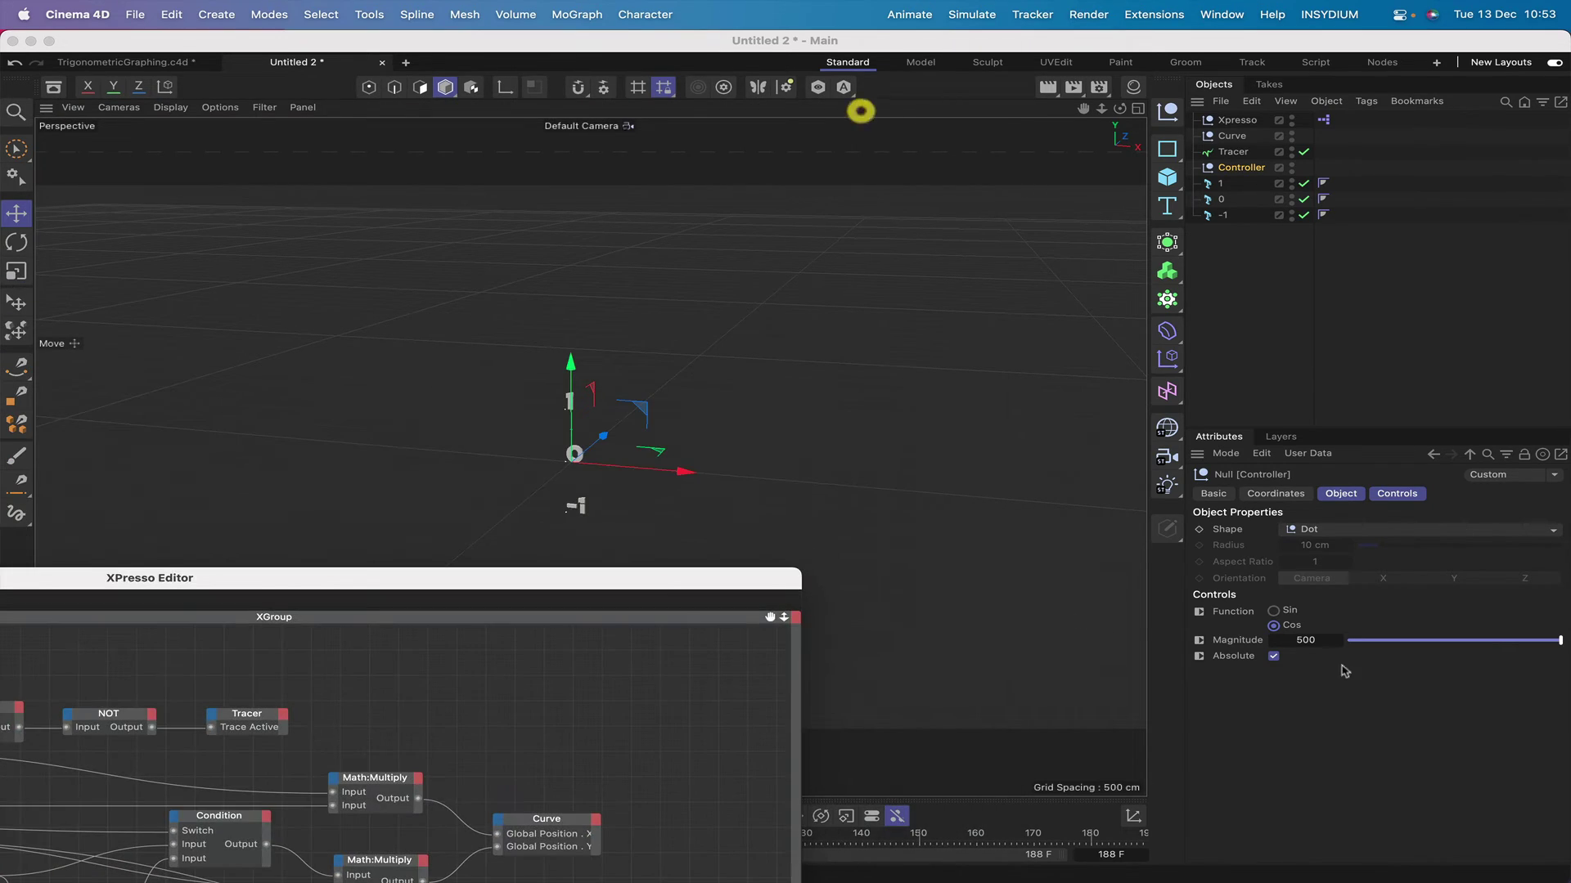
# Examine the size and placement of the 1, 0 and -1 text objects in the perspective view and their nodes in the XPresso graph
pyautogui.moveTo(1559, 646); pyautogui.dragTo(1554, 594)
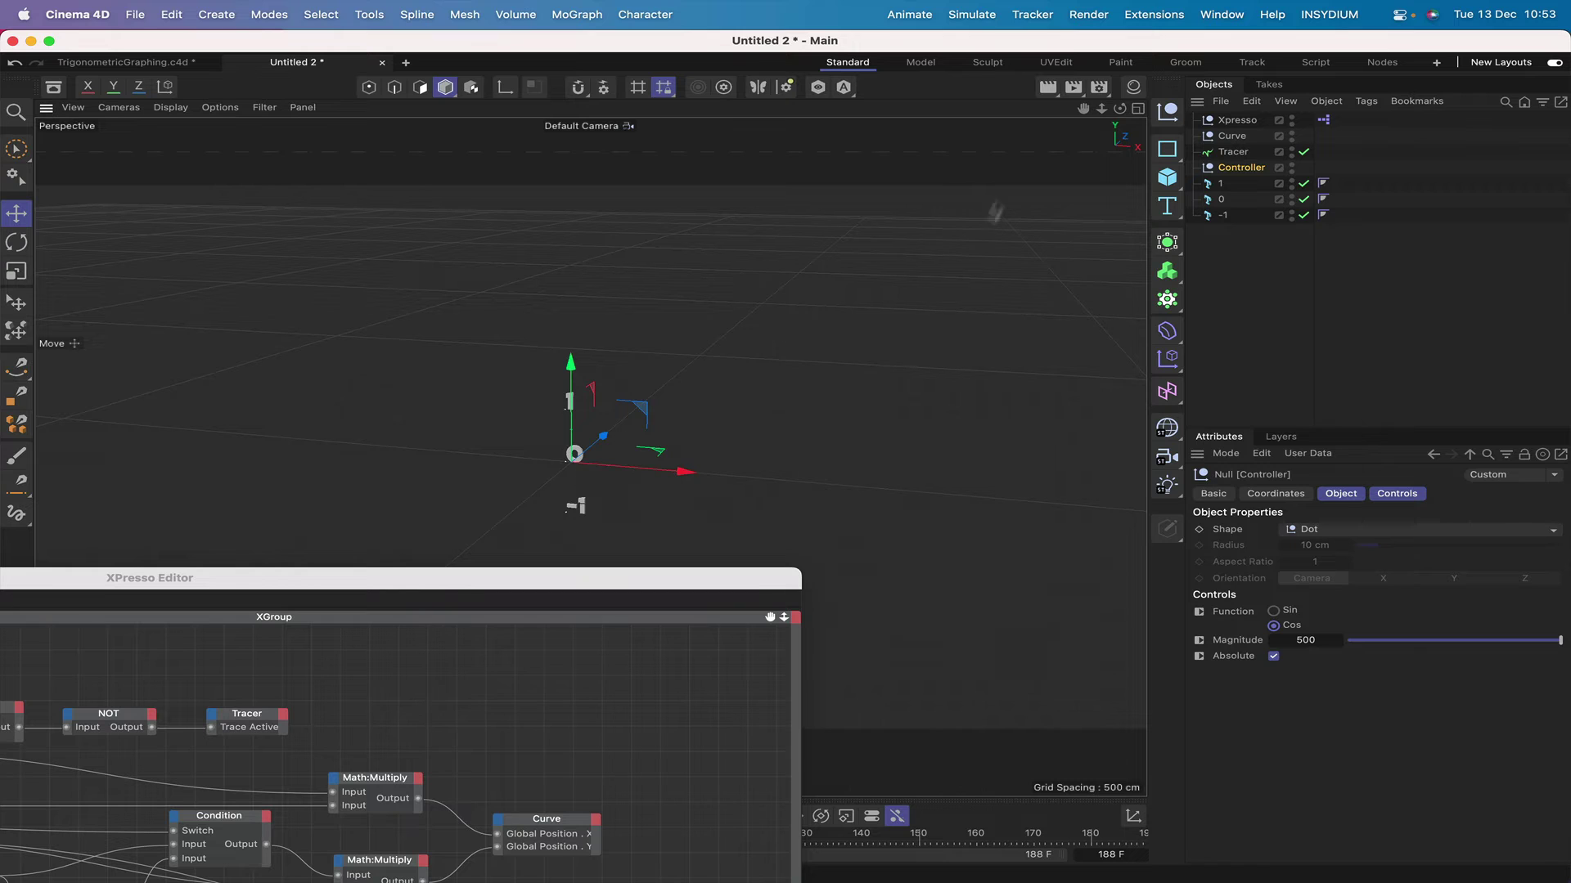
pyautogui.moveTo(1080, 110); pyautogui.dragTo(1140, 110)
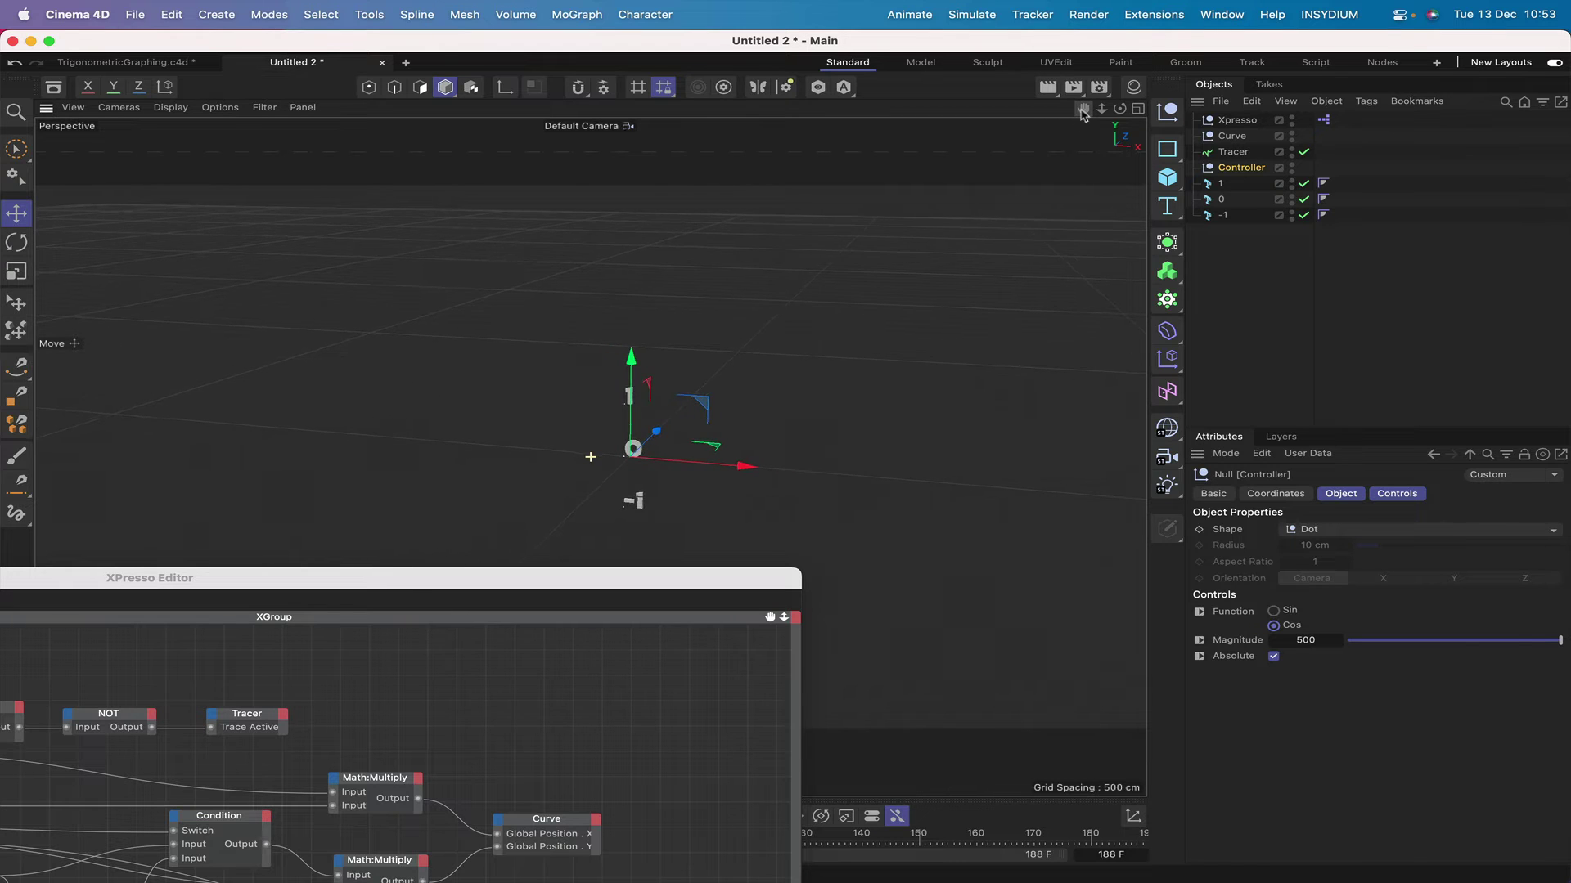
pyautogui.moveTo(1081, 110); pyautogui.dragTo(1186, 109, button='right')
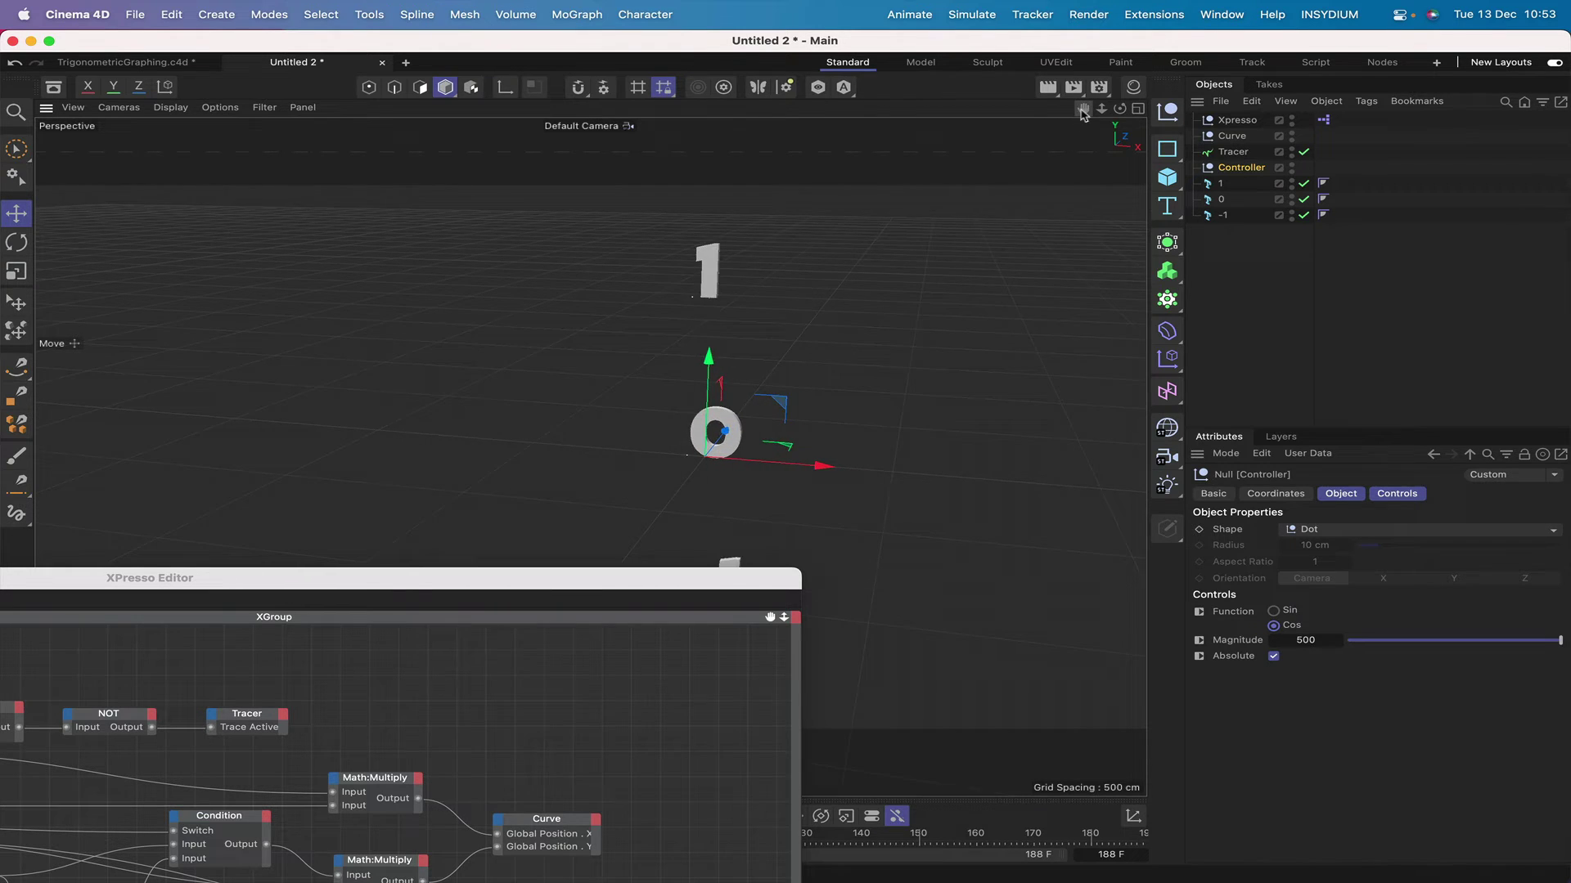
pyautogui.moveTo(1083, 114); pyautogui.dragTo(964, 56)
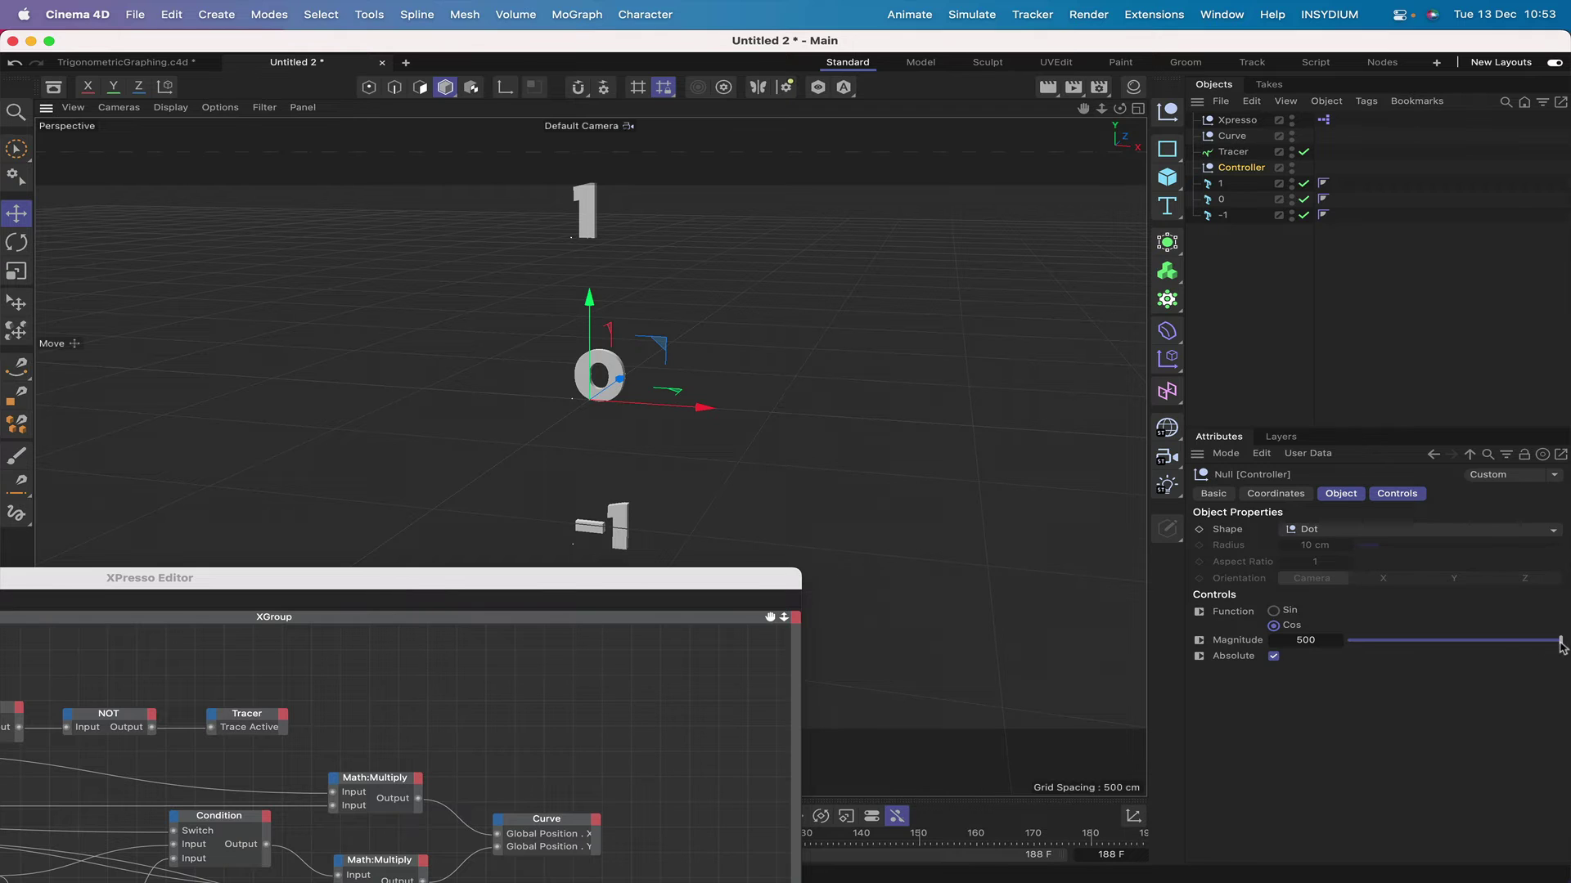
pyautogui.moveTo(1561, 646)
pyautogui.mouseDown()
pyautogui.moveTo(1272, 638)
pyautogui.moveTo(1562, 639)
pyautogui.mouseUp()
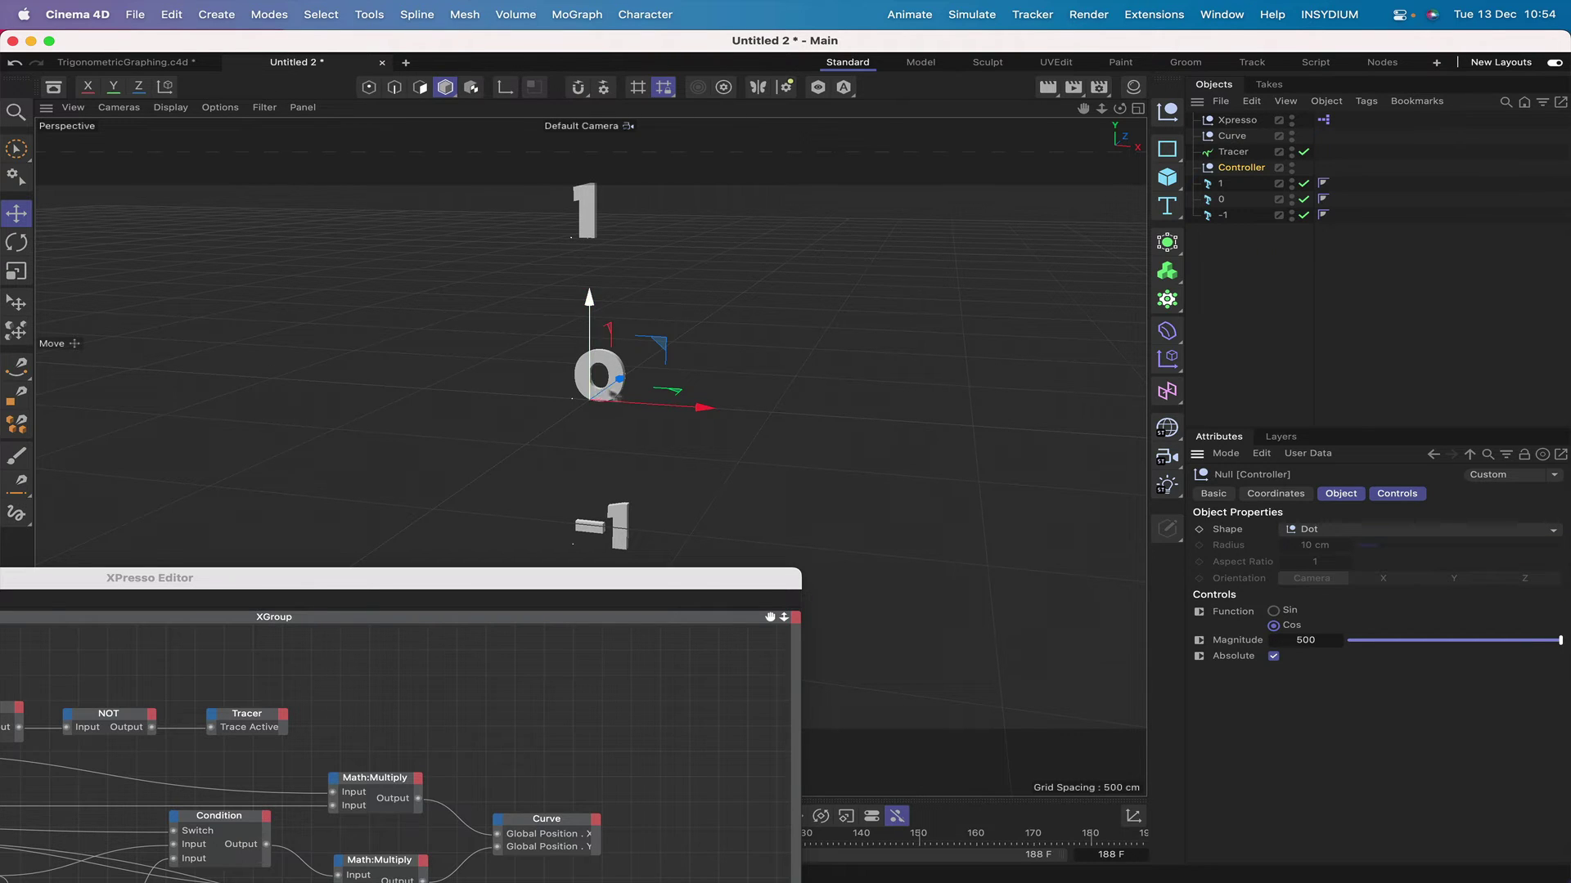
pyautogui.moveTo(563, 583); pyautogui.dragTo(788, 222)
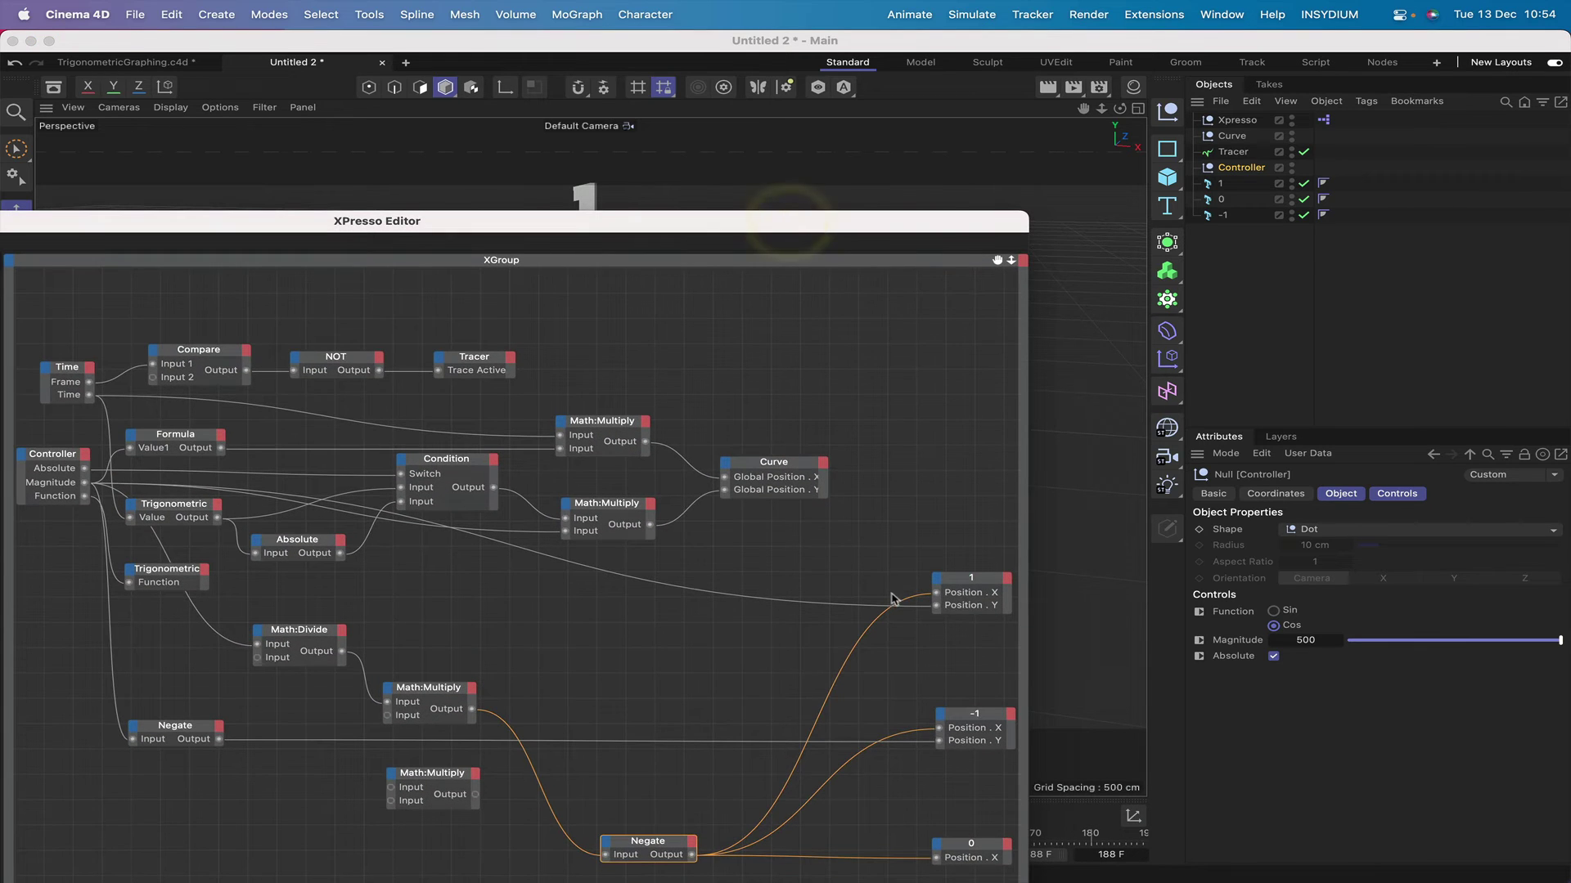
pyautogui.moveTo(906, 226); pyautogui.dragTo(808, 568)
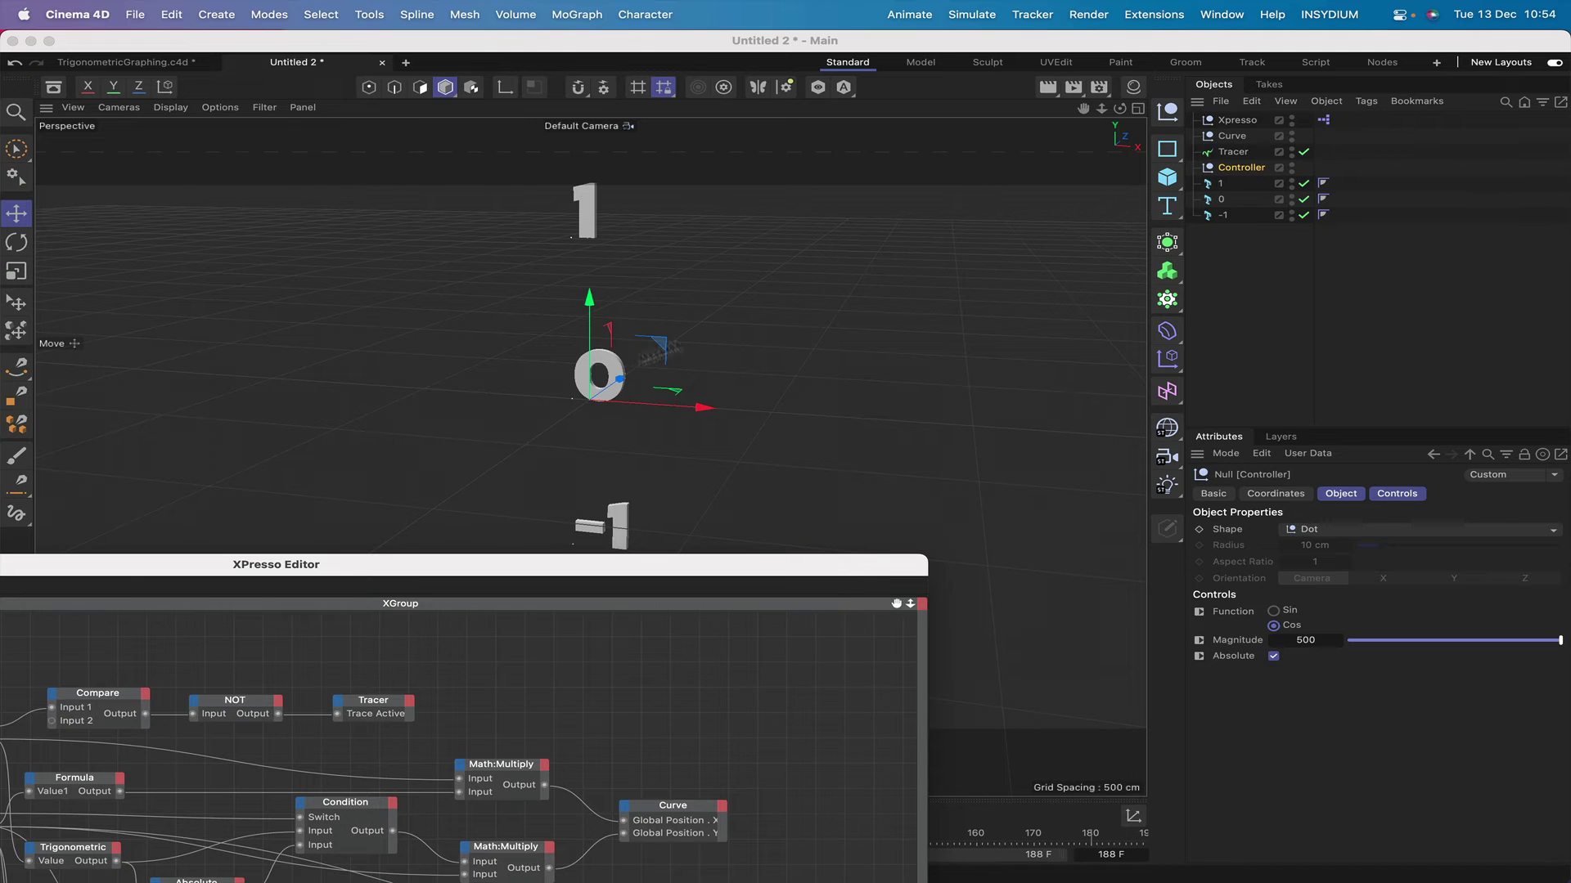
pyautogui.moveTo(1120, 108); pyautogui.dragTo(1002, 121)
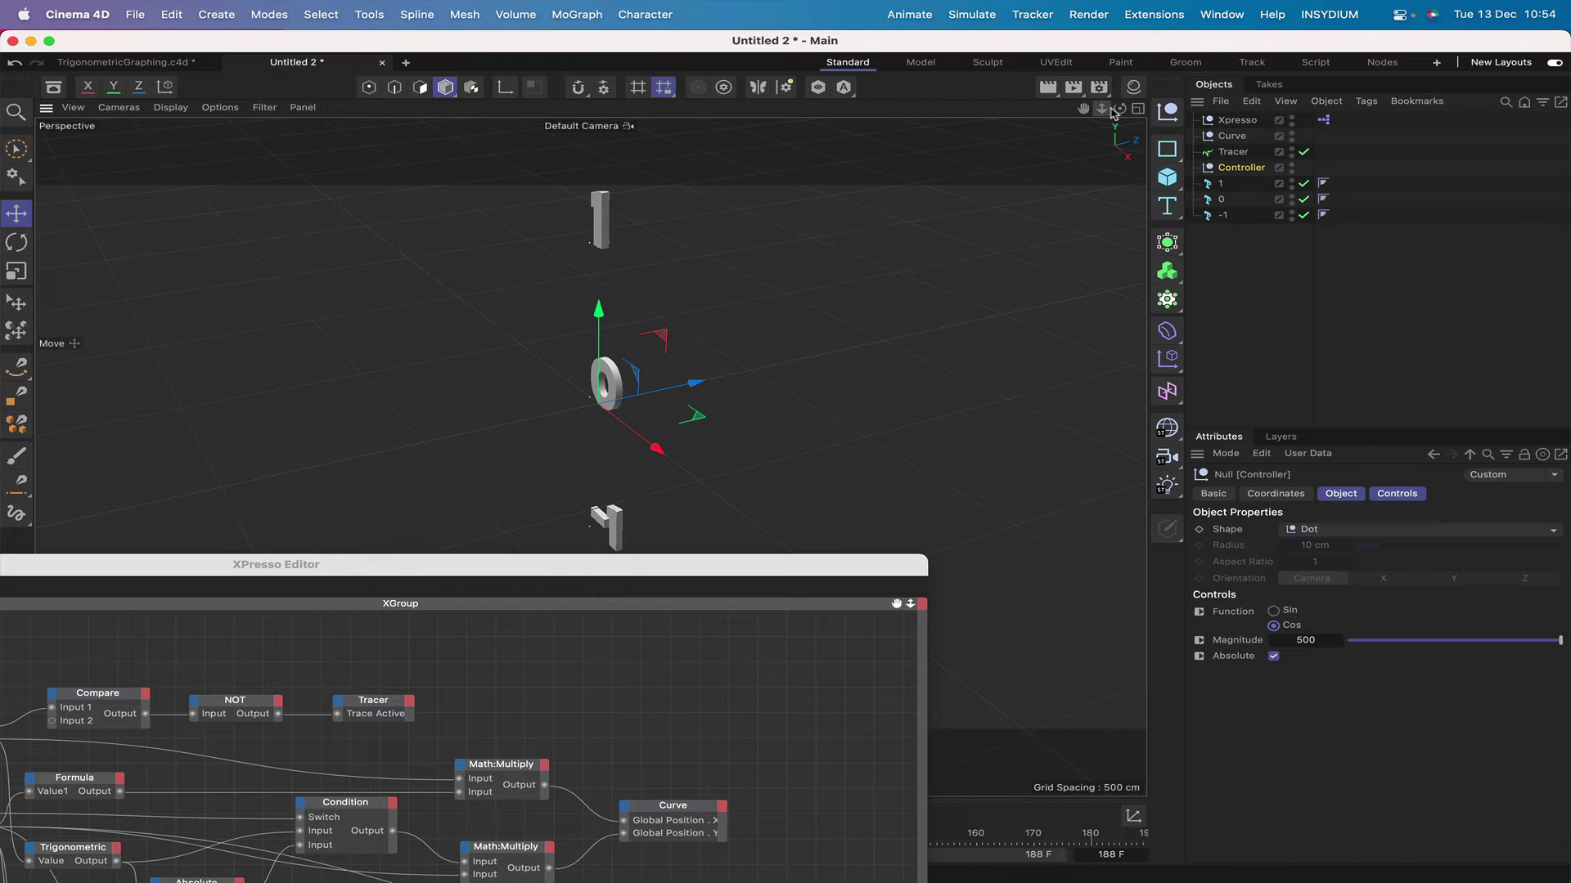
pyautogui.moveTo(1120, 108); pyautogui.dragTo(1195, 92)
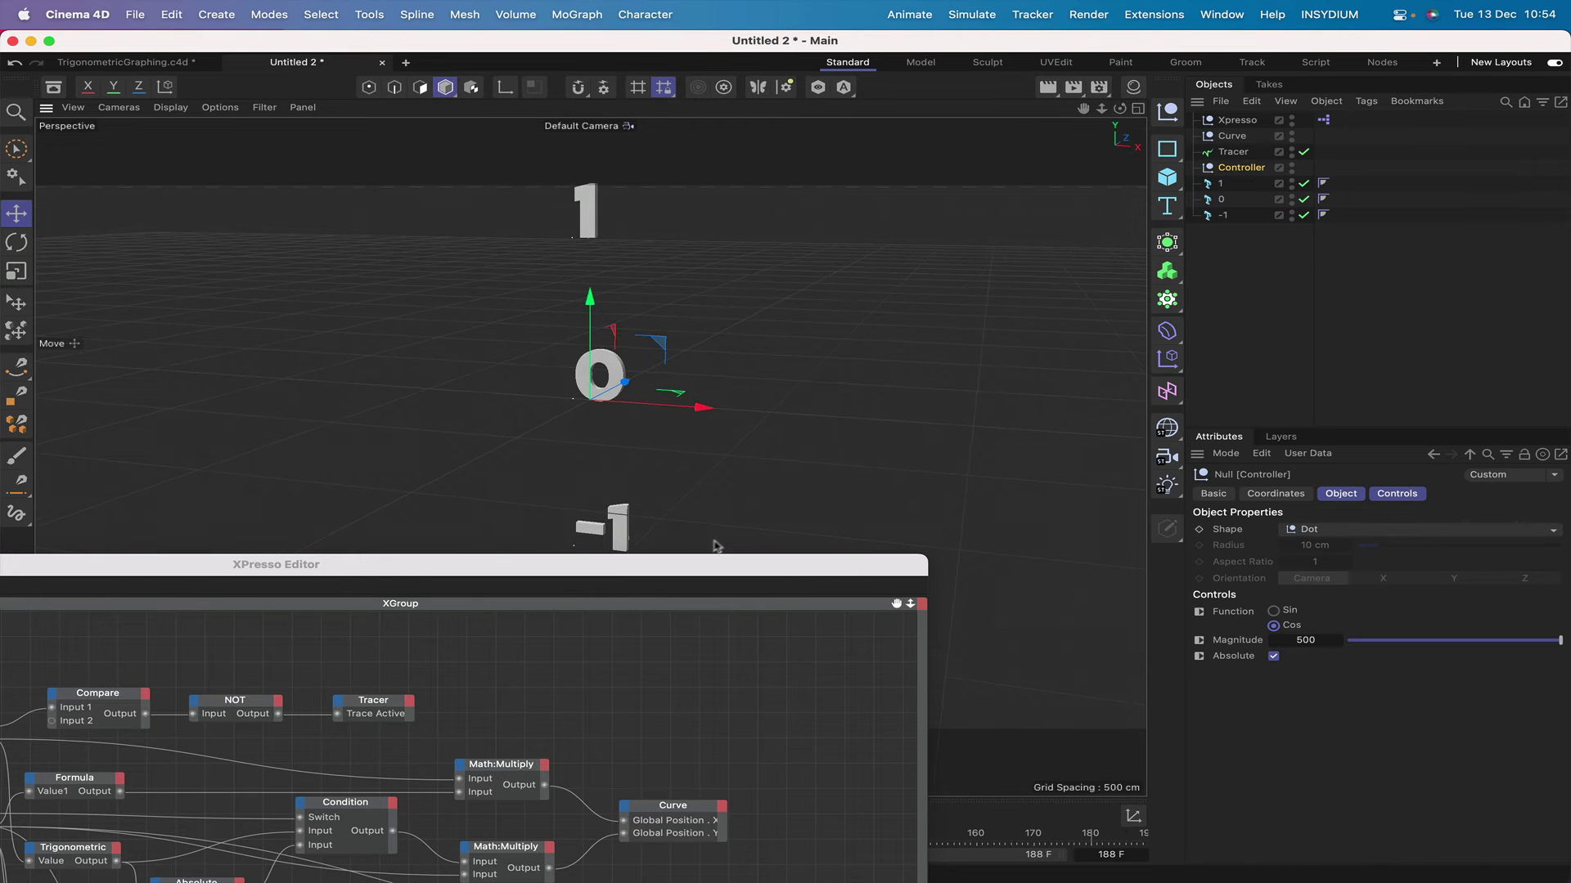
# Add a Height input port from the object properties to each of the 1, -1 and 0 nodes in the XPresso graph
pyautogui.moveTo(701, 568); pyautogui.dragTo(862, 204)
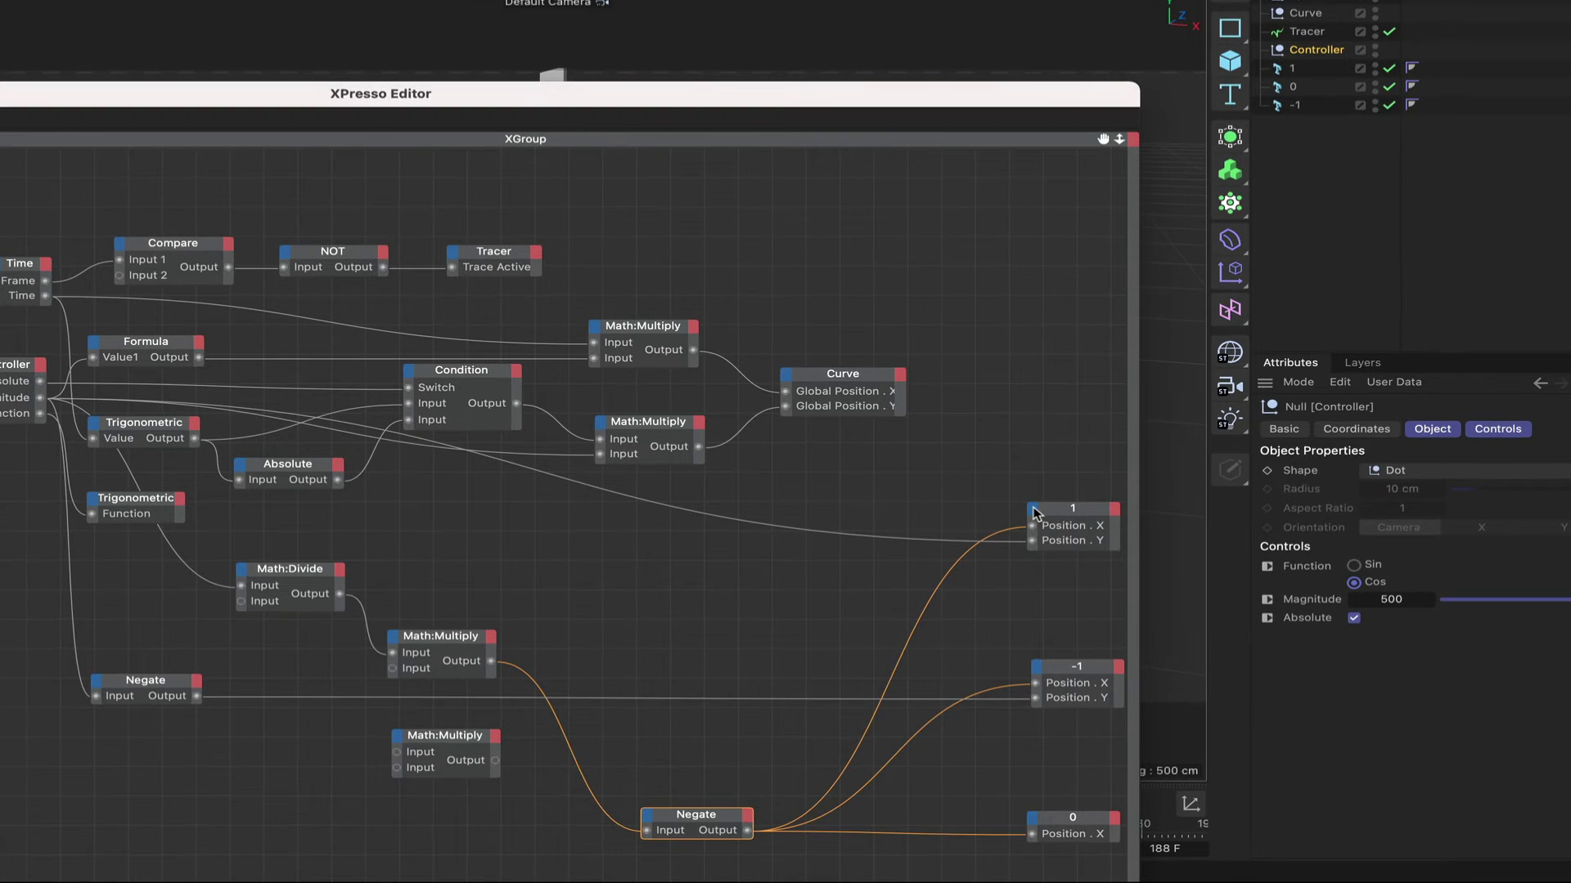
pyautogui.click(1033, 514)
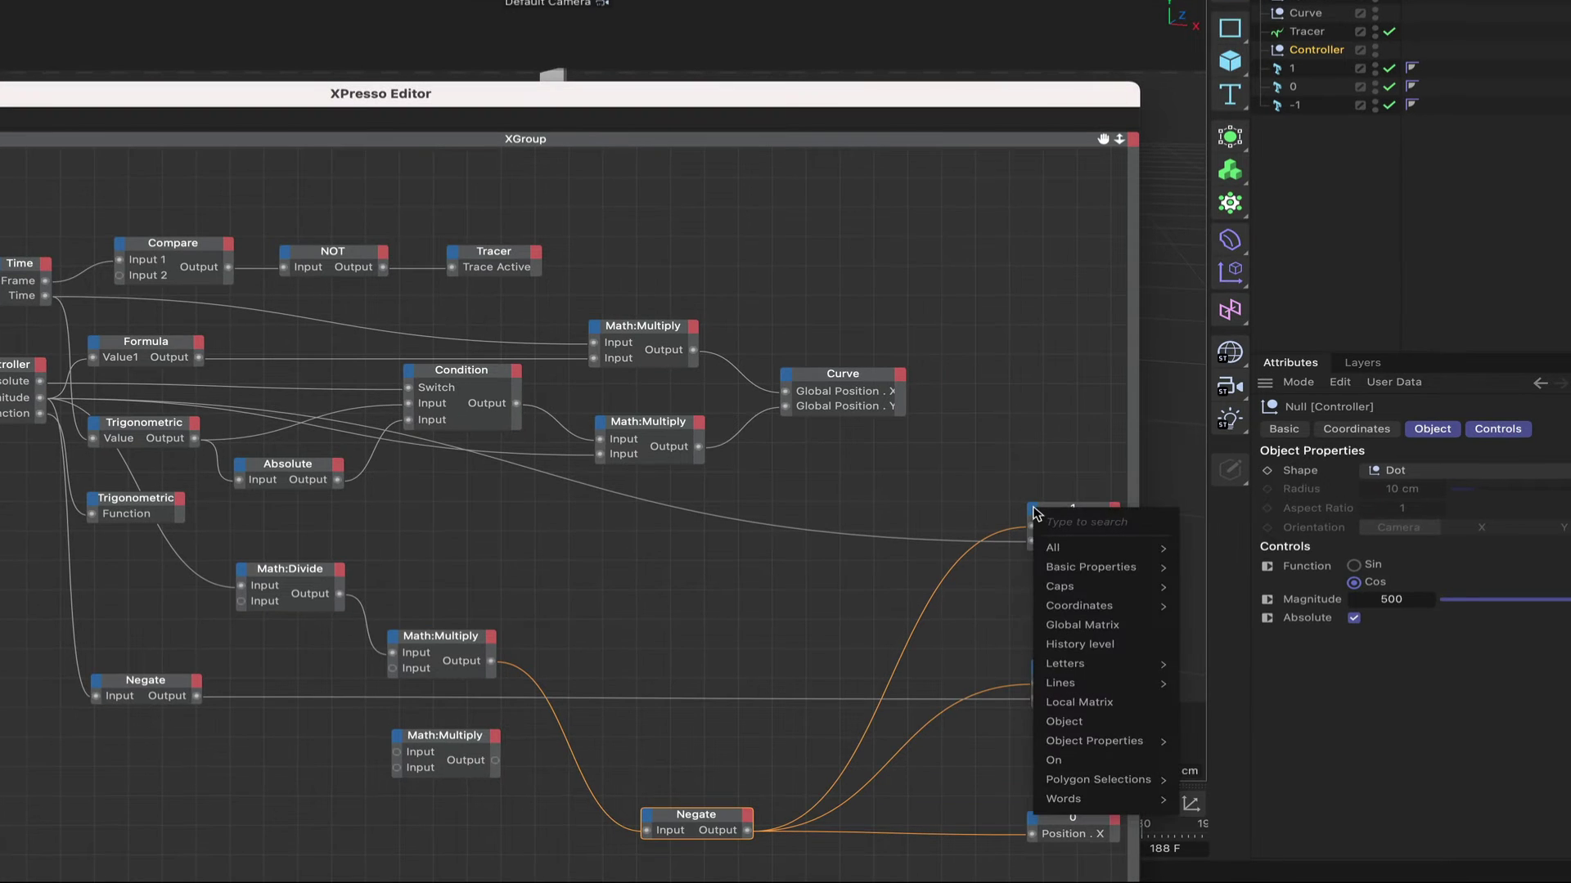
pyautogui.moveTo(1047, 599)
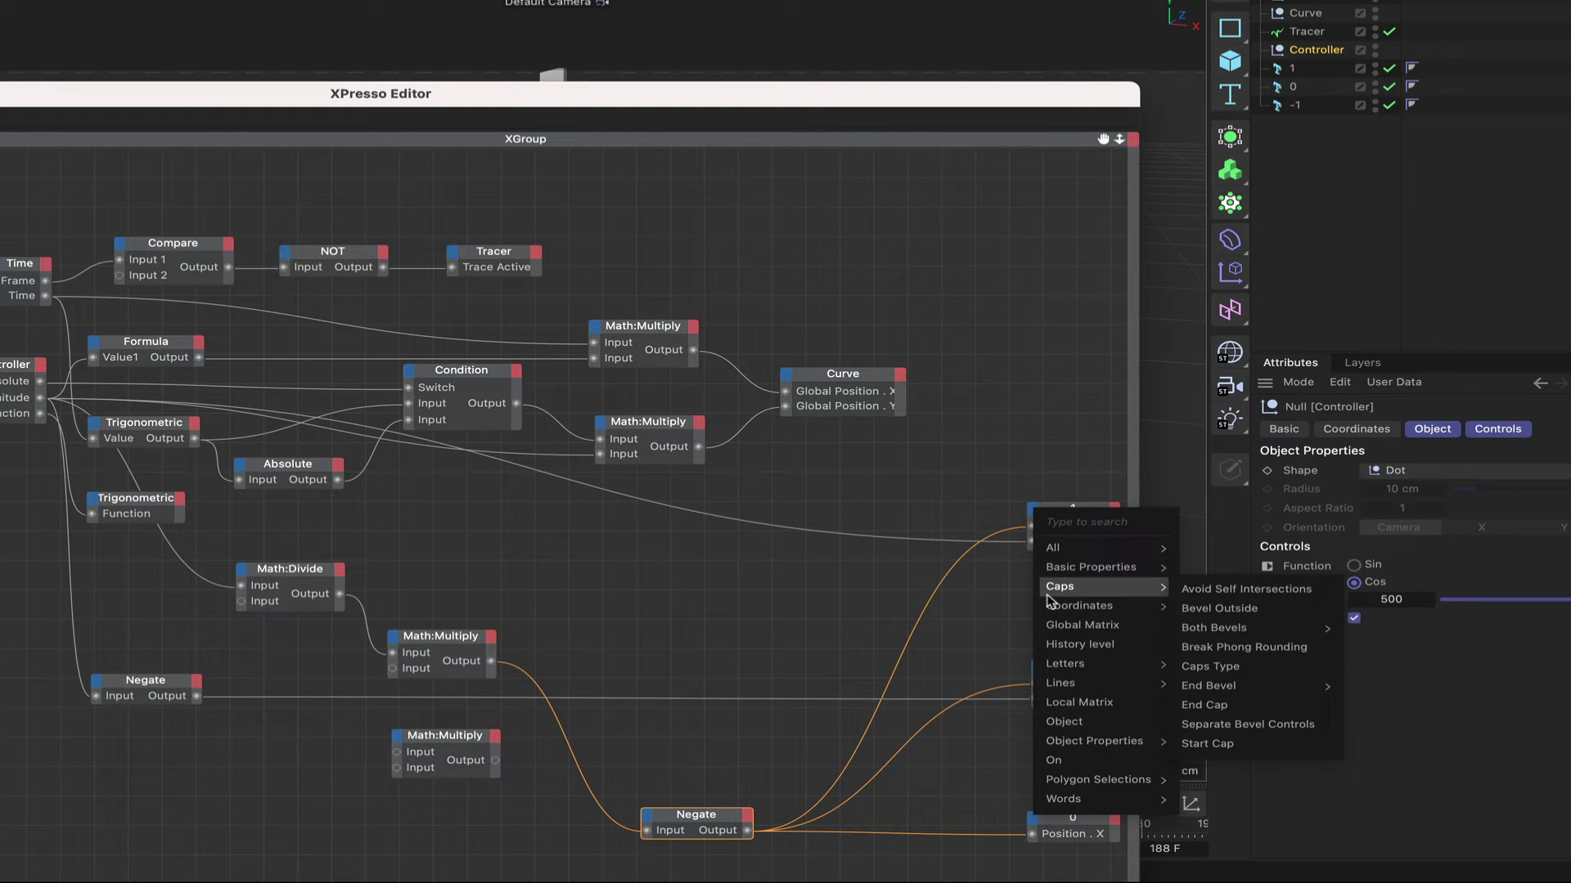
pyautogui.moveTo(1054, 746)
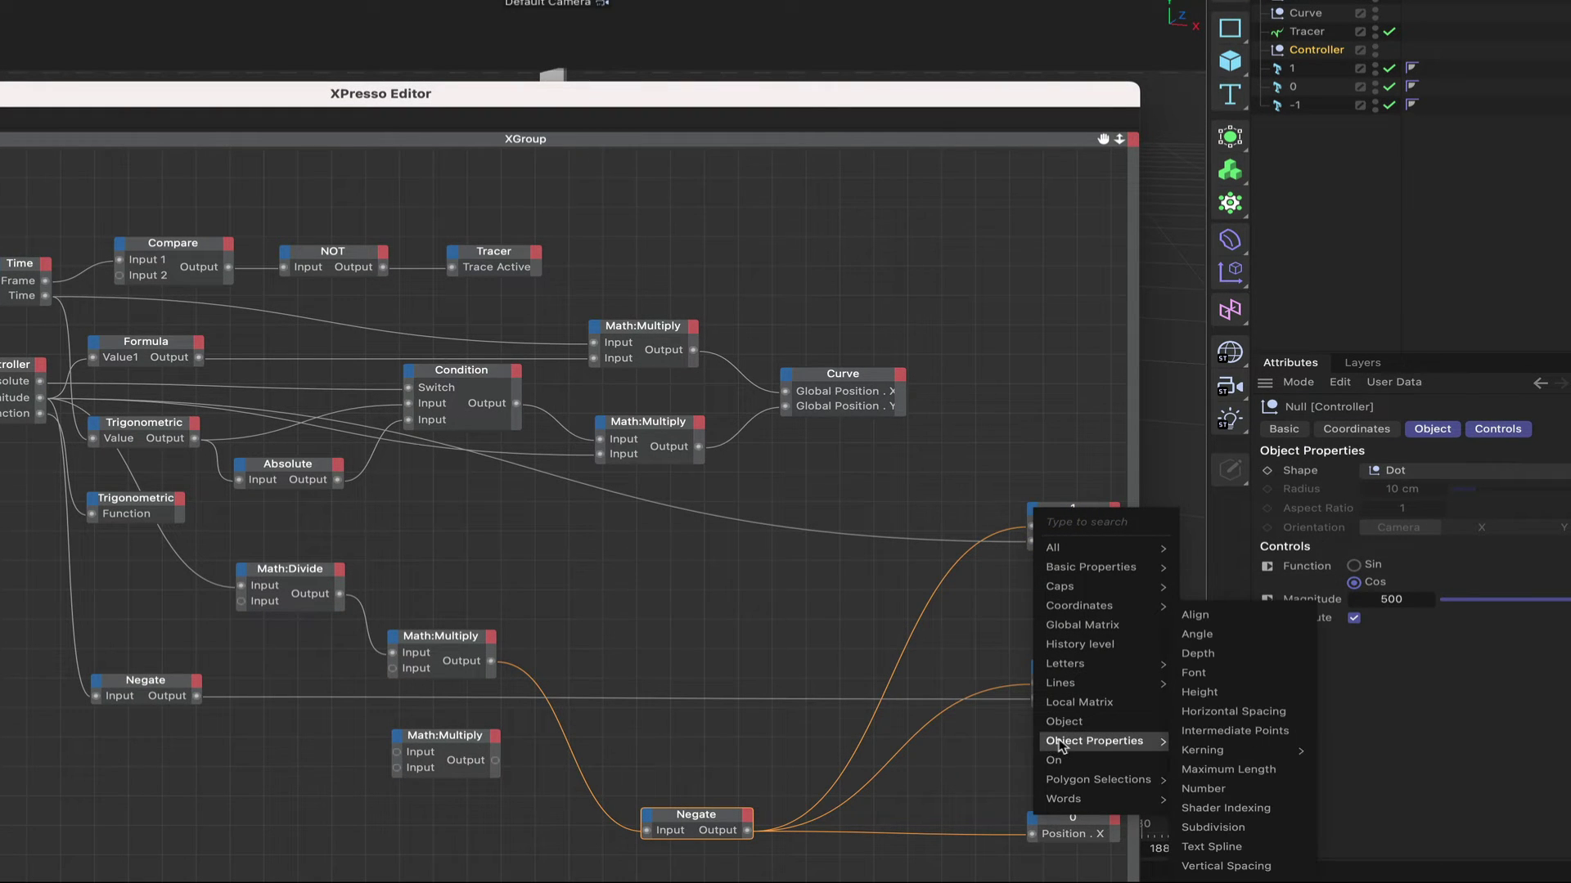
pyautogui.click(1202, 692)
pyautogui.click(1034, 675)
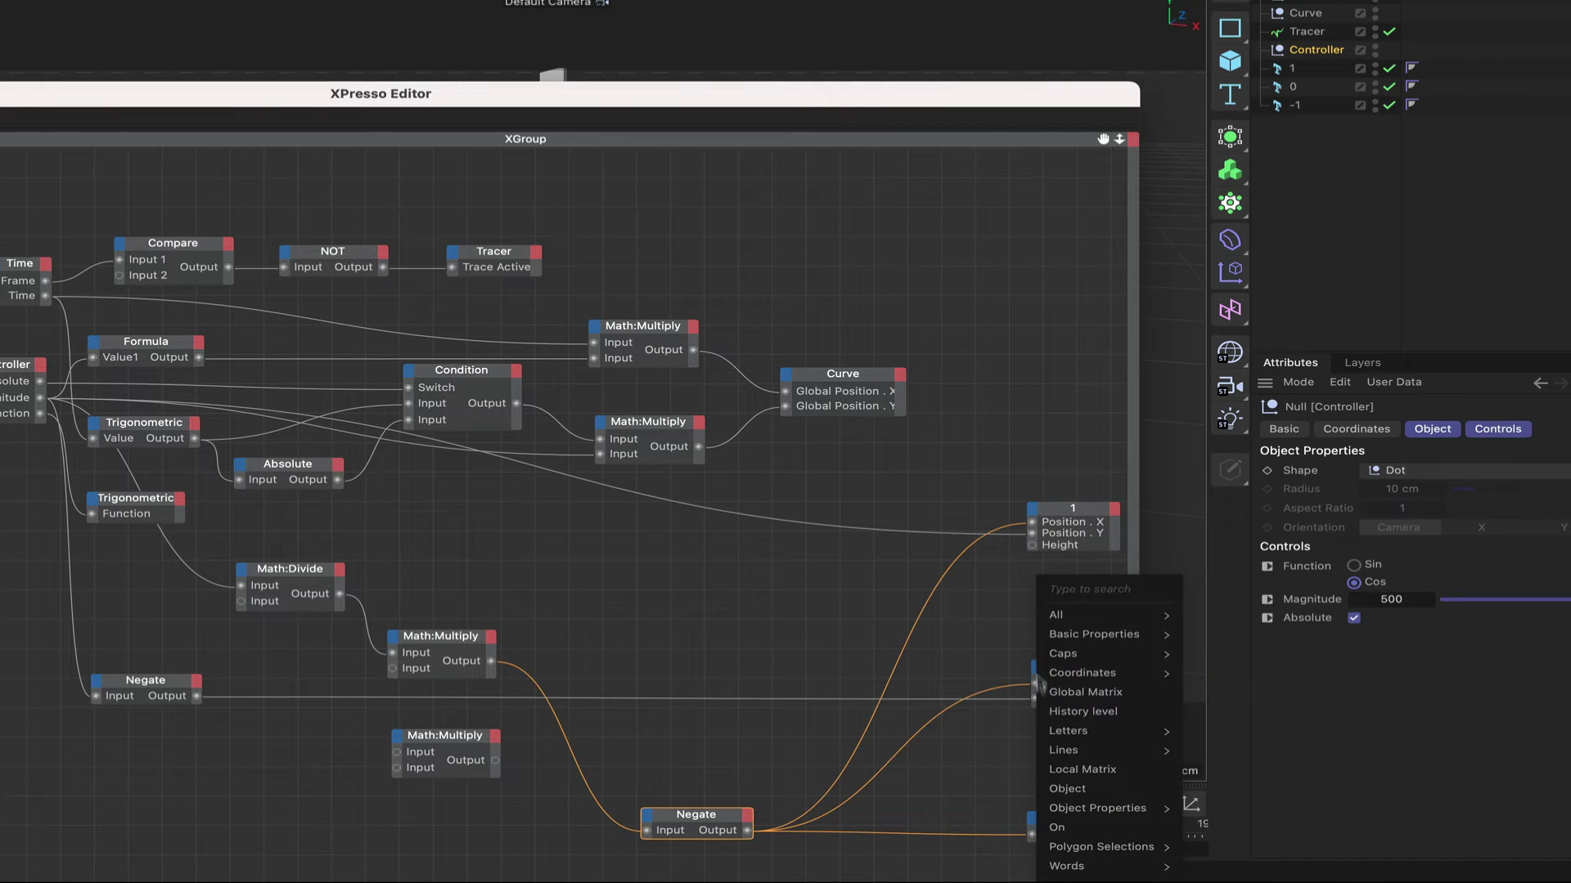
pyautogui.moveTo(1063, 808)
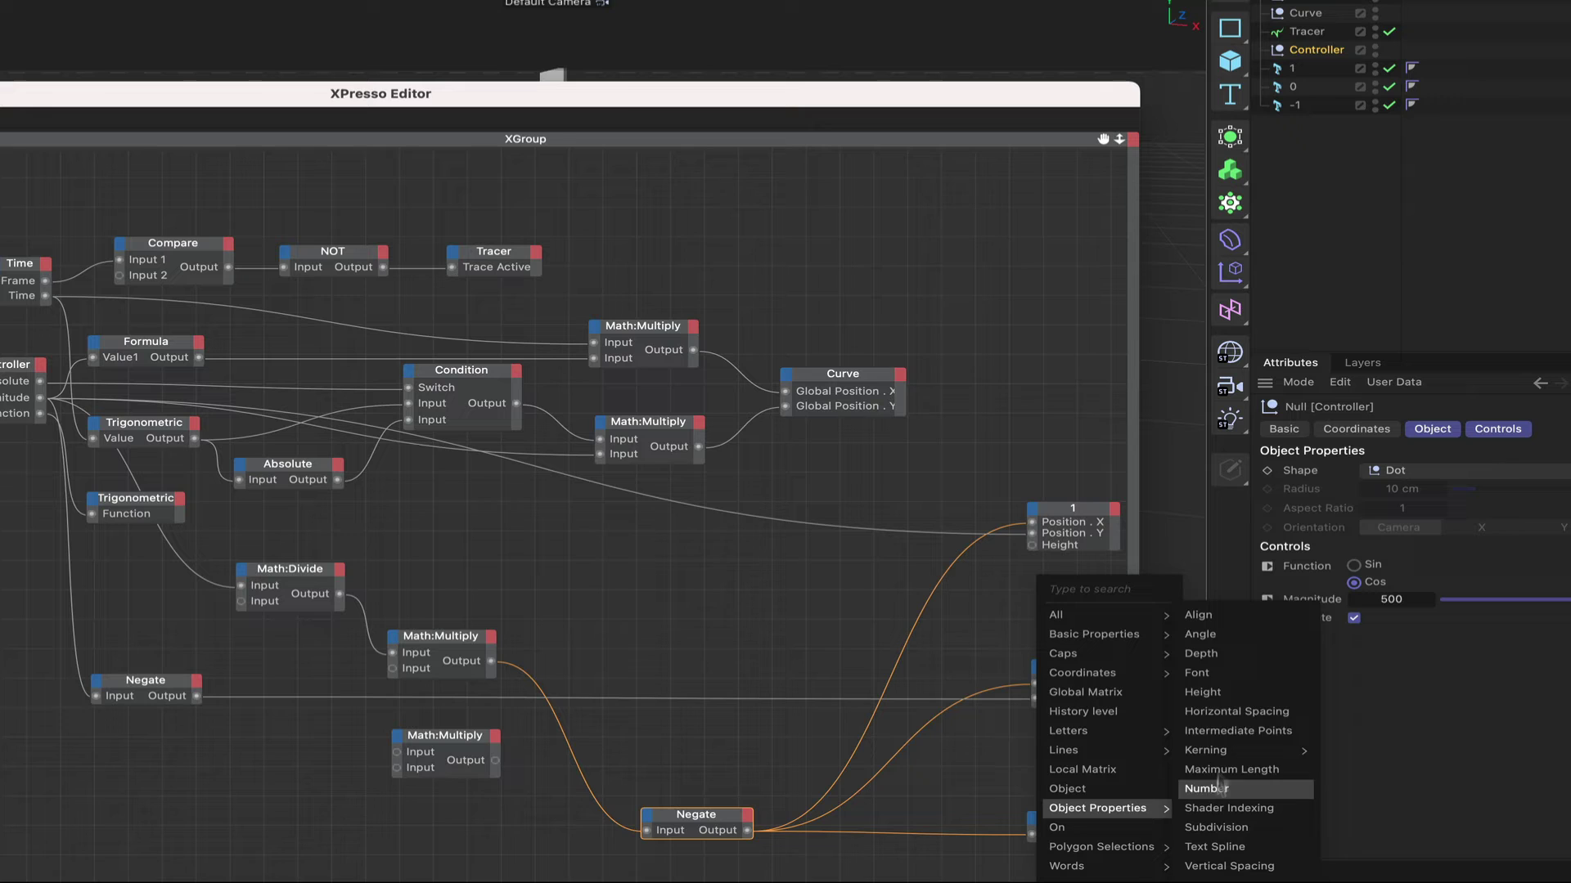
pyautogui.click(1209, 691)
pyautogui.click(1049, 831)
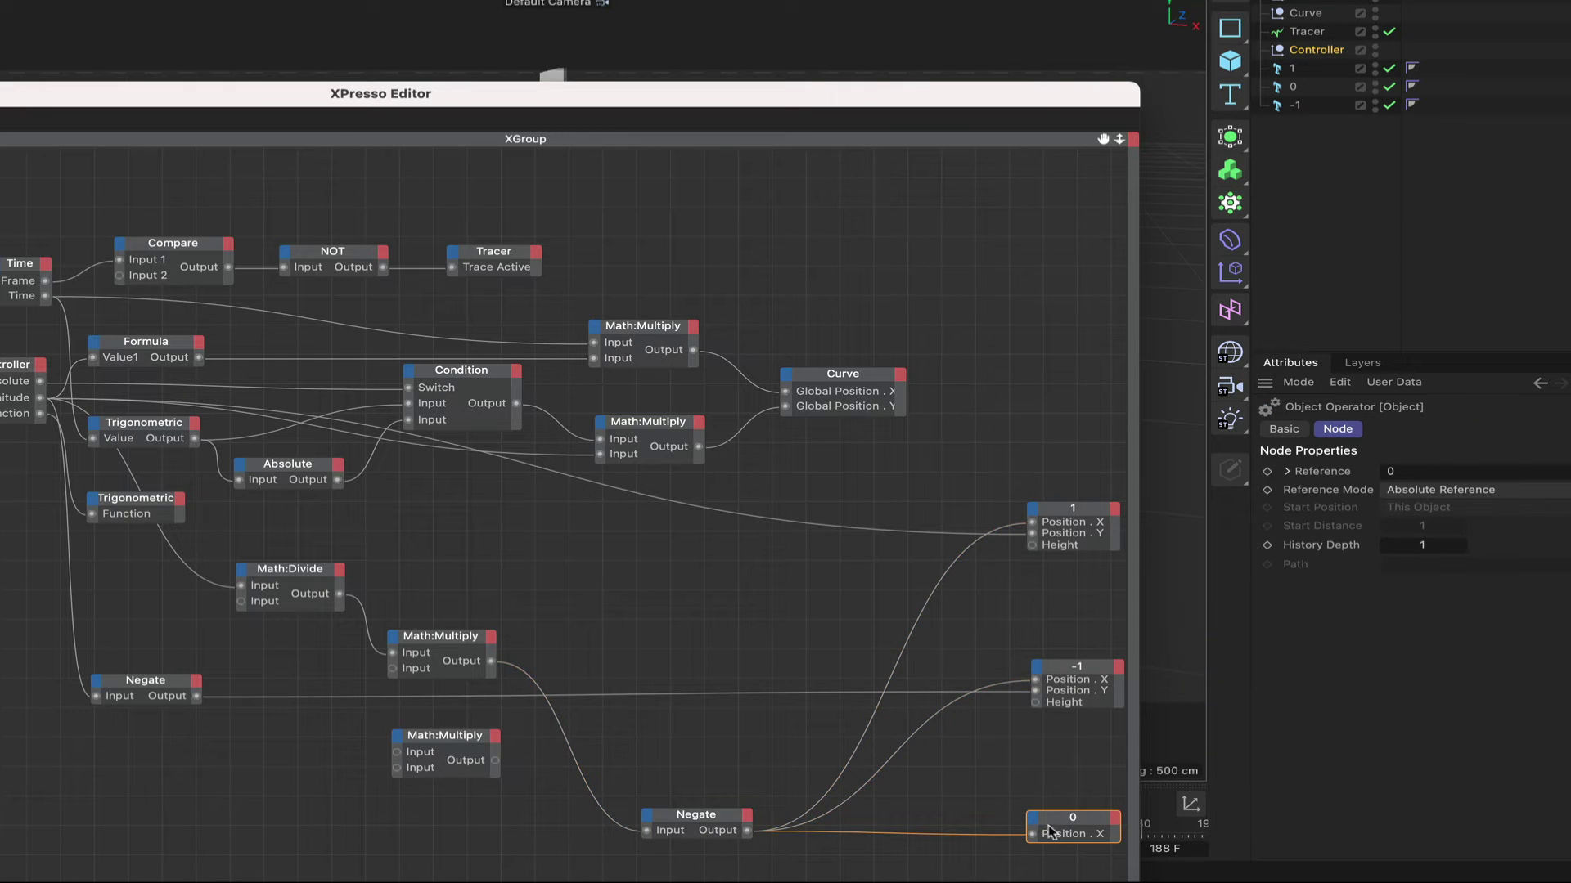
pyautogui.click(1034, 818)
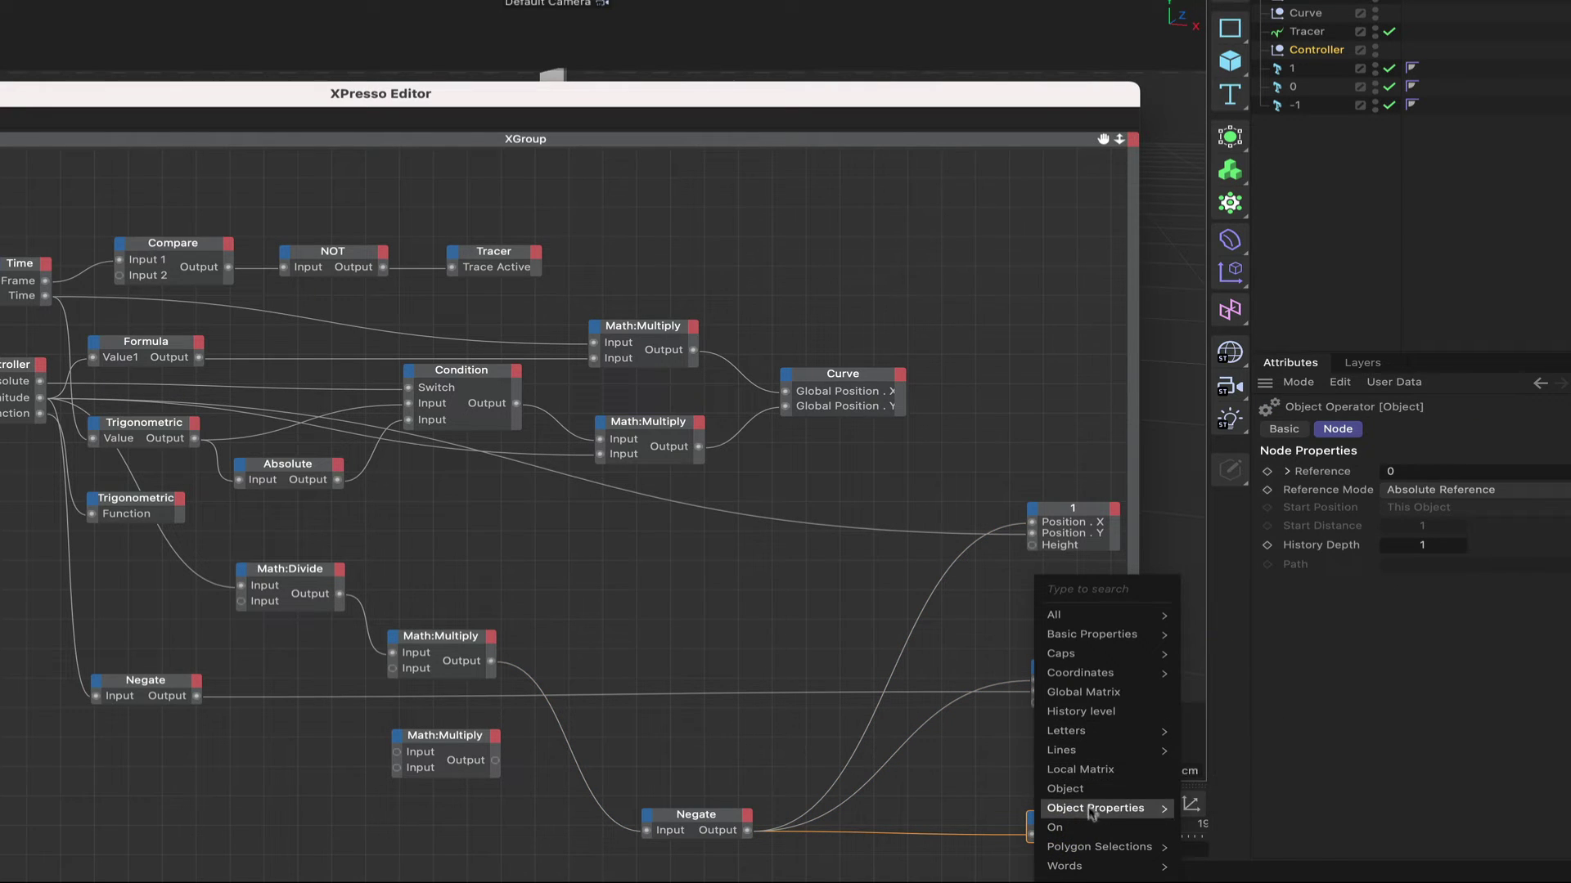
pyautogui.moveTo(1091, 809)
pyautogui.click(1211, 694)
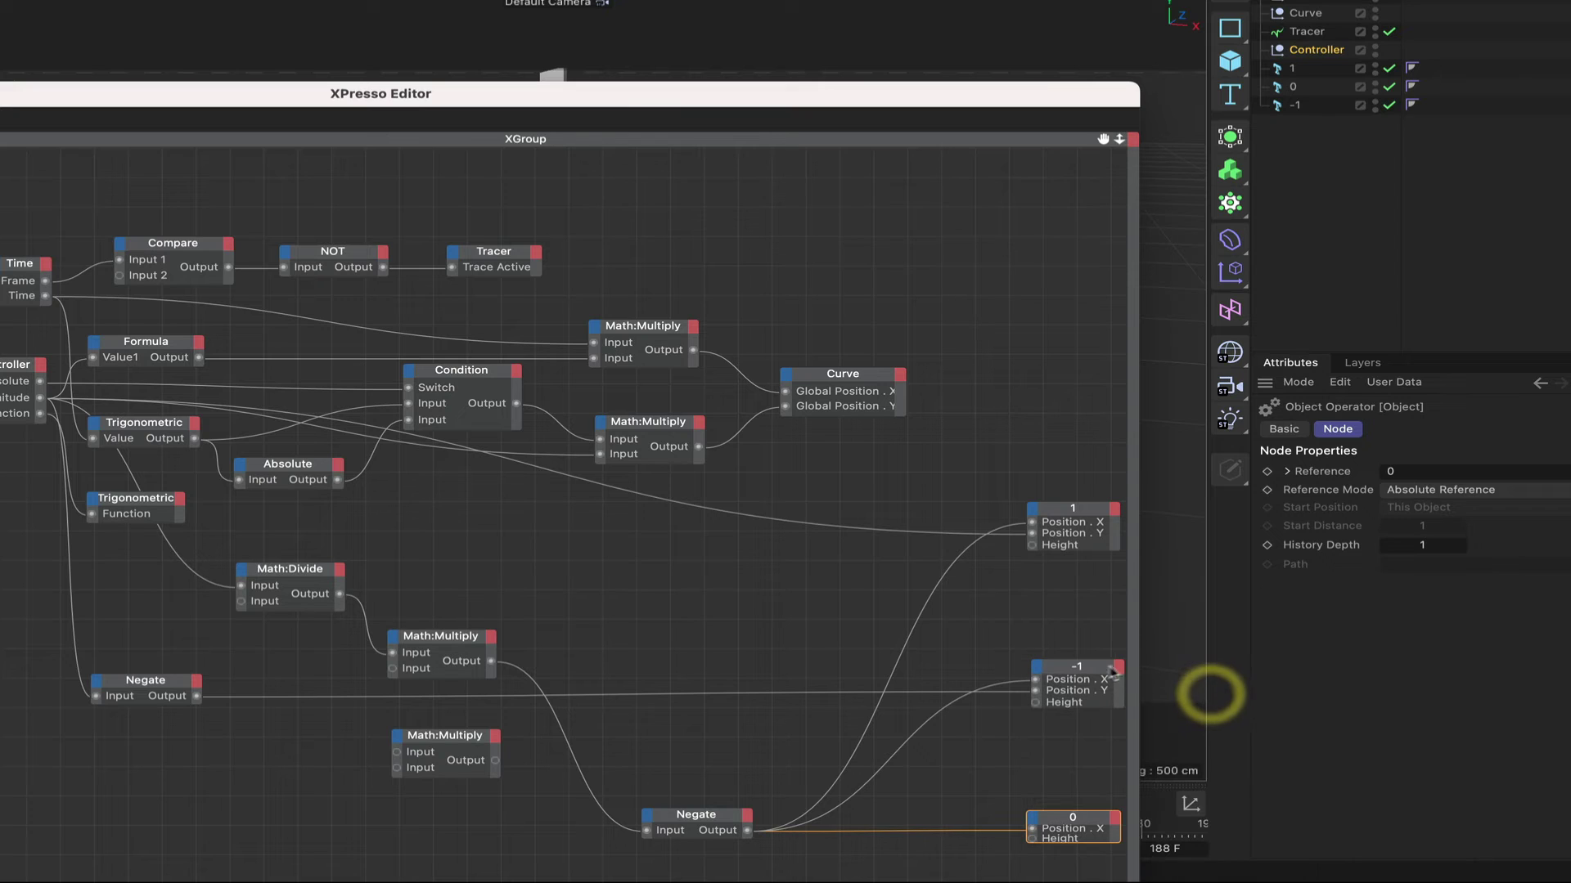
# Expand the 1, -1 and 0 nodes so that each one fully shows all its ports
pyautogui.doubleClick(1079, 509)
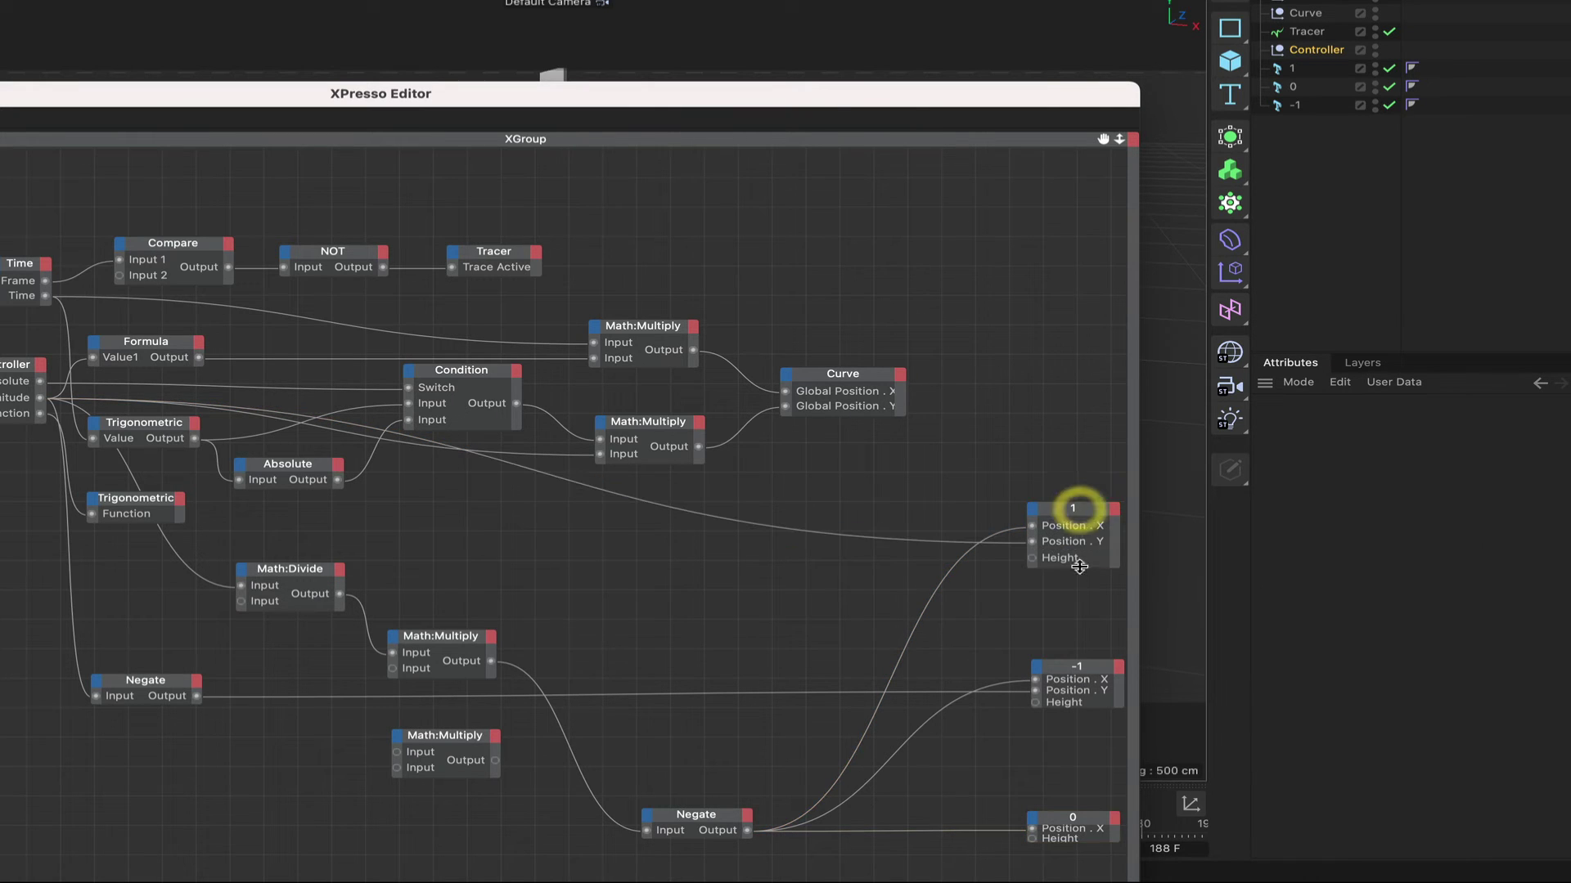
pyautogui.click(1072, 665)
pyautogui.doubleClick(1074, 667)
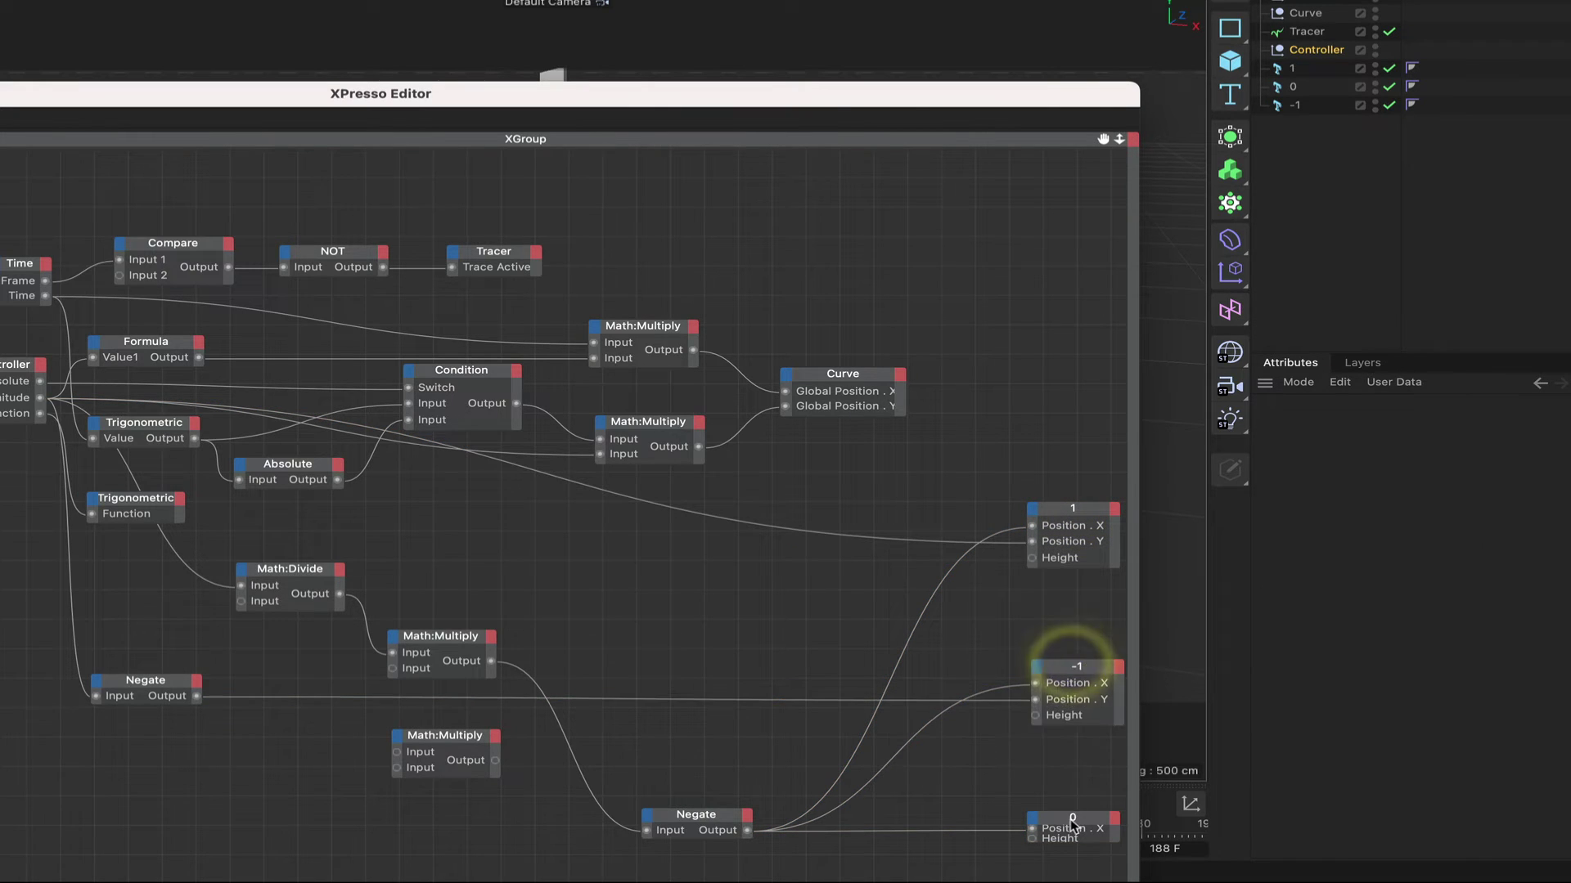
pyautogui.doubleClick(1071, 818)
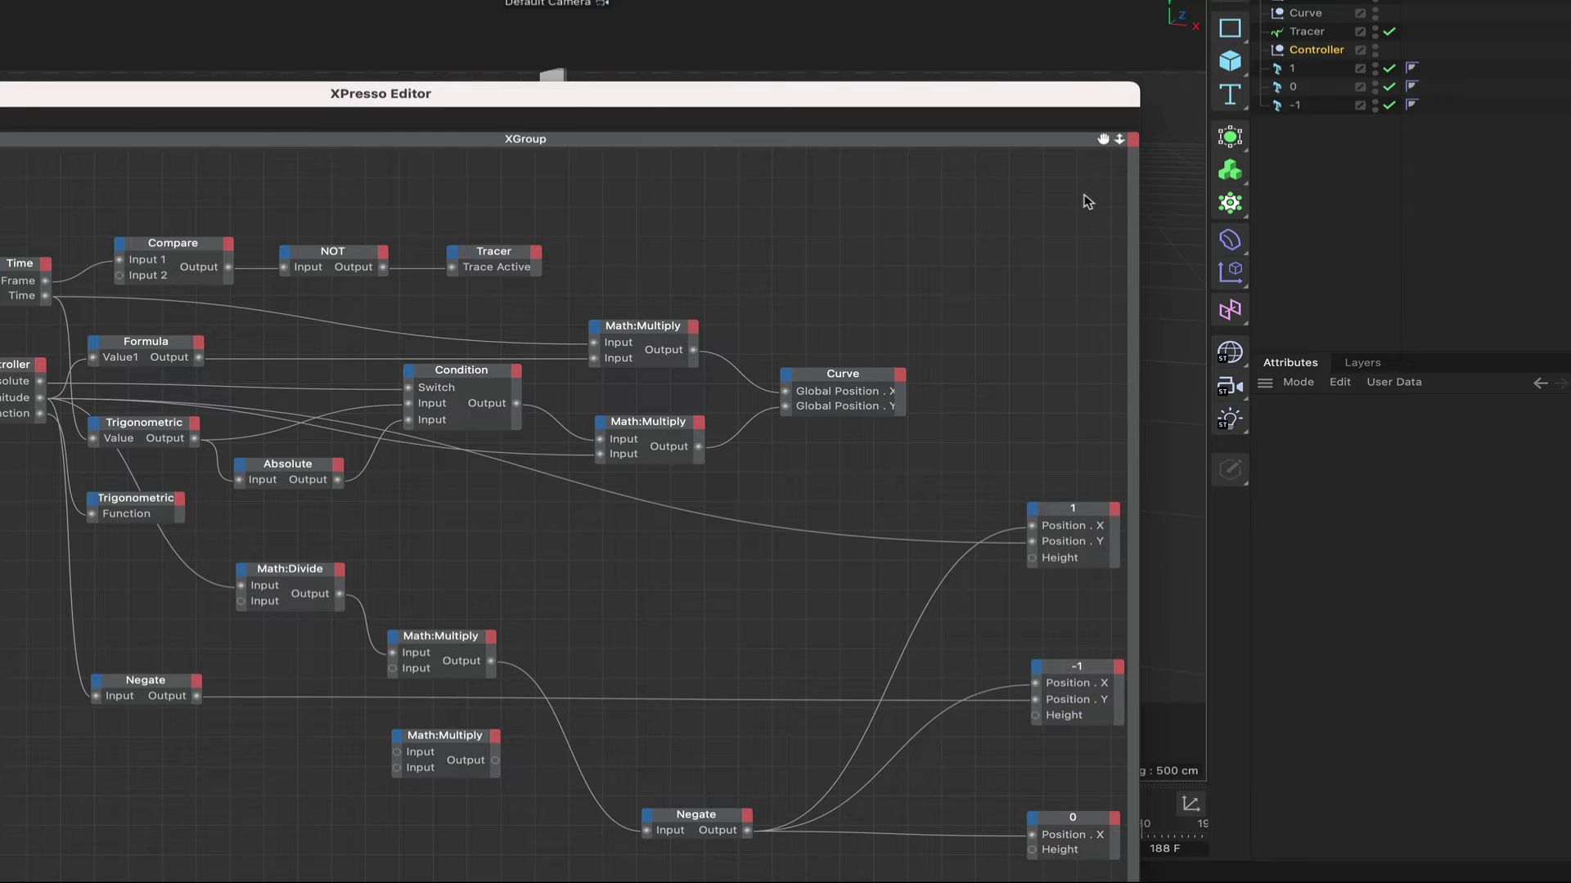
# Connect the Math:Divide output to the first input of the lower, unconnected Math:Multiply node and set its Input [2] to 0.125
pyautogui.moveTo(1080, 103); pyautogui.dragTo(1135, 0)
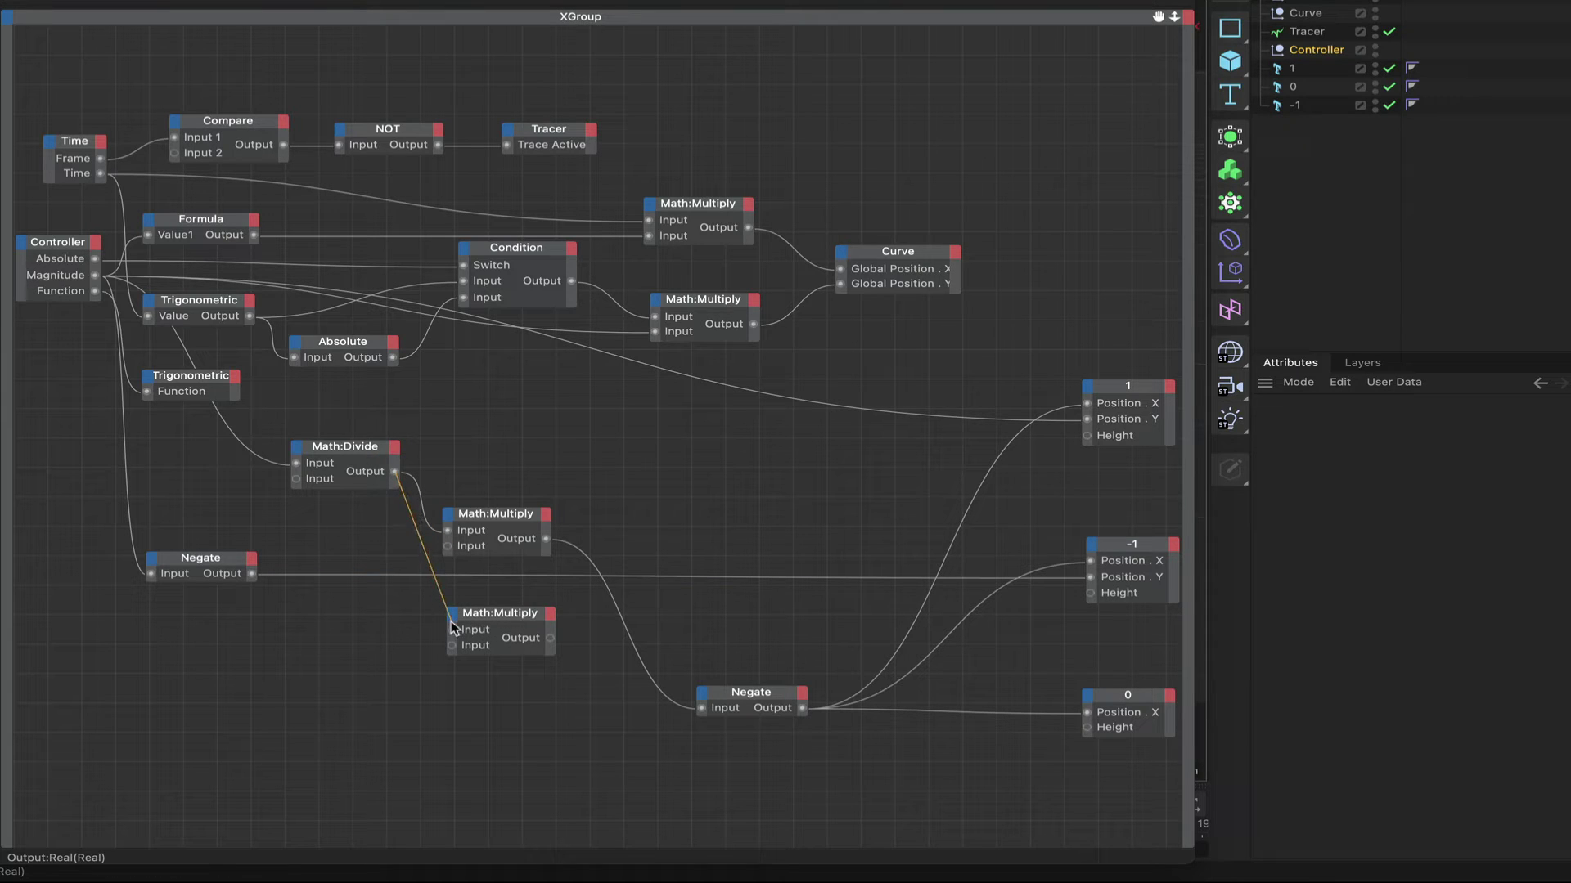
pyautogui.moveTo(450, 634); pyautogui.dragTo(451, 630)
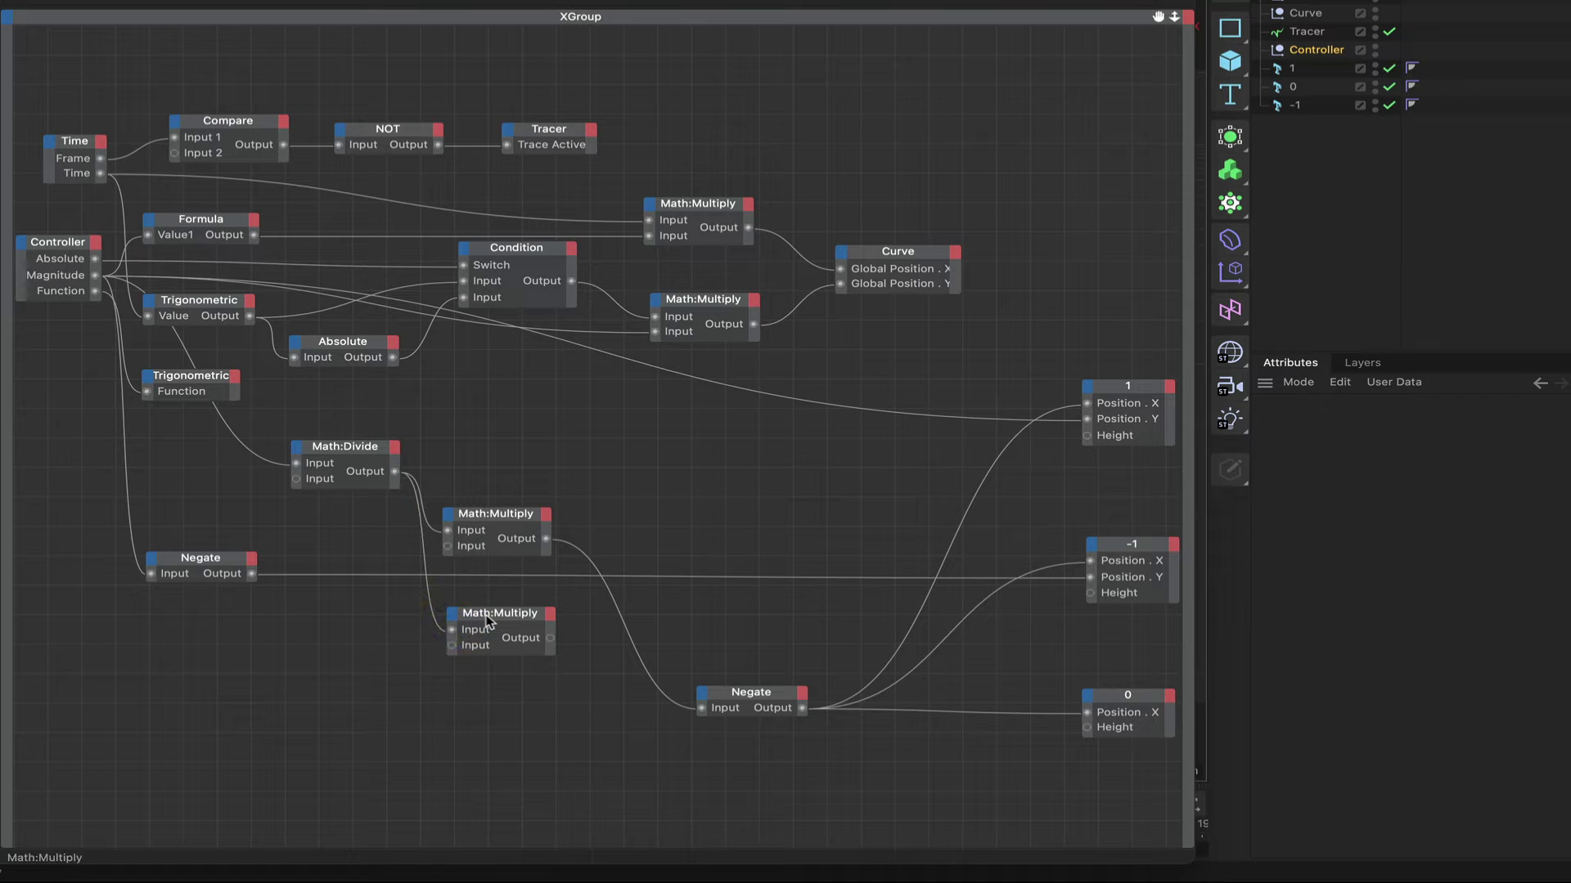
pyautogui.click(486, 619)
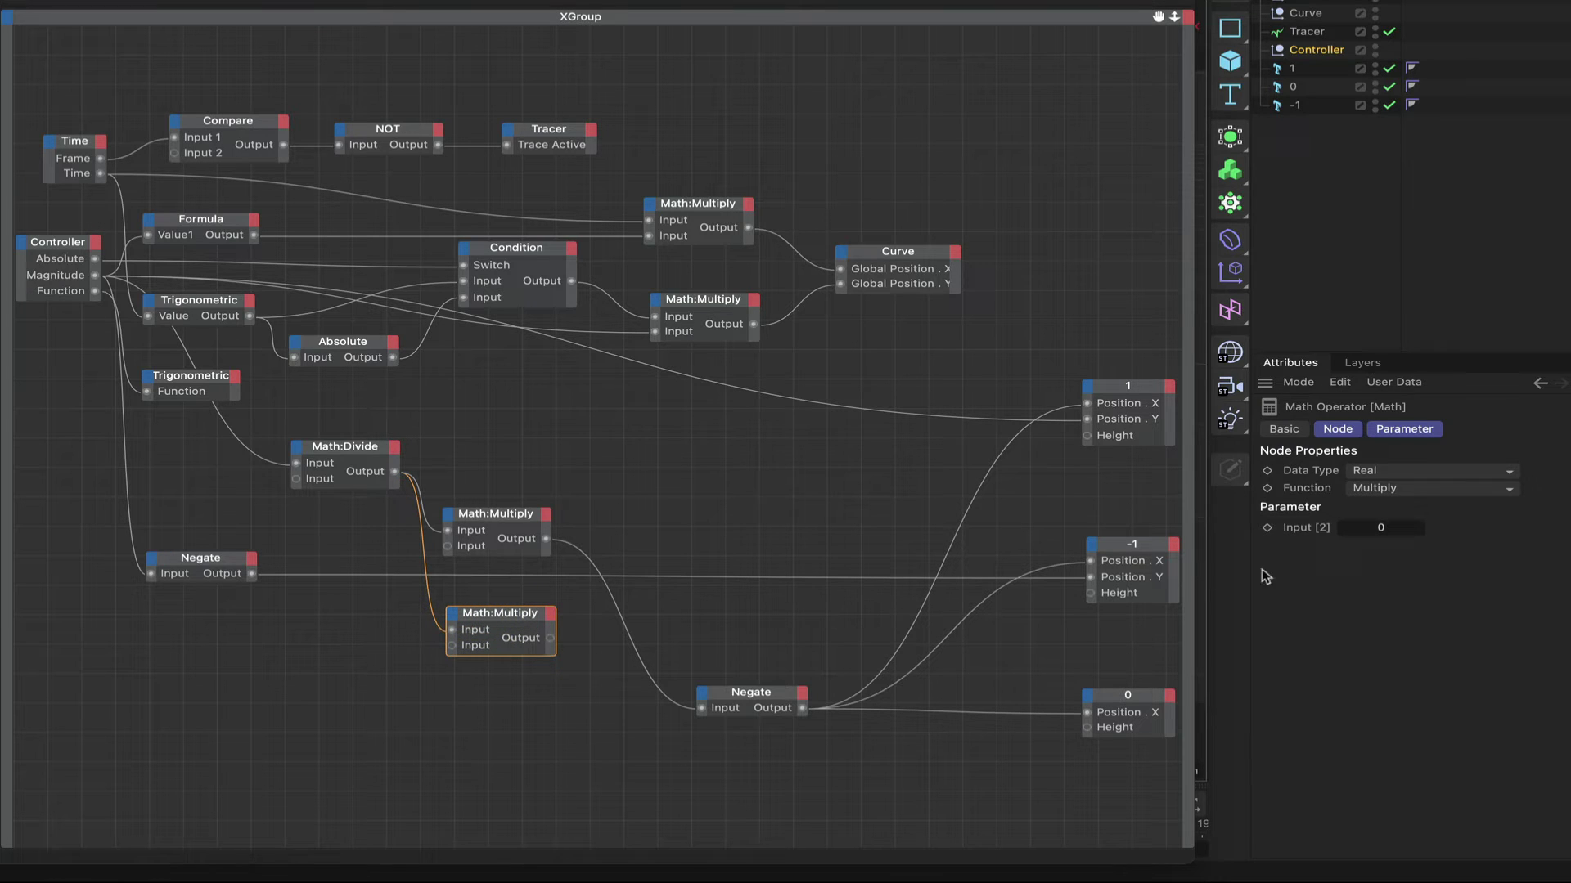
pyautogui.click(1394, 530)
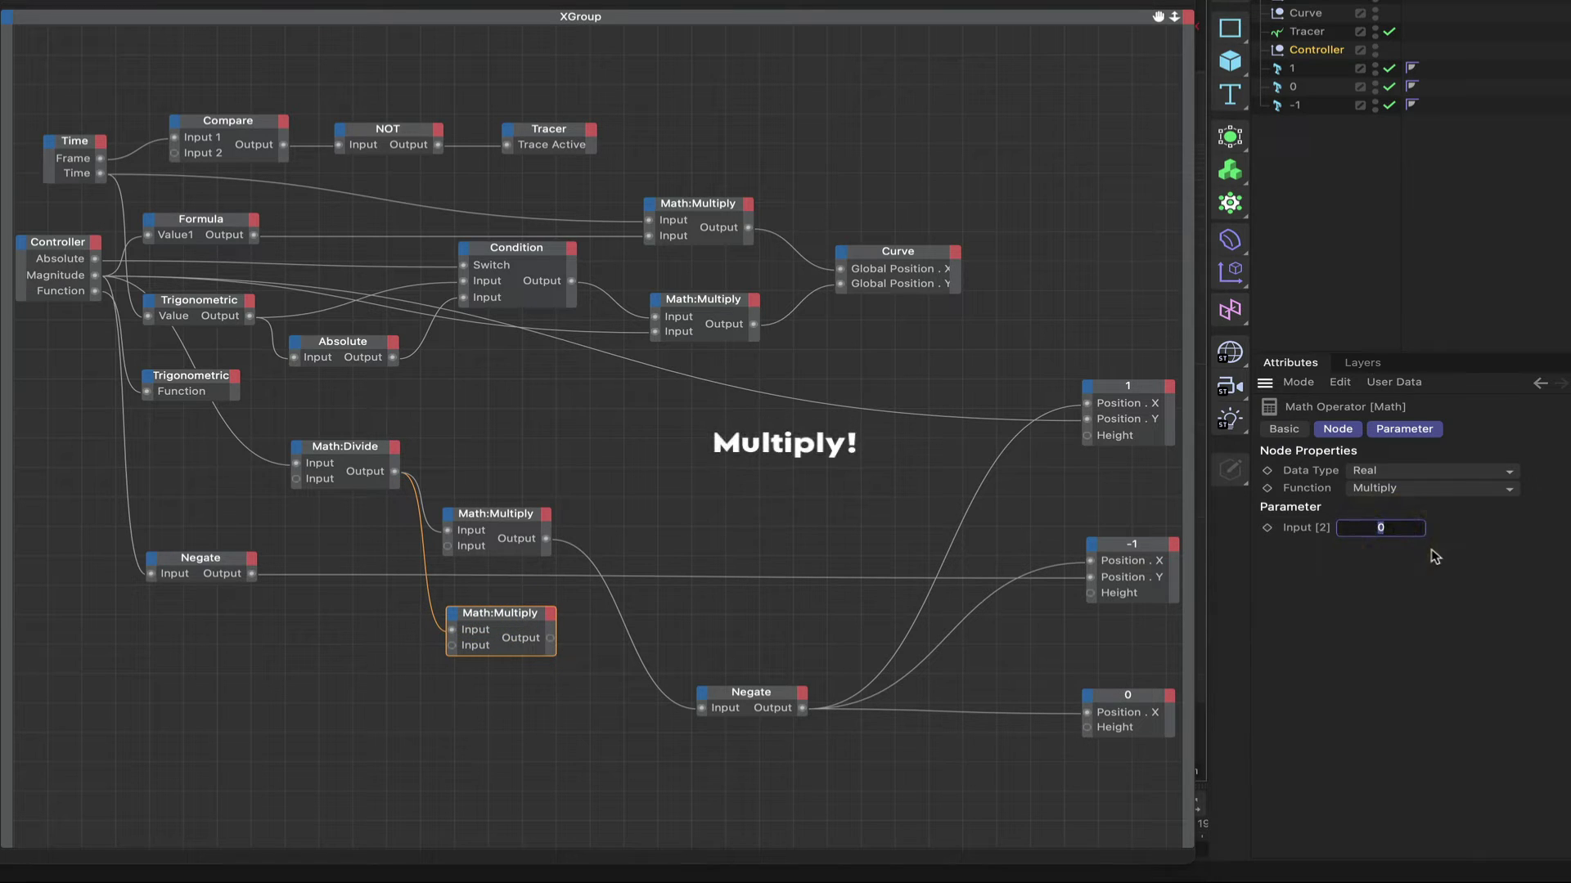
pyautogui.press('Return')
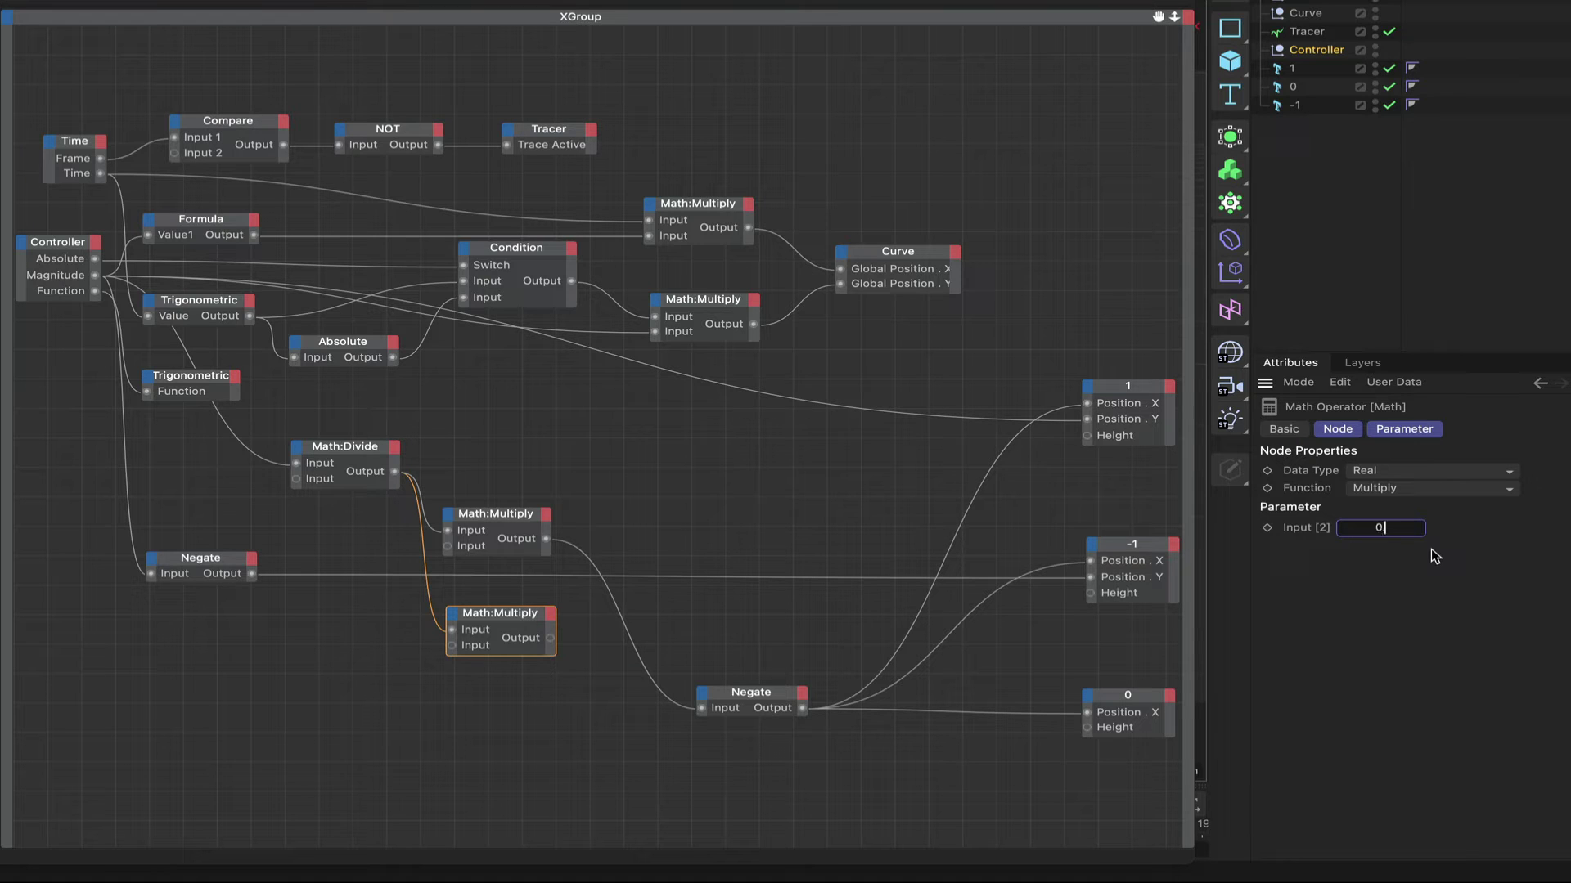
pyautogui.write('.125')
pyautogui.press('Return')
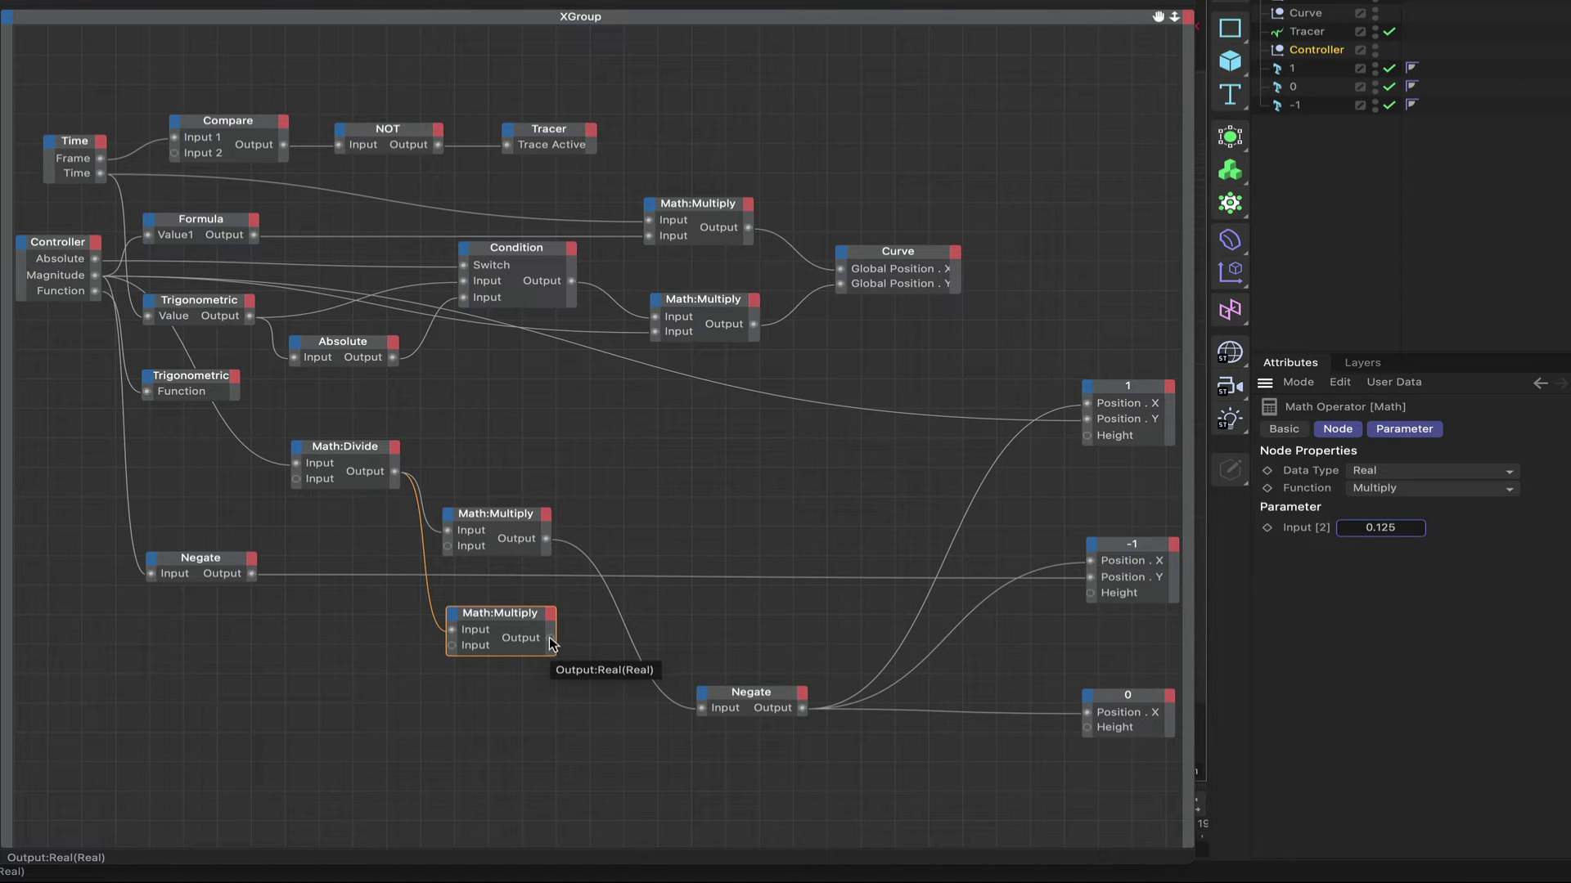
# Try driving the Height of the 1, -1 and 0 nodes with the lower Math:Multiply output and check the text in the viewport
pyautogui.moveTo(589, 636); pyautogui.dragTo(1088, 439)
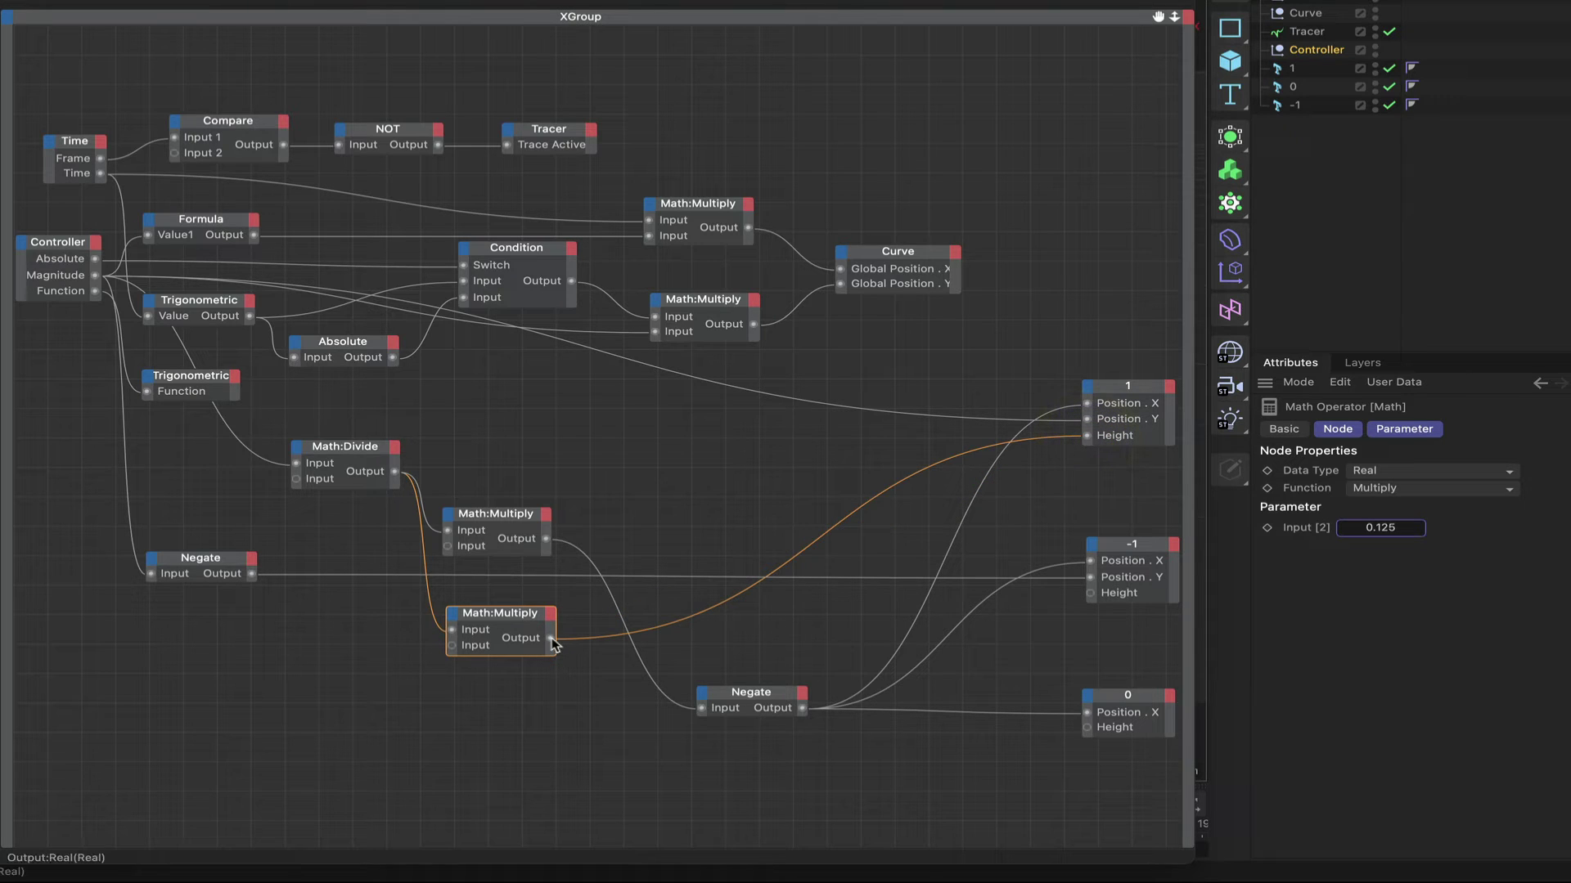
pyautogui.moveTo(551, 638); pyautogui.dragTo(1090, 595)
pyautogui.moveTo(553, 639); pyautogui.dragTo(1088, 727)
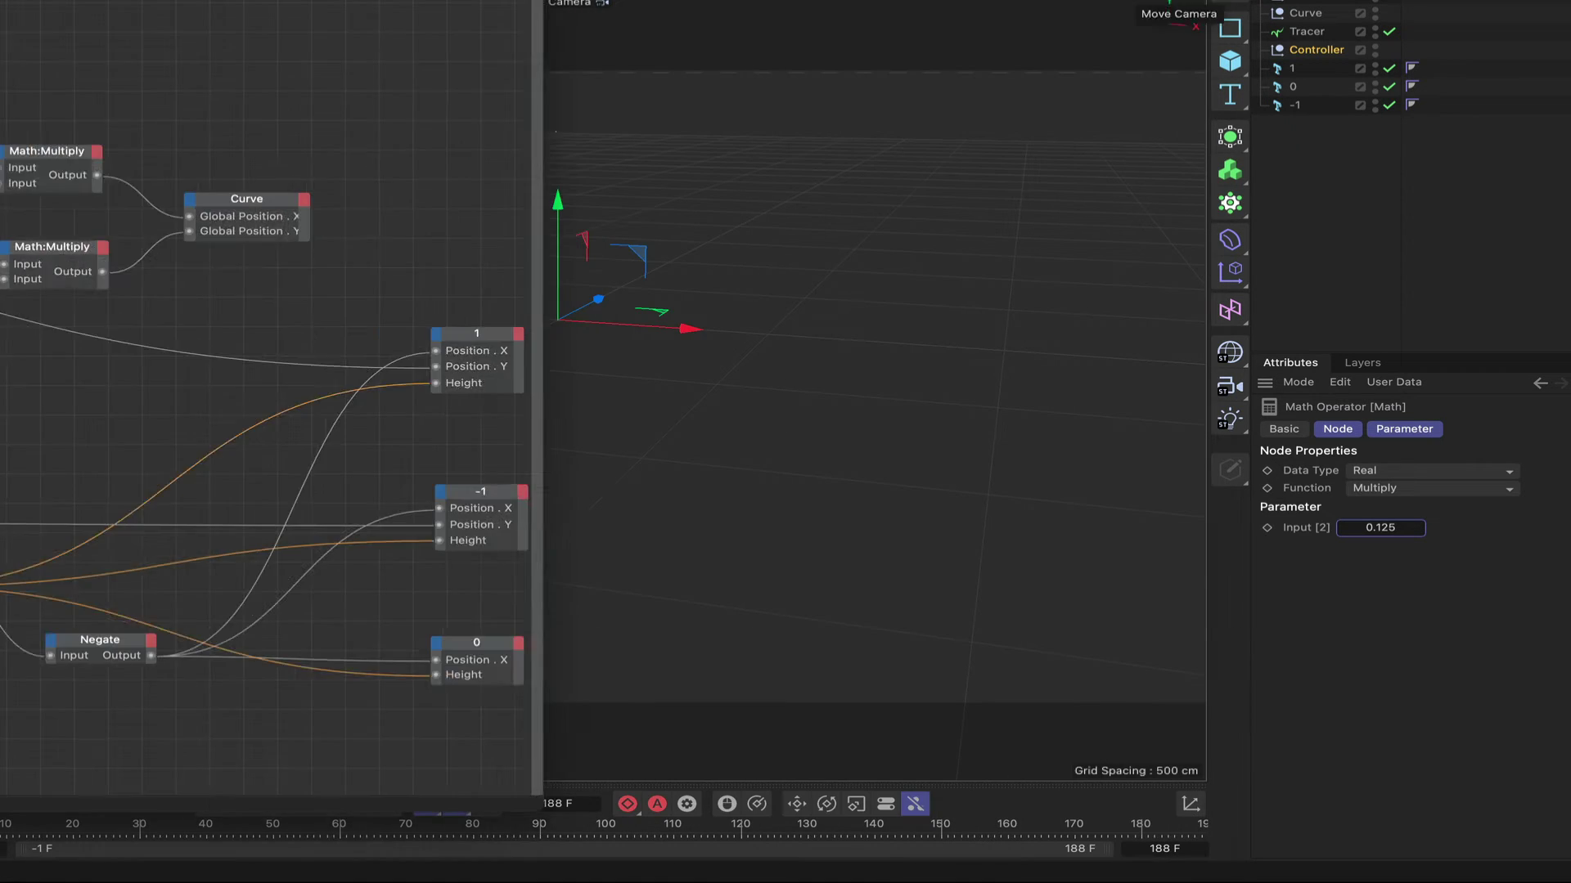
pyautogui.moveTo(491, 4); pyautogui.dragTo(226, 1)
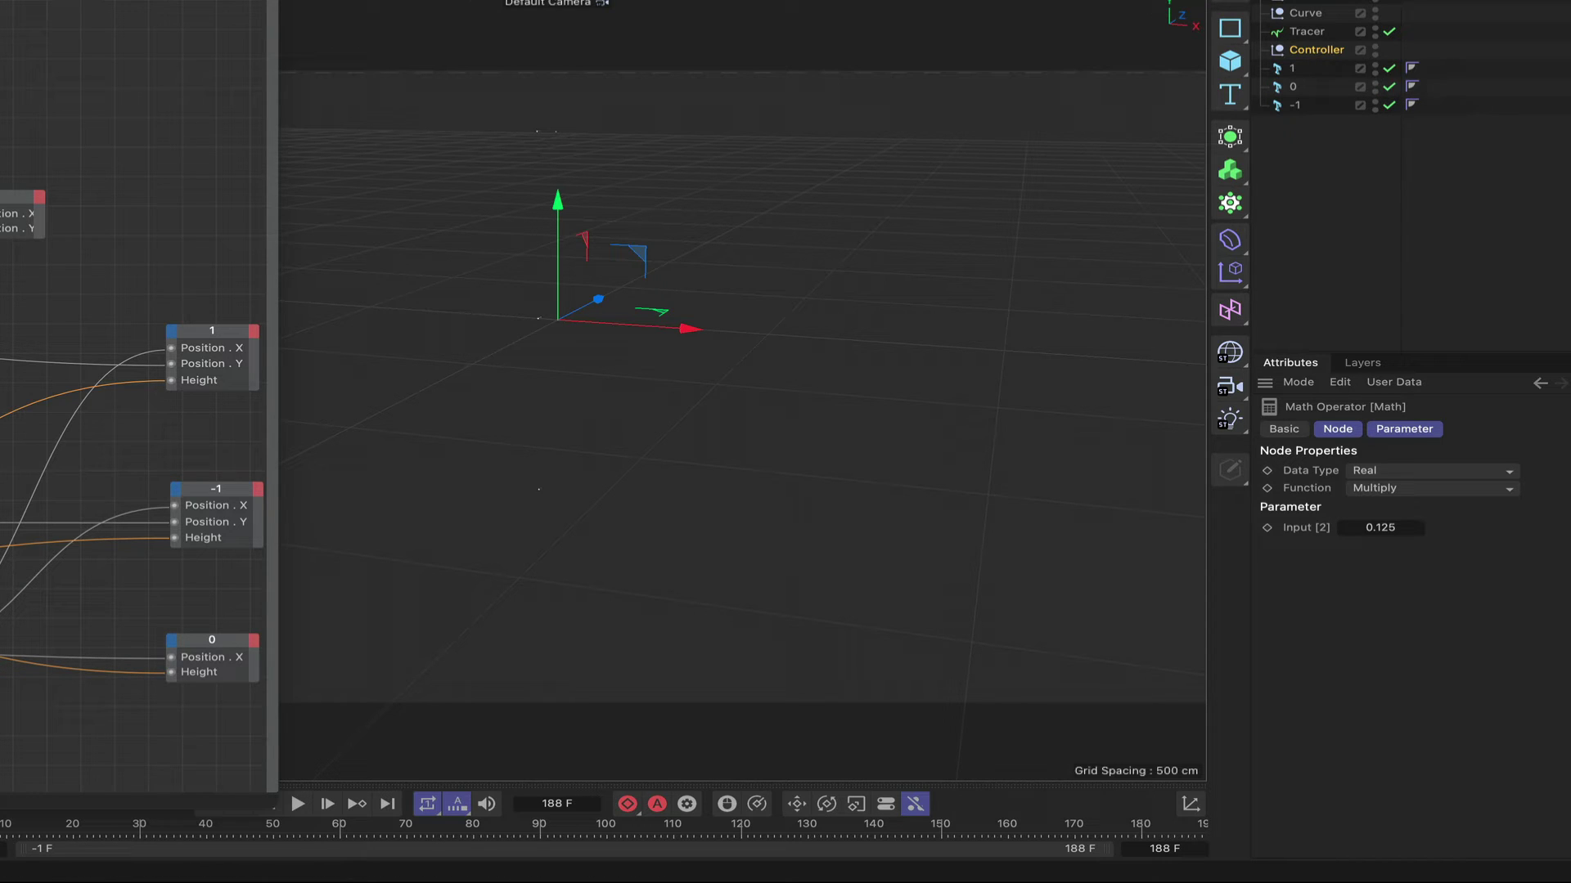
pyautogui.moveTo(123, 2); pyautogui.dragTo(1010, 0)
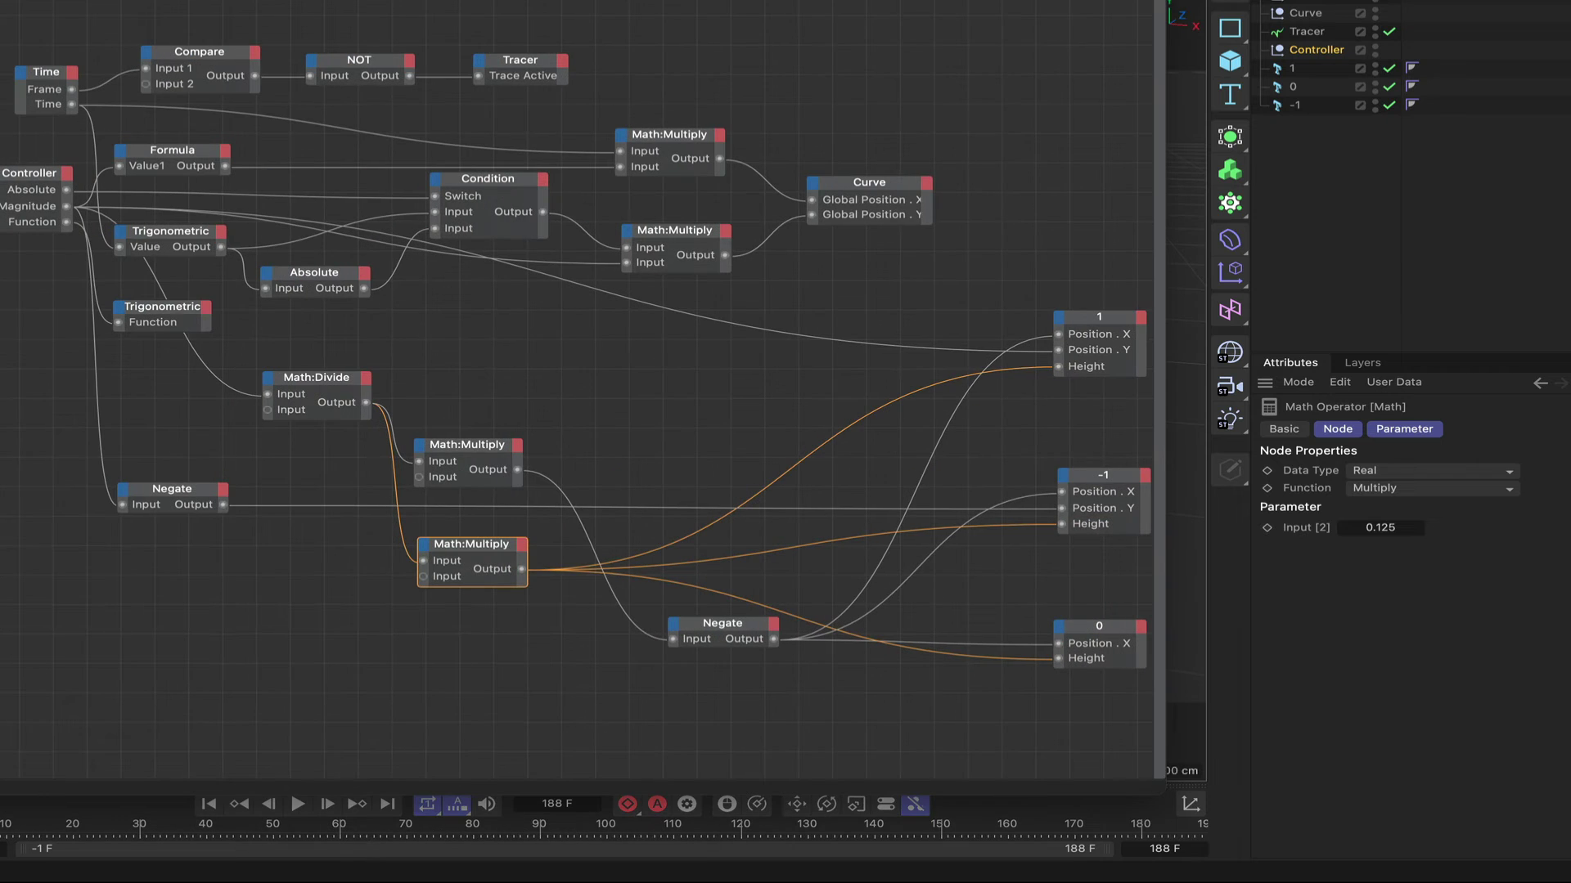
# Remove the three wires from the lower Math:Multiply node to the Height ports of 1, -1 and 0
pyautogui.click(933, 388)
pyautogui.click(855, 540)
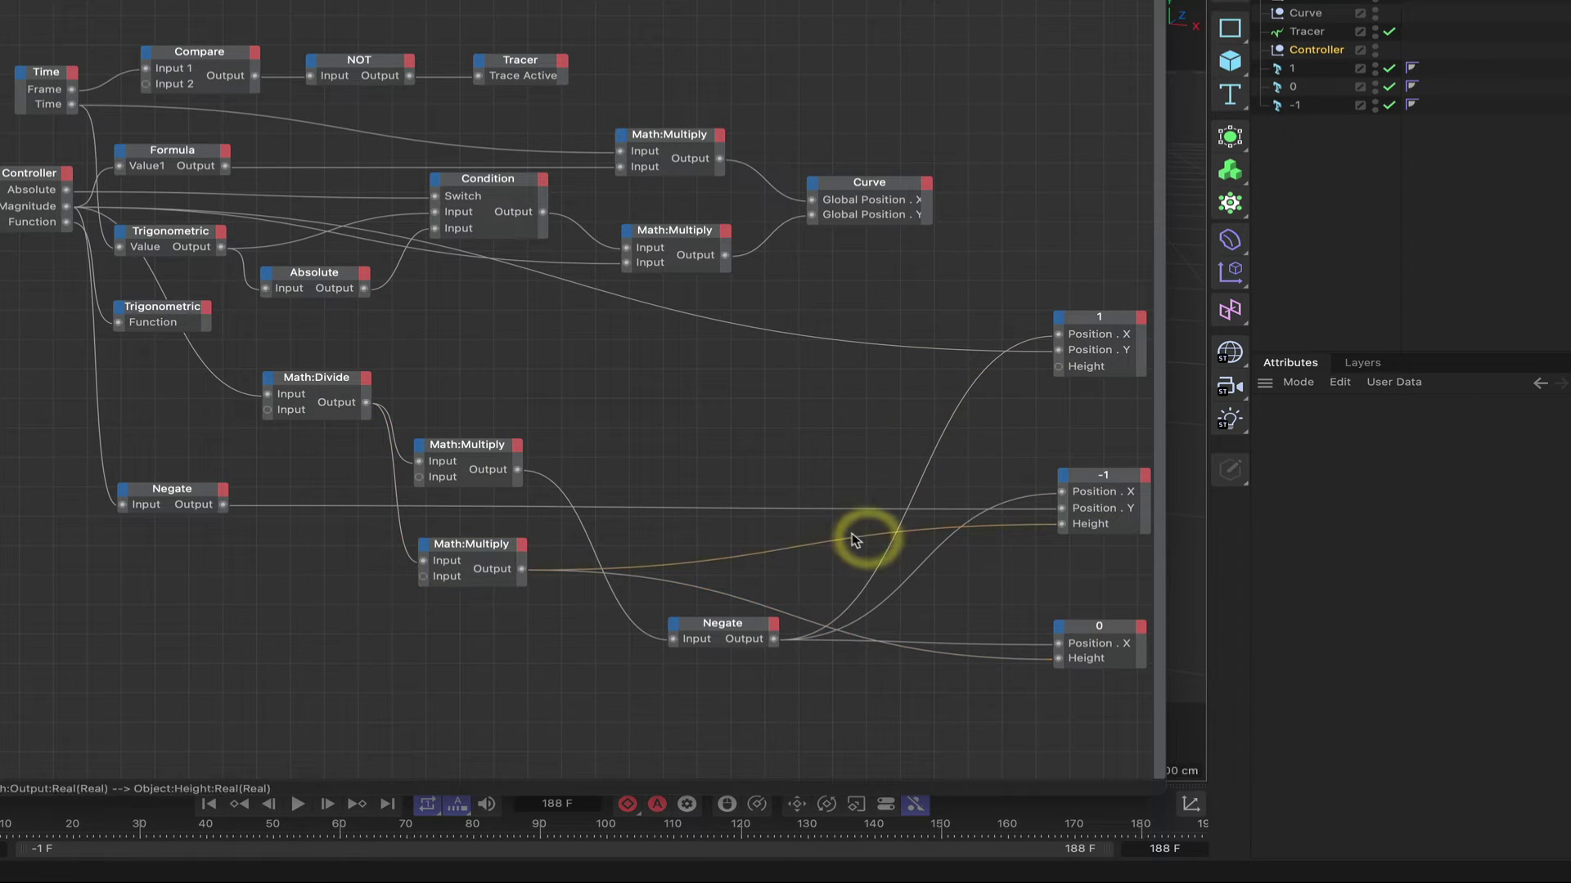
pyautogui.click(851, 540)
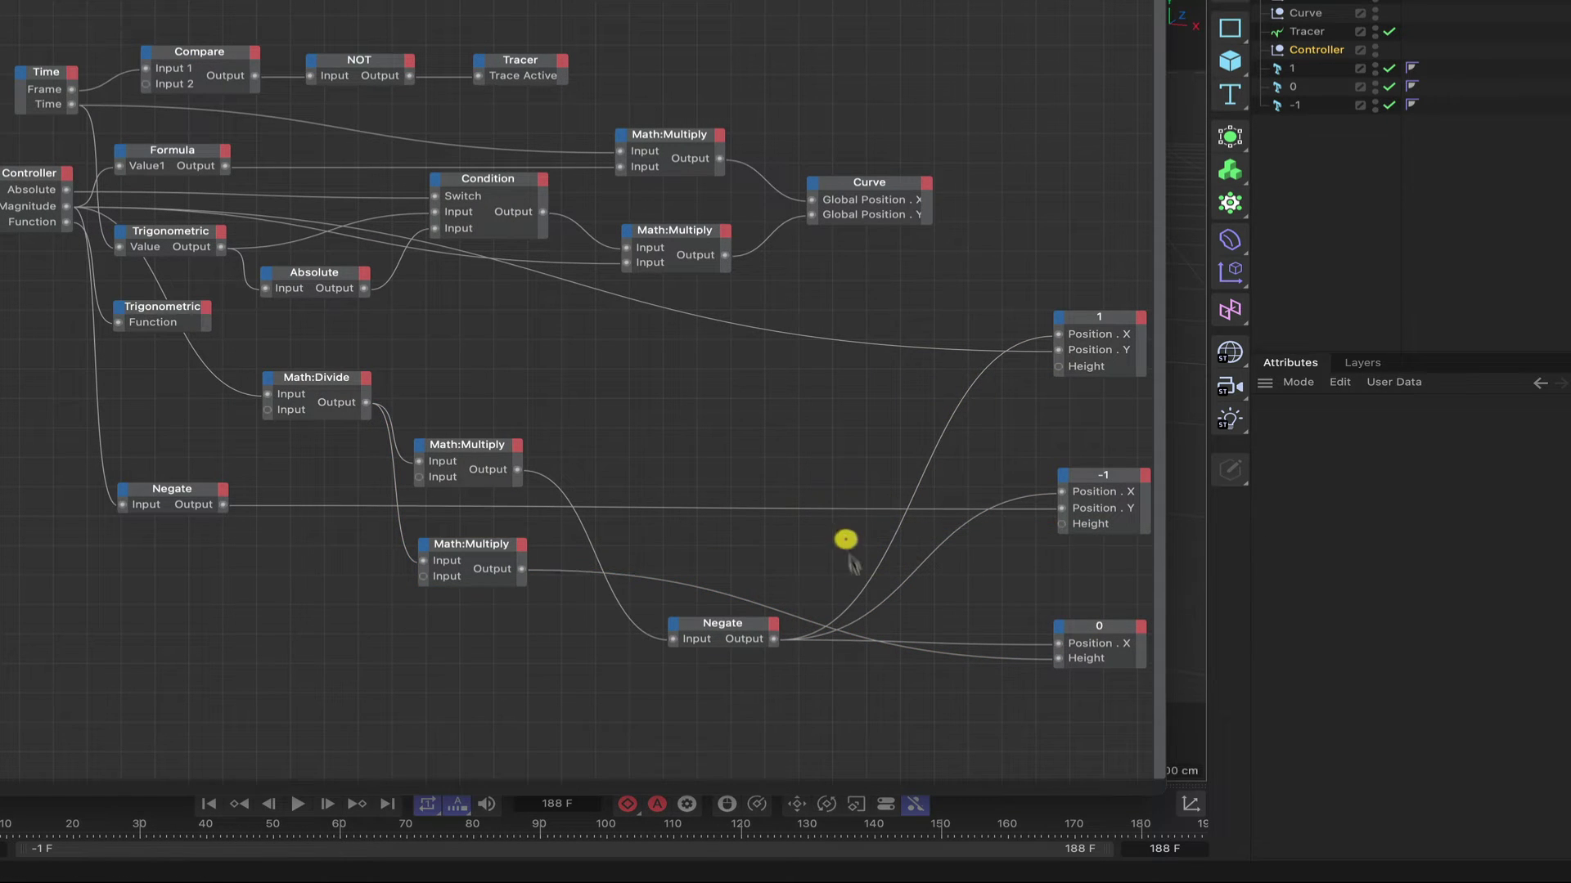
pyautogui.click(947, 660)
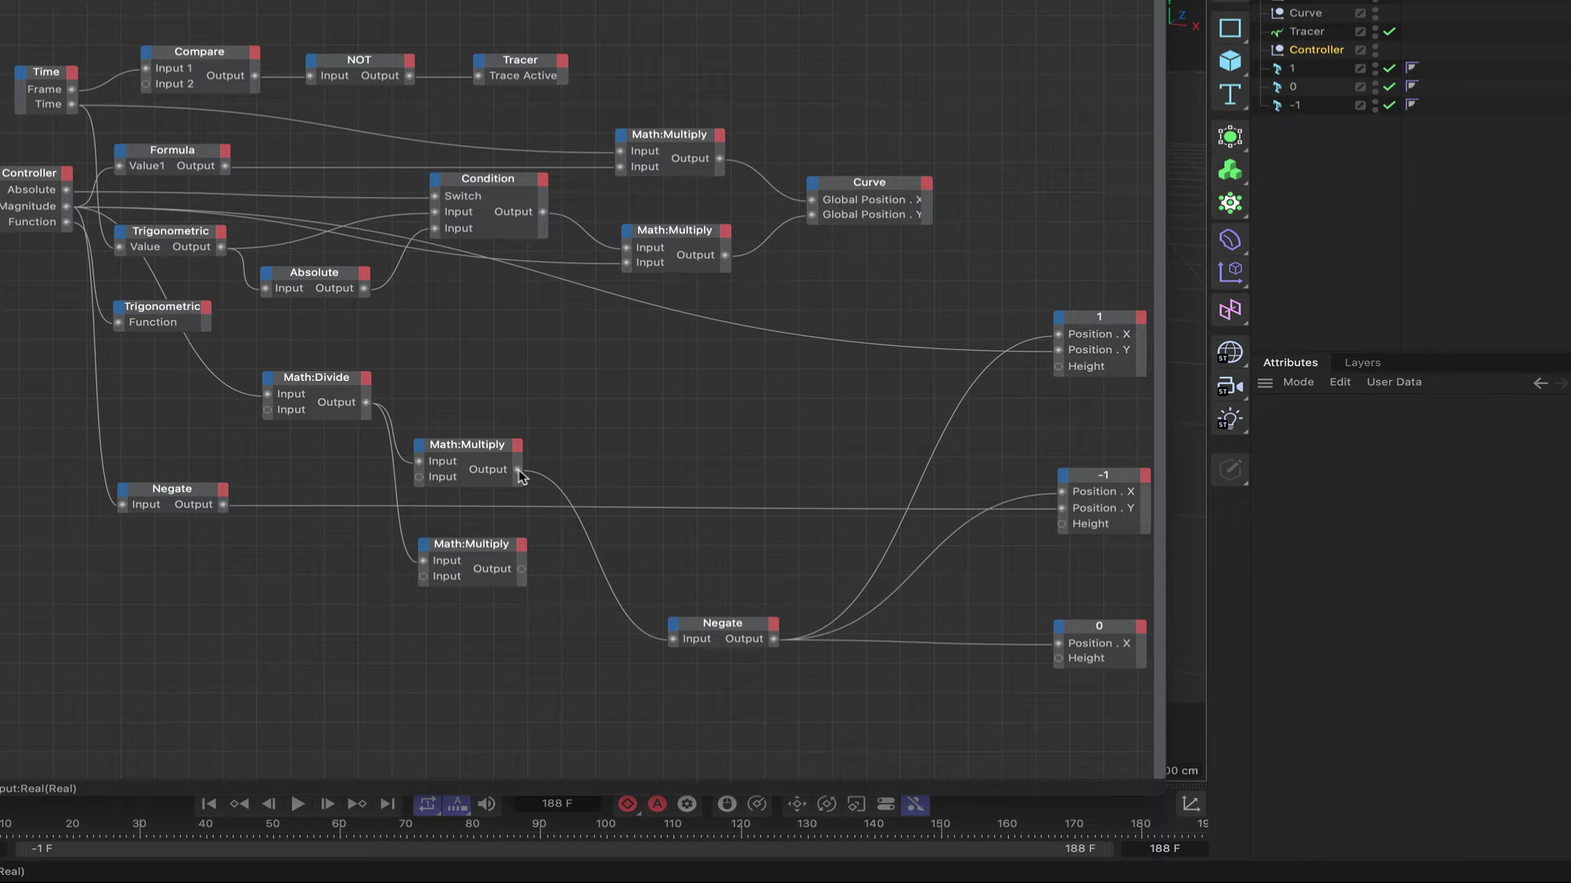
# Connect the output of the upper Math:Multiply node to the Height ports of the 1, -1 and 0 nodes
pyautogui.moveTo(518, 471); pyautogui.dragTo(1060, 367)
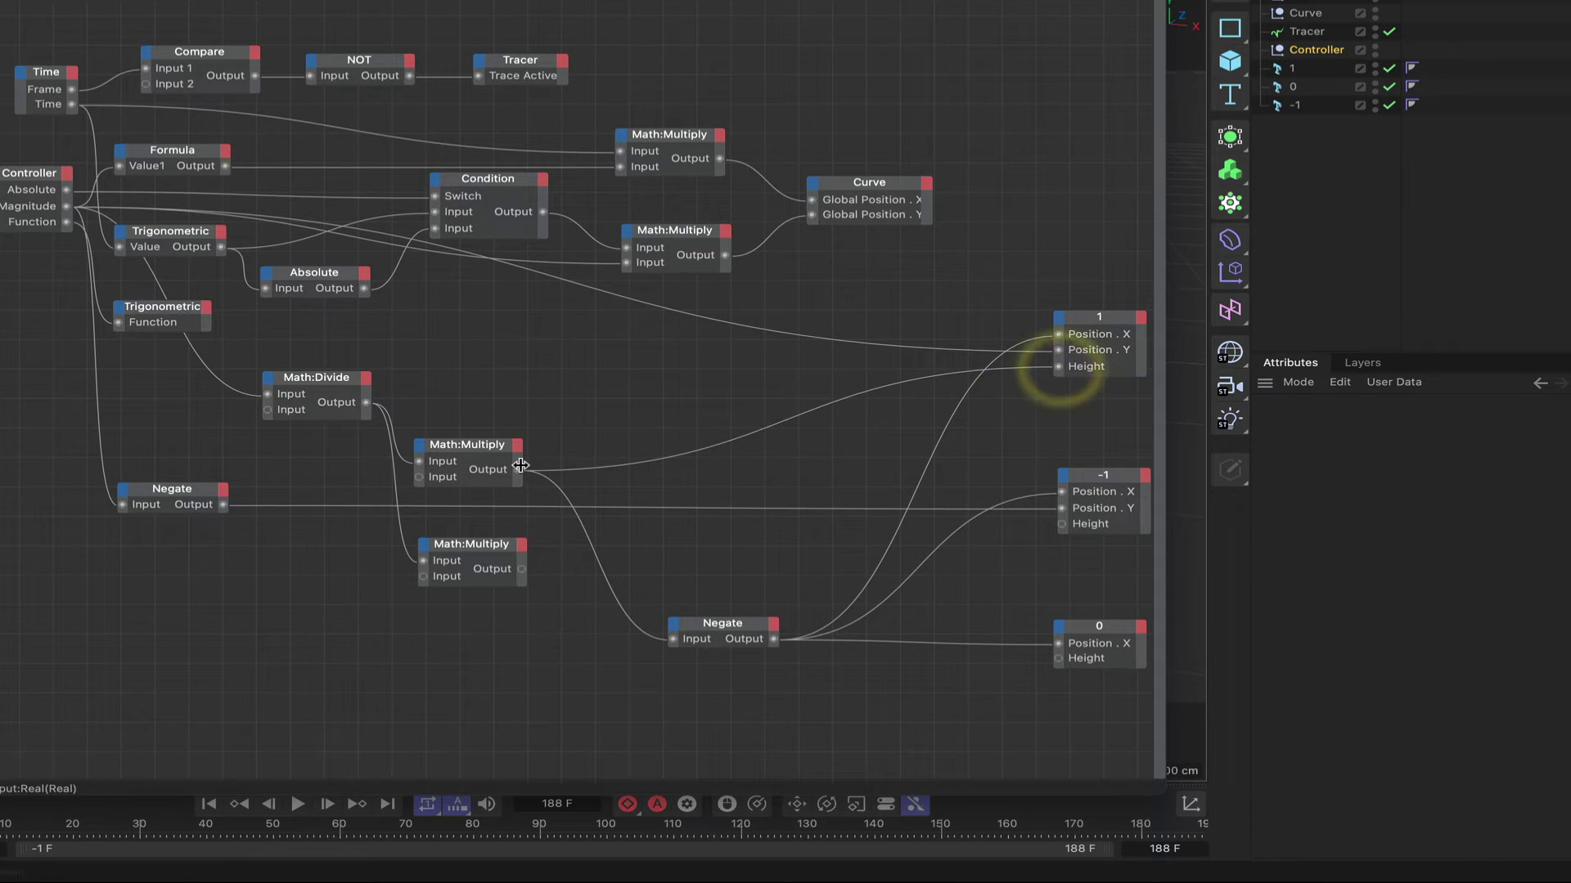
pyautogui.moveTo(518, 470); pyautogui.dragTo(1060, 528)
pyautogui.moveTo(518, 470); pyautogui.dragTo(1058, 658)
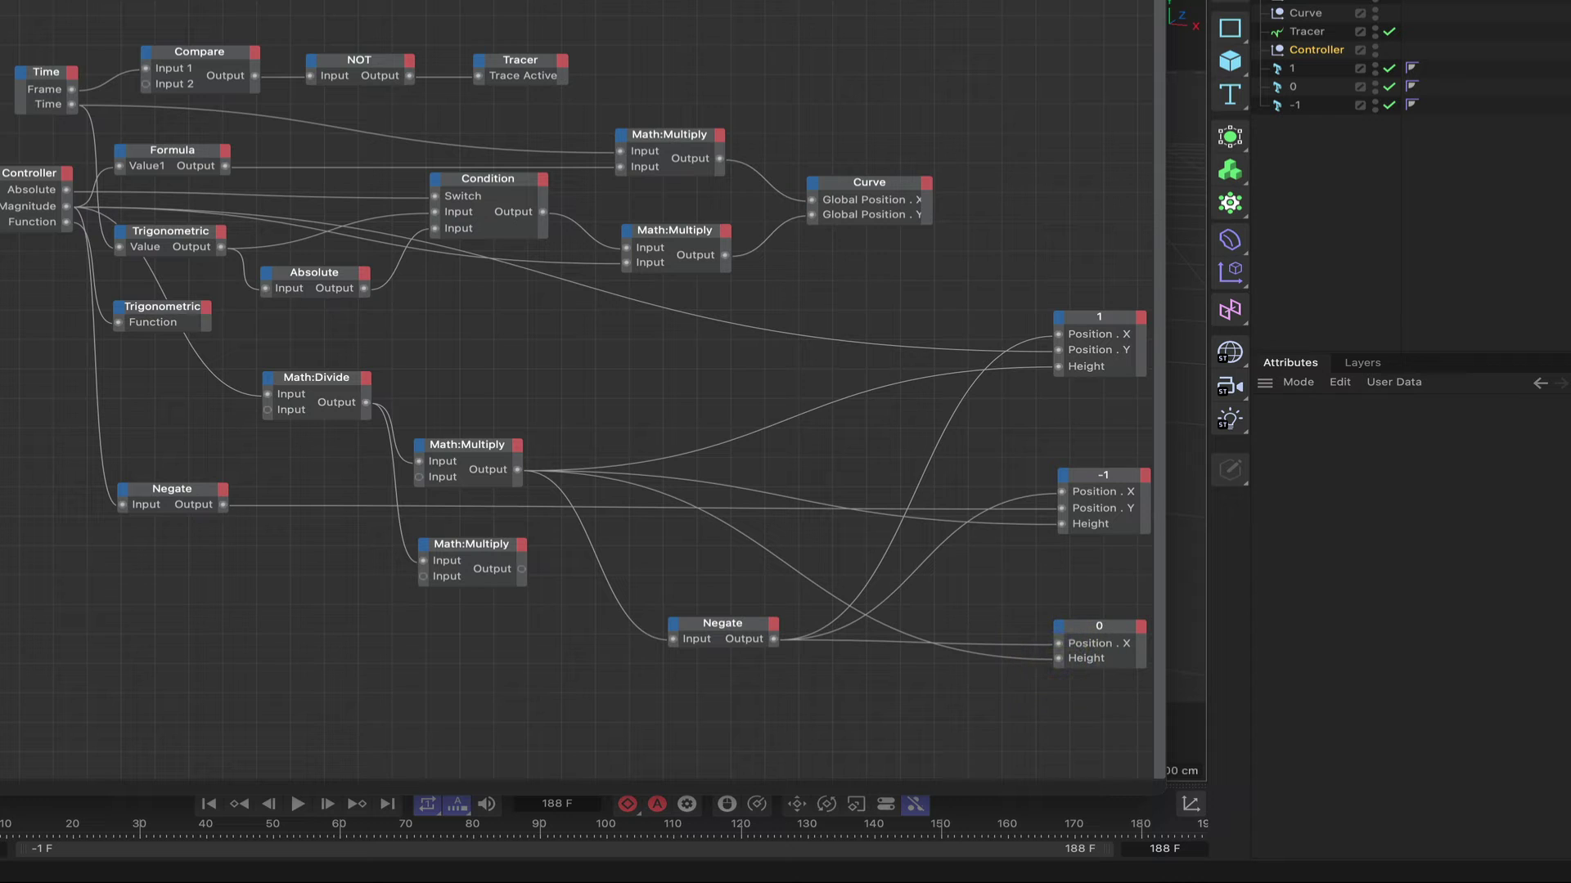
# Uncover the viewport, set the Controller's Magnitude to 10 and frame the text labels
pyautogui.moveTo(981, 2); pyautogui.dragTo(185, 1)
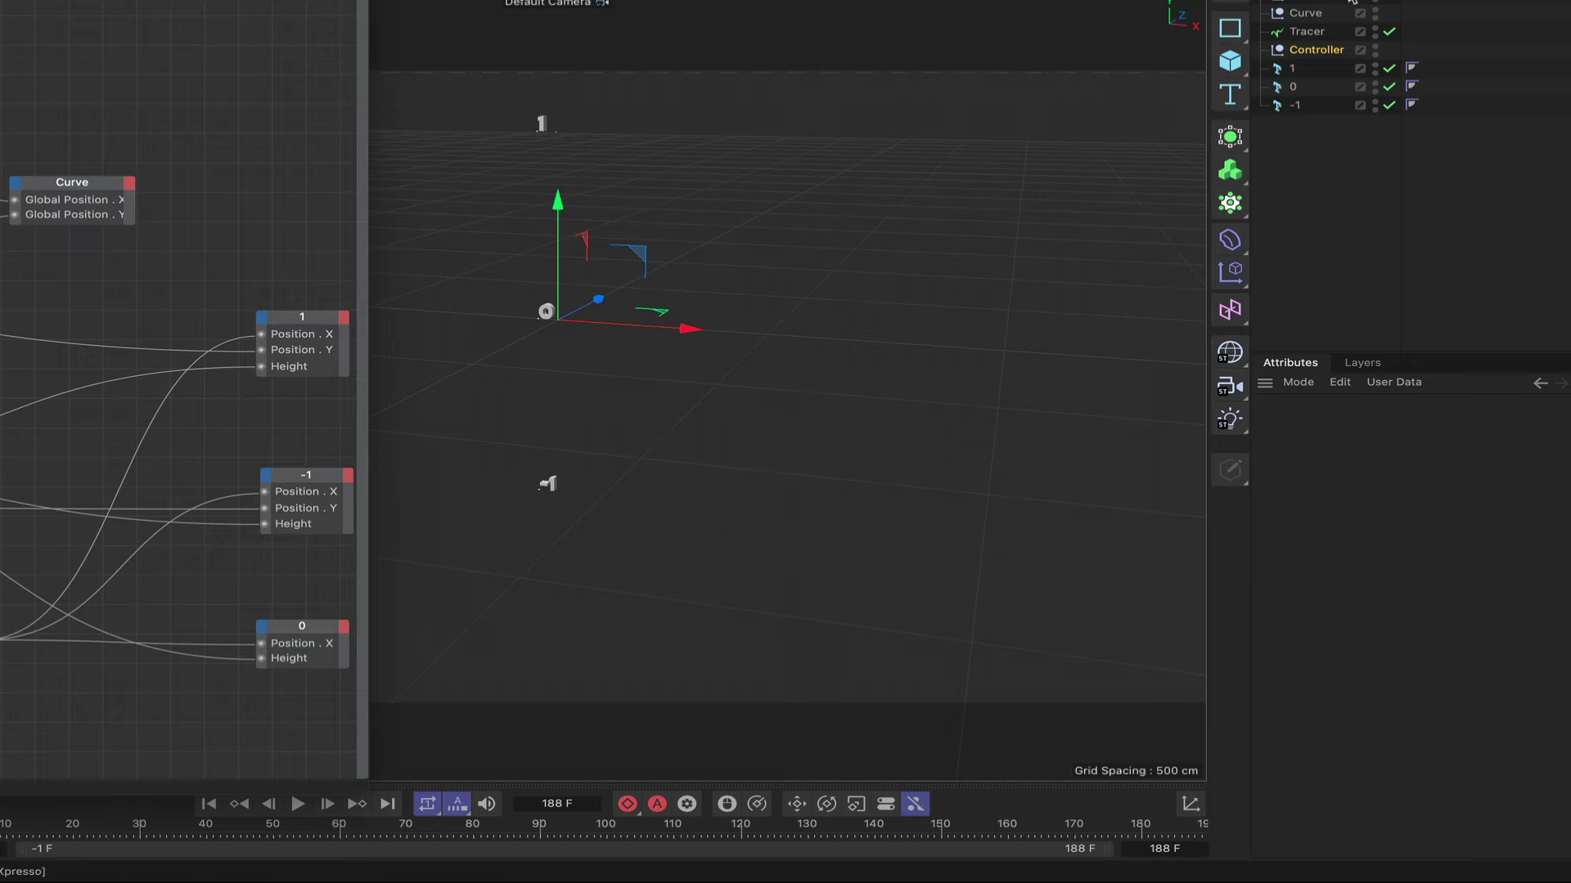
pyautogui.click(1325, 49)
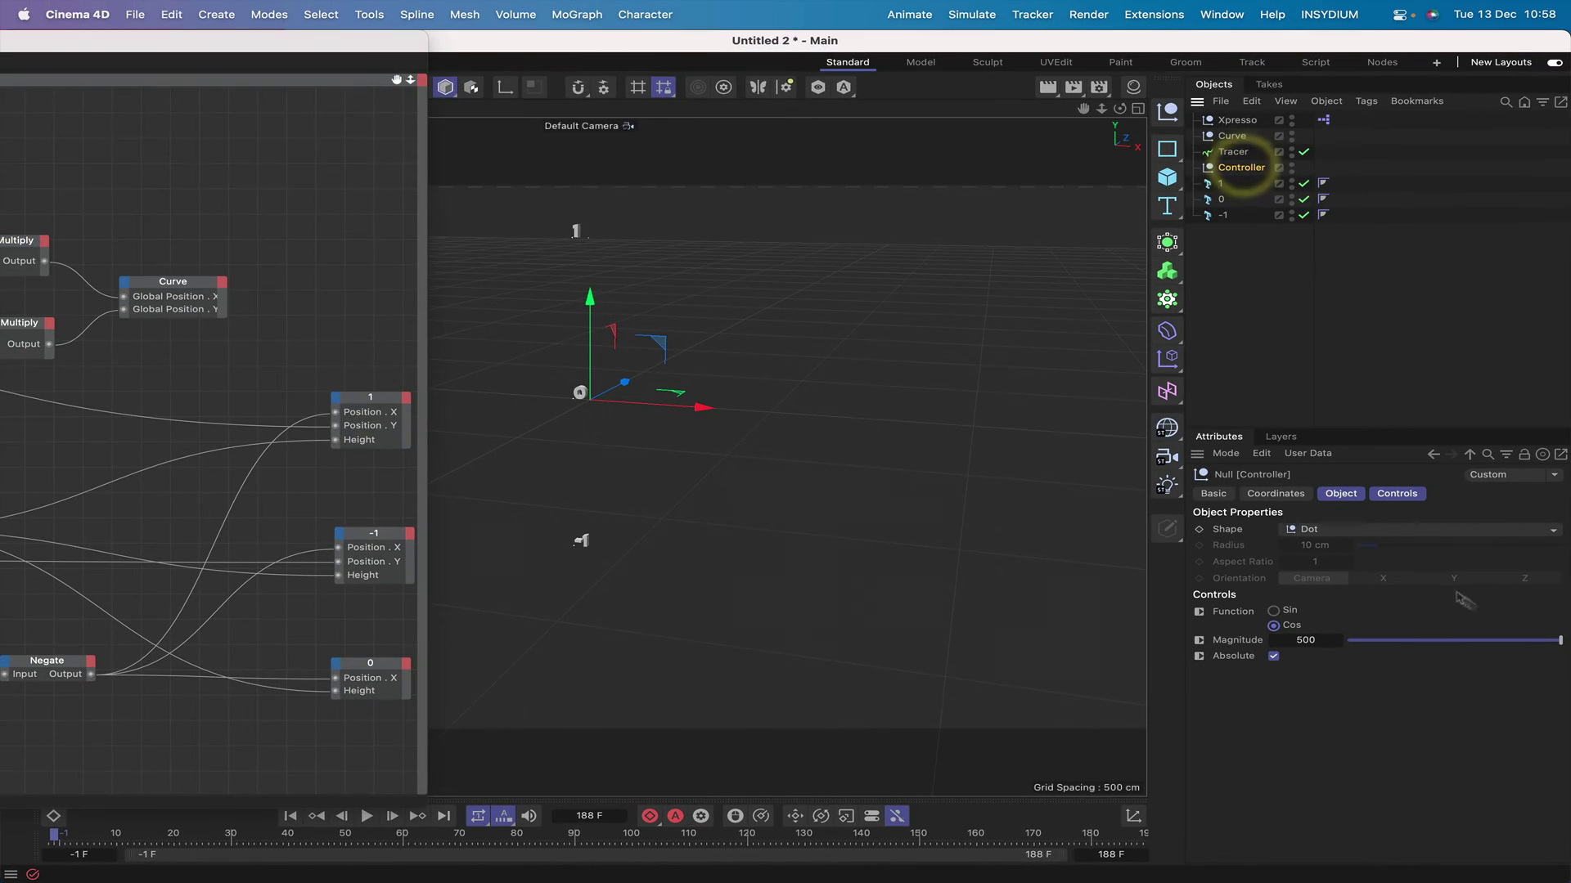
pyautogui.moveTo(1561, 643); pyautogui.dragTo(1466, 653)
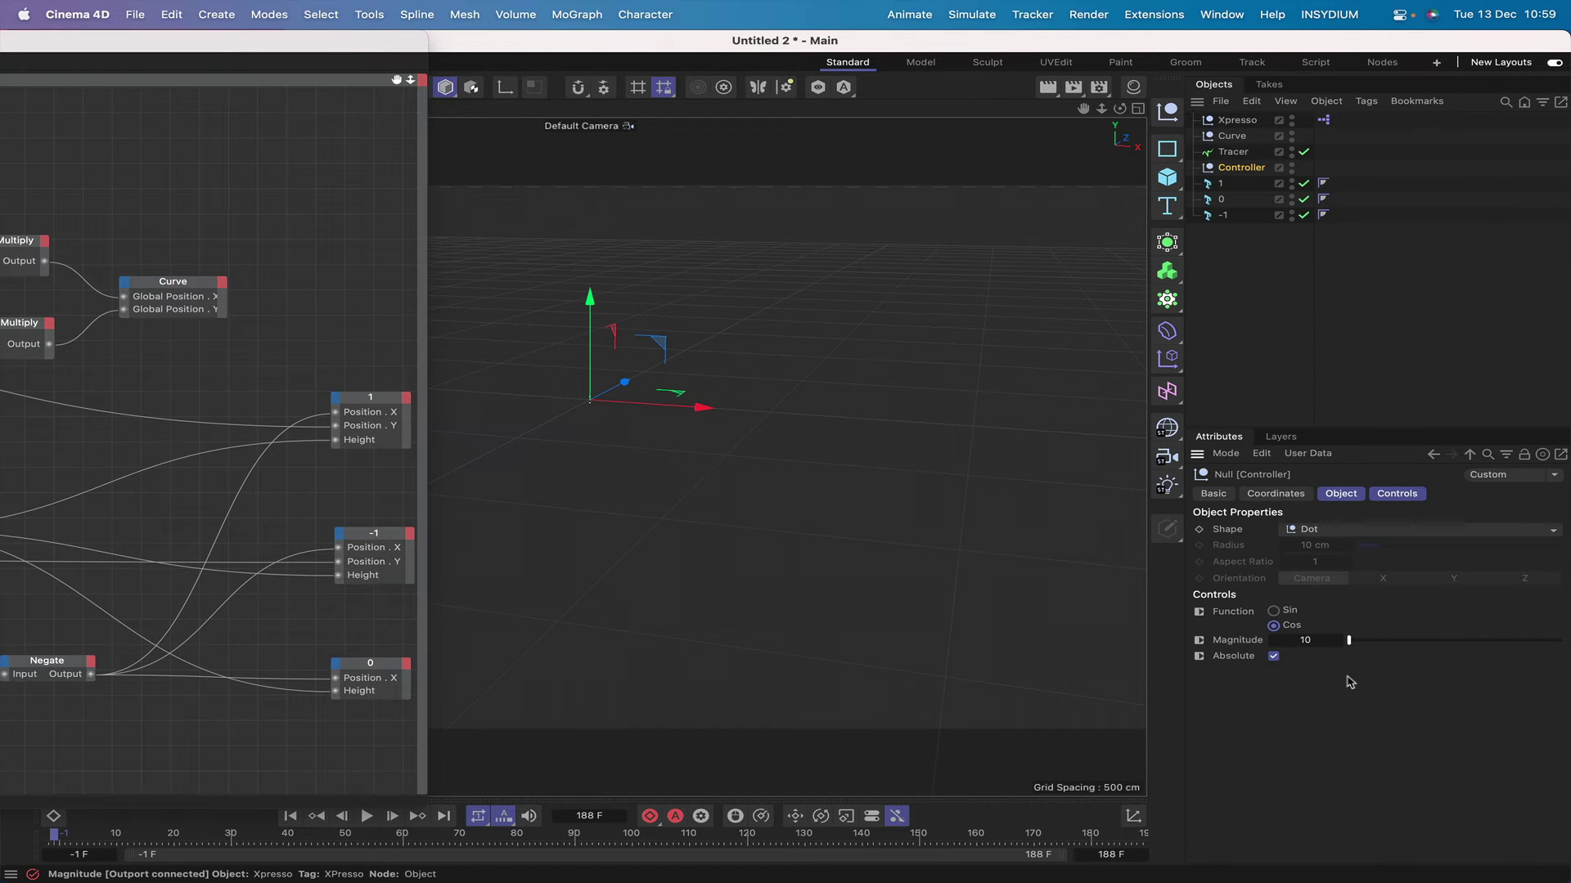
pyautogui.click(1349, 682)
pyautogui.press('h')
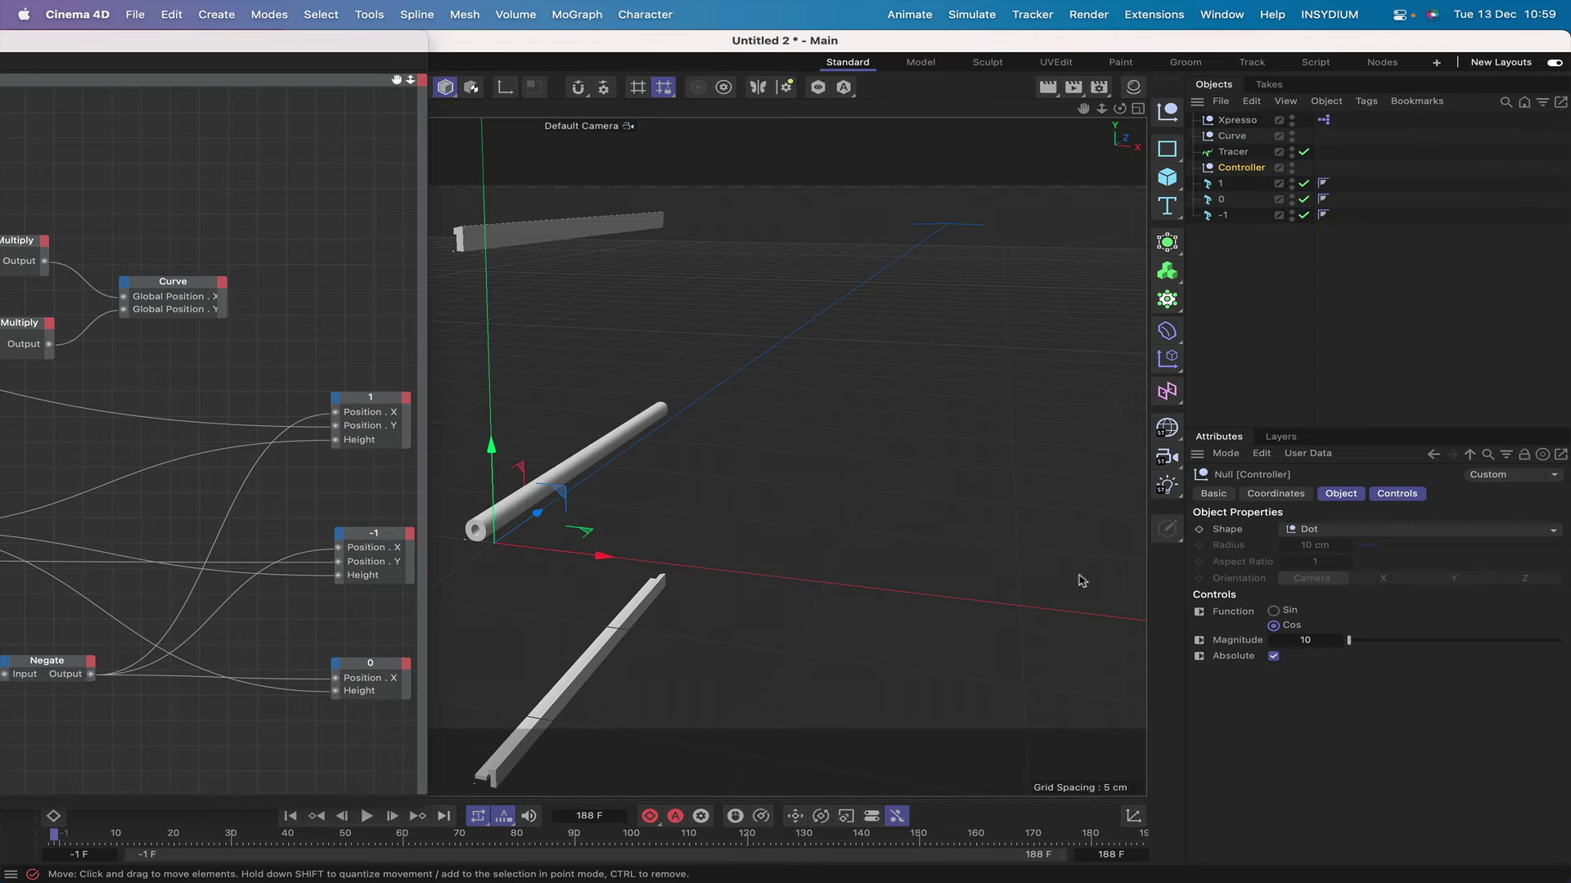
# Test the label scaling by varying the Controller's Magnitude to 69 and 140, then return it to 10
pyautogui.moveTo(1348, 641)
pyautogui.mouseDown()
pyautogui.moveTo(1385, 641)
pyautogui.moveTo(1352, 643)
pyautogui.moveTo(1372, 641)
pyautogui.mouseUp()
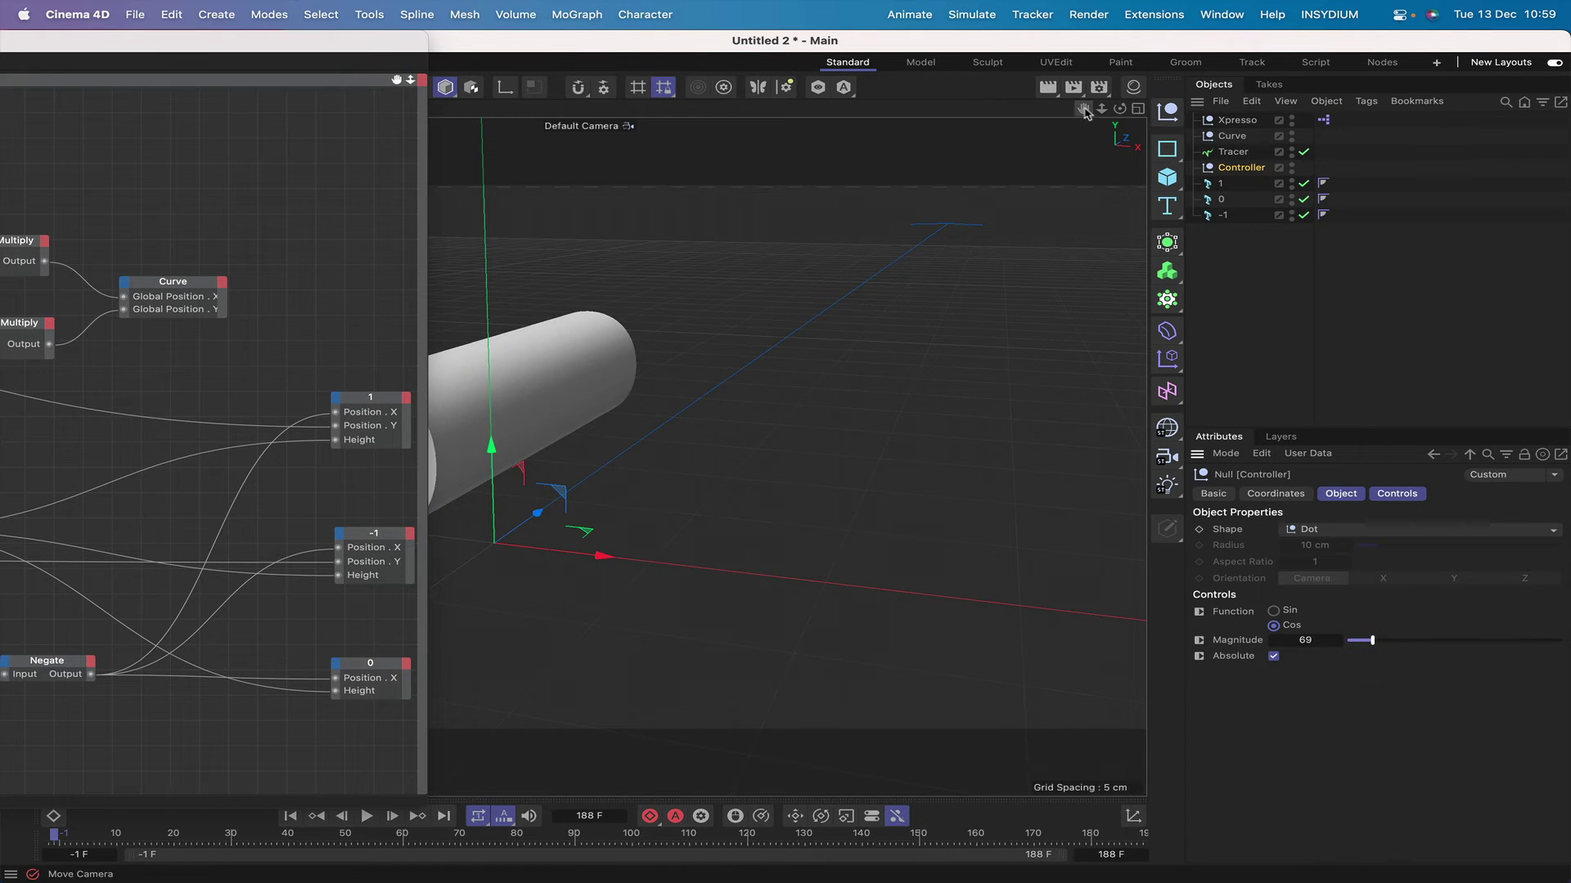
pyautogui.moveTo(1085, 112); pyautogui.dragTo(1104, 439)
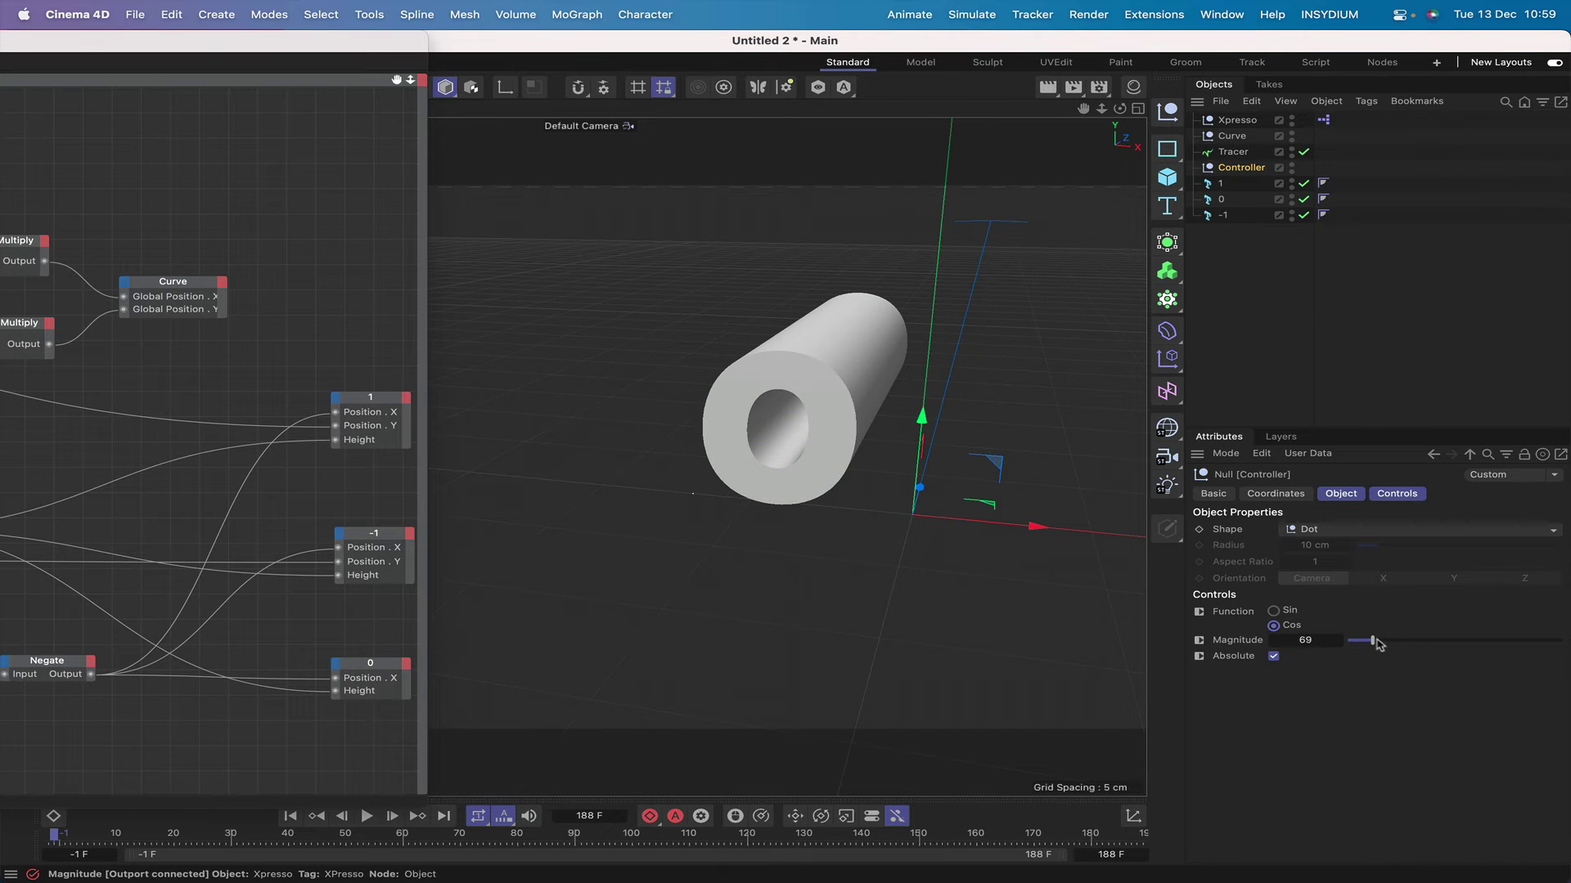
pyautogui.moveTo(1378, 644); pyautogui.dragTo(1404, 641)
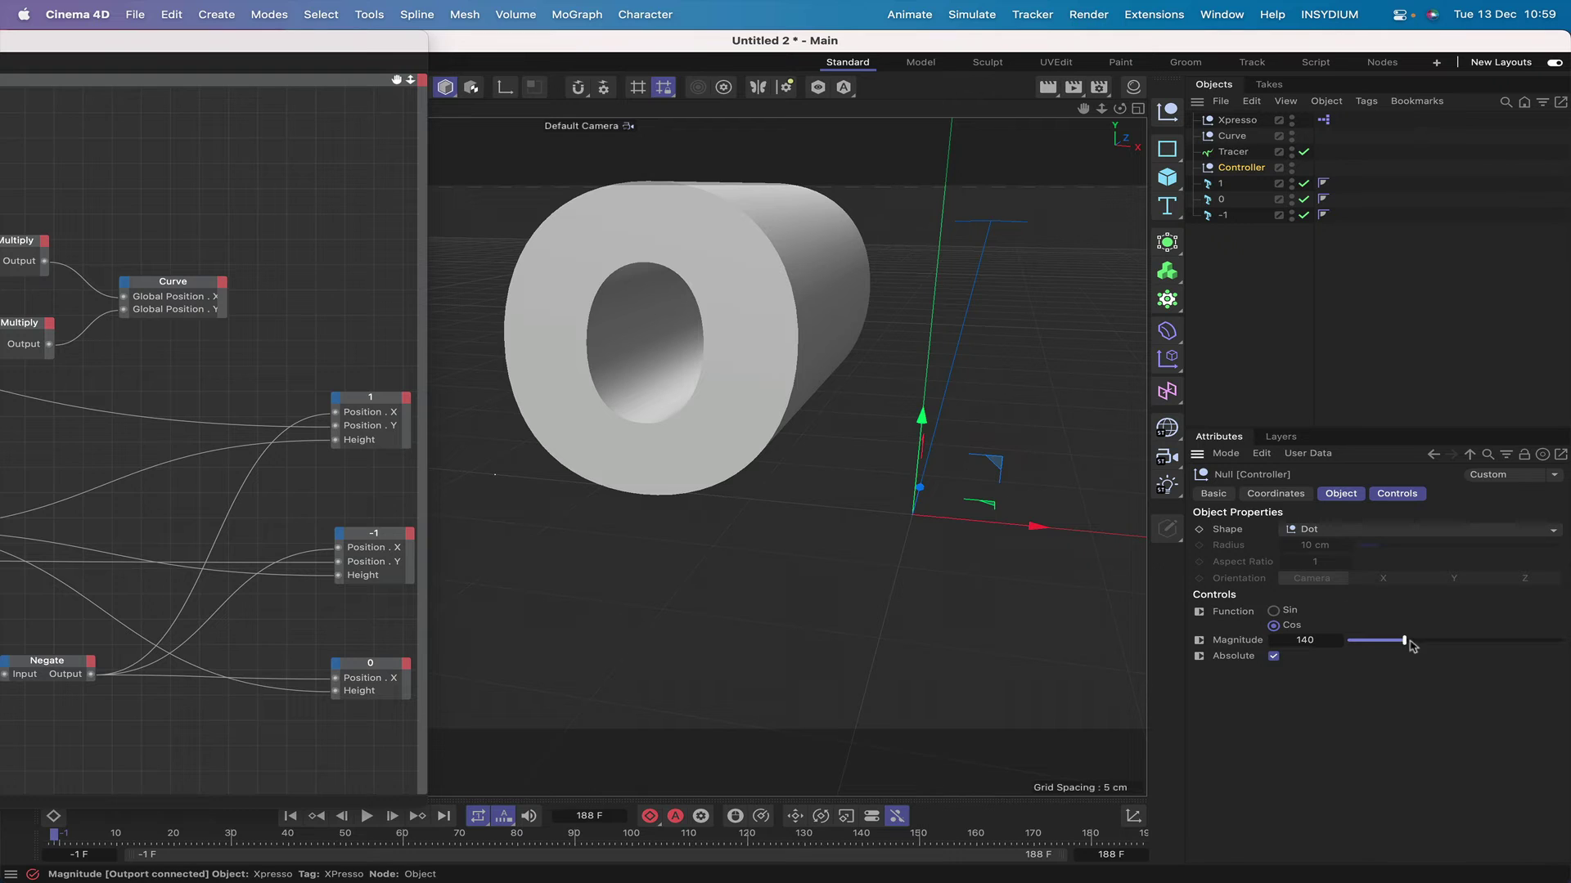
pyautogui.moveTo(1413, 646); pyautogui.dragTo(1343, 664)
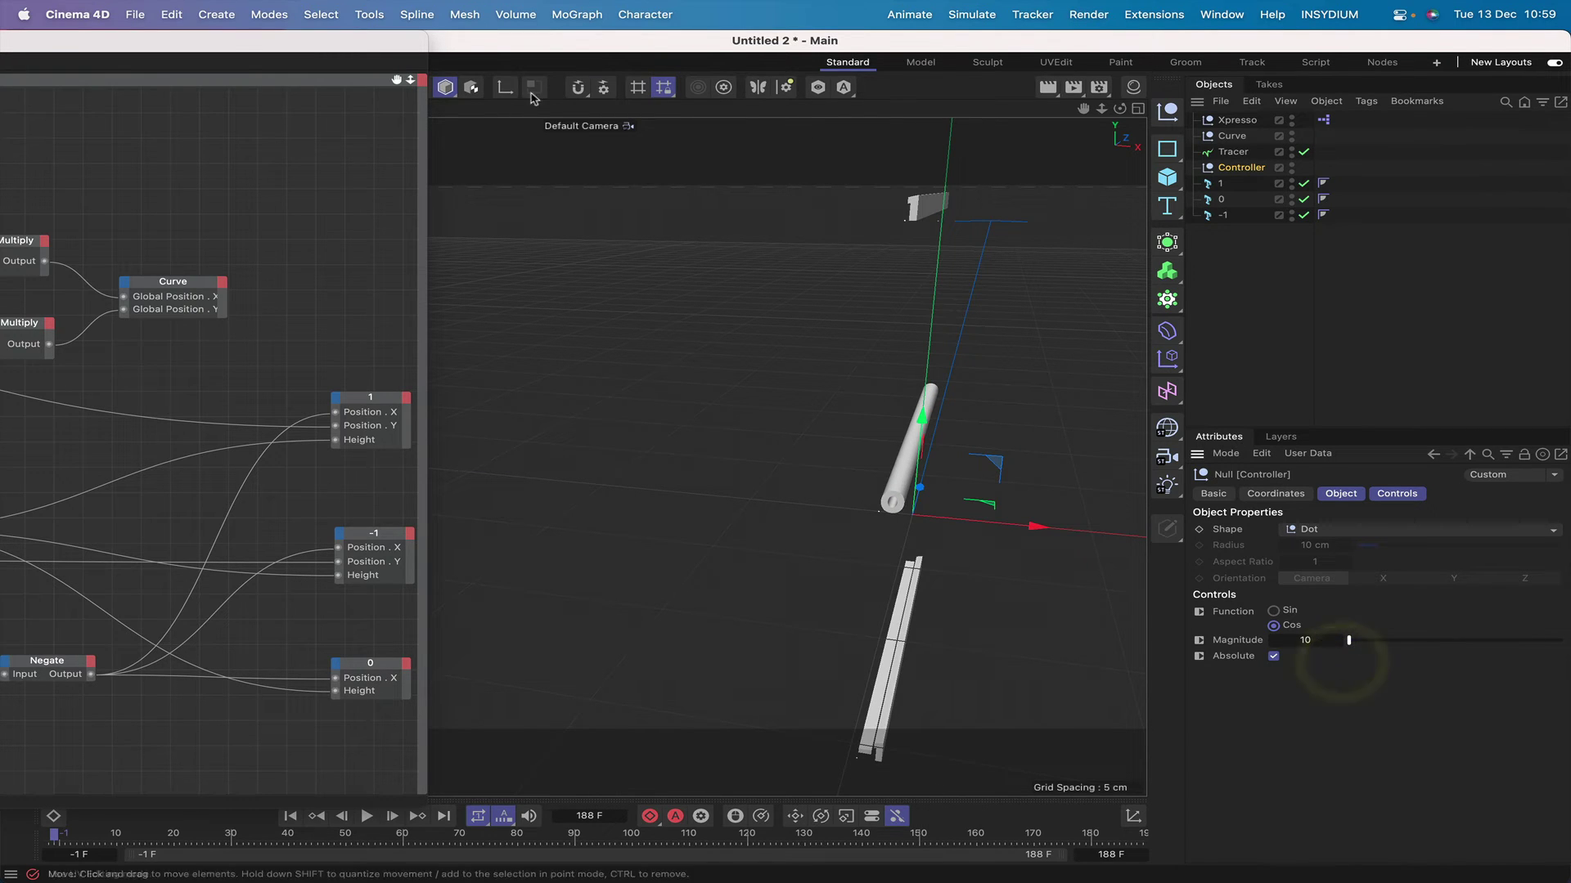
# Add a Depth input port from Object Properties to each of the 1, -1 and 0 nodes in the XPresso graph
pyautogui.moveTo(398, 42); pyautogui.dragTo(1012, 6)
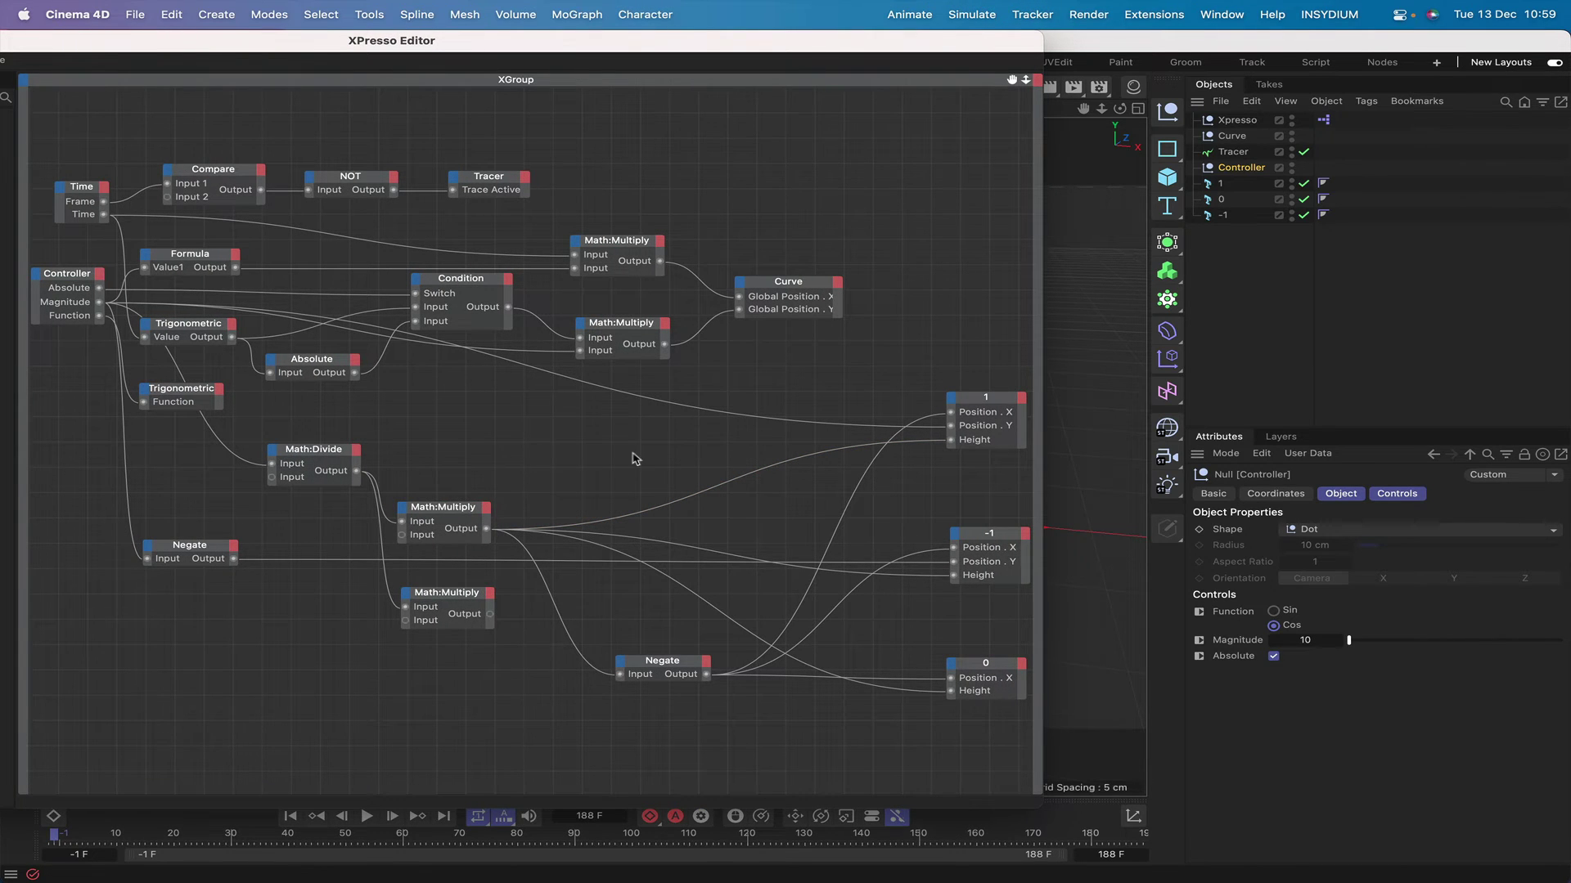
pyautogui.click(953, 401)
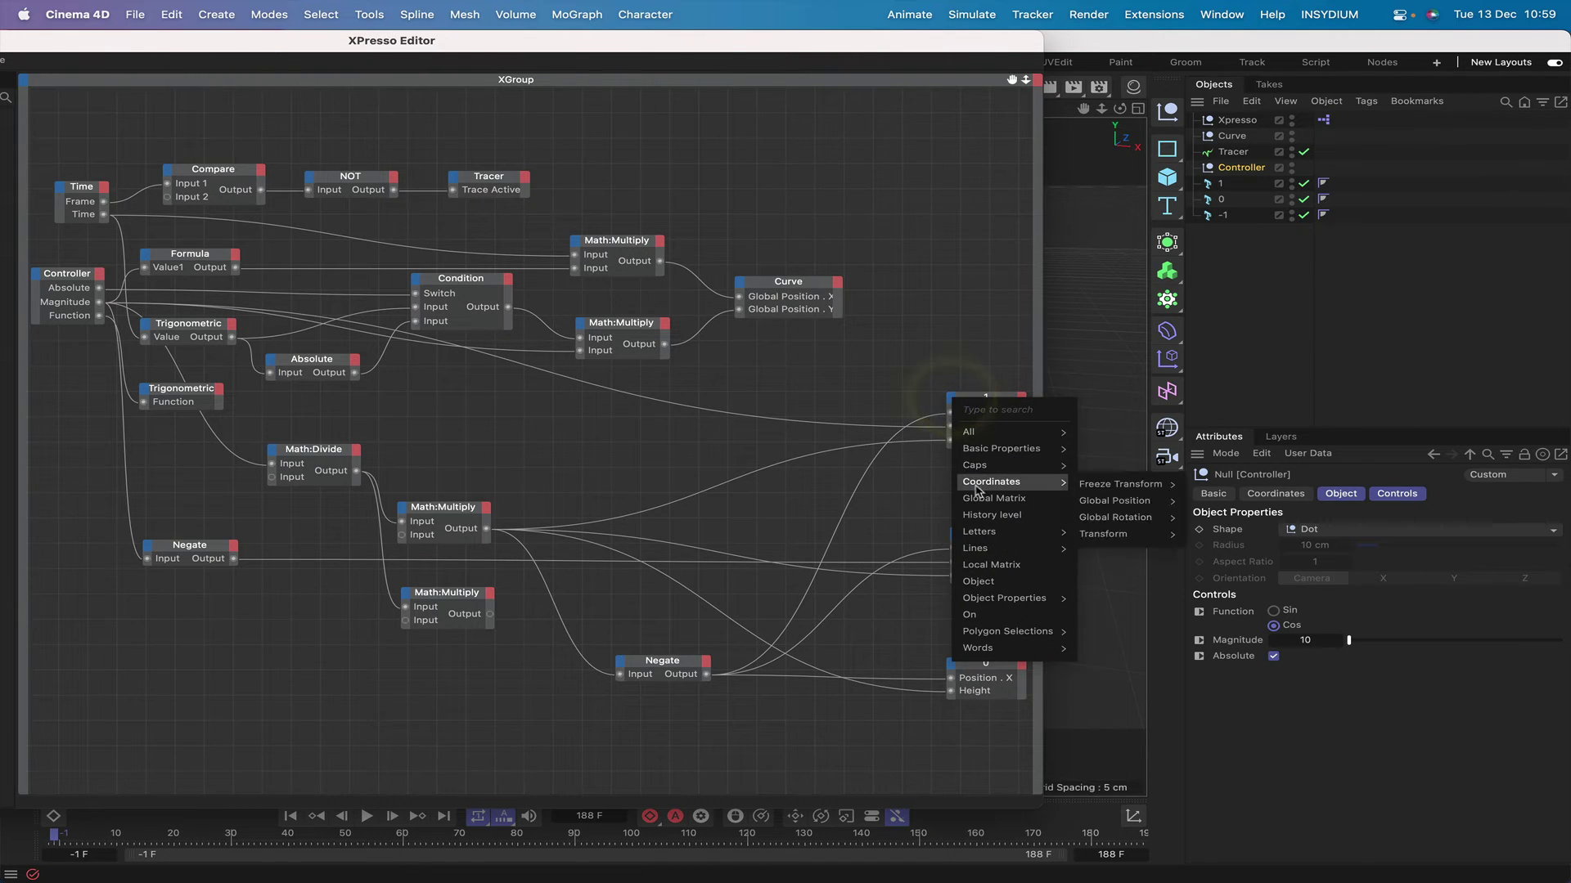
pyautogui.moveTo(987, 604)
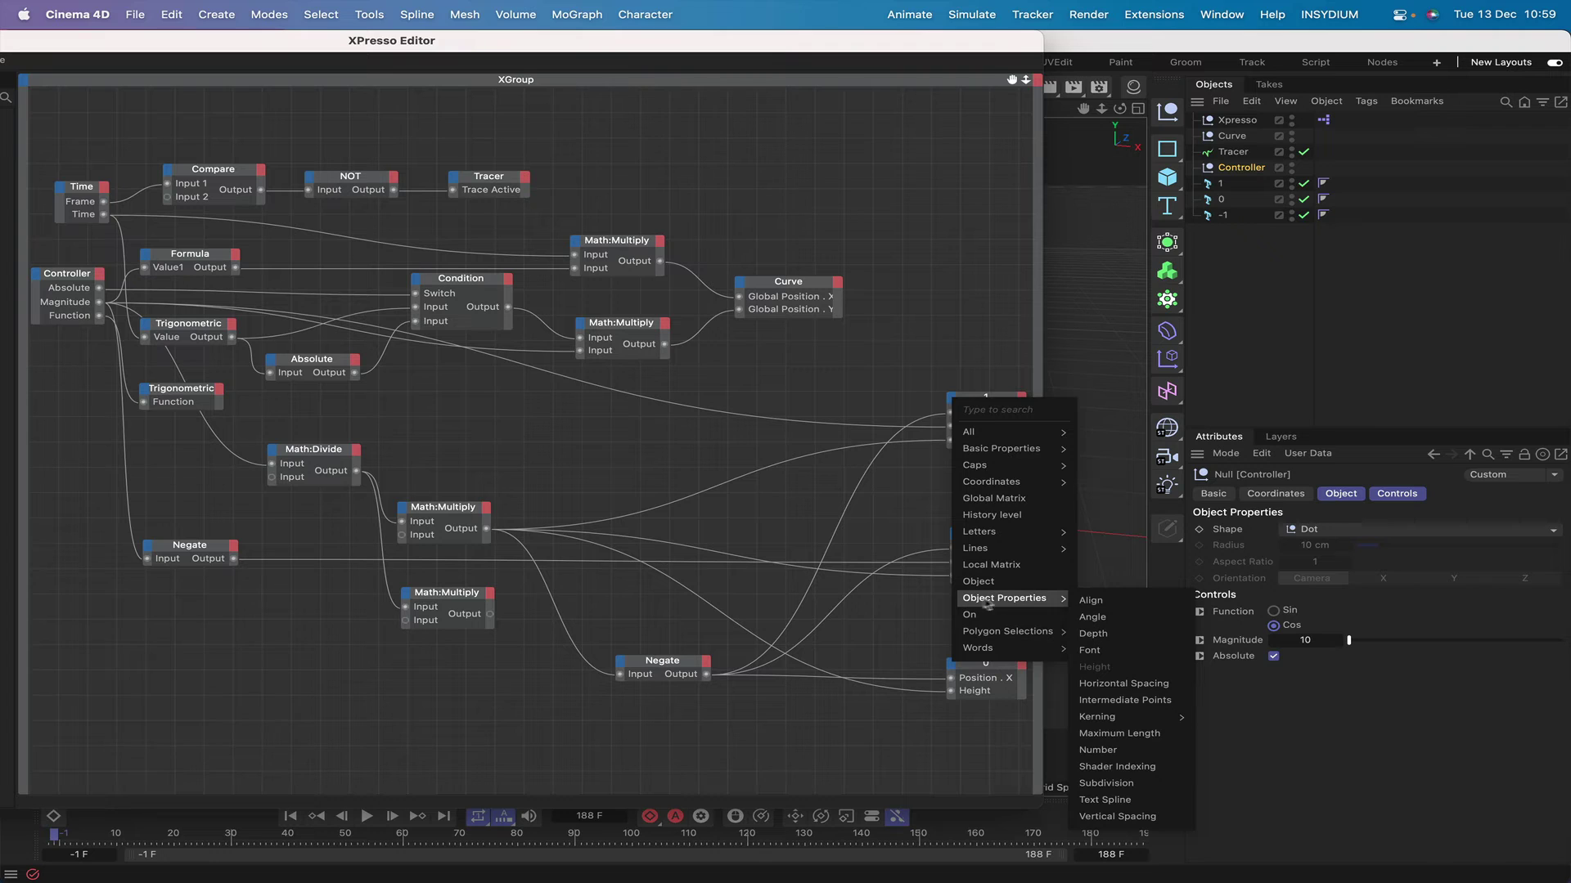
pyautogui.click(1093, 633)
pyautogui.click(957, 537)
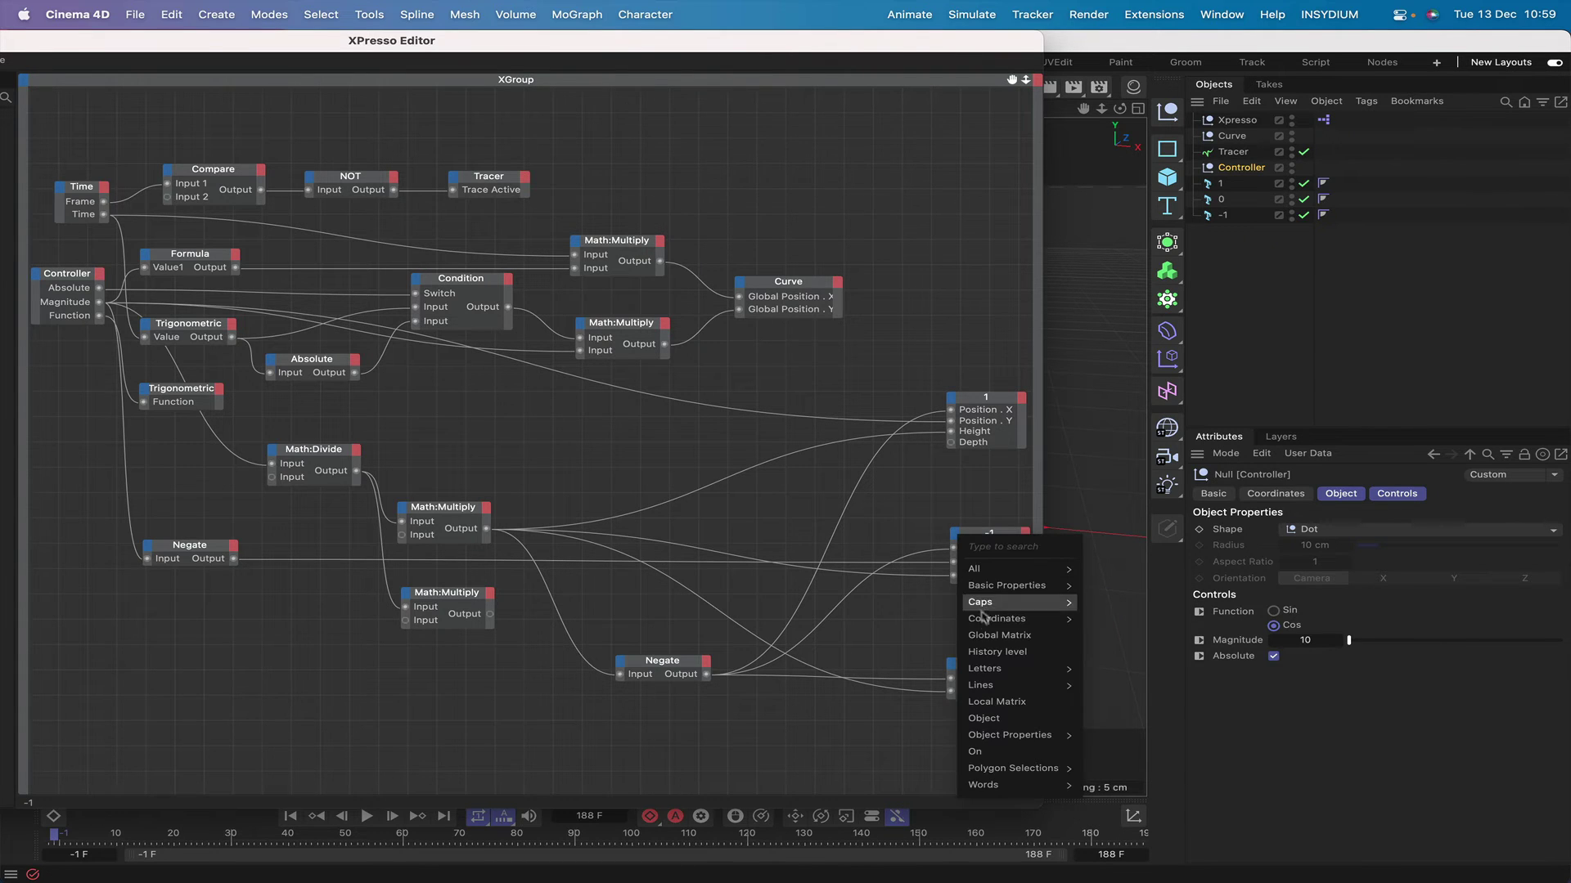
pyautogui.moveTo(998, 734)
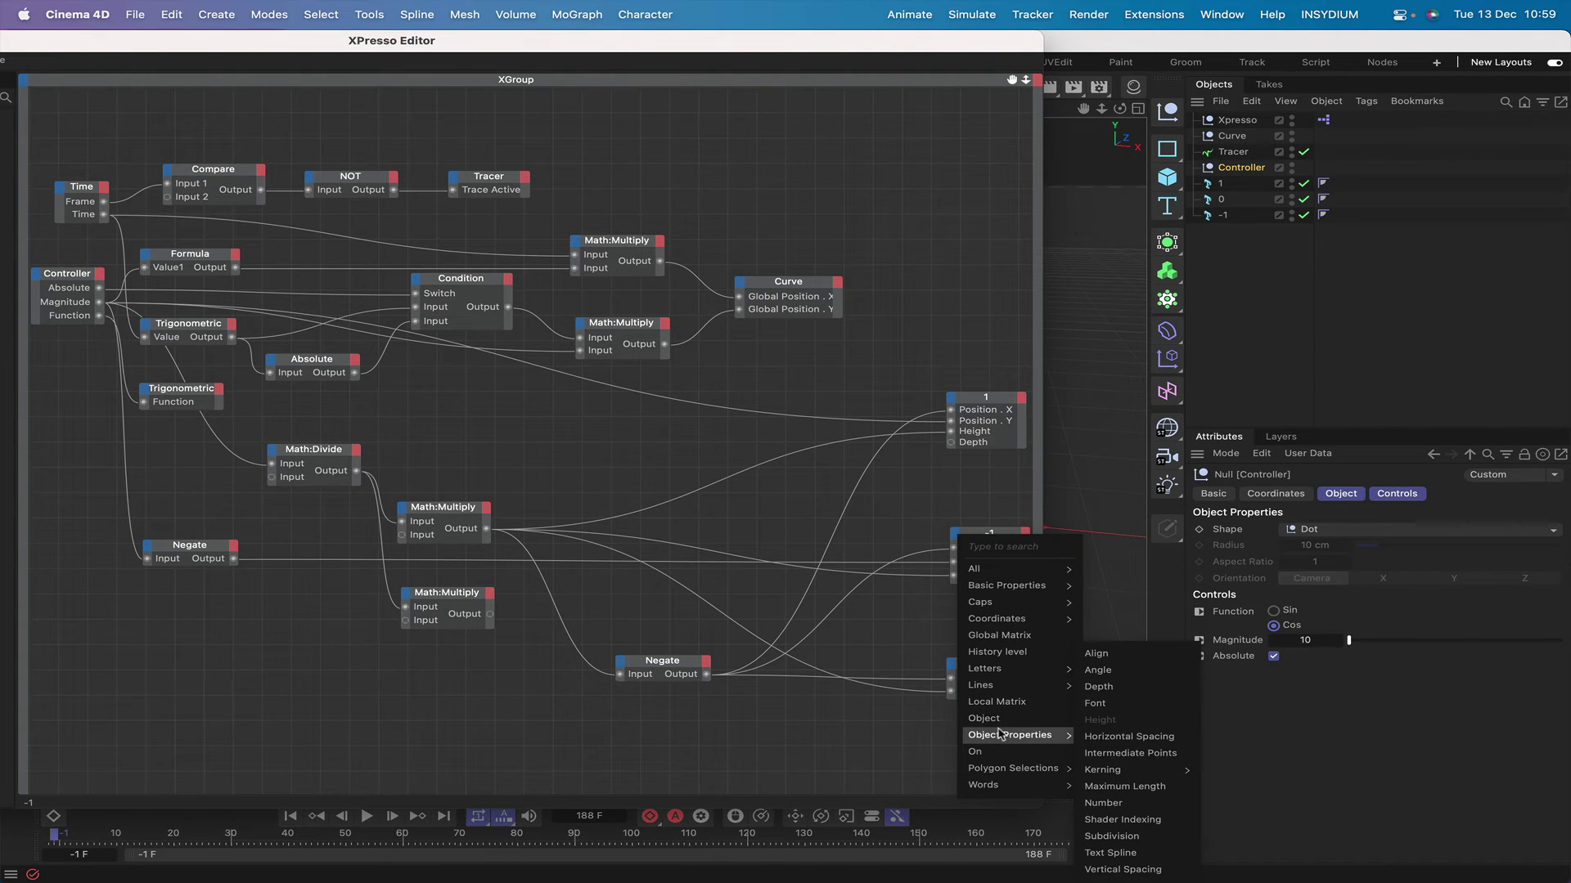
pyautogui.click(1100, 687)
pyautogui.click(952, 668)
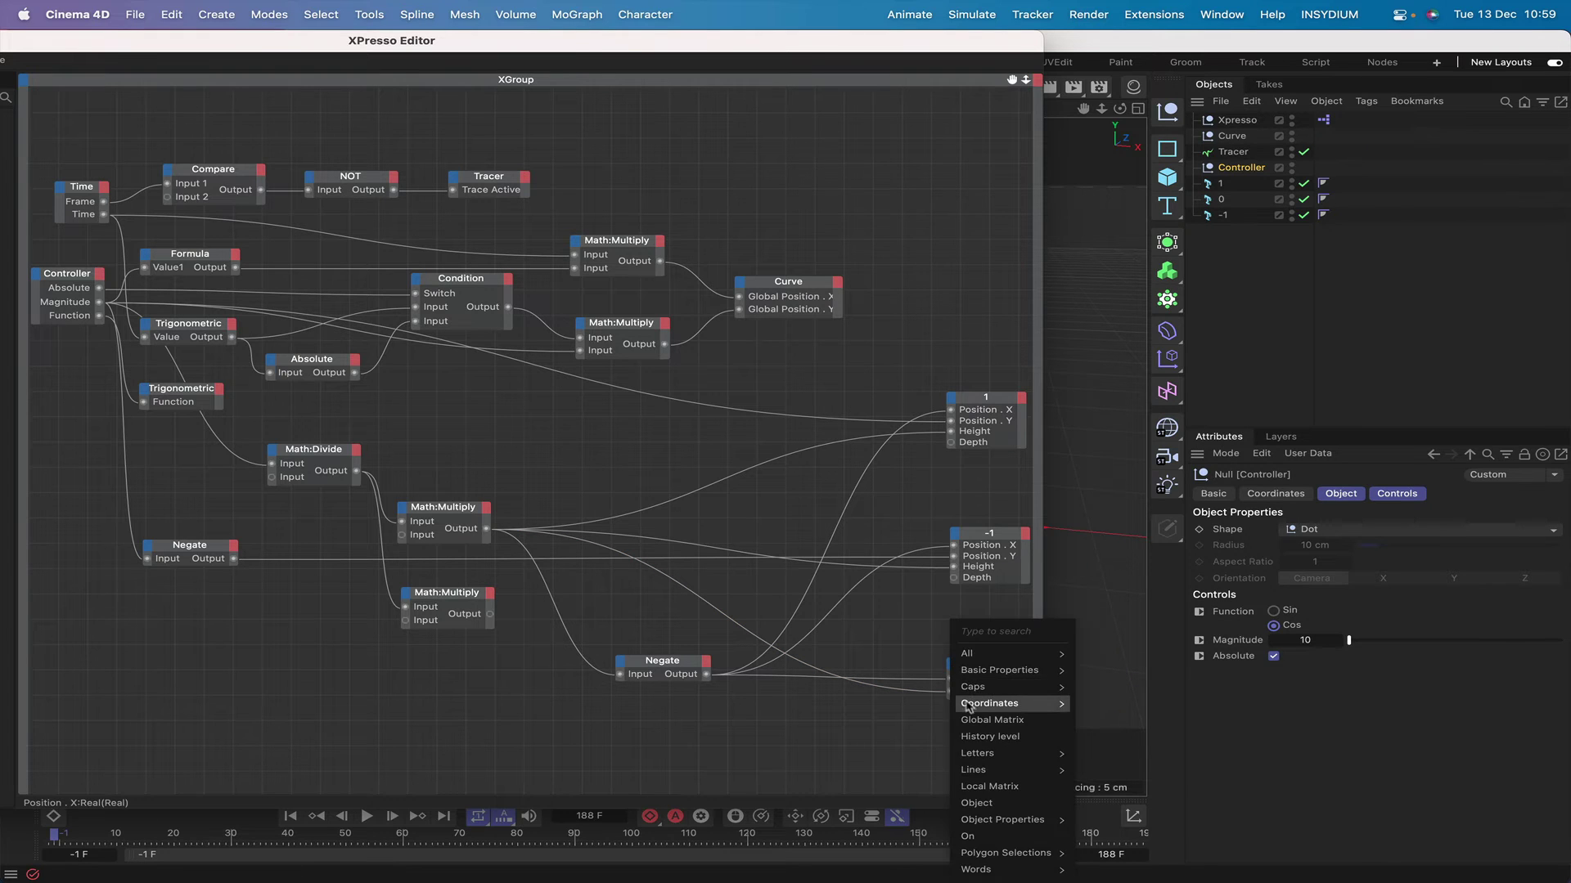
pyautogui.moveTo(971, 708)
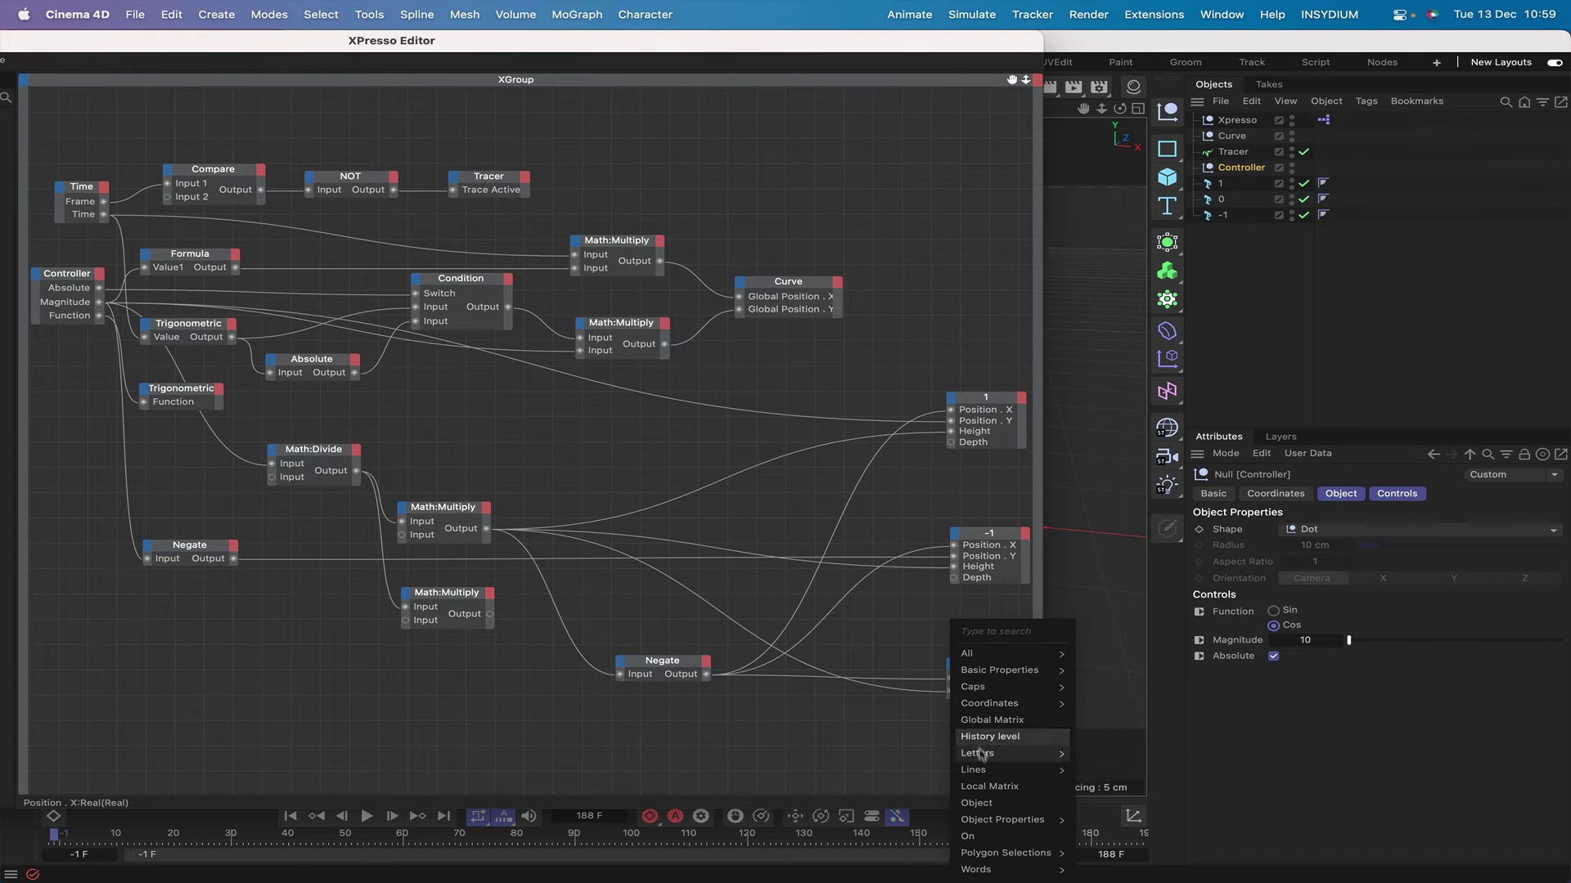
pyautogui.moveTo(977, 820)
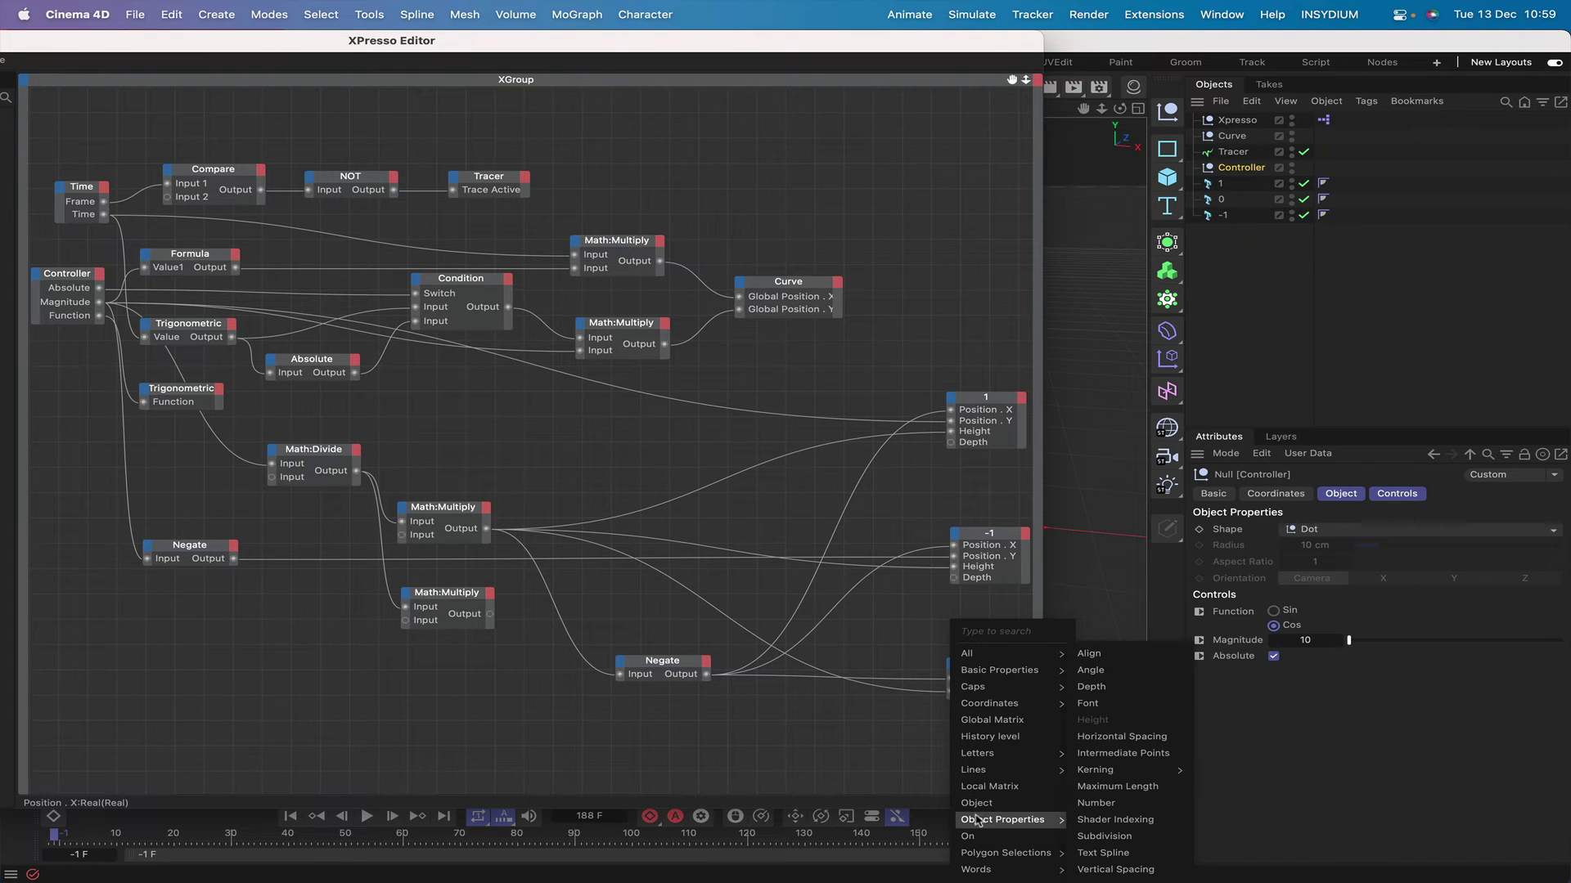
pyautogui.click(1091, 686)
# Expand the 0, -1 and 1 nodes to fit all their ports, including Depth
pyautogui.doubleClick(997, 661)
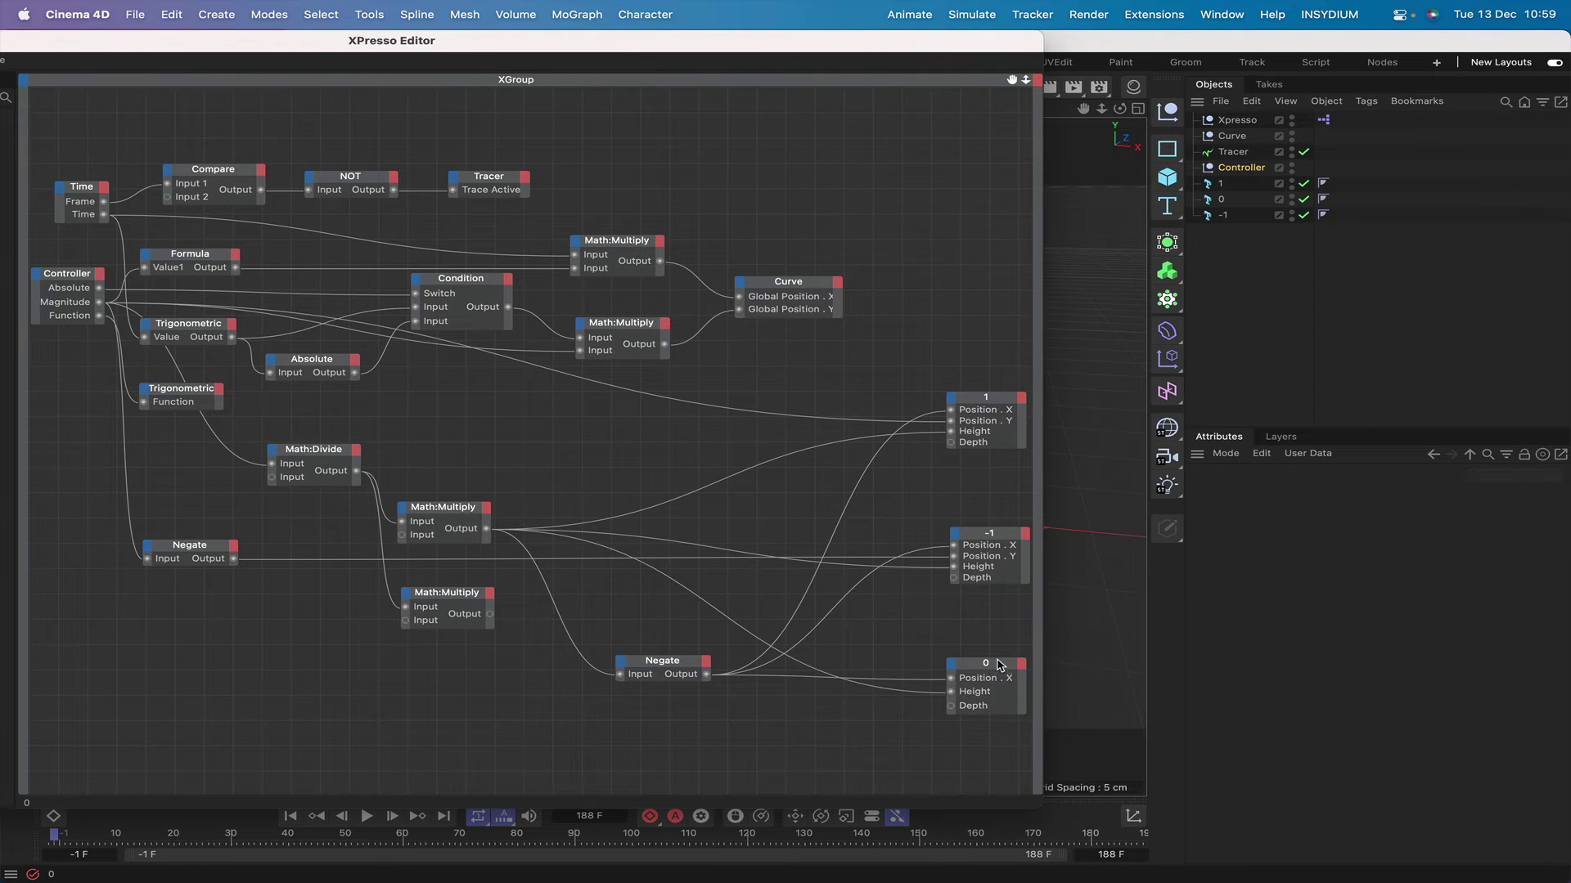
pyautogui.doubleClick(990, 534)
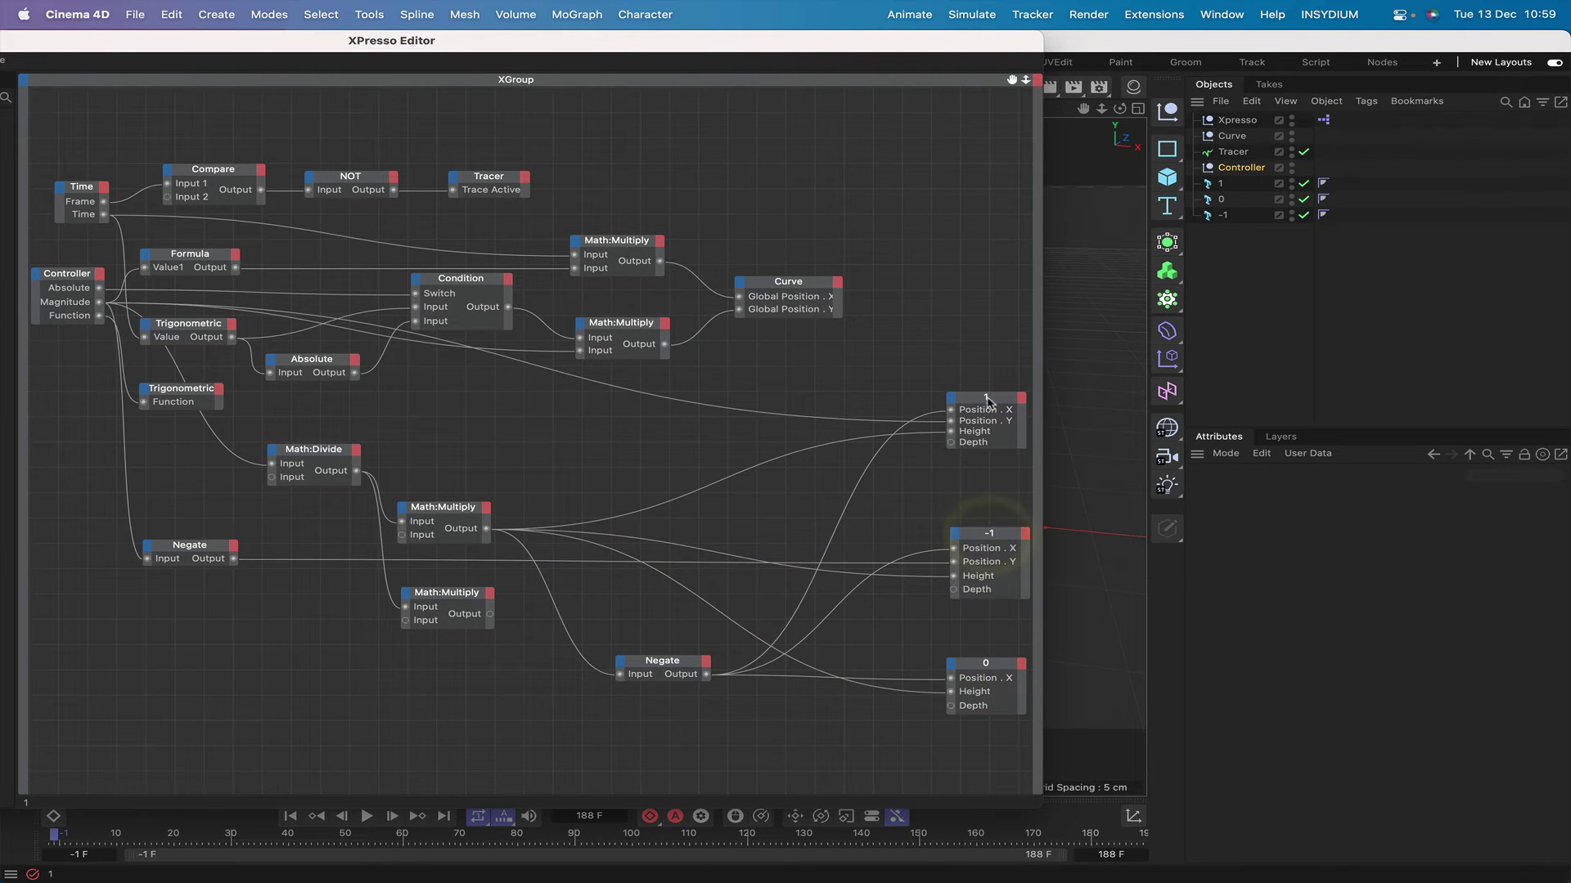
pyautogui.doubleClick(987, 398)
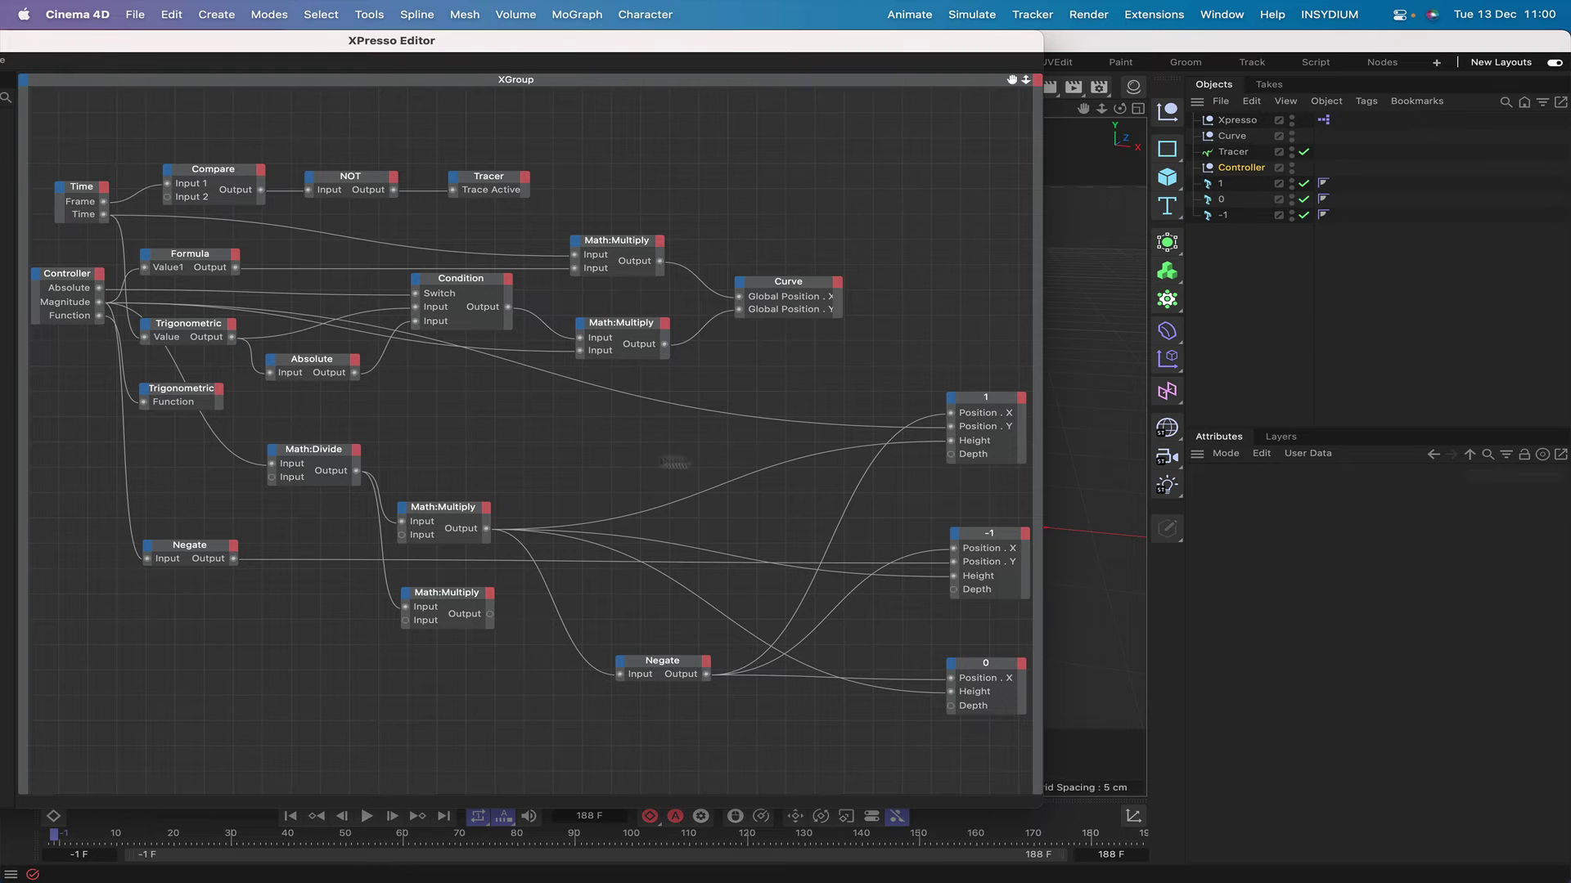
# Connect the Math:Divide output to the Depth ports of the 1, -1 and 0 nodes
pyautogui.moveTo(357, 475); pyautogui.dragTo(956, 453)
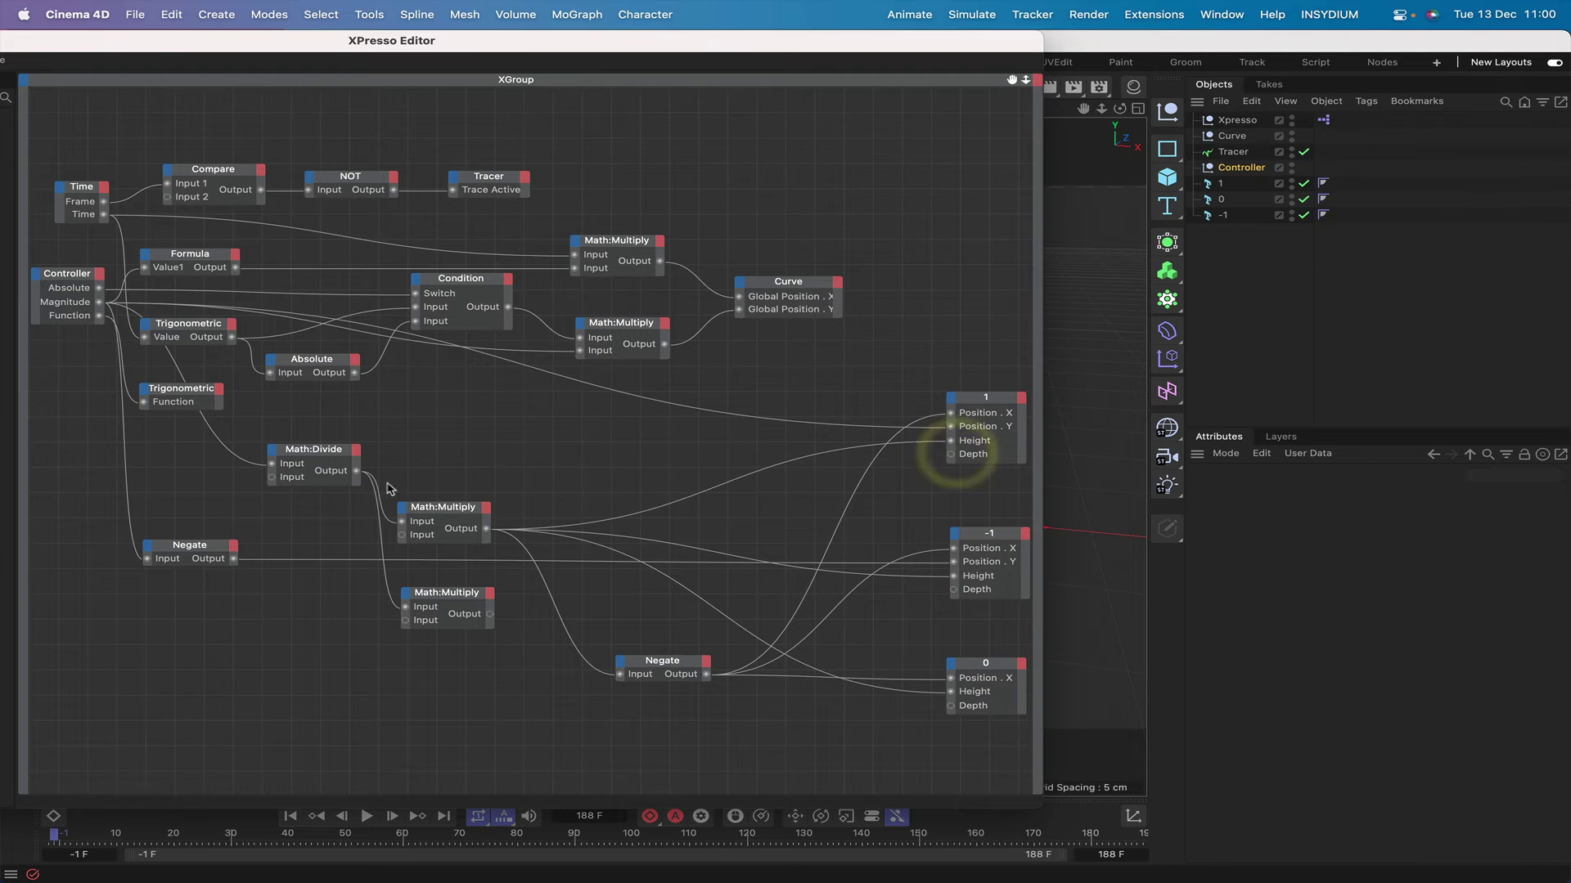
pyautogui.moveTo(419, 471); pyautogui.dragTo(952, 454)
pyautogui.moveTo(357, 472); pyautogui.dragTo(954, 589)
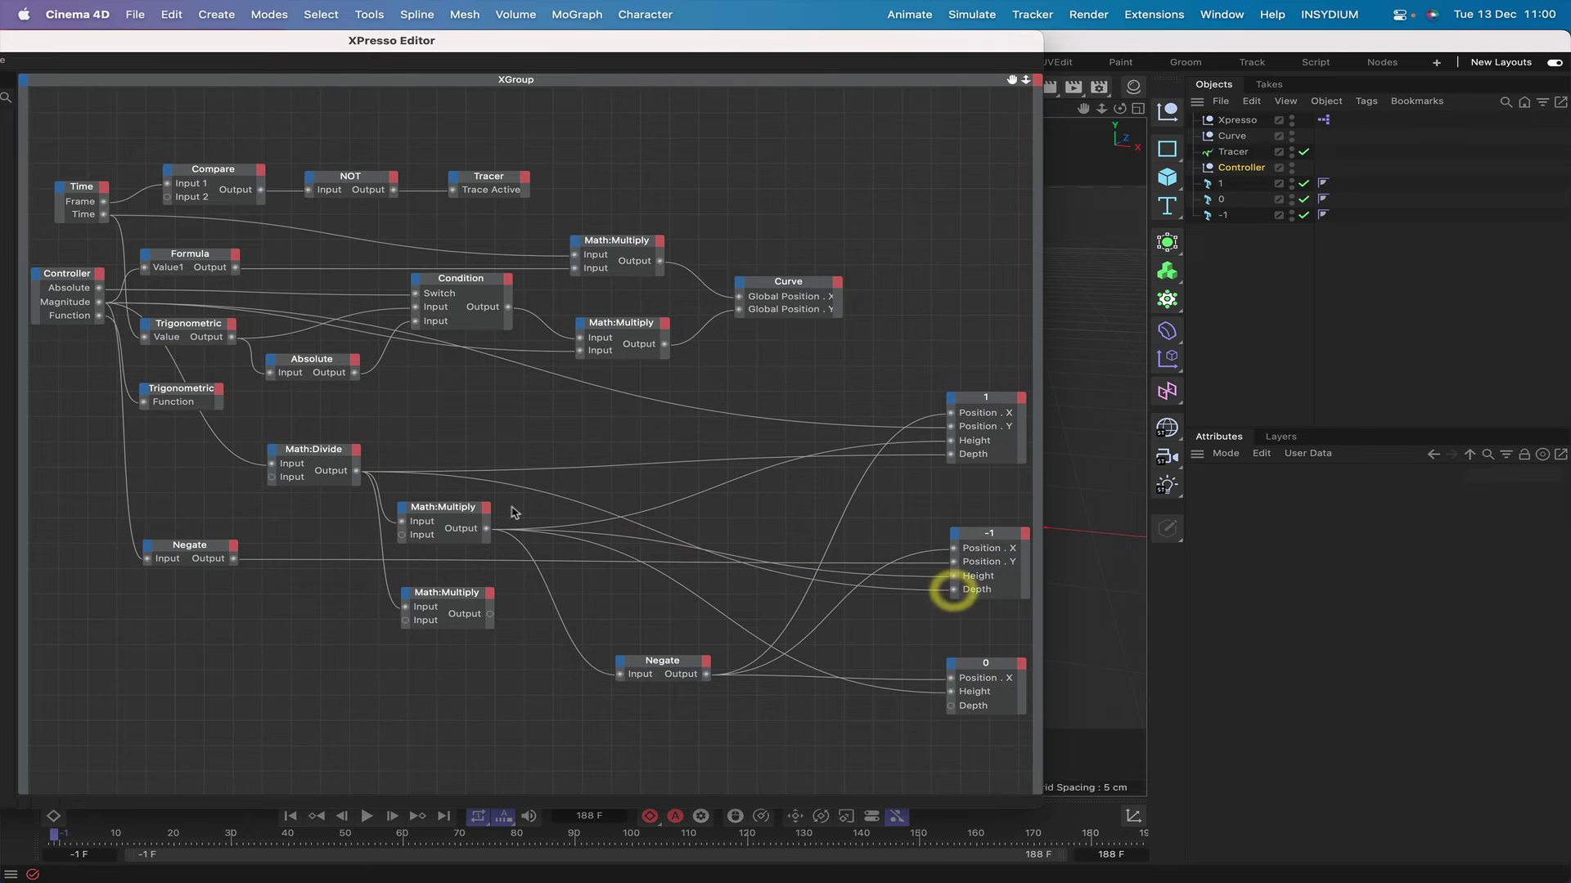
pyautogui.moveTo(357, 472); pyautogui.dragTo(951, 705)
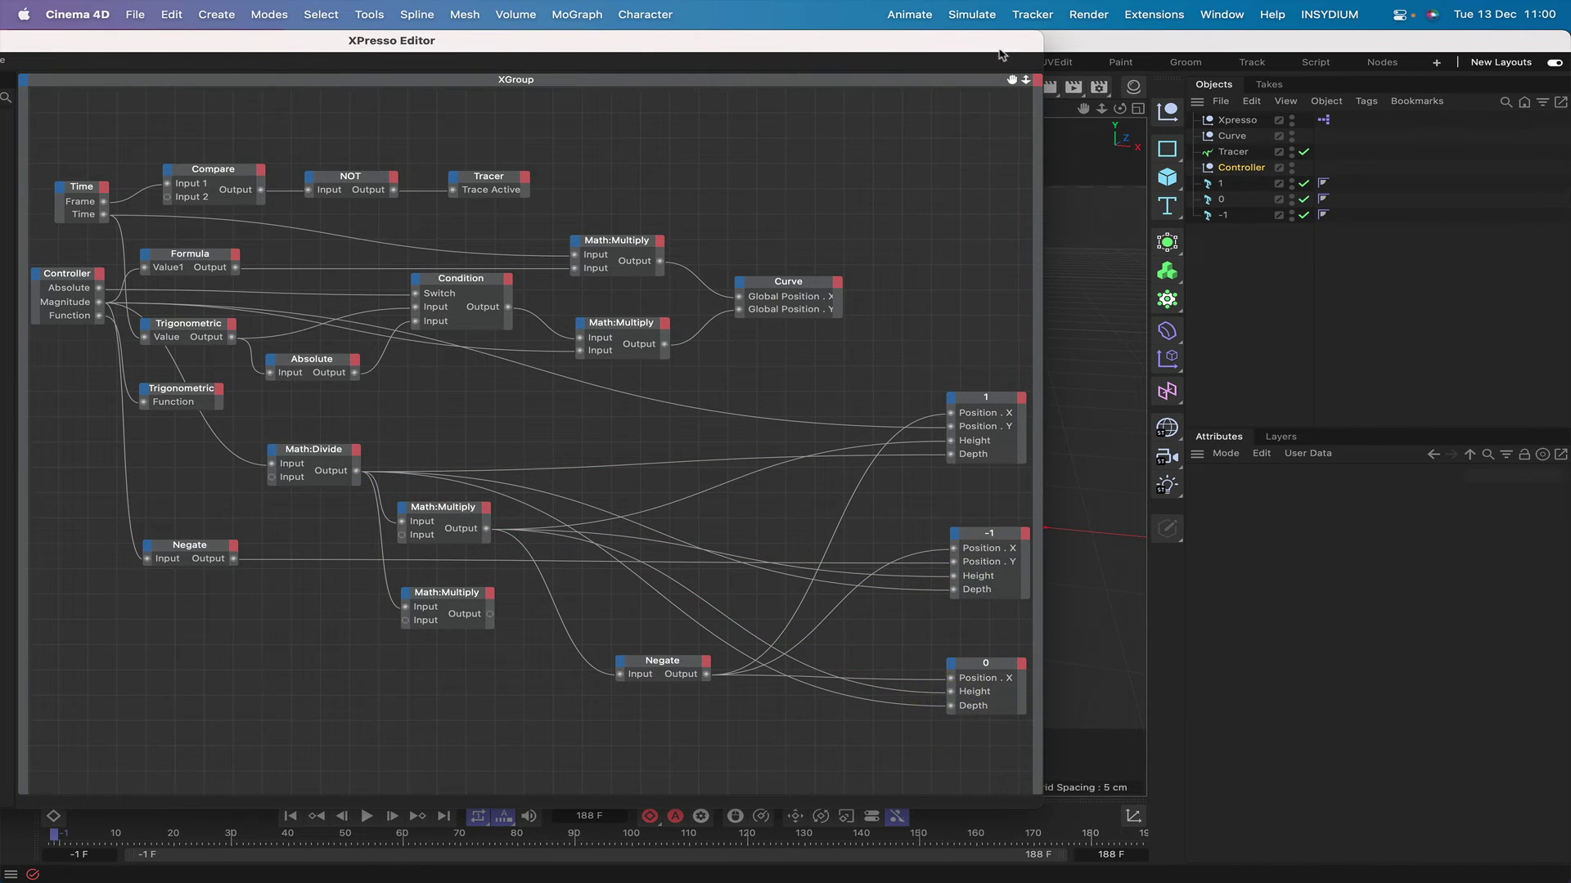
# Examine the text labels' depth from an angle in the viewport and test it with the Controller's Magnitude
pyautogui.moveTo(1003, 43); pyautogui.dragTo(305, 42)
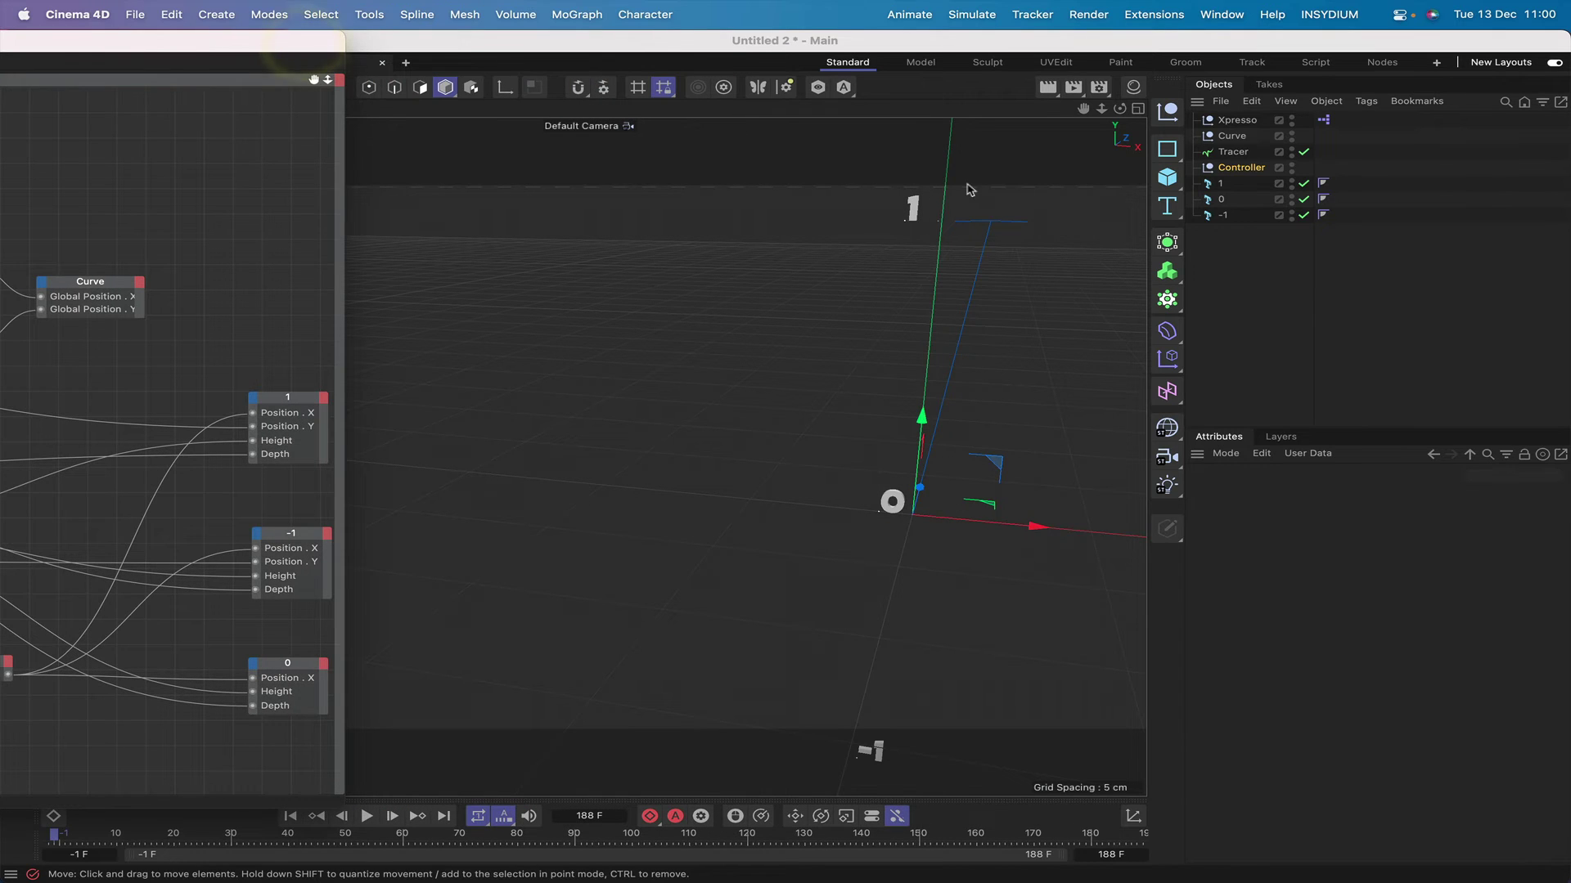
pyautogui.moveTo(1119, 109); pyautogui.dragTo(1055, 100)
pyautogui.moveTo(590, 456); pyautogui.dragTo(589, 456)
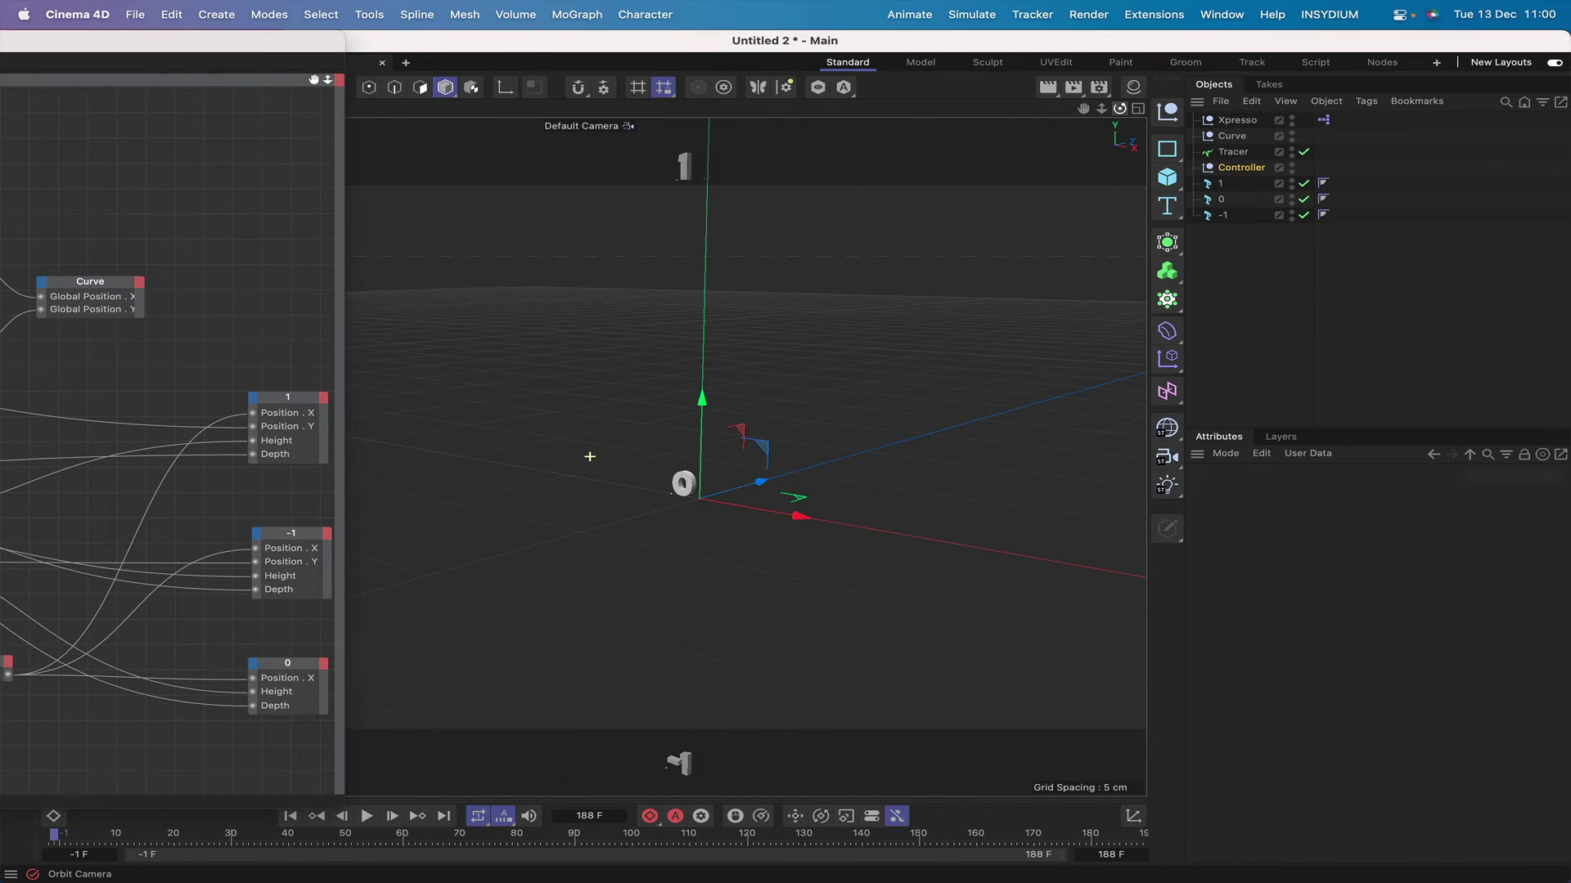
pyautogui.click(1263, 169)
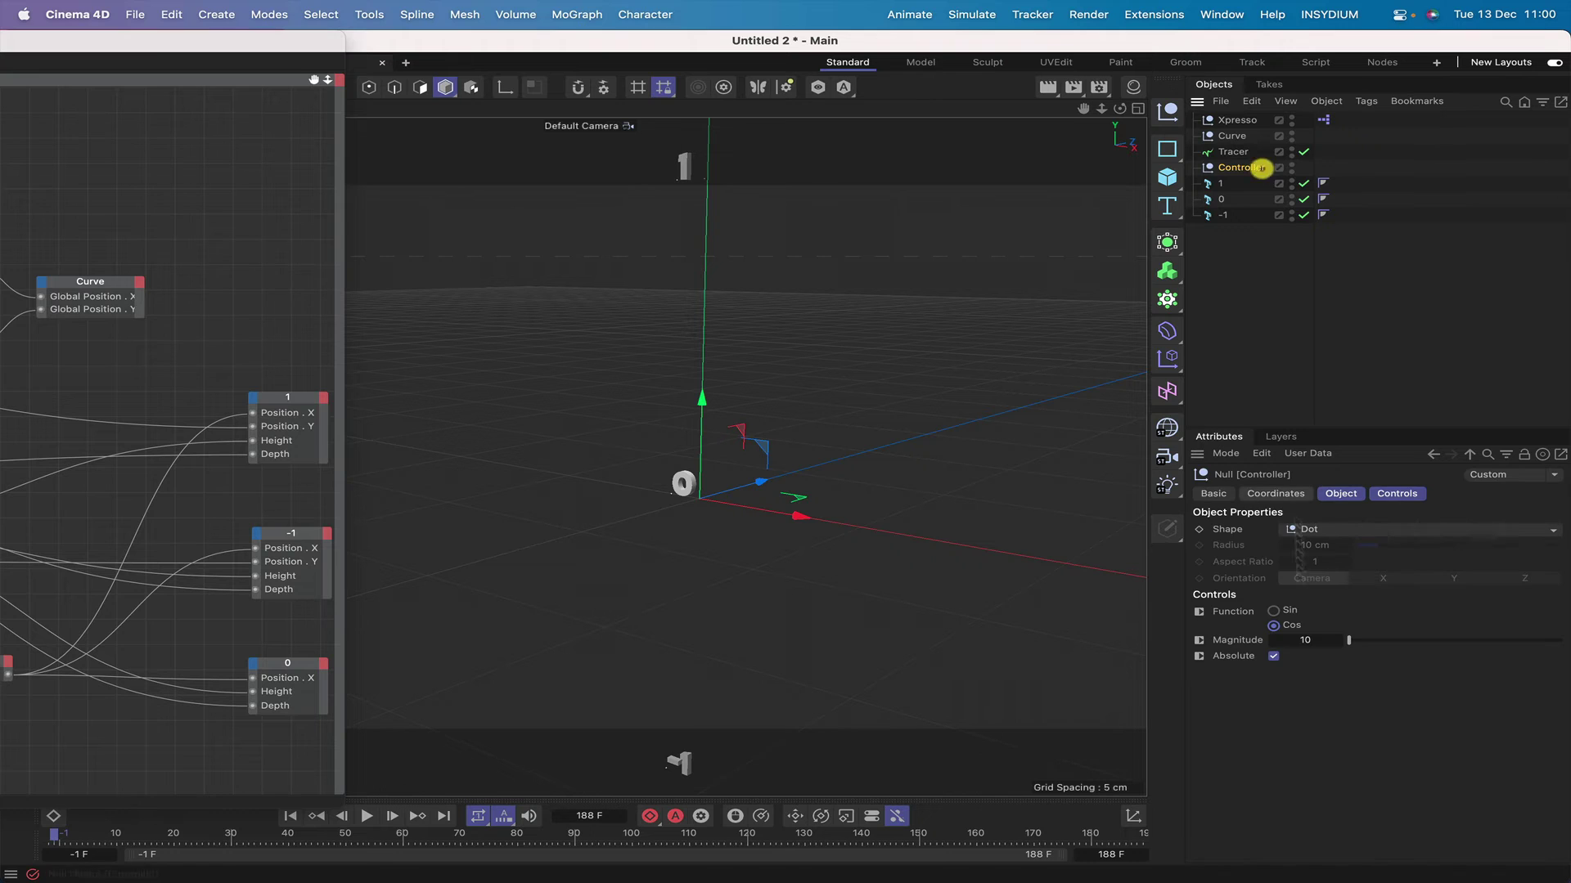
pyautogui.moveTo(1348, 642)
pyautogui.mouseDown()
pyautogui.moveTo(1440, 642)
pyautogui.moveTo(1343, 657)
pyautogui.moveTo(1515, 640)
pyautogui.moveTo(1348, 641)
pyautogui.mouseUp()
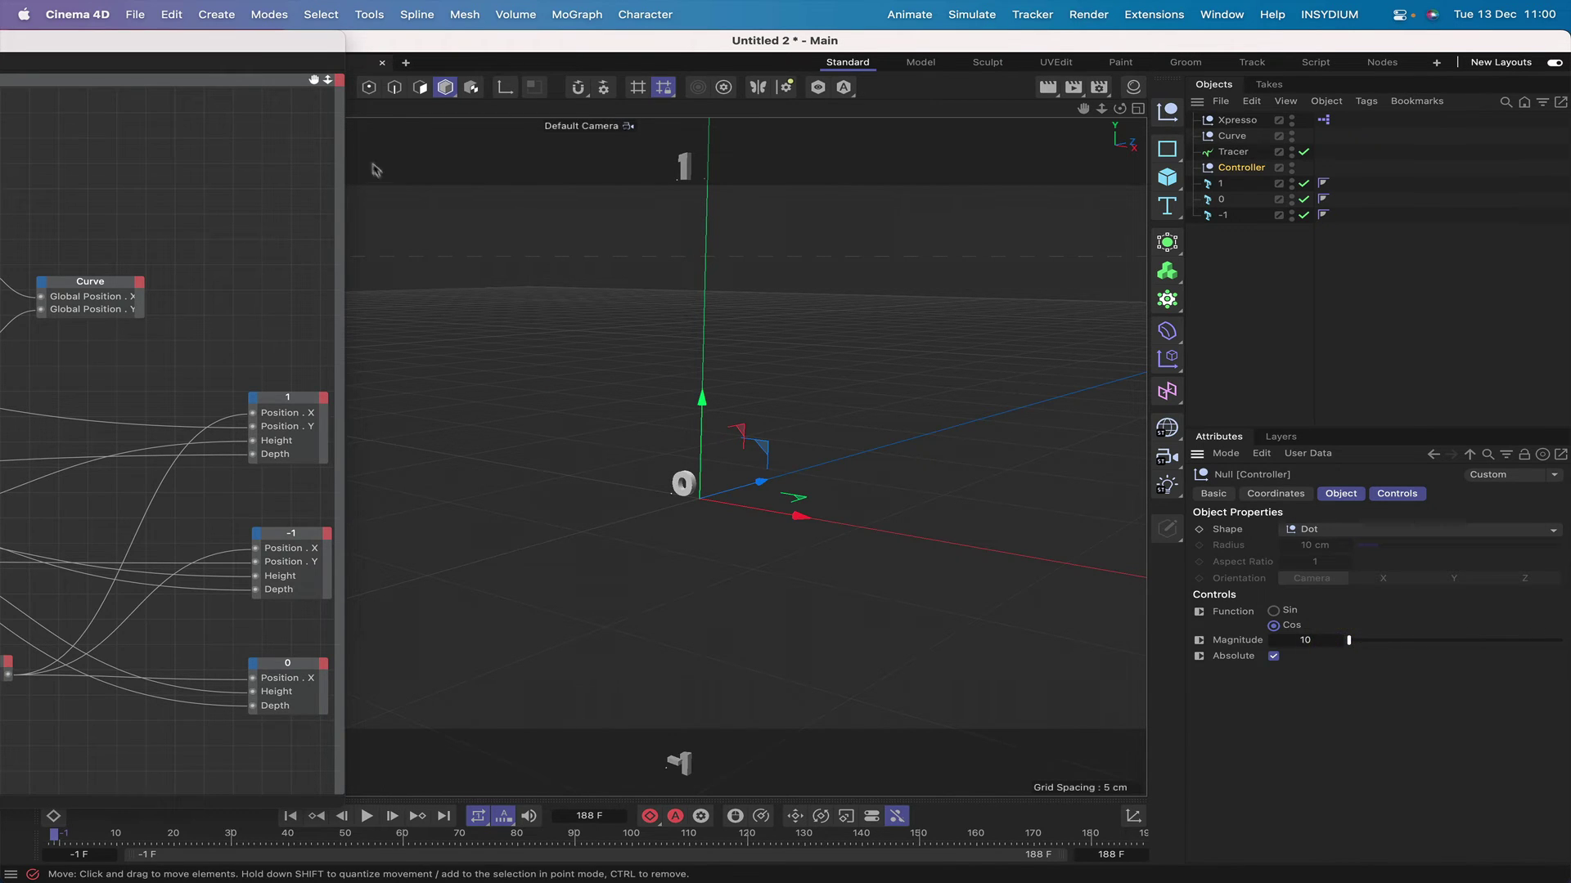
# Add a Size input port from Caps, Both Bevels to the 1 node in the XPresso graph
pyautogui.moveTo(293, 41); pyautogui.dragTo(968, 8)
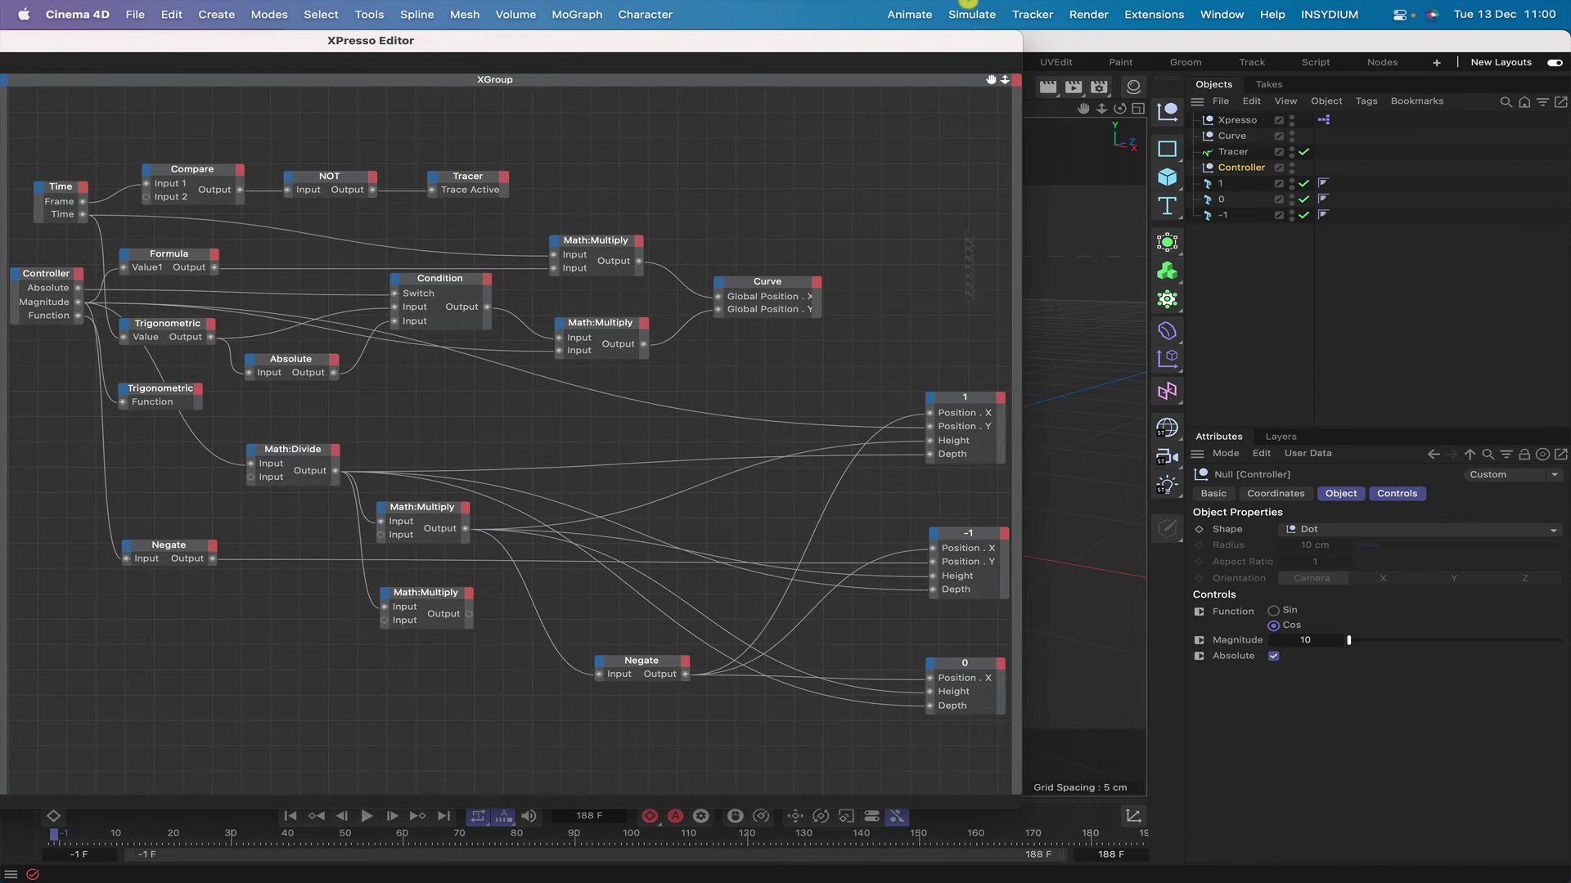
pyautogui.click(931, 400)
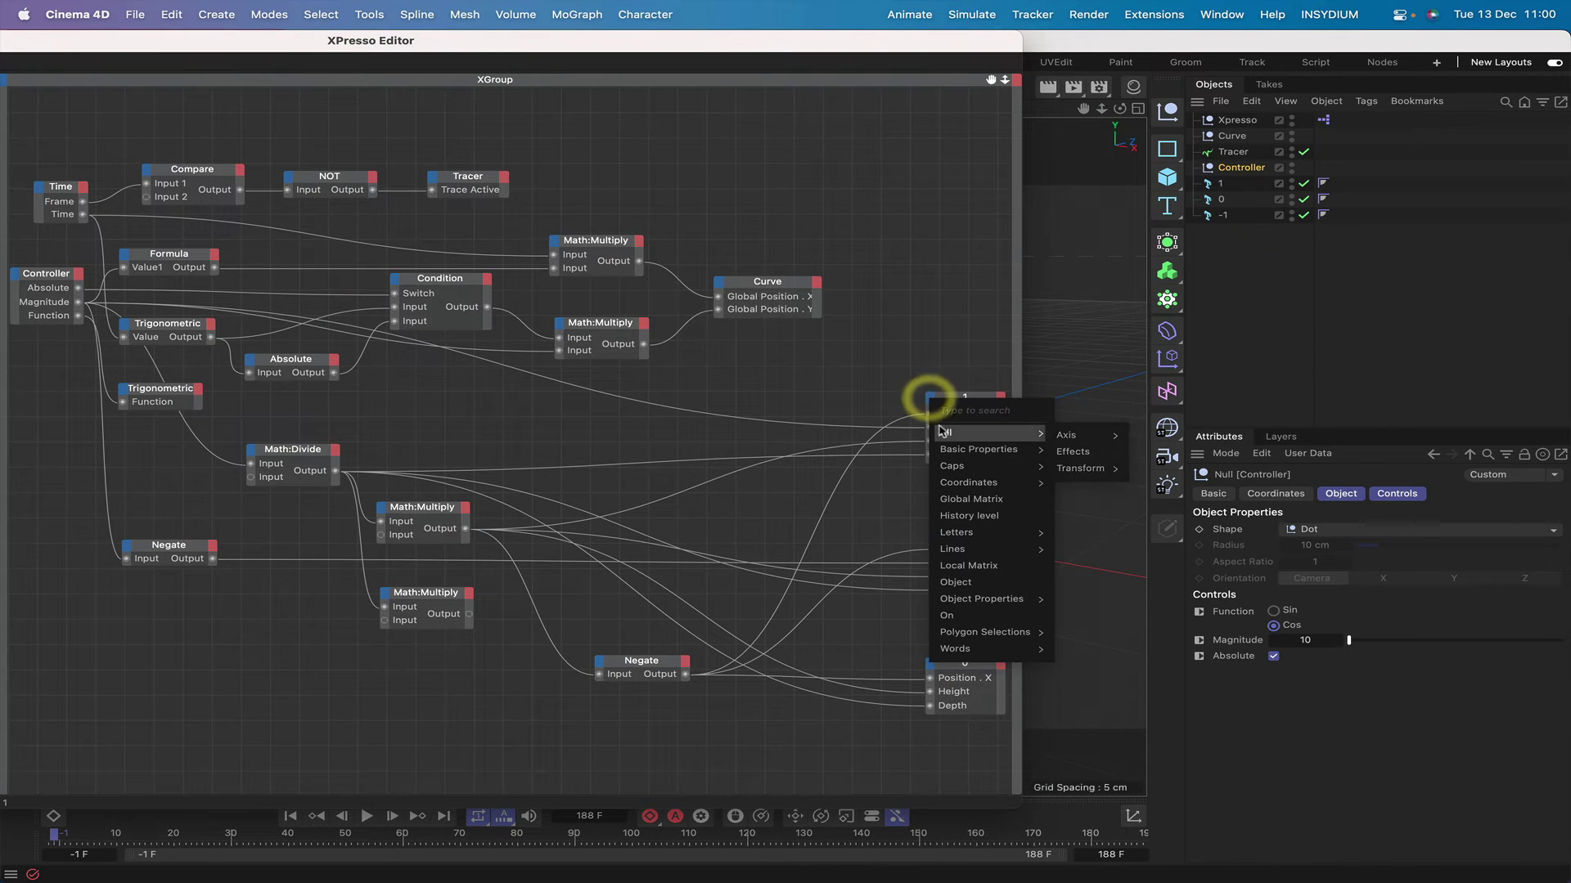
pyautogui.moveTo(966, 599)
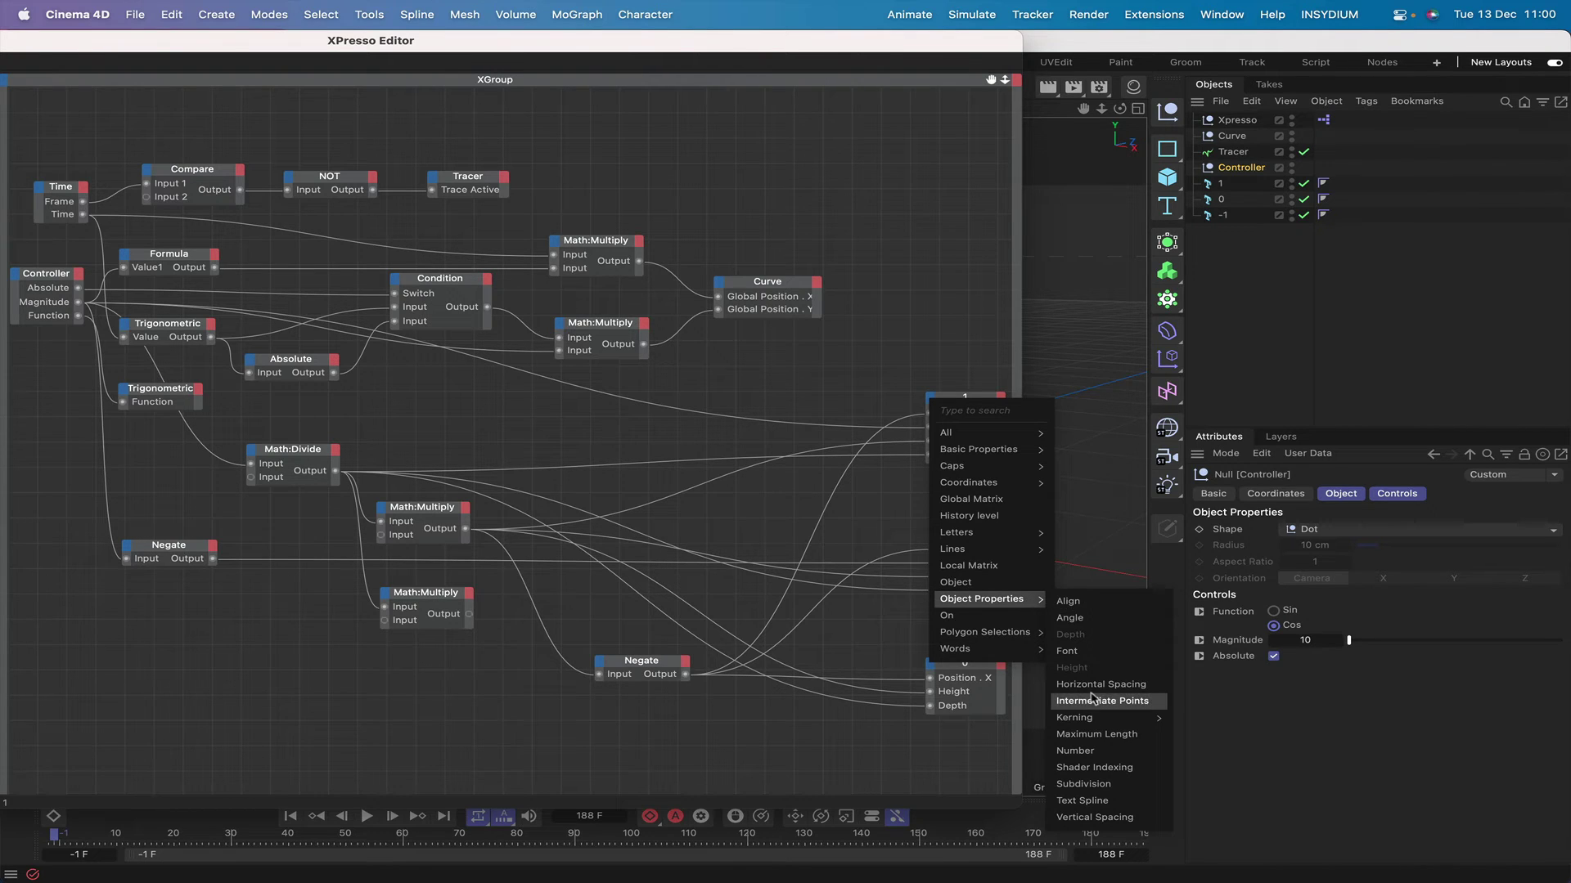
pyautogui.moveTo(1083, 719)
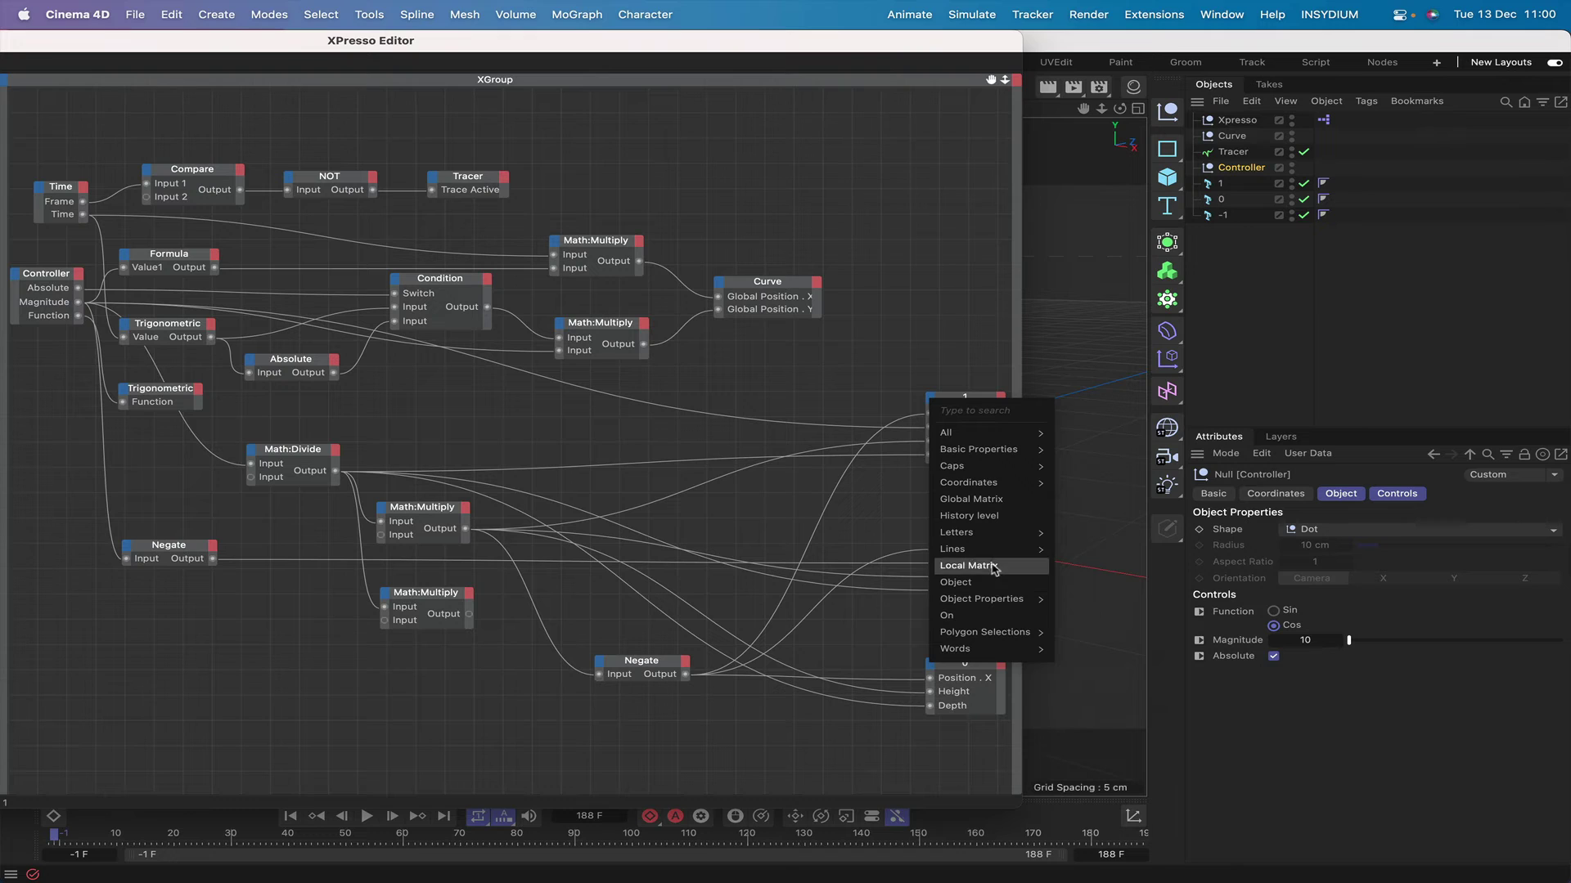
pyautogui.moveTo(957, 470)
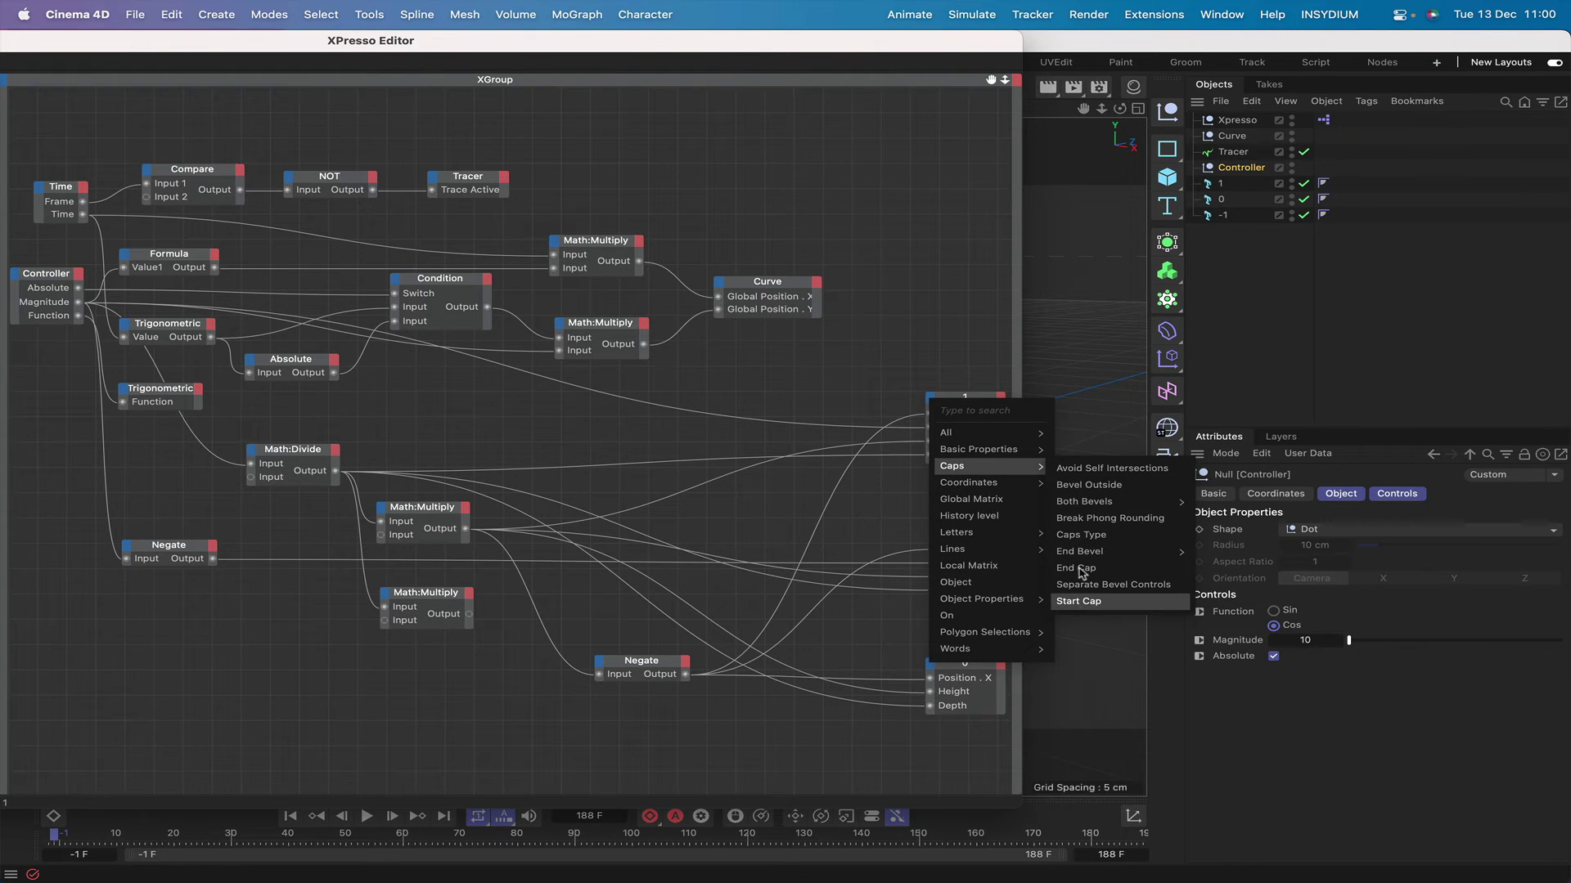
pyautogui.moveTo(1084, 561)
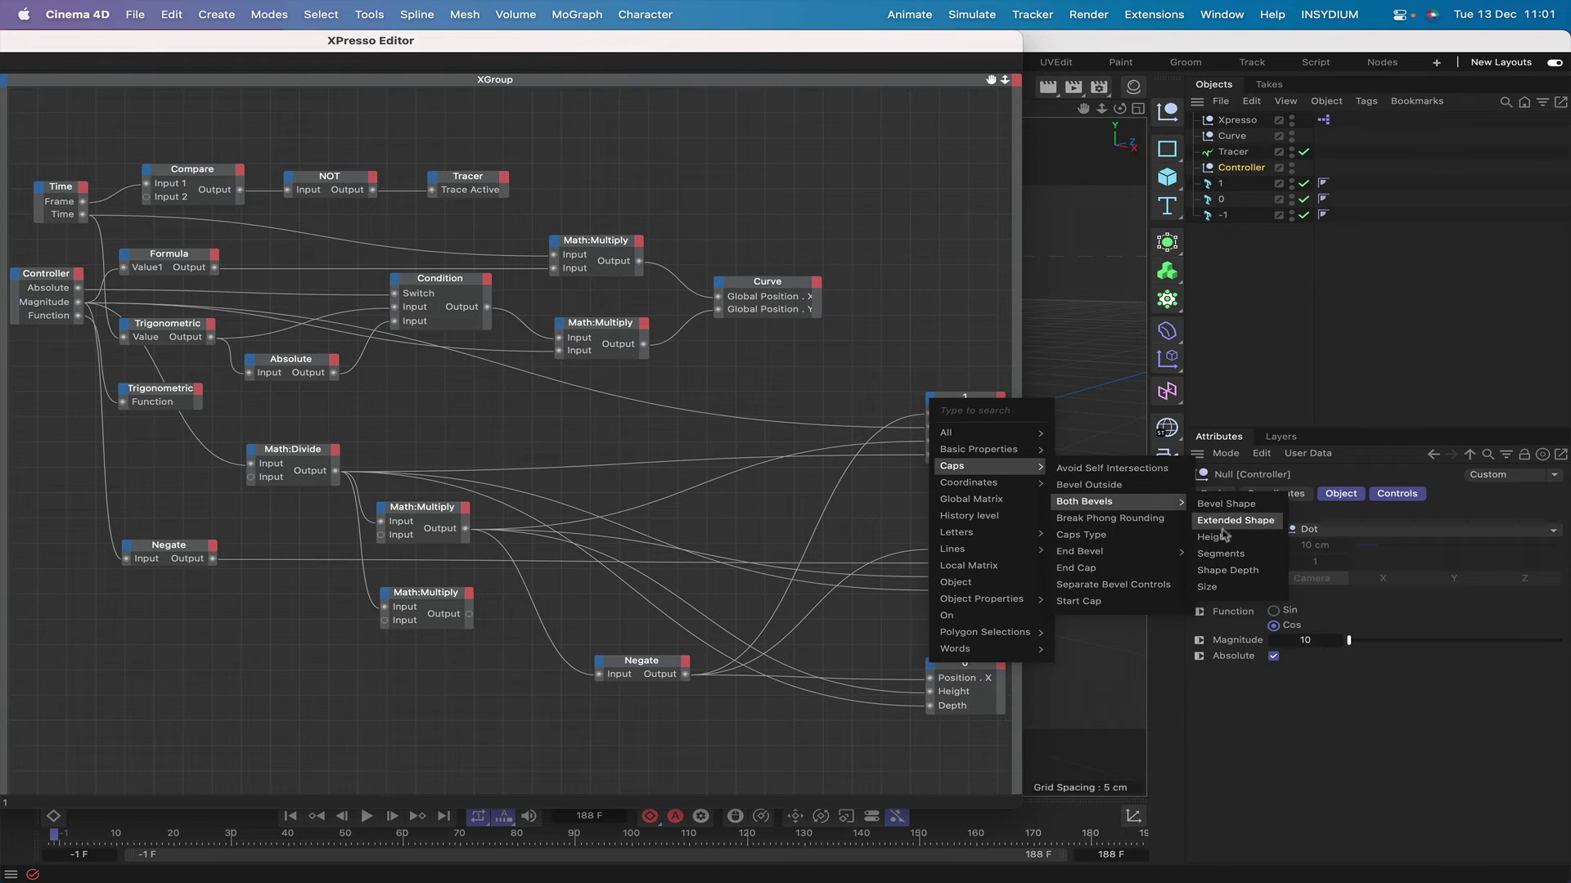
pyautogui.moveTo(1094, 502)
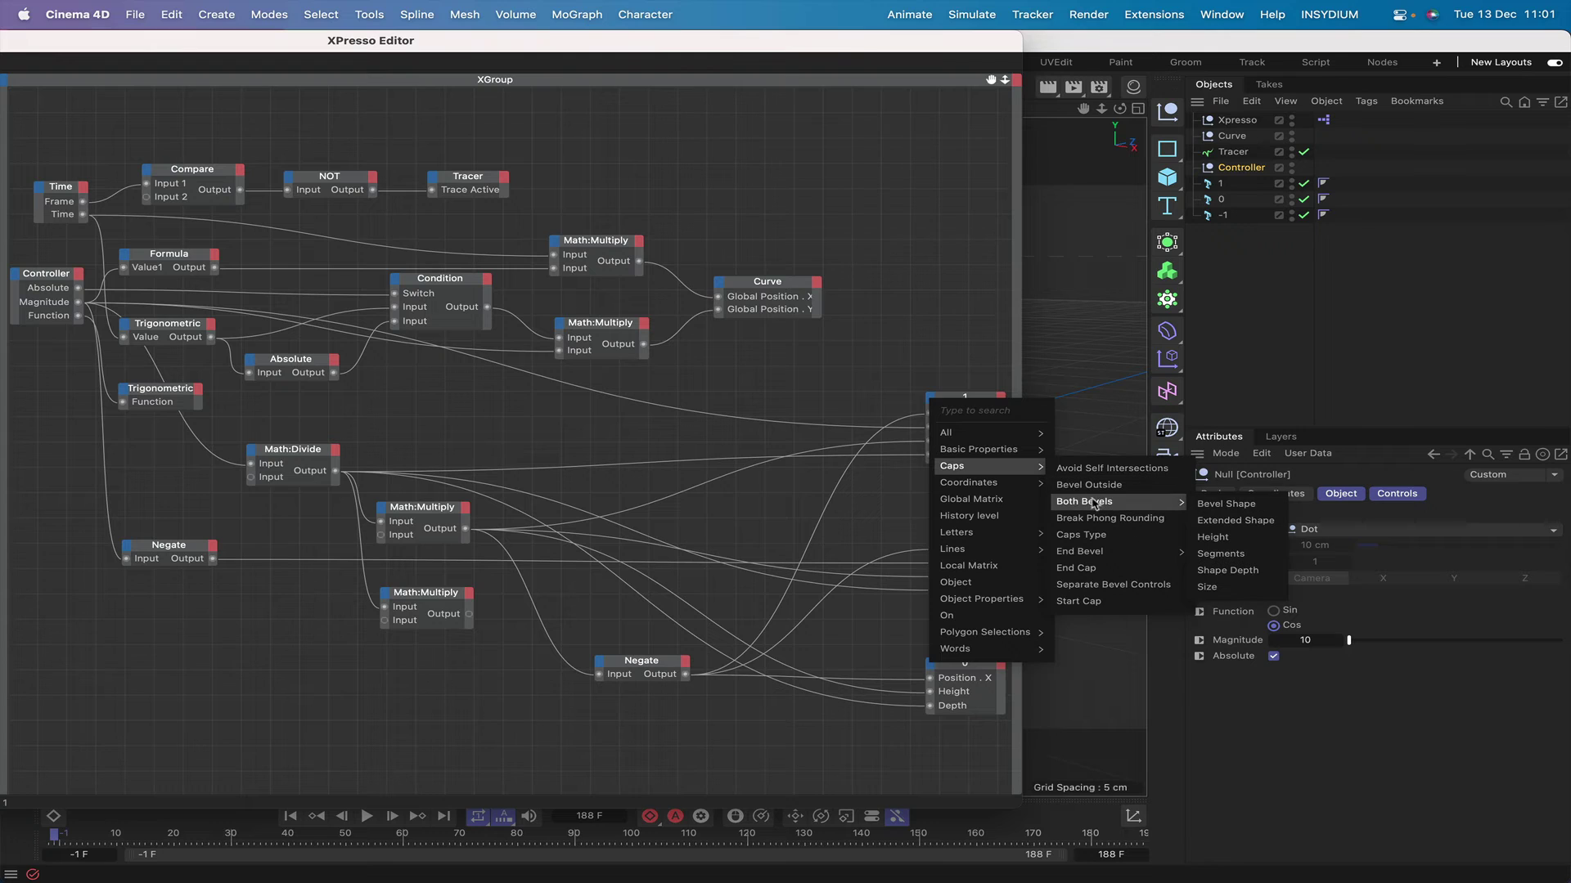
pyautogui.click(1209, 587)
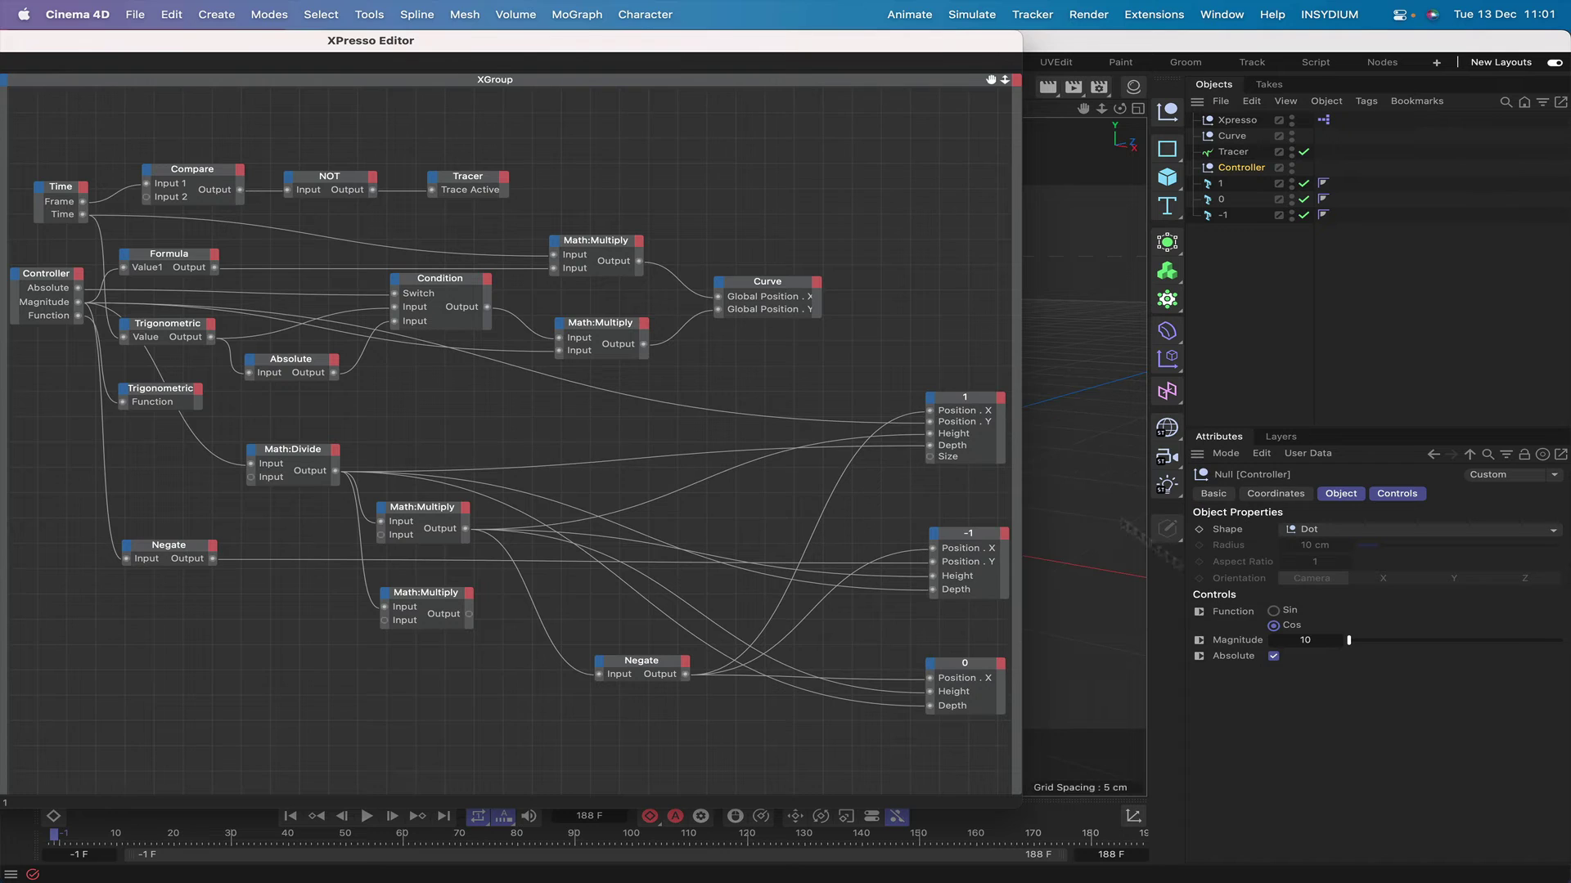
# Add a Both Bevels Size input port from Caps to each of the -1 and 0 nodes
pyautogui.click(934, 539)
pyautogui.moveTo(990, 602)
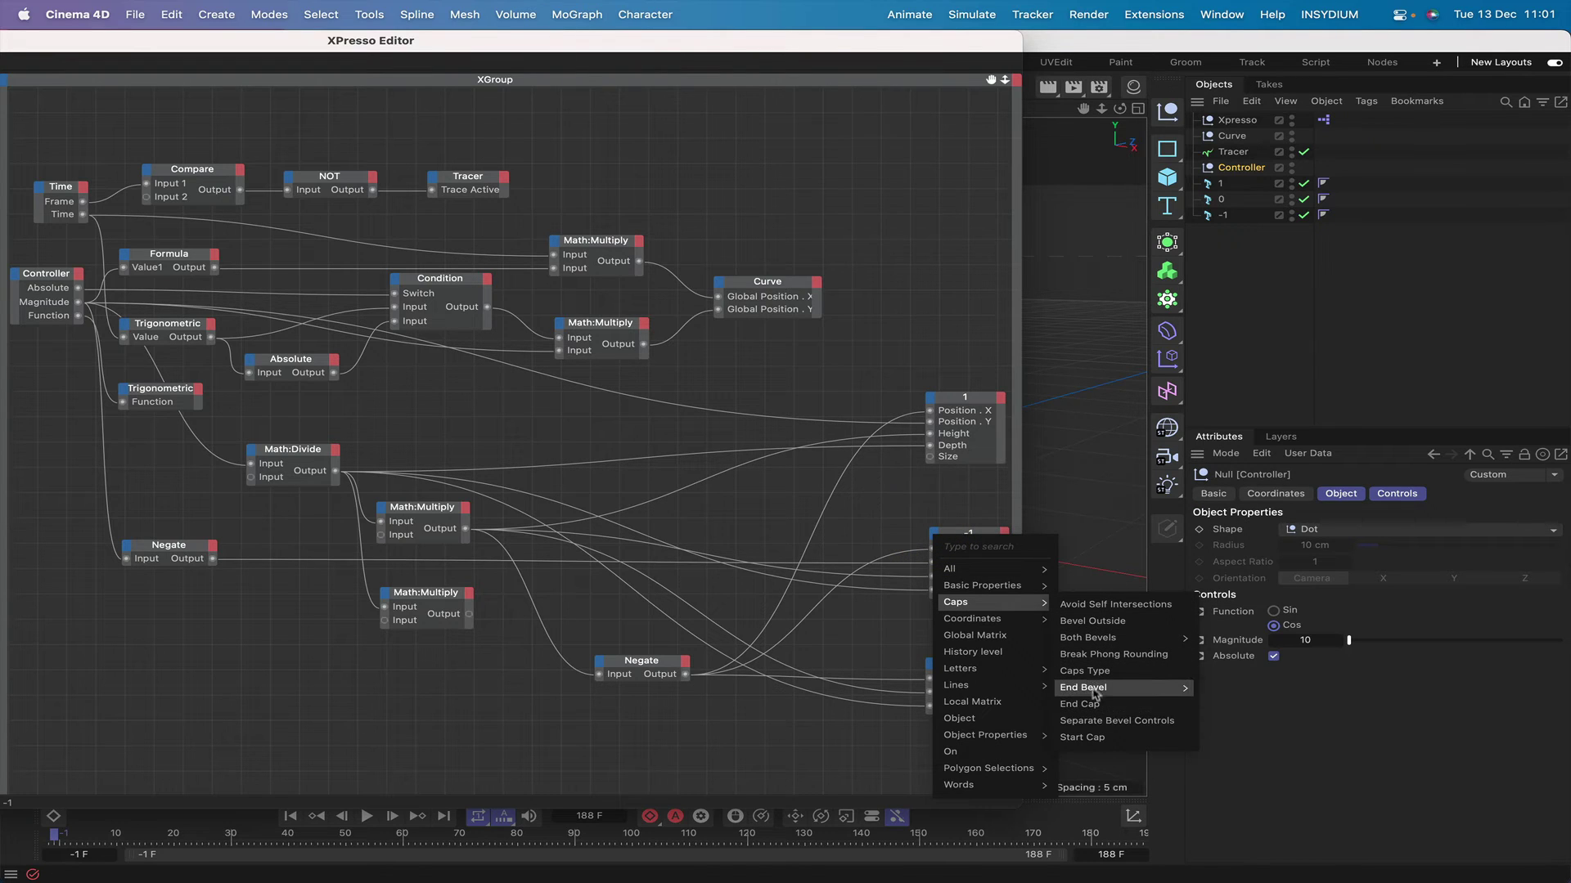
pyautogui.moveTo(1100, 639)
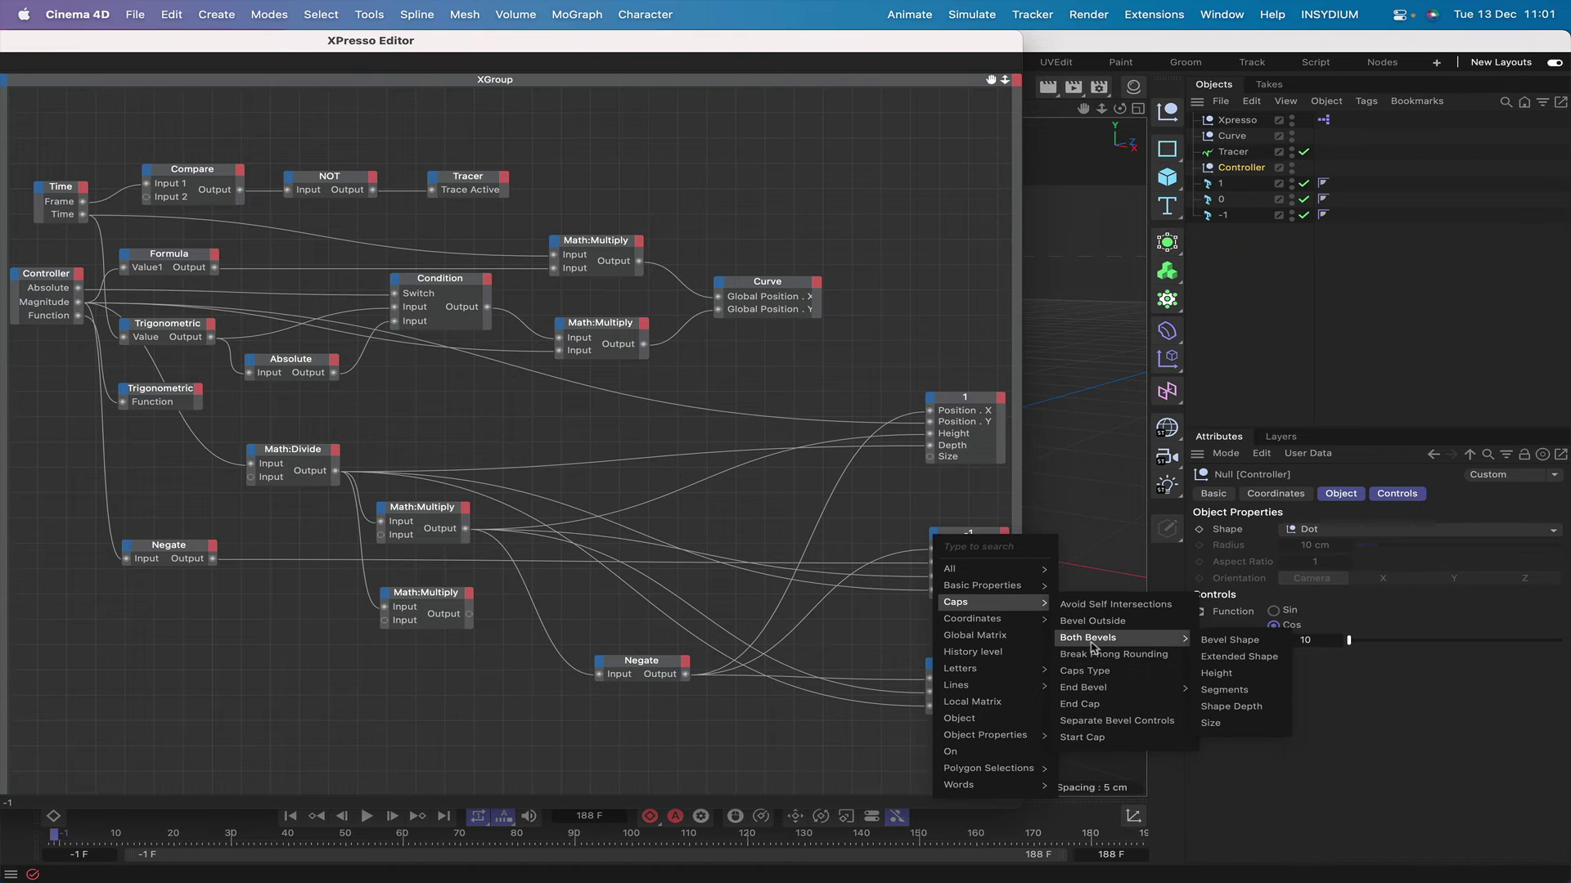
pyautogui.click(1241, 710)
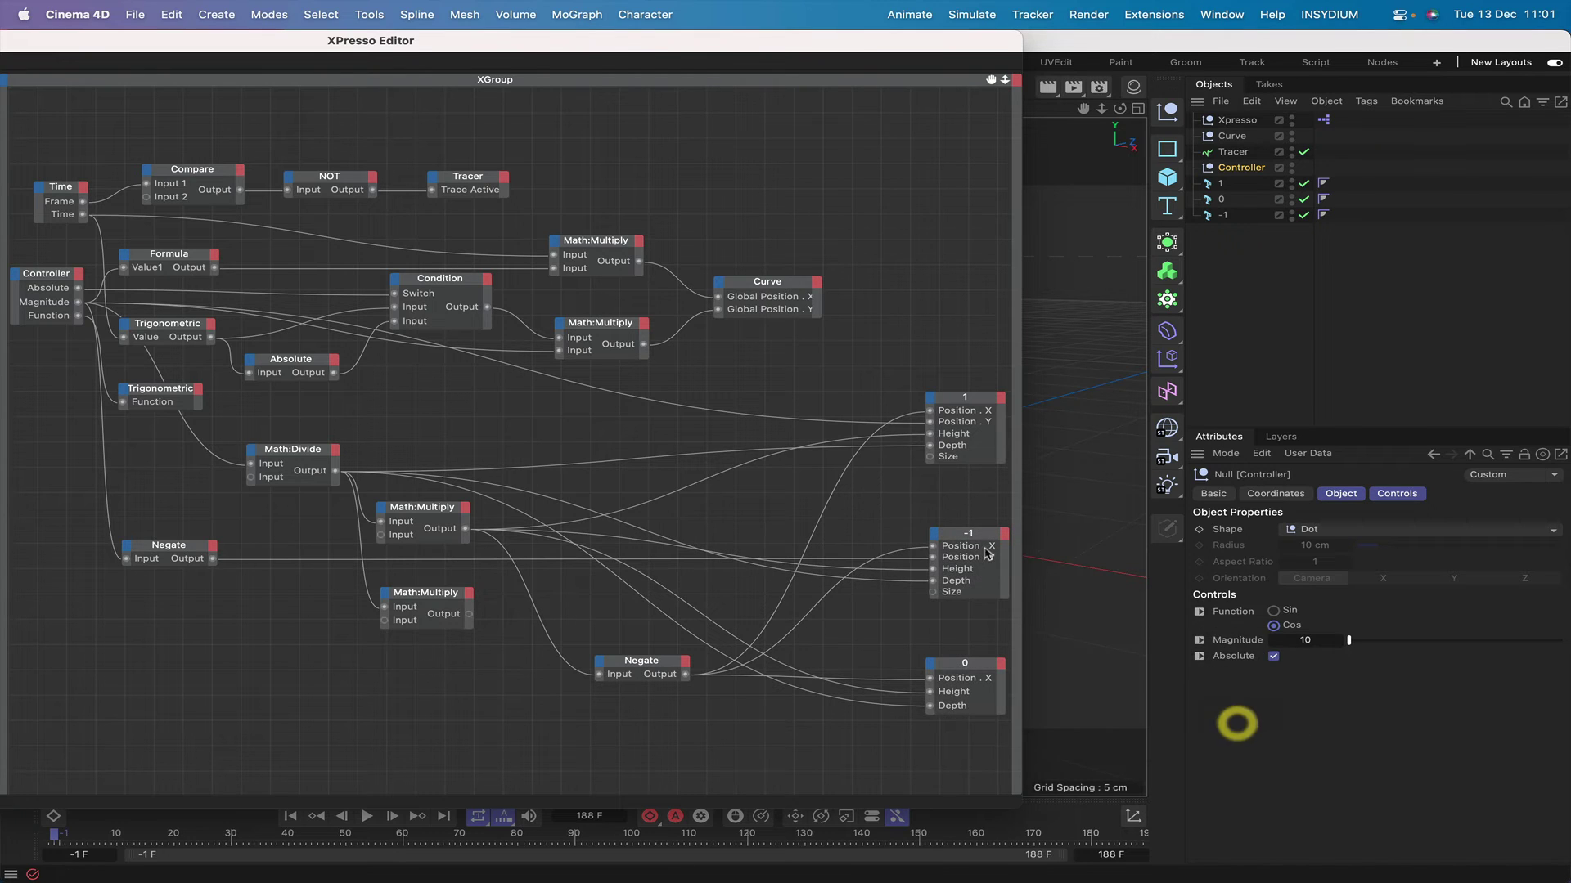
pyautogui.click(930, 671)
pyautogui.click(951, 687)
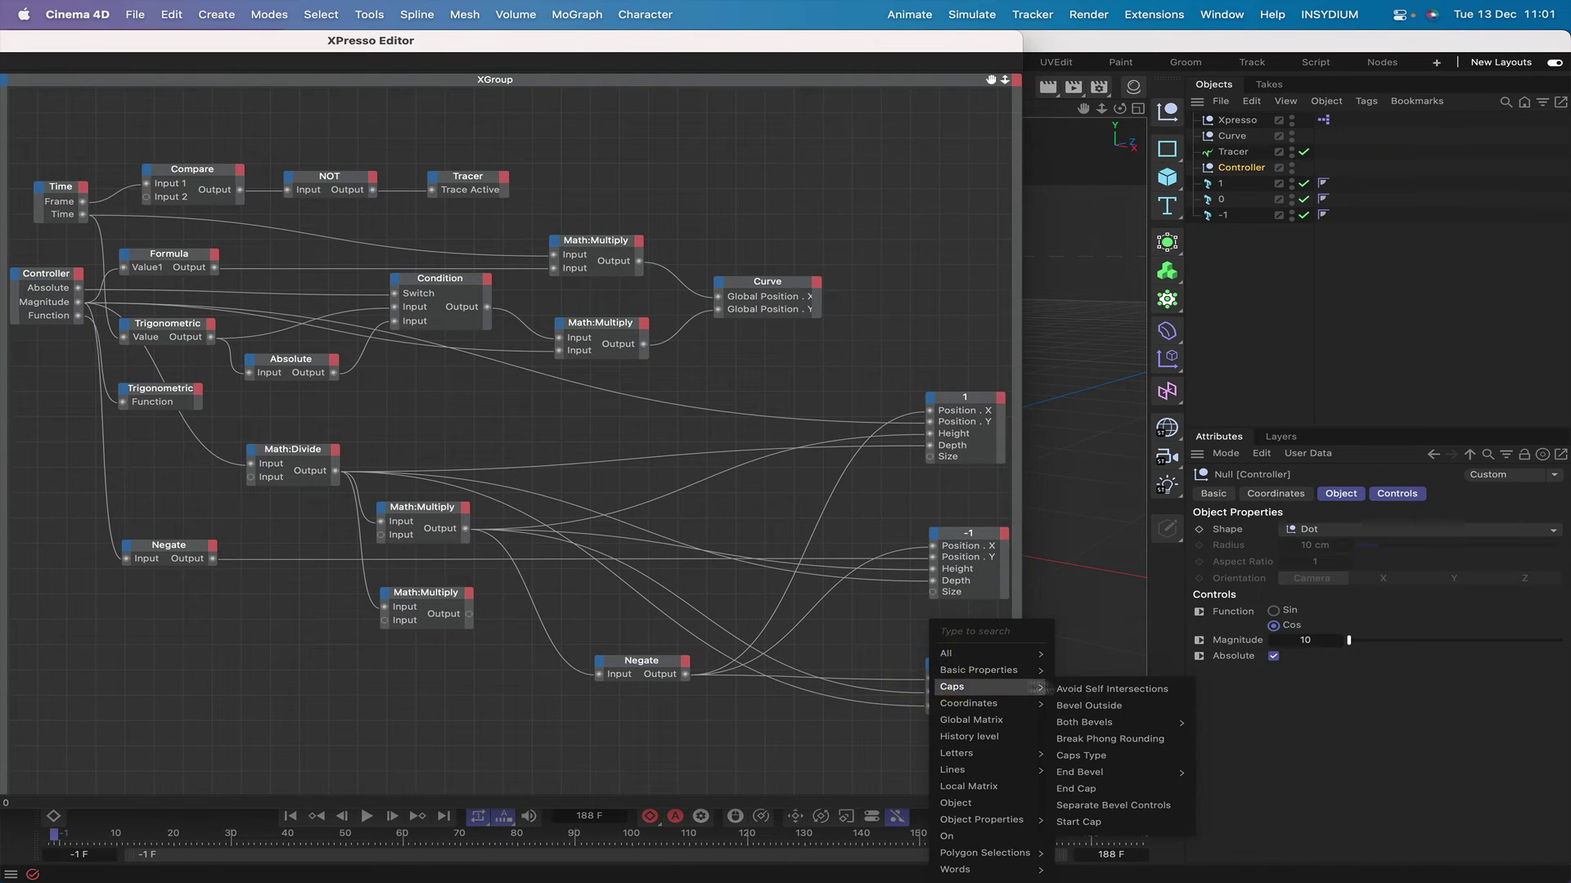
pyautogui.moveTo(1095, 723)
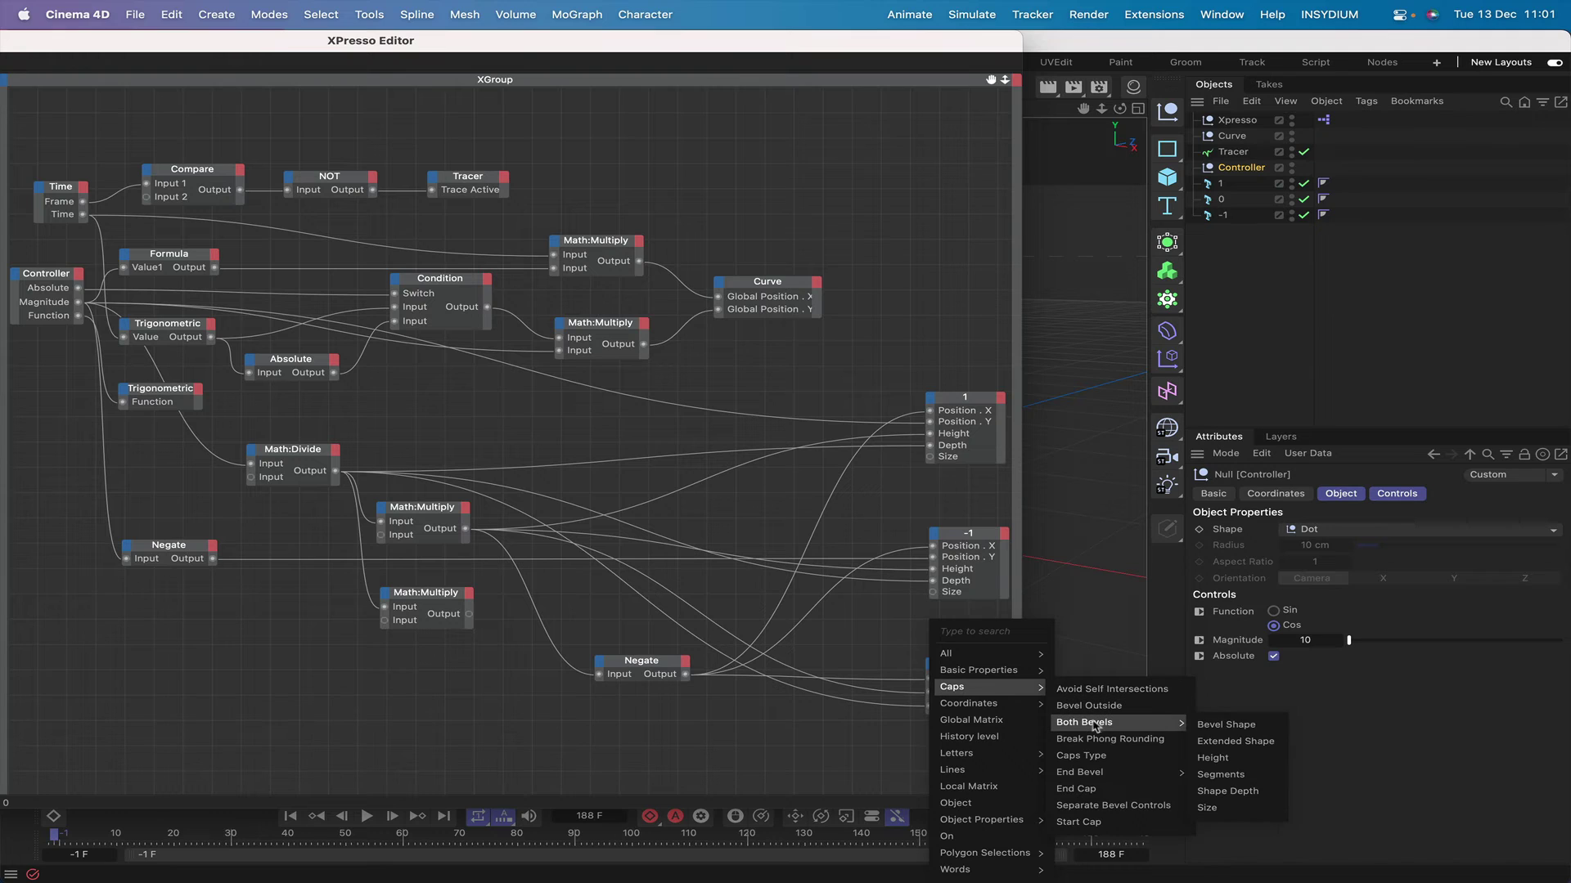
pyautogui.click(1209, 808)
# Expand the 0, -1 and 1 nodes to fit all ports and connect the lower unconnected Math:Multiply output to their Size ports
pyautogui.click(984, 664)
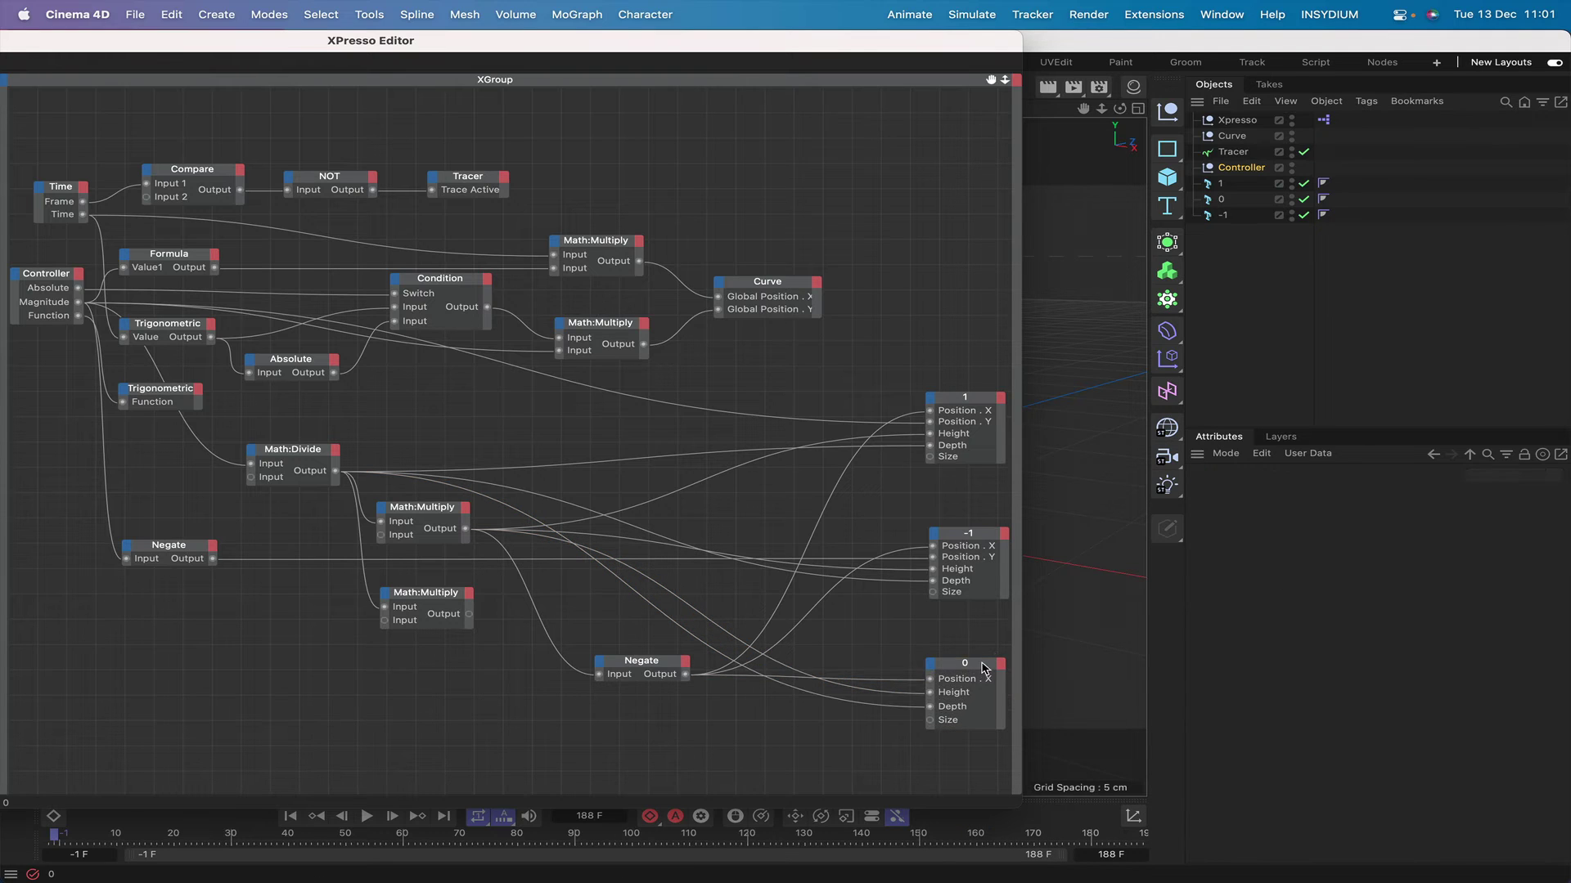
pyautogui.click(974, 538)
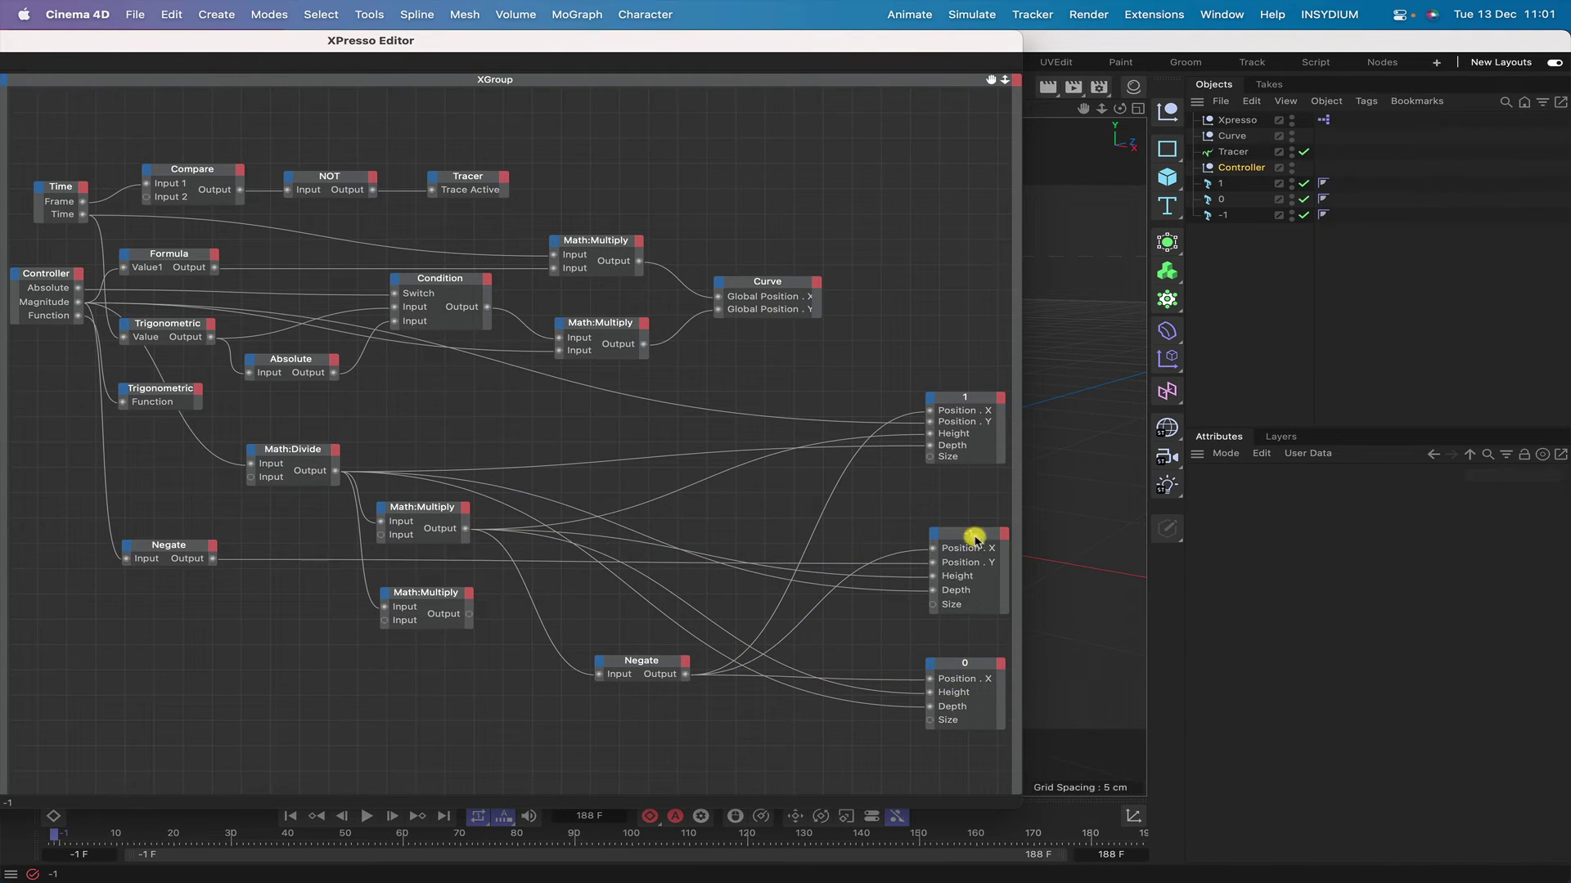
pyautogui.click(974, 394)
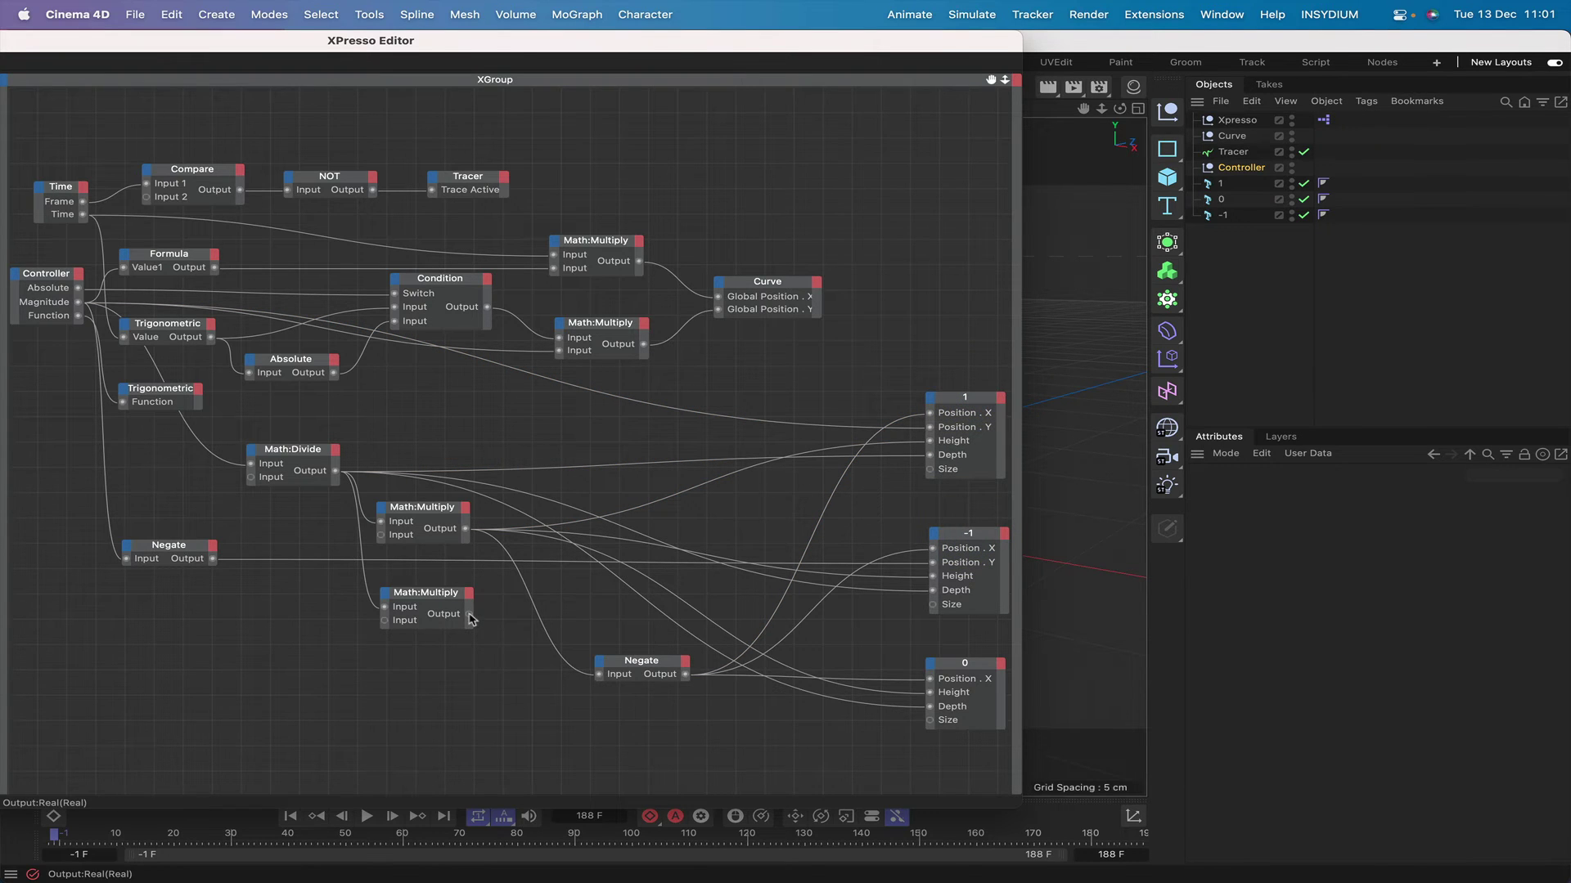
pyautogui.moveTo(469, 615); pyautogui.dragTo(930, 470)
pyautogui.moveTo(469, 615); pyautogui.dragTo(930, 720)
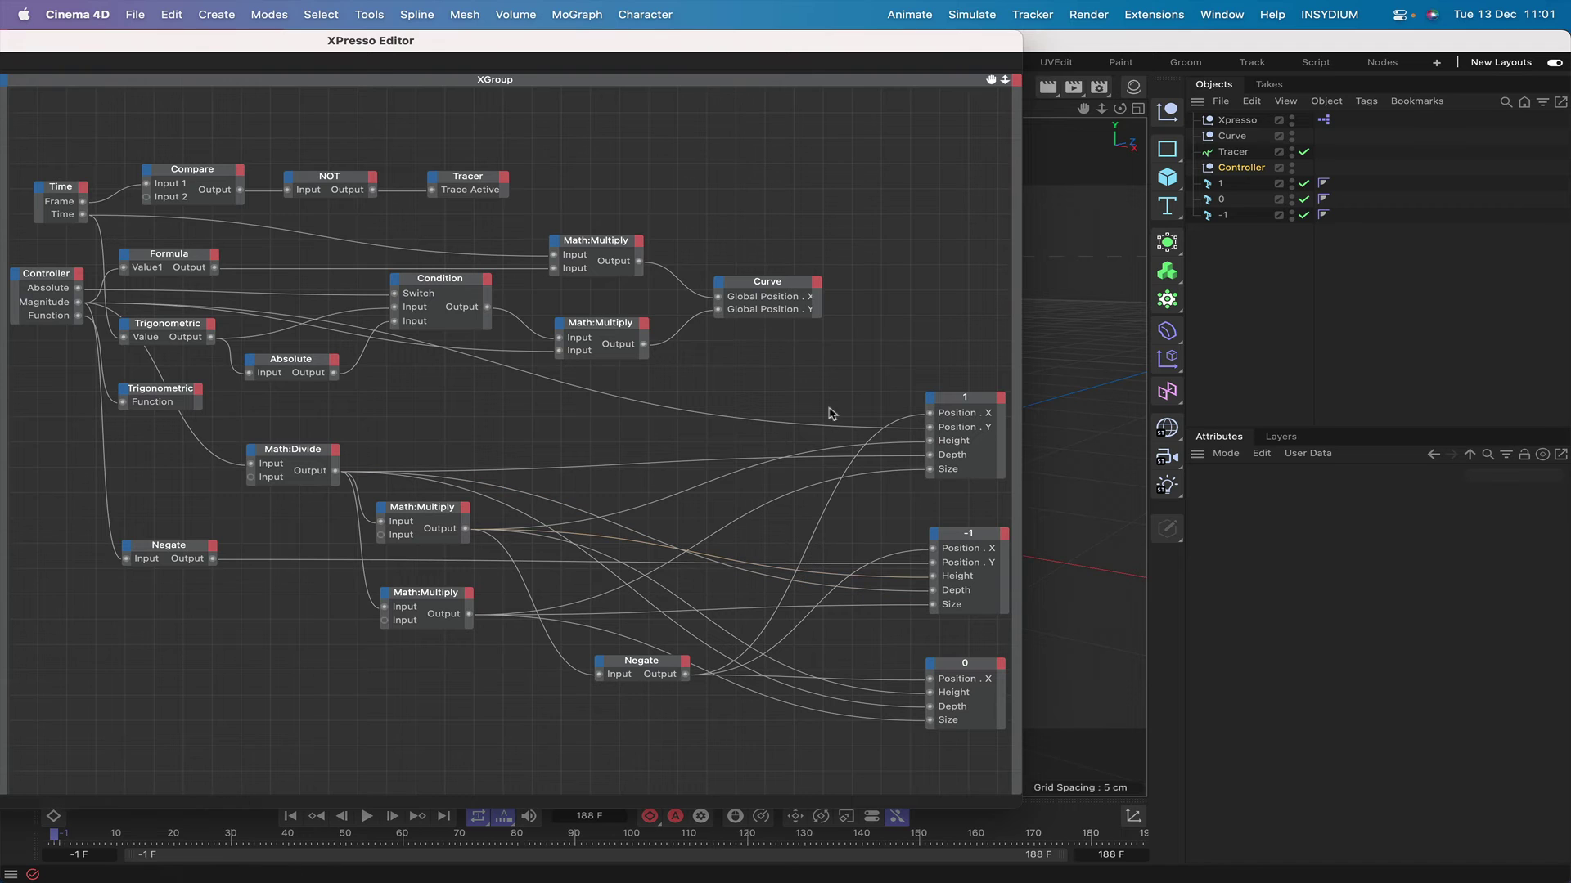
# Test the labels' bevel scaling in the viewport by raising the Controller's Magnitude to 113 and returning it to 10
pyautogui.moveTo(939, 49); pyautogui.dragTo(309, 49)
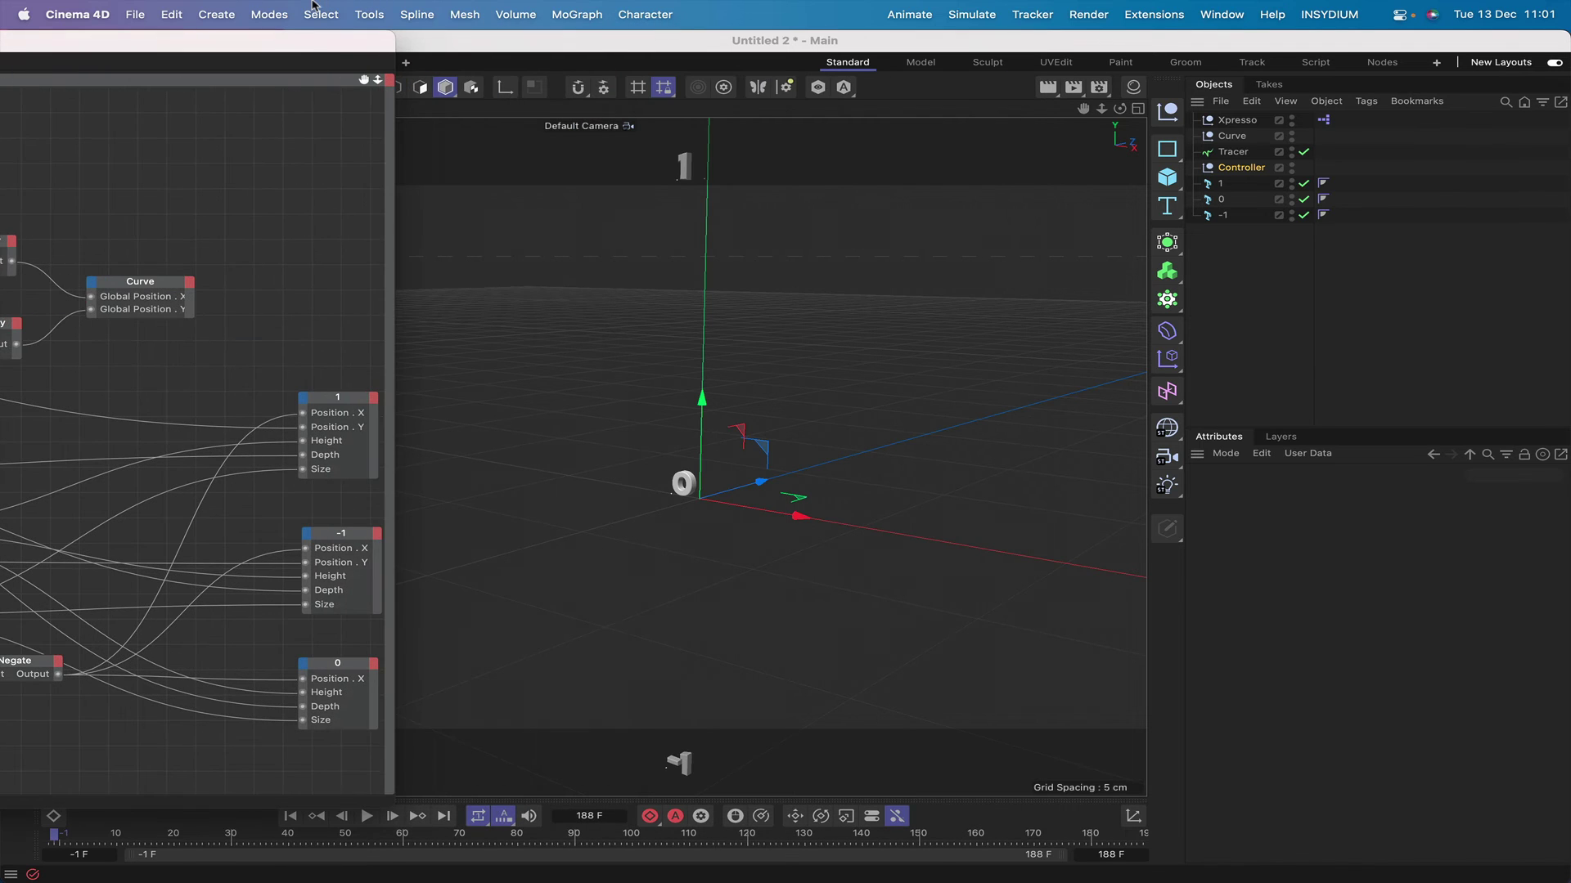
pyautogui.click(1244, 168)
pyautogui.moveTo(1350, 642); pyautogui.dragTo(1395, 643)
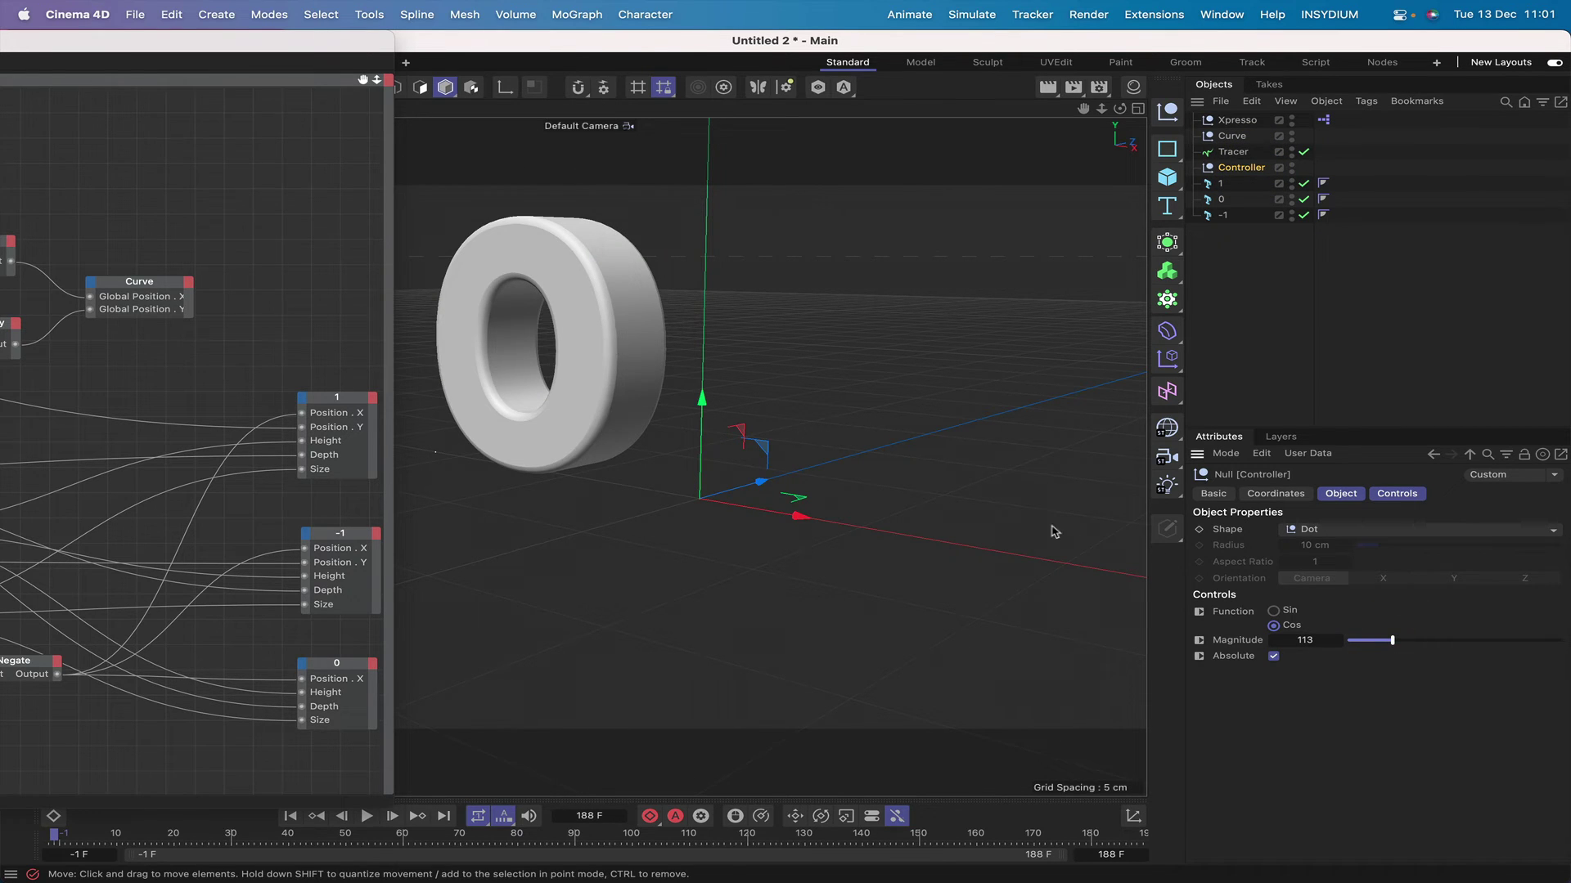
pyautogui.moveTo(1393, 642); pyautogui.dragTo(1352, 642)
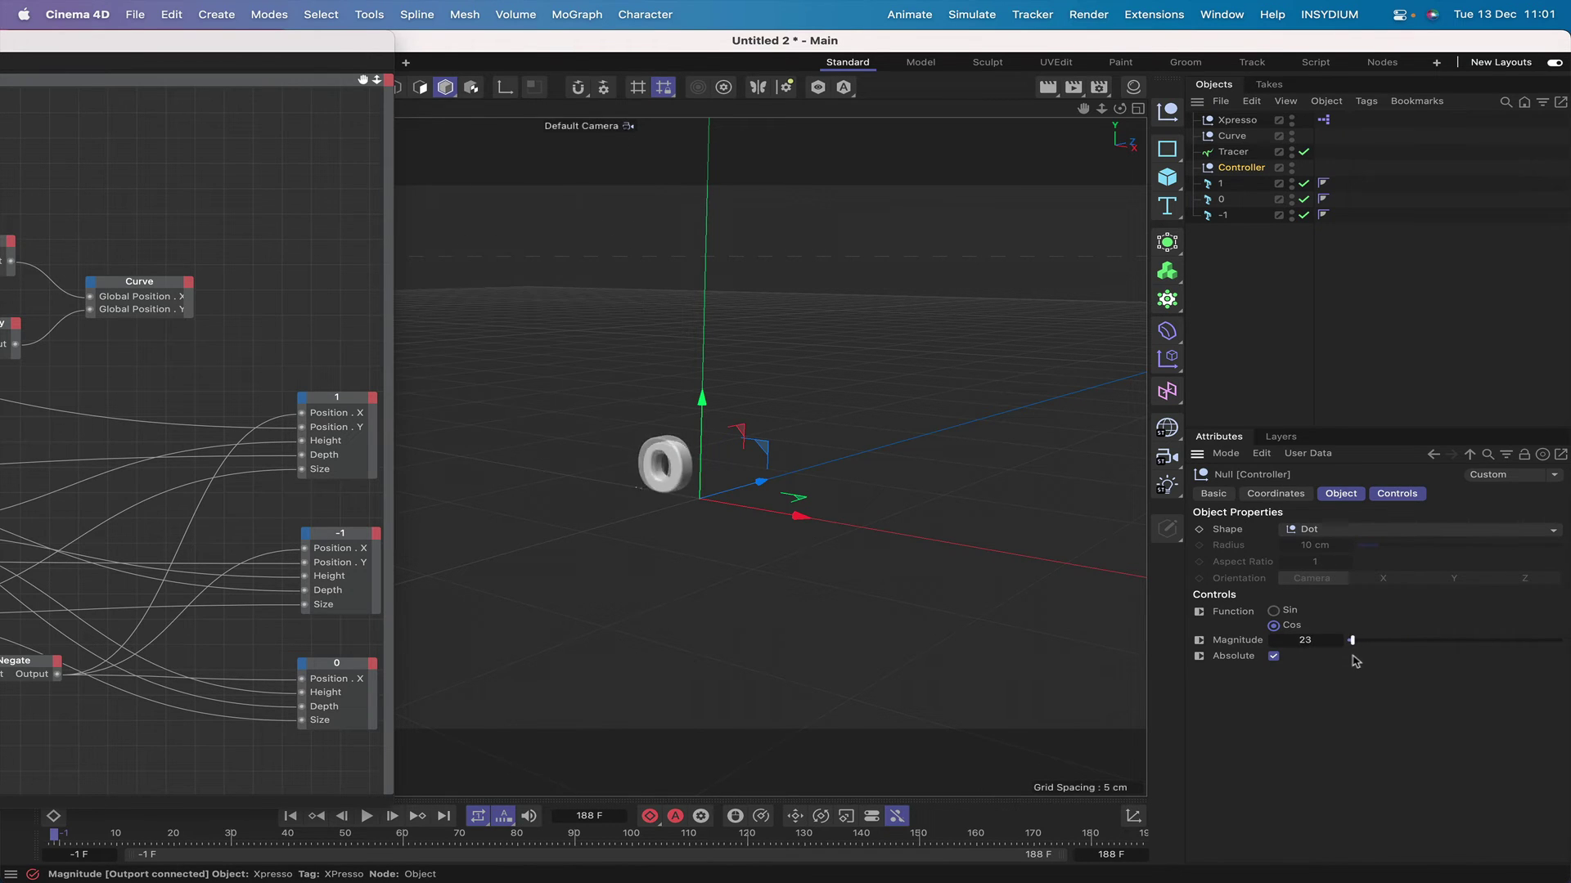
pyautogui.click(1348, 641)
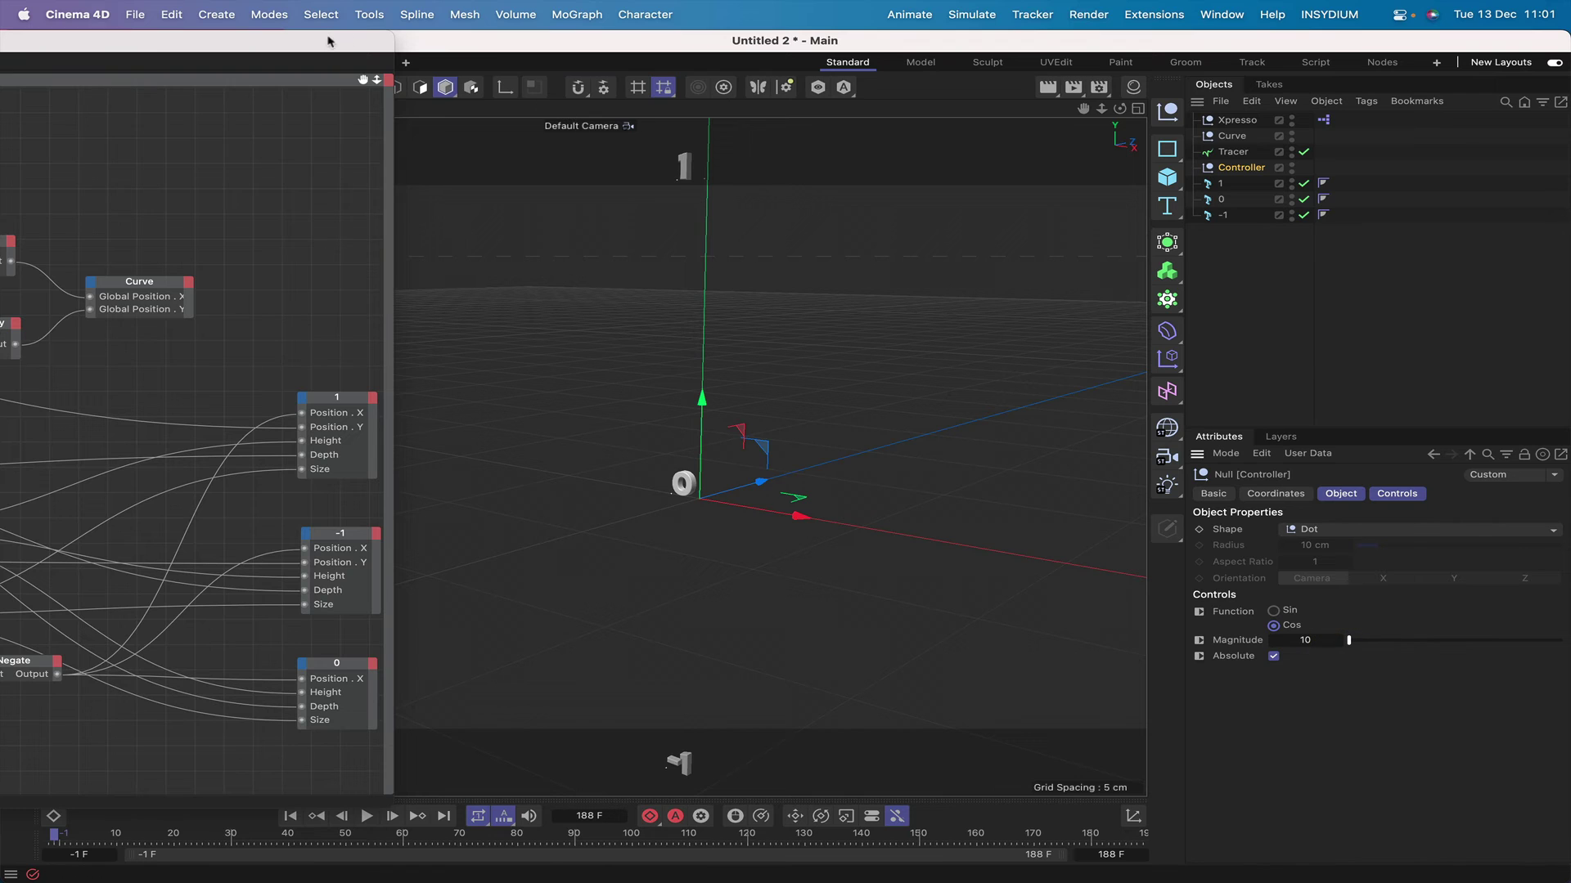
# Review the parameters and connections of the Math:Divide node and the two Math:Multiply nodes that drive the labels
pyautogui.moveTo(327, 41); pyautogui.dragTo(992, 6)
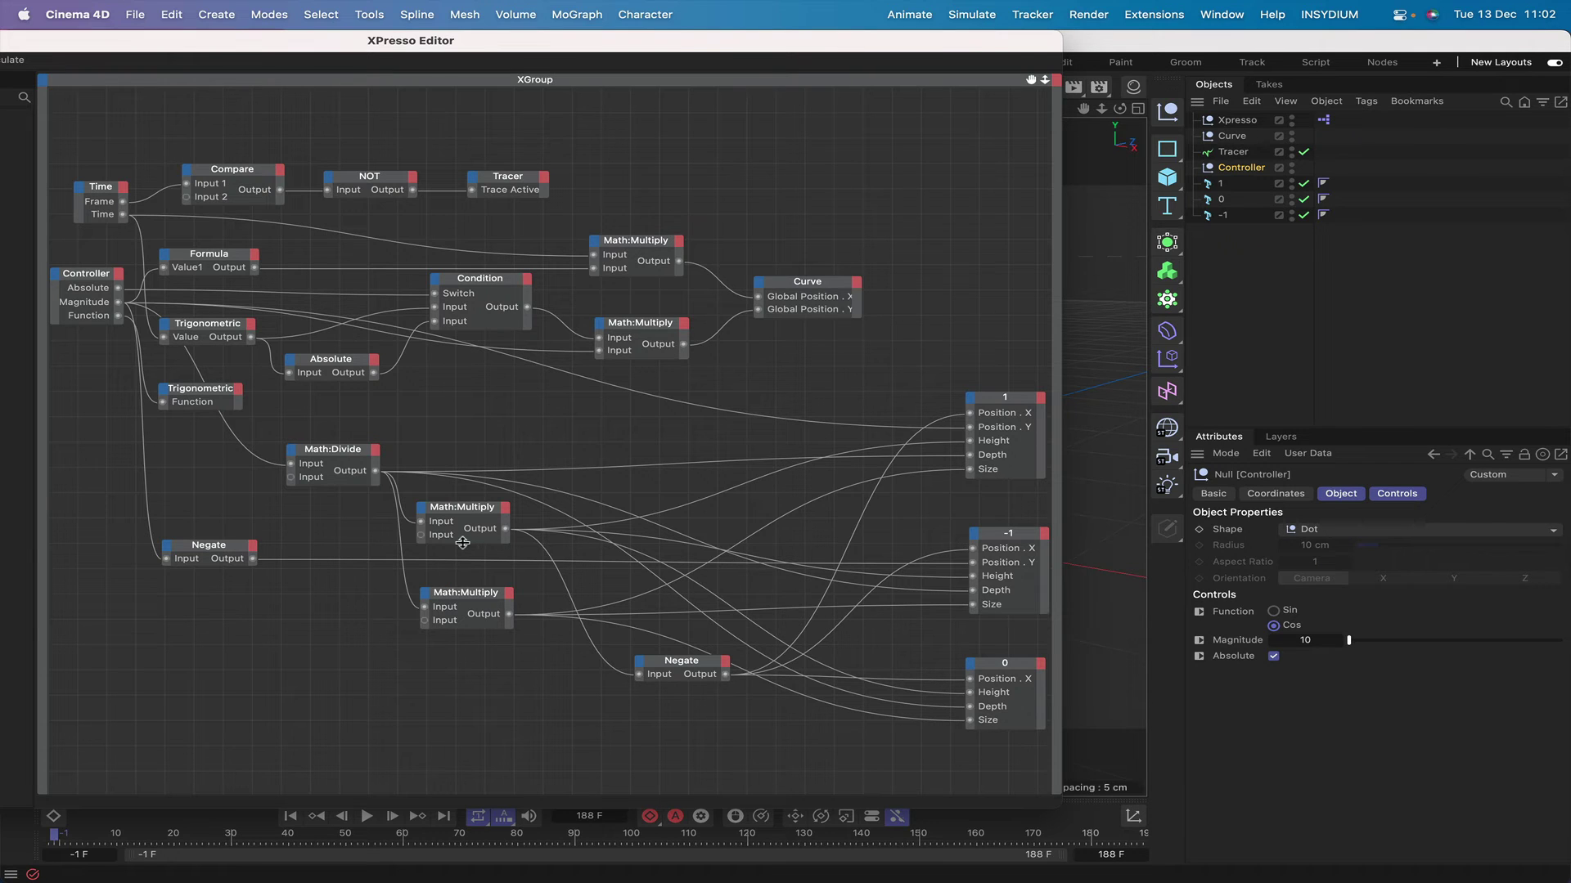
pyautogui.click(329, 455)
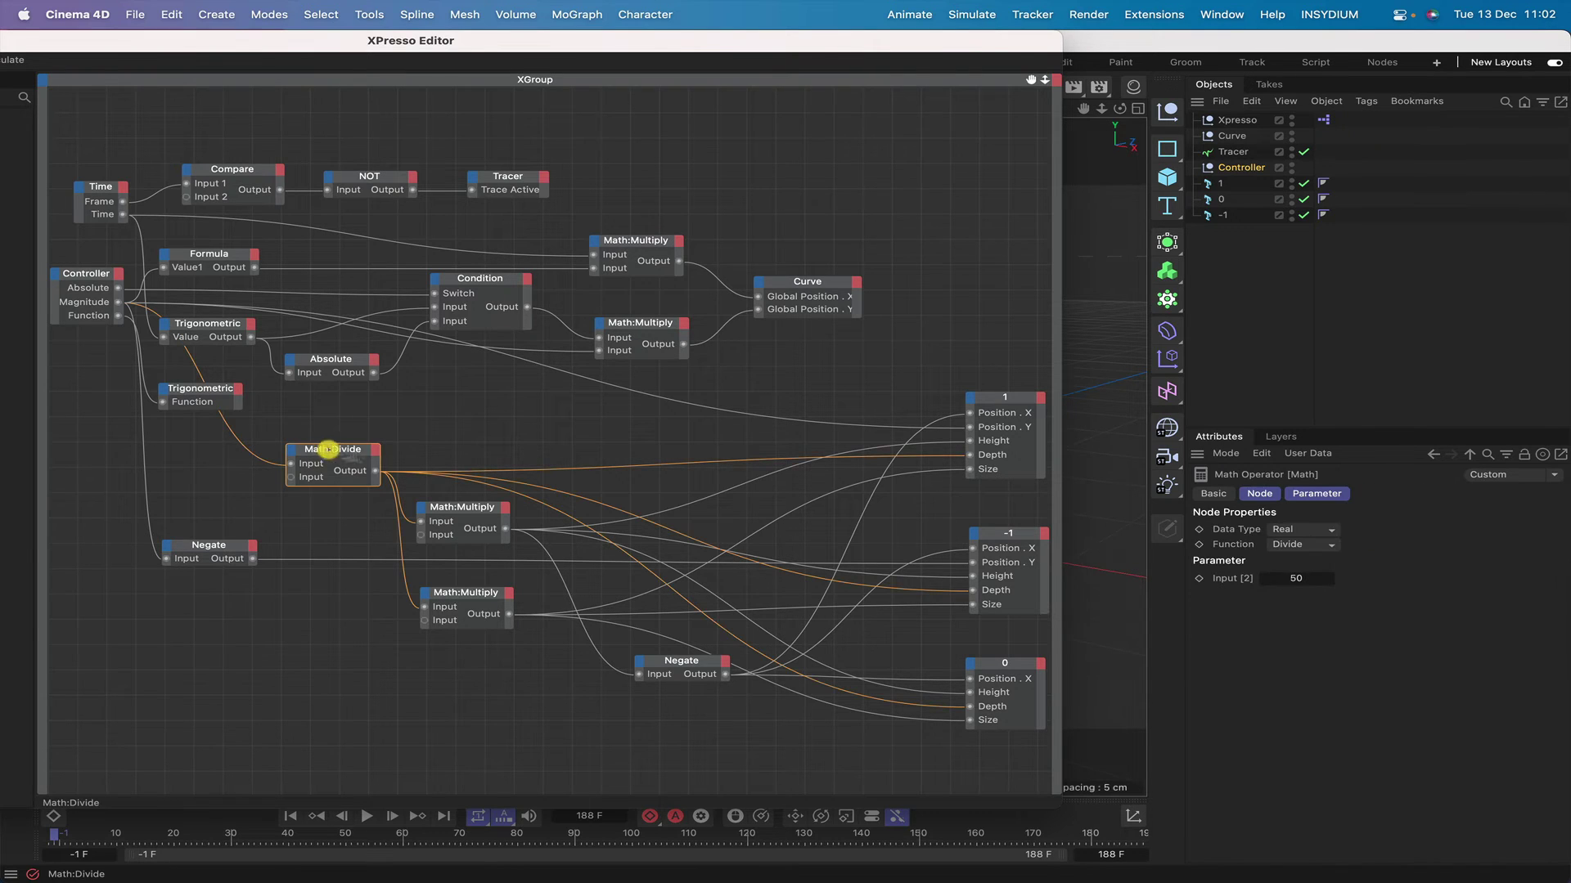
pyautogui.click(475, 512)
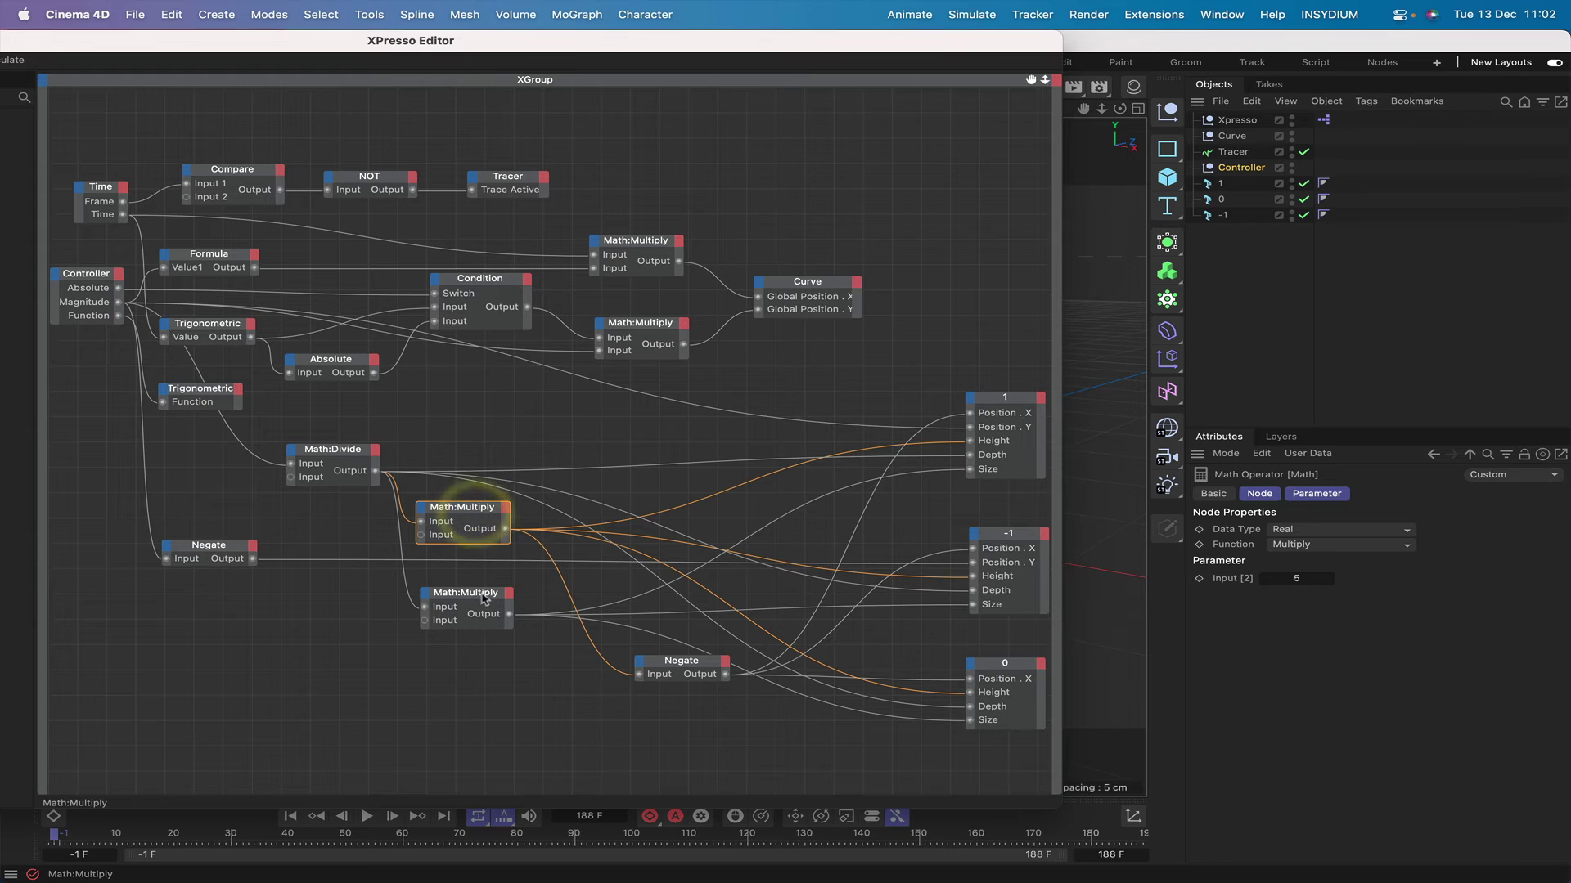
pyautogui.click(483, 597)
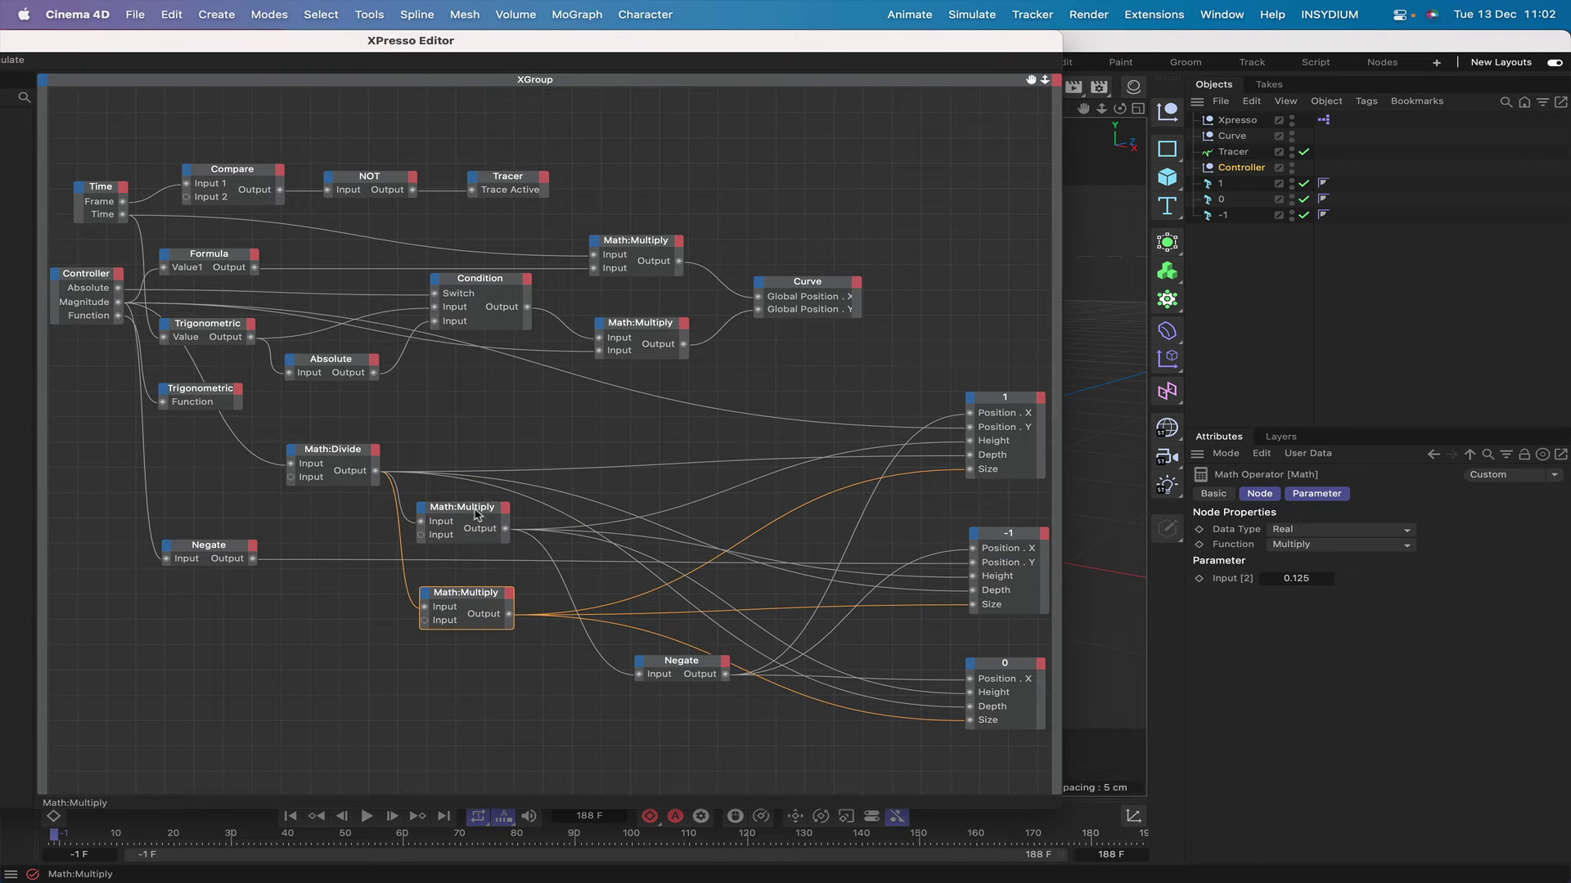
# Close the XPresso Editor to return to the full viewport
pyautogui.moveTo(1046, 42); pyautogui.dragTo(1110, 57)
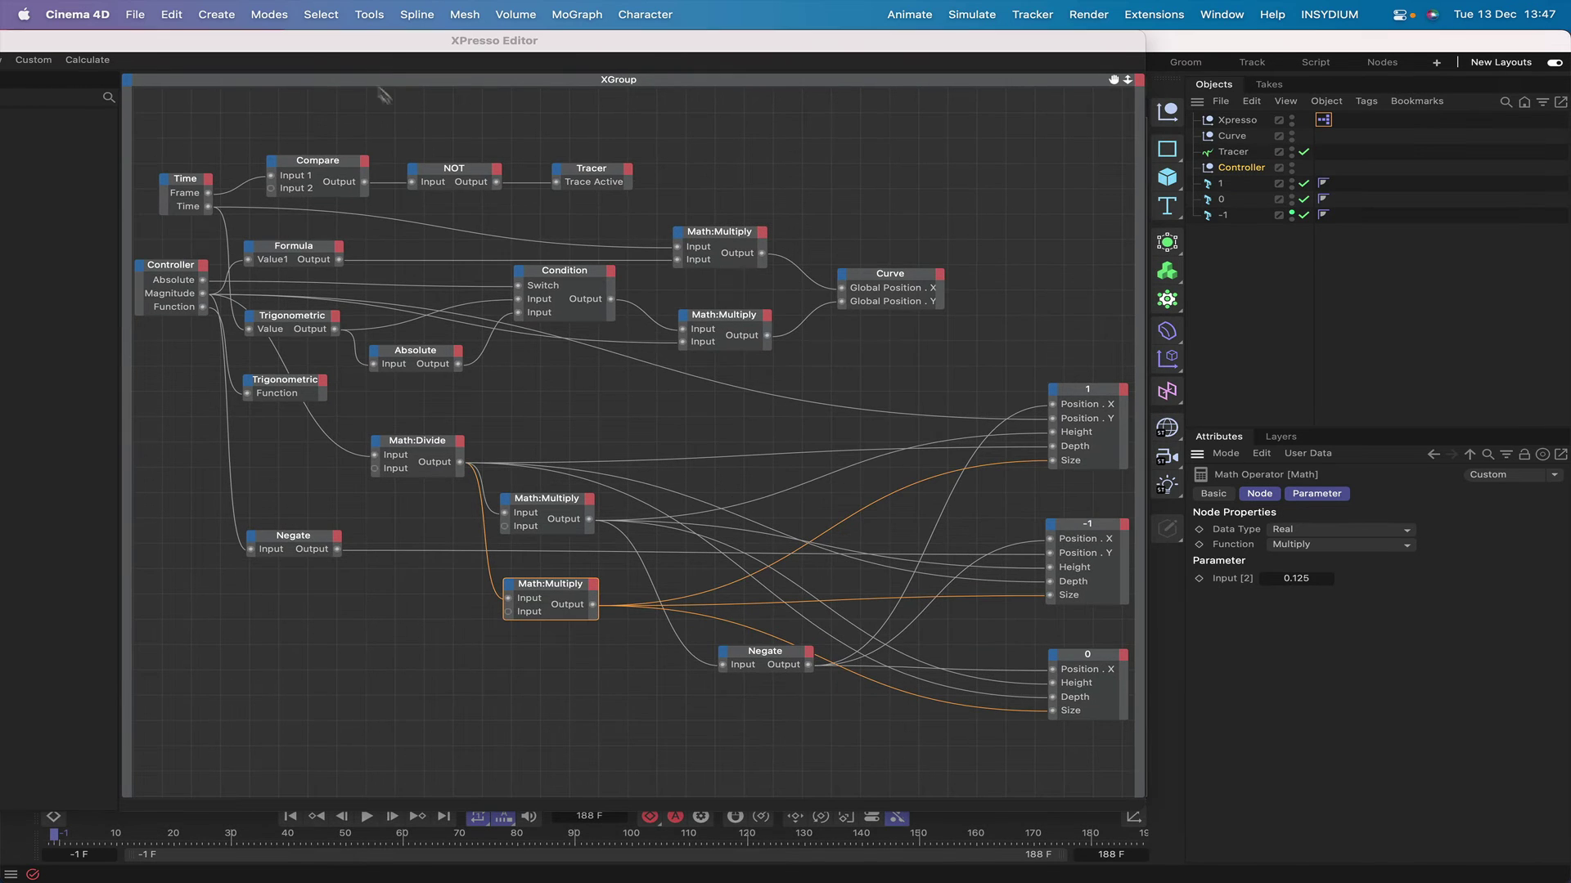
pyautogui.moveTo(331, 43); pyautogui.dragTo(553, 41)
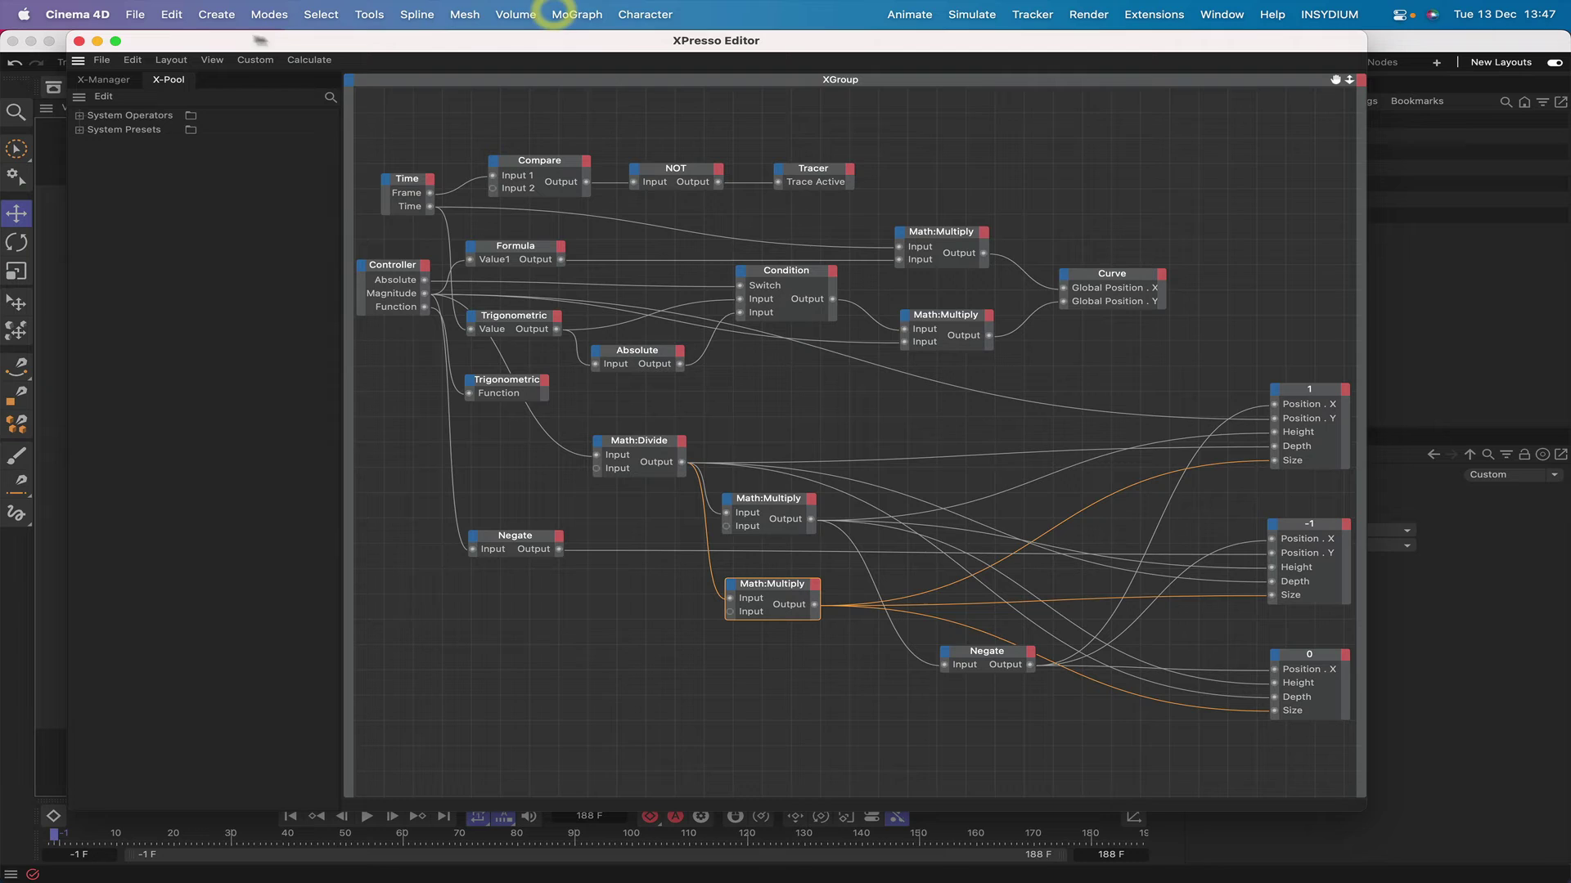
pyautogui.click(78, 40)
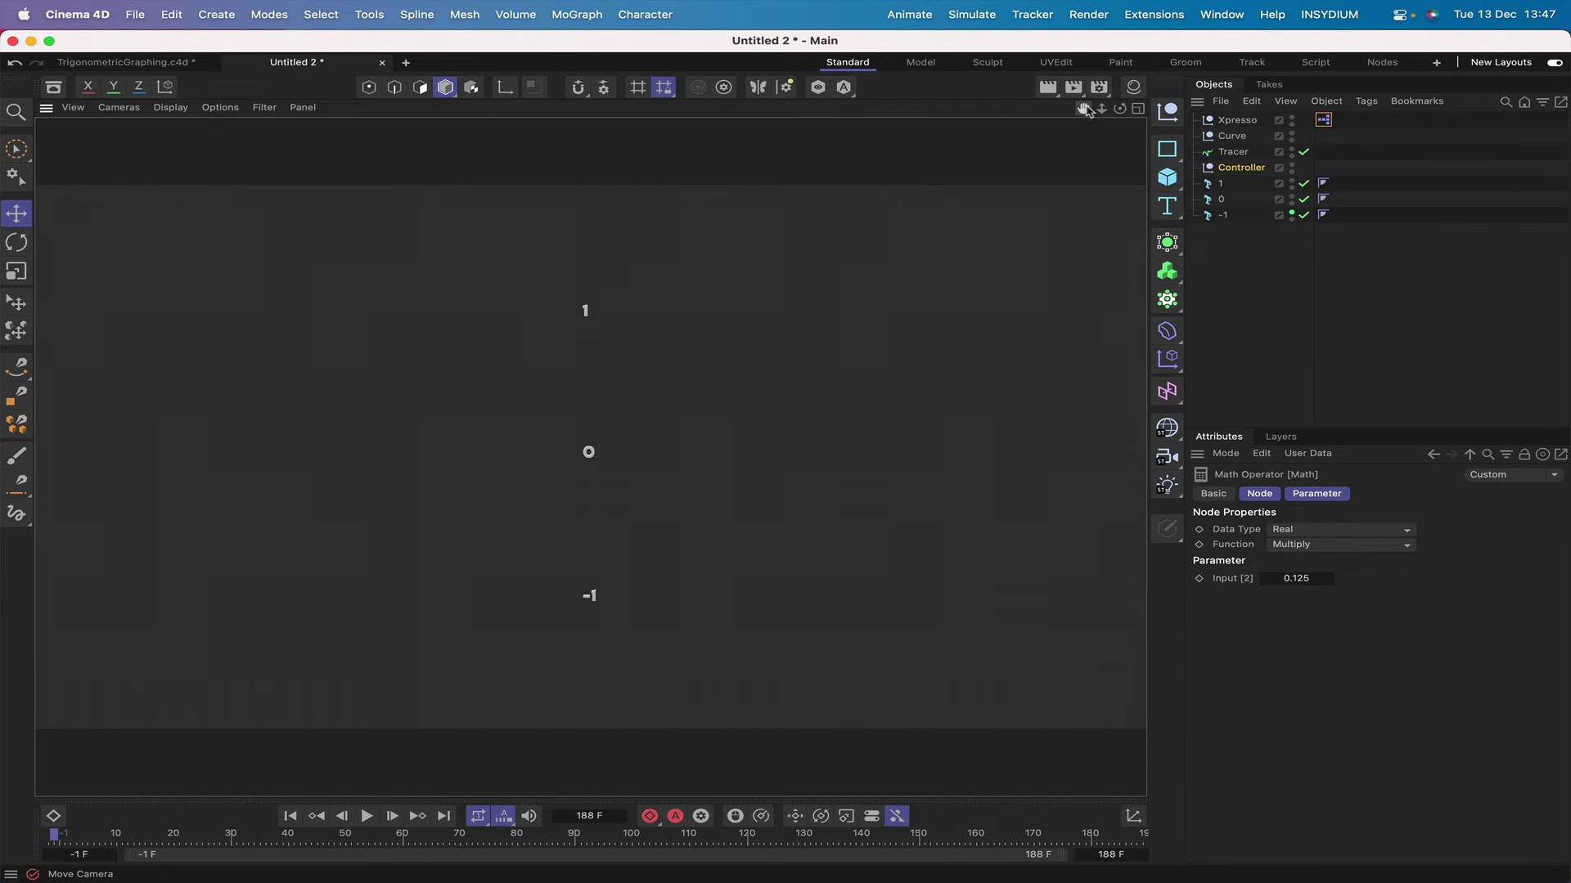
# Add a Circle spline and set its radius to 0.2 cm
pyautogui.moveTo(1083, 108); pyautogui.dragTo(942, 120)
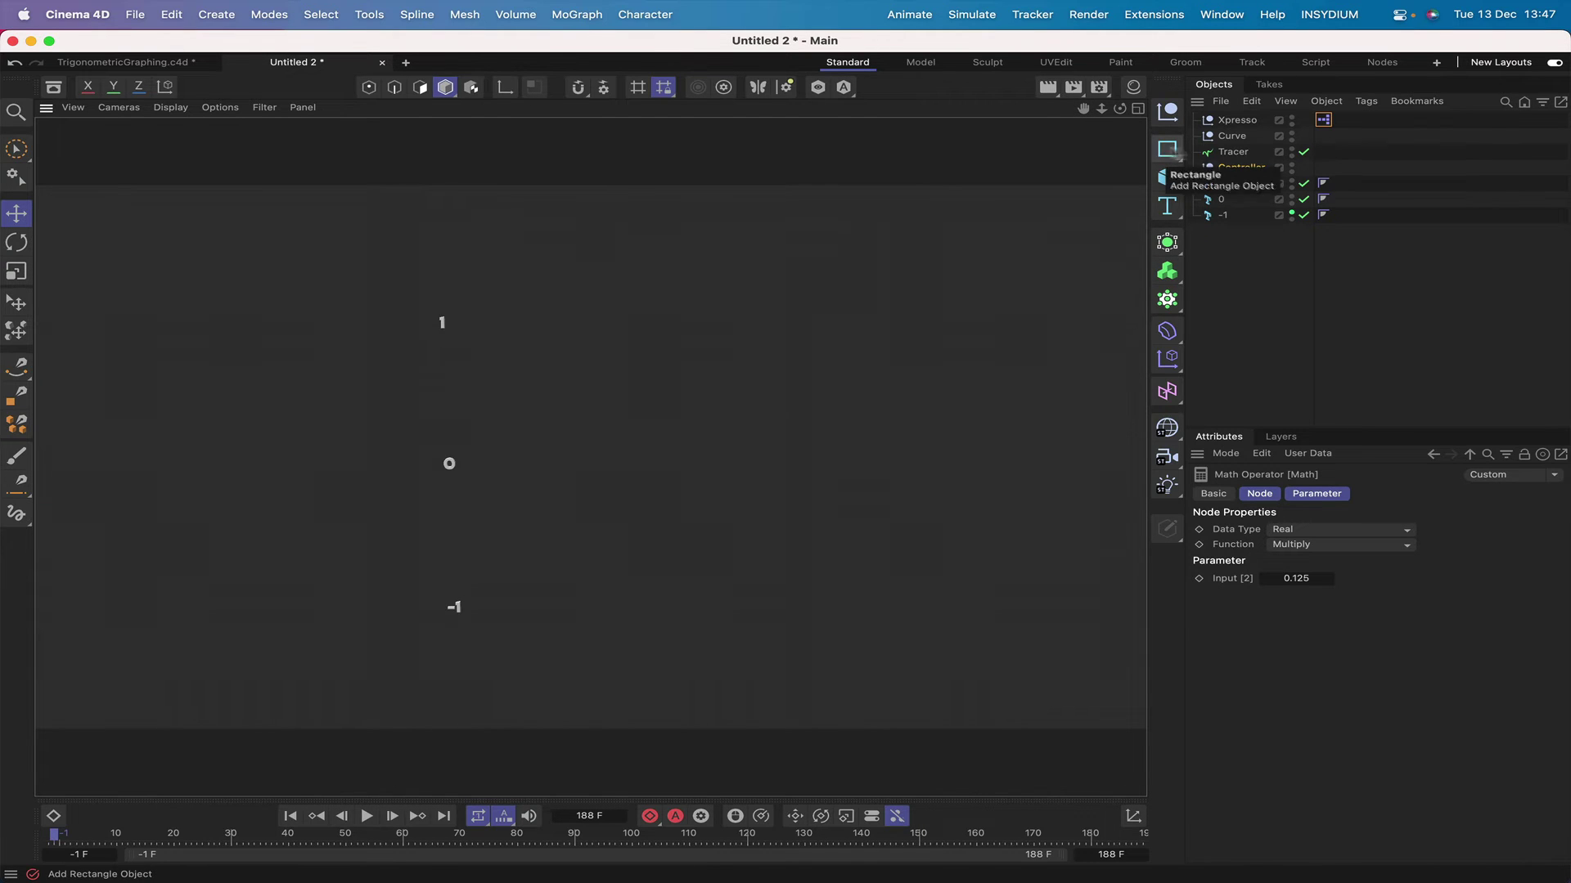
pyautogui.click(1168, 151)
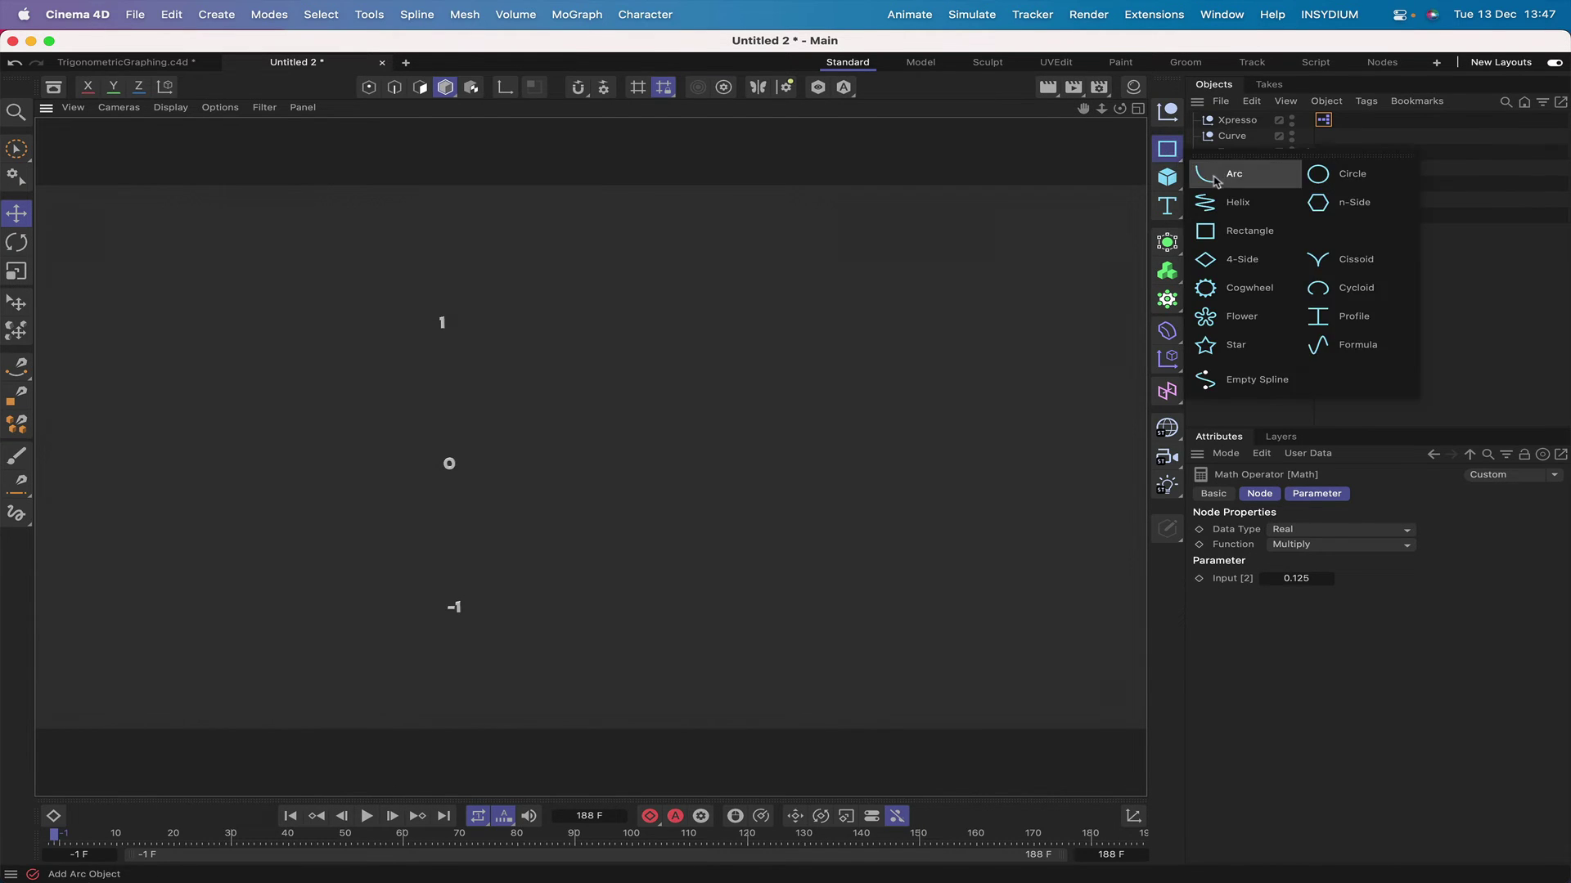
pyautogui.click(1313, 170)
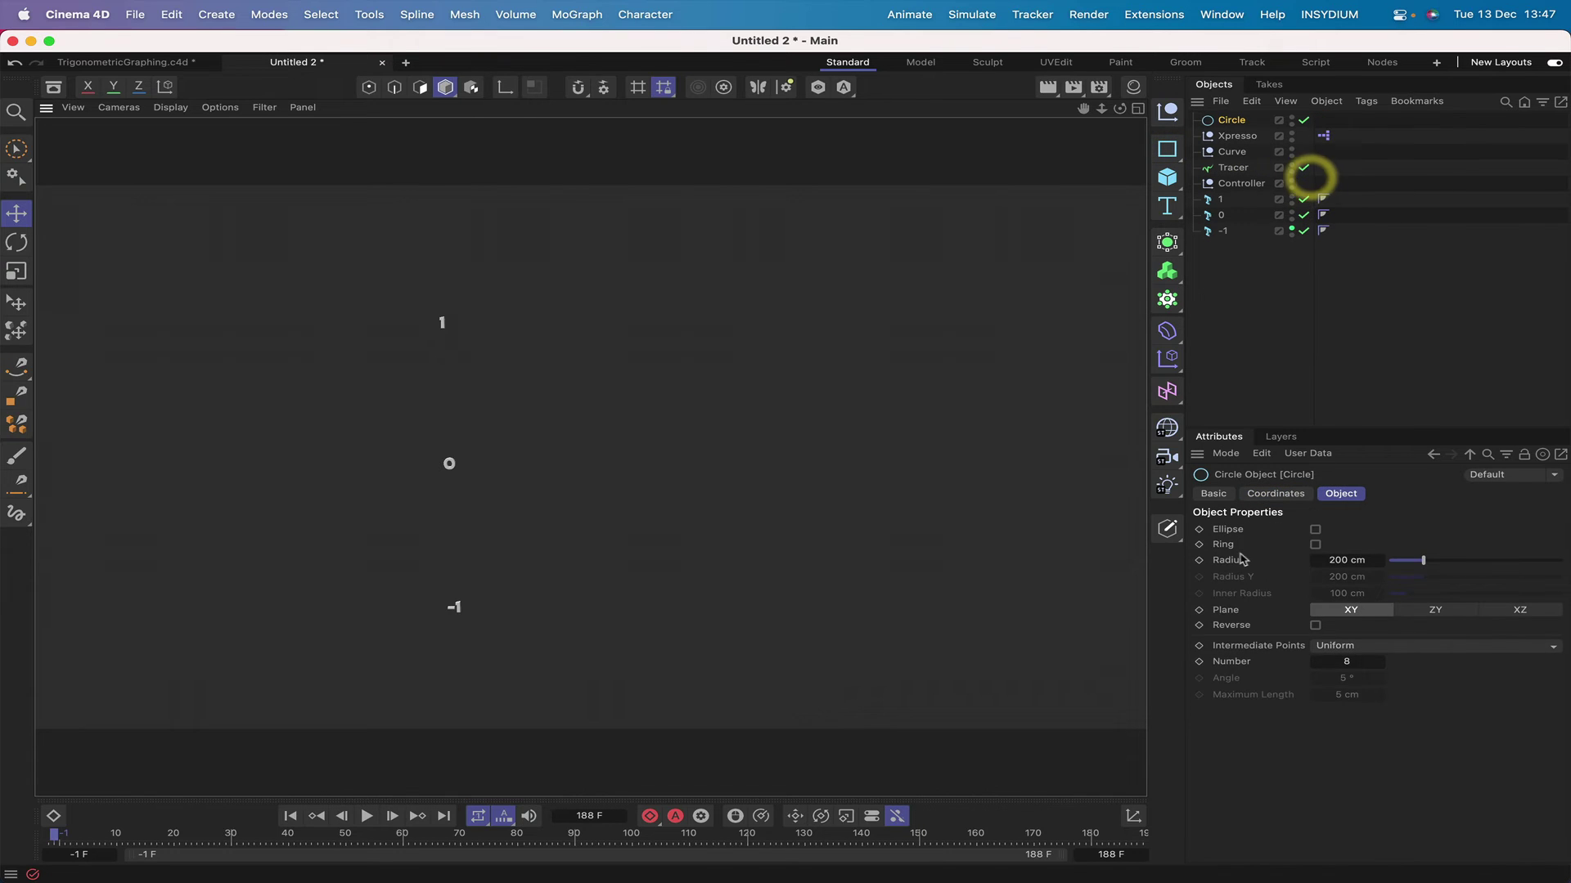
pyautogui.click(1343, 561)
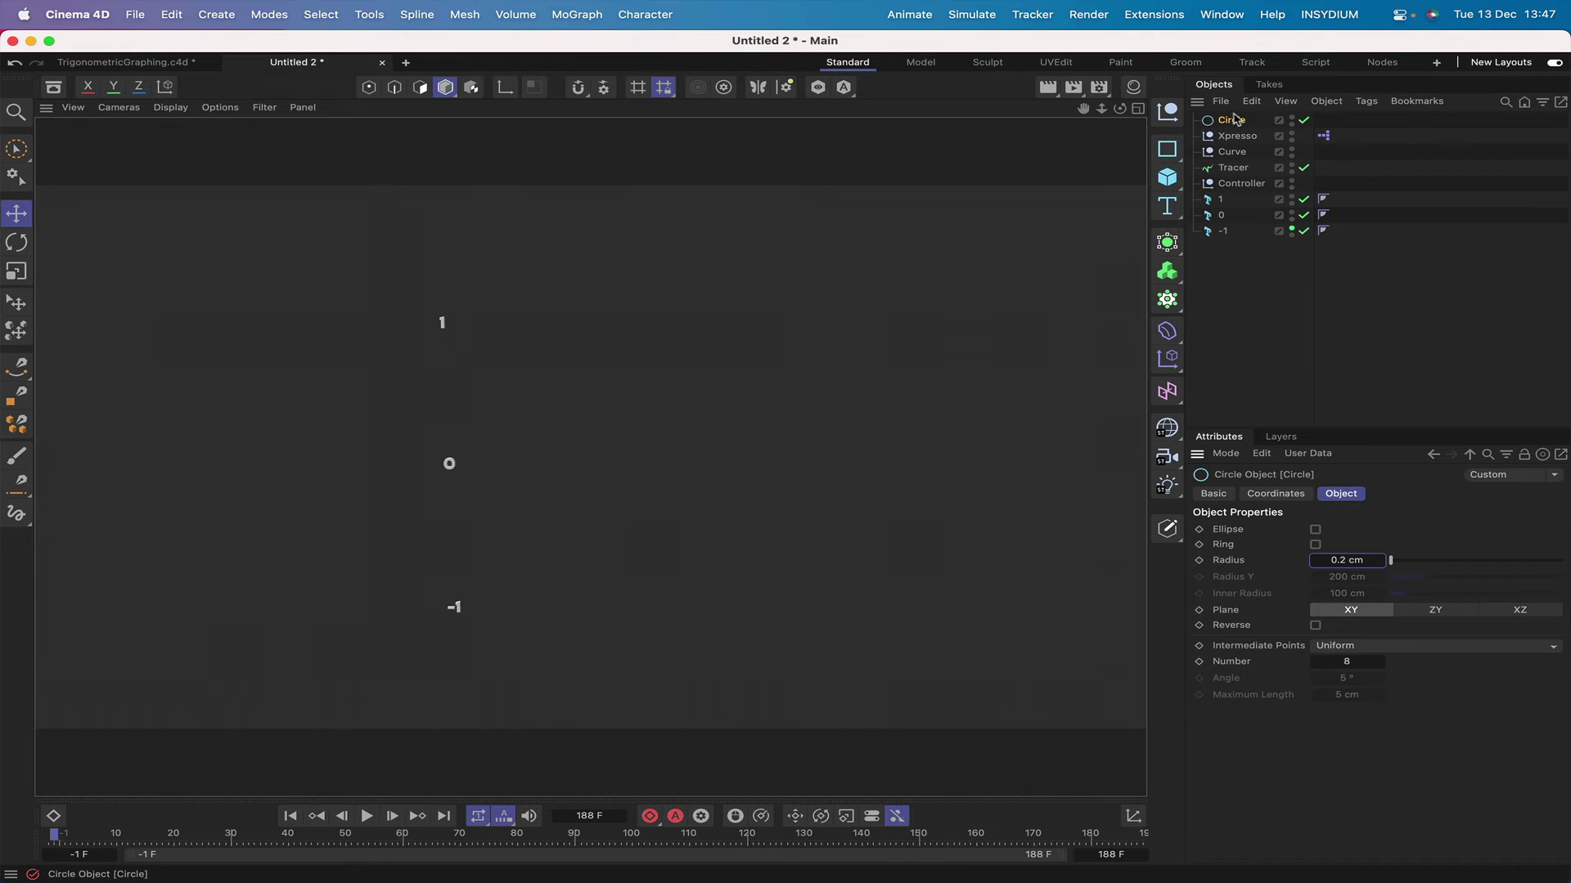
# Place the Circle directly above the Tracer and nest both under a new Sweep object
pyautogui.moveTo(1227, 126); pyautogui.dragTo(1219, 168)
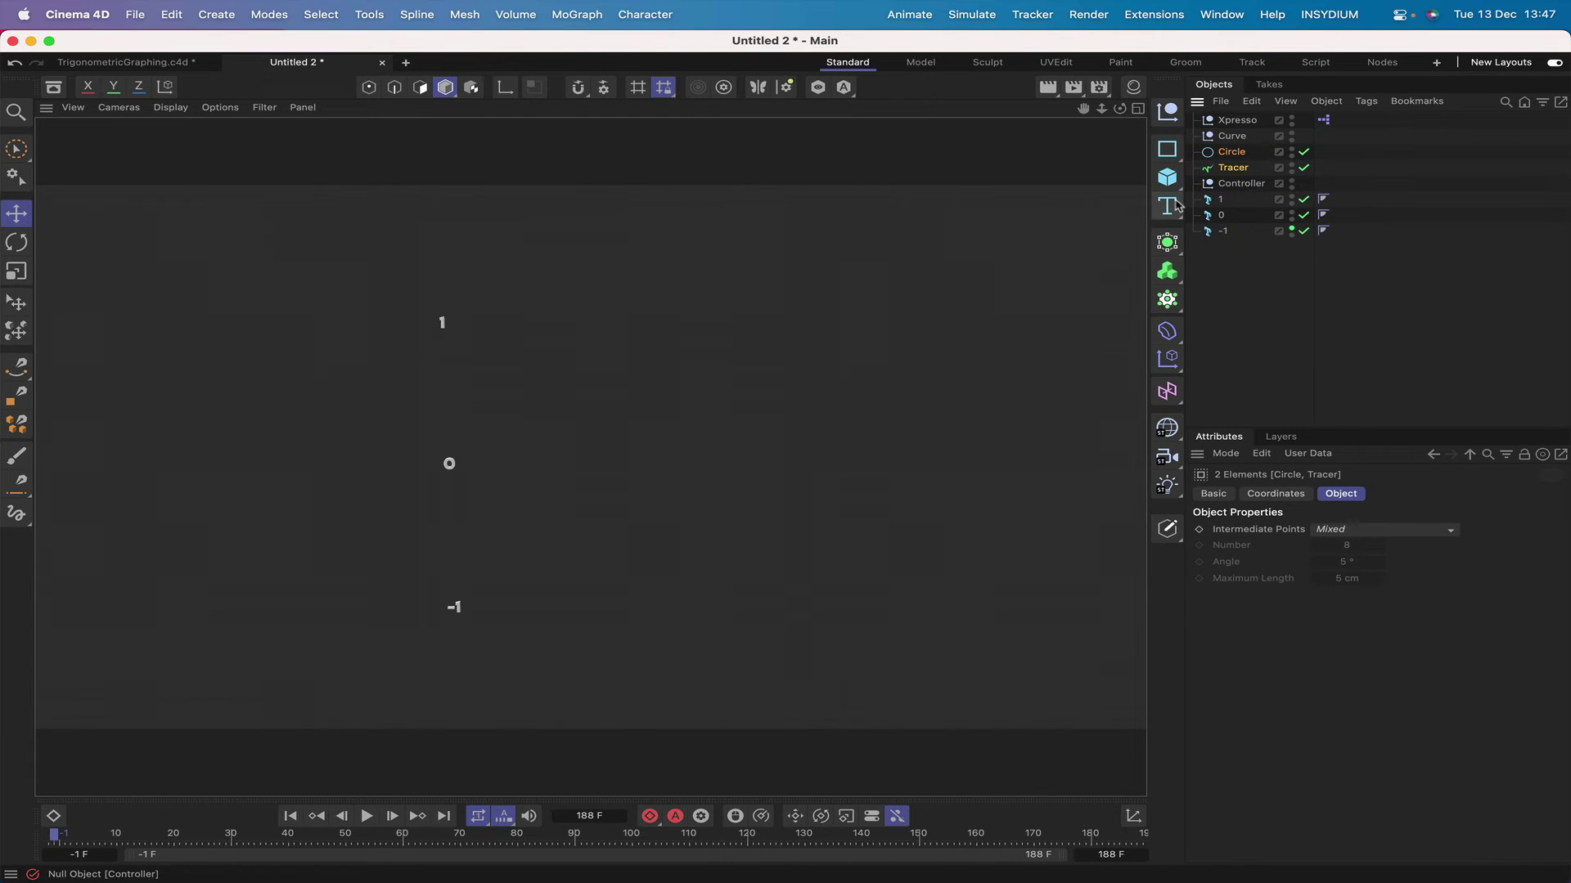
pyautogui.click(1168, 242)
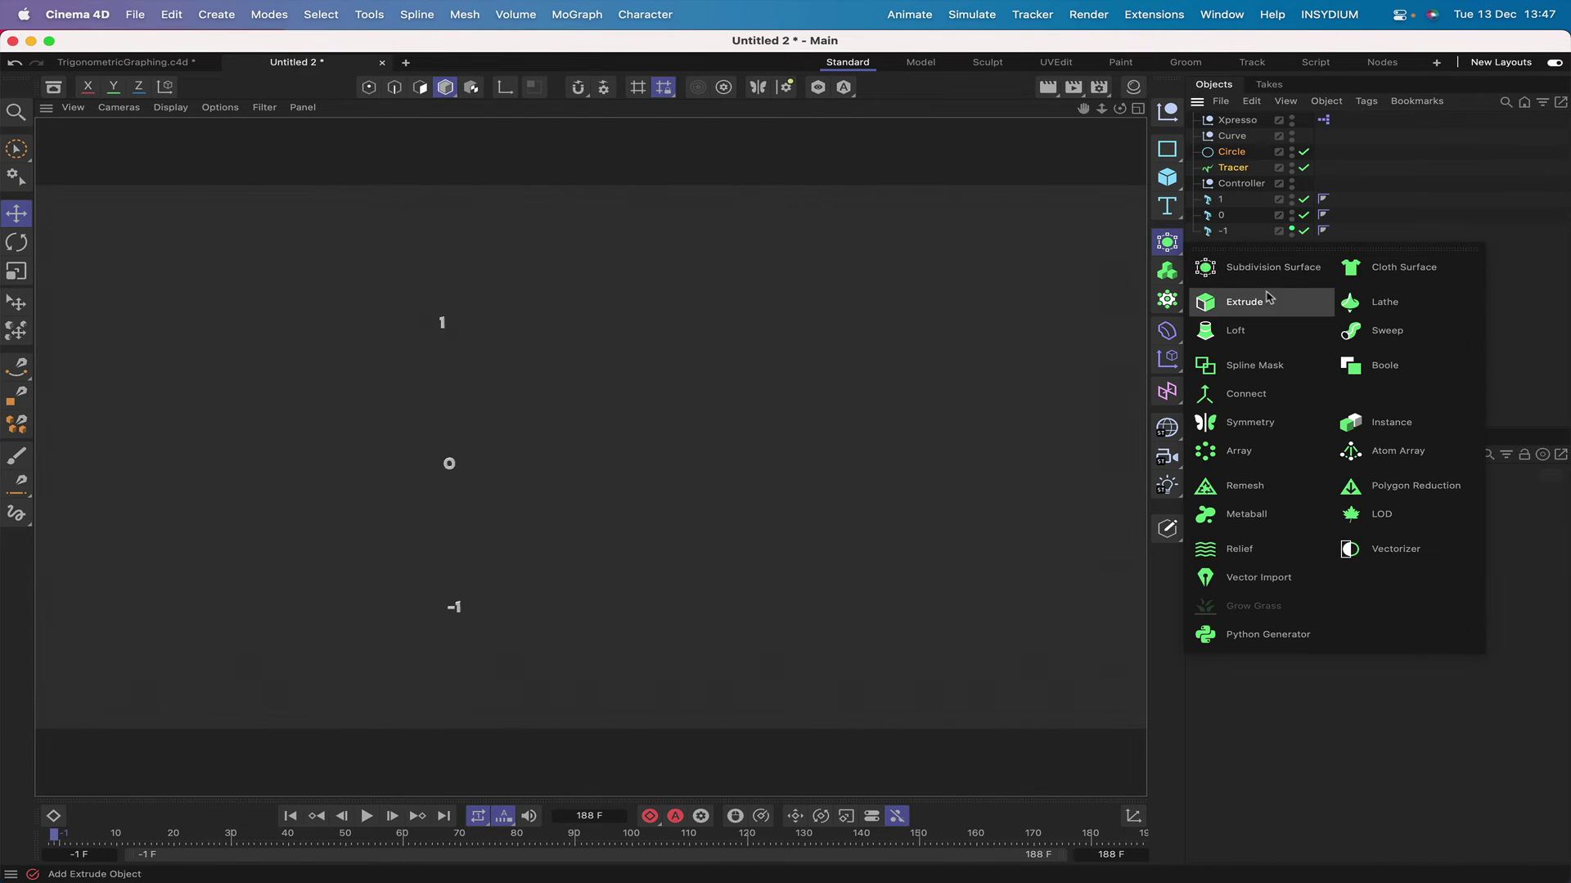
pyautogui.click(1364, 337)
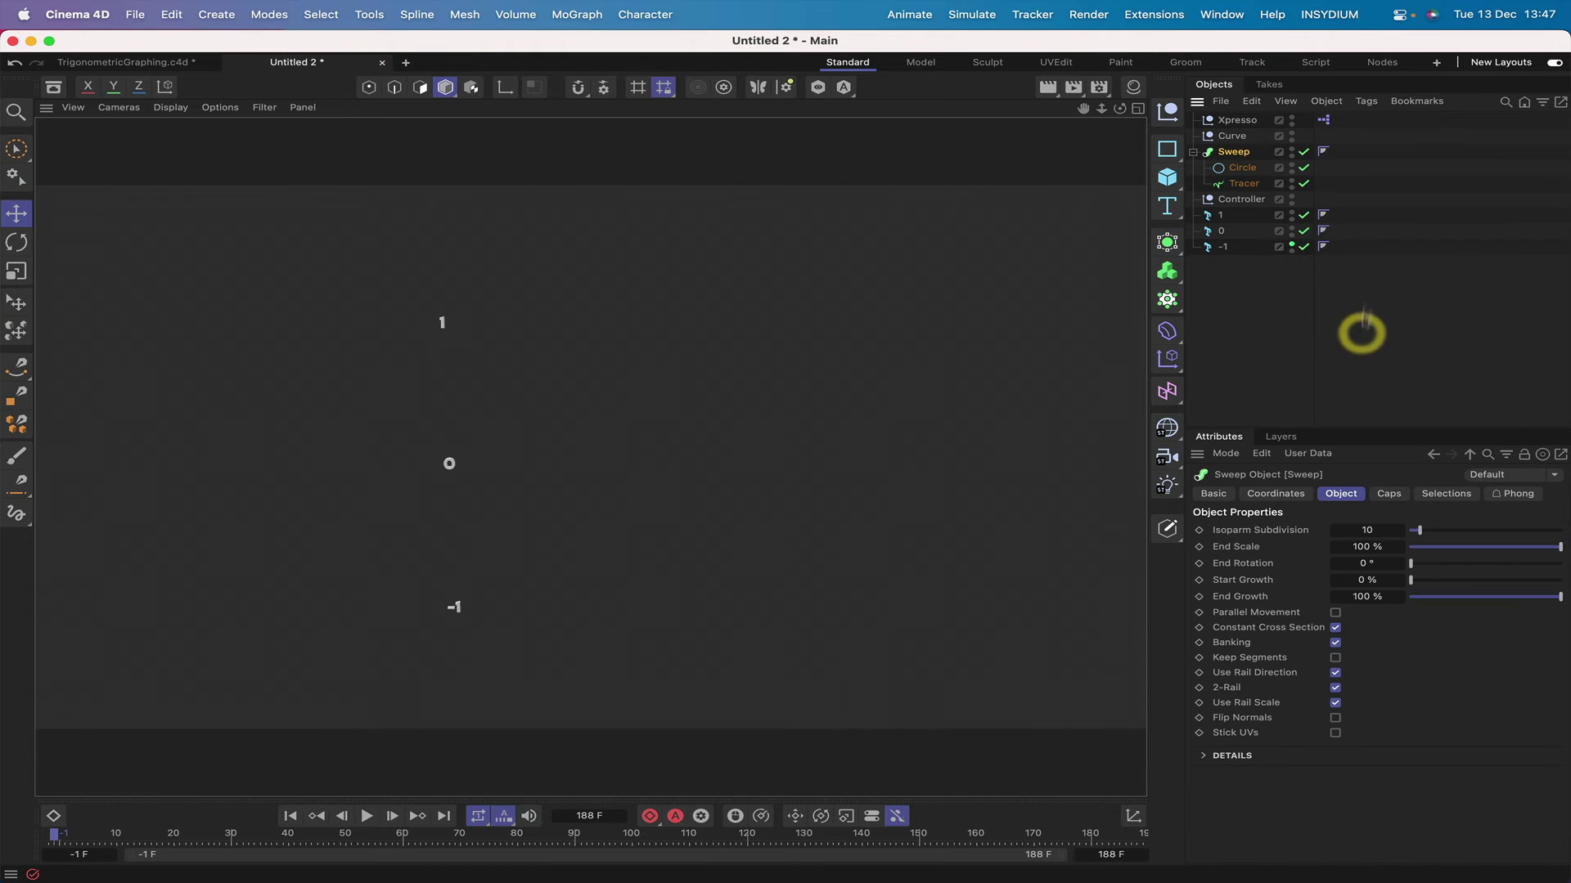
# Play the animation to check the swept curve, and return to the first frame
pyautogui.click(366, 816)
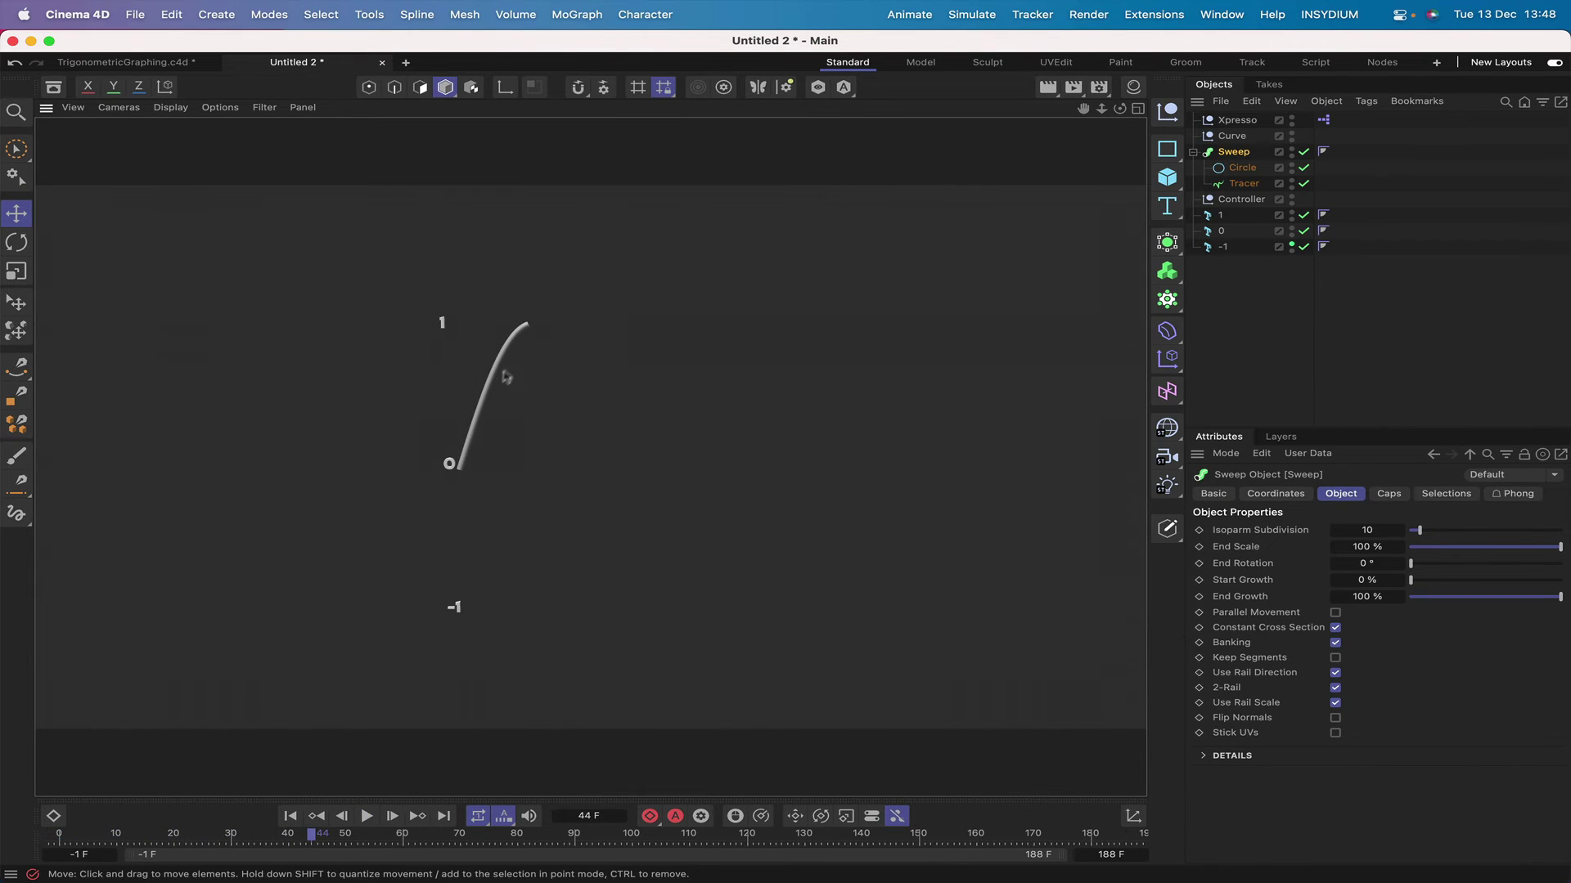
pyautogui.click(291, 817)
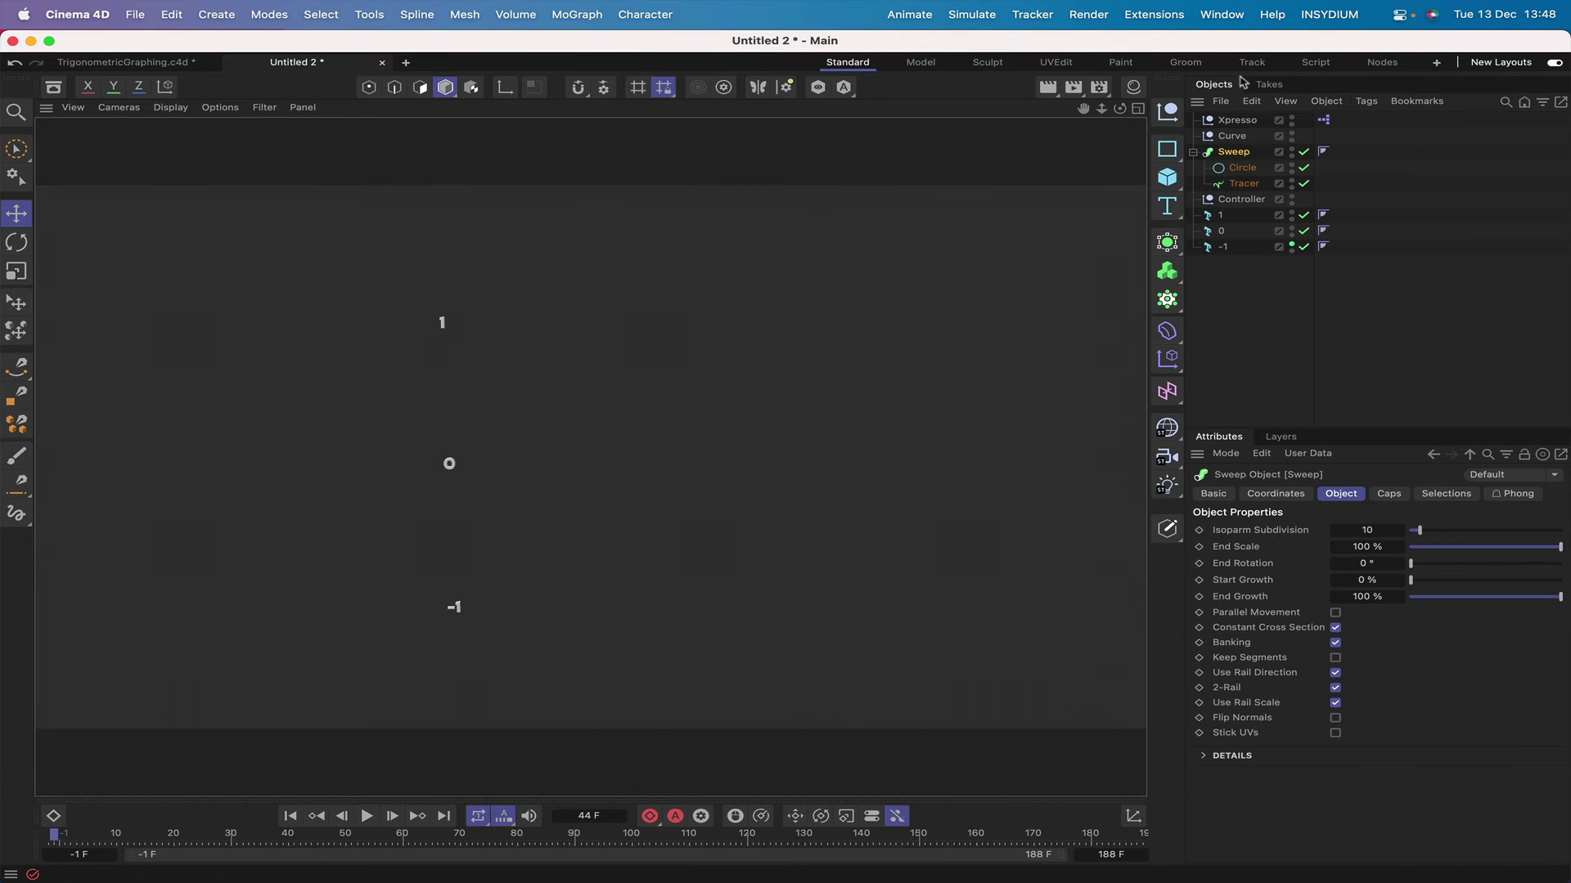
# Set the Sweep's display color to Automatic with RGB 255, 255, 26 and play the animation to preview the yellow curve
pyautogui.click(1232, 154)
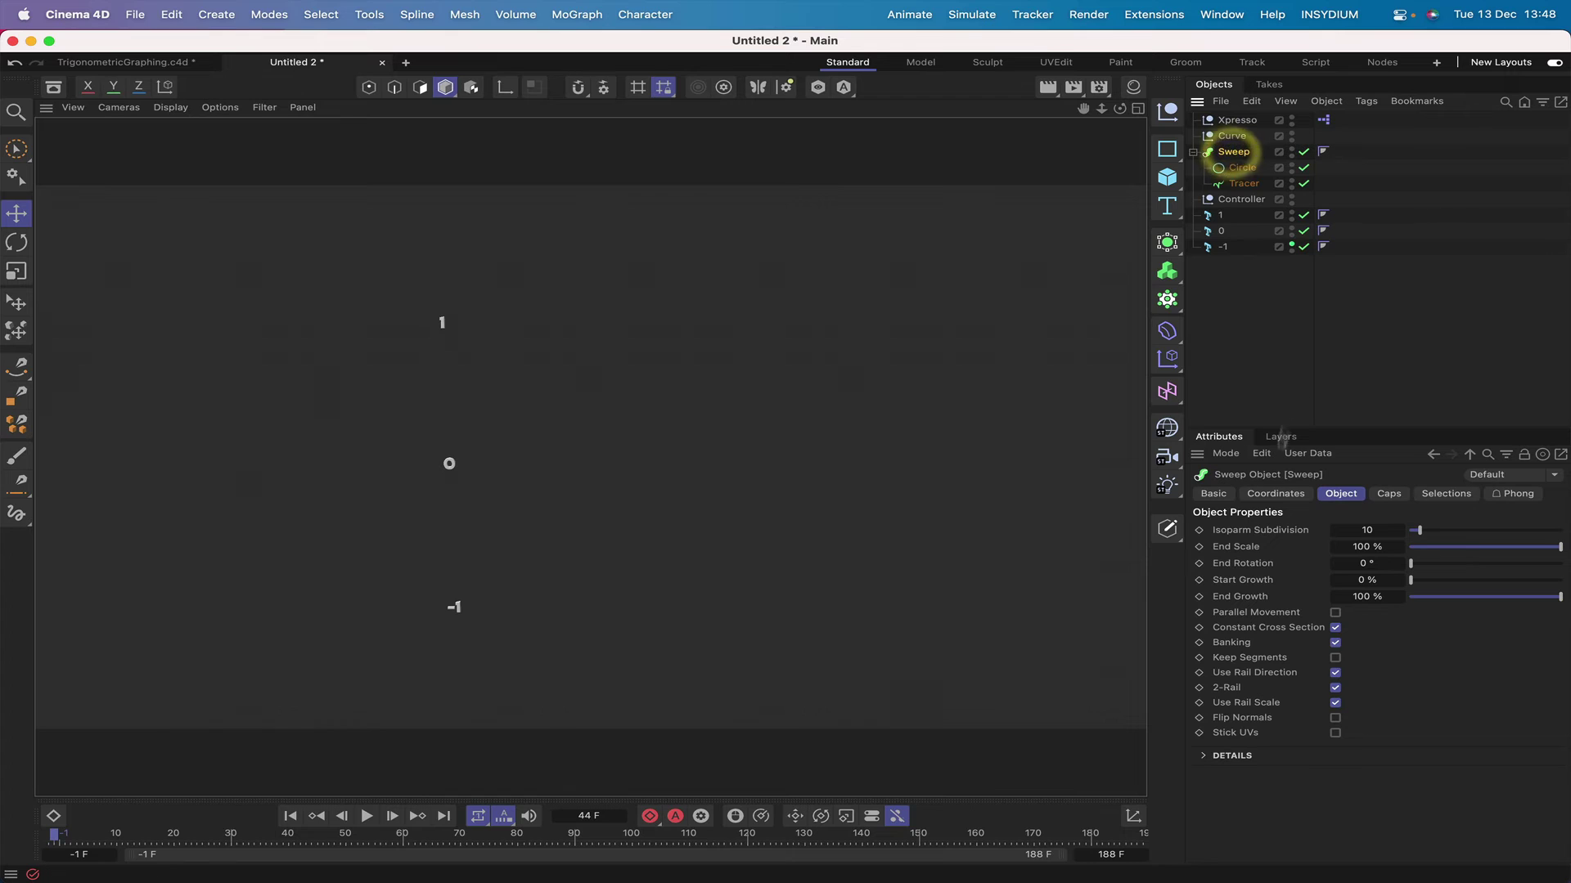
pyautogui.click(1215, 494)
pyautogui.click(1369, 638)
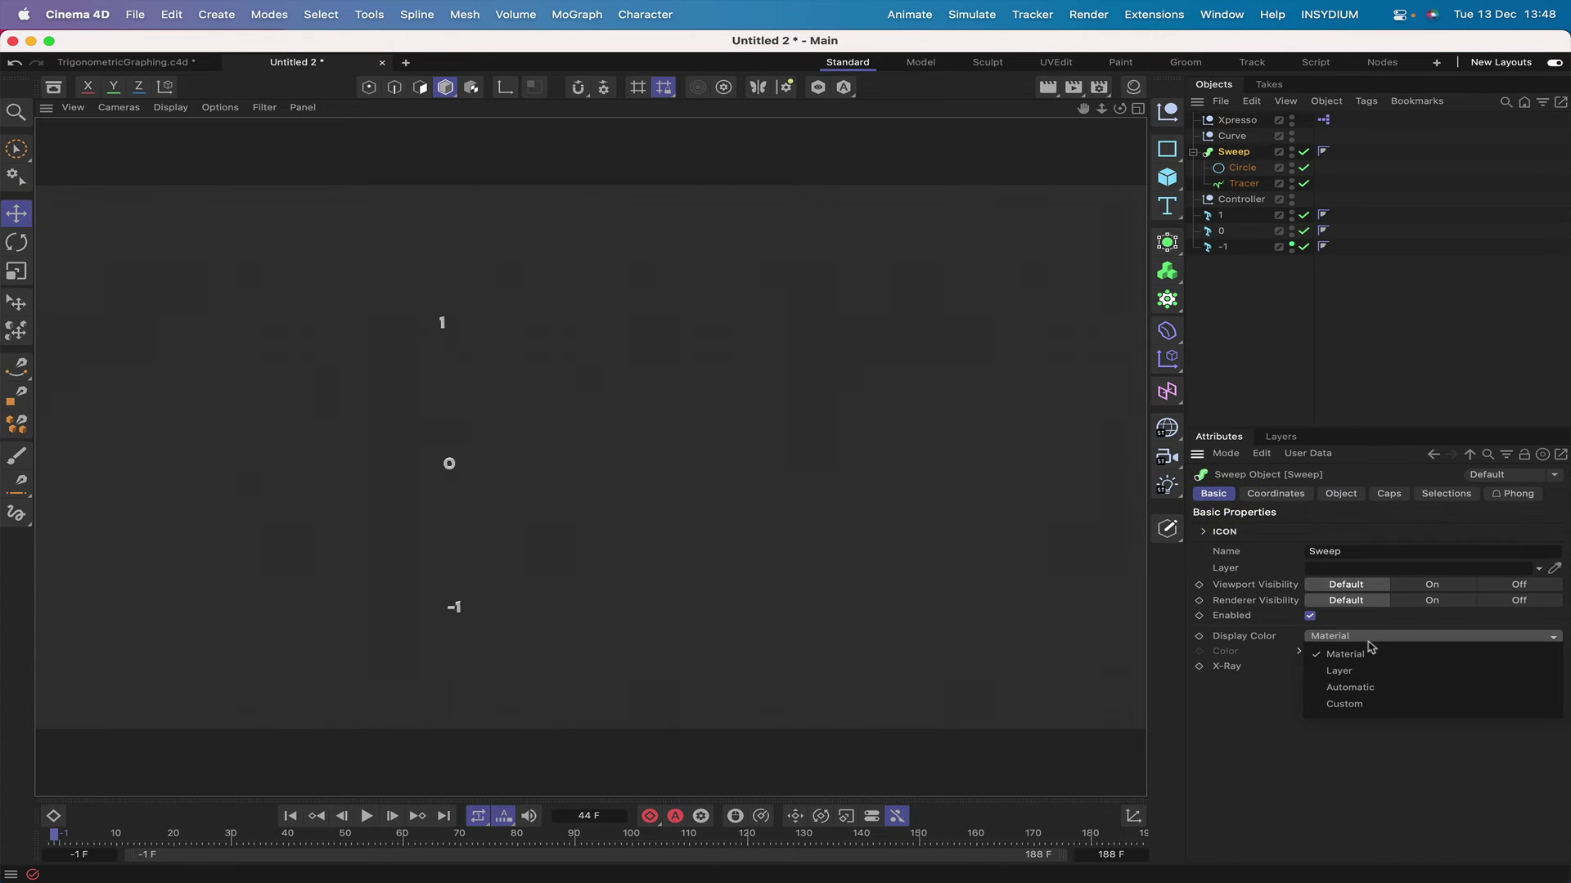
pyautogui.click(1351, 687)
pyautogui.click(1341, 651)
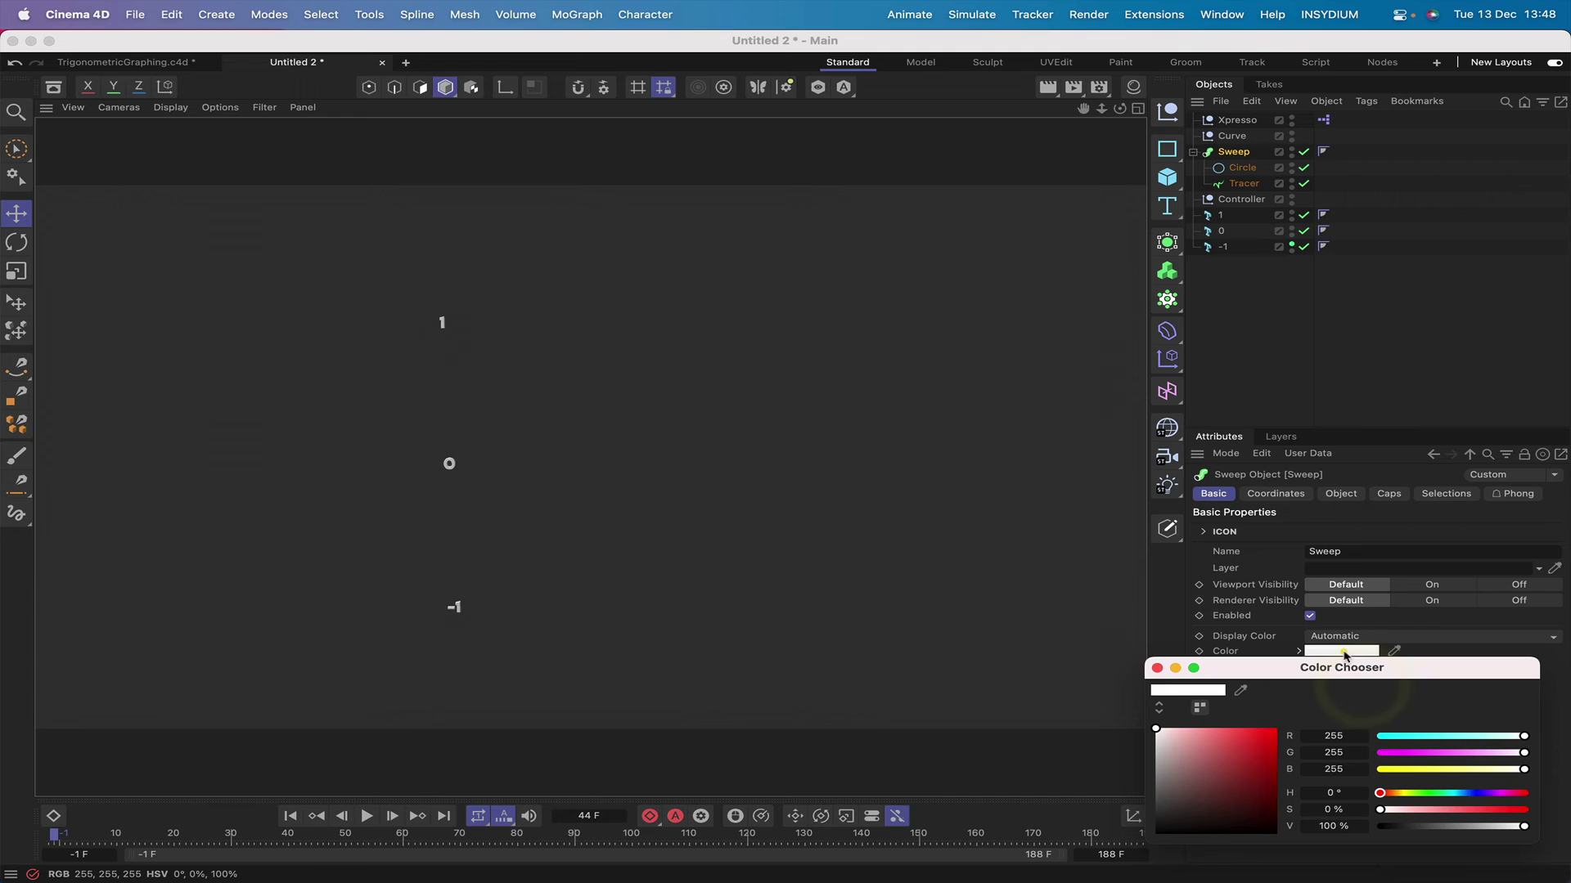
pyautogui.click(1394, 770)
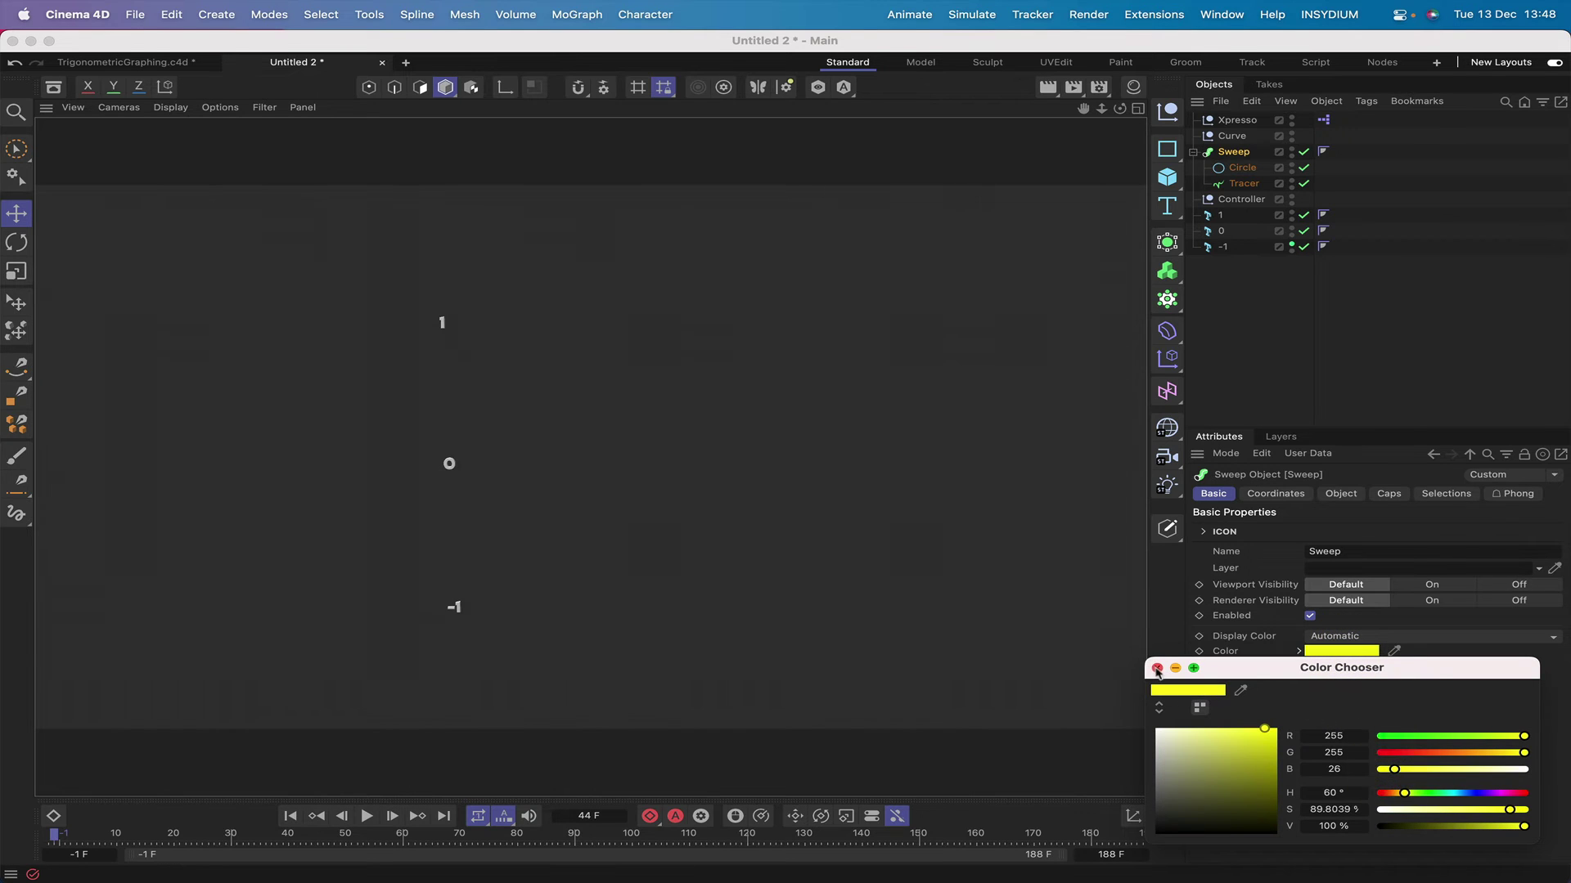
pyautogui.click(1157, 669)
pyautogui.click(366, 817)
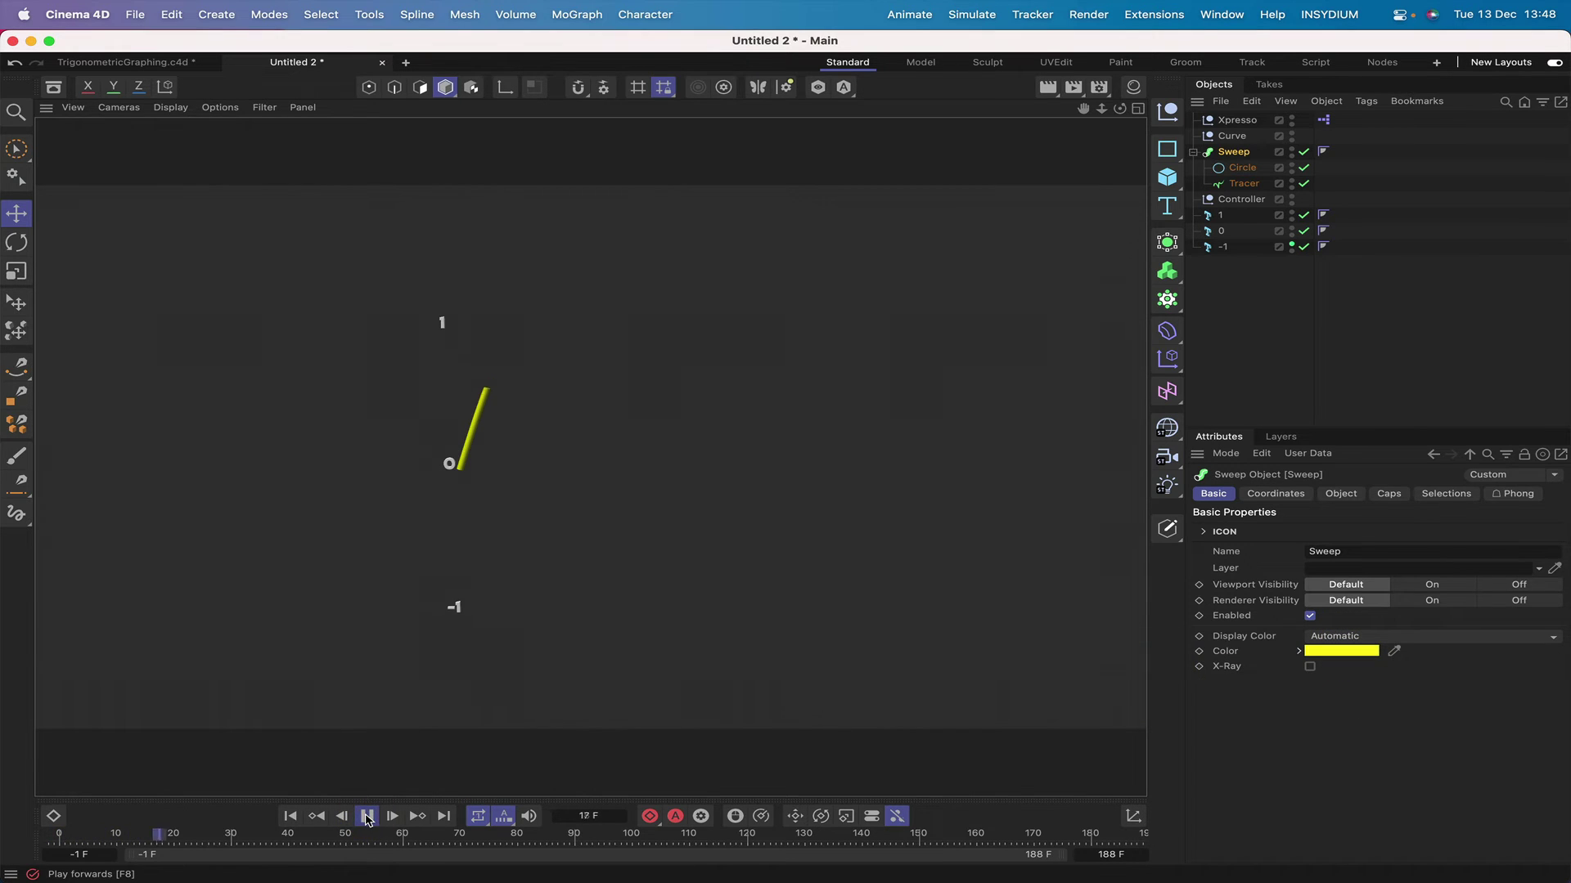
pyautogui.click(367, 816)
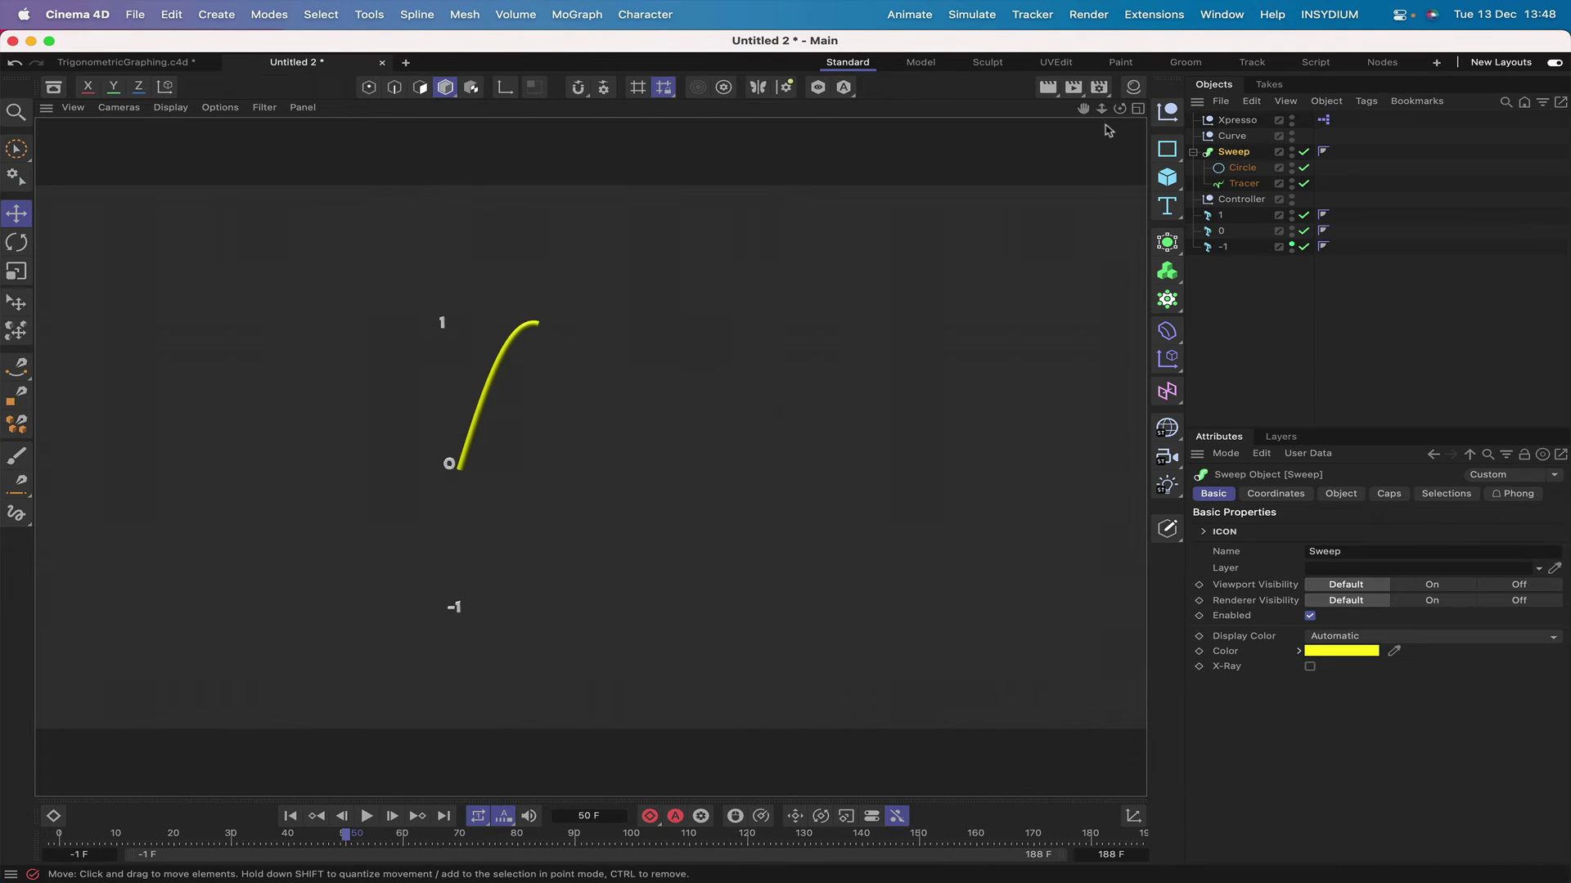
# Enable Show 3D GUI for the 0 text object and restore the viewport's guides, grid and handles through the display filter
pyautogui.click(1218, 231)
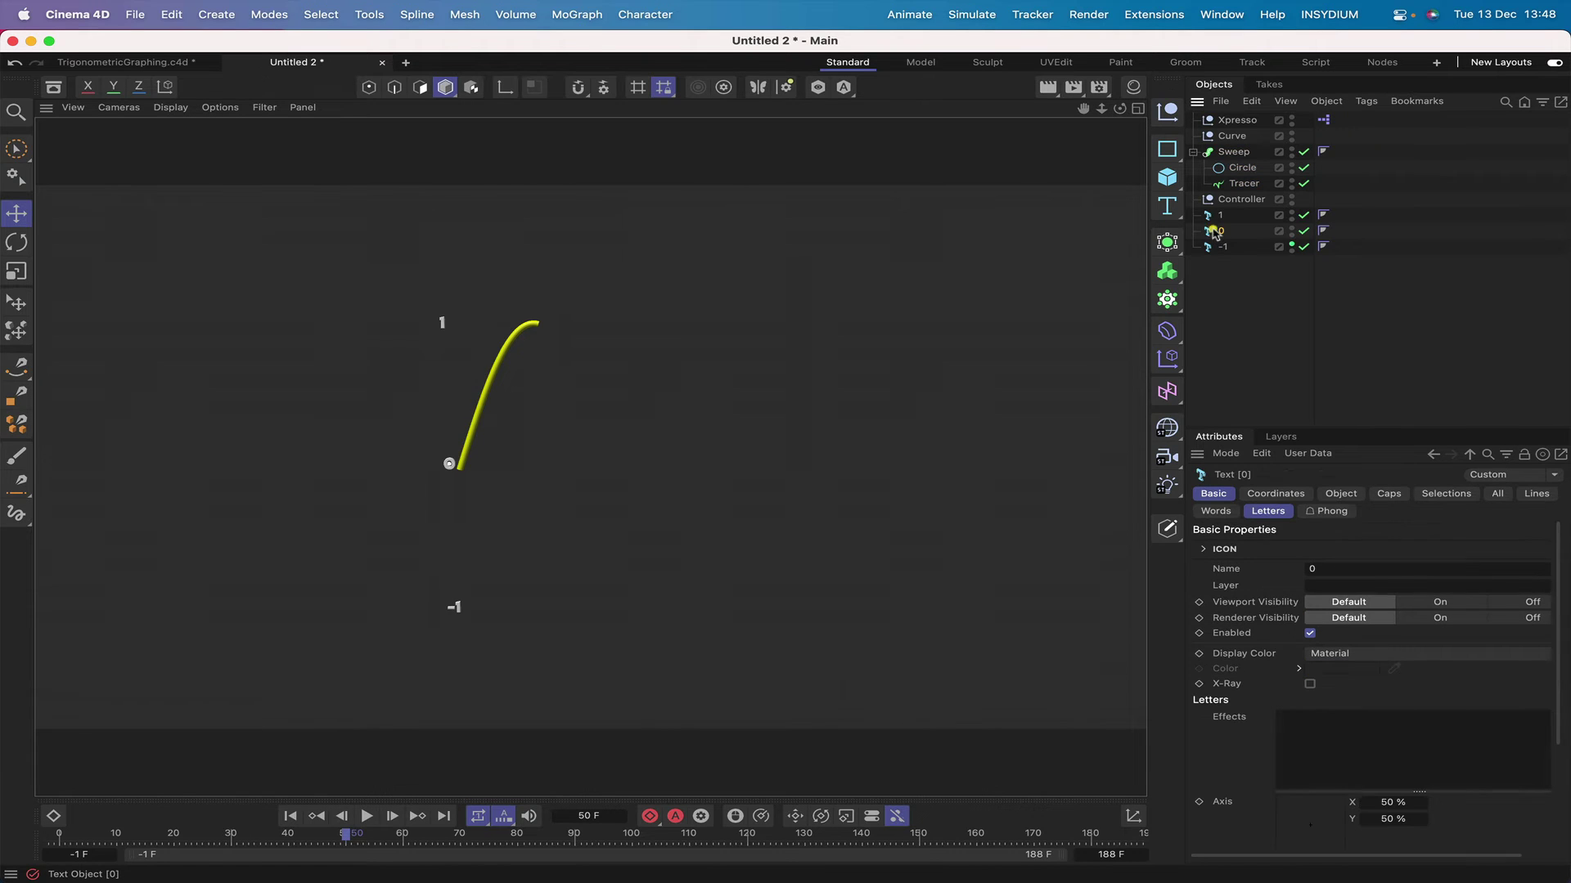
pyautogui.click(1345, 499)
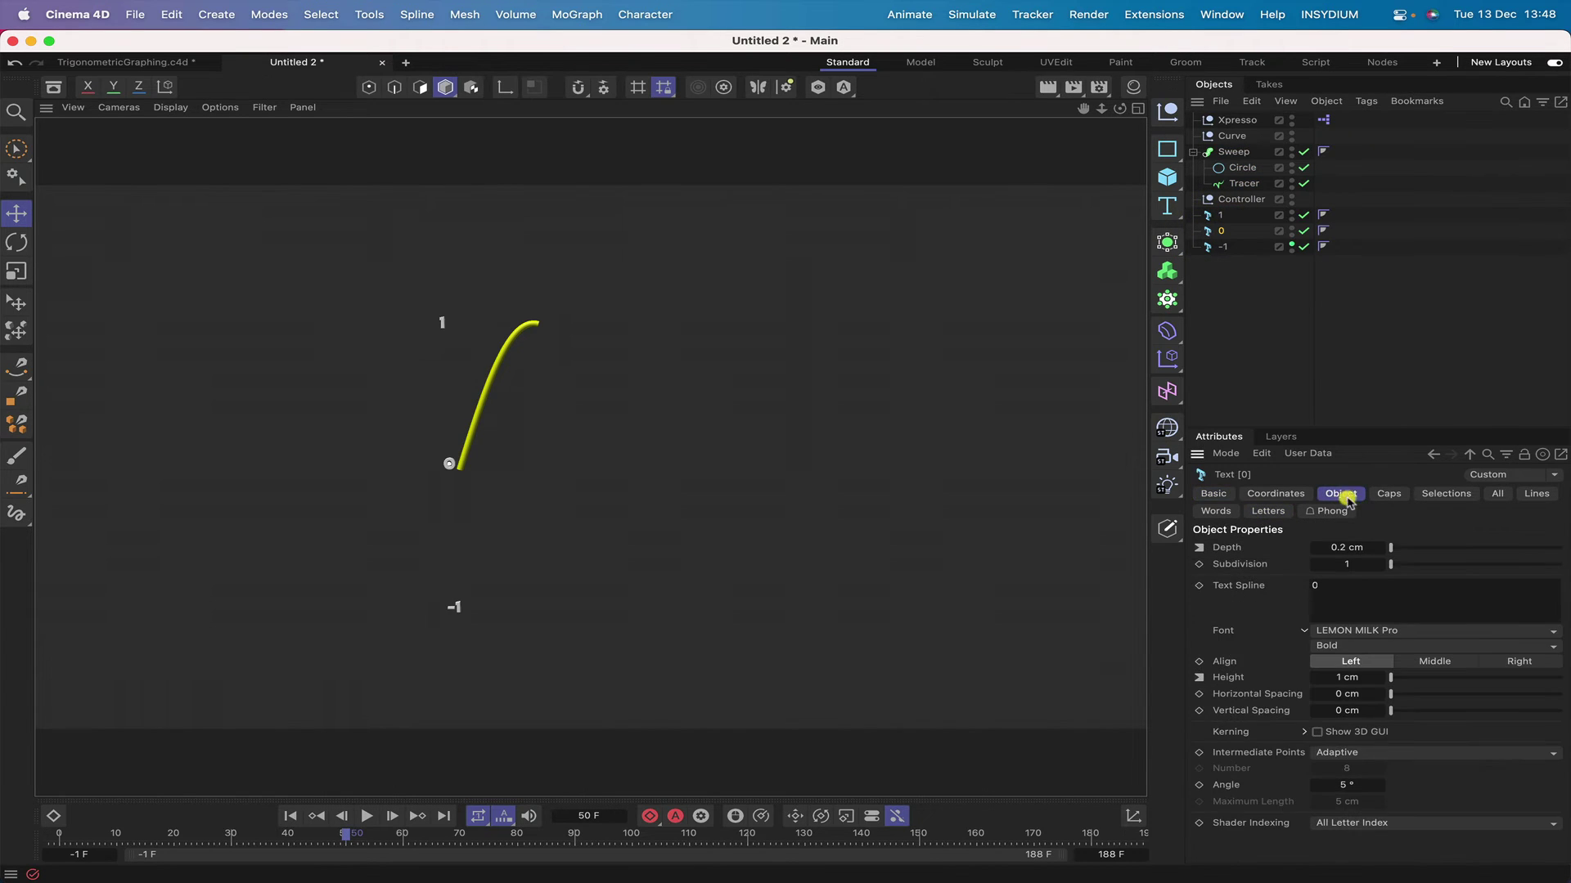
pyautogui.click(1317, 732)
pyautogui.press('o')
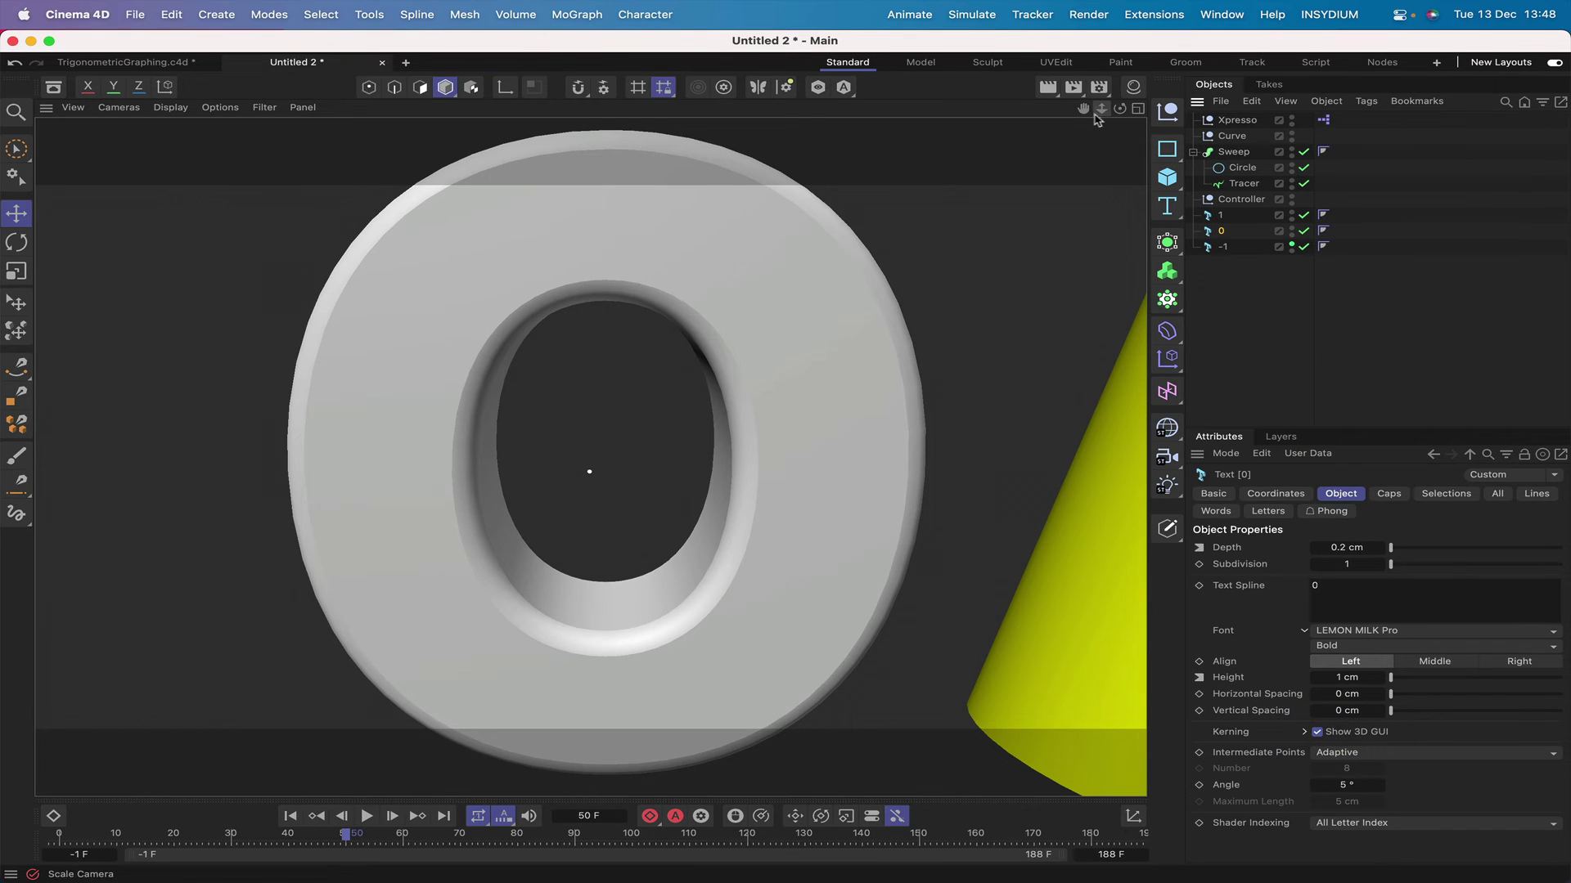
pyautogui.moveTo(1083, 108); pyautogui.dragTo(1024, 108, button='right')
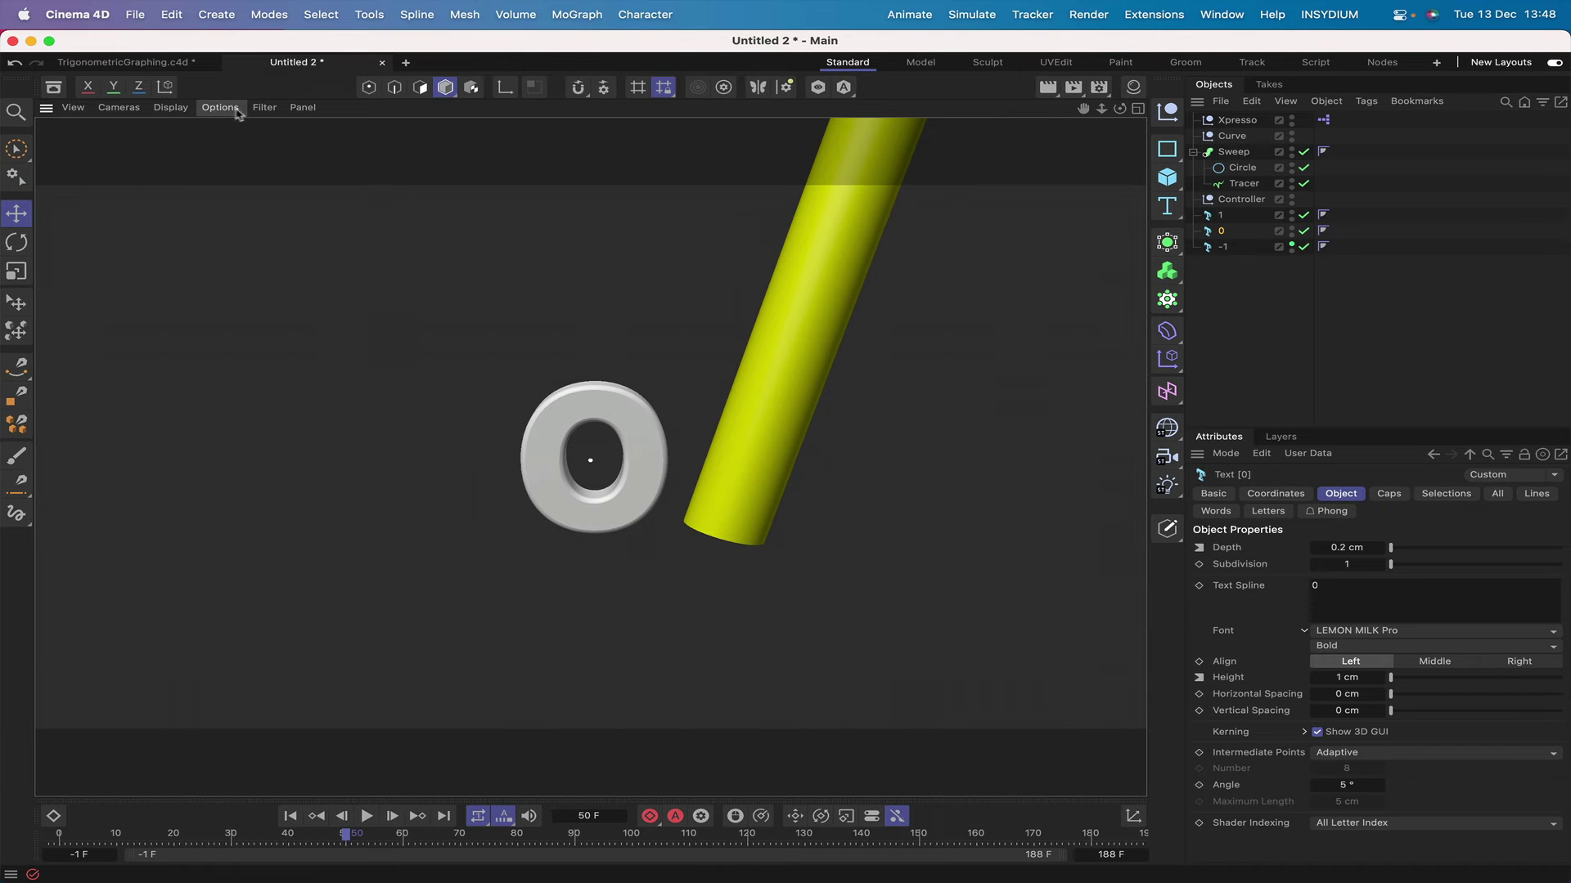
pyautogui.click(264, 108)
pyautogui.click(298, 166)
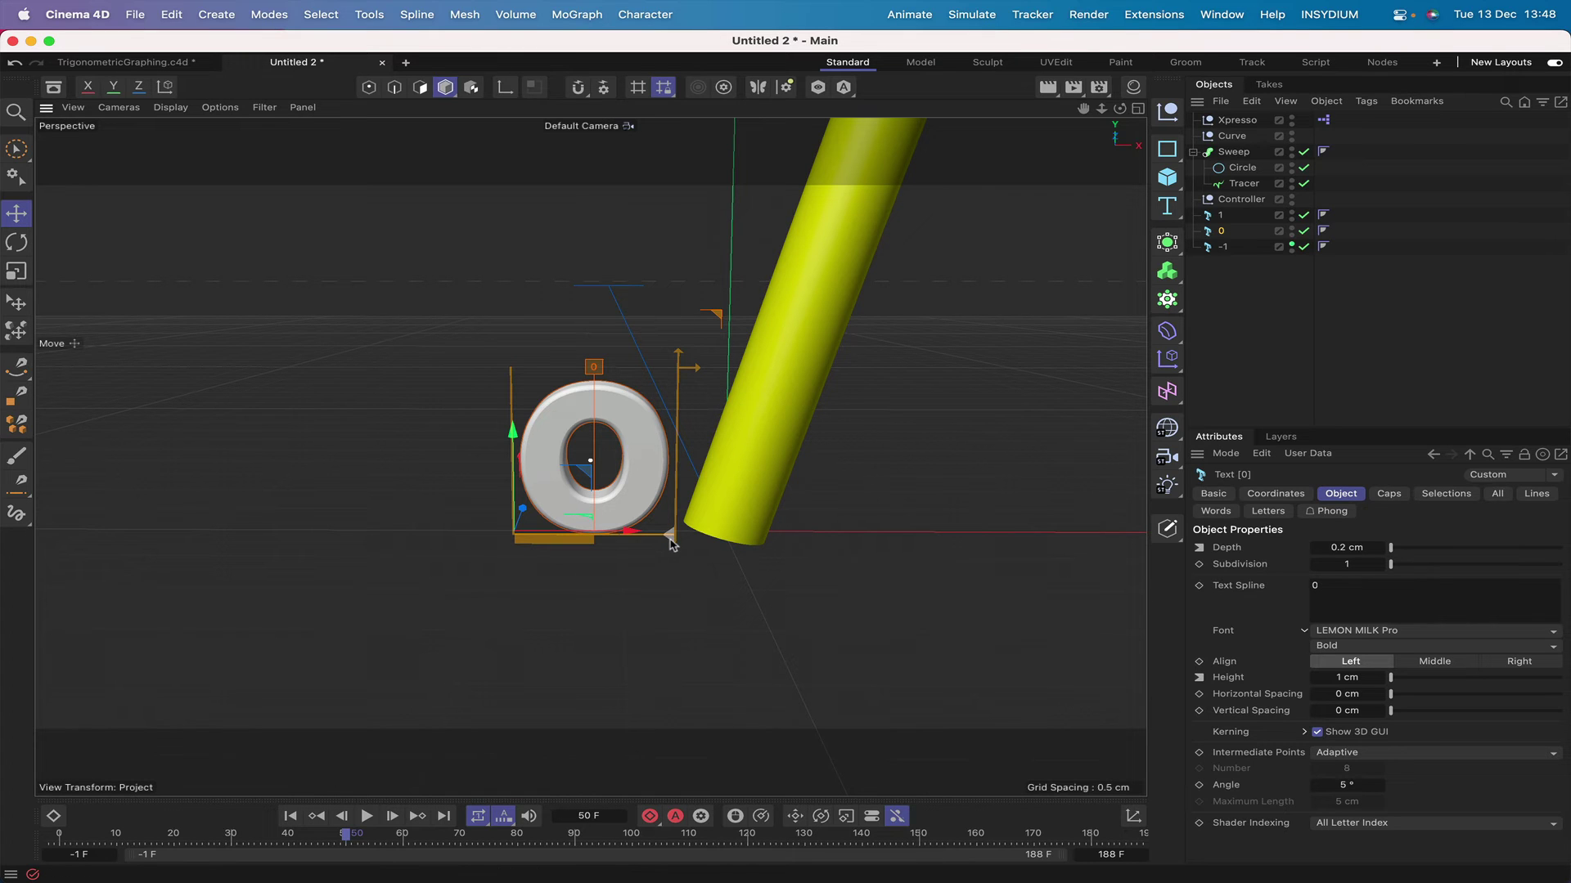
# Lower the 0 character with its 3D text handle until it is vertically centred on its axis
pyautogui.moveTo(670, 544); pyautogui.dragTo(665, 606)
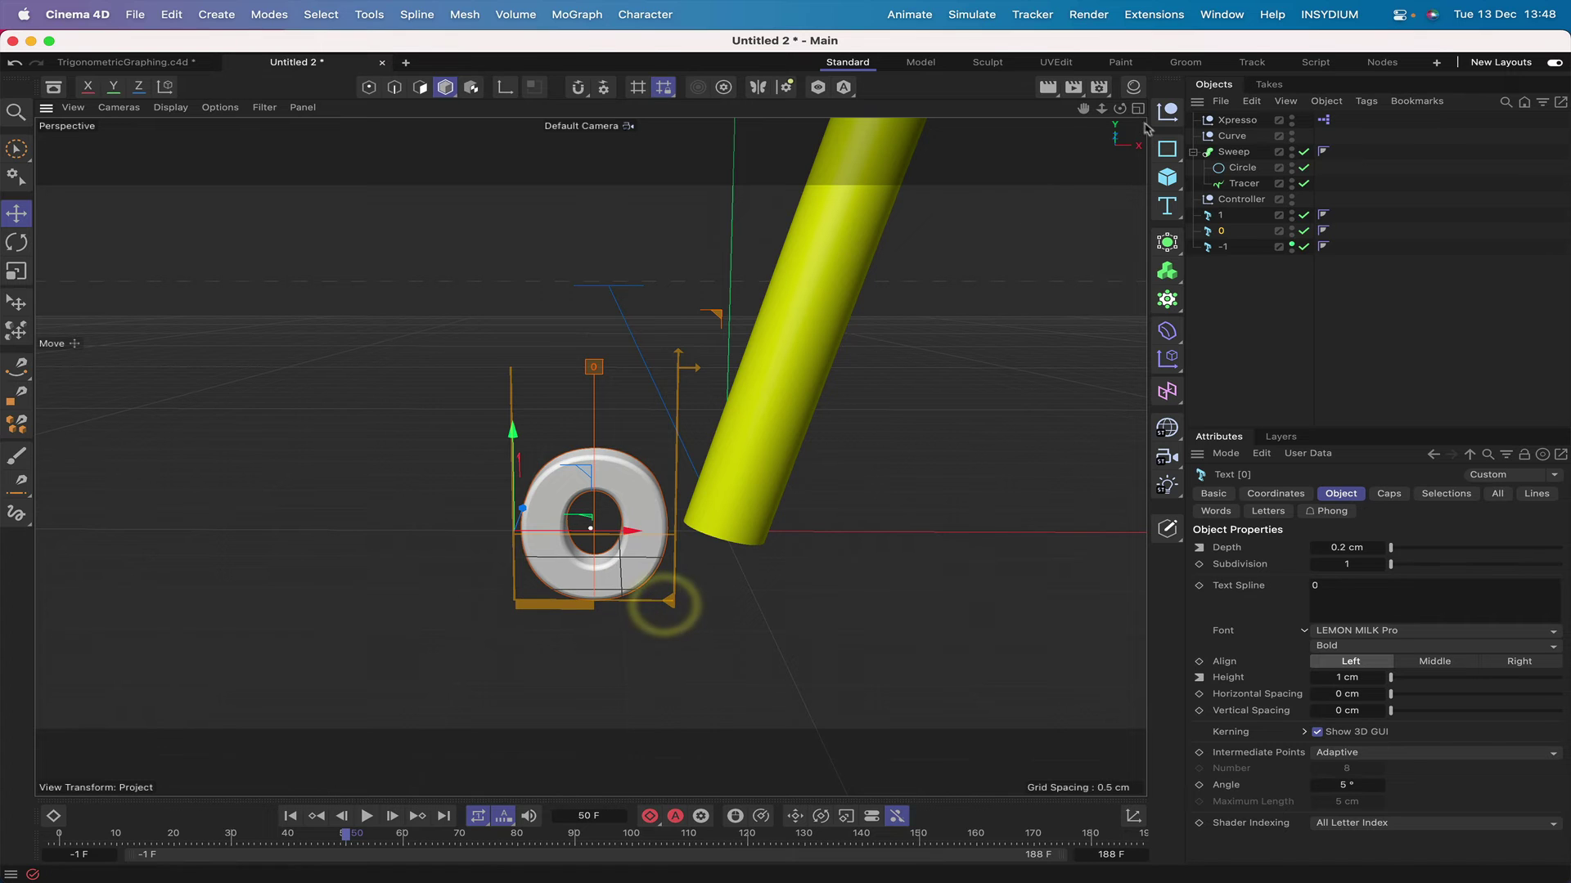
pyautogui.moveTo(1120, 108); pyautogui.dragTo(1122, 91)
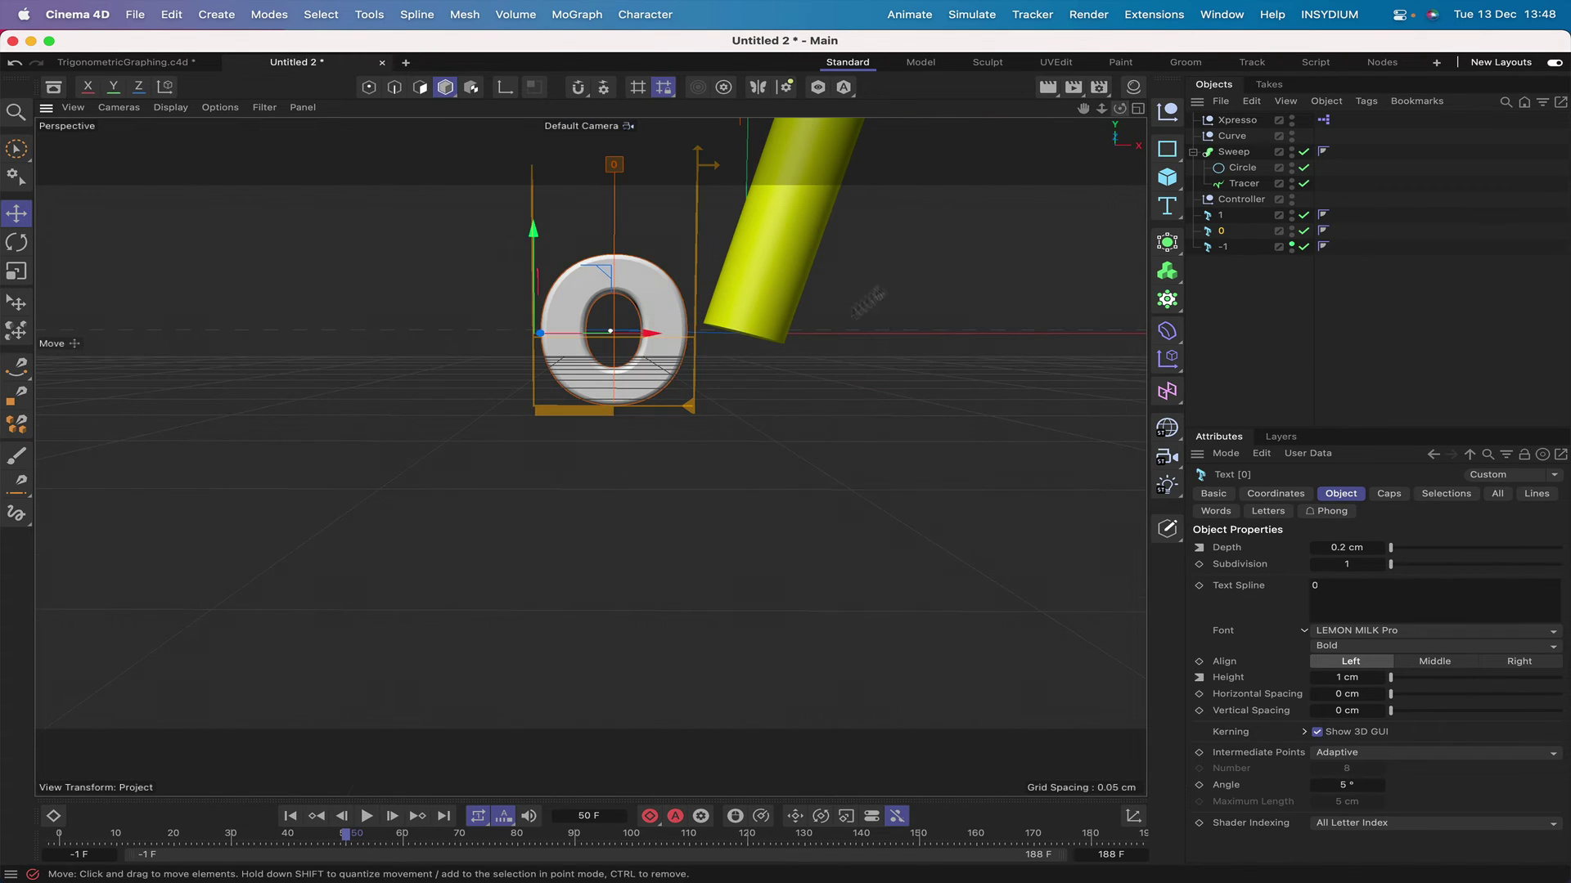
pyautogui.moveTo(689, 408); pyautogui.dragTo(690, 412)
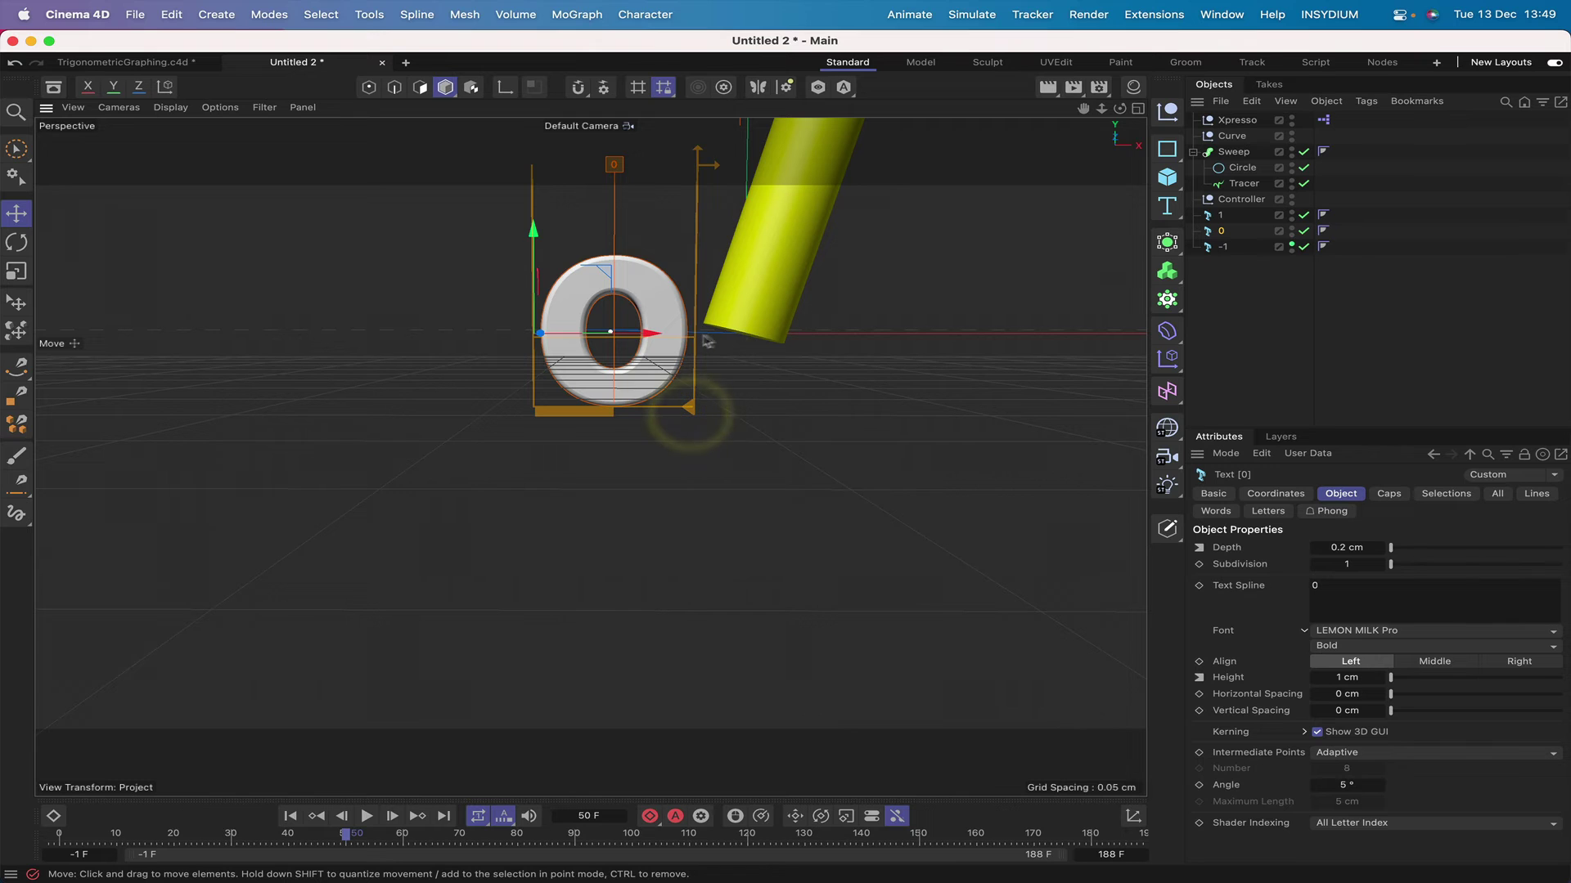
# Lower the 1 label's character slightly with its 3D text handle to centre it vertically on its axis
pyautogui.moveTo(1120, 108); pyautogui.dragTo(1121, 115)
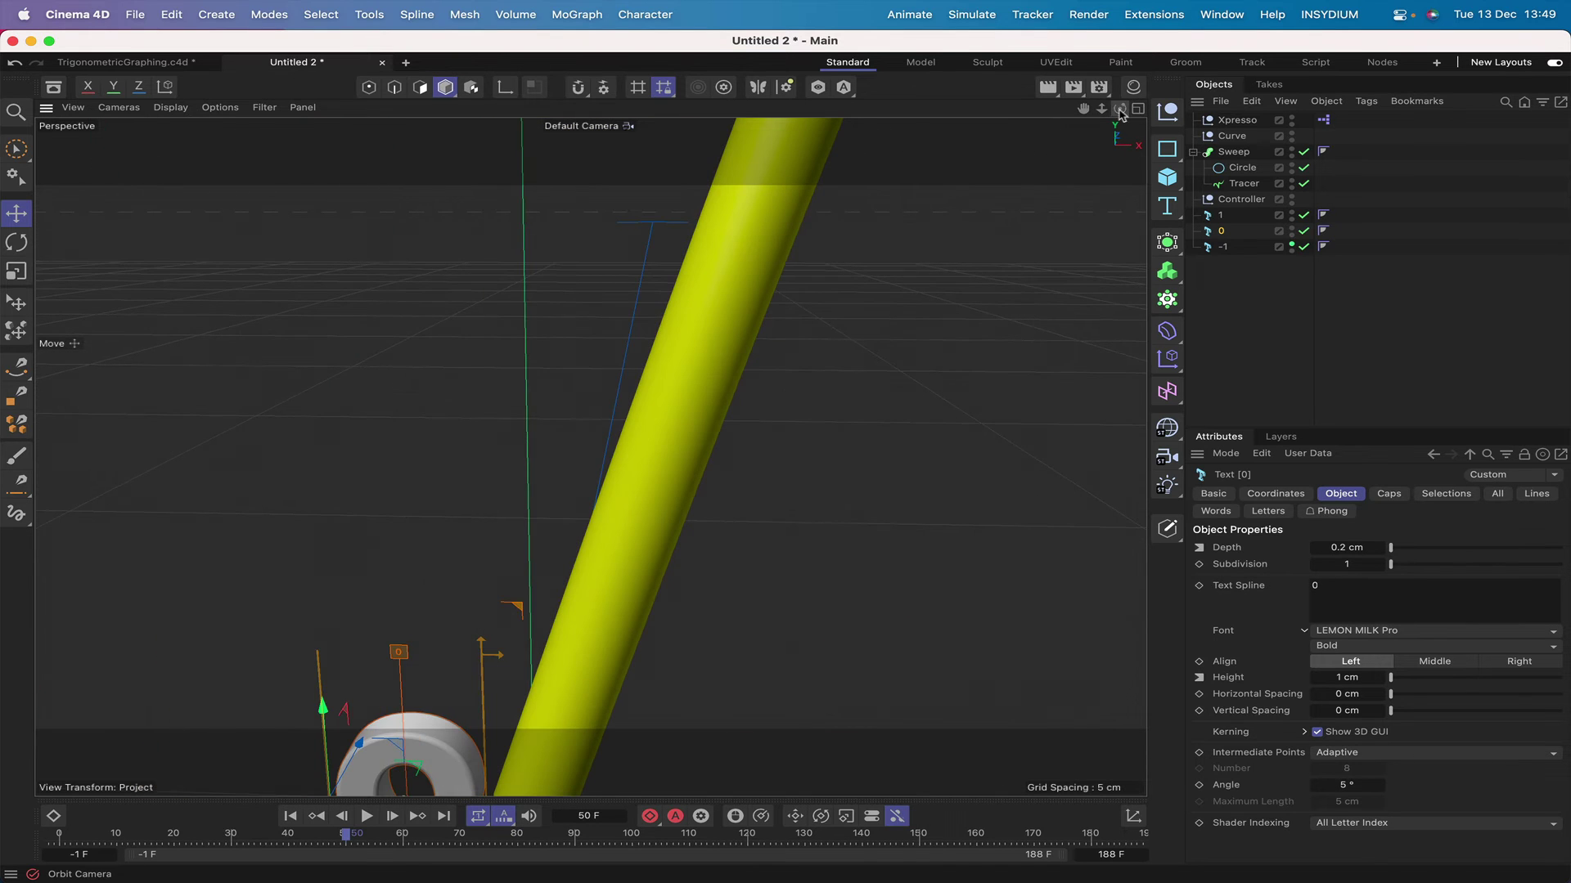
pyautogui.moveTo(1085, 111); pyautogui.dragTo(1065, 110, button='right')
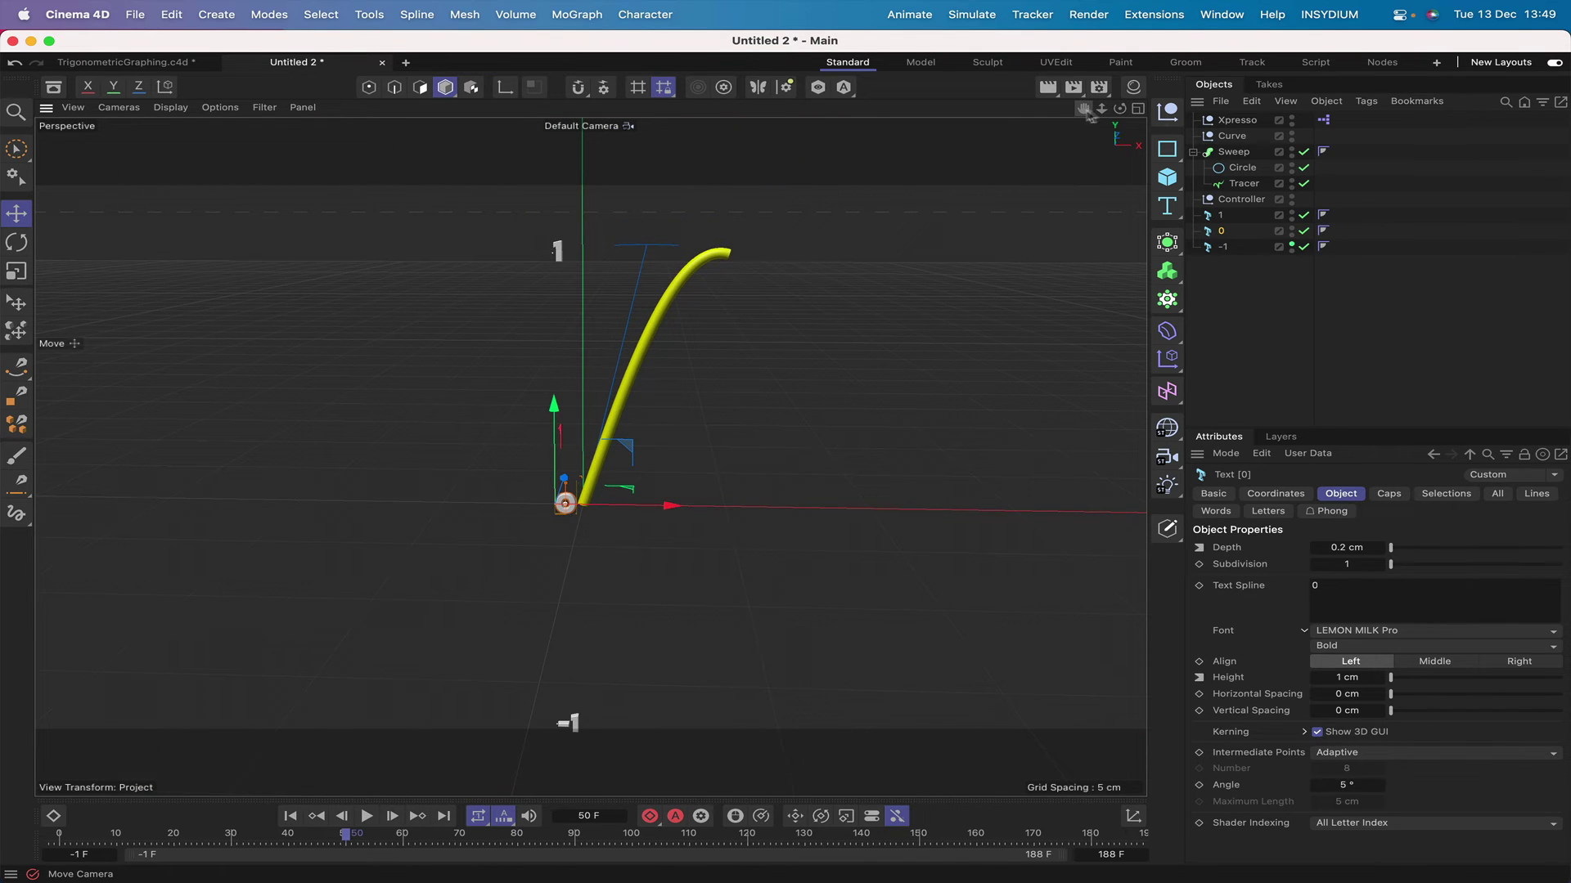
pyautogui.click(1219, 217)
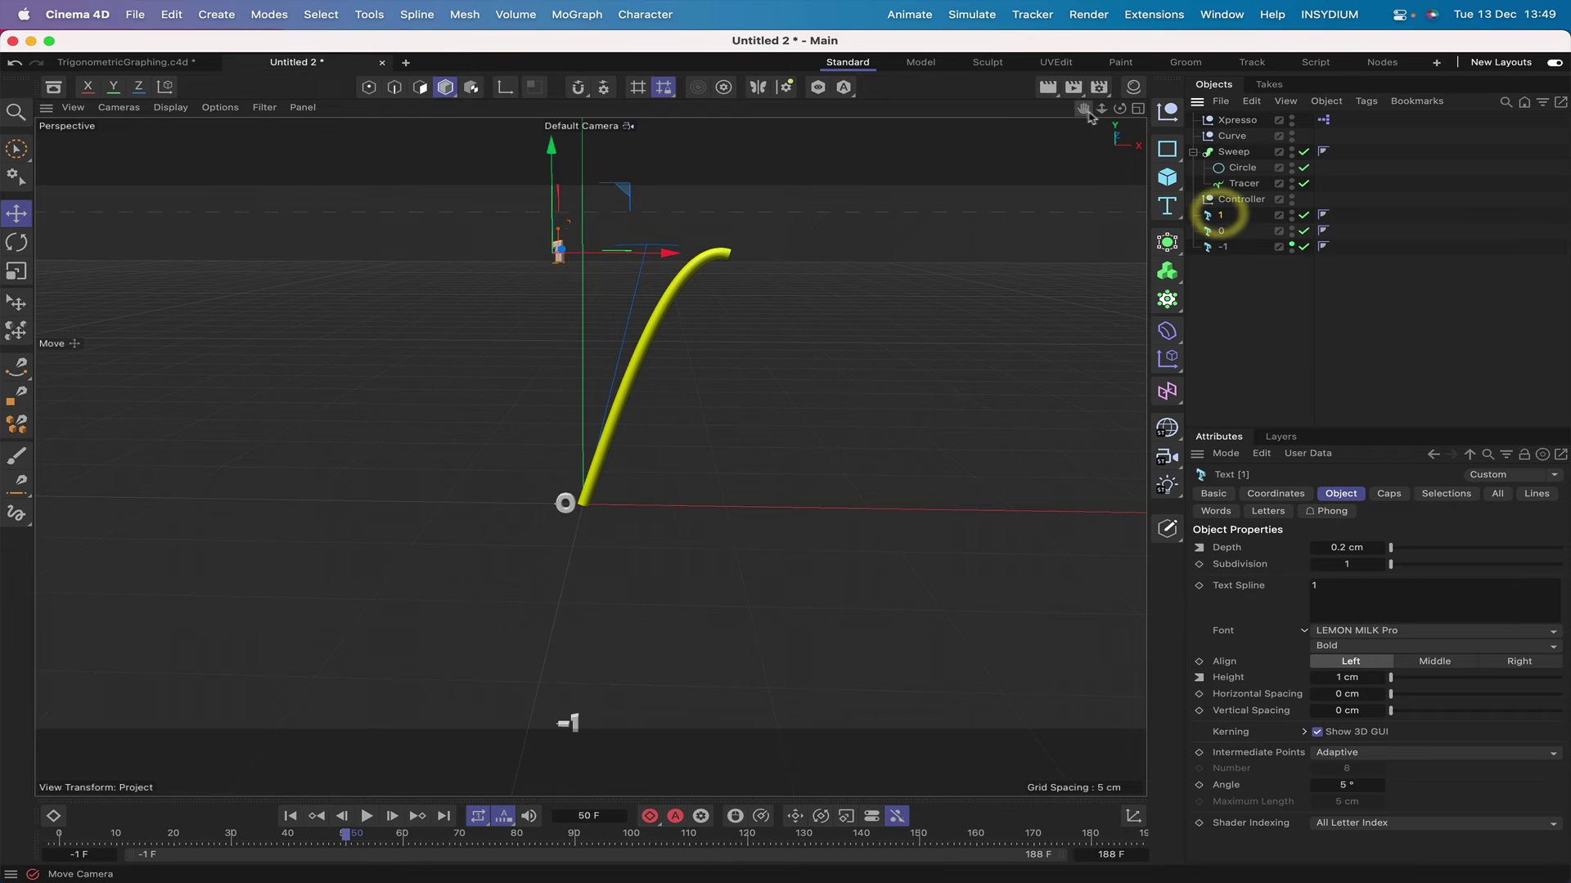
pyautogui.moveTo(1083, 110); pyautogui.dragTo(1084, 185)
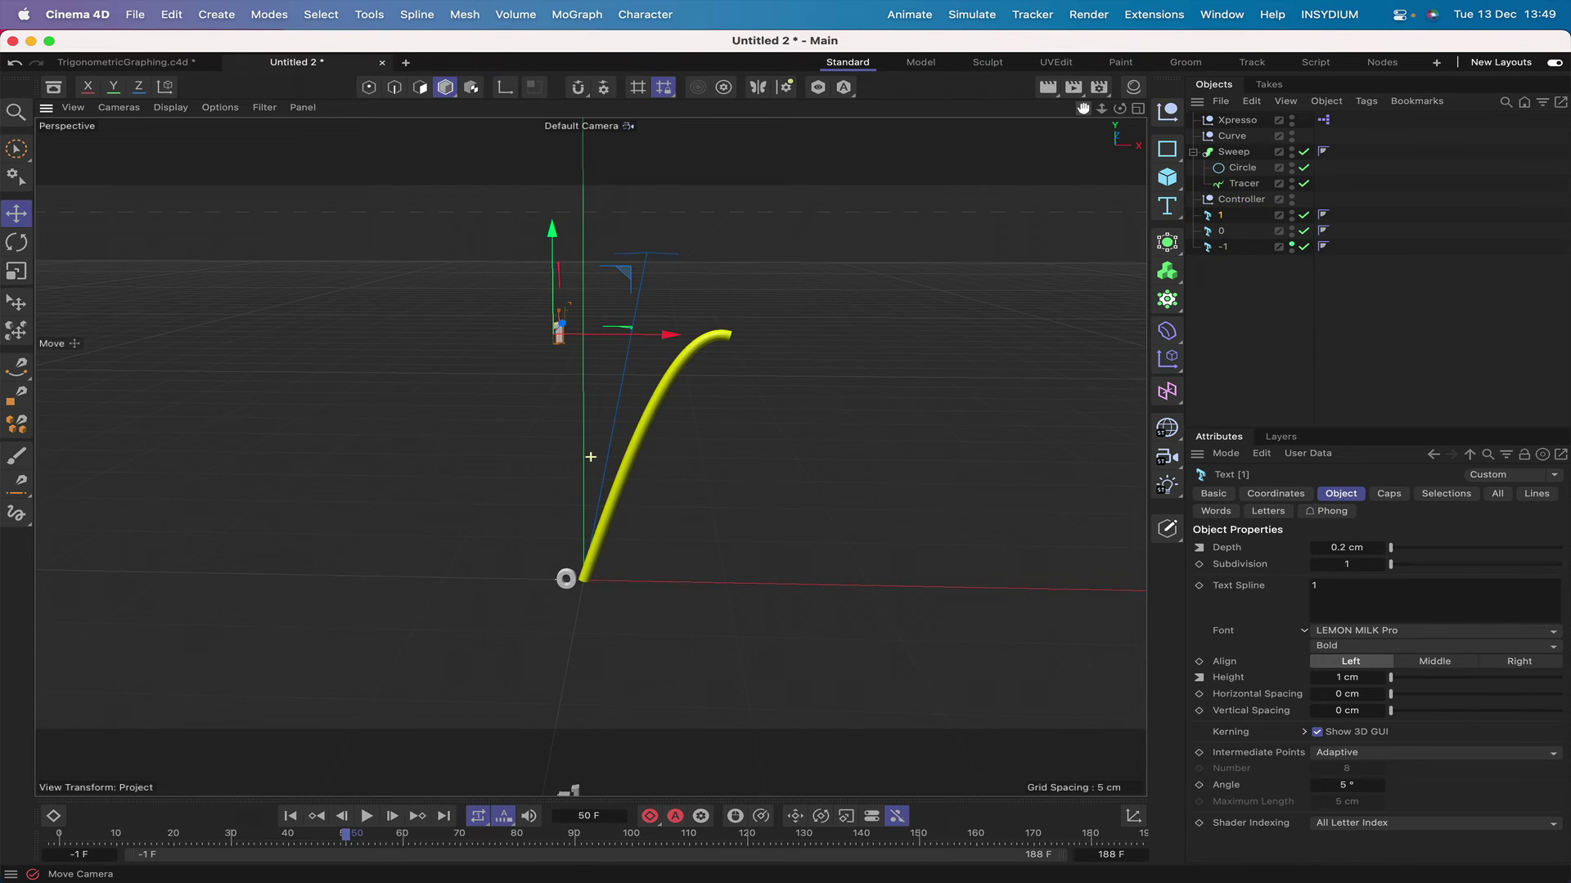
pyautogui.moveTo(1083, 109); pyautogui.dragTo(1130, 110, button='right')
pyautogui.moveTo(1083, 110); pyautogui.dragTo(1165, 107)
pyautogui.moveTo(1083, 109); pyautogui.dragTo(1162, 109, button='right')
pyautogui.moveTo(1083, 109); pyautogui.dragTo(1168, 260)
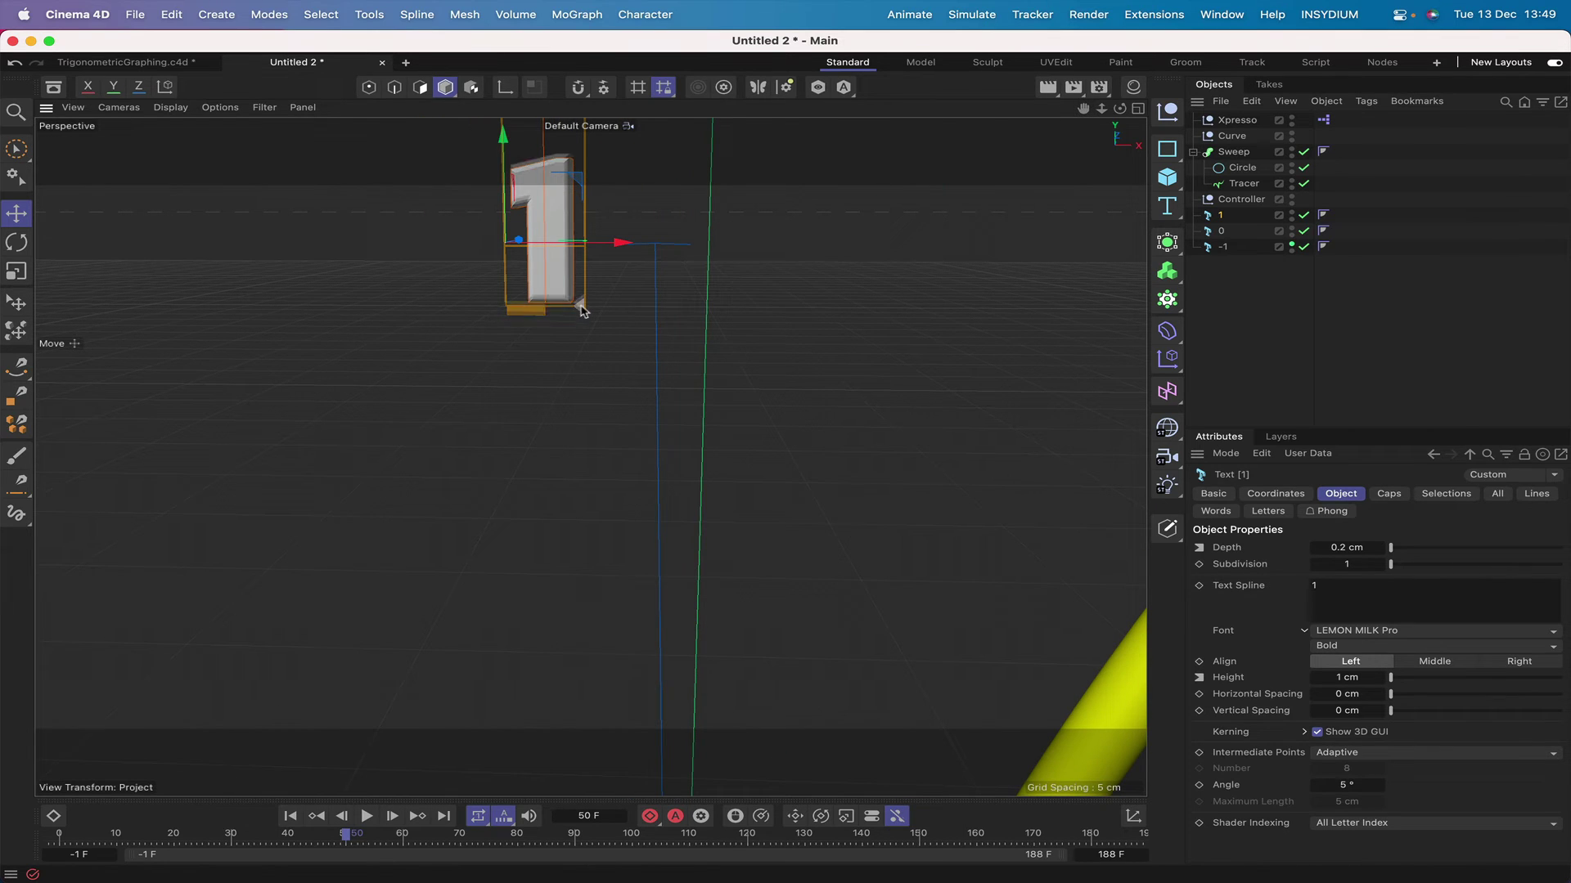
pyautogui.moveTo(582, 312); pyautogui.dragTo(583, 319)
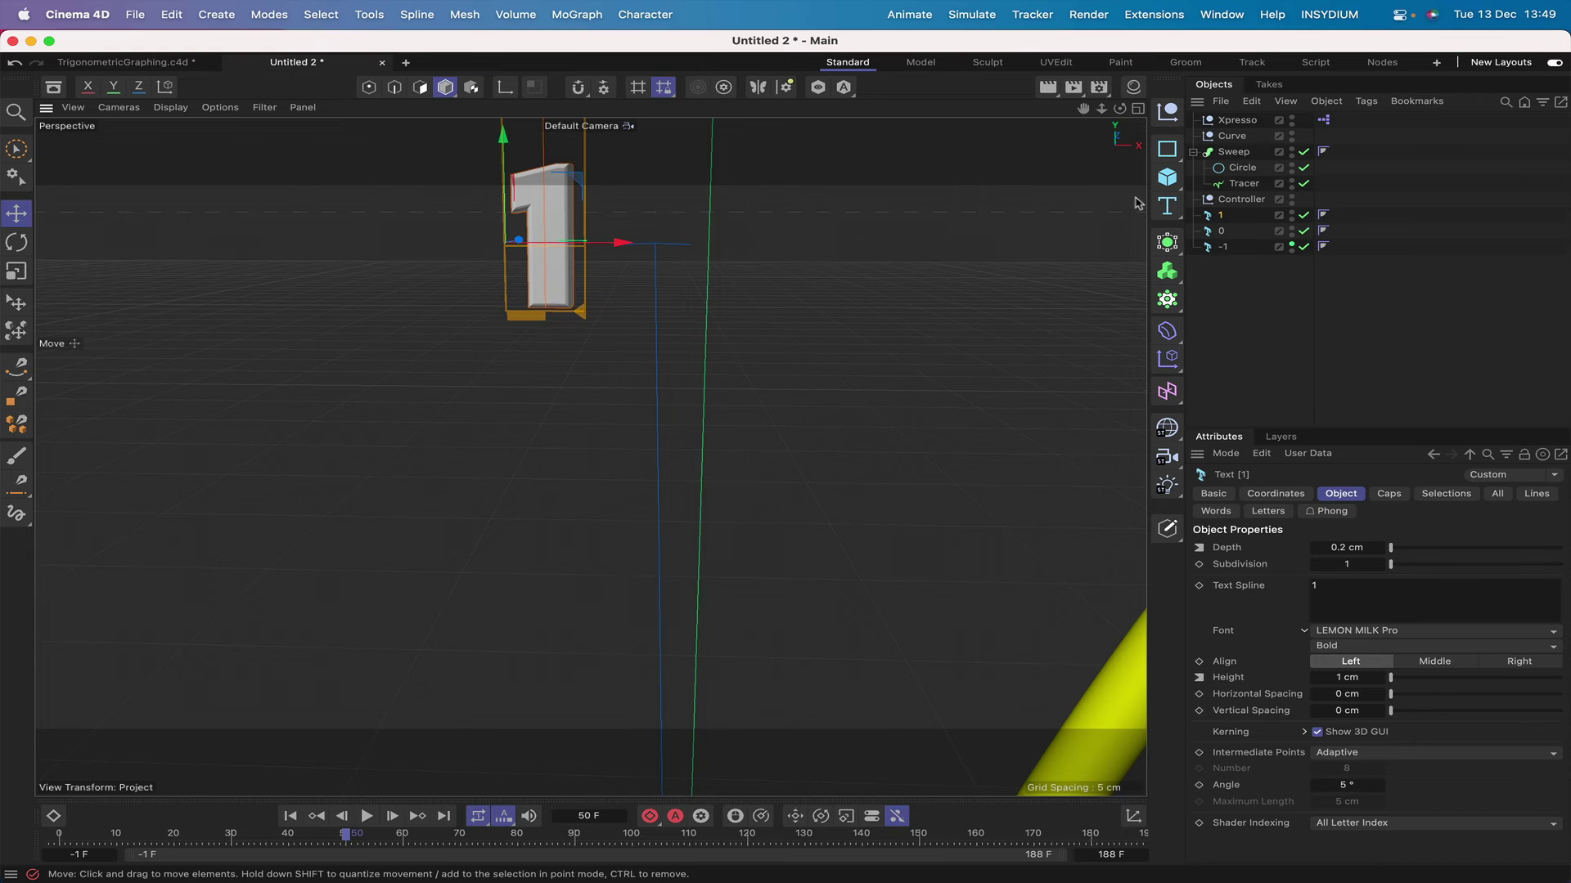
# Examine the -1 label's vertical alignment with its axis and compare its placement with the rest of the graph
pyautogui.click(1223, 247)
pyautogui.press('o')
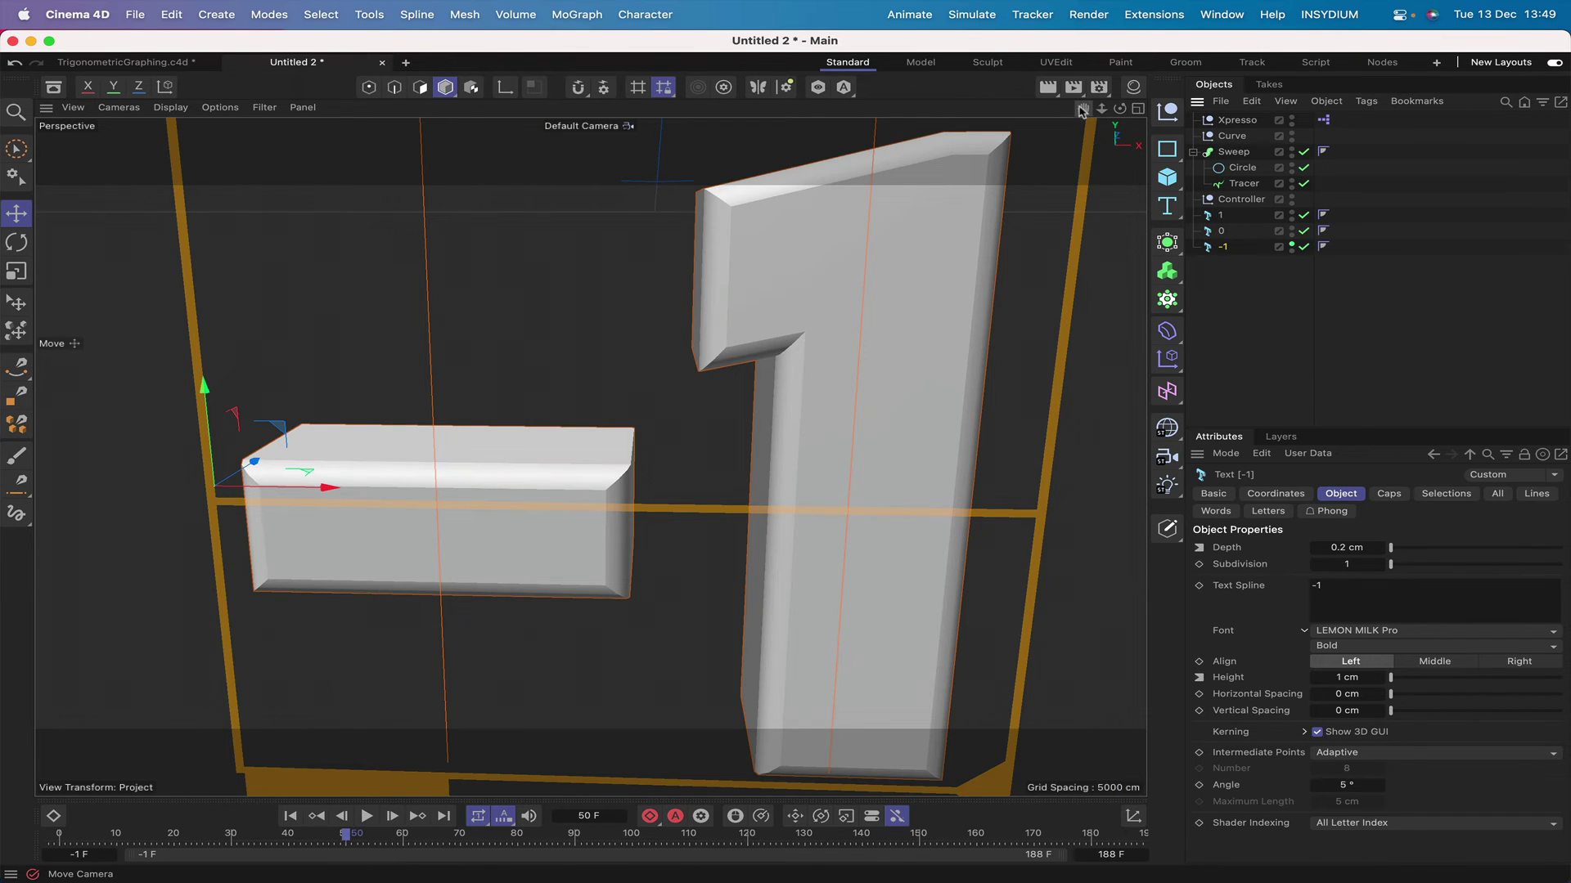
pyautogui.moveTo(1083, 107)
pyautogui.mouseDown(button='right')
pyautogui.moveTo(998, 108)
pyautogui.moveTo(1055, 108)
pyautogui.mouseUp(button='right')
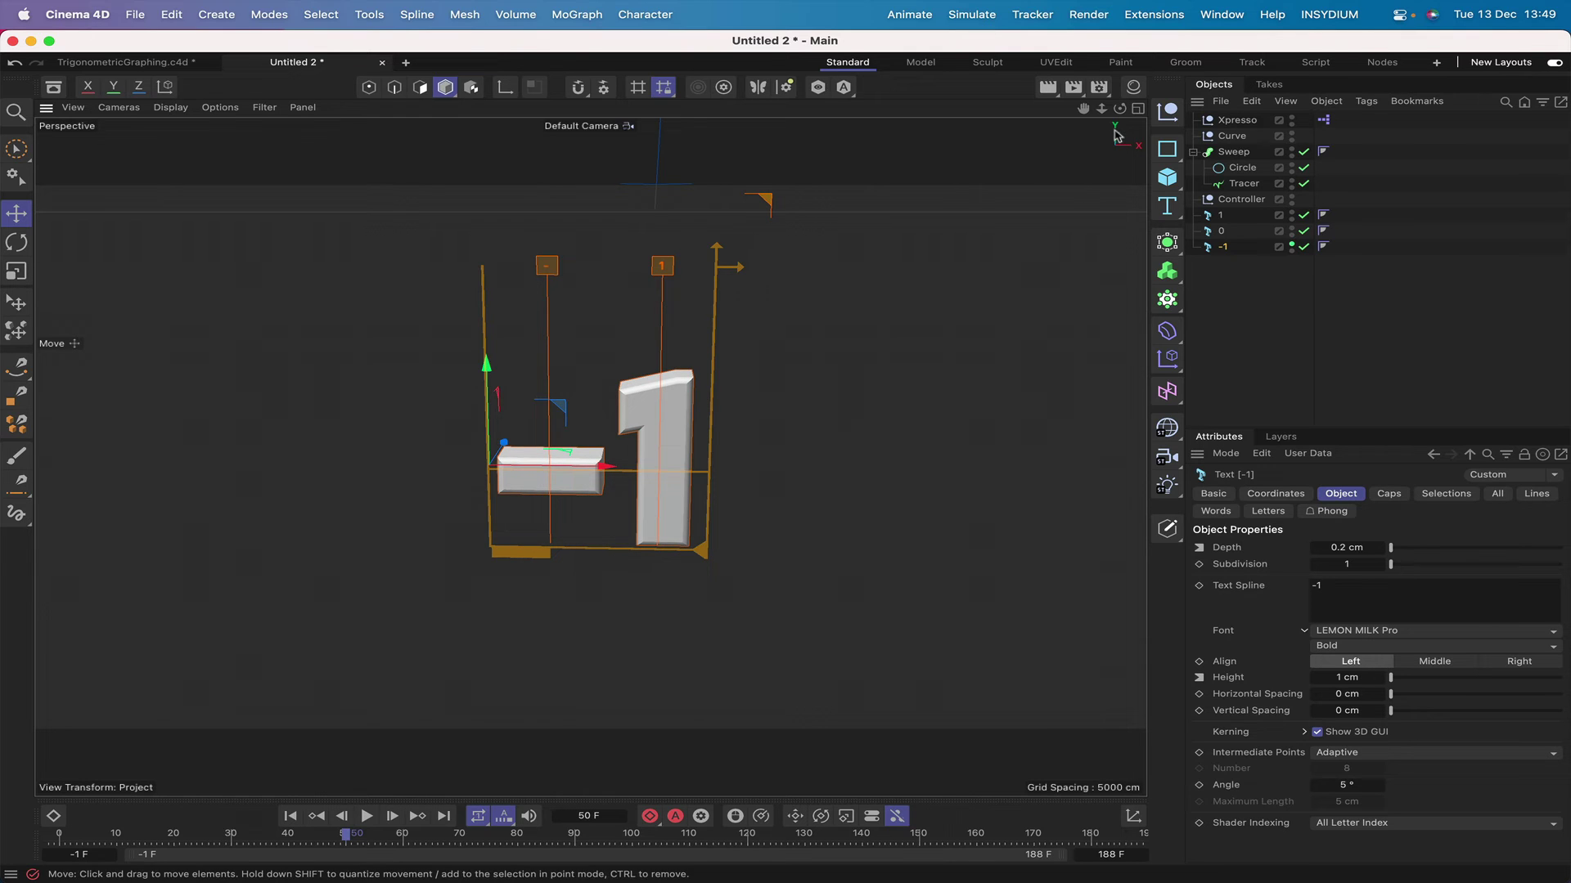
pyautogui.scroll(-5, 1083, 111)
pyautogui.moveTo(1082, 111); pyautogui.dragTo(948, 205)
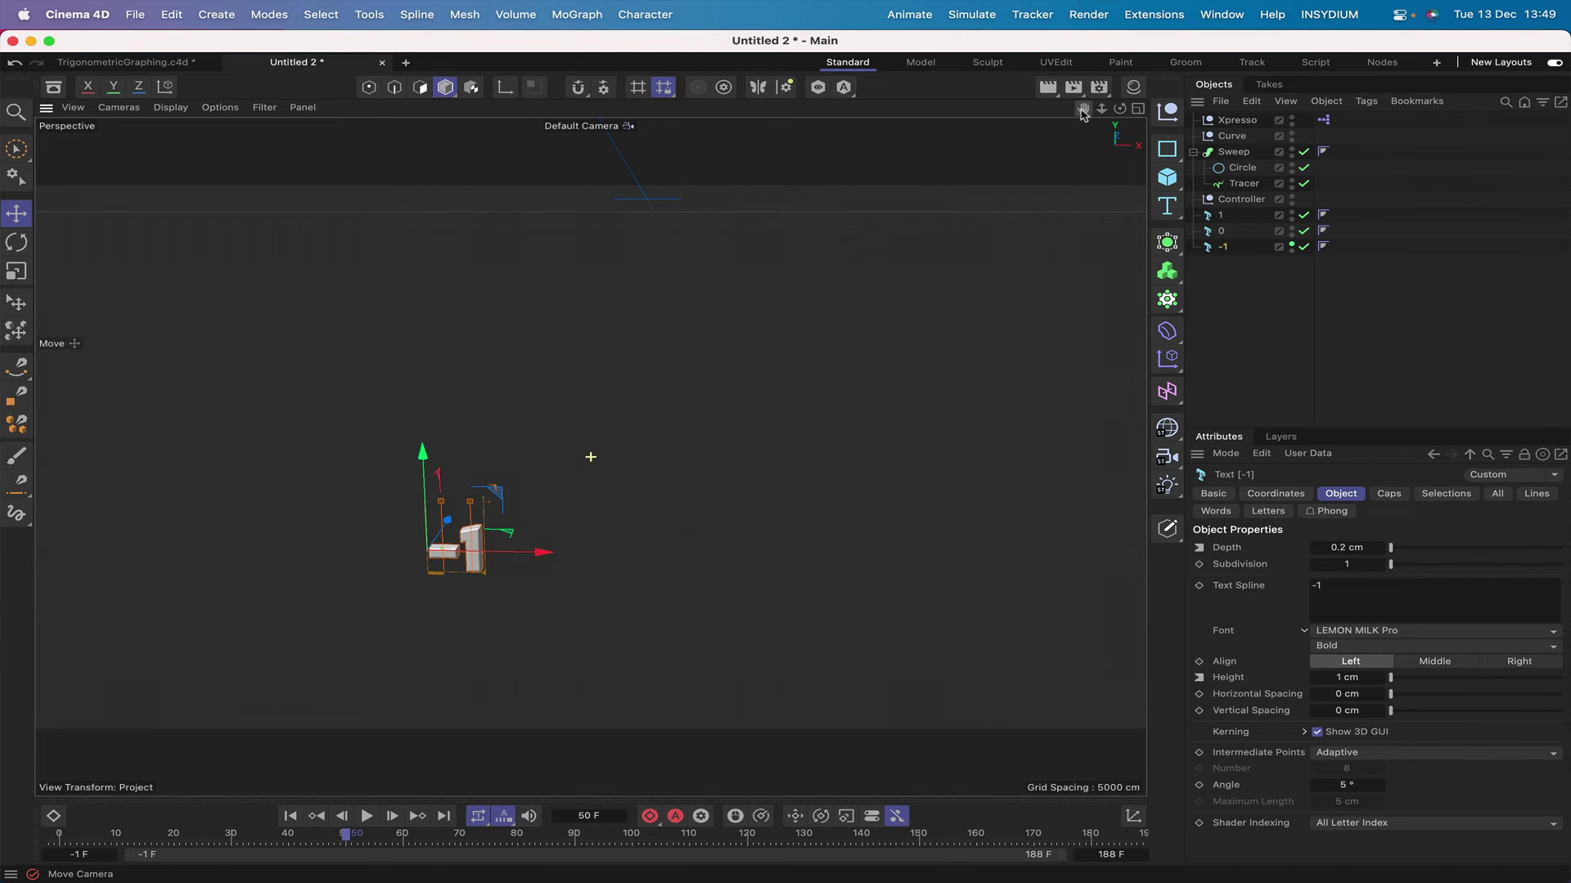
pyautogui.moveTo(1082, 112); pyautogui.dragTo(996, 112, button='right')
pyautogui.moveTo(1083, 112); pyautogui.dragTo(1008, 279)
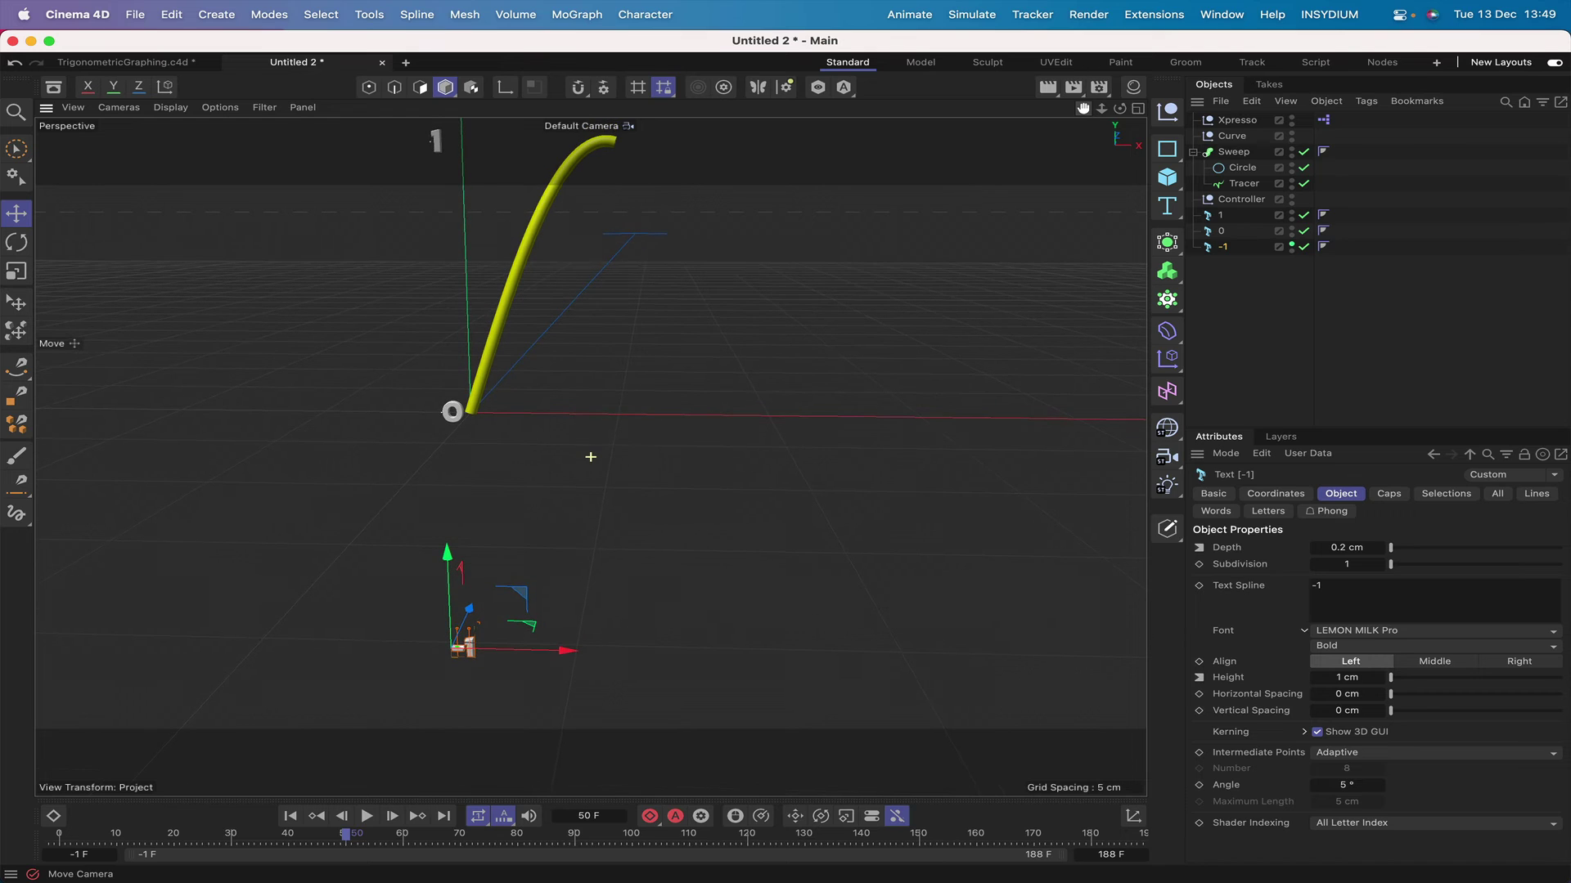
pyautogui.moveTo(1082, 109); pyautogui.dragTo(1067, 165)
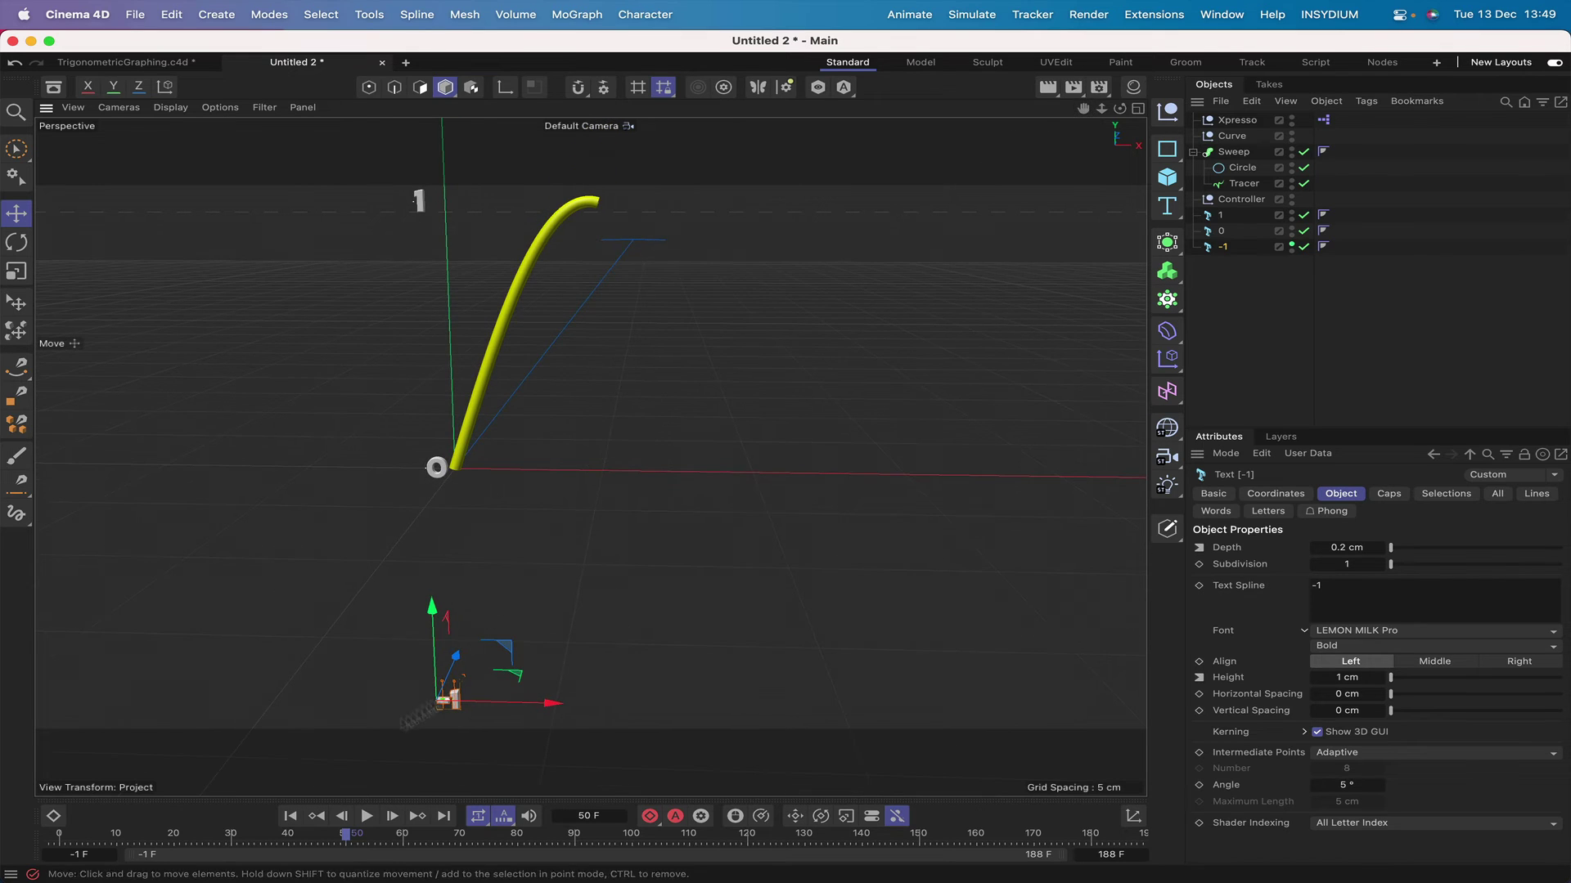
# Return to the first frame and make two copies of the Sweep's Circle at the end of the object hierarchy
pyautogui.click(290, 815)
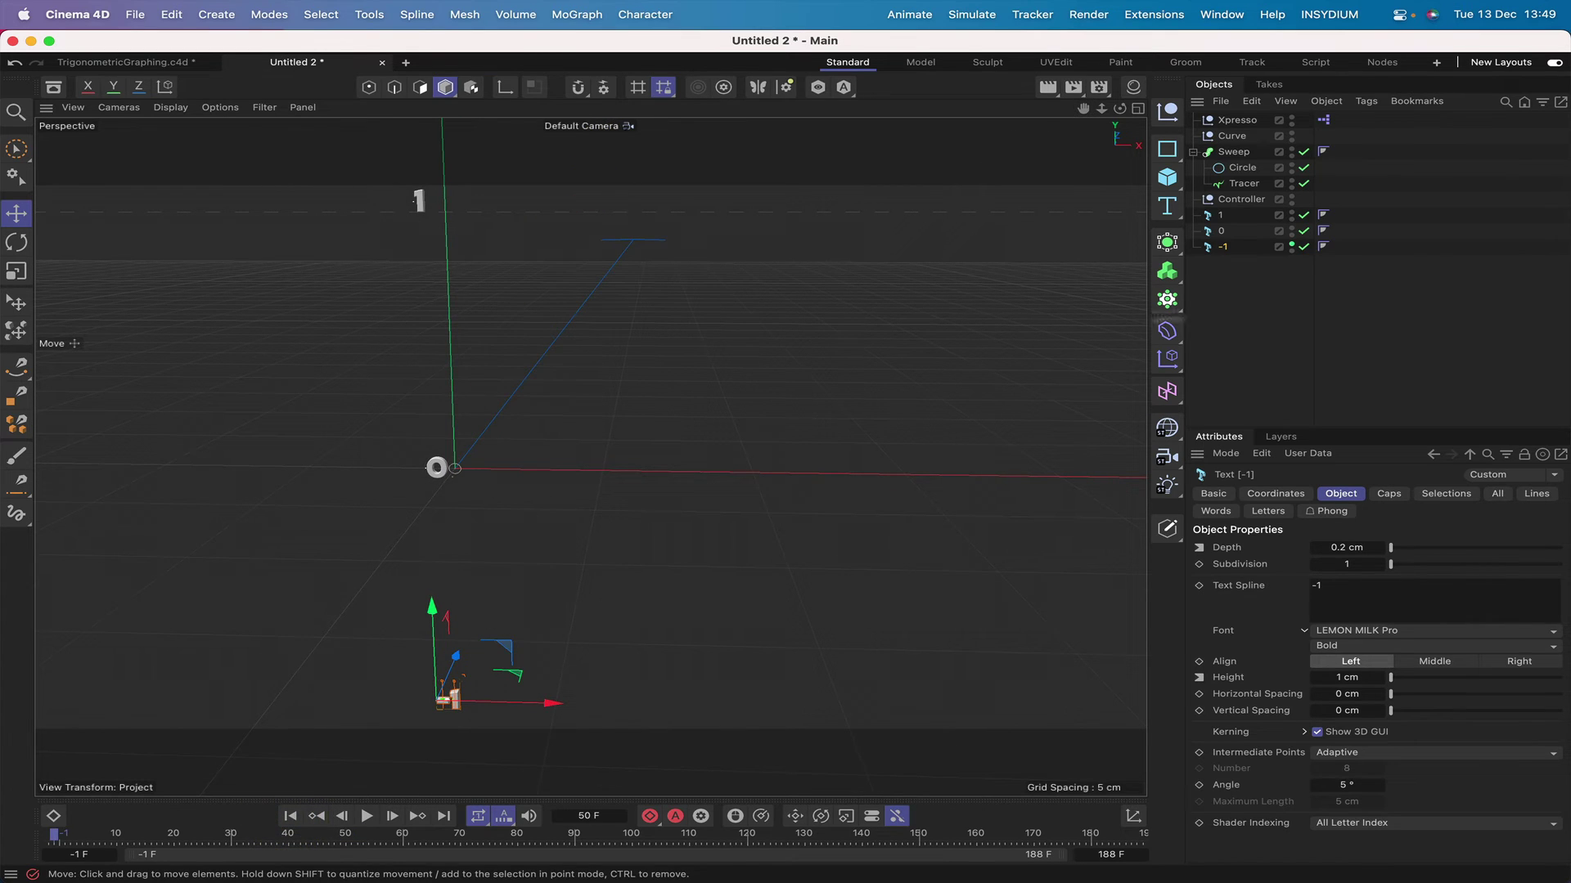
pyautogui.click(1238, 305)
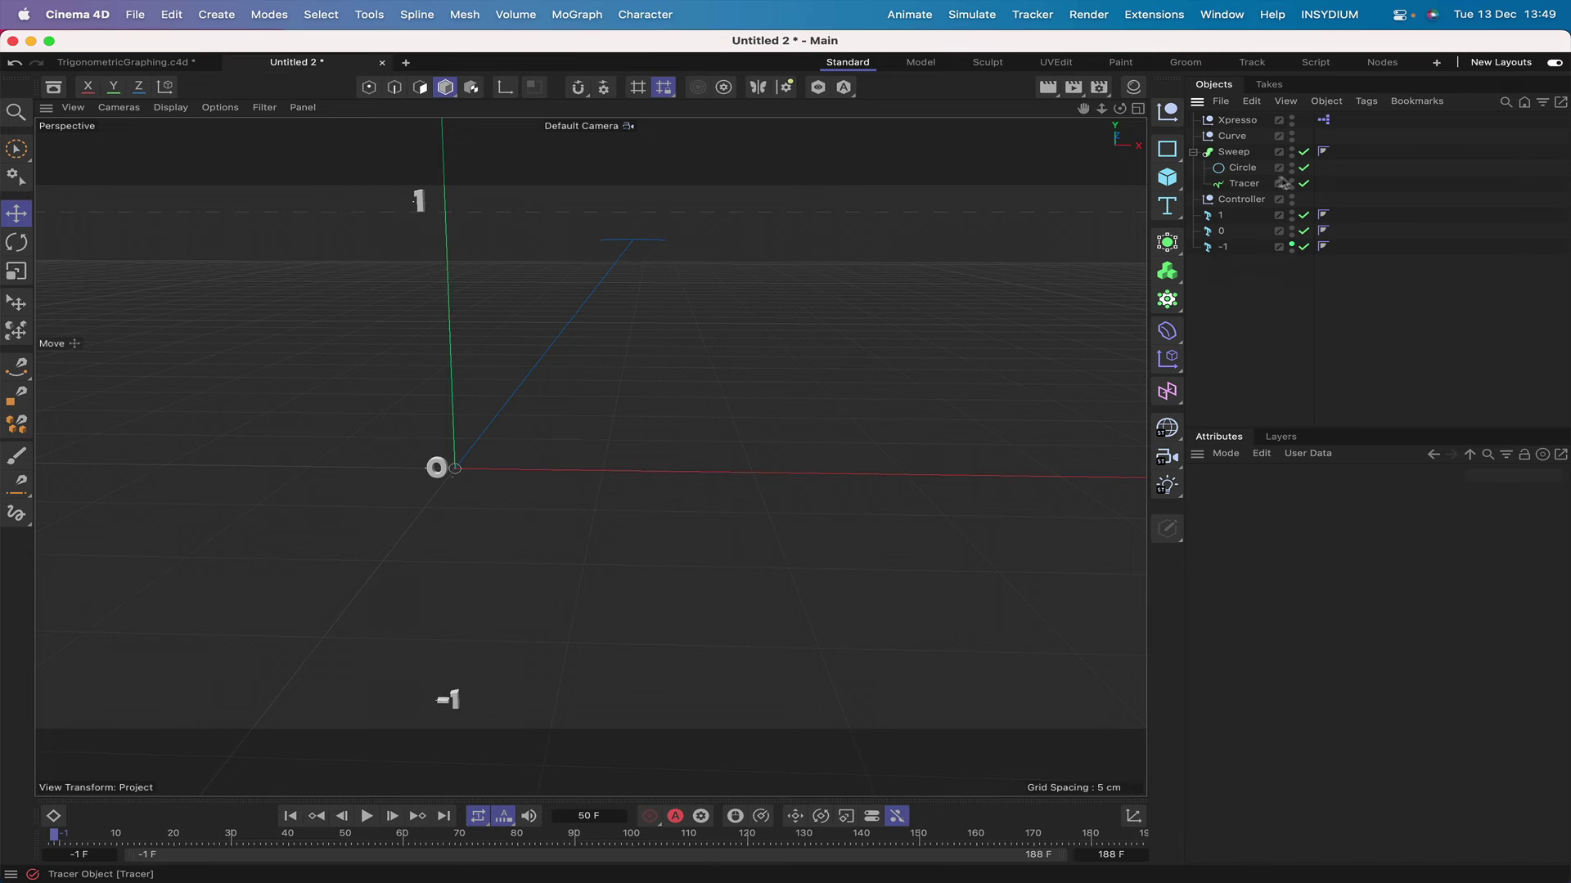
pyautogui.click(1241, 168)
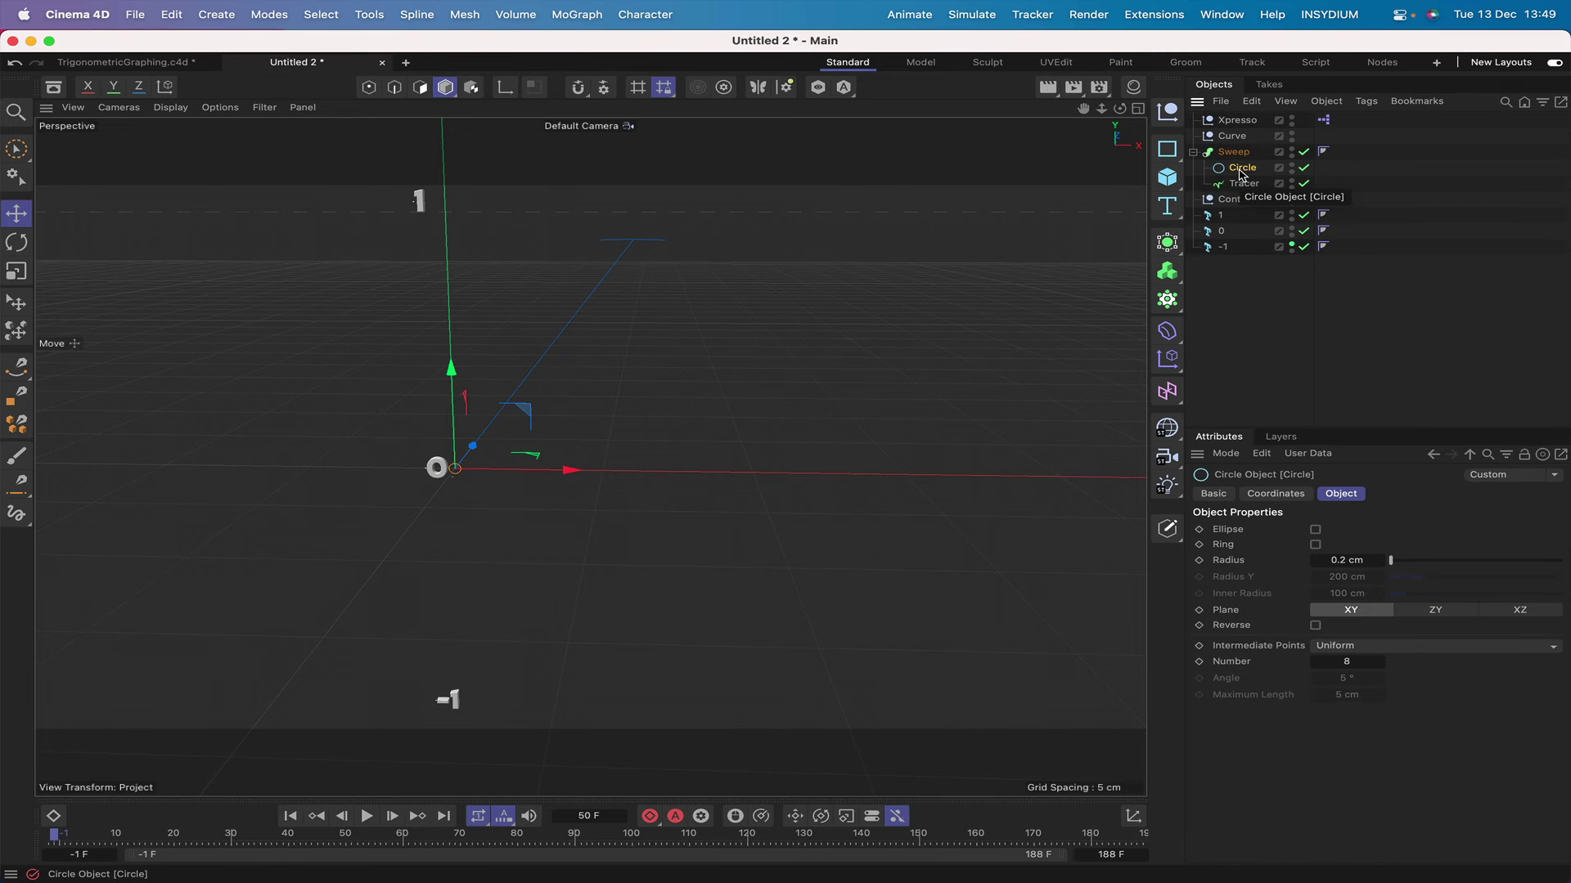
pyautogui.keyDown('ctrl'); pyautogui.moveTo(1241, 173); pyautogui.dragTo(1229, 277); pyautogui.keyUp('ctrl')
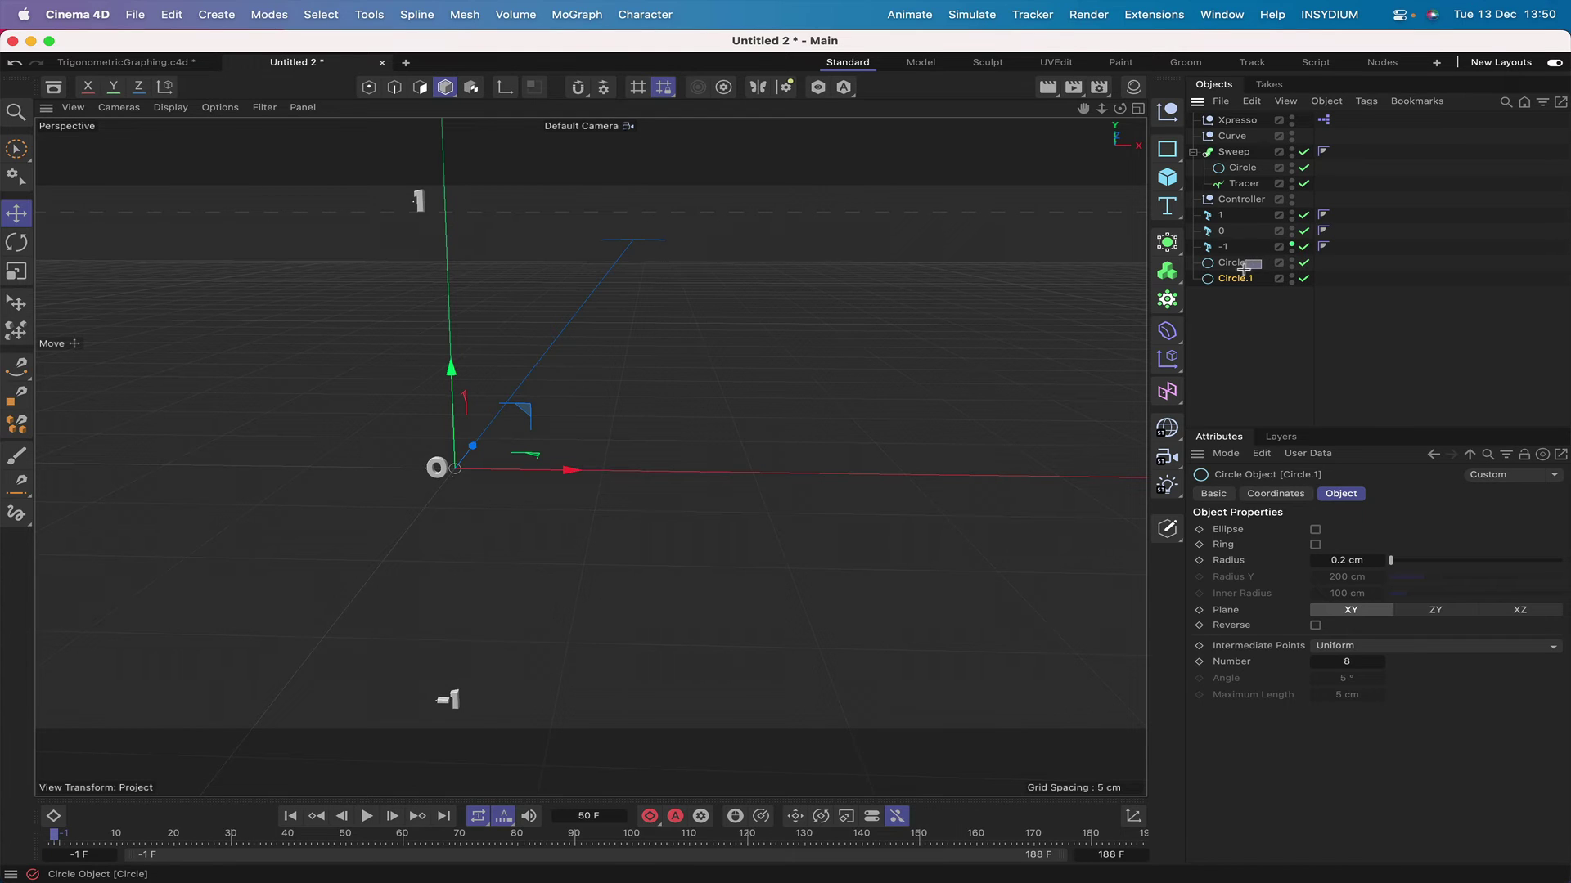
# Place each of the two Circle copies under its own Extrude object, and select the first Extrude
pyautogui.moveTo(1236, 278); pyautogui.dragTo(1233, 275)
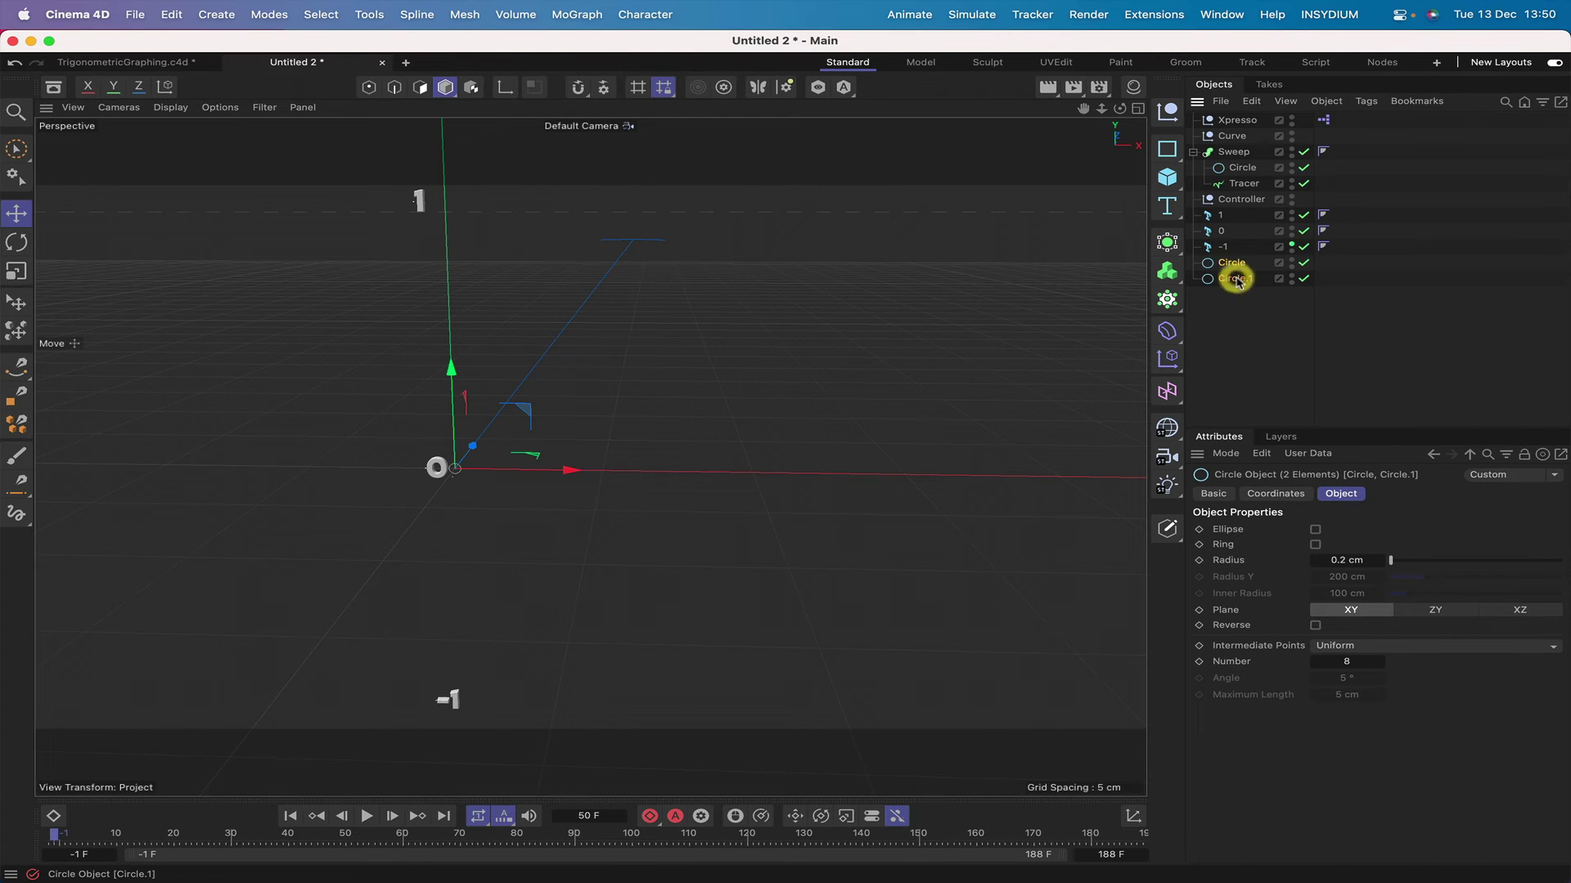
pyautogui.click(1173, 247)
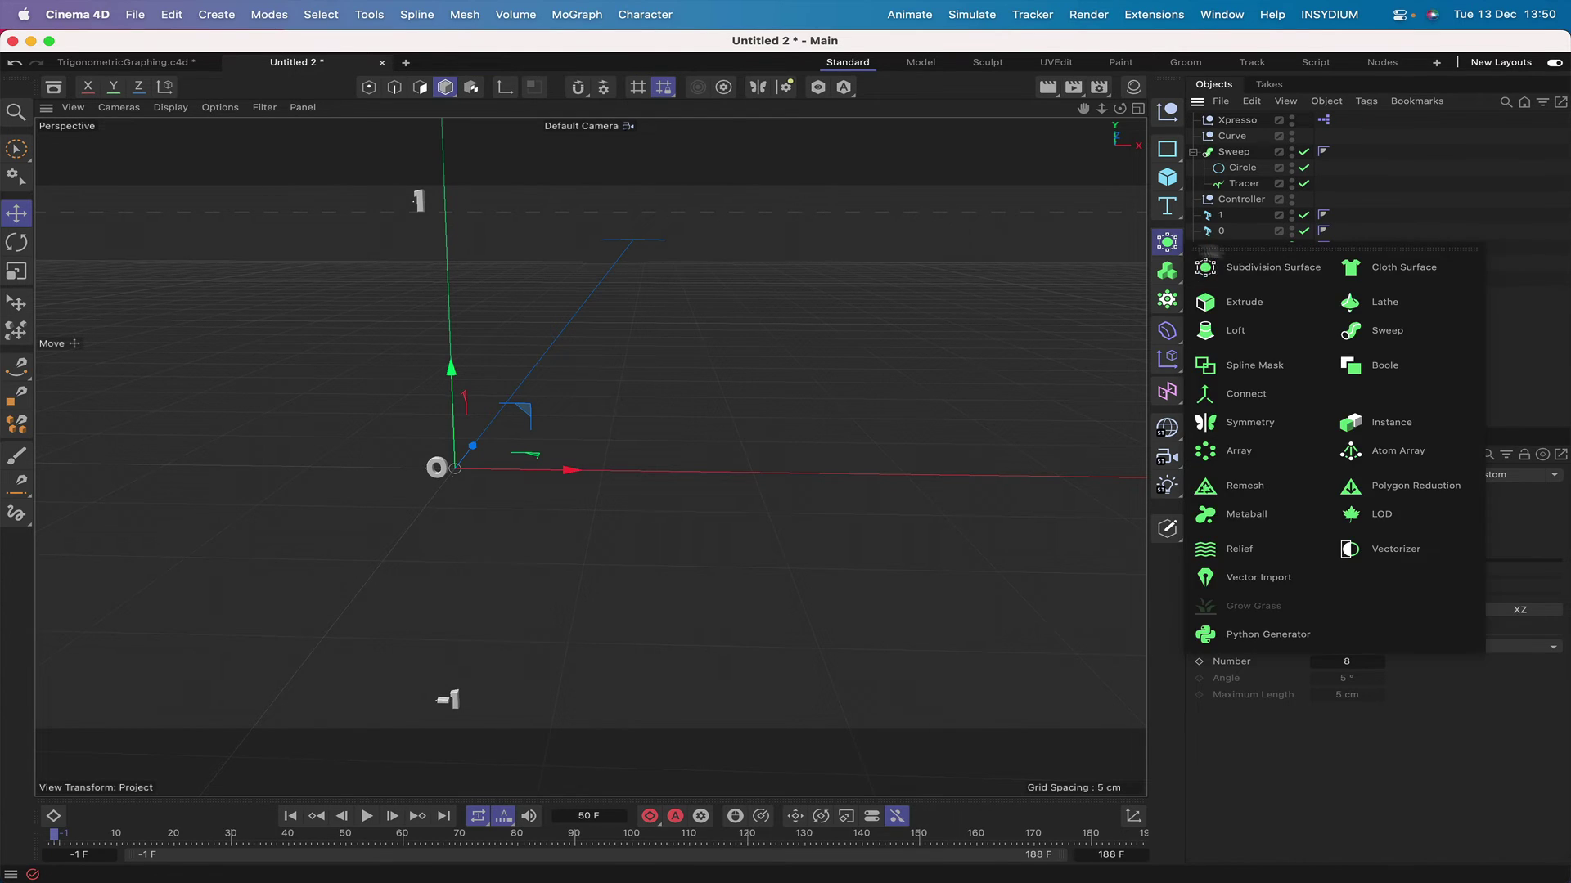
pyautogui.keyDown('alt'); pyautogui.click(1270, 301); pyautogui.keyUp('alt')
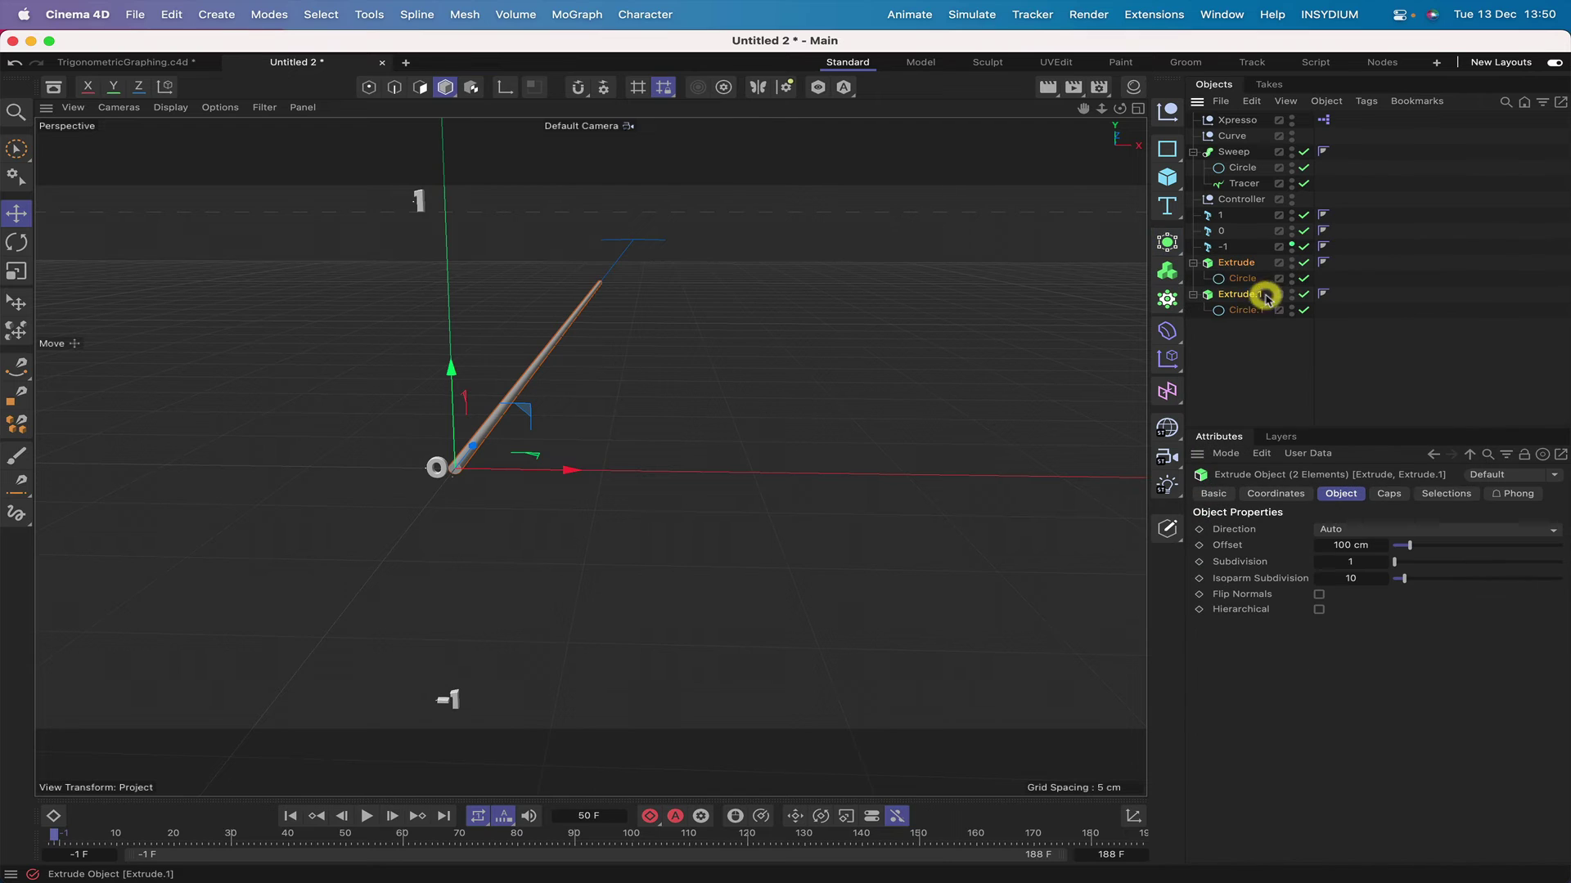
pyautogui.click(1237, 265)
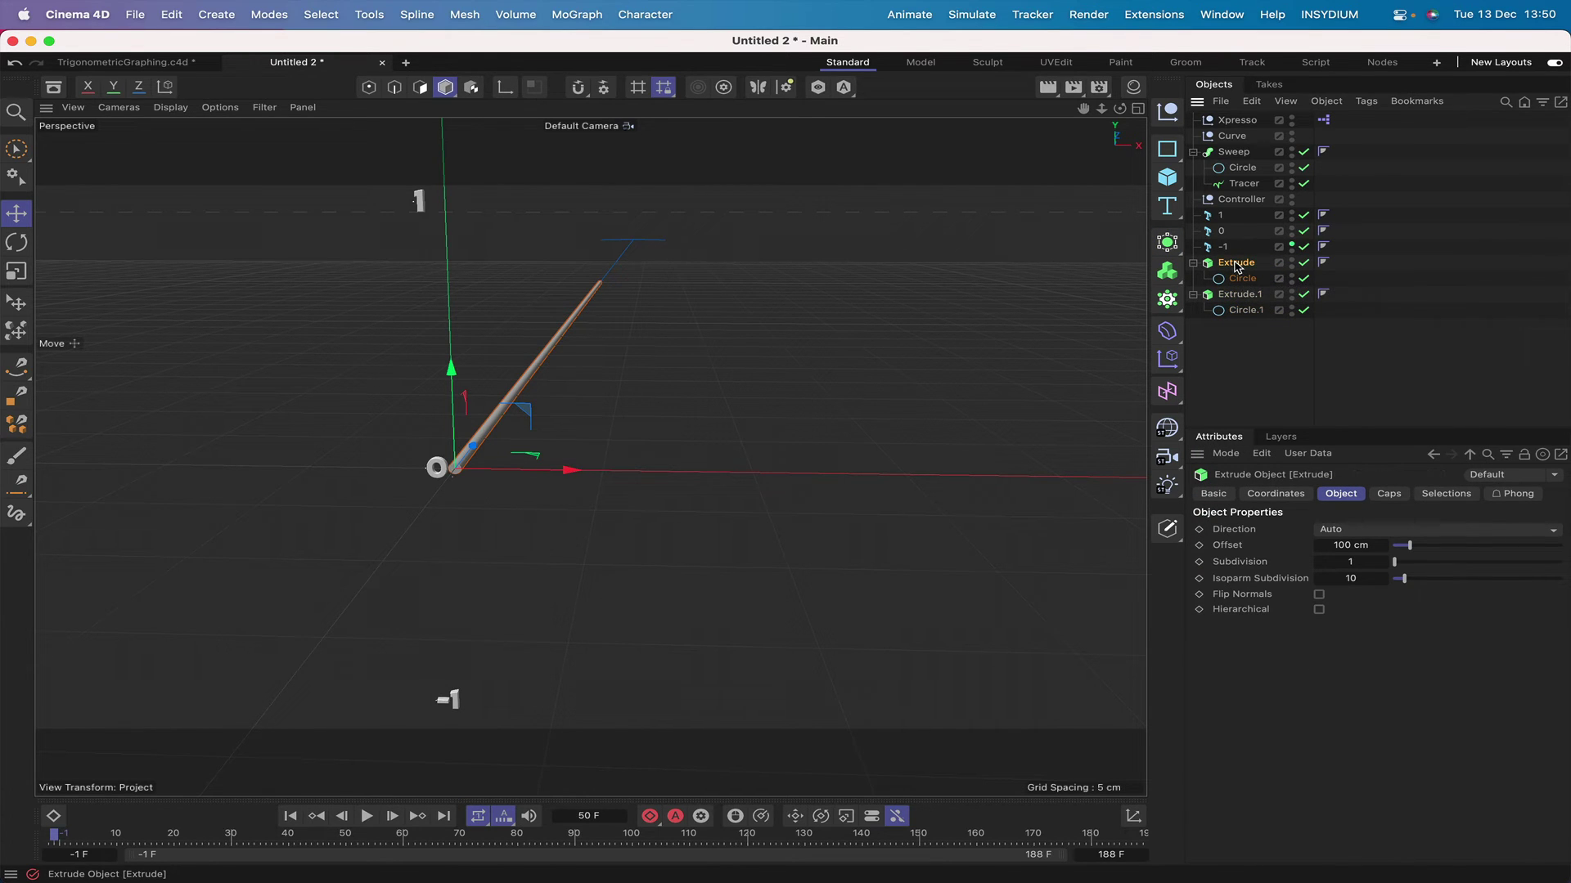
# Rename the first Extrude object to XAxis and the second Extrude object to YAxis
pyautogui.doubleClick(1237, 265)
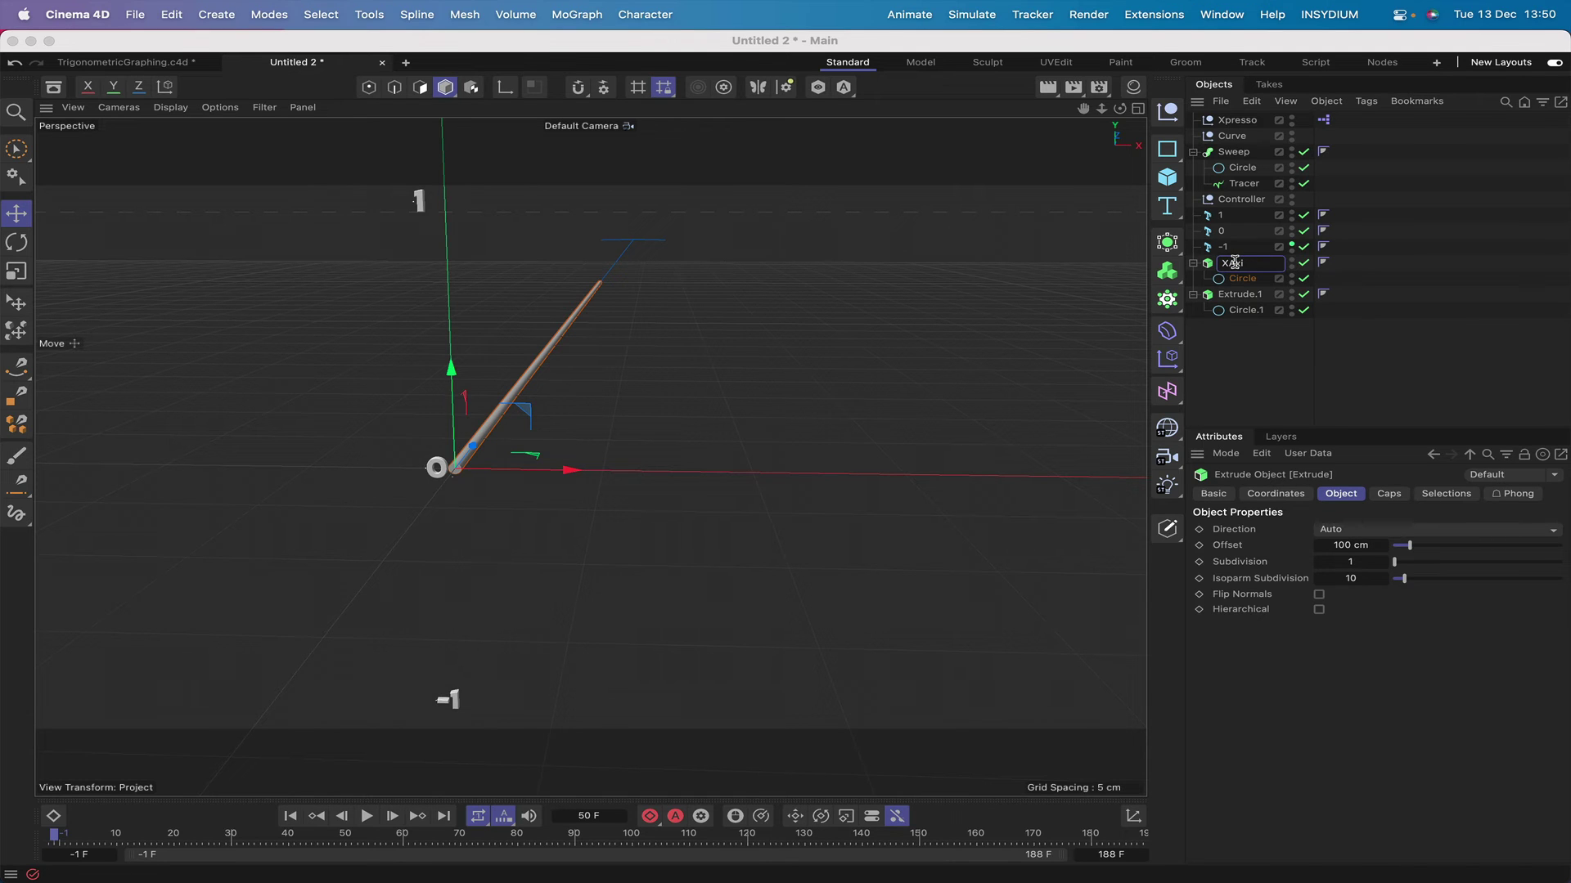
pyautogui.write('XAxis')
pyautogui.press('Return')
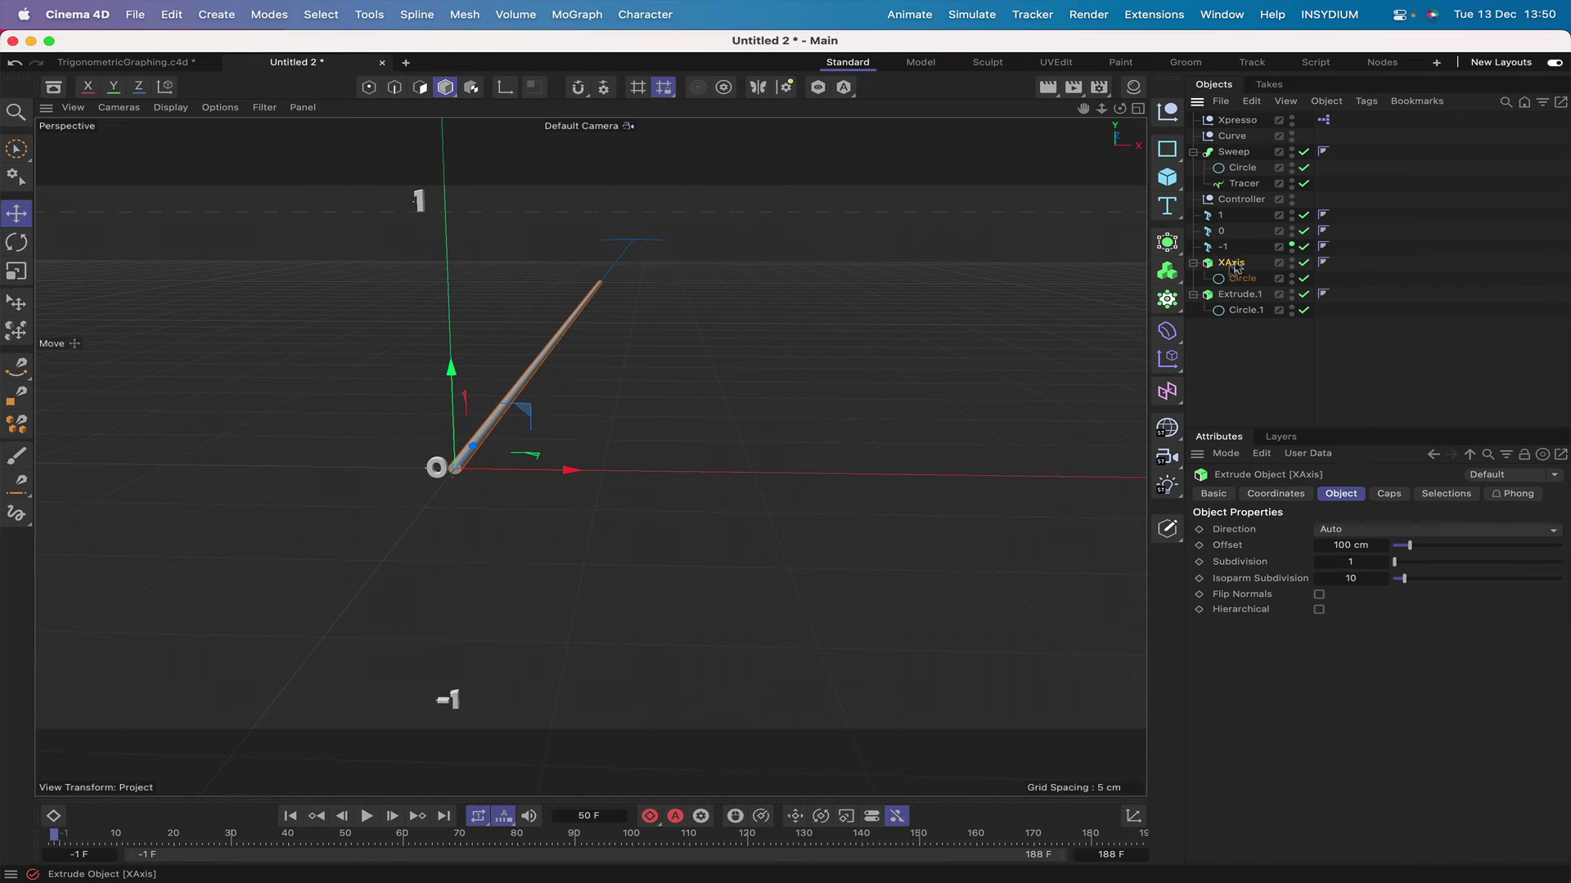
pyautogui.doubleClick(1242, 295)
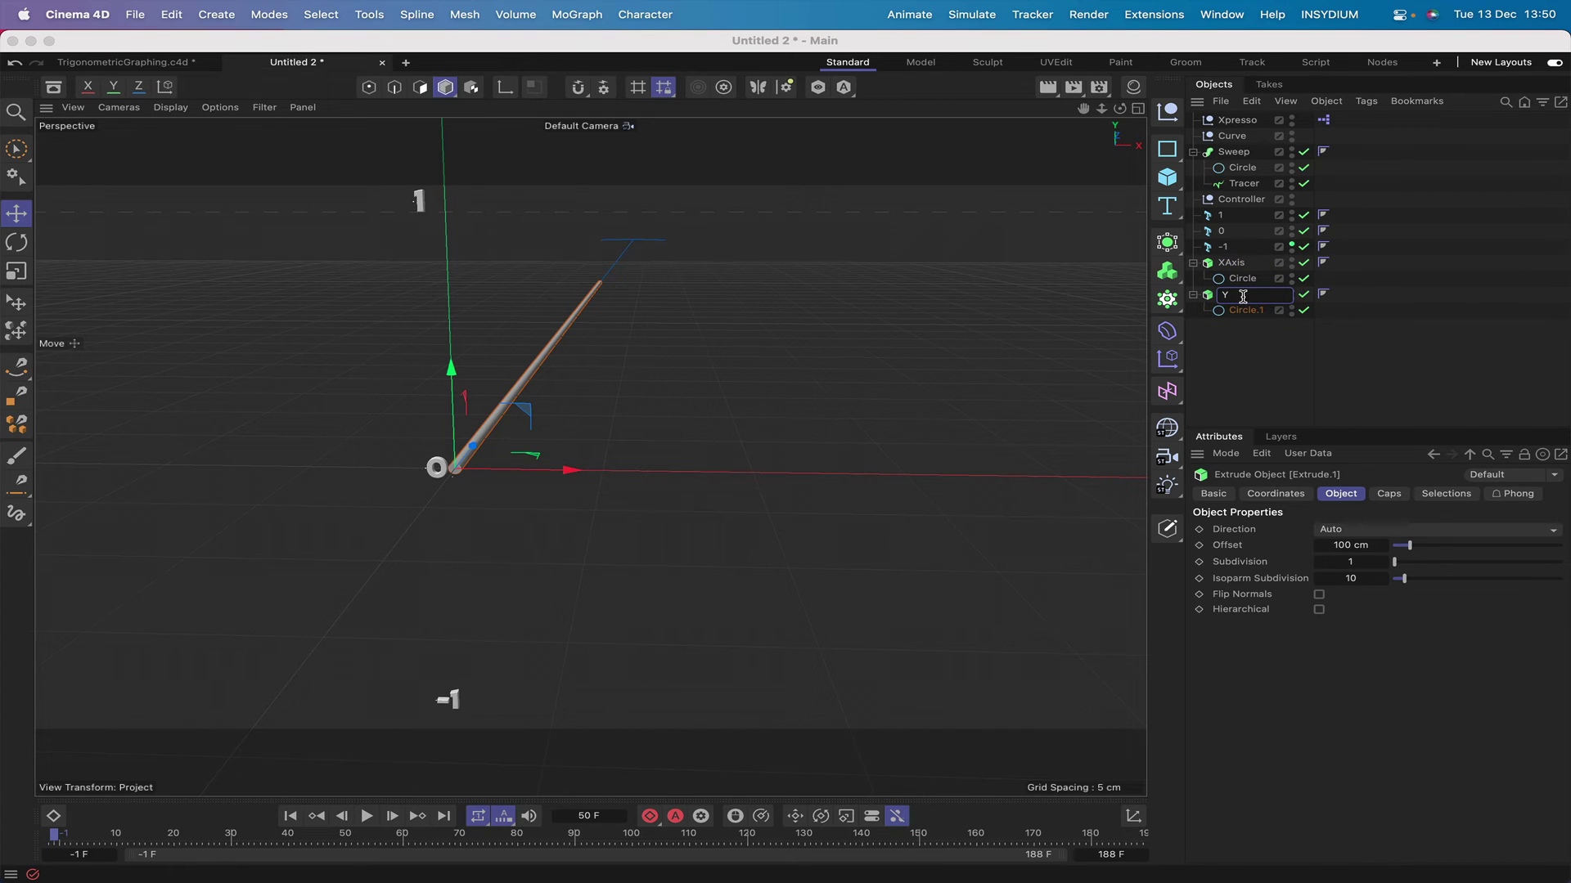
pyautogui.press('Return')
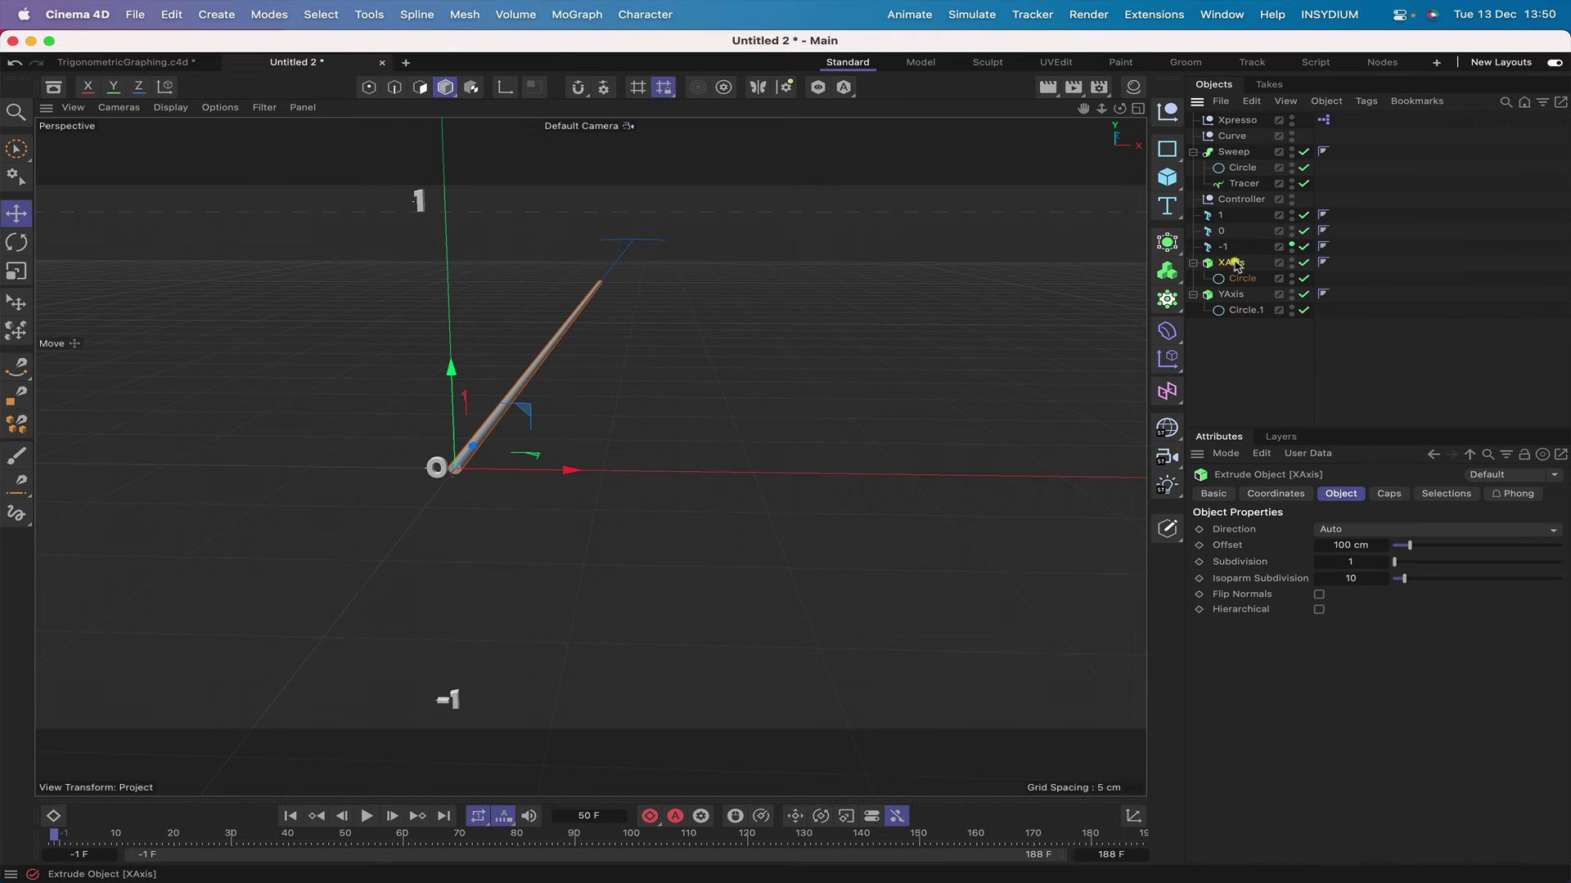
# Set the extrusion direction of XAxis to X and the extrusion direction of YAxis to Y
pyautogui.click(1354, 530)
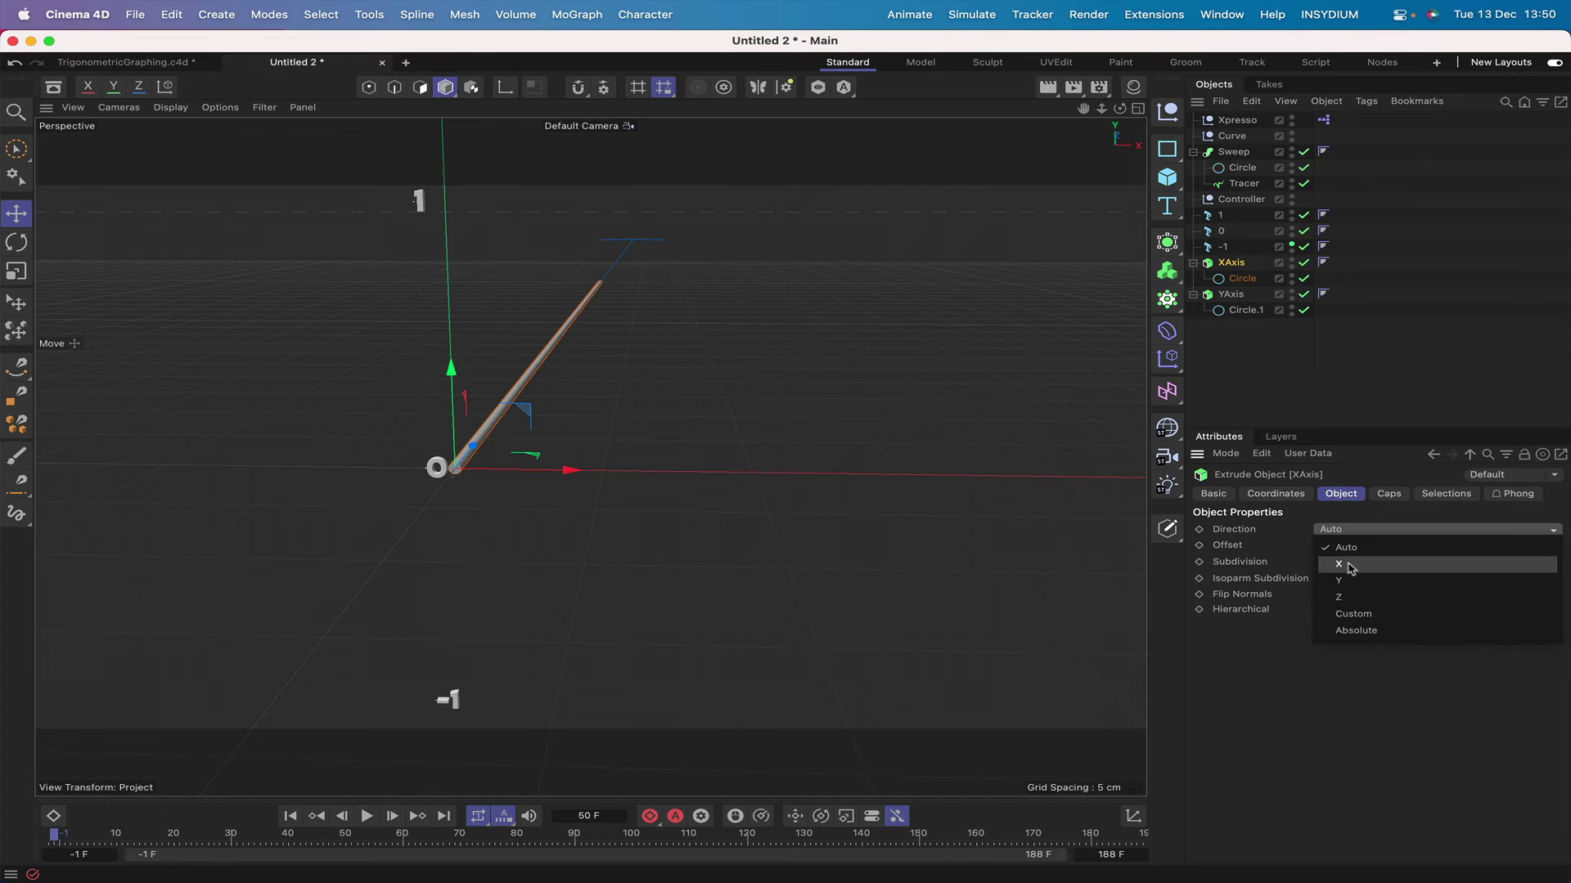
pyautogui.click(1347, 566)
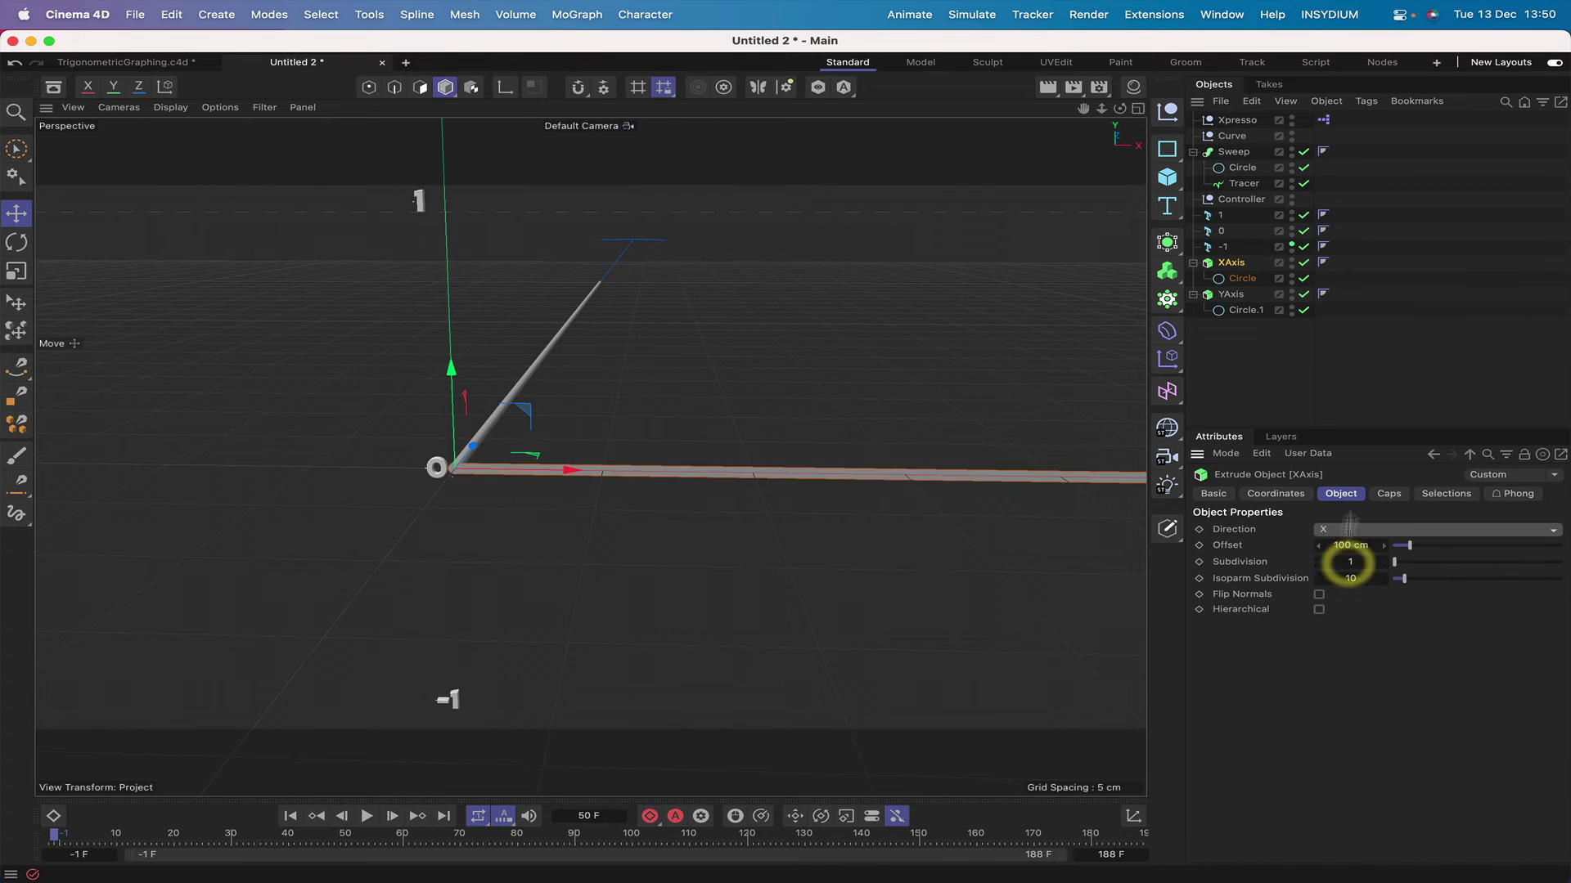
pyautogui.click(1232, 295)
pyautogui.click(1339, 530)
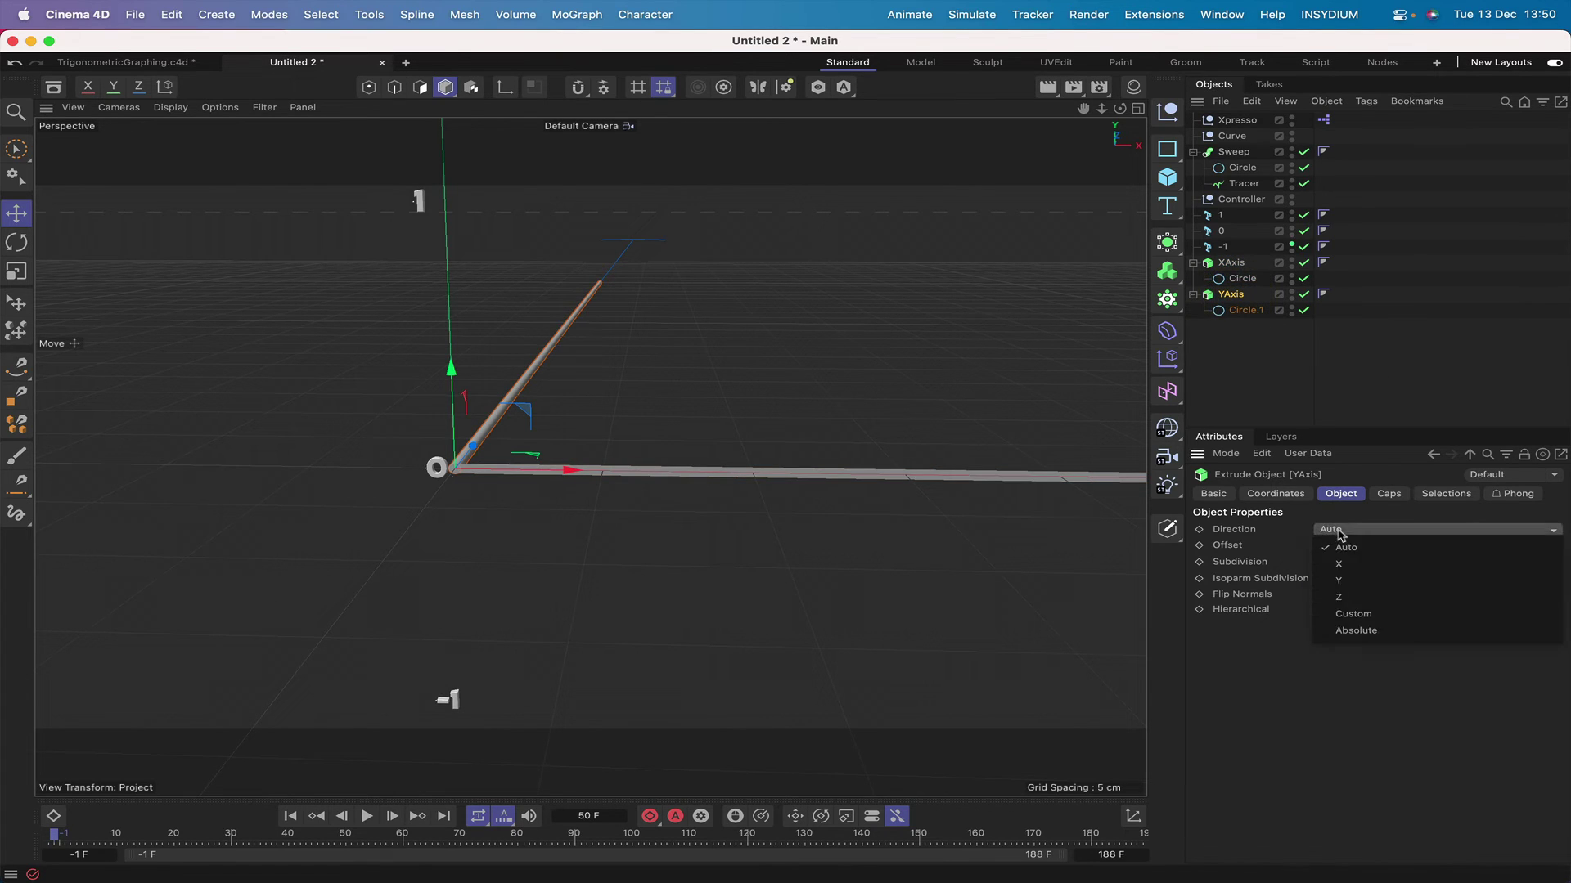
pyautogui.click(1344, 582)
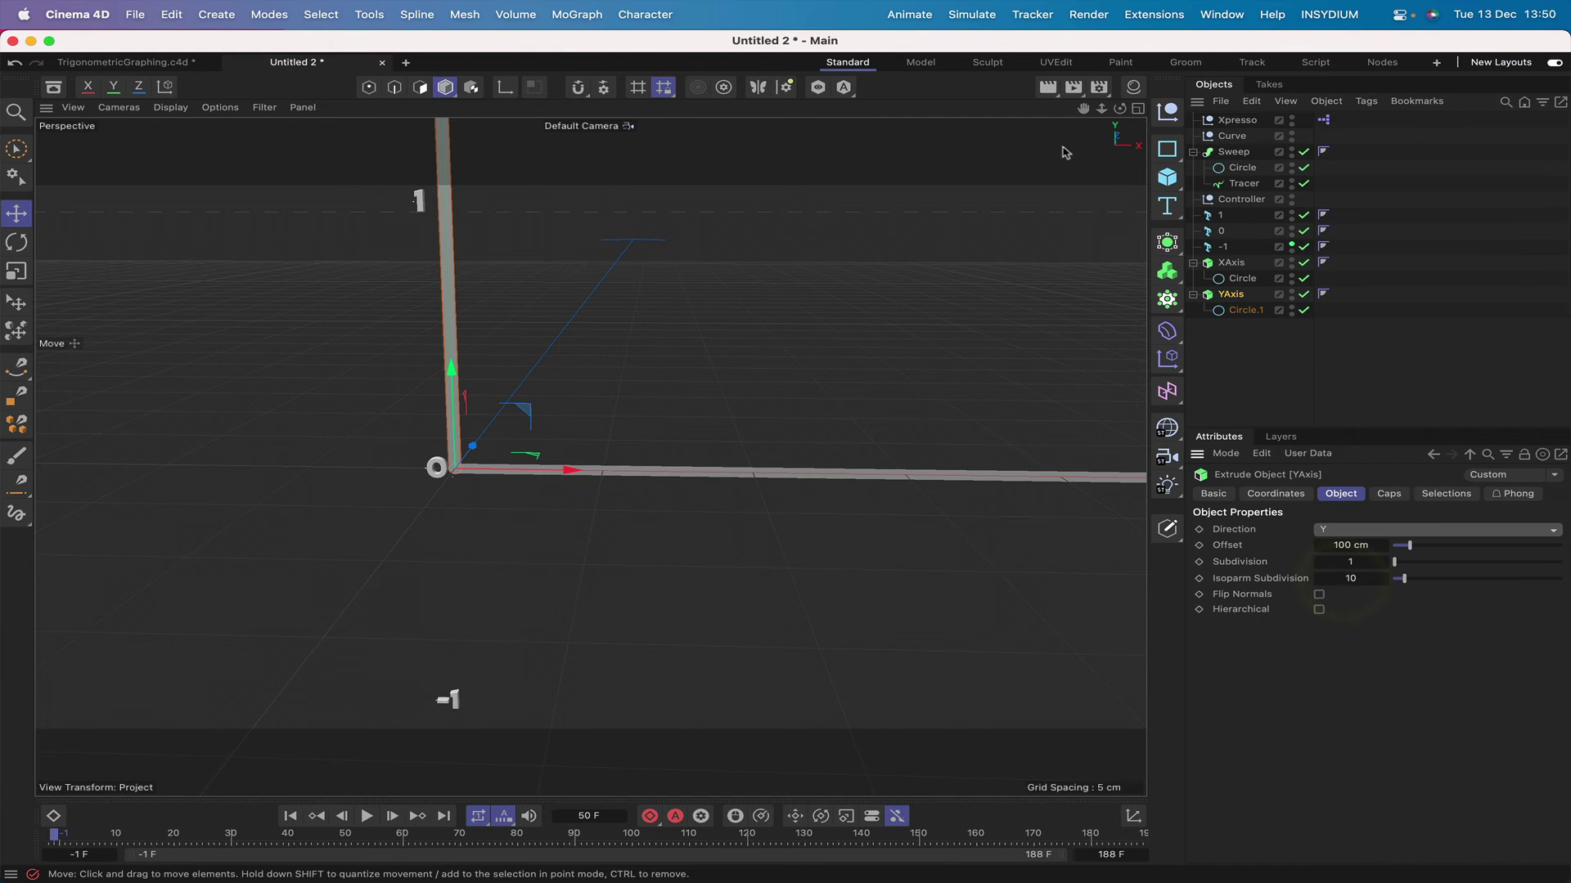
# Set the plane of the XAxis circle to ZY and the plane of the YAxis circle to XZ
pyautogui.moveTo(1120, 108); pyautogui.dragTo(859, 152)
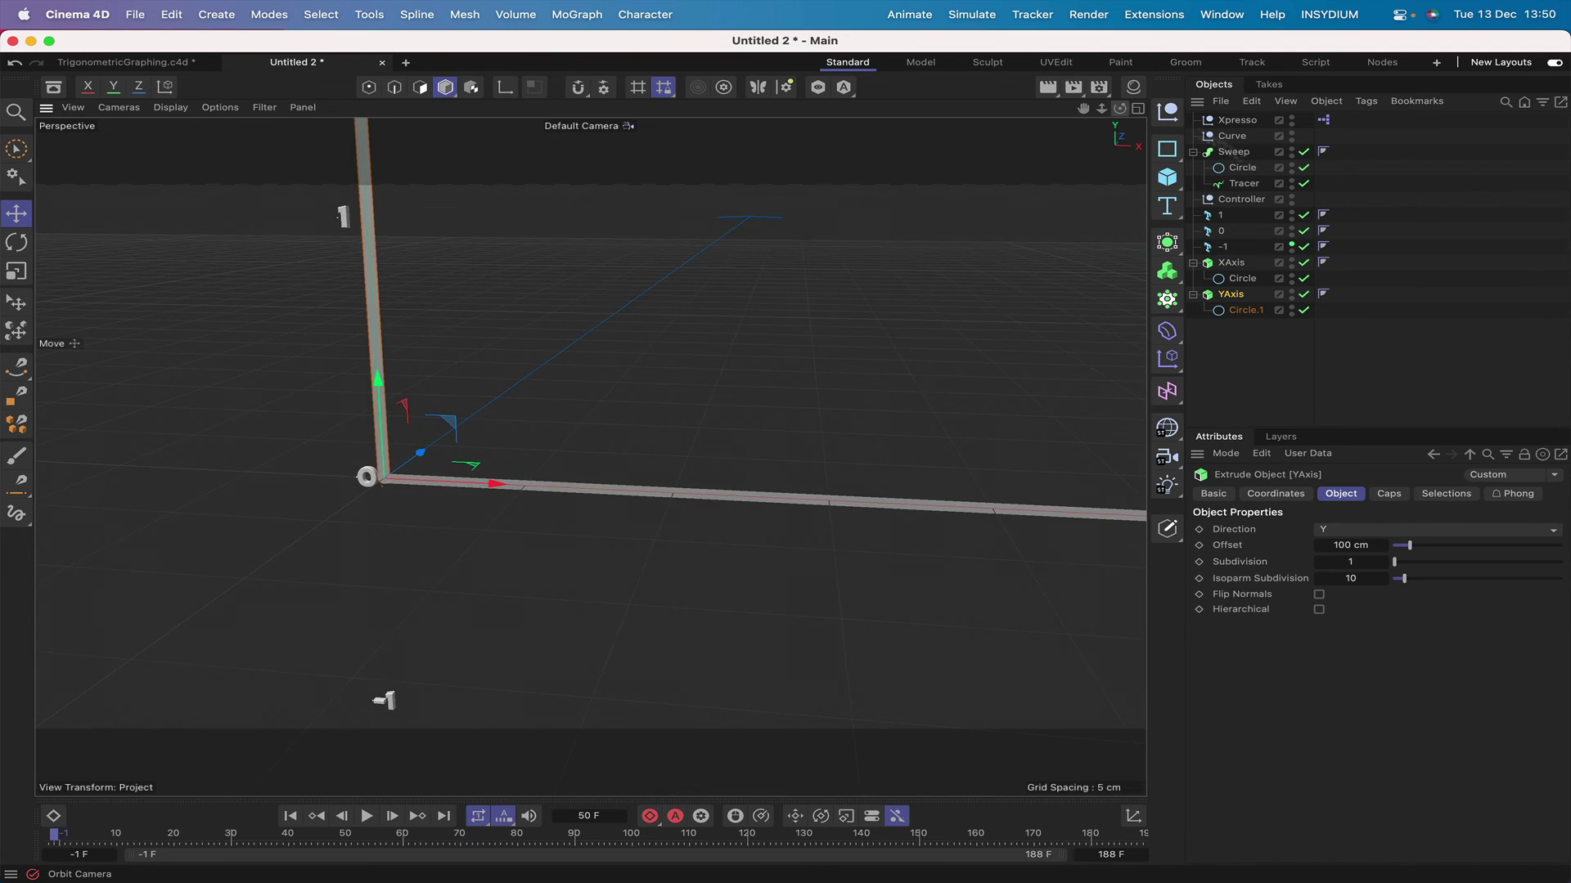
pyautogui.click(1233, 264)
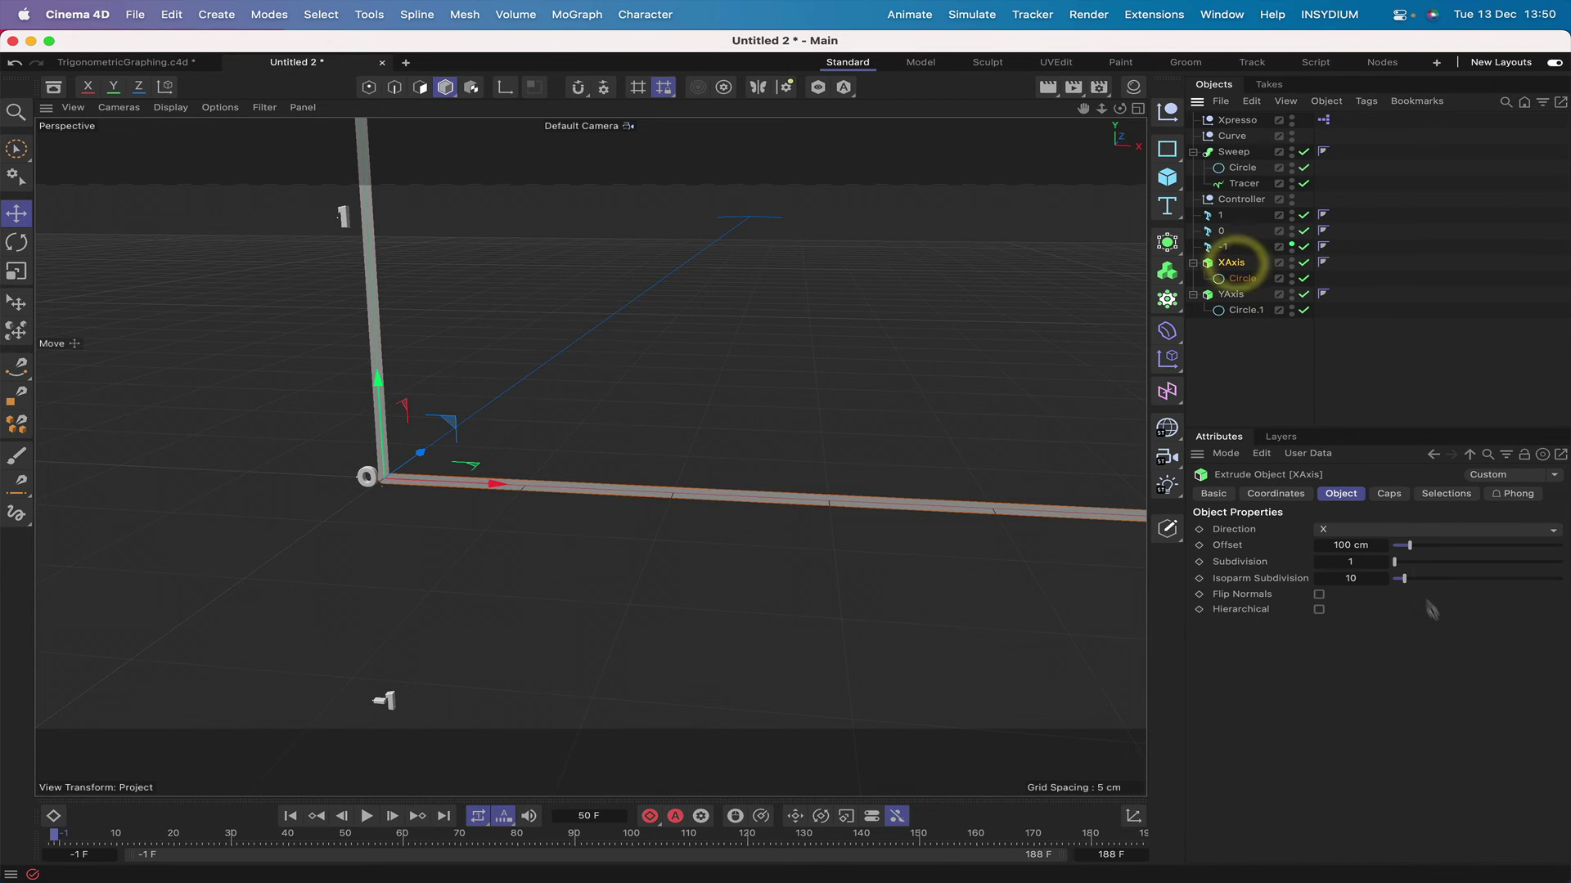
pyautogui.click(1241, 279)
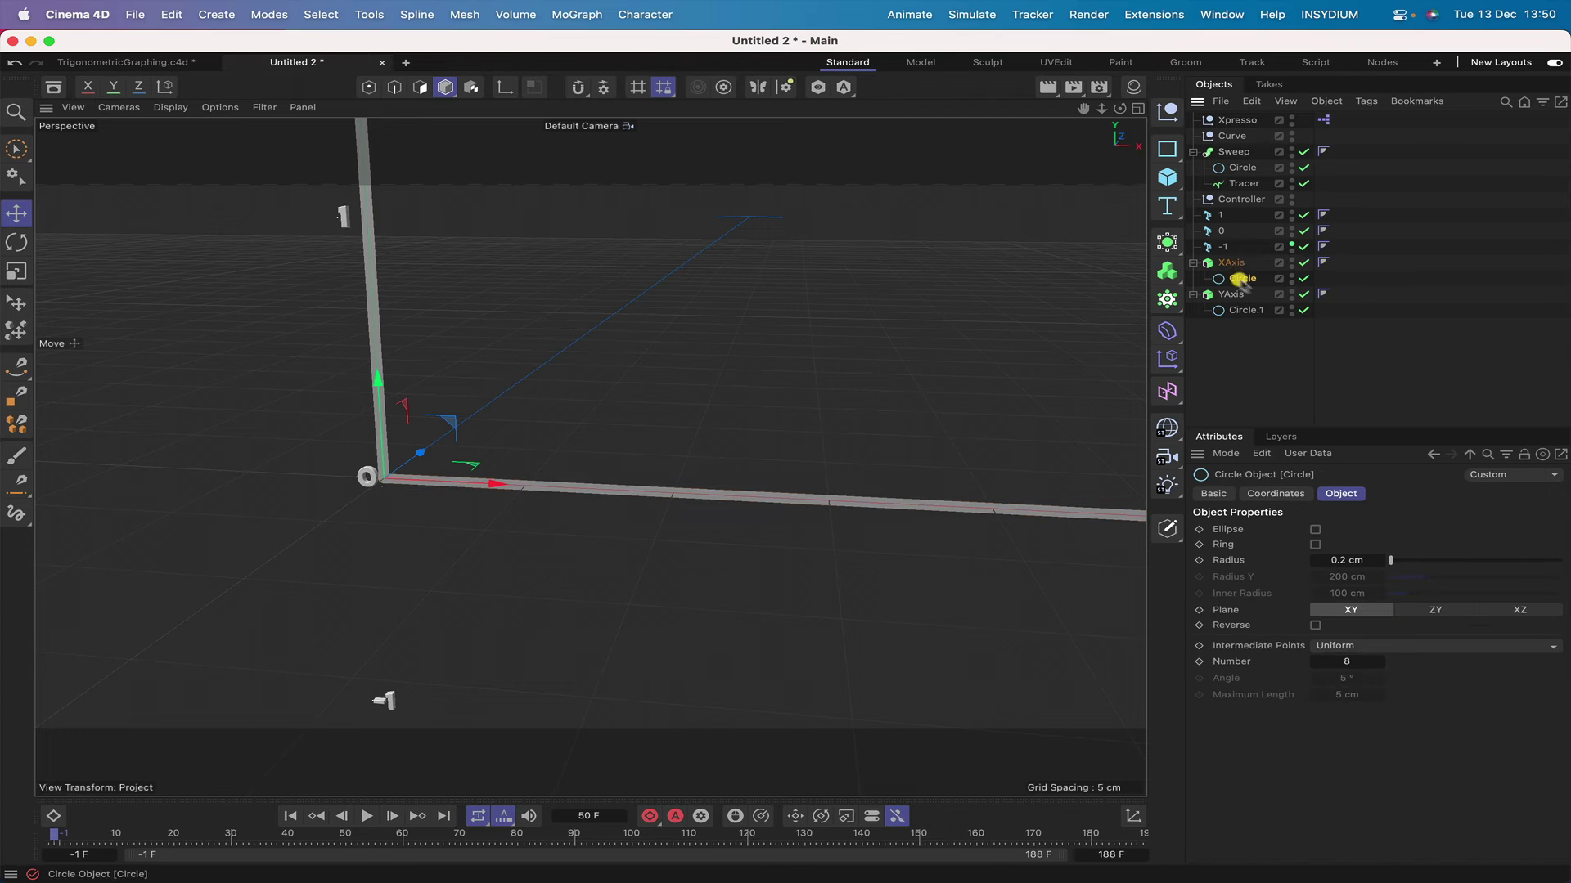
pyautogui.click(1445, 614)
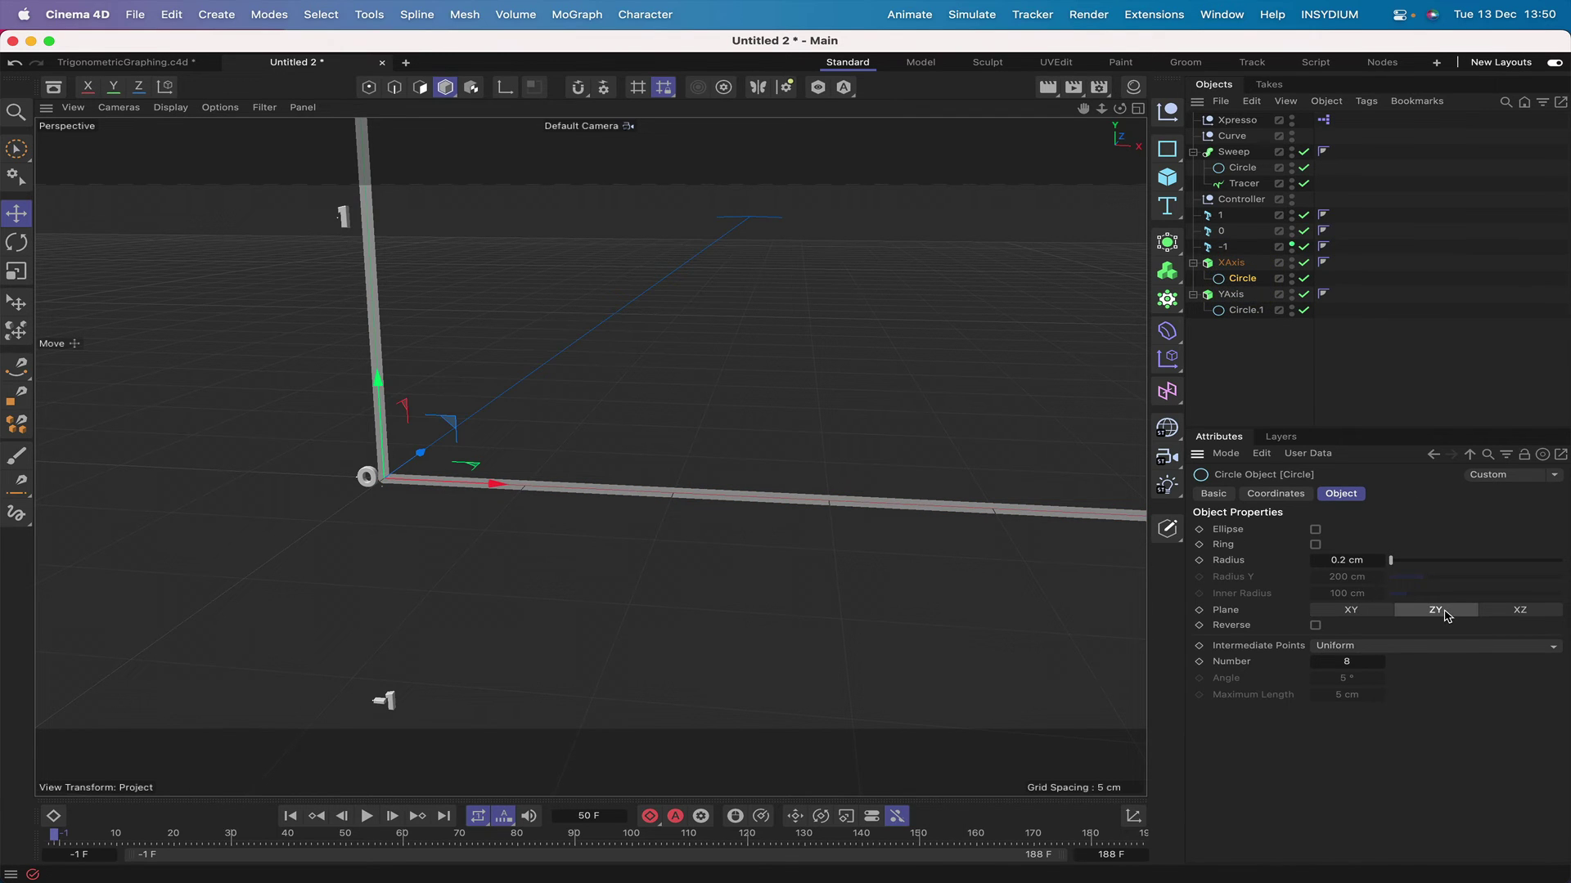
pyautogui.click(1239, 312)
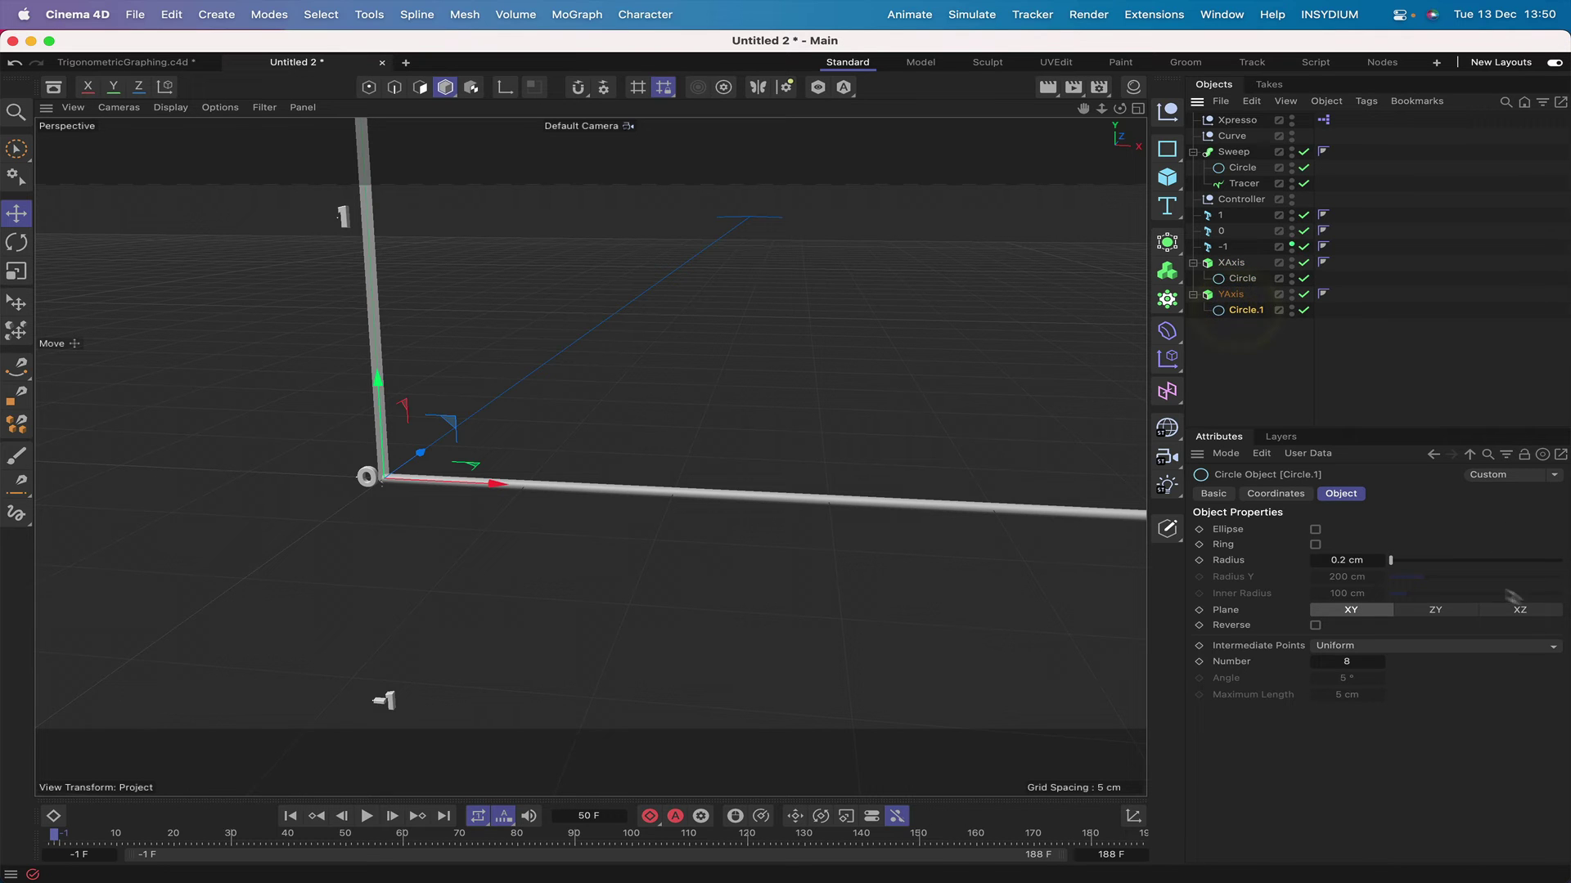
pyautogui.click(1523, 613)
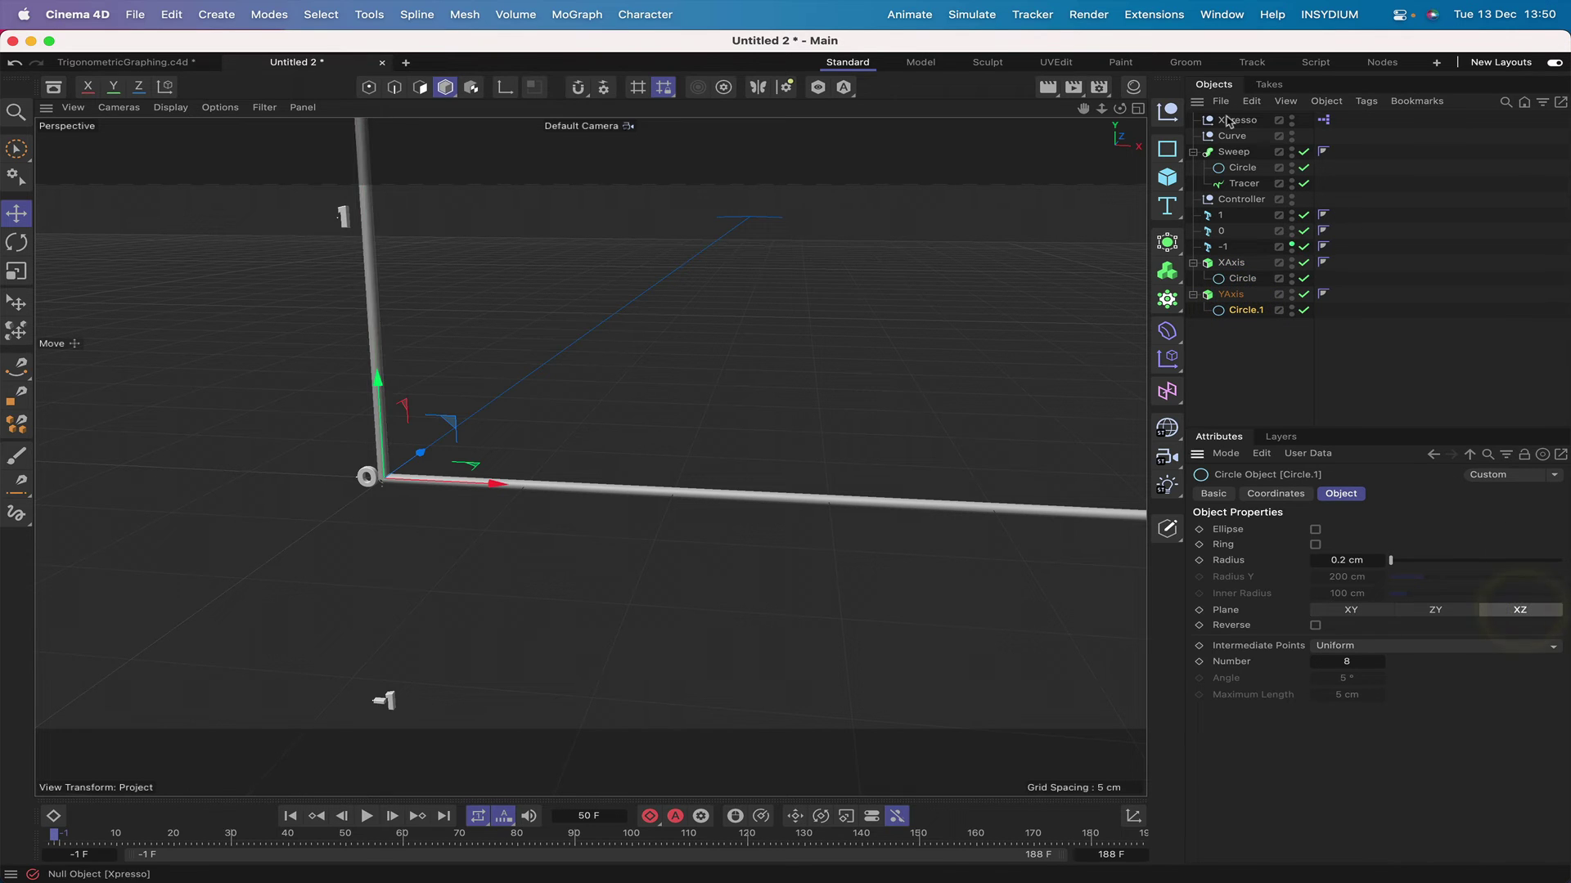
# Add a Symmetry object as parent of YAxis and set its mirror plane to XZ
pyautogui.moveTo(1121, 109); pyautogui.dragTo(589, 456)
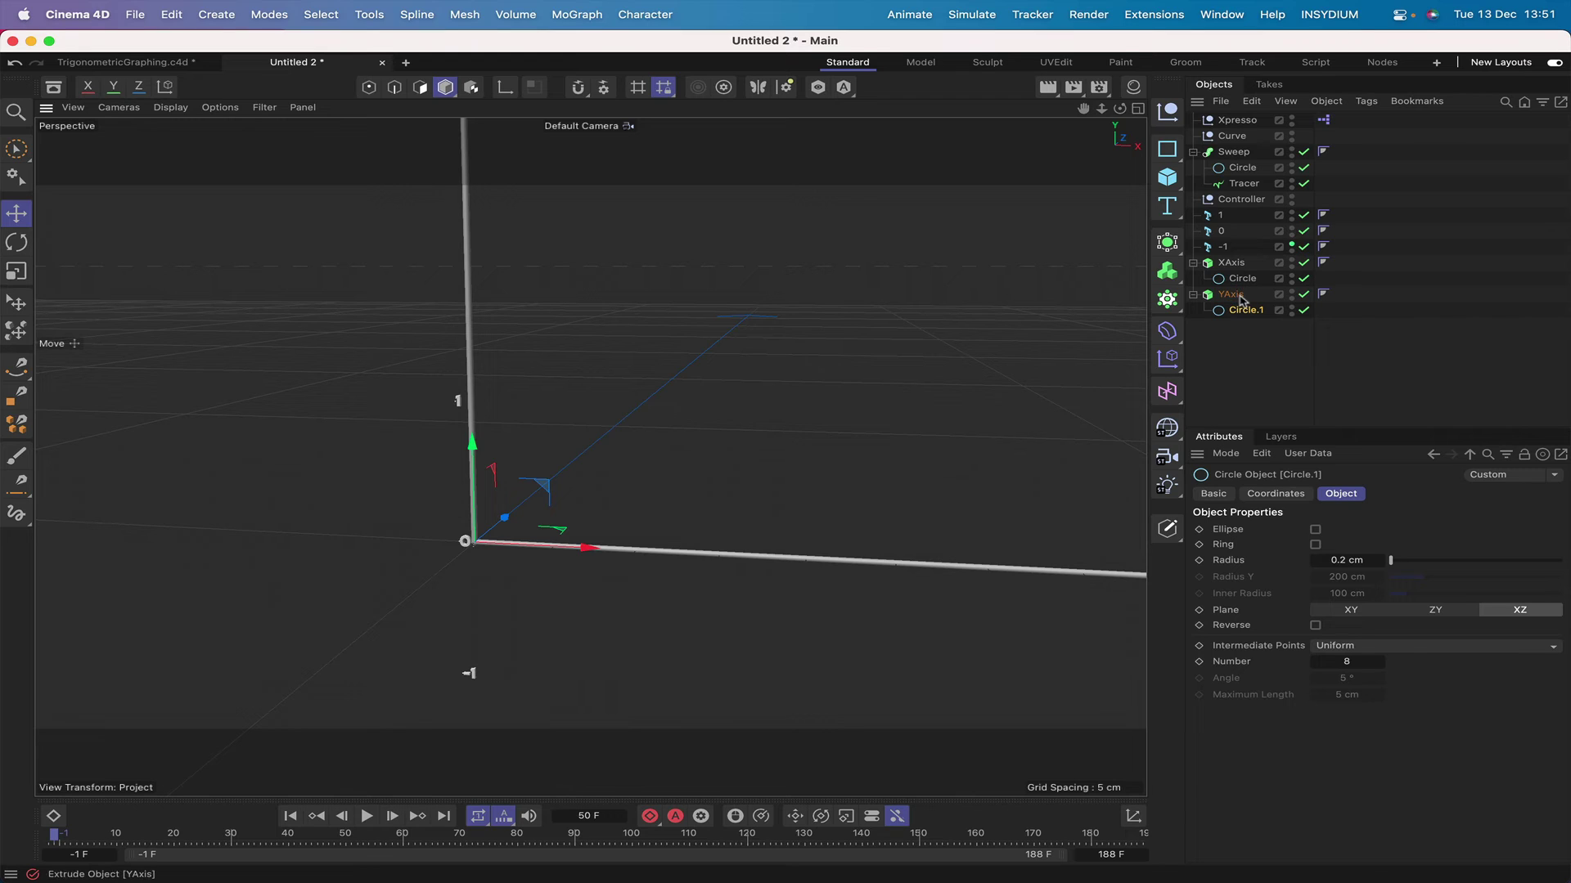
pyautogui.click(1231, 295)
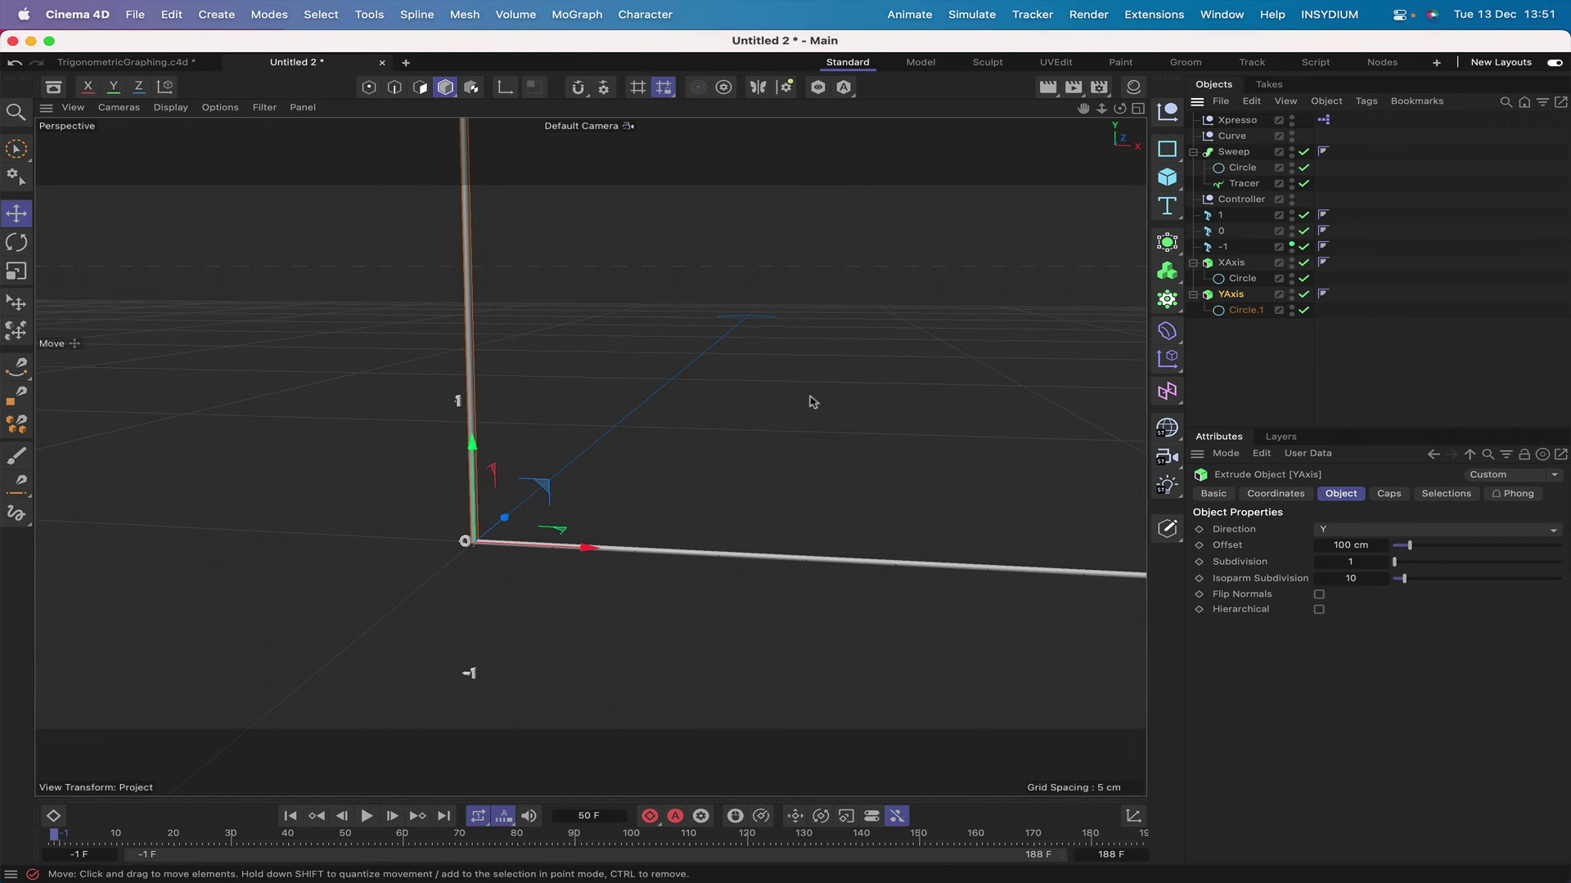
pyautogui.click(1167, 246)
pyautogui.click(1237, 419)
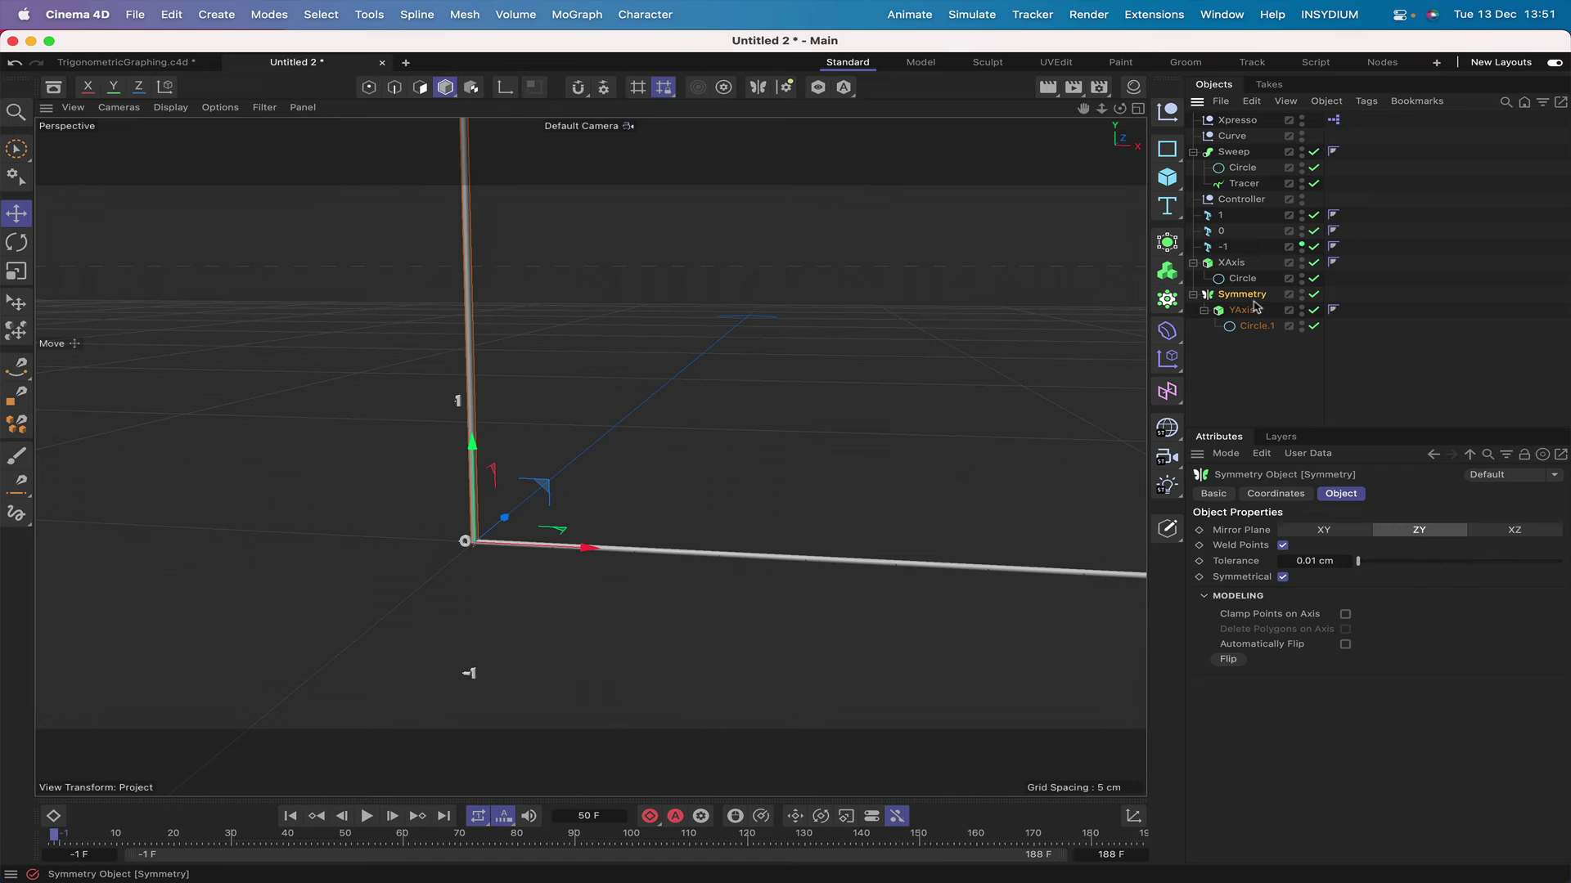
pyautogui.click(1504, 532)
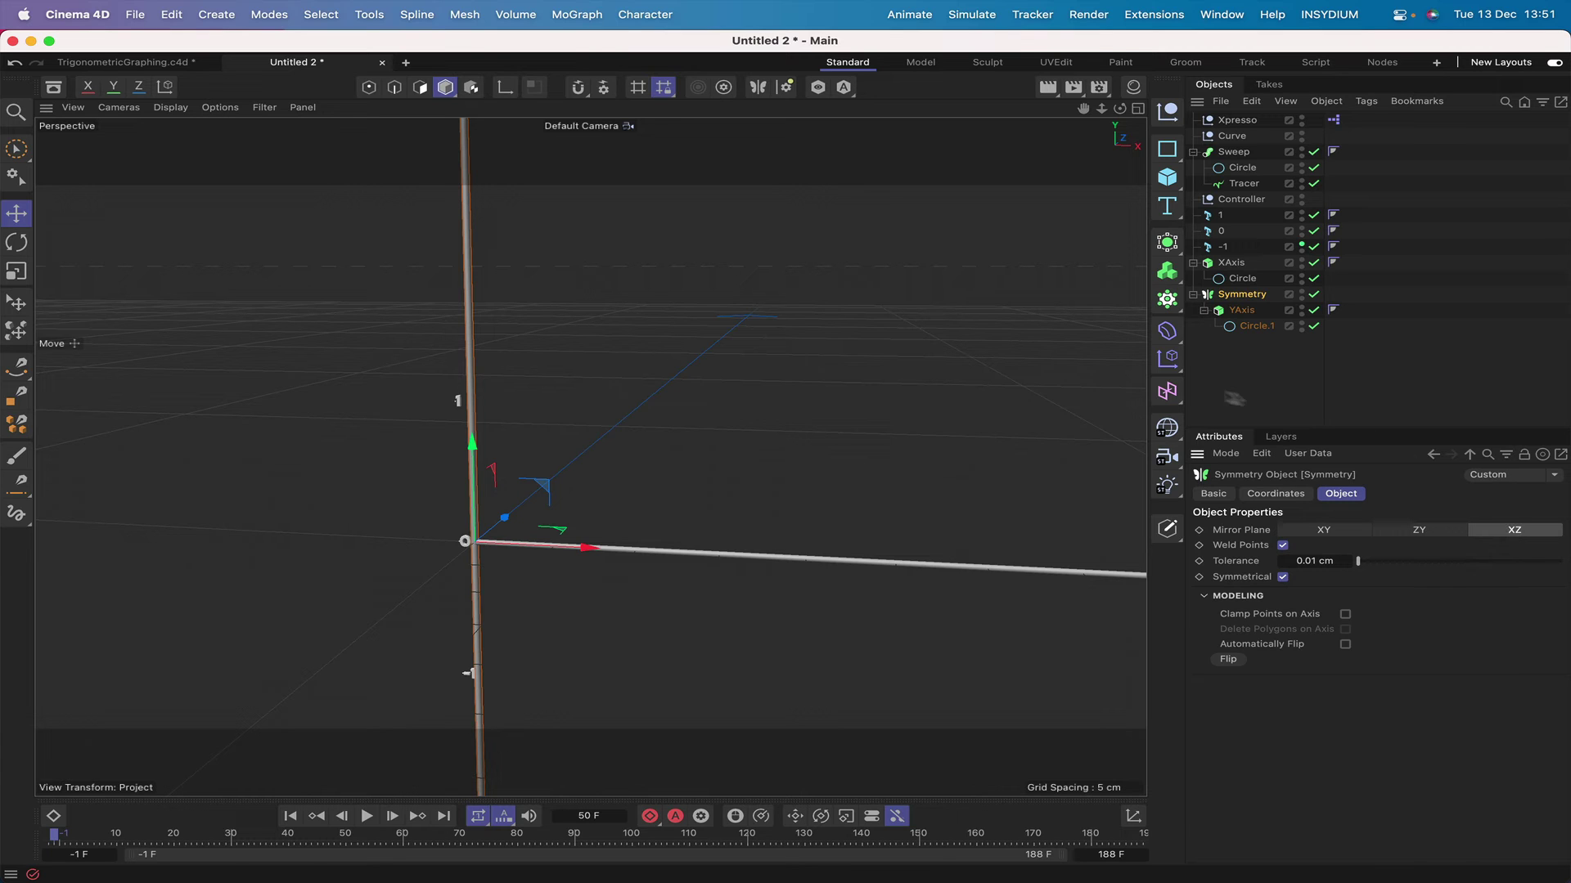
# Set the XAxis extrude's display color to Automatic and give it a red color of RGB 220, 23, 23
pyautogui.moveTo(1083, 109); pyautogui.dragTo(1008, 114)
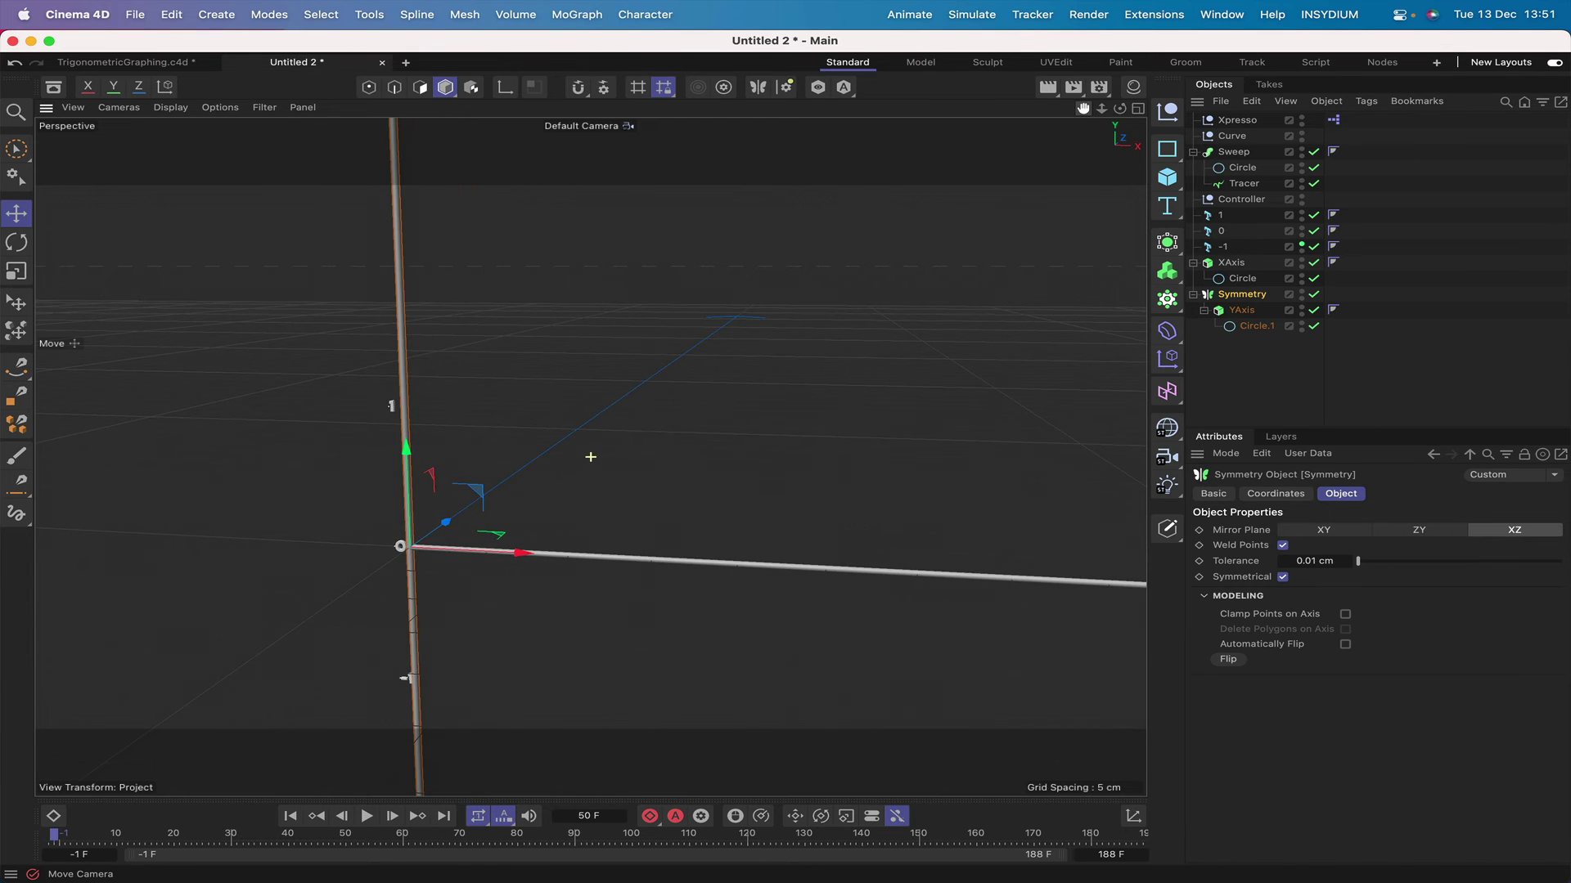
pyautogui.moveTo(1083, 108); pyautogui.dragTo(950, 109, button='right')
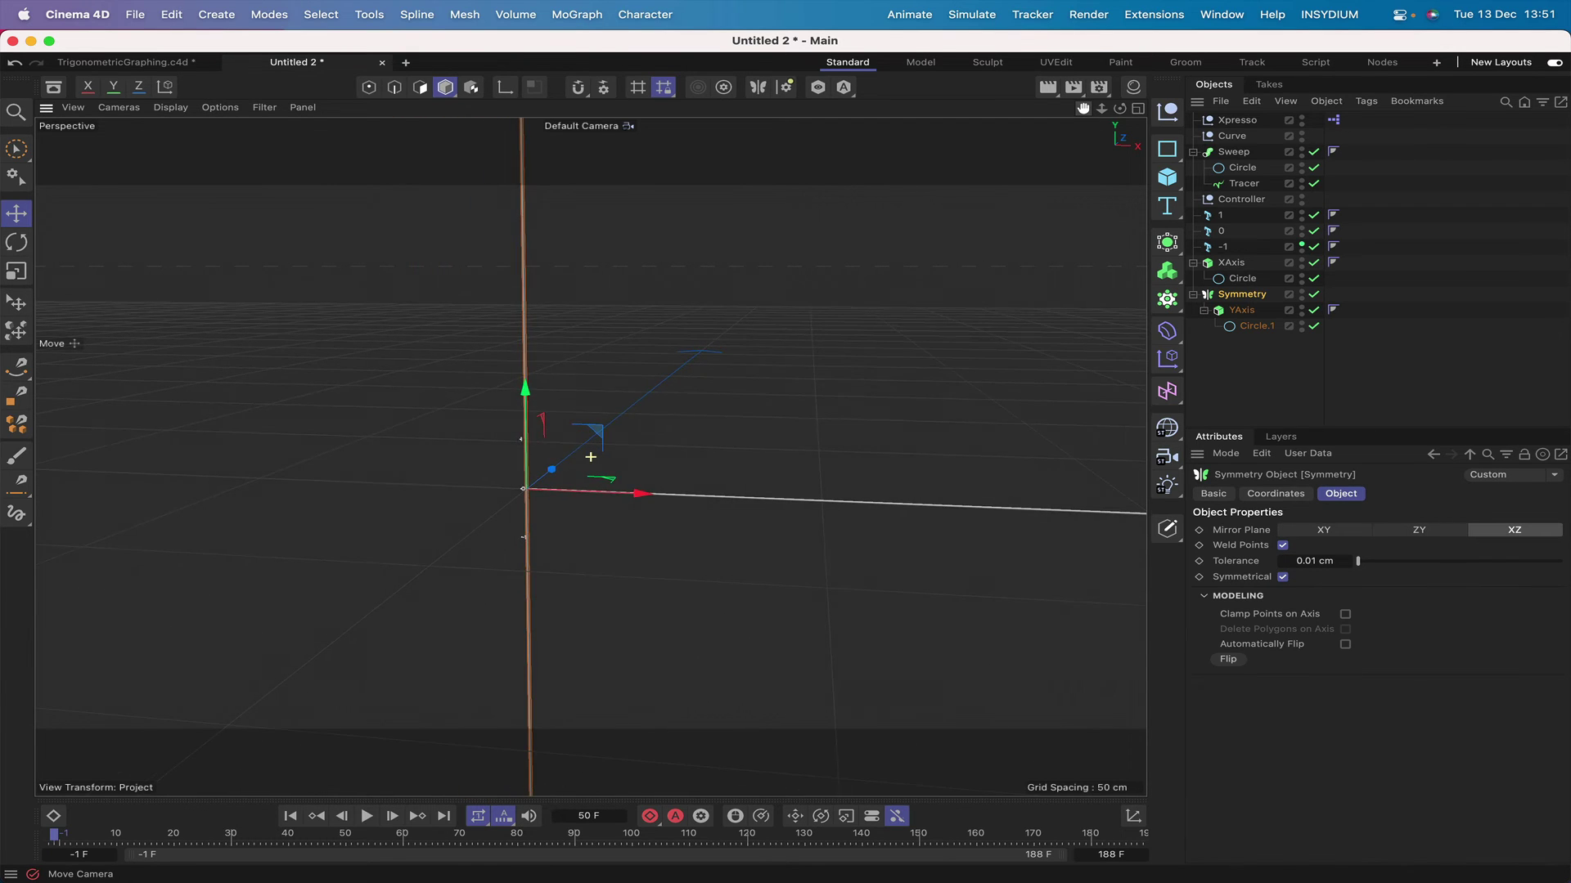
pyautogui.moveTo(1083, 109); pyautogui.dragTo(984, 212)
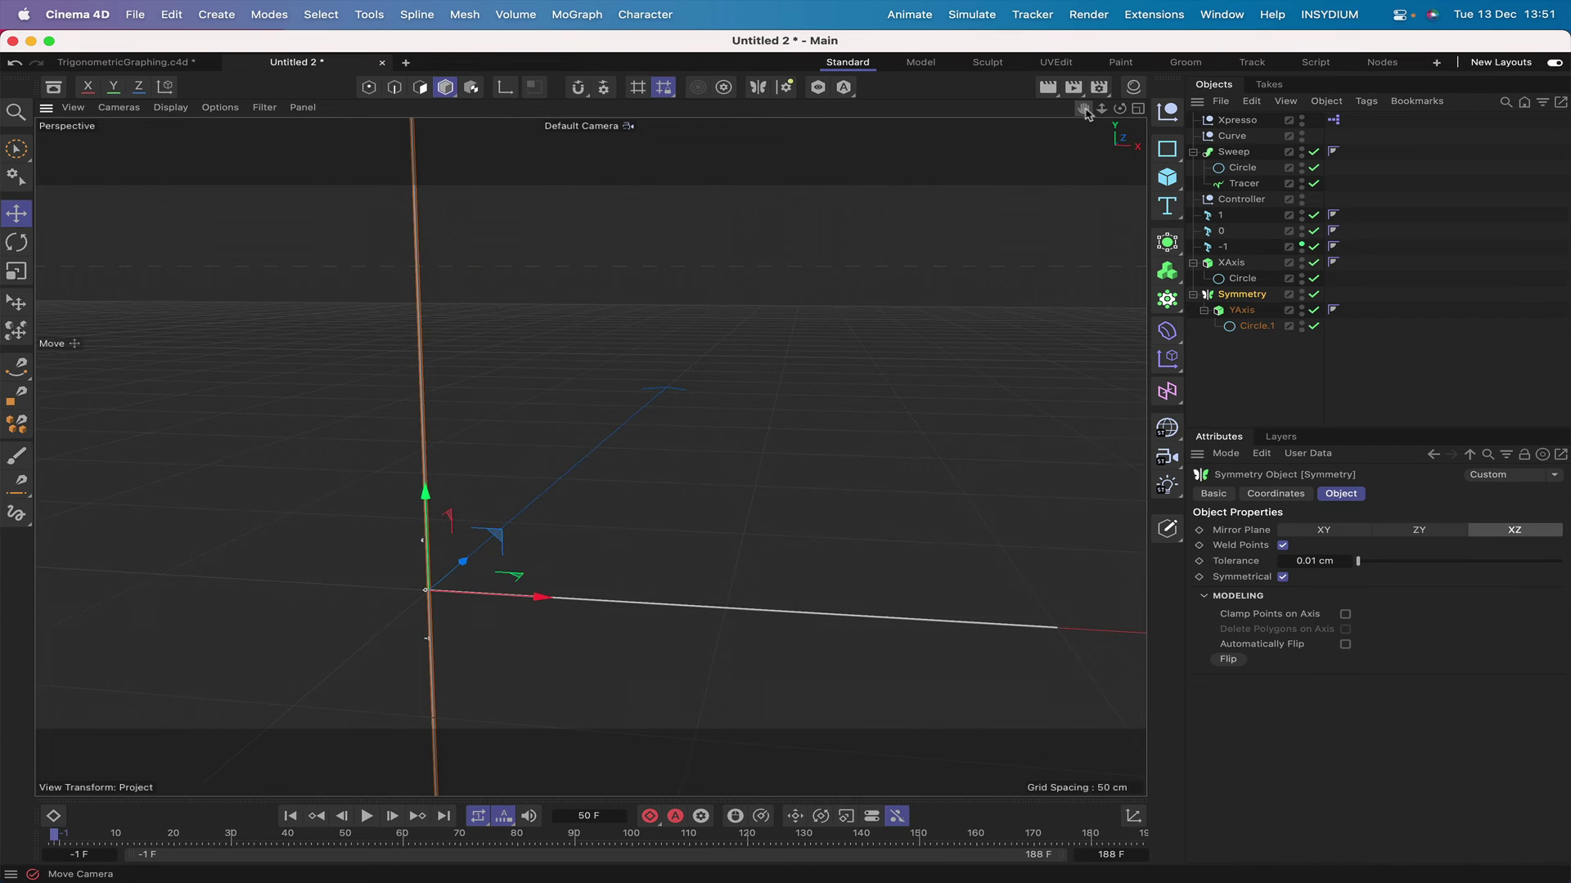
pyautogui.moveTo(1085, 109); pyautogui.dragTo(1157, 27)
pyautogui.moveTo(1085, 109); pyautogui.dragTo(1203, 109, button='right')
pyautogui.moveTo(1084, 109); pyautogui.dragTo(1065, 23)
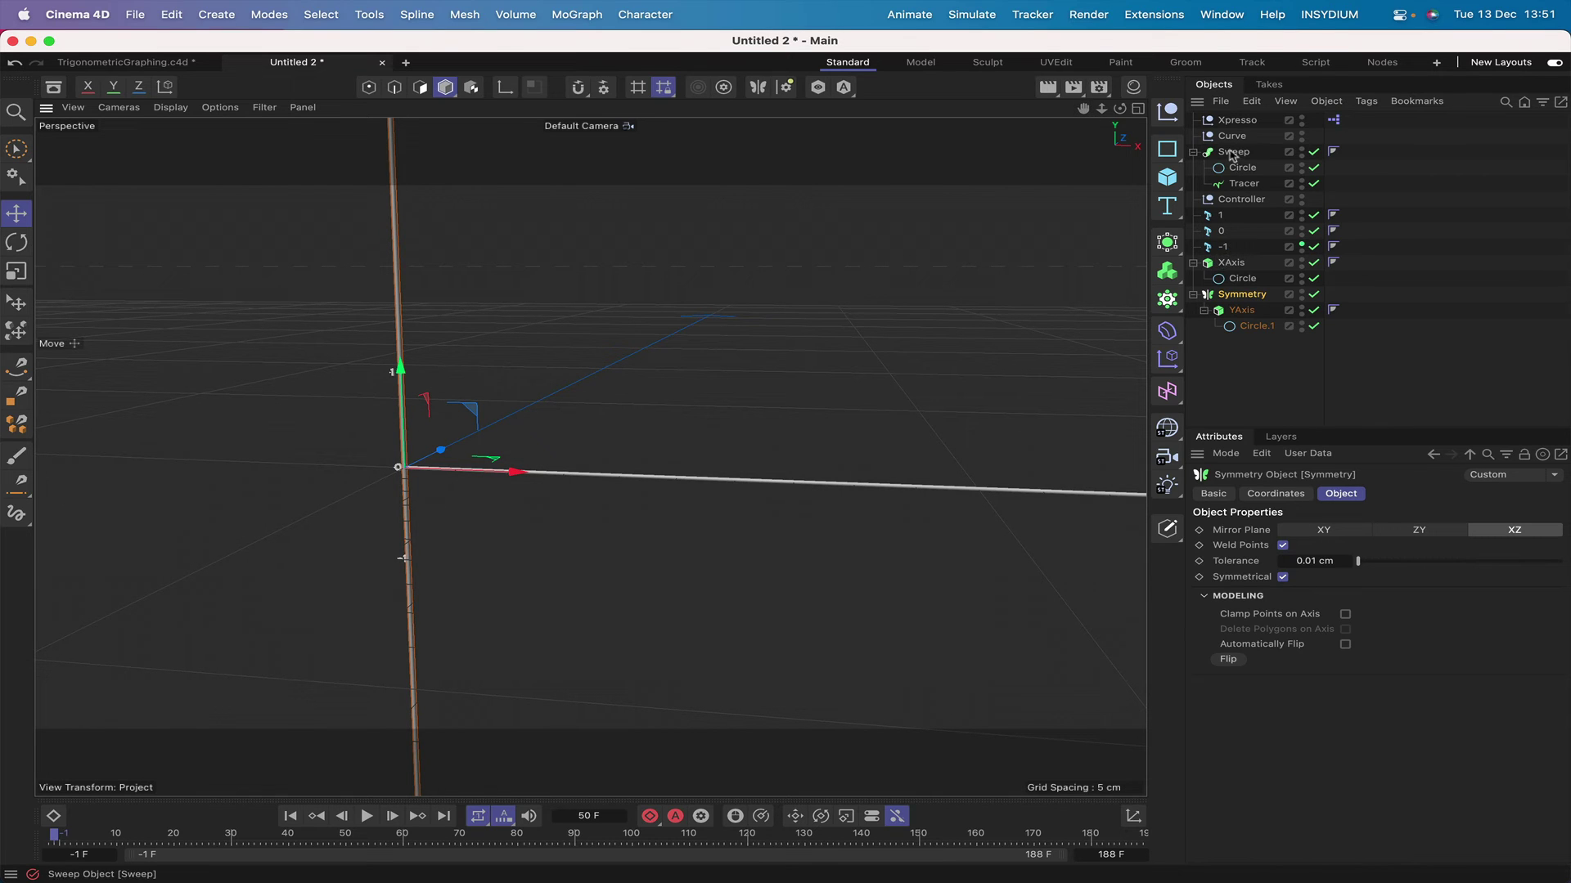
pyautogui.click(1231, 263)
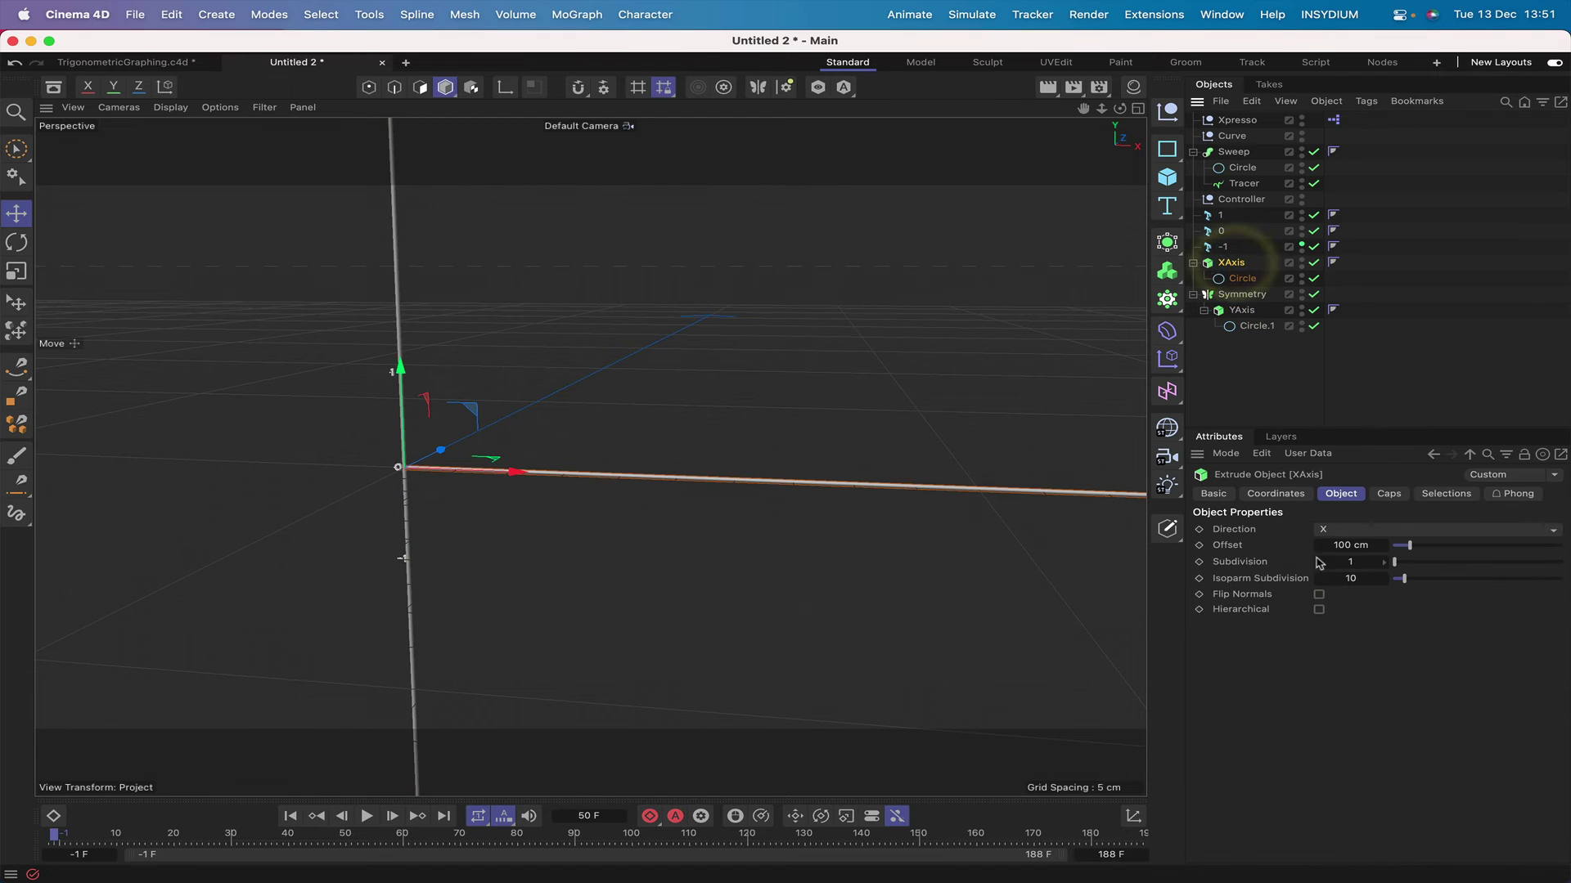
pyautogui.click(1220, 496)
pyautogui.click(1346, 637)
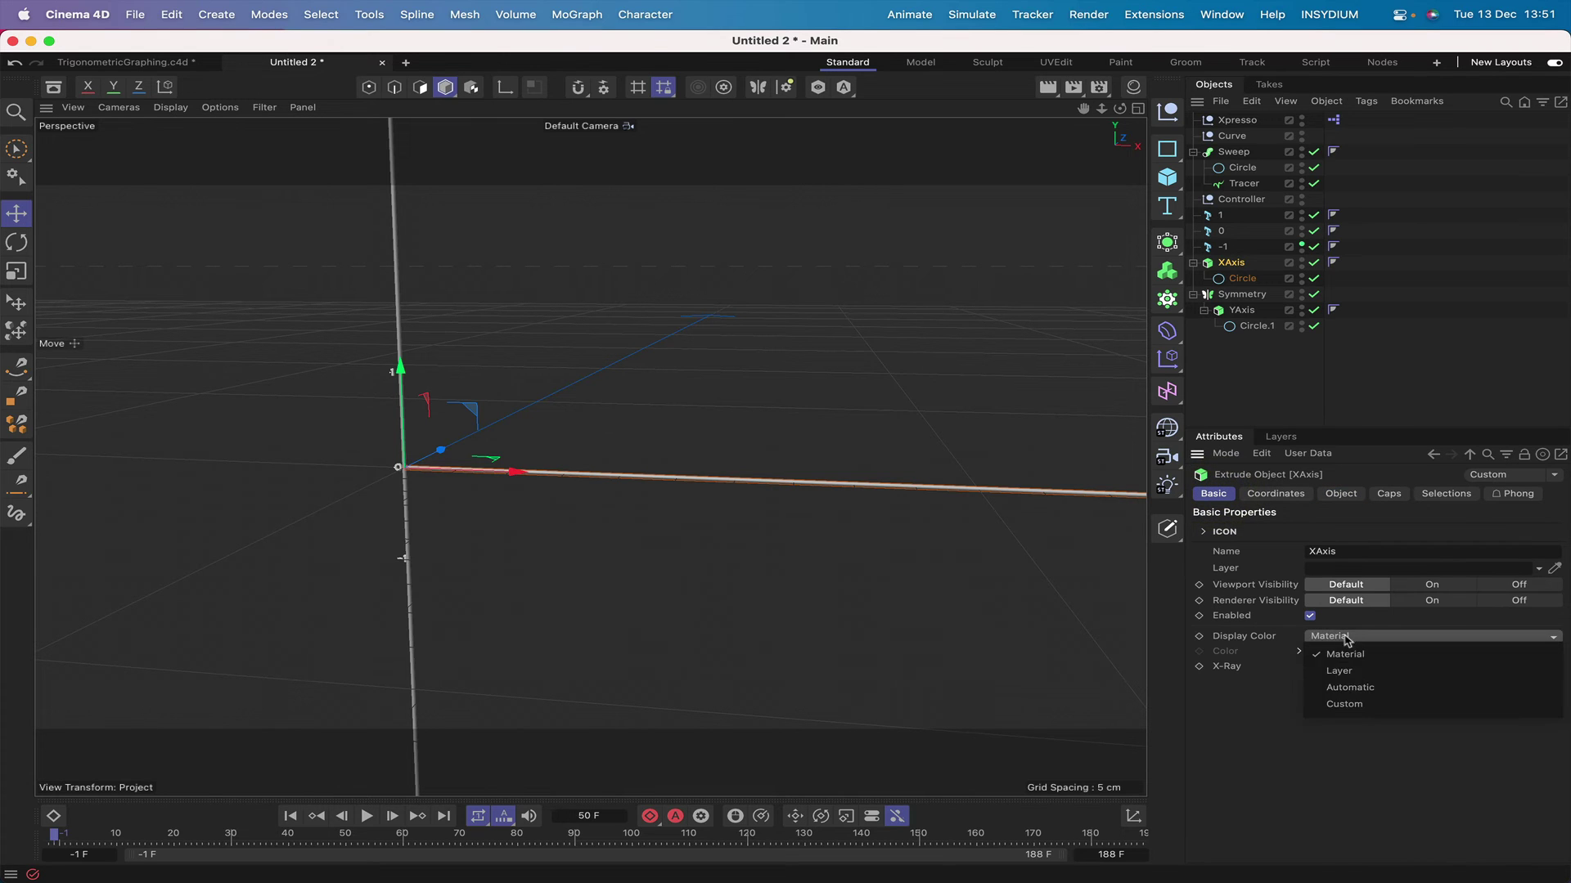
pyautogui.click(1350, 687)
pyautogui.click(1339, 650)
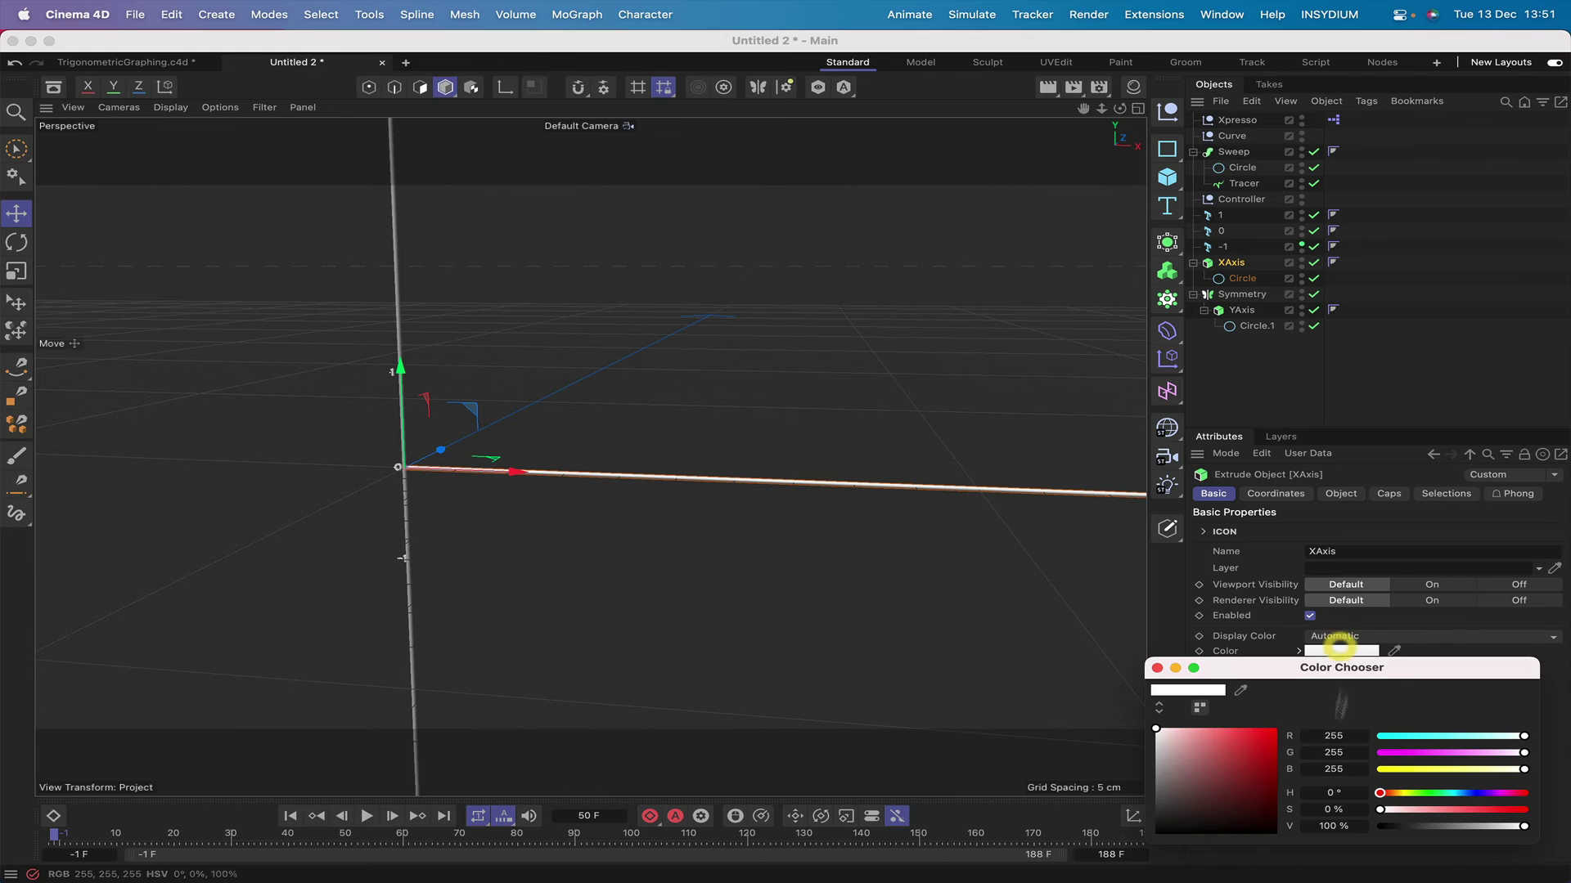
pyautogui.click(1264, 743)
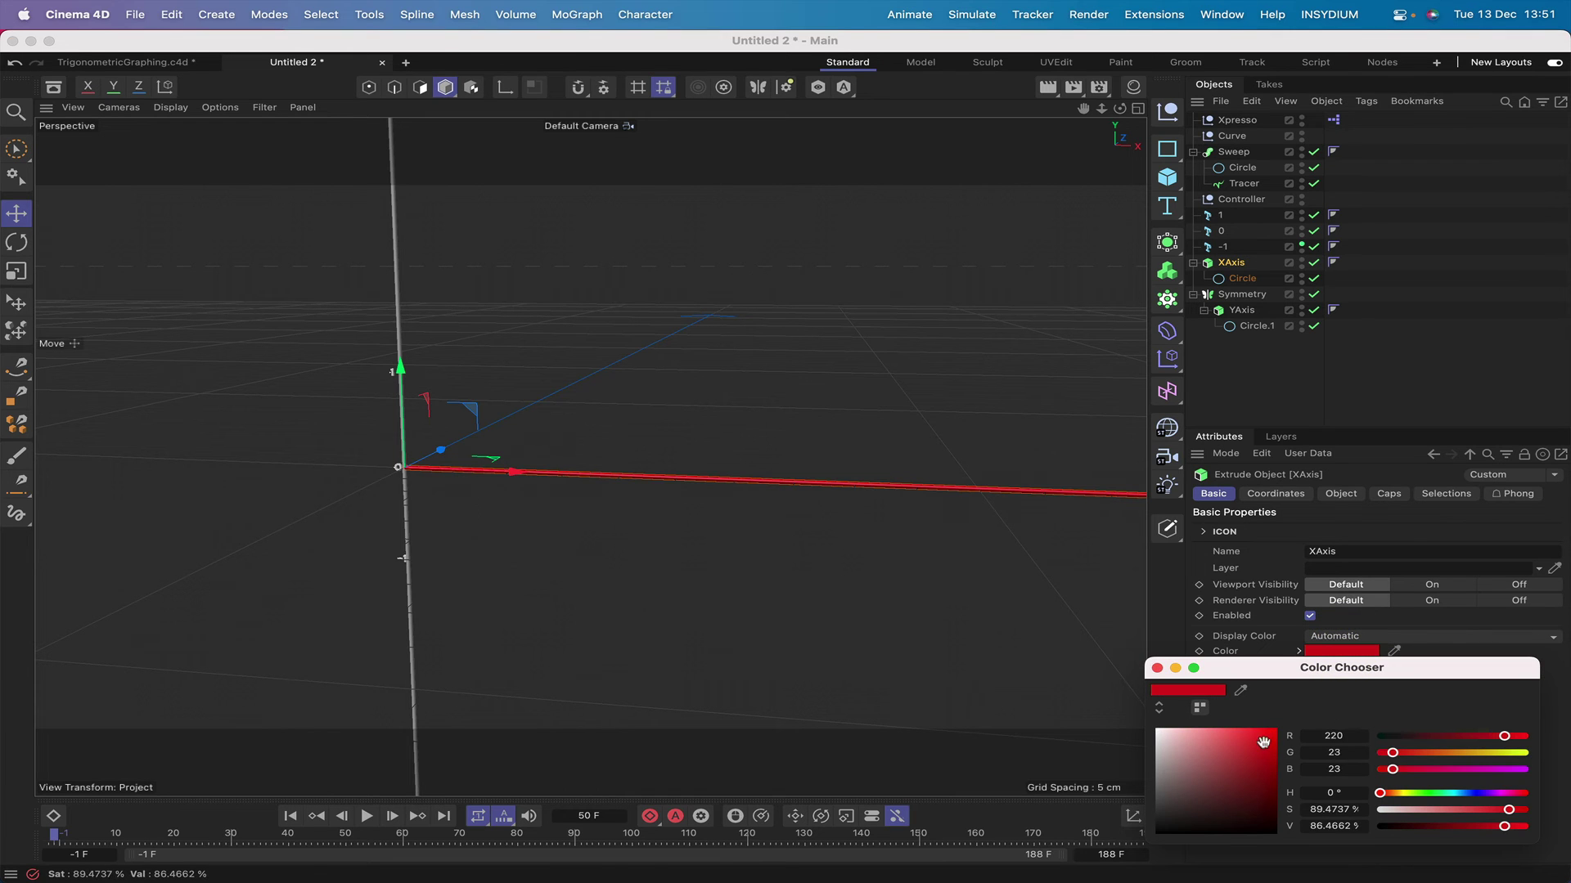
pyautogui.click(1155, 669)
# Set the Symmetry object's display color to Automatic and give it a green color of RGB 33, 255, 30
pyautogui.click(1241, 295)
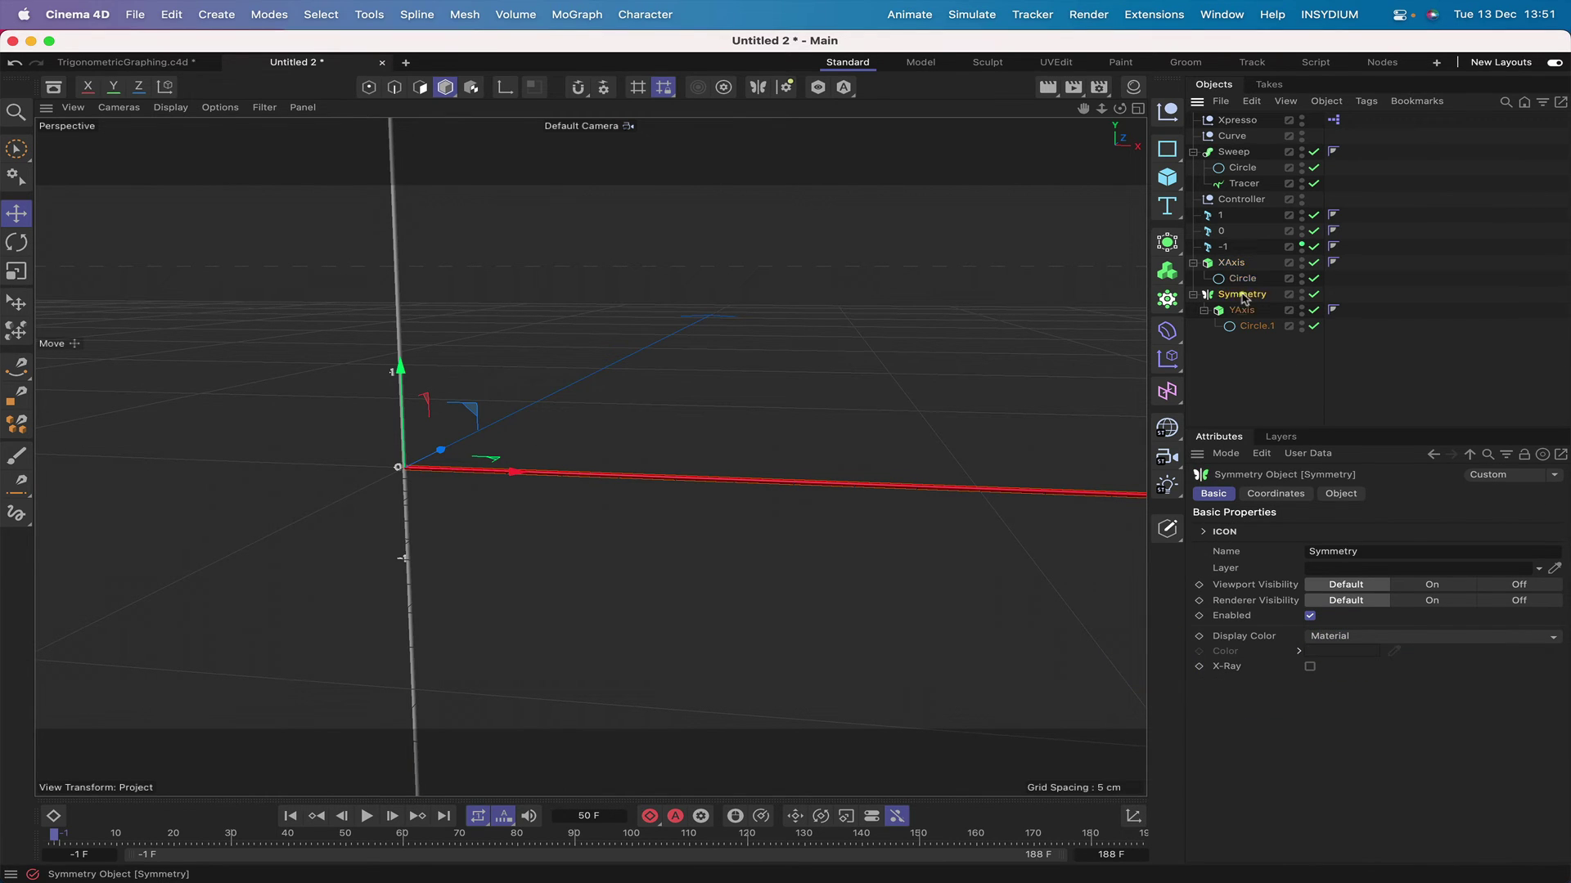
pyautogui.click(1329, 636)
pyautogui.click(1347, 691)
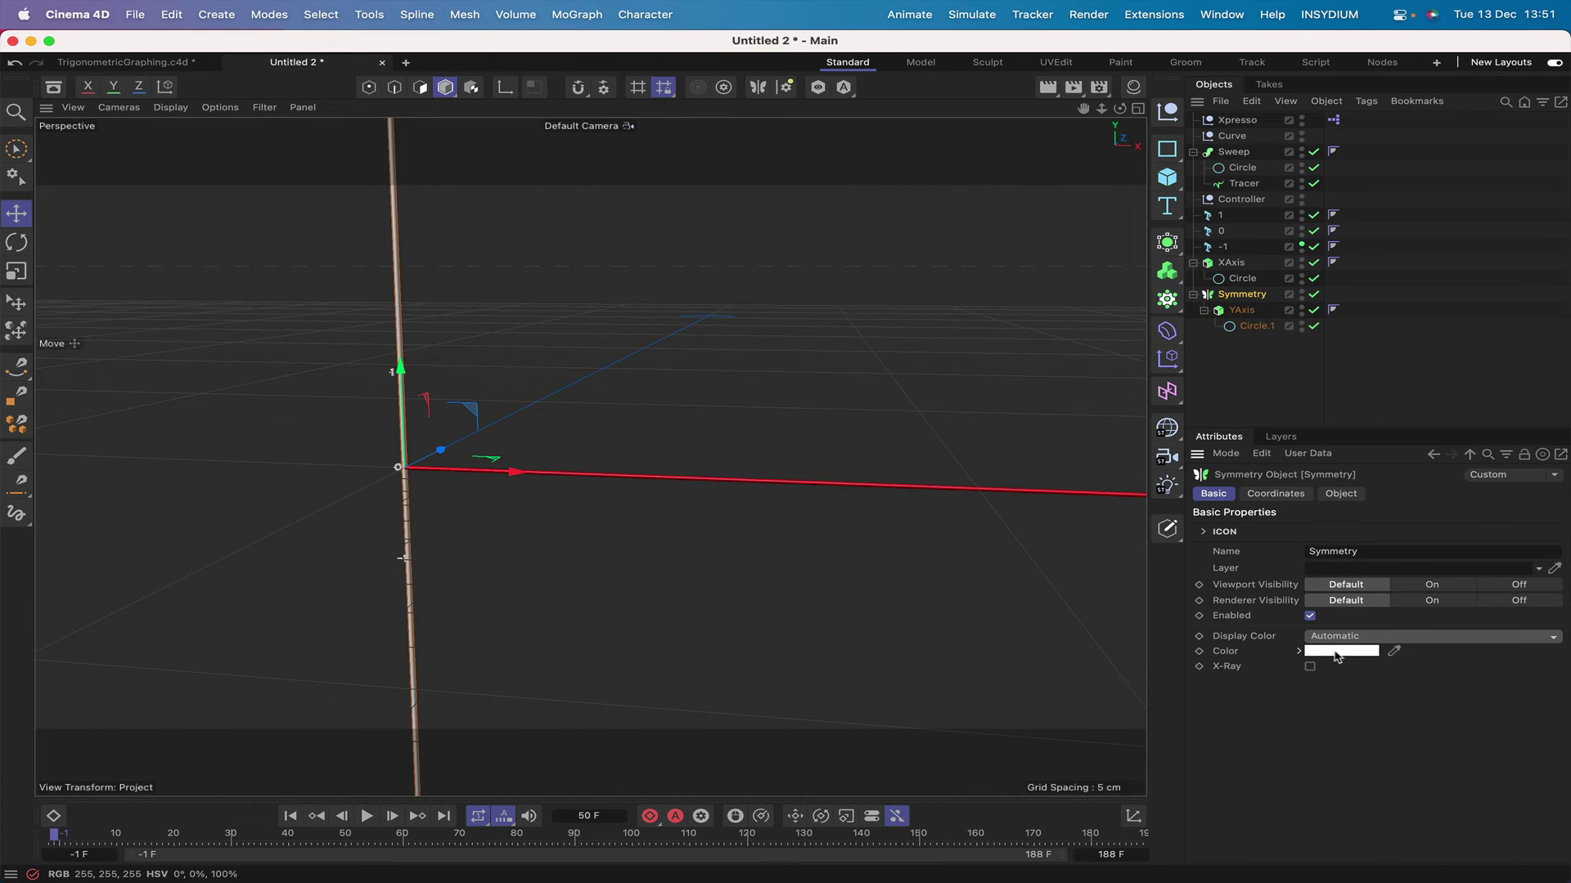
pyautogui.click(1336, 652)
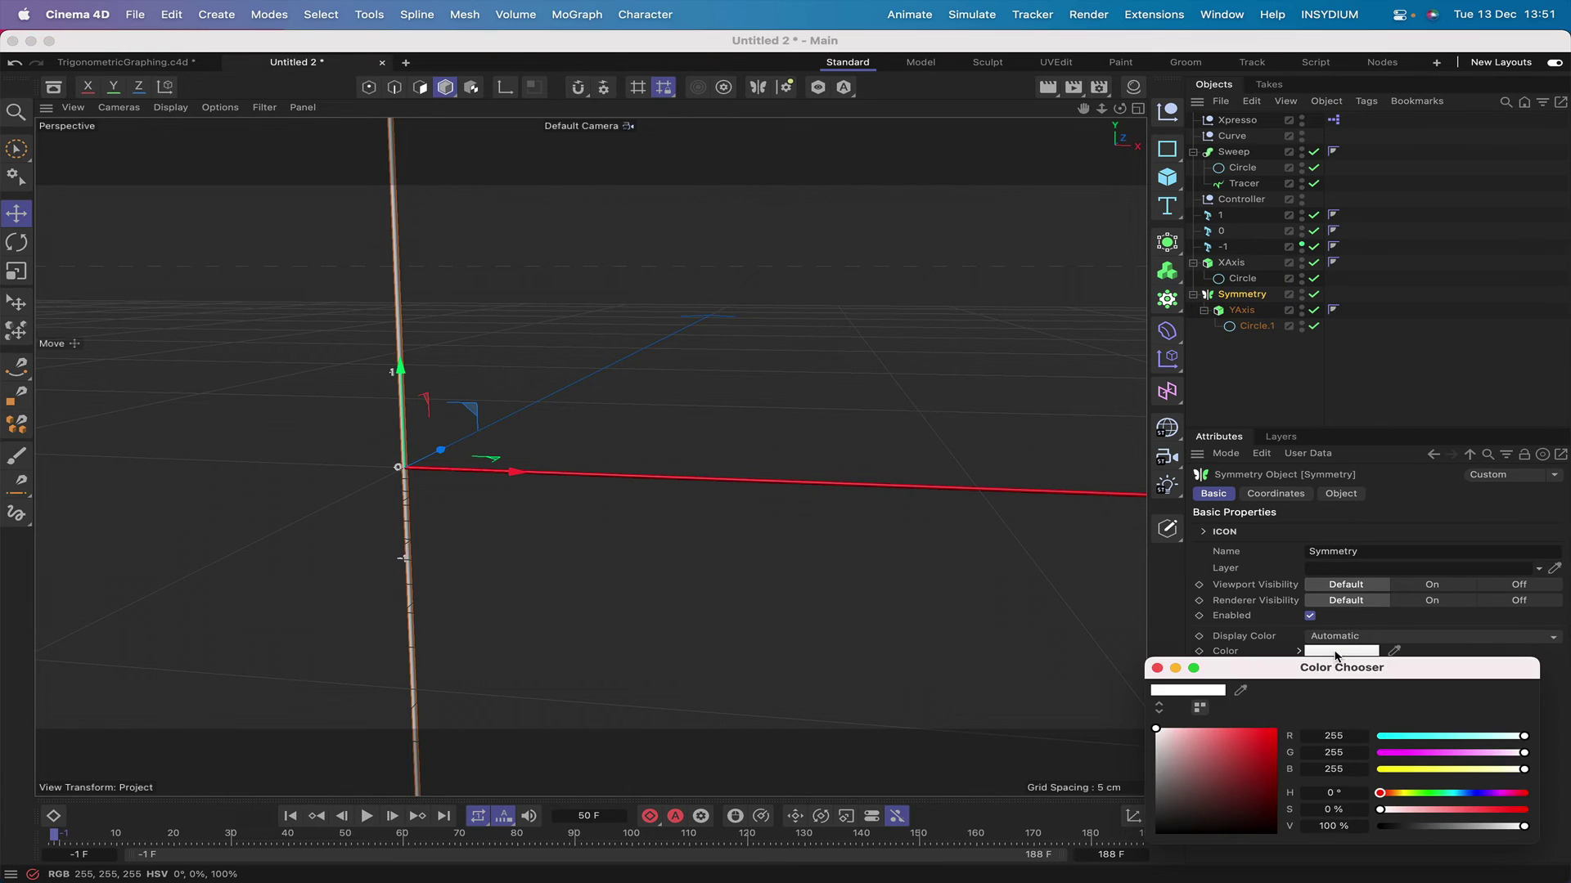
pyautogui.click(1399, 736)
pyautogui.click(1397, 769)
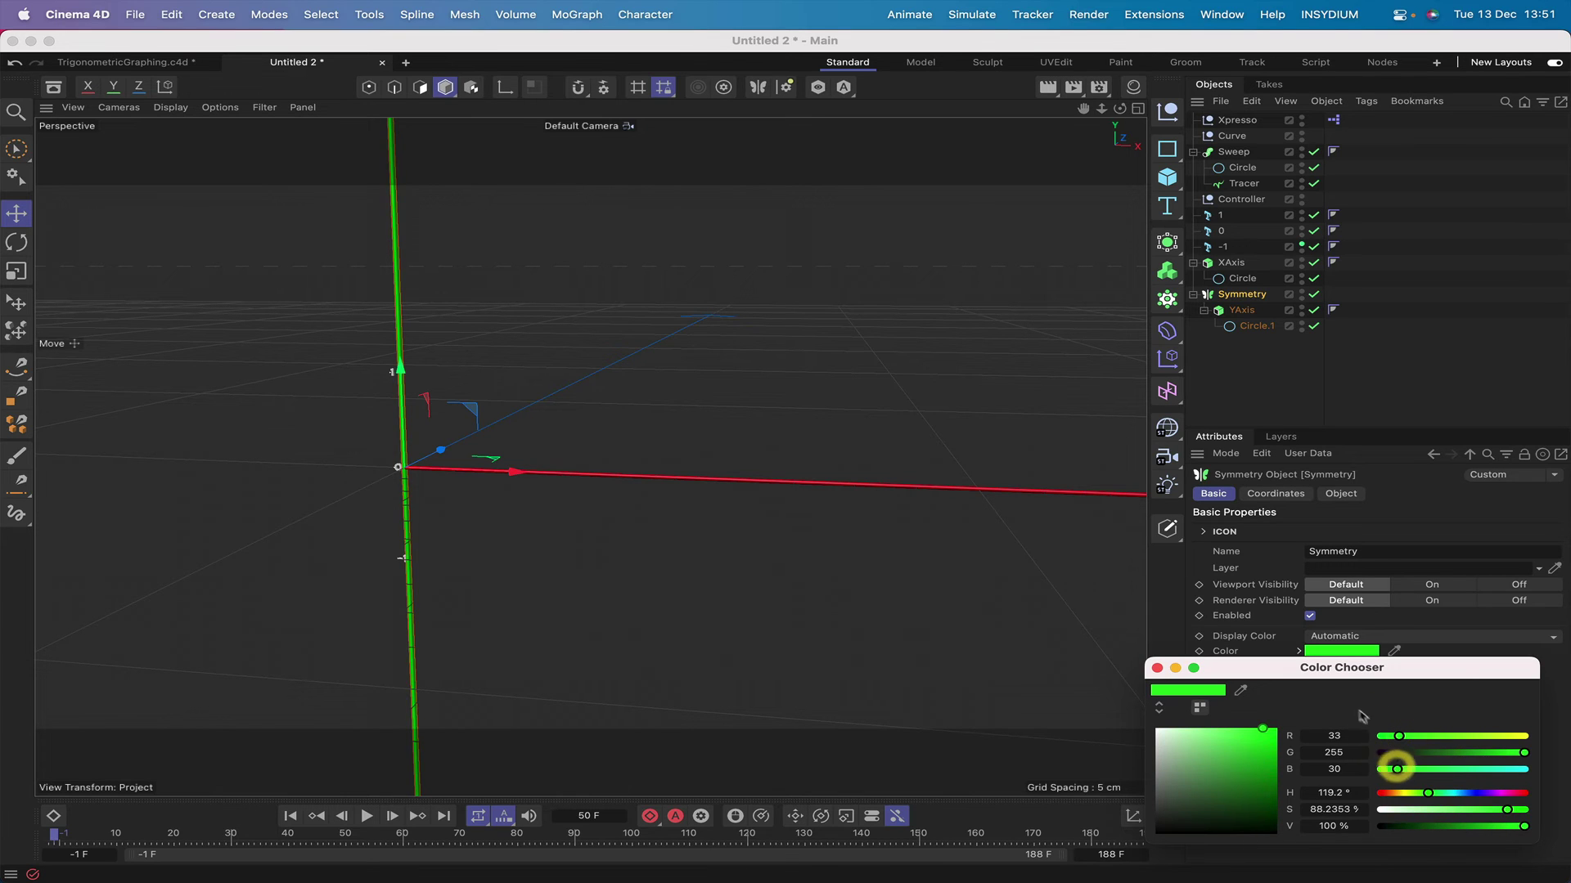
pyautogui.click(1157, 669)
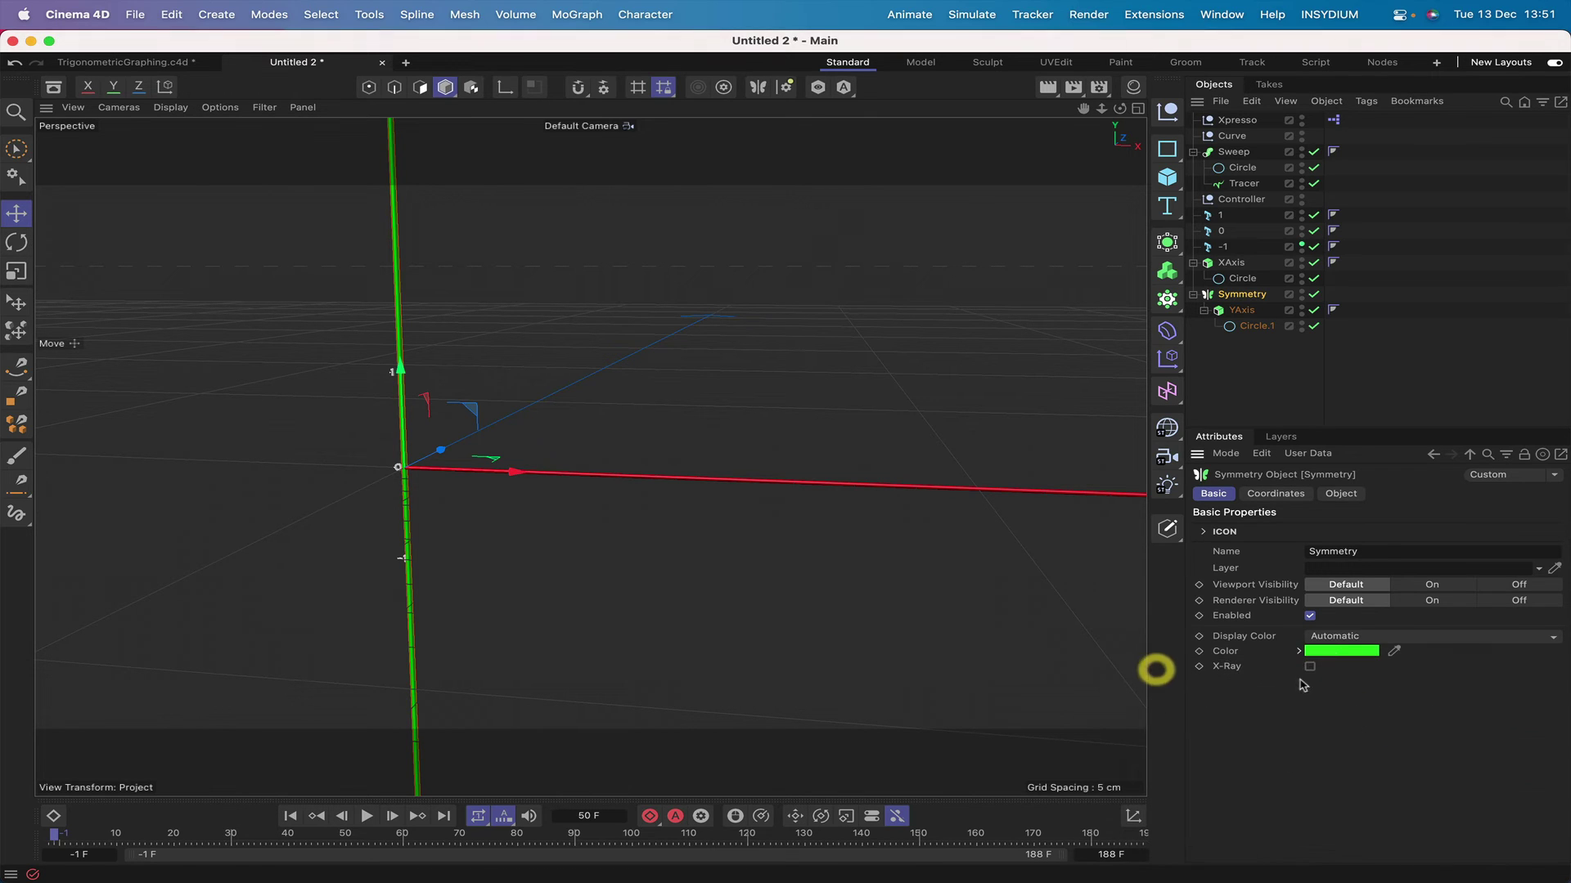
# Set the YAxis extrude's display color to Automatic and copy the Symmetry object's green (RGB 33, 255, 30) onto it
pyautogui.rightClick(1335, 654)
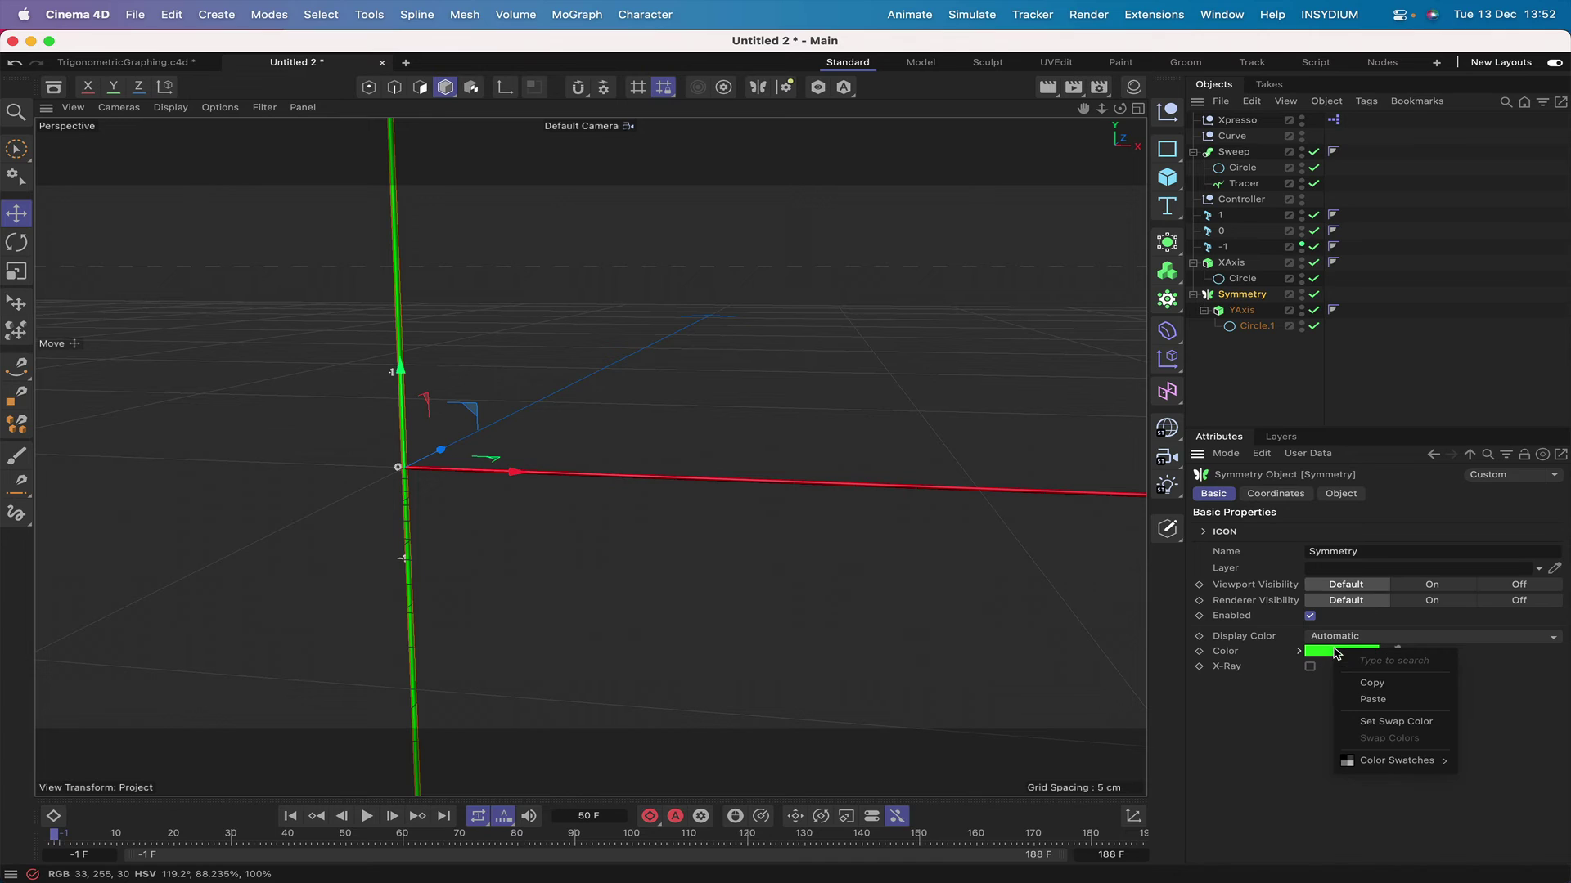
pyautogui.click(1364, 684)
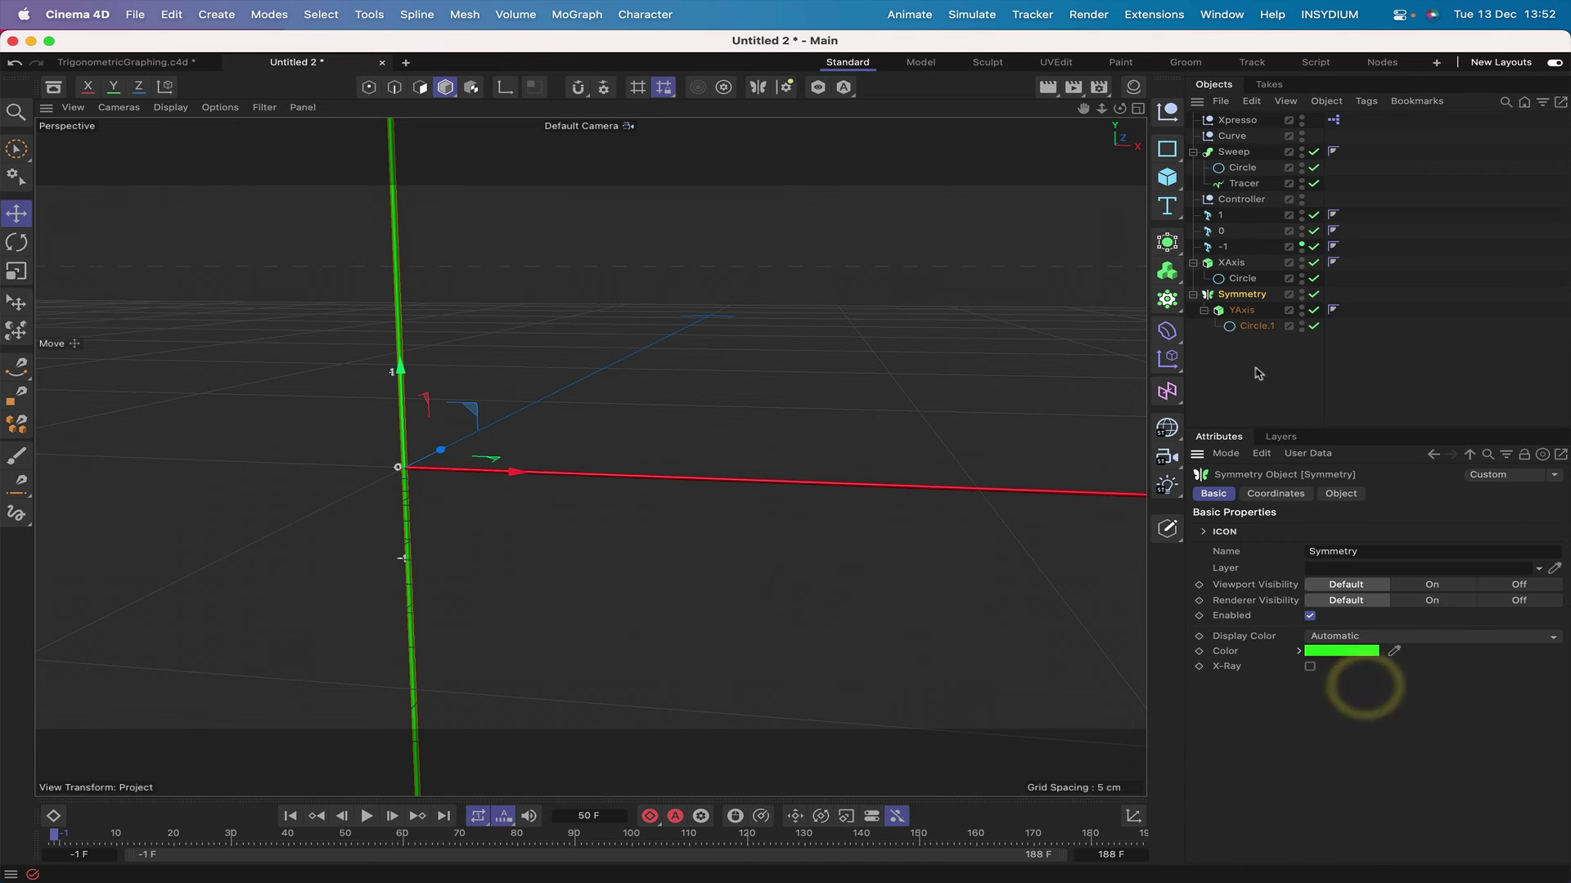
pyautogui.click(1241, 310)
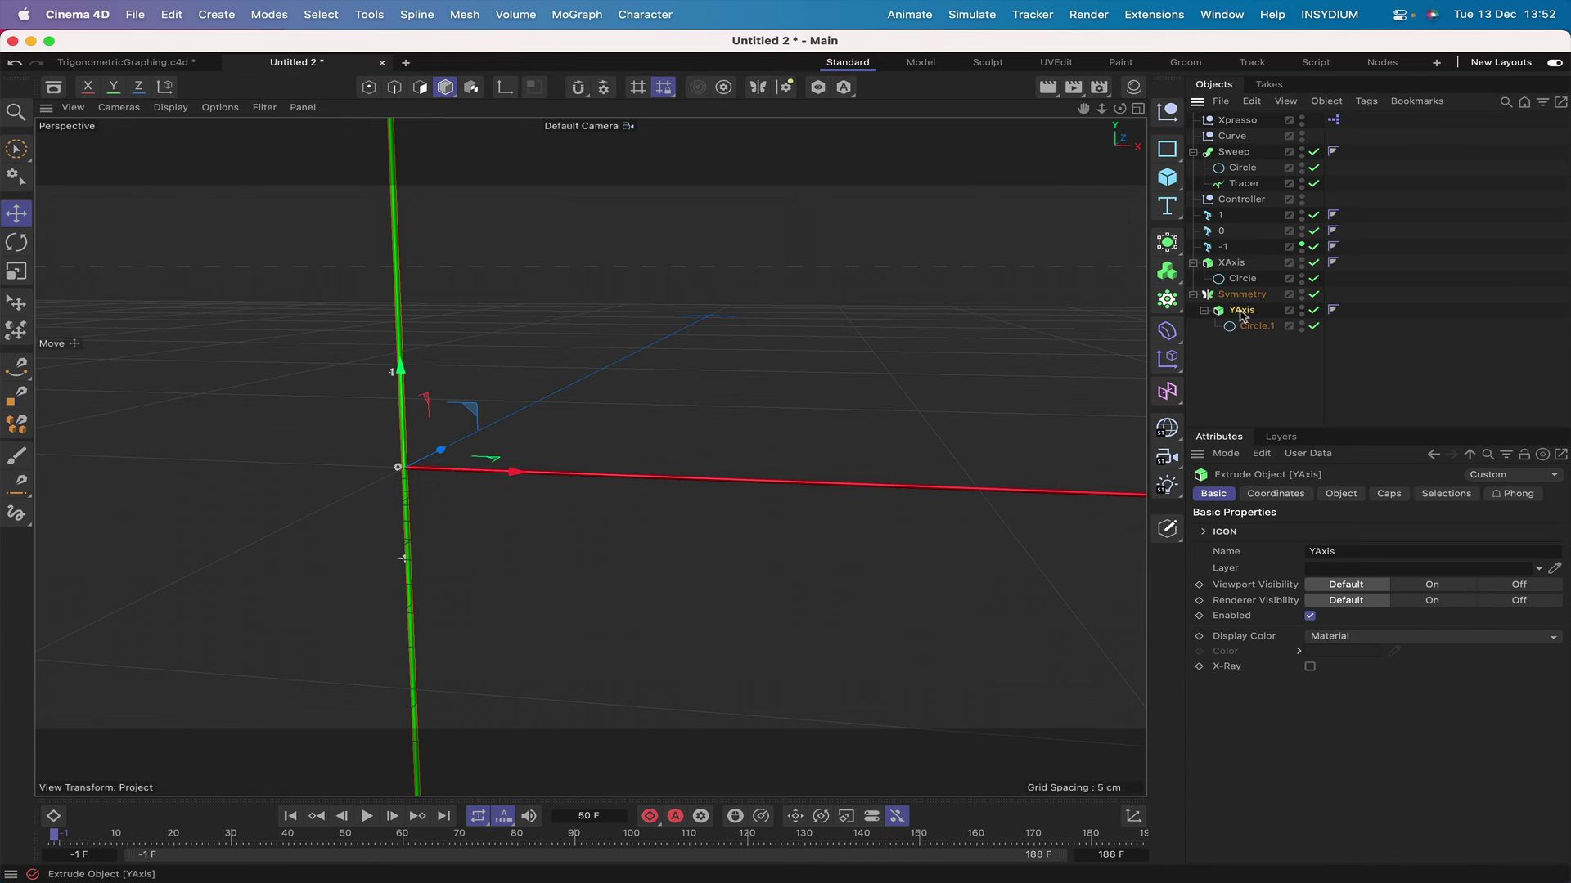
pyautogui.click(1329, 637)
pyautogui.click(1346, 687)
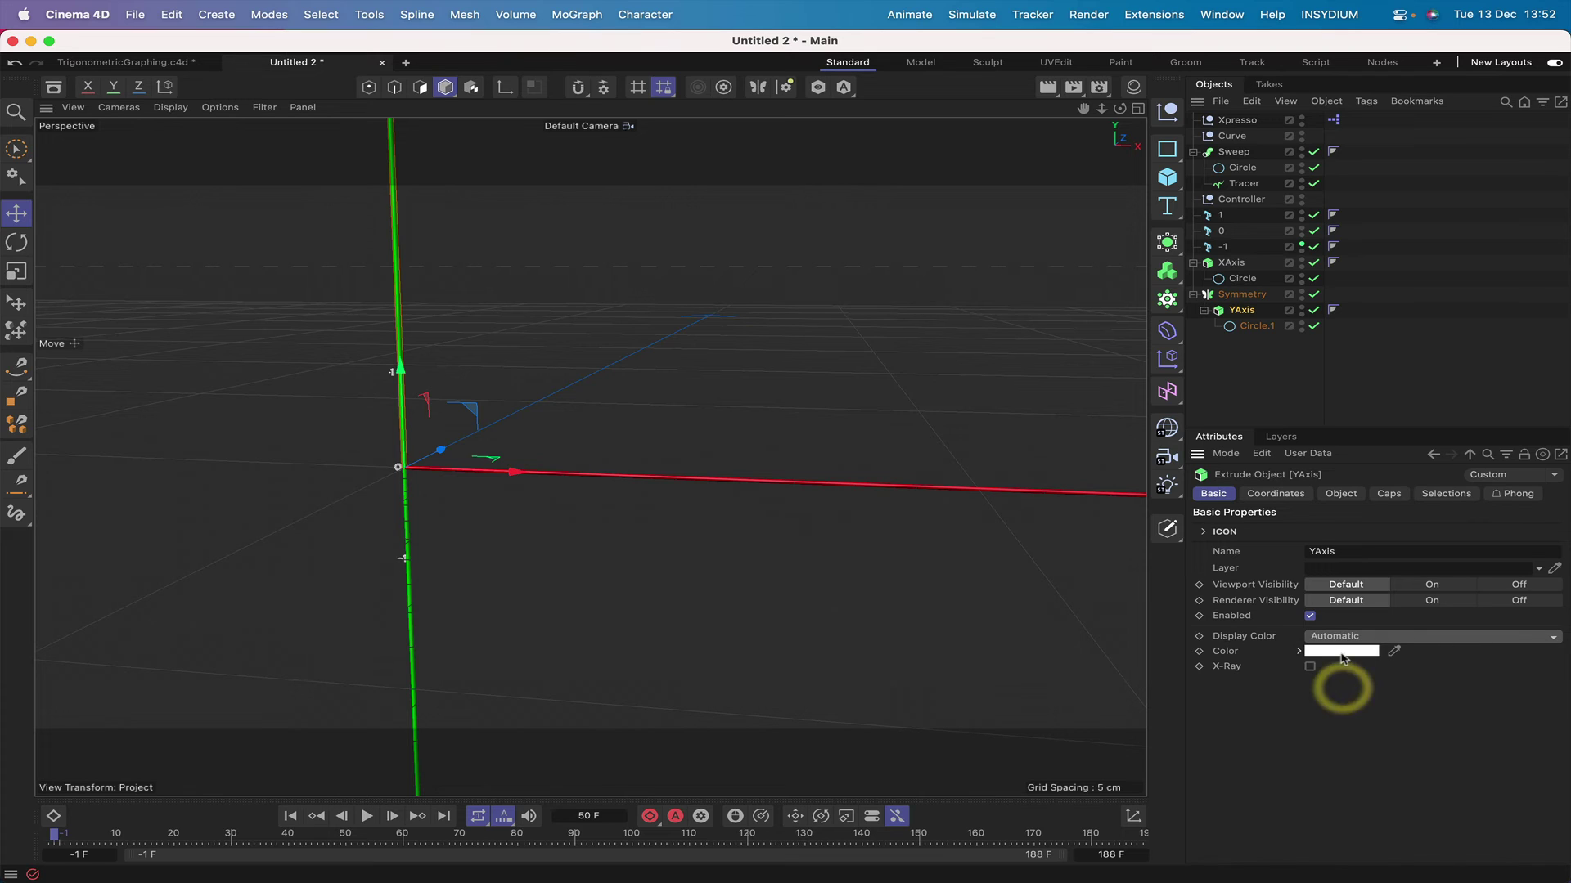
pyautogui.rightClick(1341, 655)
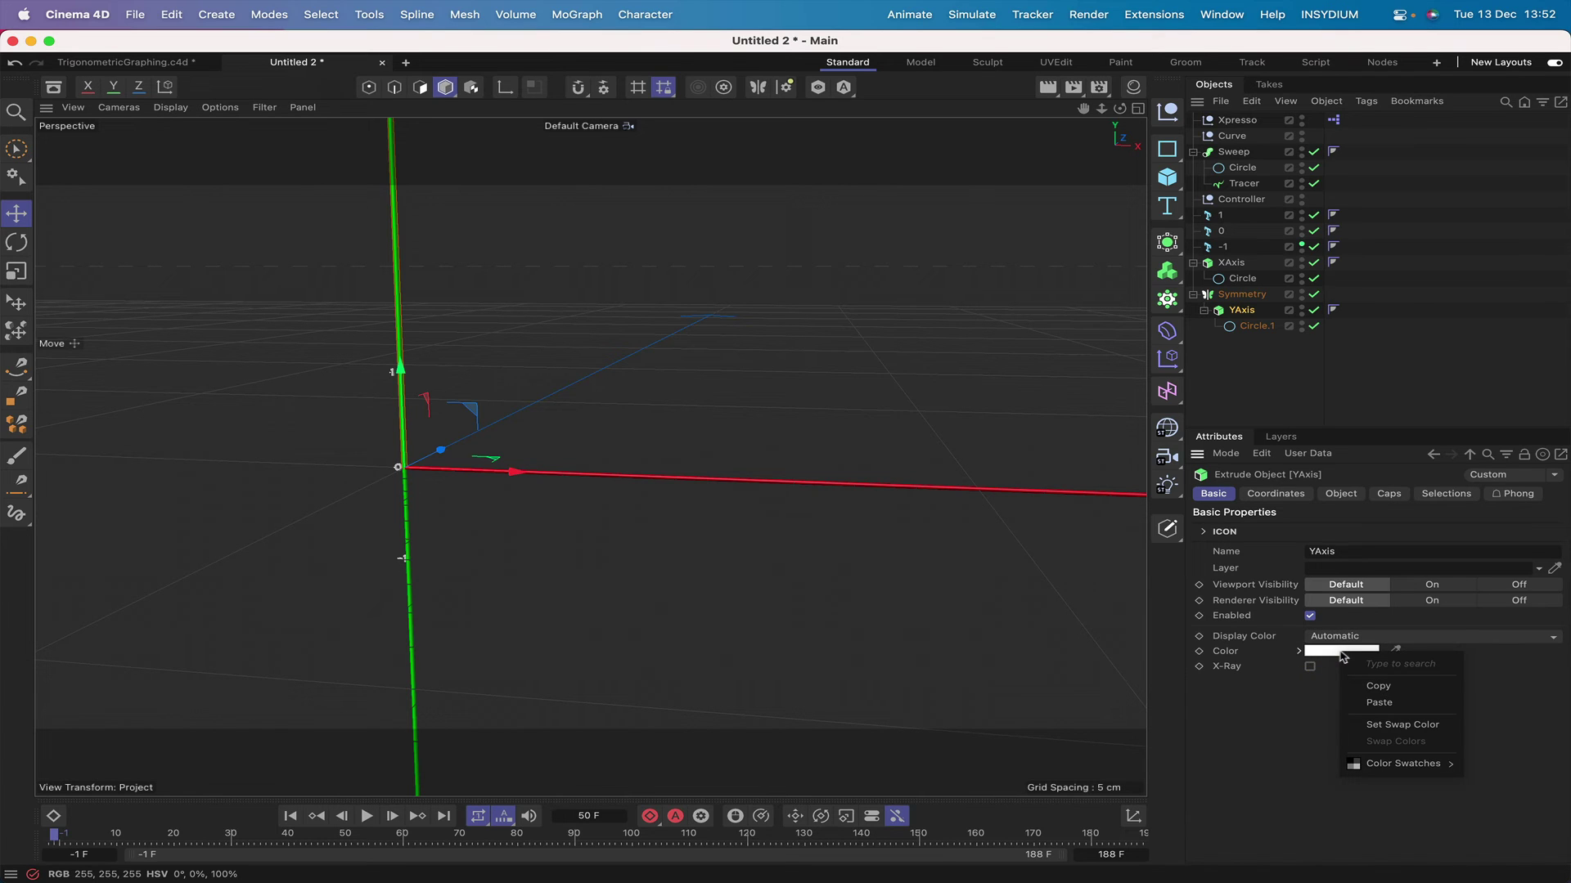
pyautogui.click(1377, 705)
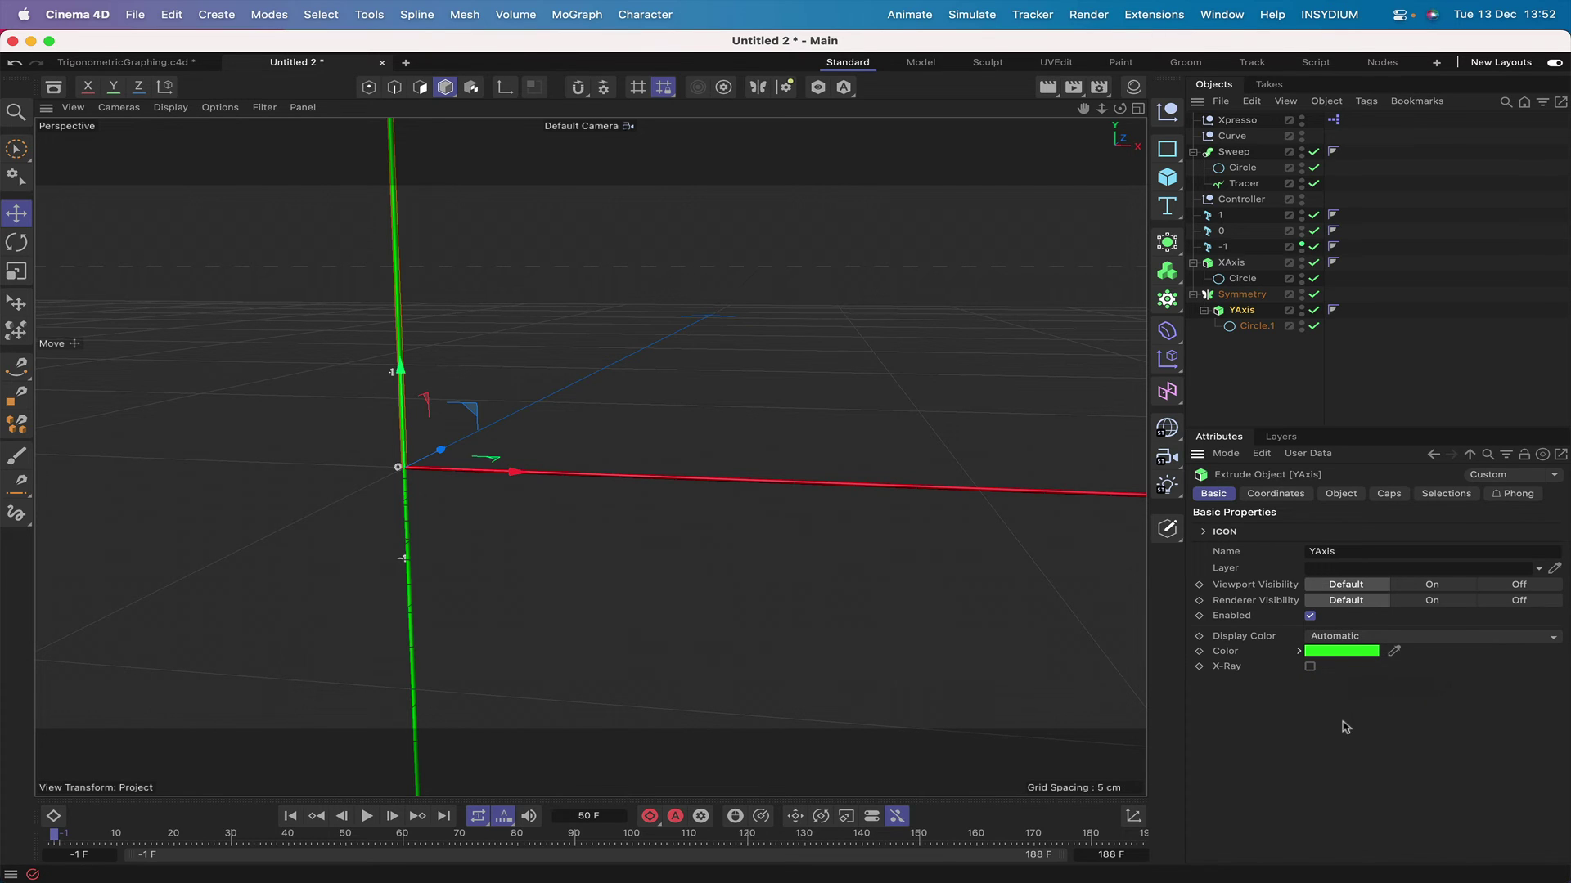
pyautogui.click(1344, 726)
# Set the 1 text's display color to Automatic and paste the copied green into its basic color
pyautogui.click(1217, 217)
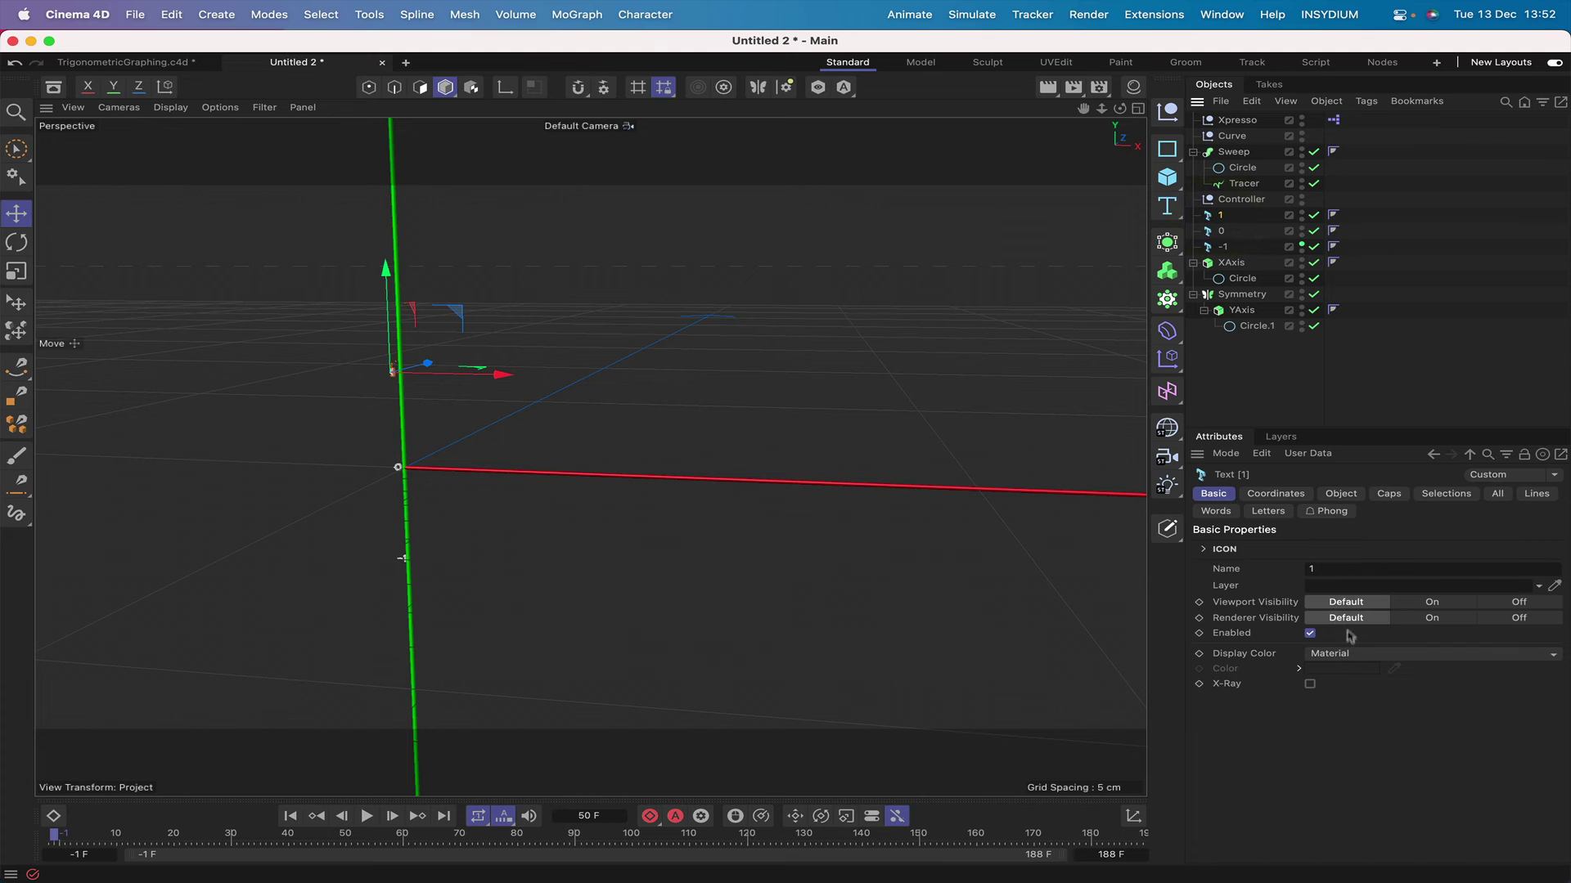
pyautogui.click(1342, 654)
pyautogui.click(1350, 706)
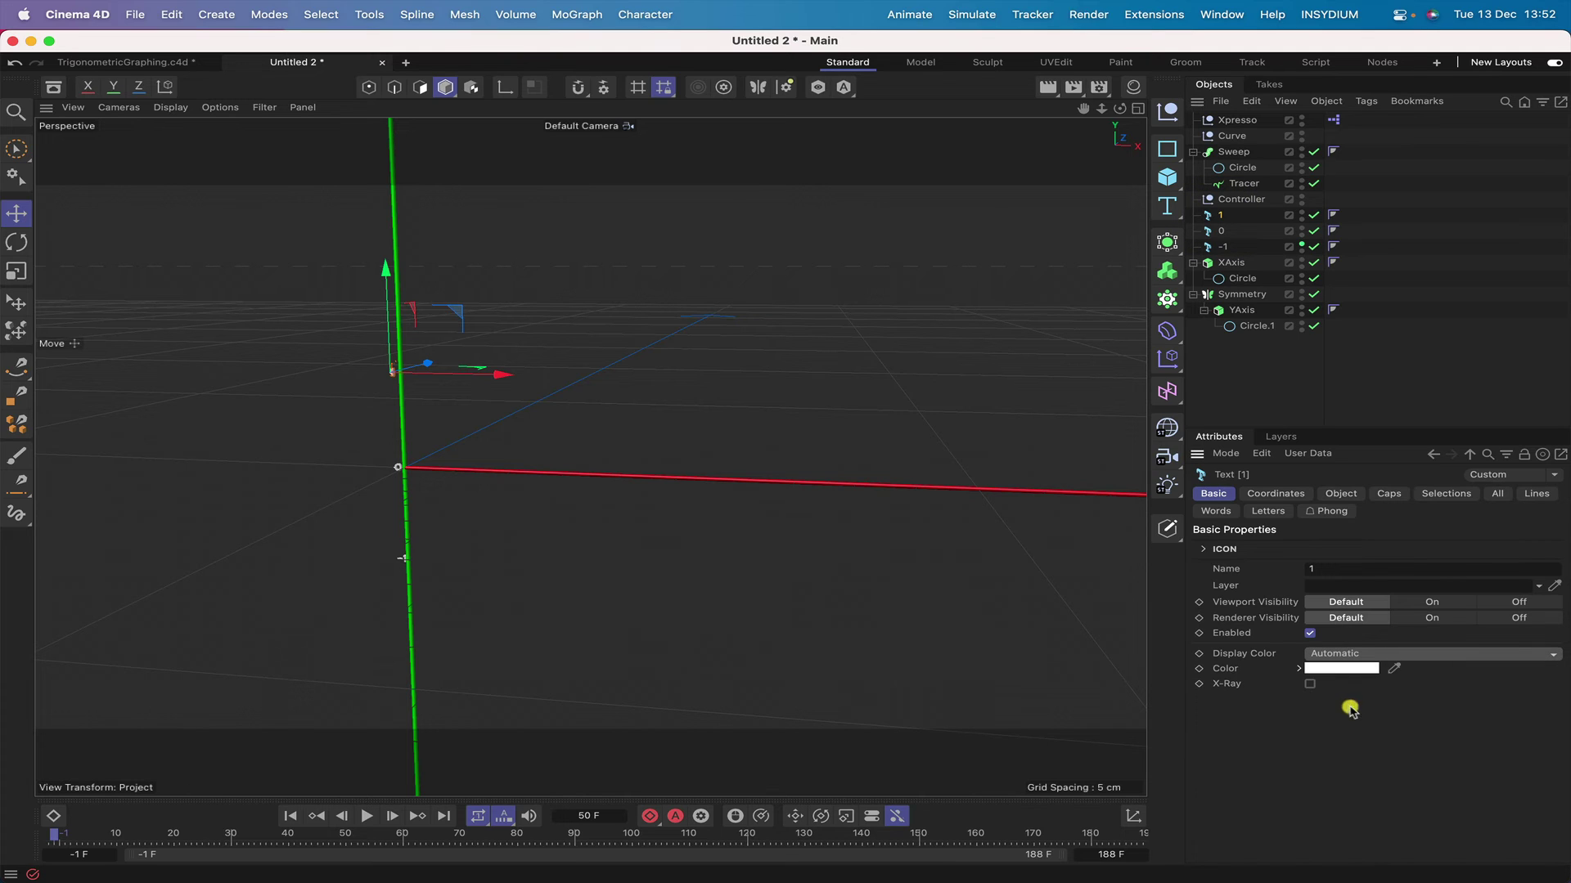
pyautogui.rightClick(1348, 671)
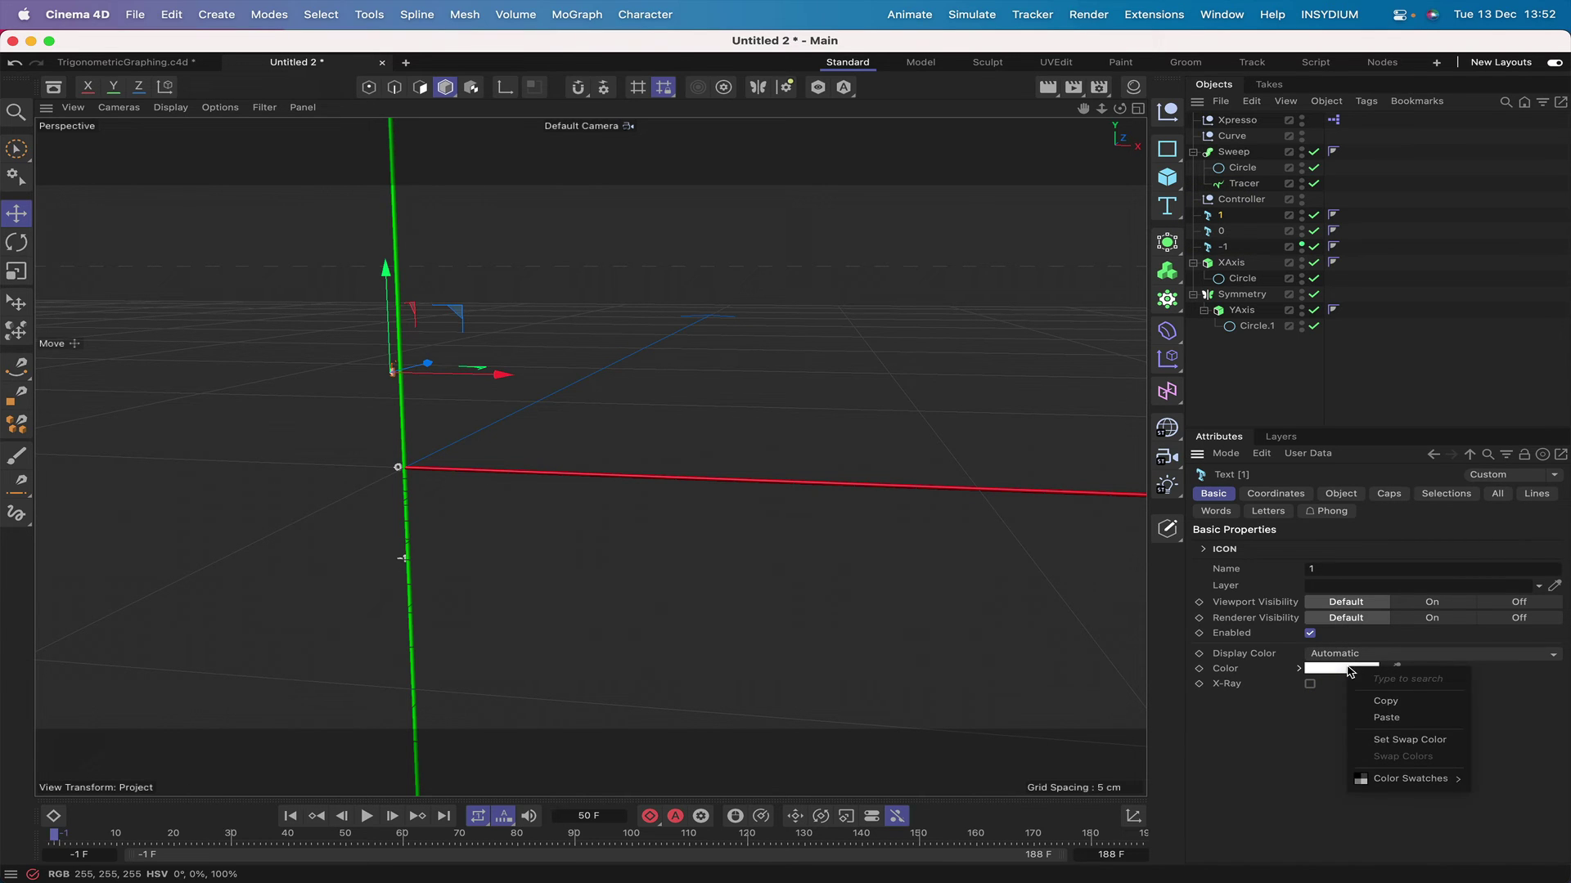
pyautogui.click(1382, 718)
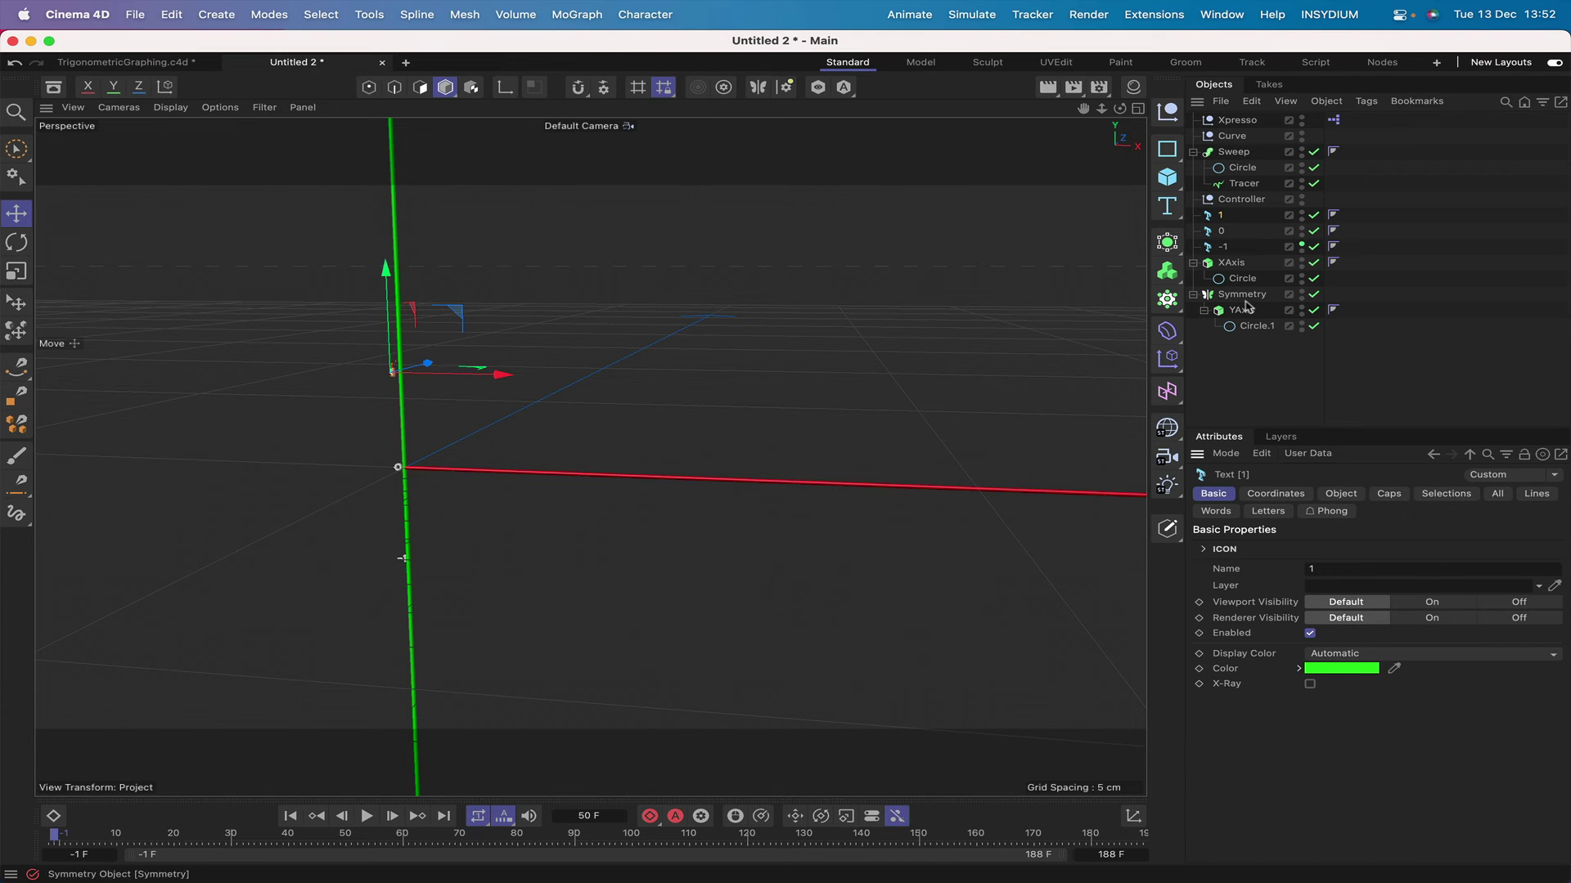
# Set the -1 text's display color to Automatic and copy the XAxis red (RGB 220, 23, 23) into its basic color
pyautogui.click(1225, 247)
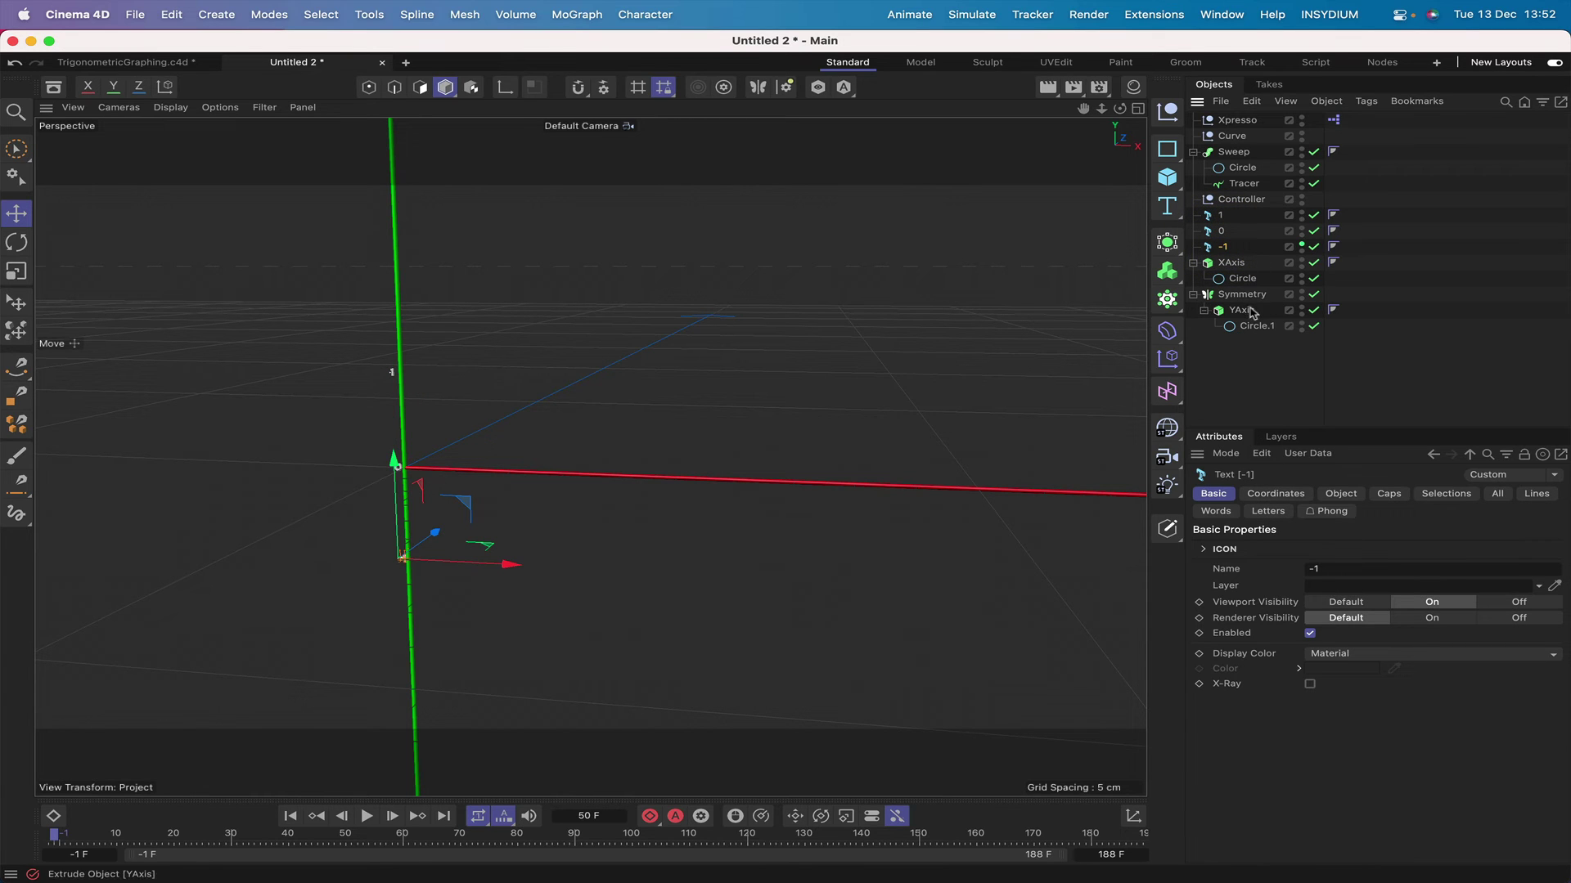
pyautogui.click(1242, 311)
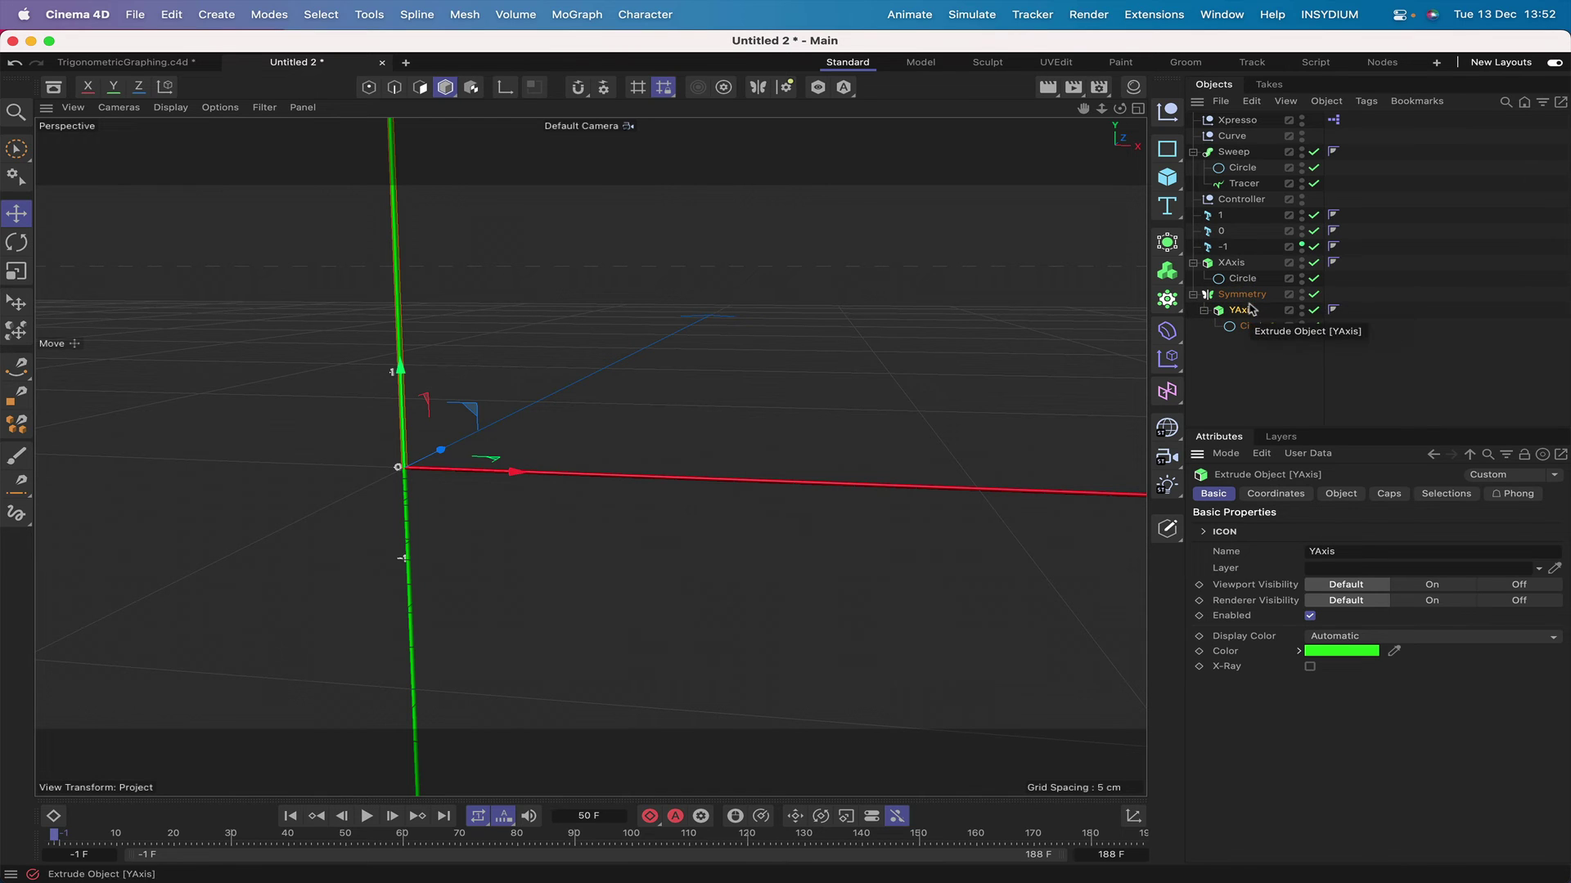
pyautogui.click(1231, 263)
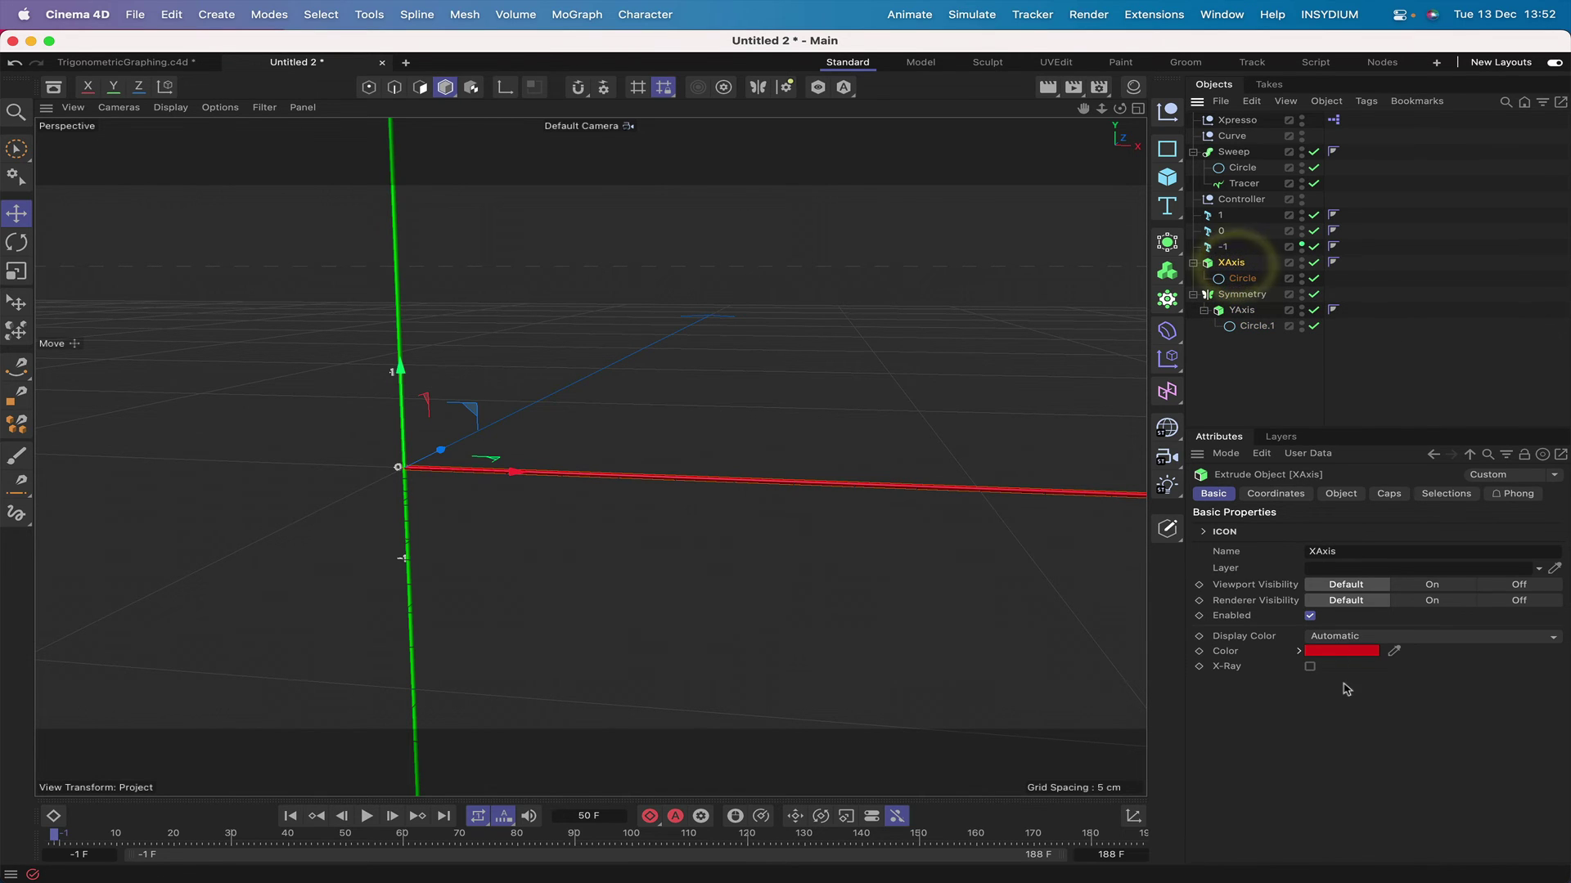
pyautogui.rightClick(1346, 658)
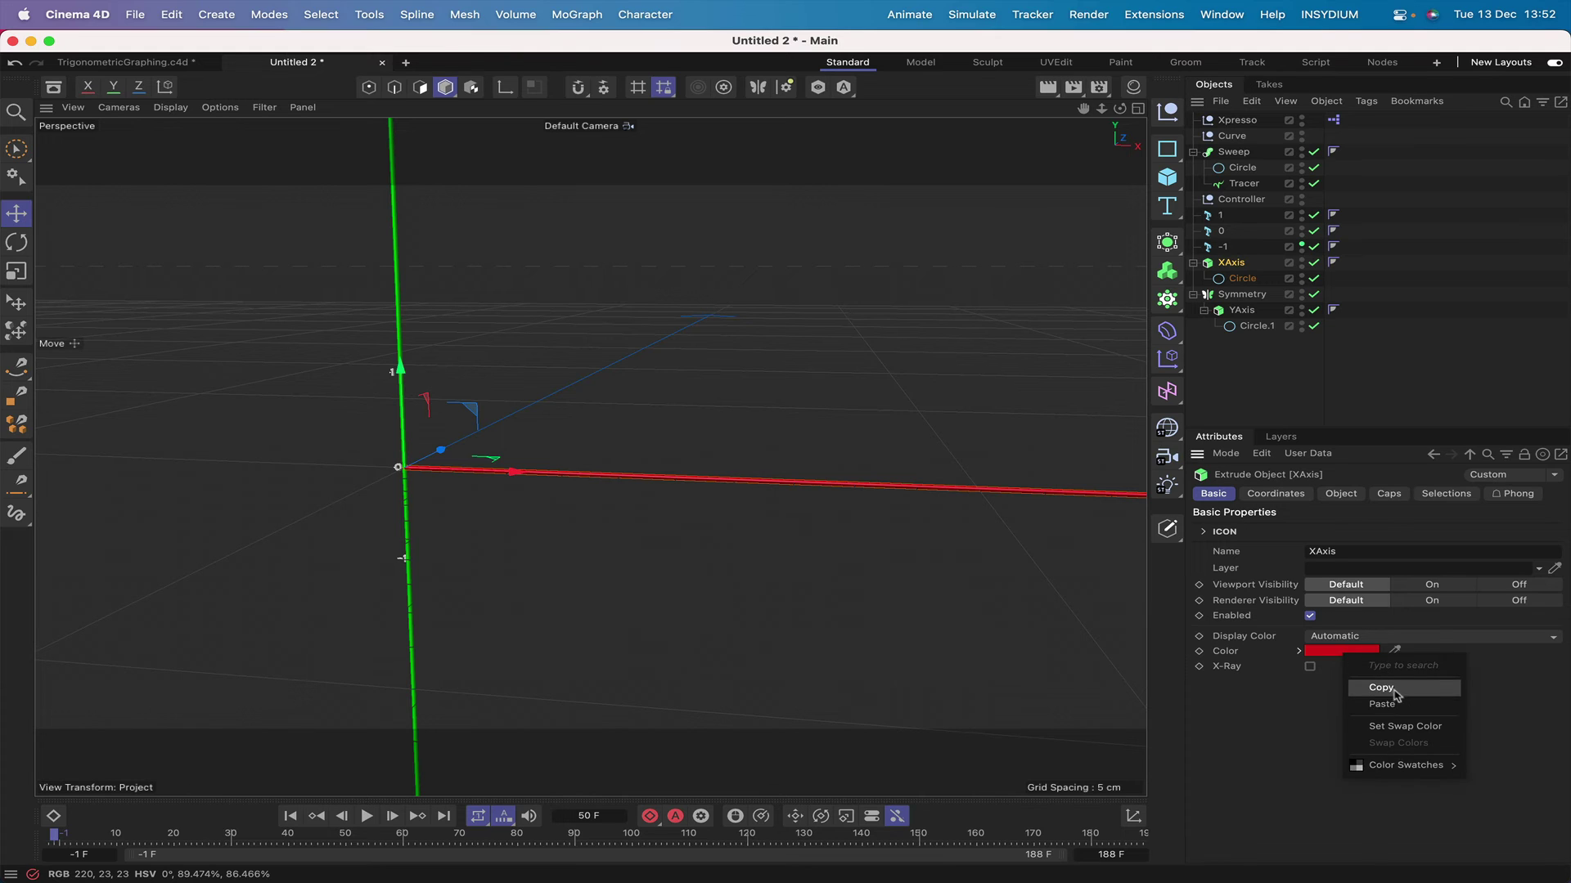
pyautogui.click(1393, 688)
pyautogui.click(1223, 246)
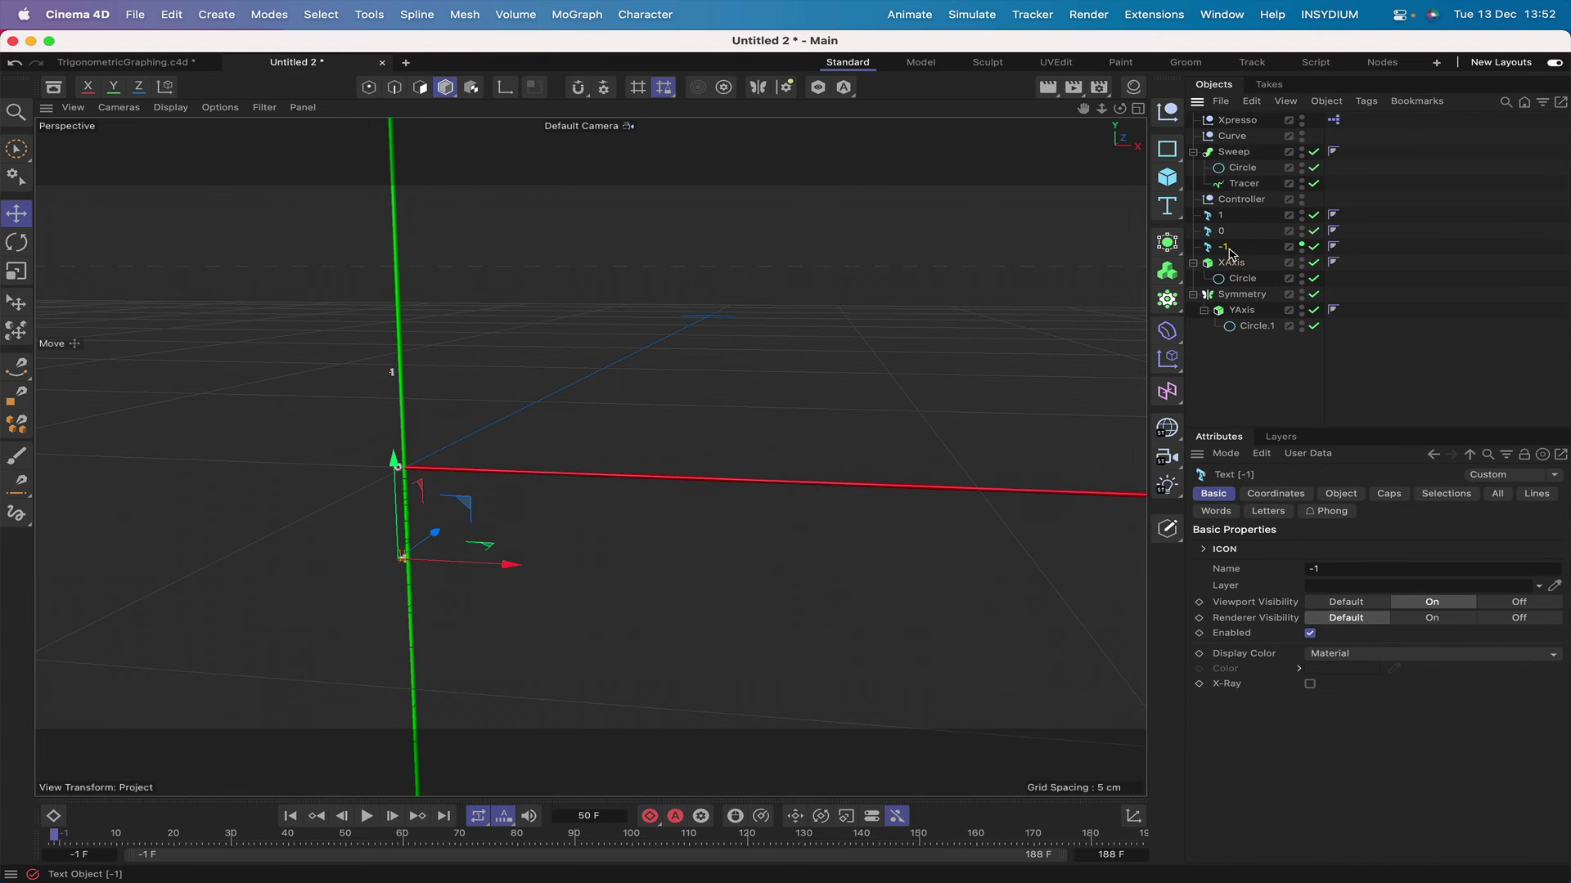
pyautogui.click(1337, 655)
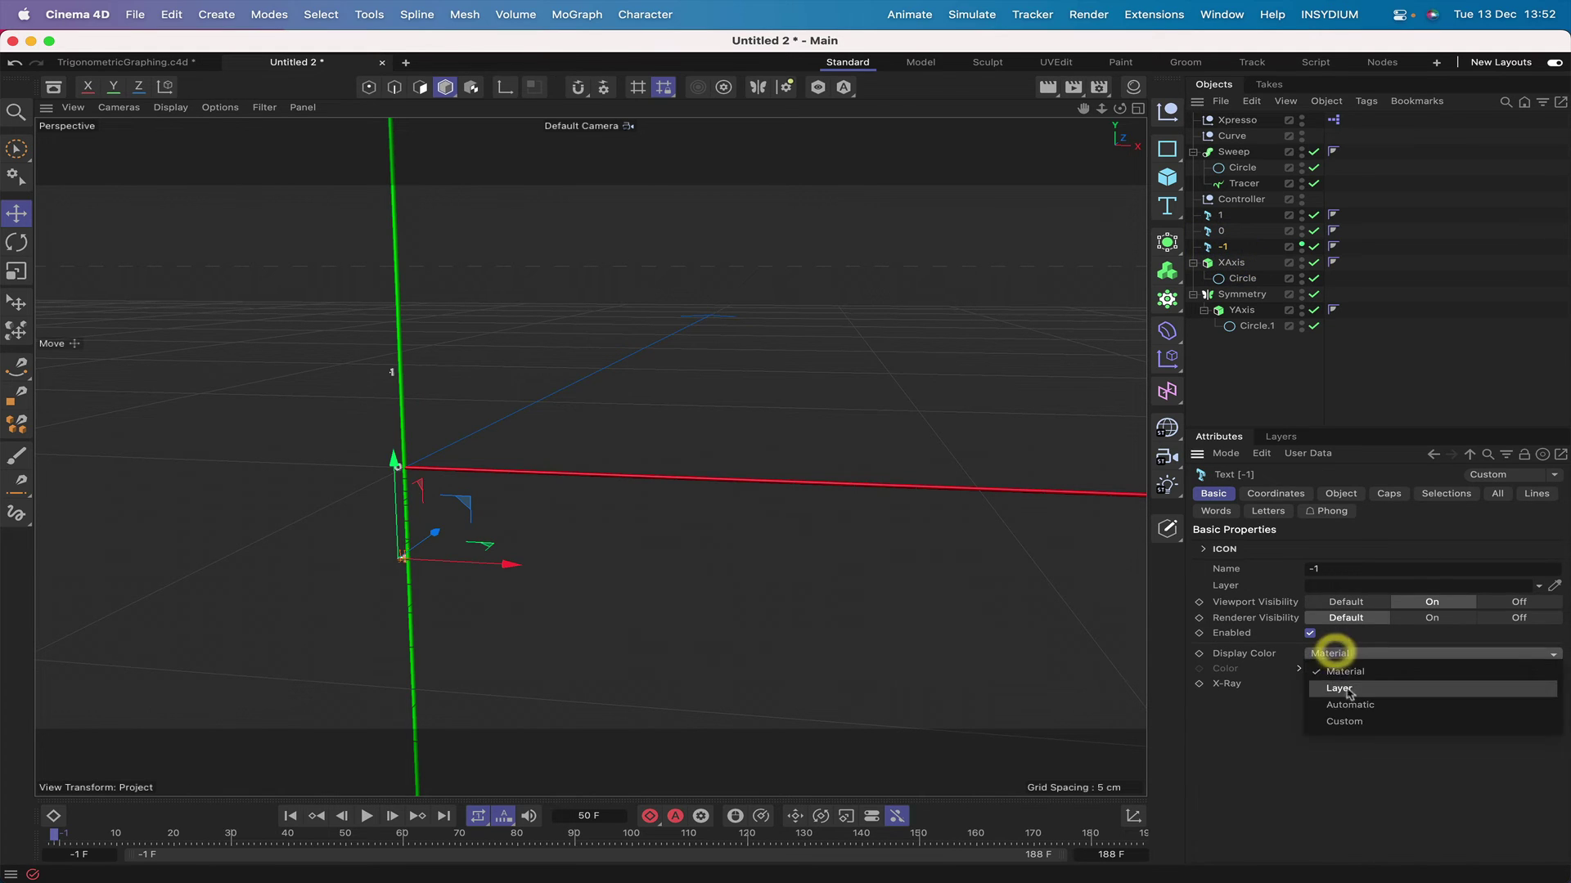
pyautogui.click(1348, 700)
pyautogui.rightClick(1340, 673)
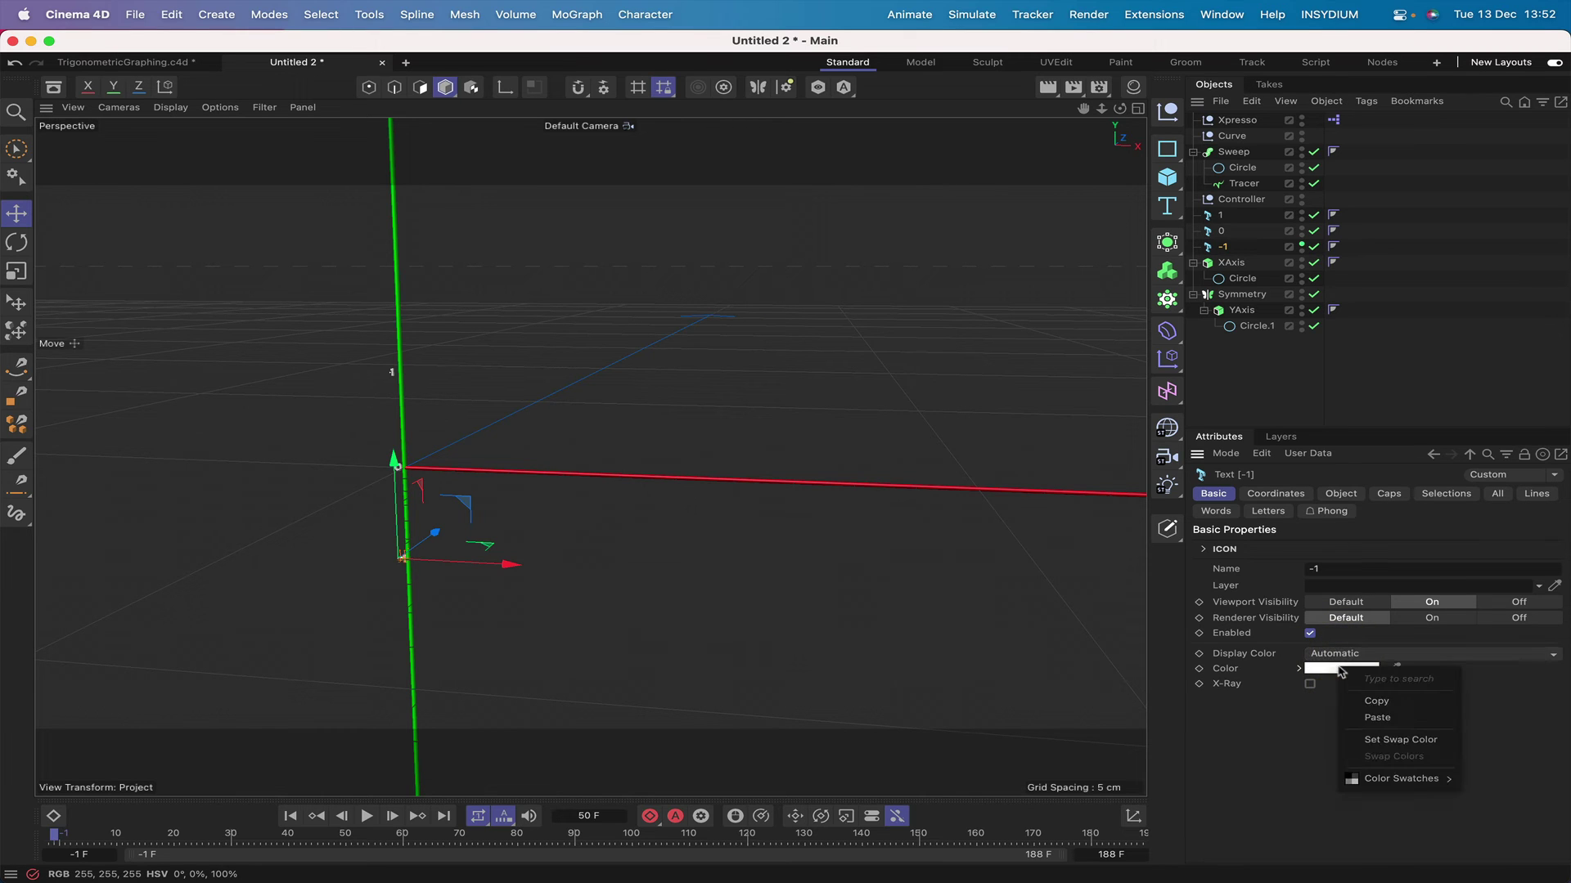
pyautogui.click(1375, 714)
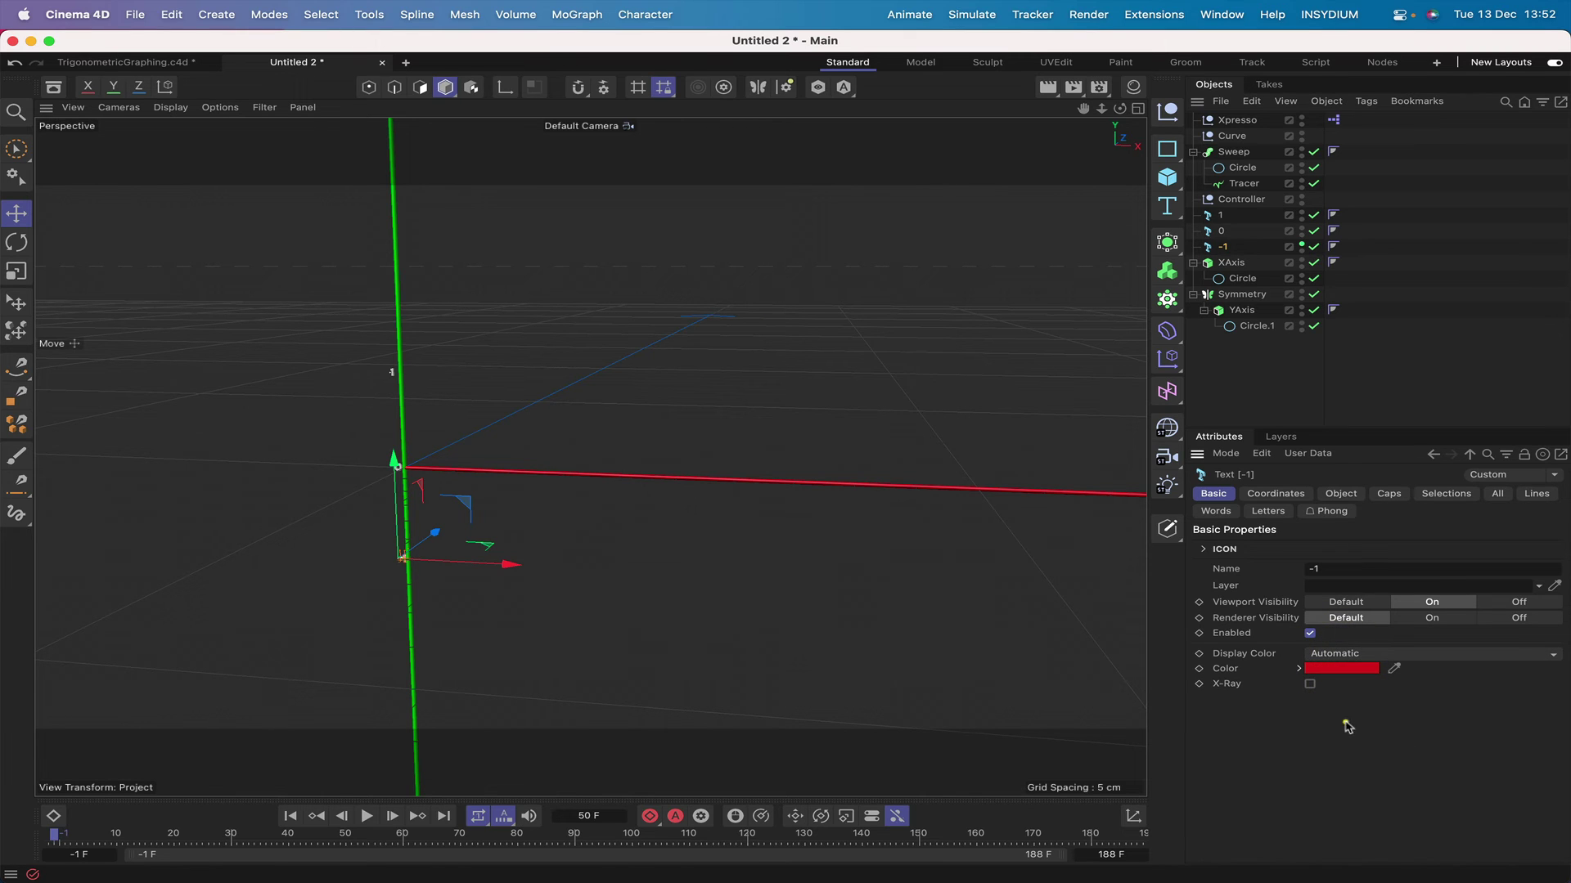
pyautogui.click(1251, 369)
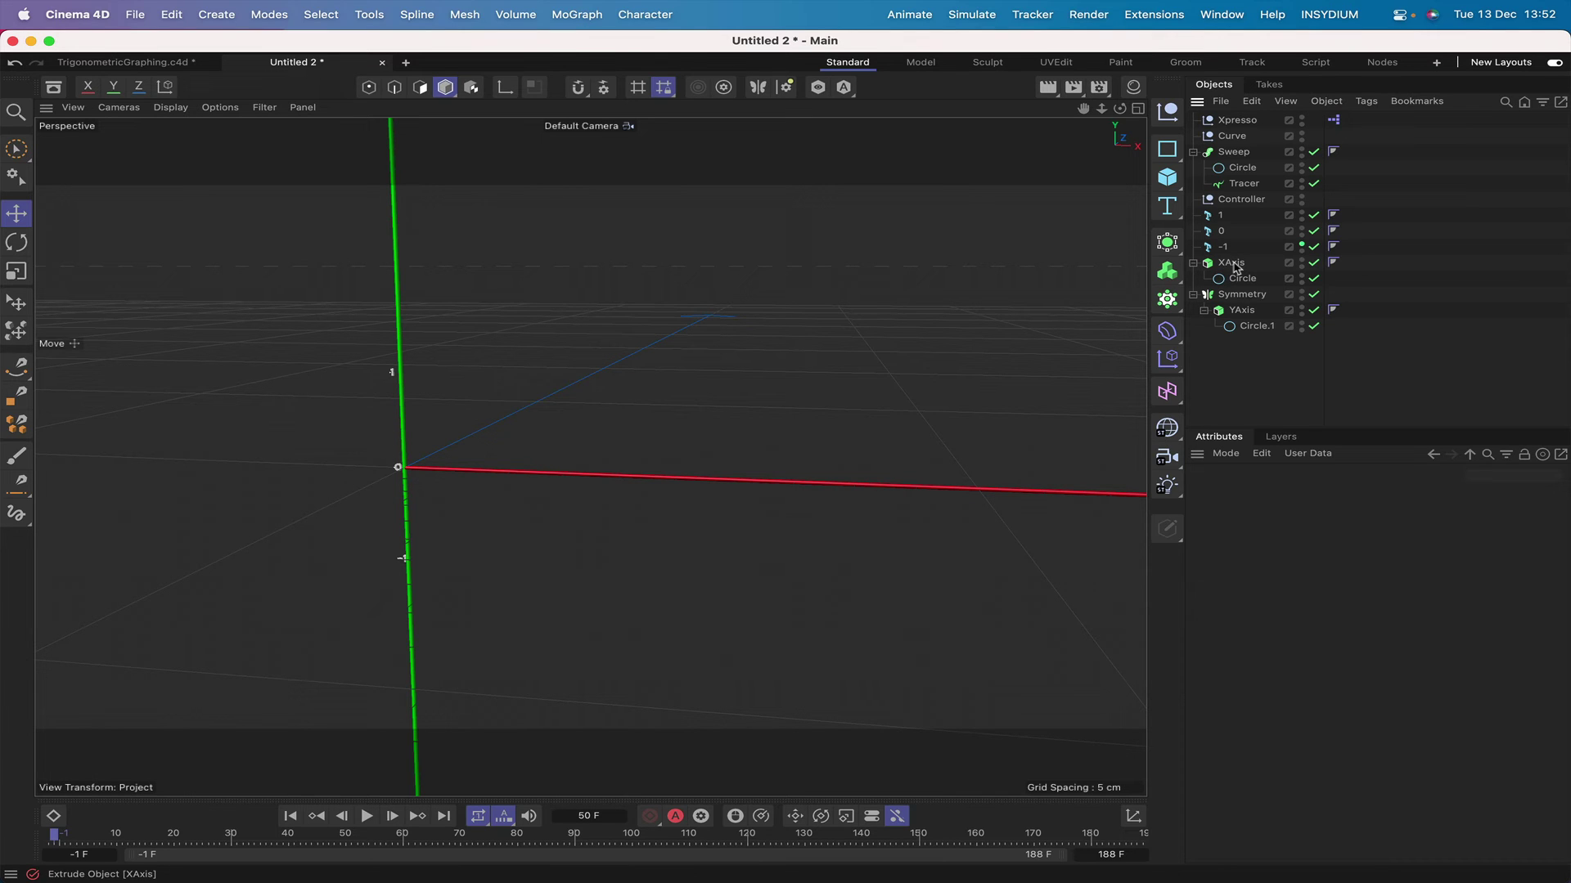
# Paste the copied red into the Letters transform color of the 1 text
pyautogui.click(1219, 215)
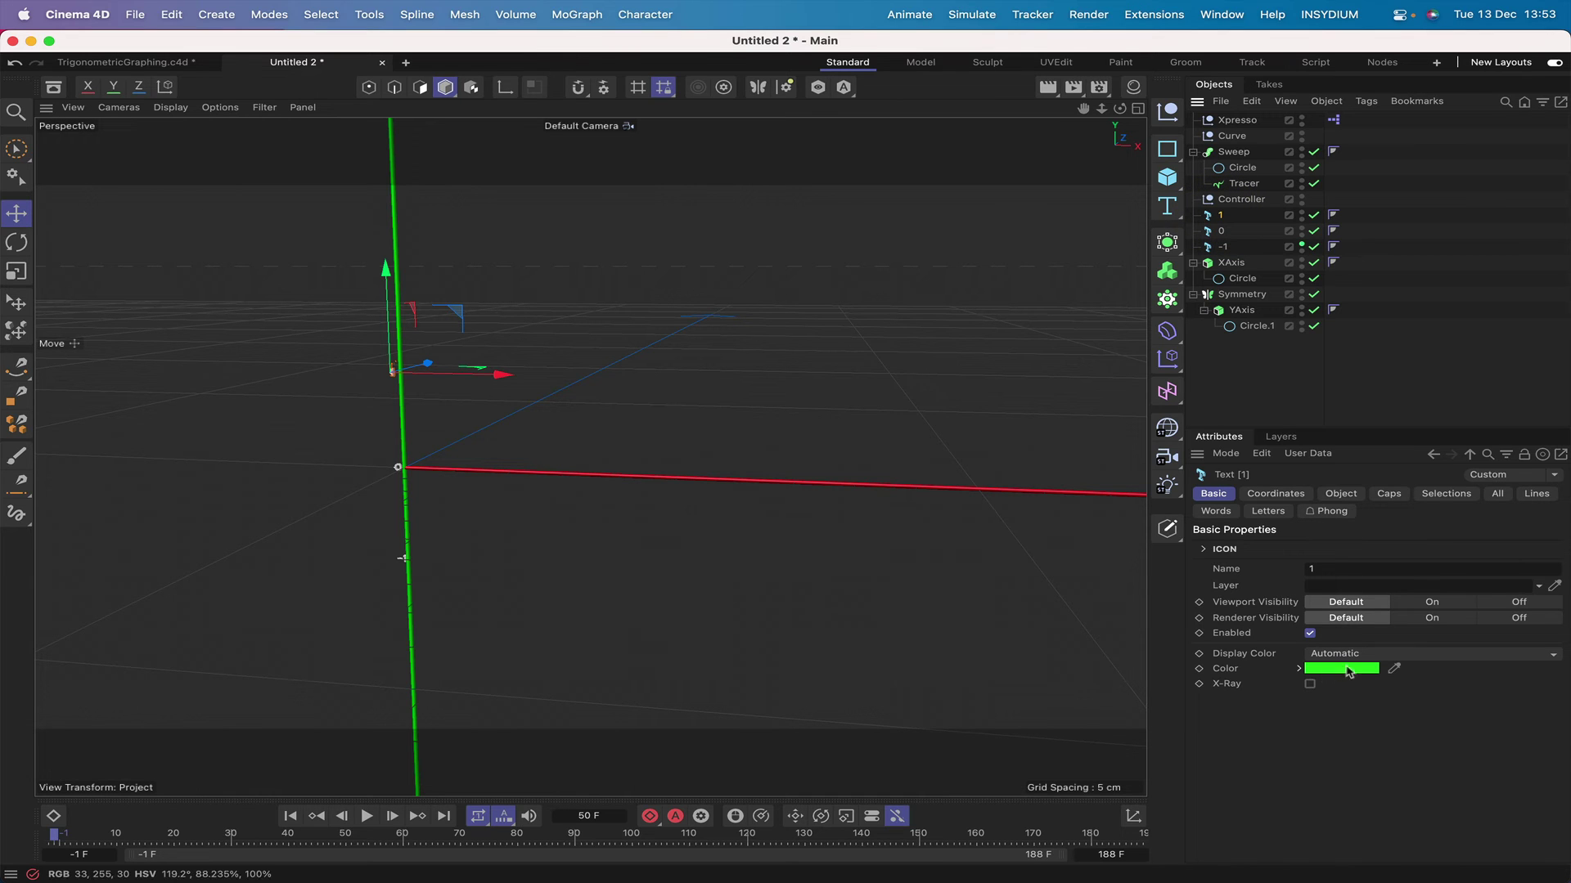
pyautogui.click(1402, 567)
pyautogui.click(1332, 495)
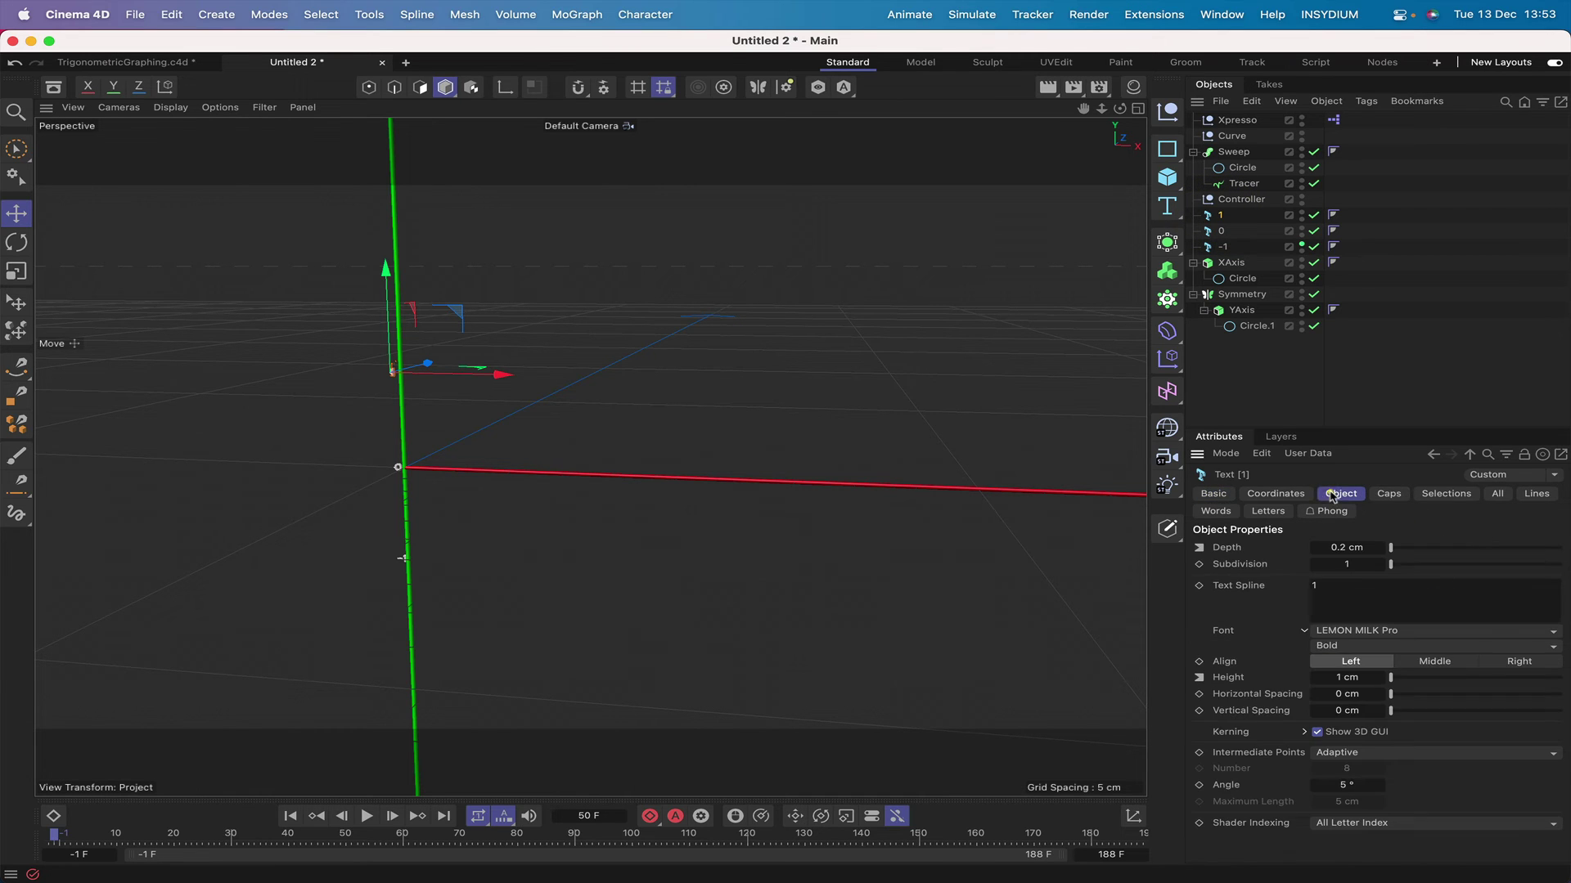
pyautogui.click(1269, 512)
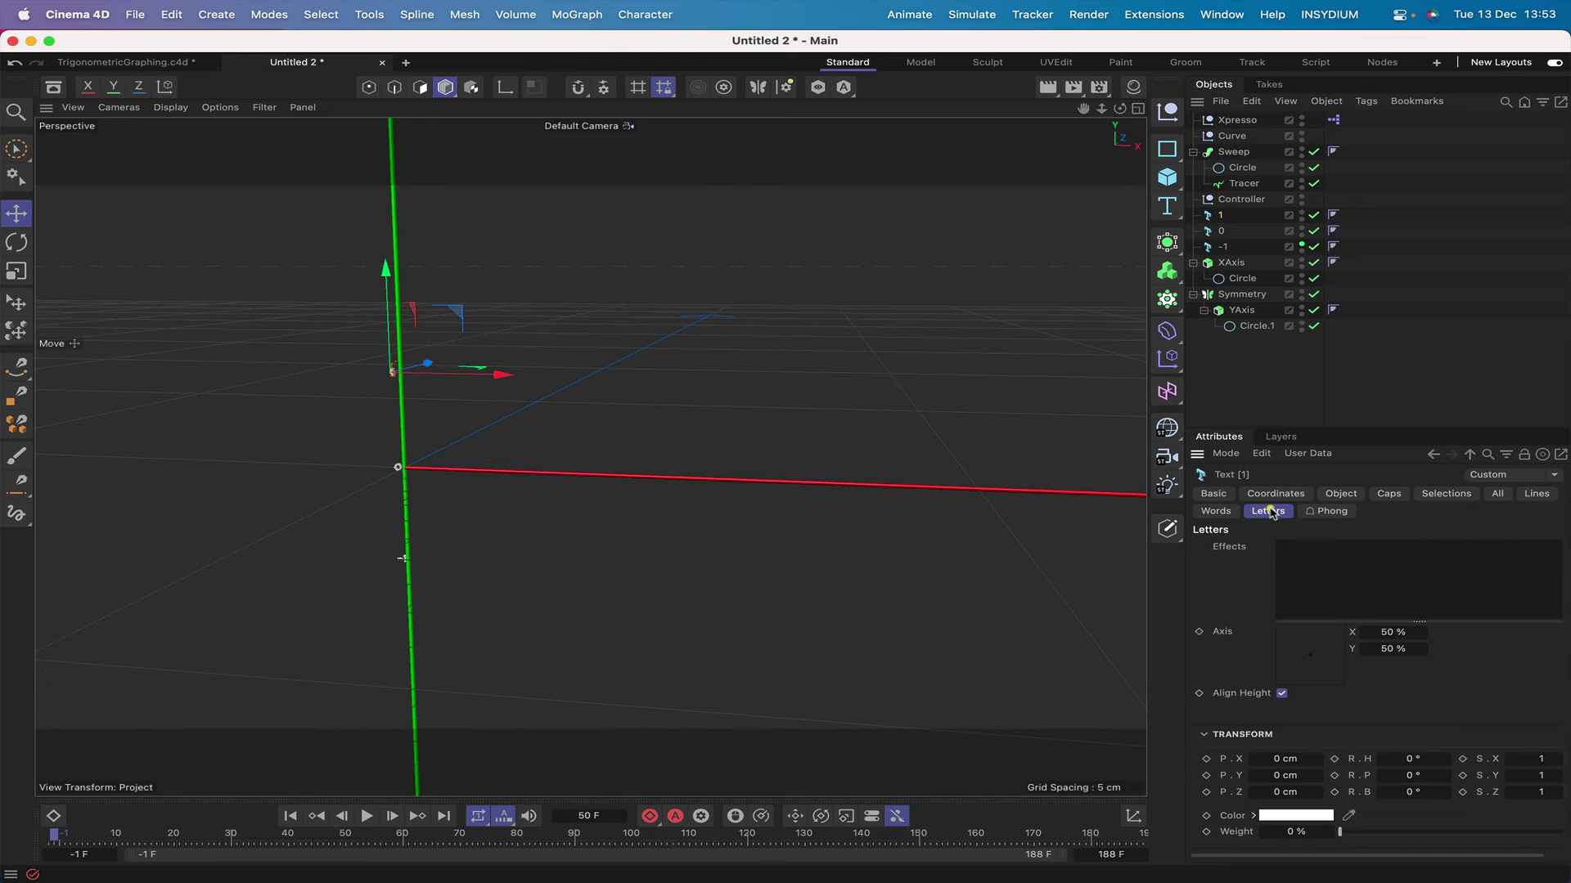
pyautogui.rightClick(1281, 818)
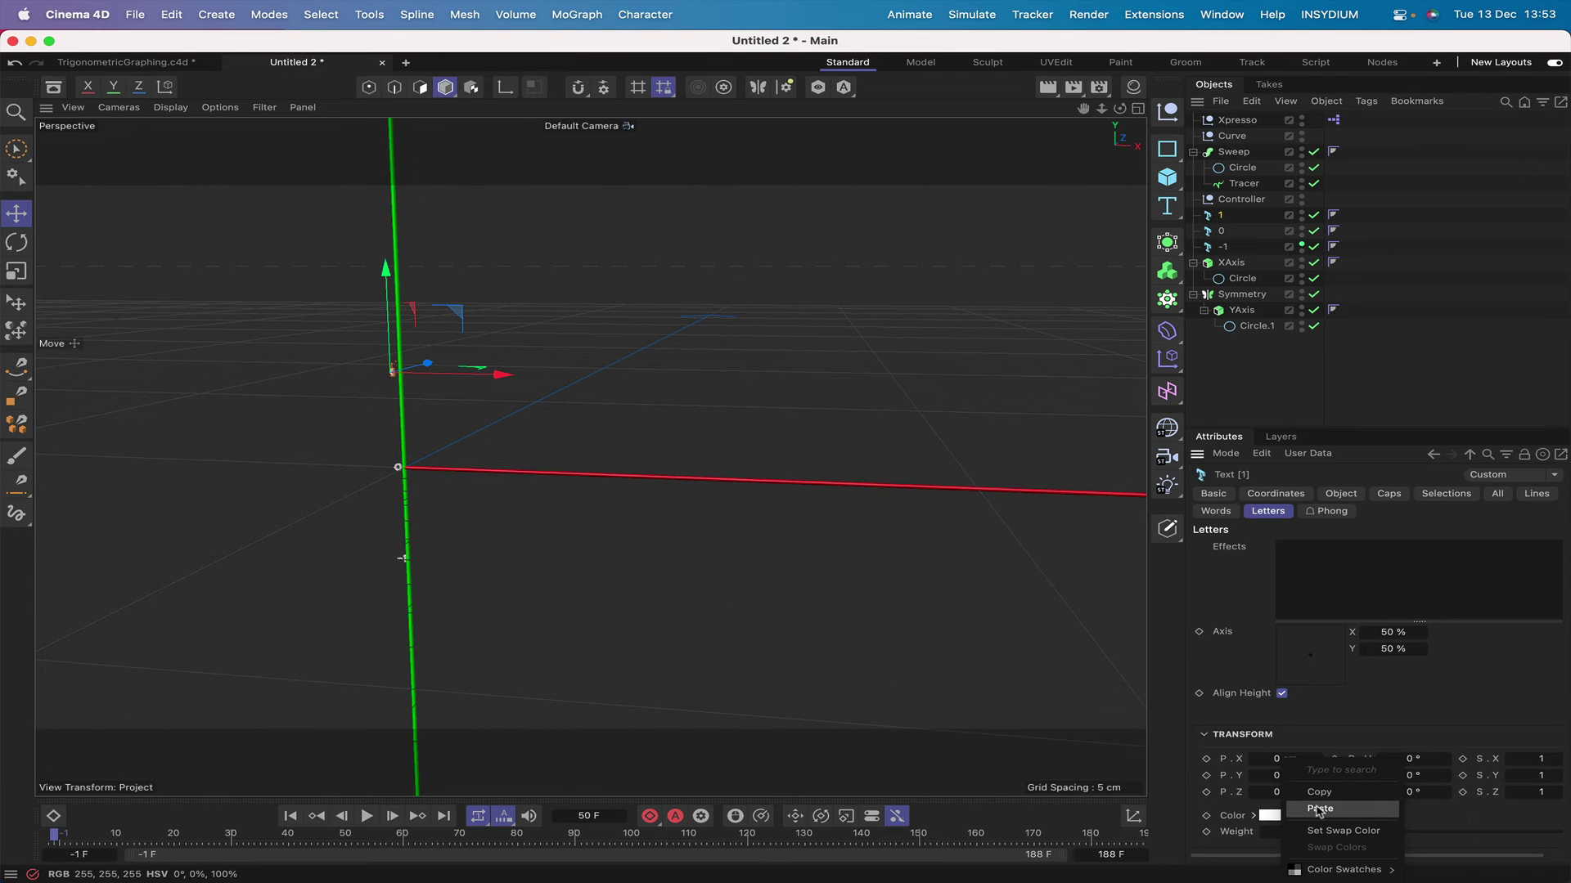
pyautogui.click(1318, 810)
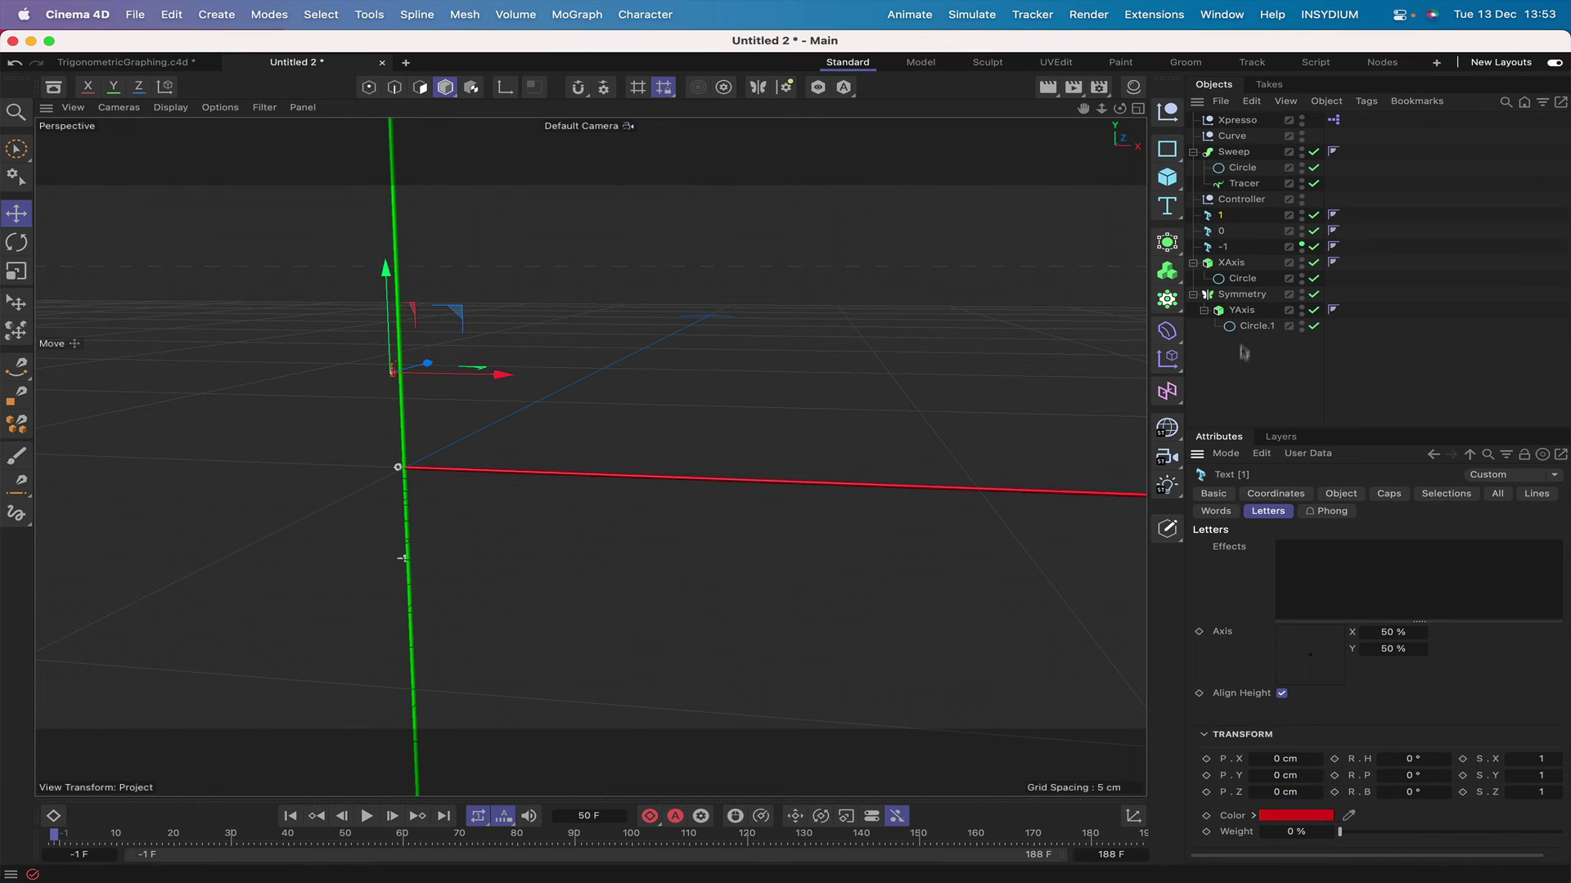
# Copy the YAxis green (RGB 33, 255, 30) into the Letters transform color of the 1 text
pyautogui.rightClick(1241, 315)
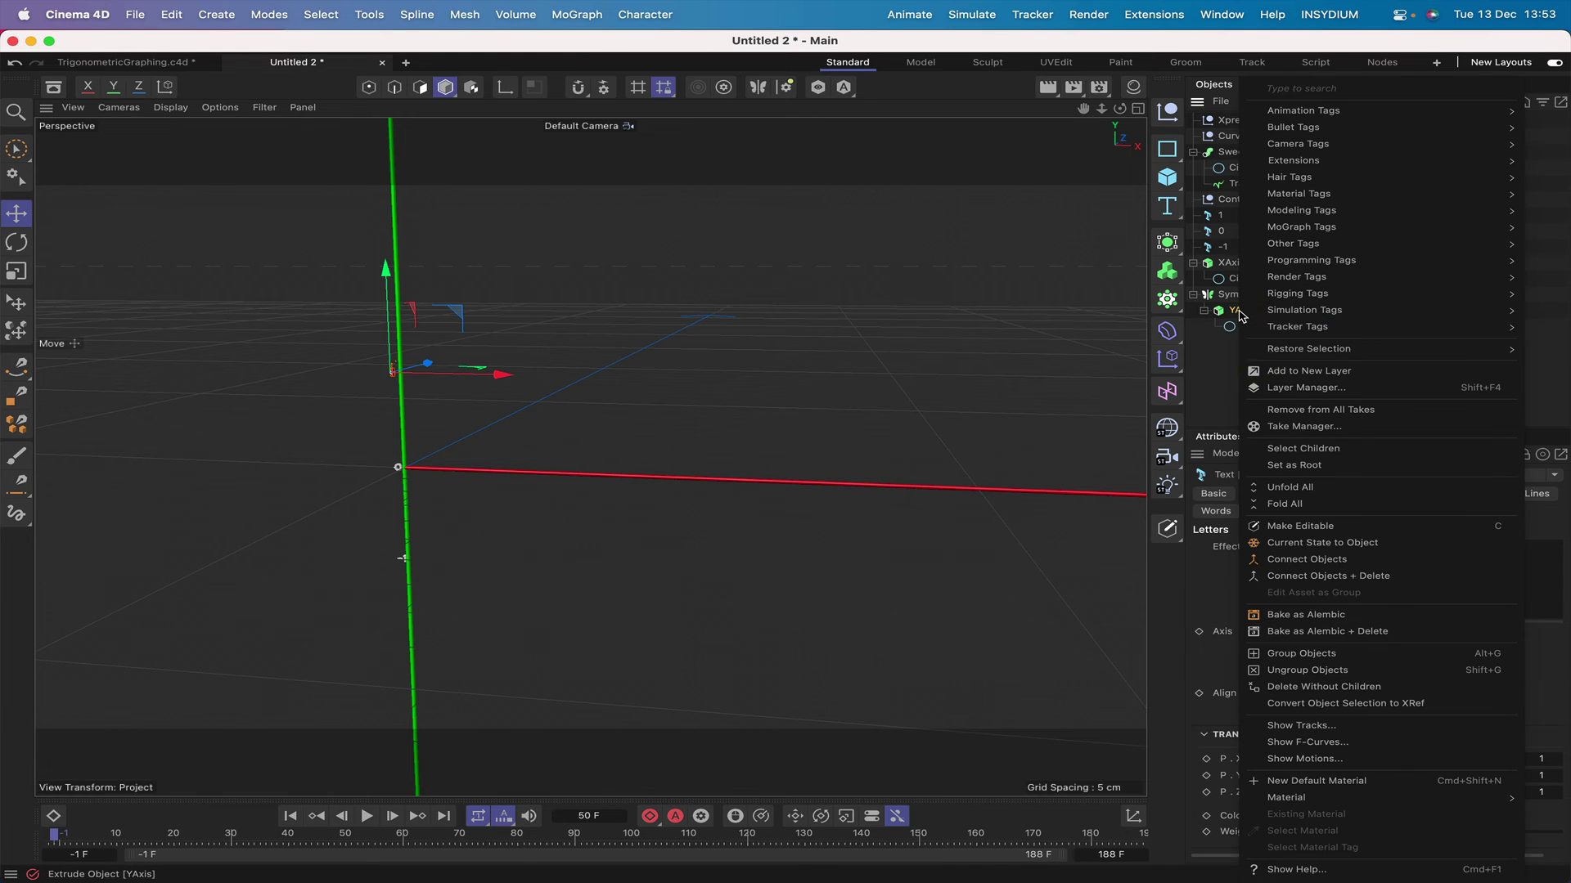
pyautogui.click(1236, 360)
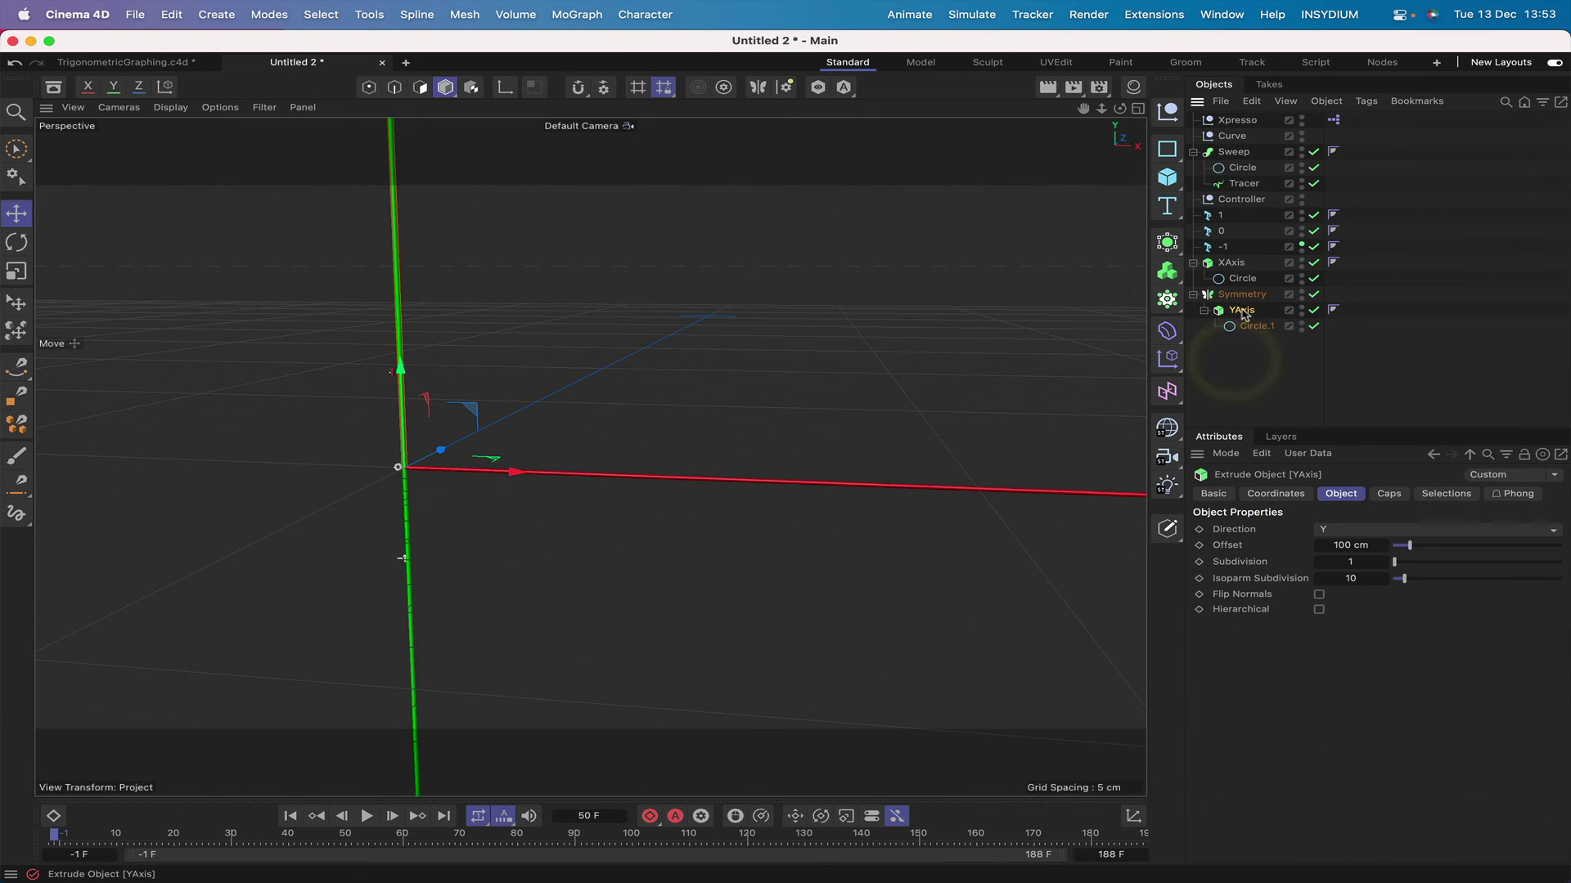
pyautogui.click(1213, 493)
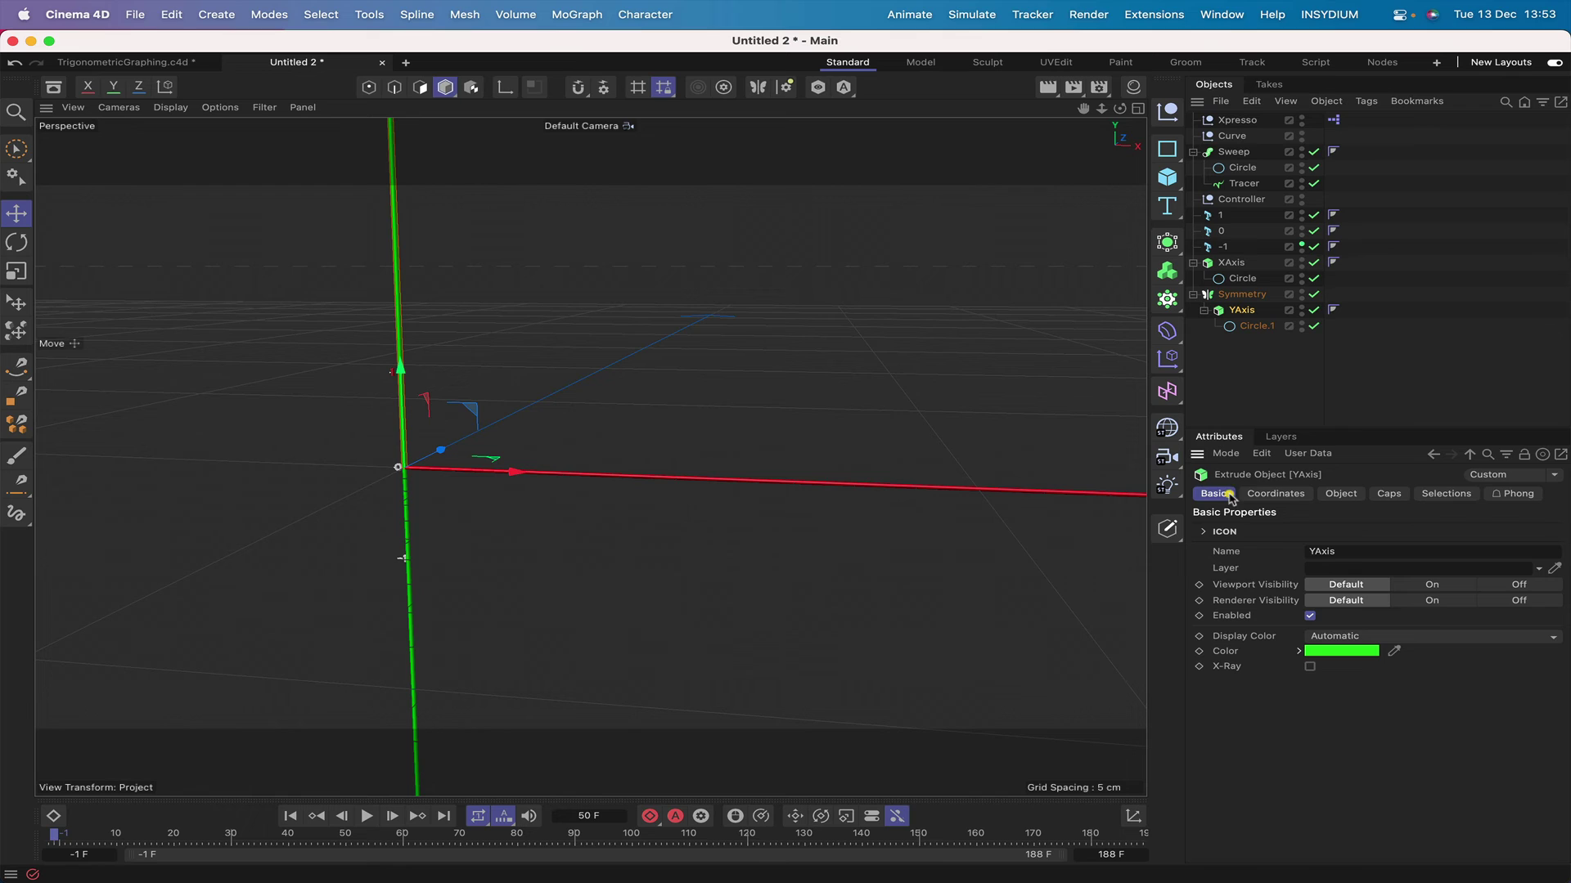
pyautogui.rightClick(1350, 654)
pyautogui.click(1385, 688)
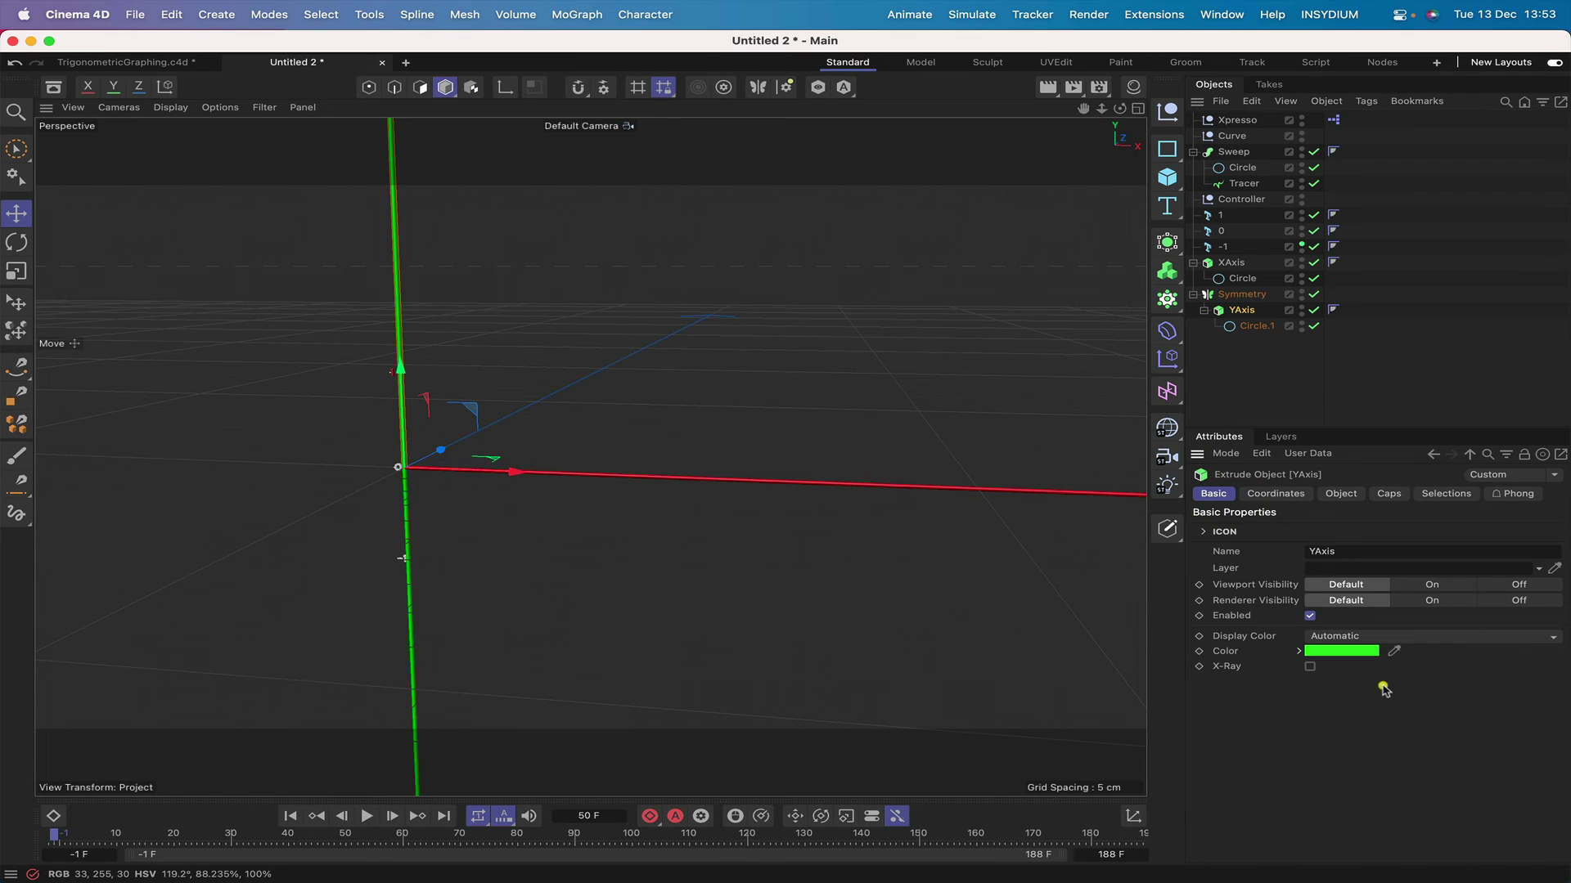
pyautogui.click(1220, 217)
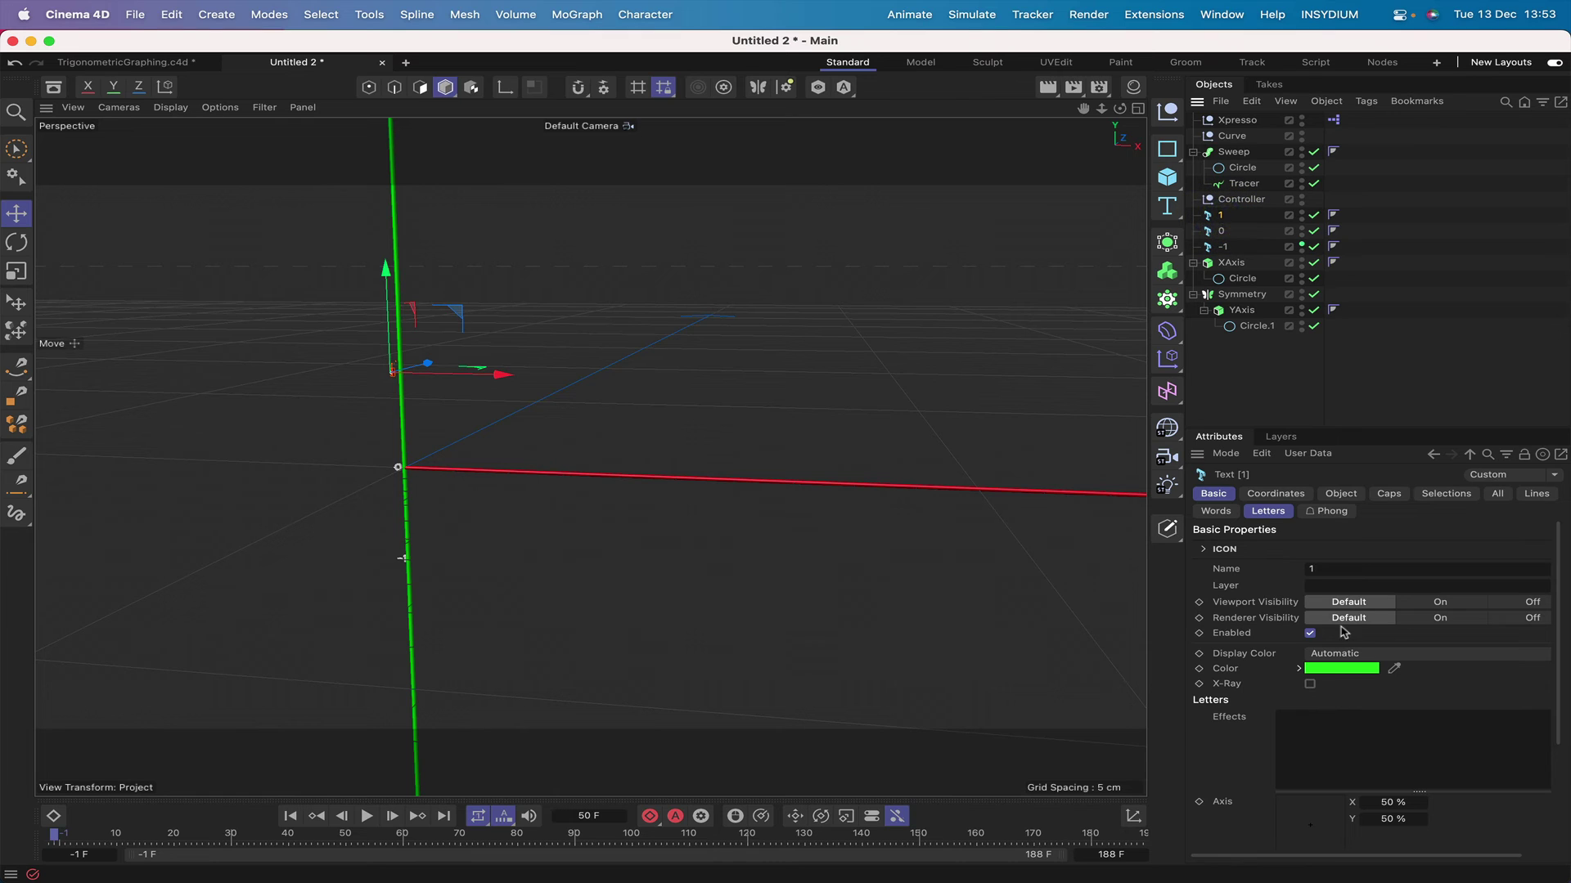
pyautogui.click(1268, 510)
pyautogui.click(1300, 816)
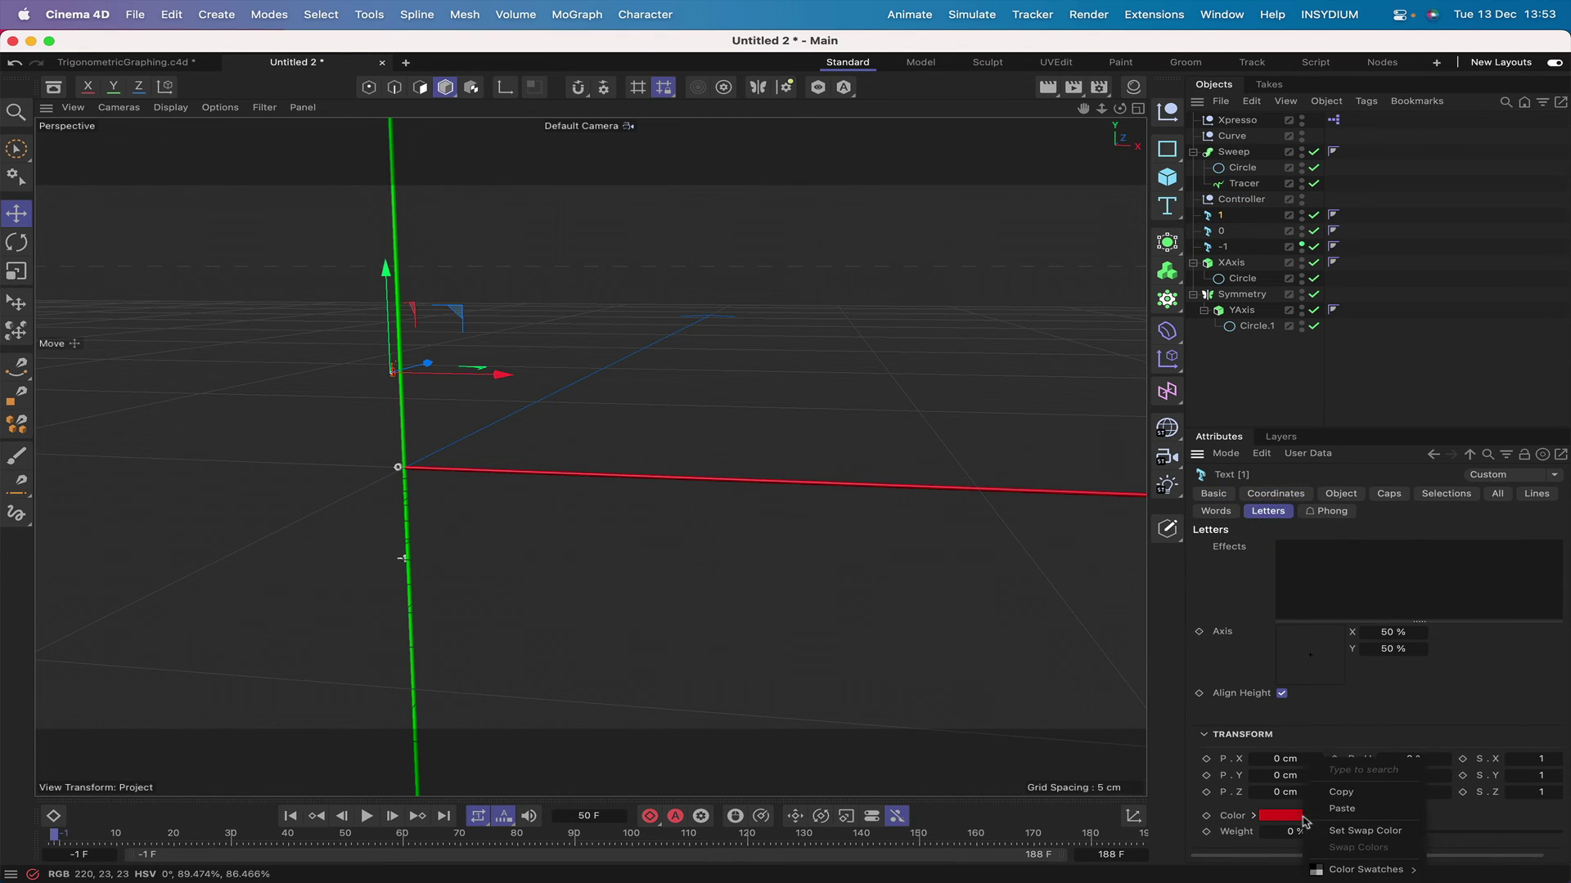
pyautogui.click(1335, 811)
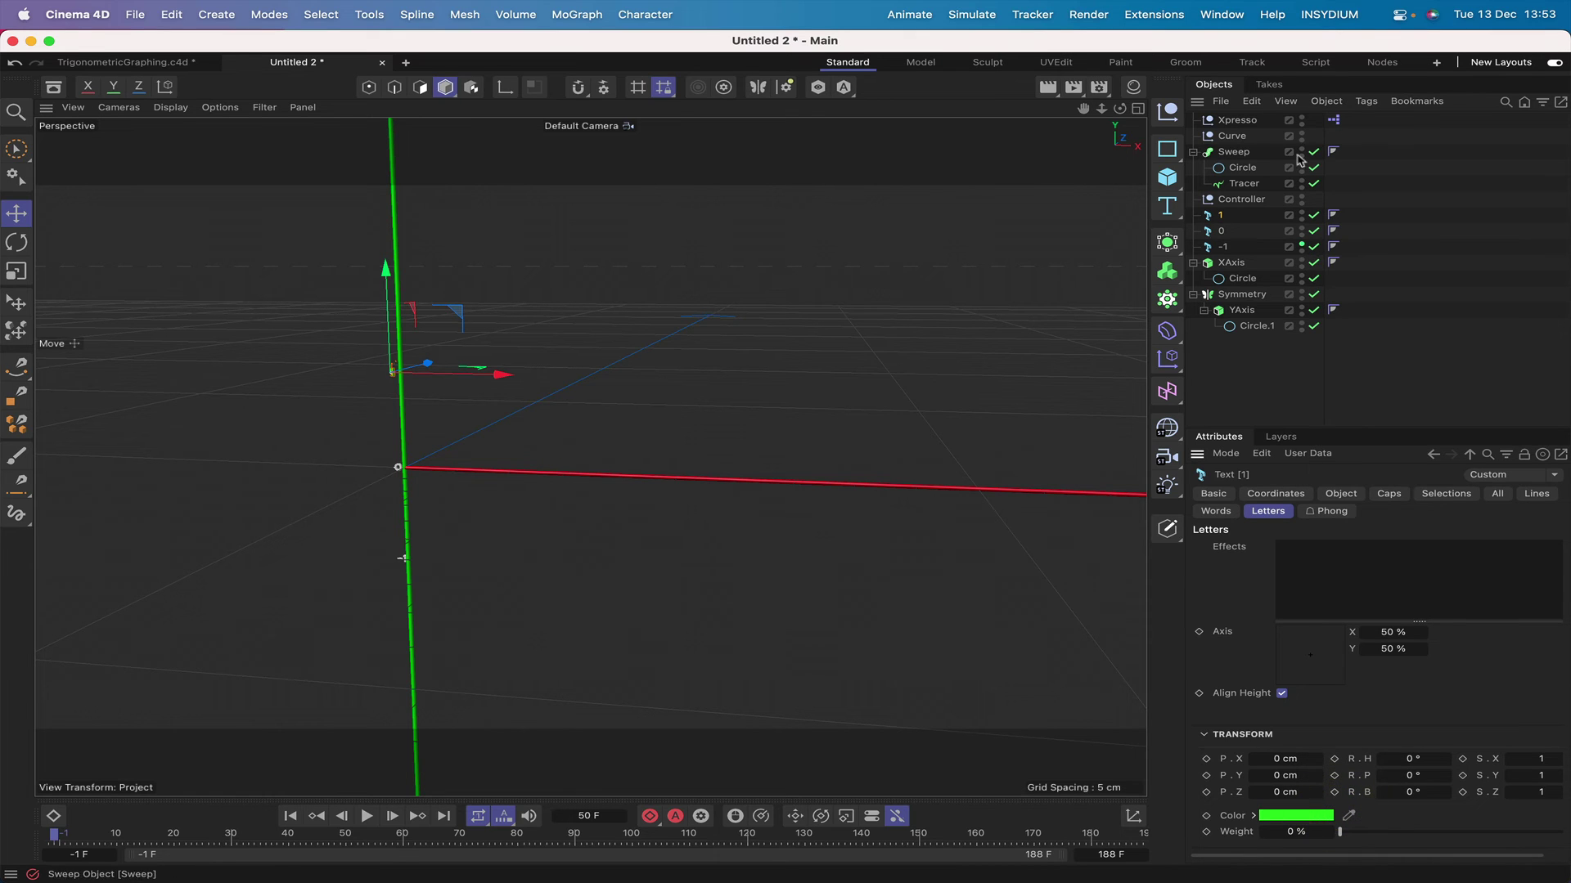
# Copy the XAxis red (RGB 220, 23, 23) into the Letters transform color of the -1 text
pyautogui.click(1231, 263)
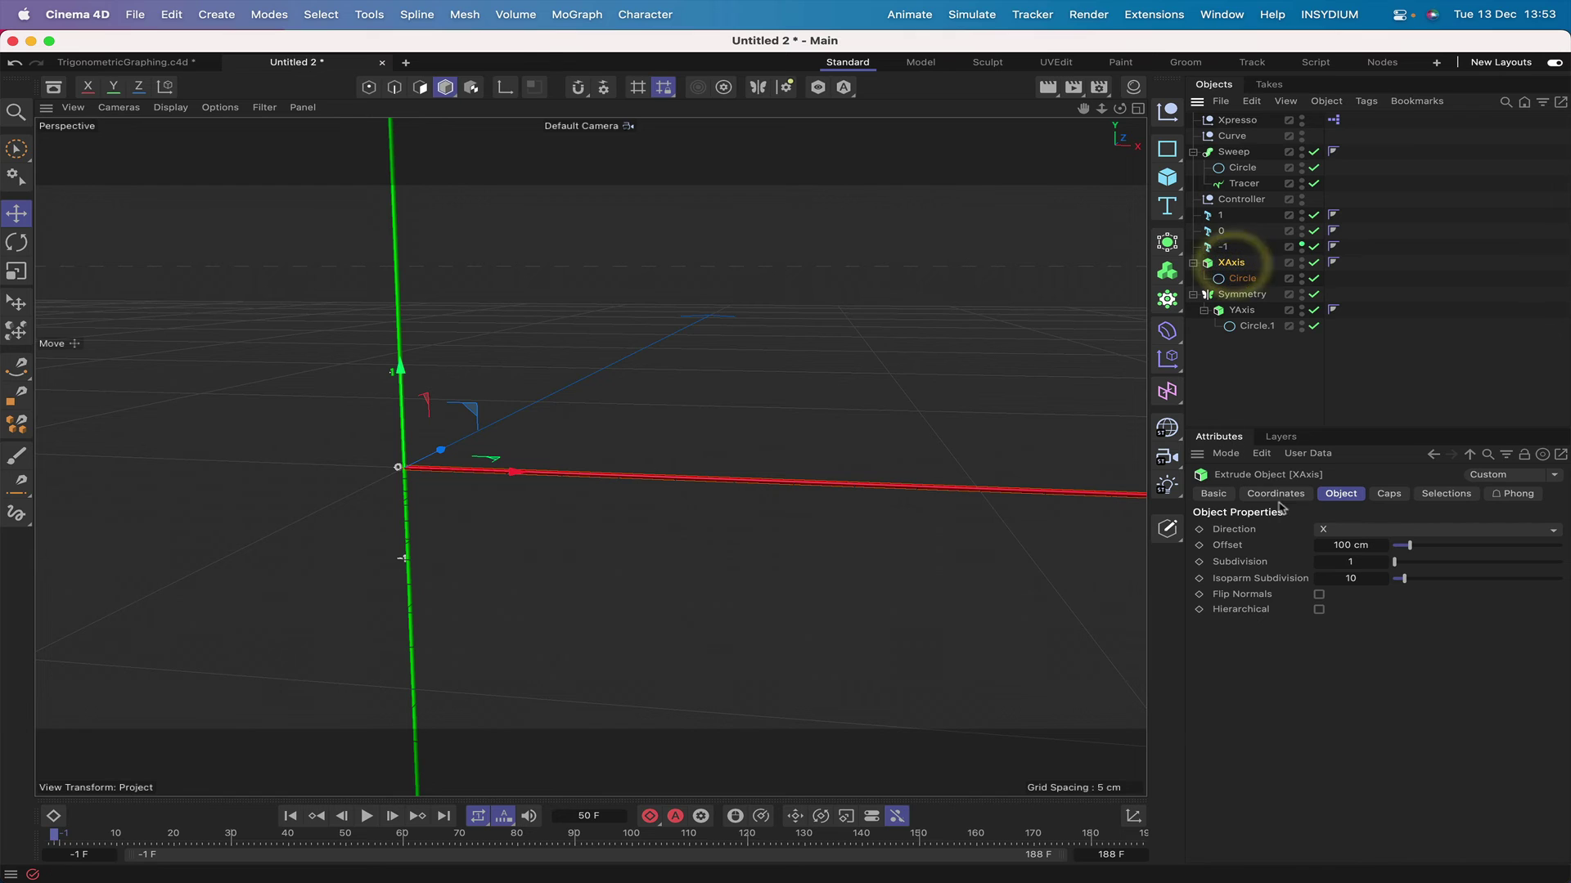
pyautogui.click(1214, 493)
pyautogui.click(1312, 639)
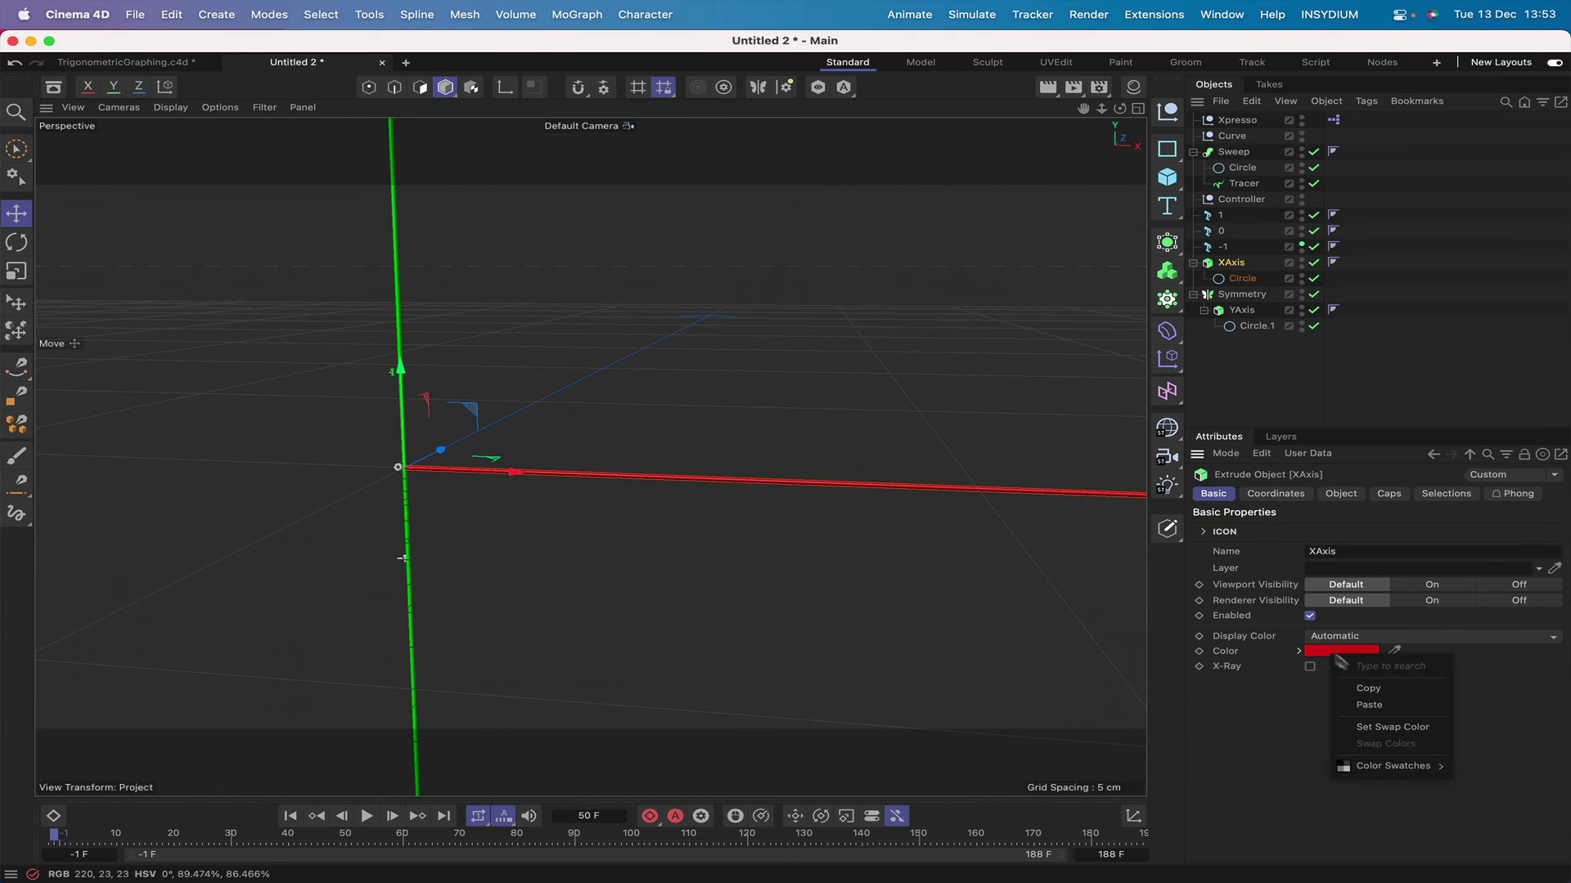
pyautogui.click(1371, 693)
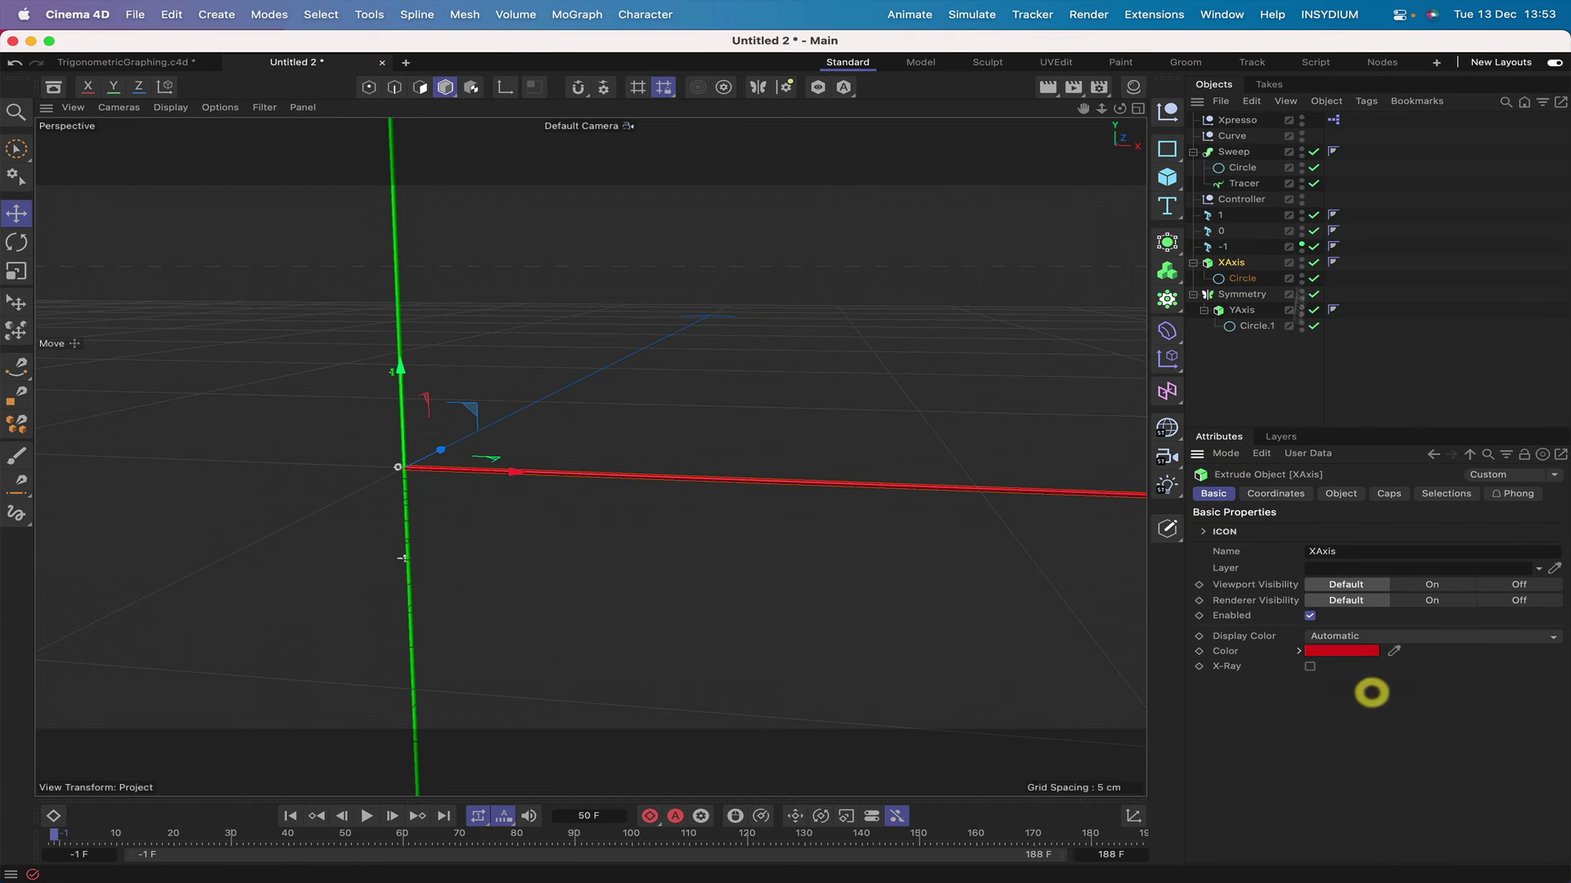
pyautogui.click(1226, 247)
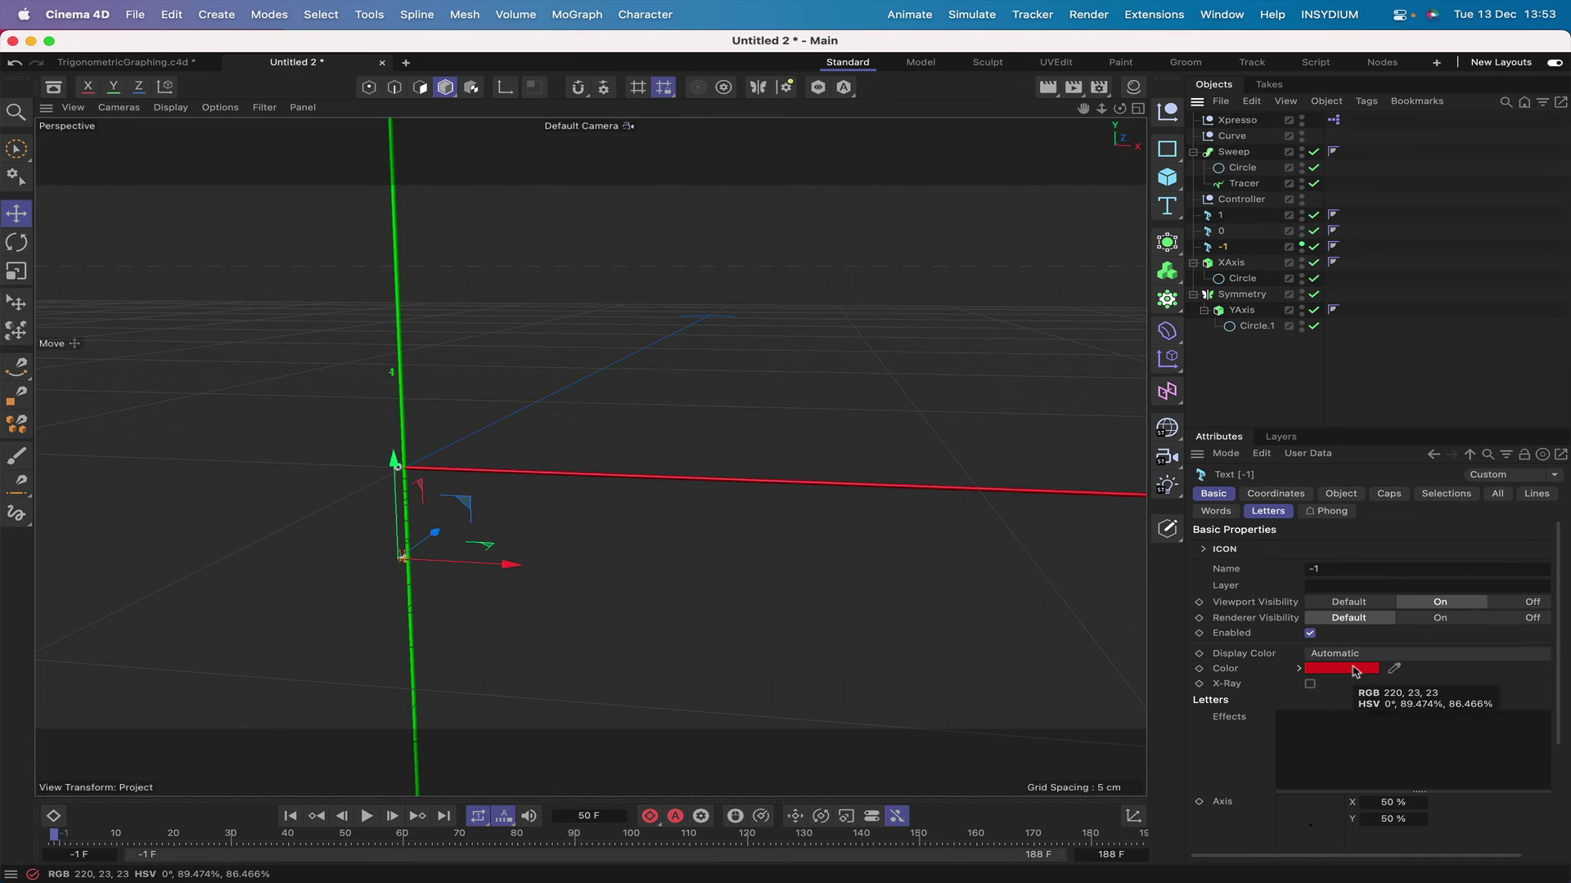
pyautogui.click(1268, 511)
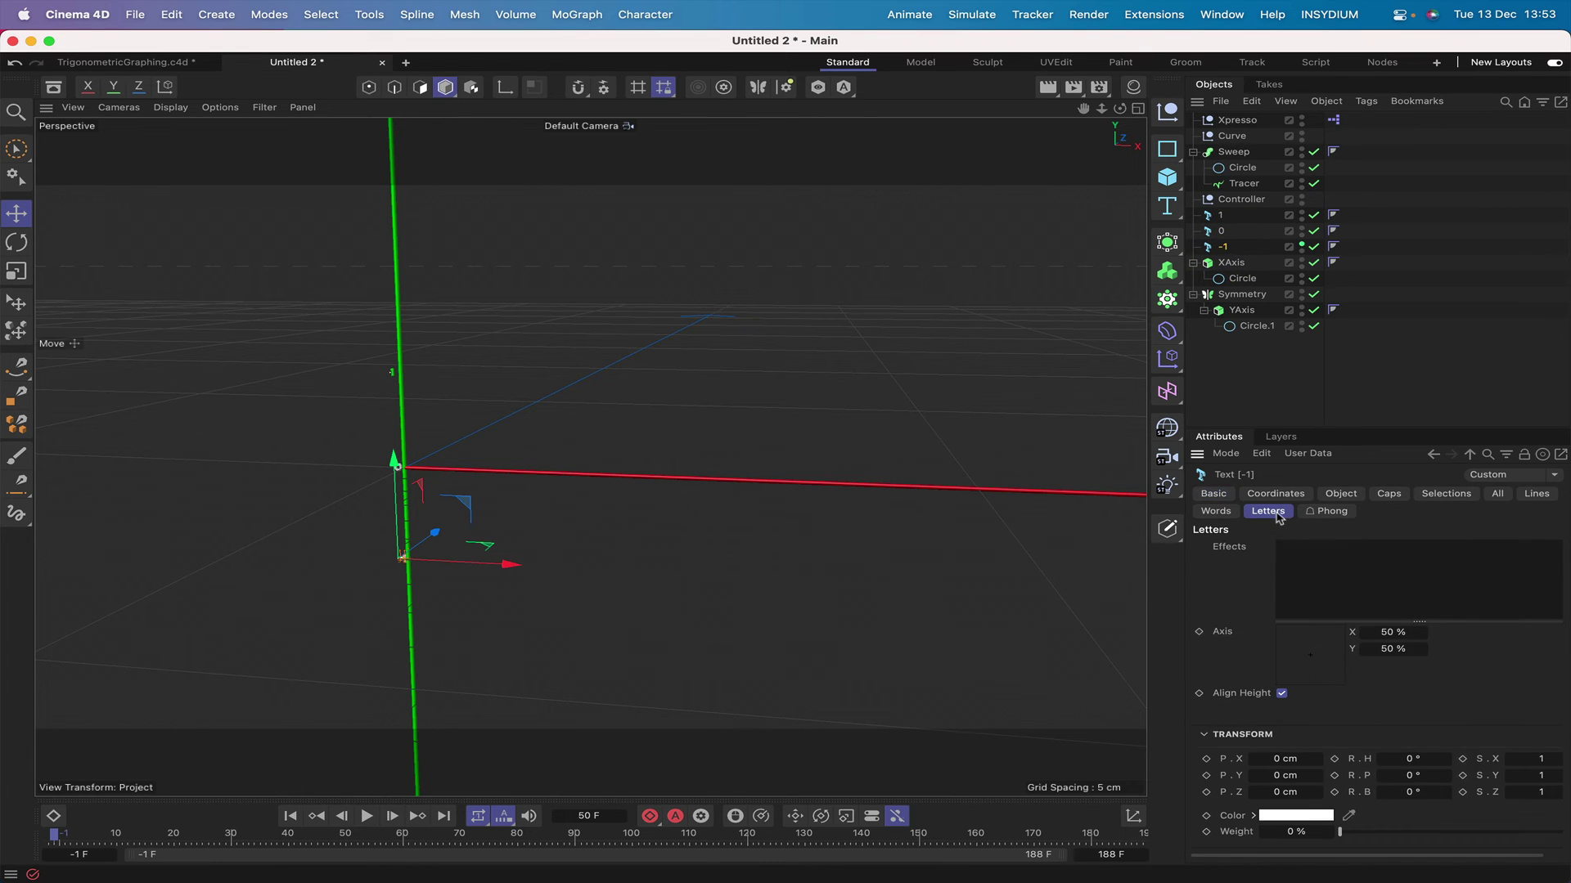
pyautogui.click(1307, 815)
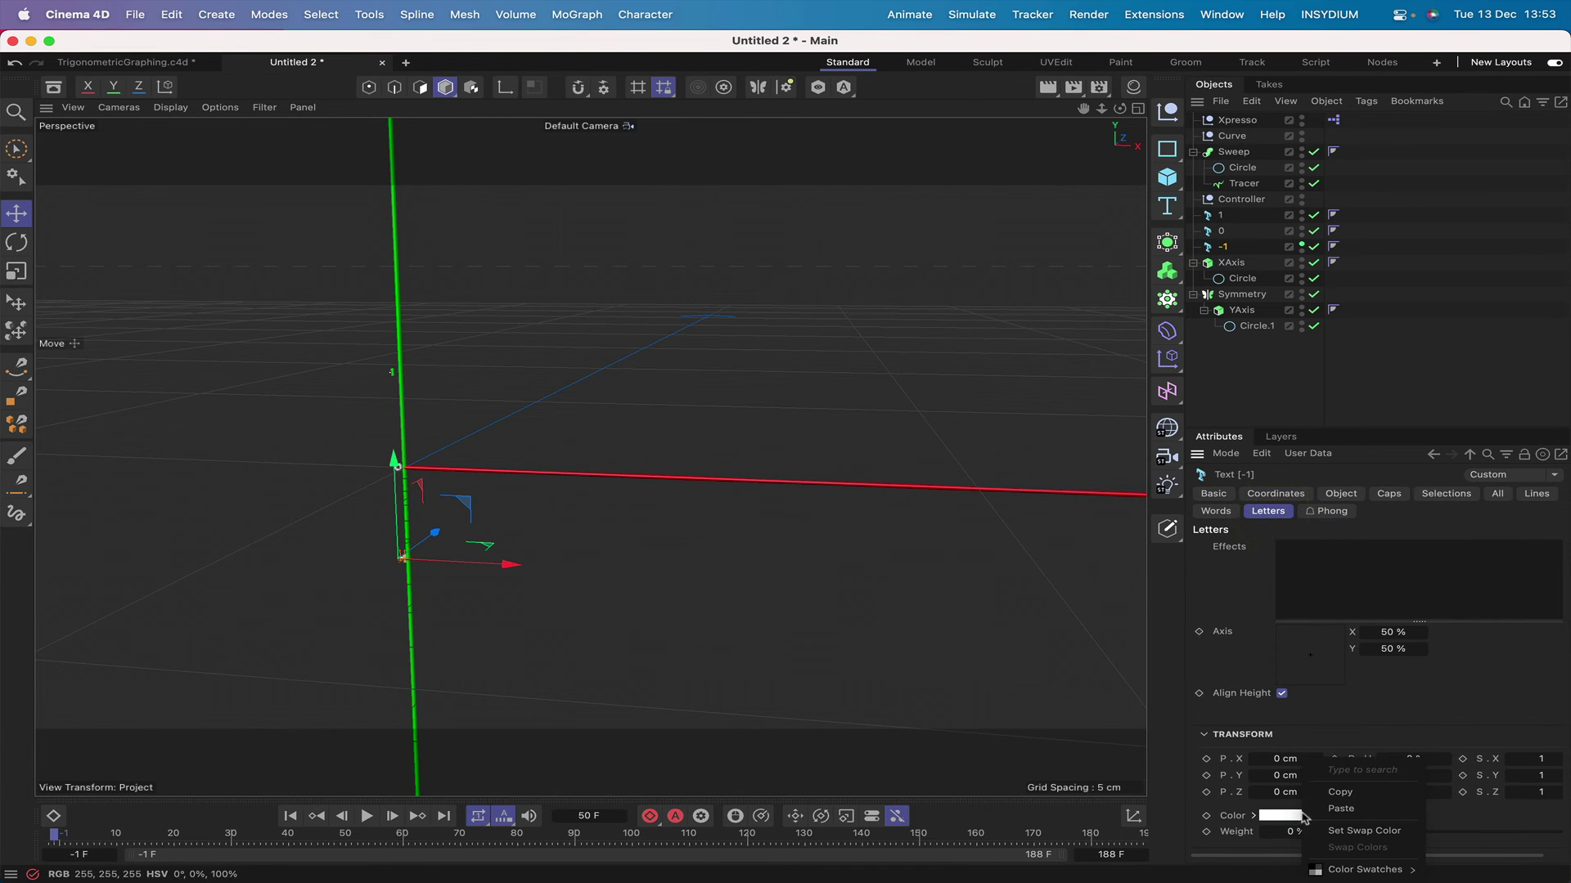
pyautogui.click(1342, 817)
pyautogui.click(1243, 368)
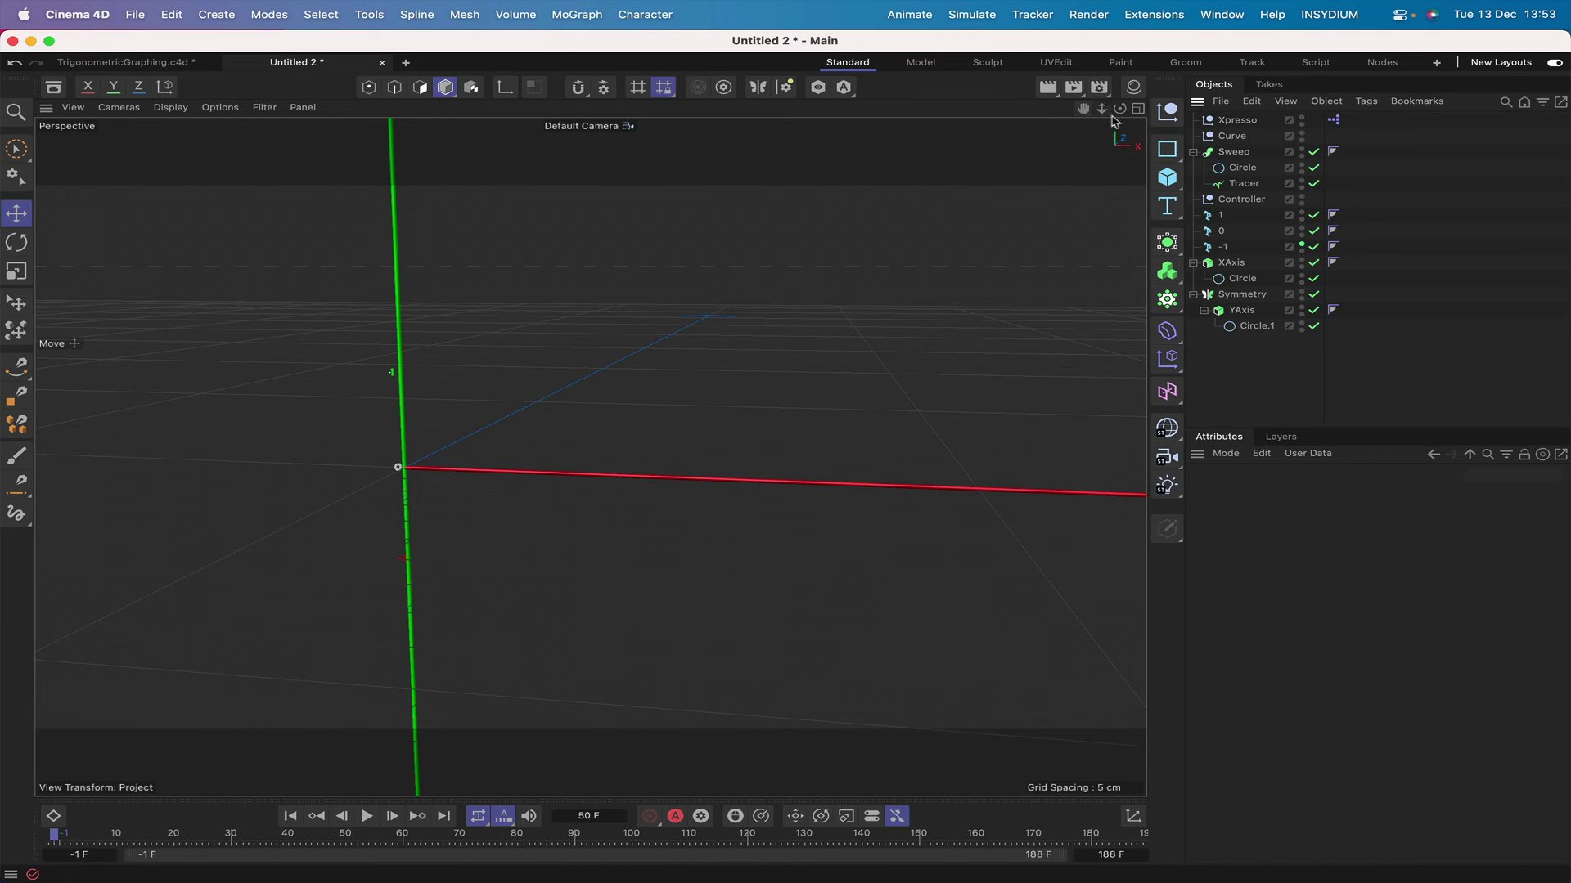
pyautogui.moveTo(1120, 114); pyautogui.dragTo(621, 406)
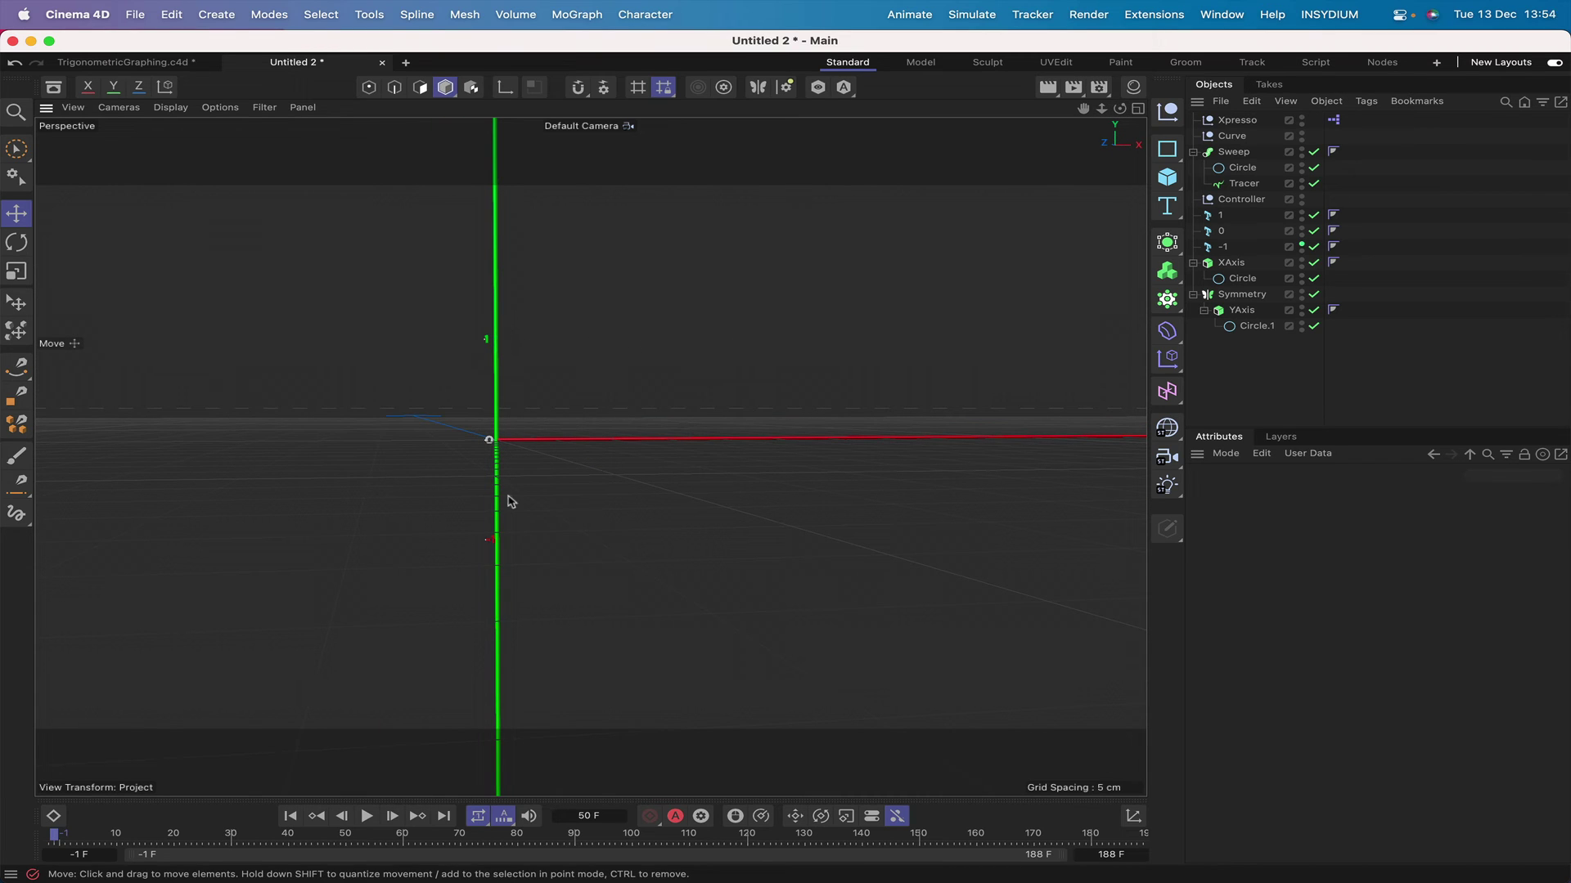
# Add a NOT node to the XPresso graph below the Negate node and feed it from the Controller's Absolute output
pyautogui.doubleClick(1334, 123)
pyautogui.moveTo(1084, 96); pyautogui.dragTo(631, 4)
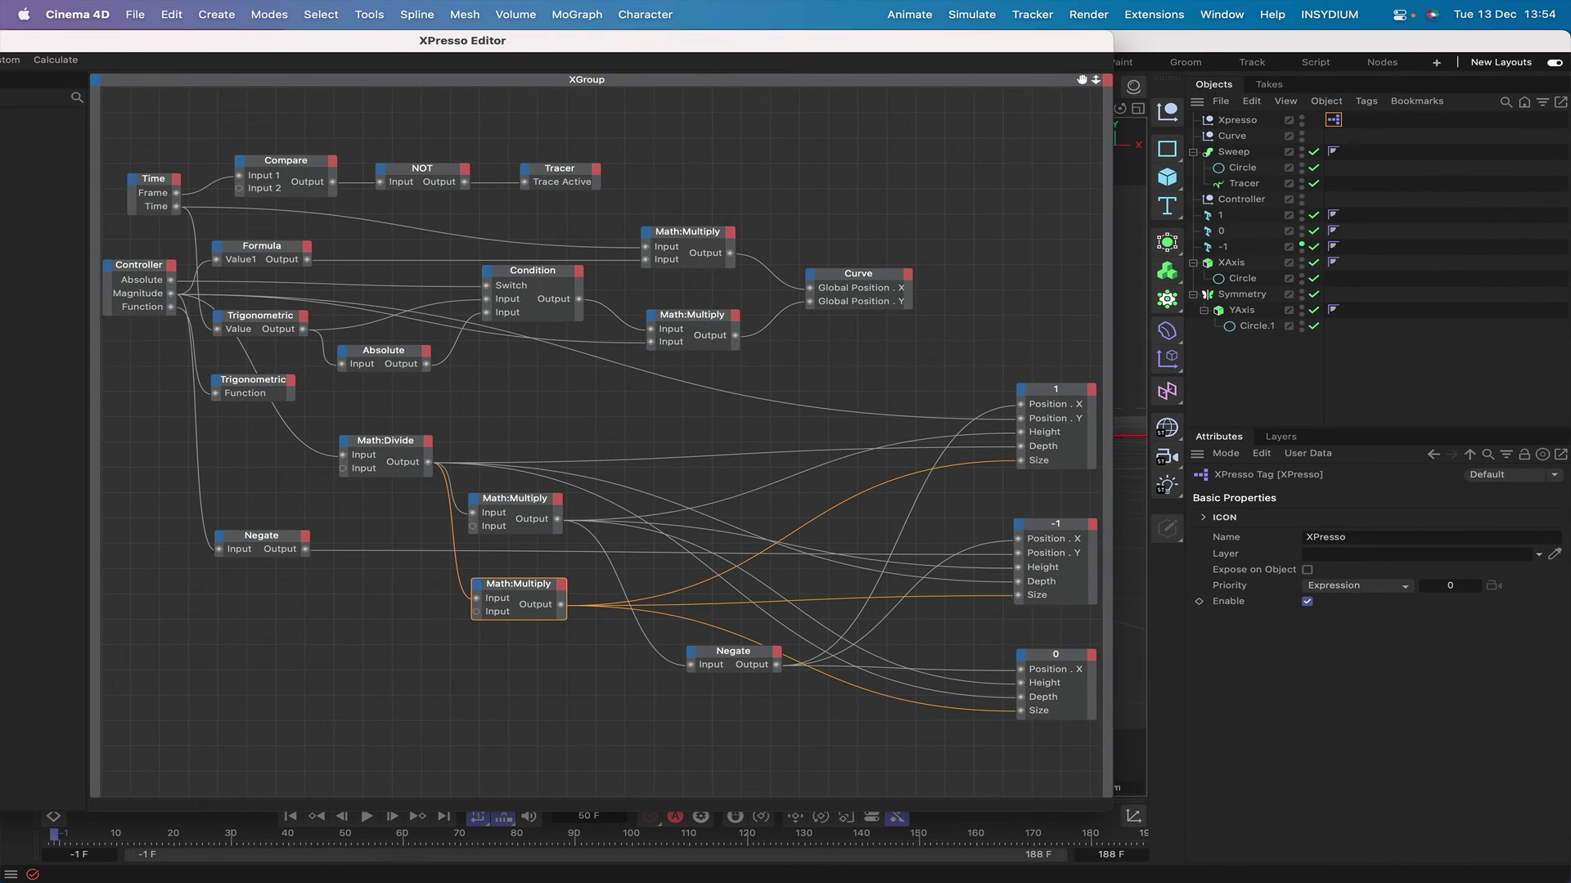
pyautogui.moveTo(1082, 79); pyautogui.dragTo(1083, 1)
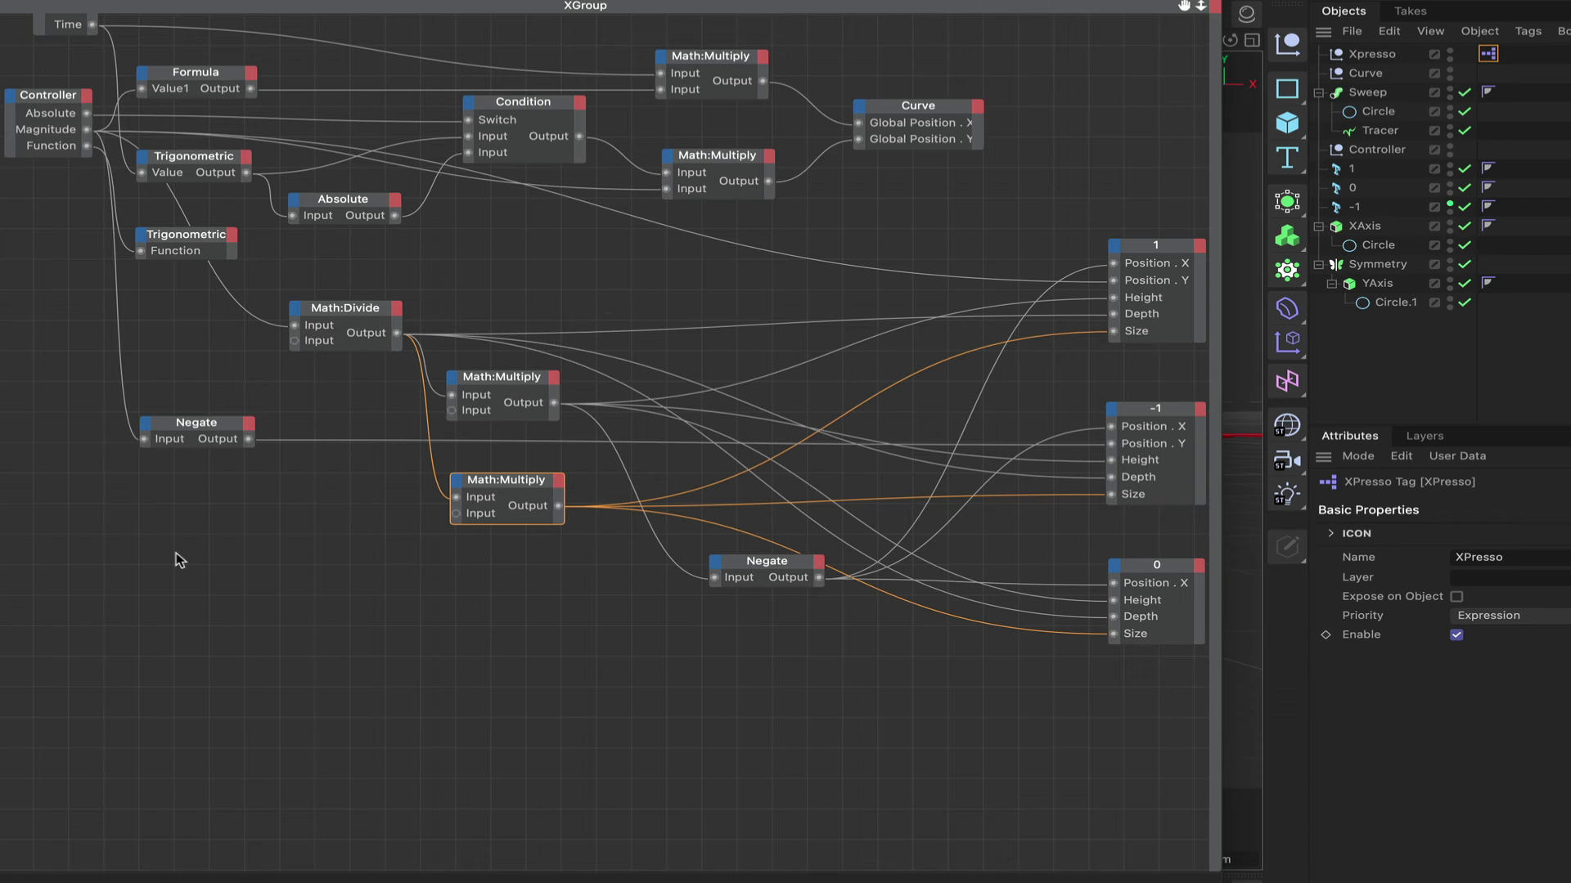
pyautogui.rightClick(149, 571)
pyautogui.moveTo(259, 607)
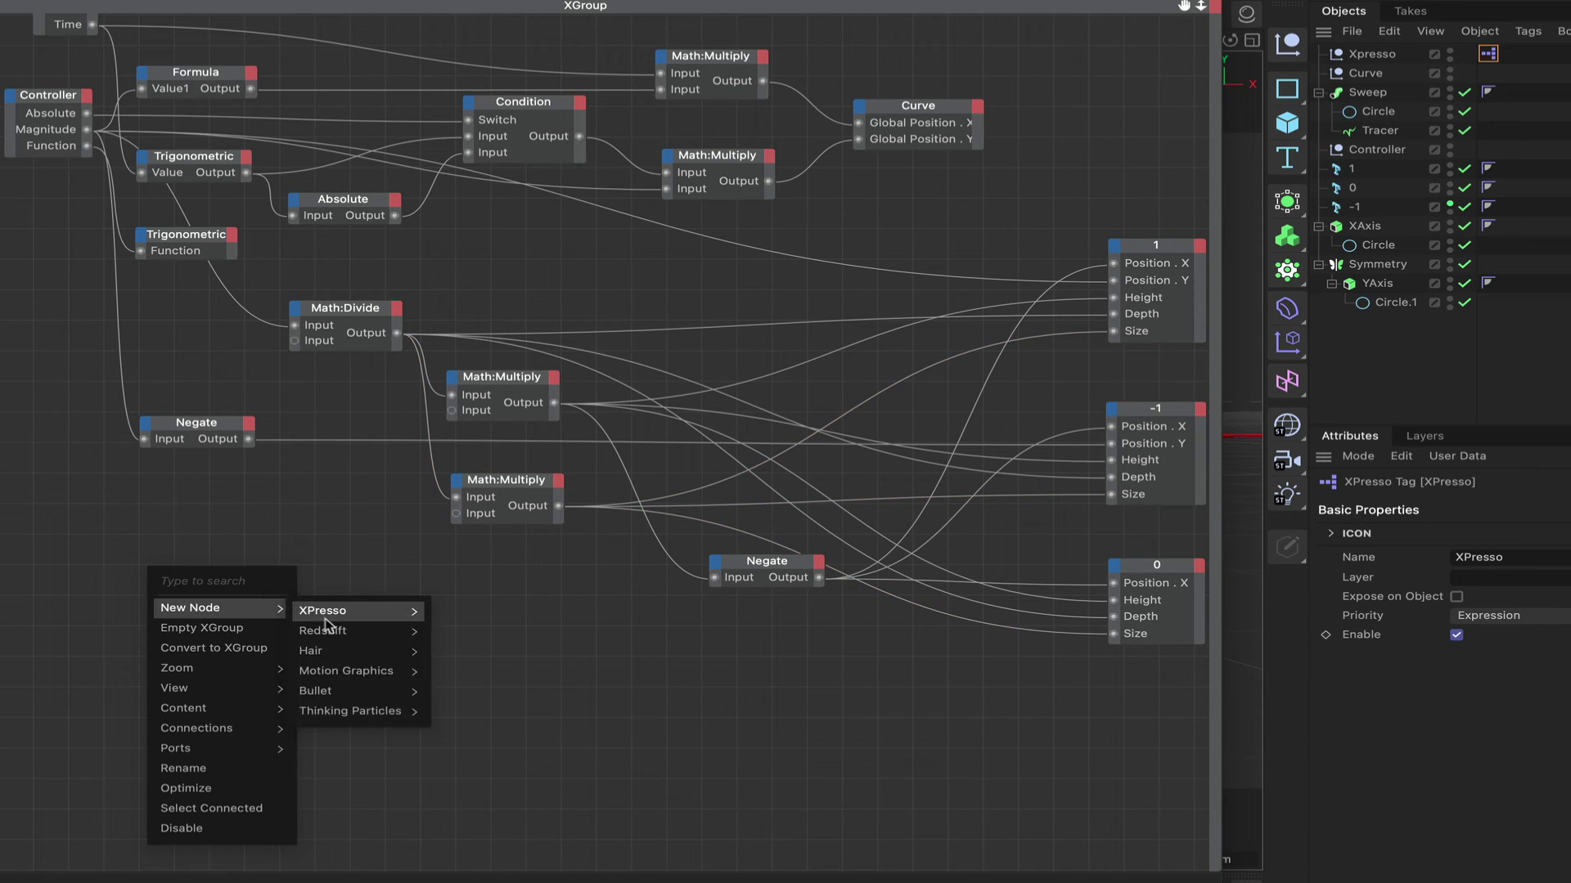
pyautogui.moveTo(344, 611)
pyautogui.moveTo(462, 653)
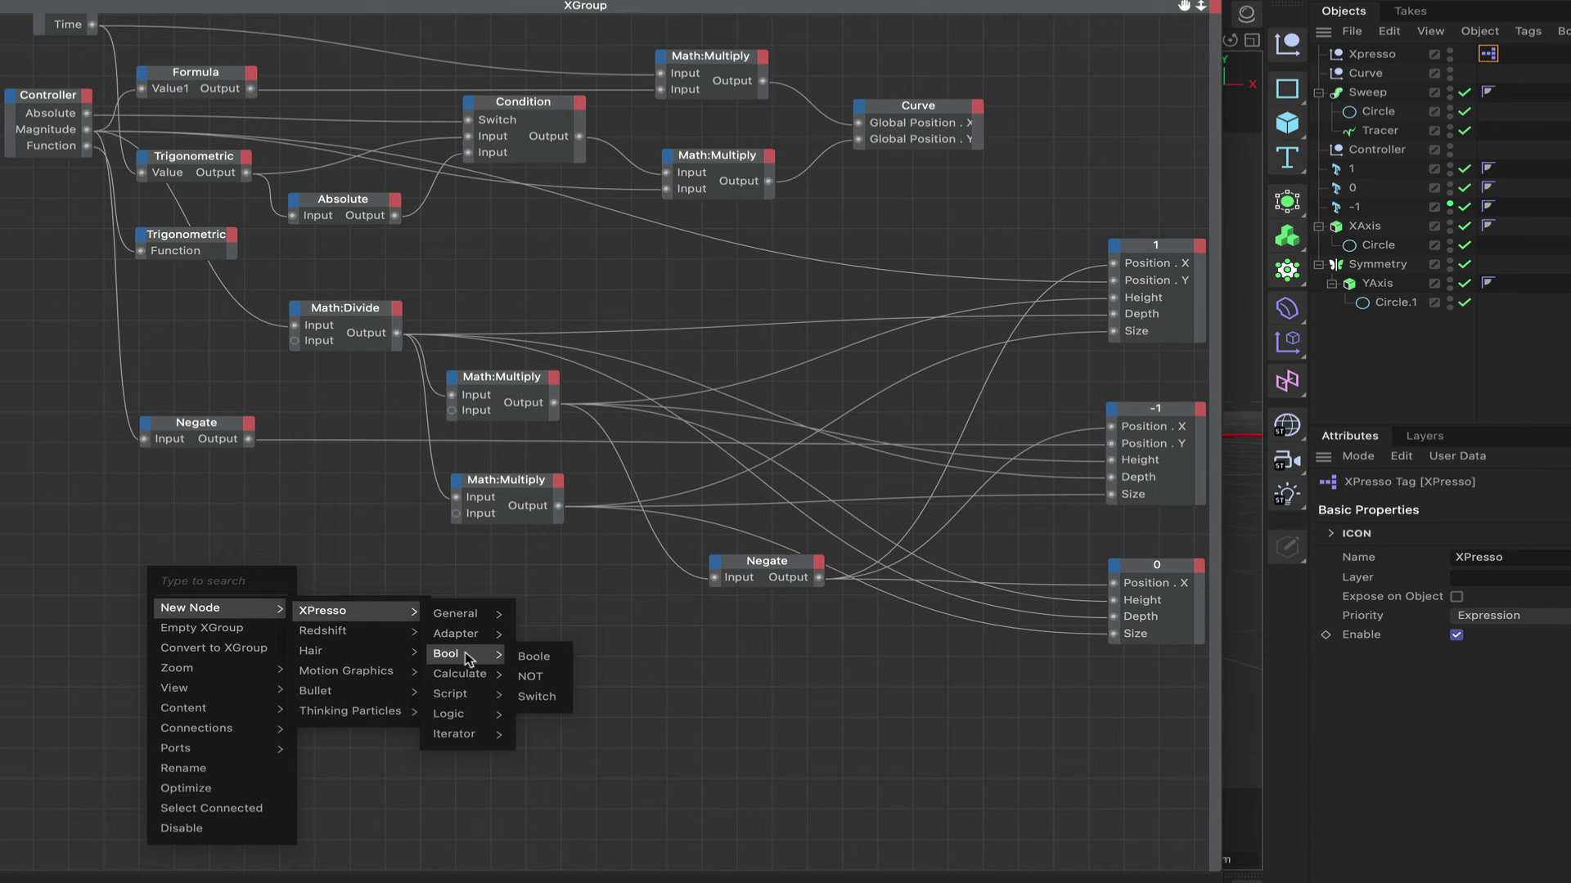
pyautogui.click(550, 677)
pyautogui.moveTo(169, 563); pyautogui.dragTo(212, 571)
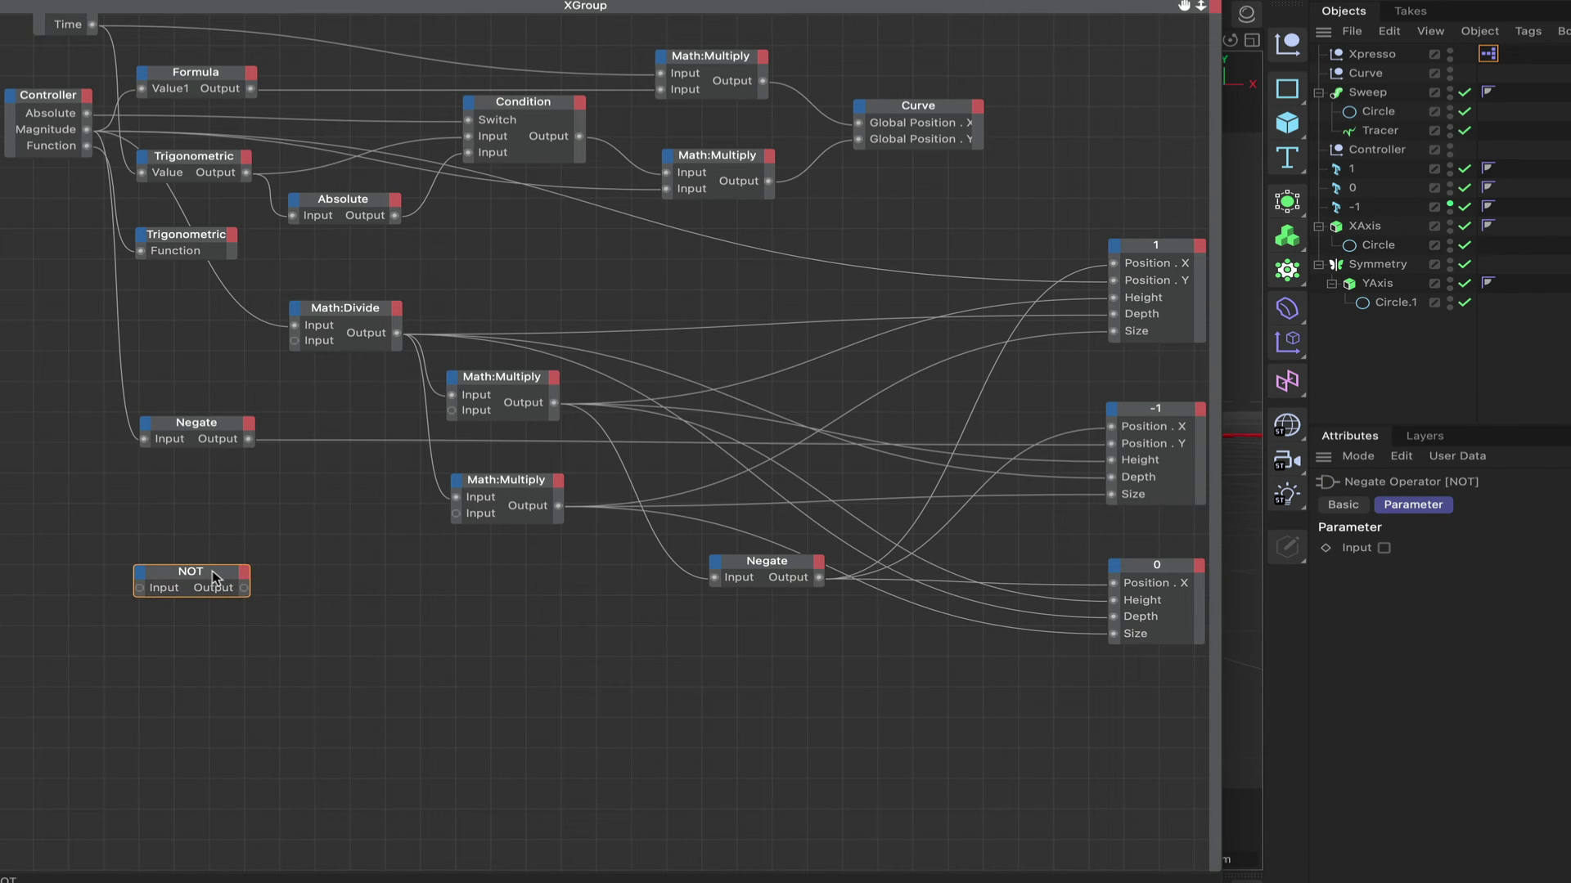
pyautogui.click(152, 361)
pyautogui.moveTo(87, 116); pyautogui.dragTo(189, 581)
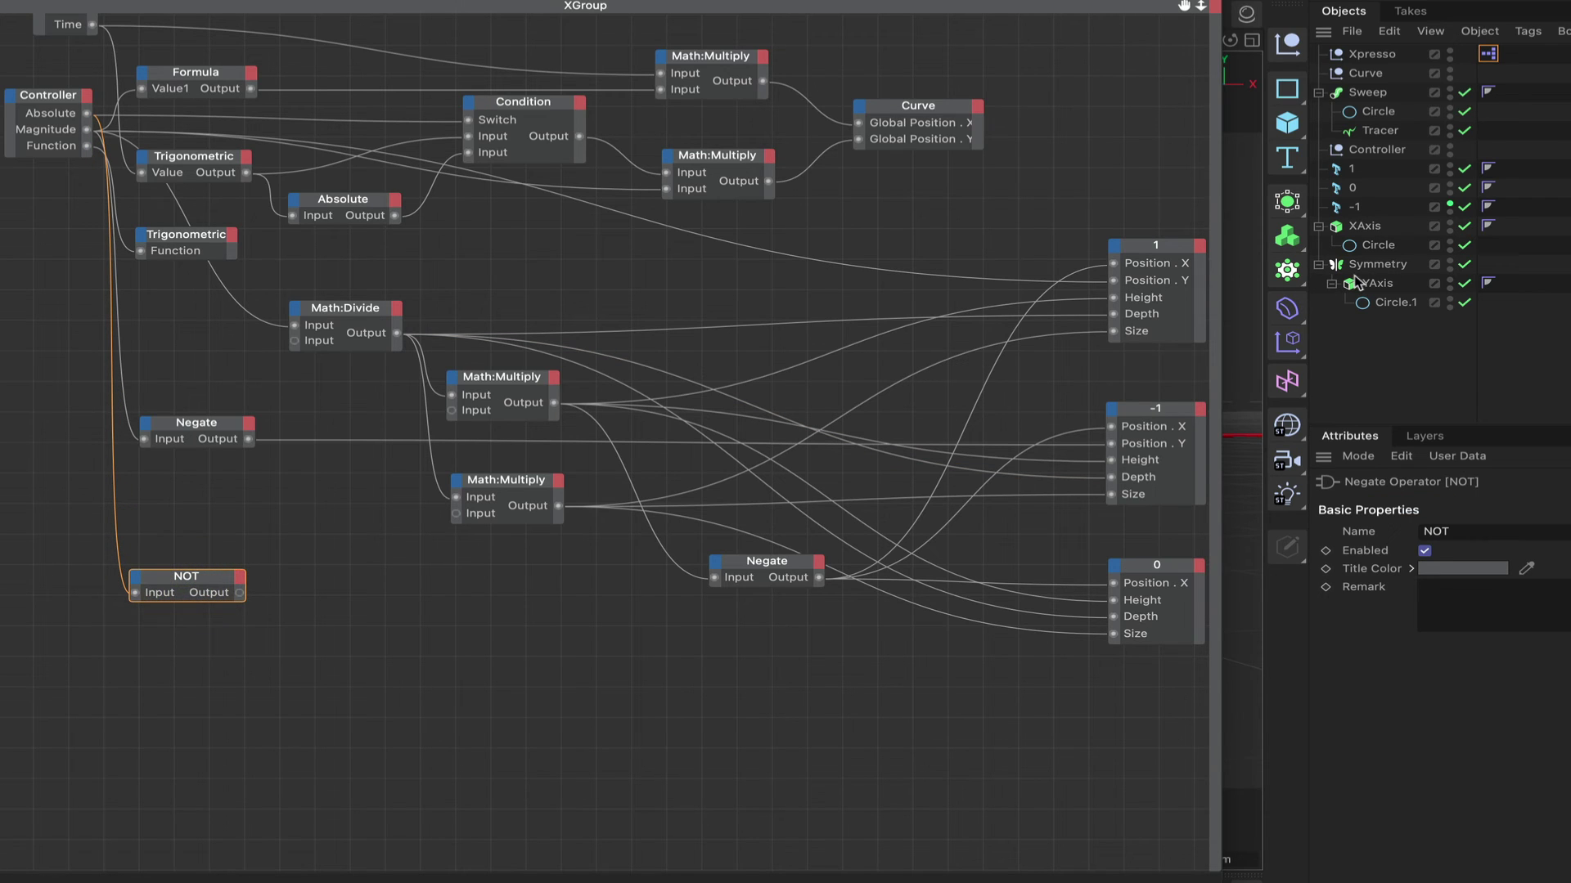
# Add the Symmetry object as a node with an Enabled input port and drive it from the NOT output
pyautogui.moveTo(1374, 268); pyautogui.dragTo(597, 598)
pyautogui.moveTo(407, 591); pyautogui.dragTo(394, 587)
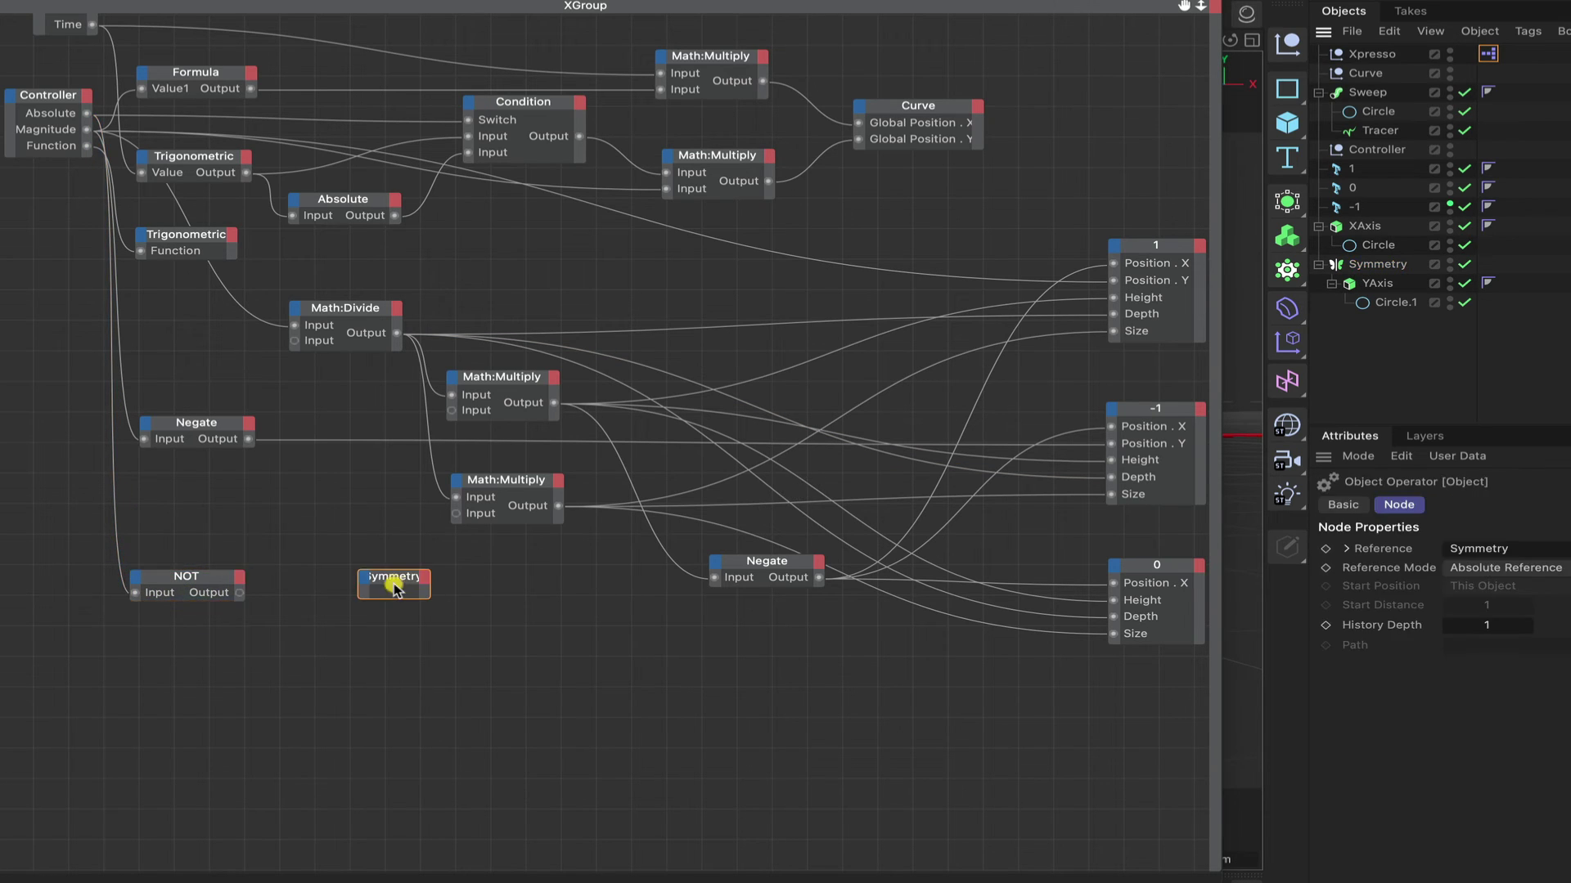
pyautogui.click(365, 577)
pyautogui.moveTo(391, 640)
pyautogui.moveTo(426, 619)
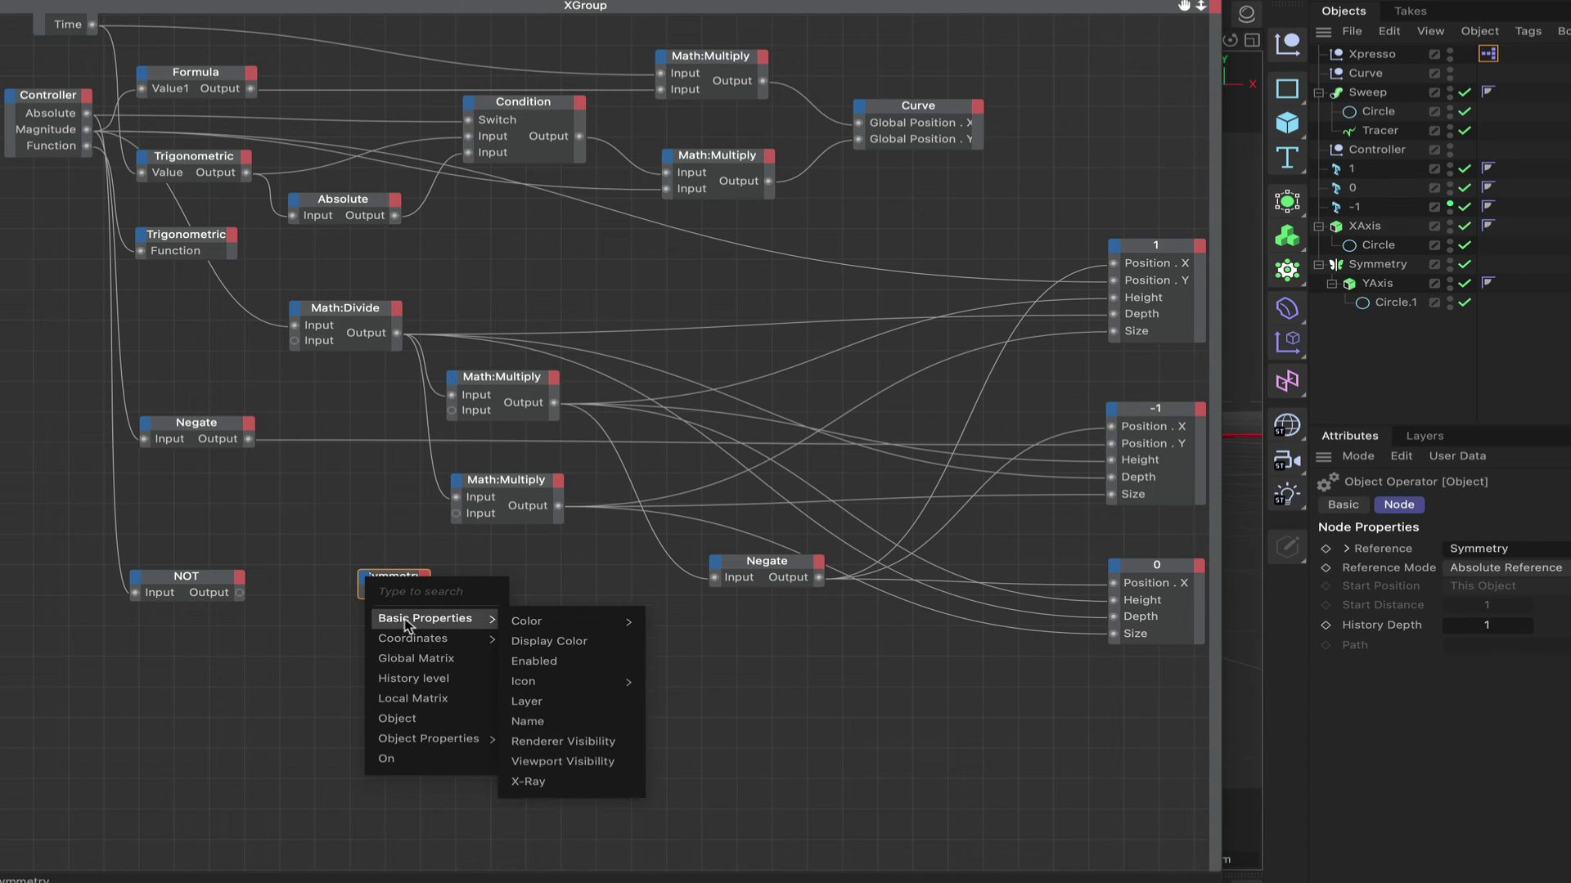
pyautogui.click(542, 662)
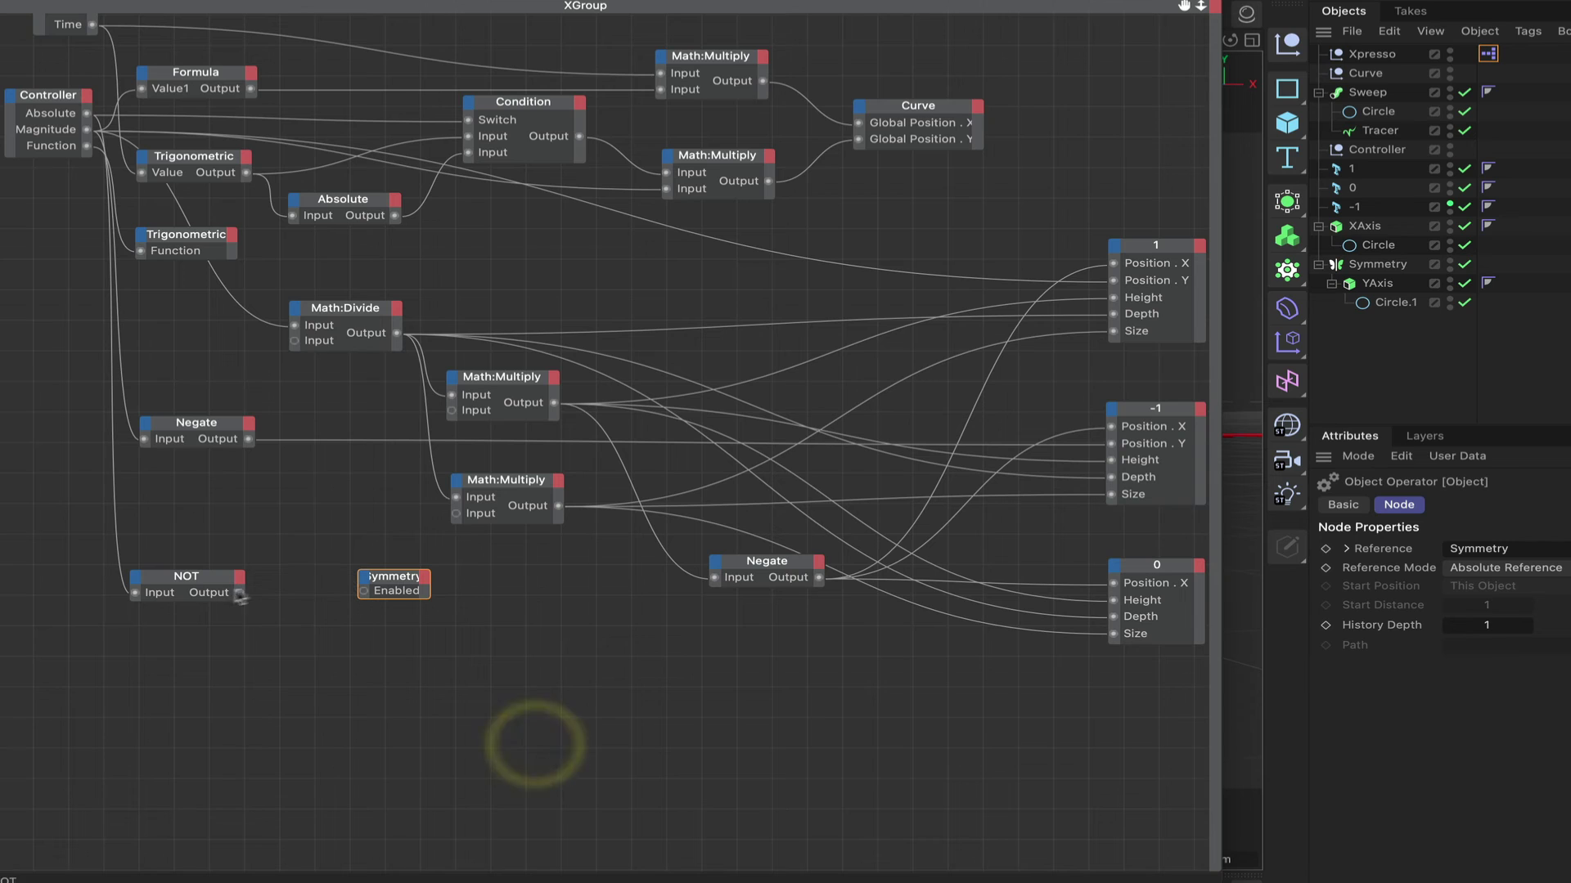
pyautogui.doubleClick(400, 578)
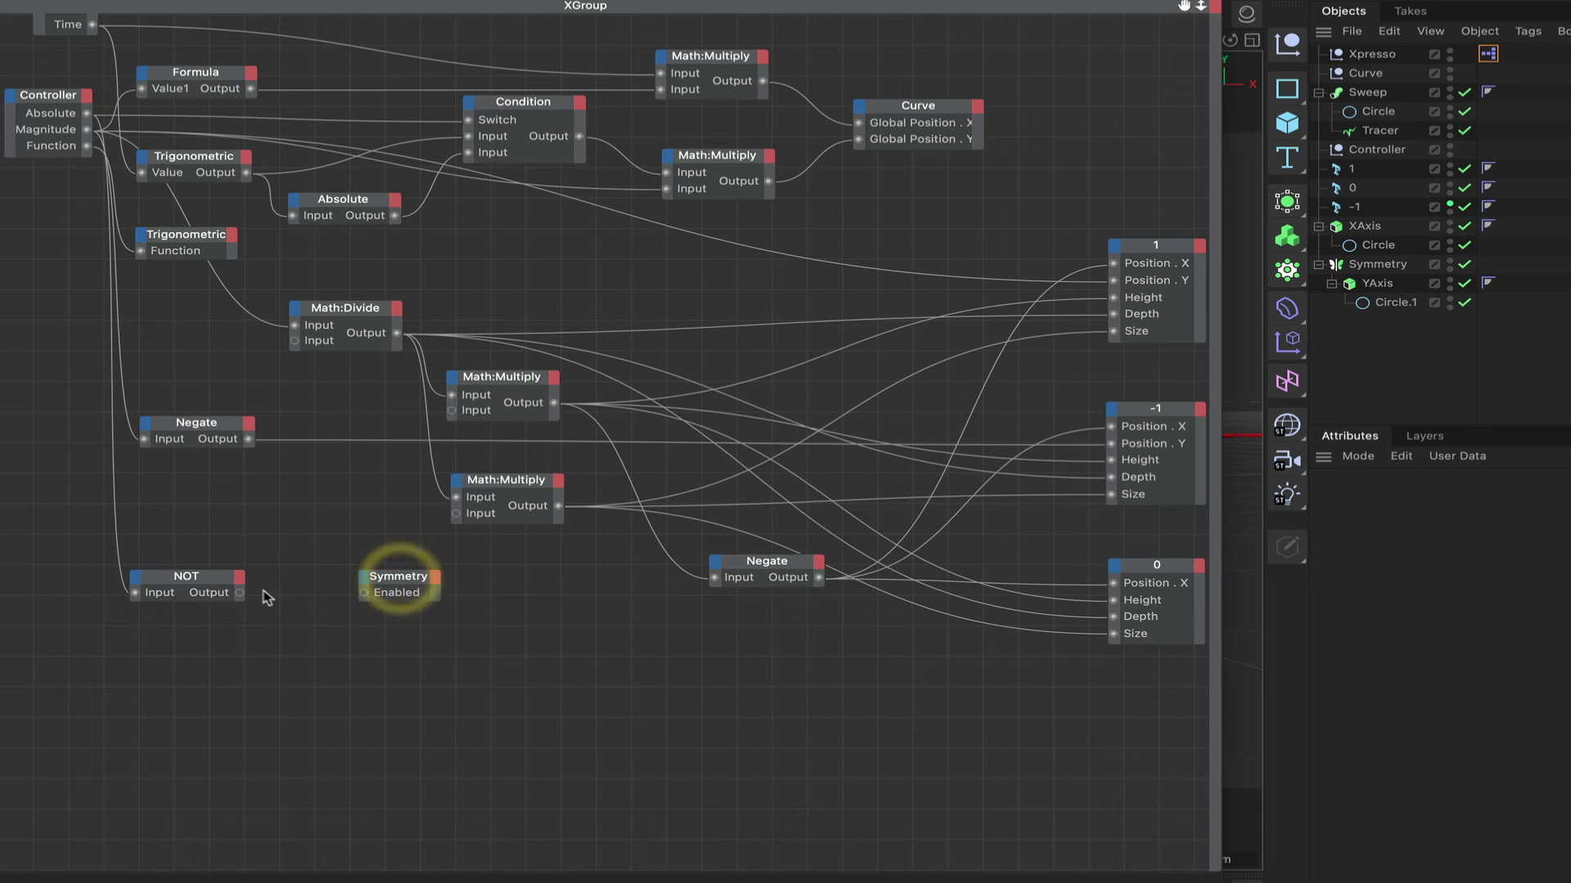
pyautogui.moveTo(366, 605); pyautogui.dragTo(366, 596)
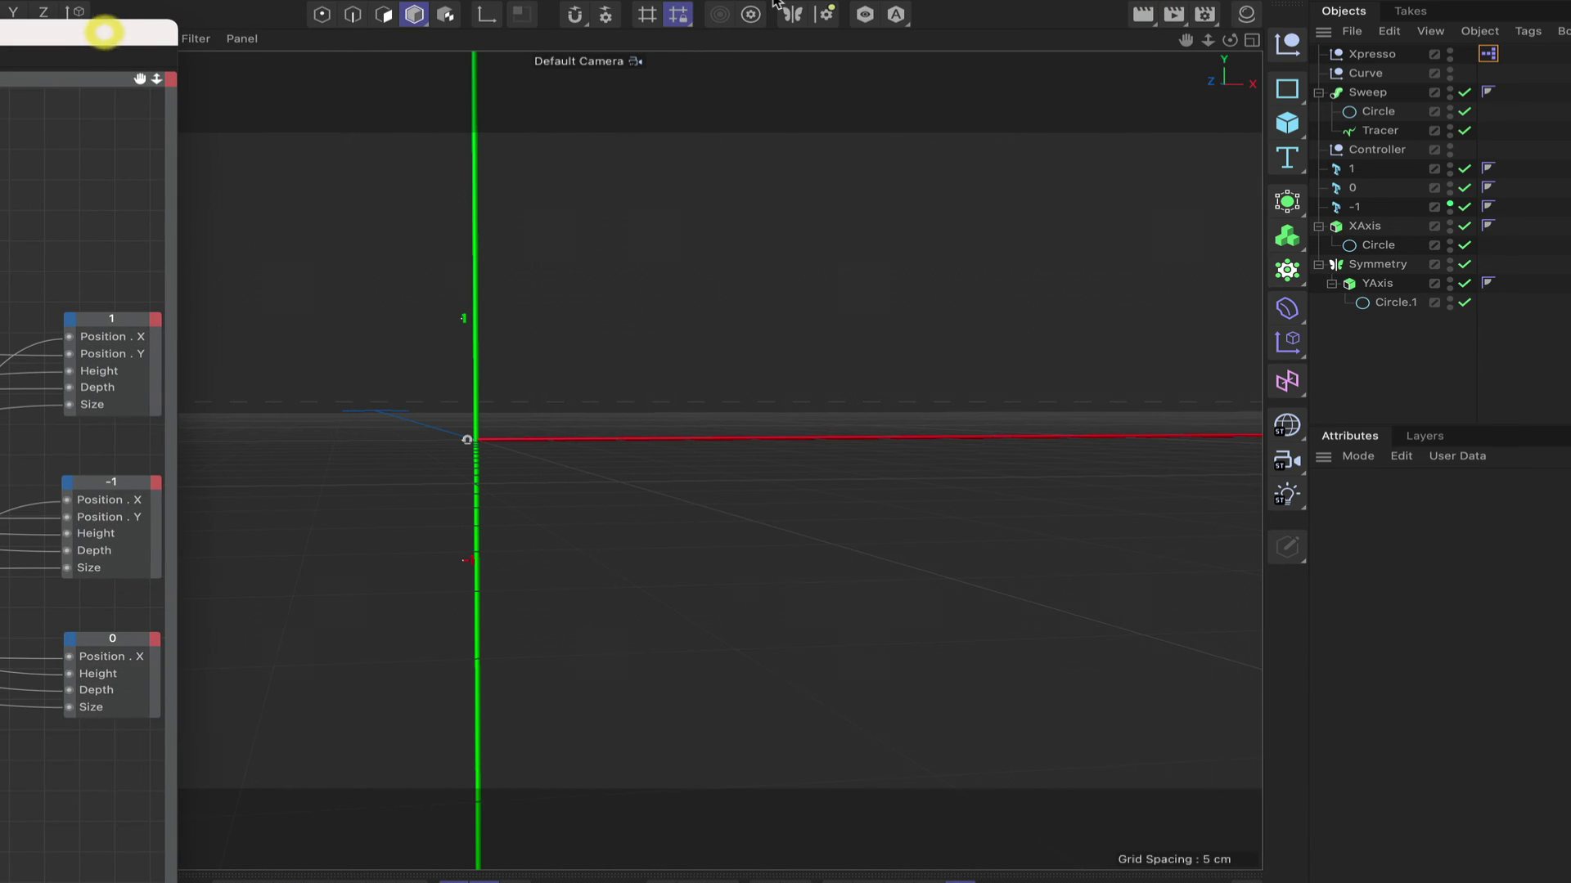
# Test the Controller's Absolute option by switching it on and off again while watching the Y axis
pyautogui.click(1399, 152)
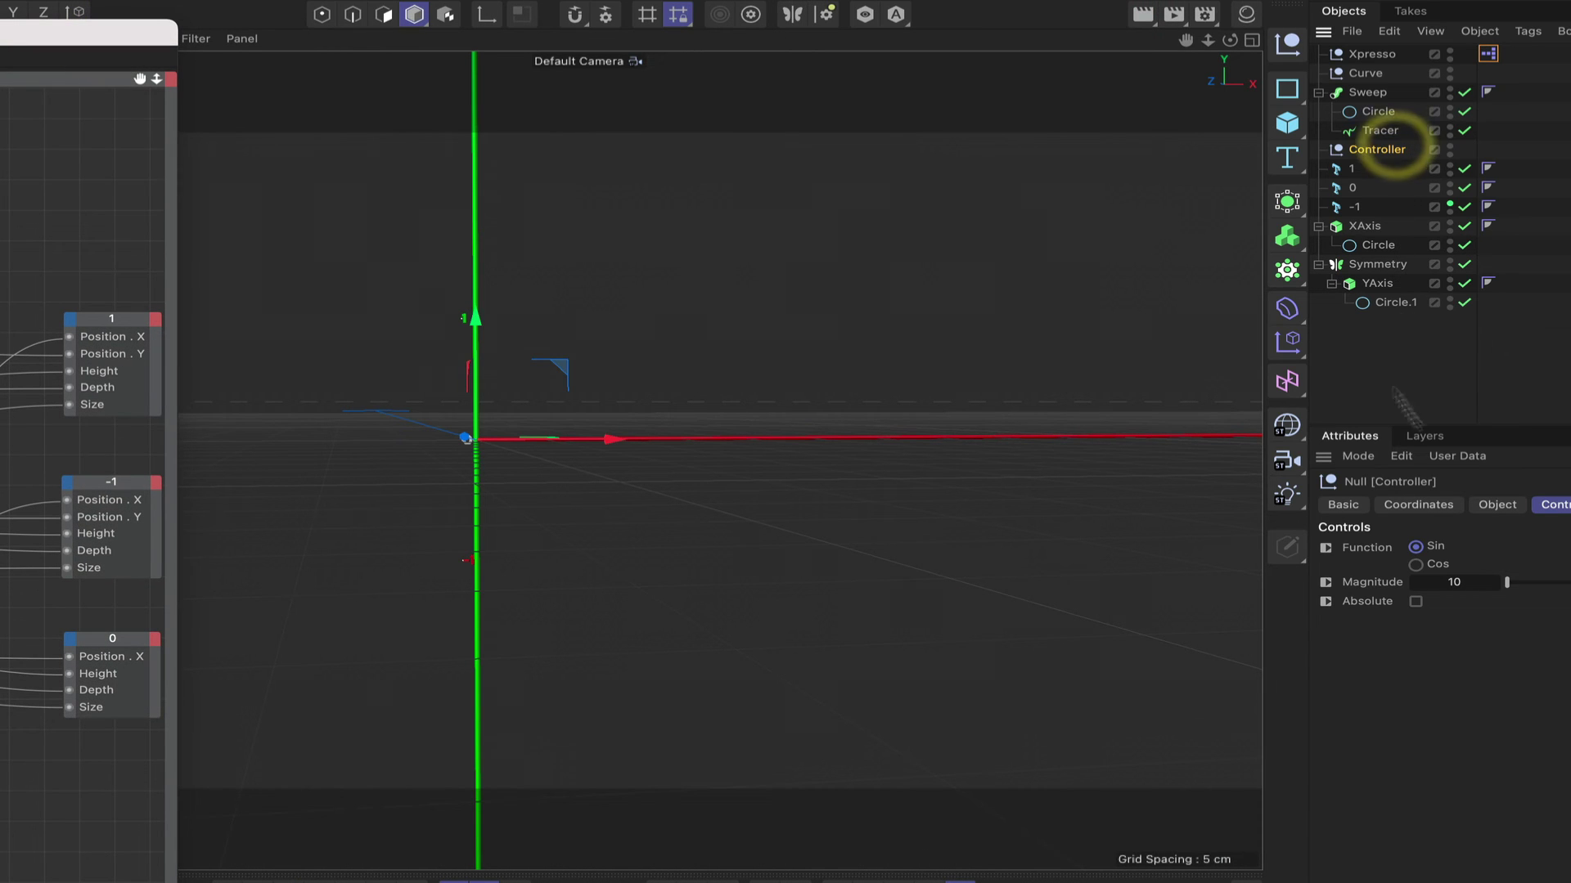
pyautogui.click(1416, 602)
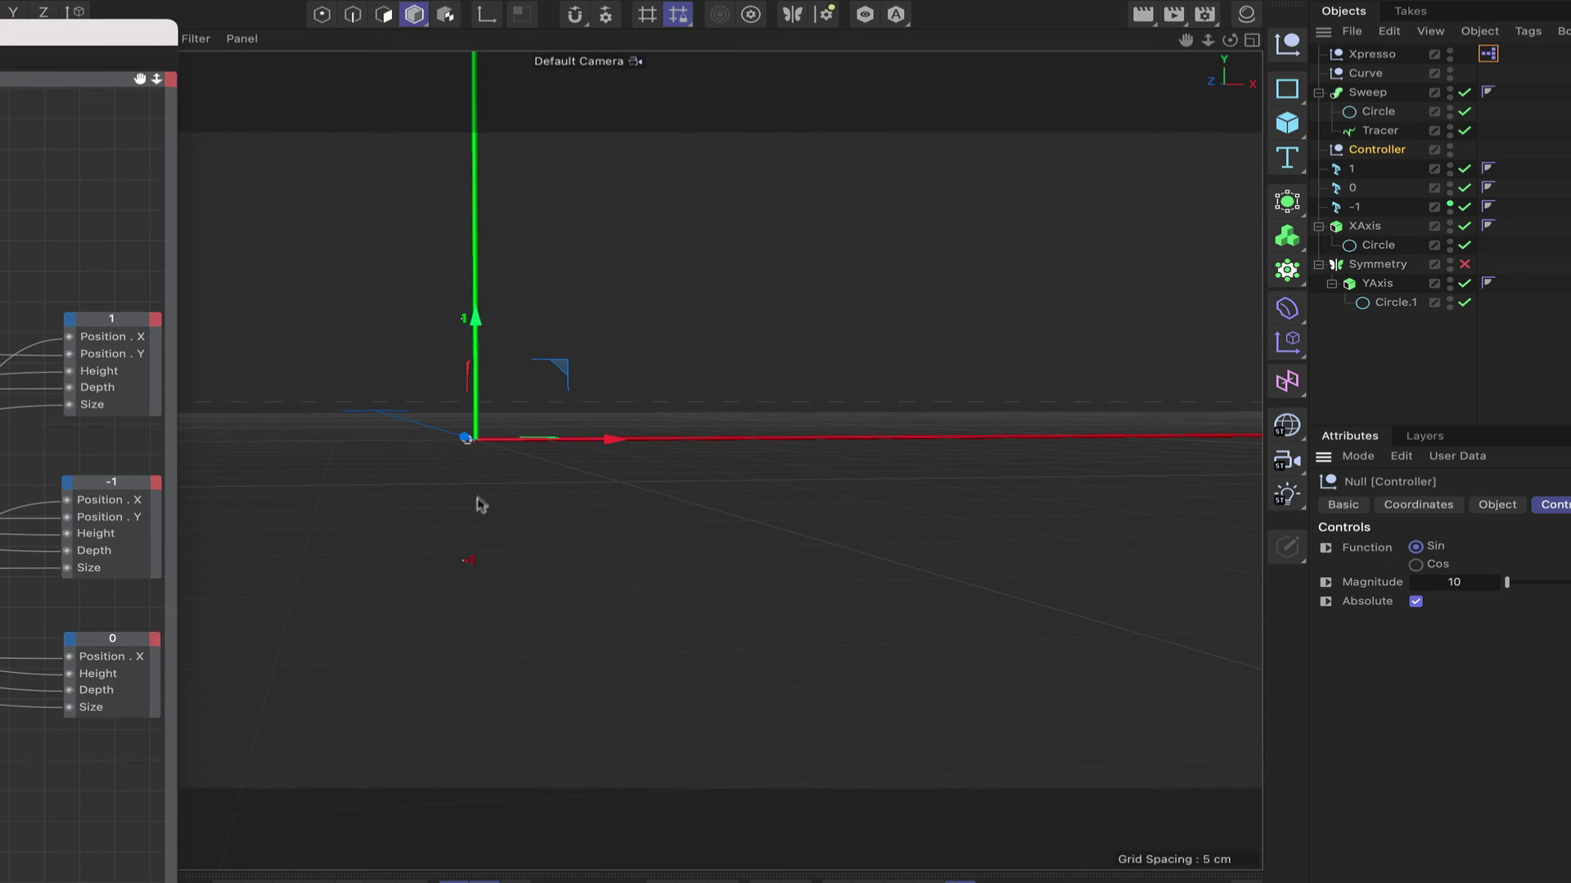
pyautogui.click(1416, 603)
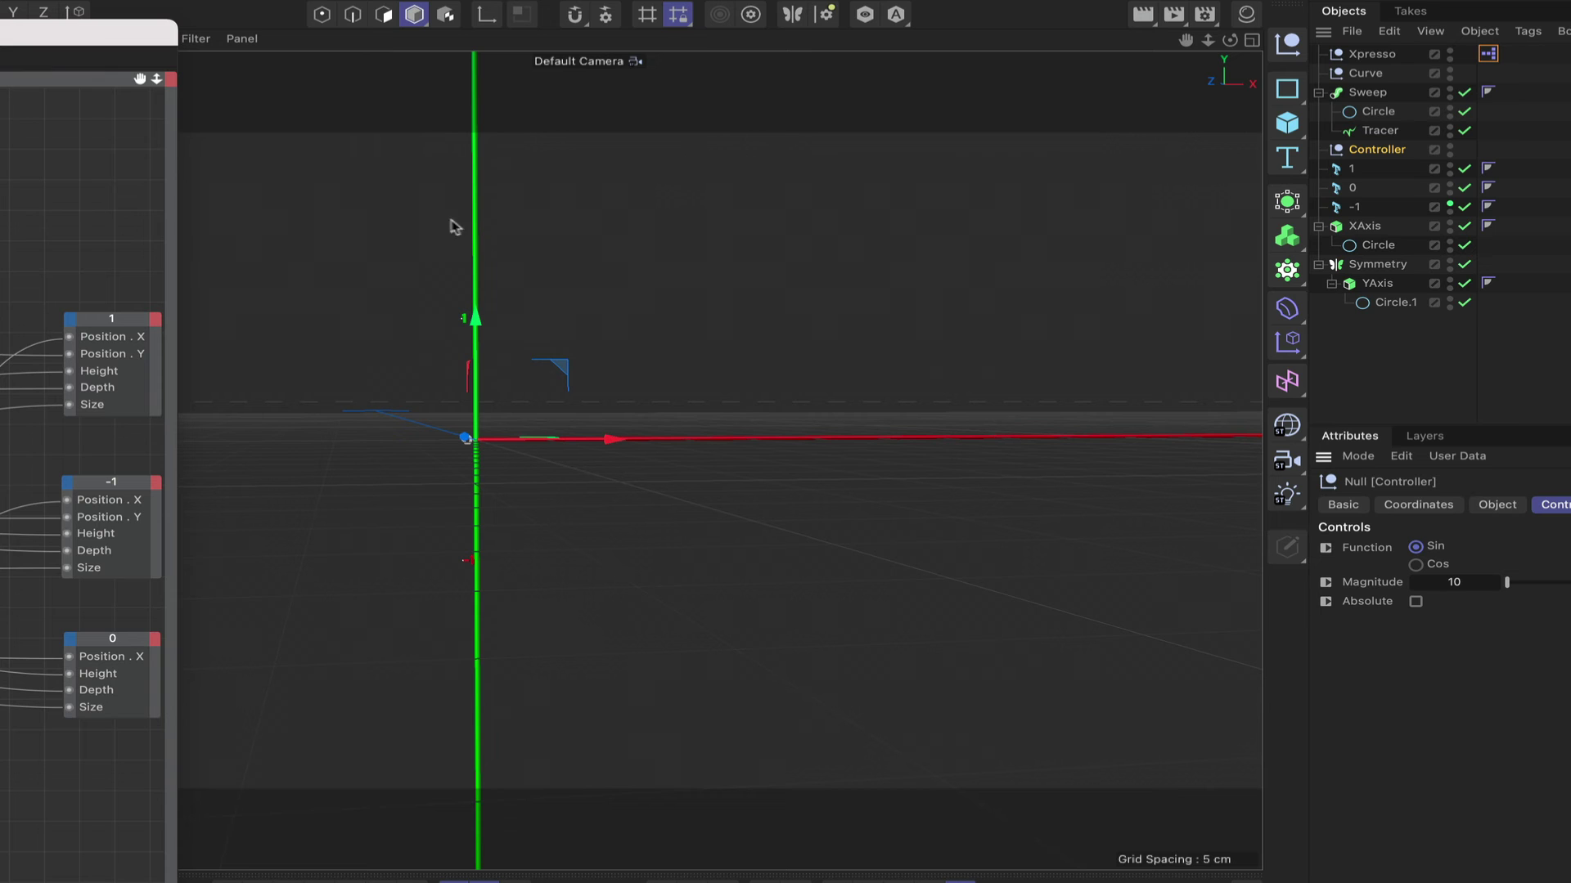
# Add the YAxis extrude as a node with an Offset input port driven by the Controller's Magnitude, and inspect the axis length
pyautogui.moveTo(121, 43); pyautogui.dragTo(1061, 4)
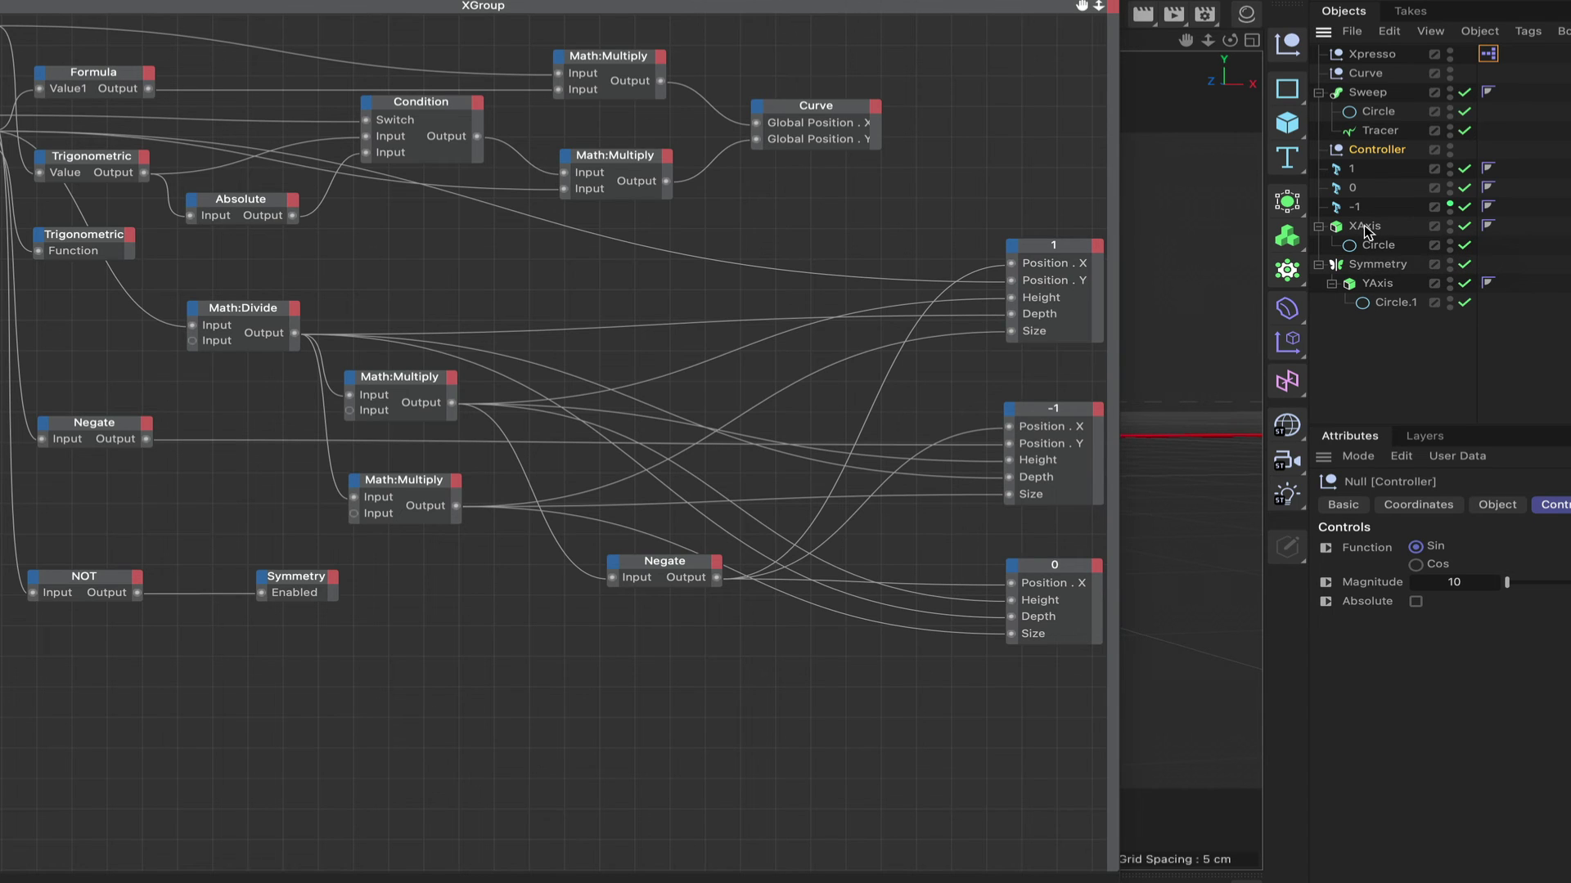
pyautogui.click(1376, 284)
pyautogui.moveTo(240, 671); pyautogui.dragTo(249, 661)
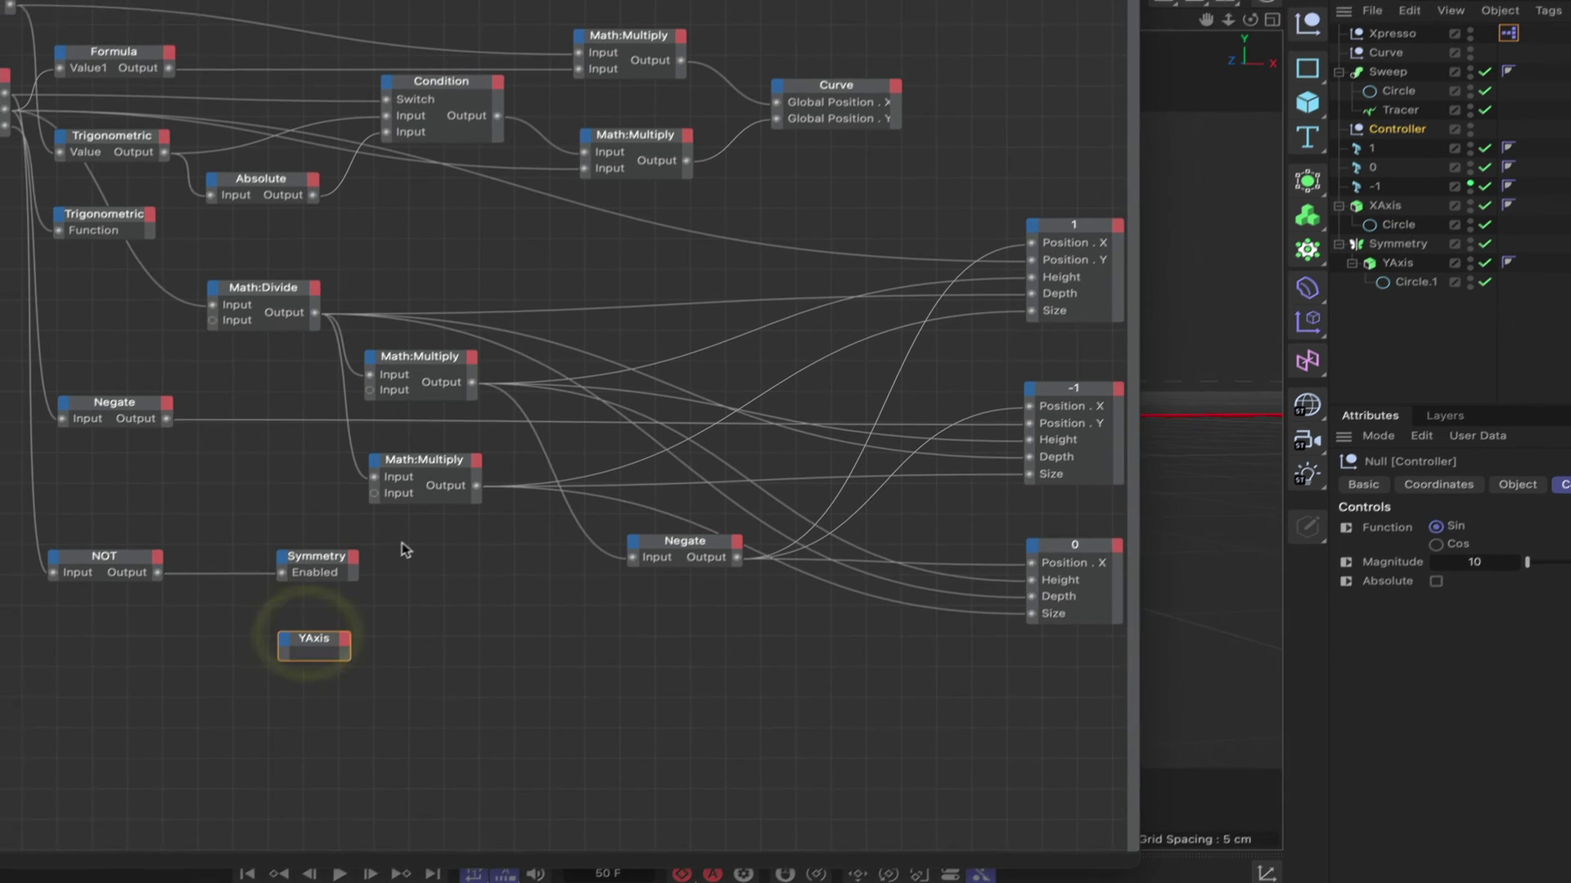
pyautogui.click(356, 571)
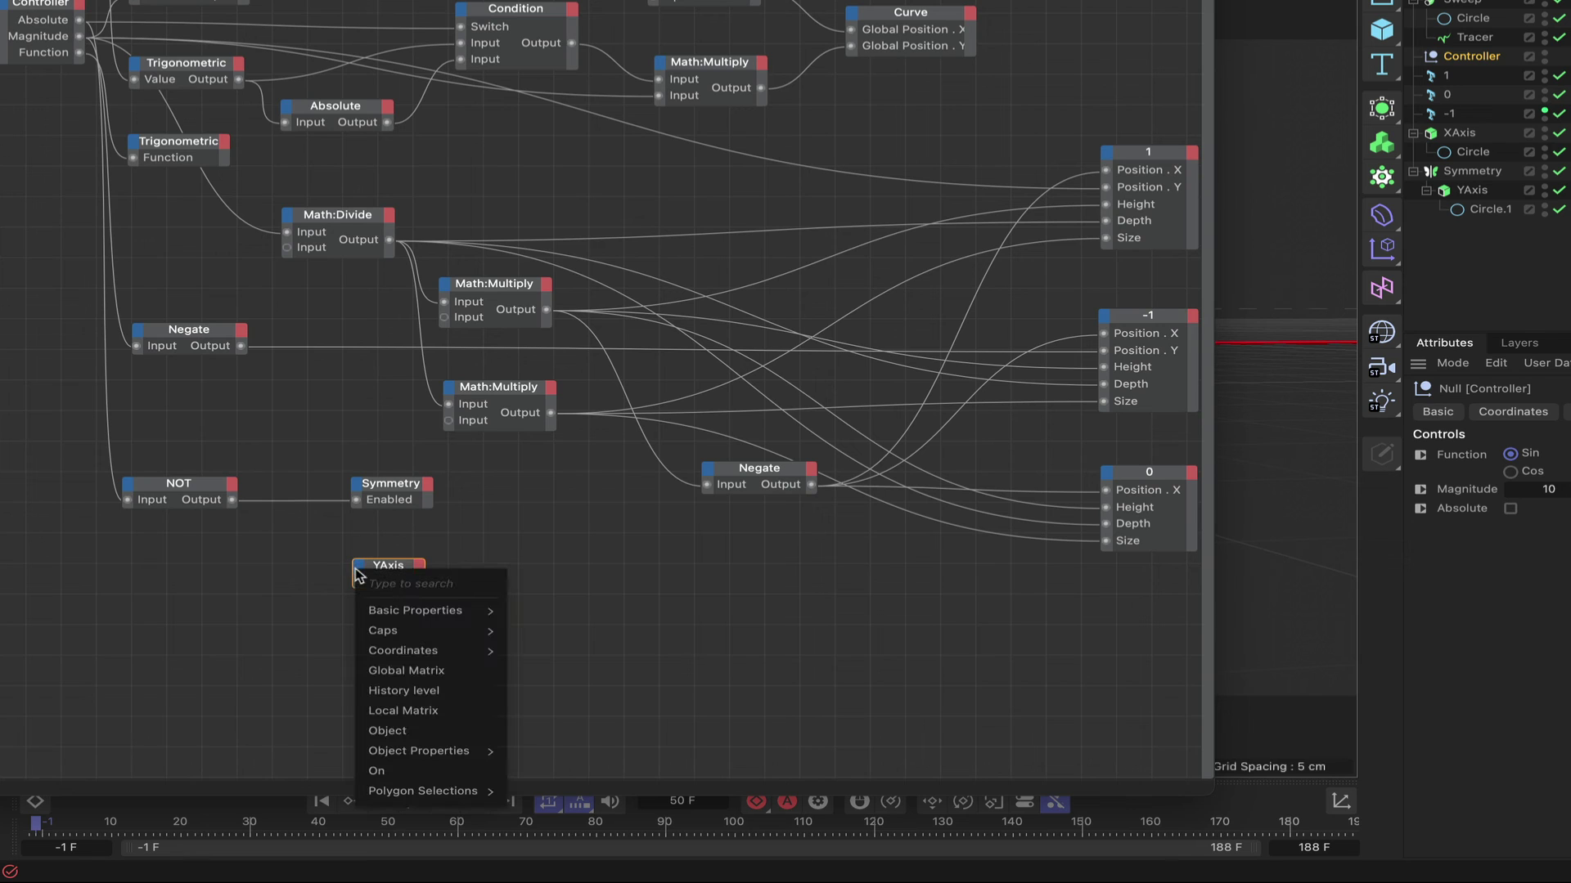
pyautogui.moveTo(375, 652)
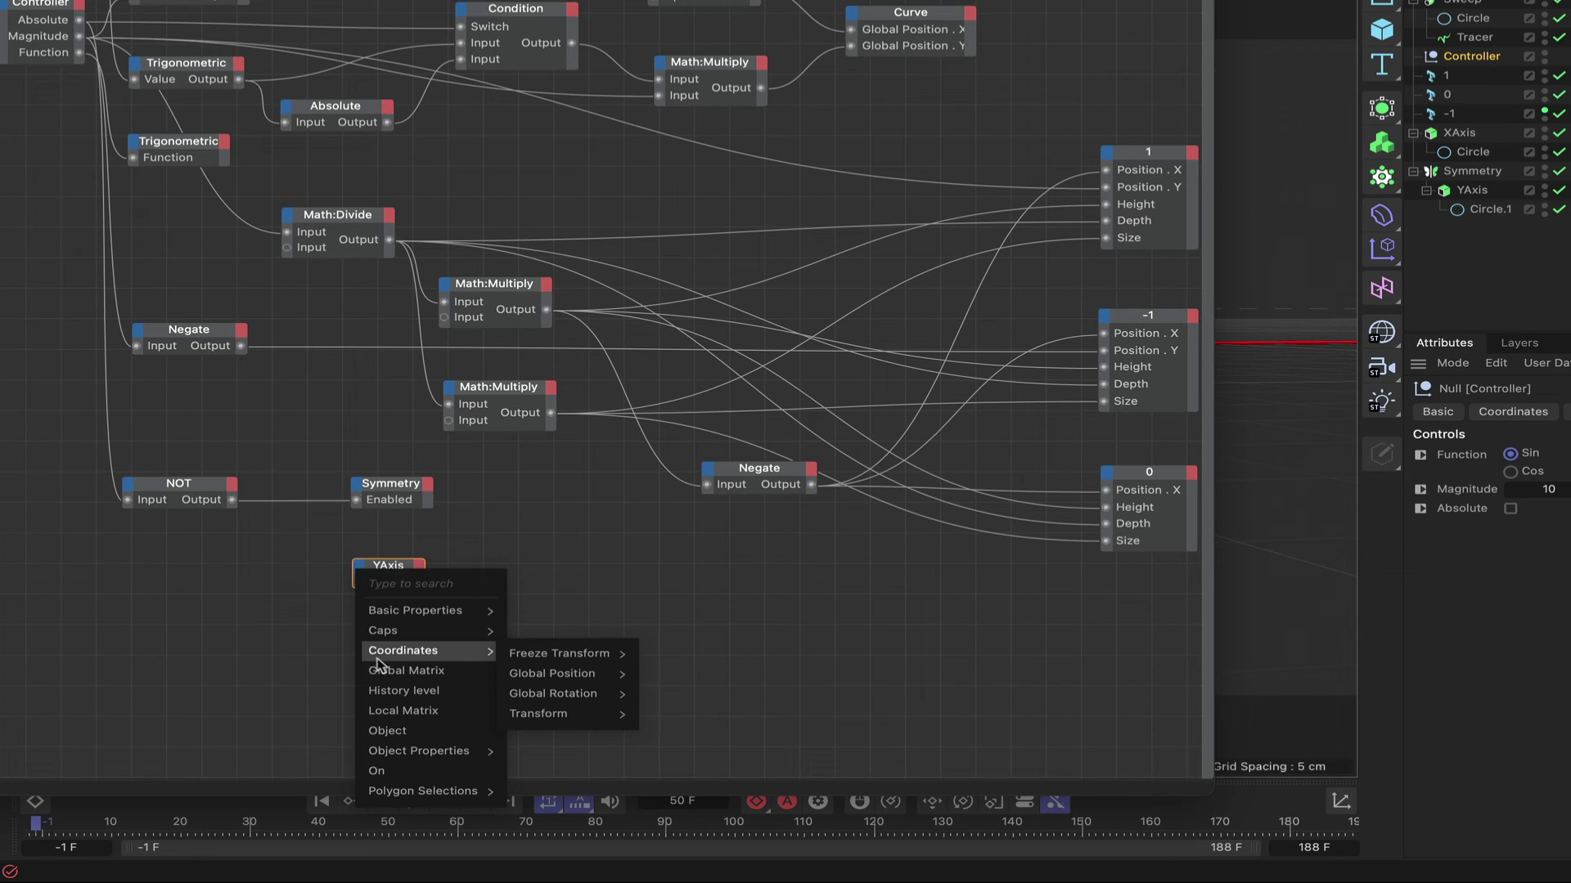
pyautogui.moveTo(404, 753)
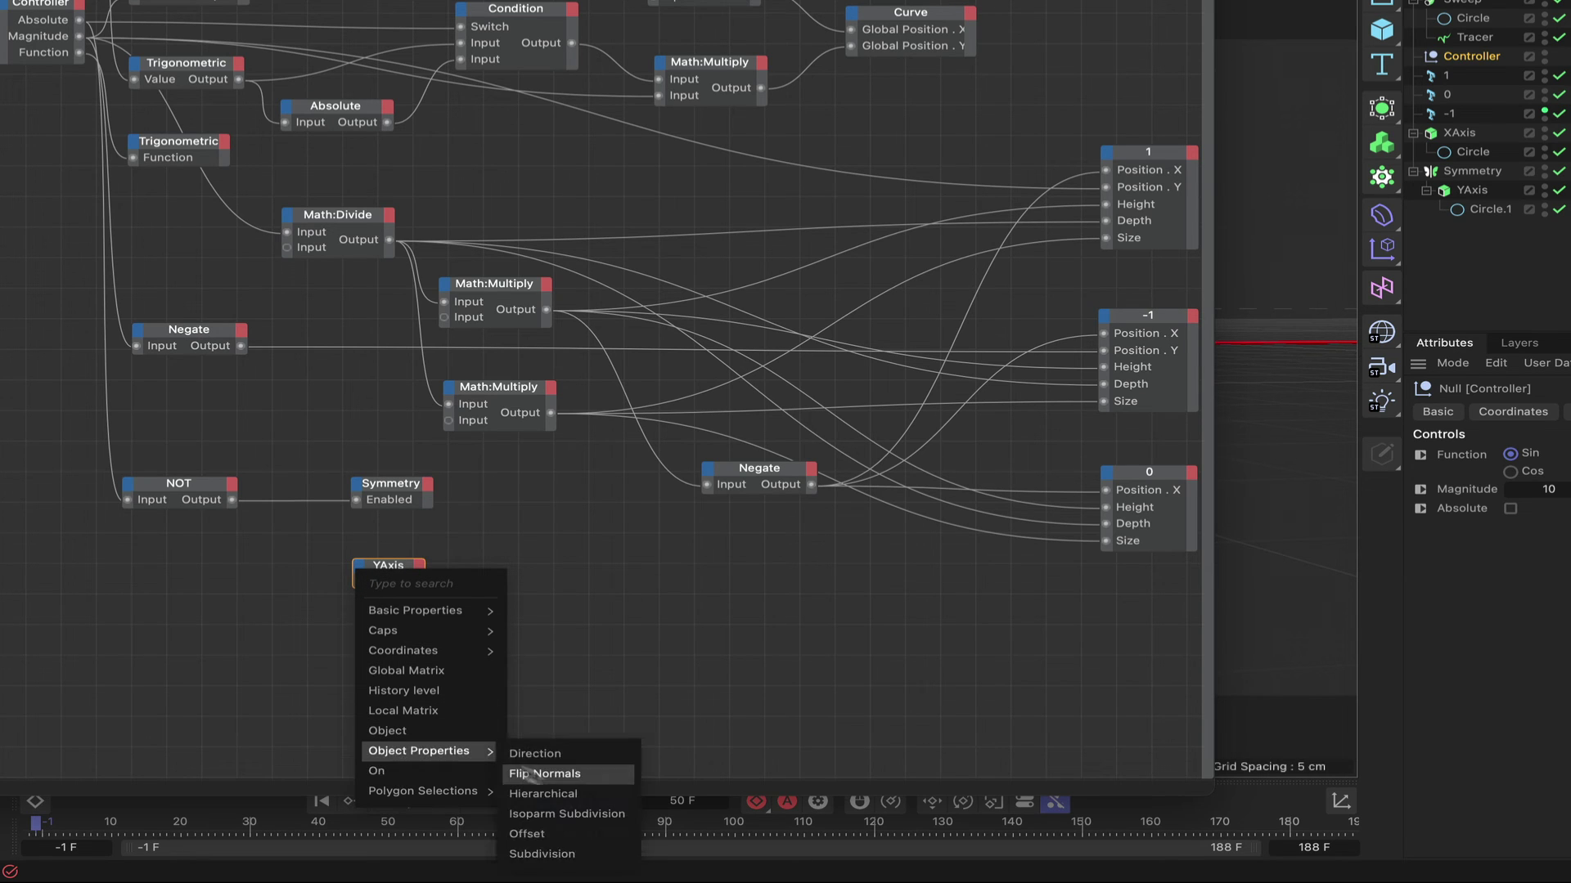
pyautogui.click(550, 833)
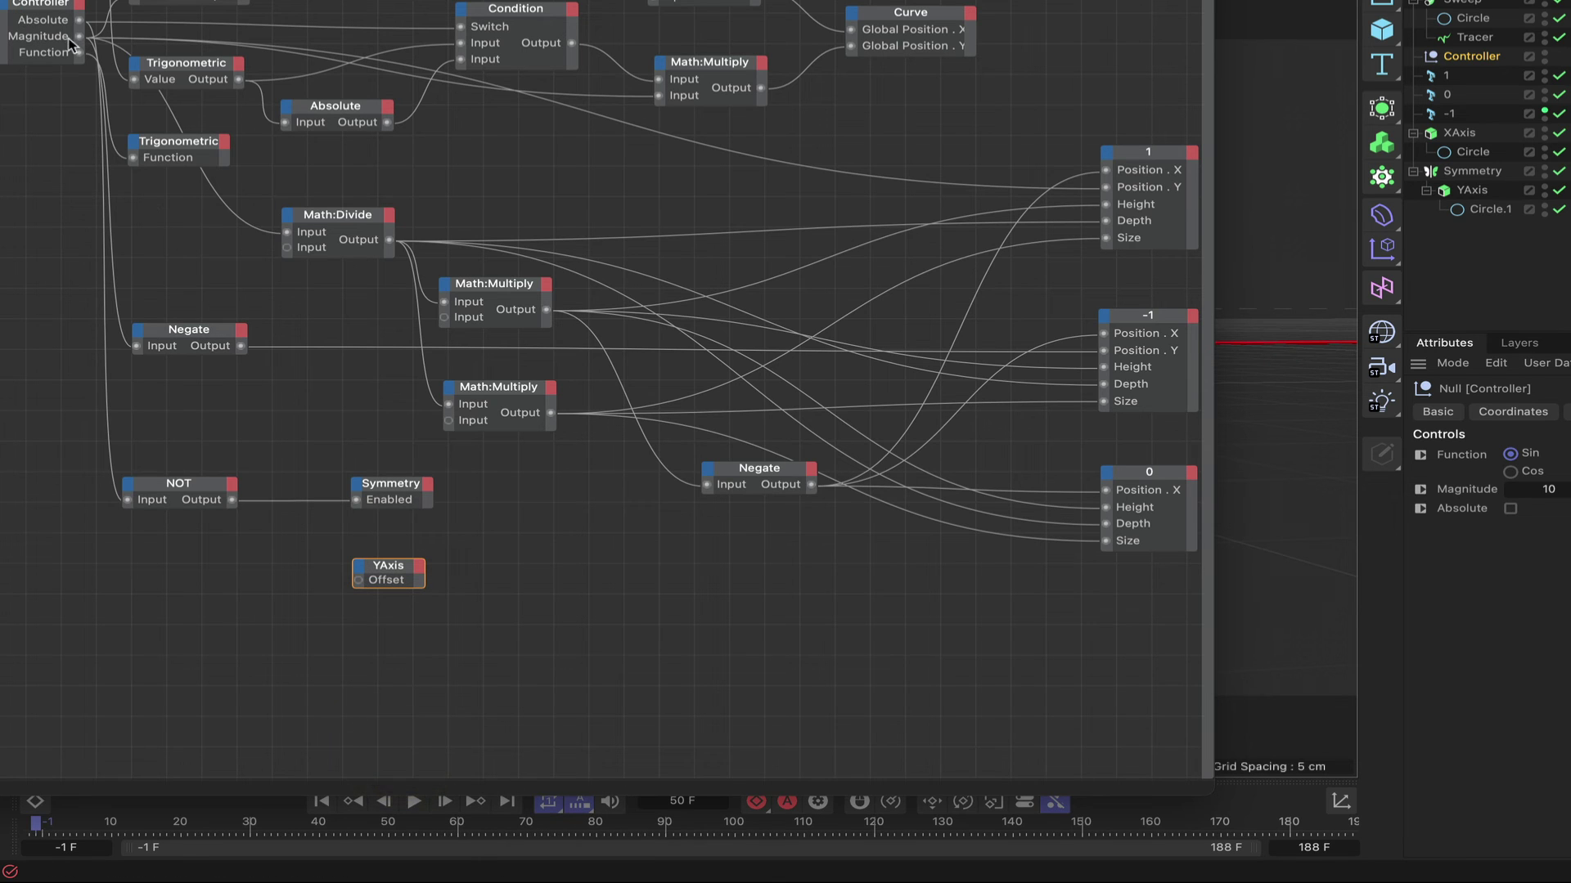
pyautogui.moveTo(80, 36); pyautogui.dragTo(357, 578)
pyautogui.moveTo(79, 36); pyautogui.dragTo(160, 563)
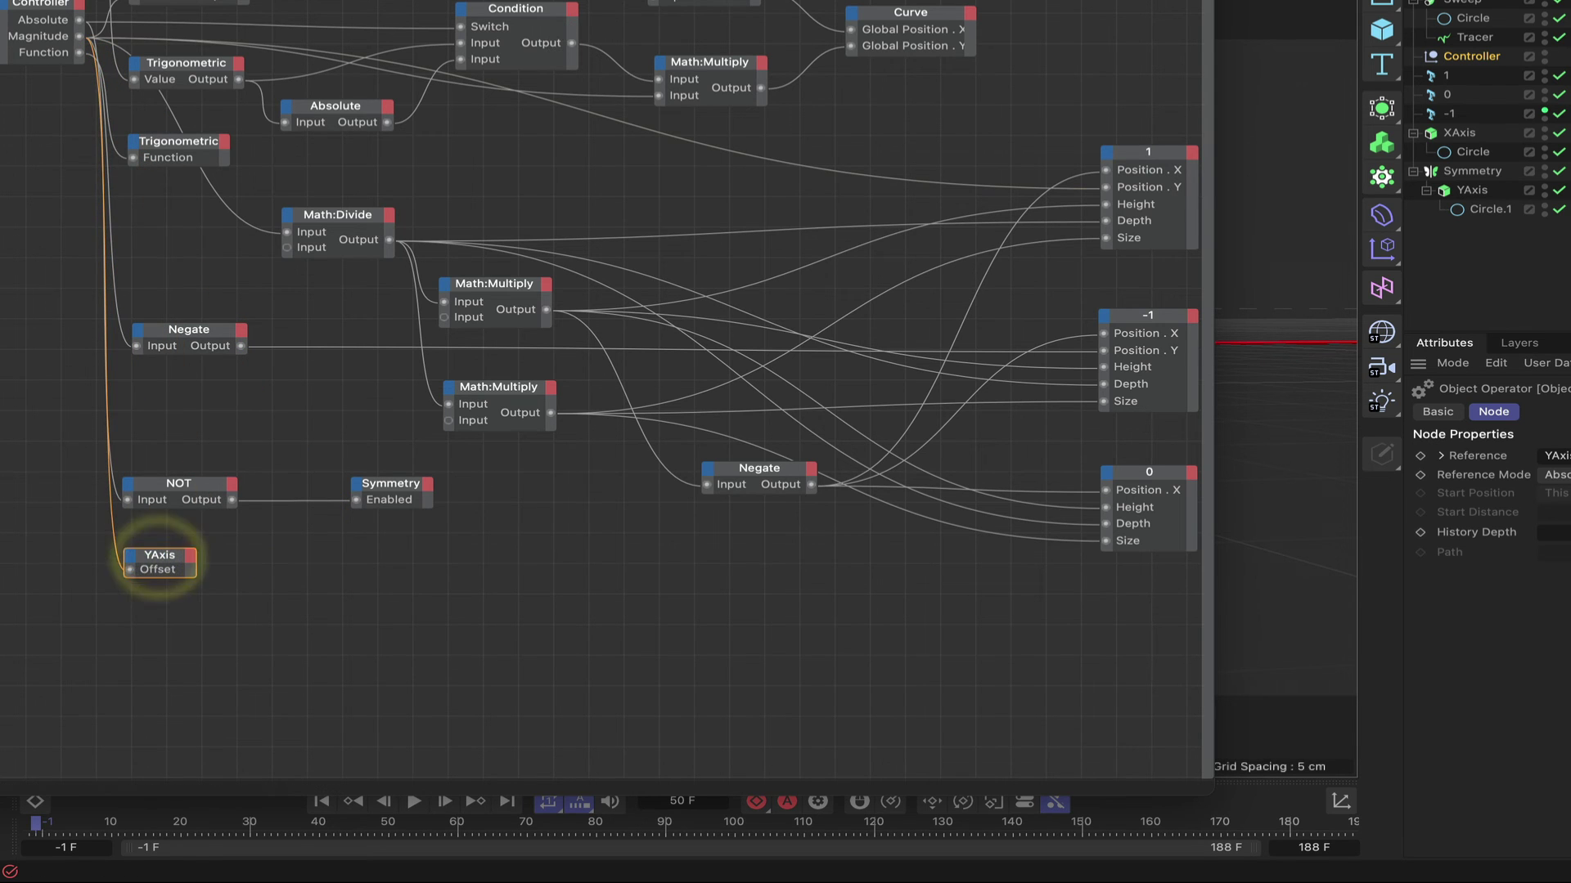
pyautogui.moveTo(871, 0); pyautogui.dragTo(164, 378)
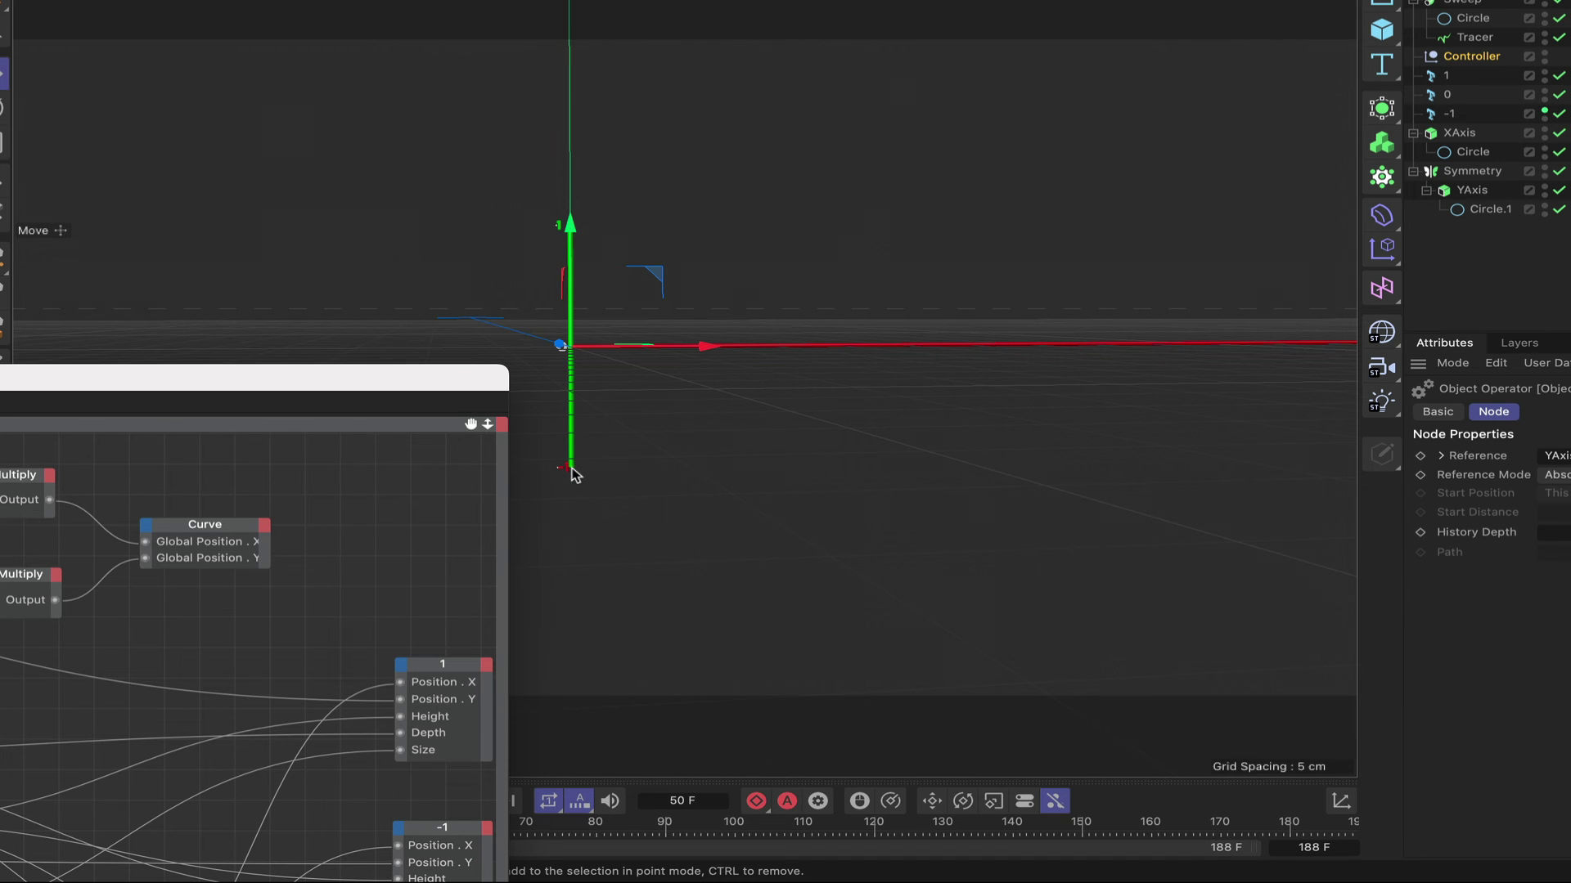
# Duplicate the lower Math:Multiply node below YAxis, feed it the Controller's Magnitude and set its second input to 1.82
pyautogui.doubleClick(449, 380)
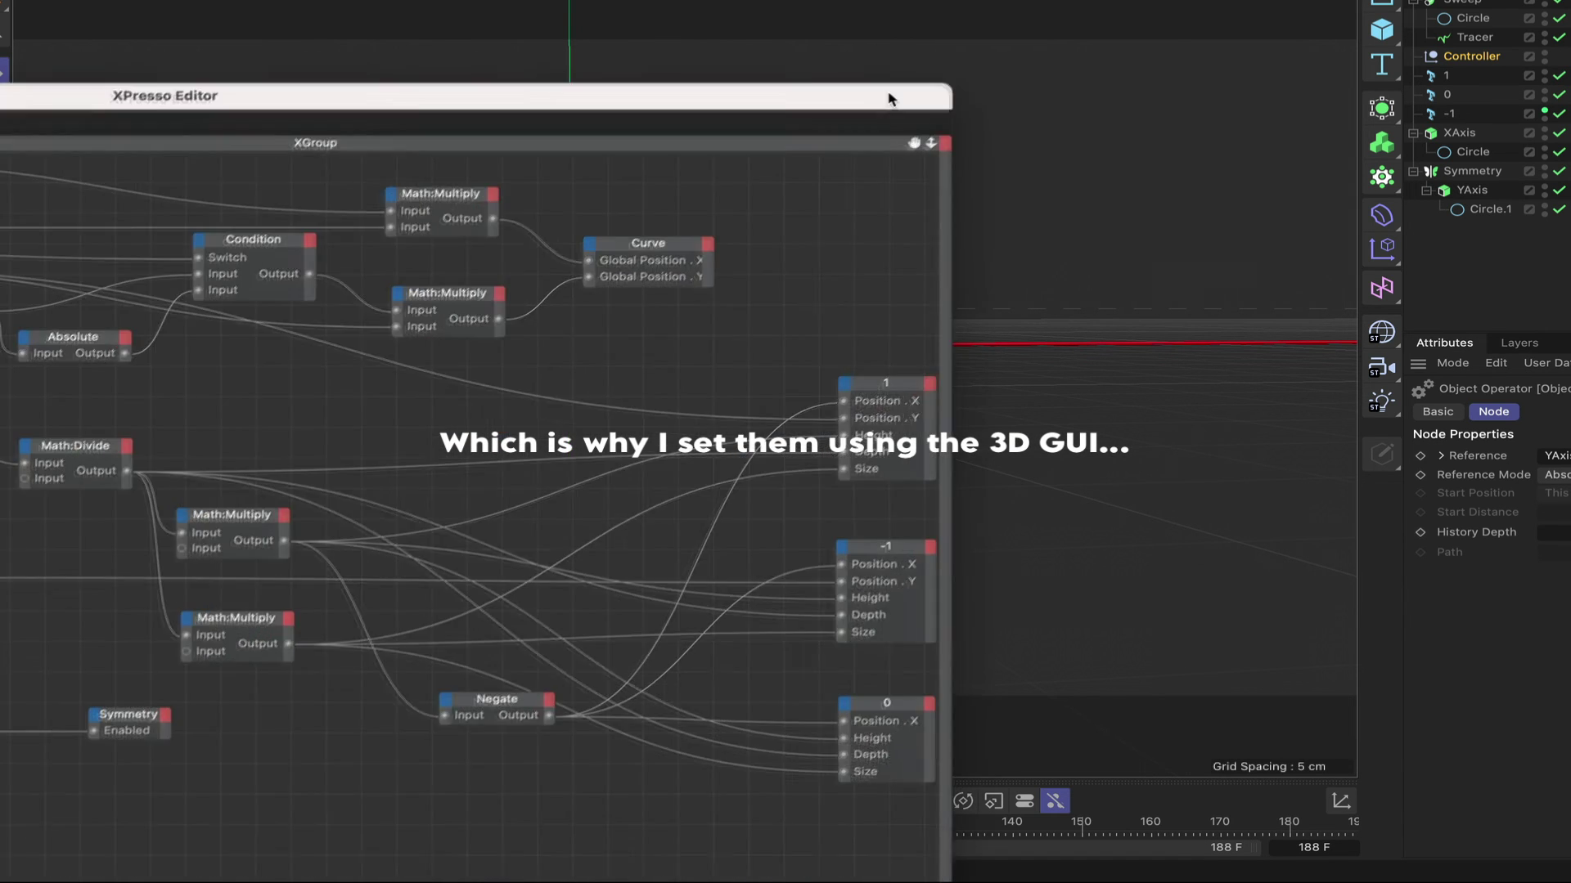
pyautogui.moveTo(602, 2); pyautogui.dragTo(654, 2)
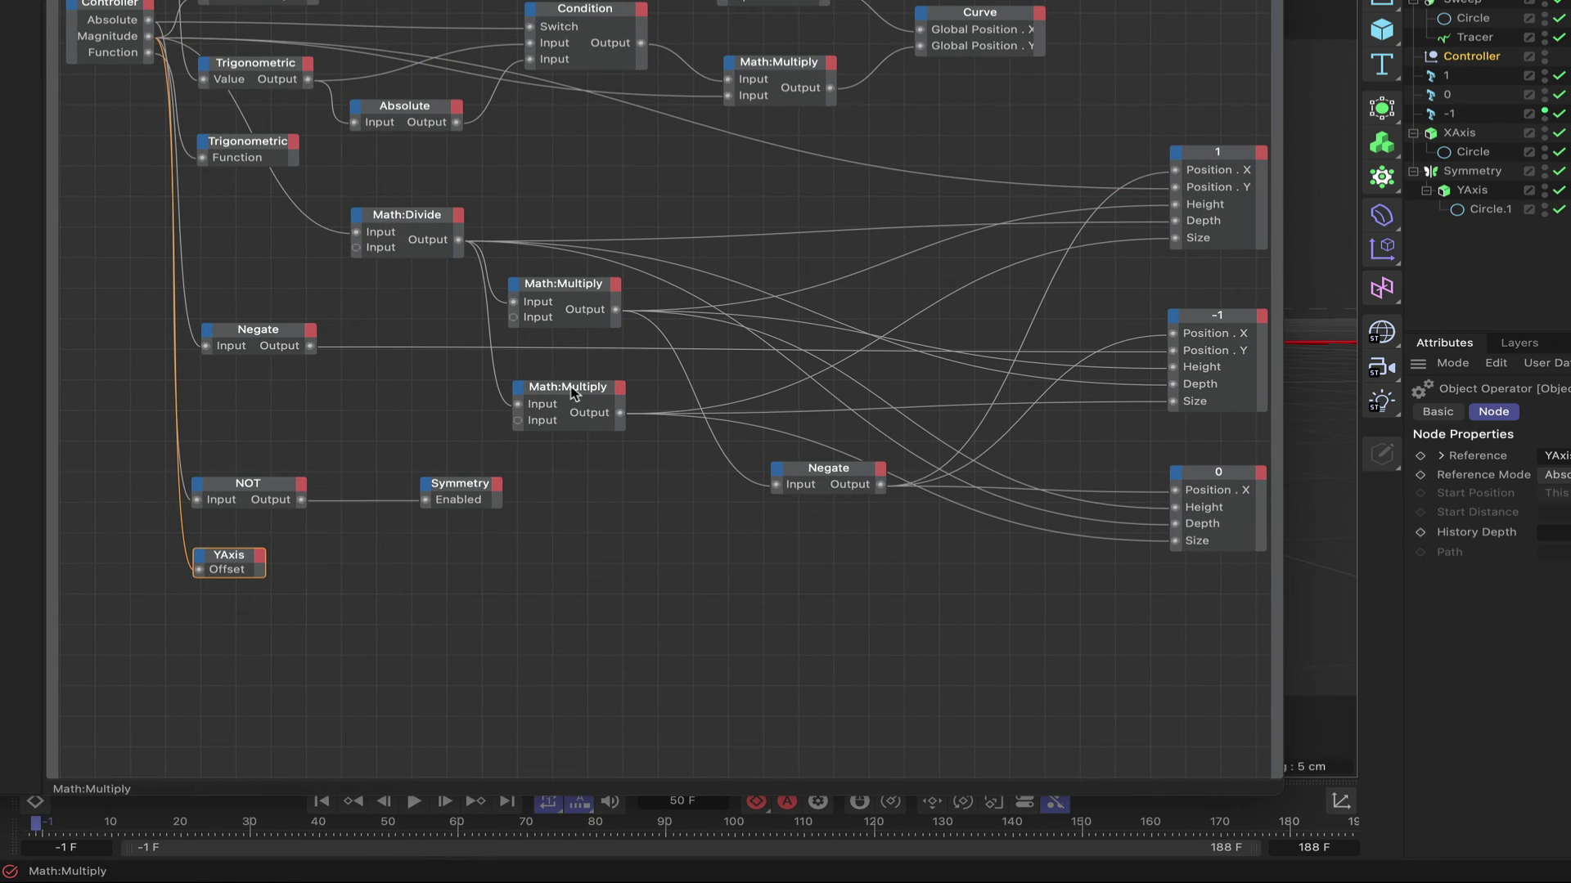
pyautogui.keyDown('ctrl'); pyautogui.moveTo(577, 387); pyautogui.dragTo(268, 622); pyautogui.keyUp('ctrl')
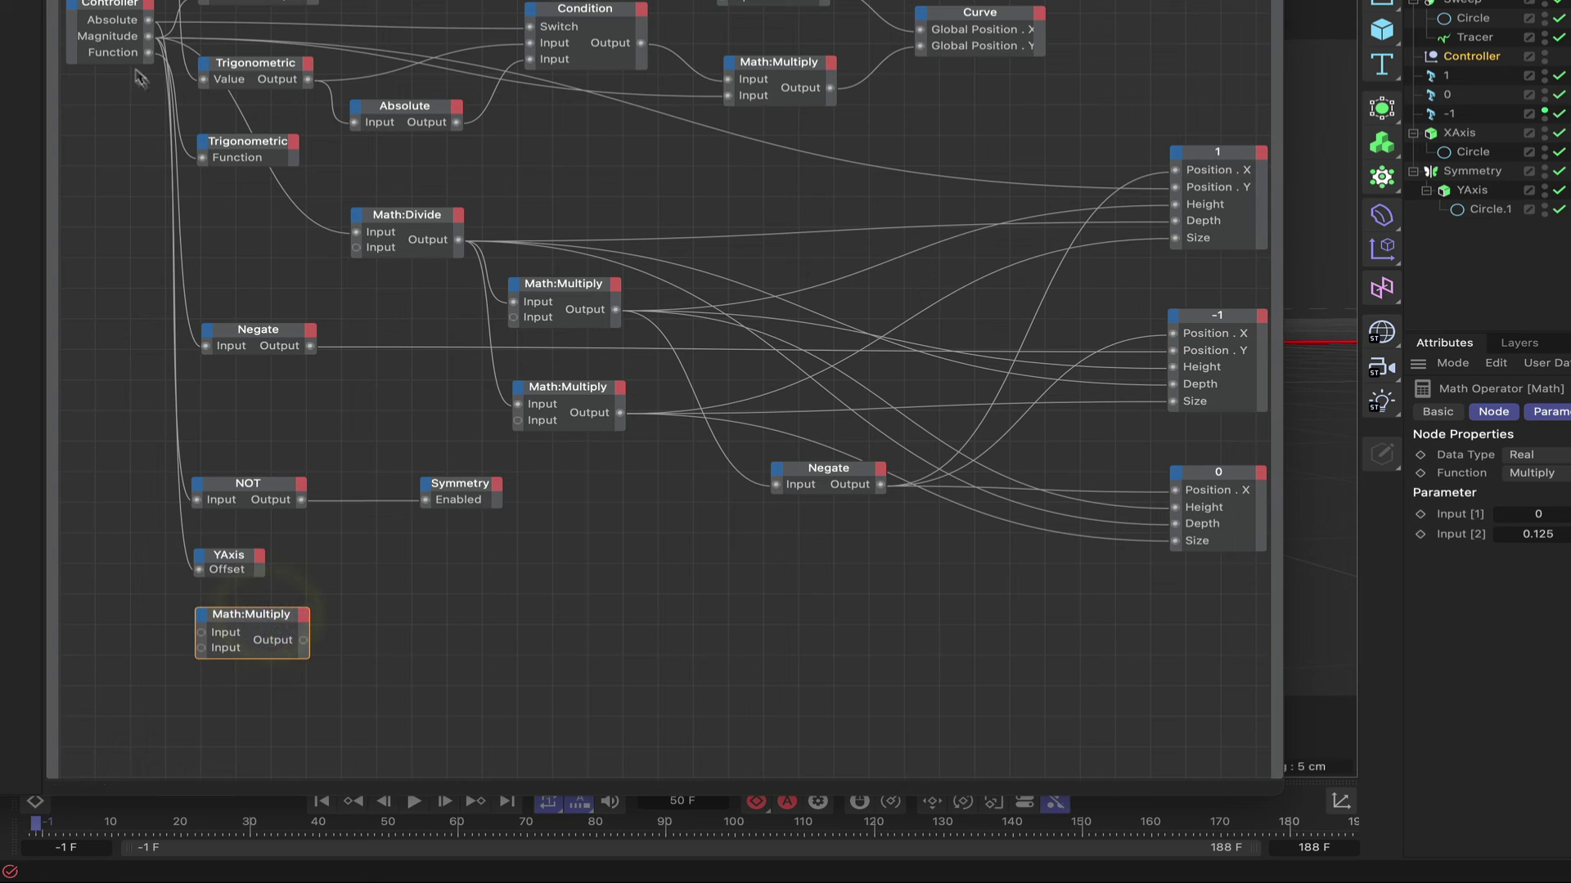
pyautogui.moveTo(149, 41); pyautogui.dragTo(270, 628)
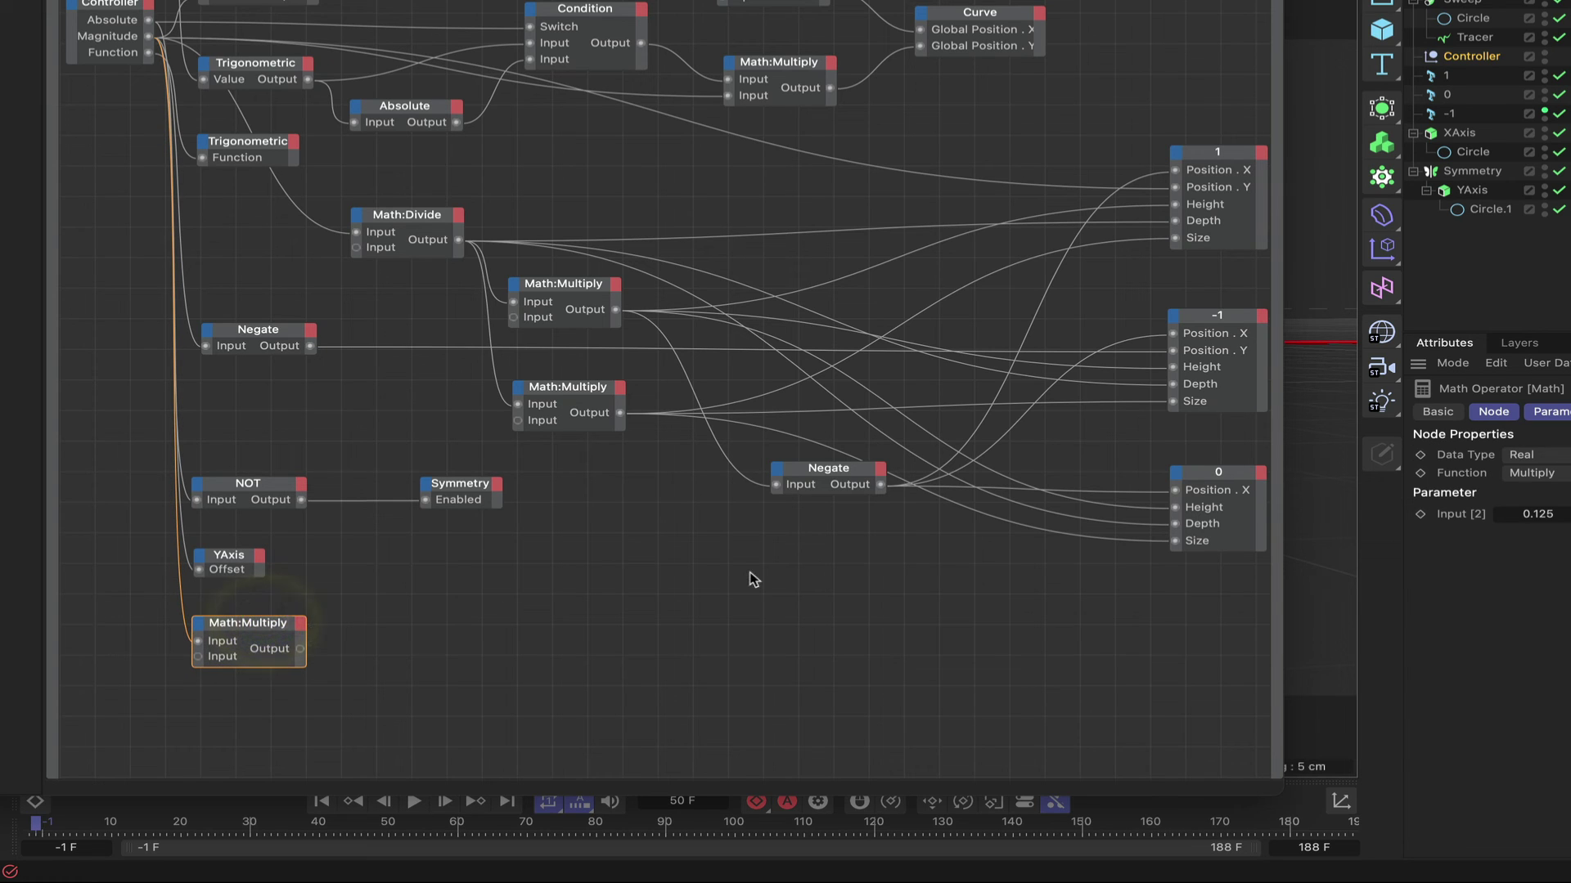
pyautogui.click(1559, 513)
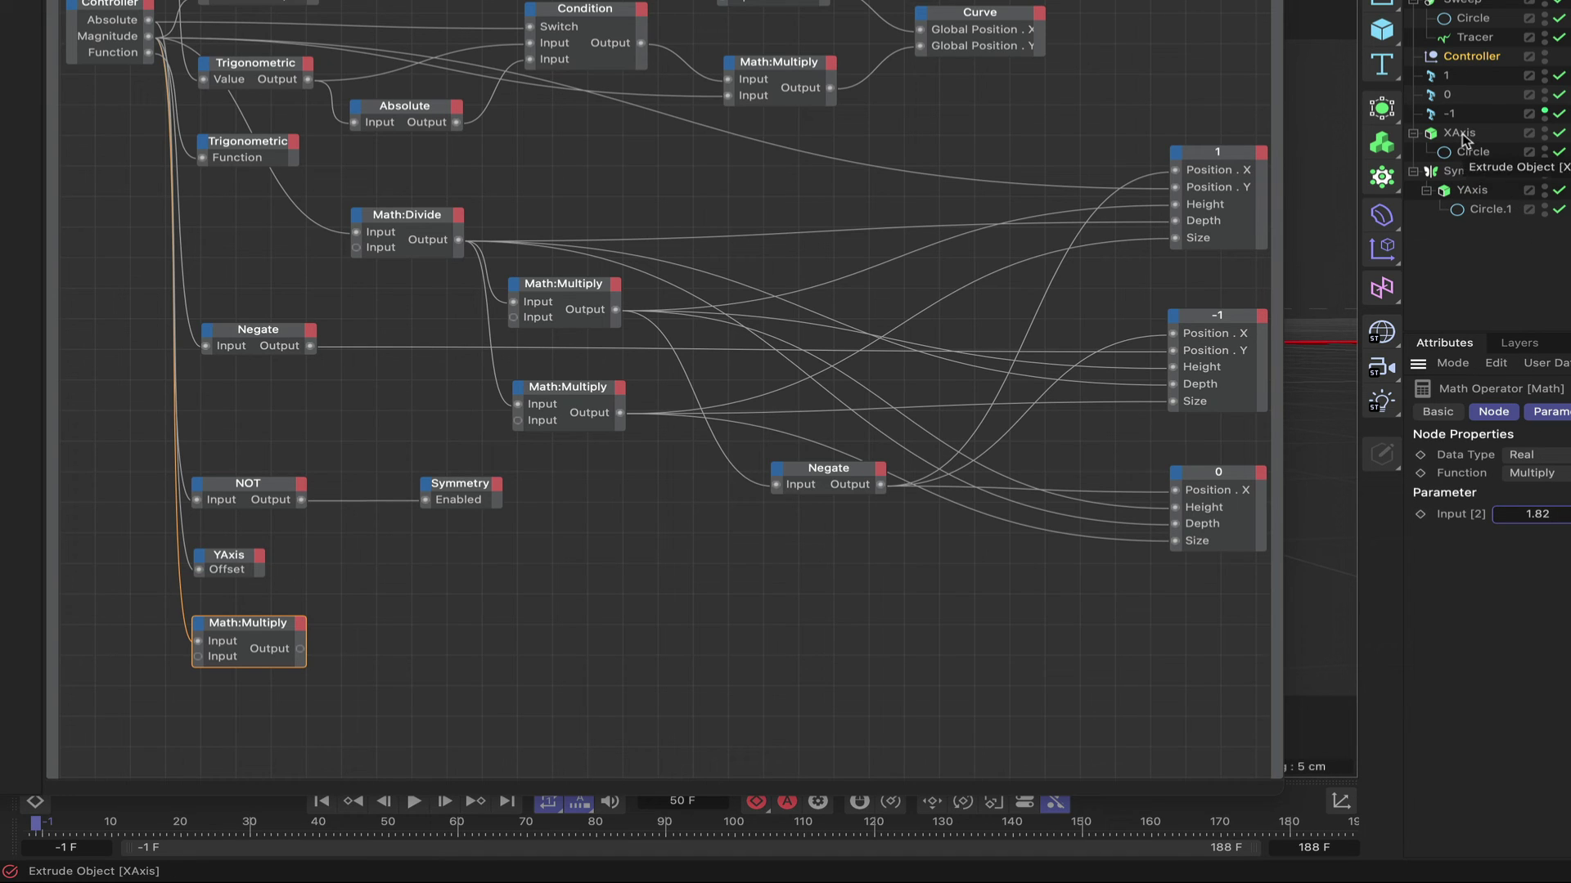
# Add the XAxis extrude as a node with an Offset input port and drive it from the lowest Math:Multiply node's output
pyautogui.moveTo(1460, 137); pyautogui.dragTo(418, 644)
pyautogui.click(386, 634)
pyautogui.moveTo(422, 718)
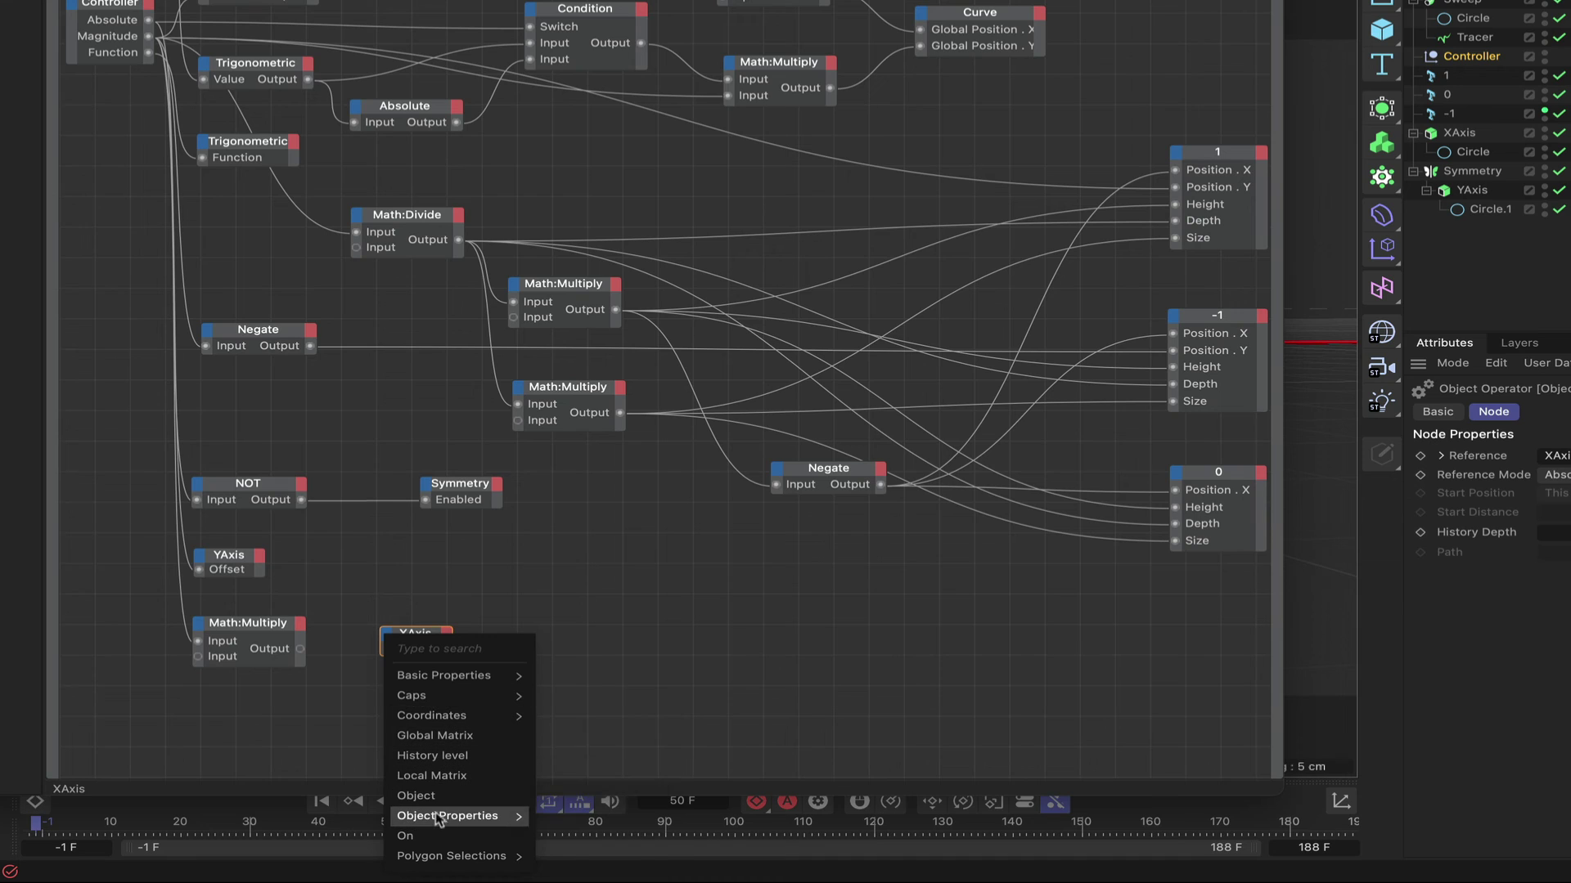
pyautogui.moveTo(454, 815)
pyautogui.click(559, 847)
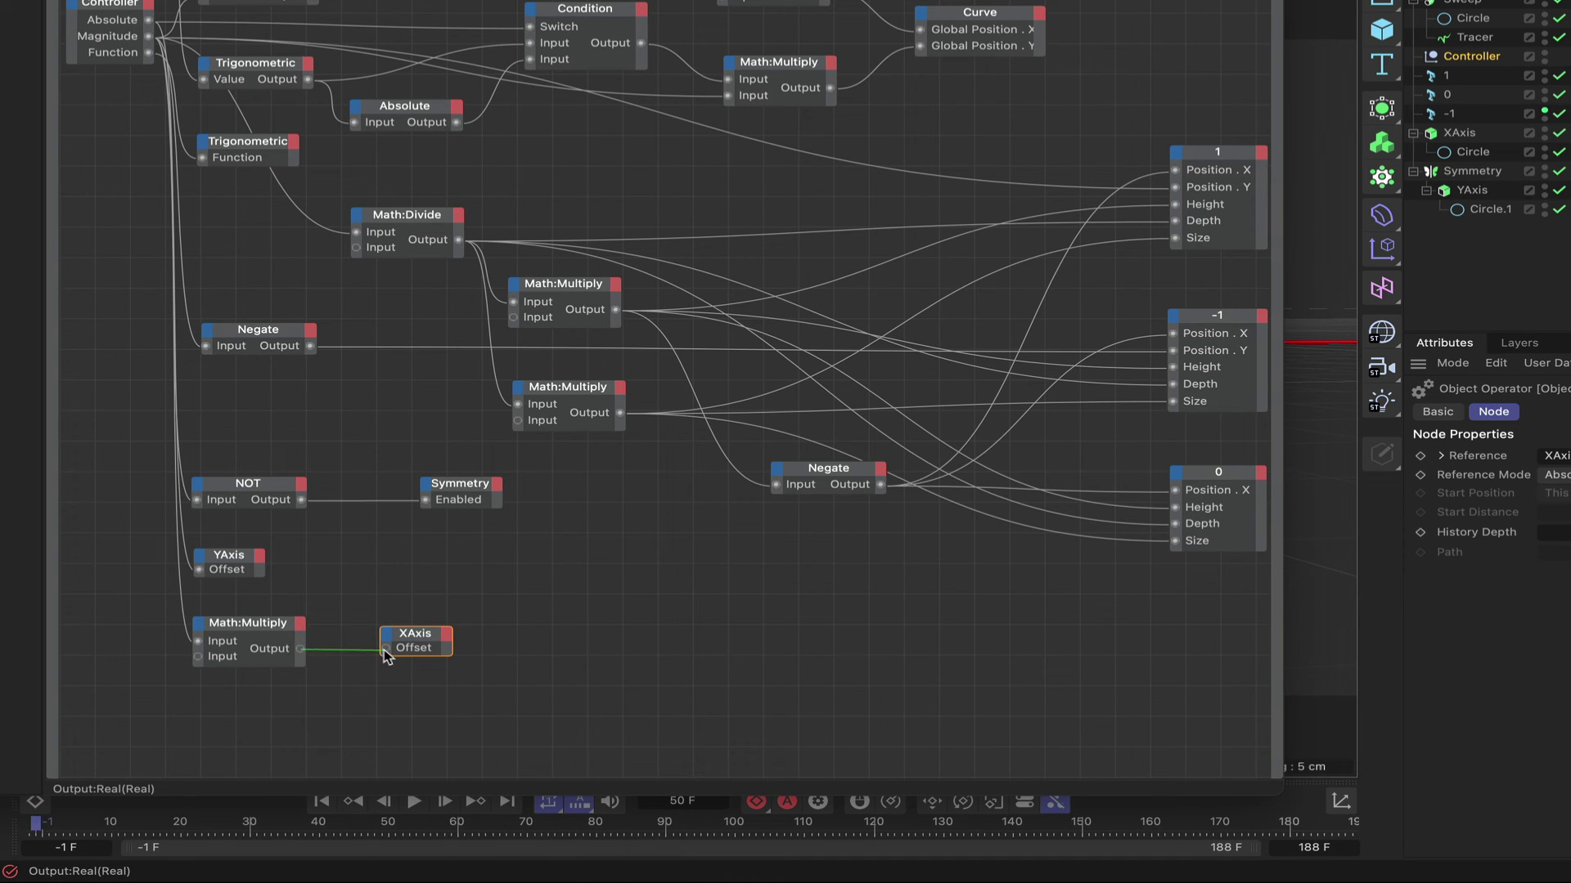
pyautogui.moveTo(384, 649); pyautogui.dragTo(427, 632)
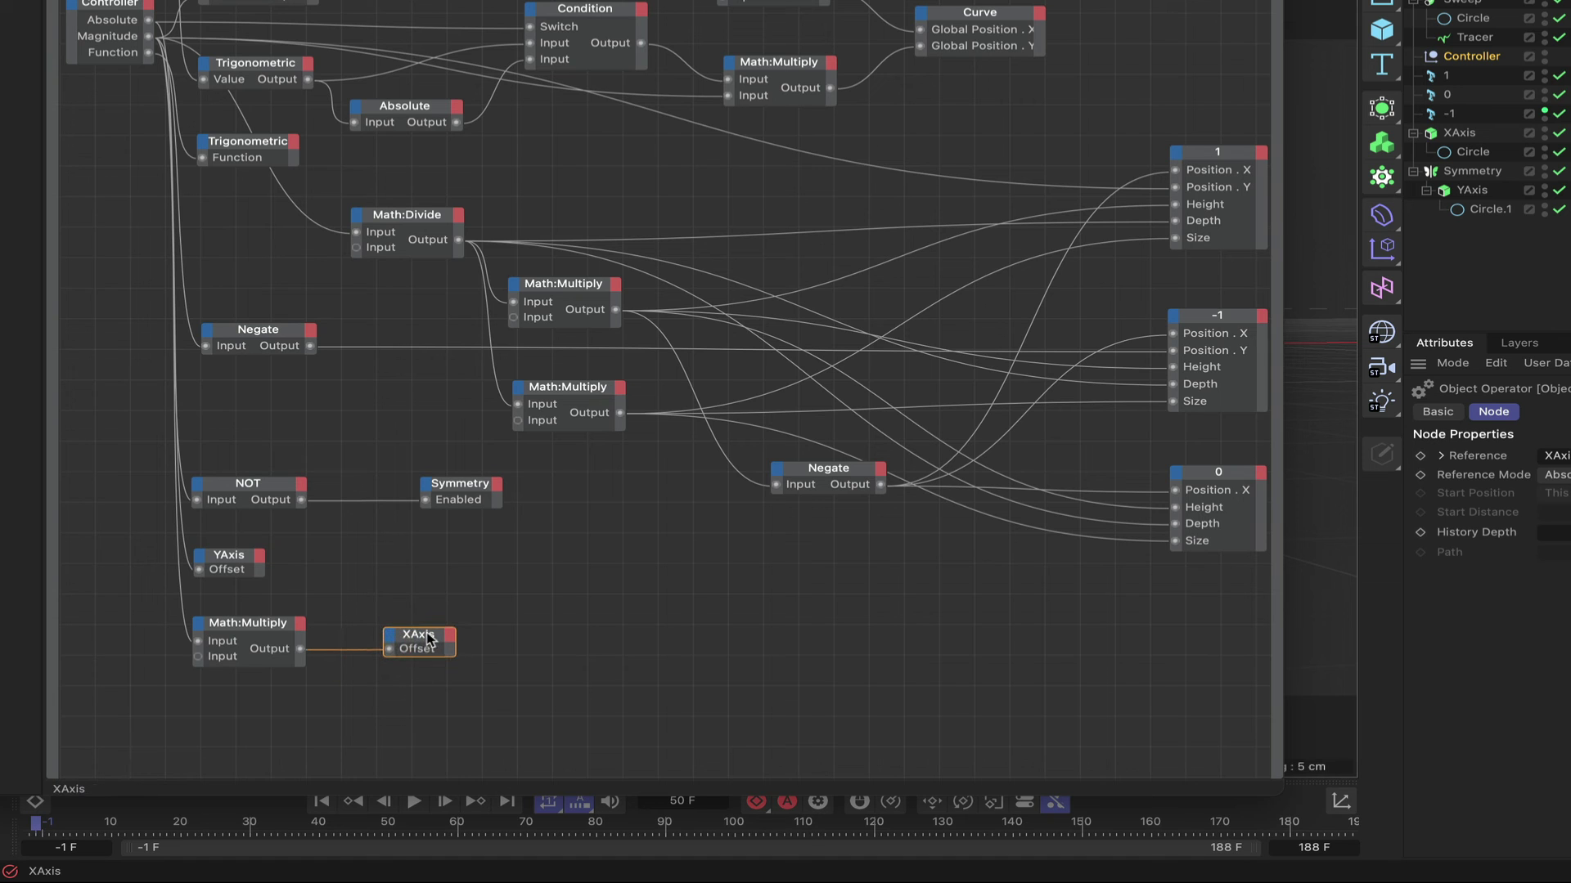
# Uncover the viewport, play the animation to check the curve against both axes, and return to the start frame
pyautogui.moveTo(1169, 0); pyautogui.dragTo(253, 0)
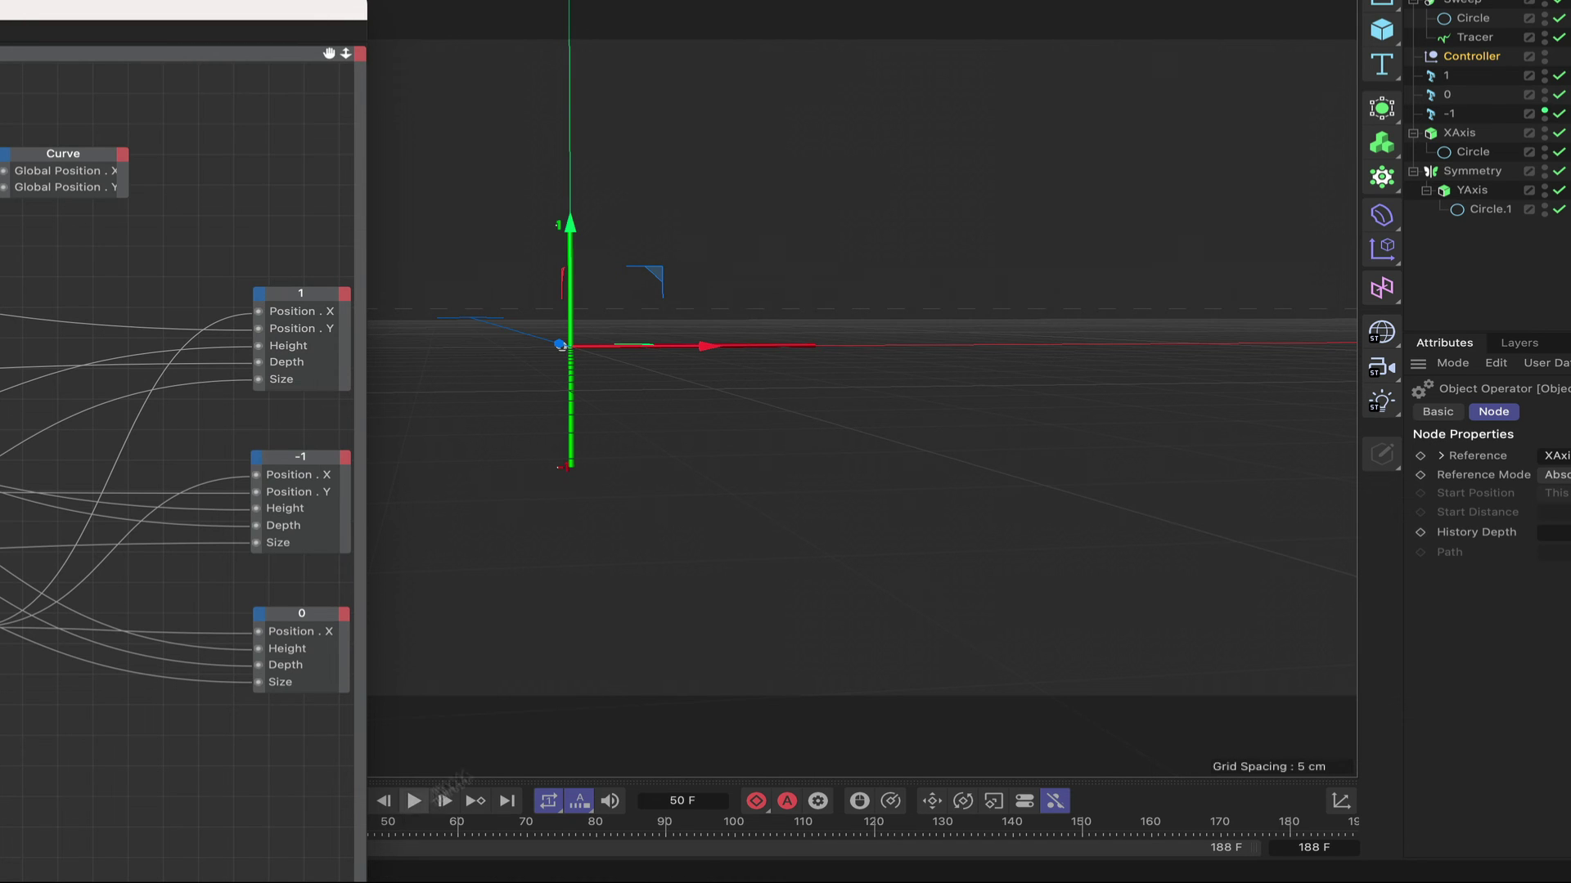
pyautogui.click(1472, 56)
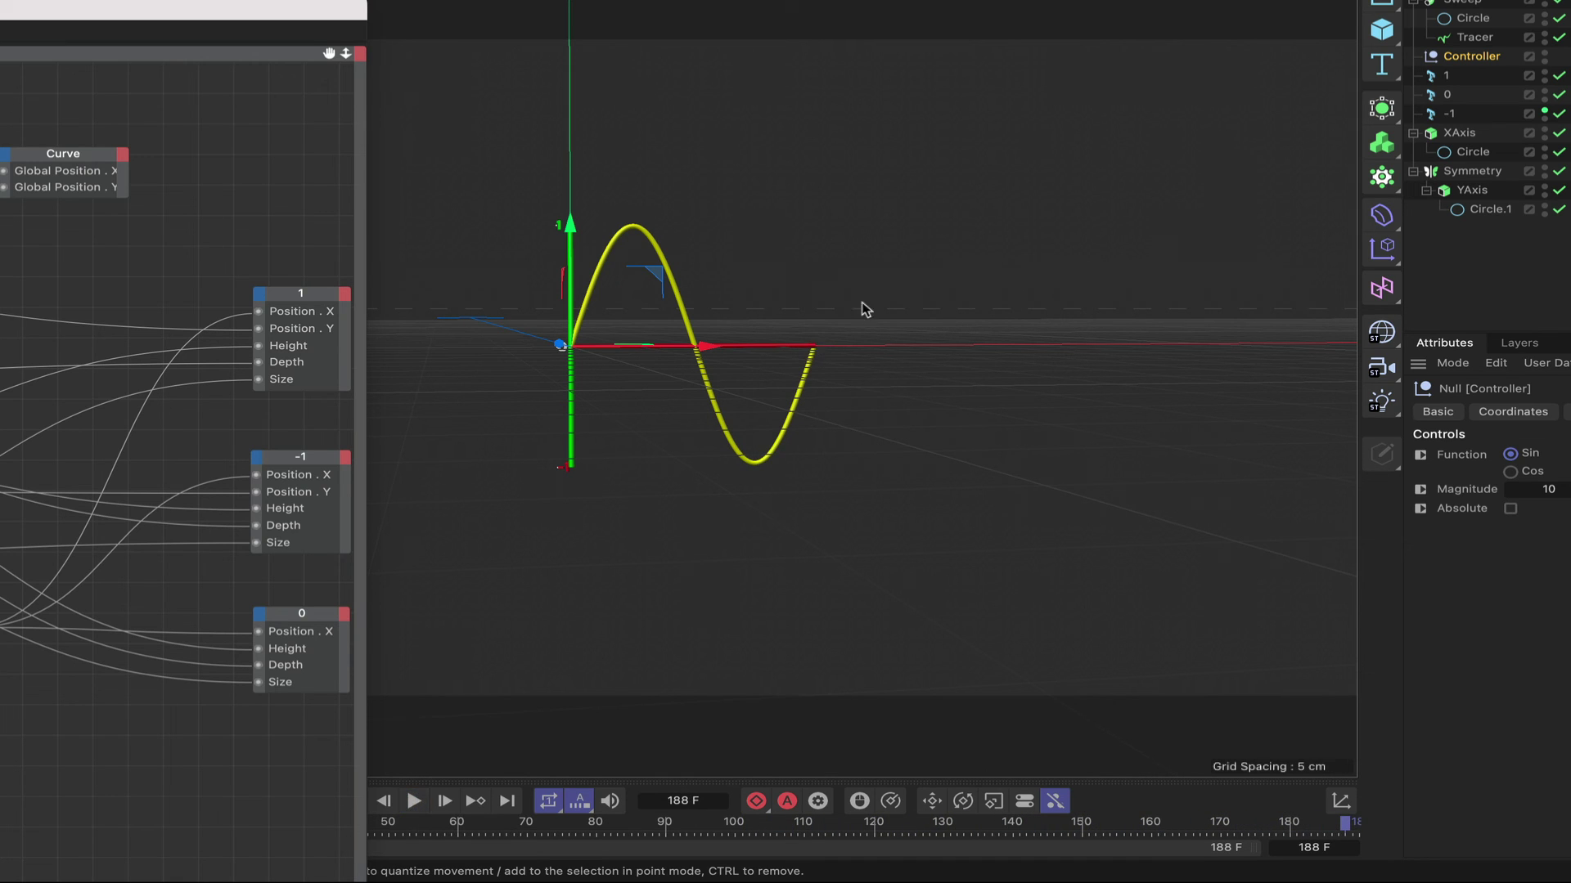
pyautogui.doubleClick(280, 10)
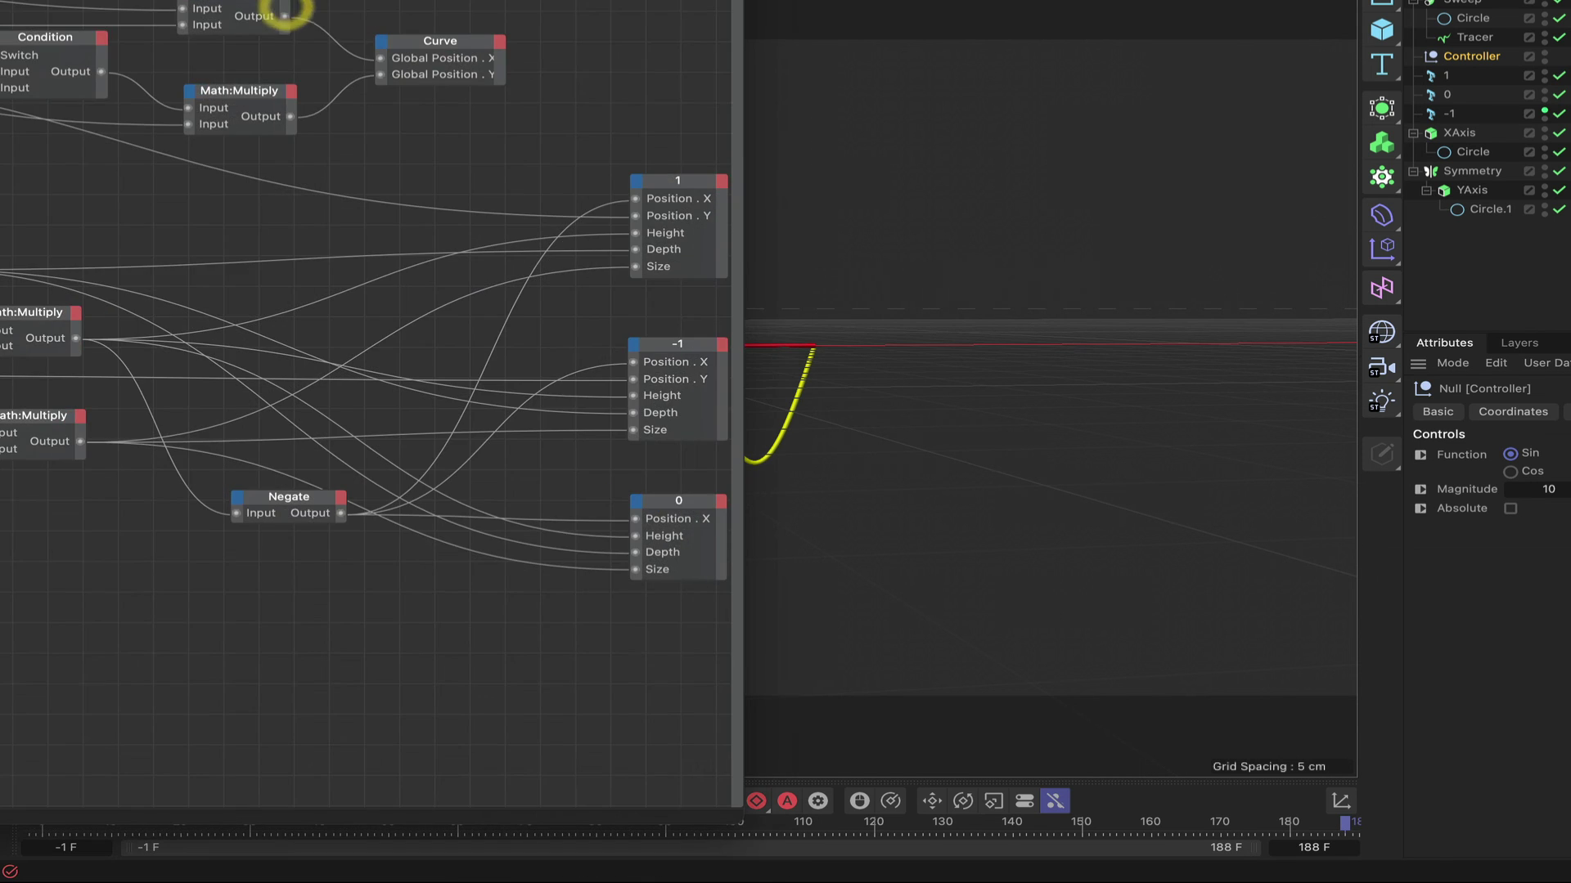
pyautogui.click(320, 801)
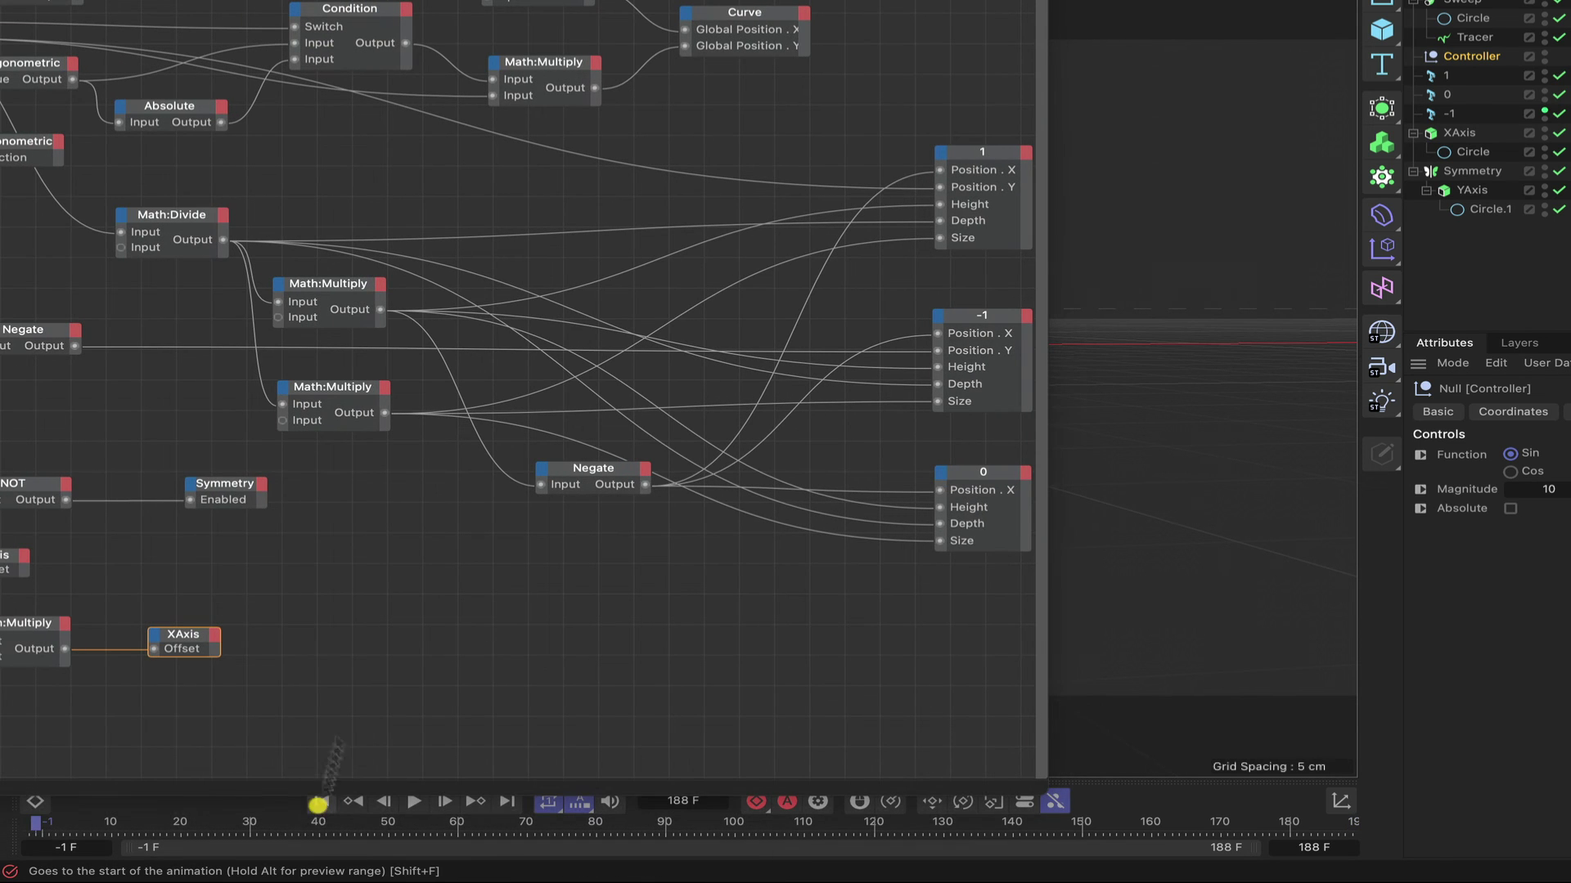
pyautogui.moveTo(409, 2); pyautogui.dragTo(674, 3)
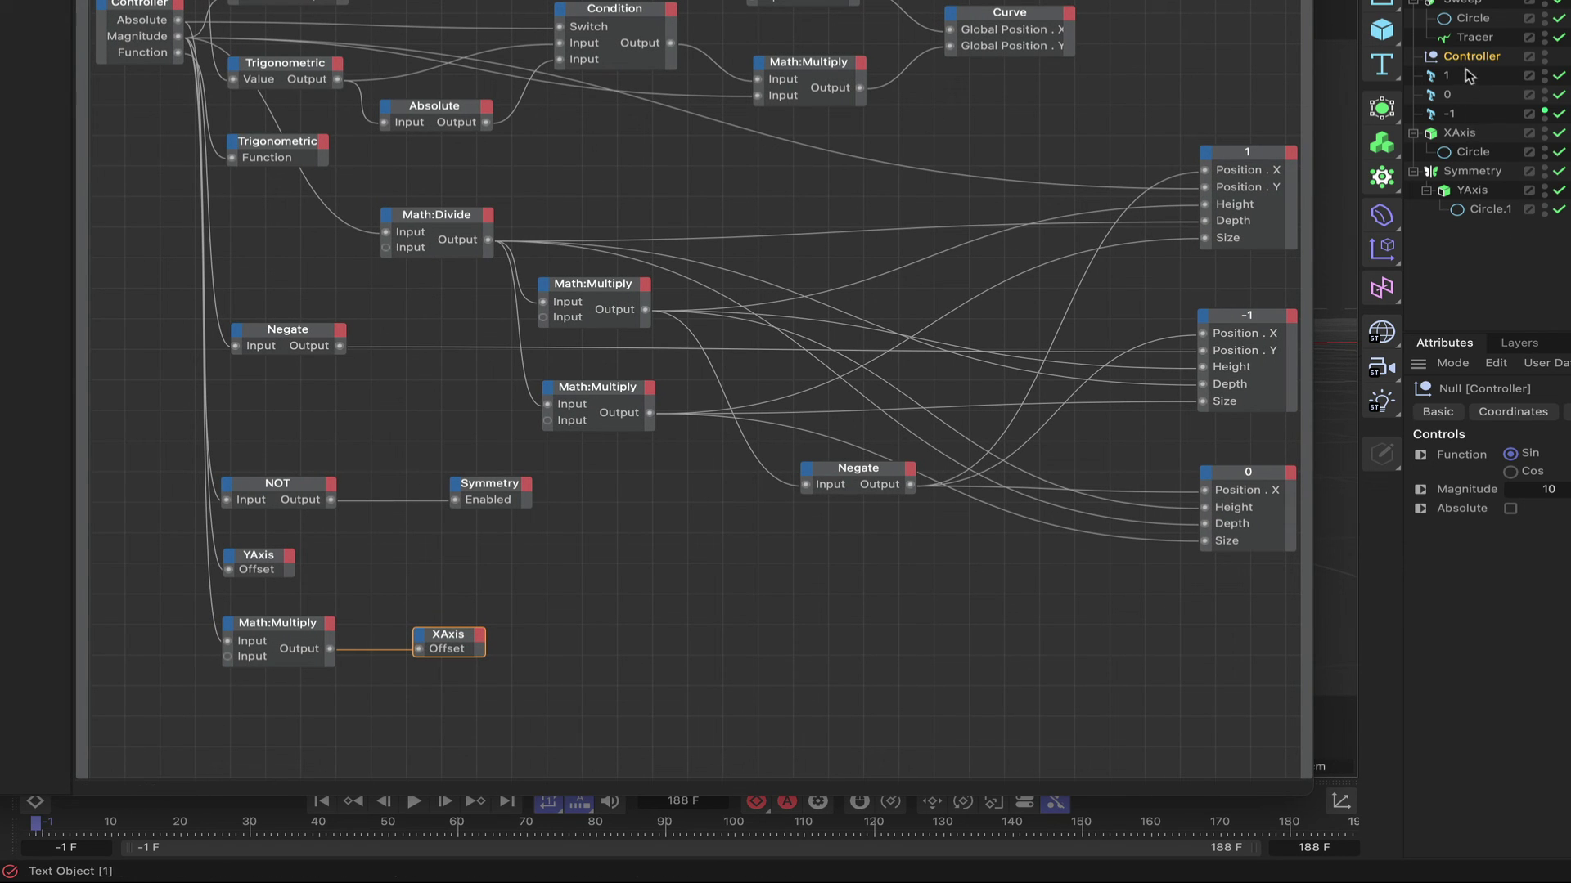
# Add the Sweep's Circle, the XAxis Circle and the YAxis Circle.1 as nodes in the XPresso graph
pyautogui.moveTo(1470, 18); pyautogui.dragTo(719, 585)
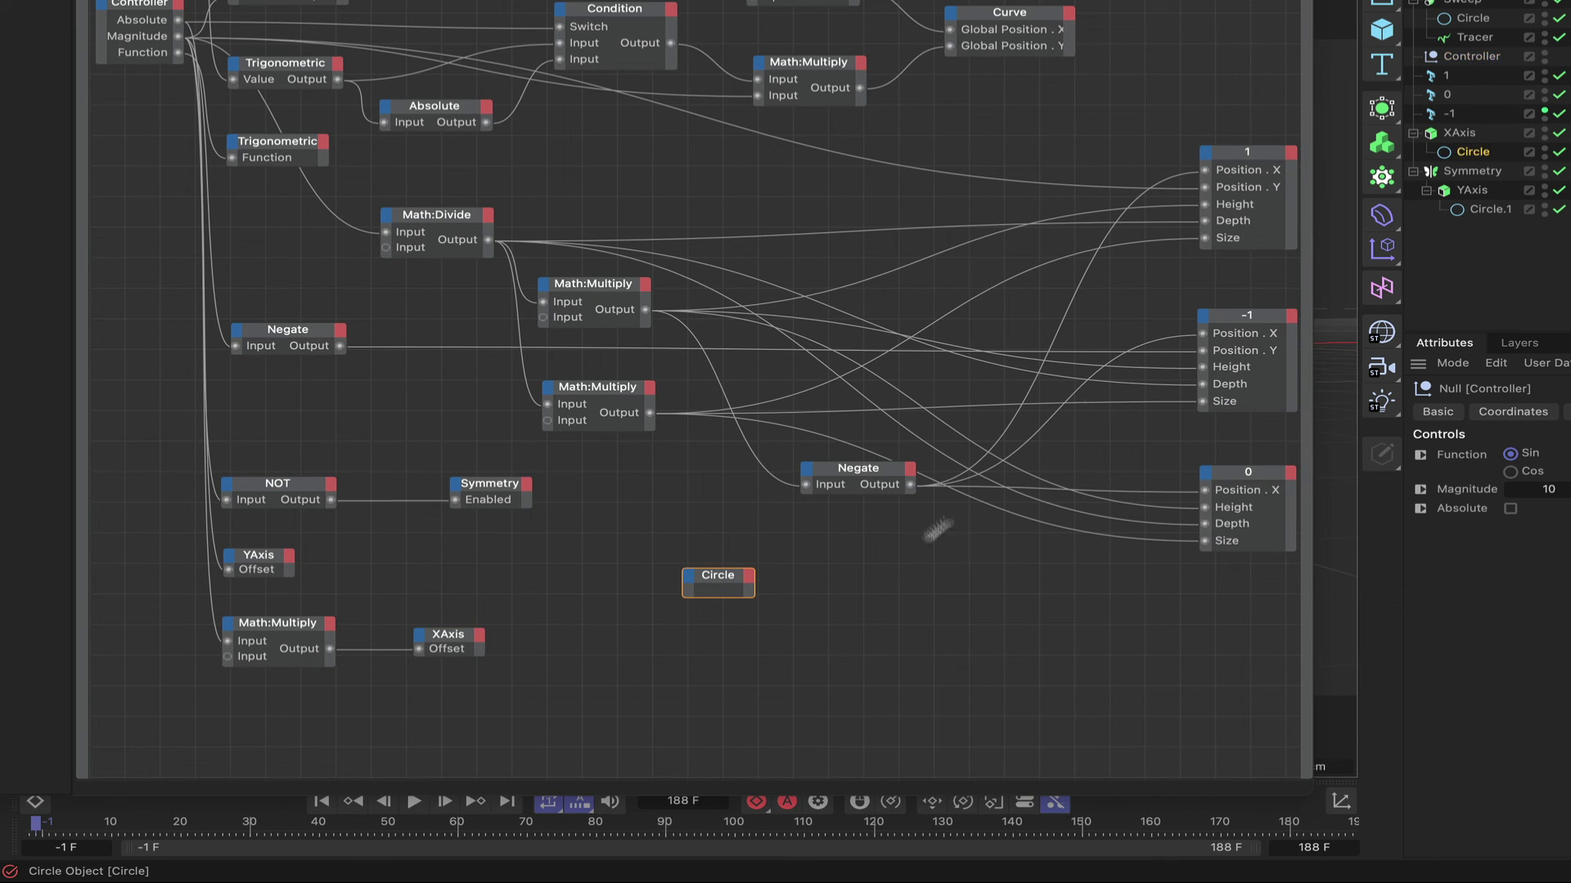
pyautogui.moveTo(788, 646); pyautogui.dragTo(778, 641)
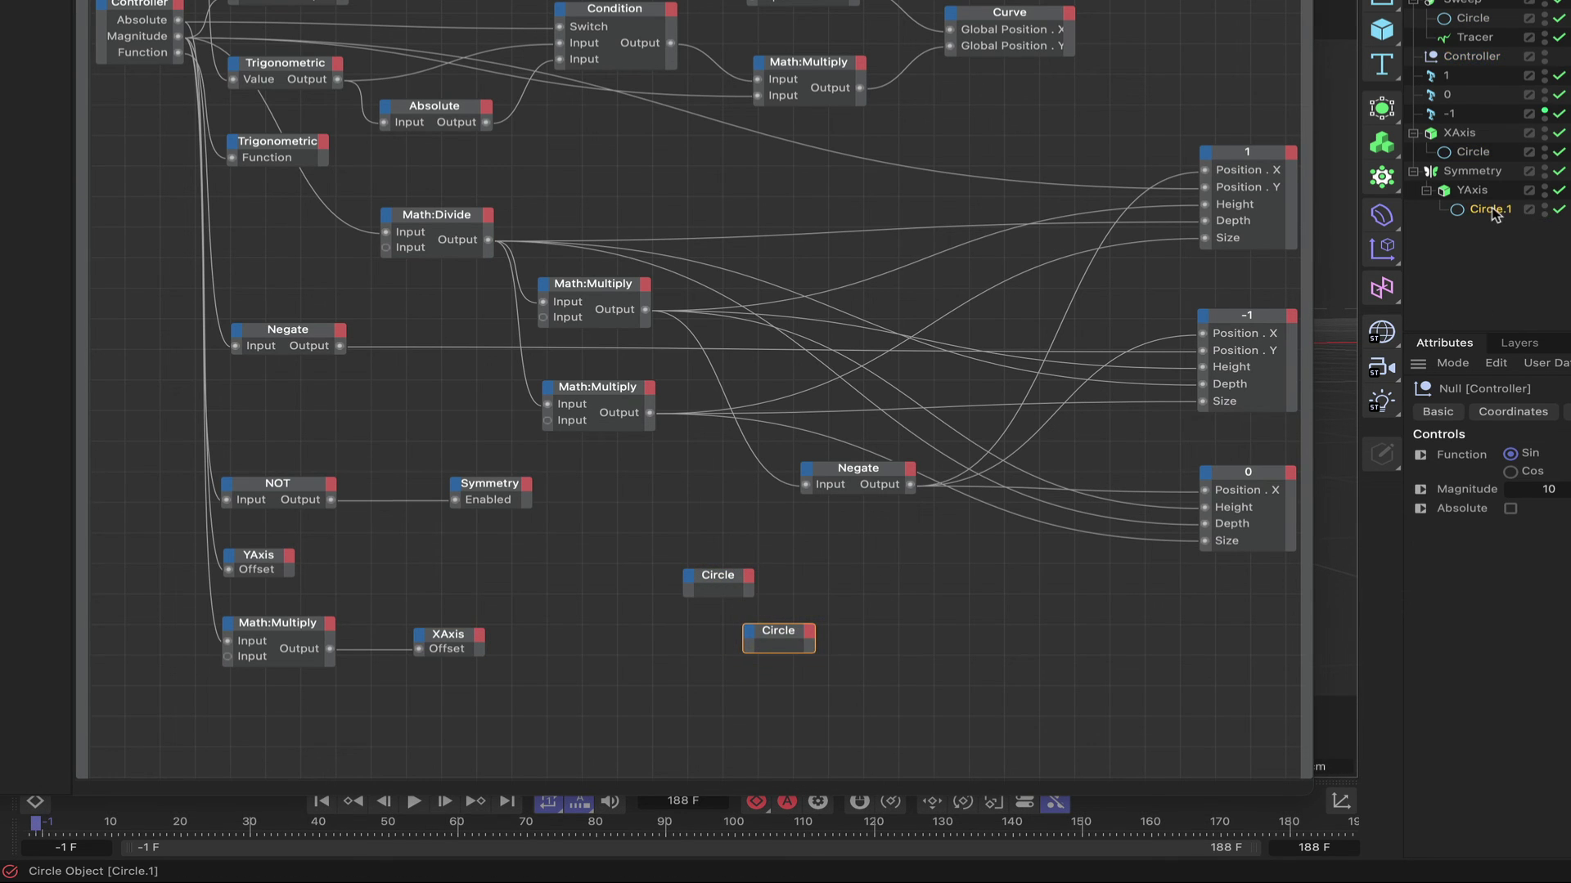
pyautogui.click(767, 693)
# Add a Radius input port to each of the three circle nodes
pyautogui.click(688, 575)
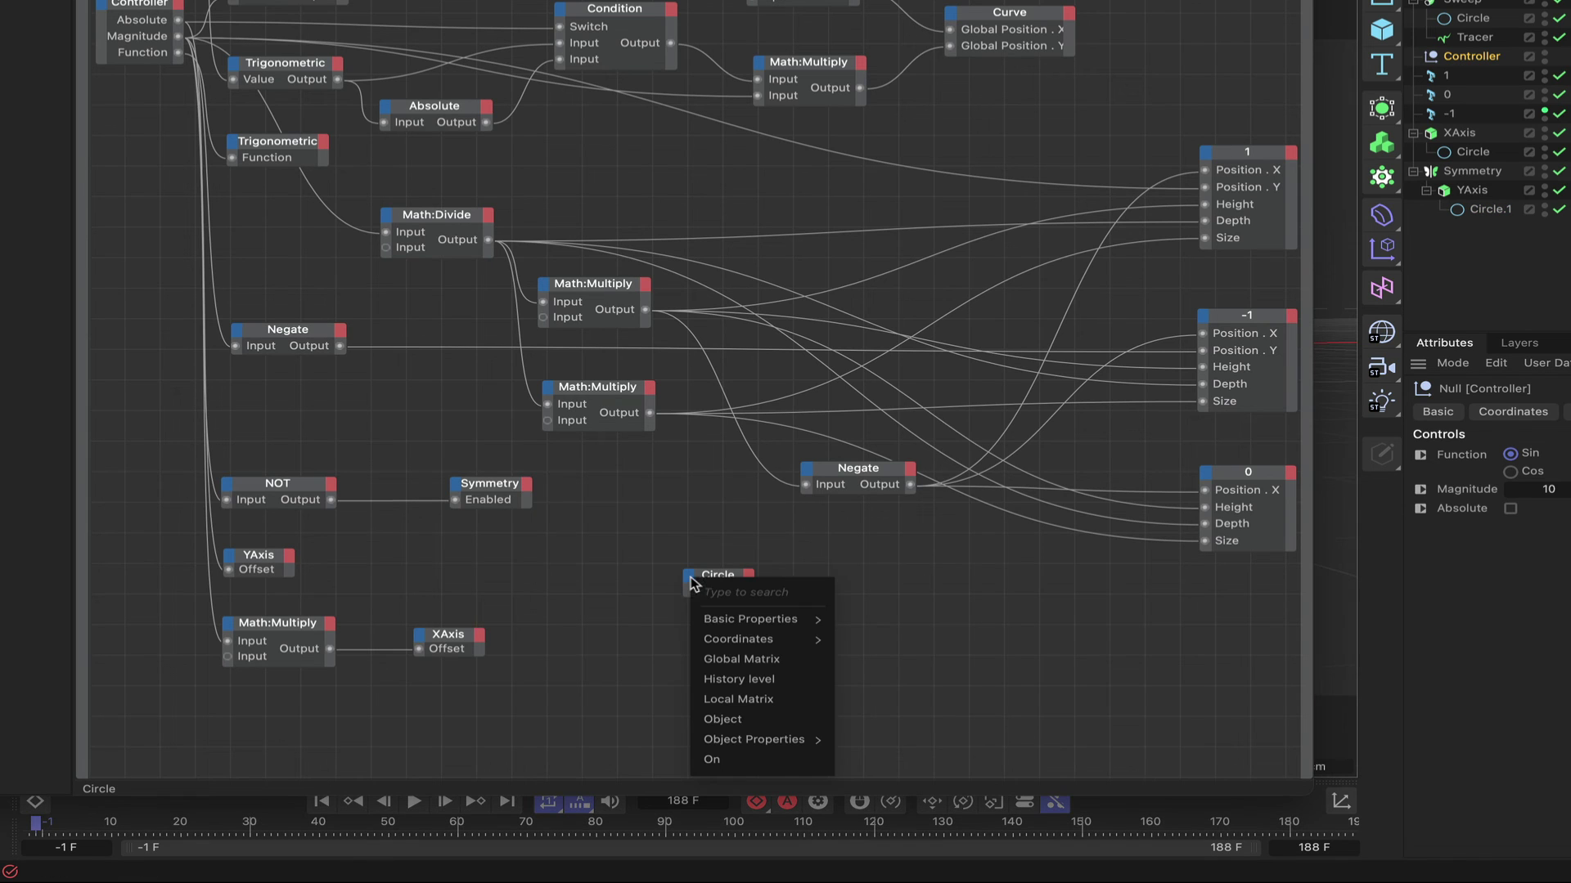
pyautogui.moveTo(723, 639)
pyautogui.moveTo(741, 740)
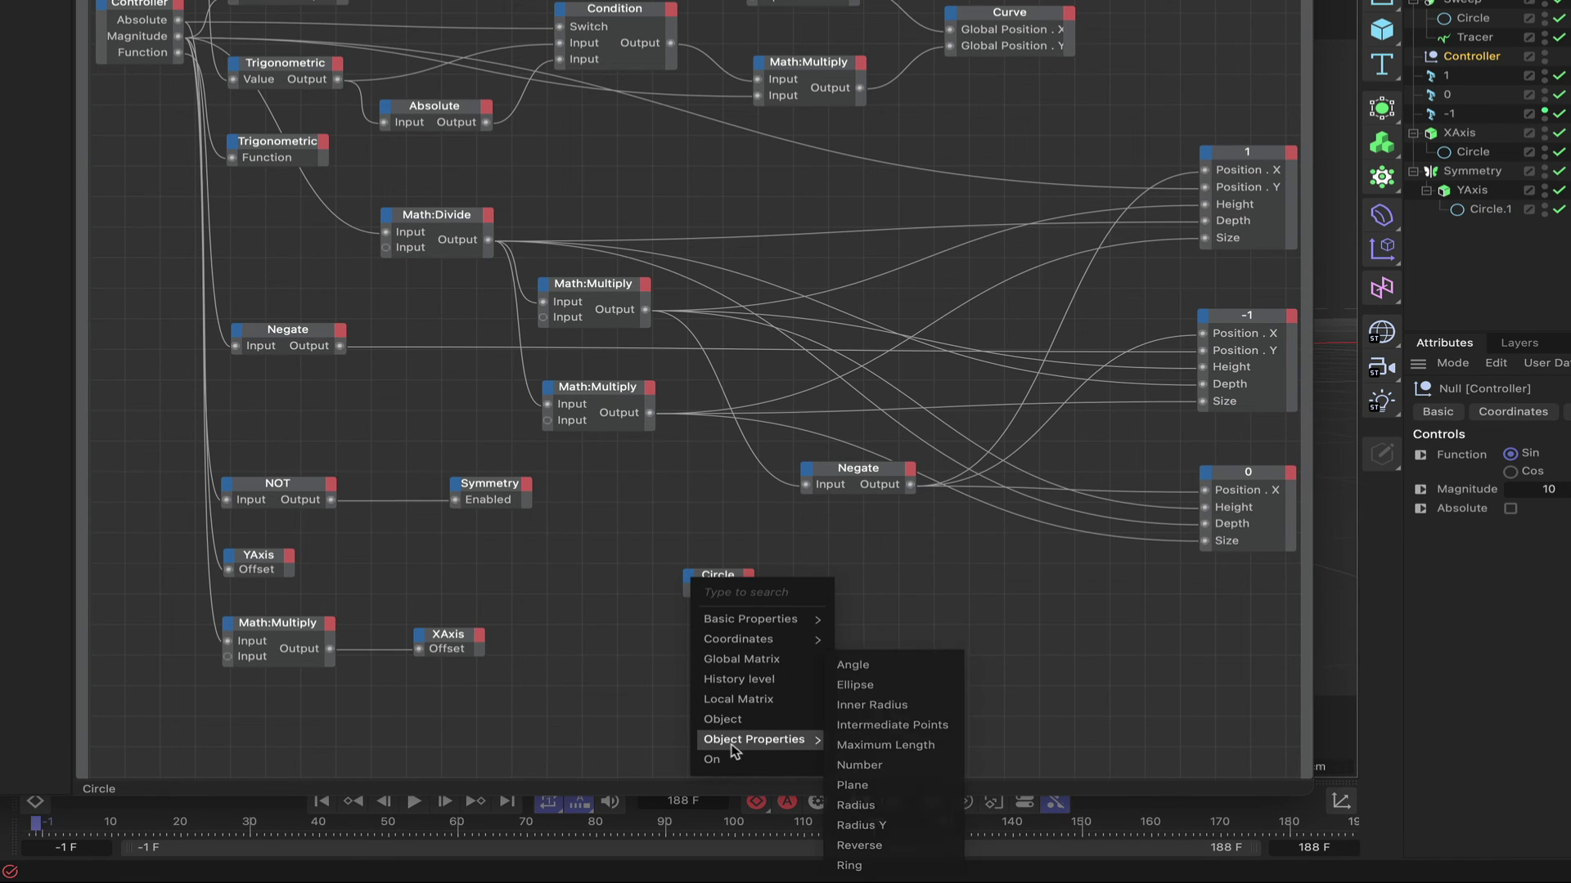
pyautogui.click(868, 805)
pyautogui.click(748, 631)
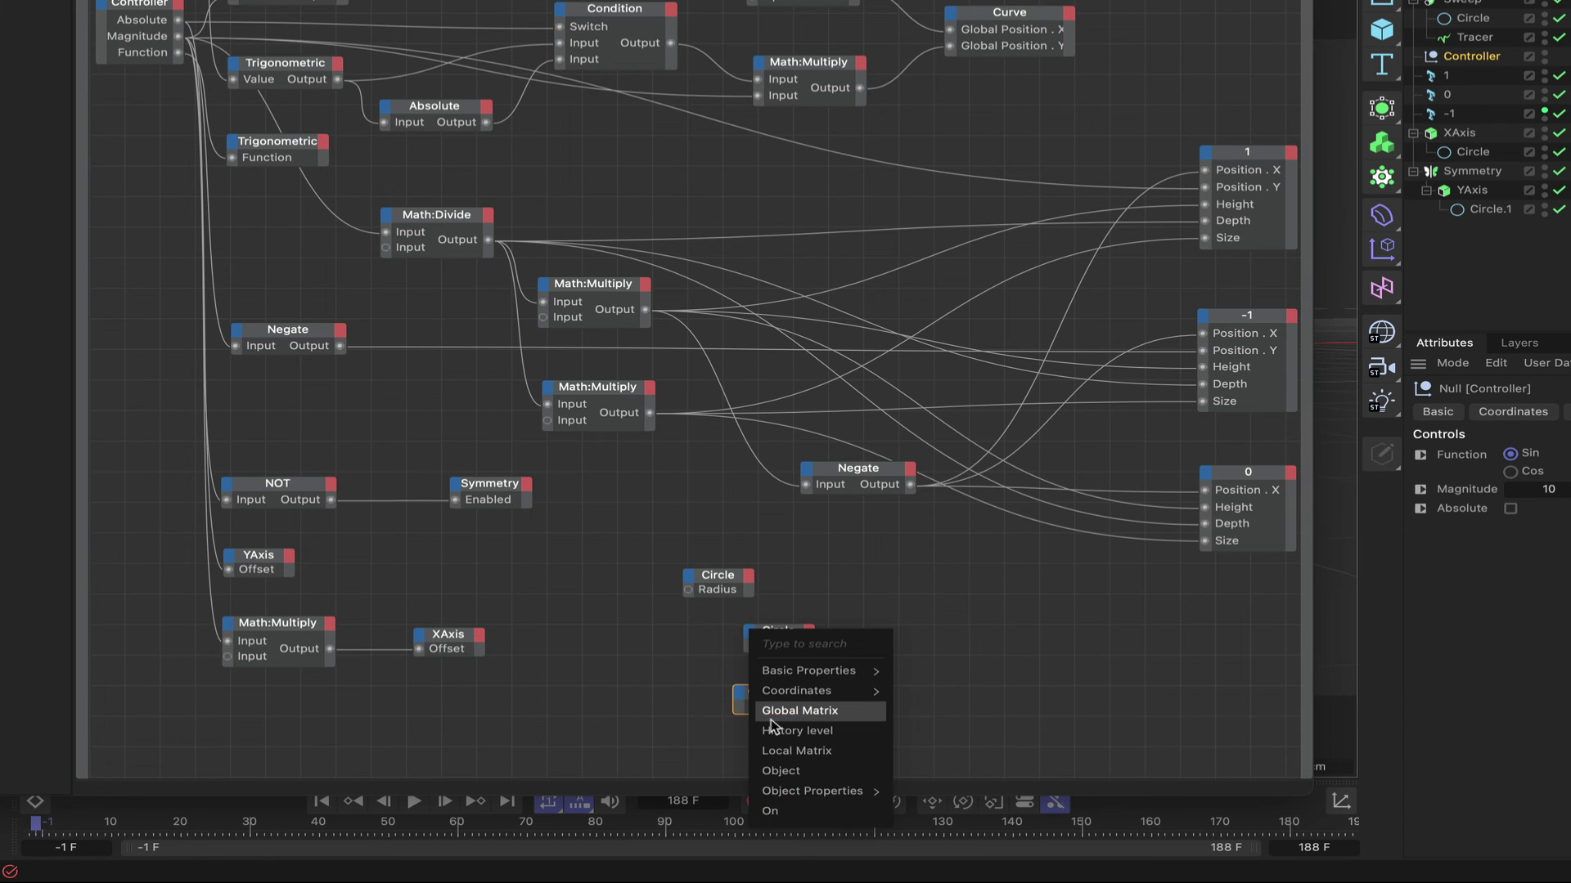
pyautogui.moveTo(810, 791)
pyautogui.click(908, 804)
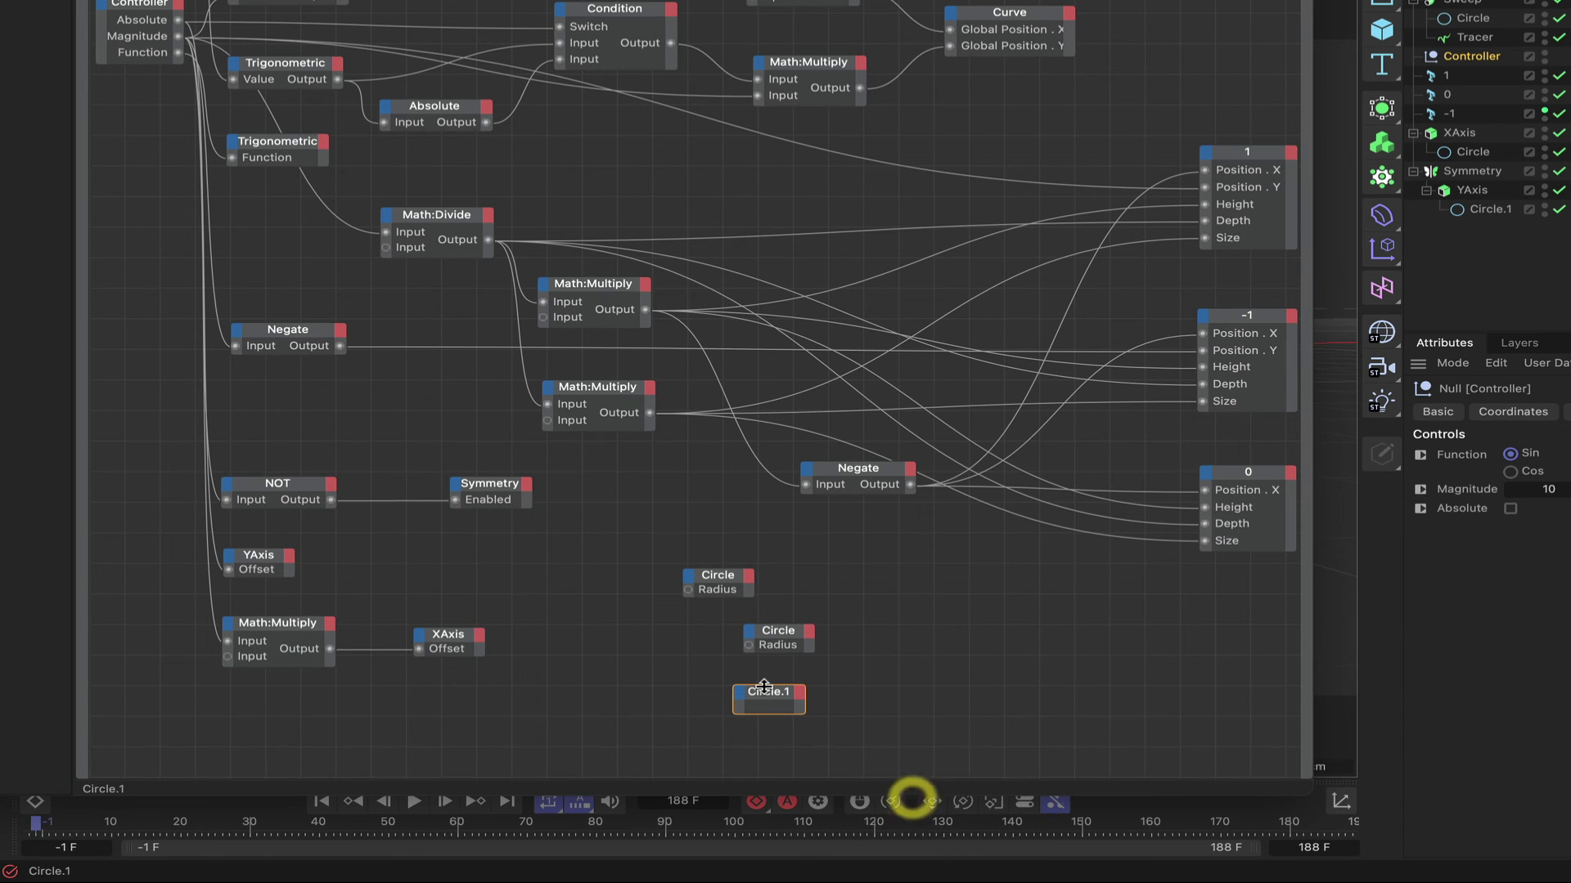
pyautogui.click(739, 701)
pyautogui.moveTo(809, 845)
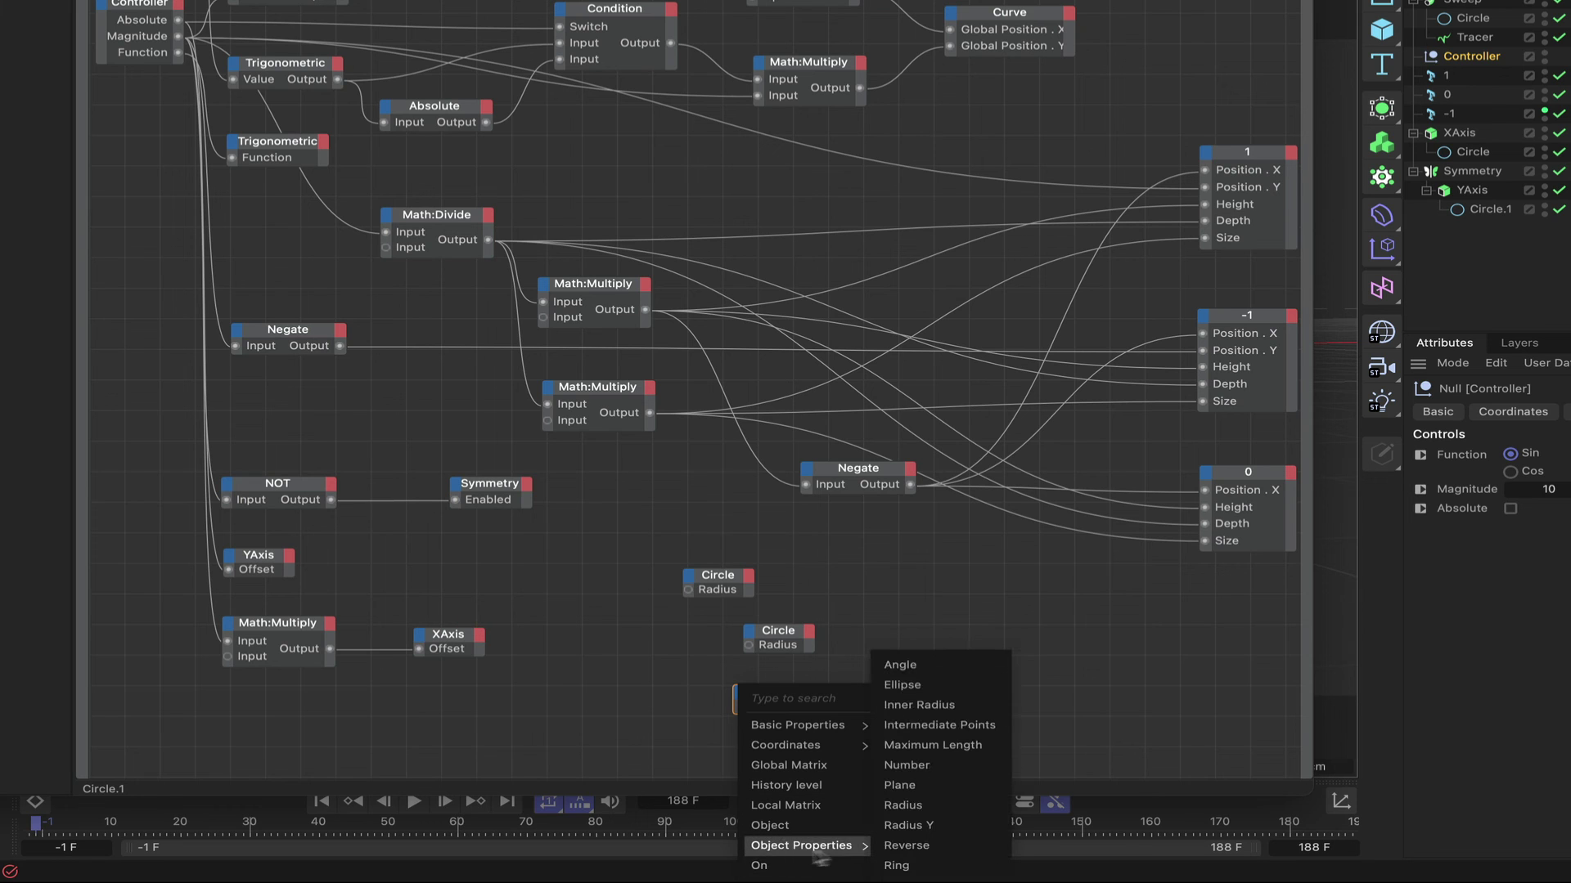
pyautogui.click(902, 805)
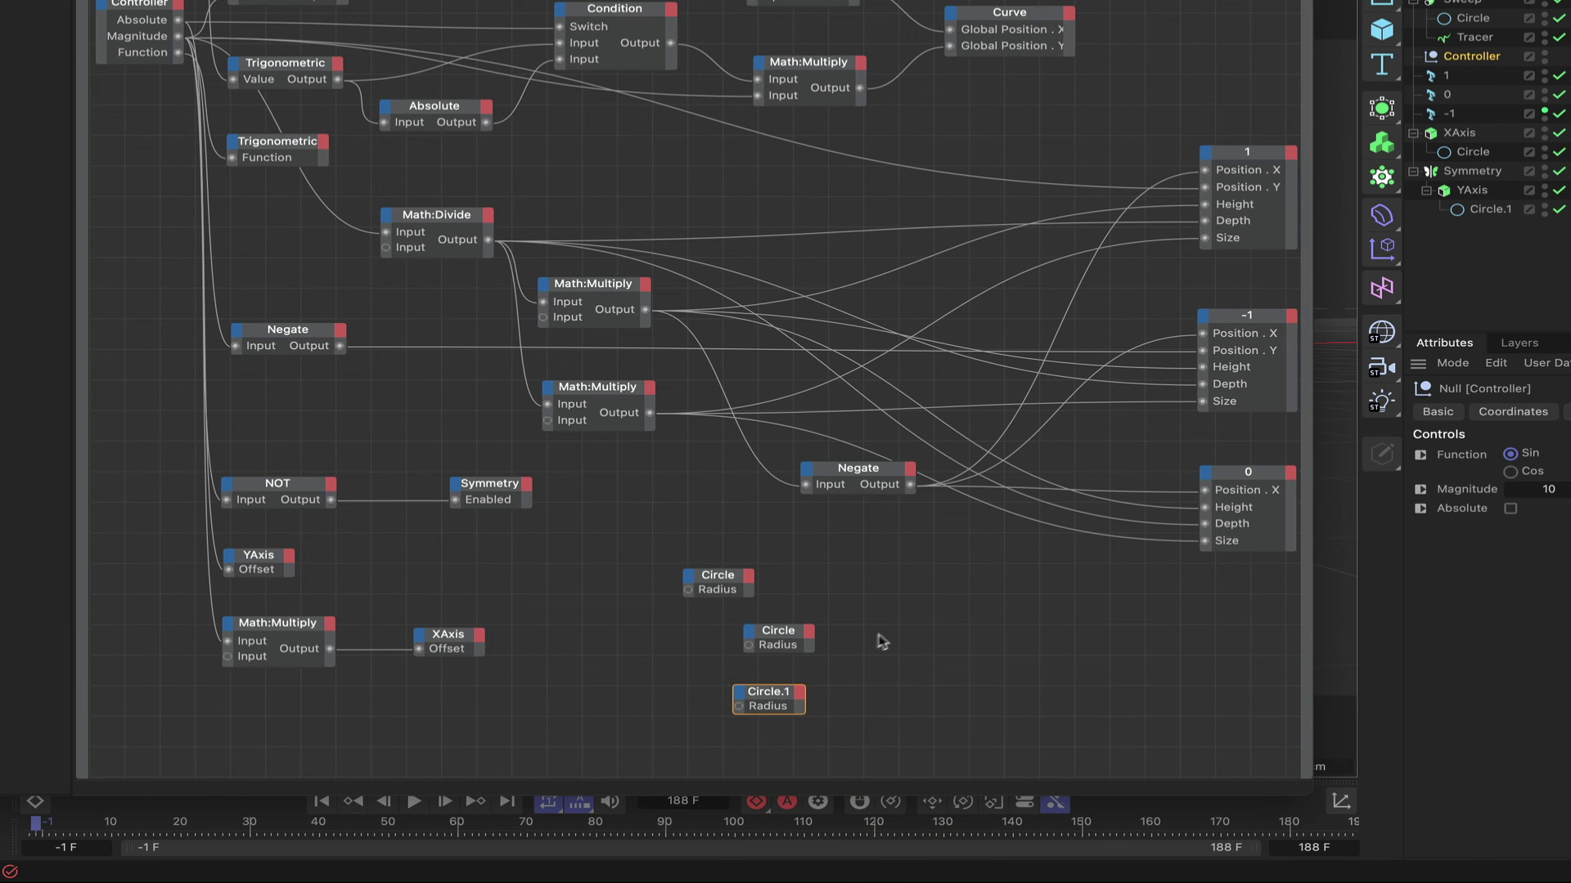
# Stack the two Circle nodes and the Circle.1 node in a column below the XAxis node
pyautogui.moveTo(737, 554); pyautogui.dragTo(812, 497, button='middle')
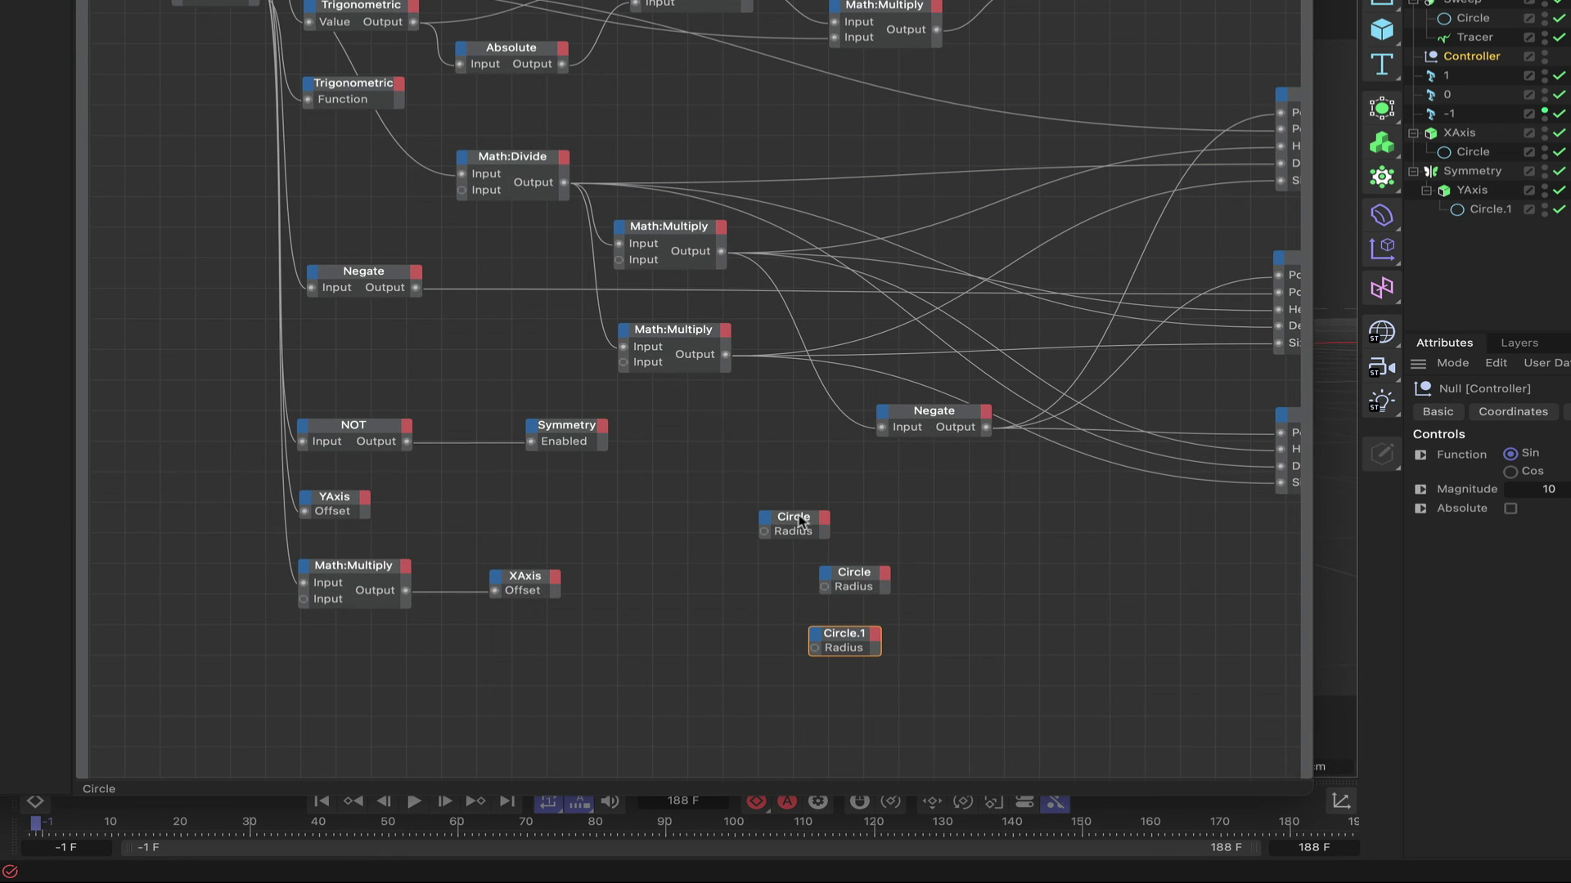
pyautogui.moveTo(797, 522); pyautogui.dragTo(533, 664)
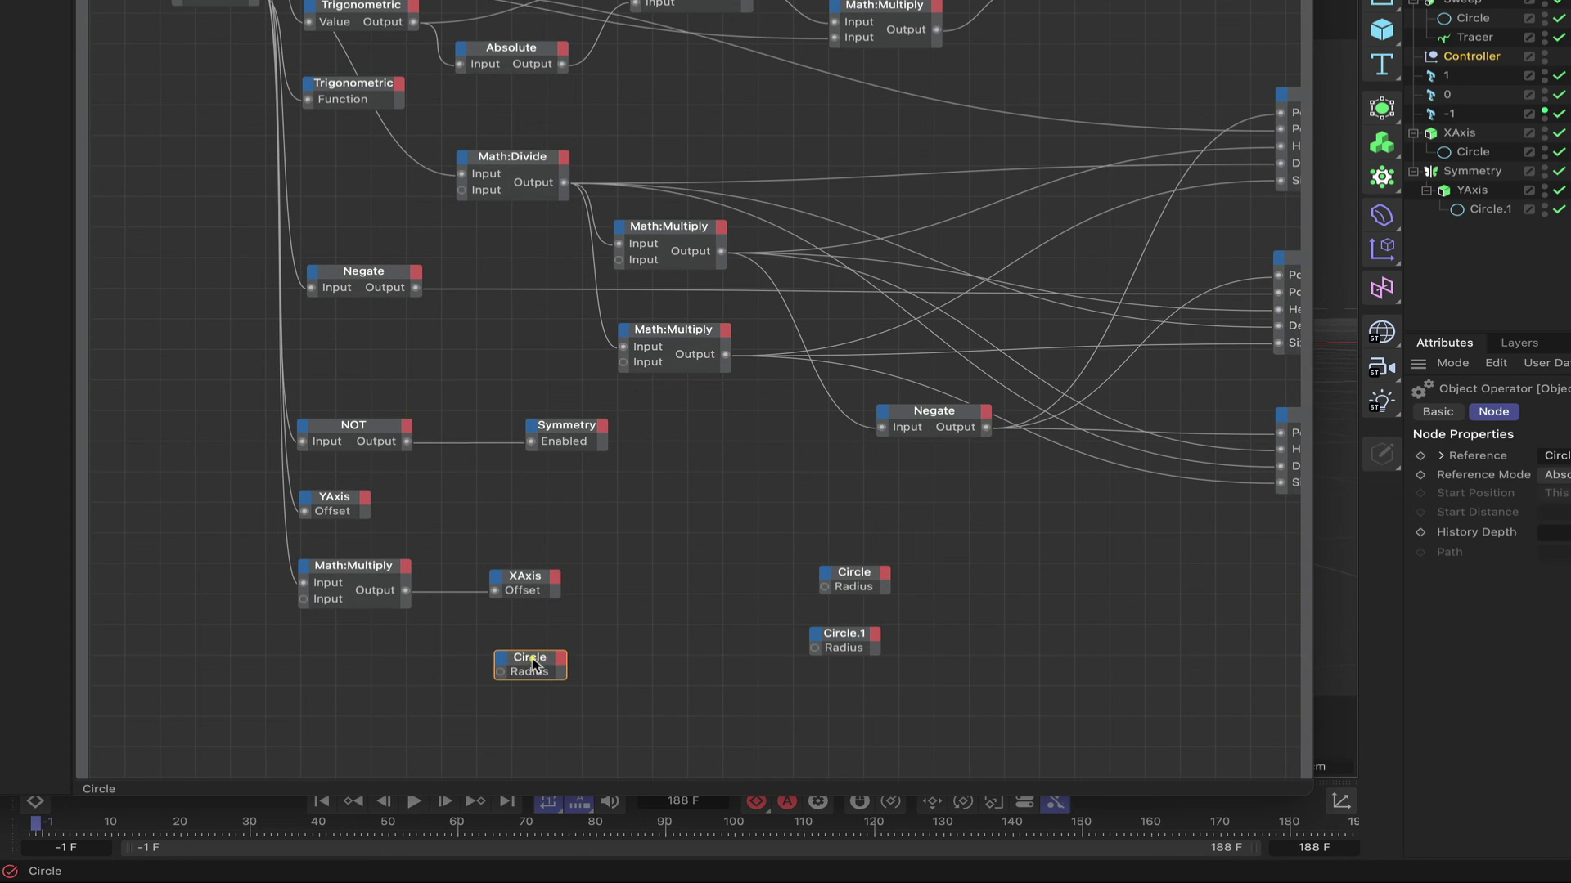
pyautogui.moveTo(859, 581); pyautogui.dragTo(537, 721)
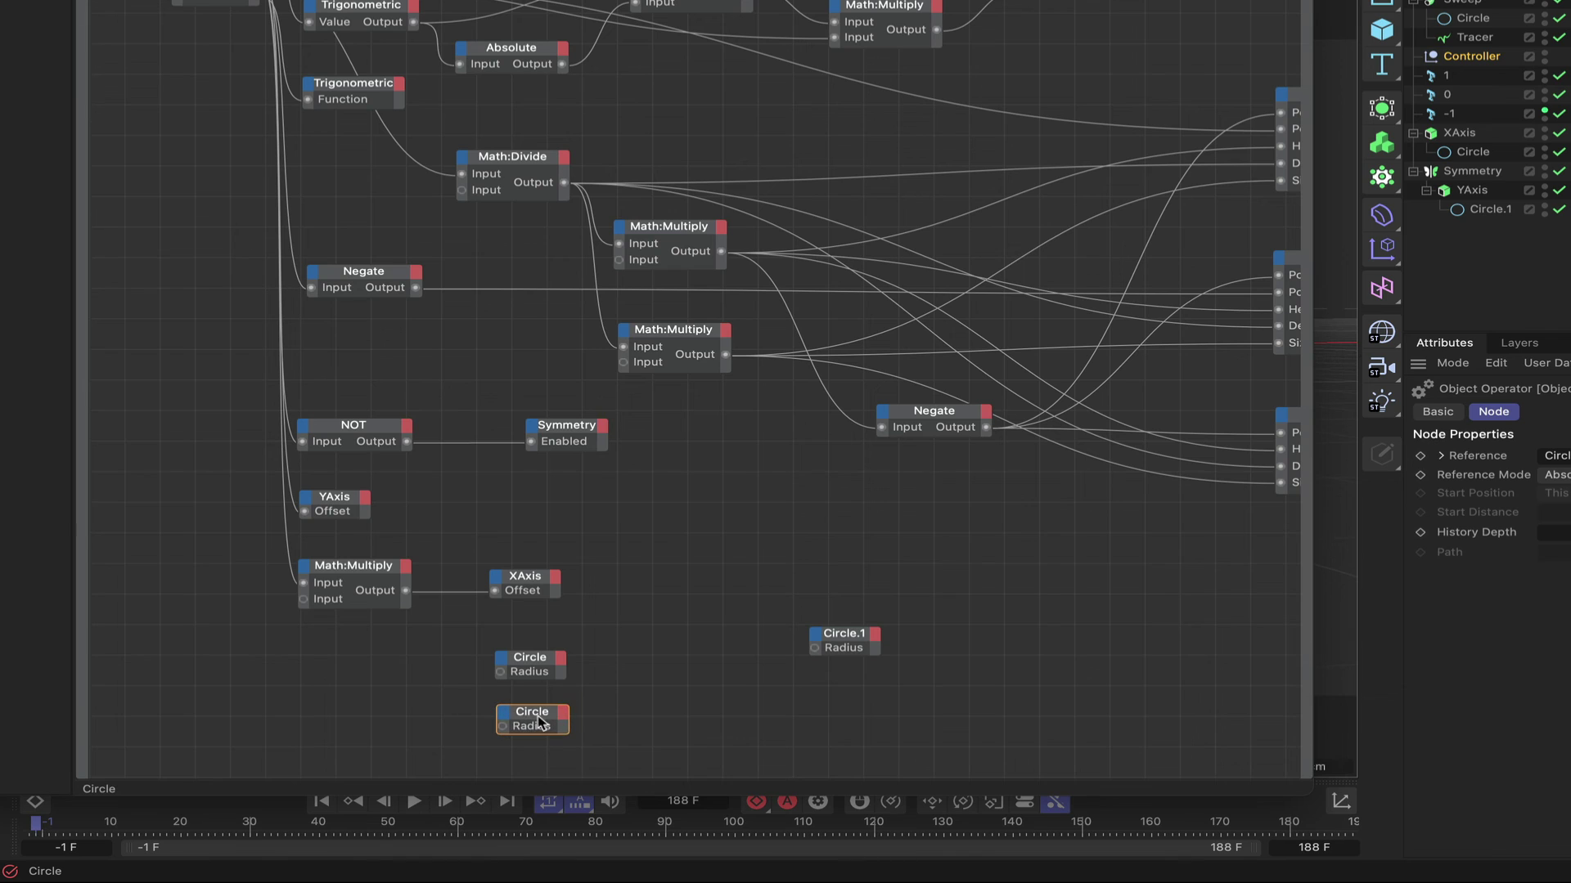
pyautogui.moveTo(839, 643); pyautogui.dragTo(528, 767)
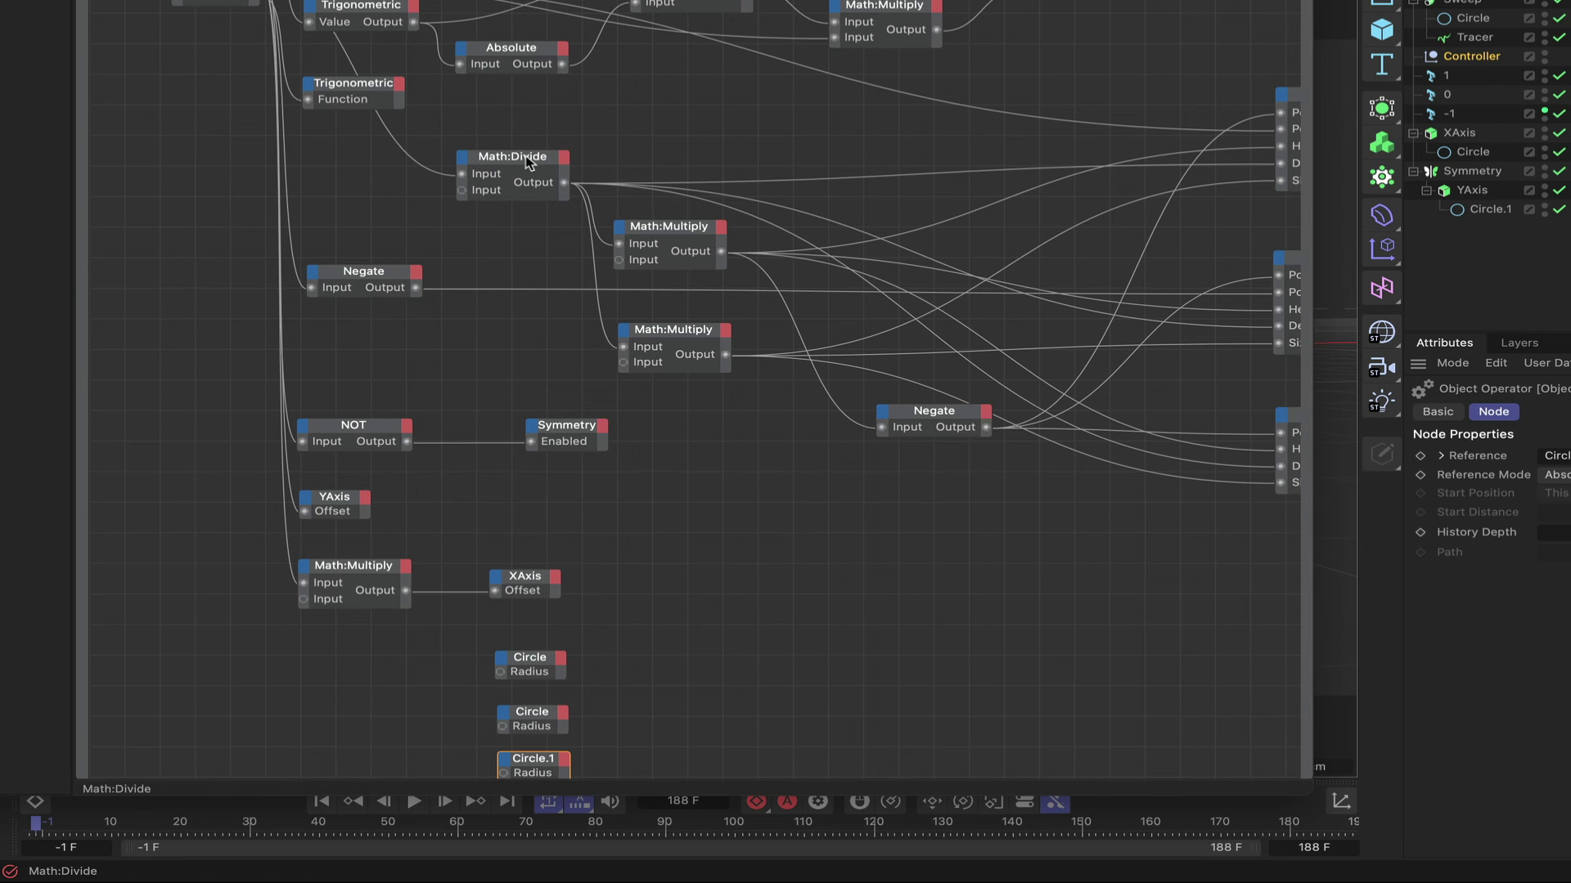
# Duplicate the Math:Divide node below the lowest Math:Multiply, feed it the Controller's Magnitude and set its second input to 250
pyautogui.moveTo(526, 160); pyautogui.dragTo(360, 673)
pyautogui.click(358, 669)
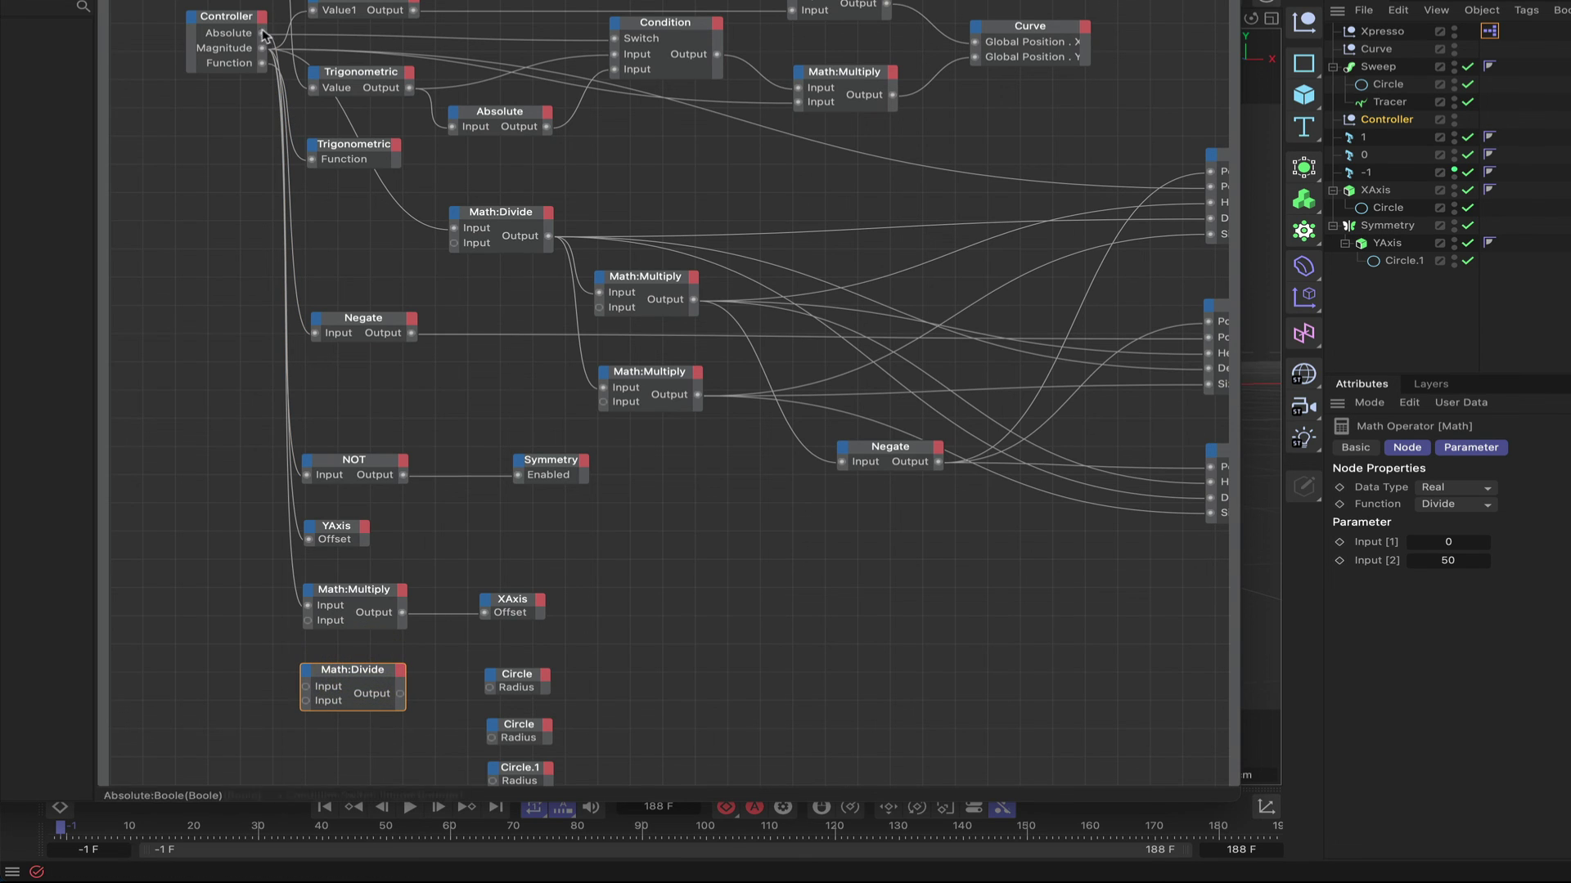
pyautogui.moveTo(262, 49); pyautogui.dragTo(363, 680)
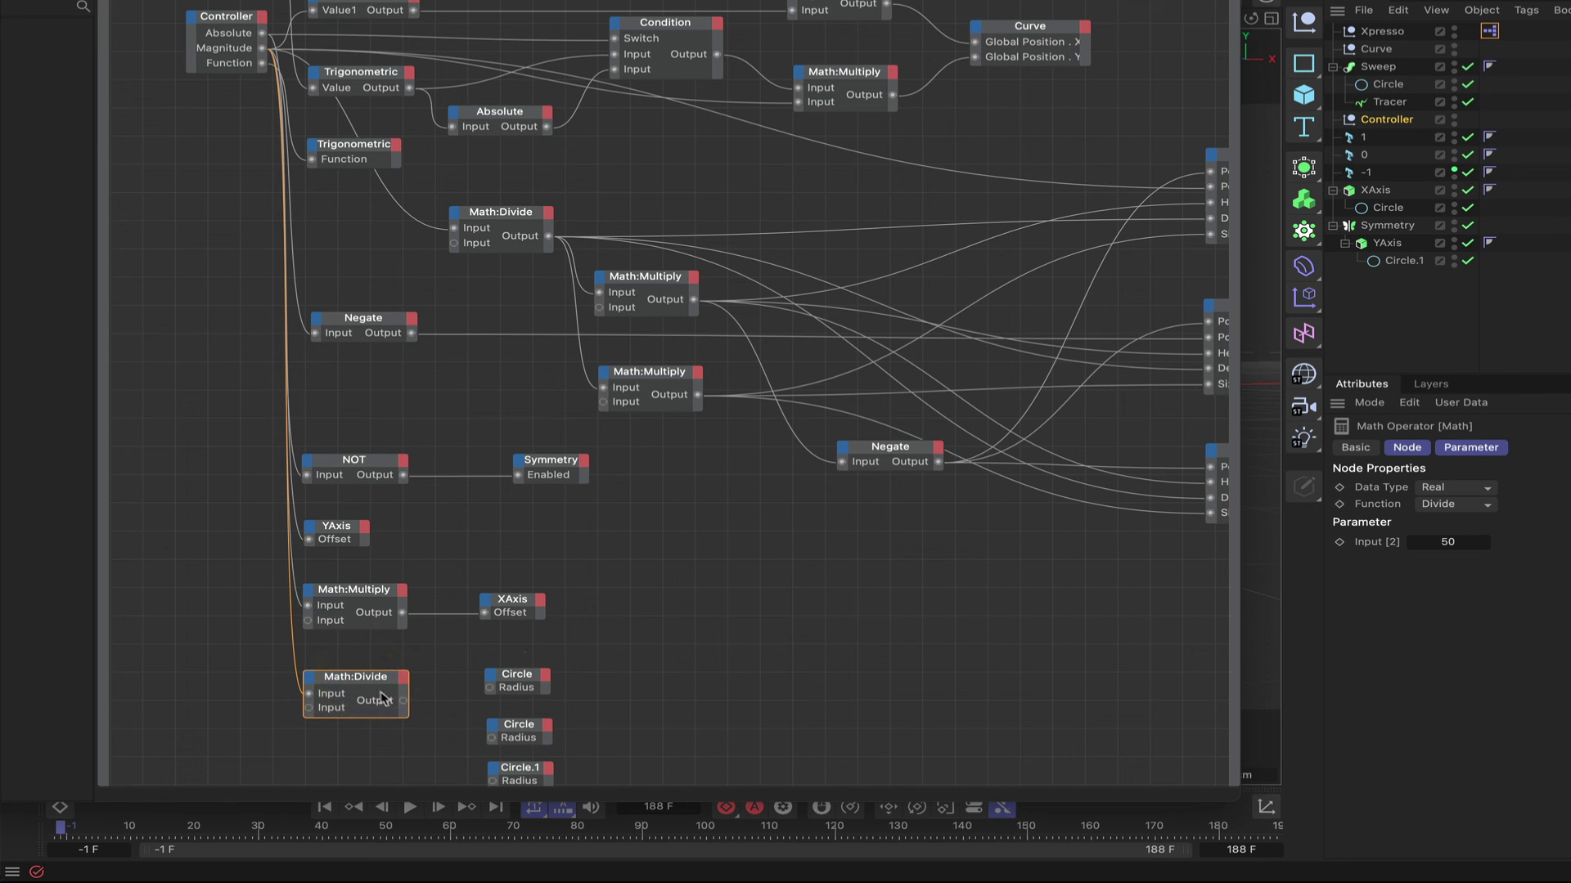
pyautogui.doubleClick(1448, 545)
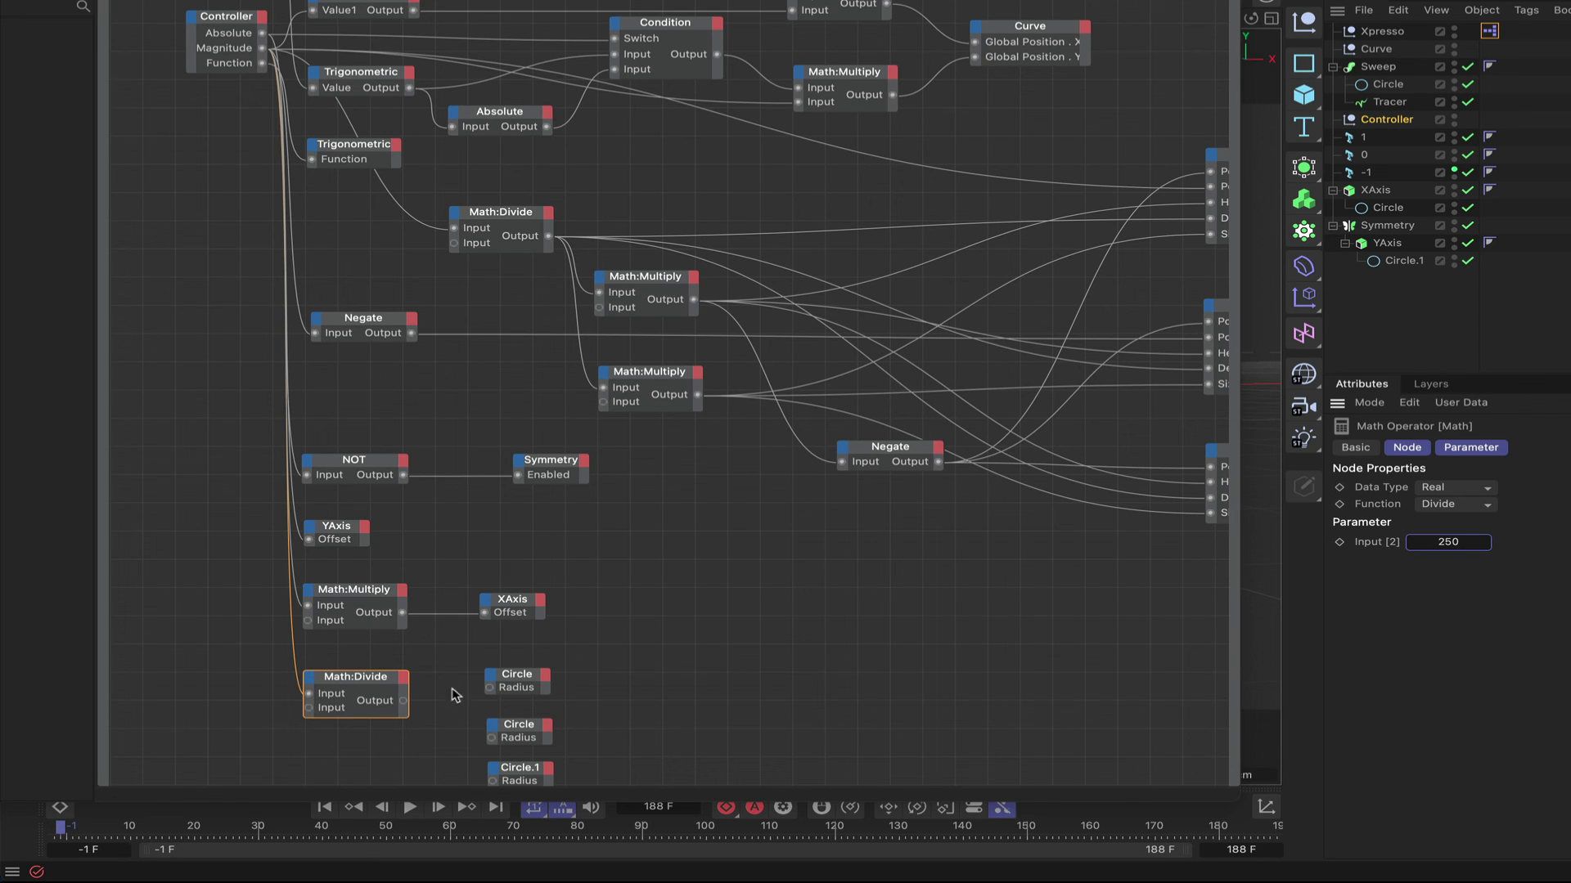
# Connect the new Math:Divide output to the Radius ports of all three circle nodes and frame the whole graph
pyautogui.moveTo(375, 679); pyautogui.dragTo(493, 687)
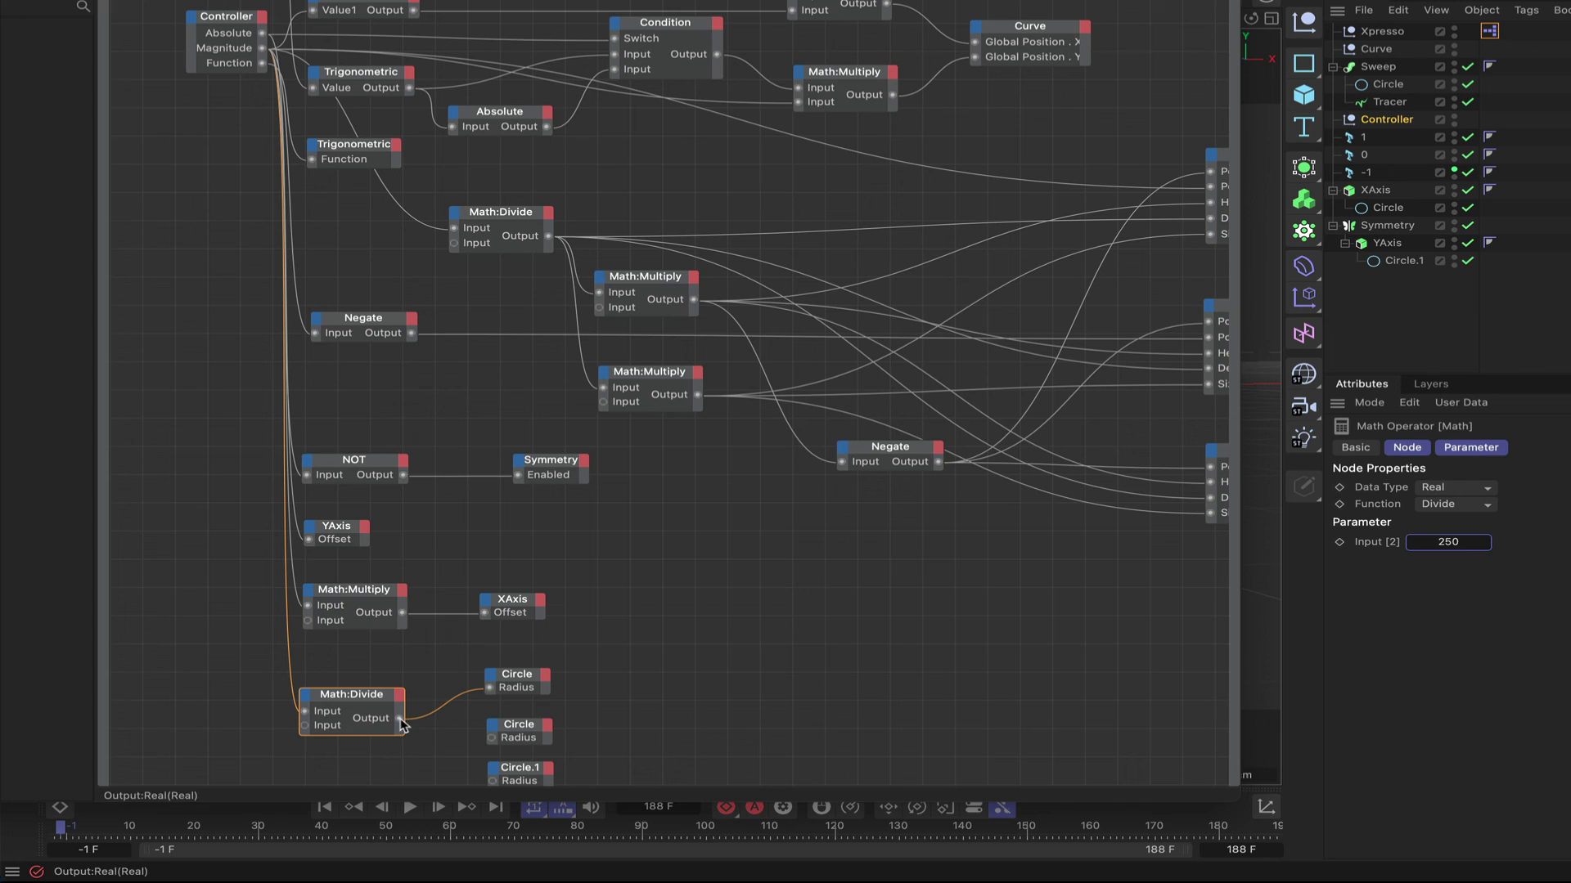
pyautogui.moveTo(492, 742); pyautogui.dragTo(492, 781)
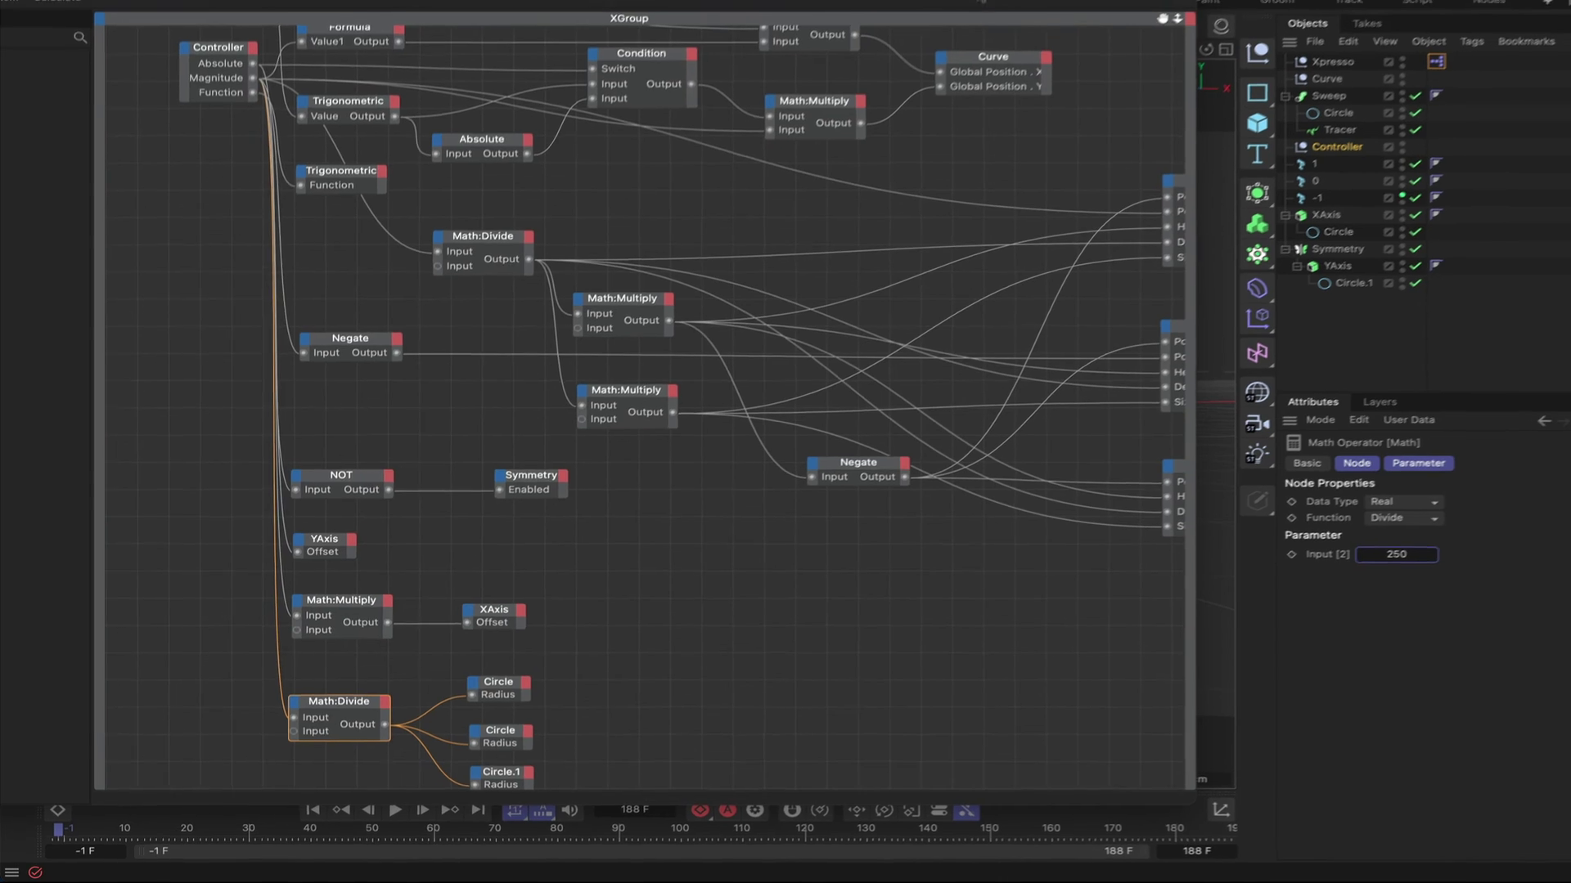
pyautogui.press('h')
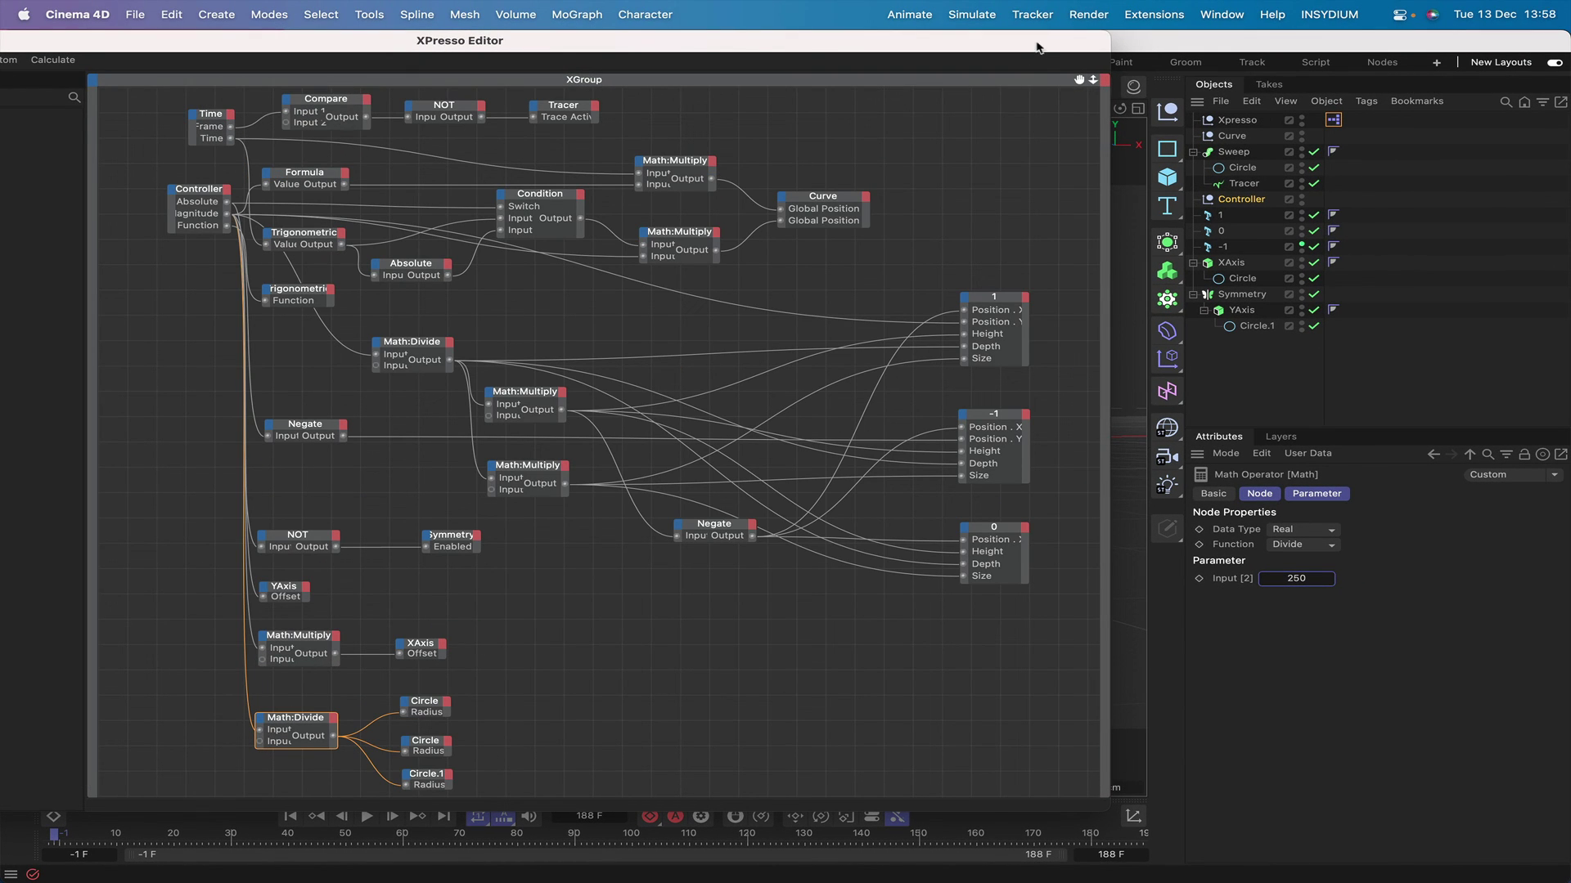
# Add a Viewport Visibility input port to the -1 node, expand the node and drive the port from the Controller's Absolute output
pyautogui.click(995, 424)
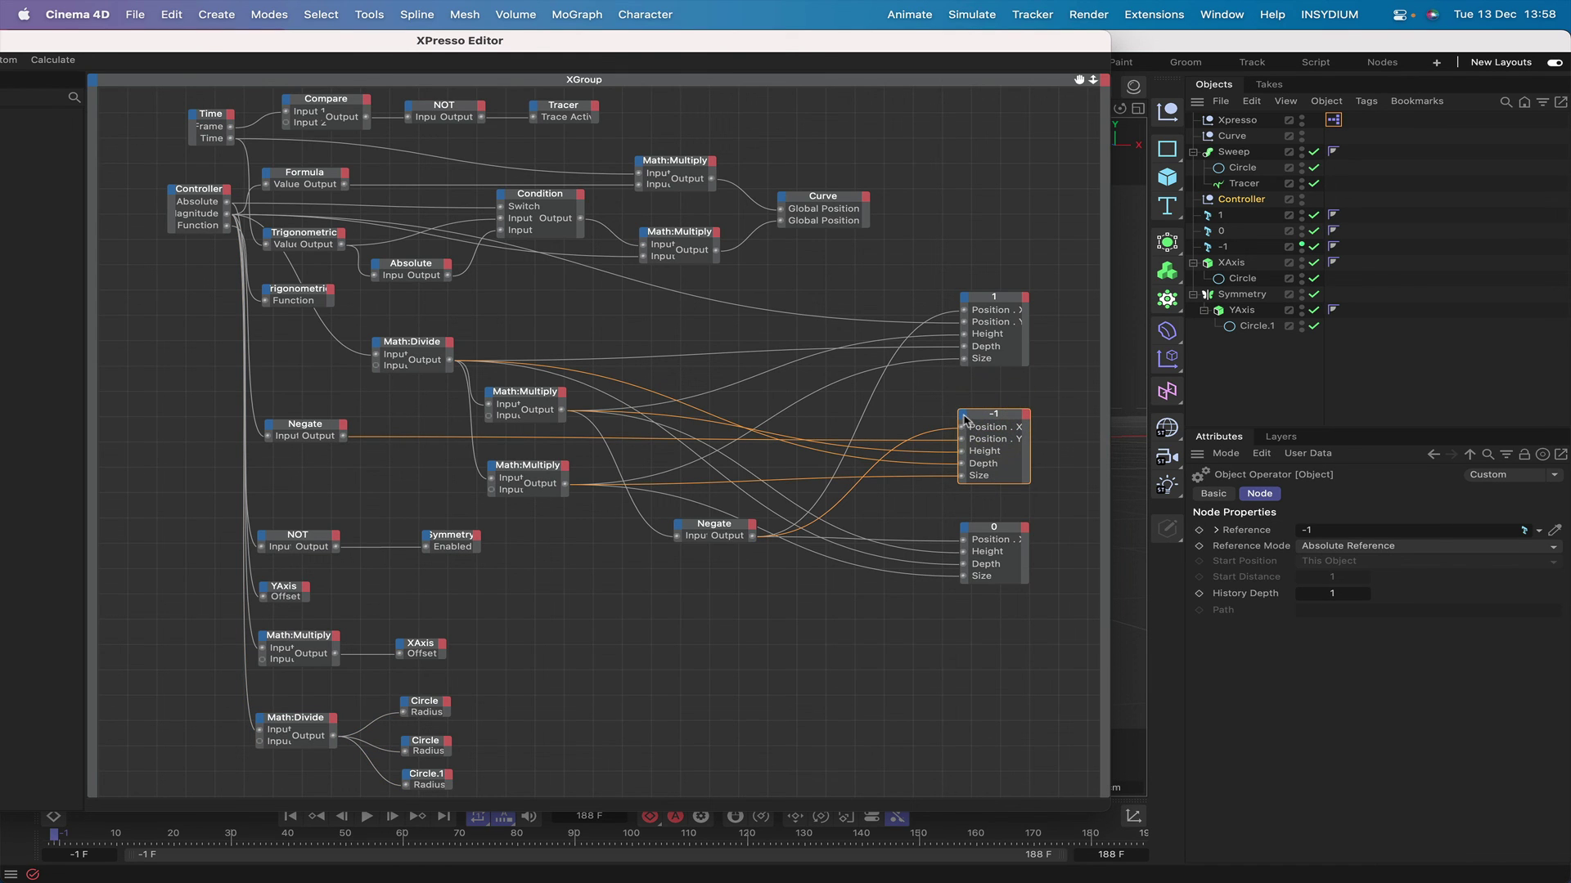
pyautogui.click(964, 417)
pyautogui.moveTo(1016, 466)
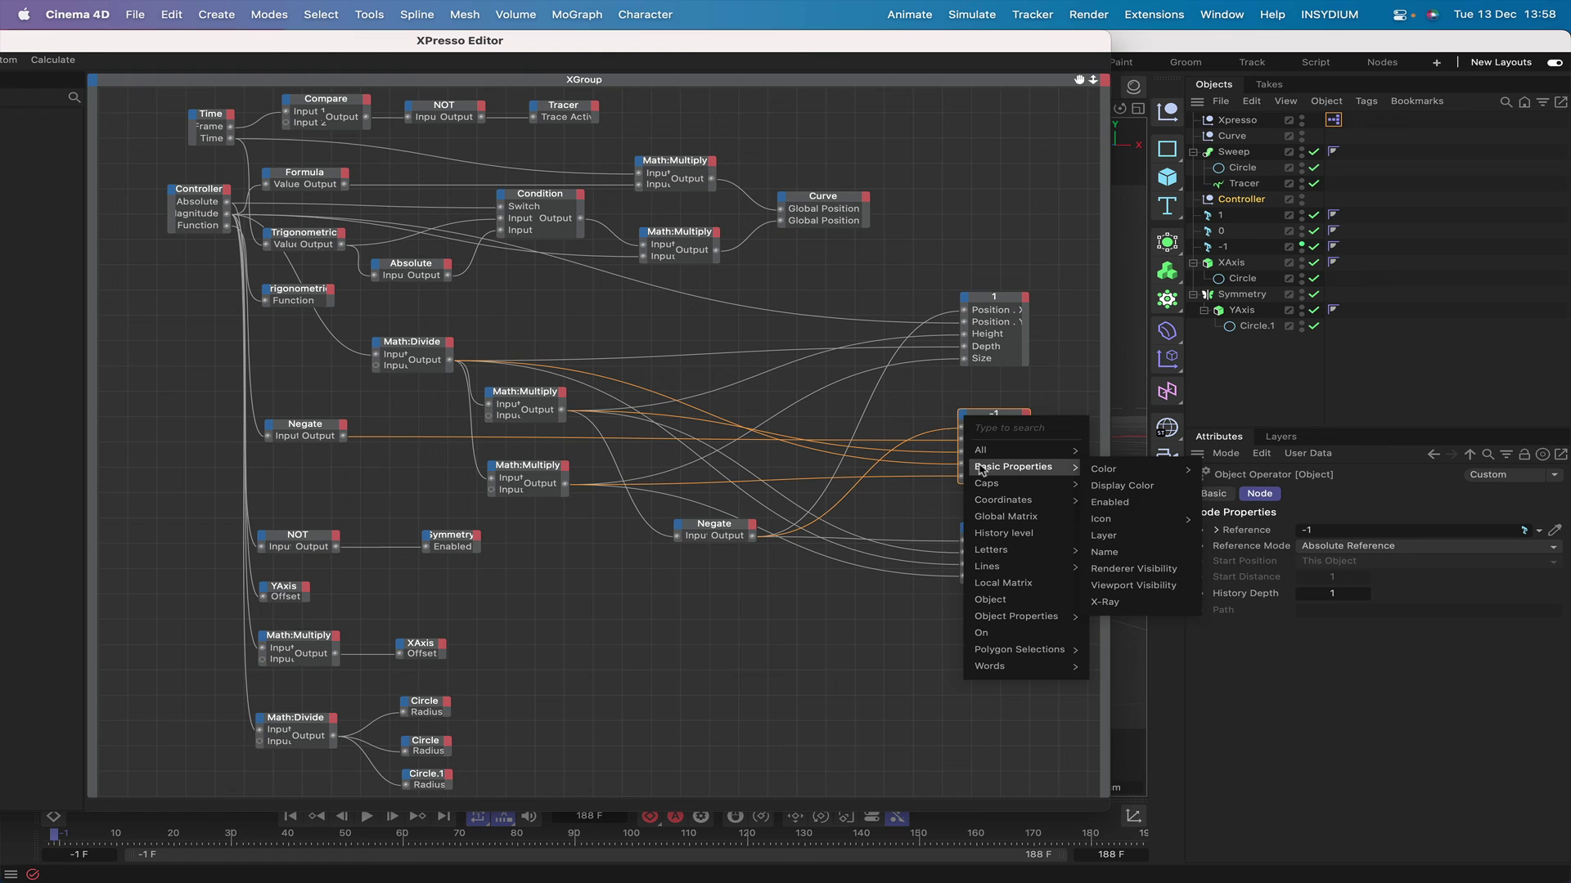
pyautogui.click(1133, 586)
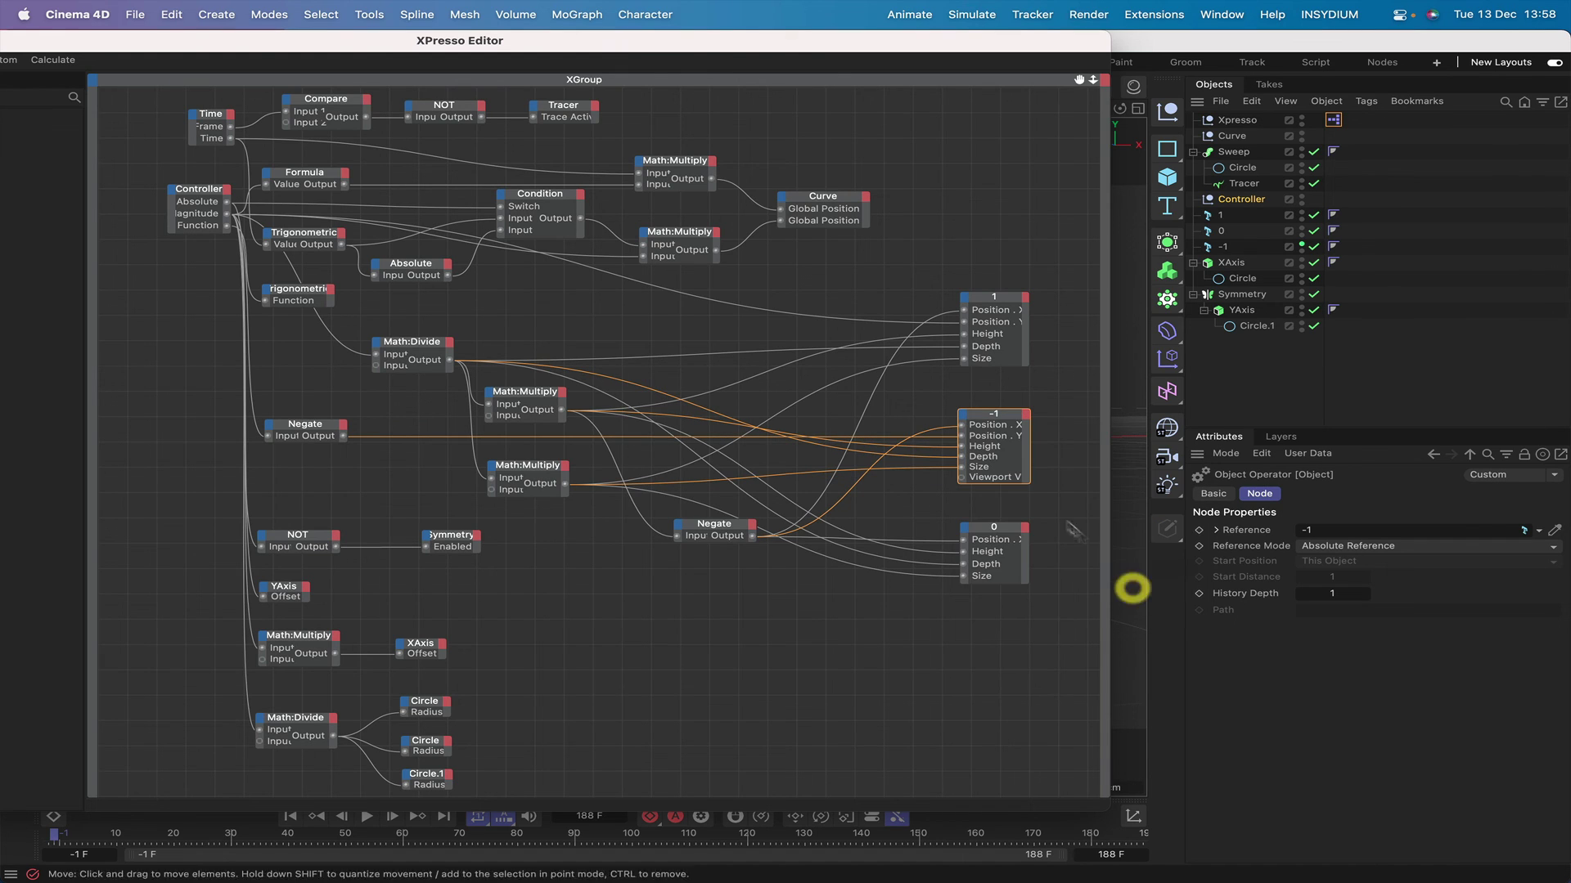
pyautogui.doubleClick(996, 418)
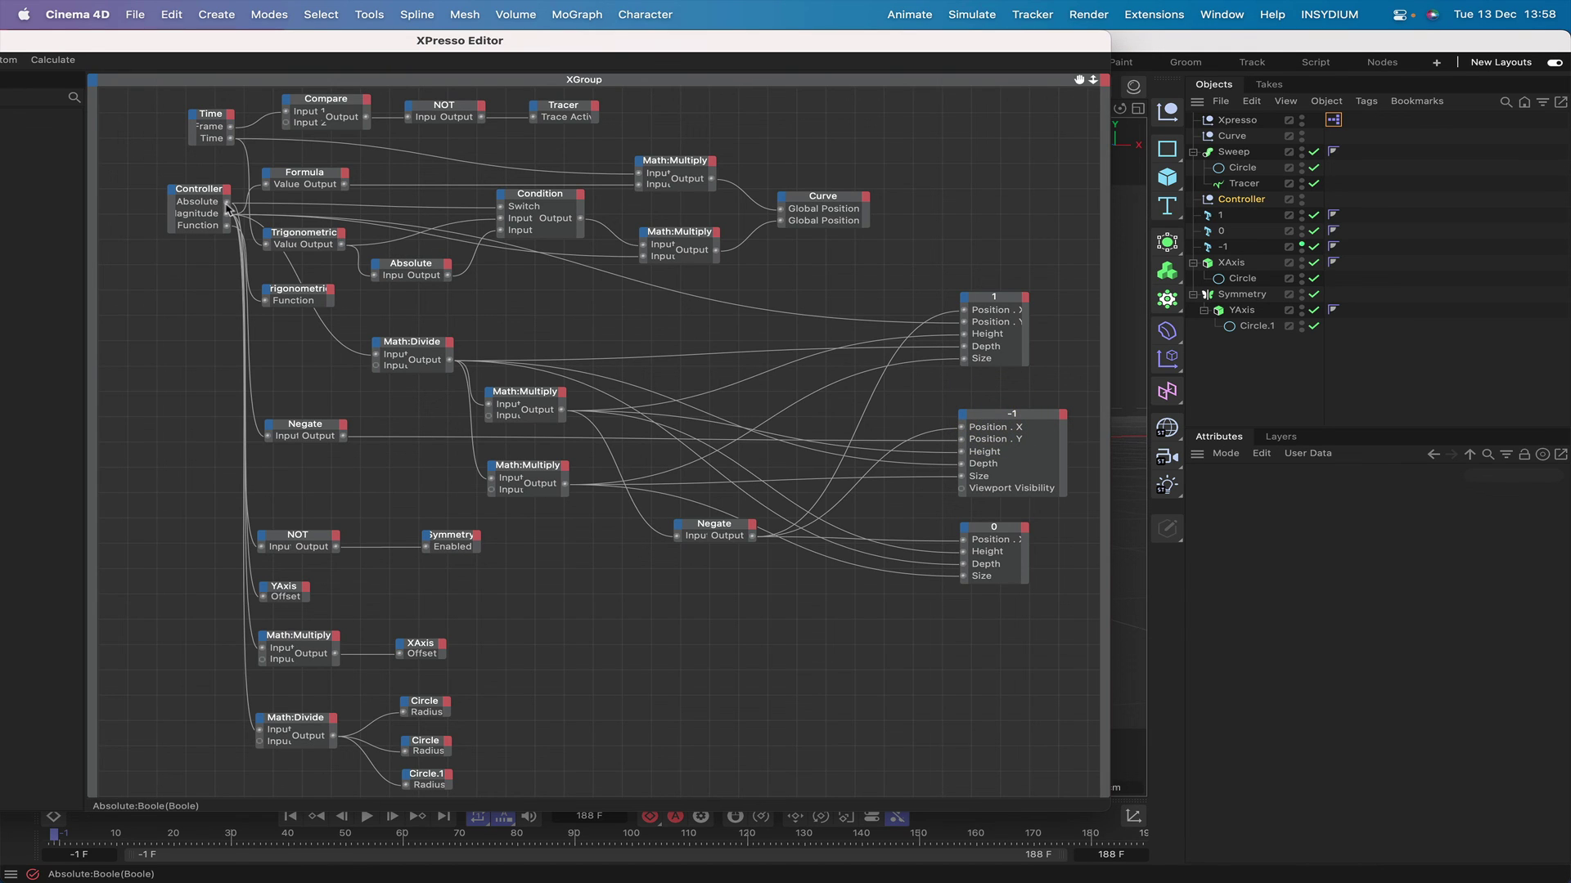
pyautogui.moveTo(227, 206); pyautogui.dragTo(962, 489)
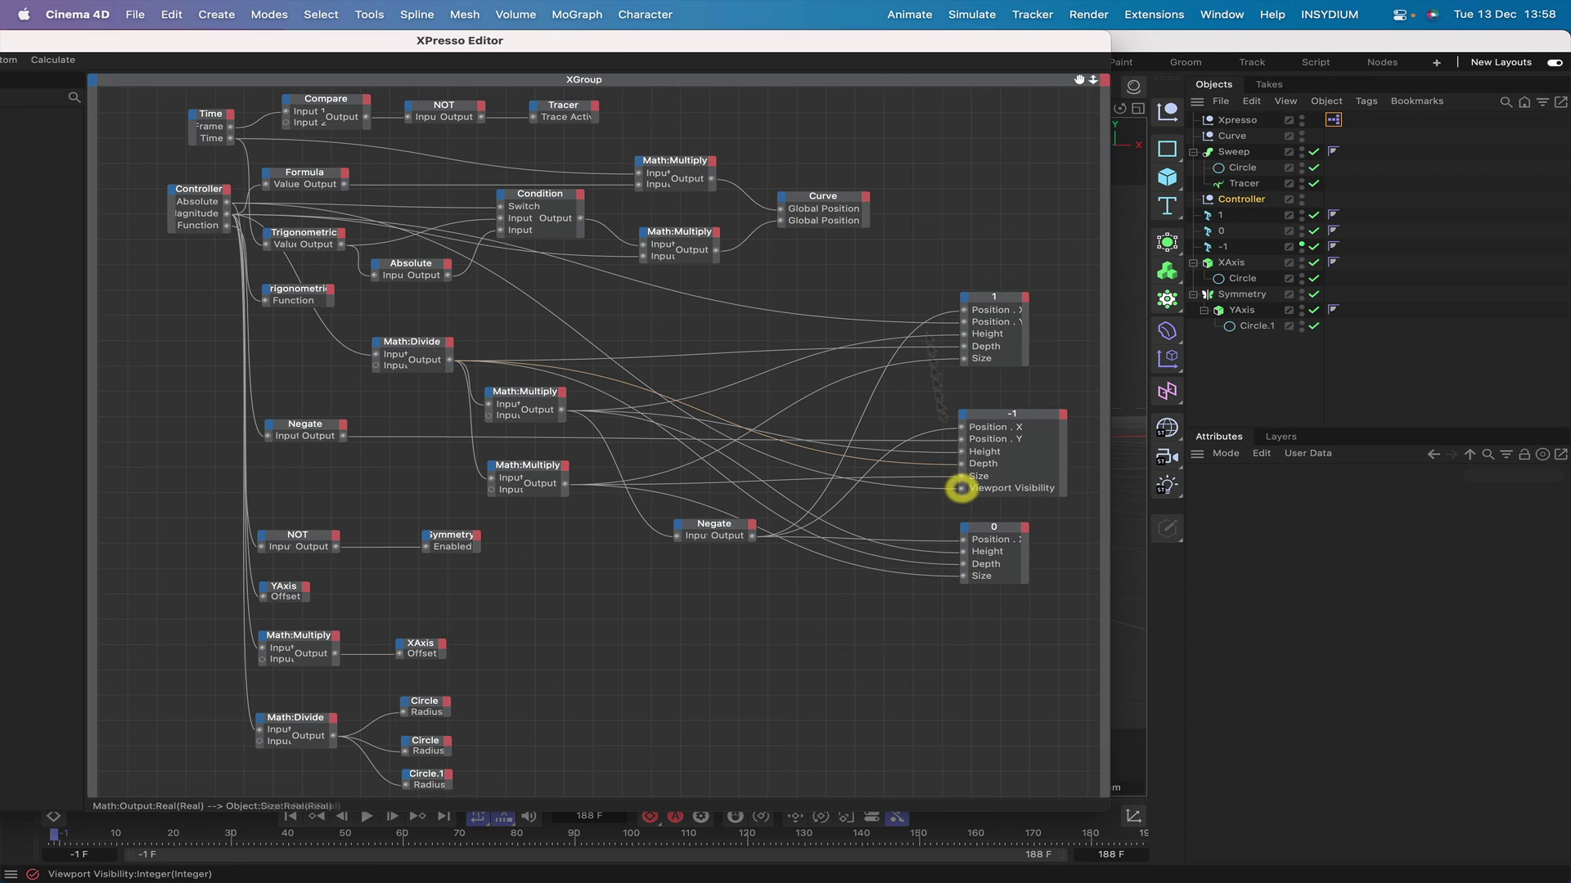
# Close the XPresso Editor and enable the Controller's Absolute option to test the -1 label's visibility
pyautogui.click(856, 73)
pyautogui.moveTo(849, 50); pyautogui.dragTo(1095, 49)
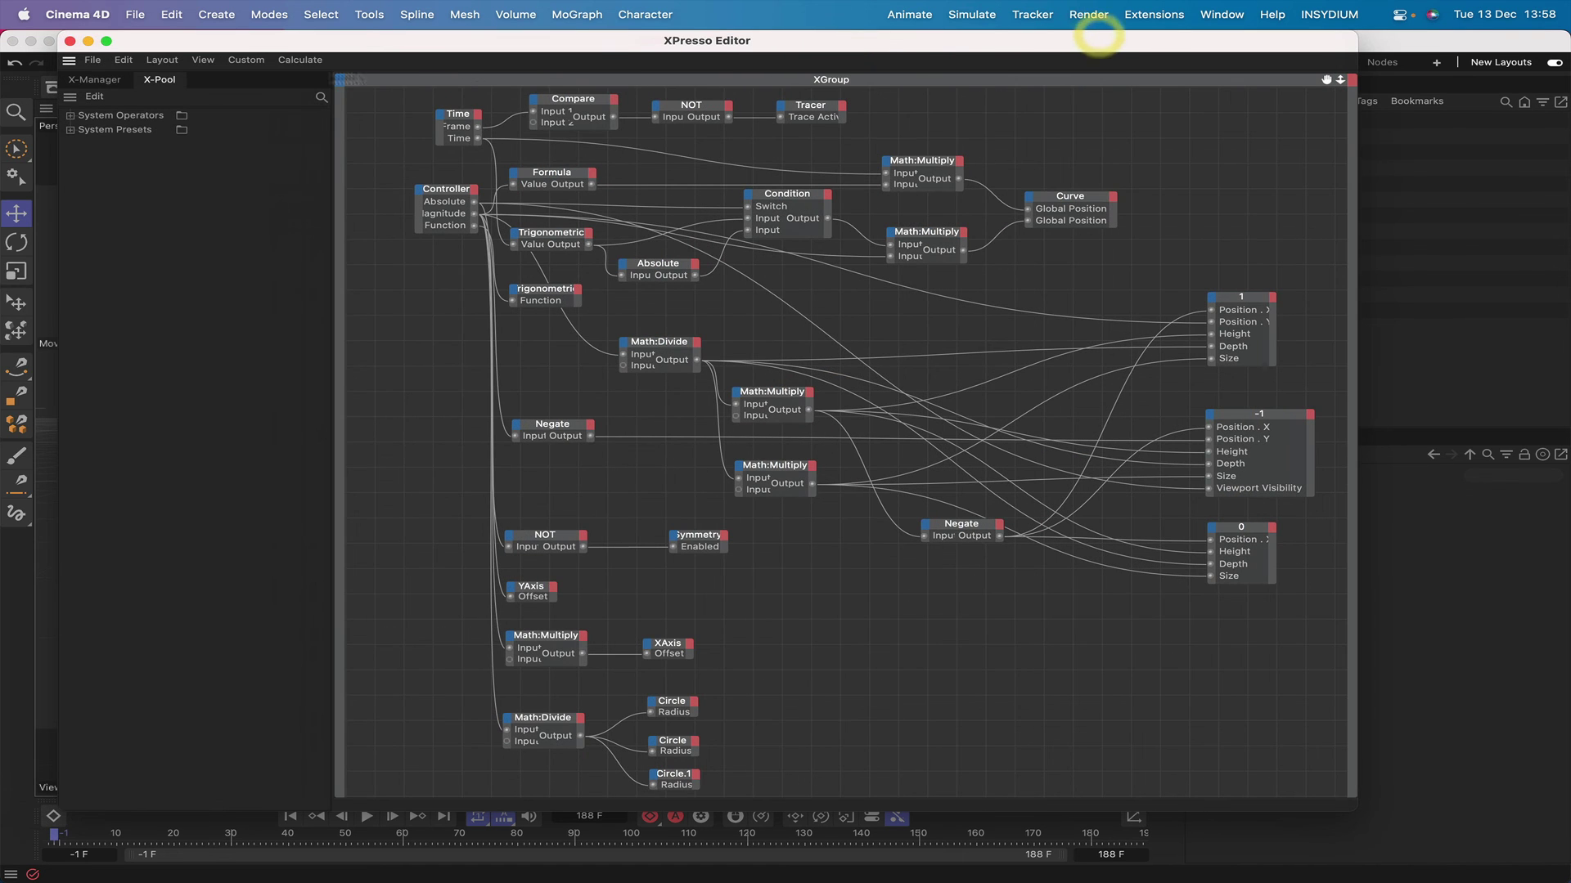
pyautogui.click(70, 41)
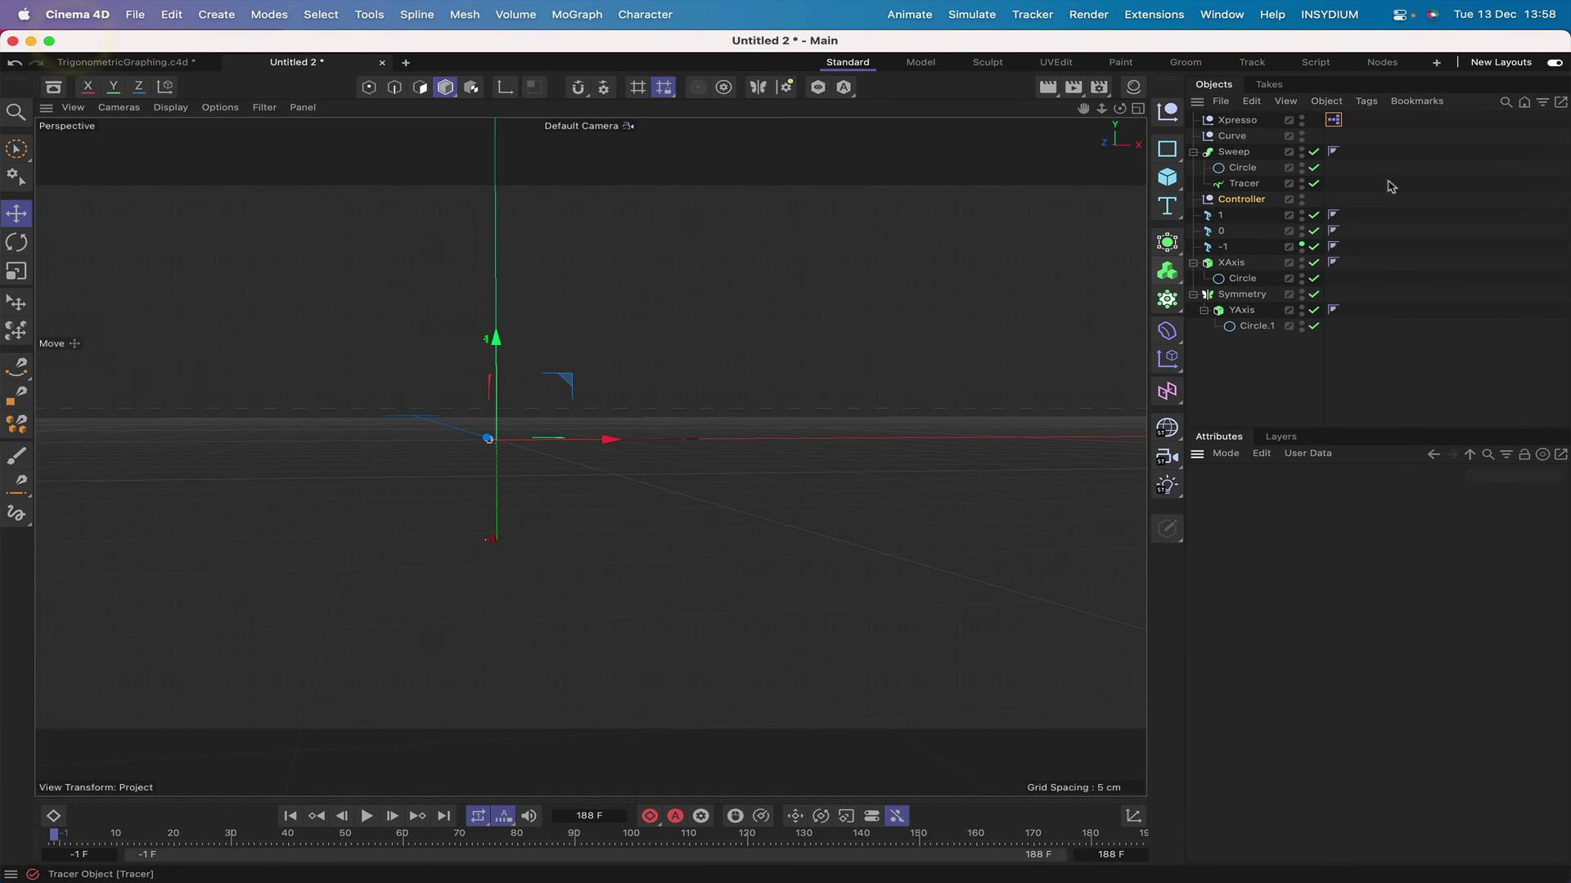
pyautogui.click(1257, 199)
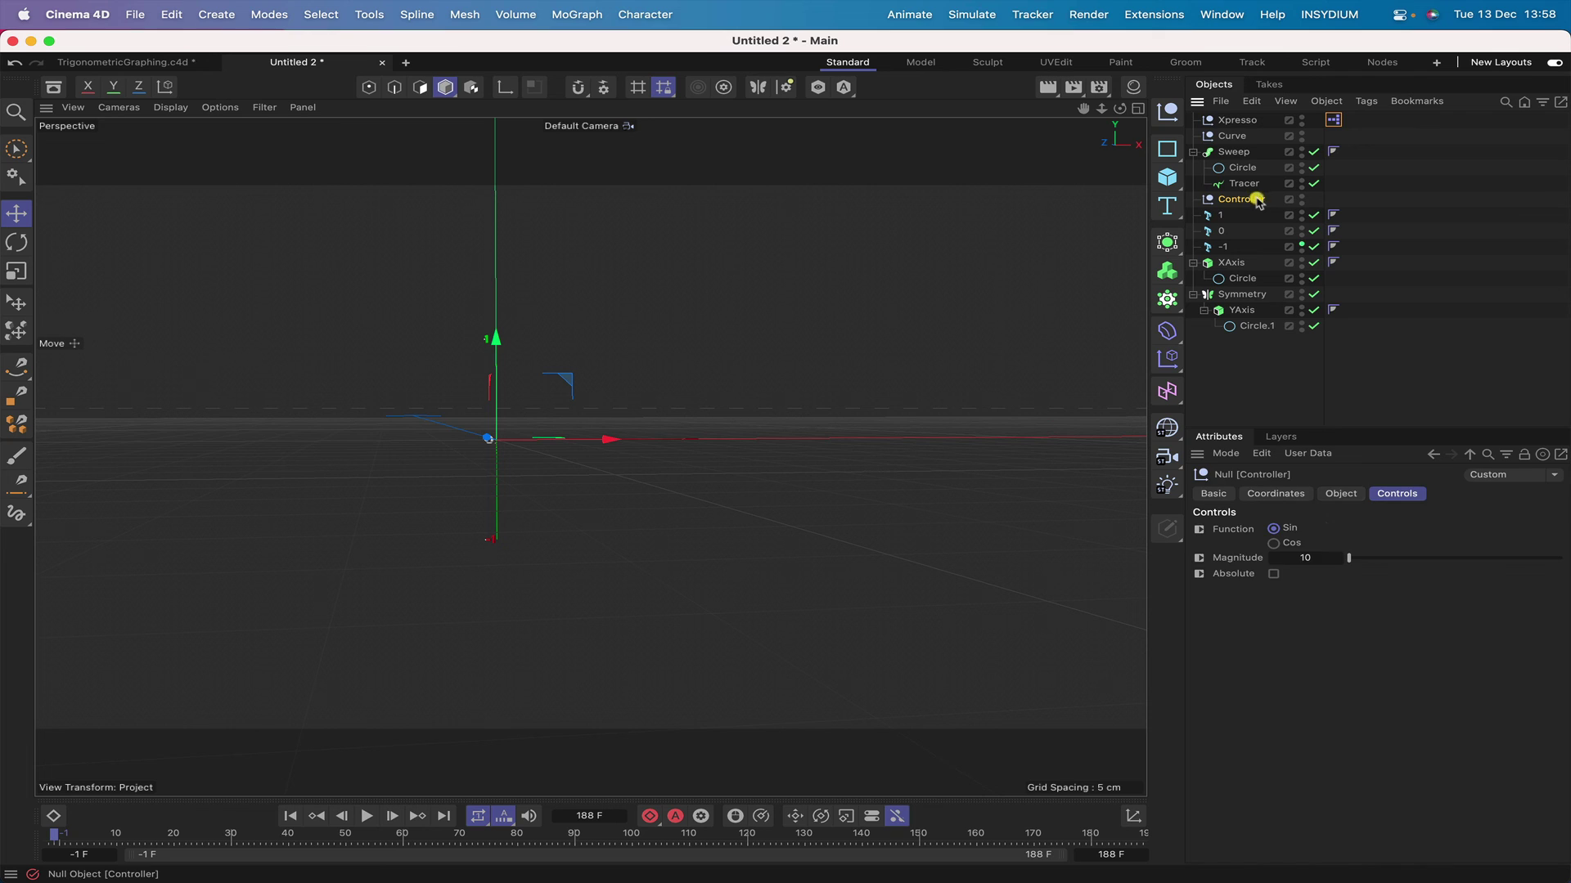
pyautogui.click(1273, 574)
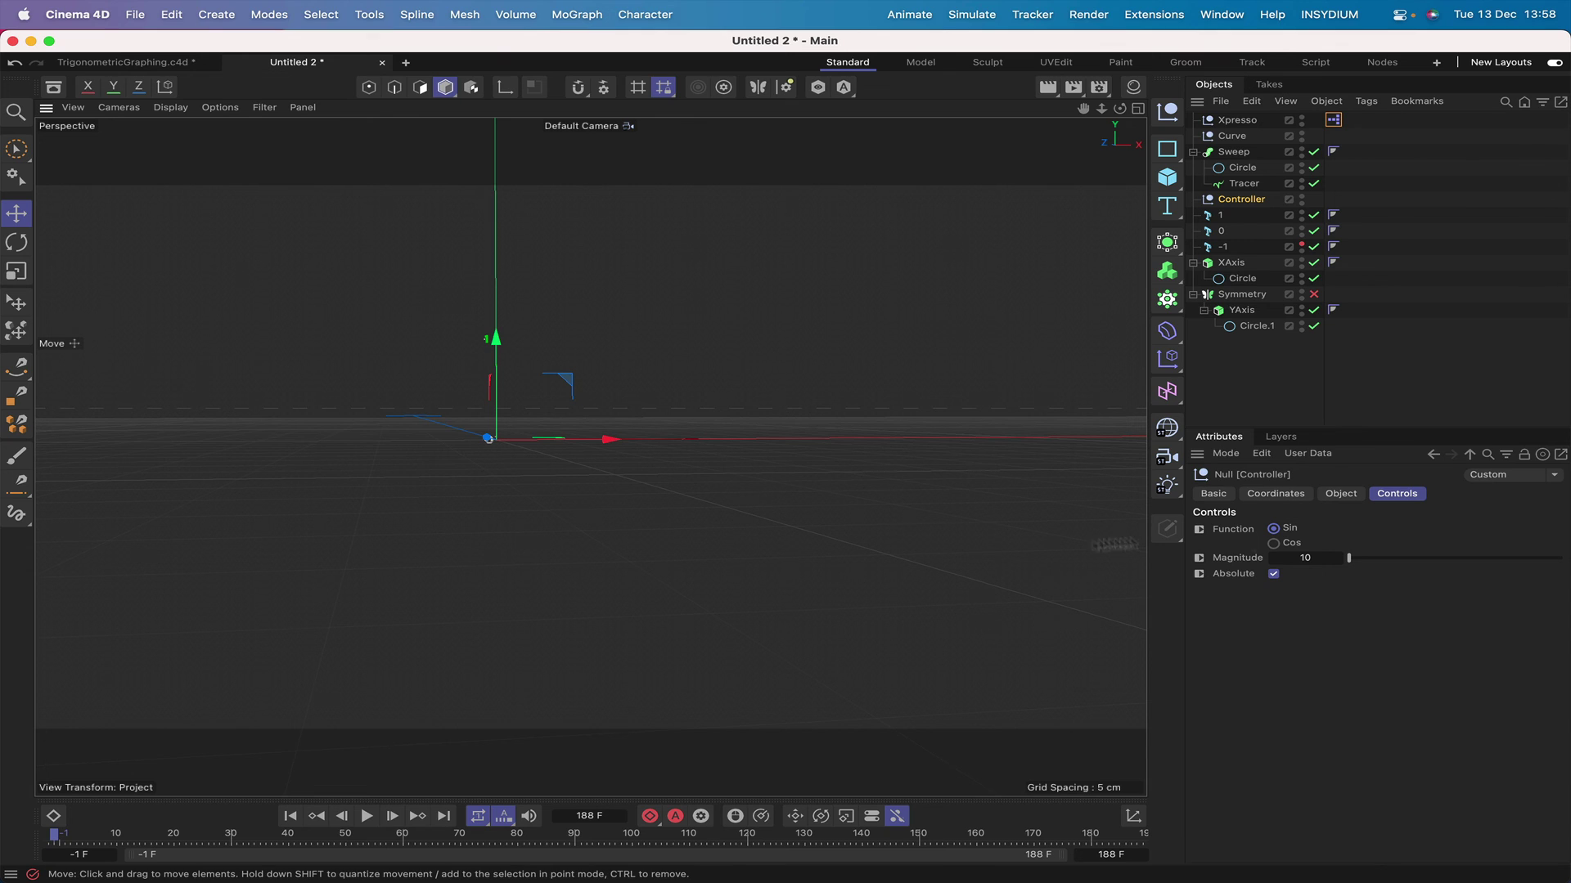
# Turn off the Controller's Absolute option and raise its Magnitude to 21, keeping the graph framed
pyautogui.click(1273, 575)
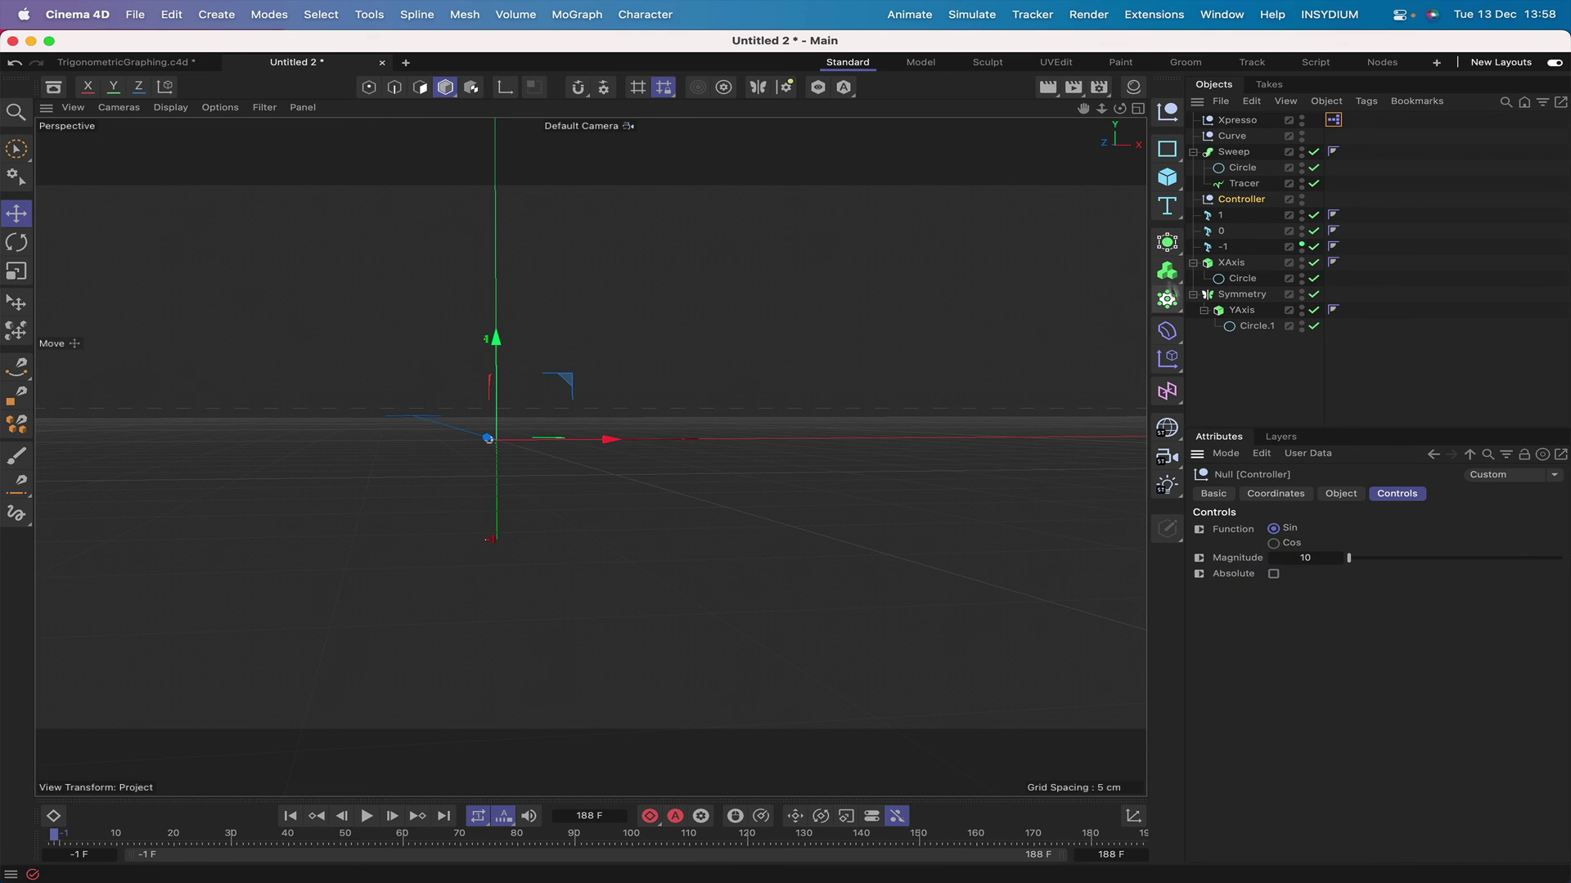
pyautogui.moveTo(1083, 108); pyautogui.dragTo(1039, 126)
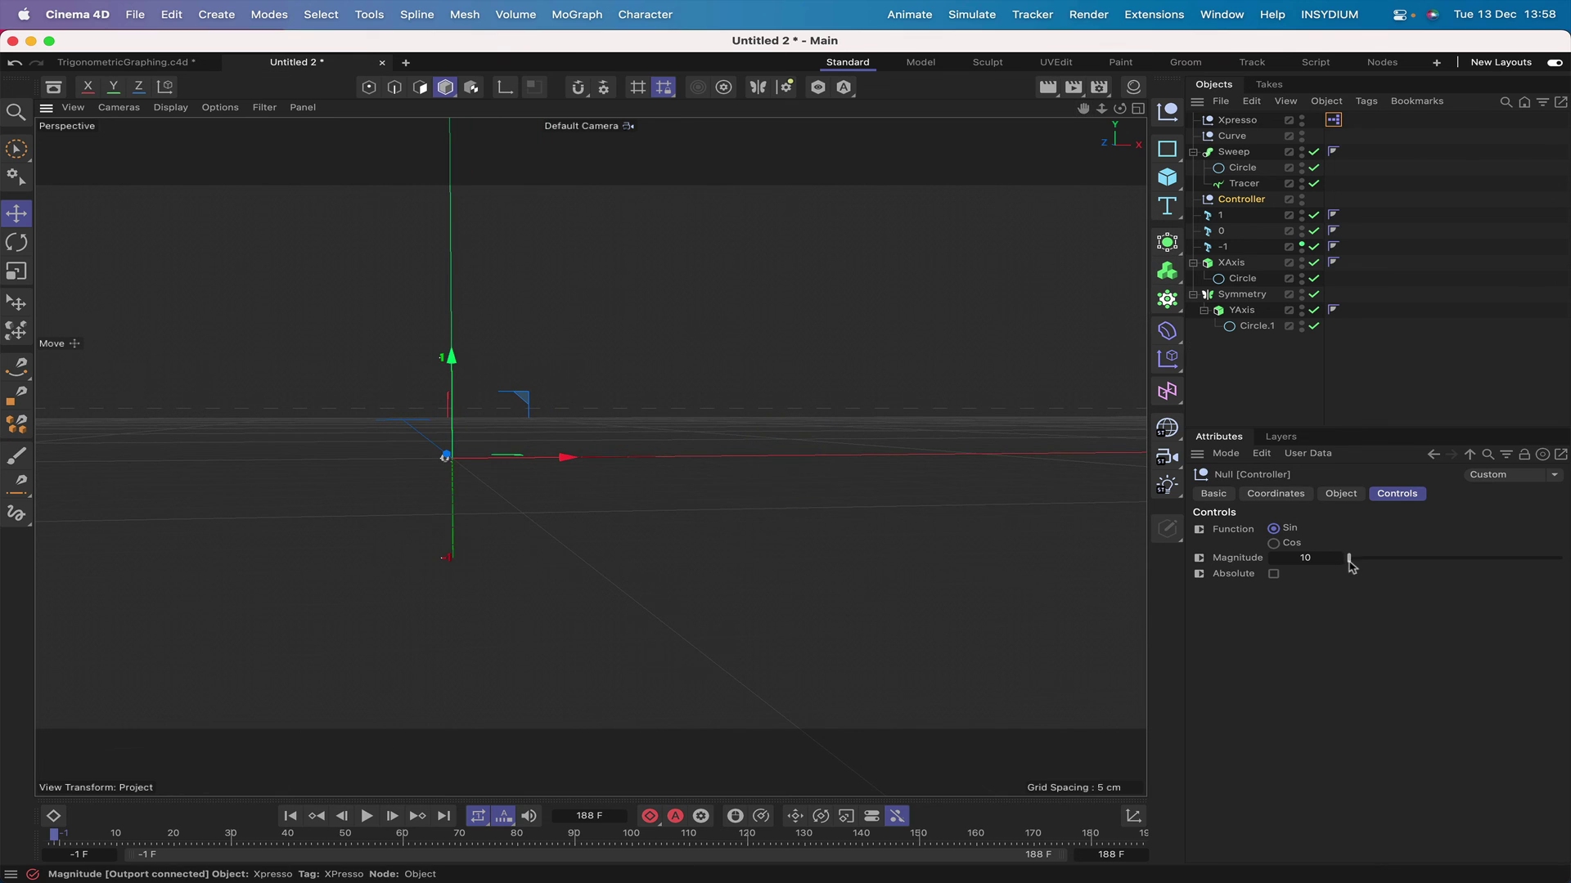
pyautogui.moveTo(1350, 560); pyautogui.dragTo(1403, 561)
pyautogui.moveTo(1081, 113); pyautogui.dragTo(992, 114)
# Limit the viewport display to Geometry Only and play the animation to preview the sine curve
pyautogui.click(264, 107)
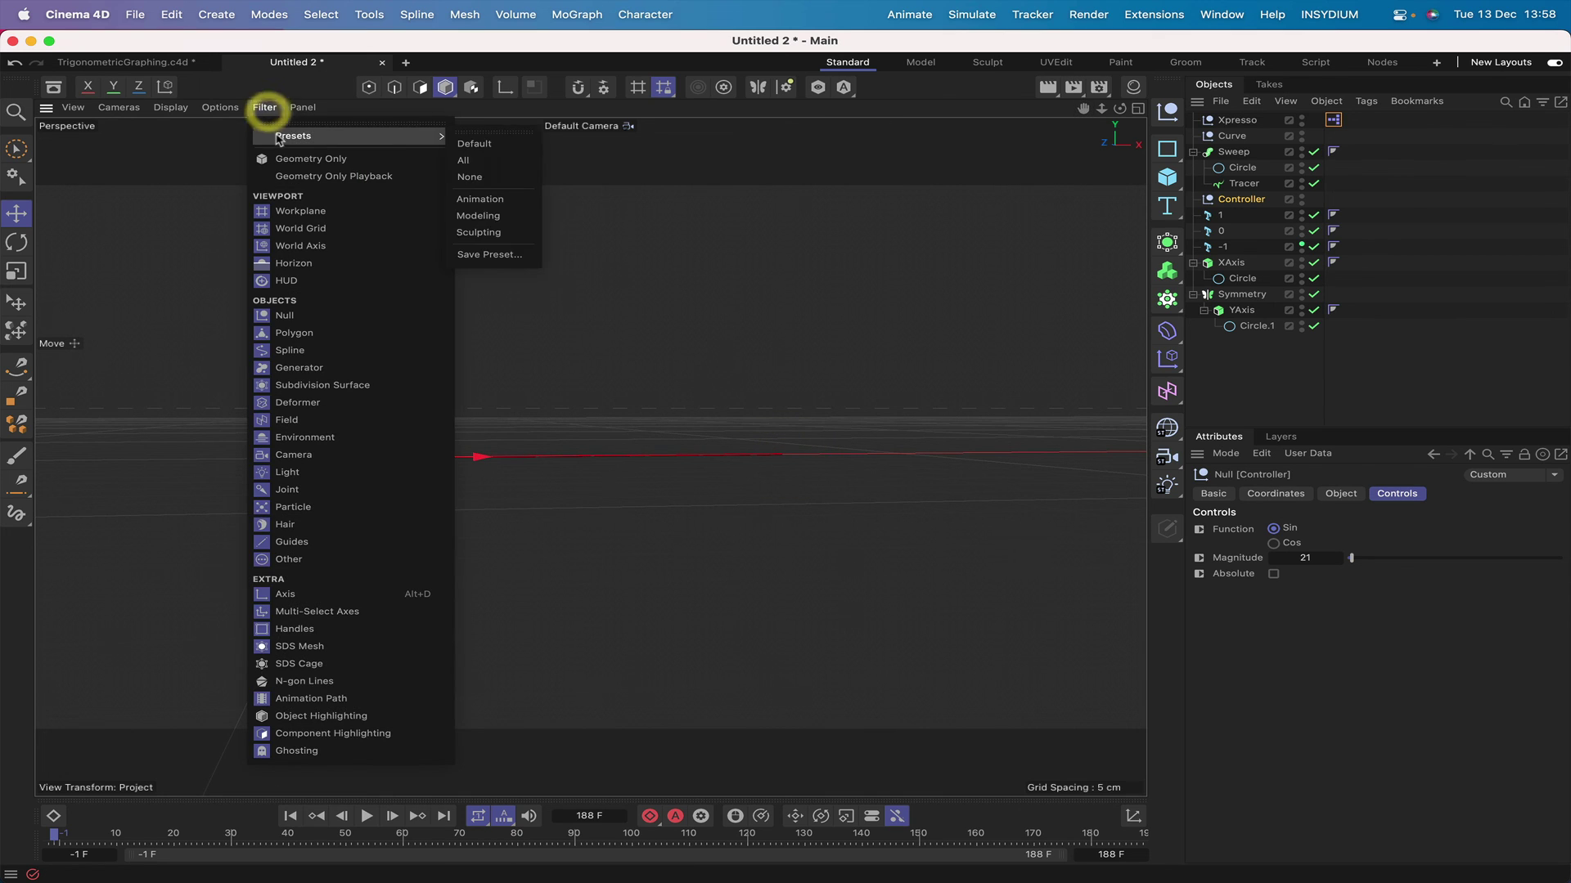
pyautogui.click(283, 160)
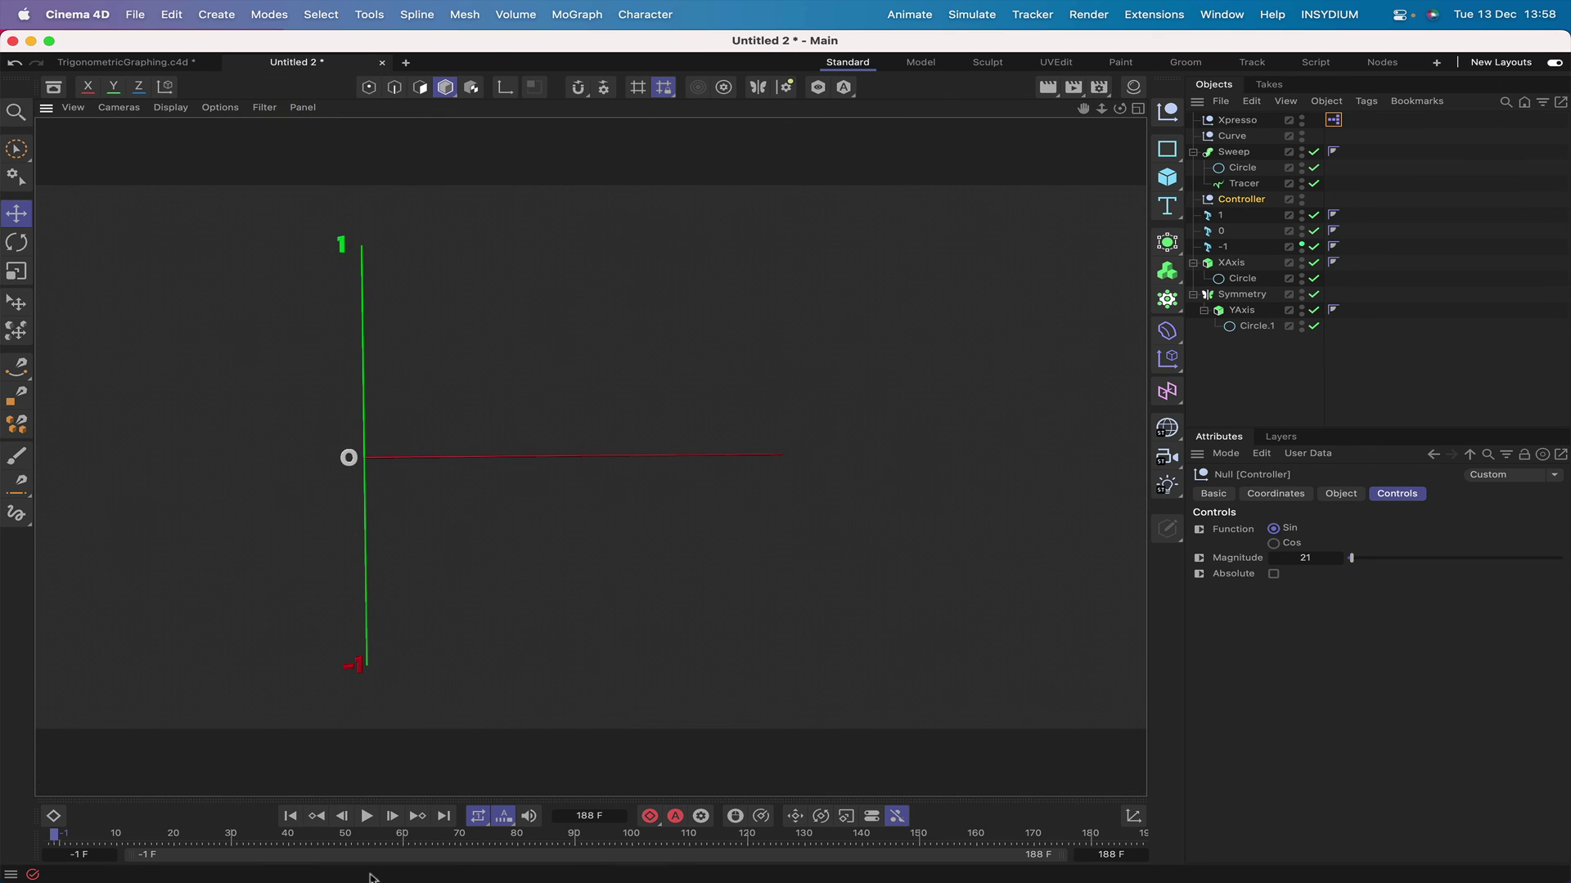
pyautogui.click(368, 816)
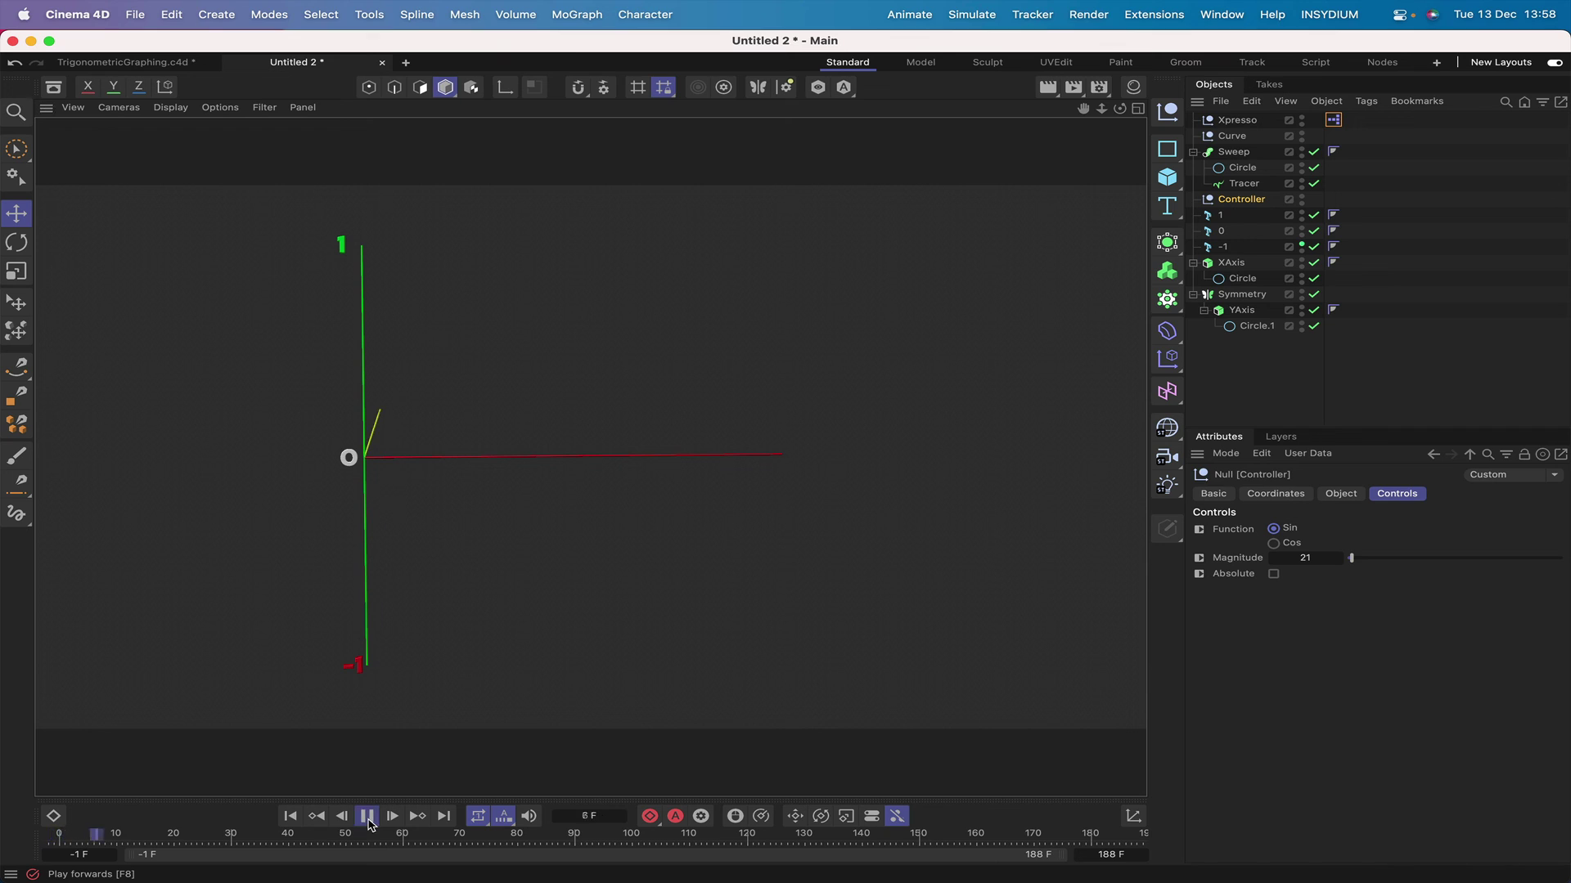
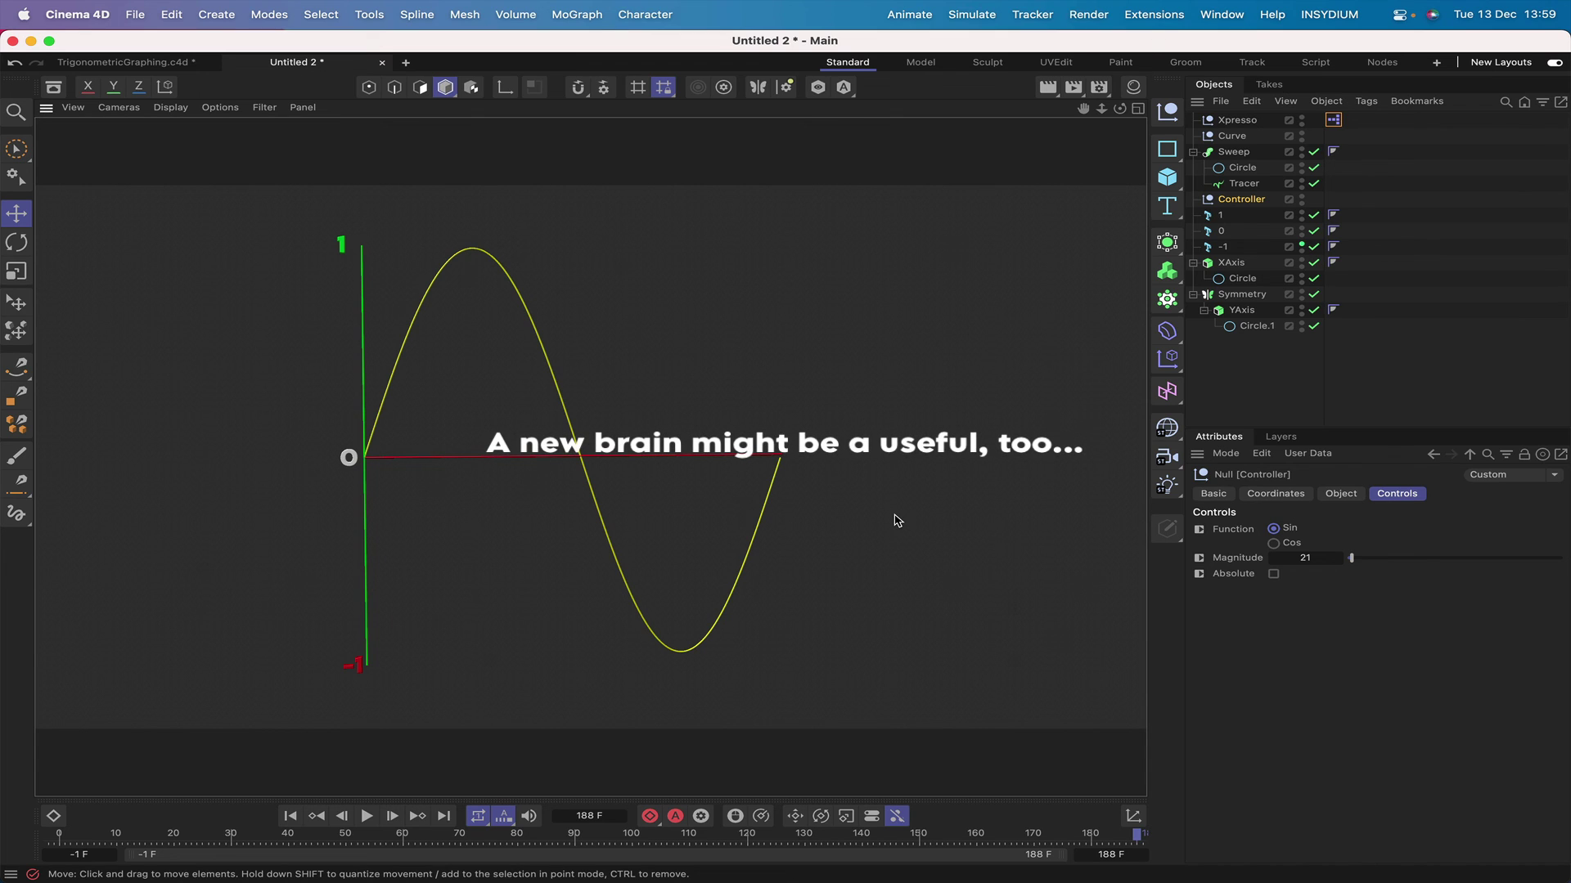
# Switch the Controller's Function to Cos and replay the animation from the start to test the cosine curve
pyautogui.click(1274, 543)
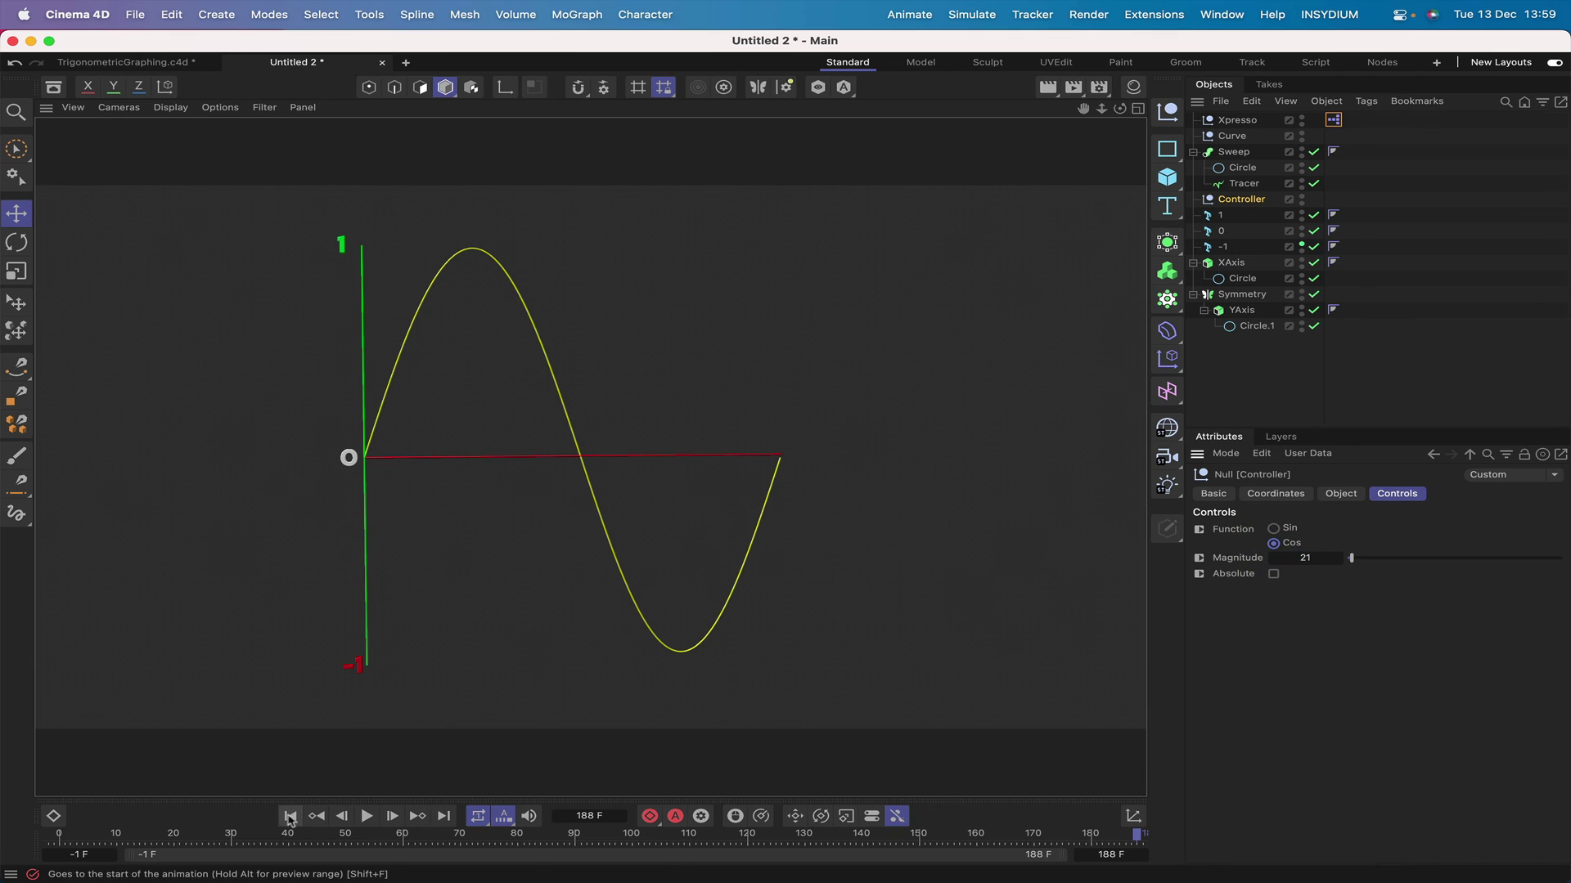
pyautogui.click(289, 816)
pyautogui.click(366, 815)
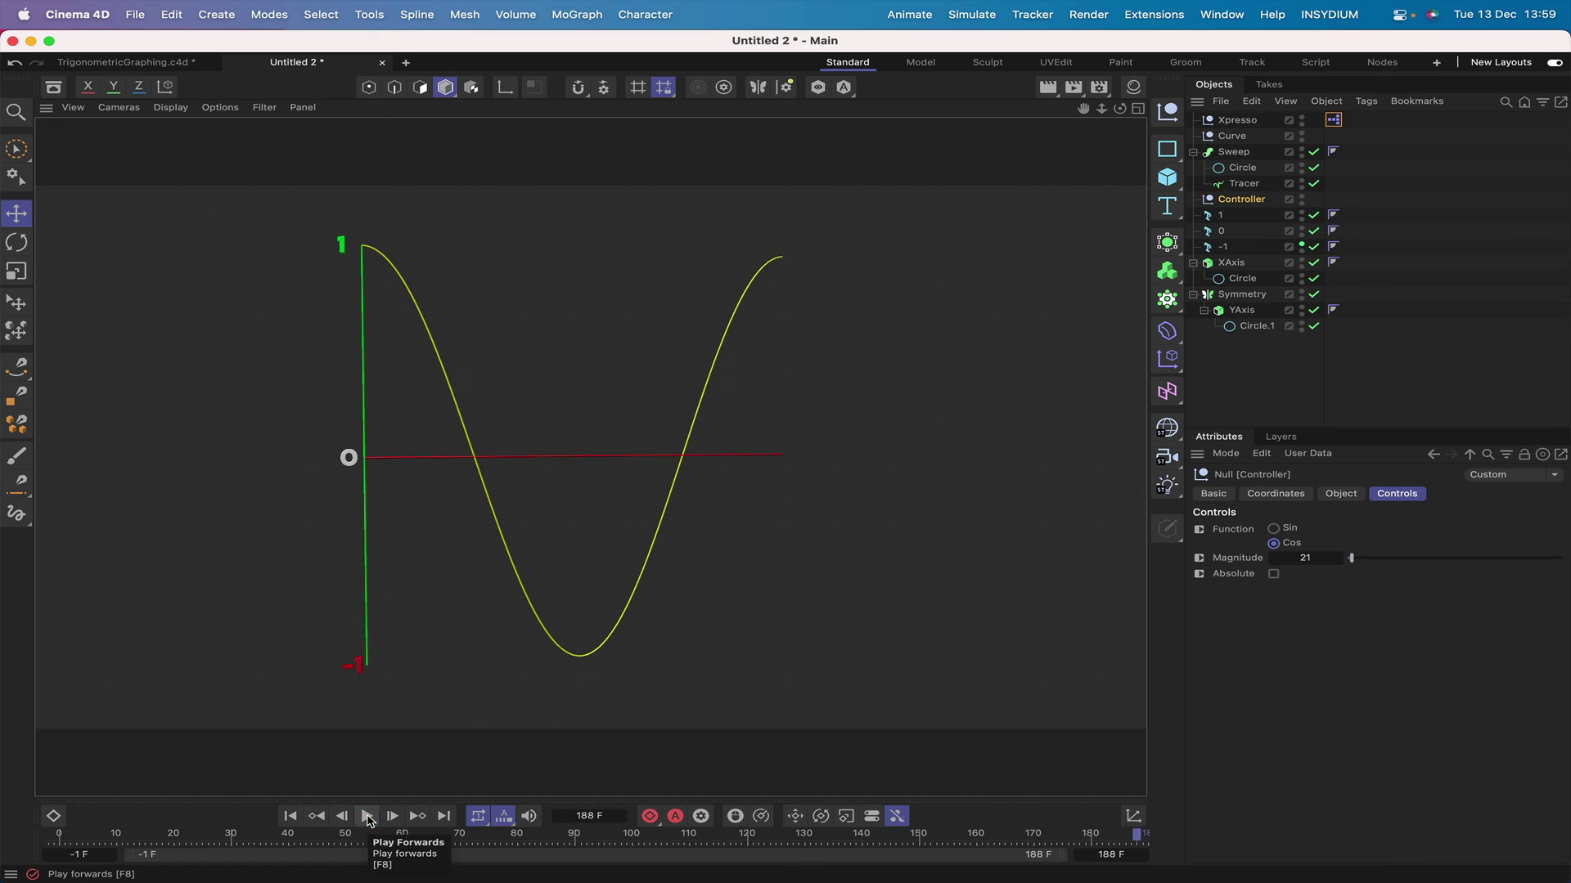
# Return to the first frame, enable the Controller's Absolute option and play the absolute cosine curve
pyautogui.click(290, 816)
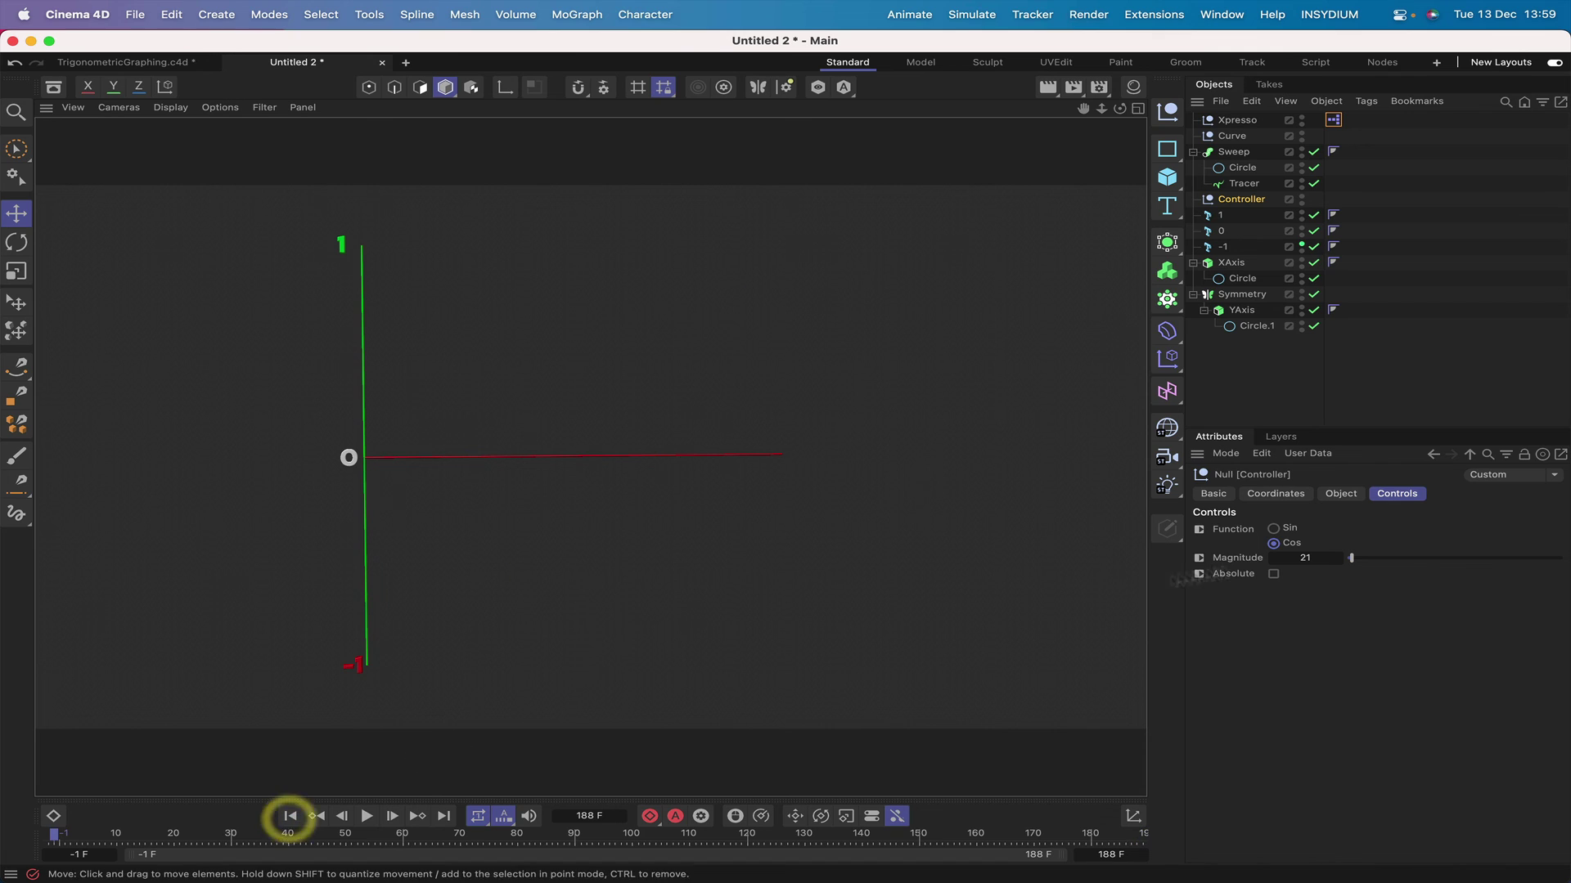
pyautogui.click(1273, 574)
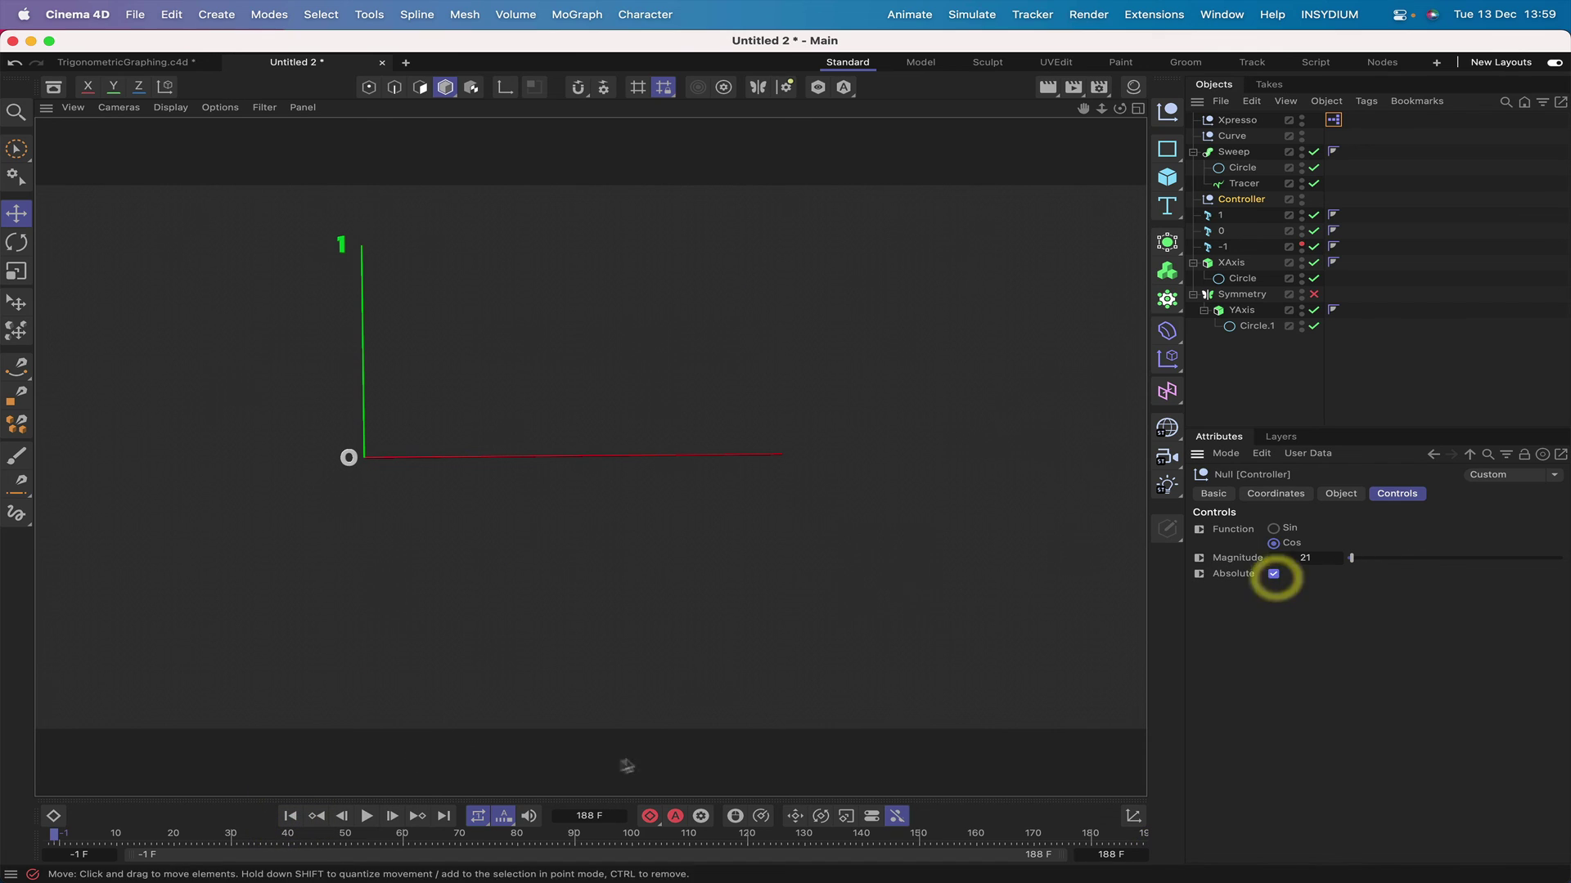
pyautogui.click(366, 816)
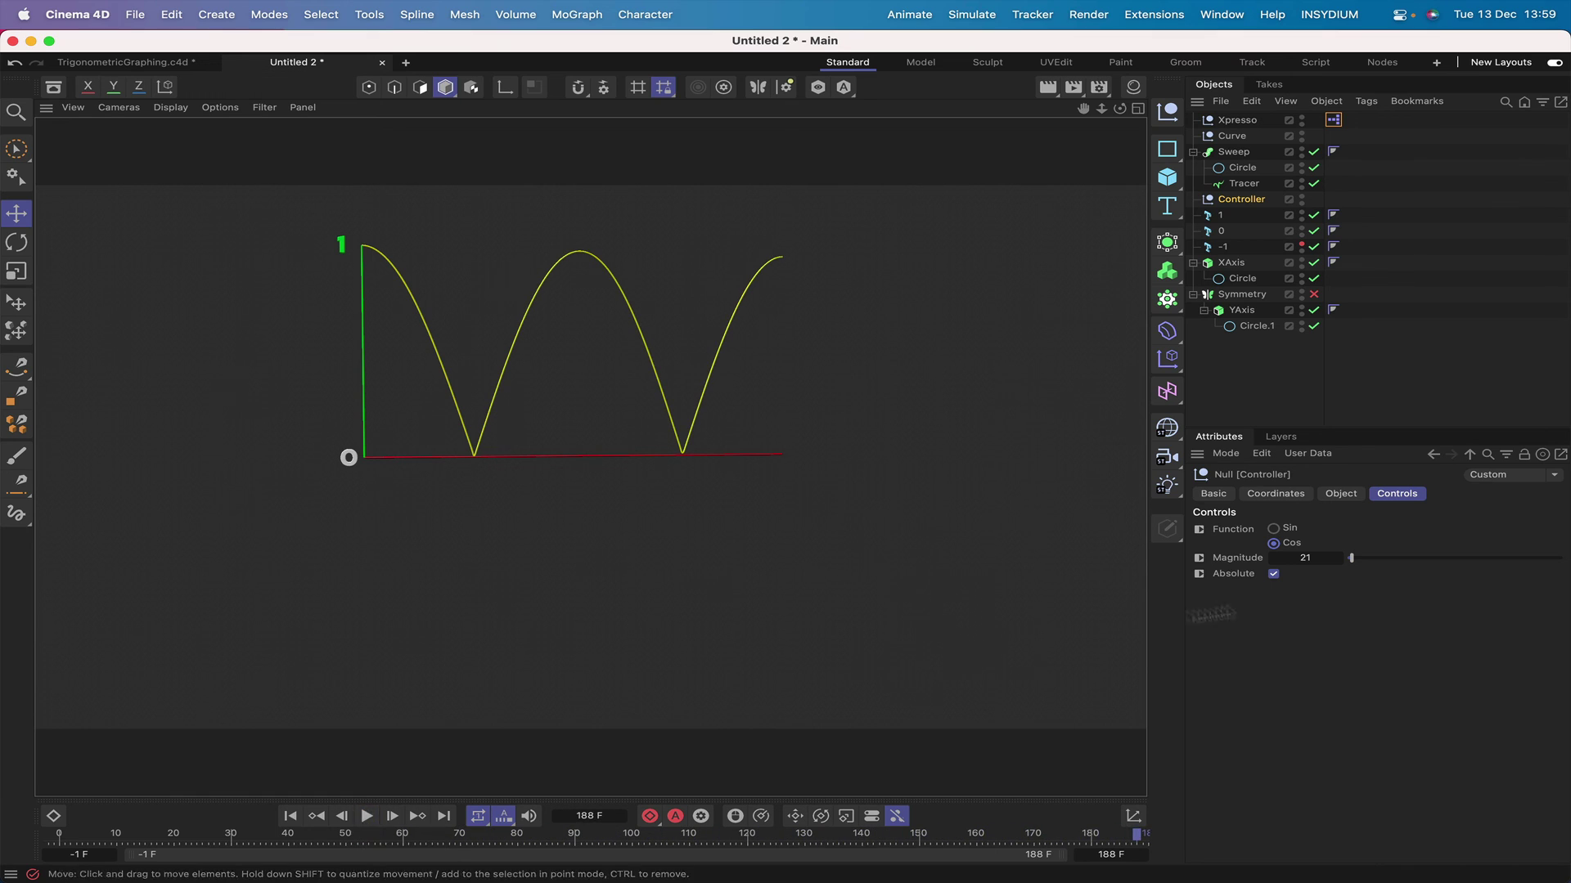
# Set the Controller's Function to Sin and replay the animation from the start with Absolute enabled
pyautogui.click(1274, 528)
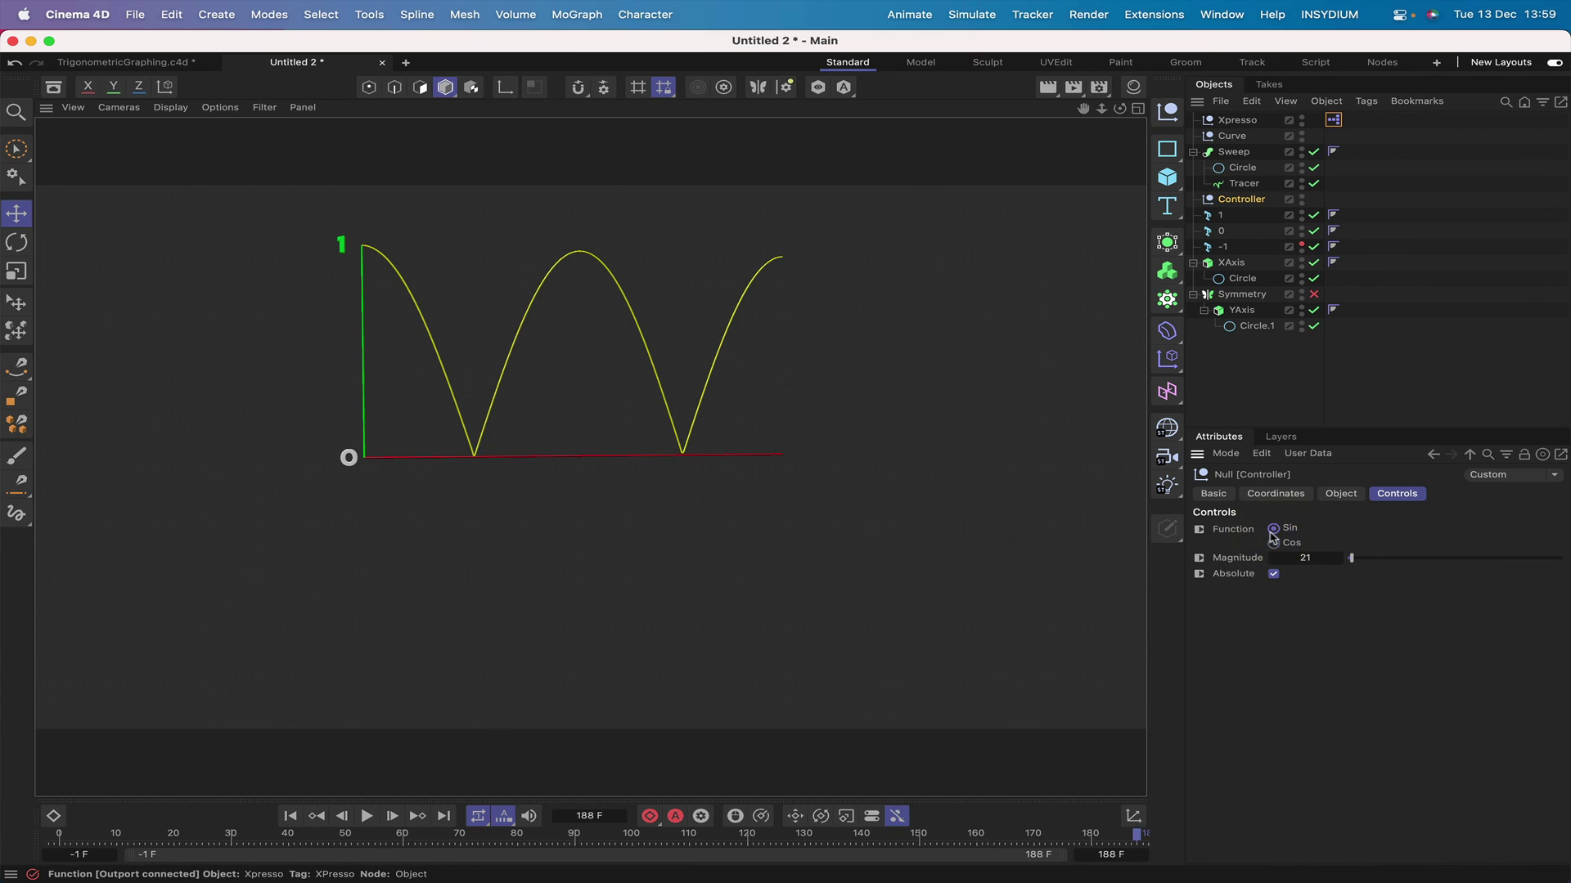
pyautogui.click(1273, 528)
pyautogui.click(290, 816)
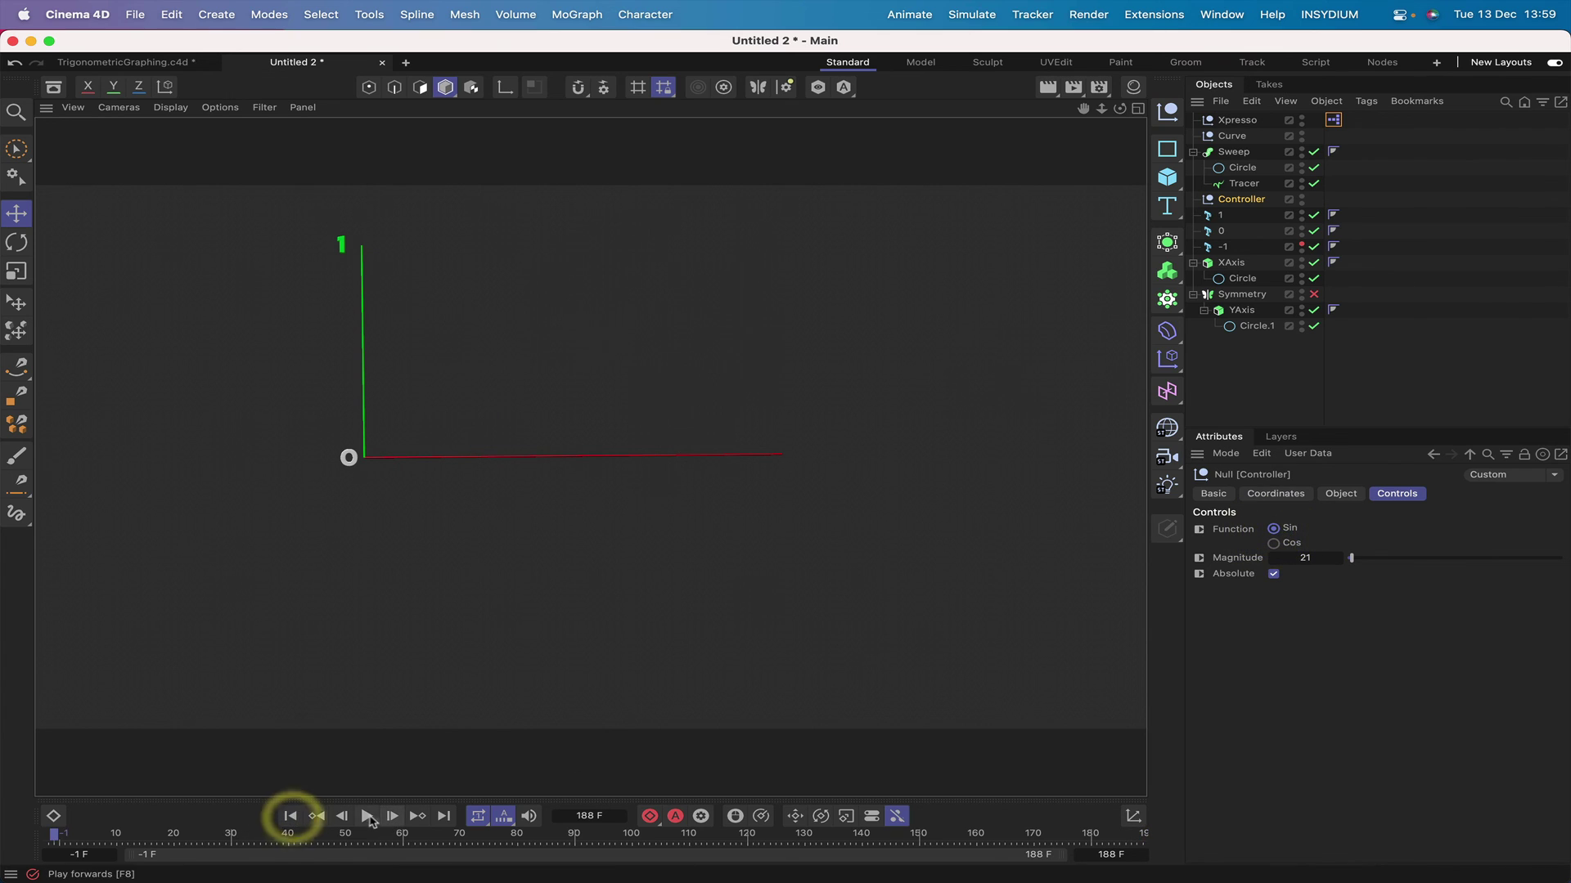
pyautogui.click(367, 815)
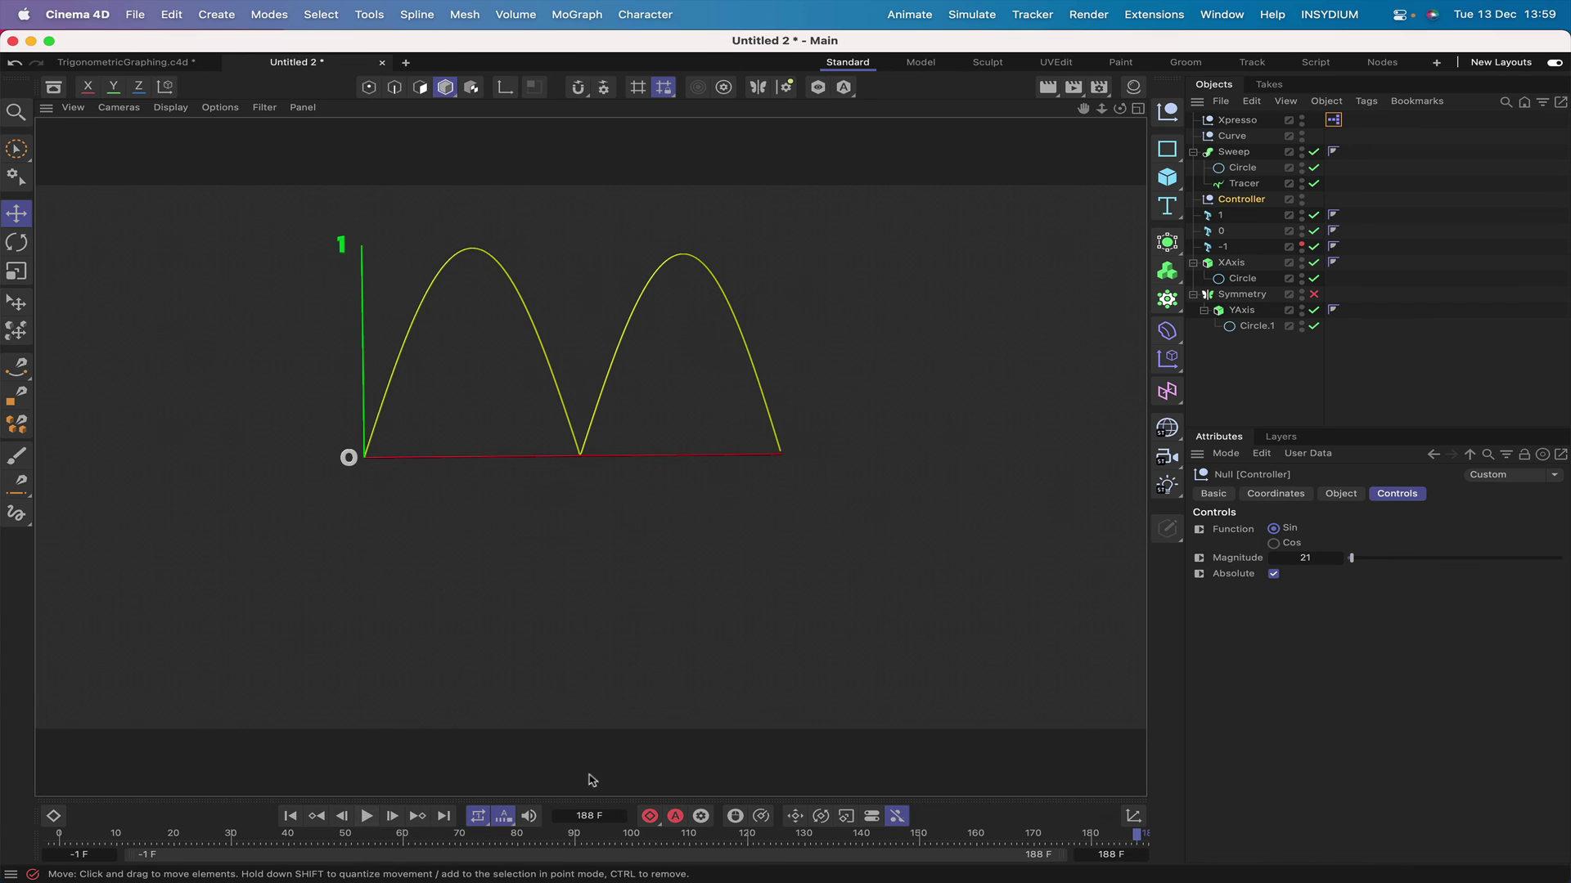
# Turn off the Controller's Absolute option and replay the plain sine curve from the start
pyautogui.click(1274, 573)
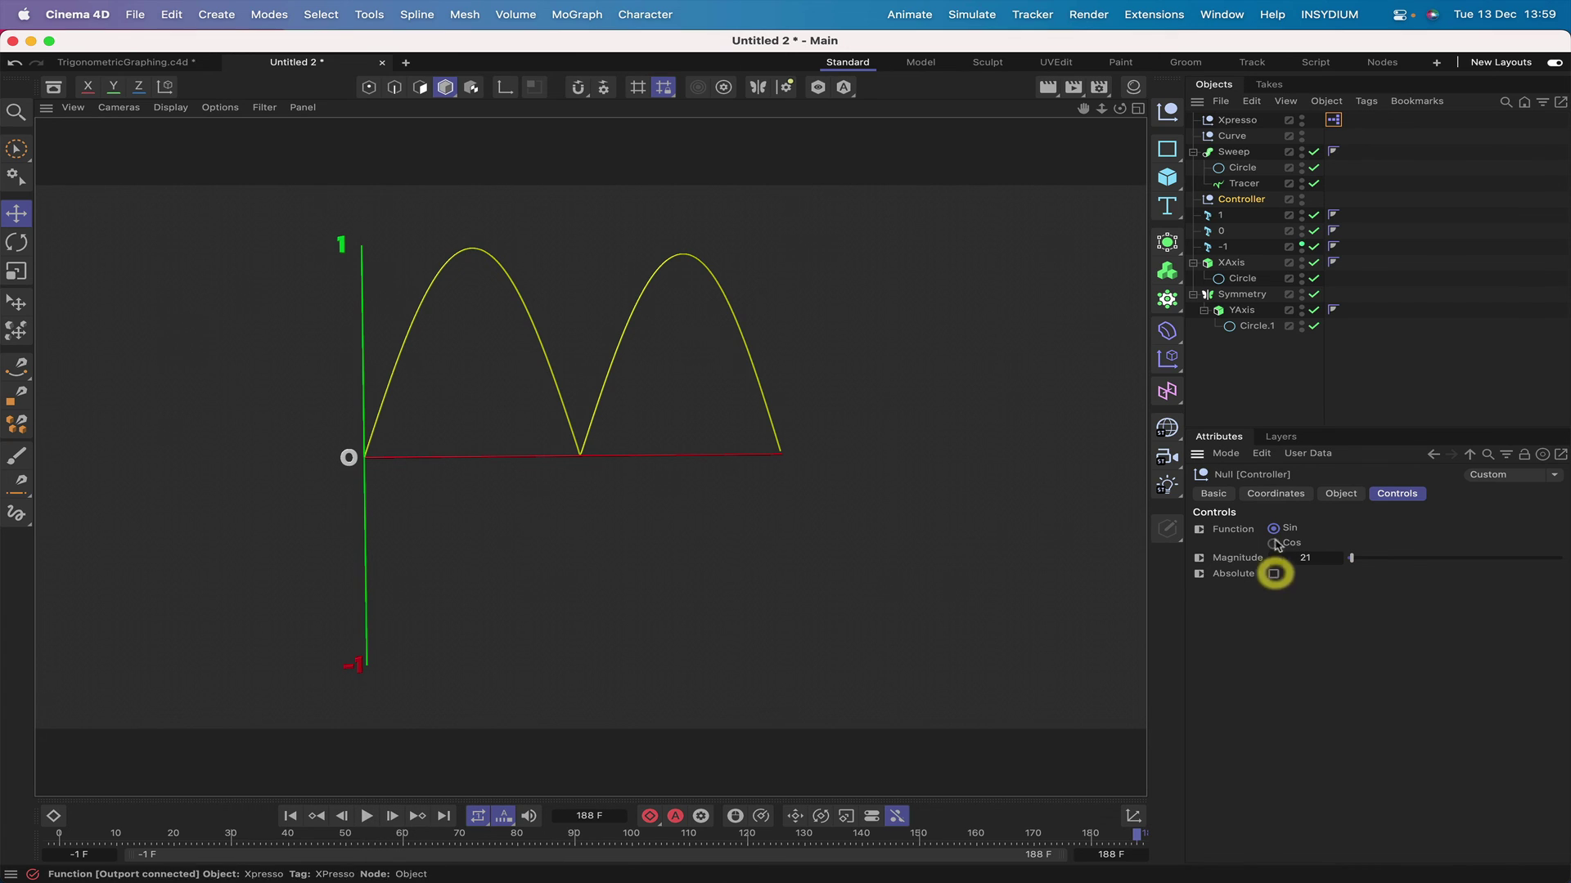
pyautogui.click(290, 816)
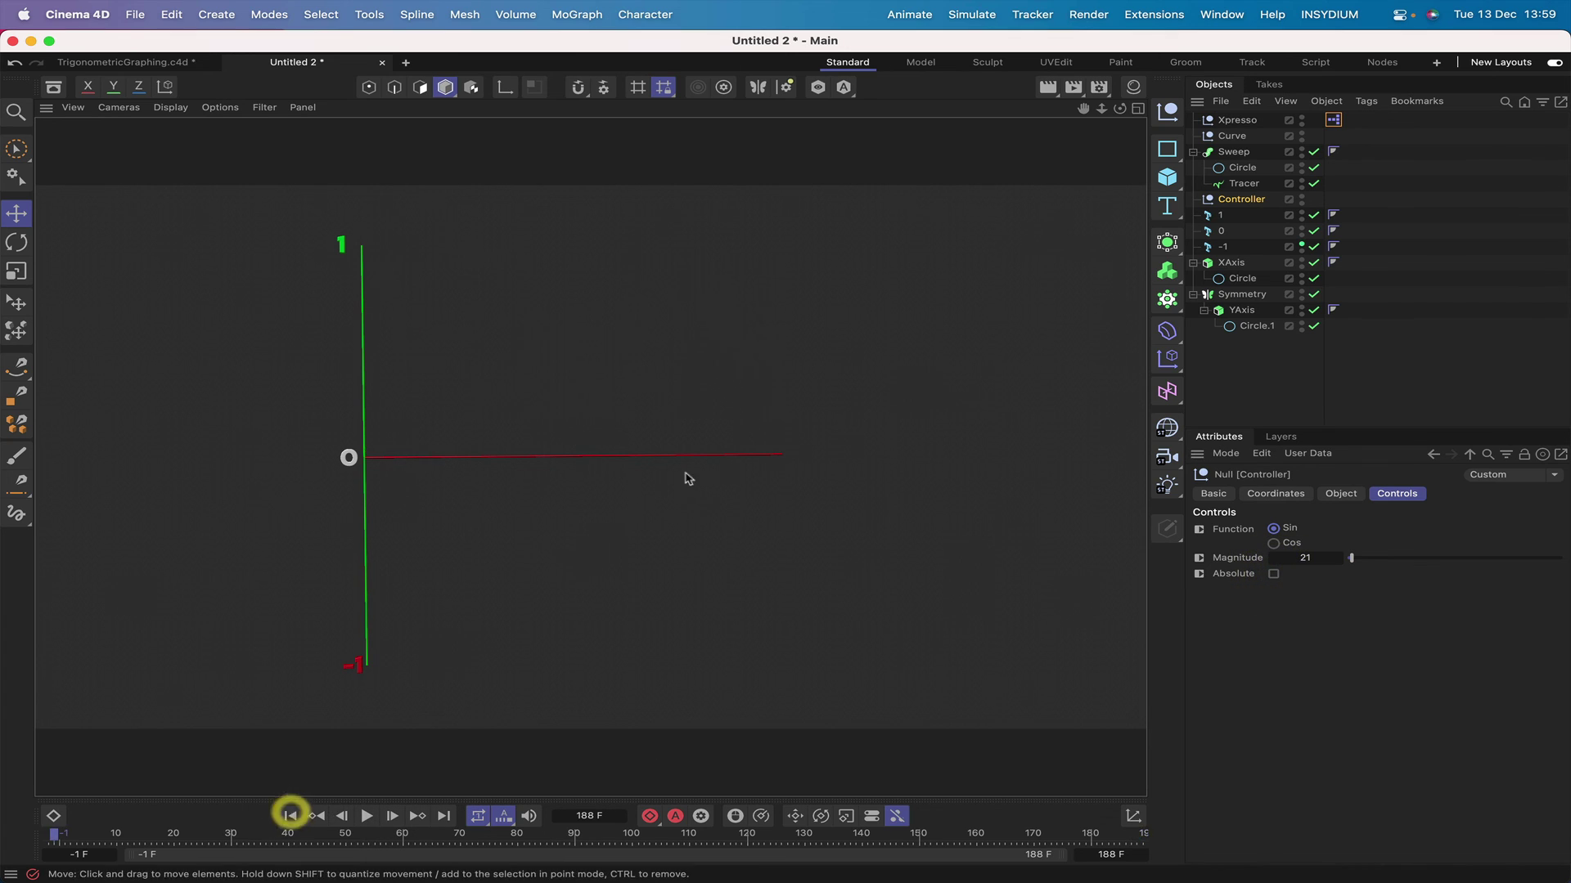
pyautogui.click(367, 815)
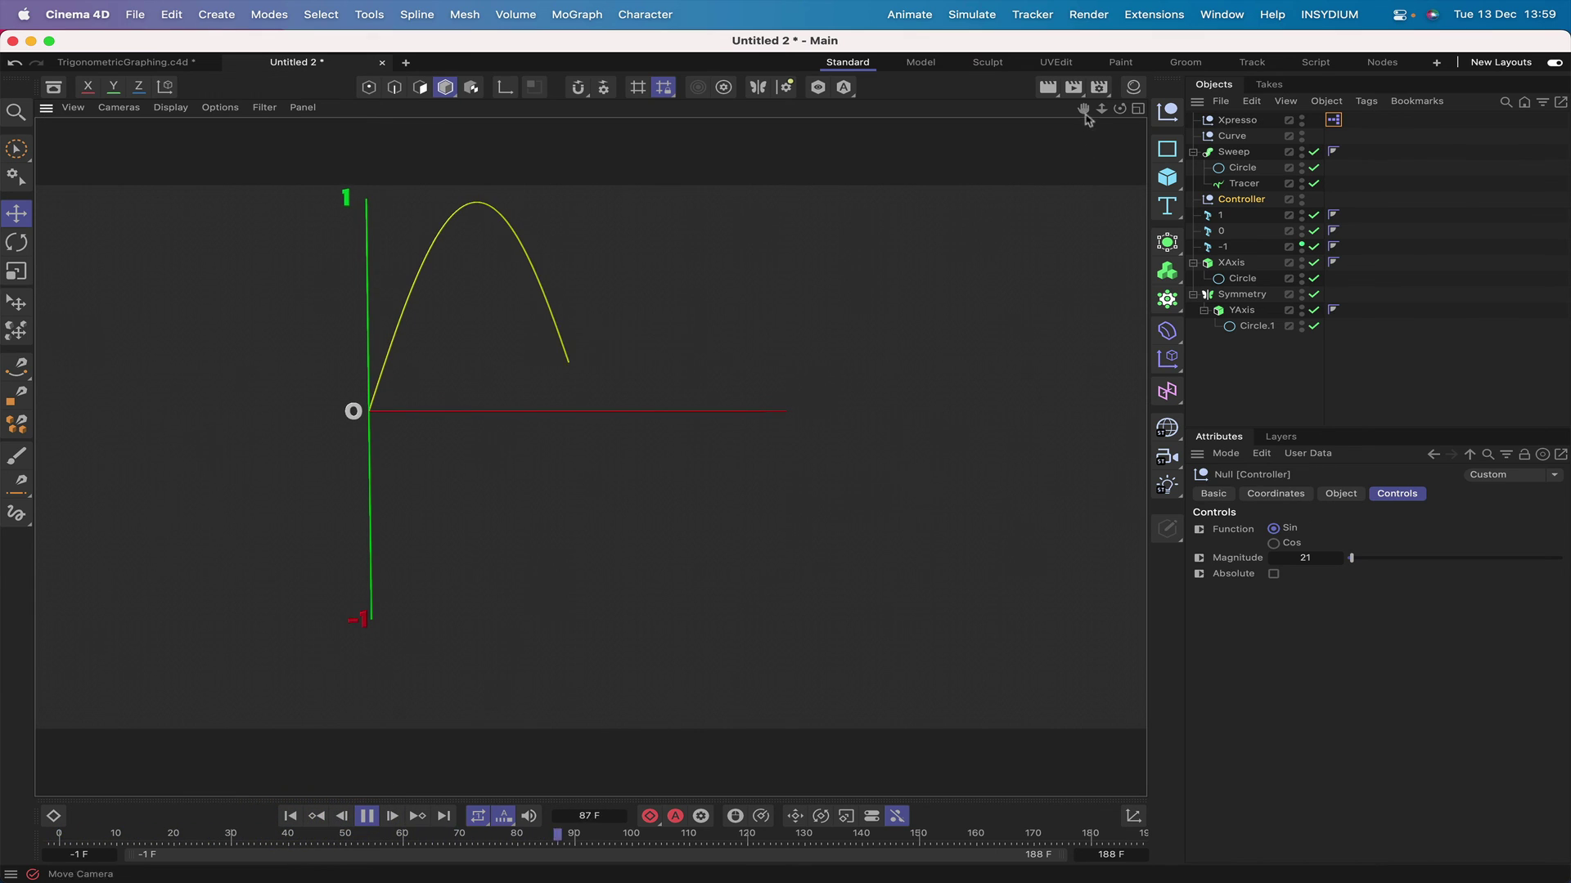
pyautogui.moveTo(1084, 110); pyautogui.dragTo(1084, 167)
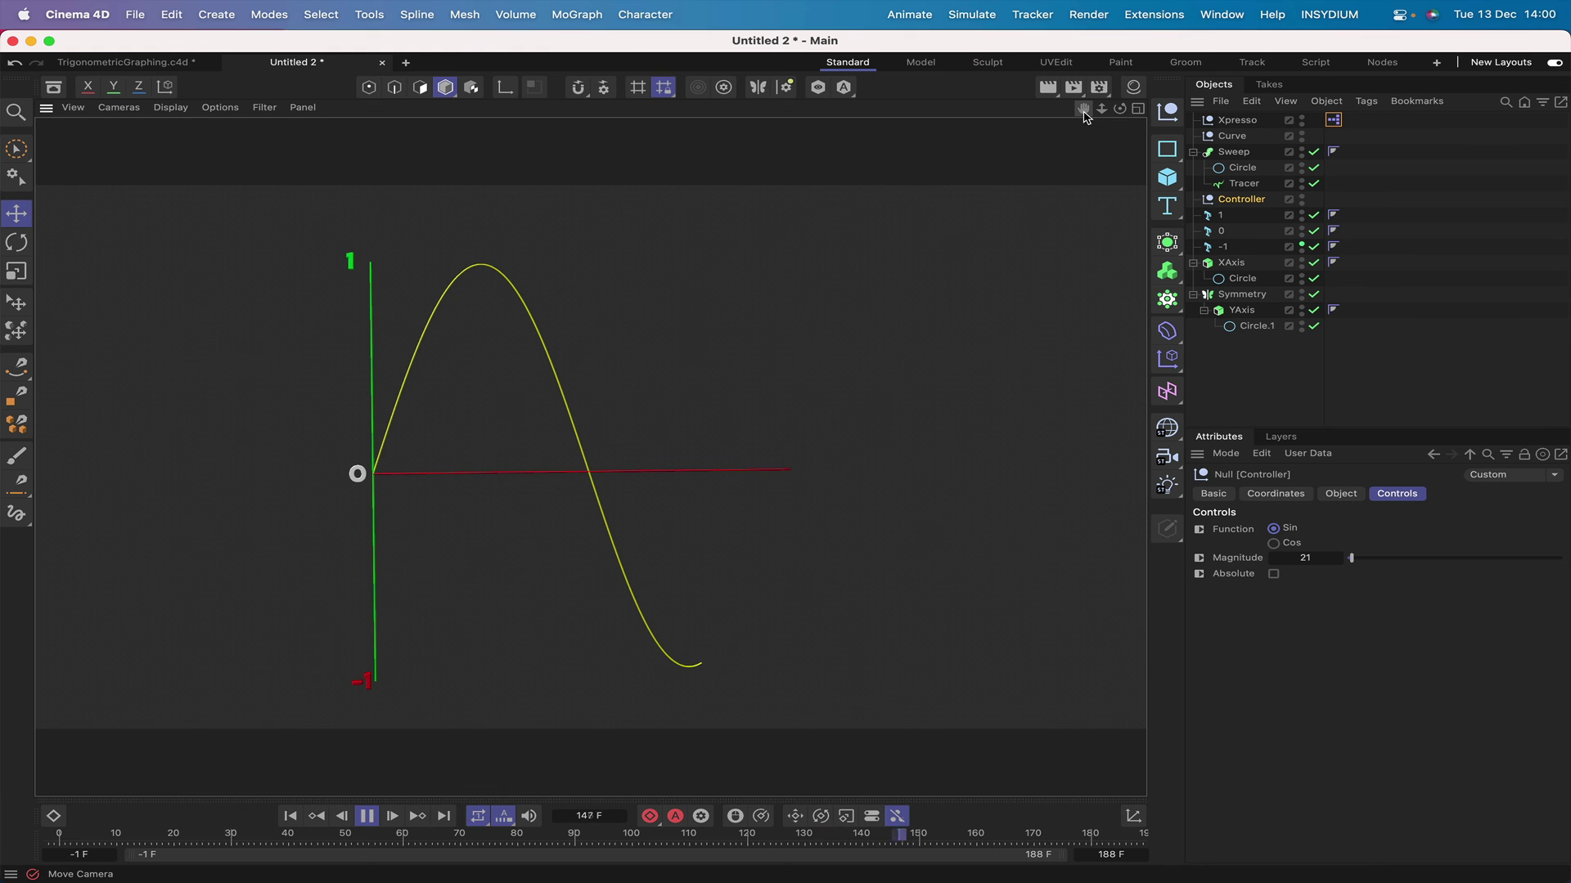
# Open the XPresso Editor from the Xpresso null's tag, examine the complete node graph and close the editor
pyautogui.doubleClick(1333, 119)
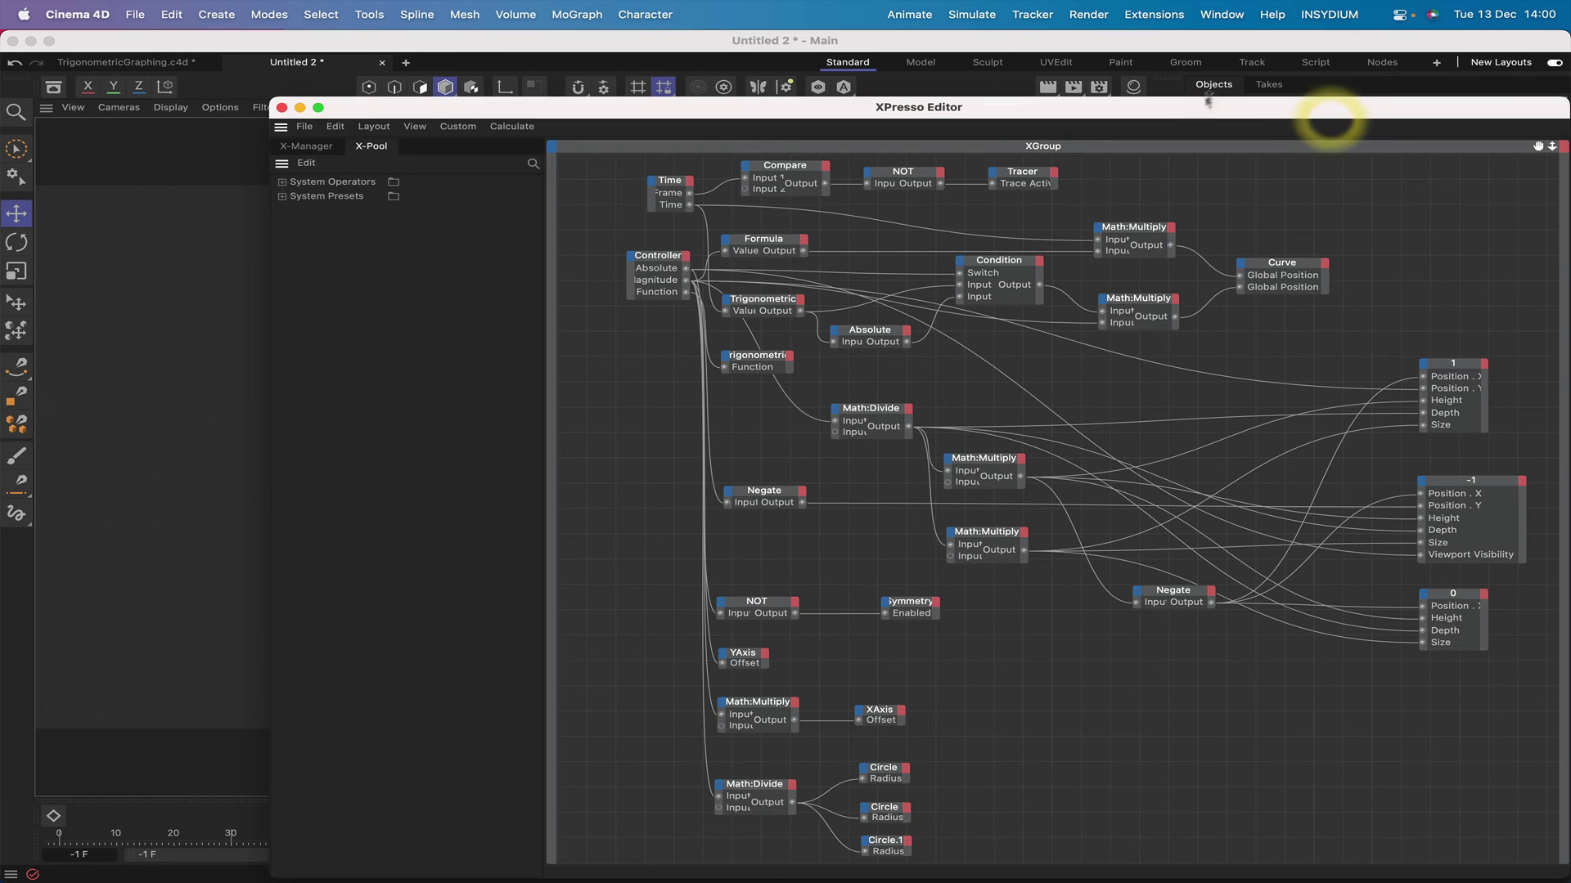
pyautogui.moveTo(1216, 107); pyautogui.dragTo(971, 21)
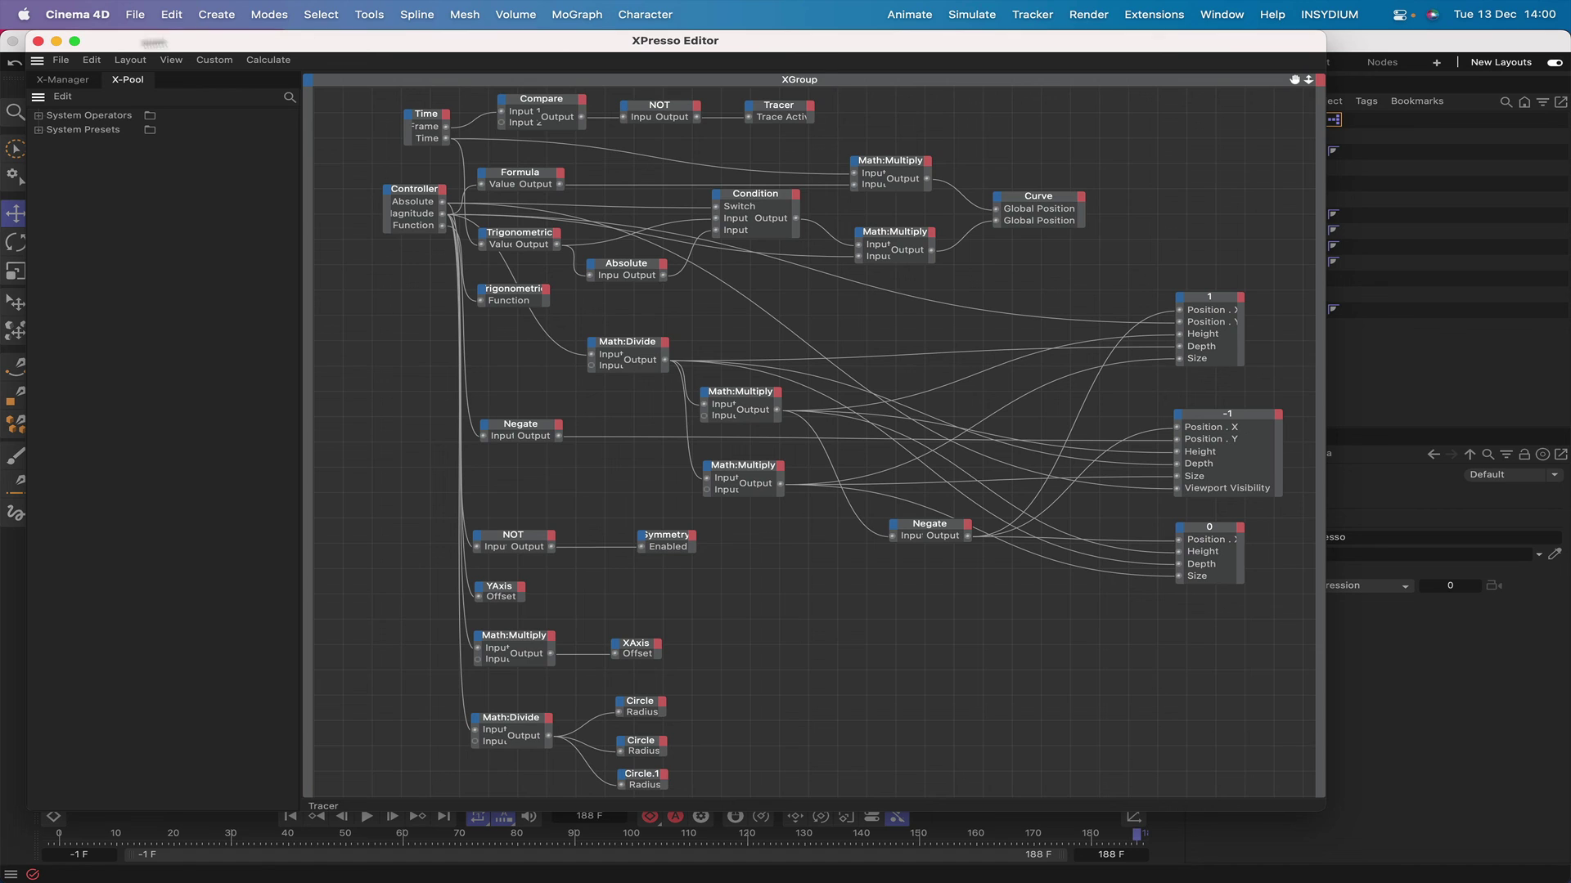
pyautogui.click(37, 41)
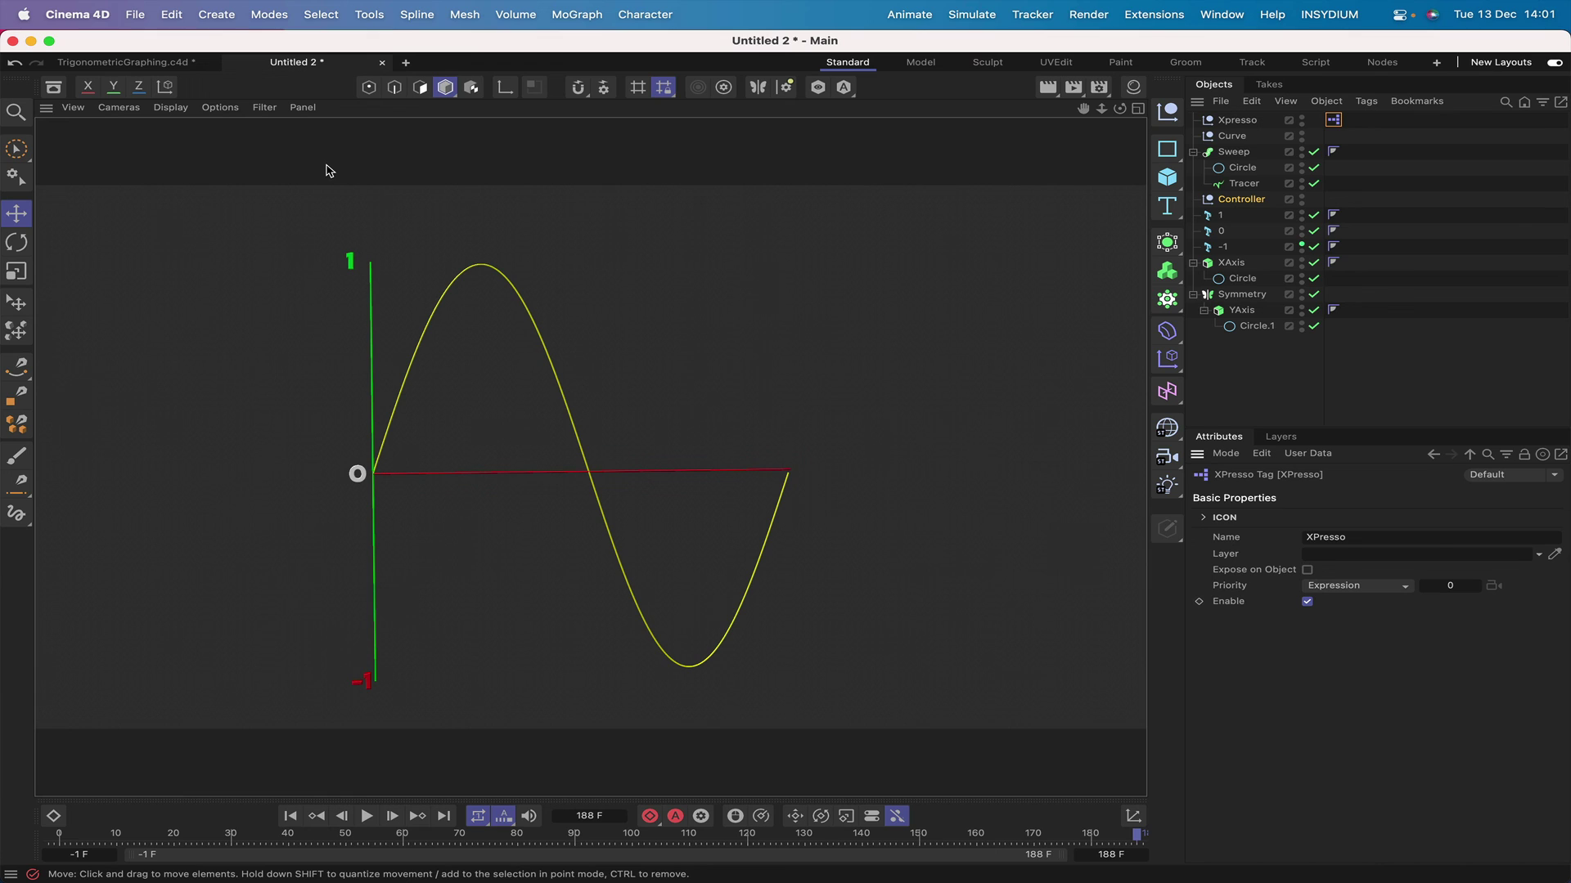
# Return the timeline to the start and enable Expose on Object for the XPresso tag
pyautogui.click(290, 815)
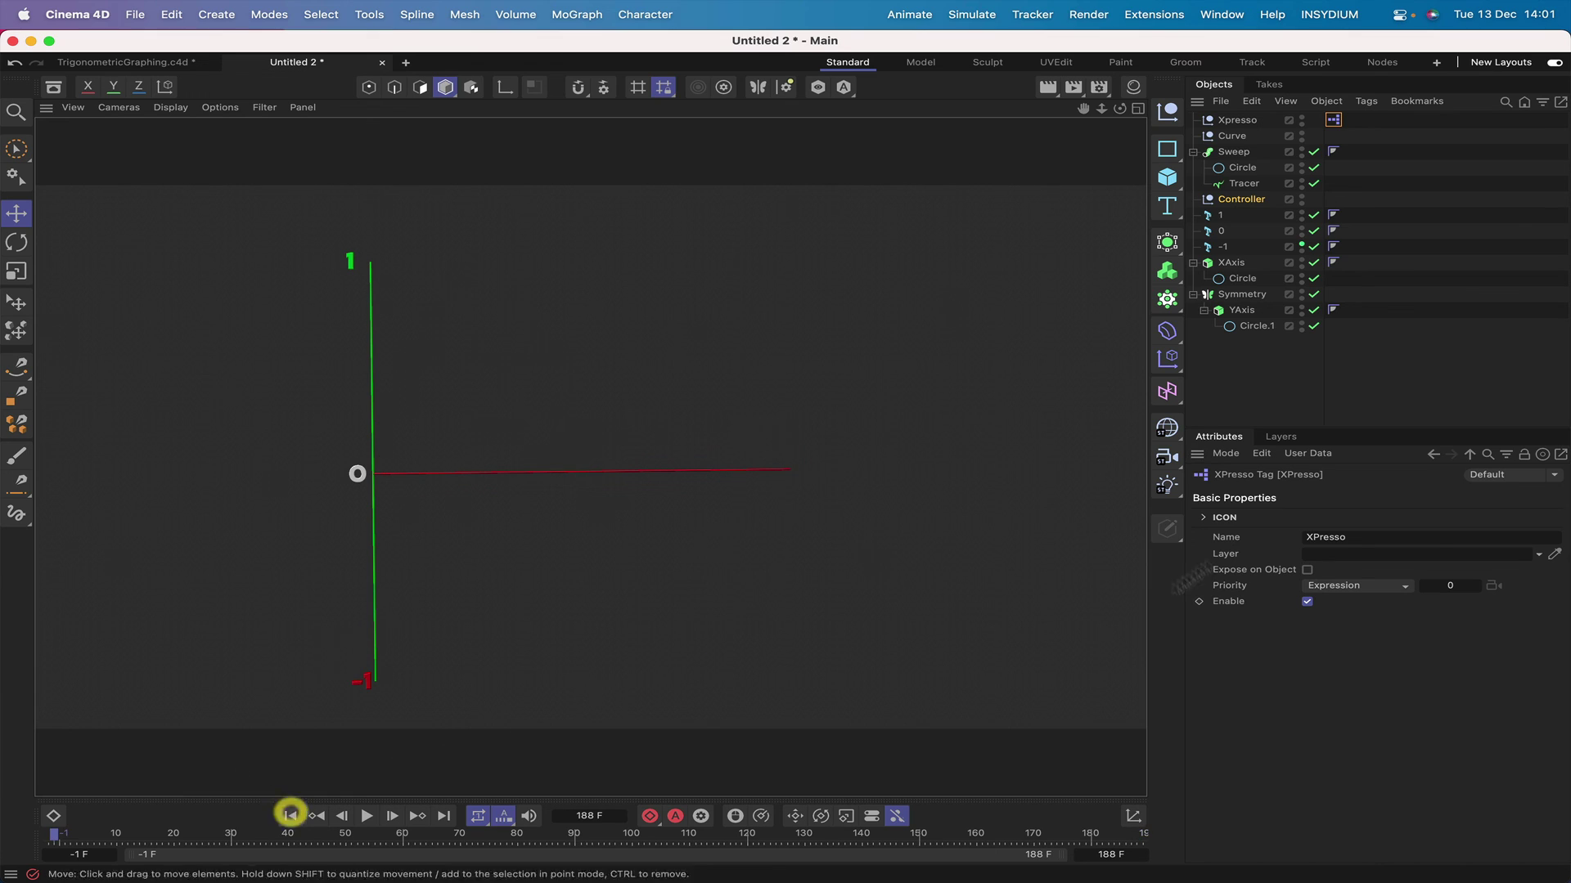
pyautogui.click(1307, 570)
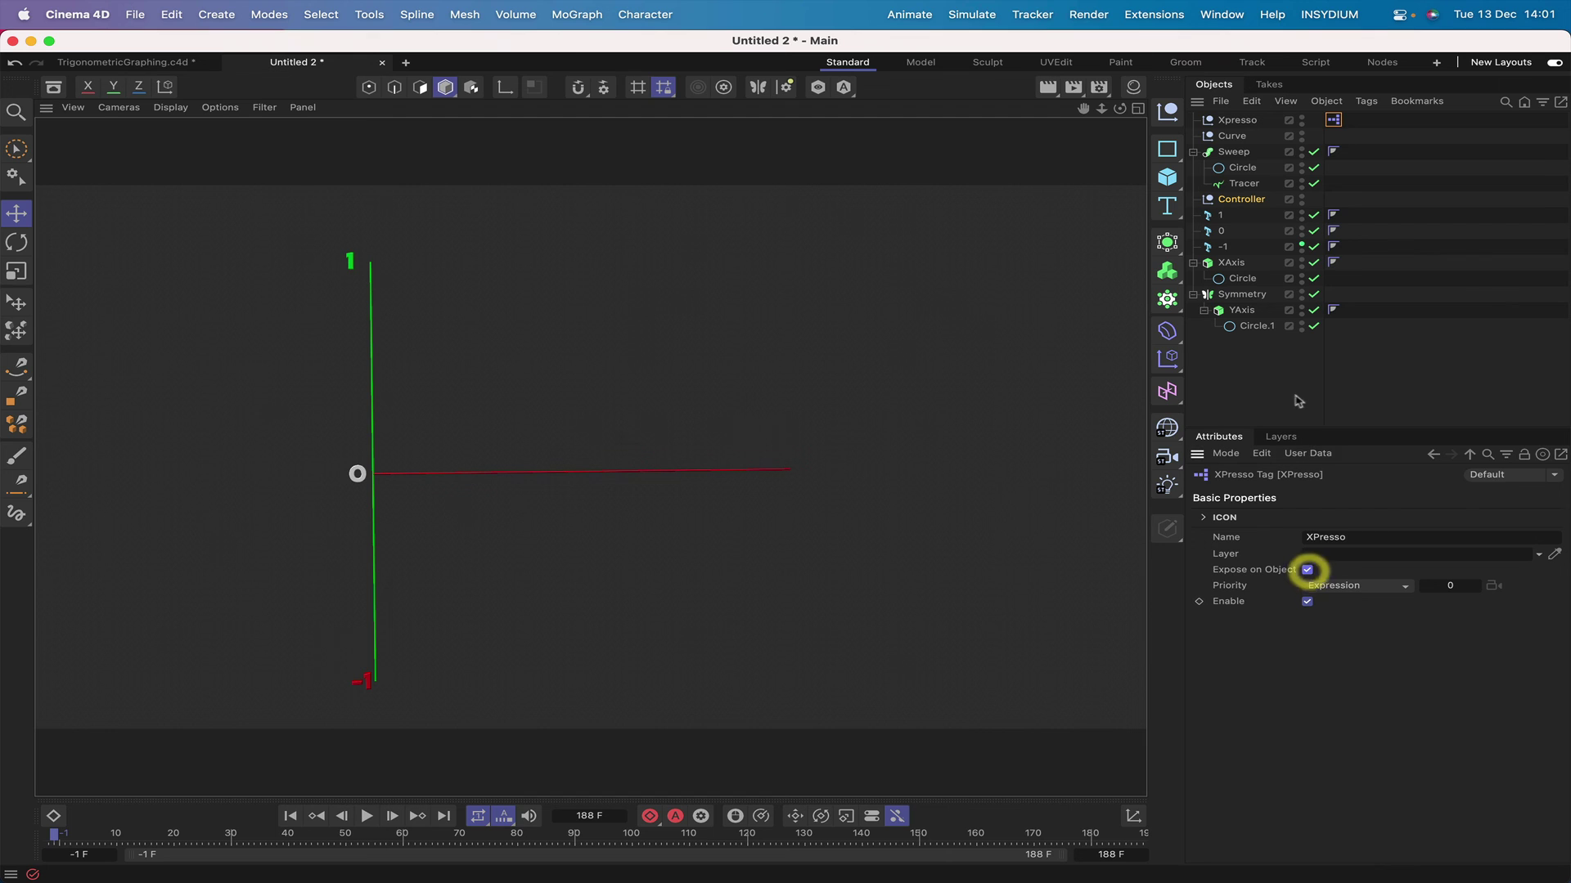
# Select the Controller null, set its Function to Cos and play the animation
pyautogui.click(1242, 199)
pyautogui.click(1277, 543)
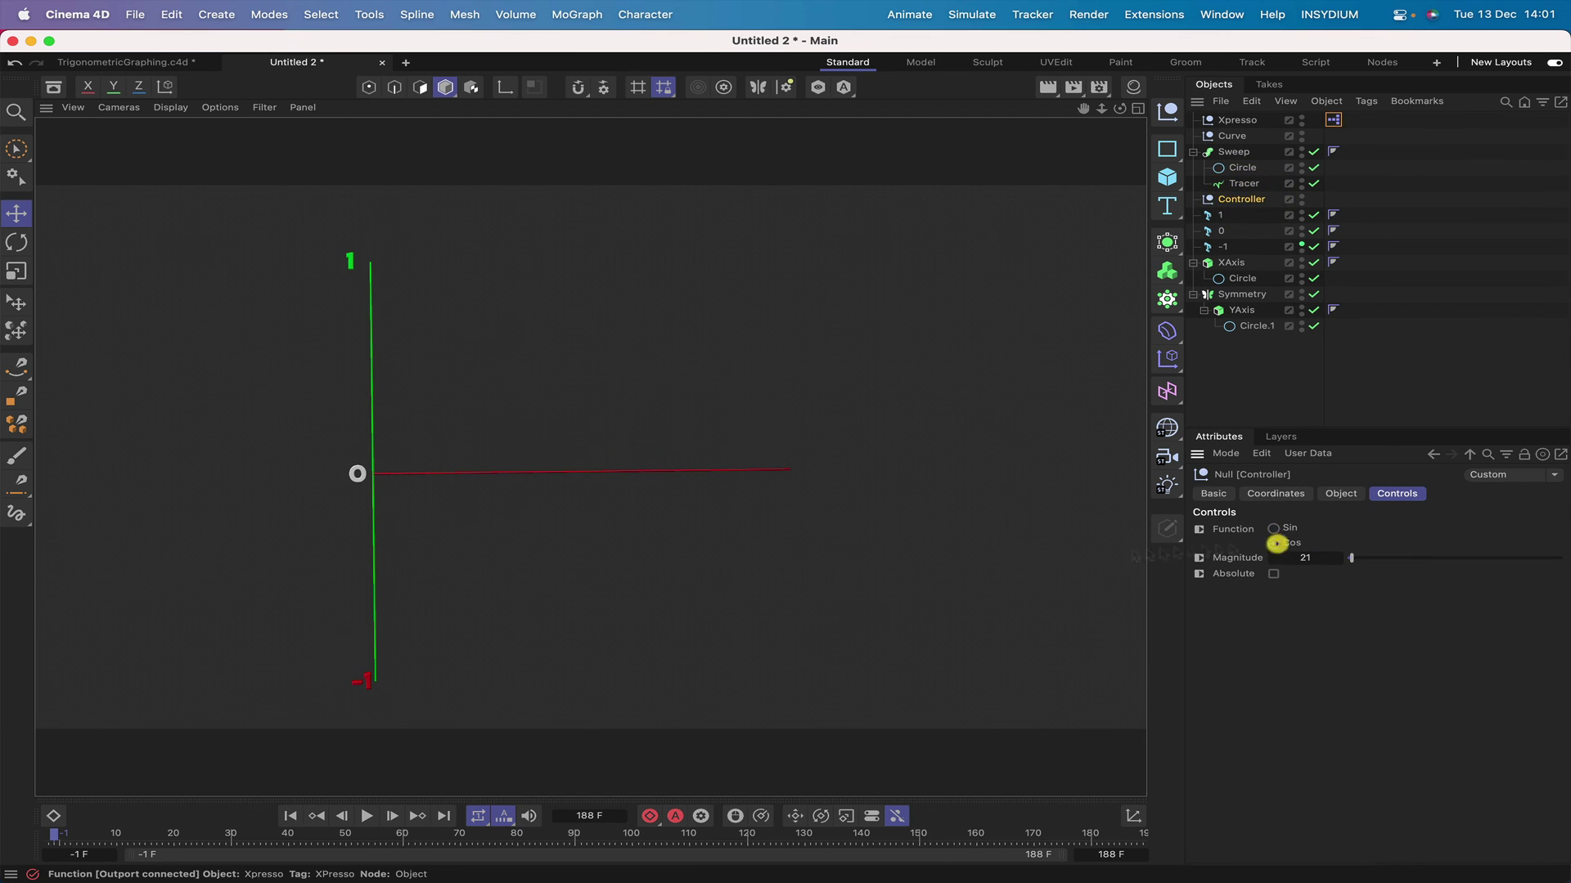
pyautogui.click(367, 816)
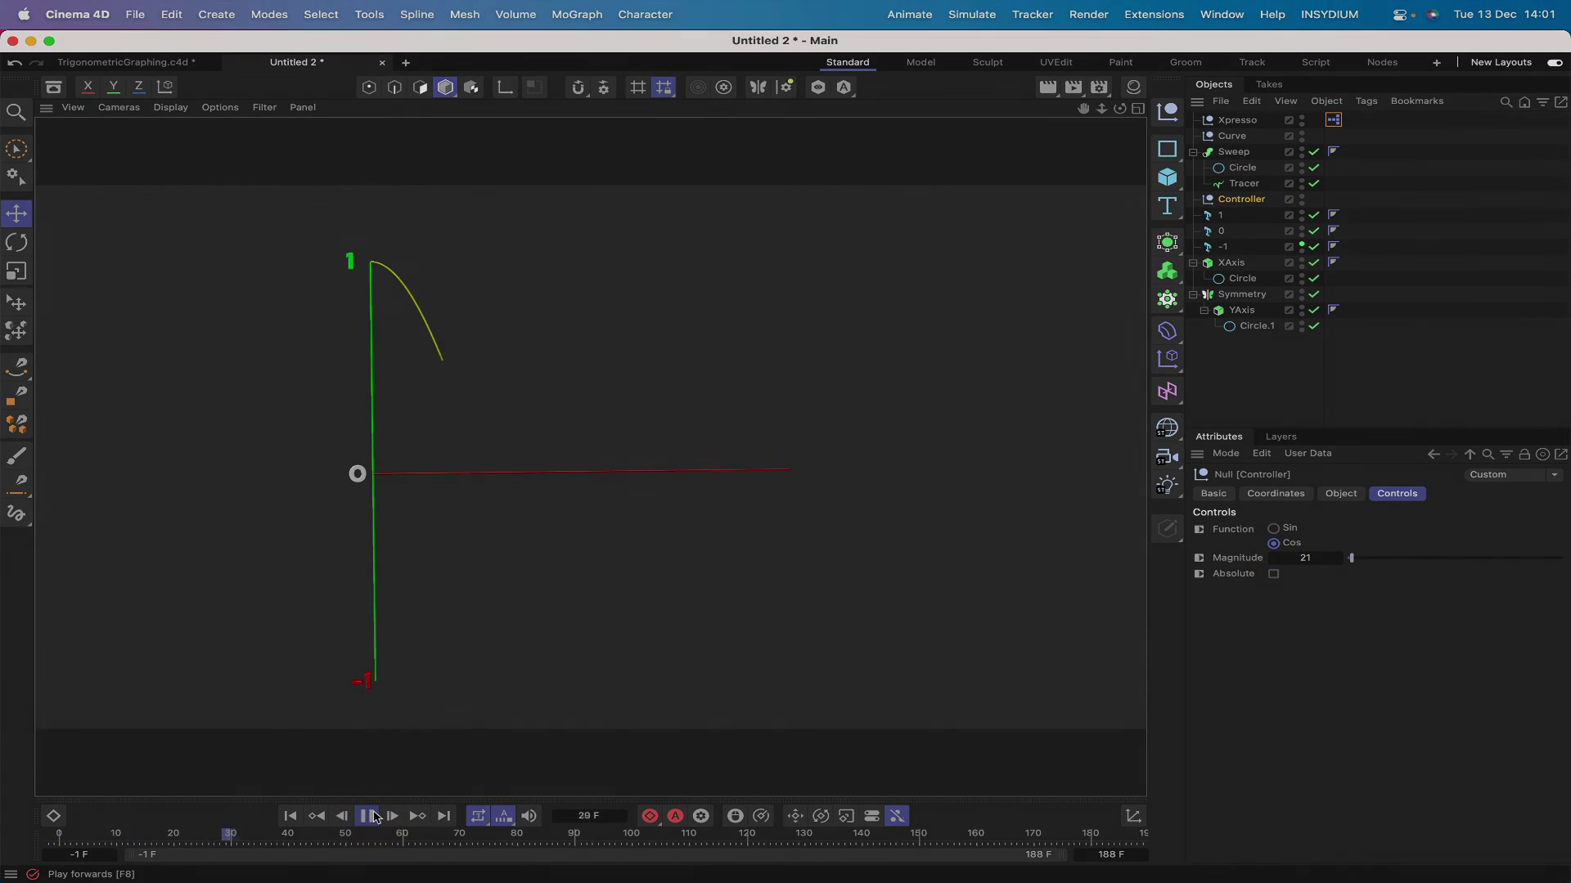